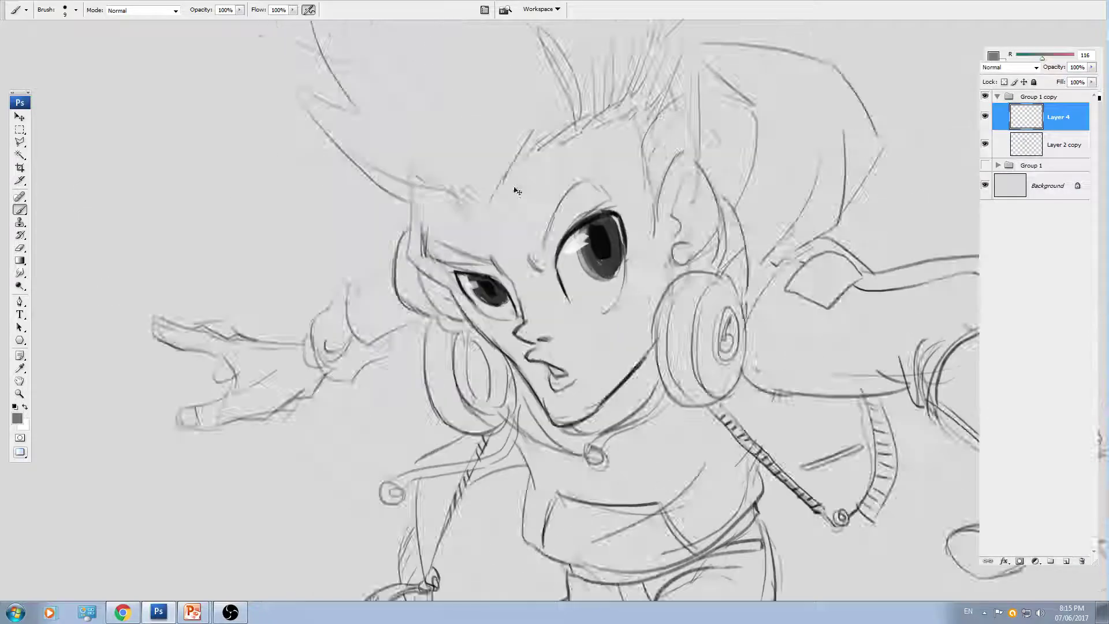
# - Move Layer 4 below Layer 2 copy inside the Group 1 copy group
pyautogui.hotkey('ctrl', '+')
pyautogui.press(']')
pyautogui.moveTo(321, 166); pyautogui.dragTo(448, 265)
pyautogui.moveTo(409, 149); pyautogui.dragTo(403, 298)
pyautogui.hotkey('ctrl', '-')
pyautogui.hotkey('ctrl', '-')
pyautogui.moveTo(1069, 144); pyautogui.dragTo(1069, 115)
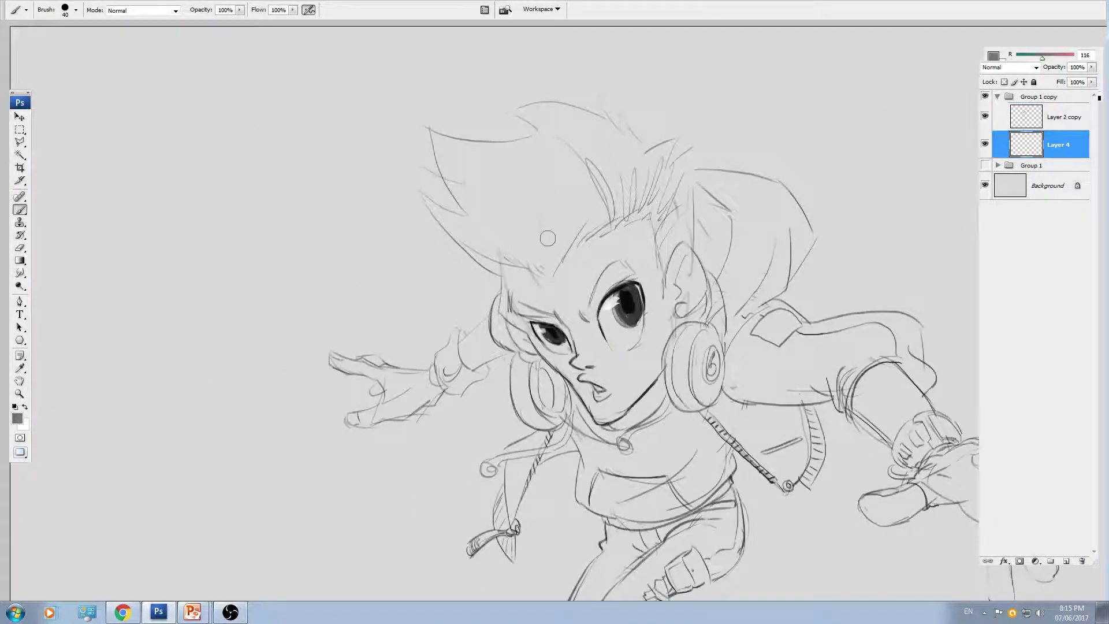
# - Close the outline gap beside the brow with a grey brush stroke, then fill the inverse of a Magic Wand background selection with grey
pyautogui.moveTo(506, 192); pyautogui.dragTo(508, 342)
pyautogui.press('w')
pyautogui.click(470, 314)
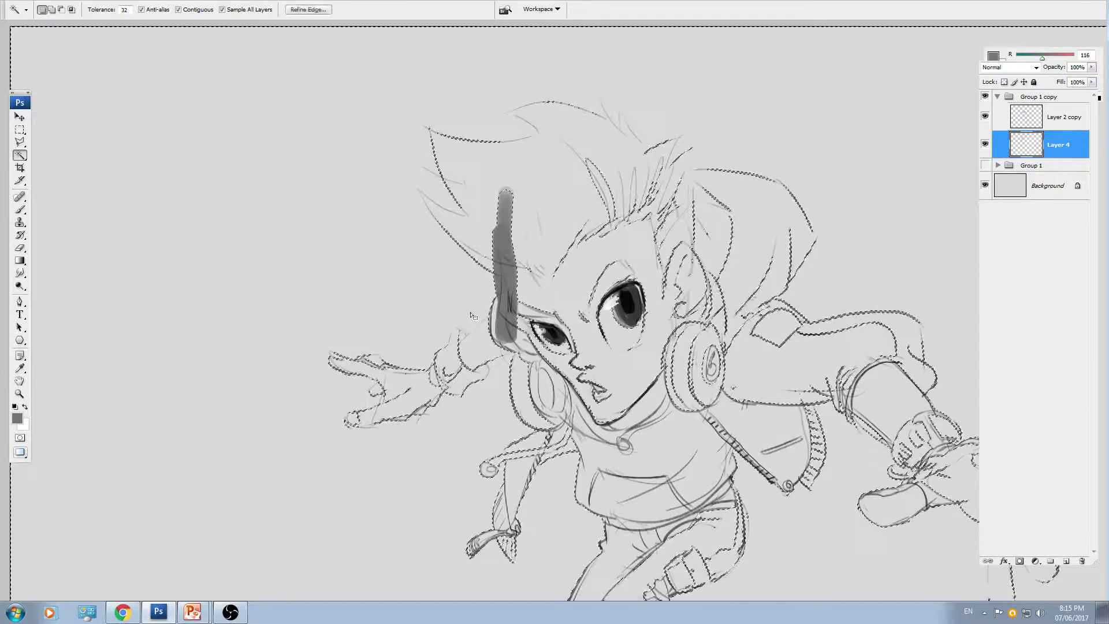
pyautogui.hotkey('ctrl', 'shift', 'i')
pyautogui.hotkey('alt', 'BackSpace')
pyautogui.hotkey('ctrl', 'd')
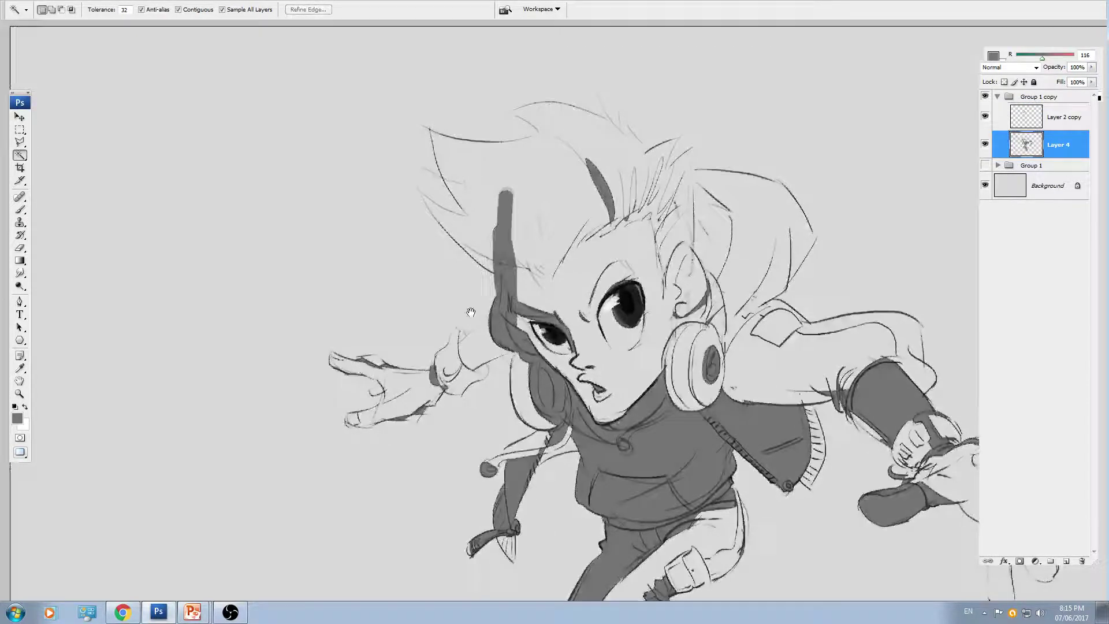
# - Paint grey with a larger brush over the lower face around the small eye, nose, mouth and cheeks
pyautogui.moveTo(471, 315); pyautogui.dragTo(401, 181)
pyautogui.press('b')
pyautogui.moveTo(560, 307); pyautogui.dragTo(587, 372)
pyautogui.hotkey('ctrl', '+')
pyautogui.press(']')
pyautogui.press(']')
pyautogui.press(']')
pyautogui.moveTo(447, 208); pyautogui.dragTo(512, 303)
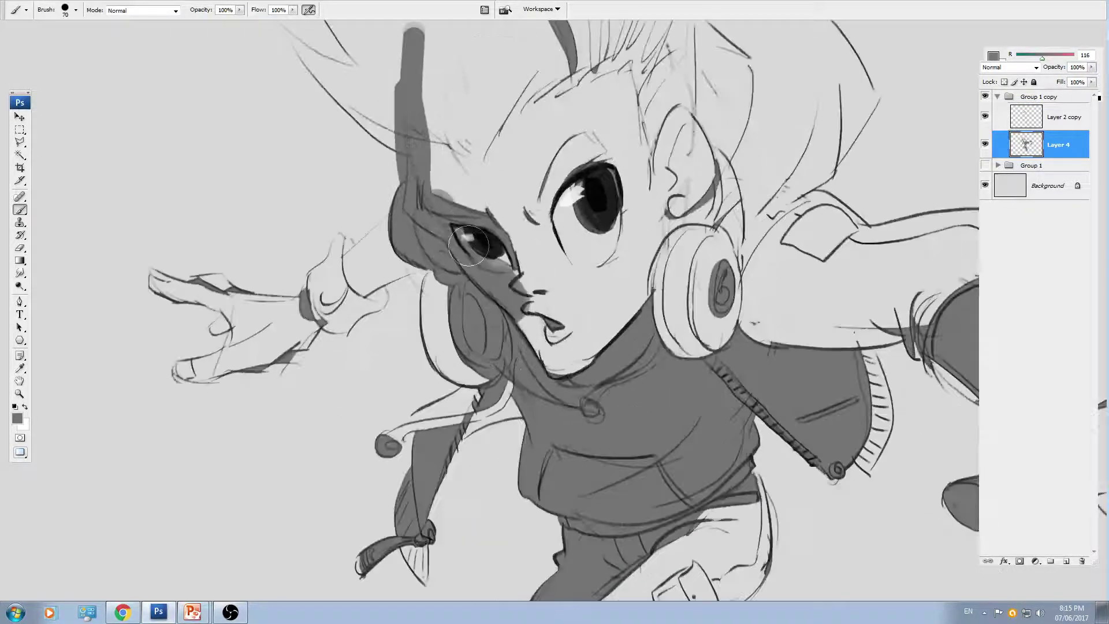
pyautogui.moveTo(523, 234)
pyautogui.mouseDown()
pyautogui.moveTo(580, 376)
pyautogui.moveTo(618, 240)
pyautogui.moveTo(642, 292)
pyautogui.mouseUp()
# - Fill the character's outstretched forearm and the cuff at its wrist with grey brush strokes
pyautogui.moveTo(352, 212); pyautogui.dragTo(611, 226)
pyautogui.hotkey('ctrl', '+')
pyautogui.press('[')
pyautogui.press('[')
pyautogui.press('[')
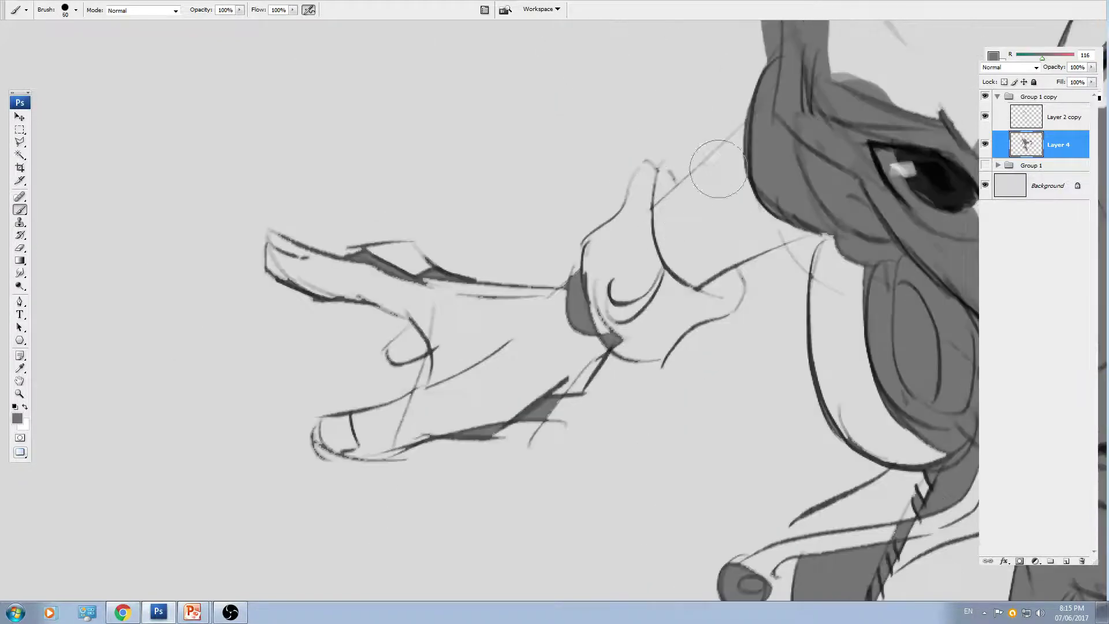
pyautogui.moveTo(751, 139)
pyautogui.mouseDown()
pyautogui.moveTo(734, 185)
pyautogui.moveTo(783, 117)
pyautogui.moveTo(687, 190)
pyautogui.moveTo(803, 242)
pyautogui.moveTo(821, 214)
pyautogui.mouseUp()
pyautogui.press('[')
pyautogui.press('[')
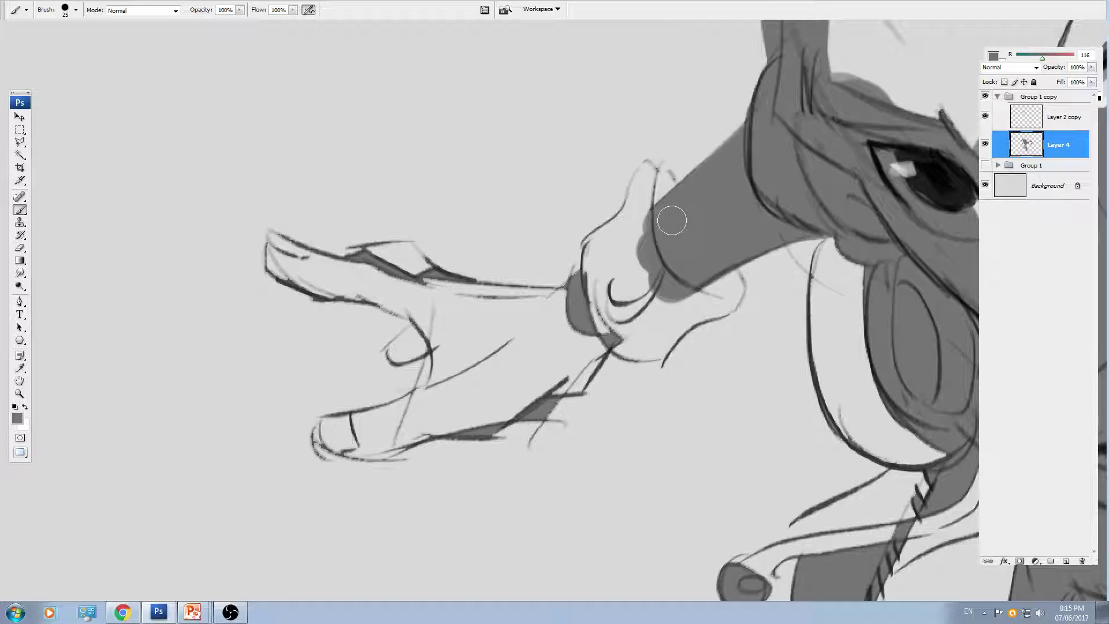
pyautogui.press(']')
pyautogui.moveTo(672, 220)
pyautogui.mouseDown()
pyautogui.moveTo(659, 244)
pyautogui.moveTo(678, 276)
pyautogui.moveTo(634, 336)
pyautogui.moveTo(652, 334)
pyautogui.moveTo(651, 345)
pyautogui.moveTo(720, 274)
pyautogui.moveTo(725, 292)
pyautogui.moveTo(595, 339)
pyautogui.moveTo(638, 345)
pyautogui.moveTo(664, 334)
pyautogui.moveTo(656, 282)
pyautogui.moveTo(544, 318)
pyautogui.moveTo(485, 315)
pyautogui.mouseUp()
# - Paint the extended upper fingers and upper palm of the outstretched hand grey, varying the brush size to follow the outline
pyautogui.press('[')
pyautogui.press('[')
pyautogui.moveTo(272, 238)
pyautogui.mouseDown()
pyautogui.moveTo(283, 267)
pyautogui.moveTo(334, 271)
pyautogui.moveTo(304, 256)
pyautogui.moveTo(409, 283)
pyautogui.mouseUp()
pyautogui.press(']')
pyautogui.press(']')
pyautogui.moveTo(325, 278)
pyautogui.mouseDown()
pyautogui.moveTo(412, 292)
pyautogui.moveTo(358, 260)
pyautogui.moveTo(408, 258)
pyautogui.moveTo(446, 305)
pyautogui.moveTo(447, 295)
pyautogui.moveTo(576, 305)
pyautogui.mouseUp()
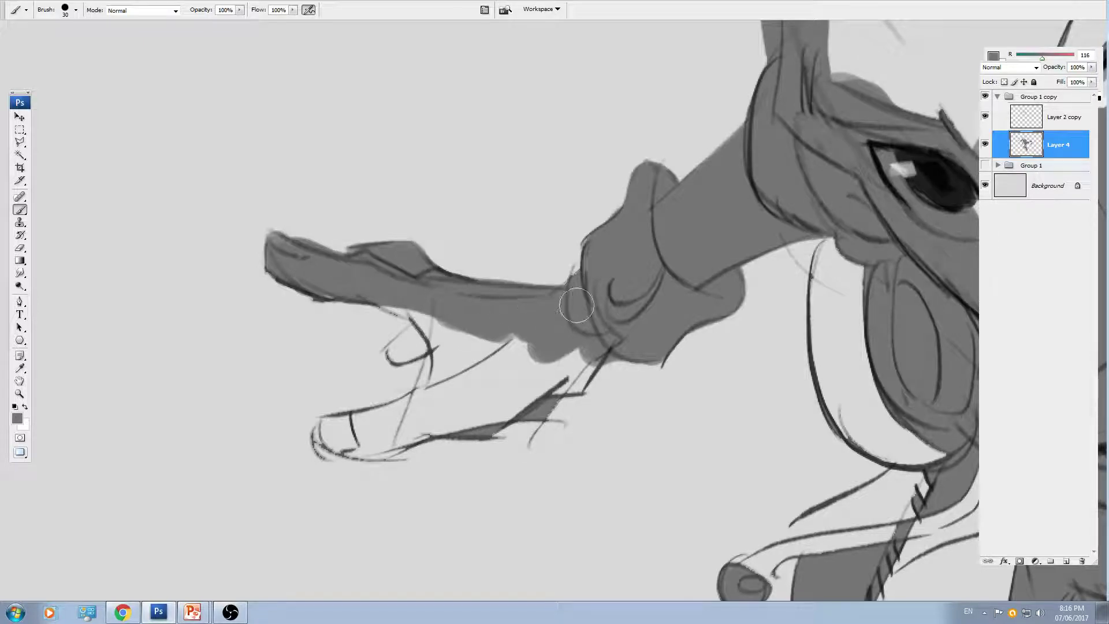
# - Fill the short middle finger, lower palm and lowest finger of the outstretched hand with grey
pyautogui.moveTo(375, 298)
pyautogui.mouseDown()
pyautogui.moveTo(440, 328)
pyautogui.moveTo(429, 318)
pyautogui.moveTo(393, 353)
pyautogui.moveTo(402, 357)
pyautogui.moveTo(462, 328)
pyautogui.moveTo(426, 334)
pyautogui.moveTo(443, 400)
pyautogui.mouseUp()
pyautogui.press('[')
pyautogui.press(']')
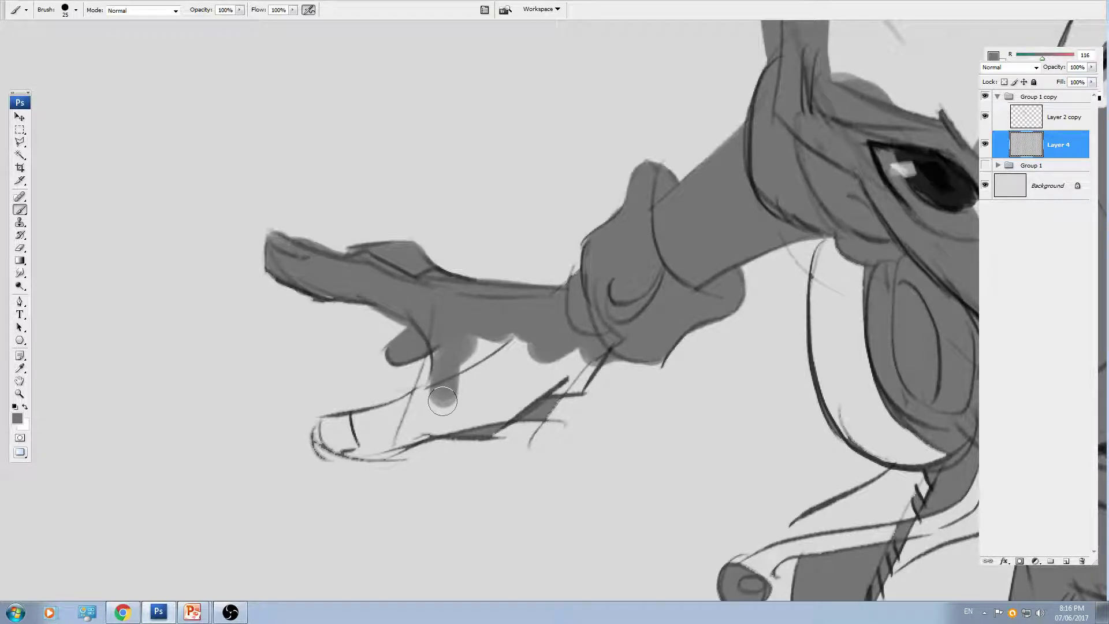
pyautogui.moveTo(443, 401)
pyautogui.mouseDown()
pyautogui.moveTo(456, 339)
pyautogui.moveTo(325, 435)
pyautogui.moveTo(333, 444)
pyautogui.moveTo(412, 425)
pyautogui.moveTo(384, 446)
pyautogui.moveTo(453, 410)
pyautogui.moveTo(389, 433)
pyautogui.moveTo(407, 416)
pyautogui.moveTo(474, 397)
pyautogui.moveTo(494, 414)
pyautogui.moveTo(473, 426)
pyautogui.moveTo(530, 383)
pyautogui.moveTo(542, 397)
pyautogui.moveTo(553, 387)
pyautogui.moveTo(536, 409)
pyautogui.moveTo(585, 385)
pyautogui.moveTo(544, 415)
pyautogui.mouseUp()
pyautogui.press('e')
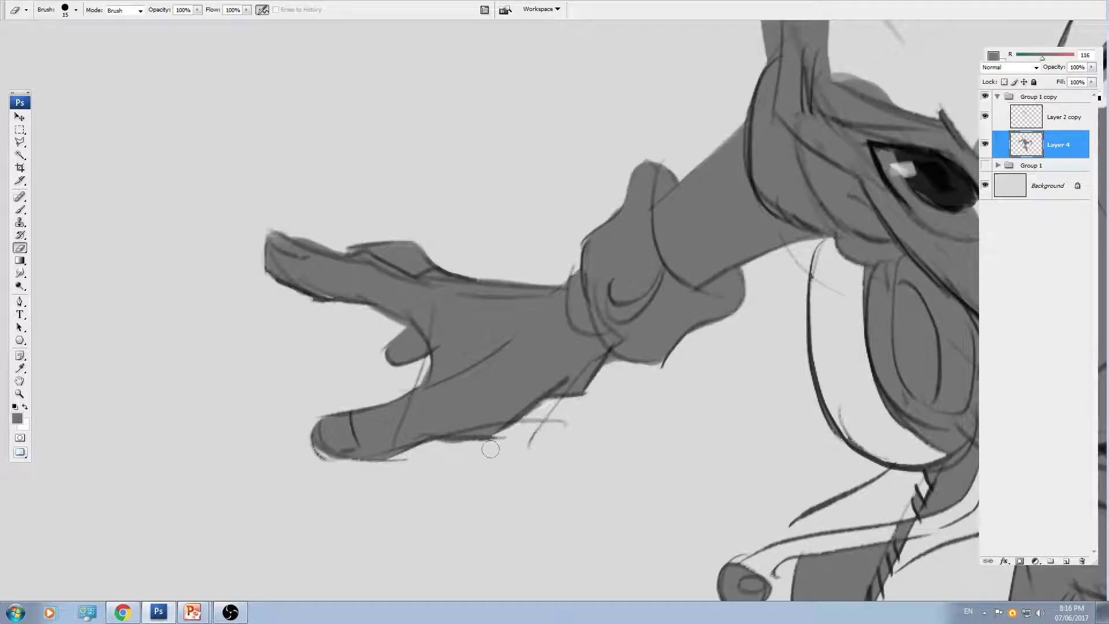
pyautogui.press('b')
# - Paint the remaining light spots grey around the inner corner of the small eye and the bridge of the nose
pyautogui.moveTo(678, 241); pyautogui.dragTo(630, 236)
pyautogui.moveTo(615, 293); pyautogui.dragTo(597, 276)
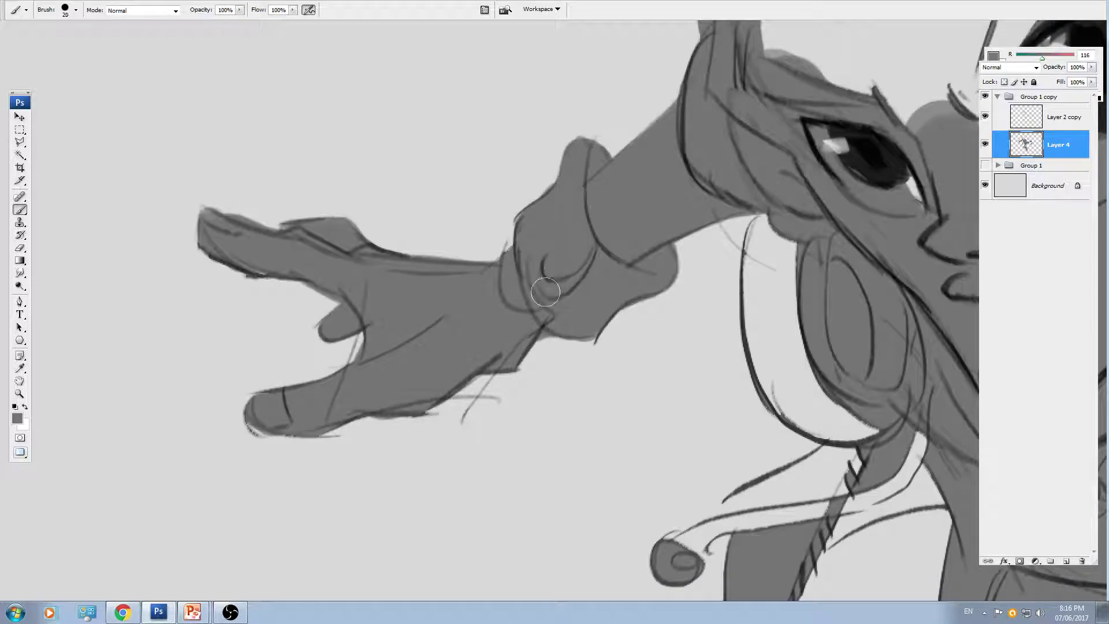
pyautogui.moveTo(805, 287); pyautogui.dragTo(539, 505)
pyautogui.press(']')
pyautogui.press(']')
pyautogui.press(']')
pyautogui.press(']')
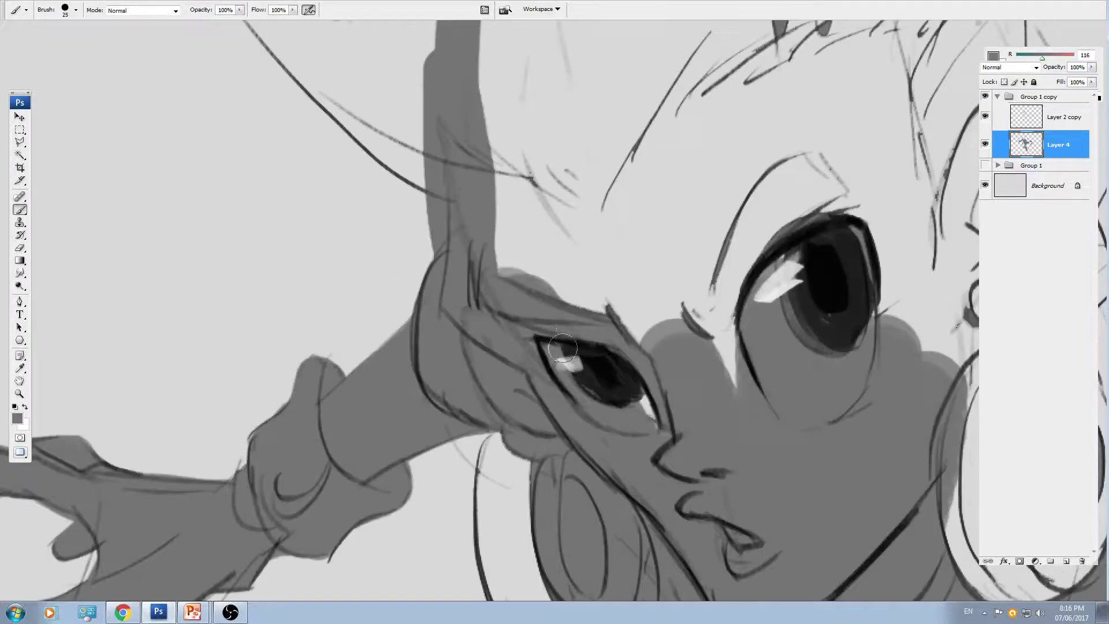
pyautogui.click(652, 415)
pyautogui.moveTo(706, 324); pyautogui.dragTo(711, 345)
# - Paint grey over the forehead above both eyes and the headphone cup nearest the outstretched arm, using a bigger brush
pyautogui.hotkey('ctrl', '-')
pyautogui.press(']')
pyautogui.press(']')
pyautogui.press(']')
pyautogui.press(']')
pyautogui.press(']')
pyautogui.moveTo(529, 209)
pyautogui.mouseDown()
pyautogui.moveTo(558, 315)
pyautogui.moveTo(519, 264)
pyautogui.moveTo(636, 375)
pyautogui.moveTo(677, 335)
pyautogui.moveTo(691, 231)
pyautogui.mouseUp()
pyautogui.moveTo(586, 386)
pyautogui.mouseDown()
pyautogui.moveTo(586, 281)
pyautogui.moveTo(535, 276)
pyautogui.moveTo(584, 371)
pyautogui.moveTo(587, 302)
pyautogui.mouseUp()
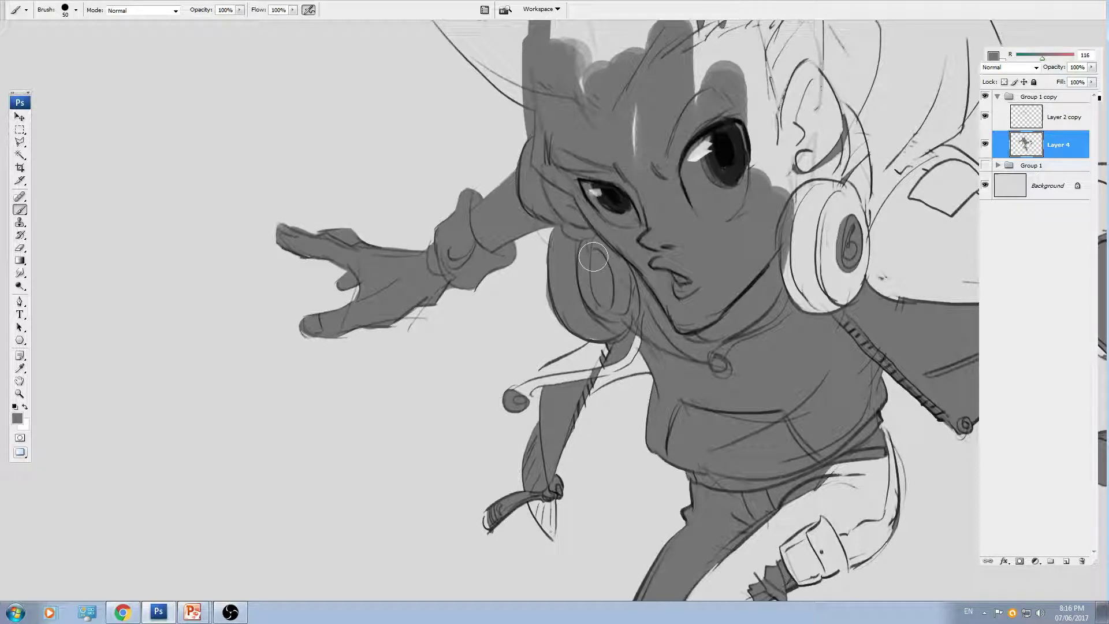
# - Fill the jacket section beneath the filled headphone cup and the end of the flying drawstring with grey
pyautogui.hotkey('ctrl', '+')
pyautogui.scroll(-2, 575, 263)
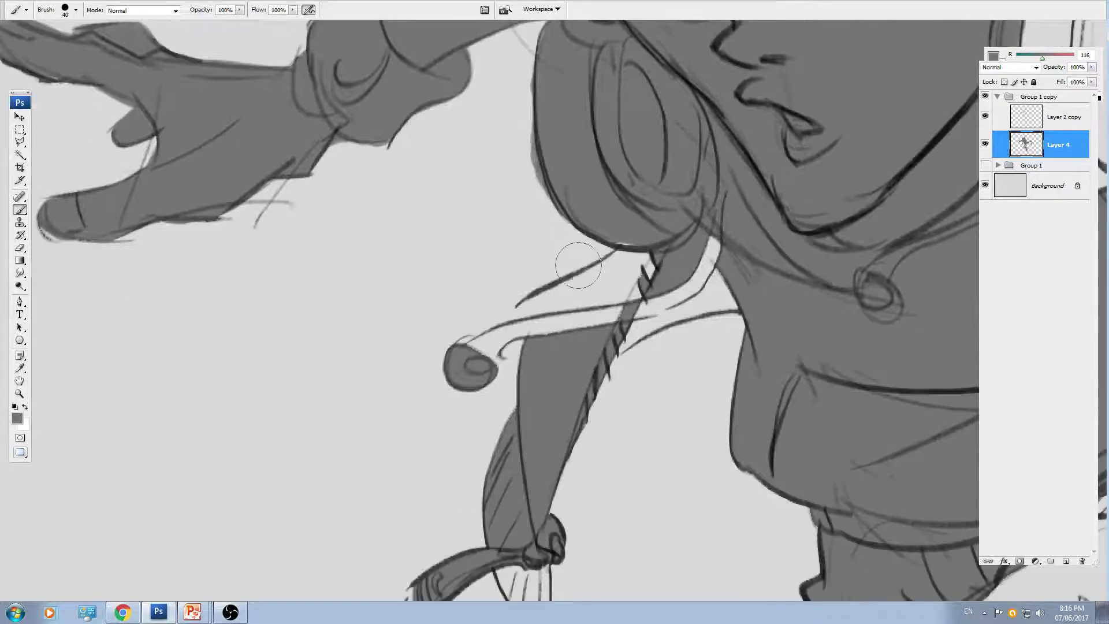
pyautogui.press('[')
pyautogui.moveTo(642, 234)
pyautogui.mouseDown()
pyautogui.moveTo(543, 318)
pyautogui.moveTo(560, 312)
pyautogui.mouseUp()
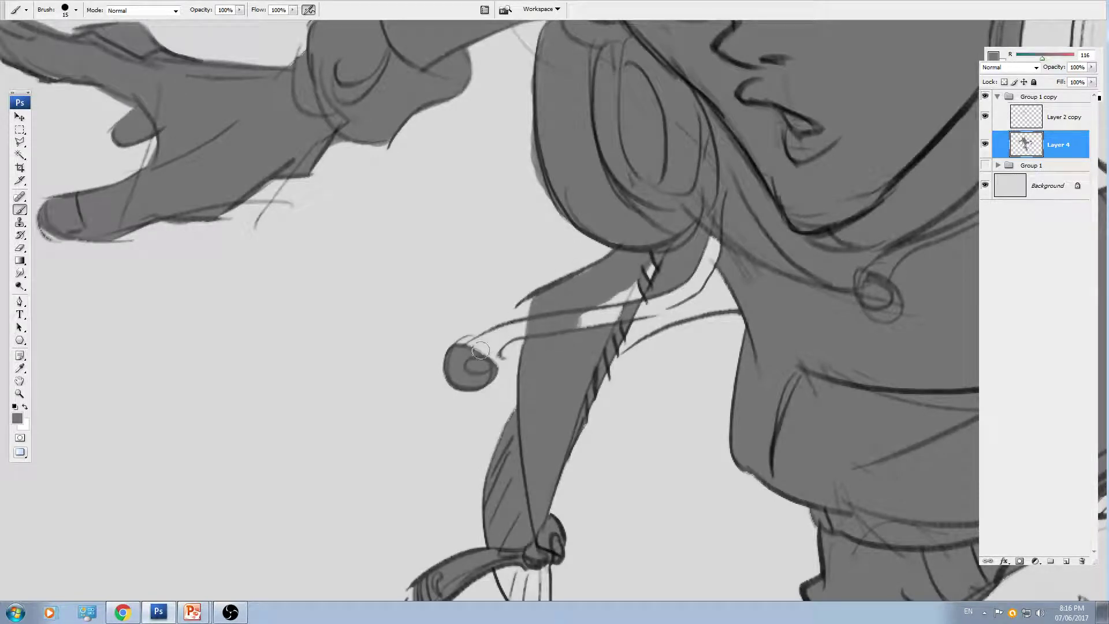
pyautogui.press(']')
pyautogui.moveTo(470, 356); pyautogui.dragTo(474, 356)
pyautogui.moveTo(523, 327); pyautogui.dragTo(513, 338)
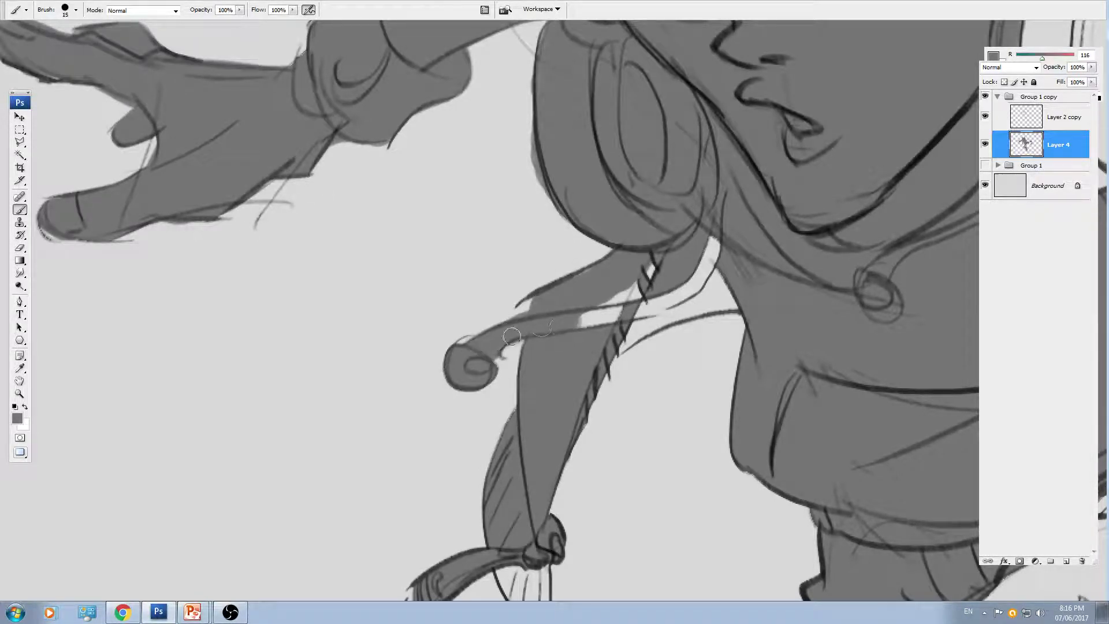
# - Fill the rest of the drawstring and the jacket area between the zipper edge and the torso with grey
pyautogui.press('[')
pyautogui.moveTo(584, 319)
pyautogui.mouseDown()
pyautogui.moveTo(625, 285)
pyautogui.moveTo(609, 316)
pyautogui.moveTo(682, 271)
pyautogui.mouseUp()
pyautogui.moveTo(601, 328); pyautogui.dragTo(612, 320)
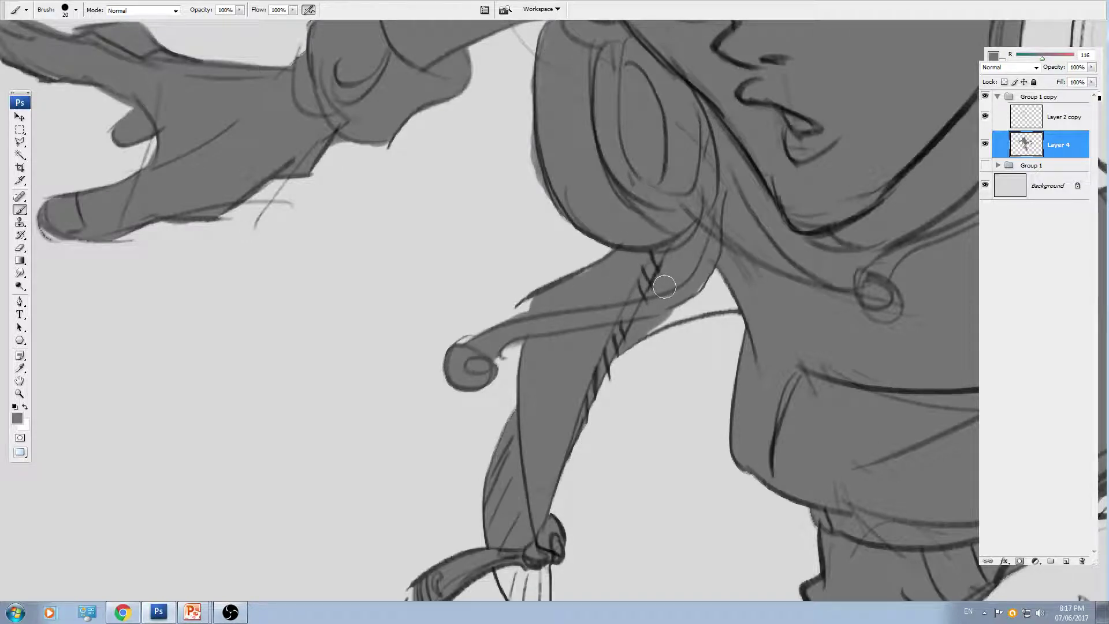
pyautogui.press(']')
pyautogui.moveTo(614, 345); pyautogui.dragTo(722, 293)
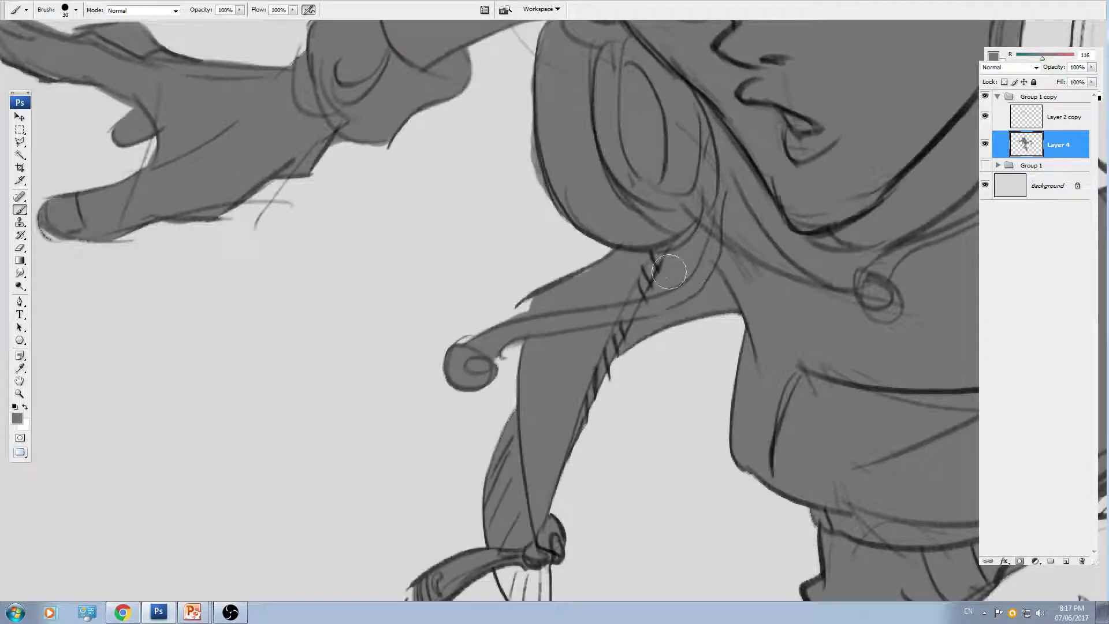
# - Paint the hanging pointed tail and loose end of the knotted cloth grey with a small brush
pyautogui.hotkey('ctrl', '-')
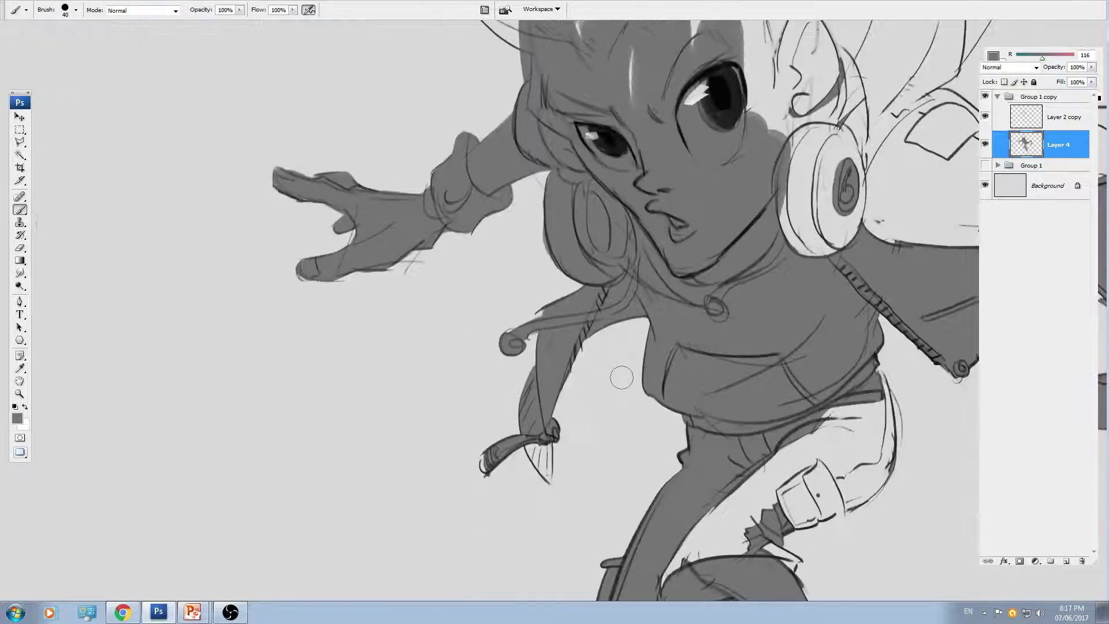
pyautogui.moveTo(548, 439)
pyautogui.mouseDown()
pyautogui.moveTo(587, 321)
pyautogui.moveTo(627, 400)
pyautogui.mouseUp()
pyautogui.hotkey('ctrl', '+')
pyautogui.press('[')
pyautogui.press('[')
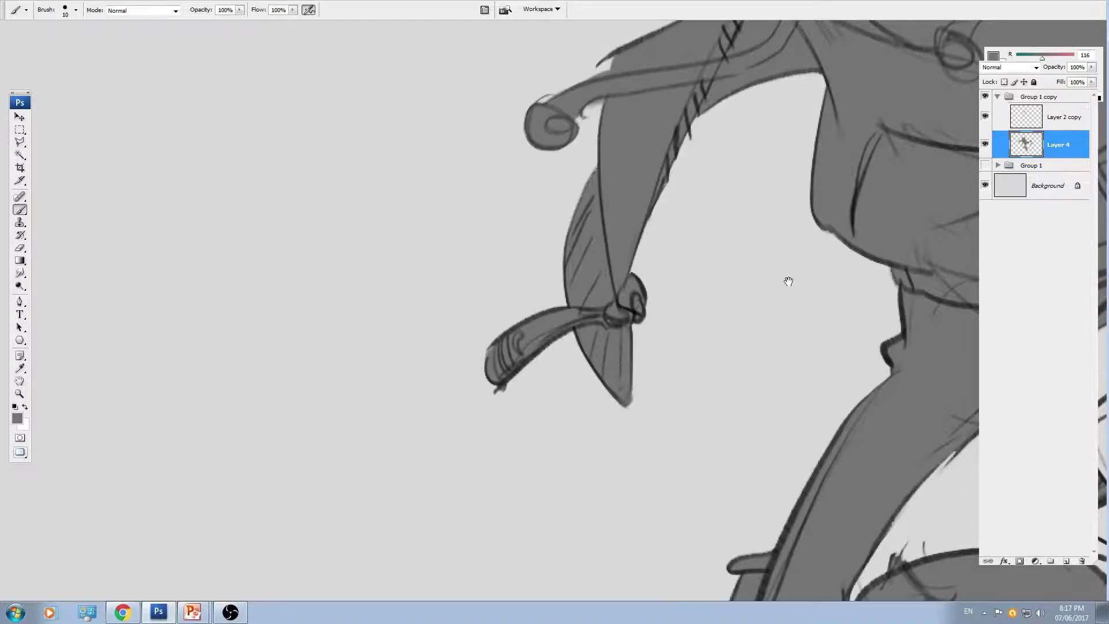
# - Fill the unpainted thigh area above the bent knee, up to the strapped pouch, with grey
pyautogui.moveTo(788, 281); pyautogui.dragTo(527, 369)
pyautogui.hotkey('ctrl', '-')
pyautogui.moveTo(765, 371); pyautogui.dragTo(701, 225)
pyautogui.scroll(2, 553, 322)
pyautogui.press(']')
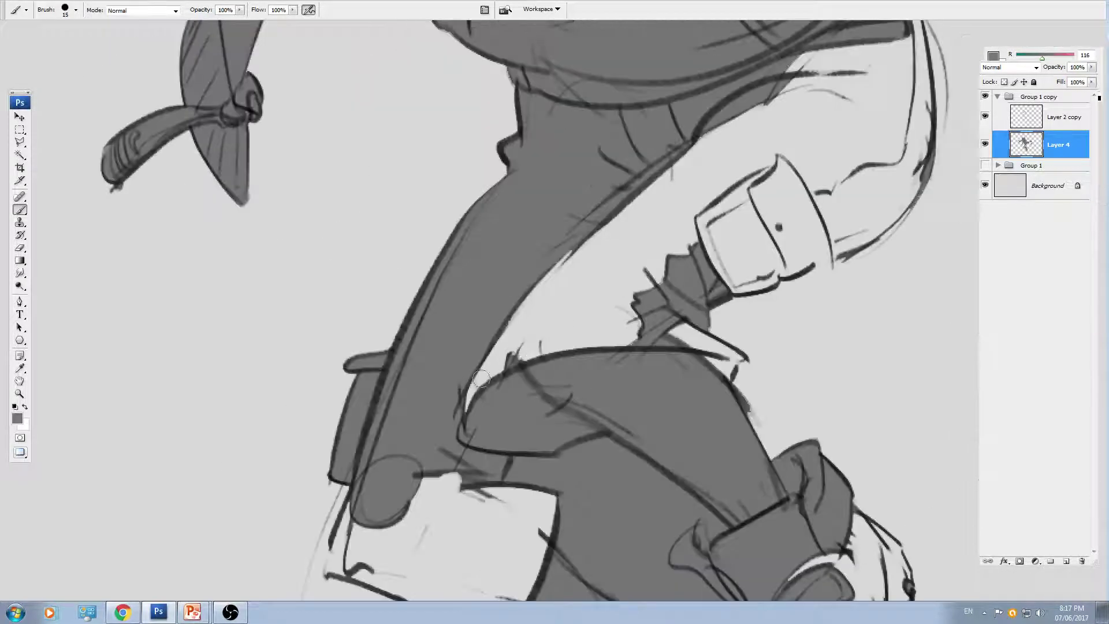
pyautogui.moveTo(484, 394)
pyautogui.mouseDown()
pyautogui.moveTo(659, 202)
pyautogui.moveTo(649, 223)
pyautogui.moveTo(691, 359)
pyautogui.moveTo(720, 370)
pyautogui.mouseUp()
pyautogui.press('[')
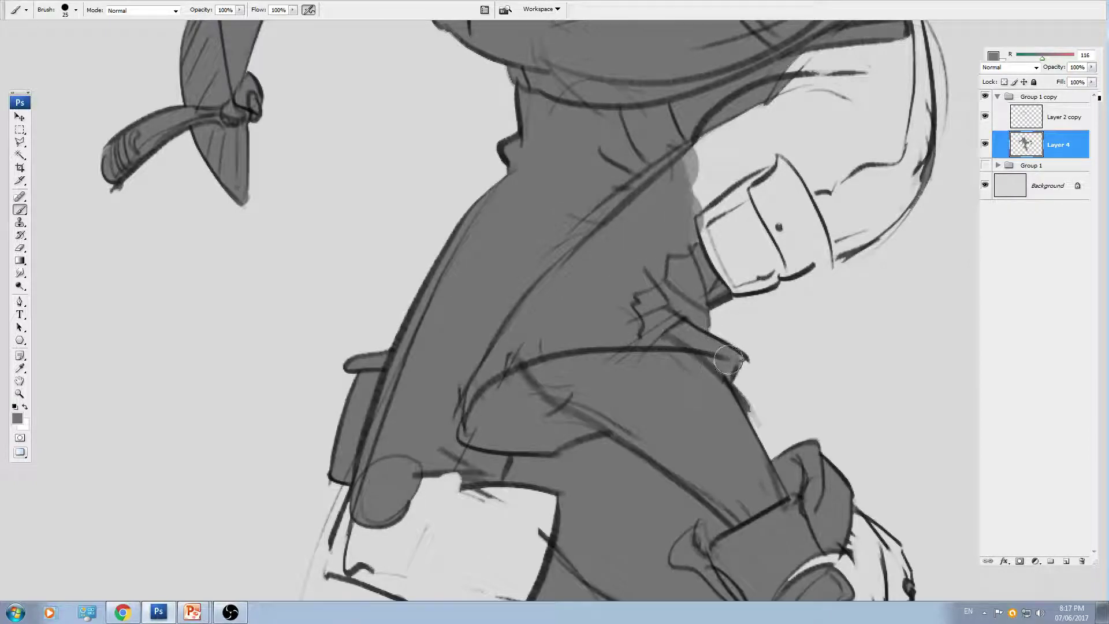
# - Paint the rest of the upper thigh, the hip and the strapped leg pouch grey with a larger brush
pyautogui.moveTo(674, 338); pyautogui.dragTo(601, 414)
pyautogui.press(']')
pyautogui.press(']')
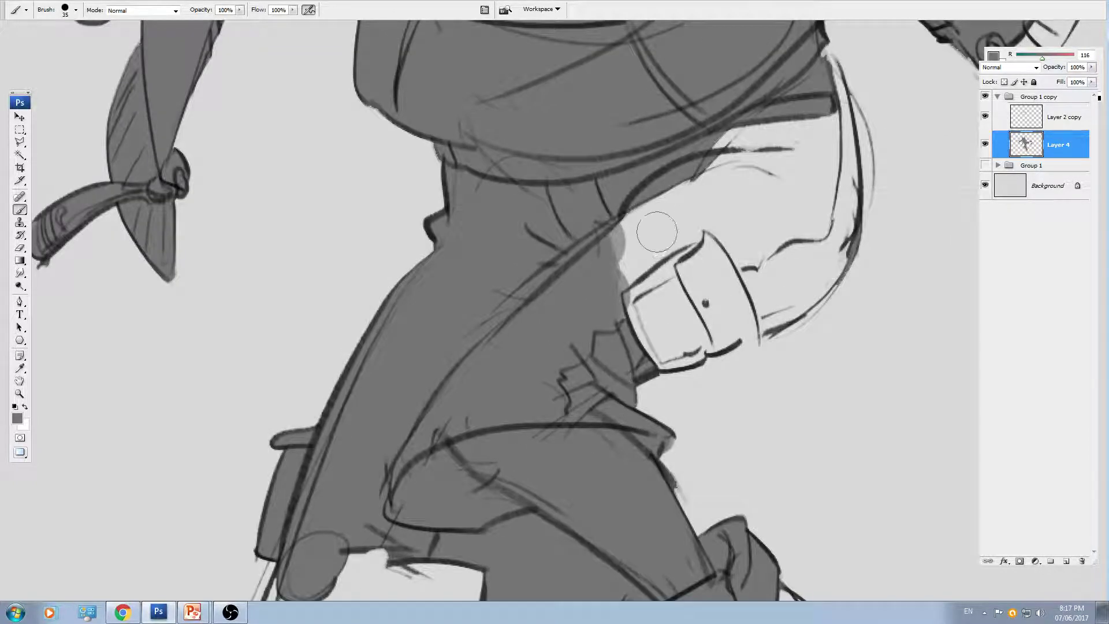
pyautogui.moveTo(656, 230)
pyautogui.mouseDown()
pyautogui.moveTo(741, 172)
pyautogui.moveTo(809, 70)
pyautogui.moveTo(833, 157)
pyautogui.moveTo(807, 274)
pyautogui.moveTo(821, 250)
pyautogui.moveTo(818, 264)
pyautogui.moveTo(773, 306)
pyautogui.moveTo(660, 344)
pyautogui.moveTo(683, 243)
pyautogui.moveTo(656, 230)
pyautogui.moveTo(773, 204)
pyautogui.moveTo(711, 289)
pyautogui.mouseUp()
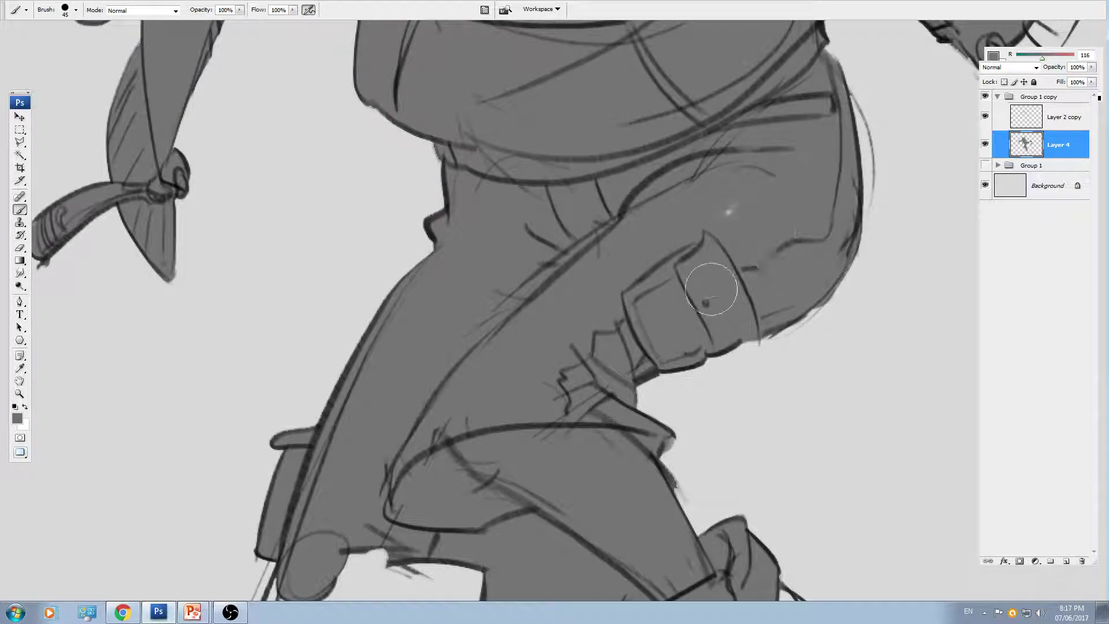
# - Fill the flared trouser hem of the rear leg and the unpainted side of the laced boot with grey
pyautogui.moveTo(478, 397); pyautogui.dragTo(529, 179)
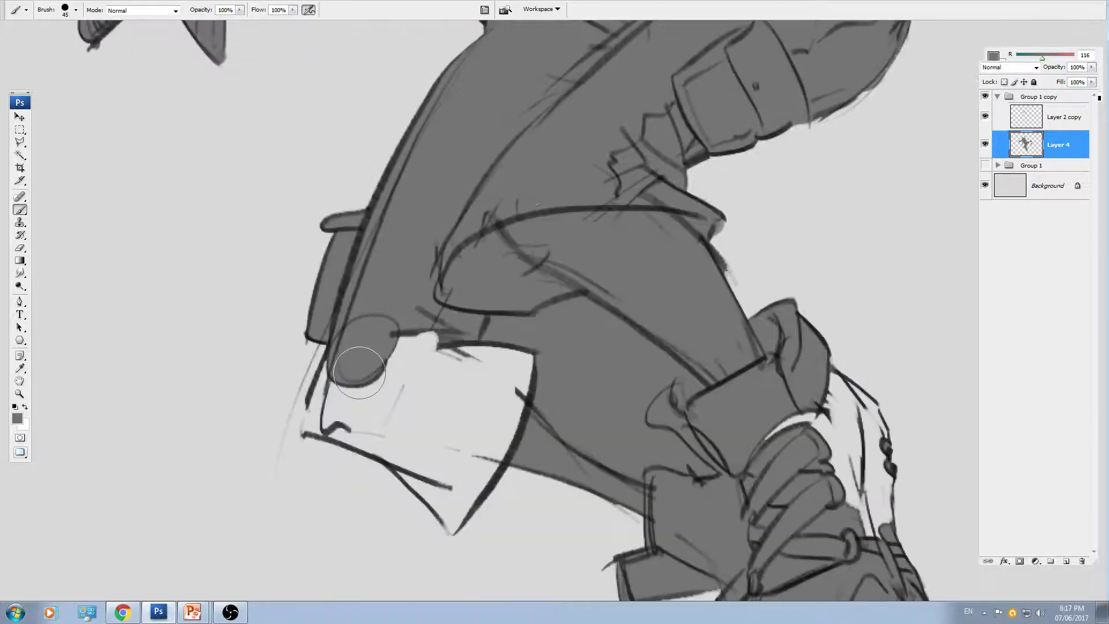
pyautogui.moveTo(362, 372)
pyautogui.mouseDown()
pyautogui.moveTo(341, 406)
pyautogui.moveTo(347, 373)
pyautogui.moveTo(324, 416)
pyautogui.moveTo(339, 359)
pyautogui.mouseUp()
pyautogui.press('[')
pyautogui.press('[')
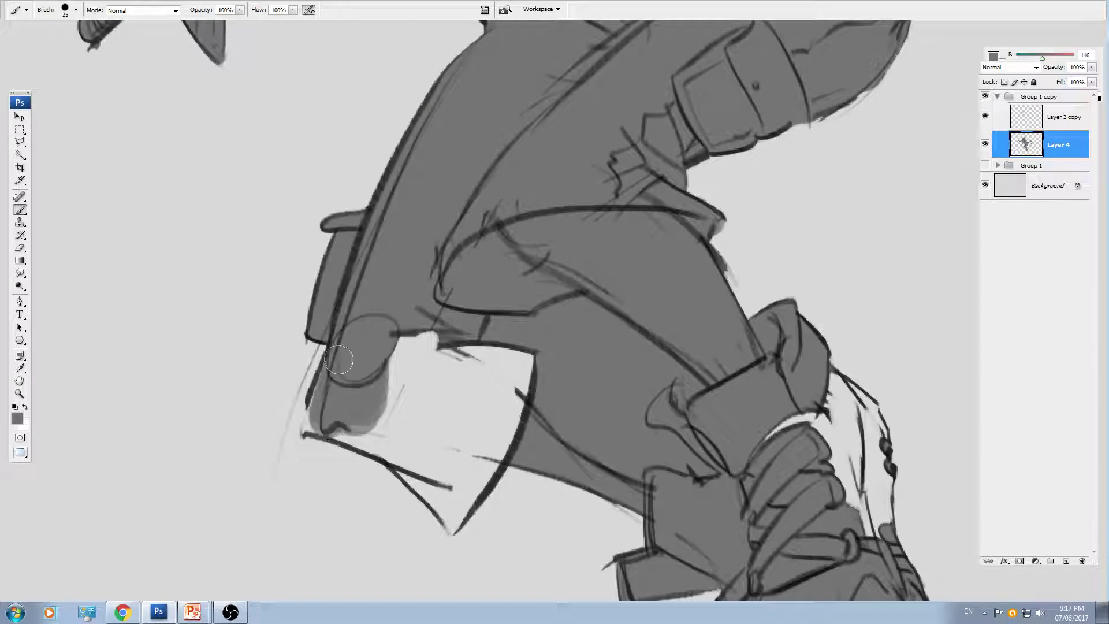
pyautogui.press(']')
pyautogui.moveTo(316, 418)
pyautogui.mouseDown()
pyautogui.moveTo(372, 439)
pyautogui.moveTo(375, 418)
pyautogui.moveTo(414, 437)
pyautogui.moveTo(333, 418)
pyautogui.moveTo(365, 424)
pyautogui.moveTo(445, 474)
pyautogui.moveTo(399, 439)
pyautogui.moveTo(432, 488)
pyautogui.moveTo(382, 443)
pyautogui.moveTo(378, 452)
pyautogui.moveTo(424, 473)
pyautogui.moveTo(456, 522)
pyautogui.moveTo(515, 361)
pyautogui.moveTo(491, 445)
pyautogui.moveTo(477, 447)
pyautogui.moveTo(418, 346)
pyautogui.moveTo(379, 391)
pyautogui.mouseUp()
pyautogui.press('[')
pyautogui.press('[')
pyautogui.press(']')
pyautogui.press(']')
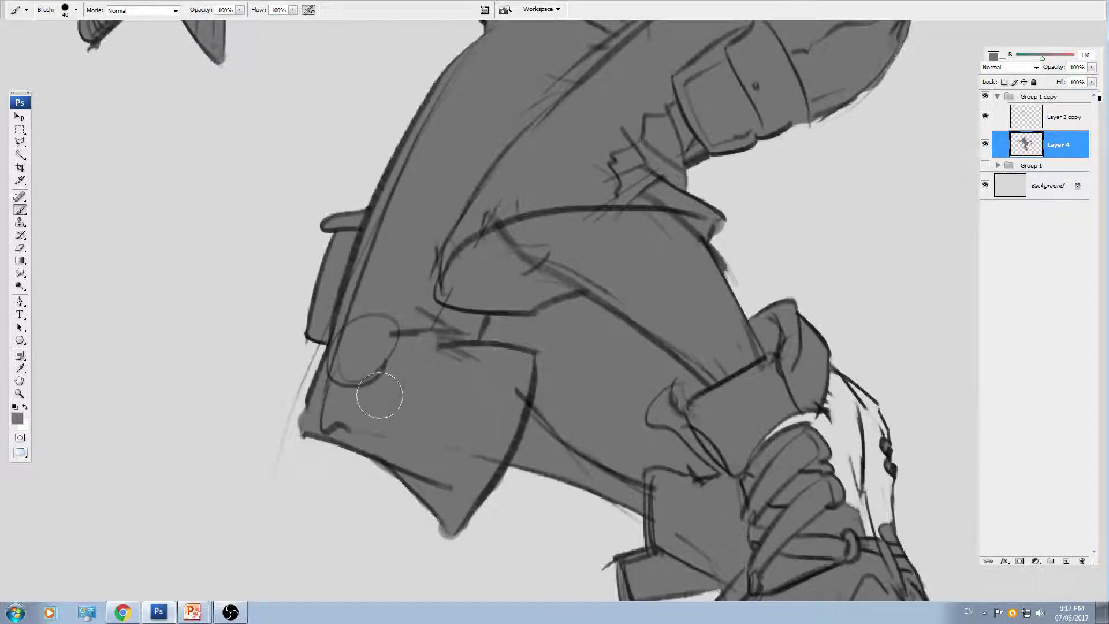
pyautogui.moveTo(610, 401); pyautogui.dragTo(544, 303)
pyautogui.moveTo(722, 333)
pyautogui.mouseDown()
pyautogui.moveTo(666, 289)
pyautogui.moveTo(716, 299)
pyautogui.moveTo(729, 272)
pyautogui.moveTo(763, 393)
pyautogui.moveTo(712, 397)
pyautogui.moveTo(809, 440)
pyautogui.mouseUp()
# - Outline the gap between the two legs with the Polygonal Lasso and delete the grey fill inside it
pyautogui.press('l')
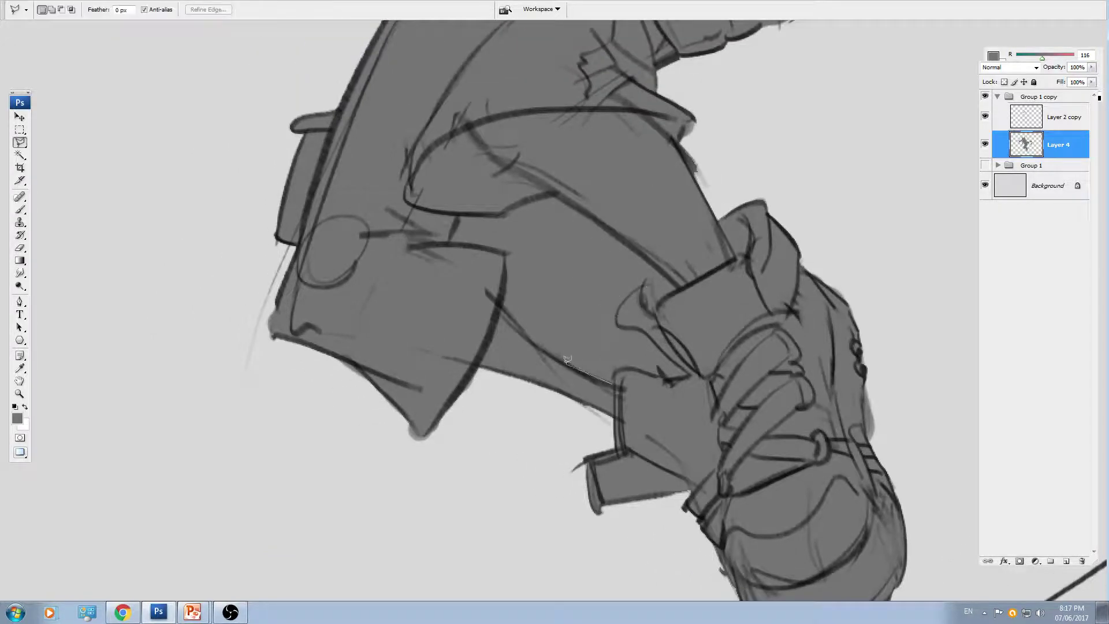
pyautogui.click(564, 362)
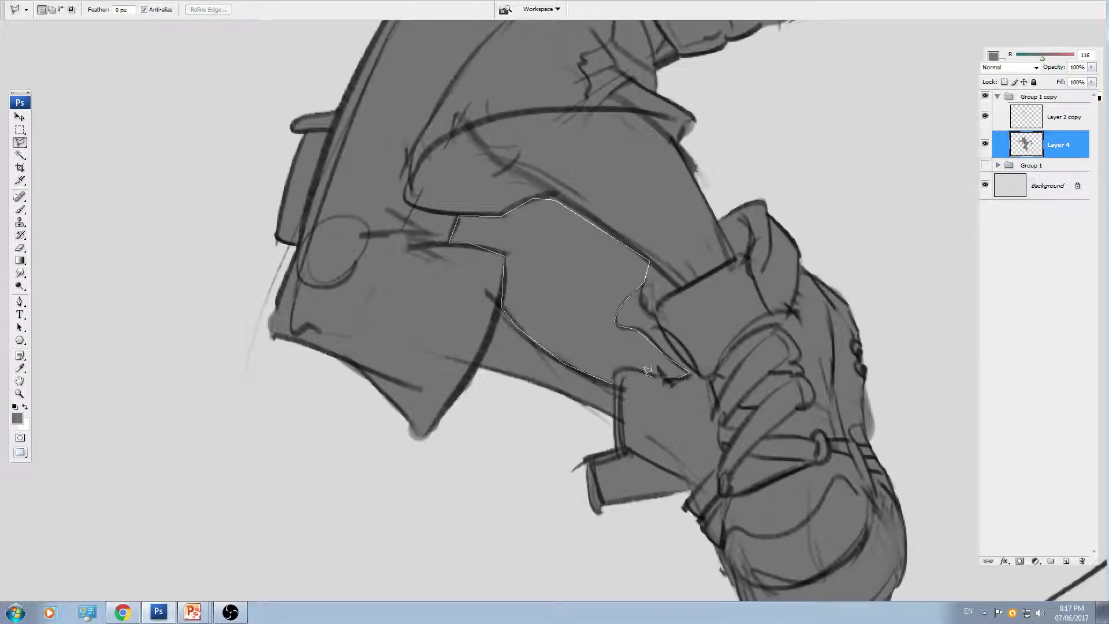
pyautogui.doubleClick(618, 369)
pyautogui.press('Delete')
pyautogui.moveTo(683, 208); pyautogui.dragTo(634, 330)
pyautogui.hotkey('ctrl', 'd')
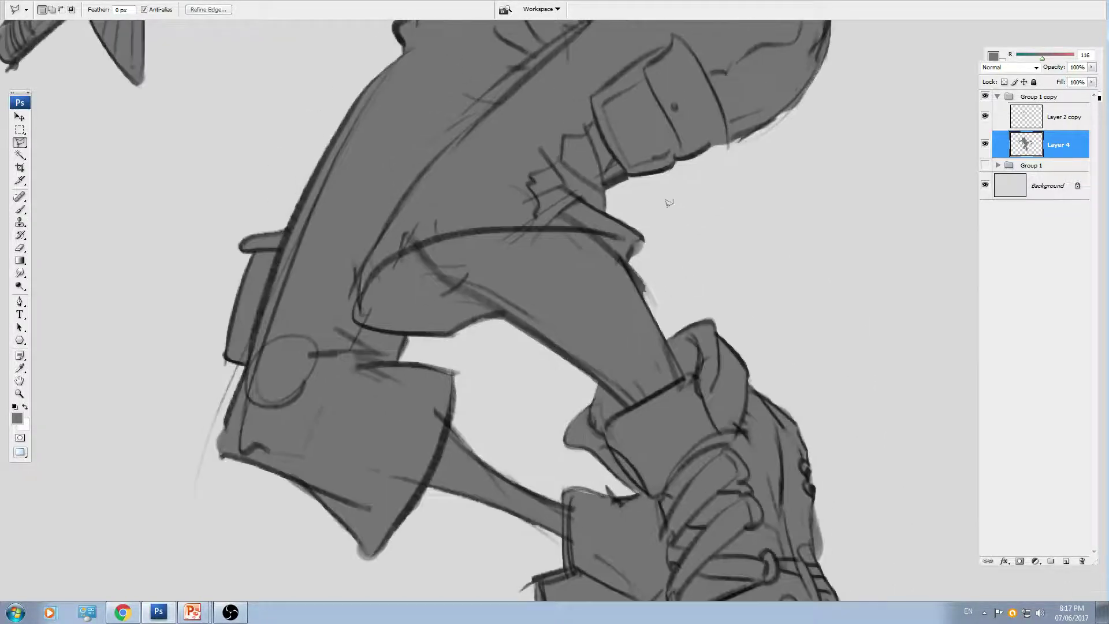
# - Paint the ribbed hem of the open jacket grey beside the pocket and zipper end
pyautogui.hotkey('ctrl', '-')
pyautogui.hotkey('ctrl', '-')
pyautogui.moveTo(707, 139); pyautogui.dragTo(617, 263)
pyautogui.hotkey('ctrl', '+')
pyautogui.hotkey('ctrl', '+')
pyautogui.moveTo(723, 202); pyautogui.dragTo(661, 345)
pyautogui.press('e')
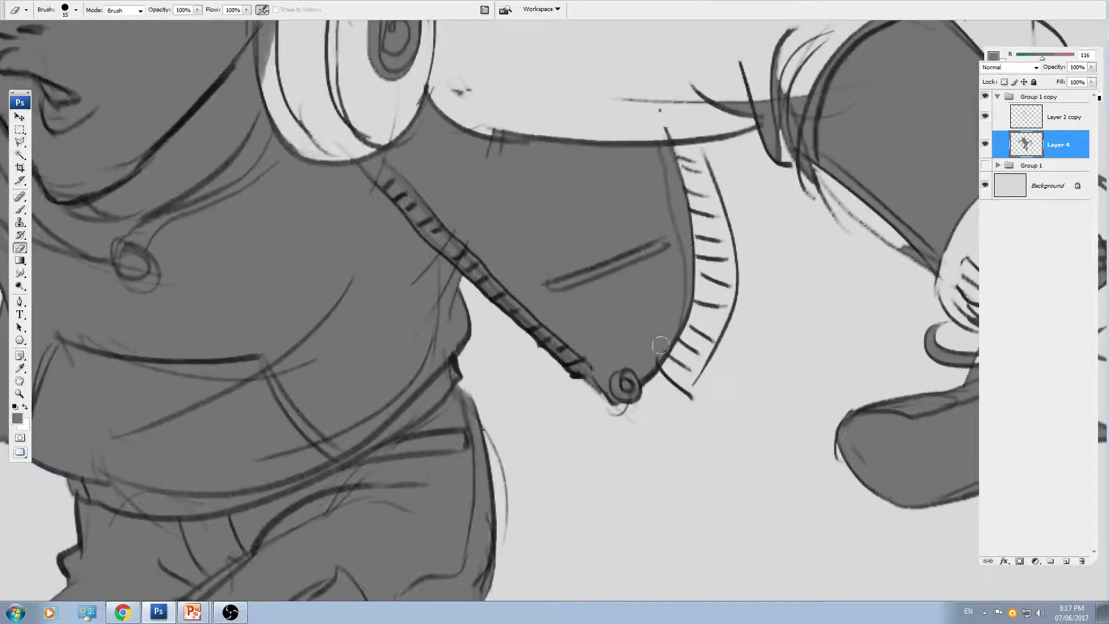
pyautogui.press('b')
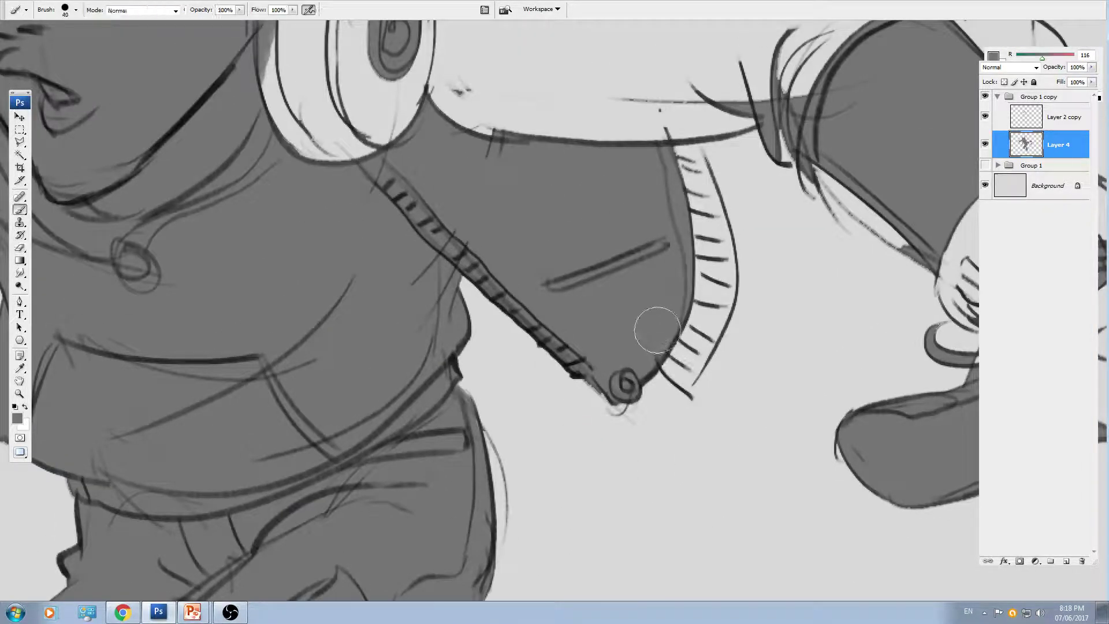
pyautogui.press('[')
pyautogui.press('[')
pyautogui.moveTo(668, 350)
pyautogui.mouseDown()
pyautogui.moveTo(685, 346)
pyautogui.moveTo(688, 359)
pyautogui.moveTo(682, 367)
pyautogui.moveTo(690, 164)
pyautogui.moveTo(723, 295)
pyautogui.moveTo(719, 275)
pyautogui.moveTo(705, 324)
pyautogui.mouseUp()
pyautogui.press(']')
pyautogui.moveTo(710, 173); pyautogui.dragTo(649, 332)
# - Paint the large headphone cup, the base of the ear and the underside of the jacket sleeve grey
pyautogui.hotkey('ctrl', '-')
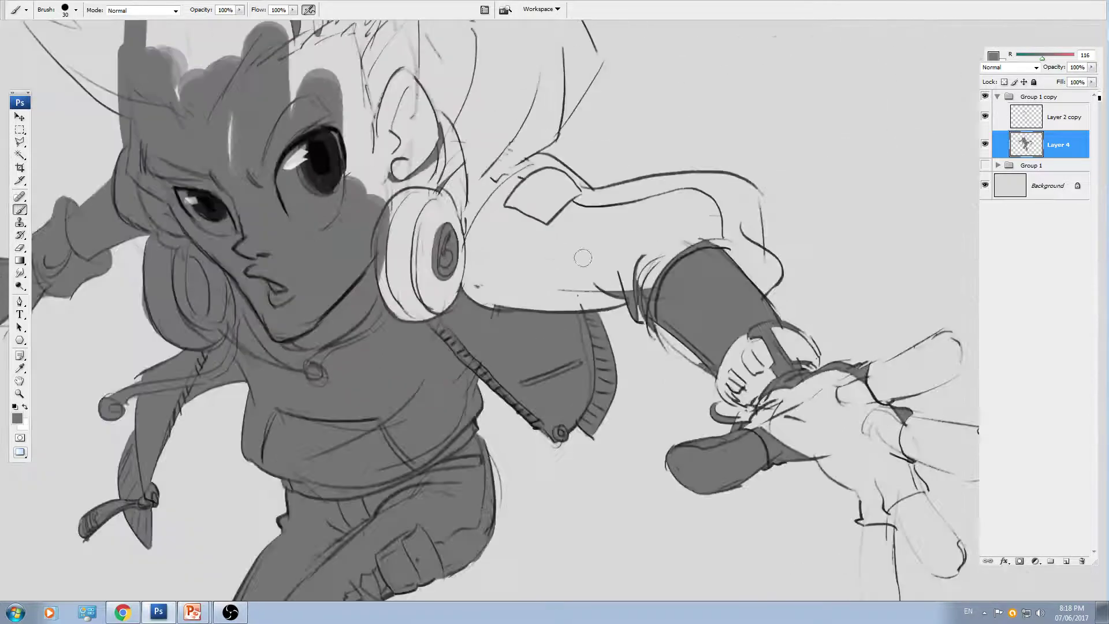
pyautogui.press(']')
pyautogui.moveTo(475, 274)
pyautogui.mouseDown()
pyautogui.moveTo(416, 191)
pyautogui.moveTo(379, 299)
pyautogui.moveTo(491, 260)
pyautogui.moveTo(498, 295)
pyautogui.moveTo(673, 286)
pyautogui.moveTo(663, 304)
pyautogui.moveTo(694, 287)
pyautogui.moveTo(688, 315)
pyautogui.mouseUp()
pyautogui.press('[')
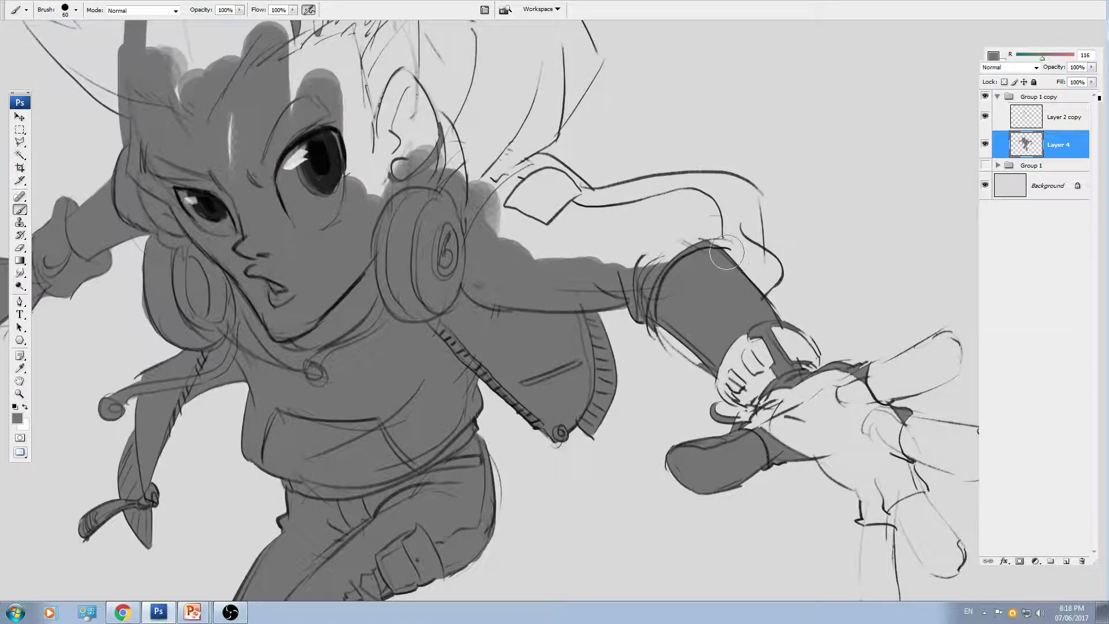
# - Paint the outstretched arm's jacket sleeve grey, from the shoulder patch along the upper arm to the elbow
pyautogui.hotkey('ctrl', '+')
pyautogui.scroll(3, 620, 243)
pyautogui.press('[')
pyautogui.press('[')
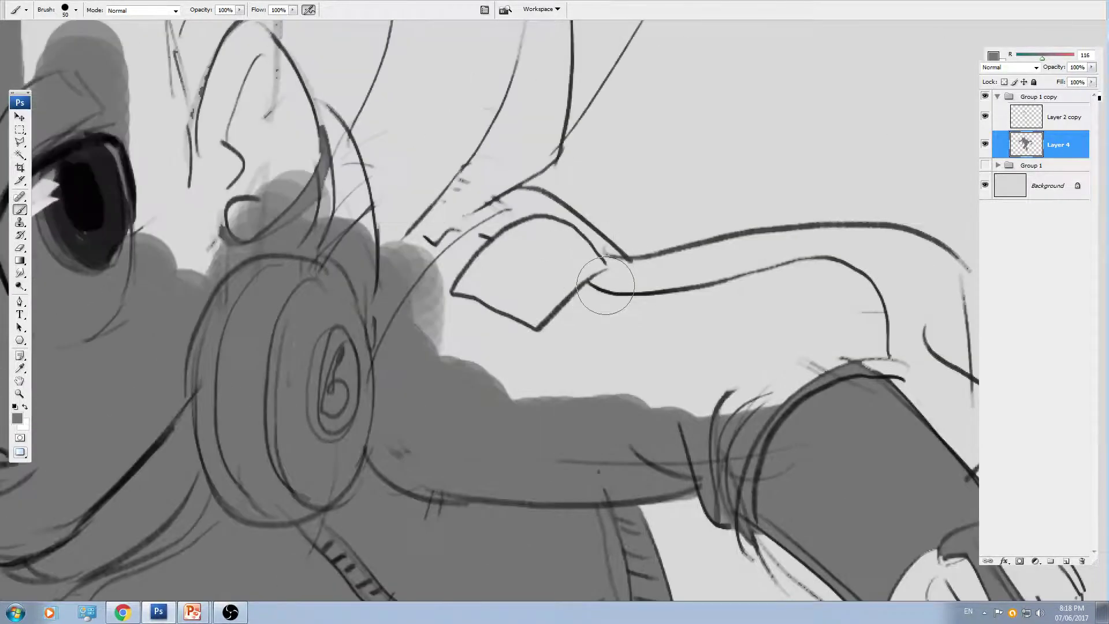
pyautogui.moveTo(591, 269); pyautogui.dragTo(607, 286)
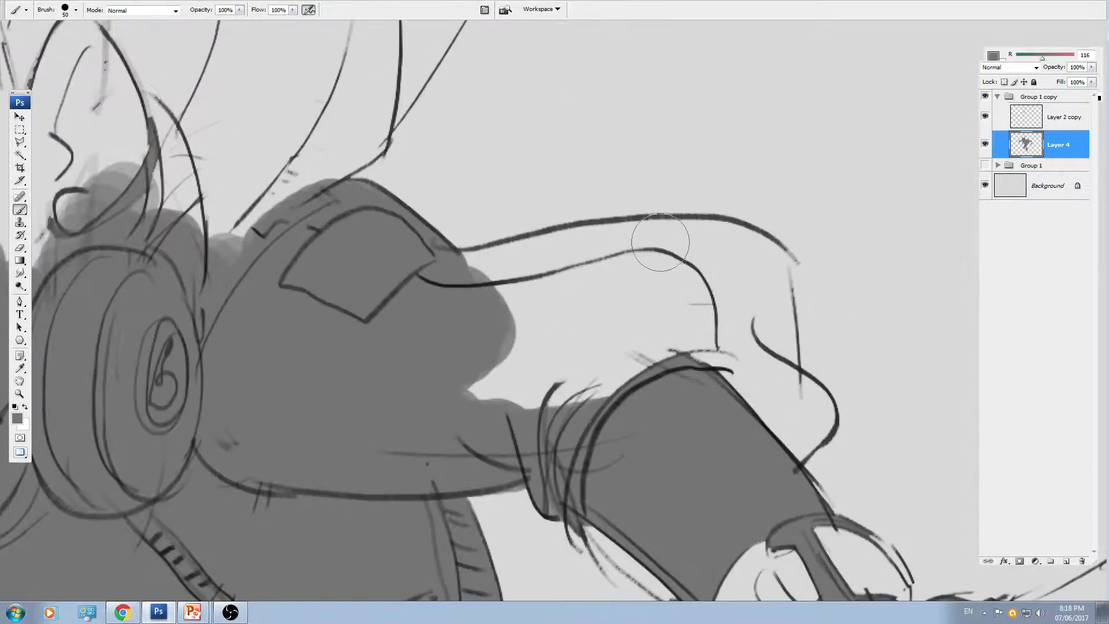
pyautogui.moveTo(682, 247)
pyautogui.mouseDown()
pyautogui.moveTo(555, 276)
pyautogui.moveTo(626, 260)
pyautogui.moveTo(453, 280)
pyautogui.moveTo(557, 248)
pyautogui.moveTo(749, 253)
pyautogui.moveTo(774, 378)
pyautogui.moveTo(763, 404)
pyautogui.mouseUp()
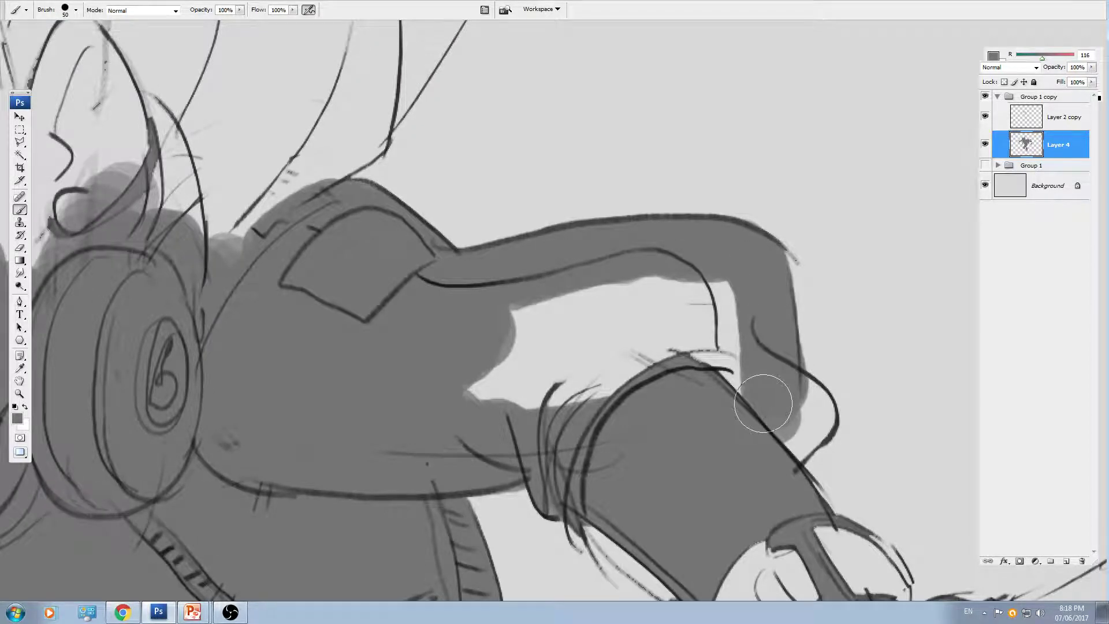
pyautogui.press('[')
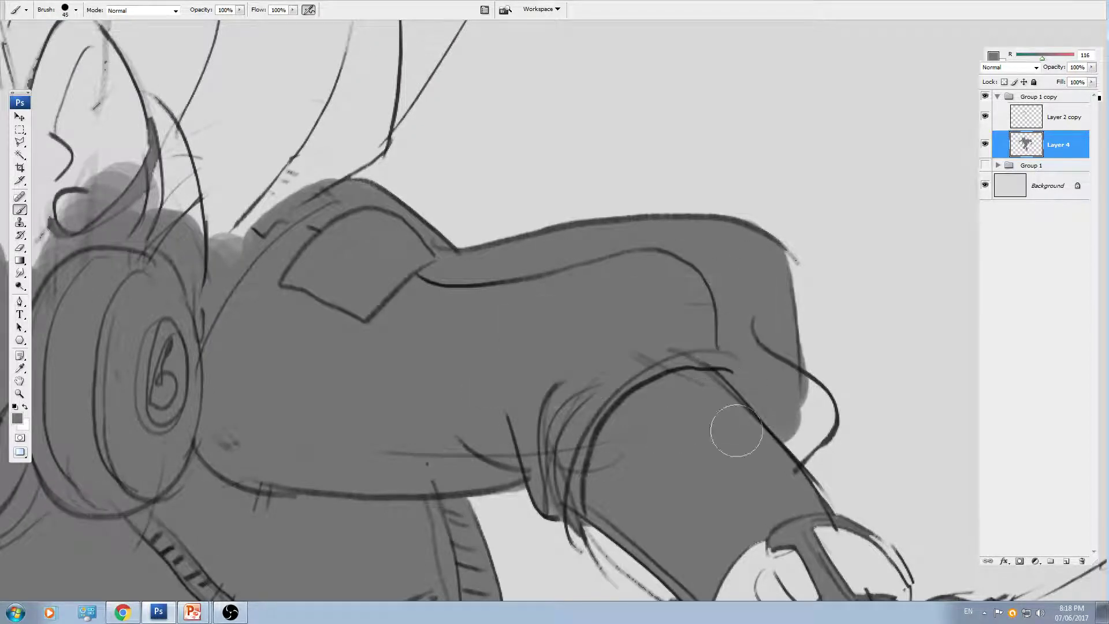
pyautogui.moveTo(735, 430)
pyautogui.mouseDown()
pyautogui.moveTo(800, 400)
pyautogui.moveTo(793, 439)
pyautogui.moveTo(800, 407)
pyautogui.moveTo(594, 127)
pyautogui.mouseUp()
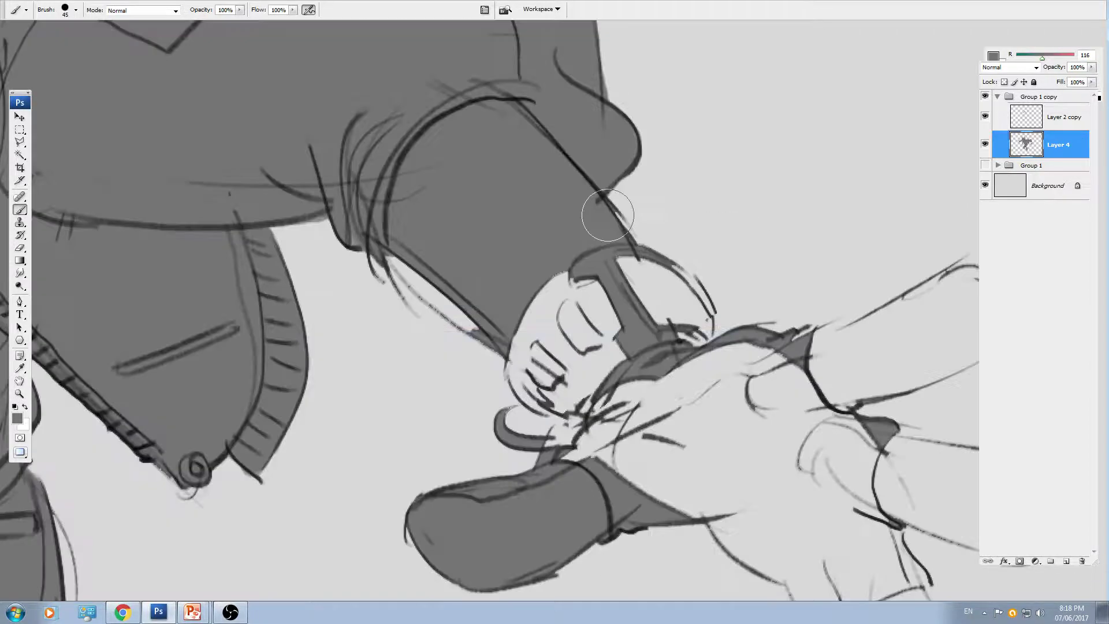
# - Fill the elbow tip, the buckled wristband and the start of the outstretched hand's palm with grey
pyautogui.moveTo(608, 214)
pyautogui.mouseDown()
pyautogui.moveTo(598, 315)
pyautogui.moveTo(555, 353)
pyautogui.moveTo(533, 309)
pyautogui.moveTo(538, 375)
pyautogui.moveTo(520, 384)
pyautogui.moveTo(600, 398)
pyautogui.moveTo(557, 428)
pyautogui.moveTo(555, 416)
pyautogui.moveTo(601, 398)
pyautogui.moveTo(563, 464)
pyautogui.moveTo(627, 400)
pyautogui.moveTo(712, 373)
pyautogui.mouseUp()
pyautogui.press(']')
pyautogui.press(']')
pyautogui.press('space')
pyautogui.moveTo(710, 371); pyautogui.dragTo(600, 376)
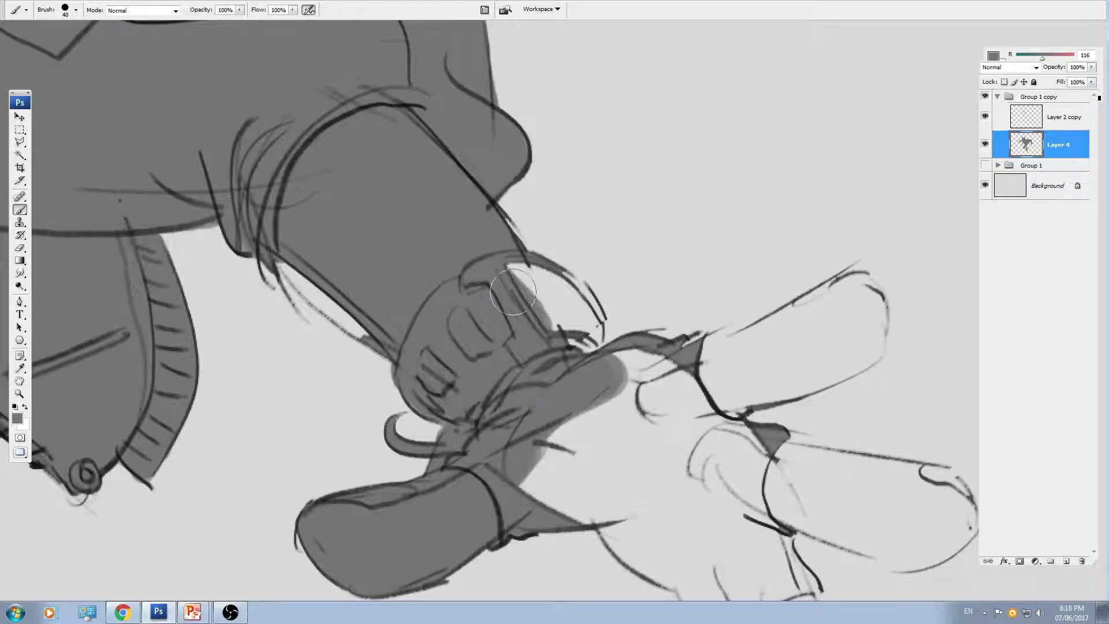
pyautogui.moveTo(513, 291)
pyautogui.mouseDown()
pyautogui.moveTo(523, 278)
pyautogui.moveTo(556, 327)
pyautogui.moveTo(554, 300)
pyautogui.moveTo(600, 350)
pyautogui.moveTo(728, 352)
pyautogui.moveTo(791, 332)
pyautogui.mouseUp()
# - Paint the uppermost finger and the upper part of the outstretched hand's palm grey
pyautogui.press('[')
pyautogui.press('[')
pyautogui.press(']')
pyautogui.moveTo(713, 361); pyautogui.dragTo(750, 349)
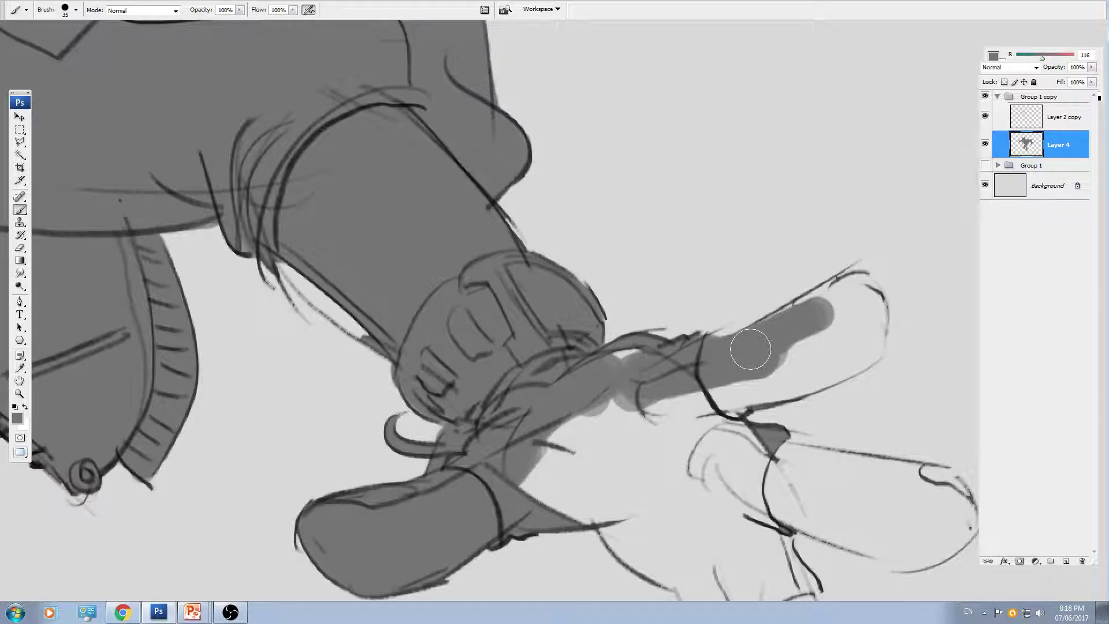
pyautogui.moveTo(751, 349); pyautogui.dragTo(861, 345)
pyautogui.moveTo(769, 349); pyautogui.dragTo(676, 266)
pyautogui.moveTo(745, 245)
pyautogui.mouseDown()
pyautogui.moveTo(757, 248)
pyautogui.moveTo(748, 263)
pyautogui.moveTo(716, 278)
pyautogui.moveTo(537, 326)
pyautogui.moveTo(543, 312)
pyautogui.moveTo(529, 289)
pyautogui.moveTo(447, 415)
pyautogui.moveTo(537, 401)
pyautogui.moveTo(575, 413)
pyautogui.mouseUp()
pyautogui.press(']')
pyautogui.moveTo(592, 346)
pyautogui.mouseDown()
pyautogui.moveTo(508, 274)
pyautogui.moveTo(514, 330)
pyautogui.mouseUp()
pyautogui.press('[')
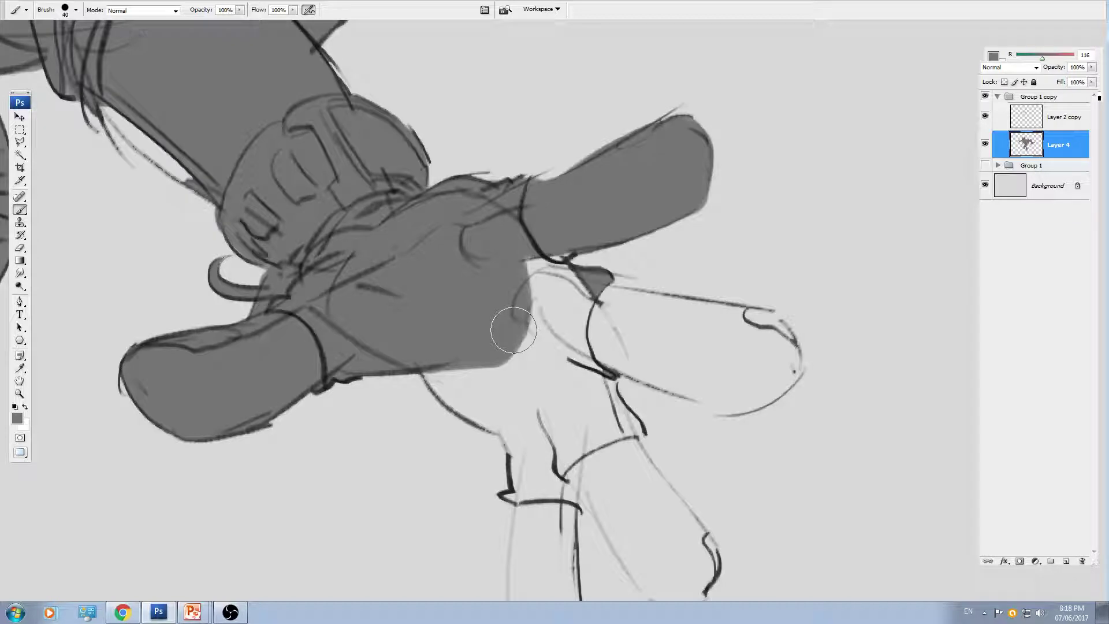
# - Fill the outstretched hand's second finger and the palm area at its base with grey
pyautogui.moveTo(782, 367)
pyautogui.mouseDown()
pyautogui.moveTo(660, 370)
pyautogui.moveTo(702, 354)
pyautogui.moveTo(544, 347)
pyautogui.mouseUp()
pyautogui.press(']')
pyautogui.moveTo(511, 353); pyautogui.dragTo(543, 236)
pyautogui.press('[')
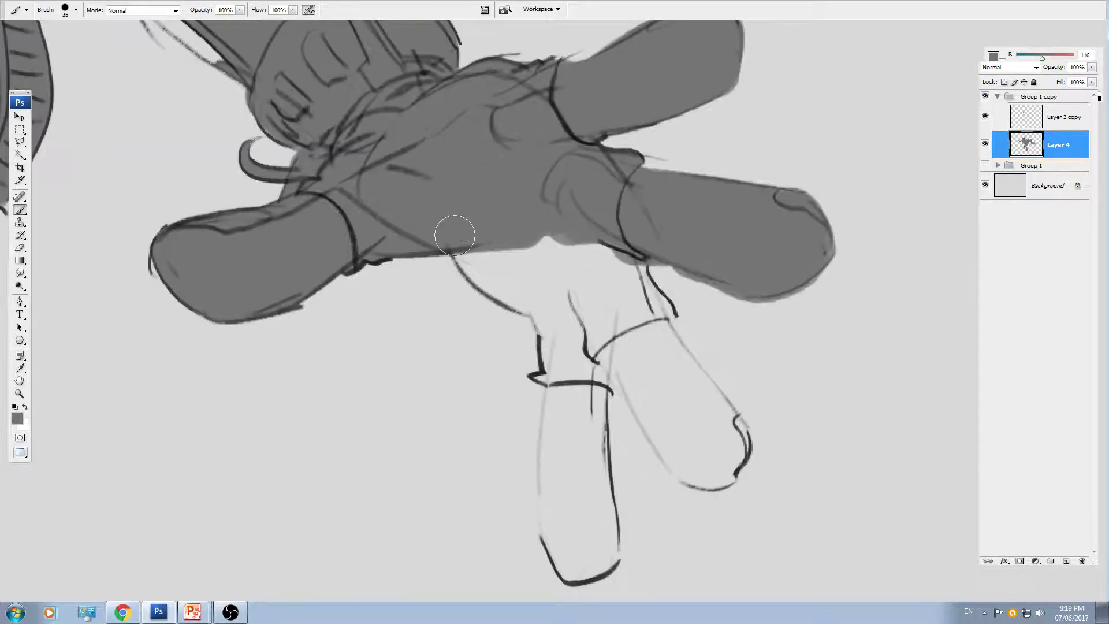
# - Paint the lower palm and the two downward-pointing fingers grey, using smaller brush sizes around the gap between them
pyautogui.moveTo(453, 233)
pyautogui.mouseDown()
pyautogui.moveTo(544, 292)
pyautogui.moveTo(567, 271)
pyautogui.moveTo(566, 236)
pyautogui.moveTo(513, 223)
pyautogui.moveTo(606, 264)
pyautogui.moveTo(641, 325)
pyautogui.moveTo(627, 274)
pyautogui.moveTo(652, 316)
pyautogui.moveTo(644, 347)
pyautogui.moveTo(653, 312)
pyautogui.moveTo(665, 374)
pyautogui.mouseUp()
pyautogui.press('[')
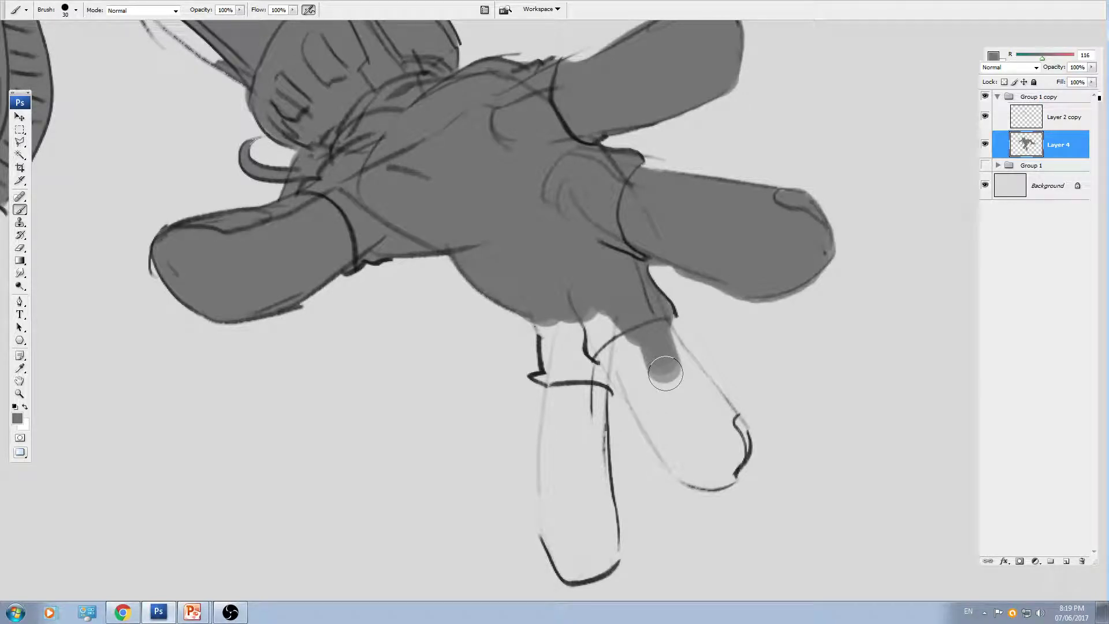
pyautogui.moveTo(665, 374)
pyautogui.mouseDown()
pyautogui.moveTo(594, 310)
pyautogui.moveTo(574, 375)
pyautogui.moveTo(595, 310)
pyautogui.moveTo(569, 382)
pyautogui.moveTo(560, 352)
pyautogui.moveTo(562, 379)
pyautogui.moveTo(542, 380)
pyautogui.moveTo(557, 380)
pyautogui.mouseUp()
pyautogui.press('[')
pyautogui.press('[')
pyautogui.press('[')
pyautogui.press('[')
pyautogui.moveTo(583, 343)
pyautogui.mouseDown()
pyautogui.moveTo(599, 405)
pyautogui.moveTo(569, 421)
pyautogui.moveTo(564, 377)
pyautogui.moveTo(559, 429)
pyautogui.moveTo(560, 386)
pyautogui.moveTo(567, 565)
pyautogui.moveTo(596, 564)
pyautogui.moveTo(584, 461)
pyautogui.mouseUp()
pyautogui.press(']')
pyautogui.press(']')
pyautogui.press(']')
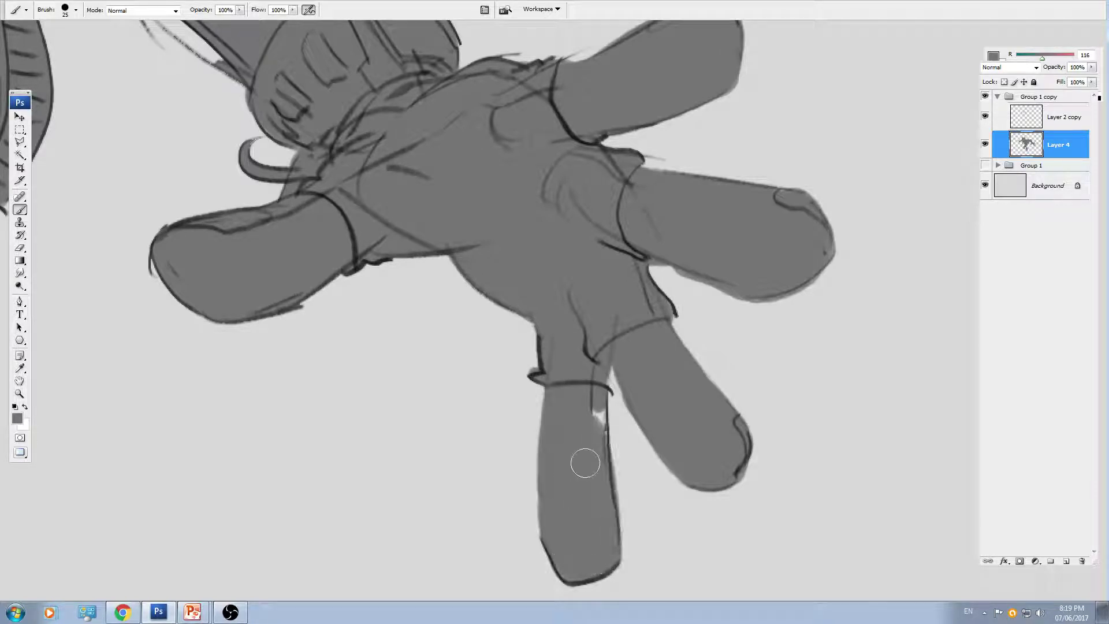
# - Fill the small strap loop beneath the wristband with grey using a 20 px brush
pyautogui.hotkey('ctrl', '-')
pyautogui.moveTo(481, 223); pyautogui.dragTo(627, 291)
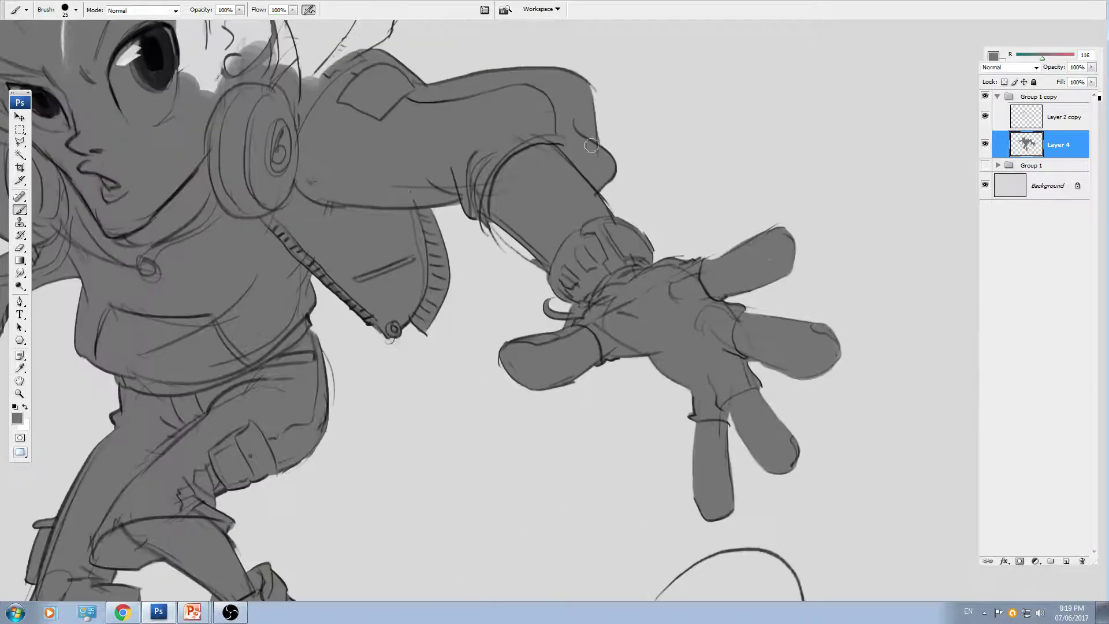
pyautogui.press('[')
pyautogui.hotkey('ctrl', '+')
pyautogui.hotkey('ctrl', '+')
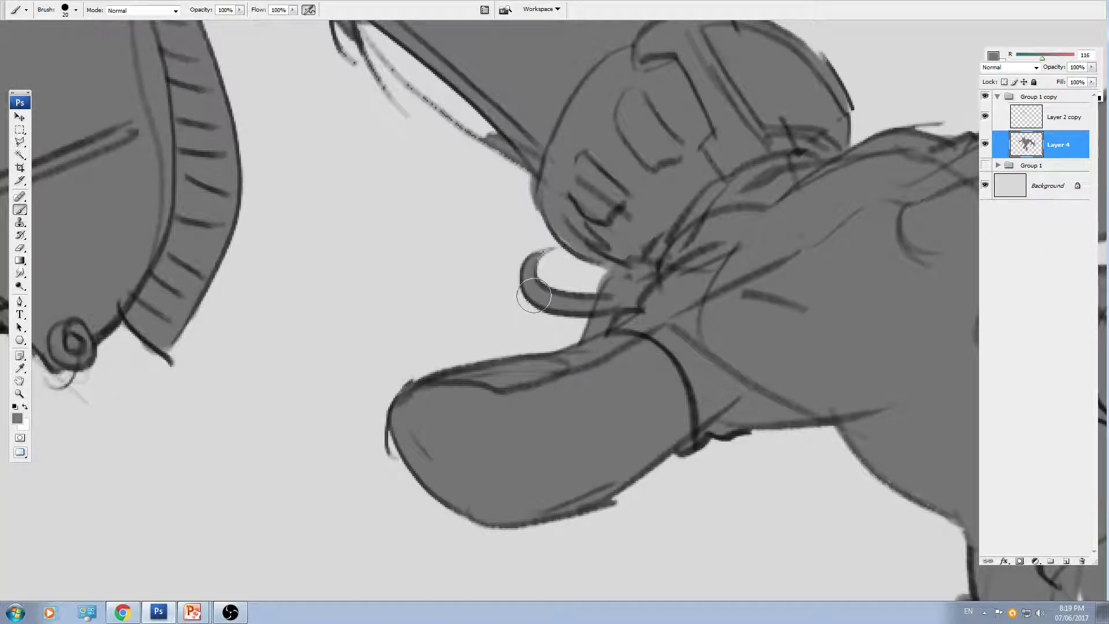
pyautogui.moveTo(533, 295)
pyautogui.mouseDown()
pyautogui.moveTo(582, 264)
pyautogui.moveTo(580, 252)
pyautogui.moveTo(558, 269)
pyautogui.moveTo(574, 290)
pyautogui.moveTo(596, 290)
pyautogui.moveTo(603, 258)
pyautogui.mouseUp()
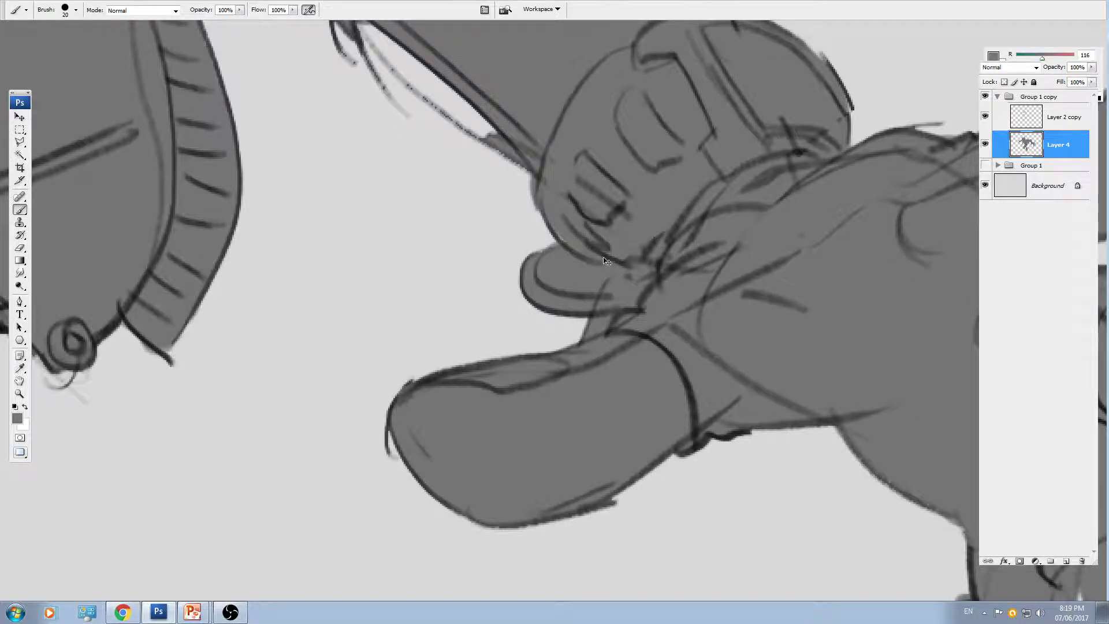
pyautogui.hotkey('ctrl', '-')
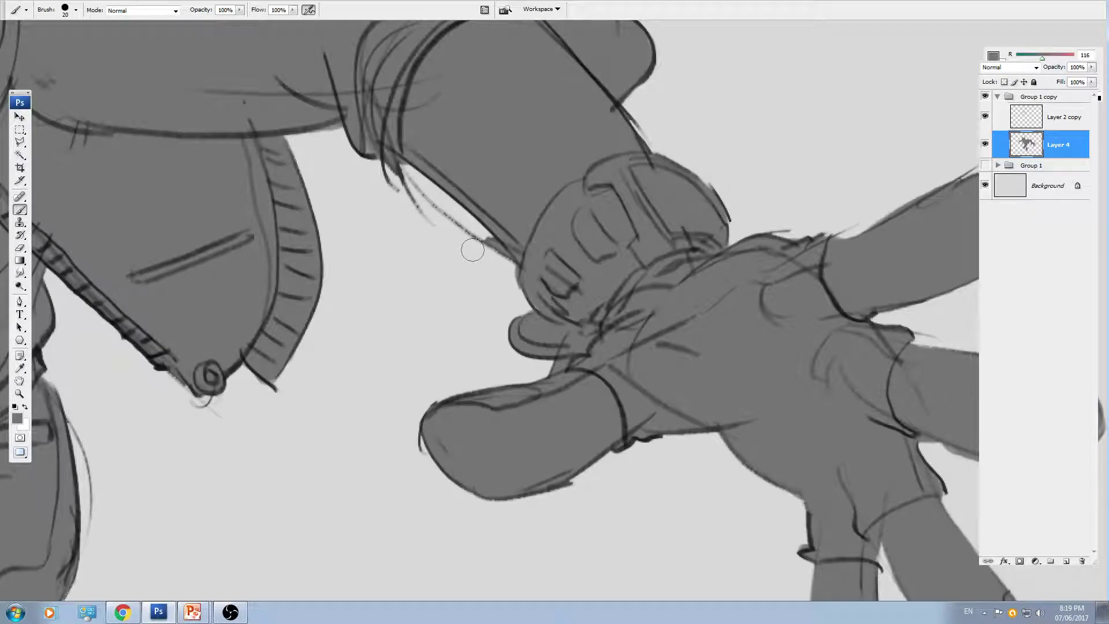
# - Fill the unpainted sliver along the forearm's underside with grey and tidy its edge with the Eraser
pyautogui.moveTo(405, 266); pyautogui.dragTo(376, 274)
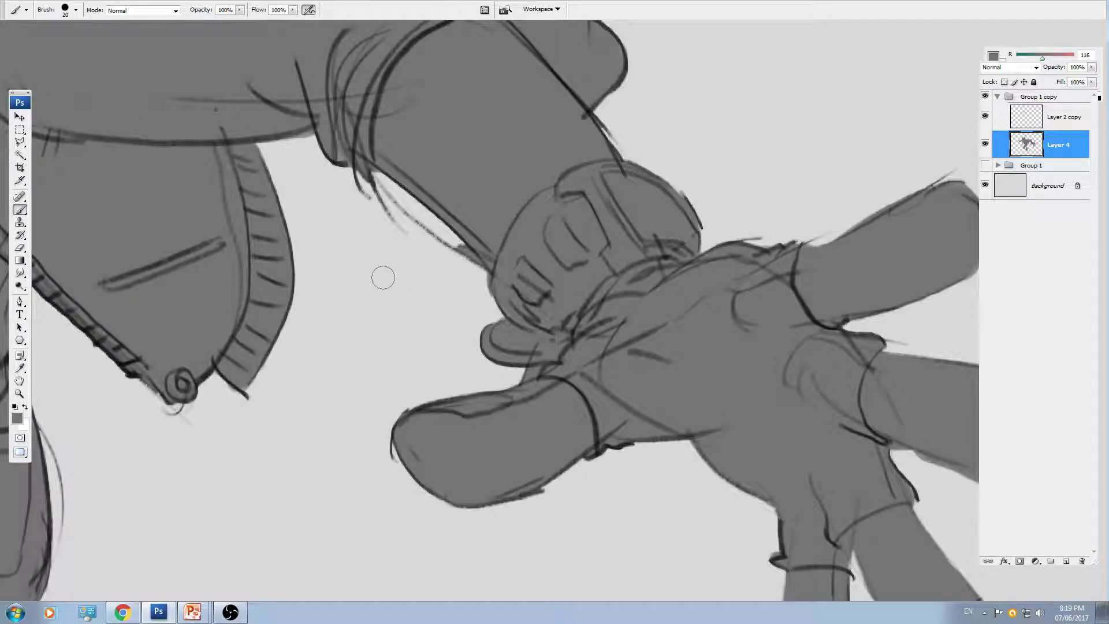
pyautogui.moveTo(441, 310); pyautogui.dragTo(475, 346)
pyautogui.press('e')
pyautogui.moveTo(486, 303)
pyautogui.mouseDown()
pyautogui.moveTo(463, 269)
pyautogui.moveTo(446, 271)
pyautogui.moveTo(407, 231)
pyautogui.mouseUp()
pyautogui.press('b')
pyautogui.moveTo(508, 142); pyautogui.dragTo(558, 241)
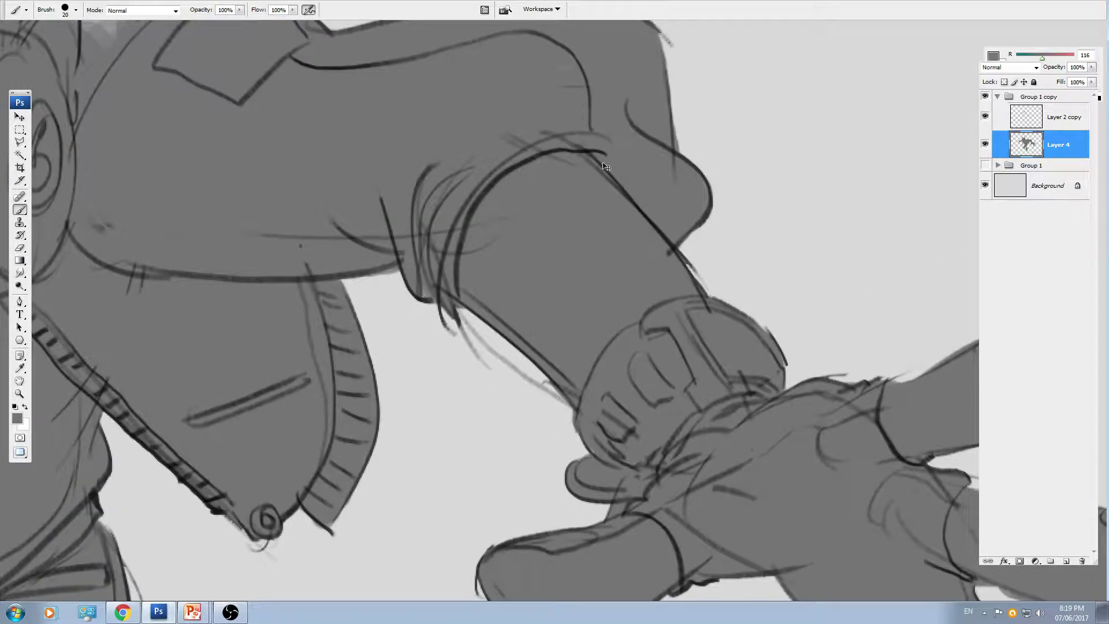
pyautogui.hotkey('ctrl', '-')
# - Paint the hood behind the head and the pointed ear grey with a much larger brush
pyautogui.moveTo(404, 245); pyautogui.dragTo(682, 457)
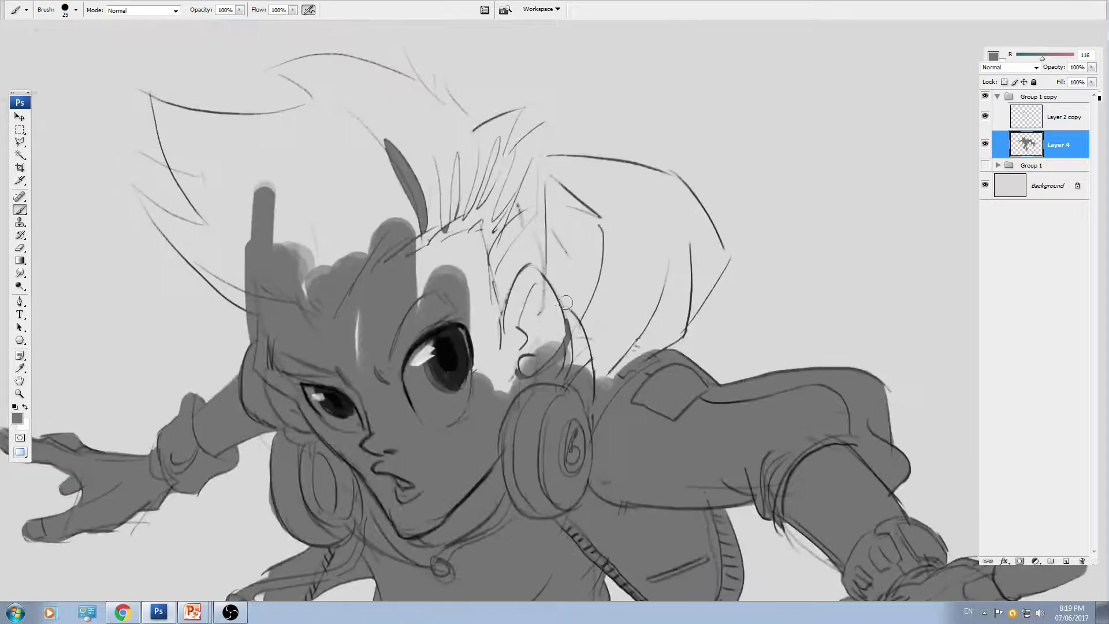
pyautogui.press(']')
pyautogui.press(']')
pyautogui.press(']')
pyautogui.press(']')
pyautogui.press(']')
pyautogui.press(']')
pyautogui.press(']')
pyautogui.press(']')
pyautogui.moveTo(501, 271)
pyautogui.mouseDown()
pyautogui.moveTo(517, 376)
pyautogui.moveTo(596, 374)
pyautogui.moveTo(622, 303)
pyautogui.moveTo(639, 293)
pyautogui.moveTo(635, 342)
pyautogui.moveTo(662, 304)
pyautogui.moveTo(662, 314)
pyautogui.moveTo(668, 262)
pyautogui.moveTo(660, 316)
pyautogui.moveTo(675, 256)
pyautogui.moveTo(678, 295)
pyautogui.moveTo(665, 319)
pyautogui.moveTo(699, 256)
pyautogui.moveTo(699, 265)
pyautogui.moveTo(700, 245)
pyautogui.moveTo(668, 195)
pyautogui.moveTo(546, 177)
pyautogui.mouseUp()
pyautogui.press('[')
pyautogui.press('[')
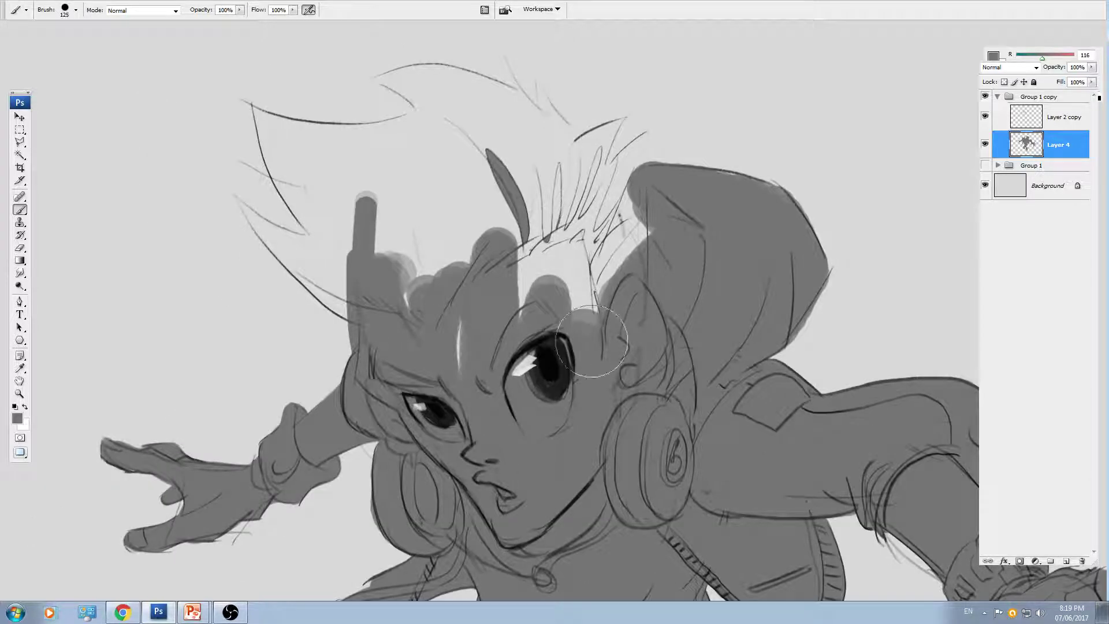
# - Fill the remaining forehead, the hairline and the base of the hair with grey using a 125 px brush
pyautogui.moveTo(594, 344); pyautogui.dragTo(592, 321)
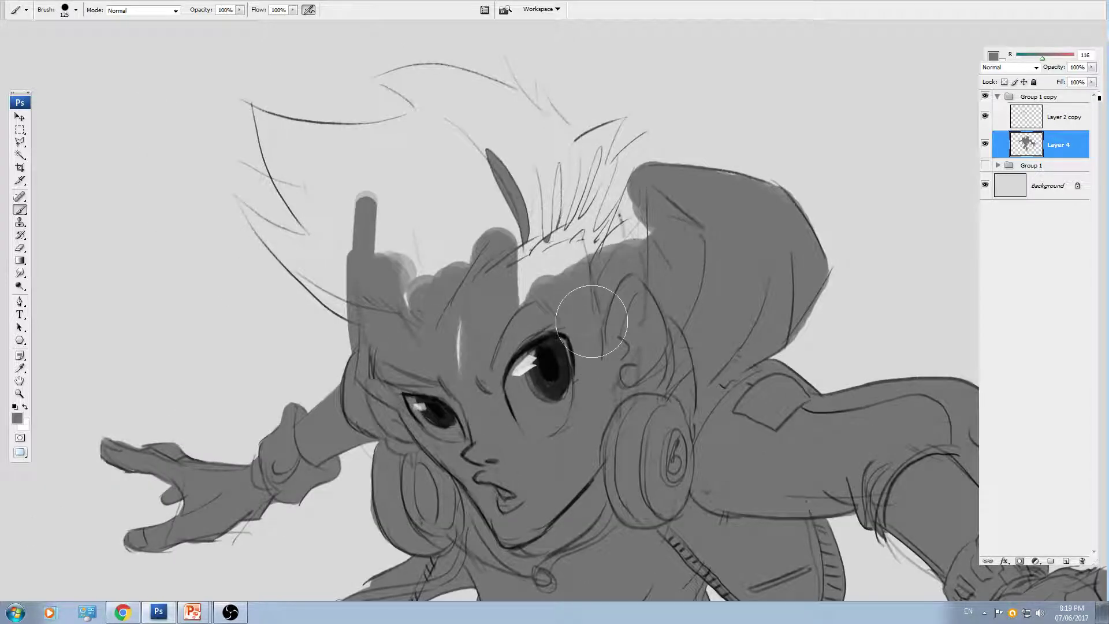
pyautogui.moveTo(594, 317); pyautogui.dragTo(577, 243)
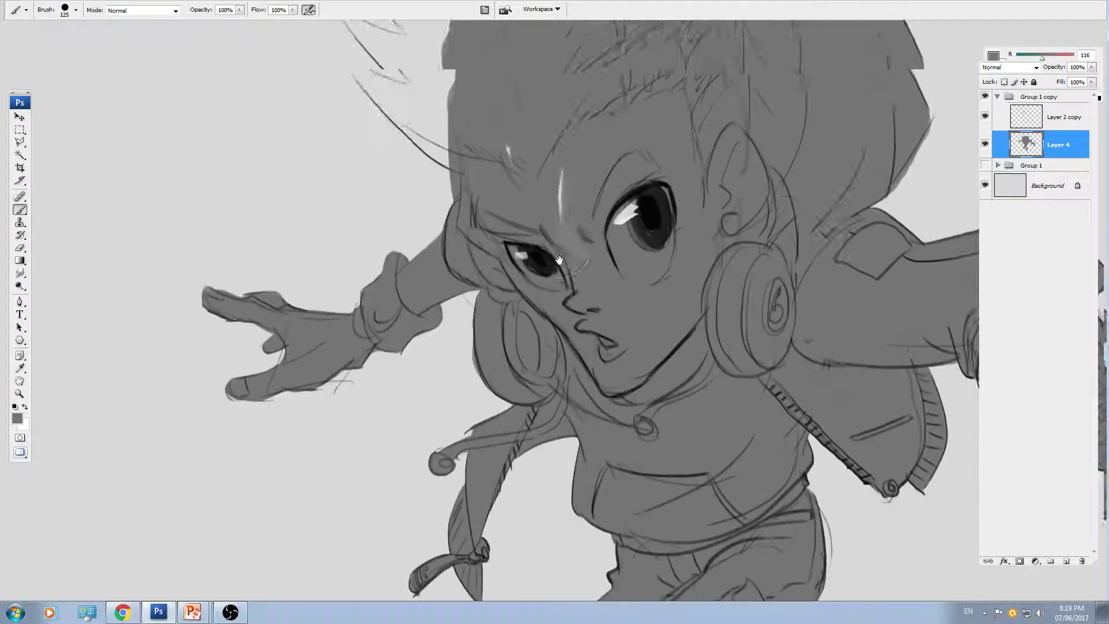
pyautogui.moveTo(590, 183); pyautogui.dragTo(595, 244)
pyautogui.moveTo(595, 244)
pyautogui.mouseDown()
pyautogui.moveTo(584, 262)
pyautogui.moveTo(549, 249)
pyautogui.mouseUp()
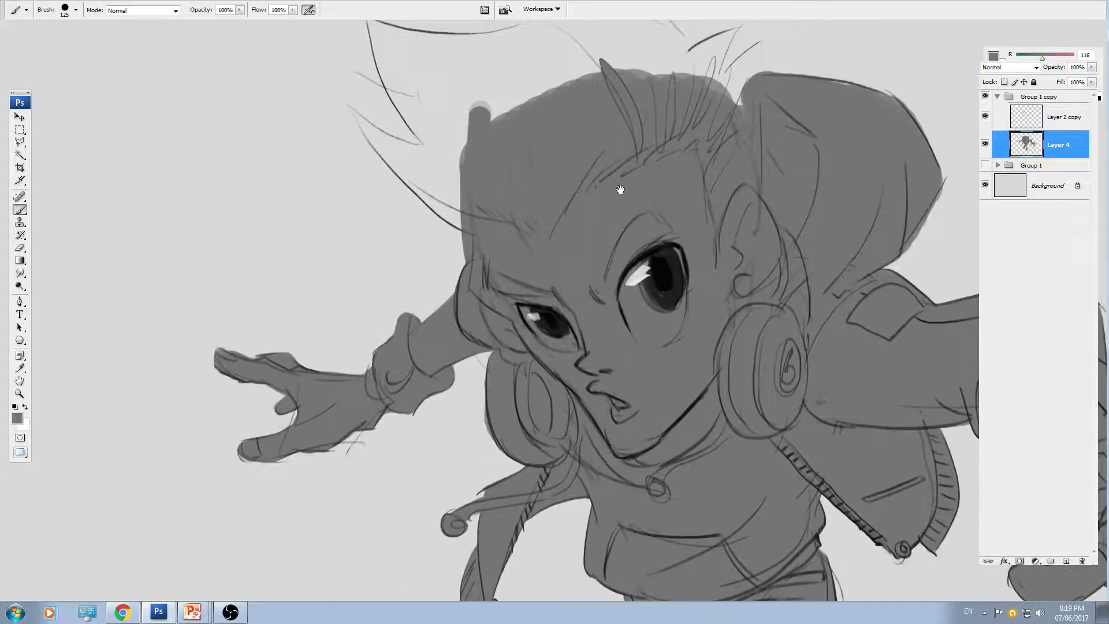
pyautogui.moveTo(621, 189); pyautogui.dragTo(623, 307)
# - Outline the lowest swept-back hair spike with the Polygonal Lasso, fill it with grey and deselect
pyautogui.keyDown('ctrl'); pyautogui.click(560, 324); pyautogui.keyUp('ctrl')
pyautogui.moveTo(500, 268); pyautogui.dragTo(632, 322)
pyautogui.press('l')
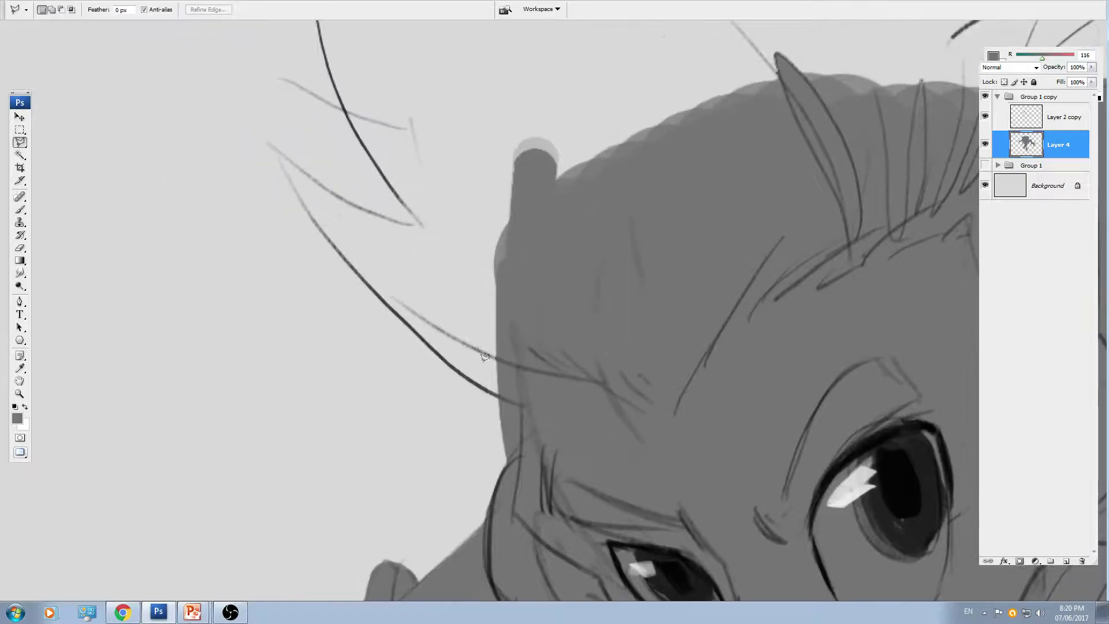
pyautogui.moveTo(423, 327)
pyautogui.mouseDown()
pyautogui.moveTo(357, 270)
pyautogui.moveTo(301, 194)
pyautogui.mouseUp()
pyautogui.moveTo(272, 143)
pyautogui.mouseDown()
pyautogui.moveTo(352, 199)
pyautogui.moveTo(424, 224)
pyautogui.moveTo(569, 84)
pyautogui.moveTo(741, 140)
pyautogui.mouseUp()
pyautogui.hotkey('alt', 'BackSpace')
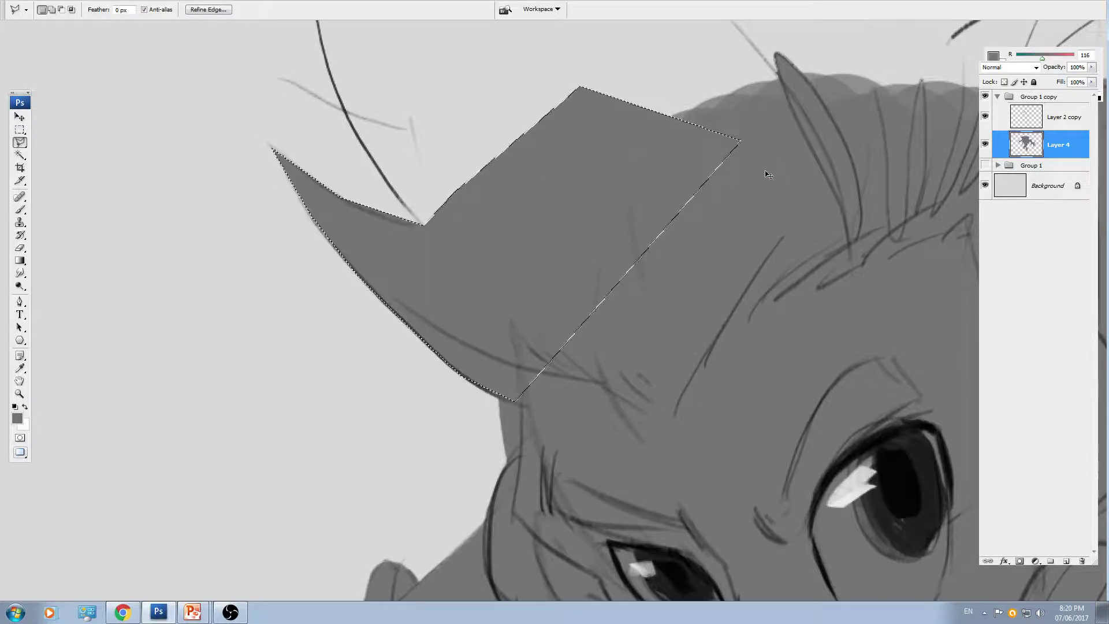
pyautogui.hotkey('ctrl', 'd')
# - Outline the two large upper hair spikes and the small tip beside them with the Polygonal Lasso, fill them with grey and deselect
pyautogui.moveTo(365, 95); pyautogui.dragTo(403, 242)
pyautogui.click(649, 334)
pyautogui.click(524, 399)
pyautogui.click(462, 372)
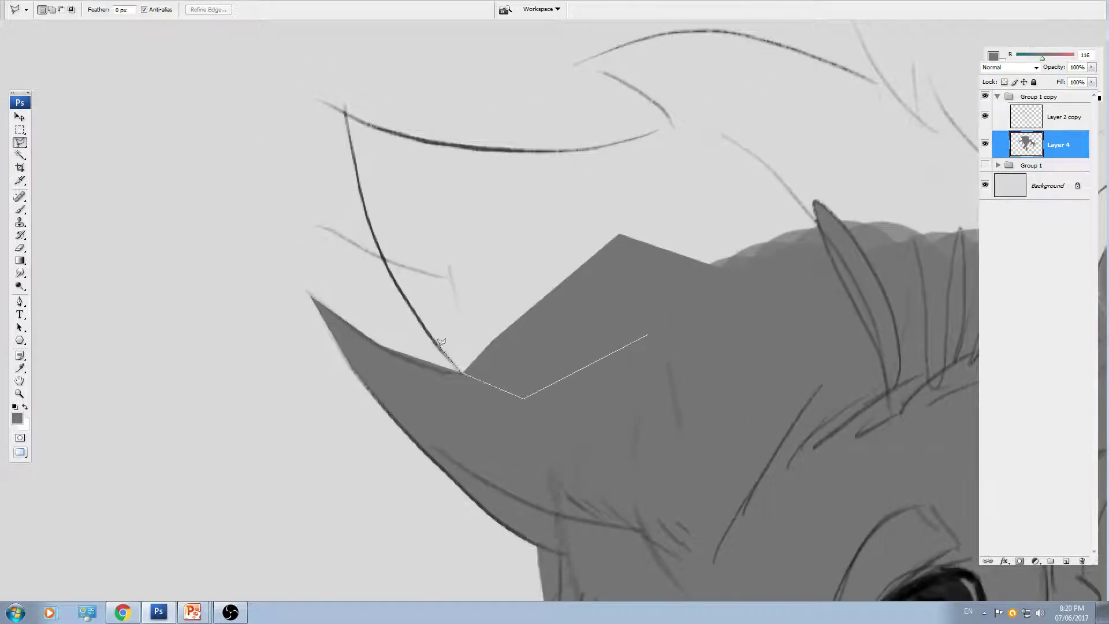
pyautogui.click(372, 233)
pyautogui.click(345, 114)
pyautogui.click(394, 134)
pyautogui.click(498, 150)
pyautogui.click(592, 147)
pyautogui.click(674, 119)
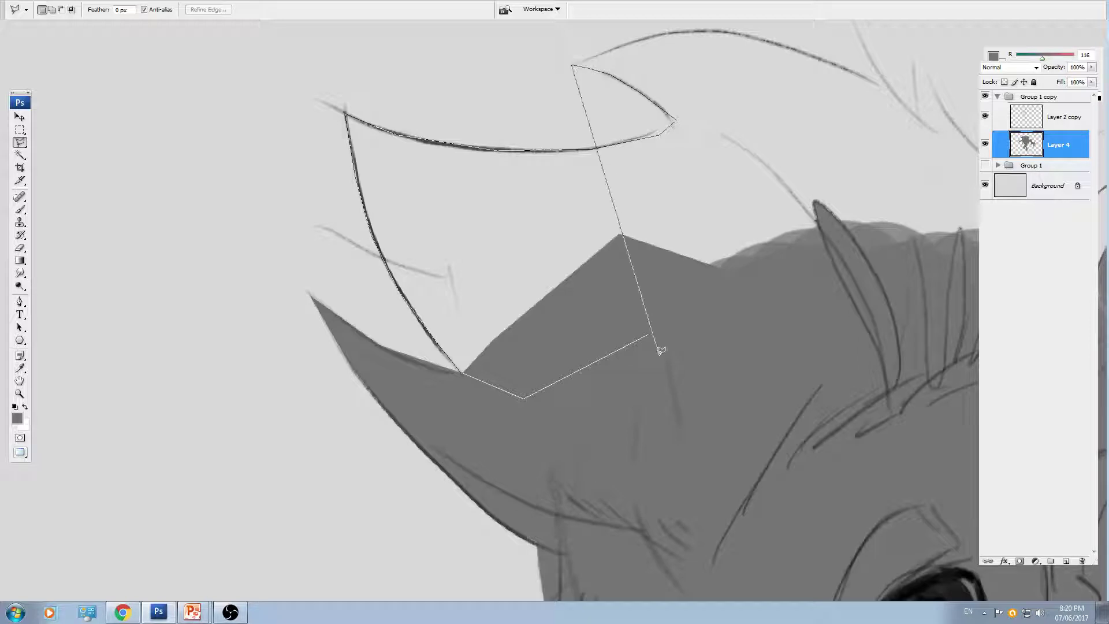
pyautogui.moveTo(658, 282); pyautogui.dragTo(619, 359)
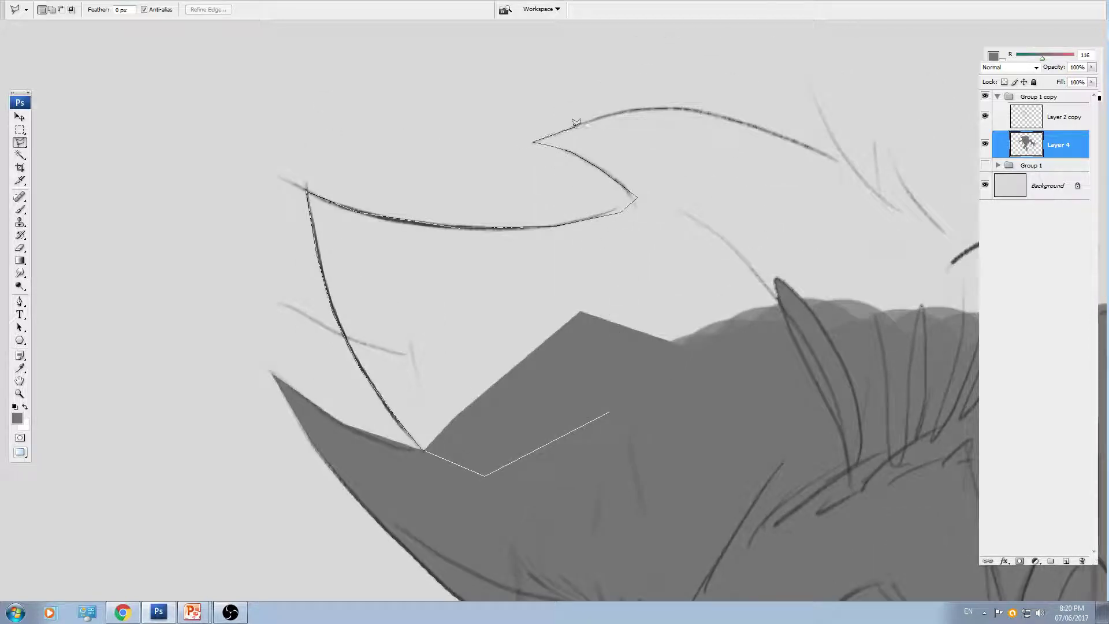
pyautogui.click(675, 108)
pyautogui.click(787, 137)
pyautogui.click(807, 77)
pyautogui.click(860, 174)
pyautogui.doubleClick(884, 201)
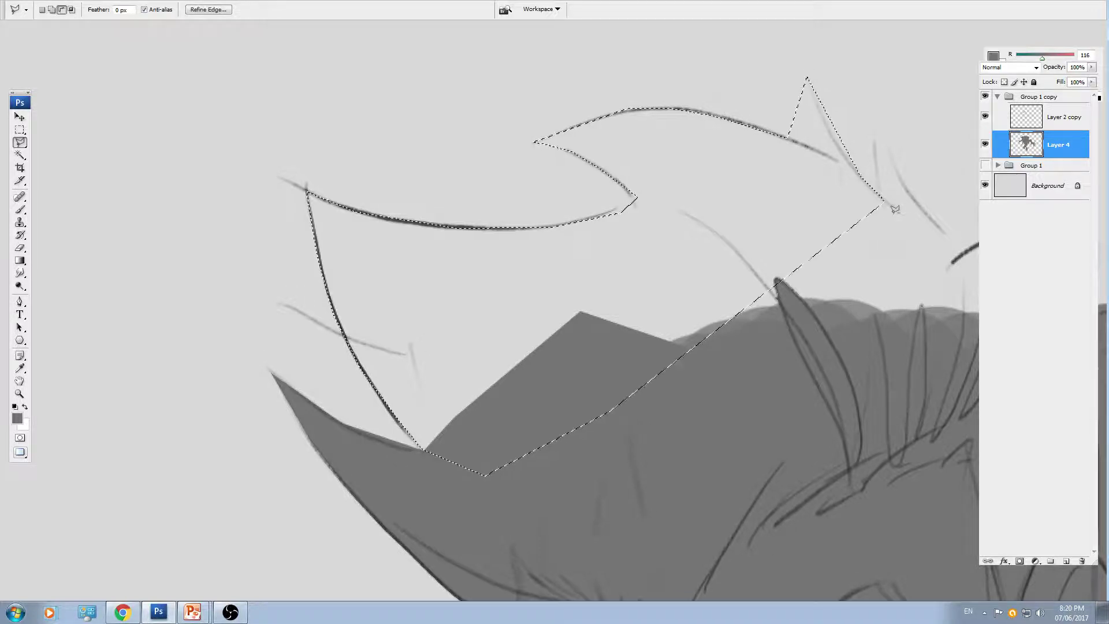
pyautogui.hotkey('alt', 'BackSpace')
pyautogui.hotkey('ctrl', 'd')
# - Outline the short jagged hair tufts between the large spikes and the hood with the Polygonal Lasso and fill them with grey
pyautogui.moveTo(847, 237); pyautogui.dragTo(583, 363)
pyautogui.click(623, 397)
pyautogui.click(472, 373)
pyautogui.click(409, 337)
pyautogui.click(441, 266)
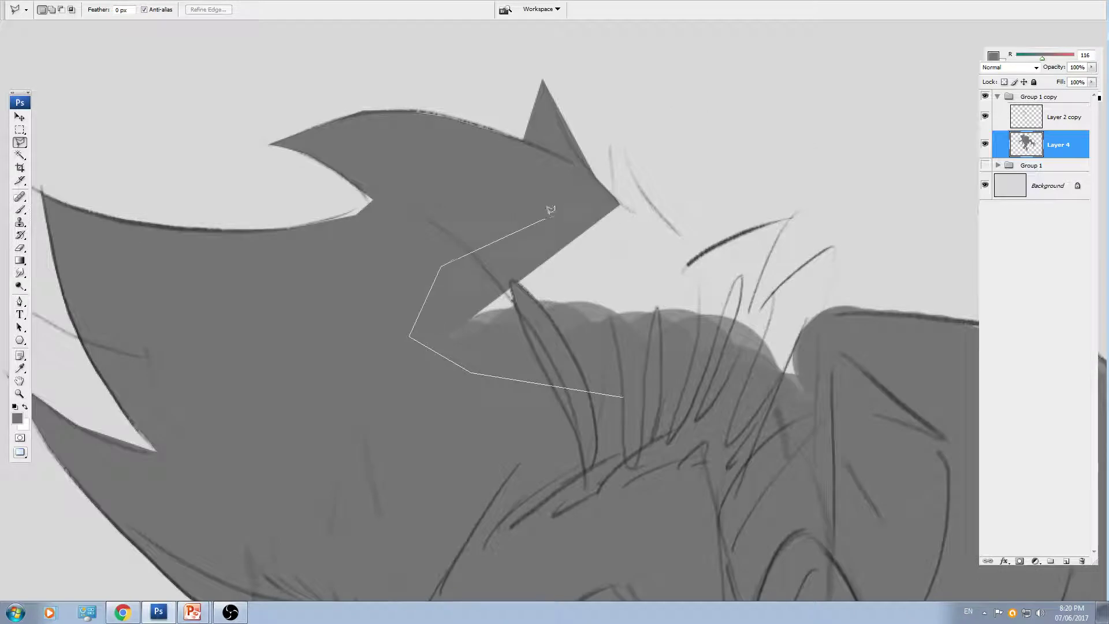
pyautogui.click(614, 198)
pyautogui.click(652, 199)
pyautogui.click(707, 245)
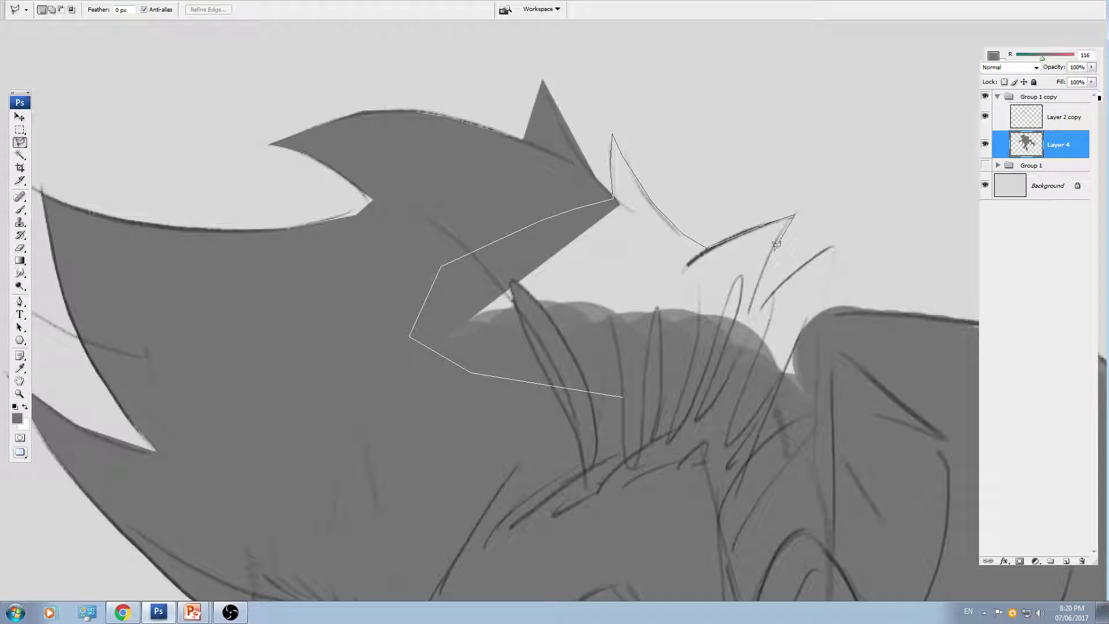
pyautogui.click(833, 247)
pyautogui.click(800, 485)
pyautogui.doubleClick(754, 488)
pyautogui.hotkey('alt', 'BackSpace')
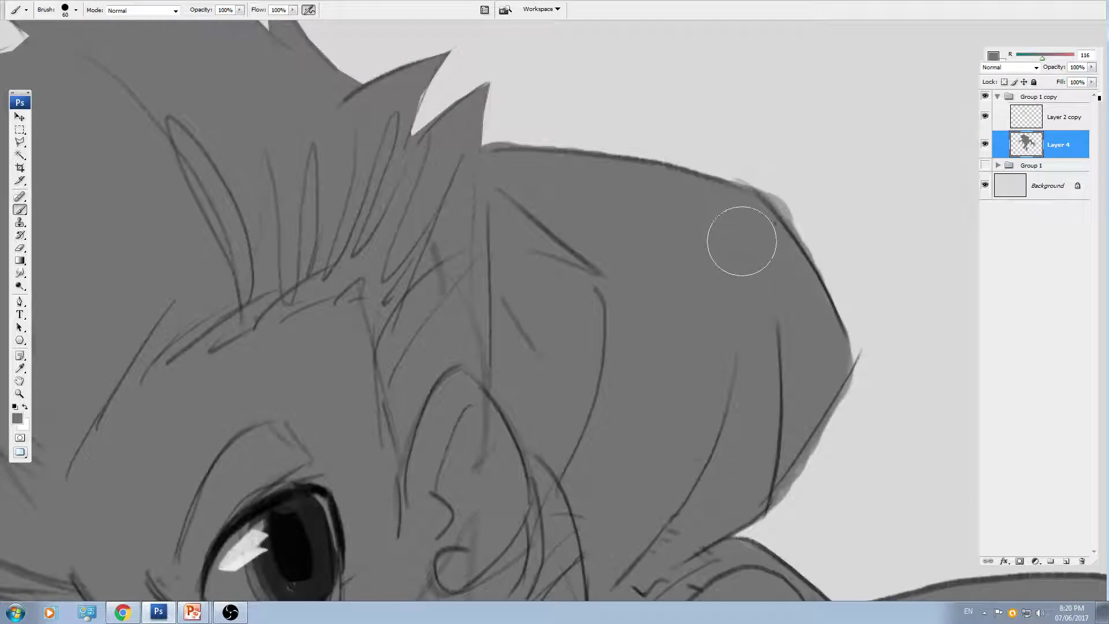
# - Trim the grey that spills past the hood's outer line
pyautogui.moveTo(744, 235); pyautogui.dragTo(714, 198)
pyautogui.moveTo(784, 379)
pyautogui.mouseDown()
pyautogui.moveTo(699, 498)
pyautogui.moveTo(753, 382)
pyautogui.mouseUp()
pyautogui.press('b')
pyautogui.moveTo(701, 168); pyautogui.dragTo(693, 162)
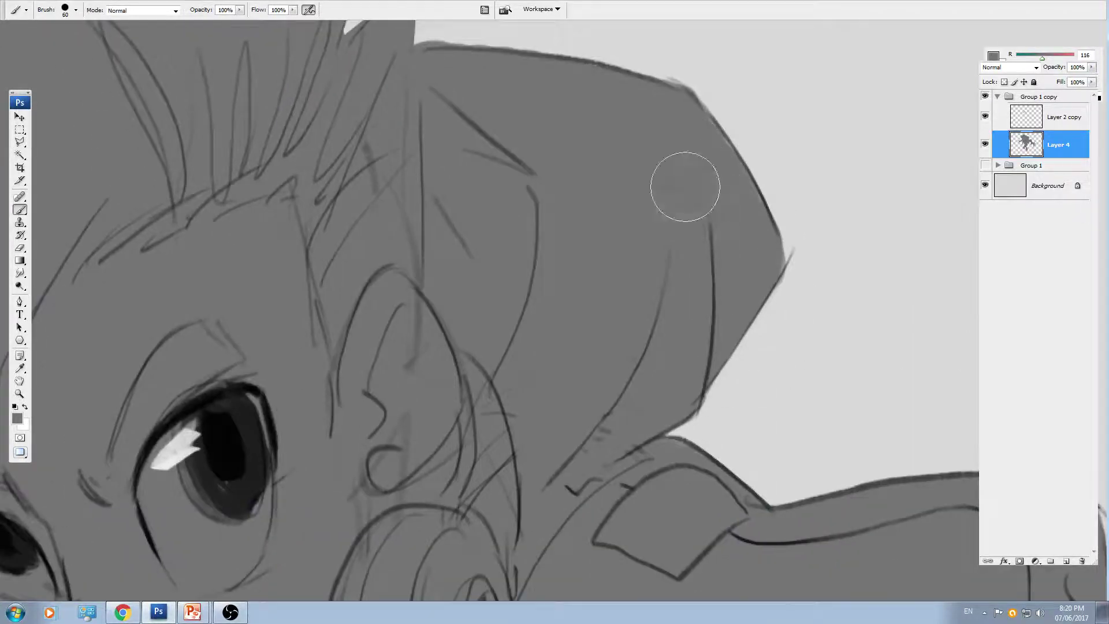
# - Fill the unpainted gap in the piece beneath the front boot's toe with grey
pyautogui.hotkey('ctrl', '-')
pyautogui.moveTo(372, 516)
pyautogui.mouseDown()
pyautogui.moveTo(552, 203)
pyautogui.moveTo(659, 124)
pyautogui.mouseUp()
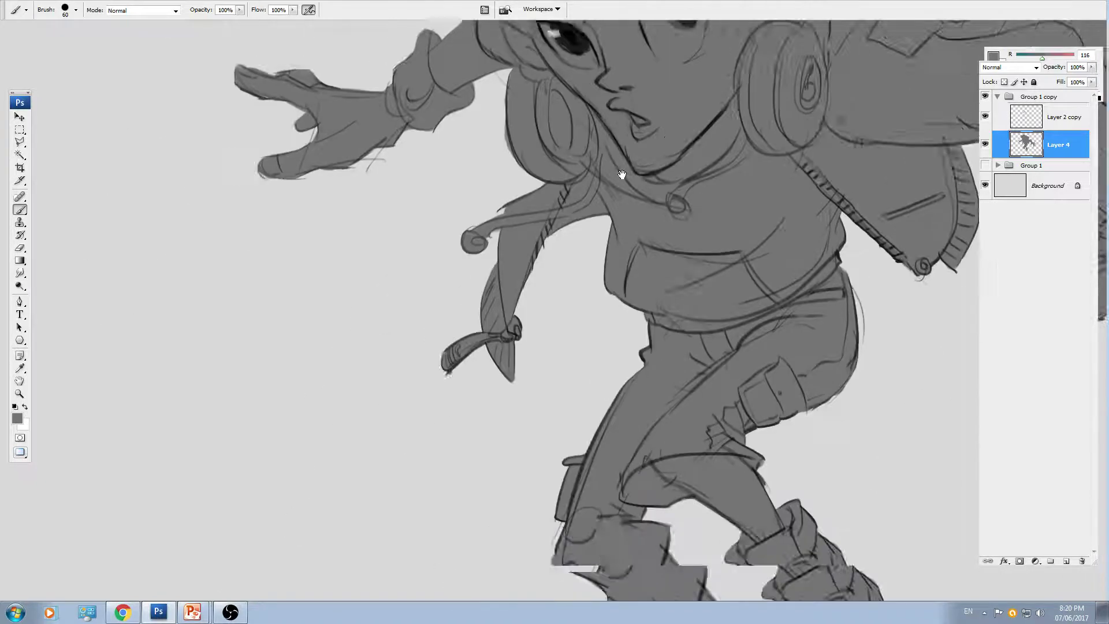
pyautogui.moveTo(762, 358); pyautogui.dragTo(535, 82)
pyautogui.moveTo(676, 288); pyautogui.dragTo(648, 141)
pyautogui.hotkey('ctrl', '+')
pyautogui.press('[')
pyautogui.press('[')
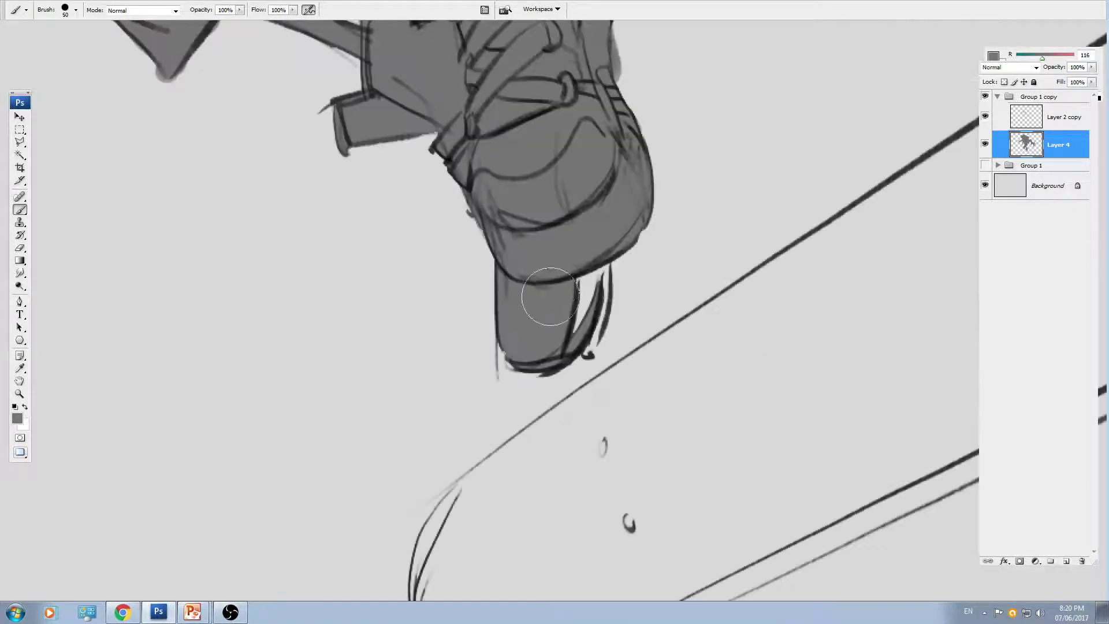
pyautogui.moveTo(547, 297)
pyautogui.mouseDown()
pyautogui.moveTo(572, 278)
pyautogui.moveTo(576, 310)
pyautogui.mouseUp()
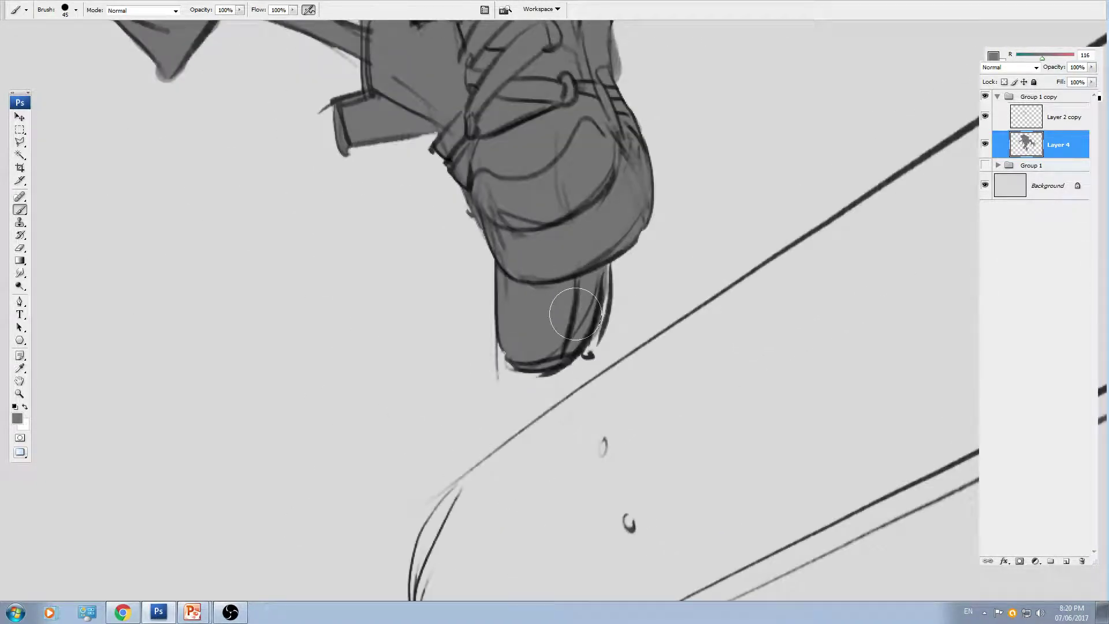
# - Switch to the browser, skip the ad playing before the background music video, and return to Photoshop
pyautogui.hotkey('alt', 'Tab')
pyautogui.hotkey('alt', 'Tab')
pyautogui.hotkey('alt', 'Tab')
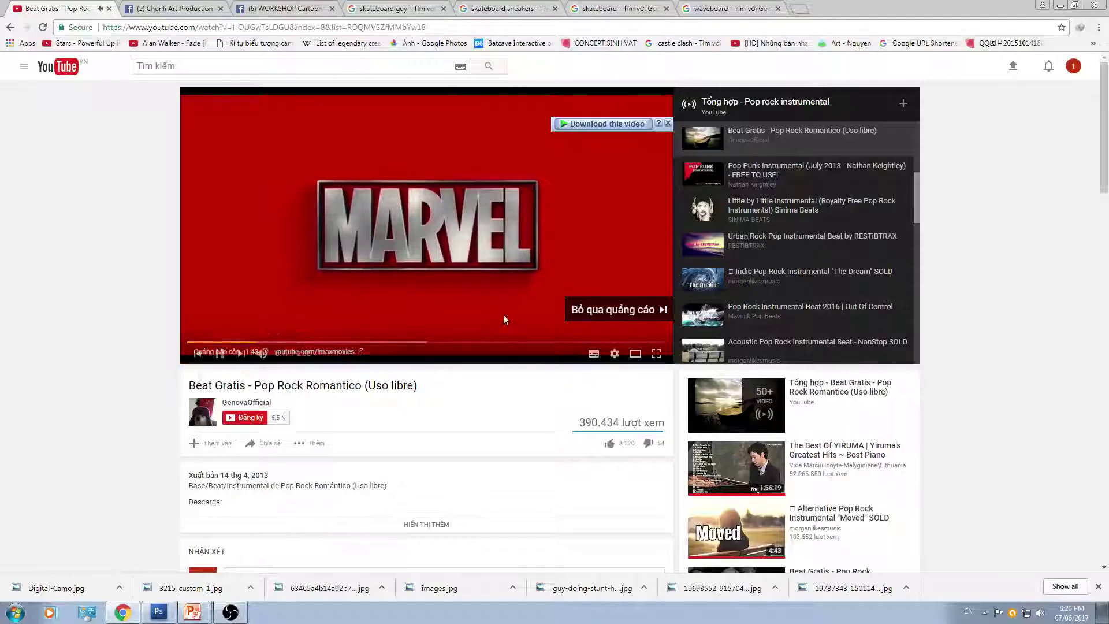
pyautogui.click(577, 312)
pyautogui.hotkey('alt', 'Tab')
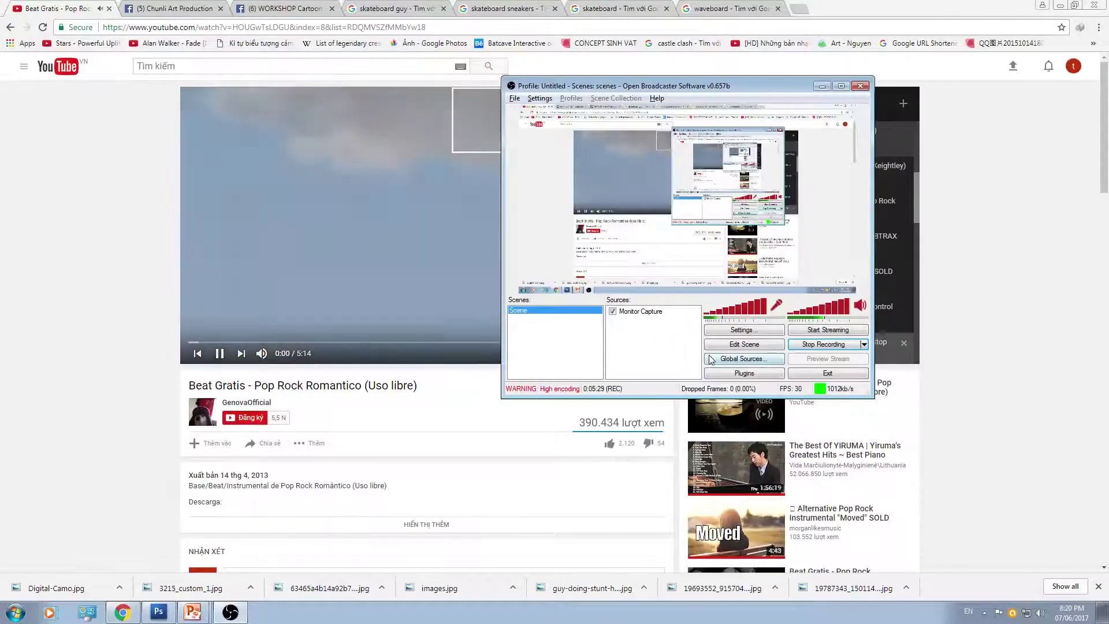
pyautogui.click(159, 612)
# - Outline the skateboard's lower rounded end and the wheel beneath it with the Polygonal Lasso, fill them with grey and deselect
pyautogui.hotkey('ctrl', '-')
pyautogui.hotkey('ctrl', '-')
pyautogui.hotkey('ctrl', '-')
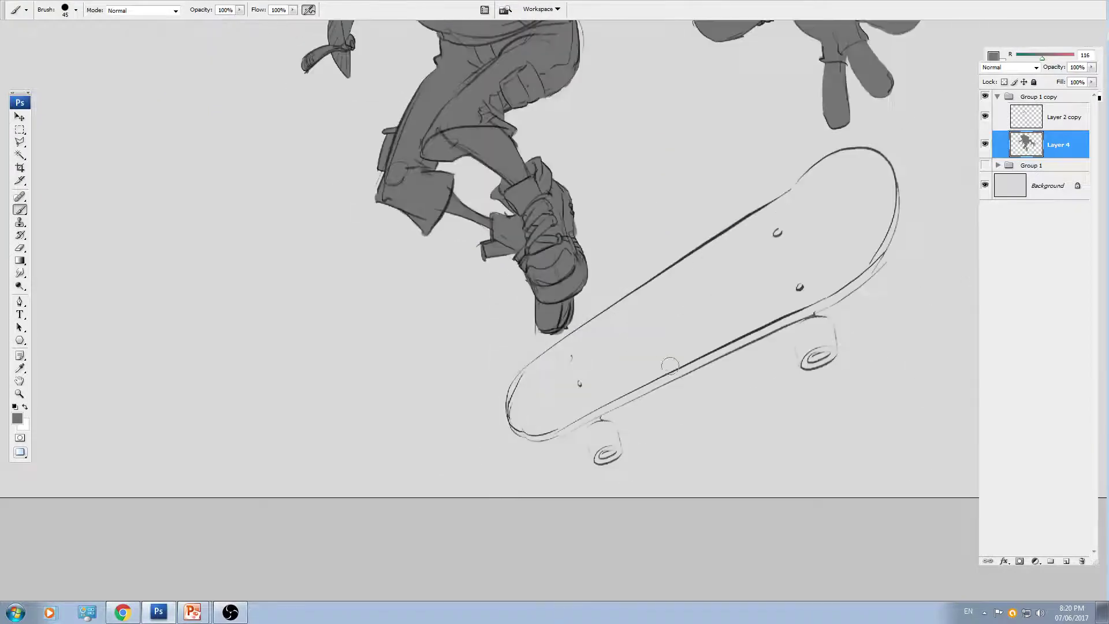
pyautogui.moveTo(702, 365); pyautogui.dragTo(636, 294)
pyautogui.press('l')
pyautogui.hotkey('ctrl', '+')
pyautogui.hotkey('ctrl', '+')
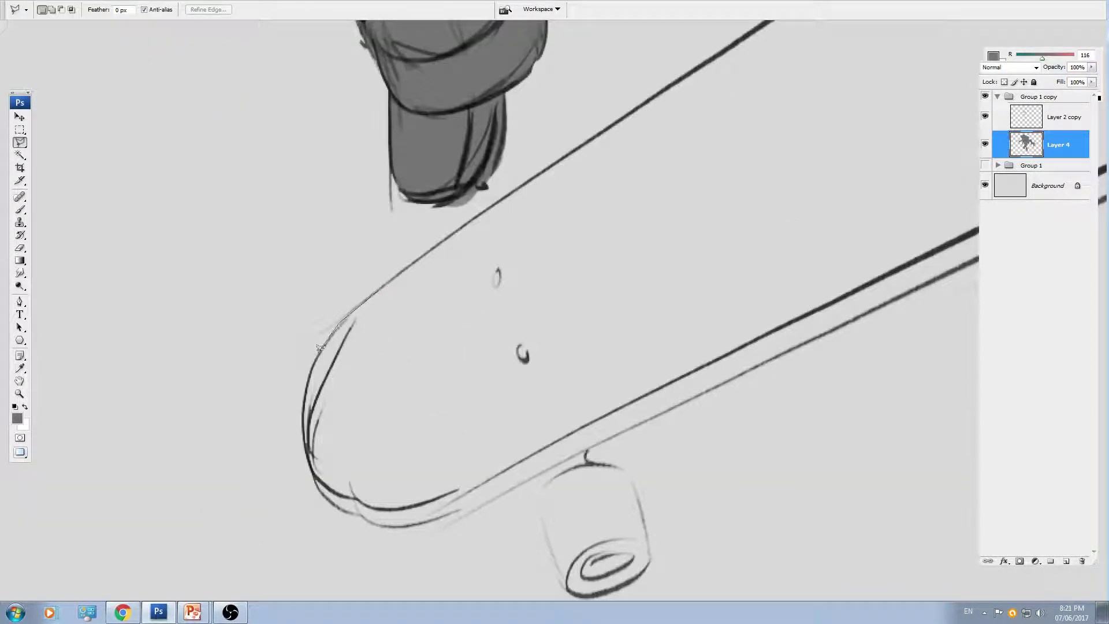
pyautogui.moveTo(304, 376); pyautogui.dragTo(300, 413)
pyautogui.moveTo(428, 521); pyautogui.dragTo(523, 482)
pyautogui.moveTo(556, 561); pyautogui.dragTo(540, 473)
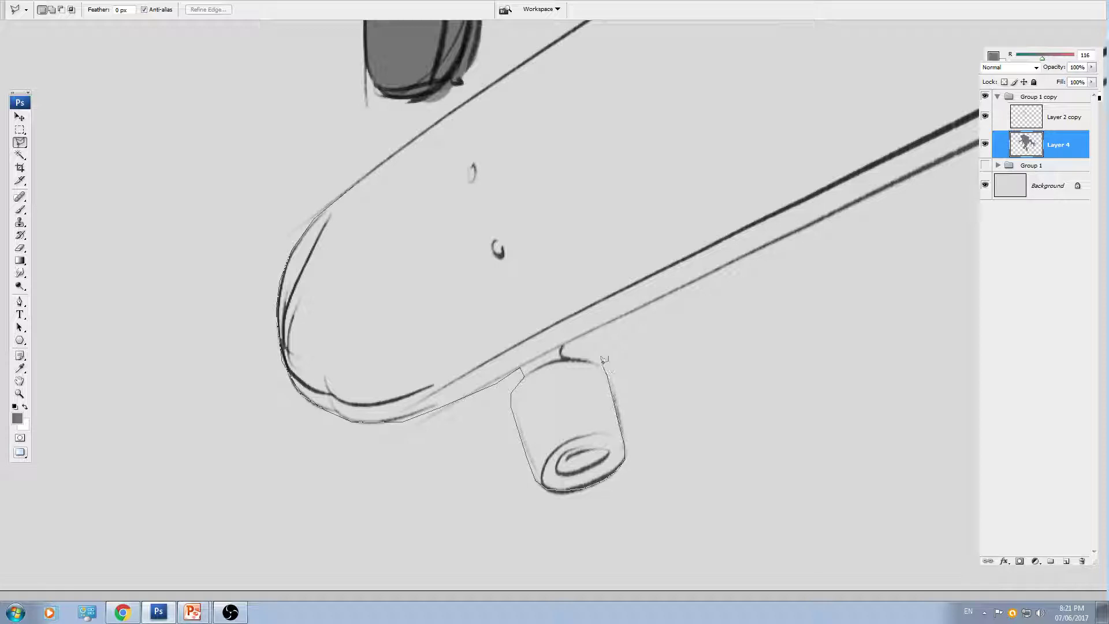
pyautogui.click(564, 319)
pyautogui.doubleClick(587, 289)
pyautogui.hotkey('alt', 'BackSpace')
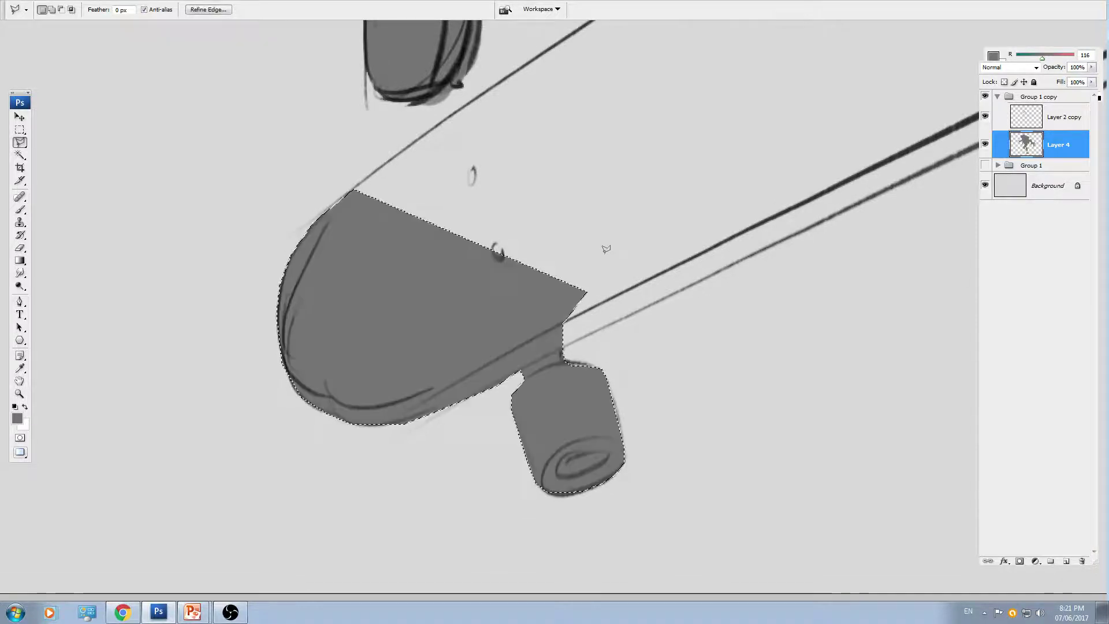
pyautogui.hotkey('ctrl', 'd')
# - Outline the deck's lower edge up to and including the second wheel with the Polygonal Lasso, fill it with grey and deselect
pyautogui.moveTo(603, 291); pyautogui.dragTo(538, 341)
pyautogui.click(523, 221)
pyautogui.click(443, 294)
pyautogui.click(451, 371)
pyautogui.click(493, 395)
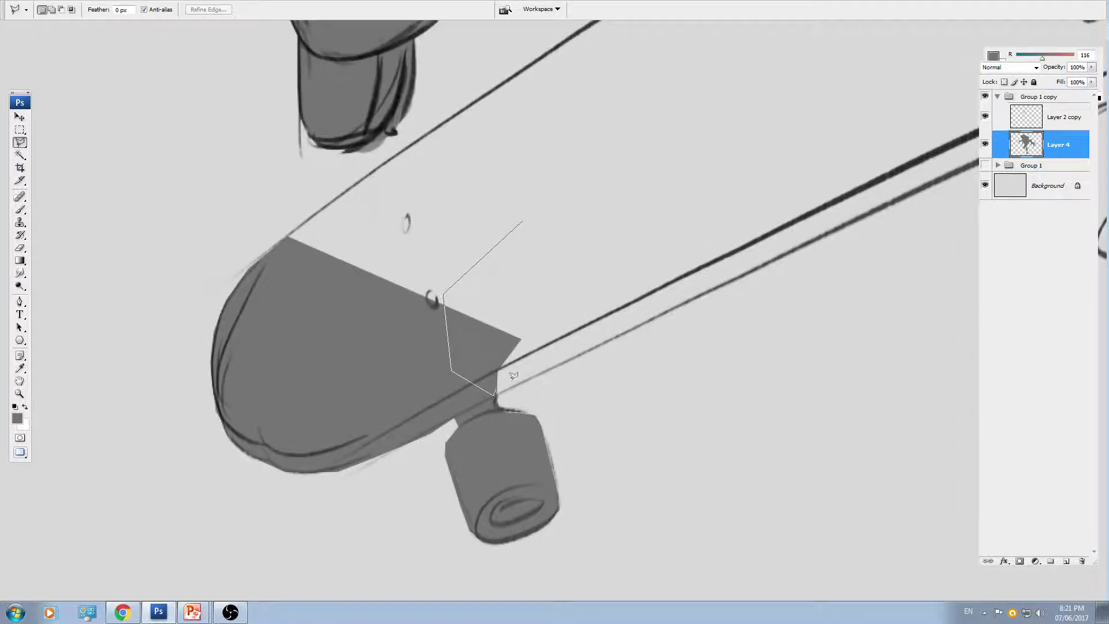
pyautogui.moveTo(768, 248); pyautogui.dragTo(454, 391)
pyautogui.click(304, 449)
pyautogui.press('BackSpace')
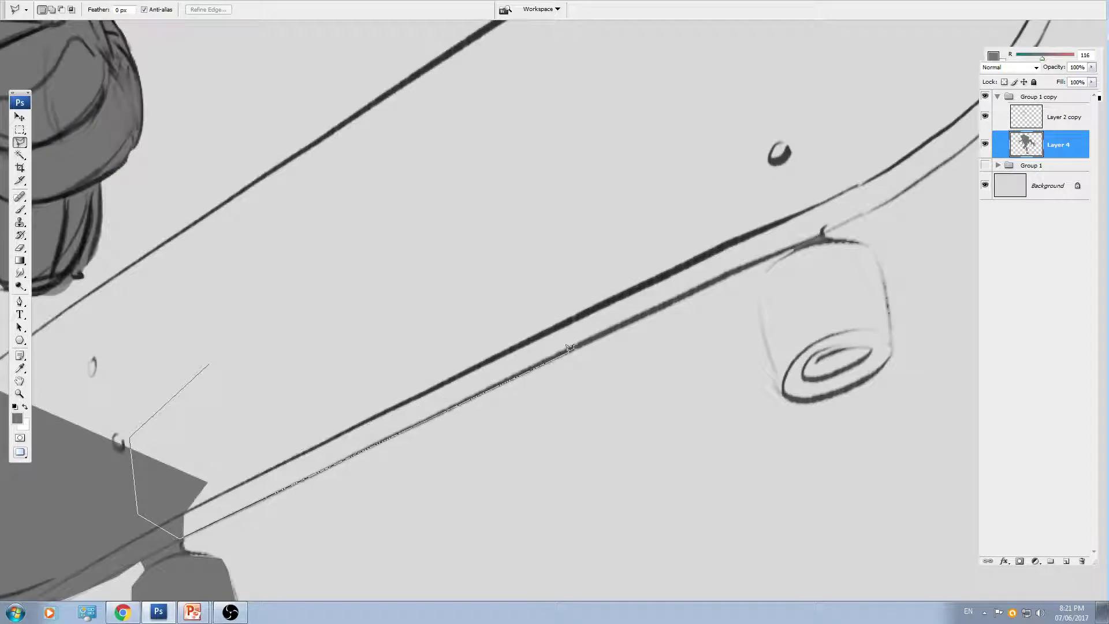
pyautogui.click(575, 349)
pyautogui.click(711, 284)
pyautogui.moveTo(784, 253); pyautogui.dragTo(762, 280)
pyautogui.click(754, 304)
pyautogui.click(777, 383)
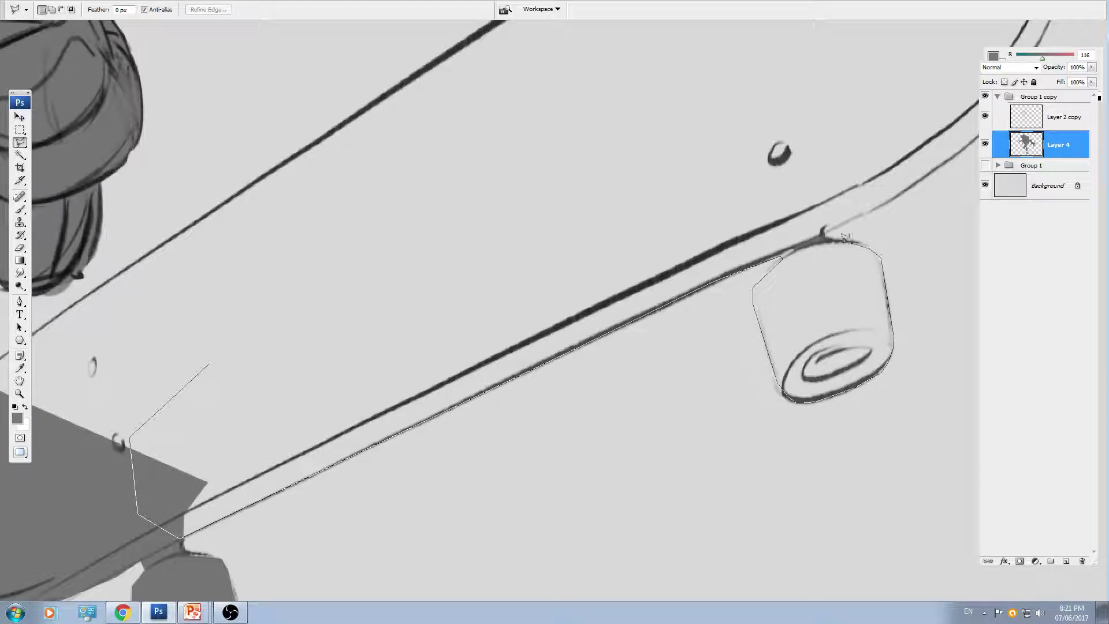
pyautogui.click(864, 191)
pyautogui.click(819, 98)
pyautogui.doubleClick(736, 64)
pyautogui.hotkey('alt', 'BackSpace')
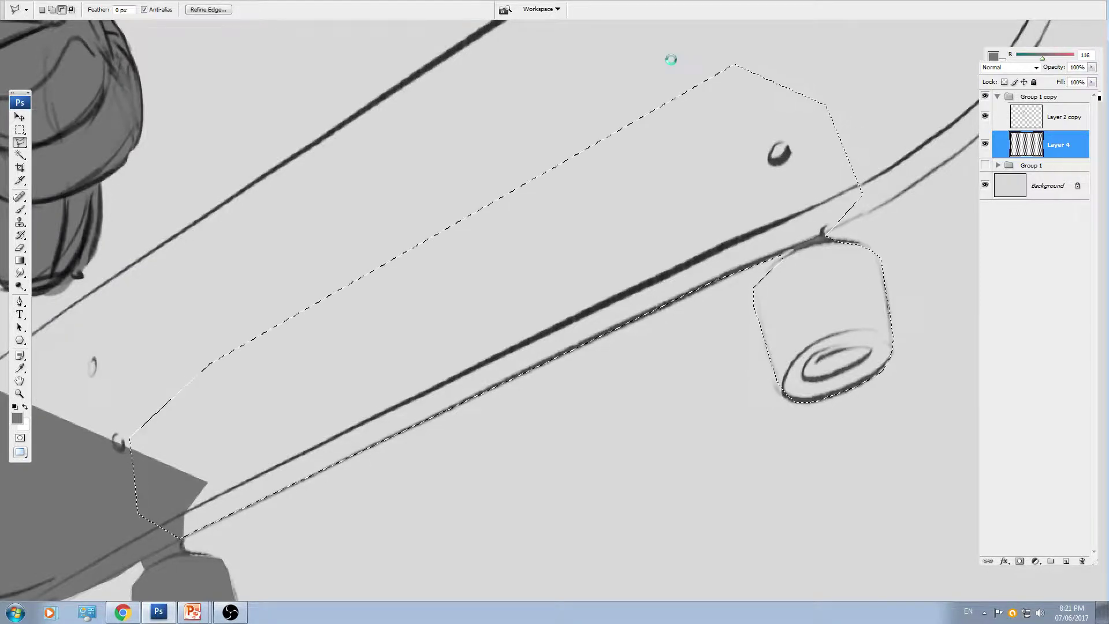
pyautogui.hotkey('ctrl', 'd')
# - Outline the unfilled strip along the deck's upper edge with the Polygonal Lasso, fill it with grey and deselect
pyautogui.moveTo(329, 323); pyautogui.dragTo(570, 311)
pyautogui.click(469, 188)
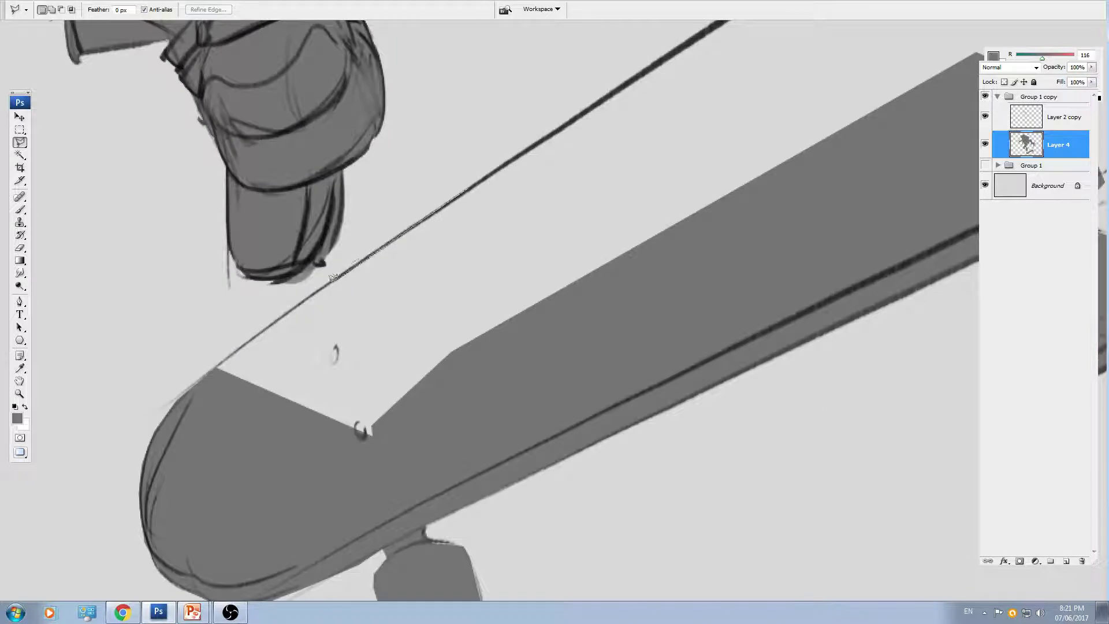
pyautogui.click(215, 412)
pyautogui.click(307, 500)
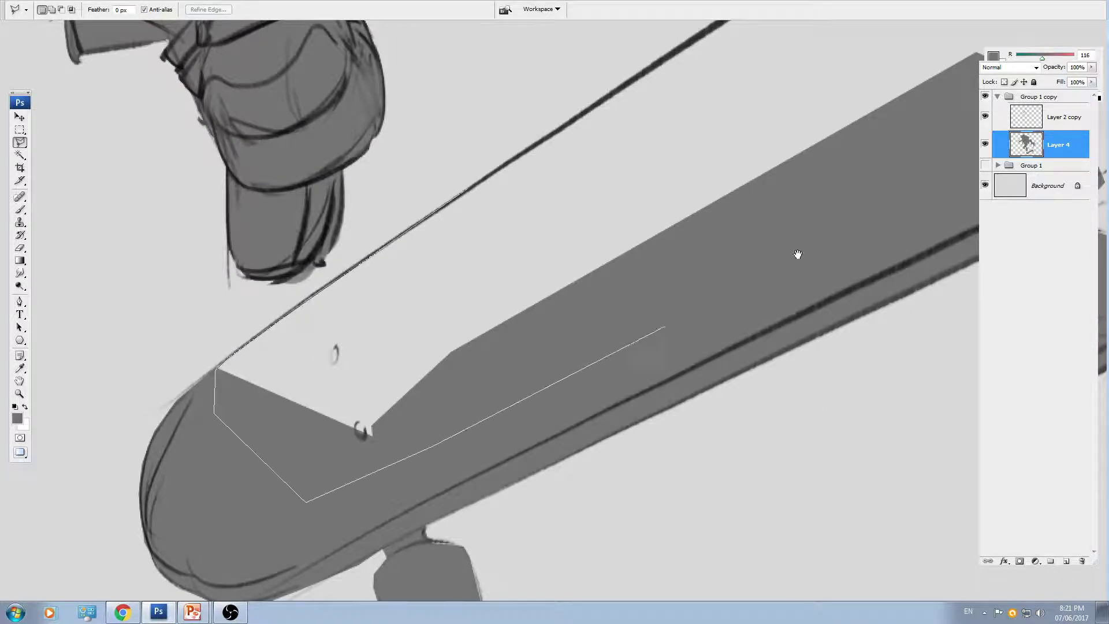
pyautogui.moveTo(797, 255); pyautogui.dragTo(458, 438)
pyautogui.click(661, 360)
pyautogui.click(767, 285)
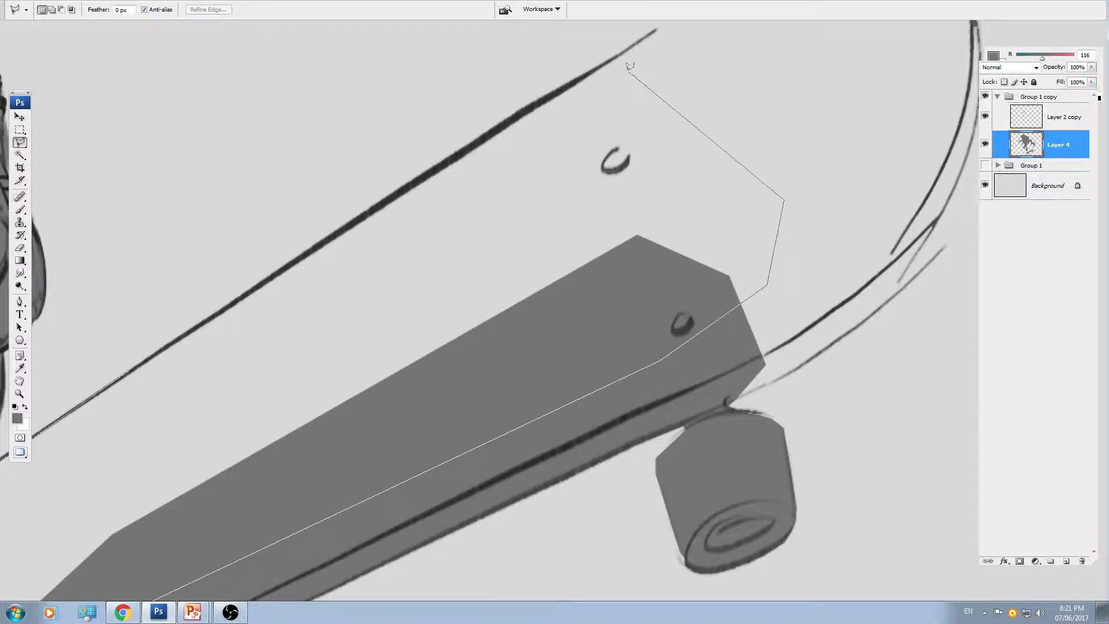
pyautogui.doubleClick(606, 69)
pyautogui.hotkey('alt', 'BackSpace')
pyautogui.hotkey('ctrl', 'd')
# - Outline the skateboard's raised rounded end along its outer contour with the Polygonal Lasso, fill it with grey and deselect
pyautogui.moveTo(606, 183); pyautogui.dragTo(493, 310)
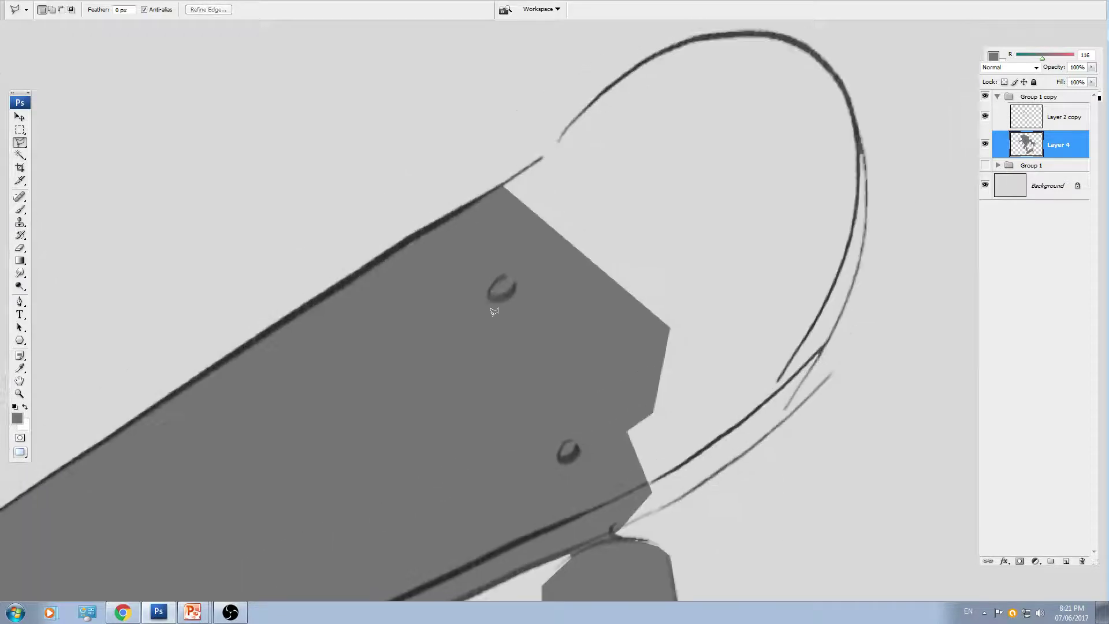
pyautogui.click(448, 354)
pyautogui.click(428, 285)
pyautogui.click(371, 293)
pyautogui.click(372, 263)
pyautogui.click(402, 242)
pyautogui.click(603, 93)
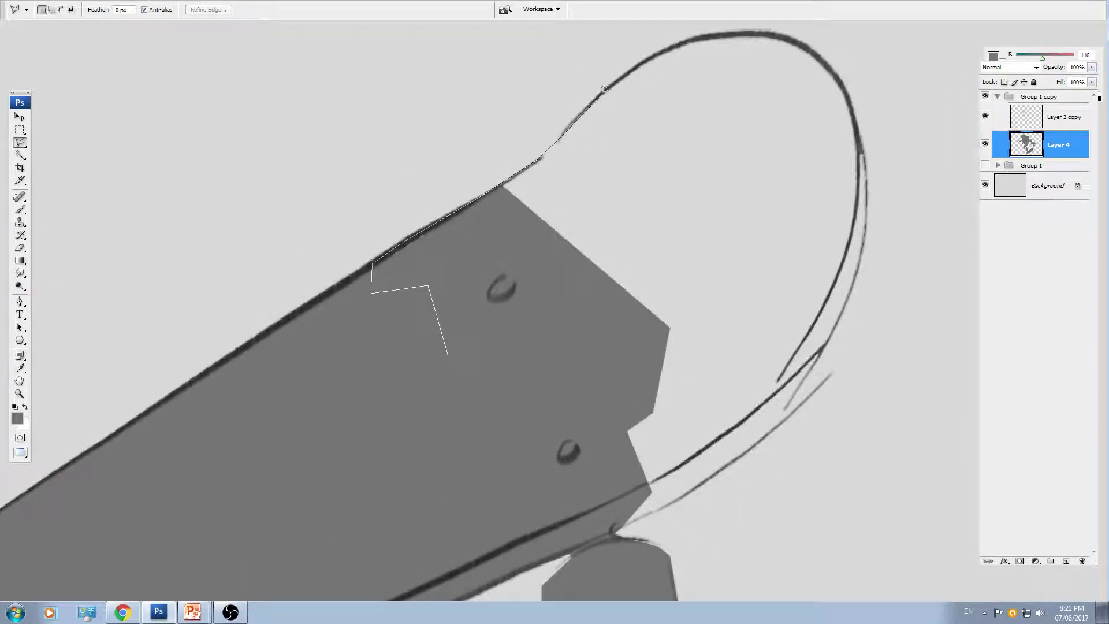
pyautogui.scroll(8, 650, 46)
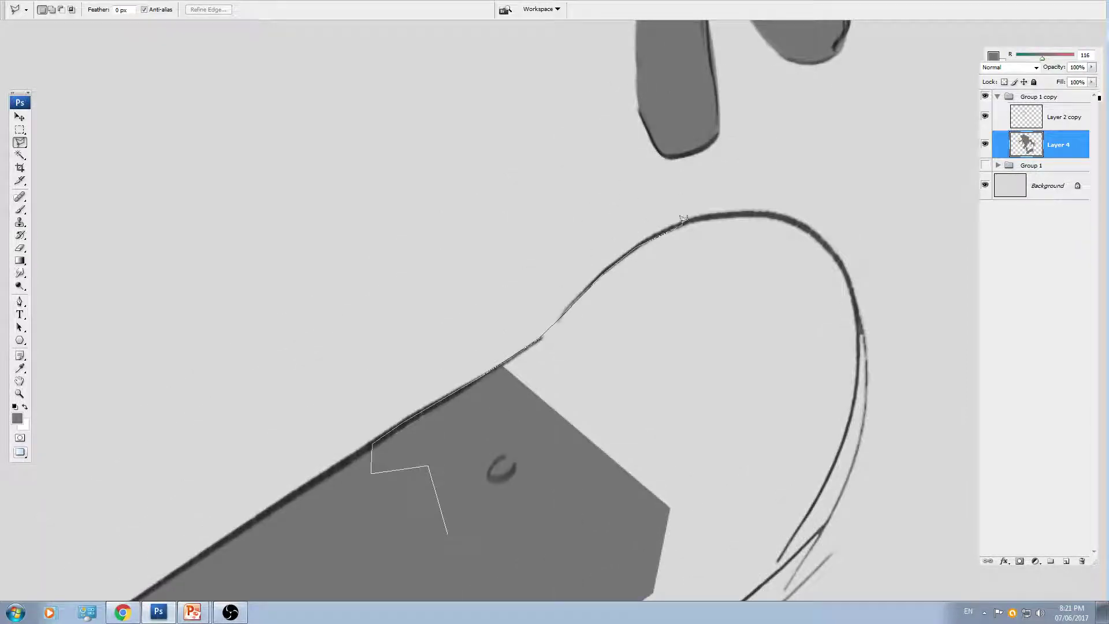
pyautogui.click(839, 261)
pyautogui.click(855, 300)
pyautogui.moveTo(857, 380); pyautogui.dragTo(803, 271)
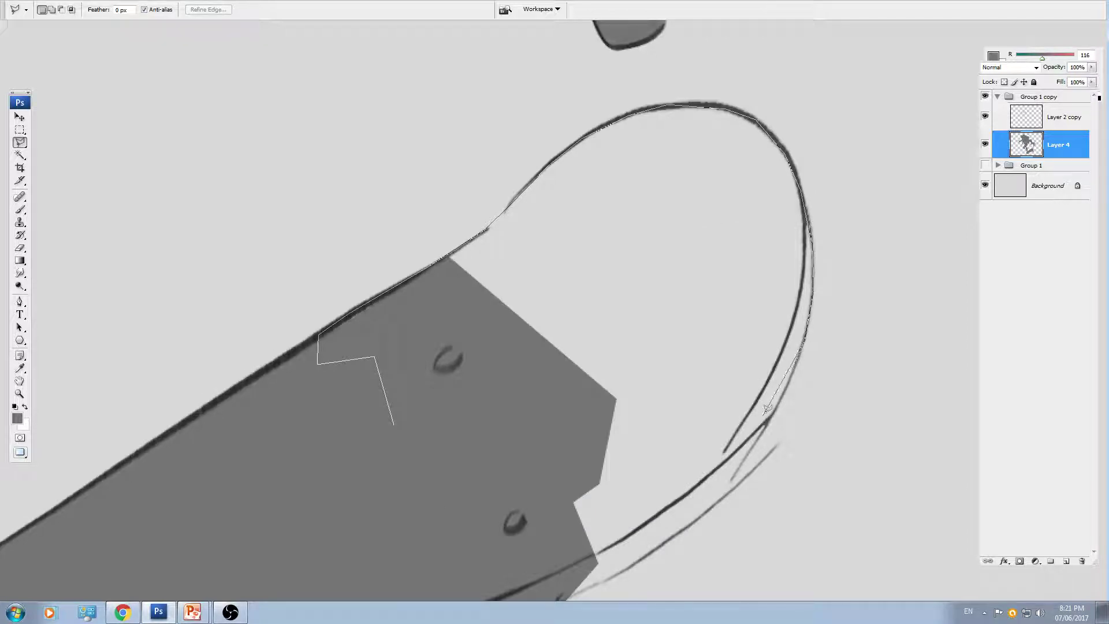
pyautogui.moveTo(766, 413); pyautogui.dragTo(779, 267)
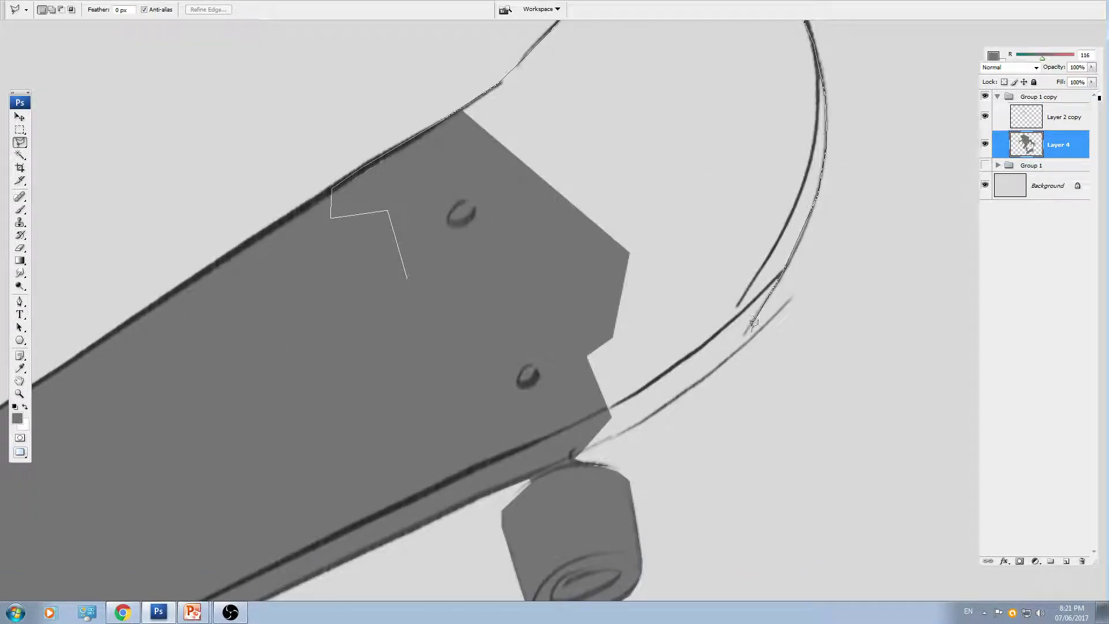
pyautogui.click(740, 349)
pyautogui.click(573, 456)
pyautogui.doubleClick(523, 438)
pyautogui.hotkey('alt', 'BackSpace')
pyautogui.hotkey('ctrl', 'd')
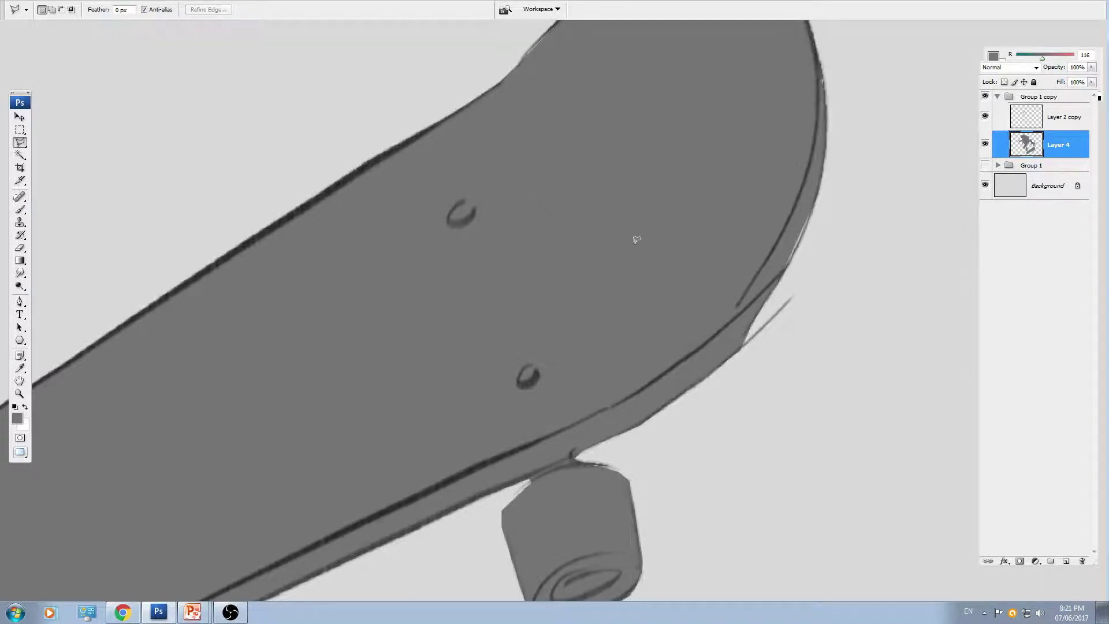
# - Touch up the grey along the outer edge of the deck's raised end with the Brush
pyautogui.moveTo(652, 270); pyautogui.dragTo(604, 301)
pyautogui.press('b')
pyautogui.moveTo(736, 238); pyautogui.dragTo(746, 226)
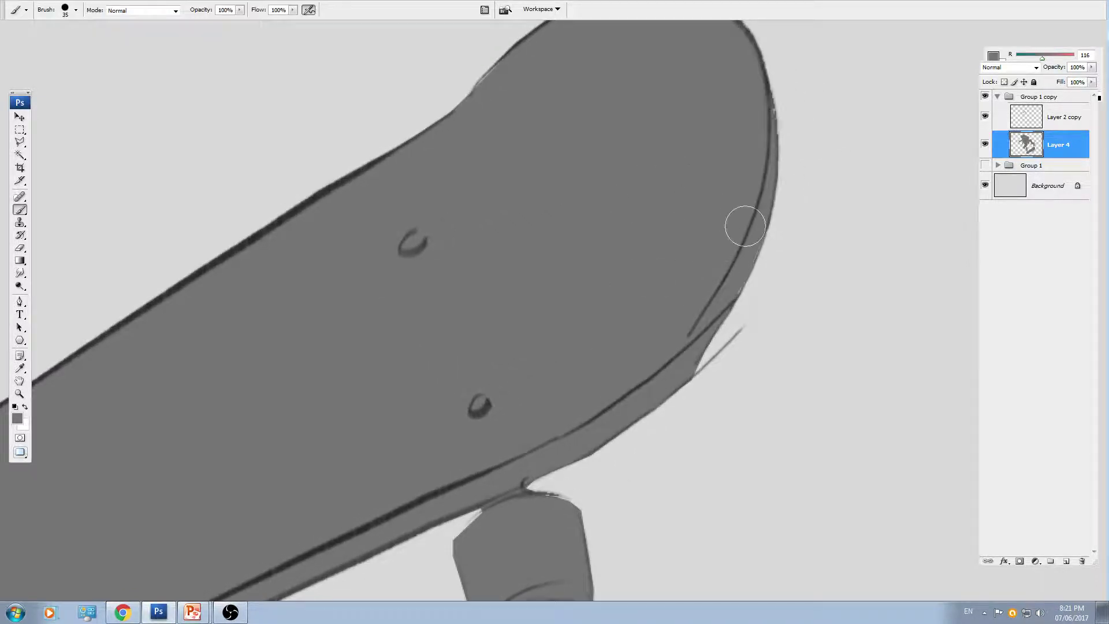
pyautogui.hotkey('ctrl', '-')
pyautogui.hotkey('ctrl', '-')
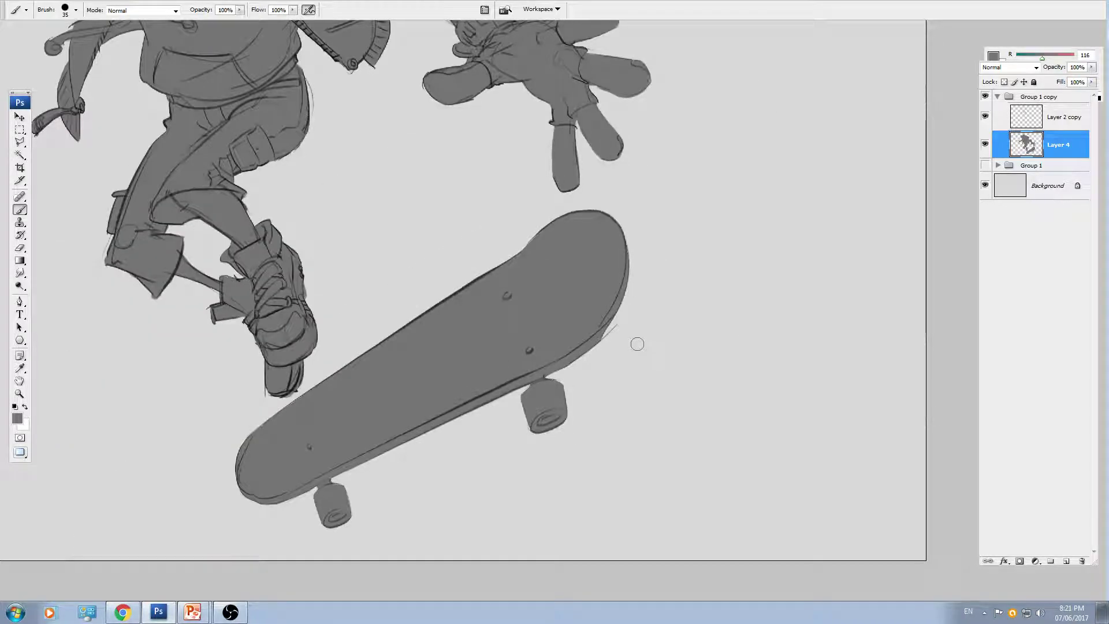
pyautogui.moveTo(359, 156); pyautogui.dragTo(547, 283)
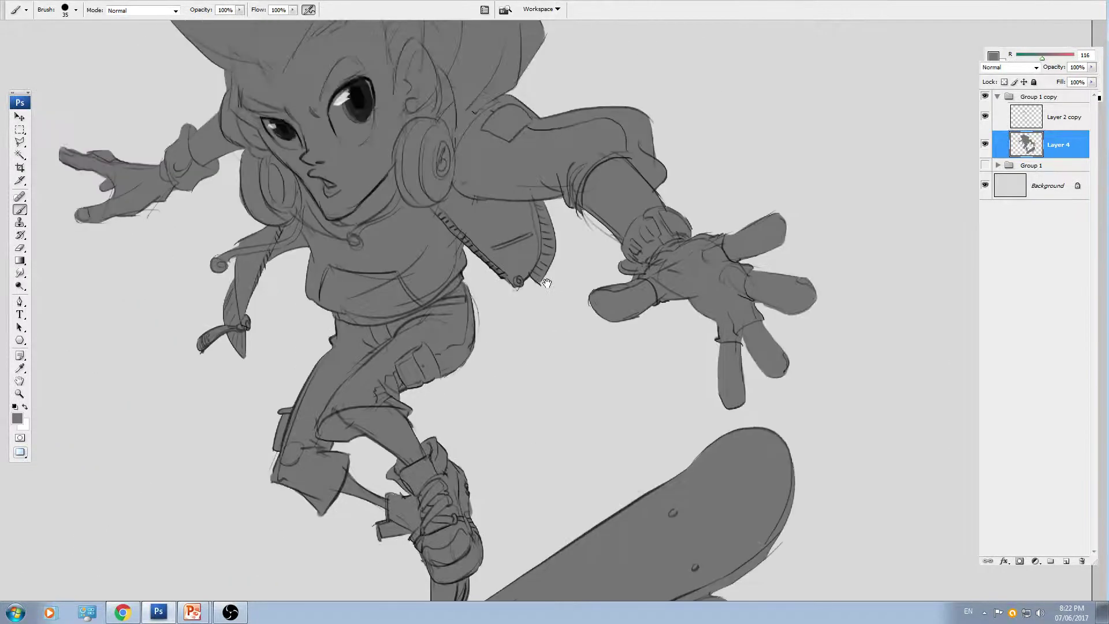
pyautogui.hotkey('ctrl', '-')
pyautogui.hotkey('ctrl', '-')
pyautogui.press('v')
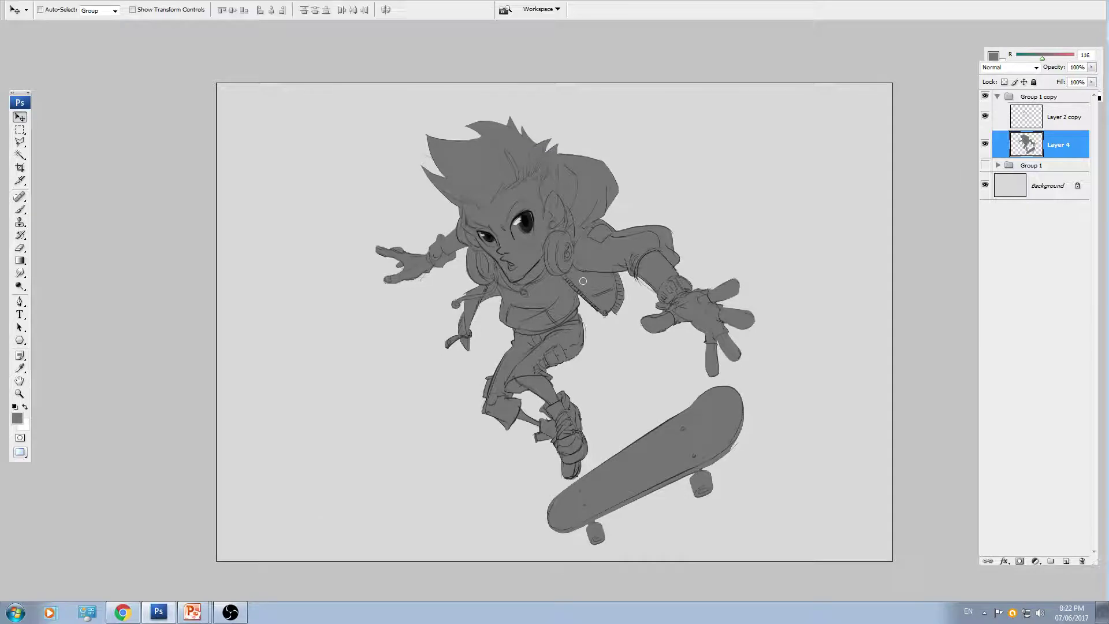
pyautogui.moveTo(685, 457); pyautogui.dragTo(417, 485)
pyautogui.hotkey('ctrl', 'z')
# - Hide the line art layer and show it again to check the grey fill beneath
pyautogui.click(987, 118)
pyautogui.click(986, 119)
pyautogui.hotkey('ctrl', '+')
pyautogui.hotkey('ctrl', '+')
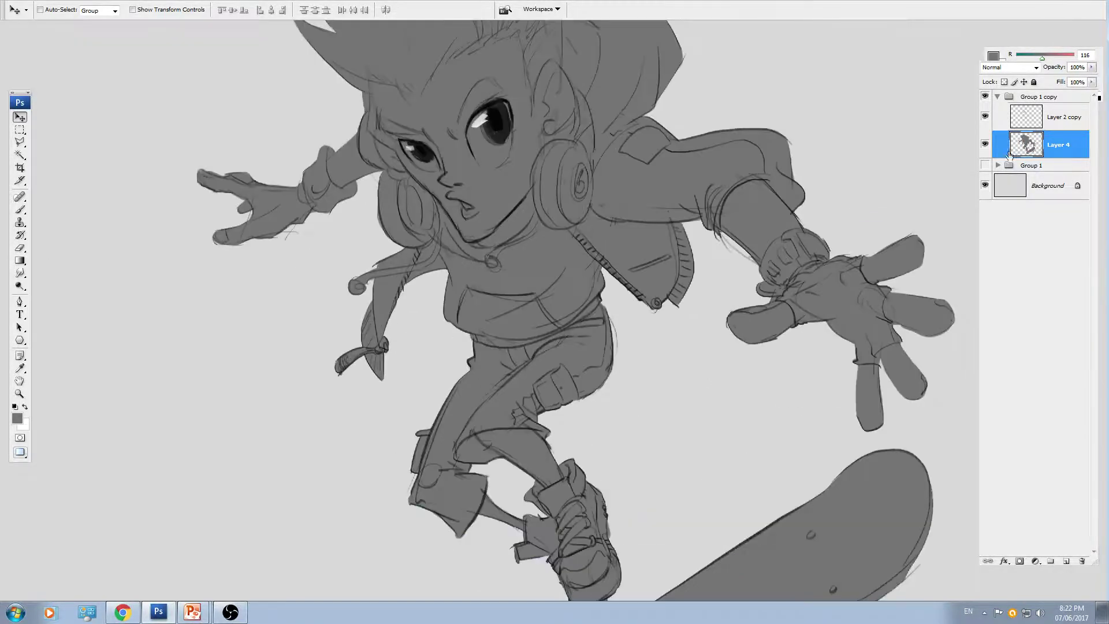
# - Select the line art layer, return to the grey silhouette layer Layer 4, and activate the Dodge tool
pyautogui.click(1056, 120)
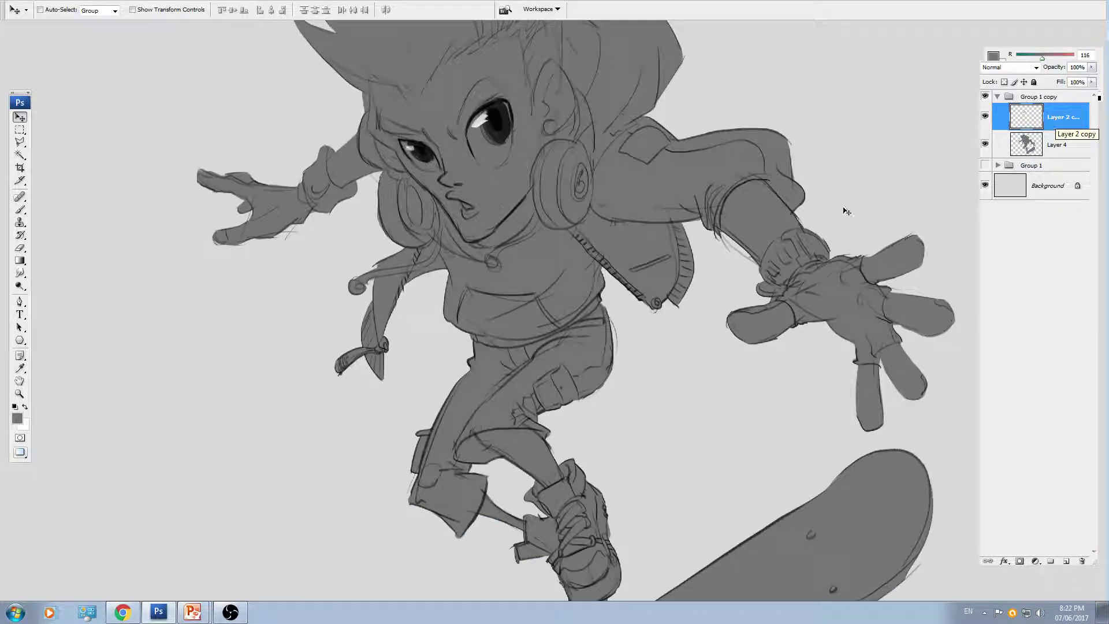
pyautogui.click(1034, 149)
pyautogui.press('o')
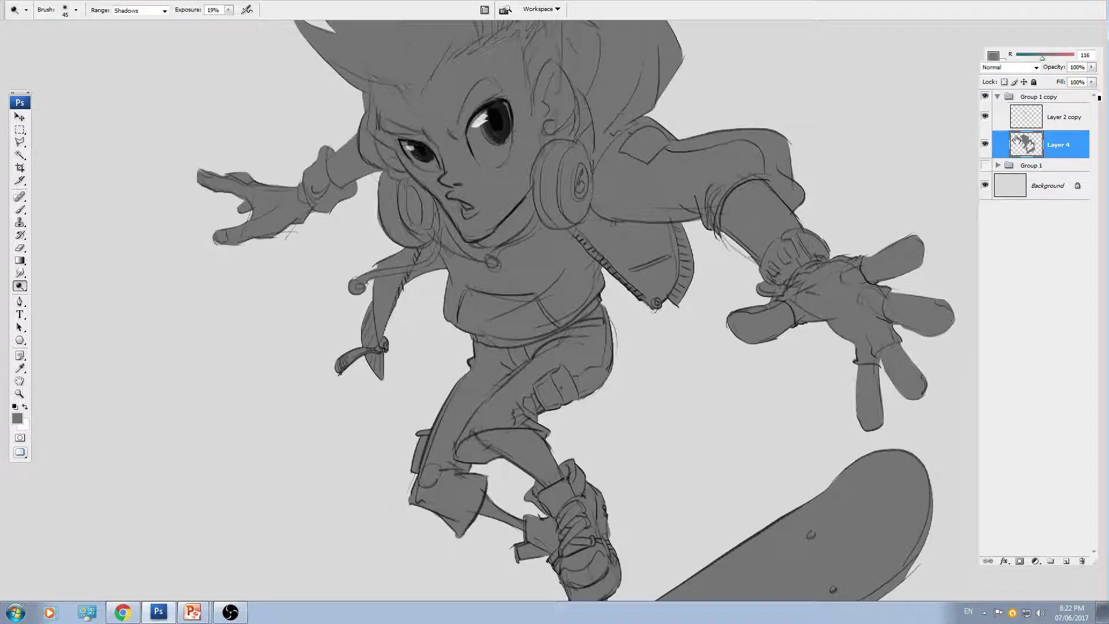
pyautogui.hotkey('ctrl', '-')
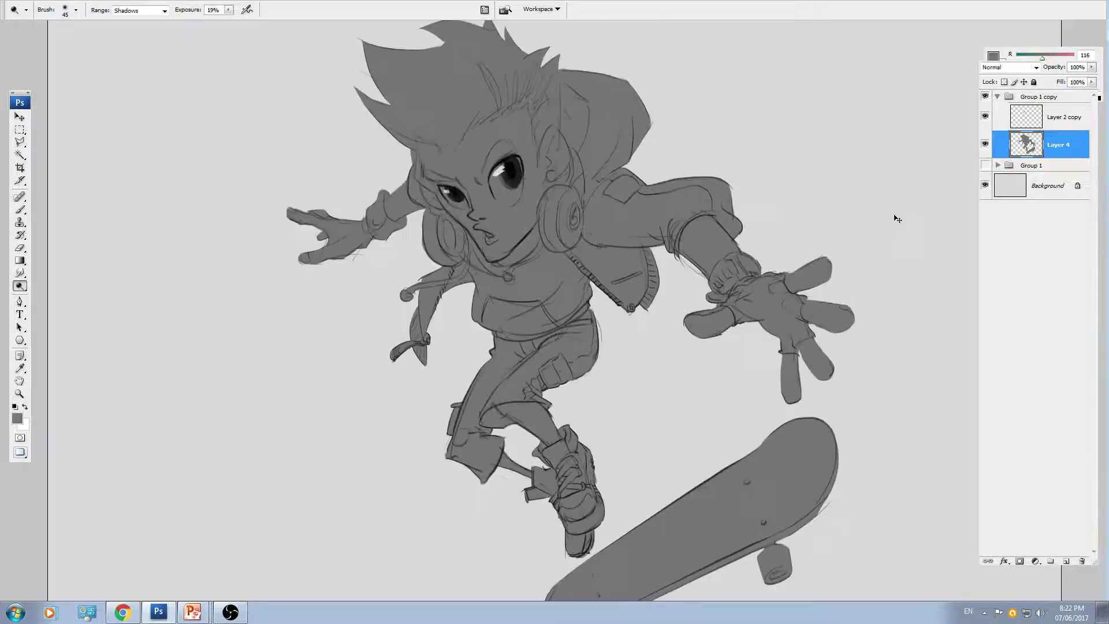
# - Save a JPEG copy of the artwork as 01 in the DEMO K1 folder
pyautogui.hotkey('ctrl', 'shift', 's')
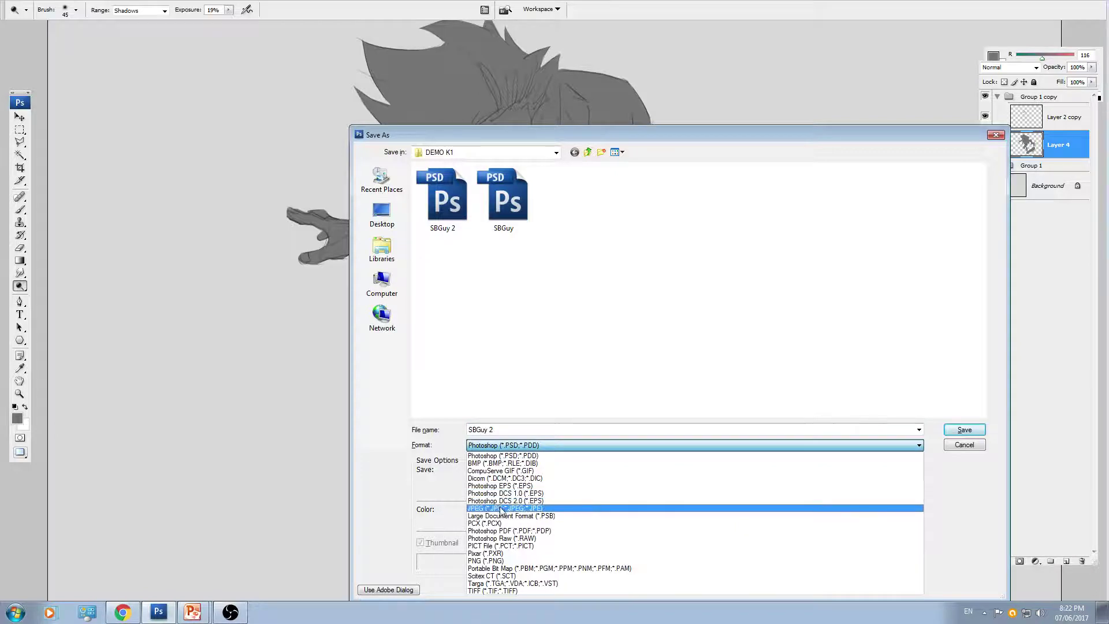
pyautogui.click(502, 508)
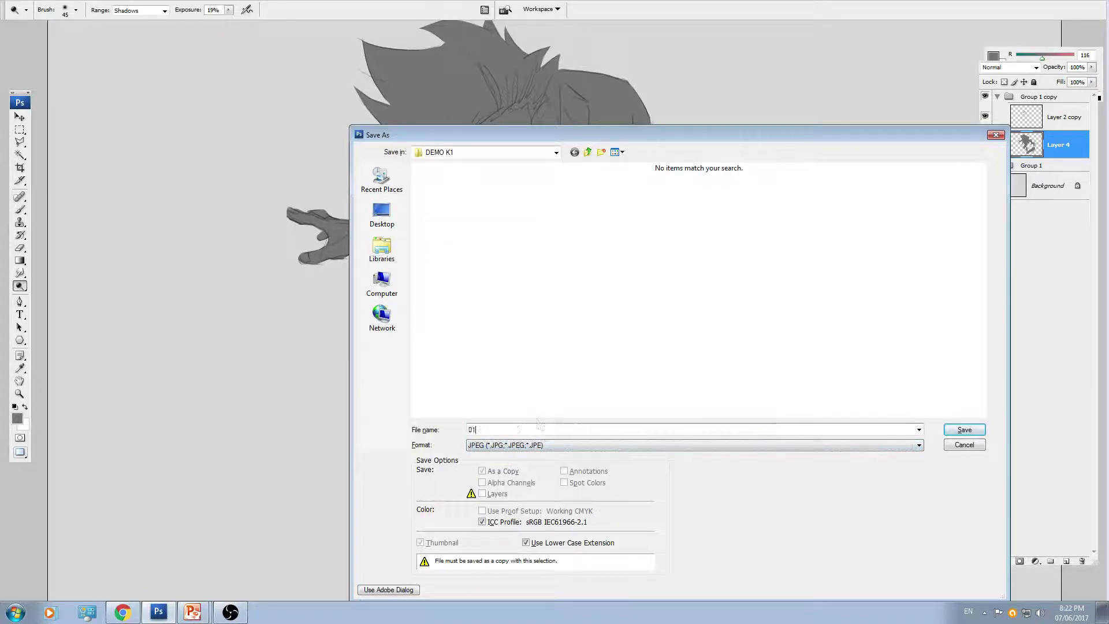
pyautogui.press('Return')
pyautogui.press('Return')
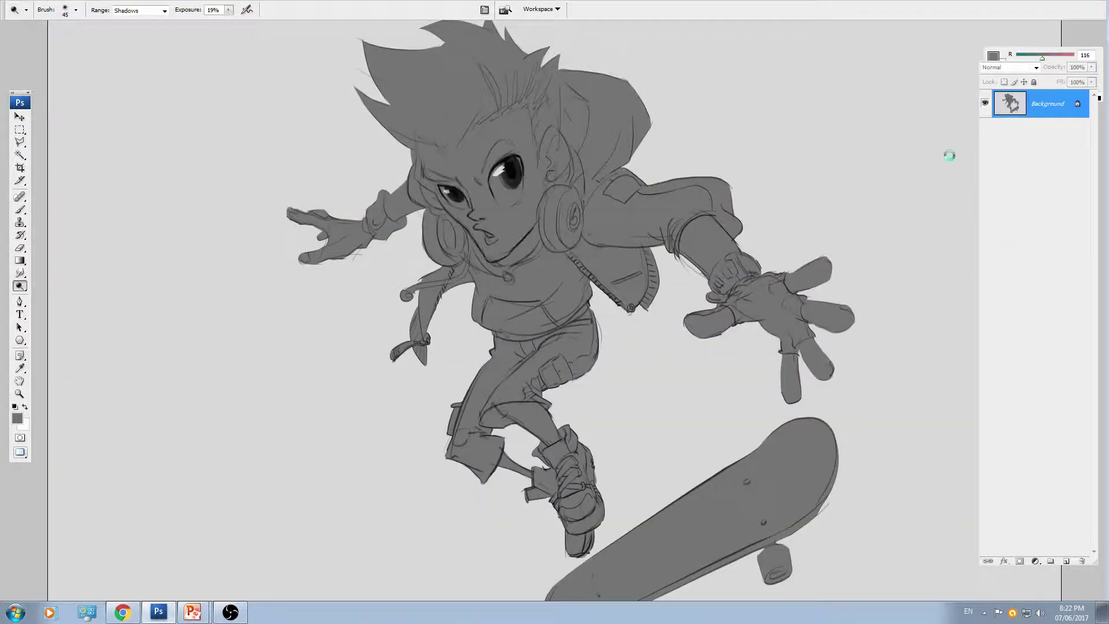
# - Toggle the line art layer's visibility to compare the bare silhouette with the lined character
pyautogui.click(985, 116)
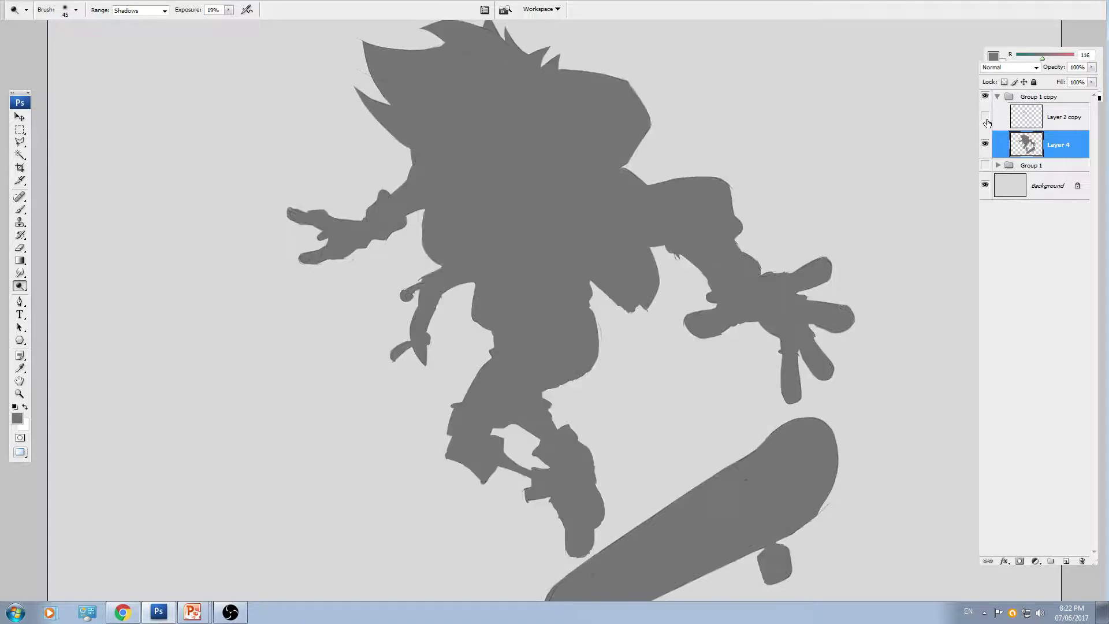
pyautogui.click(986, 116)
pyautogui.click(986, 118)
pyautogui.click(985, 119)
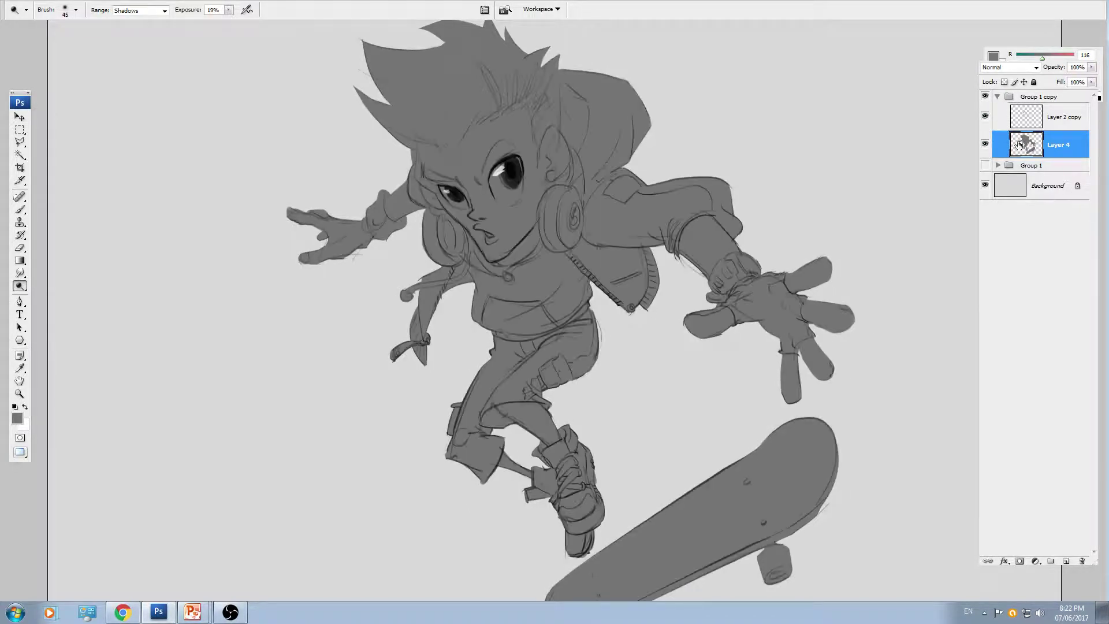
# - Activate the Burn tool and choose a soft round 35 px brush for shading the silhouette layer
pyautogui.moveTo(625, 210); pyautogui.dragTo(559, 227)
pyautogui.rightClick(23, 289)
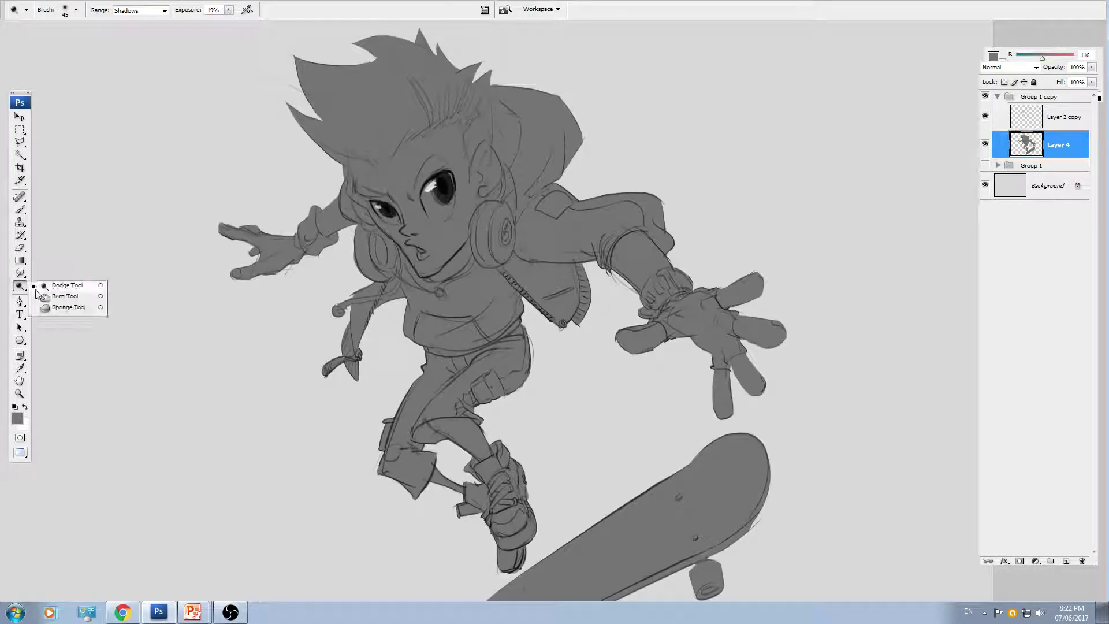
pyautogui.click(54, 297)
pyautogui.rightClick(506, 248)
pyautogui.click(590, 235)
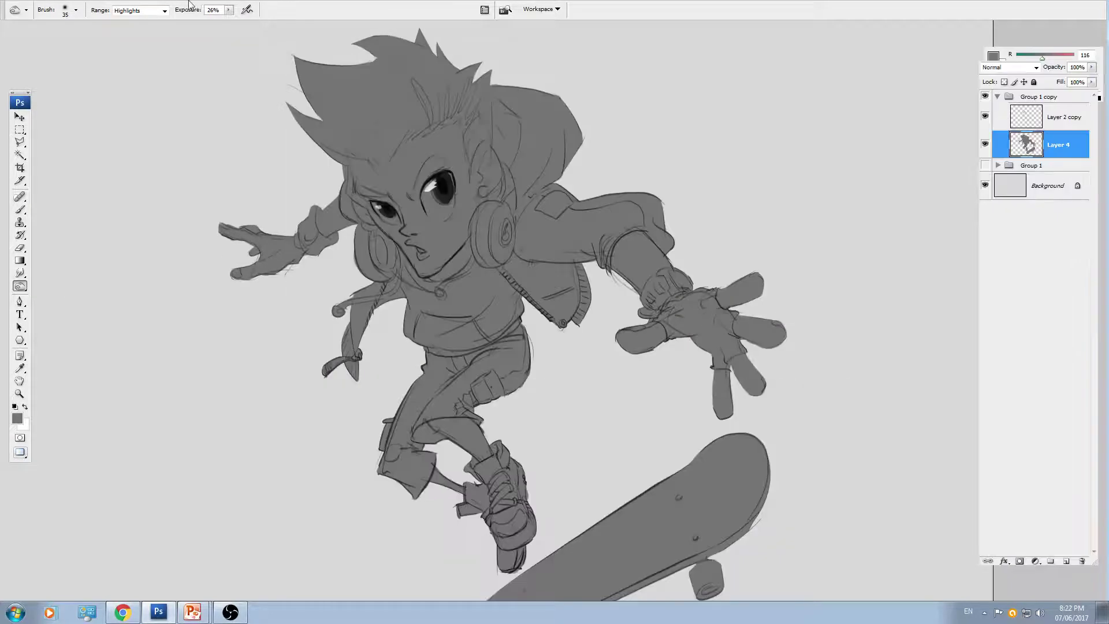
pyautogui.click(229, 10)
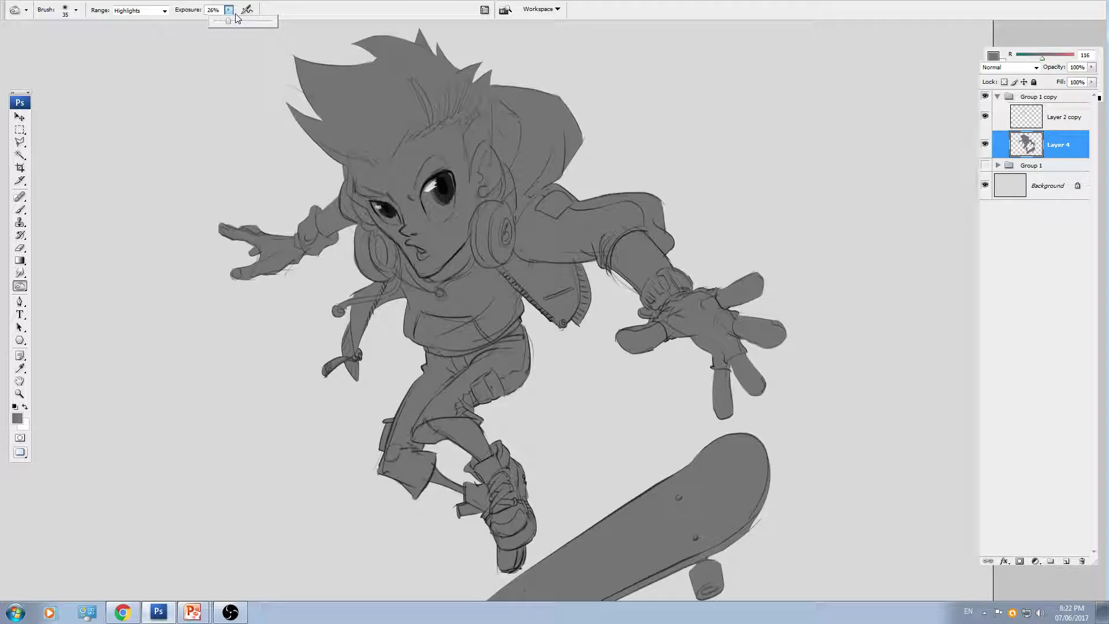
pyautogui.click(604, 172)
# - Burn shadows on the open jacket flap, the sleeve's underside and the forearm inside the cuff with a brush of about 90 px
pyautogui.press(']')
pyautogui.hotkey('ctrl', '+')
pyautogui.hotkey('ctrl', '+')
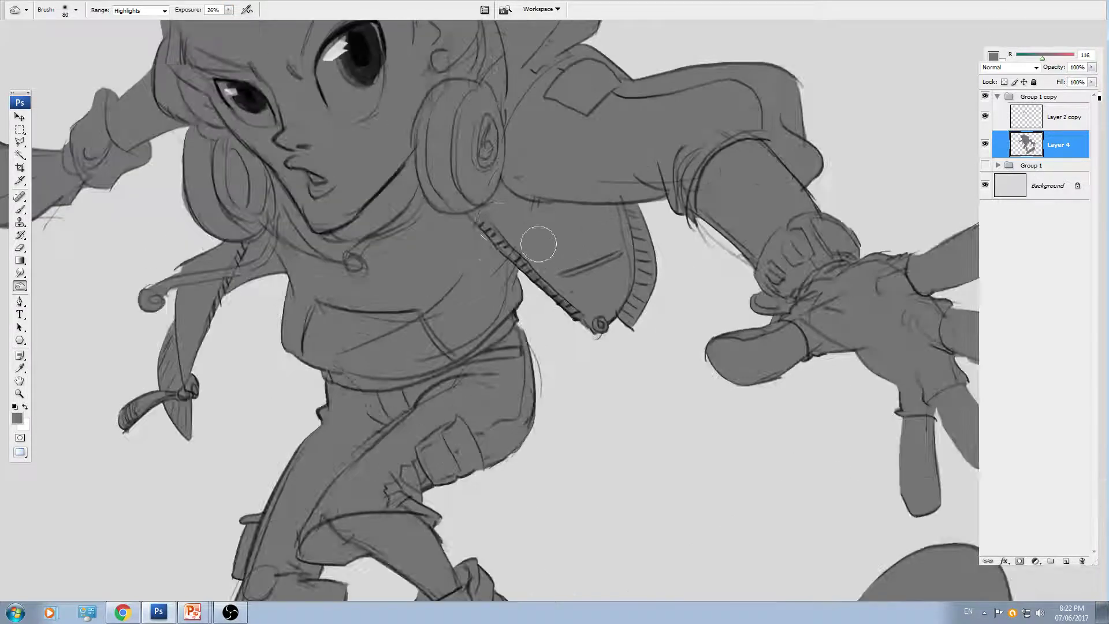
pyautogui.press(']')
pyautogui.press(']')
pyautogui.press(']')
pyautogui.press(']')
pyautogui.moveTo(591, 328); pyautogui.dragTo(637, 231)
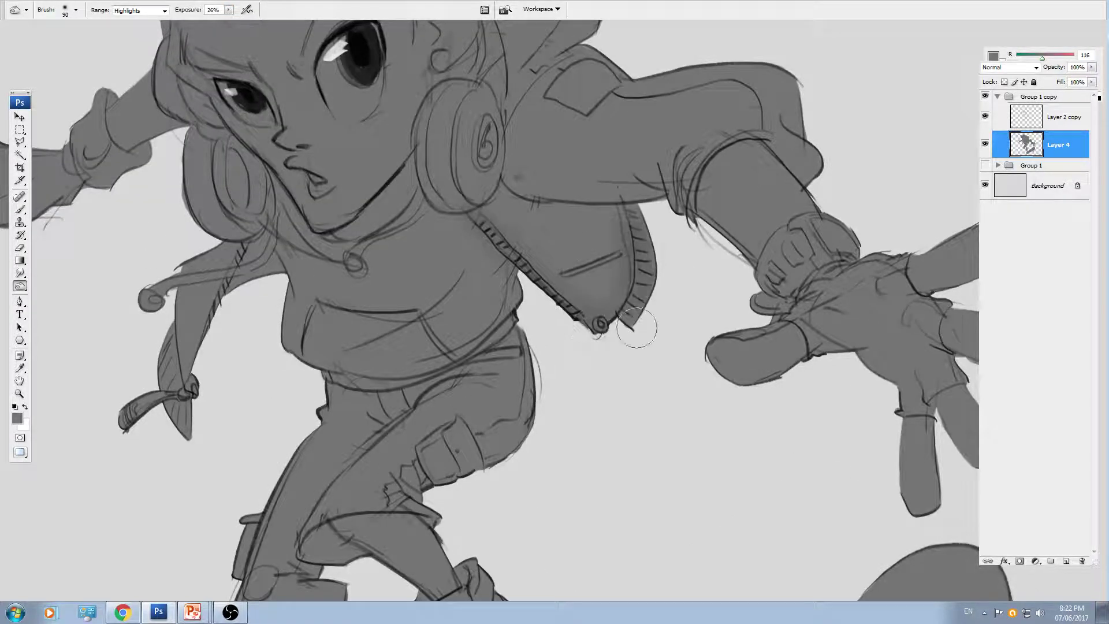
pyautogui.moveTo(494, 180)
pyautogui.mouseDown()
pyautogui.moveTo(577, 211)
pyautogui.moveTo(680, 192)
pyautogui.mouseUp()
pyautogui.moveTo(774, 153)
pyautogui.mouseDown()
pyautogui.moveTo(701, 182)
pyautogui.moveTo(780, 232)
pyautogui.mouseUp()
pyautogui.moveTo(522, 71); pyautogui.dragTo(468, 213)
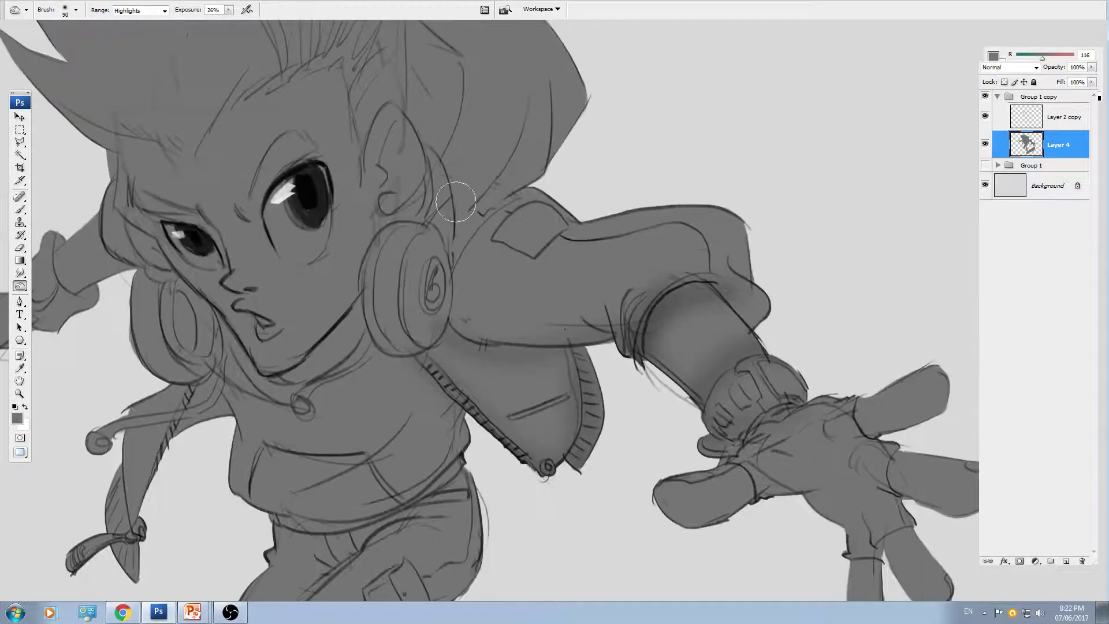
# - Darken the upper edge of the outstretched jacket sleeve around the elbow and shoulder patch
pyautogui.scroll(1, 746, 295)
pyautogui.hscroll(1, 746, 295)
pyautogui.press('[')
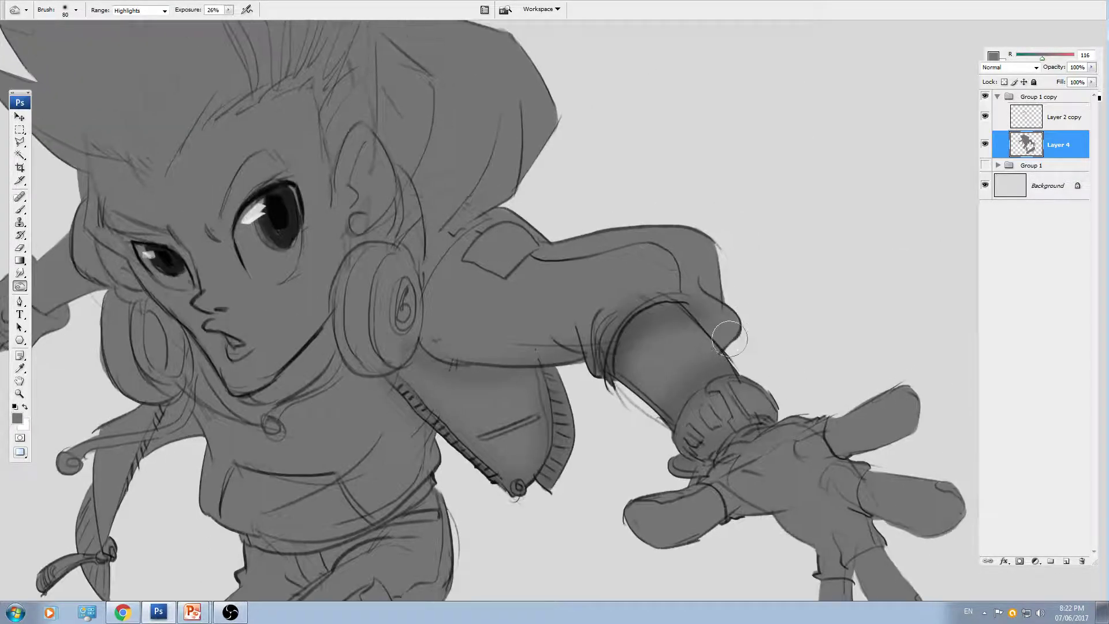
pyautogui.moveTo(655, 243)
pyautogui.mouseDown()
pyautogui.moveTo(573, 253)
pyautogui.moveTo(543, 243)
pyautogui.mouseUp()
pyautogui.press(']')
pyautogui.press(']')
pyautogui.press(']')
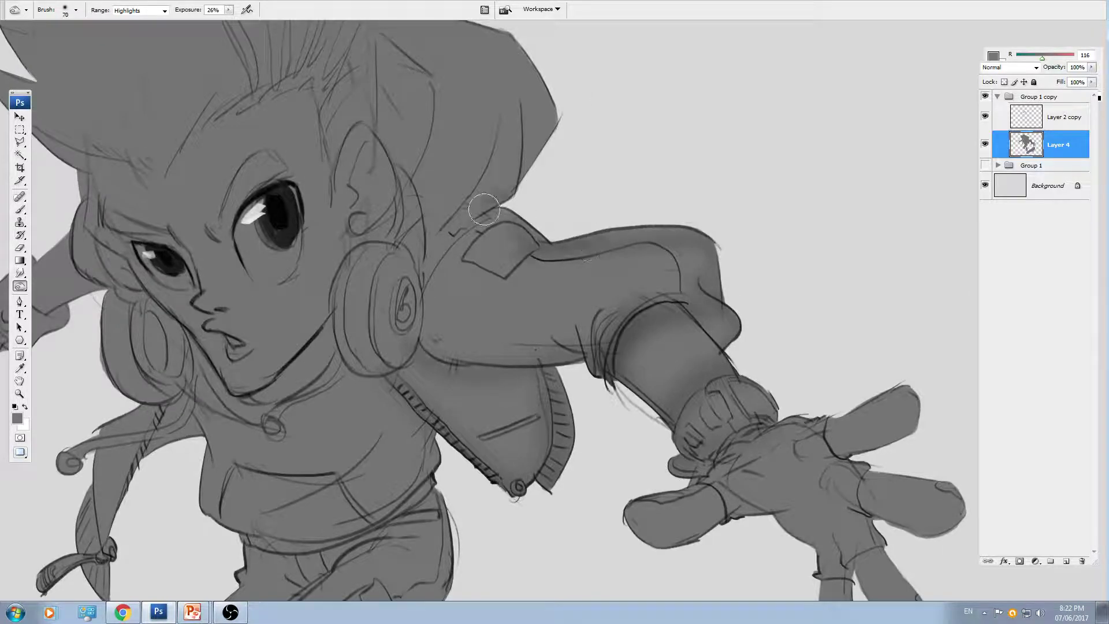
# - Burn broad, soft shading over the hair and hood with a very large brush of up to 600 px
pyautogui.hotkey('ctrl', '-')
pyautogui.moveTo(446, 122)
pyautogui.mouseDown()
pyautogui.moveTo(439, 203)
pyautogui.moveTo(542, 185)
pyautogui.moveTo(480, 162)
pyautogui.mouseUp()
pyautogui.press('[')
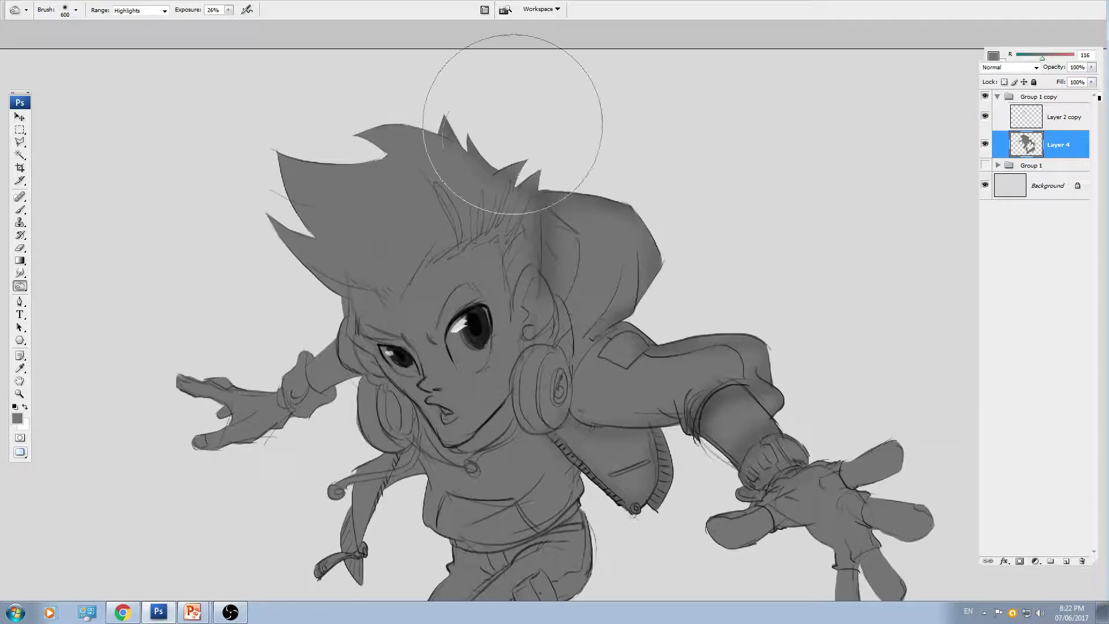
pyautogui.moveTo(512, 99)
pyautogui.mouseDown()
pyautogui.moveTo(263, 214)
pyautogui.moveTo(256, 253)
pyautogui.moveTo(334, 146)
pyautogui.moveTo(317, 284)
pyautogui.moveTo(409, 299)
pyautogui.mouseUp()
pyautogui.press('[')
pyautogui.moveTo(510, 255)
pyautogui.mouseDown()
pyautogui.moveTo(506, 278)
pyautogui.moveTo(520, 308)
pyautogui.mouseUp()
# - Burn shading inside the ear and down to the earlobe with a 90 px brush
pyautogui.hotkey('ctrl', '+')
pyautogui.press('[')
pyautogui.press('[')
pyautogui.moveTo(521, 246); pyautogui.dragTo(528, 337)
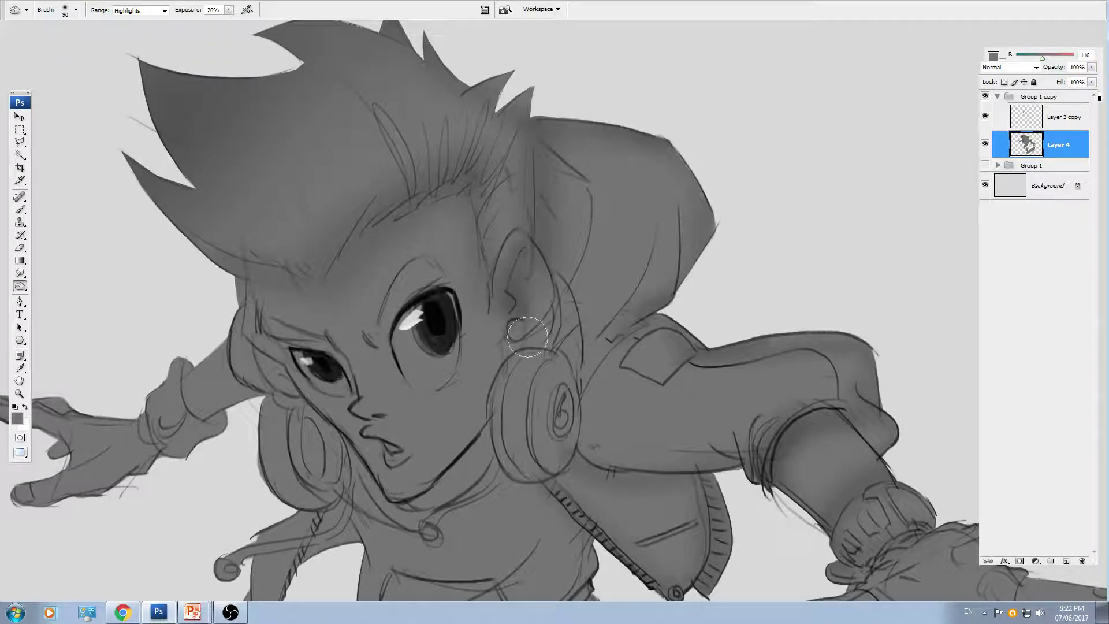
# - Darken the areas around both eyes and the bridge of the nose with a 70 px brush
pyautogui.moveTo(490, 381); pyautogui.dragTo(575, 273)
pyautogui.press('[')
pyautogui.press('[')
pyautogui.moveTo(471, 243)
pyautogui.mouseDown()
pyautogui.moveTo(542, 239)
pyautogui.moveTo(523, 266)
pyautogui.mouseUp()
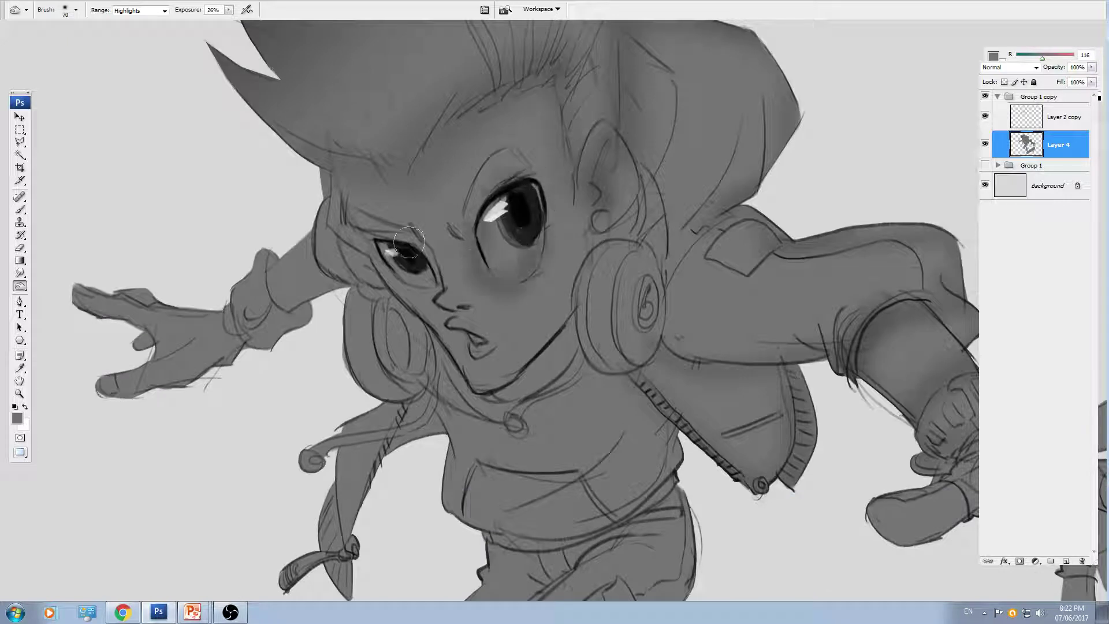
pyautogui.moveTo(393, 237); pyautogui.dragTo(429, 274)
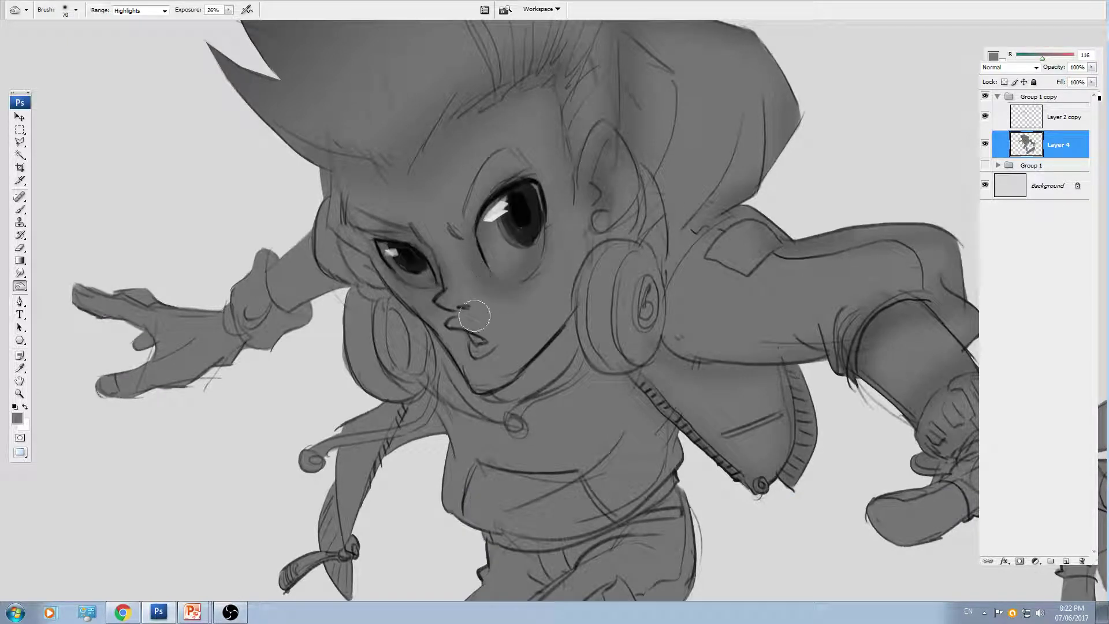
# - Burn shadows on the jacket beside the near headphone and along the outstretched sleeve
pyautogui.press(']')
pyautogui.moveTo(572, 327); pyautogui.dragTo(586, 258)
pyautogui.moveTo(628, 223)
pyautogui.mouseDown()
pyautogui.moveTo(631, 178)
pyautogui.moveTo(630, 196)
pyautogui.moveTo(595, 212)
pyautogui.moveTo(609, 162)
pyautogui.moveTo(631, 193)
pyautogui.moveTo(643, 175)
pyautogui.moveTo(665, 265)
pyautogui.moveTo(662, 231)
pyautogui.moveTo(666, 316)
pyautogui.moveTo(615, 383)
pyautogui.moveTo(726, 307)
pyautogui.mouseUp()
pyautogui.press('[')
pyautogui.press('[')
pyautogui.moveTo(739, 196); pyautogui.dragTo(757, 234)
pyautogui.moveTo(815, 288); pyautogui.dragTo(705, 194)
pyautogui.press('[')
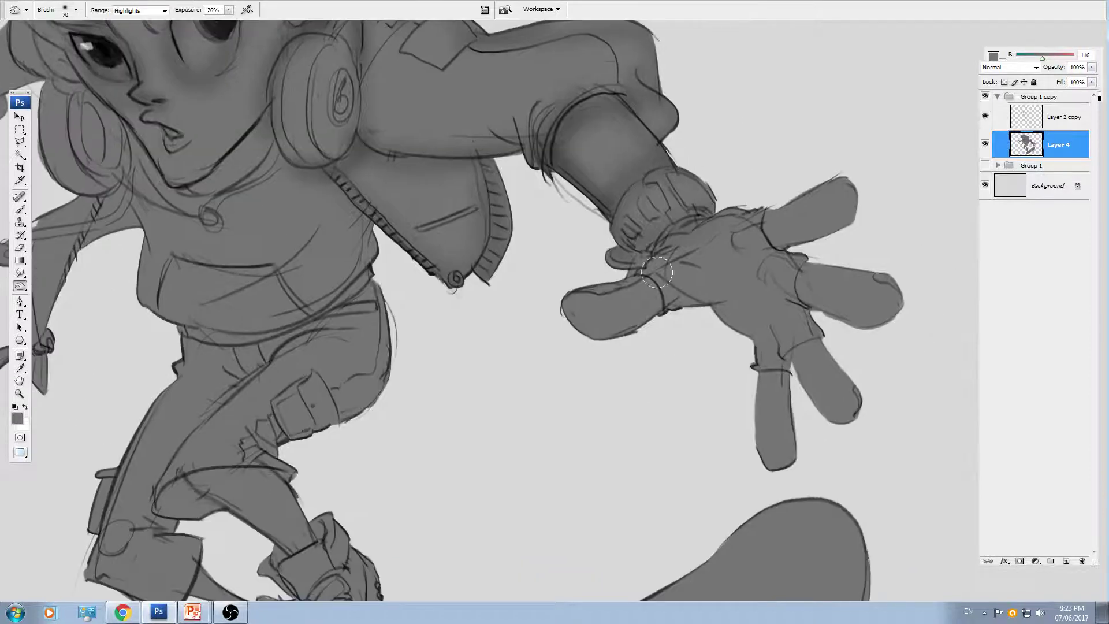
# - Shade the thumb, palm and finger bases of the large foreground hand with the Burn tool
pyautogui.moveTo(572, 319); pyautogui.dragTo(664, 301)
pyautogui.press(']')
pyautogui.moveTo(769, 226)
pyautogui.mouseDown()
pyautogui.moveTo(786, 279)
pyautogui.moveTo(771, 358)
pyautogui.moveTo(821, 398)
pyautogui.moveTo(768, 322)
pyautogui.moveTo(781, 315)
pyautogui.moveTo(614, 228)
pyautogui.moveTo(708, 202)
pyautogui.moveTo(671, 215)
pyautogui.mouseUp()
pyautogui.press('[')
pyautogui.press('[')
pyautogui.moveTo(424, 250); pyautogui.dragTo(606, 285)
pyautogui.moveTo(560, 201)
pyautogui.mouseDown()
pyautogui.moveTo(483, 213)
pyautogui.moveTo(640, 327)
pyautogui.mouseUp()
# - Deepen the shadow under the near headphone and shade the far headphone and upper far arm
pyautogui.press(']')
pyautogui.press(']')
pyautogui.moveTo(602, 224); pyautogui.dragTo(541, 258)
pyautogui.press('[')
pyautogui.press('[')
pyautogui.moveTo(441, 175)
pyautogui.mouseDown()
pyautogui.moveTo(416, 193)
pyautogui.moveTo(453, 260)
pyautogui.moveTo(385, 254)
pyautogui.mouseUp()
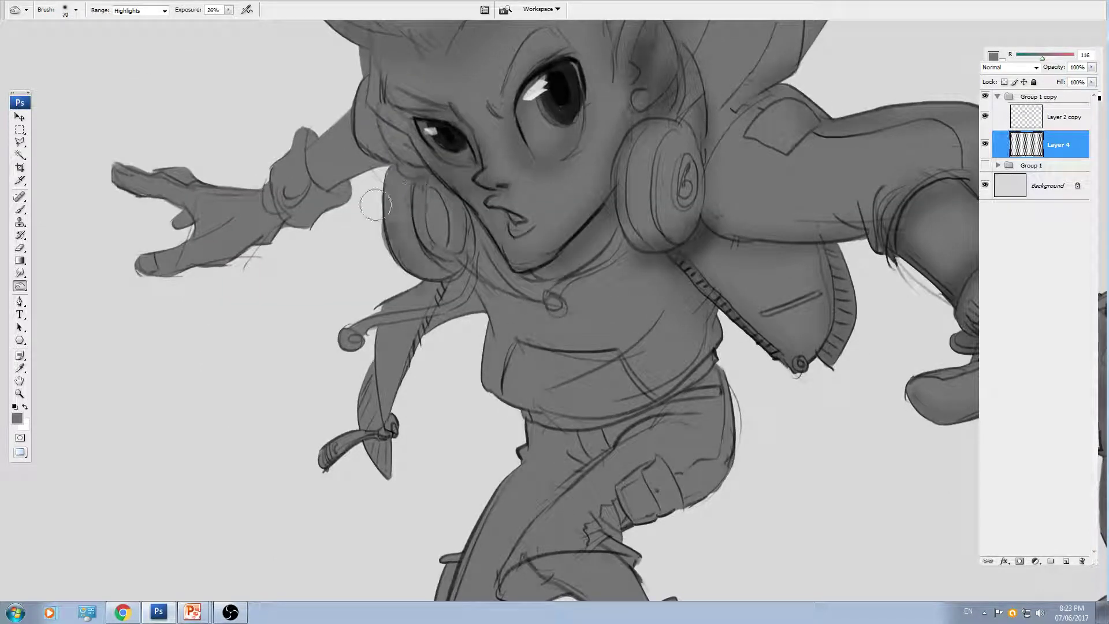
pyautogui.press('[')
pyautogui.press('[')
pyautogui.moveTo(382, 167)
pyautogui.mouseDown()
pyautogui.moveTo(551, 228)
pyautogui.moveTo(473, 299)
pyautogui.mouseUp()
# - Burn shading over the far arm's cuff, palm and fingers with an 80 px brush
pyautogui.press(']')
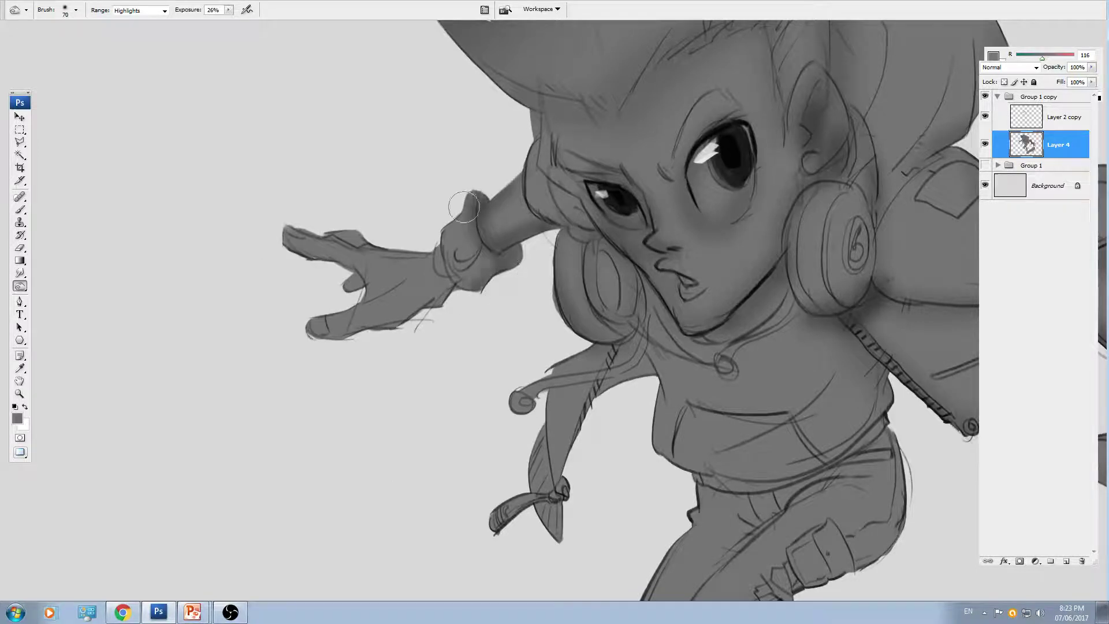
pyautogui.press(']')
pyautogui.moveTo(464, 207)
pyautogui.mouseDown()
pyautogui.moveTo(458, 297)
pyautogui.moveTo(460, 287)
pyautogui.moveTo(383, 337)
pyautogui.moveTo(309, 318)
pyautogui.moveTo(366, 276)
pyautogui.mouseUp()
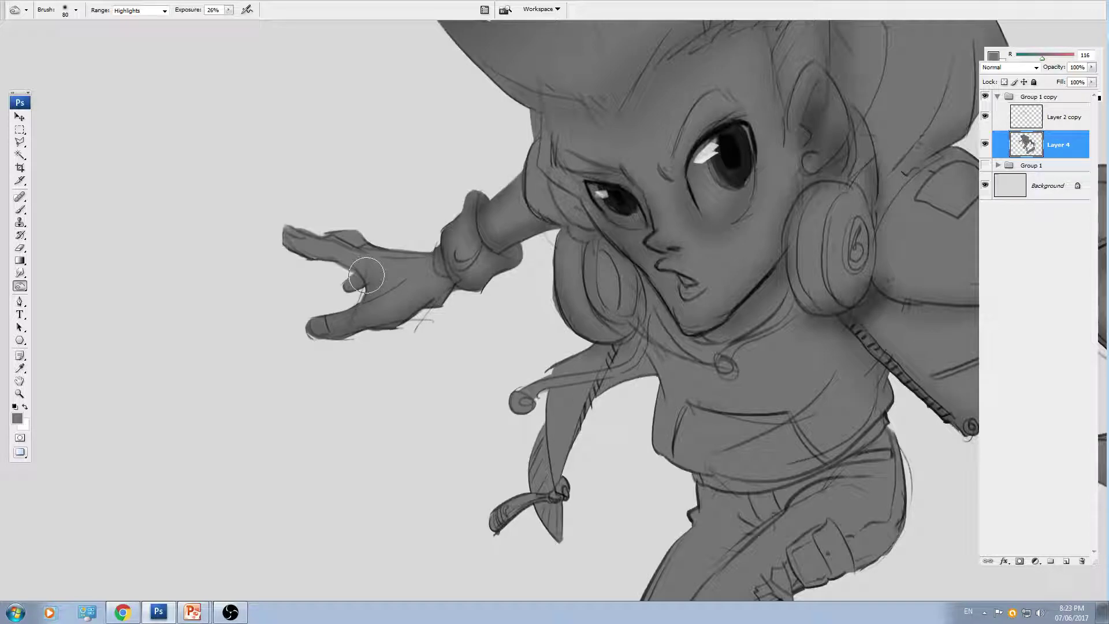
pyautogui.moveTo(362, 263); pyautogui.dragTo(420, 295)
# - Burn shadows under the jaw and inside the hoodie's collar with a 70 px brush
pyautogui.moveTo(591, 279)
pyautogui.mouseDown()
pyautogui.moveTo(572, 232)
pyautogui.moveTo(576, 275)
pyautogui.moveTo(629, 274)
pyautogui.moveTo(758, 218)
pyautogui.mouseUp()
pyautogui.press('[')
pyautogui.press('[')
pyautogui.press('[')
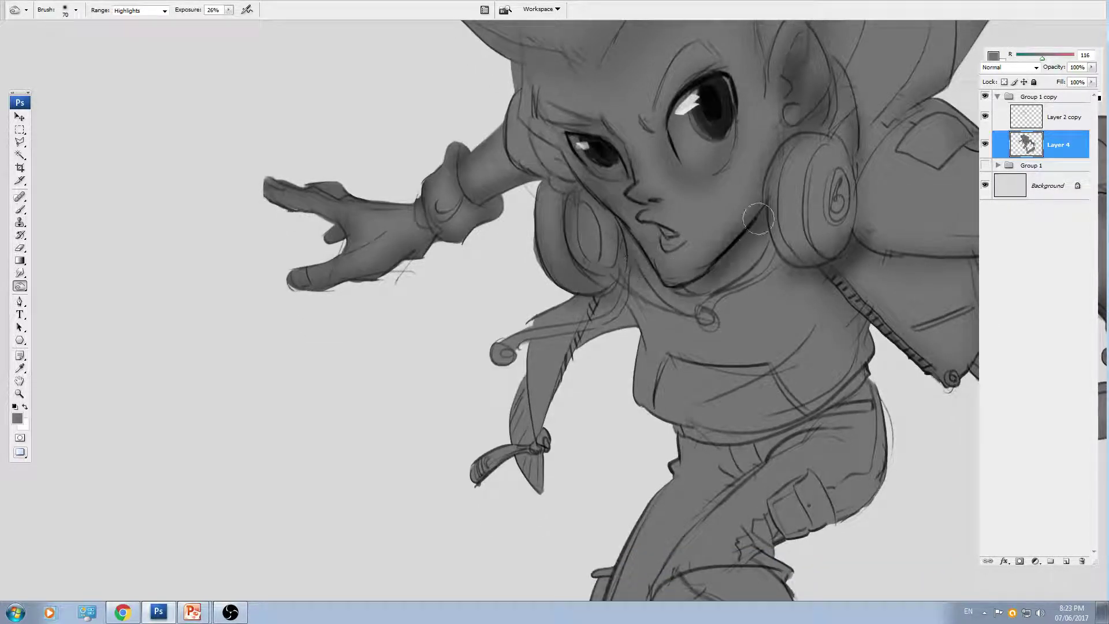
pyautogui.moveTo(626, 299); pyautogui.dragTo(623, 352)
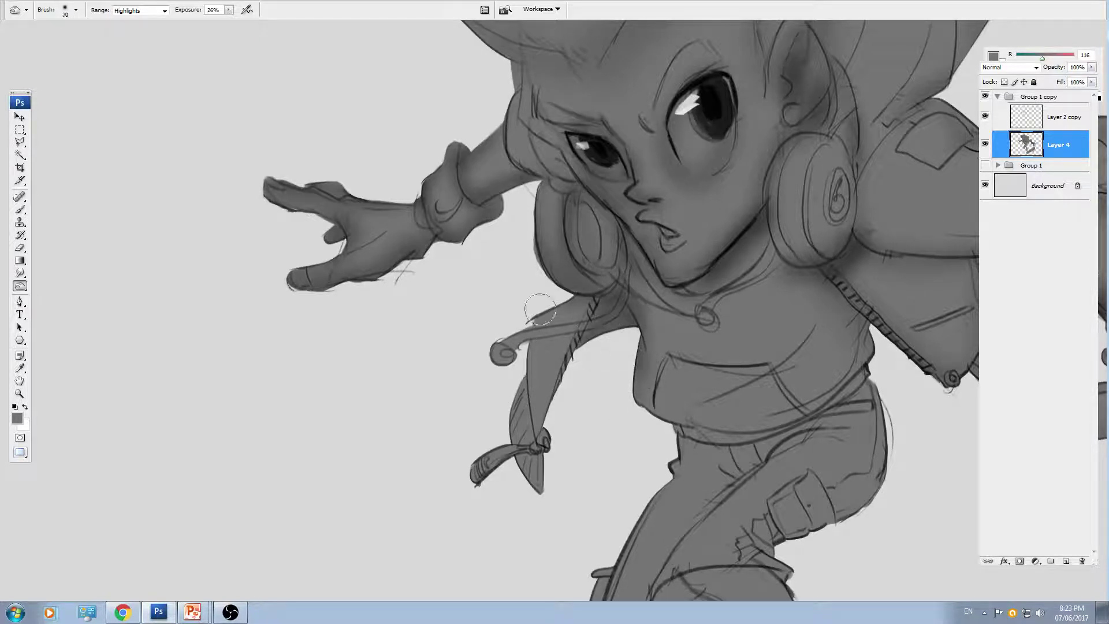
# - Darken the jacket's far flap and the lower edge of the hoodie with a 60 px brush
pyautogui.moveTo(540, 310)
pyautogui.mouseDown()
pyautogui.moveTo(525, 408)
pyautogui.moveTo(544, 405)
pyautogui.moveTo(525, 452)
pyautogui.mouseUp()
pyautogui.press('[')
pyautogui.moveTo(633, 437)
pyautogui.mouseDown()
pyautogui.moveTo(543, 364)
pyautogui.moveTo(775, 285)
pyautogui.moveTo(646, 364)
pyautogui.moveTo(564, 366)
pyautogui.mouseUp()
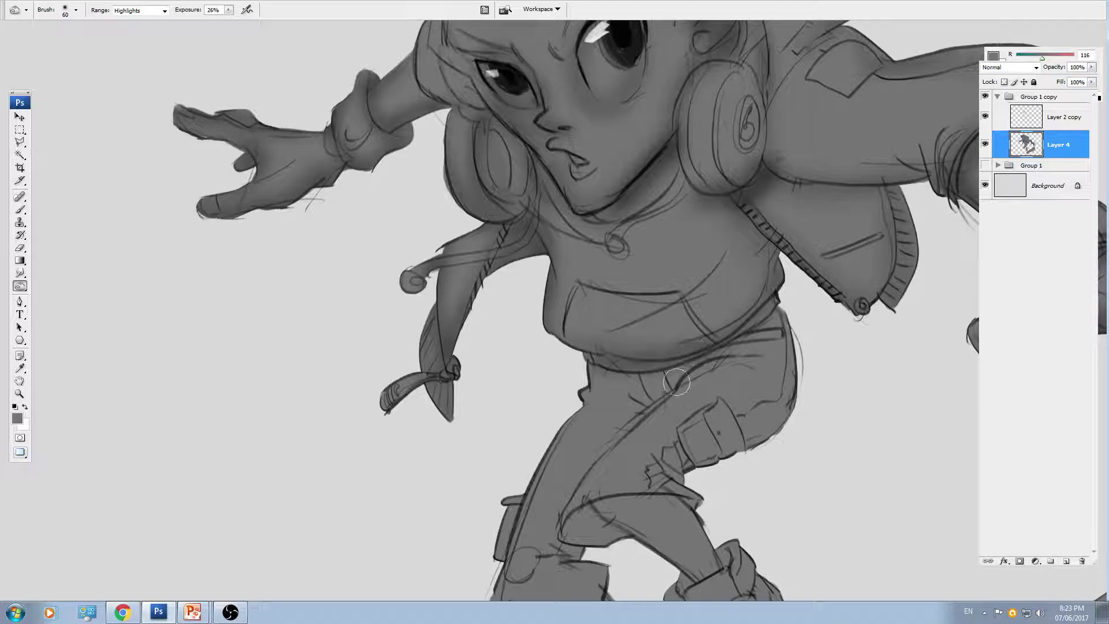
# - Shade the crease between the thighs and the back of the raised thigh with an enlarged Burn brush
pyautogui.moveTo(581, 500); pyautogui.dragTo(670, 397)
pyautogui.hotkey('ctrl', '-')
pyautogui.press(']')
pyautogui.press(']')
pyautogui.press(']')
pyautogui.moveTo(576, 448)
pyautogui.mouseDown()
pyautogui.moveTo(624, 437)
pyautogui.moveTo(602, 461)
pyautogui.moveTo(712, 374)
pyautogui.moveTo(708, 328)
pyautogui.moveTo(686, 391)
pyautogui.moveTo(630, 437)
pyautogui.moveTo(673, 480)
pyautogui.moveTo(647, 493)
pyautogui.moveTo(678, 498)
pyautogui.mouseUp()
pyautogui.moveTo(688, 383); pyautogui.dragTo(622, 188)
# - Burn shadows on the front leg below the trouser hem and over the front shoe down to its sole
pyautogui.hotkey('ctrl', '+')
pyautogui.press('[')
pyautogui.press('[')
pyautogui.moveTo(649, 272)
pyautogui.mouseDown()
pyautogui.moveTo(650, 307)
pyautogui.moveTo(620, 388)
pyautogui.moveTo(669, 453)
pyautogui.moveTo(684, 353)
pyautogui.moveTo(670, 277)
pyautogui.mouseUp()
pyautogui.press('[')
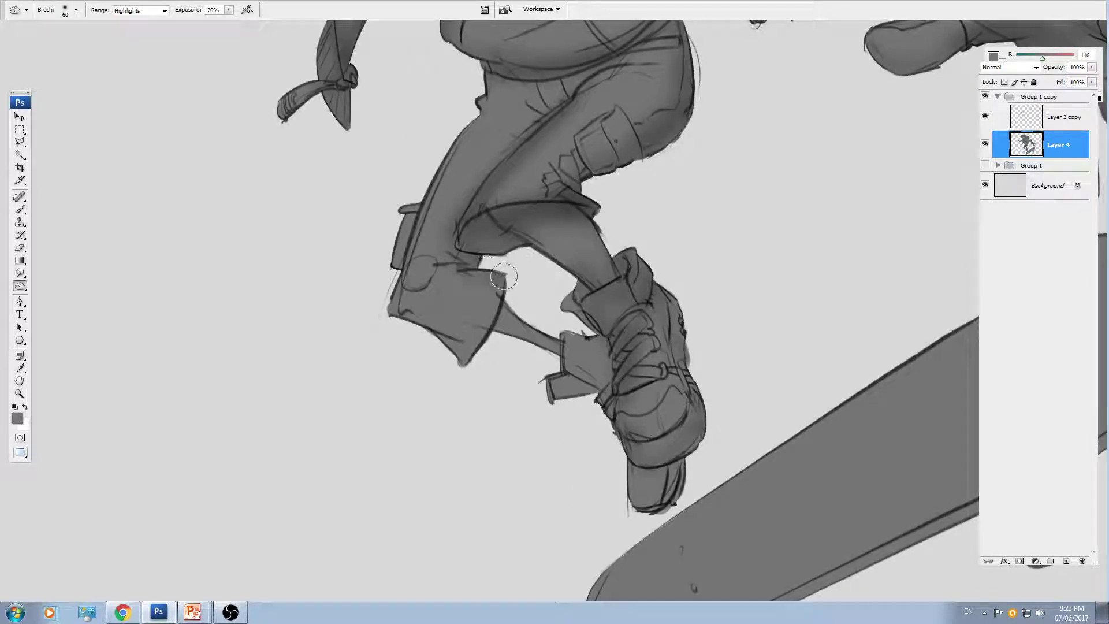
pyautogui.moveTo(504, 278)
pyautogui.mouseDown()
pyautogui.moveTo(557, 331)
pyautogui.moveTo(596, 328)
pyautogui.moveTo(653, 489)
pyautogui.moveTo(633, 468)
pyautogui.mouseUp()
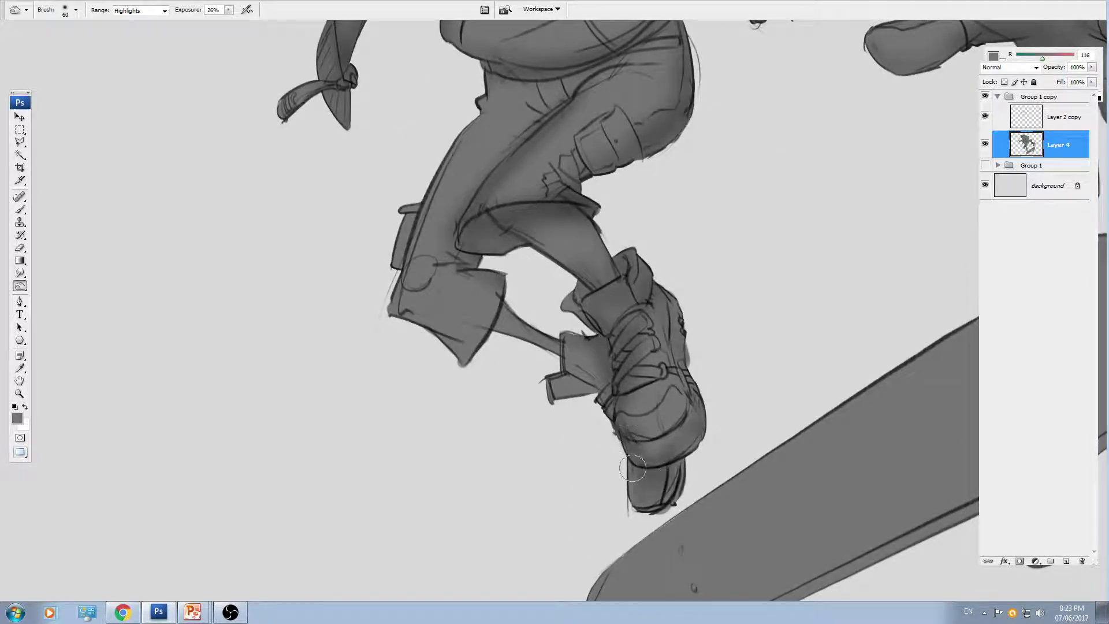
# - Darken the rear lower leg, its trouser cuff and the knee area
pyautogui.press(']')
pyautogui.moveTo(574, 383); pyautogui.dragTo(425, 321)
pyautogui.moveTo(416, 230); pyautogui.dragTo(452, 345)
pyautogui.moveTo(485, 292)
pyautogui.mouseDown()
pyautogui.moveTo(528, 220)
pyautogui.moveTo(515, 211)
pyautogui.moveTo(522, 288)
pyautogui.moveTo(641, 257)
pyautogui.mouseUp()
pyautogui.moveTo(588, 296); pyautogui.dragTo(528, 364)
# - Burn shading along the underside of the raised thigh below the cargo pocket
pyautogui.press(']')
pyautogui.press(']')
pyautogui.press(']')
pyautogui.moveTo(698, 263)
pyautogui.mouseDown()
pyautogui.moveTo(659, 306)
pyautogui.moveTo(636, 361)
pyautogui.mouseUp()
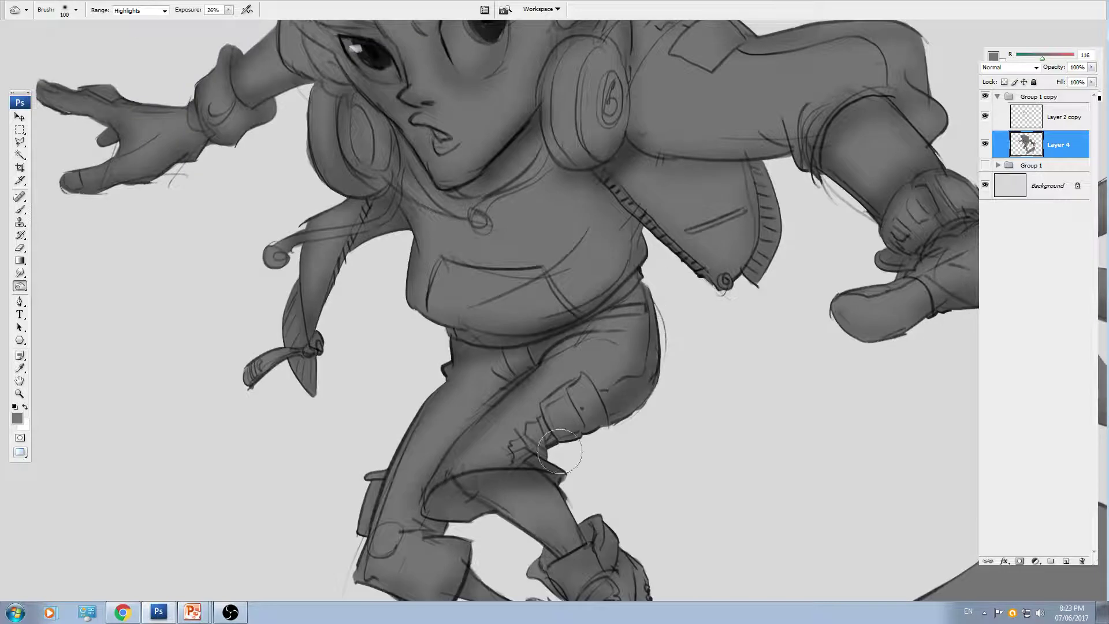
pyautogui.press(']')
pyautogui.press('[')
pyautogui.press('[')
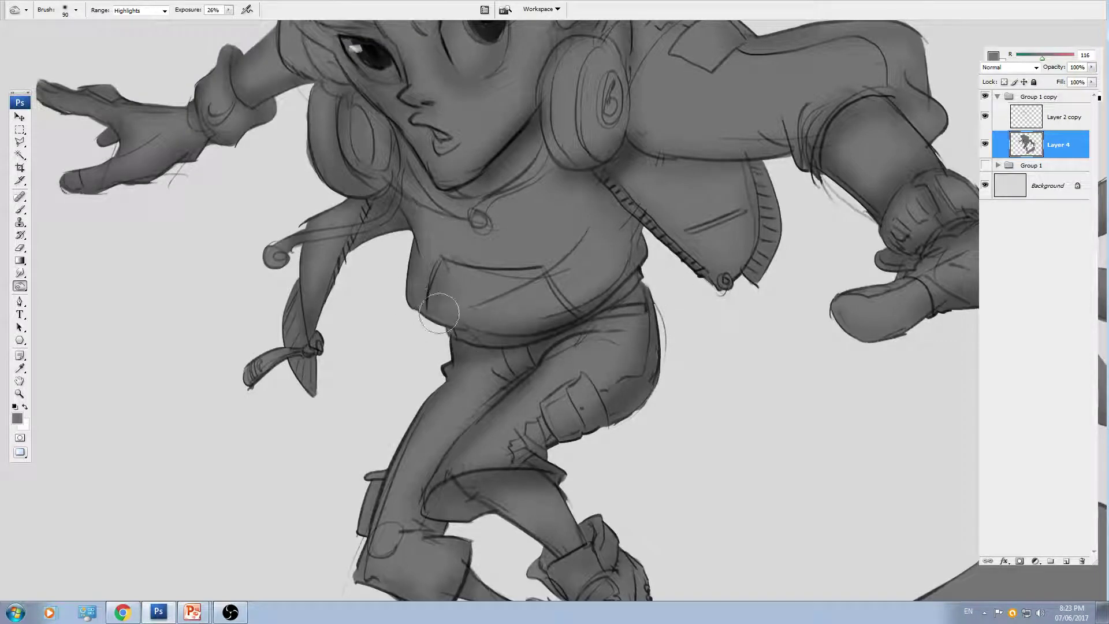
# - Shade the hoodie's front from the pocket to the chest, enlarging the Burn brush to 200 px
pyautogui.moveTo(441, 310); pyautogui.dragTo(585, 309)
pyautogui.press(']')
pyautogui.press(']')
pyautogui.press(']')
pyautogui.press(']')
pyautogui.moveTo(618, 240)
pyautogui.mouseDown()
pyautogui.moveTo(573, 211)
pyautogui.moveTo(557, 161)
pyautogui.moveTo(433, 228)
pyautogui.moveTo(587, 212)
pyautogui.moveTo(644, 242)
pyautogui.moveTo(663, 286)
pyautogui.mouseUp()
pyautogui.press(']')
pyautogui.press(']')
pyautogui.moveTo(475, 365); pyautogui.dragTo(593, 350)
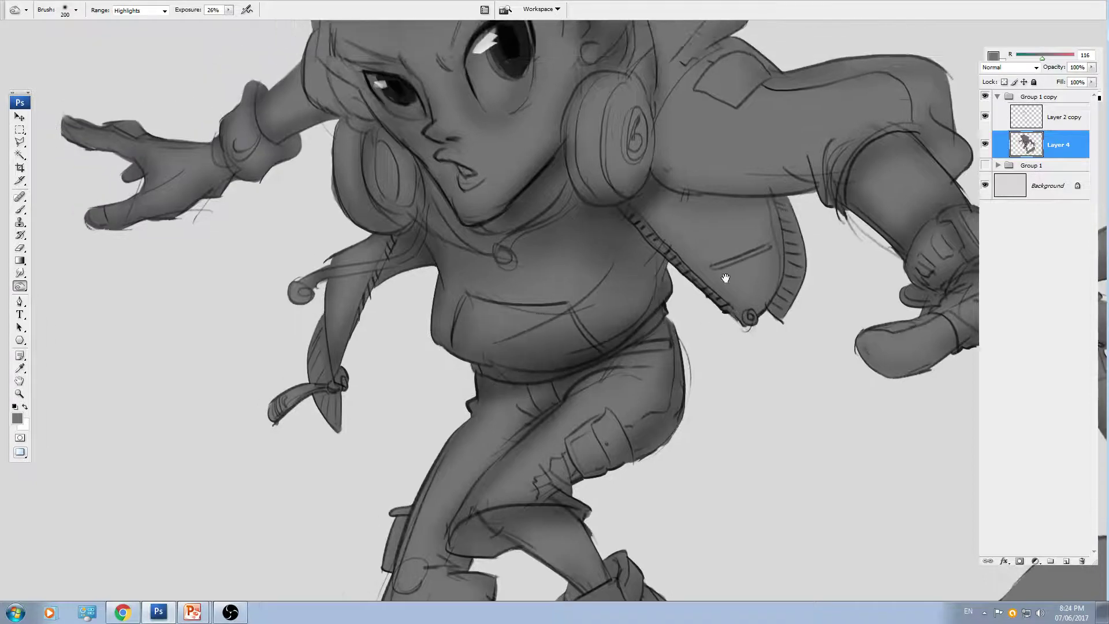
# - Deepen the shadows around the ear and in the folds of the hood with a smaller Burn brush
pyautogui.moveTo(726, 278); pyautogui.dragTo(625, 410)
pyautogui.press('[')
pyautogui.press('[')
pyautogui.press('[')
pyautogui.press('[')
pyautogui.moveTo(557, 146)
pyautogui.mouseDown()
pyautogui.moveTo(562, 279)
pyautogui.moveTo(520, 176)
pyautogui.mouseUp()
pyautogui.moveTo(522, 219)
pyautogui.mouseDown()
pyautogui.moveTo(545, 149)
pyautogui.moveTo(539, 314)
pyautogui.mouseUp()
pyautogui.press(']')
pyautogui.moveTo(542, 100)
pyautogui.mouseDown()
pyautogui.moveTo(631, 254)
pyautogui.moveTo(601, 242)
pyautogui.moveTo(643, 226)
pyautogui.moveTo(665, 182)
pyautogui.mouseUp()
# - Darken the hair along the forehead and the side of the head with a 150 px brush
pyautogui.press(']')
pyautogui.press(']')
pyautogui.press(']')
pyautogui.hotkey('ctrl', '-')
pyautogui.press('[')
pyautogui.press('[')
pyautogui.moveTo(384, 293); pyautogui.dragTo(334, 285)
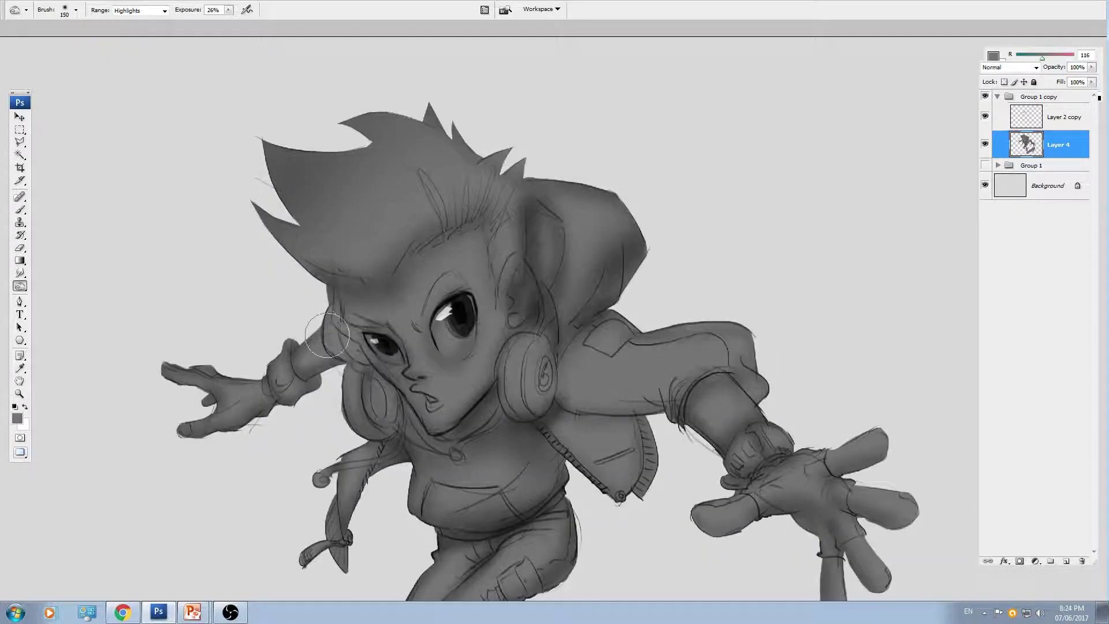
# - Touch up the shading on the outstretched sleeve and hood with a 90 px Burn brush
pyautogui.hotkey('ctrl', '+')
pyautogui.press('[')
pyautogui.press('[')
pyautogui.press('[')
pyautogui.hotkey('ctrl', '-')
pyautogui.hotkey('ctrl', '-')
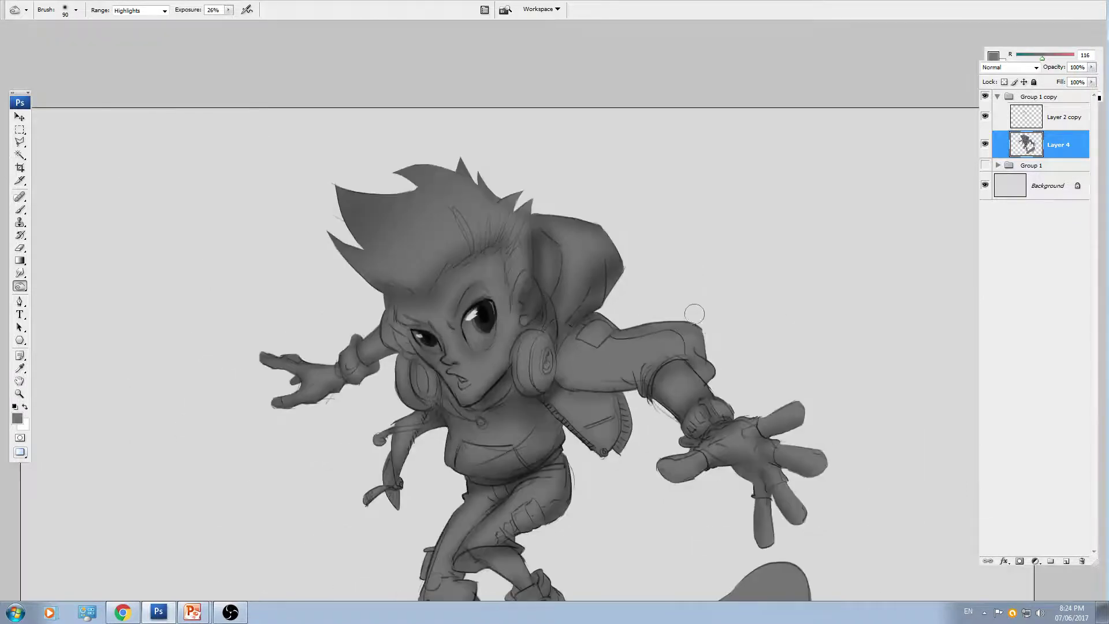
pyautogui.moveTo(646, 432); pyautogui.dragTo(704, 336)
pyautogui.moveTo(598, 249); pyautogui.dragTo(595, 300)
# - Burn shading over the skateboard's deck edges and wheels, enlarging the brush to 250 px
pyautogui.moveTo(678, 405); pyautogui.dragTo(583, 186)
pyautogui.press(']')
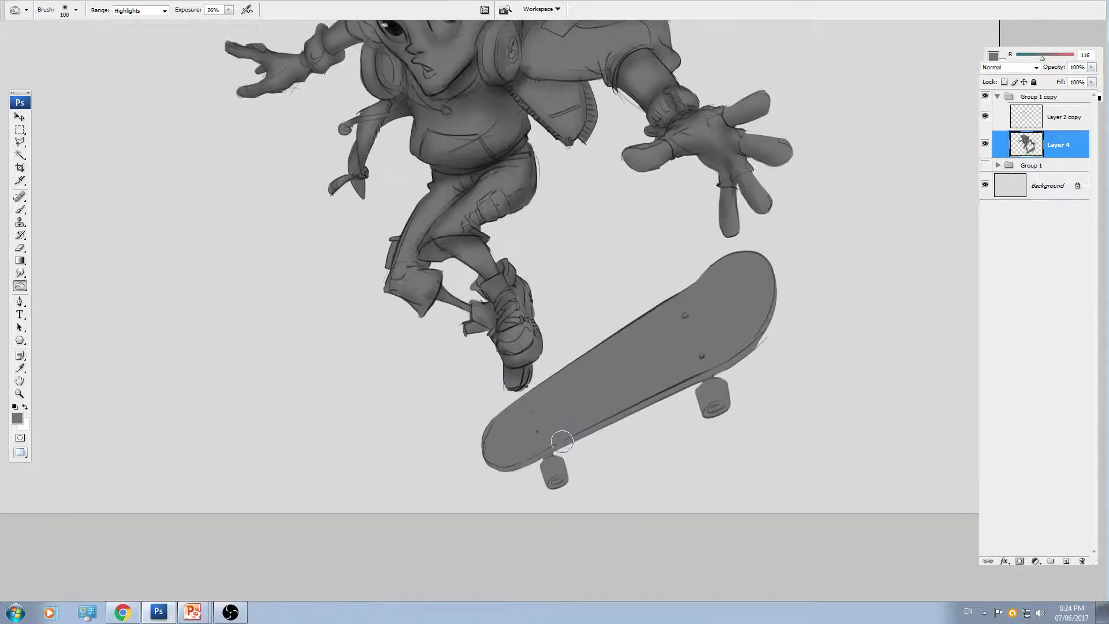
pyautogui.moveTo(532, 465)
pyautogui.mouseDown()
pyautogui.moveTo(528, 384)
pyautogui.moveTo(666, 401)
pyautogui.moveTo(789, 349)
pyautogui.moveTo(487, 473)
pyautogui.moveTo(795, 253)
pyautogui.mouseUp()
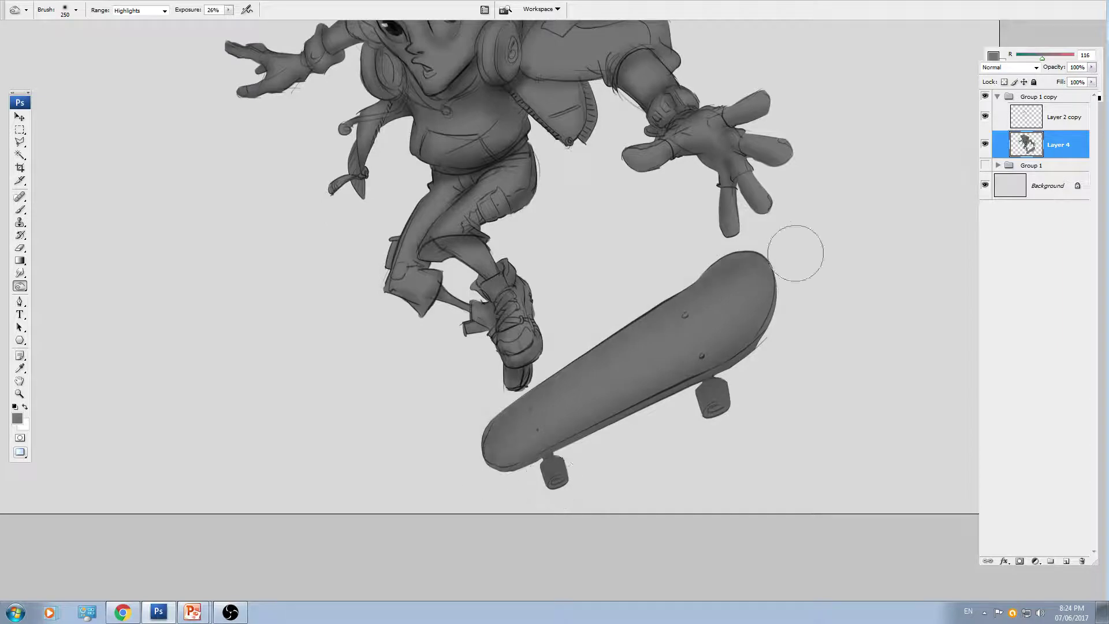
# - Save a JPEG copy of the artwork as 02 in the DEMO K1 folder
pyautogui.hotkey('ctrl', 'shift', 's')
pyautogui.click(508, 446)
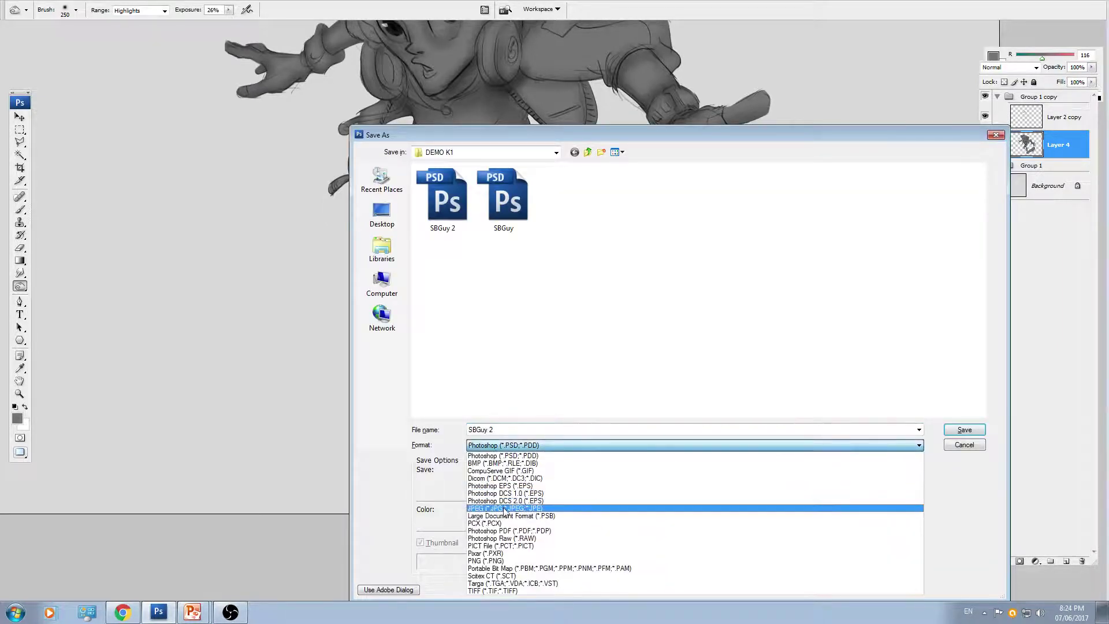
pyautogui.click(505, 509)
pyautogui.click(528, 429)
pyautogui.write('02')
pyautogui.press('Return')
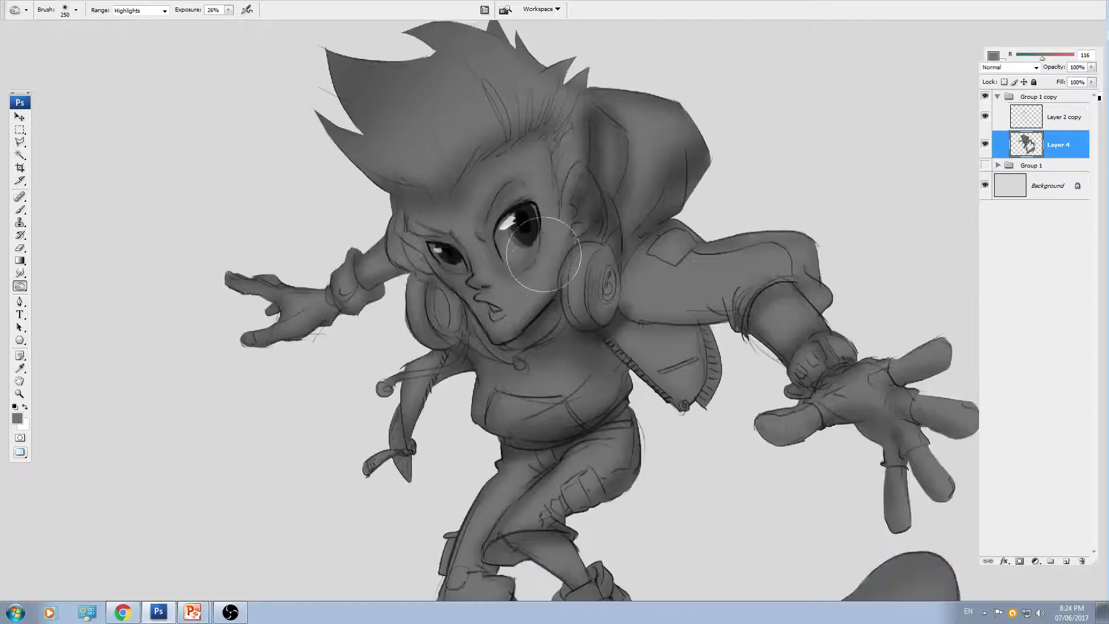
# - Choose the Soft Round 13 pixels brush and raise the Burn tool's exposure to 43%
pyautogui.rightClick(660, 304)
pyautogui.click(580, 139)
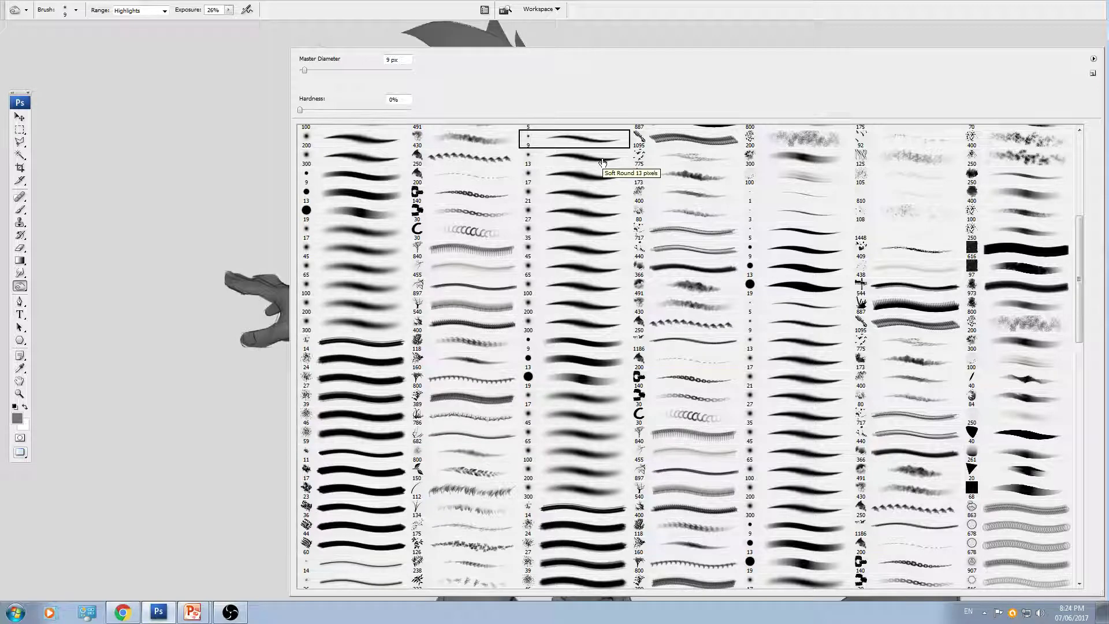
pyautogui.doubleClick(603, 157)
pyautogui.hotkey('ctrl', '+')
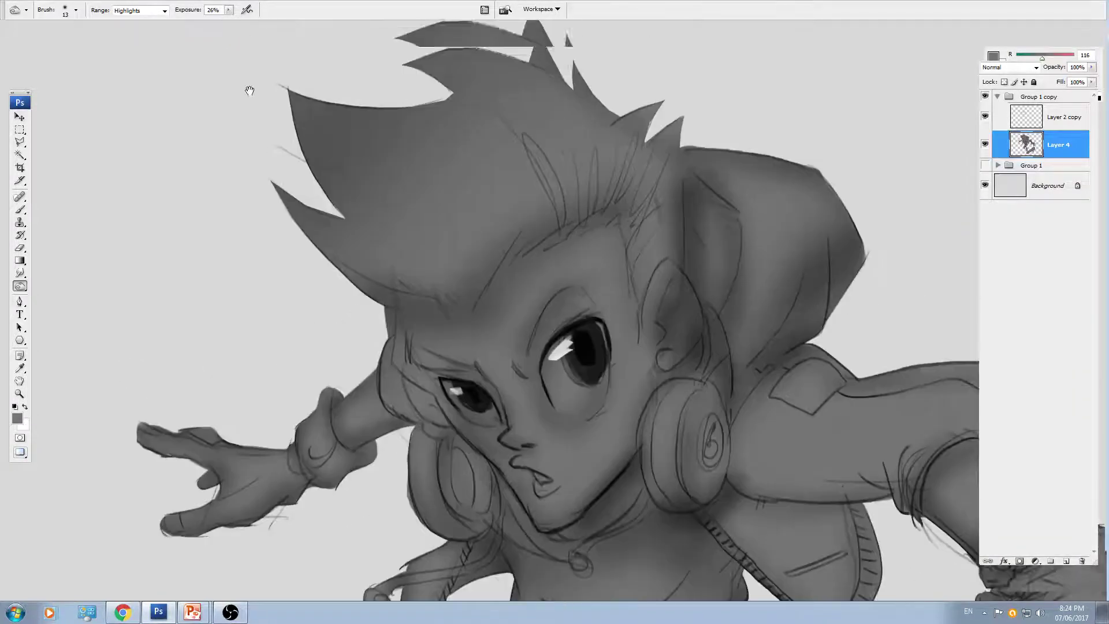
pyautogui.moveTo(250, 90); pyautogui.dragTo(255, 103)
pyautogui.click(229, 10)
pyautogui.moveTo(227, 21); pyautogui.dragTo(234, 20)
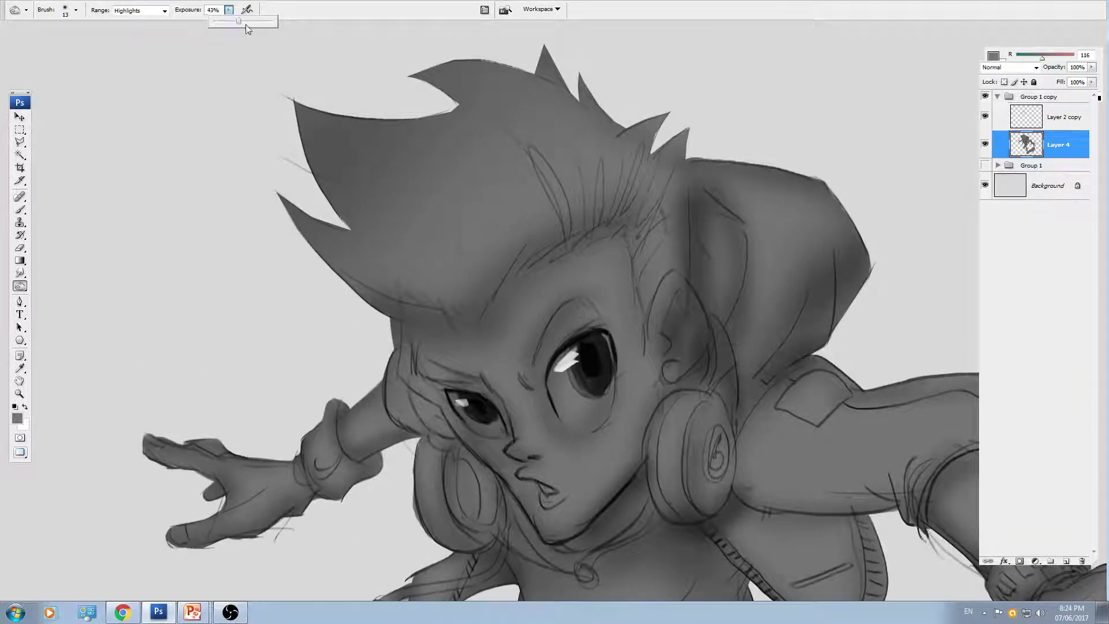
pyautogui.moveTo(504, 246); pyautogui.dragTo(520, 248)
# - Burn darker, tighter shadows into the inner ear and beneath the earlobe with a brush of about 20 to 25 px
pyautogui.hotkey('ctrl', '+')
pyautogui.press(']')
pyautogui.moveTo(745, 338); pyautogui.dragTo(565, 256)
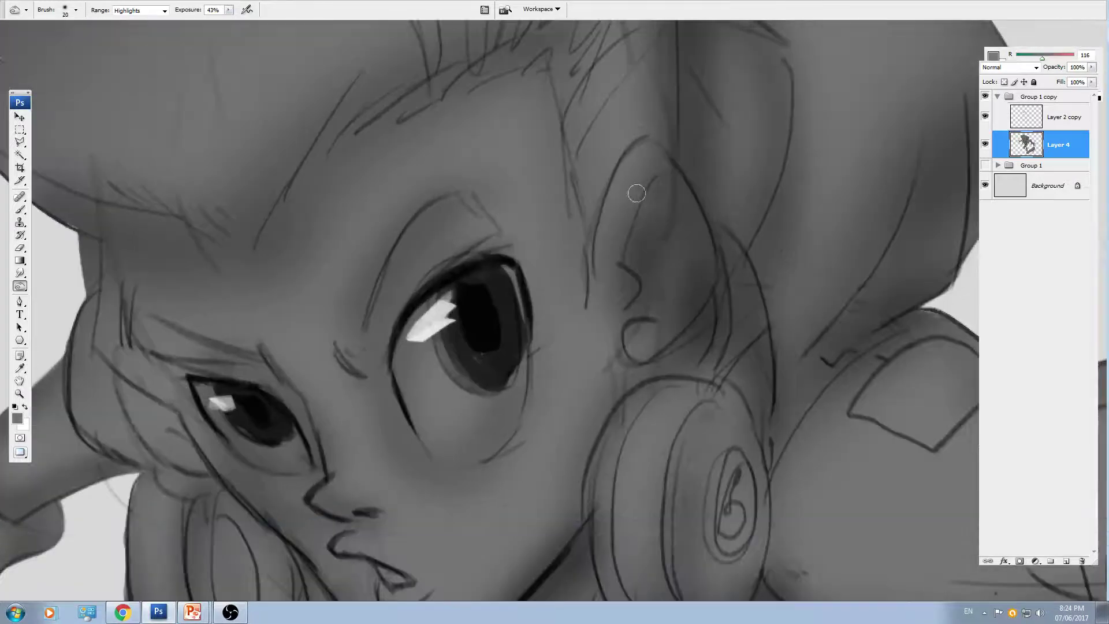
pyautogui.moveTo(658, 182)
pyautogui.mouseDown()
pyautogui.moveTo(628, 268)
pyautogui.moveTo(642, 365)
pyautogui.moveTo(676, 364)
pyautogui.mouseUp()
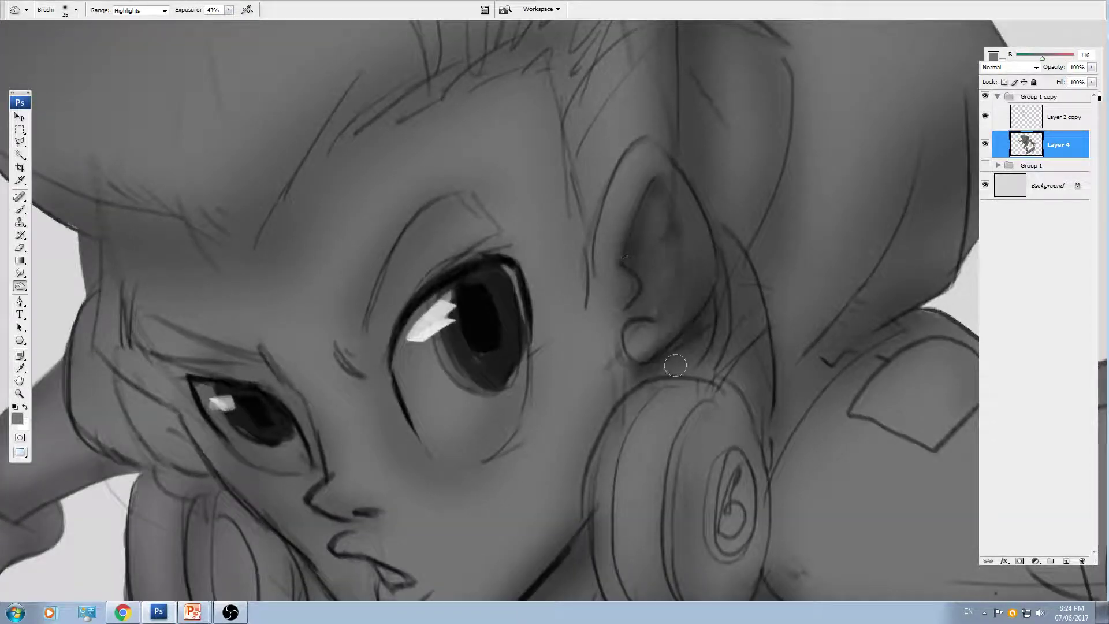
# - Burn a soft shadow along the cheek and jaw beside the near headphone cup, enlarging the brush to 60 px
pyautogui.moveTo(403, 366)
pyautogui.mouseDown()
pyautogui.moveTo(518, 250)
pyautogui.moveTo(543, 335)
pyautogui.mouseUp()
pyautogui.press(']')
pyautogui.press(']')
pyautogui.press(']')
pyautogui.moveTo(503, 278); pyautogui.dragTo(542, 338)
pyautogui.press(']')
pyautogui.press(']')
pyautogui.press(']')
pyautogui.press(']')
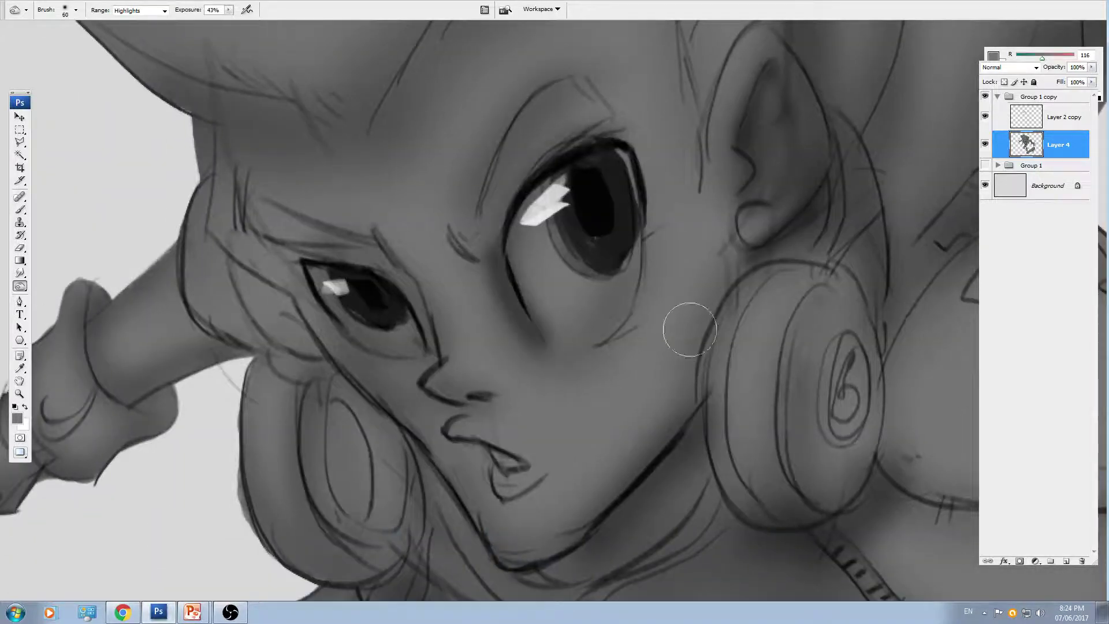
pyautogui.moveTo(710, 252)
pyautogui.mouseDown()
pyautogui.moveTo(721, 290)
pyautogui.moveTo(696, 425)
pyautogui.moveTo(664, 277)
pyautogui.moveTo(604, 364)
pyautogui.moveTo(518, 422)
pyautogui.mouseUp()
# - Burn shading around the large eye's socket, the side of the nose bridge and the temple below the hairline
pyautogui.press('[')
pyautogui.press('[')
pyautogui.moveTo(661, 279); pyautogui.dragTo(611, 353)
pyautogui.moveTo(694, 165)
pyautogui.mouseDown()
pyautogui.moveTo(695, 366)
pyautogui.moveTo(655, 221)
pyautogui.mouseUp()
pyautogui.moveTo(658, 269)
pyautogui.mouseDown()
pyautogui.moveTo(624, 297)
pyautogui.moveTo(658, 268)
pyautogui.mouseUp()
pyautogui.moveTo(523, 260); pyautogui.dragTo(625, 247)
pyautogui.press(']')
pyautogui.press(']')
pyautogui.moveTo(341, 121)
pyautogui.mouseDown()
pyautogui.moveTo(371, 206)
pyautogui.moveTo(378, 167)
pyautogui.mouseUp()
pyautogui.moveTo(358, 63); pyautogui.dragTo(505, 288)
# - Burn tighter shadows above the small eye, under the nose and around the lips with a brush of 25 to 30 px
pyautogui.press('[')
pyautogui.press('[')
pyautogui.press('[')
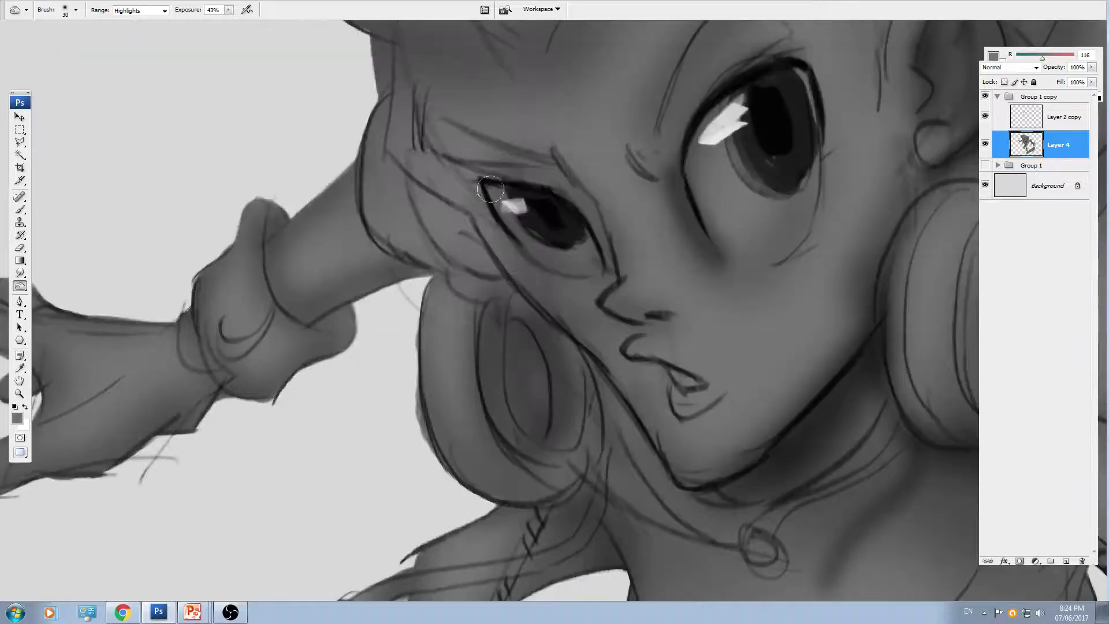
pyautogui.press('[')
pyautogui.moveTo(467, 175)
pyautogui.mouseDown()
pyautogui.moveTo(588, 200)
pyautogui.moveTo(603, 237)
pyautogui.mouseUp()
pyautogui.press('[')
pyautogui.moveTo(628, 312); pyautogui.dragTo(661, 316)
pyautogui.press('[')
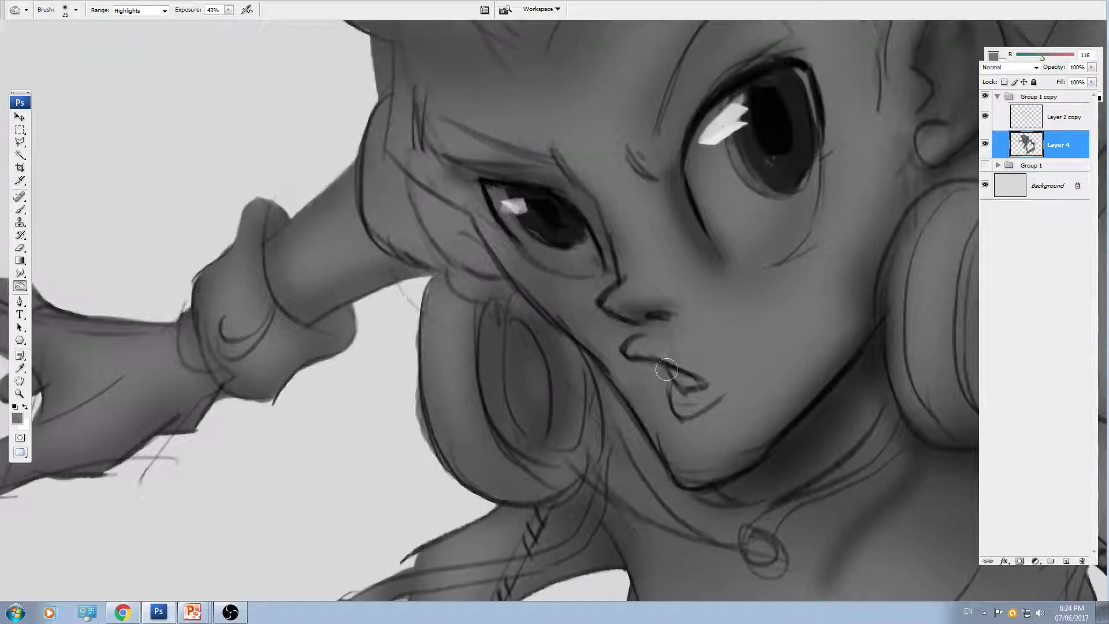
pyautogui.moveTo(667, 370); pyautogui.dragTo(717, 407)
# - Burn a shadow into the far forearm where it disappears behind the ear, using a 40 px brush
pyautogui.moveTo(491, 310); pyautogui.dragTo(606, 362)
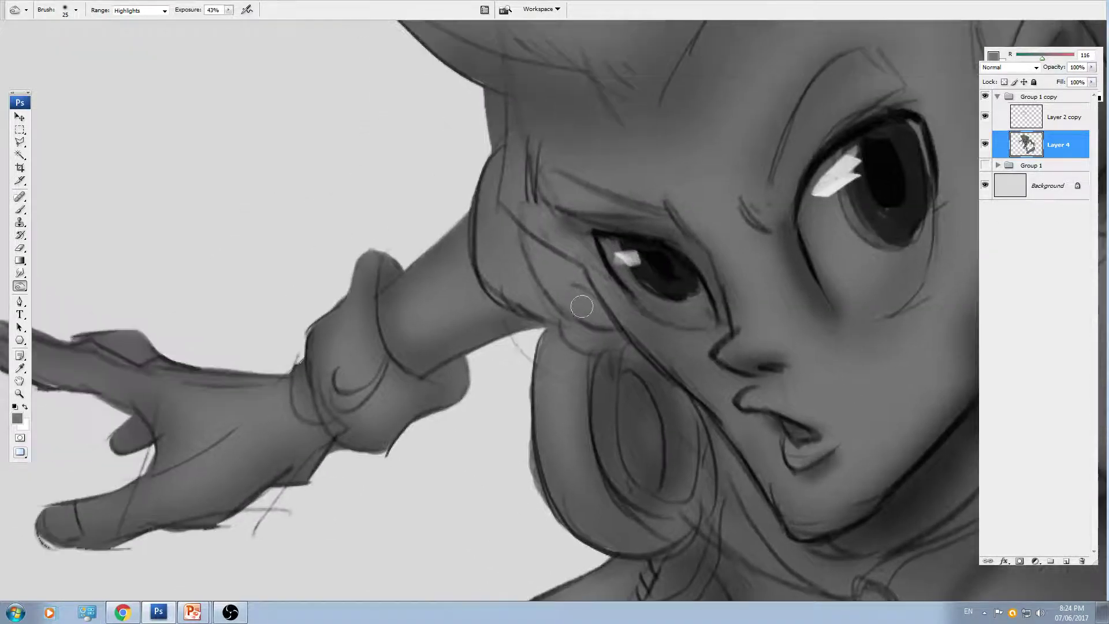
pyautogui.hotkey('ctrl', '-')
pyautogui.press(']')
pyautogui.moveTo(539, 198)
pyautogui.mouseDown()
pyautogui.moveTo(596, 208)
pyautogui.moveTo(735, 113)
pyautogui.moveTo(759, 163)
pyautogui.mouseUp()
pyautogui.moveTo(705, 237); pyautogui.dragTo(786, 190)
pyautogui.press(']')
pyautogui.hotkey('ctrl', '+')
pyautogui.hotkey('ctrl', '+')
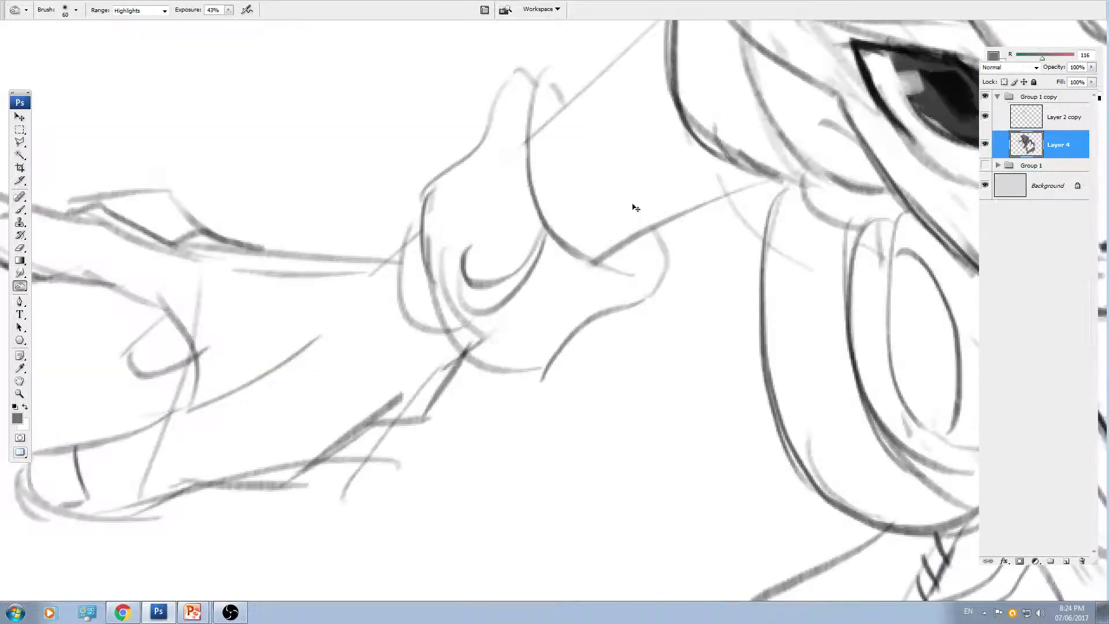
pyautogui.moveTo(664, 163); pyautogui.dragTo(627, 292)
pyautogui.press('[')
pyautogui.press('[')
pyautogui.press('[')
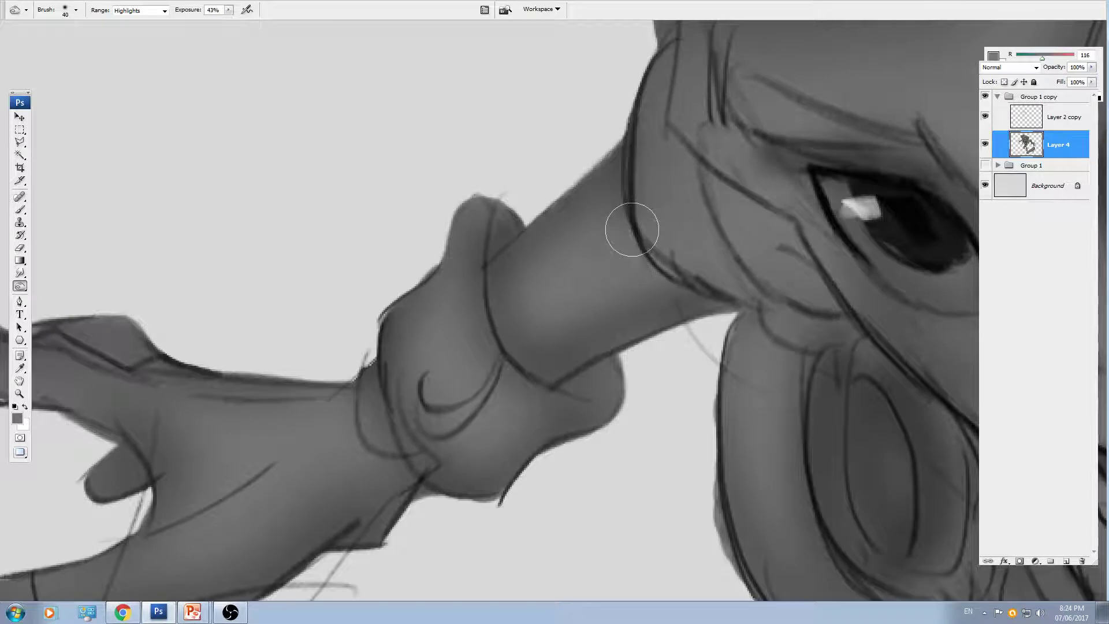
pyautogui.moveTo(632, 229); pyautogui.dragTo(696, 292)
# - Burn darker shading into the far forearm where it enters the rolled cuff, with a brush of about 50 px
pyautogui.moveTo(493, 249)
pyautogui.mouseDown()
pyautogui.moveTo(564, 381)
pyautogui.moveTo(581, 376)
pyautogui.moveTo(621, 256)
pyautogui.mouseUp()
pyautogui.press(']')
pyautogui.press(']')
pyautogui.moveTo(564, 335); pyautogui.dragTo(641, 286)
pyautogui.moveTo(493, 109); pyautogui.dragTo(454, 202)
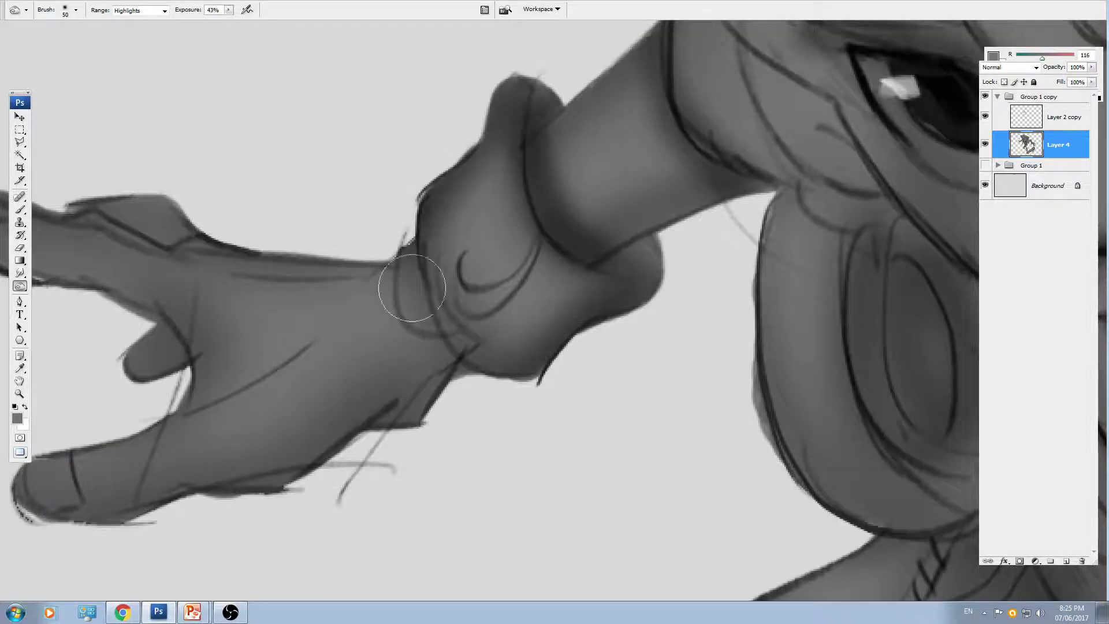
# - Burn shadows over the lower half of the far cuff and along the underside of the forearm
pyautogui.press(']')
pyautogui.press(']')
pyautogui.moveTo(510, 299); pyautogui.dragTo(539, 327)
pyautogui.press('[')
pyautogui.press('[')
pyautogui.moveTo(575, 243)
pyautogui.mouseDown()
pyautogui.moveTo(674, 174)
pyautogui.moveTo(707, 182)
pyautogui.mouseUp()
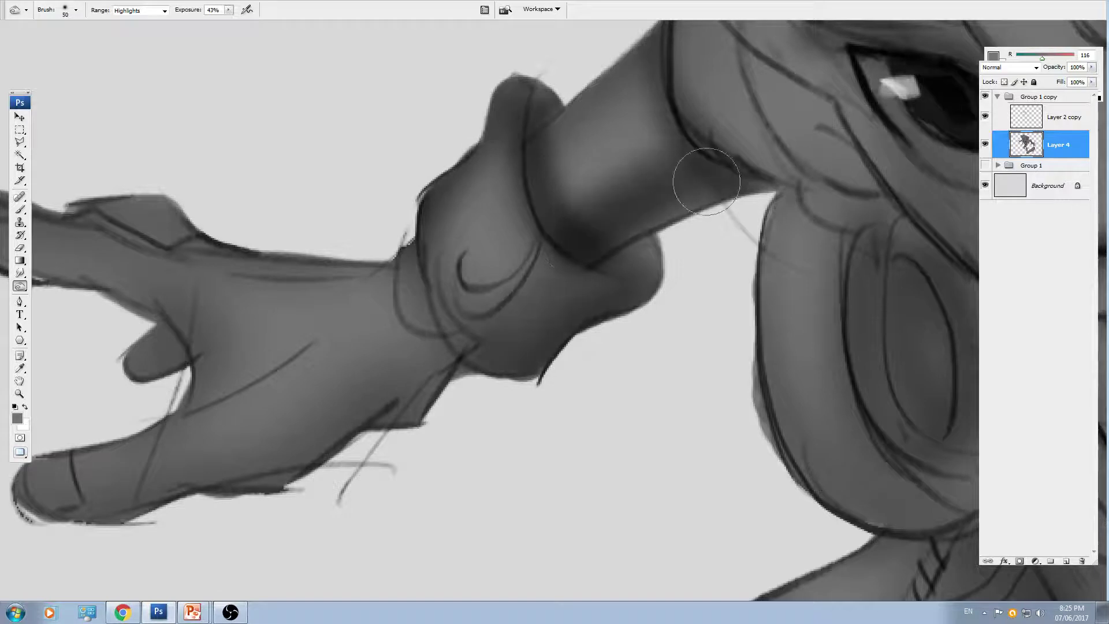
# - Burn shading into the far hand's thumb, fingers and wrist, shrinking the brush from about 35 to 25 px
pyautogui.moveTo(417, 327); pyautogui.dragTo(612, 258)
pyautogui.press('[')
pyautogui.press('[')
pyautogui.moveTo(624, 297)
pyautogui.mouseDown()
pyautogui.moveTo(456, 412)
pyautogui.moveTo(221, 444)
pyautogui.mouseUp()
pyautogui.press('[')
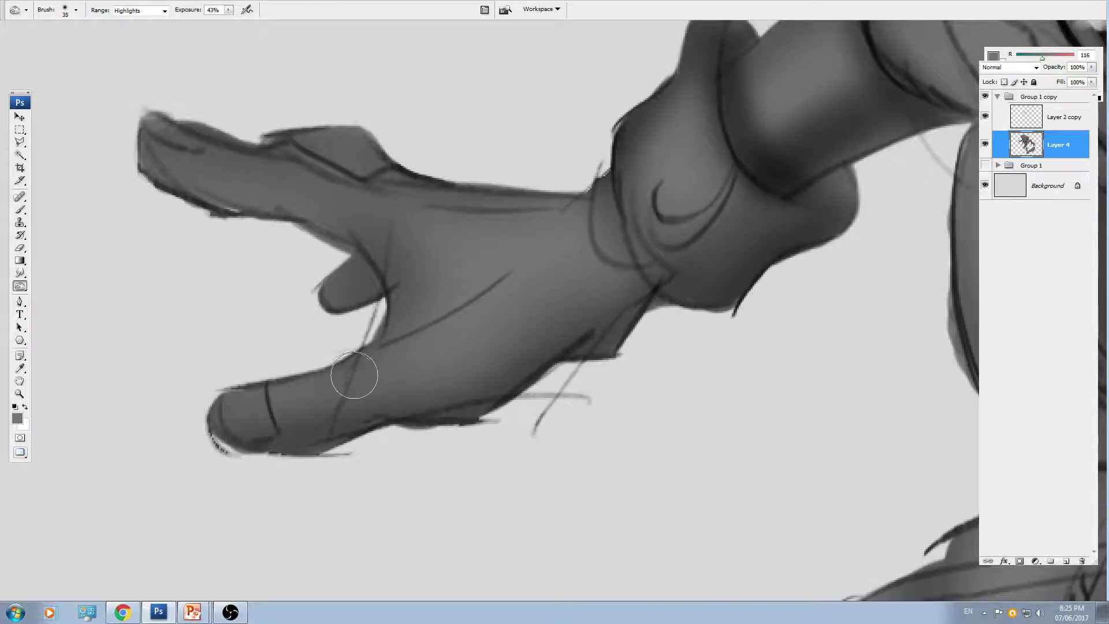
pyautogui.moveTo(354, 375); pyautogui.dragTo(241, 412)
pyautogui.moveTo(386, 300)
pyautogui.mouseDown()
pyautogui.moveTo(416, 343)
pyautogui.moveTo(366, 265)
pyautogui.moveTo(277, 179)
pyautogui.moveTo(254, 173)
pyautogui.mouseUp()
pyautogui.press('[')
pyautogui.moveTo(634, 236); pyautogui.dragTo(691, 332)
pyautogui.moveTo(635, 247); pyautogui.dragTo(629, 280)
# - Burn shadows inside the far headphone cup and along its edge against the face with a 35 px brush
pyautogui.hotkey('ctrl', '-')
pyautogui.moveTo(782, 349); pyautogui.dragTo(518, 383)
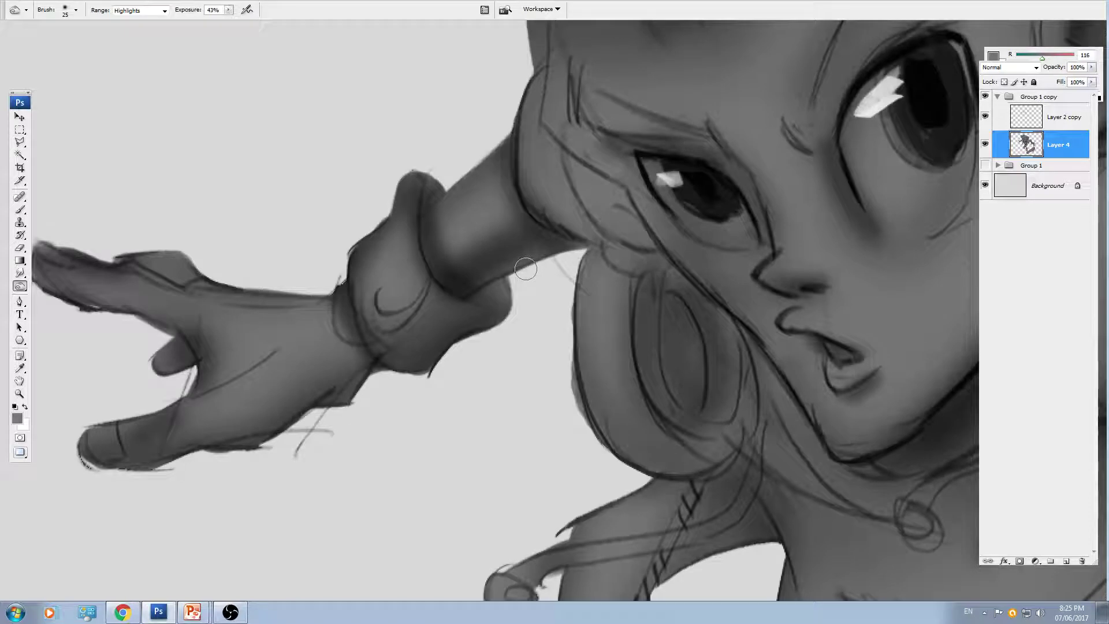
pyautogui.moveTo(509, 247); pyautogui.dragTo(344, 289)
pyautogui.moveTo(438, 318)
pyautogui.mouseDown()
pyautogui.moveTo(401, 180)
pyautogui.moveTo(519, 326)
pyautogui.moveTo(493, 211)
pyautogui.moveTo(503, 317)
pyautogui.mouseUp()
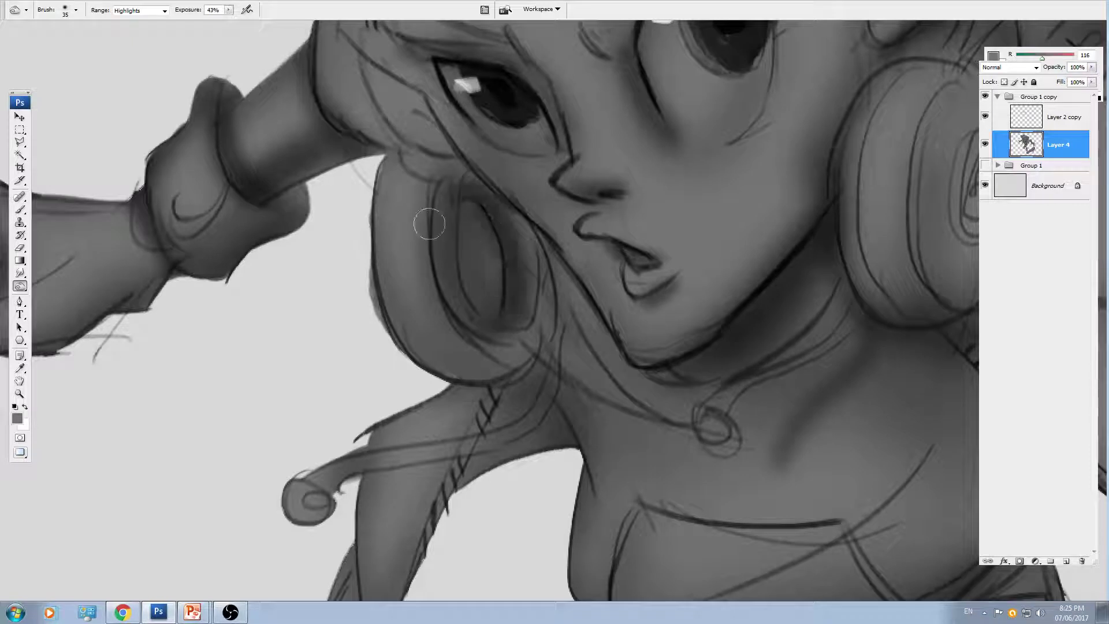
pyautogui.moveTo(469, 249); pyautogui.dragTo(461, 267)
pyautogui.moveTo(397, 171)
pyautogui.mouseDown()
pyautogui.moveTo(435, 175)
pyautogui.moveTo(546, 301)
pyautogui.mouseUp()
pyautogui.press(']')
pyautogui.moveTo(530, 258); pyautogui.dragTo(538, 364)
pyautogui.moveTo(532, 324)
pyautogui.mouseDown()
pyautogui.moveTo(508, 389)
pyautogui.moveTo(543, 315)
pyautogui.moveTo(534, 259)
pyautogui.moveTo(595, 347)
pyautogui.mouseUp()
# - Burn a cast shadow onto the open jacket panel beneath the near upper arm with a 50 px brush
pyautogui.hotkey('ctrl', '-')
pyautogui.moveTo(683, 401); pyautogui.dragTo(592, 346)
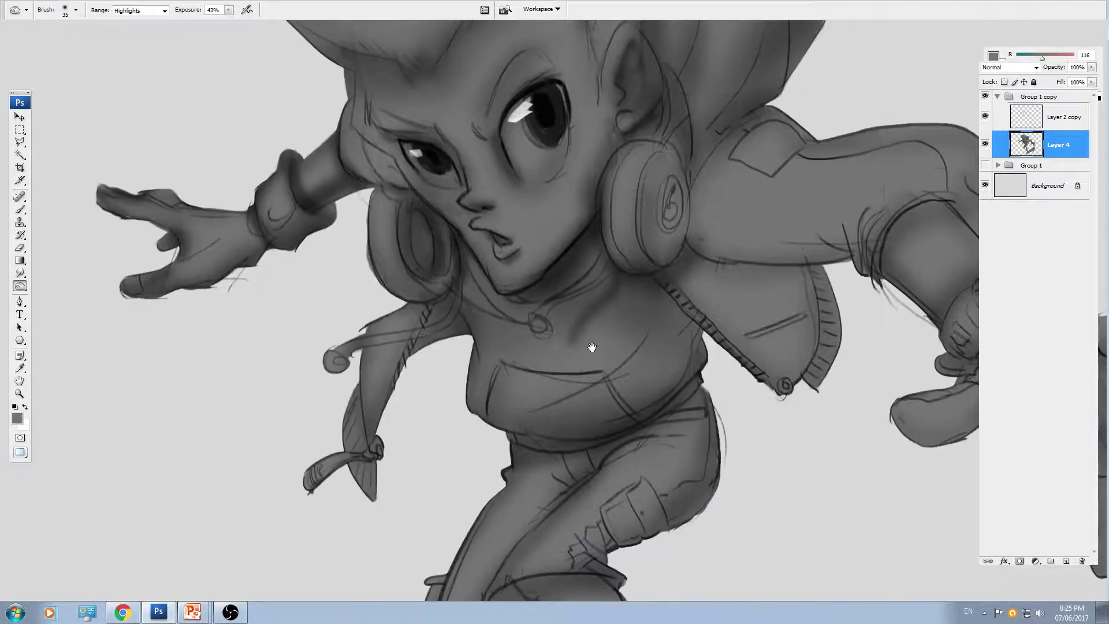
pyautogui.moveTo(817, 311); pyautogui.dragTo(701, 316)
pyautogui.press(']')
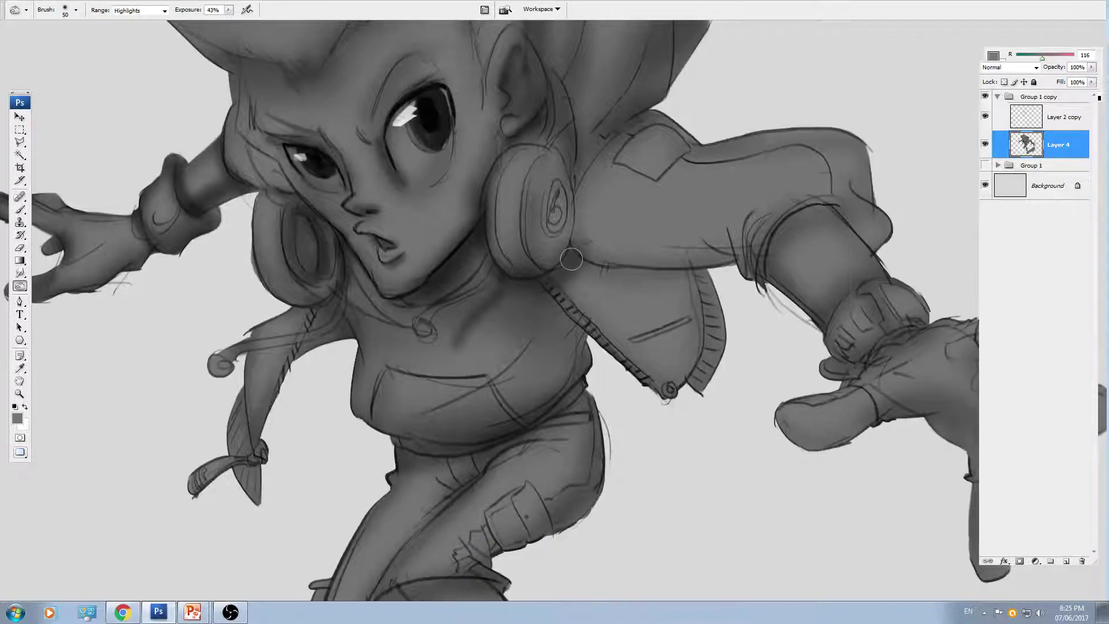
pyautogui.moveTo(571, 259)
pyautogui.mouseDown()
pyautogui.moveTo(712, 309)
pyautogui.moveTo(569, 323)
pyautogui.mouseUp()
pyautogui.hotkey('ctrl', '+')
# - Burn shading along both sides and both ends of the near forearm, enlarging the brush to 70 px and beyond
pyautogui.press('[')
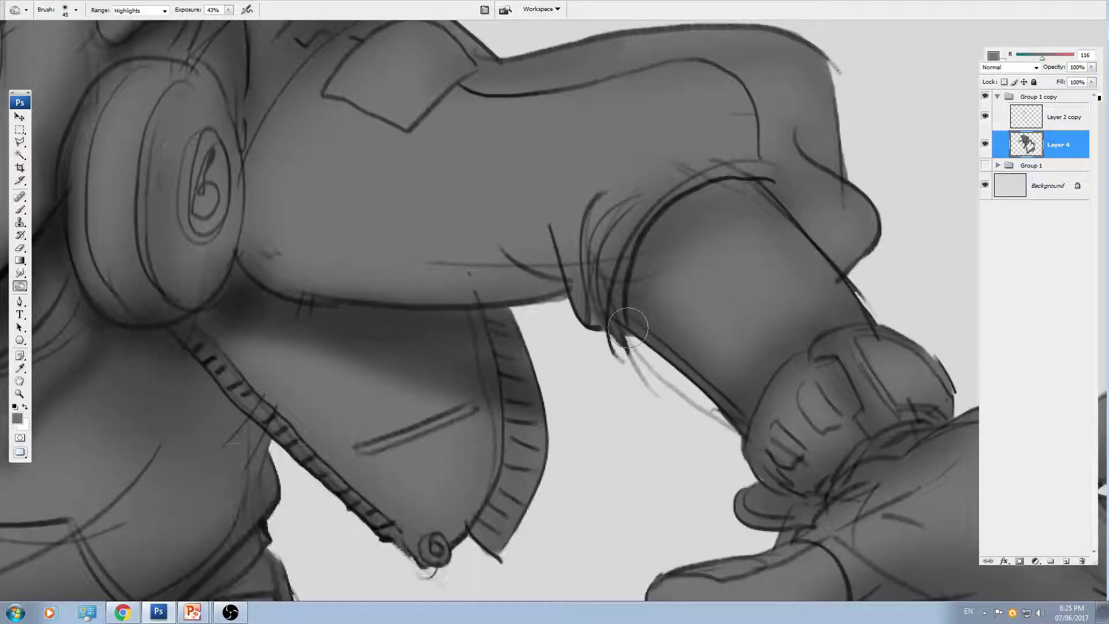
pyautogui.press(']')
pyautogui.press(']')
pyautogui.press(']')
pyautogui.moveTo(628, 327); pyautogui.dragTo(664, 272)
pyautogui.moveTo(753, 346); pyautogui.dragTo(750, 419)
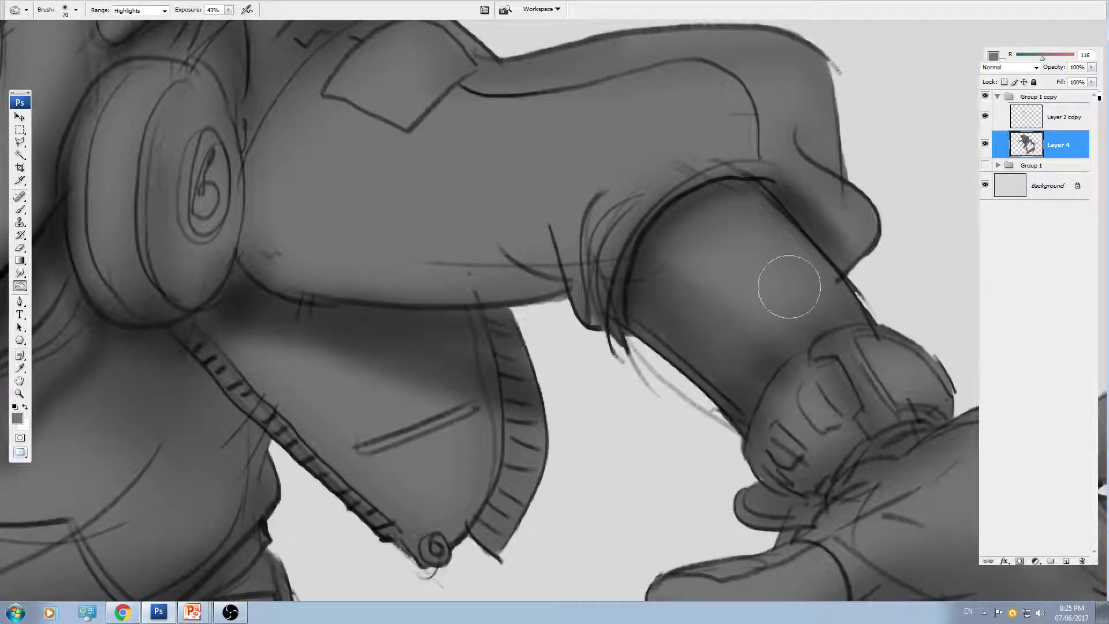
pyautogui.press(']')
pyautogui.moveTo(742, 215); pyautogui.dragTo(825, 326)
pyautogui.moveTo(858, 389); pyautogui.dragTo(708, 289)
# - Burn small shadows into the near glove's wrist strap and its raised details with a 20 to 25 px brush
pyautogui.press('[')
pyautogui.press('[')
pyautogui.press('[')
pyautogui.press('[')
pyautogui.press('[')
pyautogui.press('[')
pyautogui.press('[')
pyautogui.press('[')
pyautogui.hotkey('ctrl', '+')
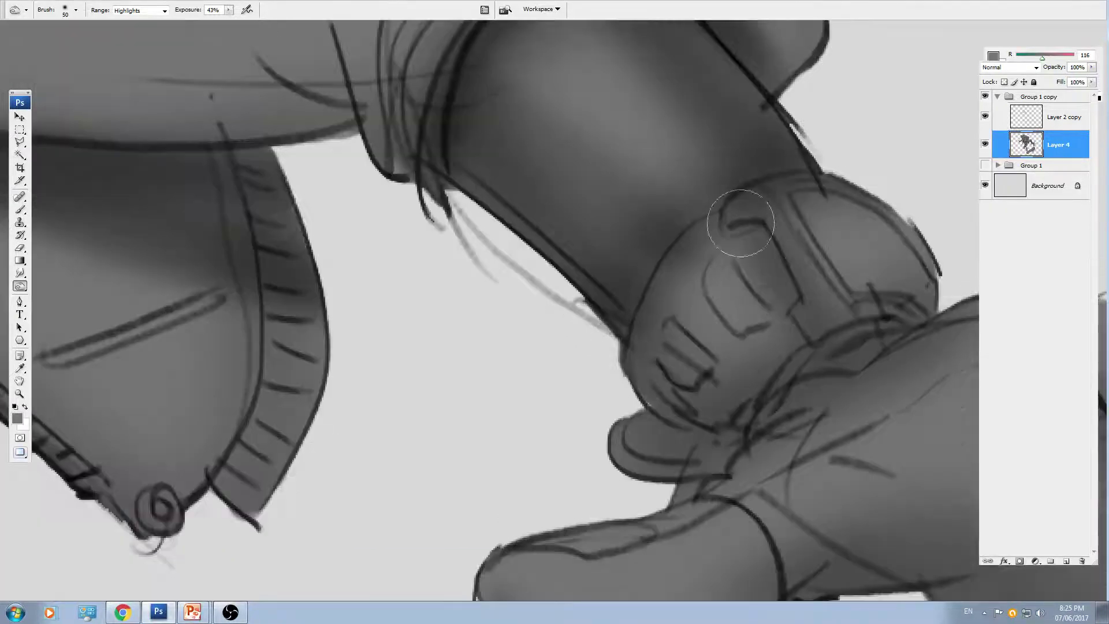
pyautogui.moveTo(768, 248); pyautogui.dragTo(790, 310)
pyautogui.press('[')
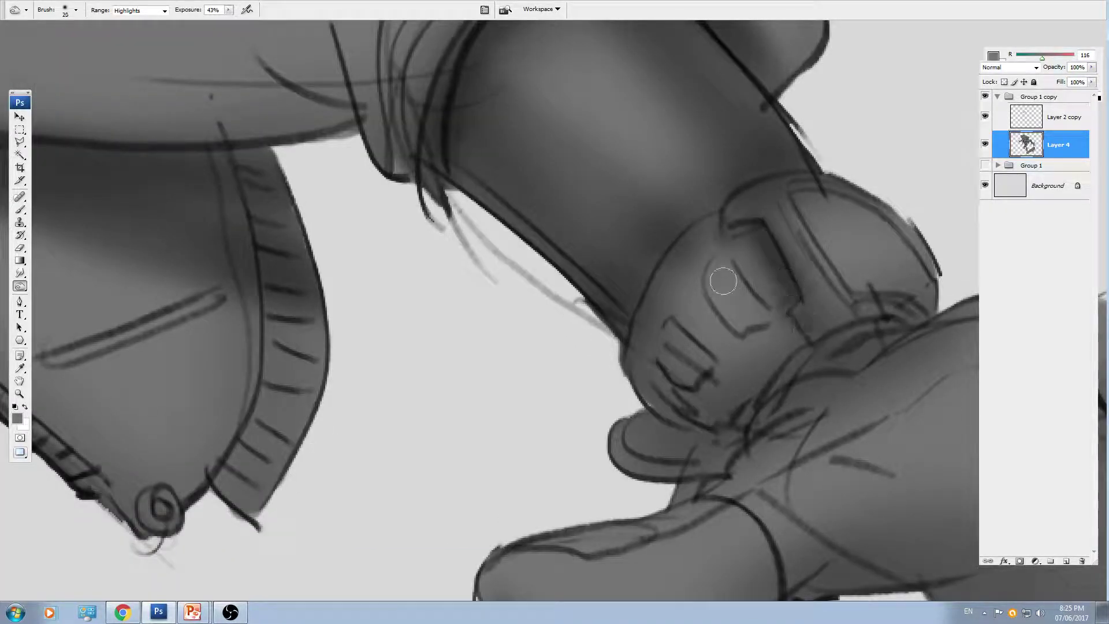
pyautogui.moveTo(718, 266)
pyautogui.mouseDown()
pyautogui.moveTo(738, 322)
pyautogui.moveTo(761, 304)
pyautogui.mouseUp()
pyautogui.moveTo(665, 347); pyautogui.dragTo(685, 370)
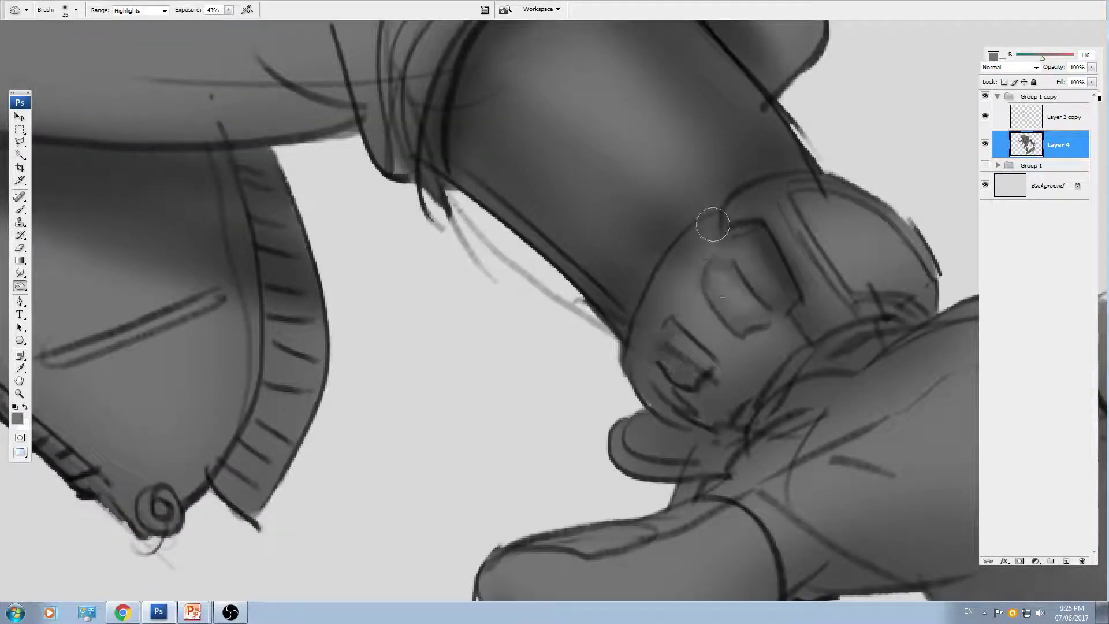
pyautogui.moveTo(713, 224); pyautogui.dragTo(646, 294)
pyautogui.press(']')
# - Burn shadows over the near hand's thumb tip and the lower part of its palm, using a larger brush
pyautogui.moveTo(667, 432)
pyautogui.mouseDown()
pyautogui.moveTo(617, 329)
pyautogui.moveTo(644, 337)
pyautogui.moveTo(594, 303)
pyautogui.moveTo(664, 347)
pyautogui.moveTo(603, 228)
pyautogui.mouseUp()
pyautogui.press(']')
pyautogui.press(']')
pyautogui.press(']')
pyautogui.press(']')
pyautogui.moveTo(439, 387)
pyautogui.mouseDown()
pyautogui.moveTo(464, 396)
pyautogui.moveTo(425, 403)
pyautogui.moveTo(506, 391)
pyautogui.moveTo(446, 423)
pyautogui.mouseUp()
pyautogui.hotkey('ctrl', '-')
pyautogui.press(']')
pyautogui.moveTo(661, 324)
pyautogui.mouseDown()
pyautogui.moveTo(619, 303)
pyautogui.moveTo(626, 267)
pyautogui.moveTo(656, 302)
pyautogui.mouseUp()
pyautogui.press('[')
pyautogui.press('[')
pyautogui.moveTo(609, 238)
pyautogui.mouseDown()
pyautogui.moveTo(560, 257)
pyautogui.moveTo(638, 271)
pyautogui.mouseUp()
# - Burn darker shading into the bases of the near hand's two lowest fingers with a 50 to 60 px brush
pyautogui.press(']')
pyautogui.press(']')
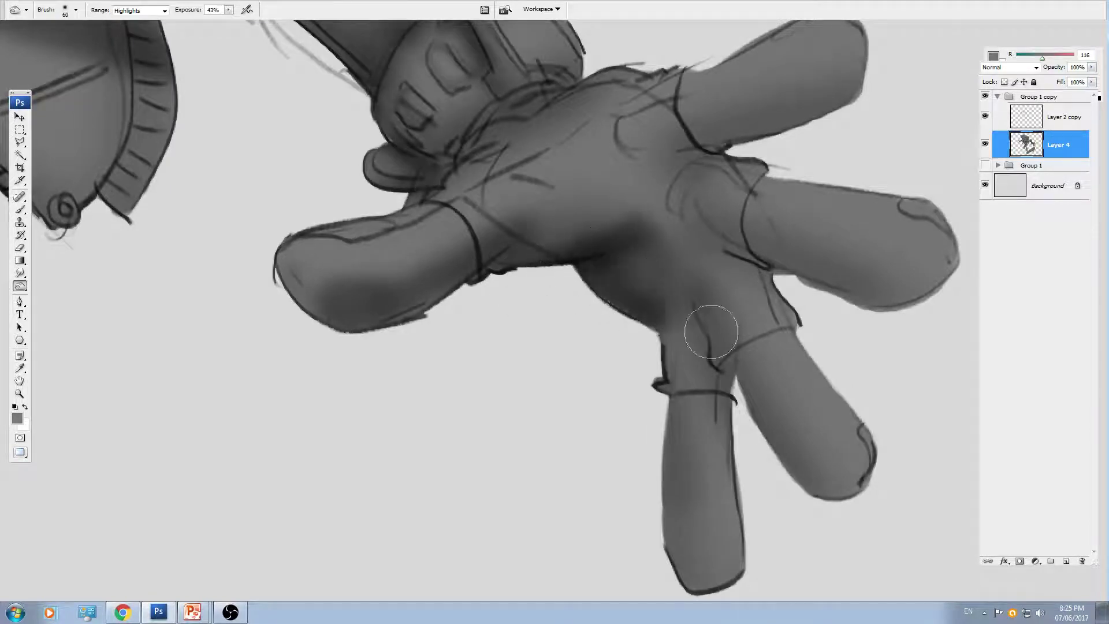
pyautogui.press('[')
pyautogui.moveTo(700, 318); pyautogui.dragTo(743, 399)
pyautogui.moveTo(672, 414)
pyautogui.mouseDown()
pyautogui.moveTo(750, 453)
pyautogui.moveTo(721, 416)
pyautogui.mouseUp()
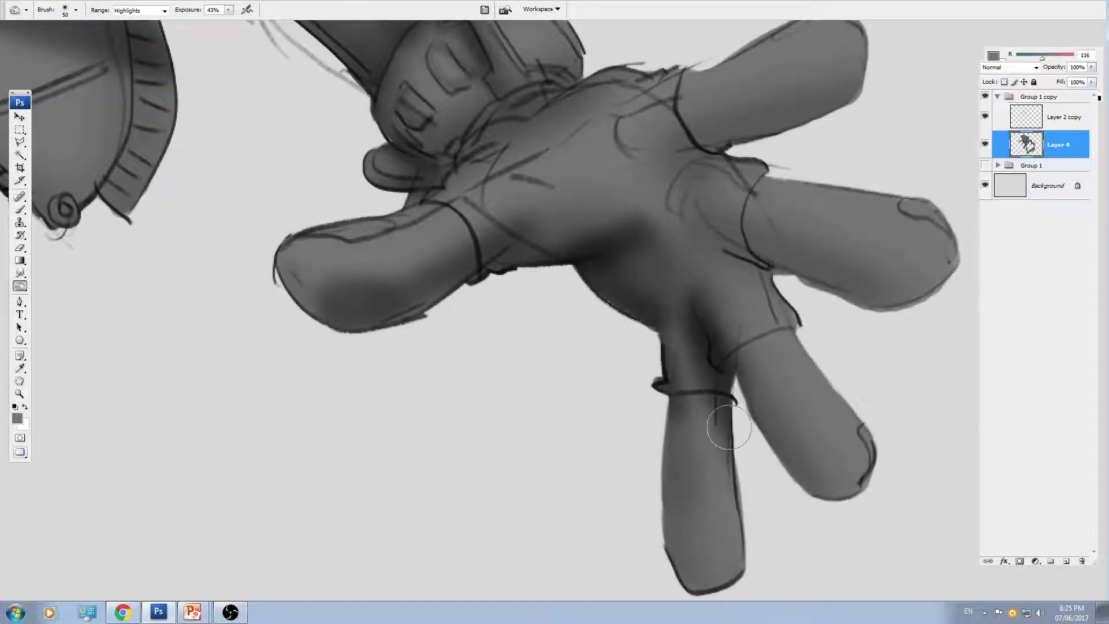
pyautogui.press(']')
pyautogui.moveTo(748, 262)
pyautogui.mouseDown()
pyautogui.moveTo(848, 357)
pyautogui.moveTo(825, 369)
pyautogui.moveTo(813, 339)
pyautogui.mouseUp()
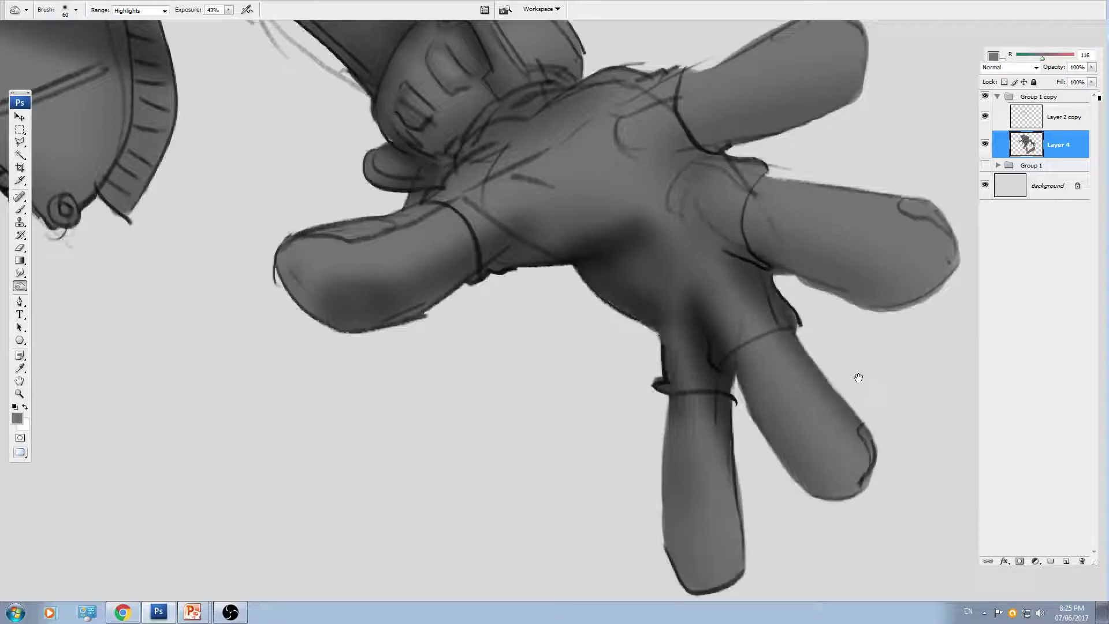
# - Burn shading along the near hand's lower three fingers and their tips, enlarging the brush to 70 px
pyautogui.moveTo(857, 376); pyautogui.dragTo(777, 341)
pyautogui.press('[')
pyautogui.press('[')
pyautogui.moveTo(660, 219); pyautogui.dragTo(627, 264)
pyautogui.moveTo(664, 321); pyautogui.dragTo(750, 494)
pyautogui.press(']')
pyautogui.press(']')
pyautogui.moveTo(664, 120)
pyautogui.mouseDown()
pyautogui.moveTo(630, 203)
pyautogui.moveTo(626, 265)
pyautogui.moveTo(738, 337)
pyautogui.moveTo(850, 331)
pyautogui.moveTo(805, 311)
pyautogui.mouseUp()
pyautogui.press(']')
pyautogui.moveTo(786, 461); pyautogui.dragTo(754, 317)
pyautogui.moveTo(713, 387)
pyautogui.mouseDown()
pyautogui.moveTo(674, 399)
pyautogui.moveTo(676, 378)
pyautogui.mouseUp()
pyautogui.moveTo(676, 378); pyautogui.dragTo(700, 276)
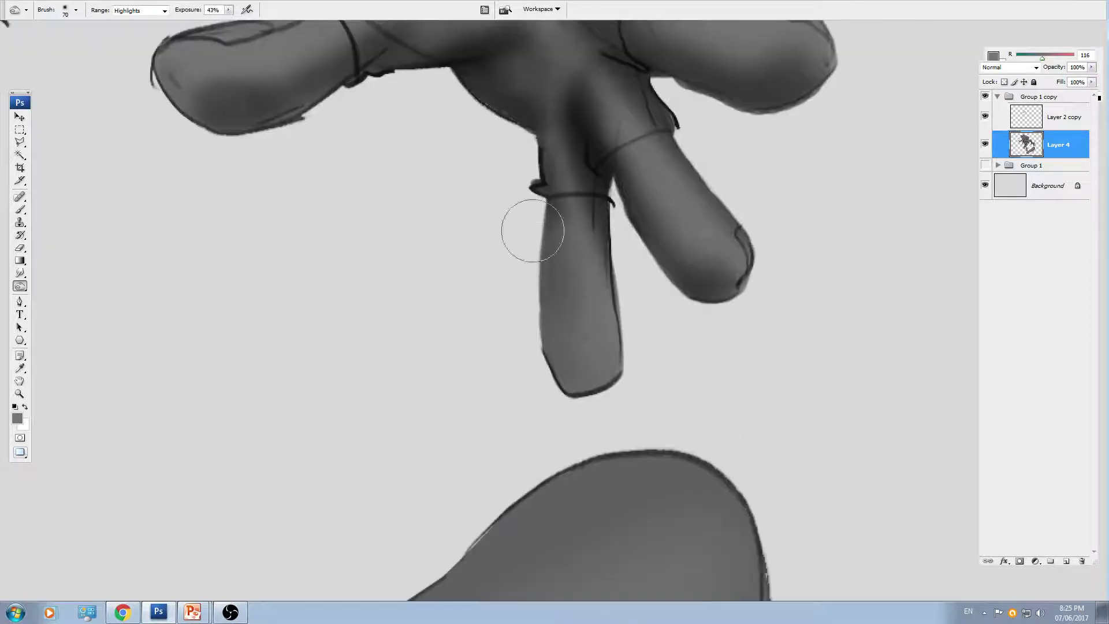
pyautogui.moveTo(535, 230); pyautogui.dragTo(577, 376)
# - Burn shading into the near hand's uppermost finger and the adjoining knuckle area with a smaller brush
pyautogui.scroll(3, 677, 244)
pyautogui.scroll(2, 712, 191)
pyautogui.moveTo(763, 270)
pyautogui.mouseDown()
pyautogui.moveTo(780, 246)
pyautogui.moveTo(768, 279)
pyautogui.moveTo(785, 260)
pyautogui.moveTo(743, 262)
pyautogui.mouseUp()
pyautogui.press('[')
pyautogui.press('[')
pyautogui.moveTo(742, 220); pyautogui.dragTo(614, 266)
pyautogui.press(']')
pyautogui.moveTo(552, 277)
pyautogui.mouseDown()
pyautogui.moveTo(522, 283)
pyautogui.moveTo(512, 305)
pyautogui.mouseUp()
# - Burn a shadow into the sleeve's elbow fold beside the near forearm with a 35 px brush
pyautogui.moveTo(430, 156); pyautogui.dragTo(681, 354)
pyautogui.press('[')
pyautogui.press('[')
pyautogui.press('[')
pyautogui.press('[')
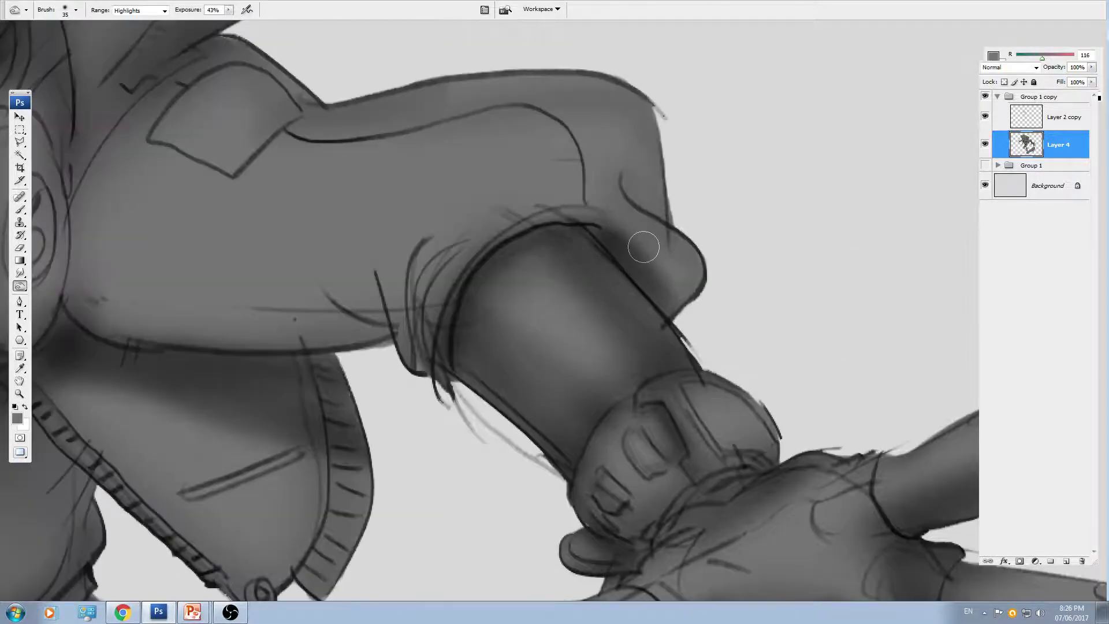
pyautogui.moveTo(644, 247)
pyautogui.mouseDown()
pyautogui.moveTo(667, 289)
pyautogui.moveTo(650, 253)
pyautogui.mouseUp()
pyautogui.hotkey('ctrl', '+')
pyautogui.hotkey('ctrl', '+')
pyautogui.moveTo(534, 197); pyautogui.dragTo(607, 296)
# - Burn a contact shadow along the near forearm and sleeve cuff edge, using small brushes up to 25 px
pyautogui.hotkey('ctrl', '+')
pyautogui.press('[')
pyautogui.press('[')
pyautogui.press('[')
pyautogui.press('[')
pyautogui.press('[')
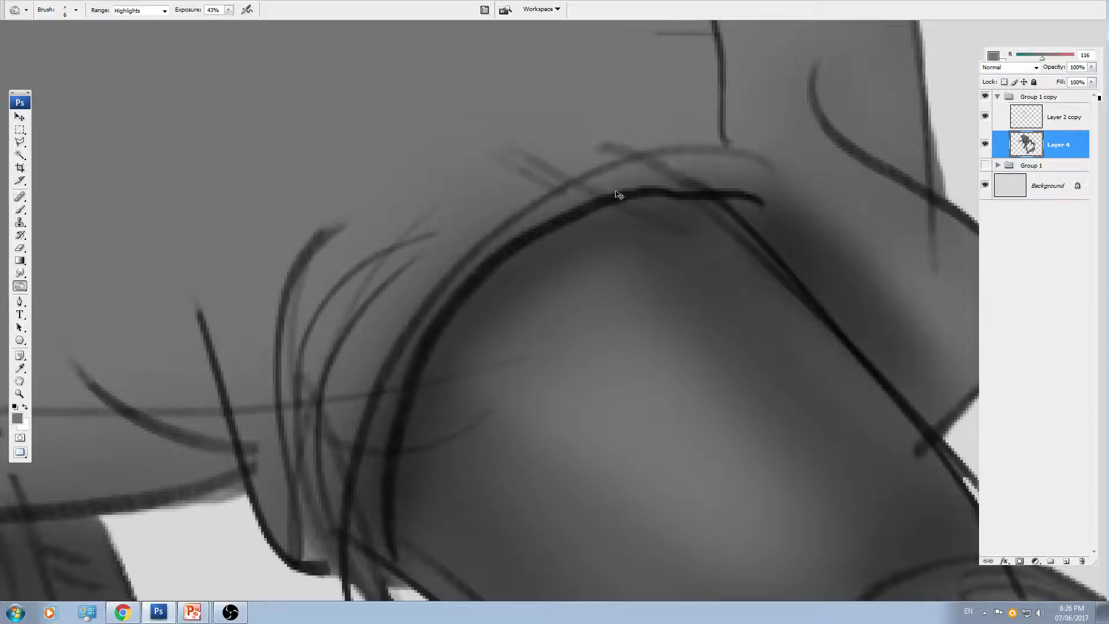
pyautogui.scroll(-1, 537, 288)
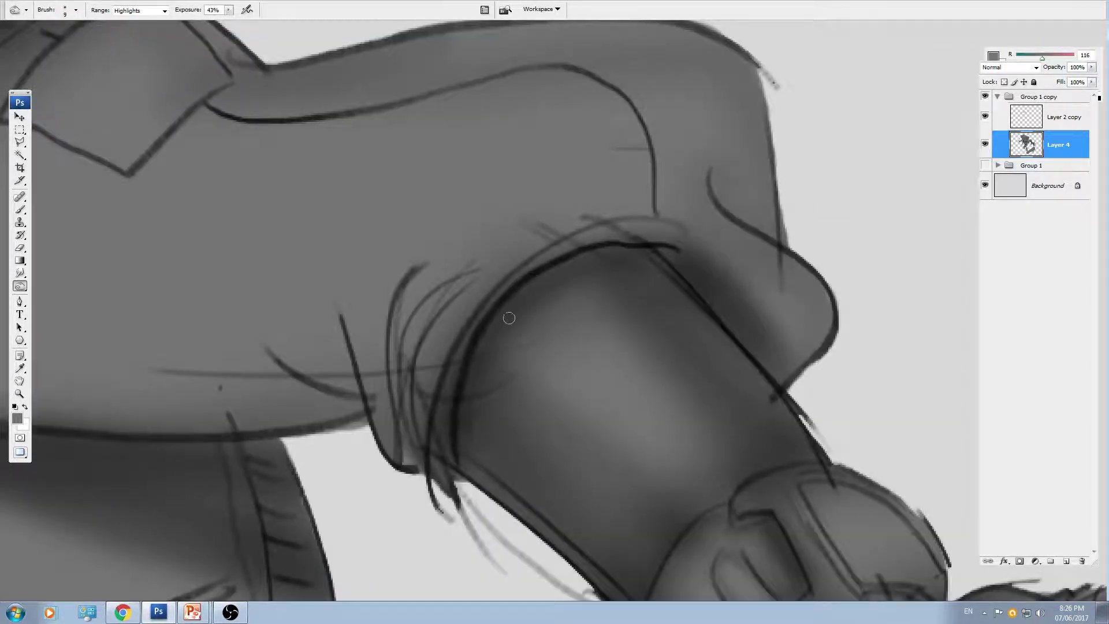
pyautogui.press(']')
pyautogui.press(']')
pyautogui.press(']')
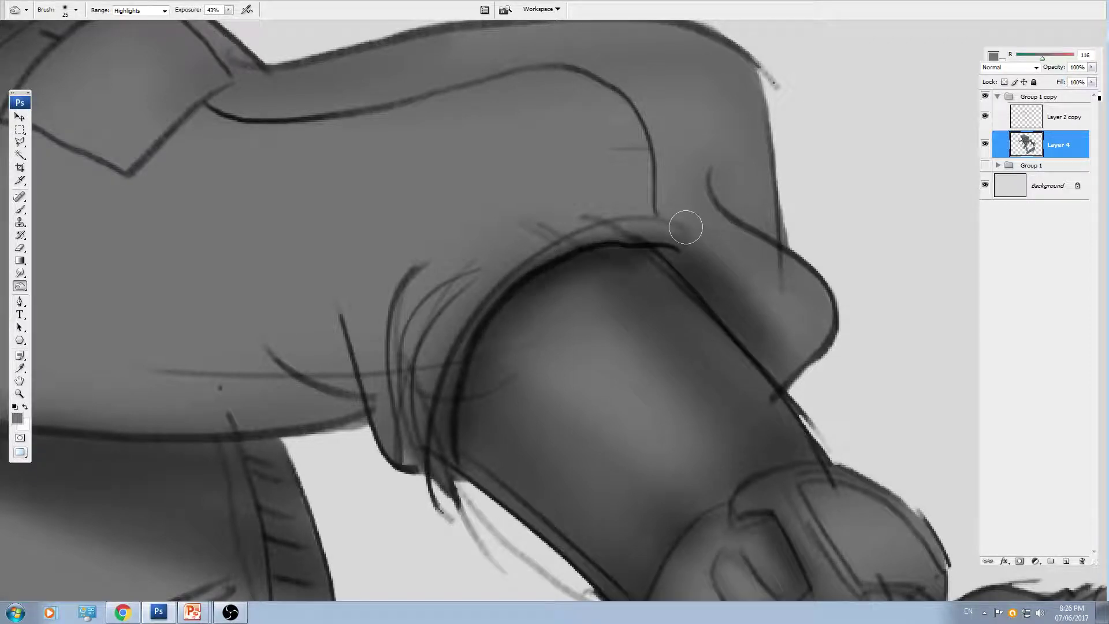
pyautogui.moveTo(686, 273); pyautogui.dragTo(666, 253)
pyautogui.moveTo(628, 313); pyautogui.dragTo(767, 346)
# - Burn a fold beside the cuff and a shadow along the near sleeve's underside with a 40 px brush
pyautogui.hotkey('ctrl', '-')
pyautogui.moveTo(470, 278); pyautogui.dragTo(698, 312)
pyautogui.scroll(-2, 652, 264)
pyautogui.press(']')
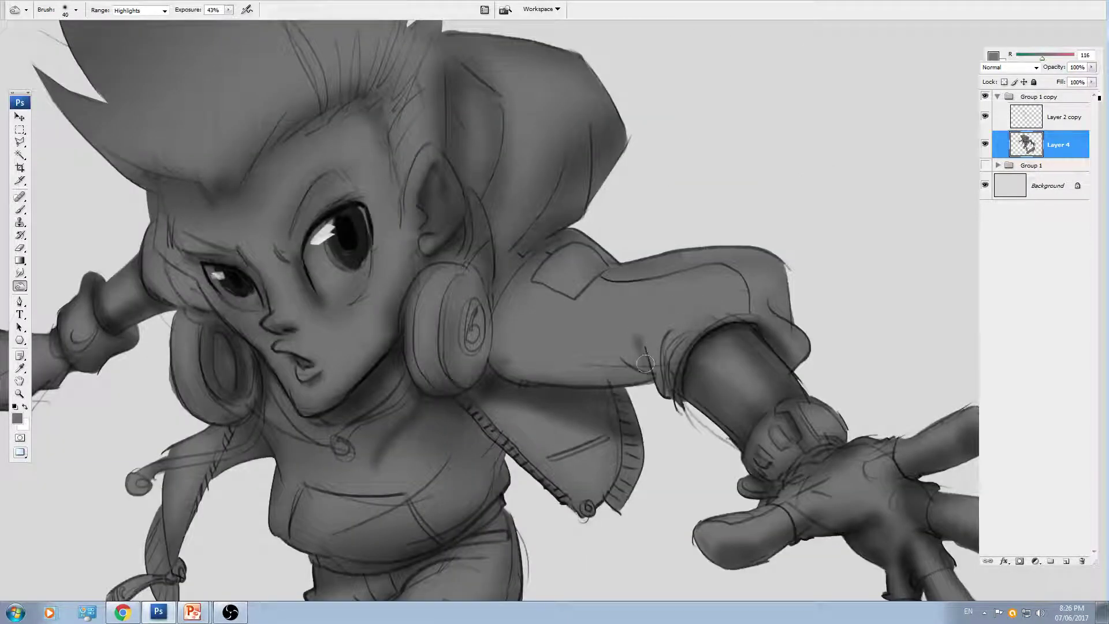
pyautogui.moveTo(646, 362)
pyautogui.mouseDown()
pyautogui.moveTo(621, 370)
pyautogui.moveTo(659, 358)
pyautogui.moveTo(528, 339)
pyautogui.moveTo(587, 355)
pyautogui.moveTo(520, 364)
pyautogui.mouseUp()
# - Burn soft shading over the near shoulder and the hood's outer side and base, reducing the large brush to 70 px
pyautogui.press(']')
pyautogui.press(']')
pyautogui.press(']')
pyautogui.press(']')
pyautogui.press(']')
pyautogui.press(']')
pyautogui.press(']')
pyautogui.moveTo(719, 290); pyautogui.dragTo(572, 256)
pyautogui.press('[')
pyautogui.moveTo(498, 270); pyautogui.dragTo(523, 257)
pyautogui.press('[')
pyautogui.press('[')
pyautogui.press('[')
pyautogui.moveTo(575, 225); pyautogui.dragTo(535, 247)
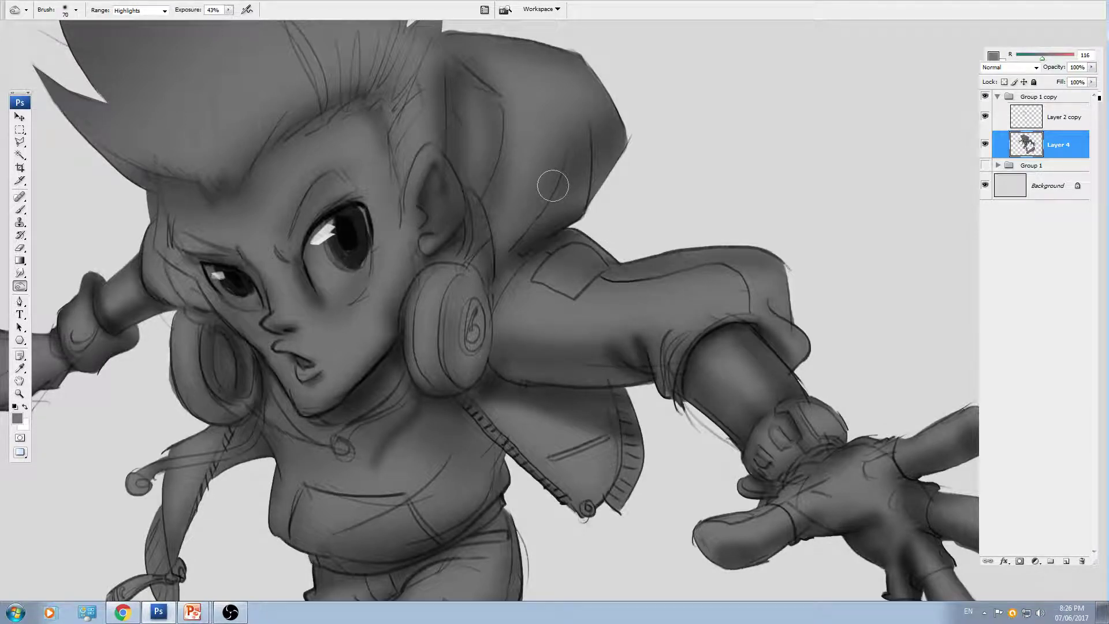
pyautogui.moveTo(463, 65)
pyautogui.mouseDown()
pyautogui.moveTo(483, 176)
pyautogui.moveTo(479, 136)
pyautogui.mouseUp()
pyautogui.moveTo(474, 52); pyautogui.dragTo(525, 174)
pyautogui.hotkey('ctrl', 'z')
# - Select the hood's inner opening with the freehand Lasso and darken it by lowering the Hue/Saturation lightness
pyautogui.press('l')
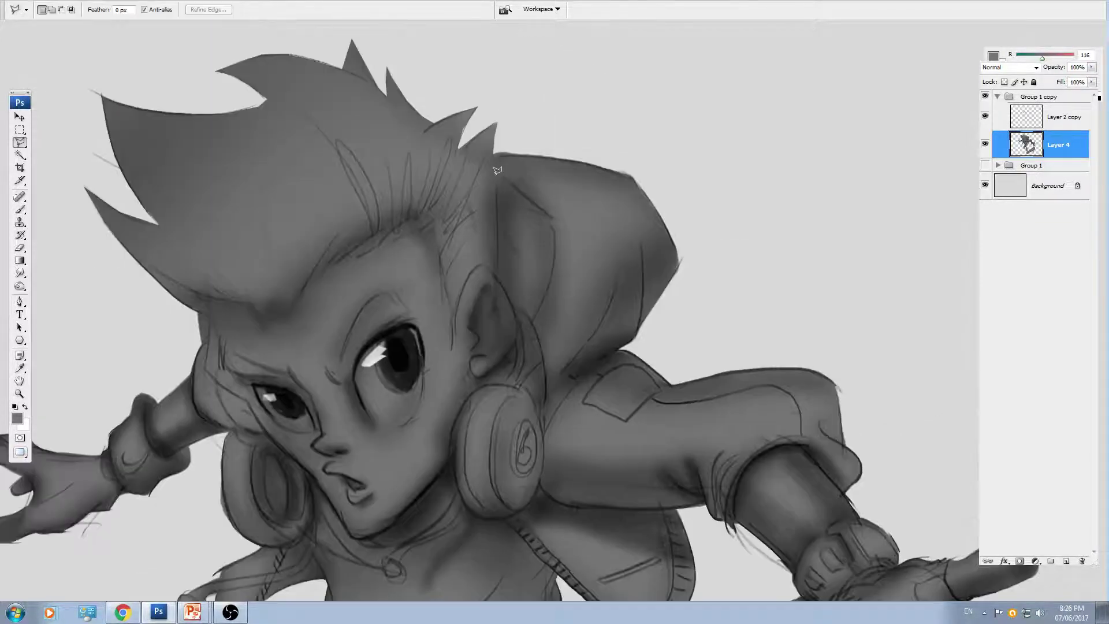
pyautogui.rightClick(6, 123)
pyautogui.click(88, 68)
pyautogui.rightClick(24, 145)
pyautogui.click(49, 142)
pyautogui.moveTo(529, 189); pyautogui.dragTo(518, 176)
pyautogui.hotkey('ctrl', 'u')
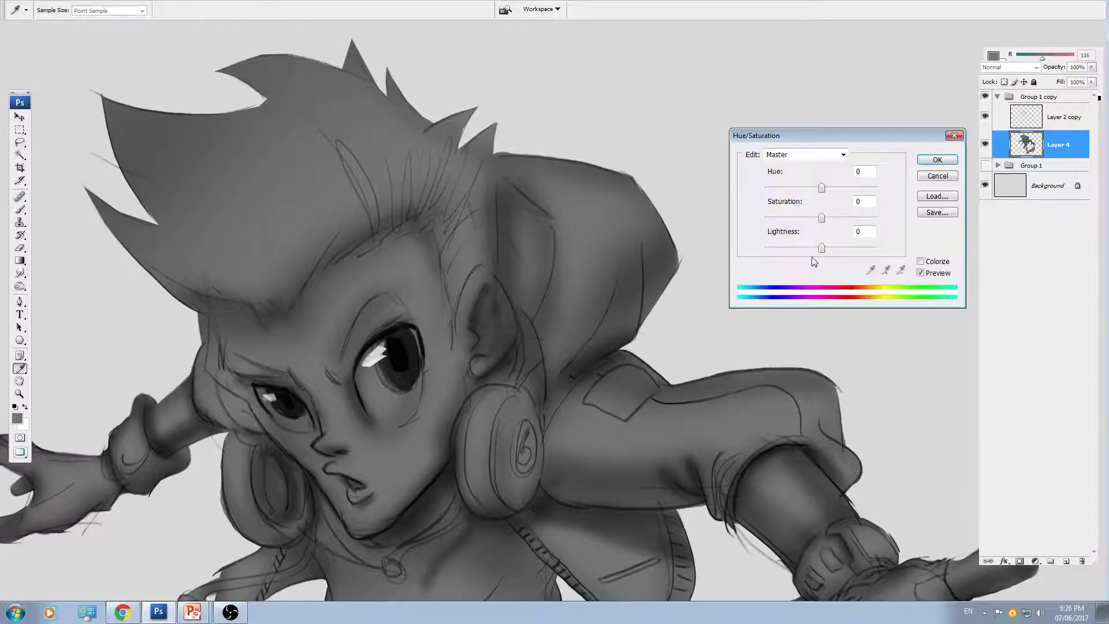
pyautogui.moveTo(822, 248); pyautogui.dragTo(802, 248)
pyautogui.press('Return')
# - Burn deeper shading into the hood's outer folds and its base above the shoulder, enlarging the brush to 100 px
pyautogui.press('o')
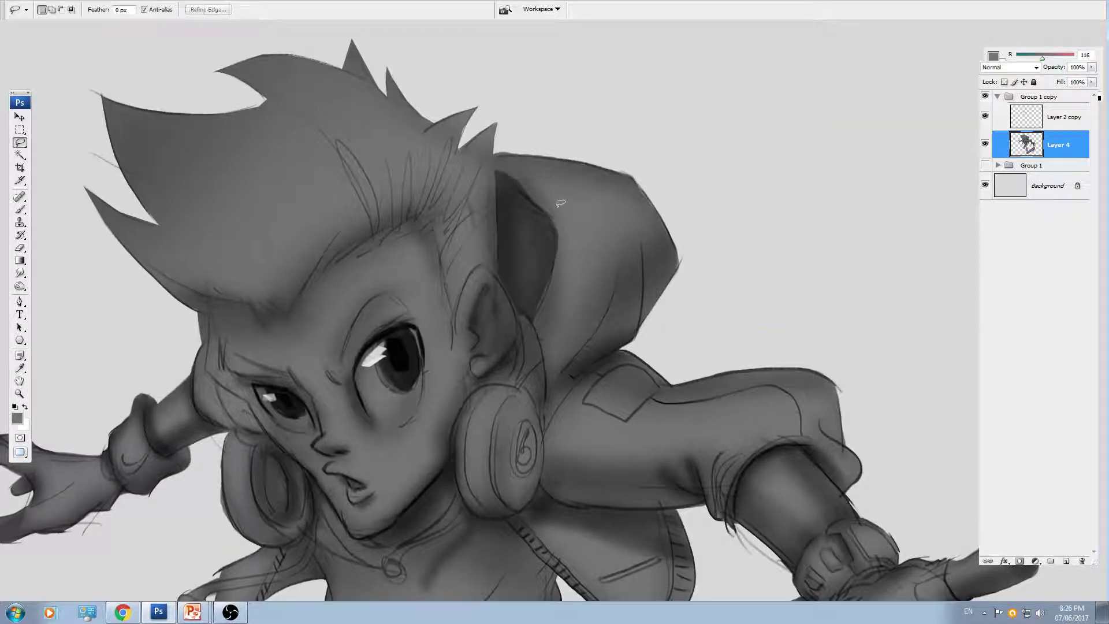
pyautogui.press('[')
pyautogui.press('[')
pyautogui.moveTo(511, 166)
pyautogui.mouseDown()
pyautogui.moveTo(645, 196)
pyautogui.moveTo(657, 232)
pyautogui.moveTo(663, 336)
pyautogui.moveTo(637, 221)
pyautogui.moveTo(639, 336)
pyautogui.moveTo(616, 248)
pyautogui.moveTo(623, 228)
pyautogui.moveTo(591, 329)
pyautogui.moveTo(545, 406)
pyautogui.moveTo(562, 378)
pyautogui.mouseUp()
pyautogui.press(']')
pyautogui.press(']')
pyautogui.moveTo(642, 383)
pyautogui.mouseDown()
pyautogui.moveTo(560, 466)
pyautogui.moveTo(627, 412)
pyautogui.mouseUp()
pyautogui.moveTo(616, 453); pyautogui.dragTo(619, 338)
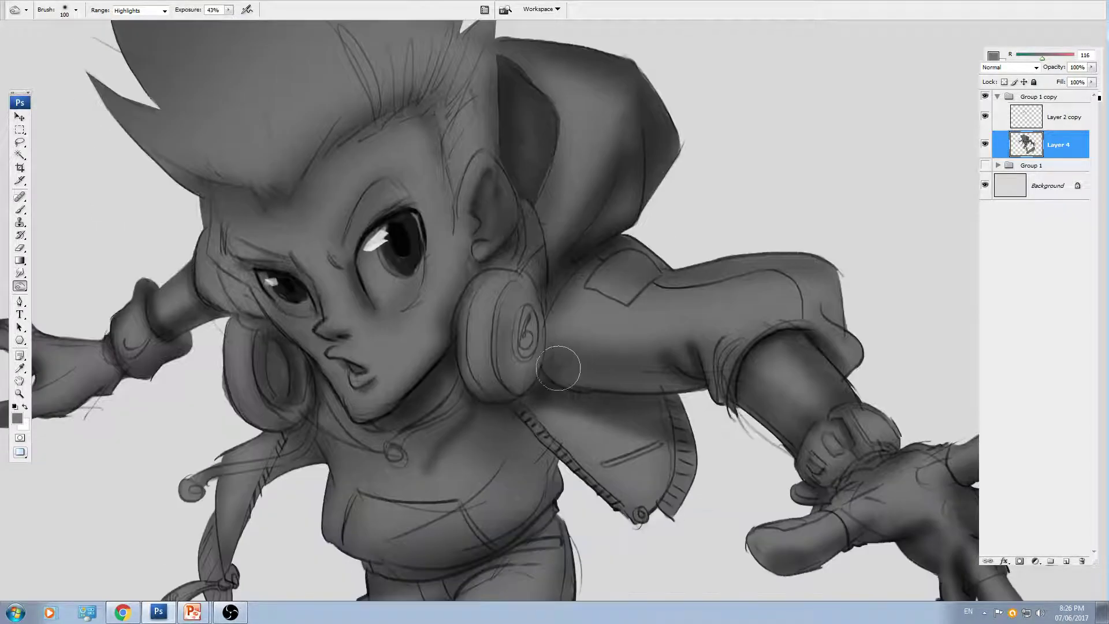
# - Burn a broad shadow into the near sleeve beside the headphone and along its underside with a 100 px brush
pyautogui.moveTo(559, 368)
pyautogui.mouseDown()
pyautogui.moveTo(612, 371)
pyautogui.moveTo(663, 321)
pyautogui.moveTo(770, 352)
pyautogui.mouseUp()
pyautogui.hotkey('ctrl', '-')
pyautogui.hotkey('ctrl', '+')
pyautogui.hotkey('ctrl', '+')
pyautogui.hotkey('ctrl', '-')
pyautogui.hotkey('ctrl', '-')
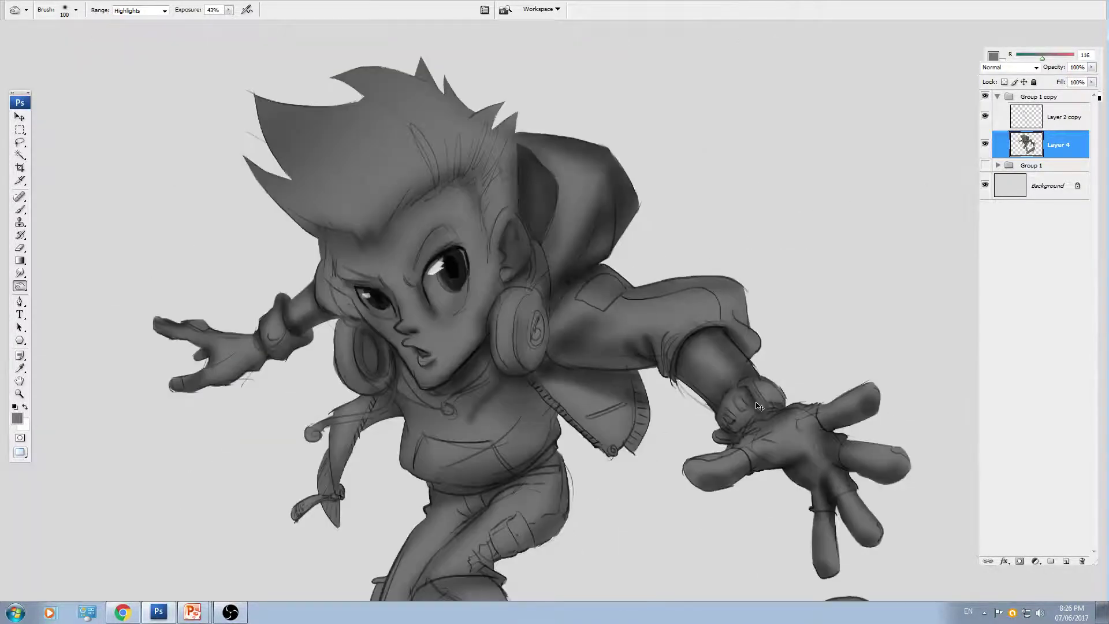
# - Sketch overlapping black demonstration curves and a small arrow in the empty area beside the hood with a 10 px brush
pyautogui.hotkey('ctrl', '+')
pyautogui.hotkey('ctrl', '+')
pyautogui.moveTo(792, 243); pyautogui.dragTo(510, 359)
pyautogui.press('d')
pyautogui.press('b')
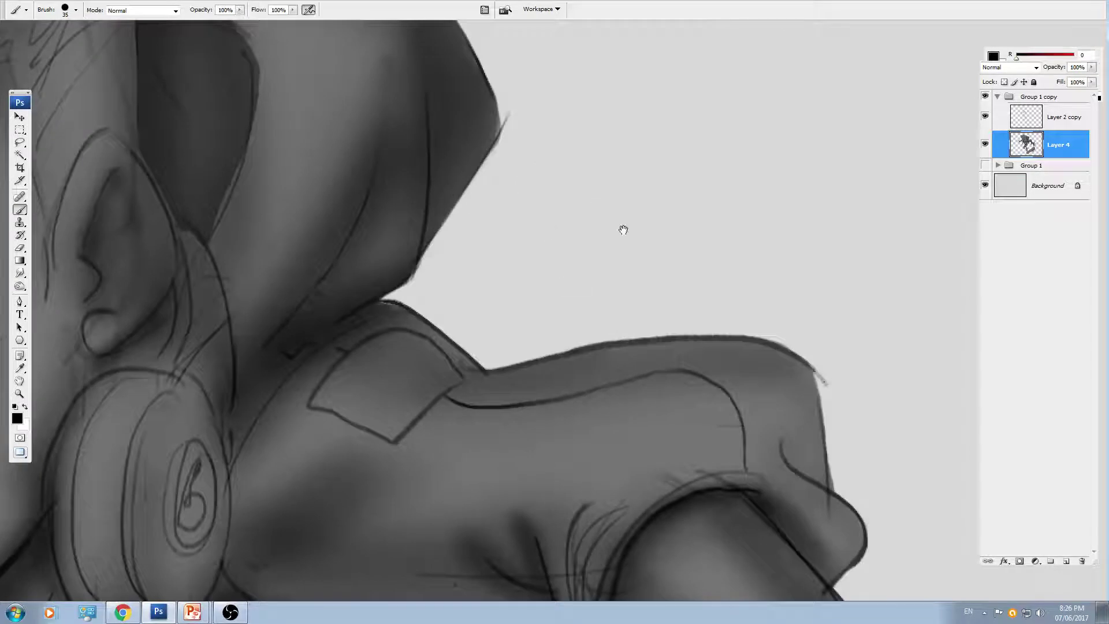
pyautogui.moveTo(623, 230); pyautogui.dragTo(528, 332)
pyautogui.press('[')
pyautogui.moveTo(544, 124); pyautogui.dragTo(721, 191)
pyautogui.moveTo(537, 300)
pyautogui.mouseDown()
pyautogui.moveTo(695, 238)
pyautogui.moveTo(663, 194)
pyautogui.mouseUp()
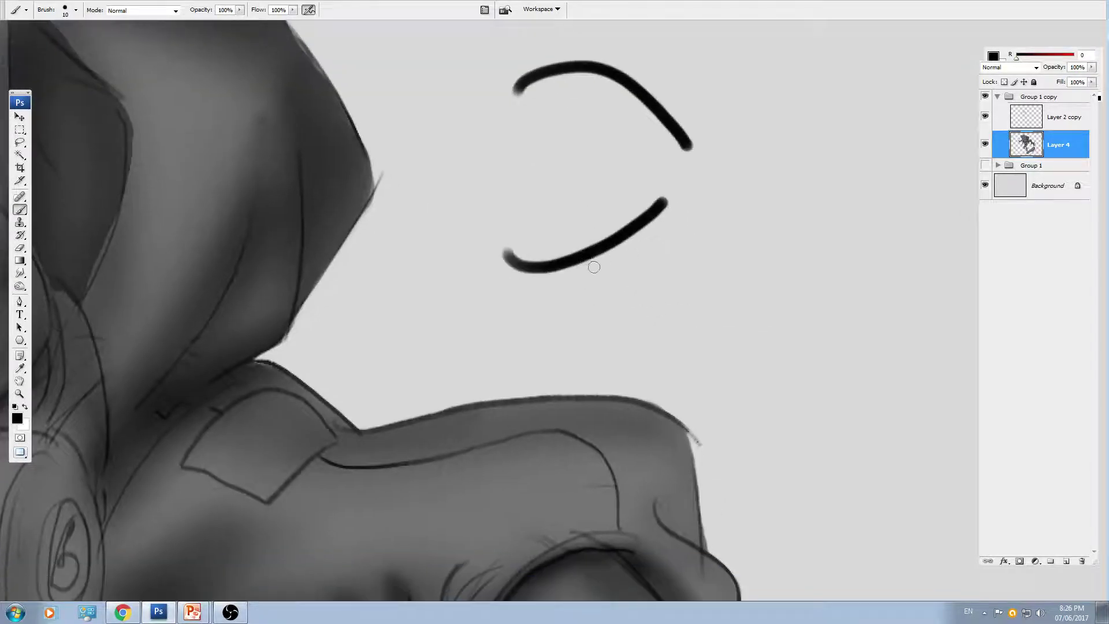
pyautogui.moveTo(584, 260); pyautogui.dragTo(820, 231)
pyautogui.moveTo(661, 103); pyautogui.dragTo(841, 157)
pyautogui.moveTo(438, 414); pyautogui.dragTo(604, 200)
pyautogui.moveTo(438, 306)
pyautogui.mouseDown()
pyautogui.moveTo(315, 403)
pyautogui.moveTo(307, 467)
pyautogui.mouseUp()
pyautogui.hotkey('ctrl', 'z')
pyautogui.moveTo(640, 130)
pyautogui.mouseDown()
pyautogui.moveTo(650, 154)
pyautogui.moveTo(664, 149)
pyautogui.mouseUp()
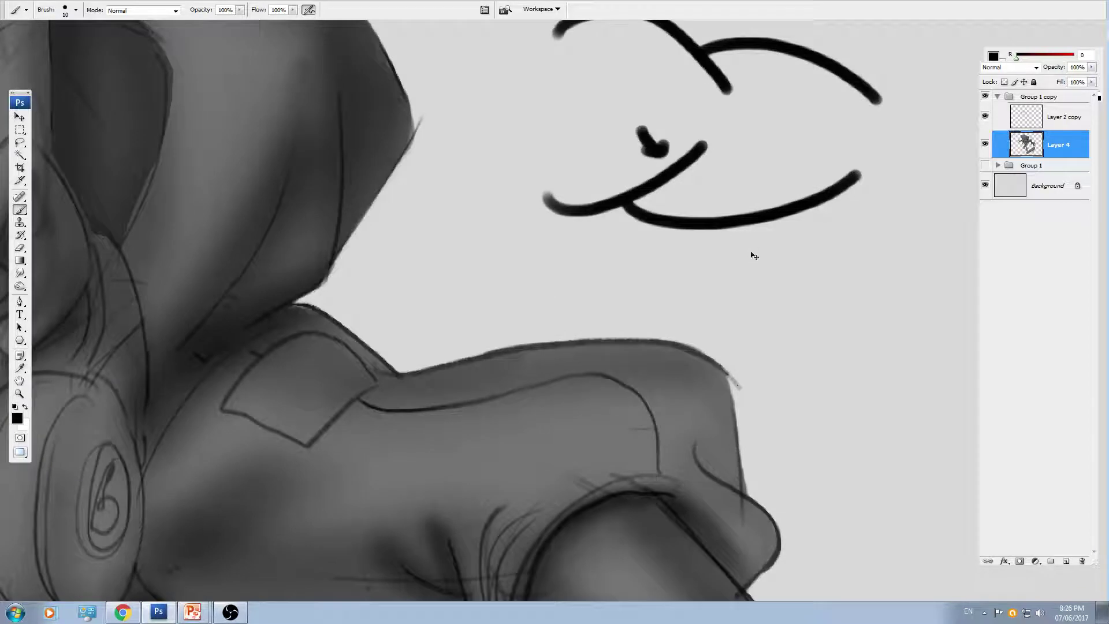
# - Undo the small arrow strokes and delete the lassoed demonstration curves beside the hood
pyautogui.hotkey('ctrl', 'alt', 'z')
pyautogui.hotkey('ctrl', 'alt', 'z')
pyautogui.hotkey('ctrl', '-')
pyautogui.press('l')
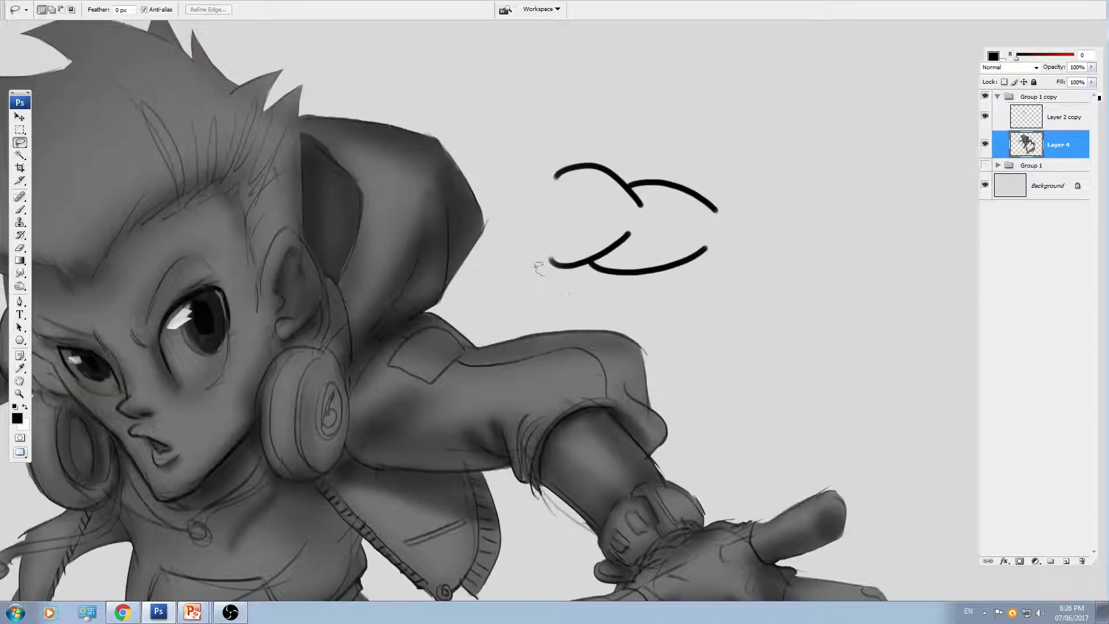
pyautogui.moveTo(537, 267)
pyautogui.mouseDown()
pyautogui.moveTo(622, 110)
pyautogui.moveTo(564, 309)
pyautogui.moveTo(539, 303)
pyautogui.mouseUp()
pyautogui.press('Delete')
pyautogui.hotkey('ctrl', 'd')
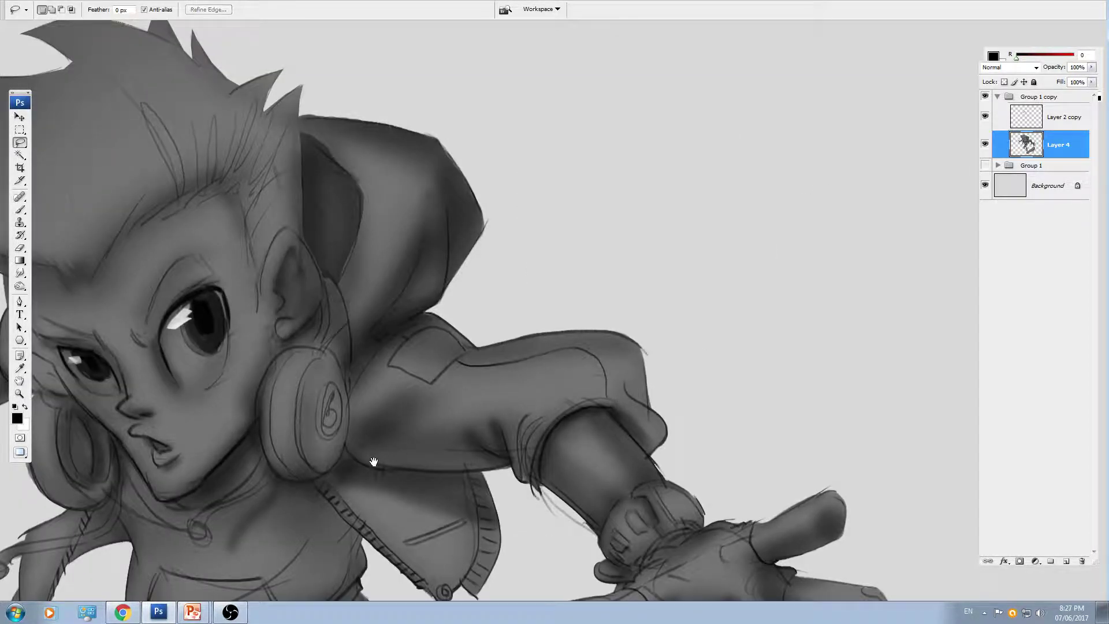
# - Lasso the inside of the hanging jacket flap below the far headphone and darken it with Hue/Saturation lightness -41
pyautogui.moveTo(374, 461); pyautogui.dragTo(677, 303)
pyautogui.press('b')
pyautogui.moveTo(301, 221); pyautogui.dragTo(456, 217)
pyautogui.press('v')
pyautogui.hotkey('ctrl', '-')
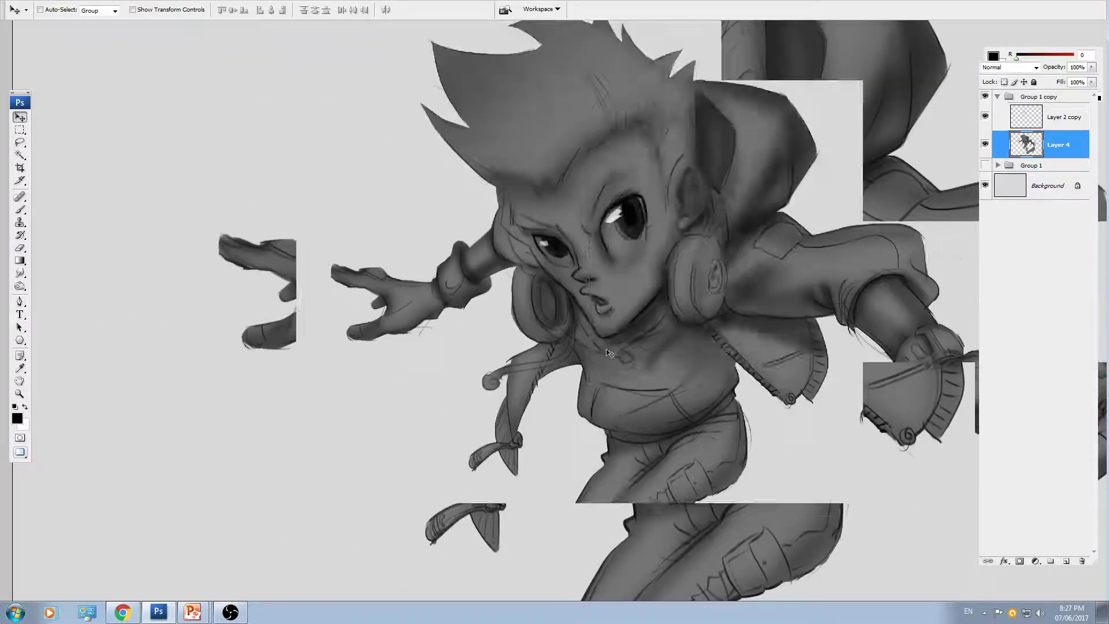
pyautogui.hotkey('ctrl', '+')
pyautogui.hotkey('ctrl', '+')
pyautogui.moveTo(594, 396); pyautogui.dragTo(572, 247)
pyautogui.press('l')
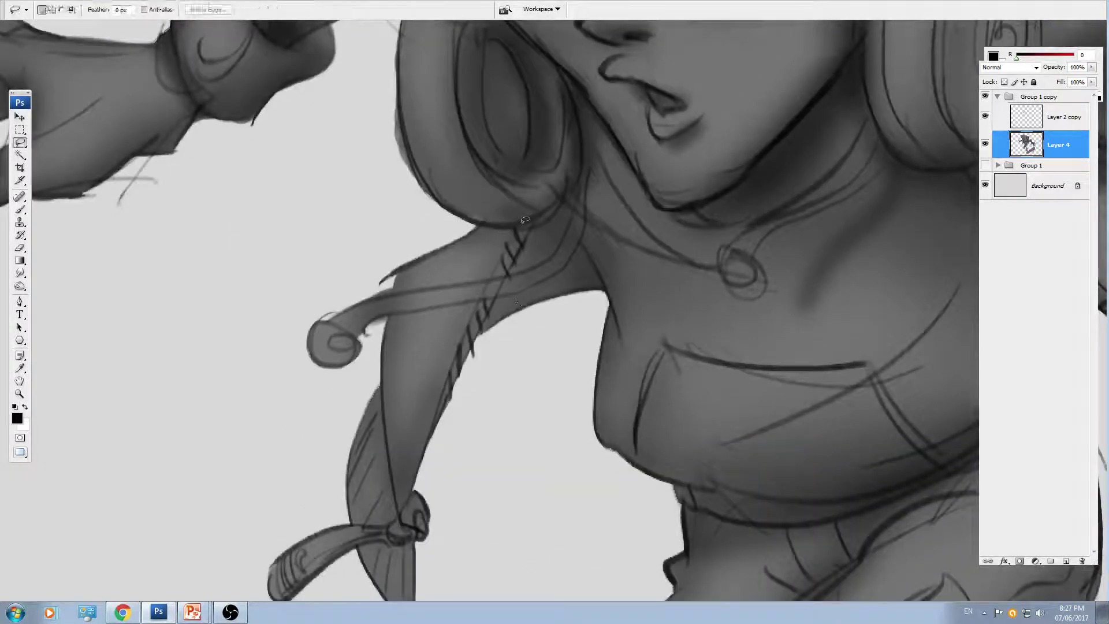
pyautogui.moveTo(522, 238); pyautogui.dragTo(603, 285)
pyautogui.moveTo(567, 209); pyautogui.dragTo(558, 219)
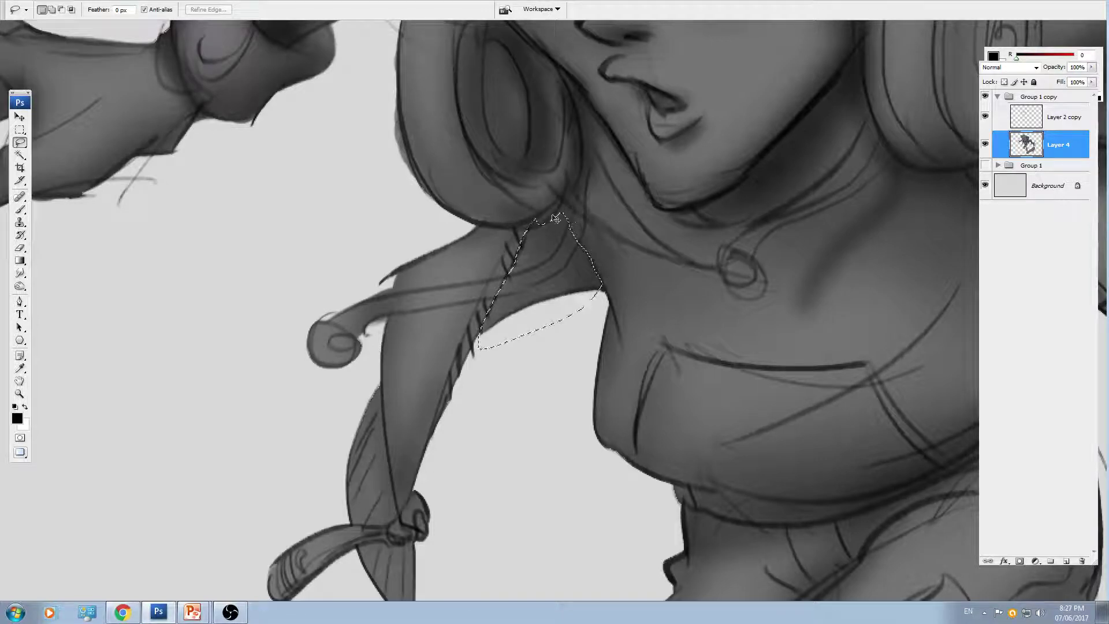
pyautogui.hotkey('ctrl', 'u')
pyautogui.moveTo(821, 248); pyautogui.dragTo(799, 247)
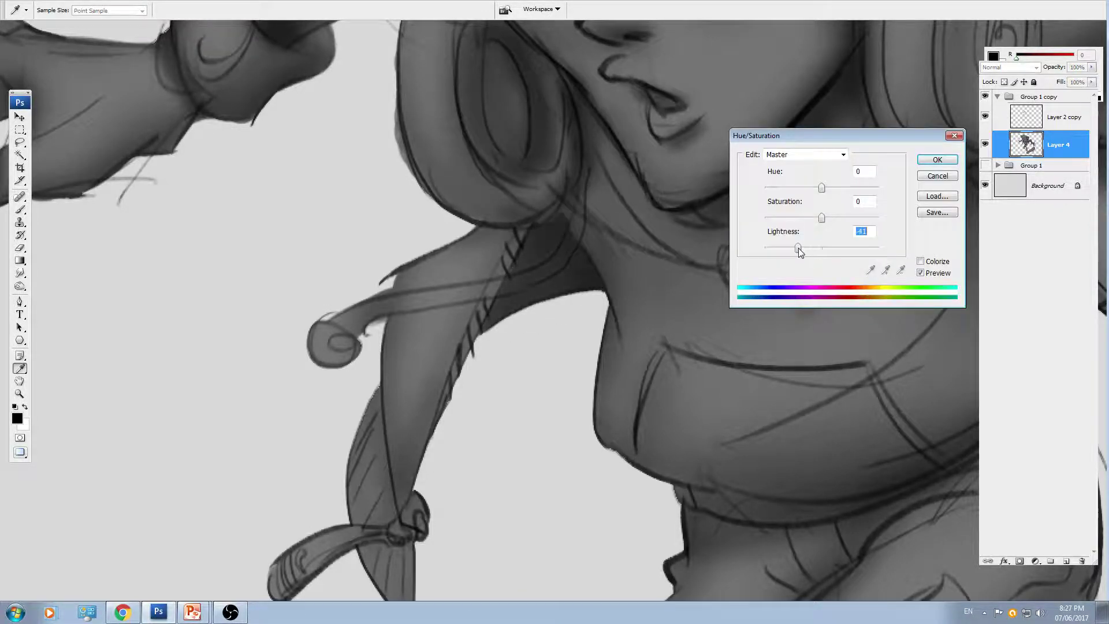
pyautogui.press('Return')
pyautogui.hotkey('ctrl', '-')
pyautogui.hotkey('ctrl', 'd')
# - Lasso the inside of the near trouser leg's opening and darken it by lowering the Hue/Saturation lightness
pyautogui.moveTo(713, 488); pyautogui.dragTo(627, 213)
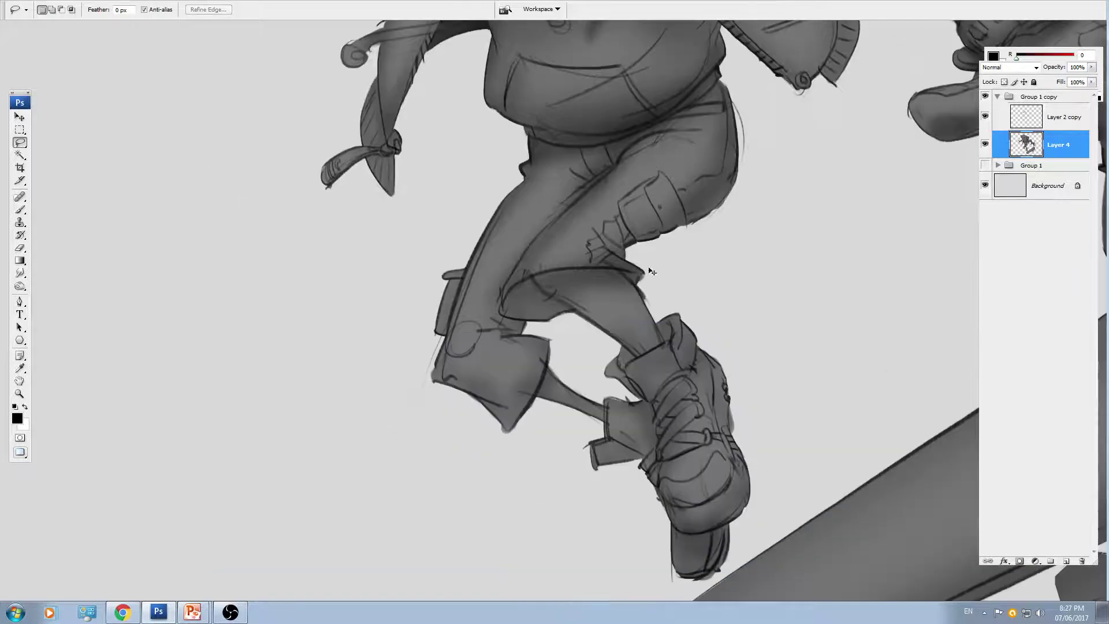
pyautogui.hotkey('ctrl', '+')
pyautogui.hotkey('ctrl', '+')
pyautogui.moveTo(483, 272); pyautogui.dragTo(524, 230)
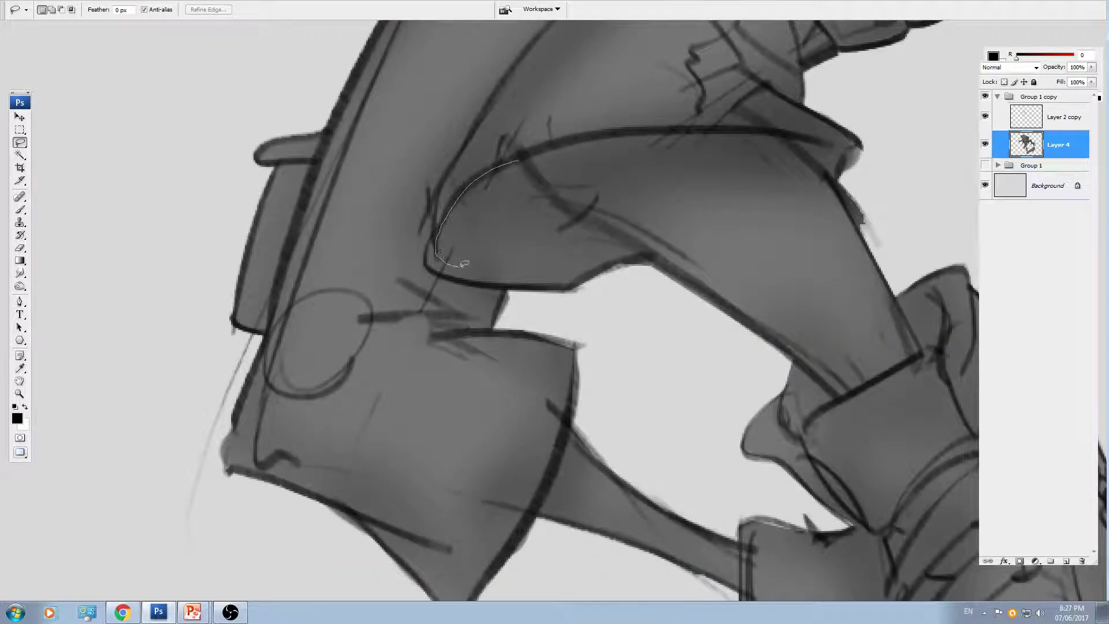
pyautogui.moveTo(605, 232); pyautogui.dragTo(605, 233)
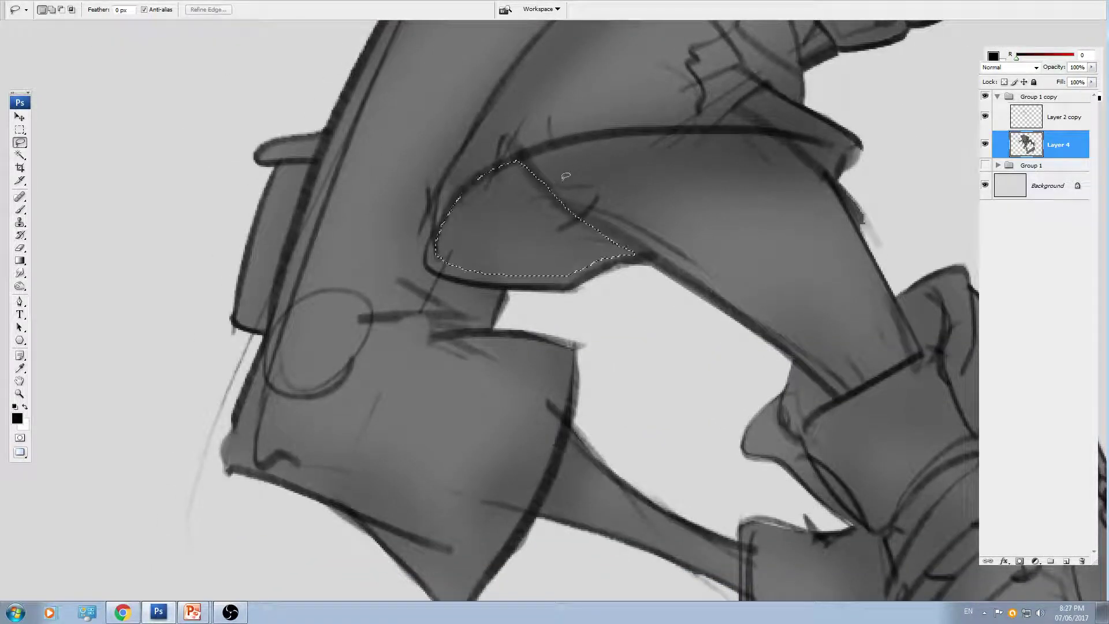
pyautogui.moveTo(789, 137)
pyautogui.mouseDown()
pyautogui.moveTo(822, 164)
pyautogui.moveTo(790, 138)
pyautogui.mouseUp()
pyautogui.hotkey('ctrl', 'u')
pyautogui.moveTo(822, 250); pyautogui.dragTo(792, 249)
pyautogui.press('Return')
pyautogui.hotkey('ctrl', '-')
pyautogui.hotkey('ctrl', '-')
pyautogui.hotkey('ctrl', 'd')
# - Sample the dark grey inside the hood as the Brush tool's foreground colour
pyautogui.moveTo(711, 154)
pyautogui.mouseDown()
pyautogui.moveTo(701, 389)
pyautogui.moveTo(622, 256)
pyautogui.mouseUp()
pyautogui.press('b')
pyautogui.keyDown('alt'); pyautogui.click(617, 116); pyautogui.keyUp('alt')
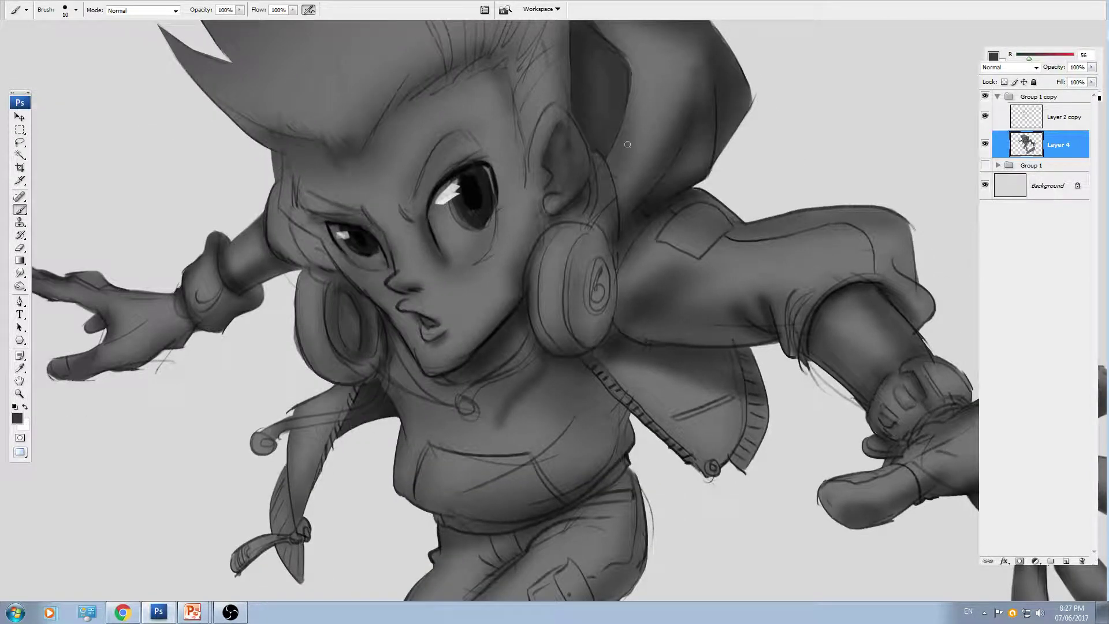
pyautogui.hotkey('ctrl', '-')
pyautogui.hotkey('ctrl', '-')
pyautogui.hotkey('ctrl', '+')
pyautogui.hotkey('ctrl', '+')
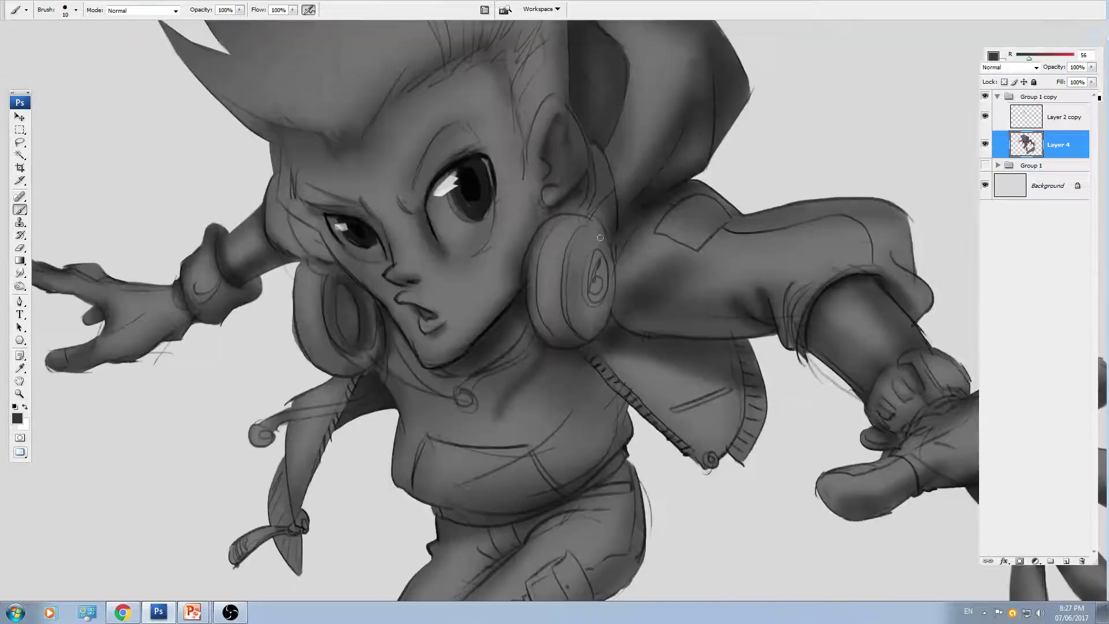
# - Burn shading into the headphone area and down the hoodie's side beneath the open jacket
pyautogui.press('o')
pyautogui.moveTo(597, 277); pyautogui.dragTo(575, 273)
pyautogui.moveTo(557, 359)
pyautogui.mouseDown()
pyautogui.moveTo(584, 396)
pyautogui.moveTo(565, 389)
pyautogui.moveTo(567, 446)
pyautogui.mouseUp()
pyautogui.moveTo(373, 413)
pyautogui.mouseDown()
pyautogui.moveTo(370, 442)
pyautogui.moveTo(418, 488)
pyautogui.moveTo(533, 426)
pyautogui.moveTo(405, 492)
pyautogui.moveTo(408, 258)
pyautogui.mouseUp()
# - Burn shading into the near hip folds just below the hoodie hem with a 45 px brush
pyautogui.press('[')
pyautogui.press('[')
pyautogui.hotkey('ctrl', '+')
pyautogui.press('[')
pyautogui.press('[')
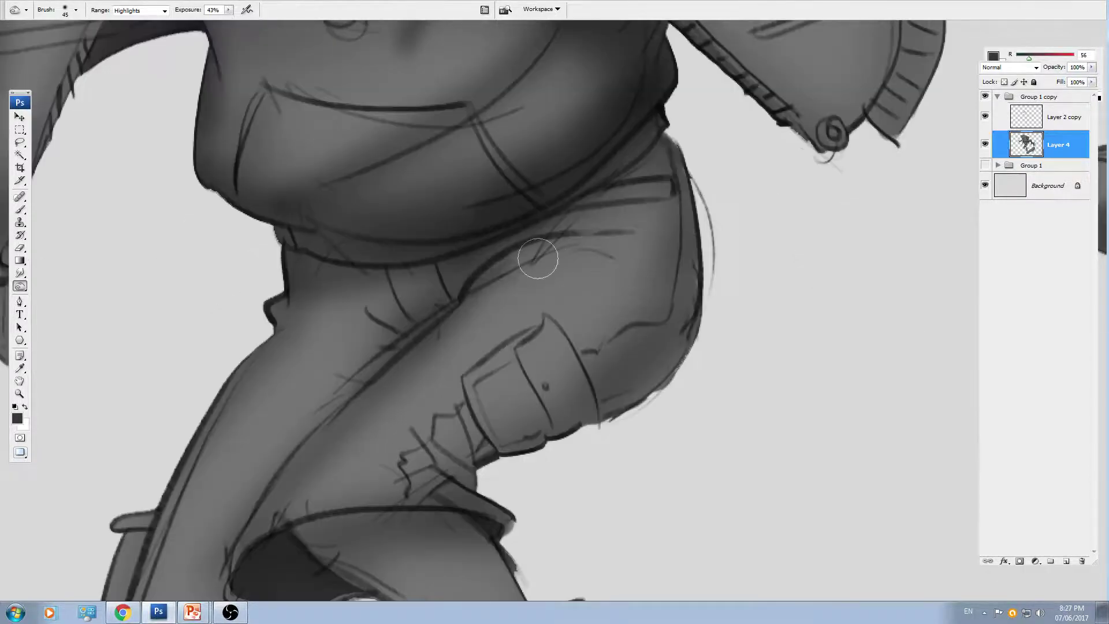
pyautogui.moveTo(537, 258)
pyautogui.mouseDown()
pyautogui.moveTo(508, 248)
pyautogui.moveTo(625, 215)
pyautogui.mouseUp()
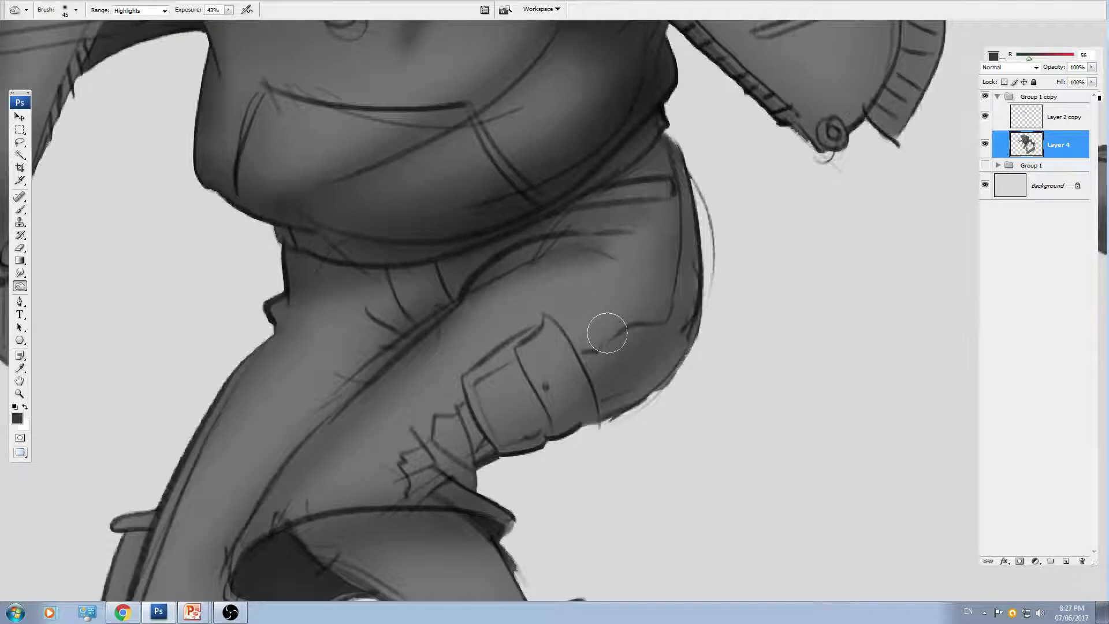
# - Burn shading onto the cargo pocket and the thigh fold above it with 25 to 30 px brushes
pyautogui.scroll(-3, 607, 333)
pyautogui.press('[')
pyautogui.press('[')
pyautogui.moveTo(572, 272)
pyautogui.mouseDown()
pyautogui.moveTo(664, 150)
pyautogui.moveTo(564, 215)
pyautogui.mouseUp()
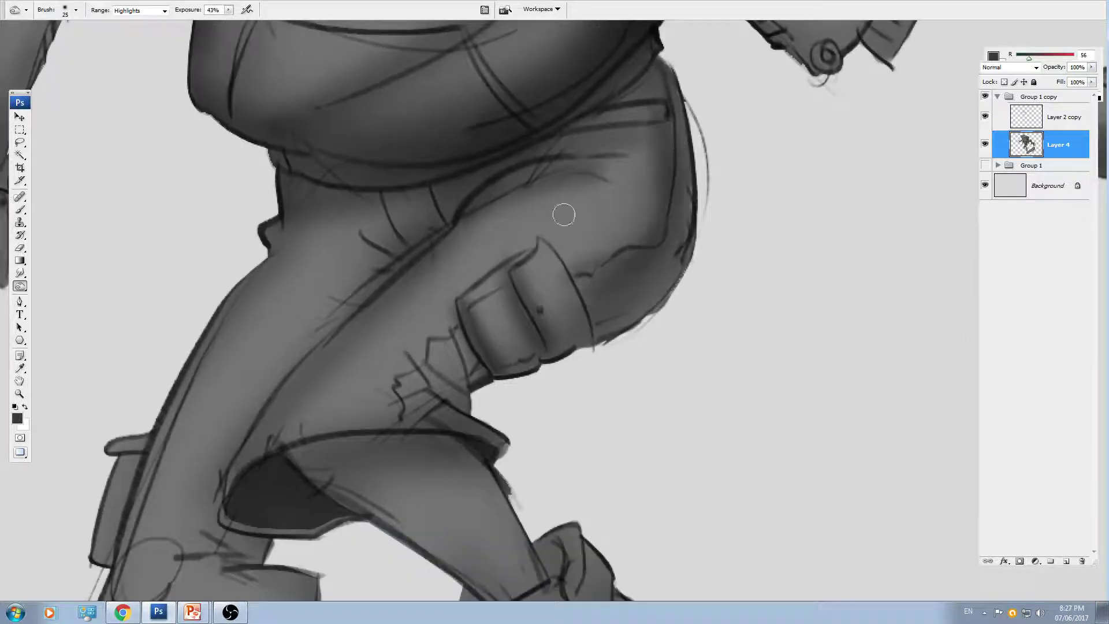
pyautogui.press(']')
pyautogui.moveTo(484, 219)
pyautogui.mouseDown()
pyautogui.moveTo(667, 253)
pyautogui.moveTo(473, 253)
pyautogui.moveTo(519, 242)
pyautogui.mouseUp()
pyautogui.moveTo(394, 309); pyautogui.dragTo(495, 225)
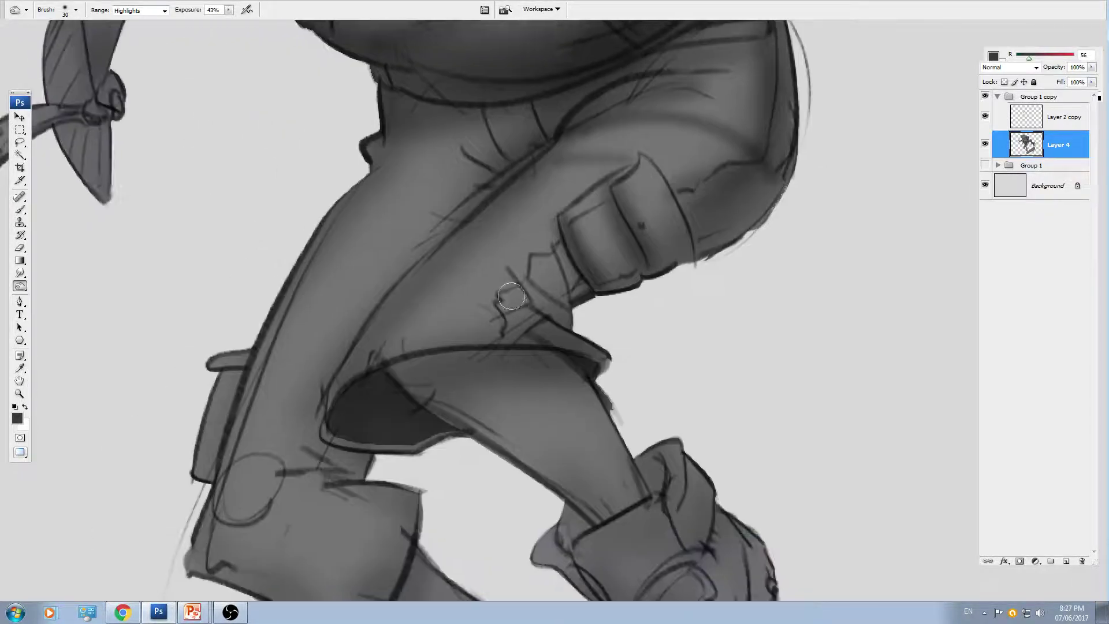
# - Burn shadows into the torn knee folds and the far trouser leg's knee crease, enlarging the brush to 50 px
pyautogui.moveTo(511, 296)
pyautogui.mouseDown()
pyautogui.moveTo(543, 306)
pyautogui.moveTo(548, 255)
pyautogui.mouseUp()
pyautogui.moveTo(376, 379); pyautogui.dragTo(474, 241)
pyautogui.moveTo(376, 329)
pyautogui.mouseDown()
pyautogui.moveTo(428, 324)
pyautogui.moveTo(399, 300)
pyautogui.moveTo(522, 333)
pyautogui.mouseUp()
pyautogui.press(']')
pyautogui.moveTo(507, 419)
pyautogui.mouseDown()
pyautogui.moveTo(473, 482)
pyautogui.moveTo(374, 488)
pyautogui.mouseUp()
pyautogui.moveTo(507, 283); pyautogui.dragTo(580, 369)
pyautogui.scroll(3, 580, 369)
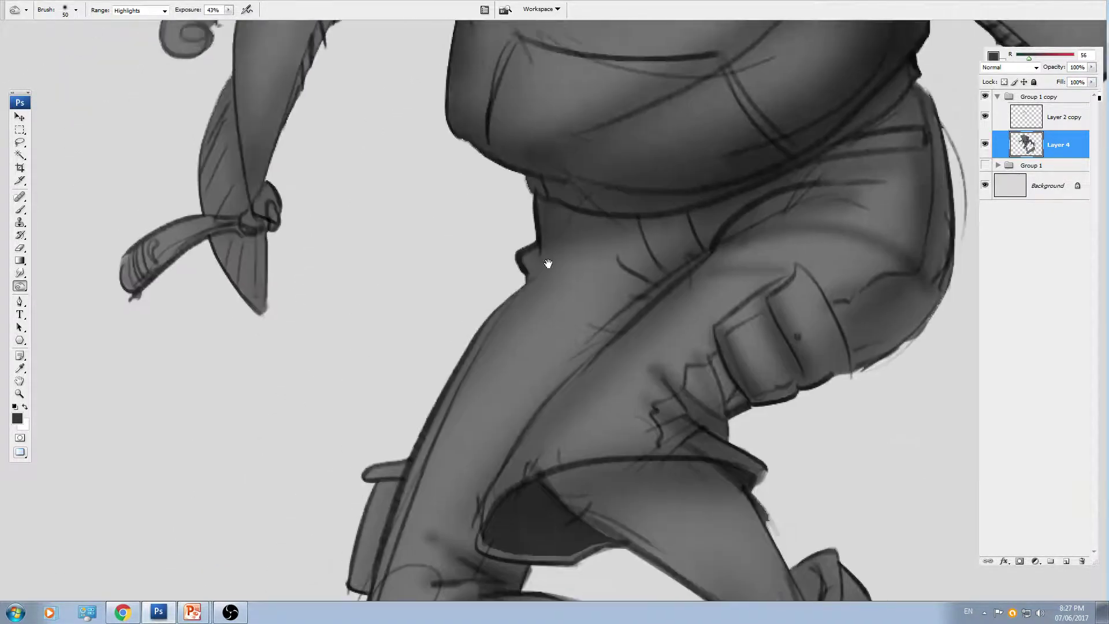
# - Burn a shadow onto the trousers' waist and fly beneath the hoodie hem with a brush of 30 px or smaller
pyautogui.press('[')
pyautogui.press('[')
pyautogui.press('[')
pyautogui.moveTo(634, 218)
pyautogui.mouseDown()
pyautogui.moveTo(653, 269)
pyautogui.moveTo(636, 225)
pyautogui.mouseUp()
pyautogui.press('[')
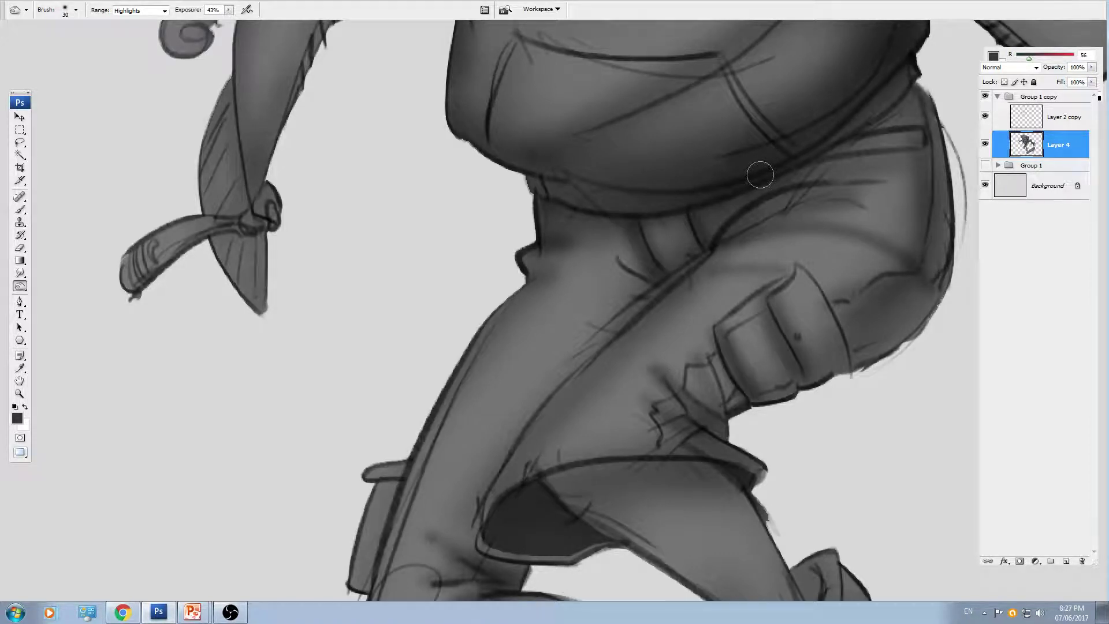
pyautogui.moveTo(504, 246); pyautogui.dragTo(472, 274)
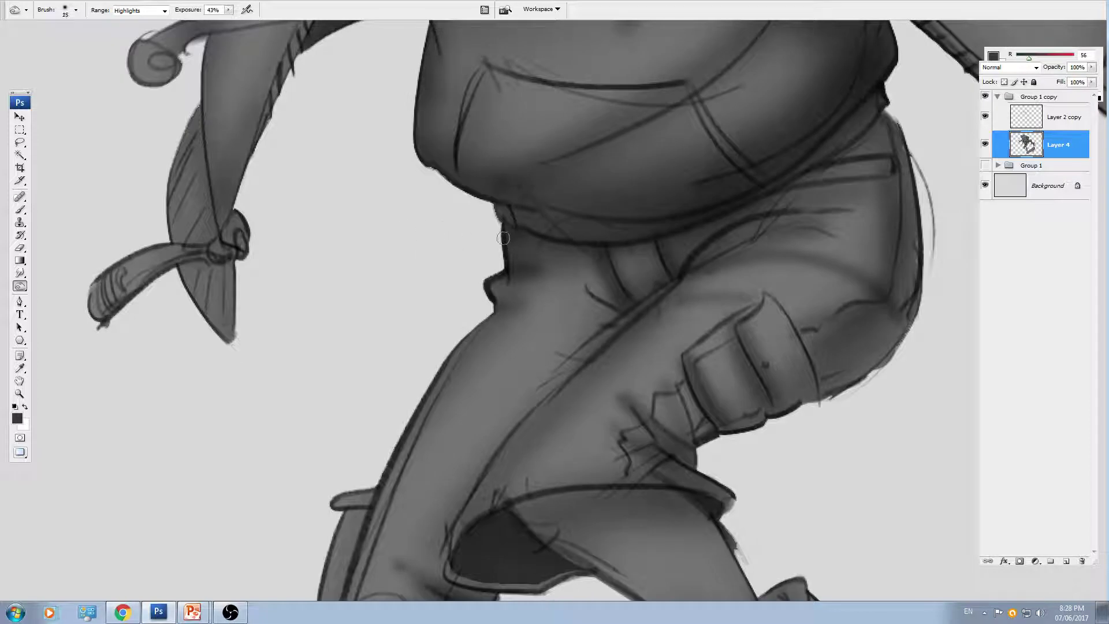
pyautogui.press(']')
pyautogui.moveTo(523, 237)
pyautogui.mouseDown()
pyautogui.moveTo(610, 259)
pyautogui.moveTo(673, 237)
pyautogui.mouseUp()
pyautogui.press('[')
pyautogui.hotkey('ctrl', '-')
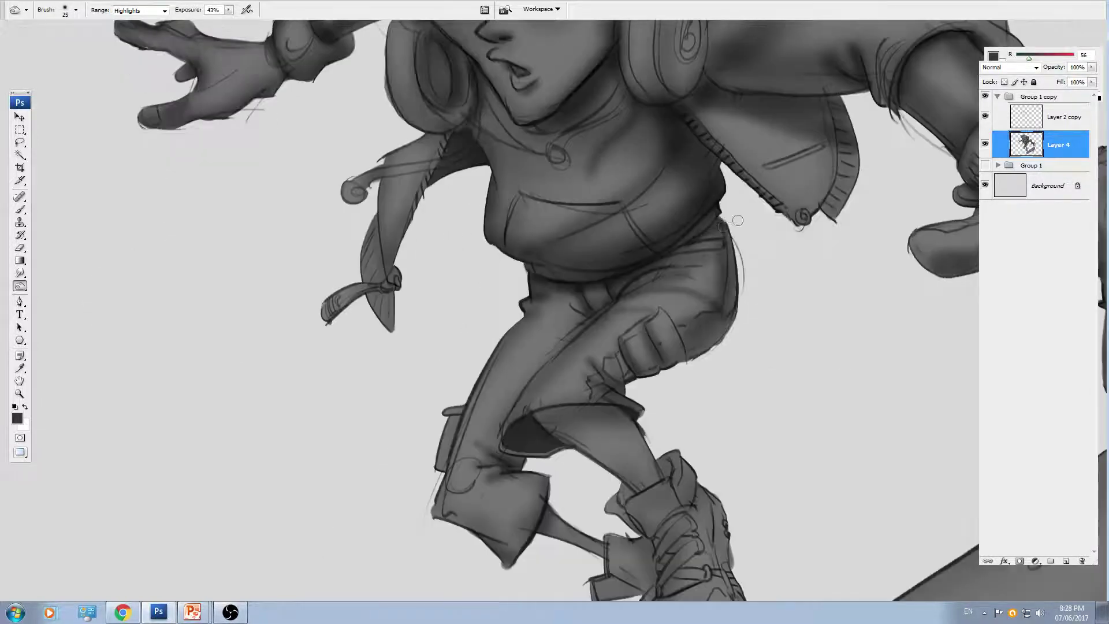
# - Burn tighter shadows into the hip creases and beneath the near waistband, starting with a 25 px brush
pyautogui.hotkey('ctrl', '+')
pyautogui.moveTo(762, 280); pyautogui.dragTo(690, 303)
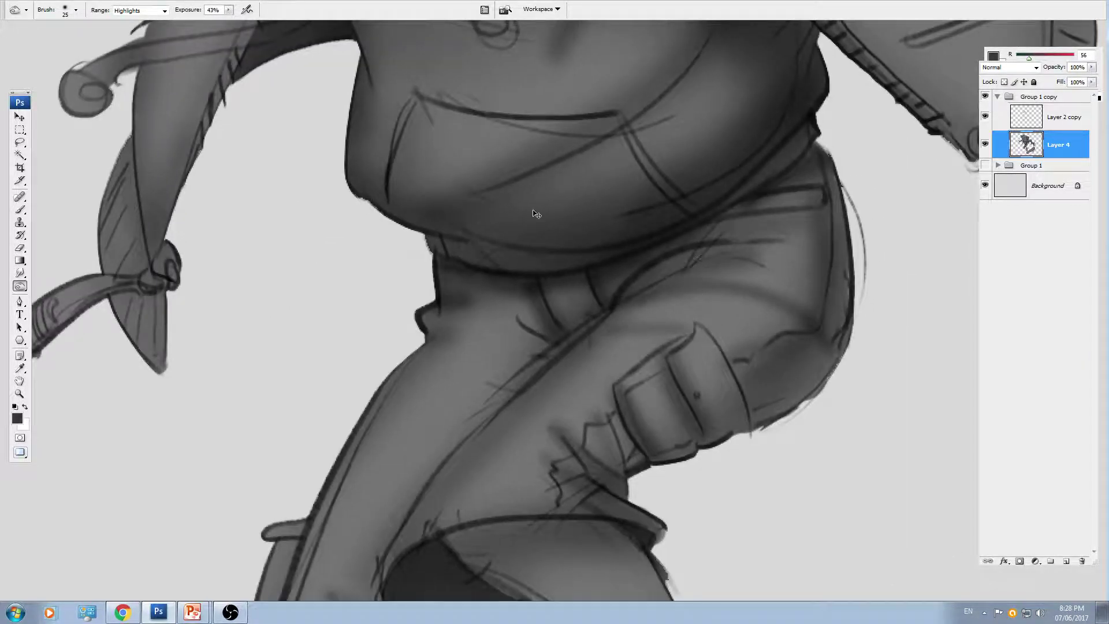
pyautogui.hotkey('ctrl', '+')
pyautogui.moveTo(599, 271); pyautogui.dragTo(420, 268)
pyautogui.press(']')
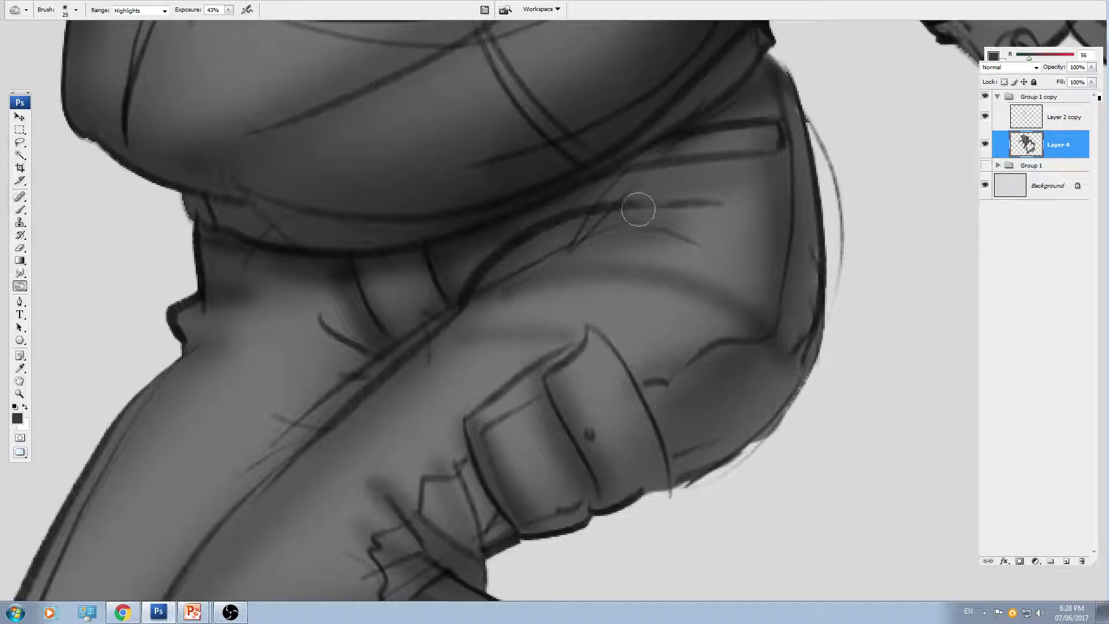
pyautogui.moveTo(634, 198); pyautogui.dragTo(620, 219)
pyautogui.moveTo(619, 173)
pyautogui.mouseDown()
pyautogui.moveTo(688, 162)
pyautogui.moveTo(775, 124)
pyautogui.moveTo(691, 133)
pyautogui.mouseUp()
pyautogui.hotkey('ctrl', '-')
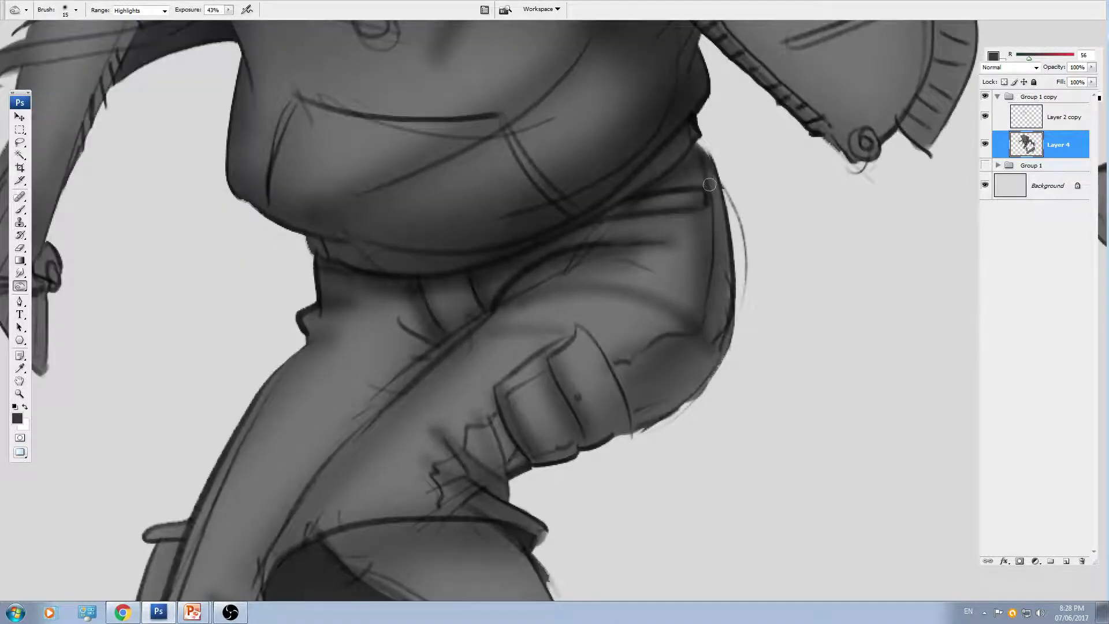
# - Burn shadows along the cargo pocket's outer edge and into the torn knee with 15 to 20 px brushes
pyautogui.moveTo(583, 328); pyautogui.dragTo(630, 421)
pyautogui.moveTo(541, 392)
pyautogui.mouseDown()
pyautogui.moveTo(549, 356)
pyautogui.moveTo(620, 245)
pyautogui.mouseUp()
pyautogui.moveTo(544, 289)
pyautogui.mouseDown()
pyautogui.moveTo(576, 306)
pyautogui.moveTo(577, 346)
pyautogui.mouseUp()
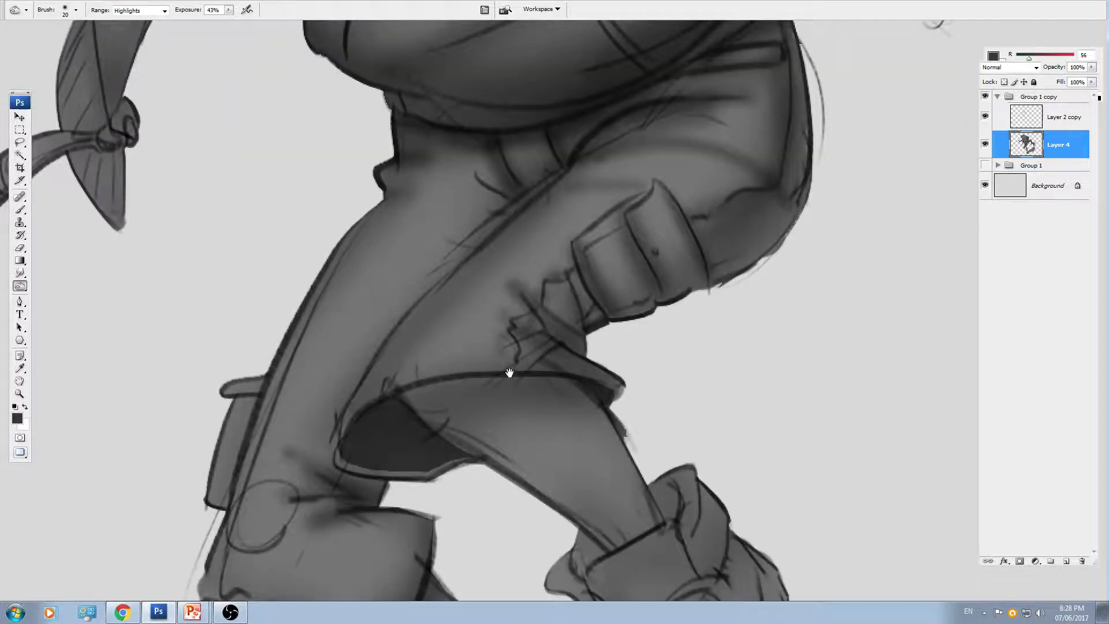
# - Burn a shadow down the outer edge of the far trouser leg with a larger brush
pyautogui.moveTo(511, 372); pyautogui.dragTo(644, 258)
pyautogui.press(']')
pyautogui.press(']')
pyautogui.moveTo(422, 250); pyautogui.dragTo(373, 437)
# - Burn a shadow onto the near bare shin beneath the rolled trouser cuff, enlarging the brush to at least 50 px
pyautogui.hotkey('ctrl', '-')
pyautogui.press(']')
pyautogui.press(']')
pyautogui.press(']')
pyautogui.moveTo(560, 312); pyautogui.dragTo(627, 367)
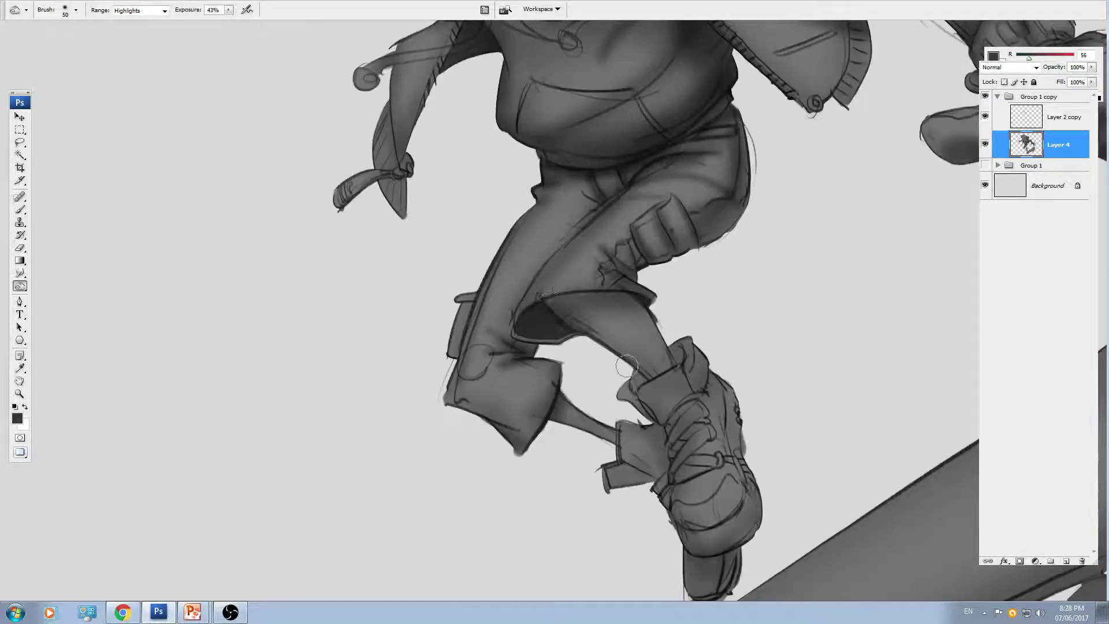
pyautogui.hotkey('ctrl', '+')
pyautogui.moveTo(642, 275)
pyautogui.mouseDown()
pyautogui.moveTo(573, 274)
pyautogui.moveTo(549, 287)
pyautogui.moveTo(688, 378)
pyautogui.moveTo(793, 399)
pyautogui.moveTo(750, 332)
pyautogui.mouseUp()
pyautogui.press(']')
pyautogui.press(']')
# - Burn shadows between the laces and around the tongue of the near shoe, starting with a 45 px brush
pyautogui.moveTo(804, 433); pyautogui.dragTo(632, 187)
pyautogui.press('[')
pyautogui.press('[')
pyautogui.press('[')
pyautogui.press('[')
pyautogui.press('[')
pyautogui.press('[')
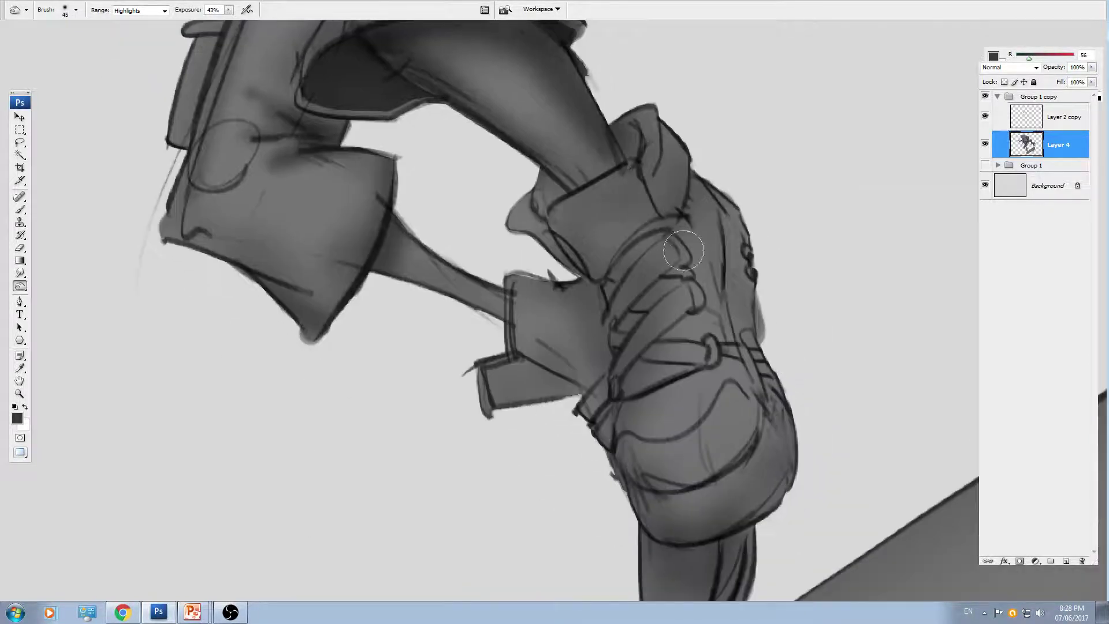
pyautogui.moveTo(684, 246); pyautogui.dragTo(709, 362)
pyautogui.moveTo(670, 269)
pyautogui.mouseDown()
pyautogui.moveTo(607, 331)
pyautogui.moveTo(603, 317)
pyautogui.moveTo(619, 377)
pyautogui.moveTo(705, 360)
pyautogui.mouseUp()
pyautogui.press('[')
pyautogui.hotkey('ctrl', '-')
pyautogui.moveTo(749, 273); pyautogui.dragTo(760, 345)
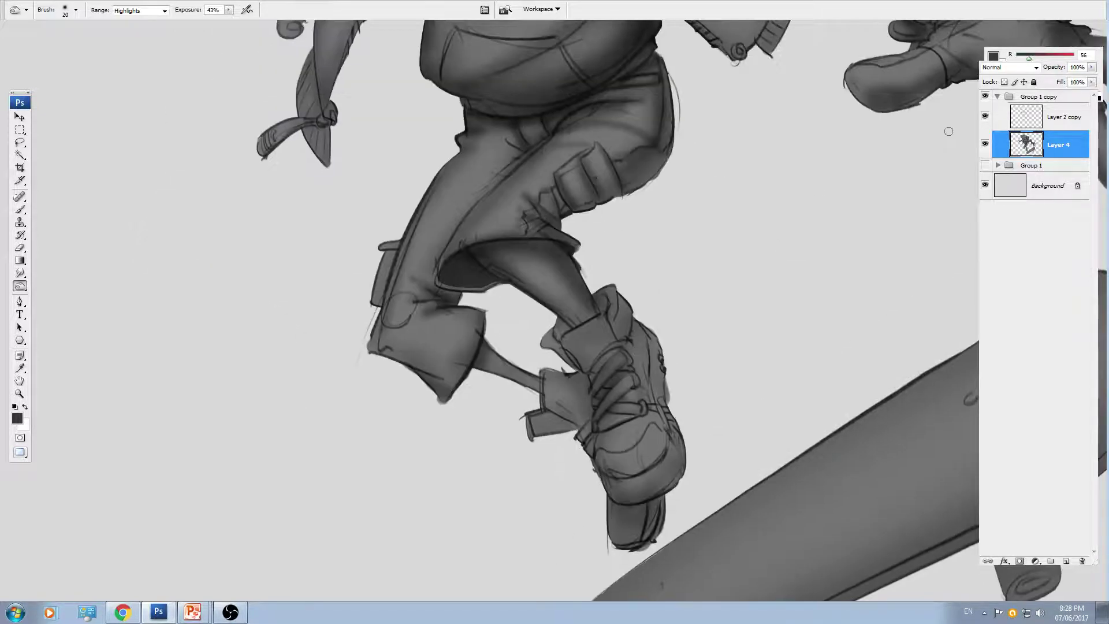
# - Examine the overall shading with the line-art layer hidden, and restore the line art
pyautogui.click(984, 123)
pyautogui.scroll(-3, 788, 312)
pyautogui.scroll(-2, 789, 289)
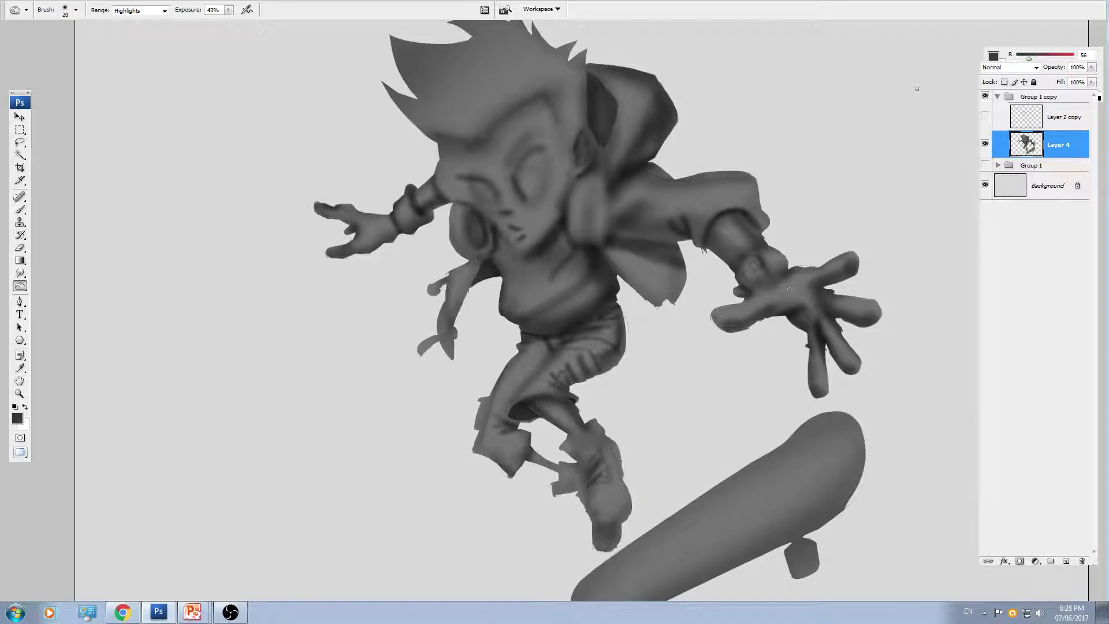
pyautogui.click(985, 116)
pyautogui.scroll(4, 617, 296)
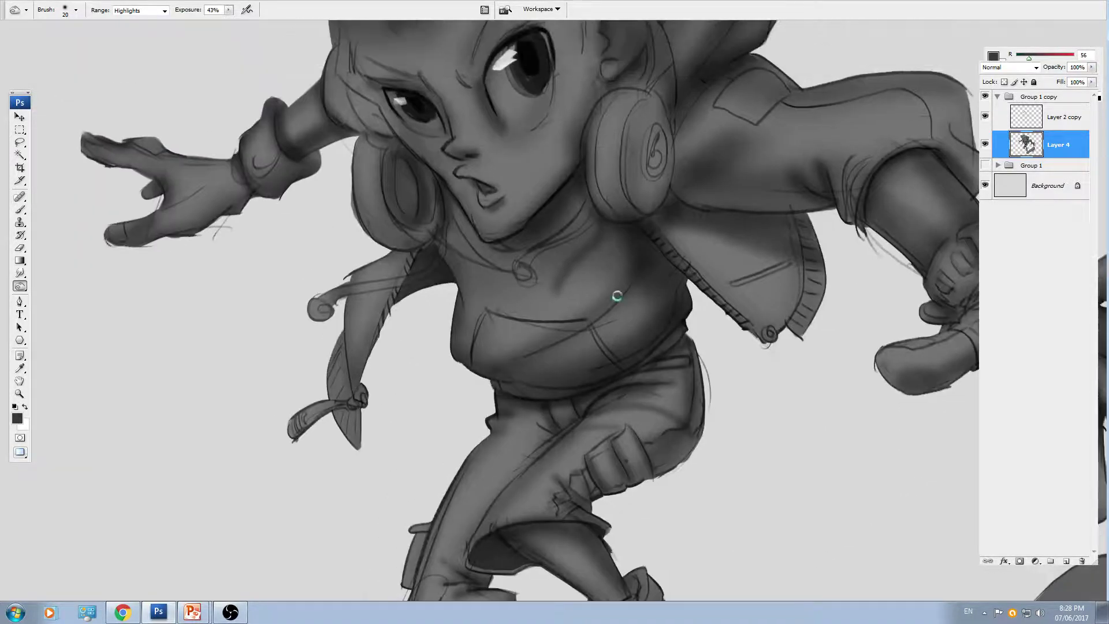
pyautogui.scroll(-4, 591, 280)
pyautogui.scroll(4, 560, 213)
# - Burn a shadow onto the neck and hoodie collar beneath the chin with a 35 px brush
pyautogui.press(']')
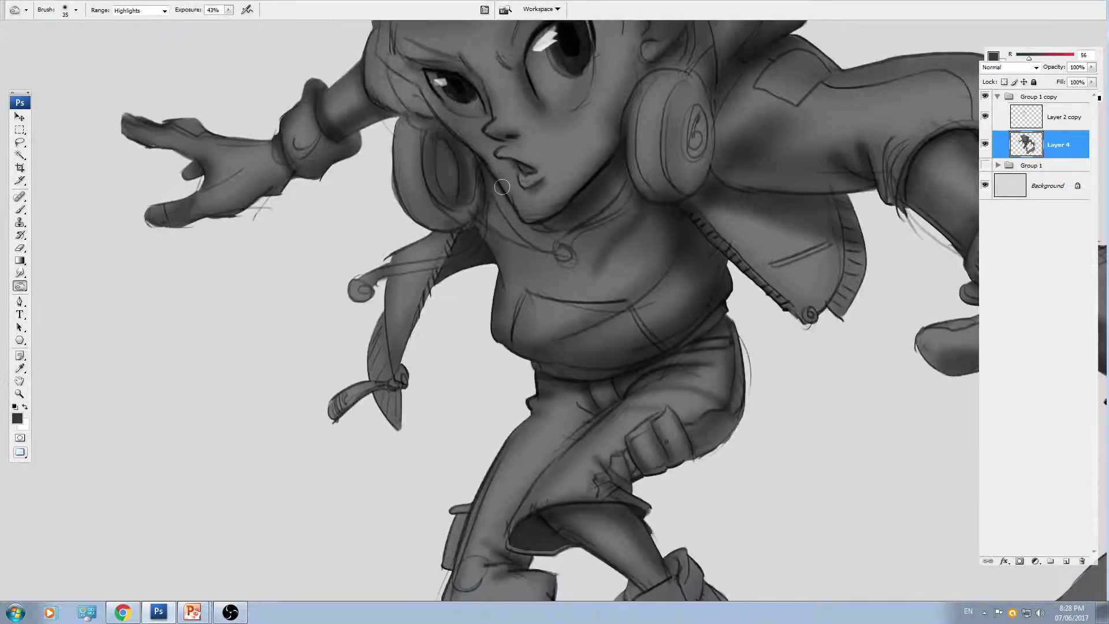
pyautogui.press(']')
pyautogui.press(']')
pyautogui.press(']')
pyautogui.press(']')
pyautogui.press(']')
pyautogui.press(']')
pyautogui.press(']')
pyautogui.press(']')
pyautogui.press(']')
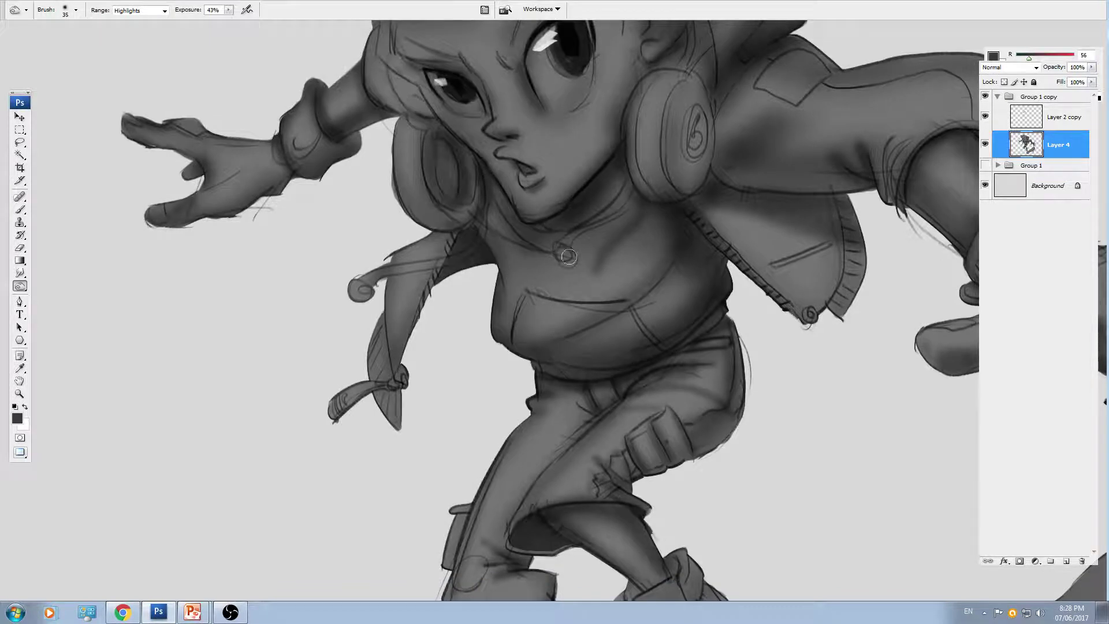
# - Burn fine shadows around the hoodie's drawstrings and their knot with 10 to 20 px brushes
pyautogui.press('[')
pyautogui.scroll(2, 583, 234)
pyautogui.moveTo(563, 186); pyautogui.dragTo(580, 174)
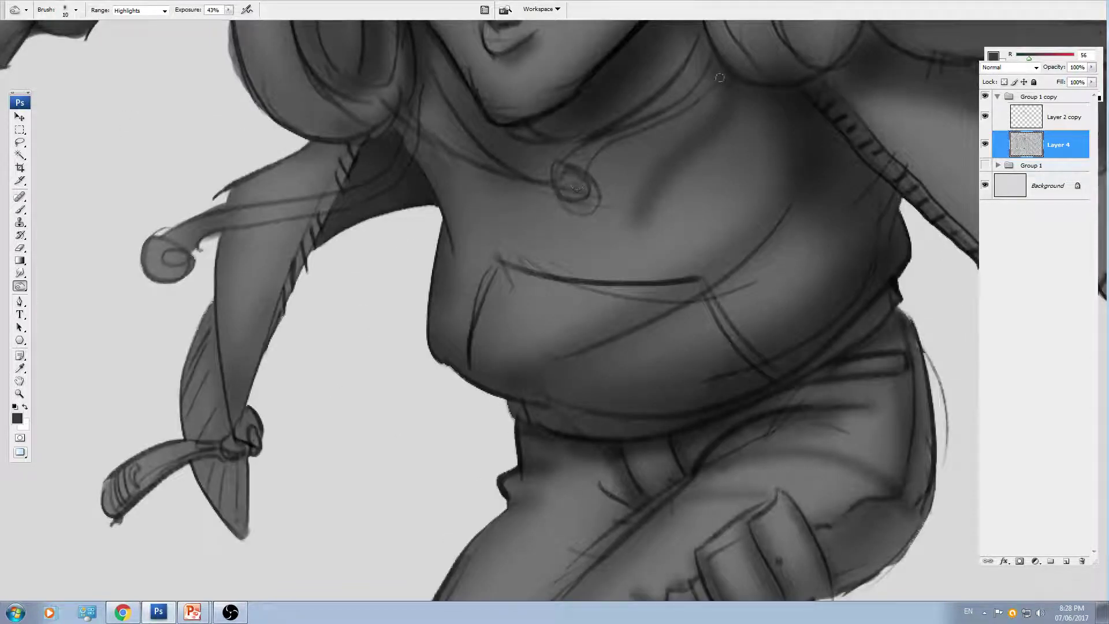
pyautogui.moveTo(720, 78); pyautogui.dragTo(601, 153)
pyautogui.moveTo(198, 240); pyautogui.dragTo(298, 215)
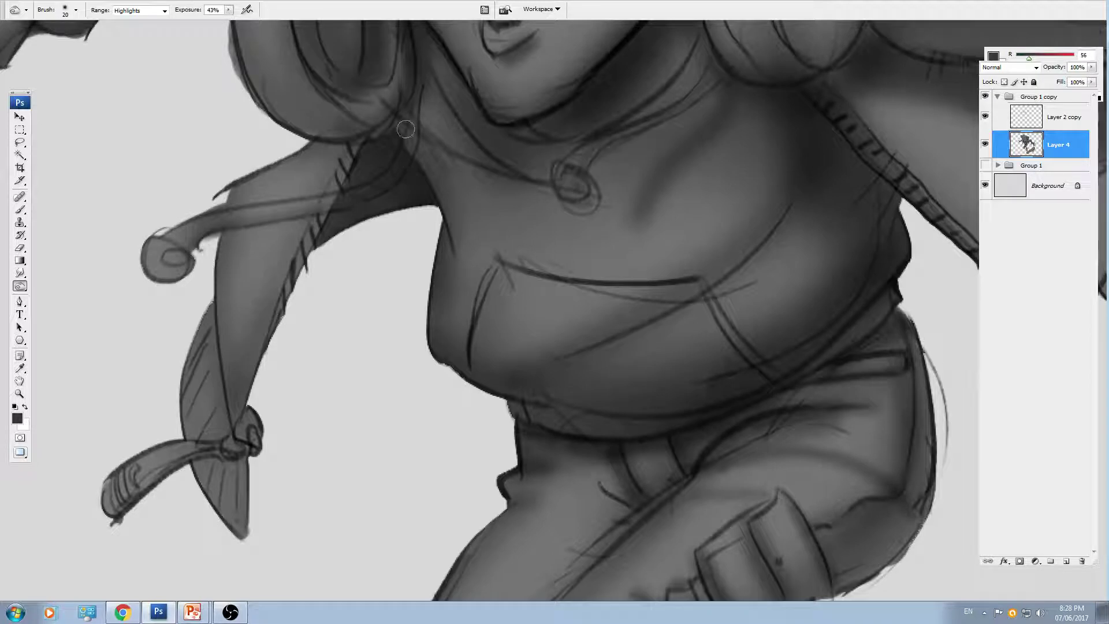
pyautogui.moveTo(407, 203); pyautogui.dragTo(567, 272)
# - Smudge the shading where the drawstring crosses the open jacket edge, reducing the Smudge brush from 40 to 10 px
pyautogui.press('r')
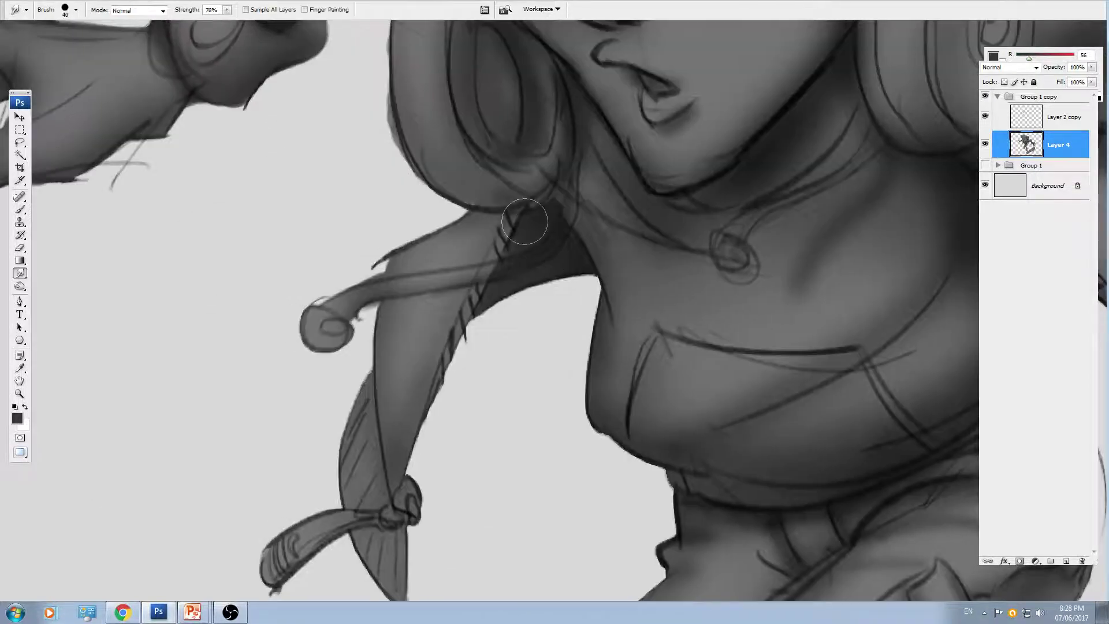
pyautogui.hotkey('ctrl', '+')
pyautogui.press('[')
pyautogui.press('[')
pyautogui.press('[')
pyautogui.press('[')
pyautogui.moveTo(439, 251); pyautogui.dragTo(530, 221)
pyautogui.press('[')
pyautogui.press('[')
pyautogui.moveTo(564, 179); pyautogui.dragTo(539, 214)
# - Burn shadows onto the front hair spikes and across the swept hair with a brush enlarged to at least 100 px
pyautogui.hotkey('ctrl', '-')
pyautogui.hotkey('ctrl', '-')
pyautogui.hotkey('ctrl', '-')
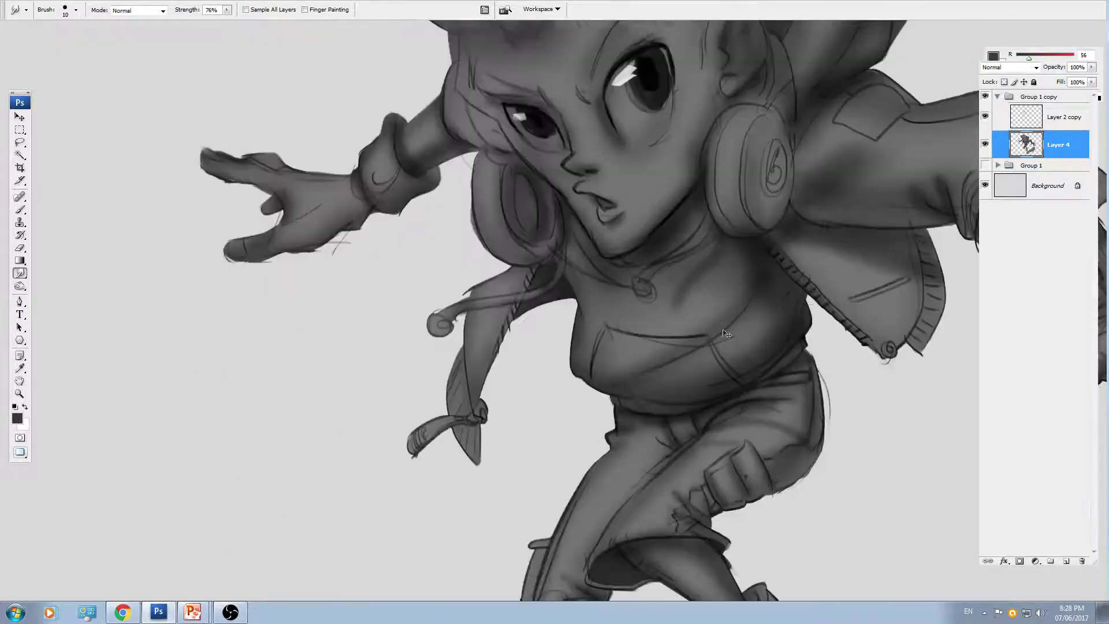
pyautogui.moveTo(755, 415); pyautogui.dragTo(697, 385)
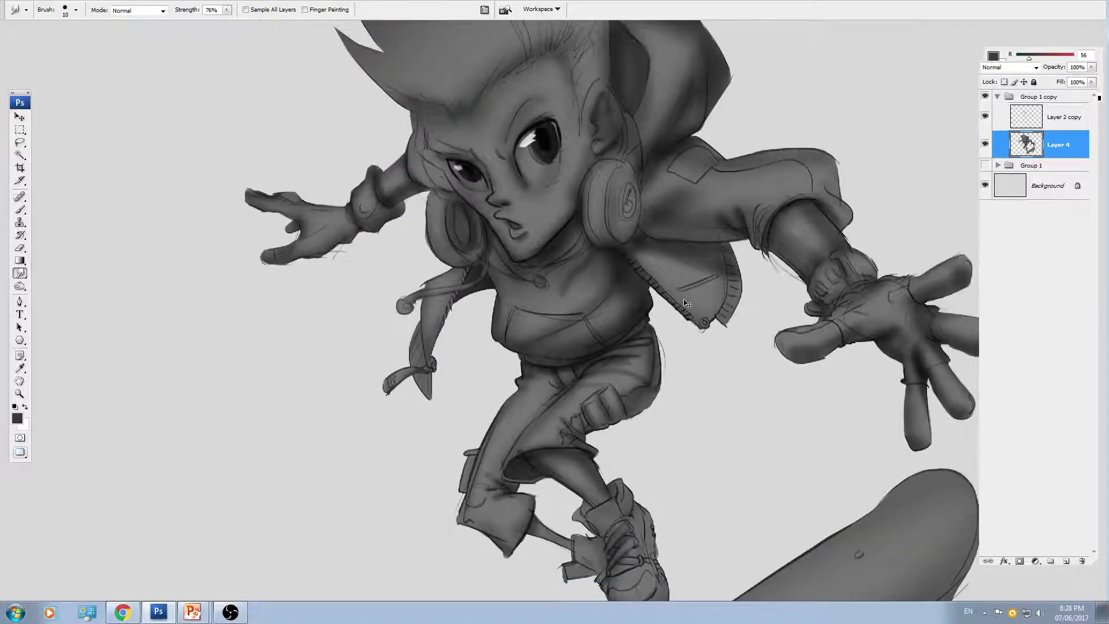
pyautogui.hotkey('ctrl', '-')
pyautogui.moveTo(685, 300); pyautogui.dragTo(543, 285)
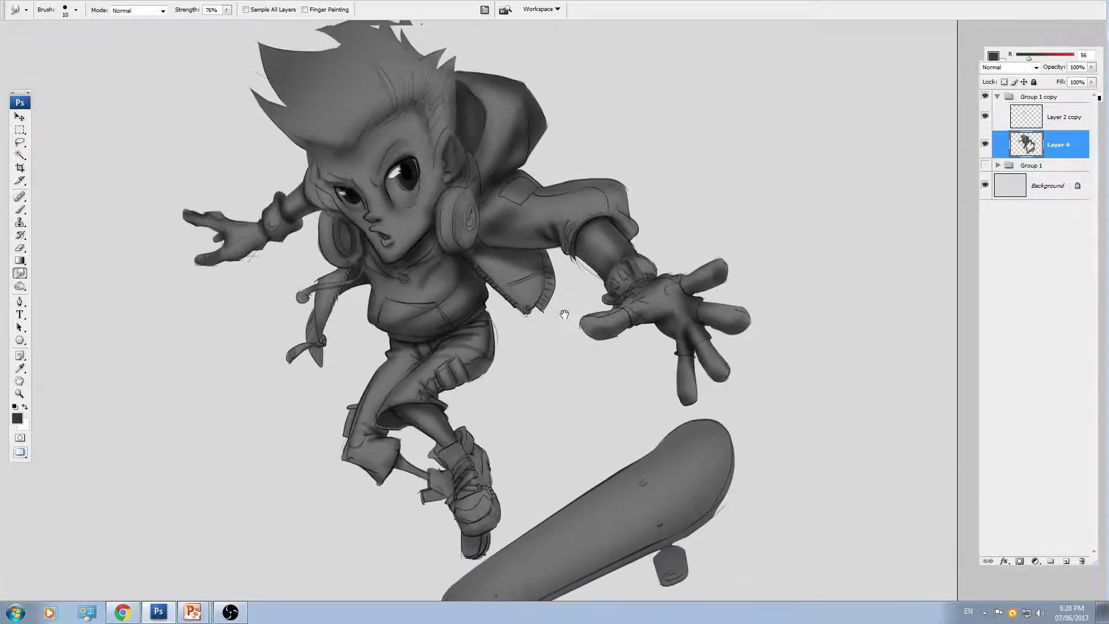
pyautogui.moveTo(492, 350); pyautogui.dragTo(570, 334)
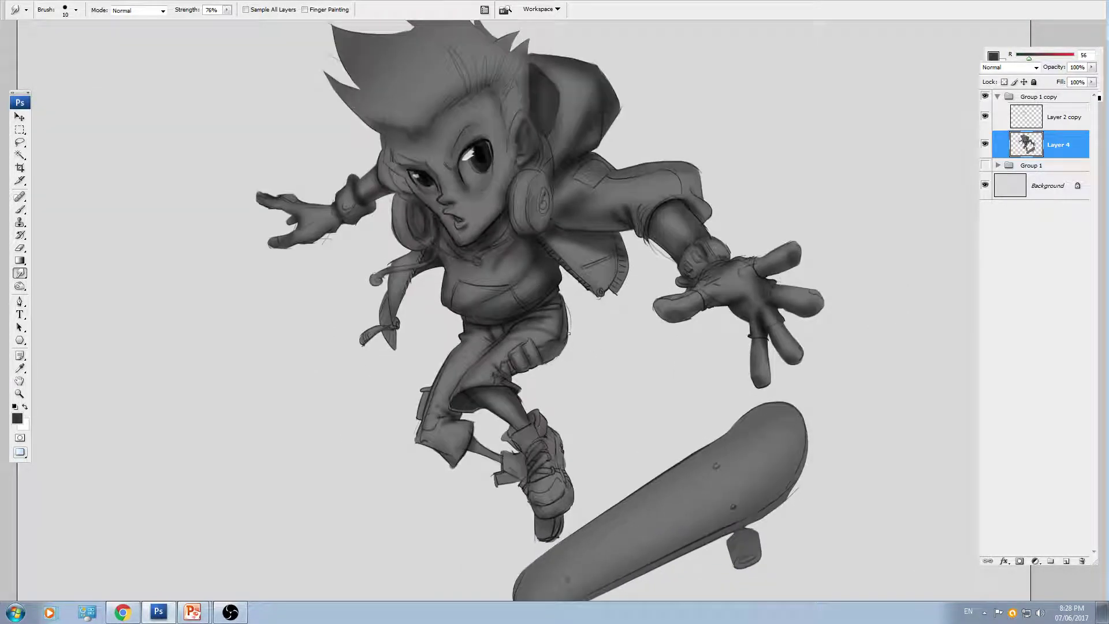
pyautogui.press('i')
pyautogui.moveTo(322, 47); pyautogui.dragTo(441, 217)
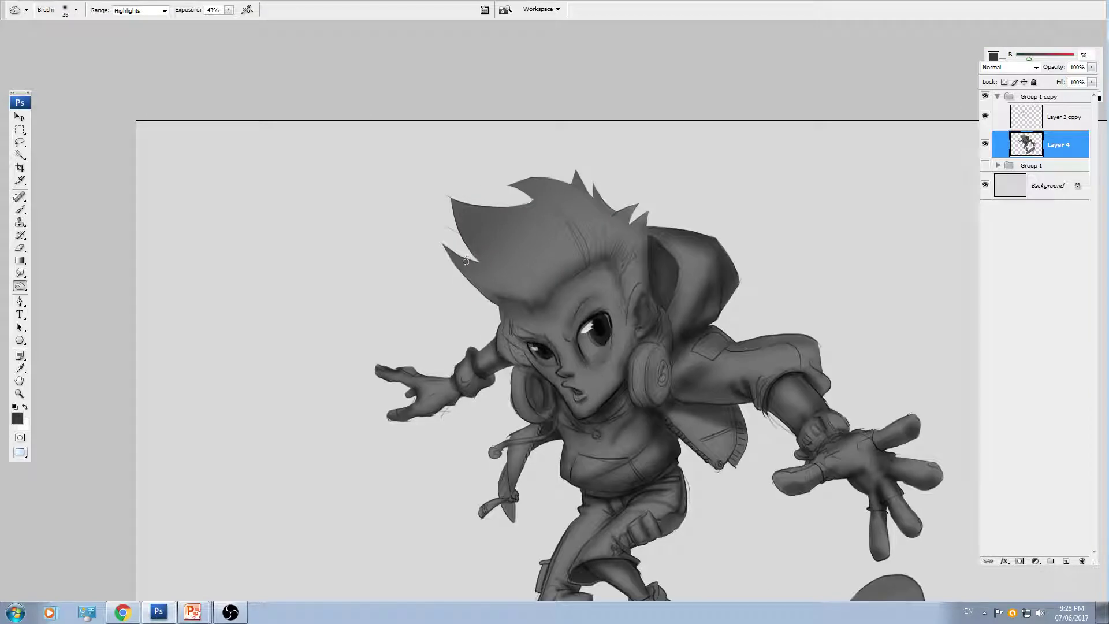
pyautogui.press(']')
pyautogui.press(']')
pyautogui.press(']')
pyautogui.press(']')
pyautogui.press(']')
pyautogui.press(']')
pyautogui.press(']')
pyautogui.moveTo(458, 260); pyautogui.dragTo(500, 300)
pyautogui.moveTo(468, 238); pyautogui.dragTo(536, 292)
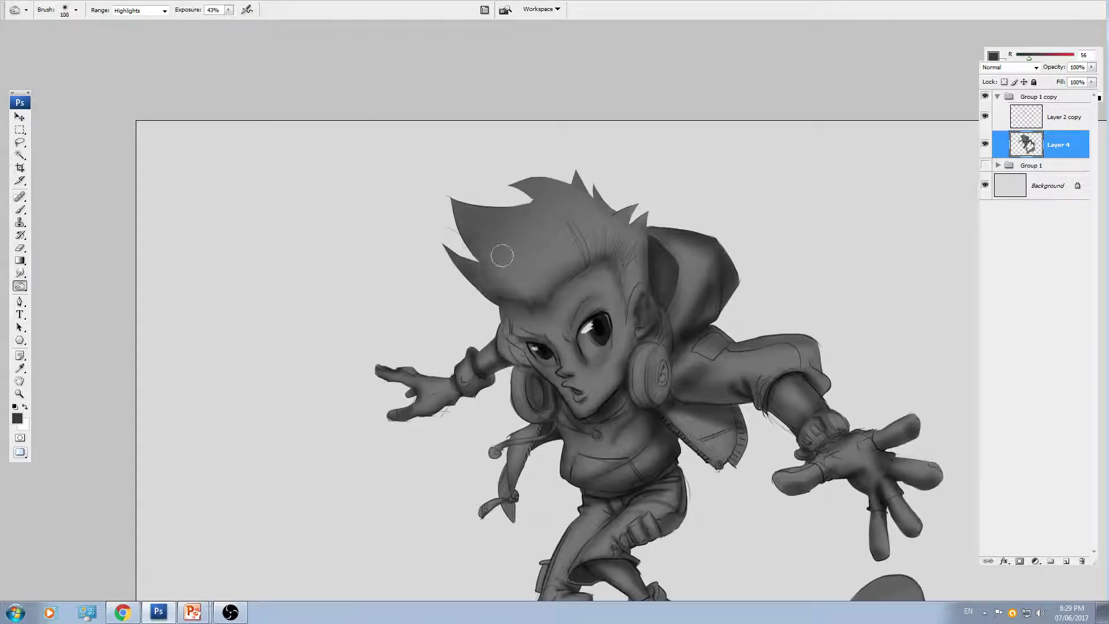
pyautogui.press(']')
pyautogui.moveTo(486, 215)
pyautogui.mouseDown()
pyautogui.moveTo(553, 242)
pyautogui.moveTo(566, 212)
pyautogui.moveTo(589, 247)
pyautogui.mouseUp()
# - Burn darker strand streaks into the hair's crown and rear spikes with a smaller brush
pyautogui.moveTo(582, 193); pyautogui.dragTo(603, 244)
pyautogui.press('[')
pyautogui.press('[')
pyautogui.press('[')
pyautogui.moveTo(583, 183); pyautogui.dragTo(600, 236)
pyautogui.moveTo(629, 199); pyautogui.dragTo(609, 248)
pyautogui.moveTo(623, 207); pyautogui.dragTo(628, 265)
pyautogui.moveTo(639, 230); pyautogui.dragTo(634, 307)
# - Burn strand streaks through the middle and front of the hair with an 80 px brush
pyautogui.press(']')
pyautogui.moveTo(557, 227); pyautogui.dragTo(538, 260)
pyautogui.moveTo(520, 215); pyautogui.dragTo(490, 267)
pyautogui.moveTo(462, 225); pyautogui.dragTo(508, 283)
pyautogui.moveTo(480, 277)
pyautogui.mouseDown()
pyautogui.moveTo(523, 295)
pyautogui.moveTo(509, 298)
pyautogui.mouseUp()
pyautogui.hotkey('ctrl', '-')
pyautogui.moveTo(611, 379); pyautogui.dragTo(653, 349)
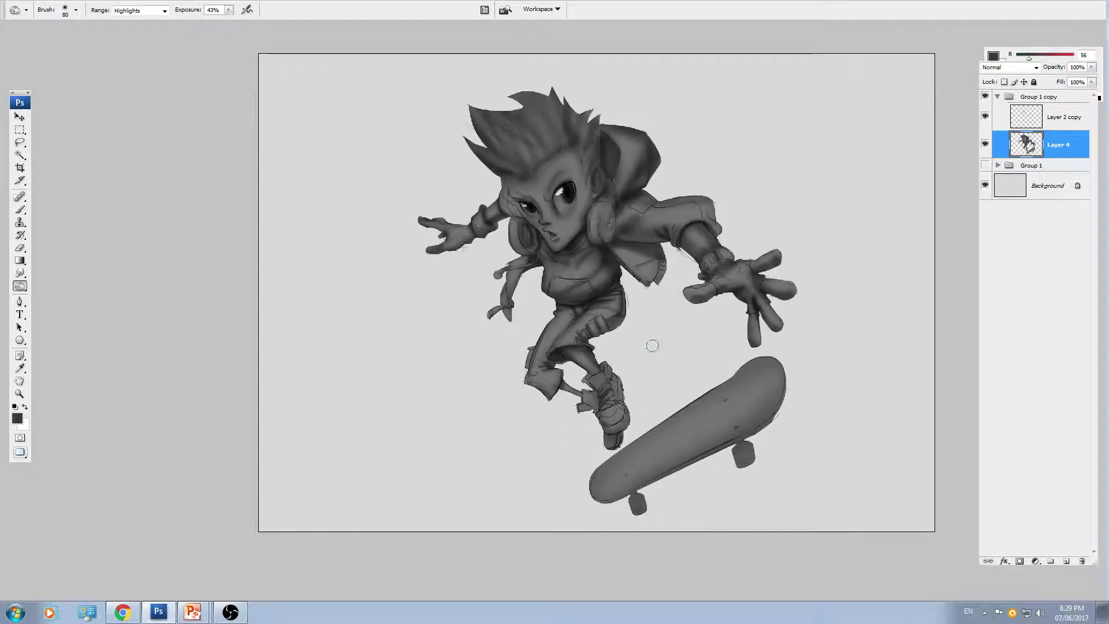
# - Save a JPEG copy of the artwork named 03 in the DEMO K1 folder
pyautogui.hotkey('ctrl', 'shift', 's')
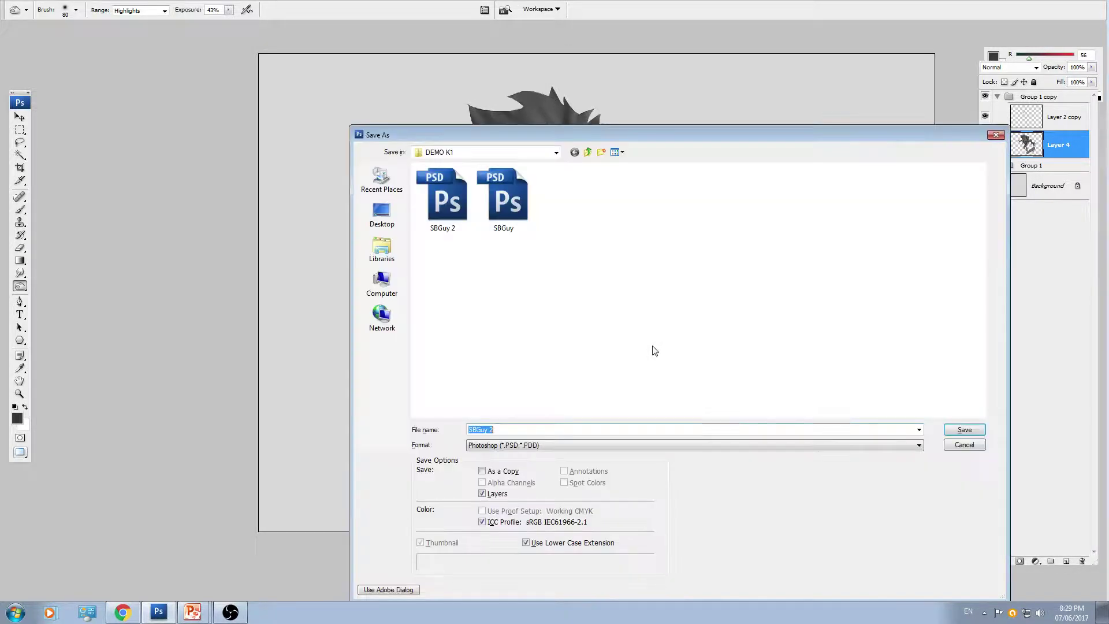
pyautogui.click(514, 445)
pyautogui.click(517, 484)
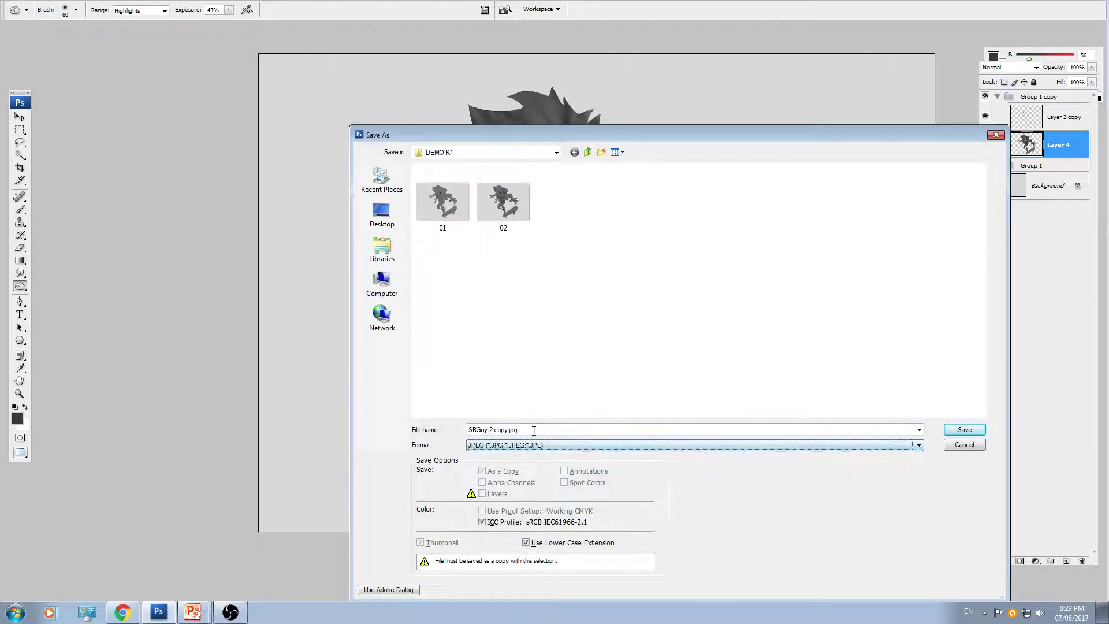
pyautogui.write('03')
pyautogui.press('Return')
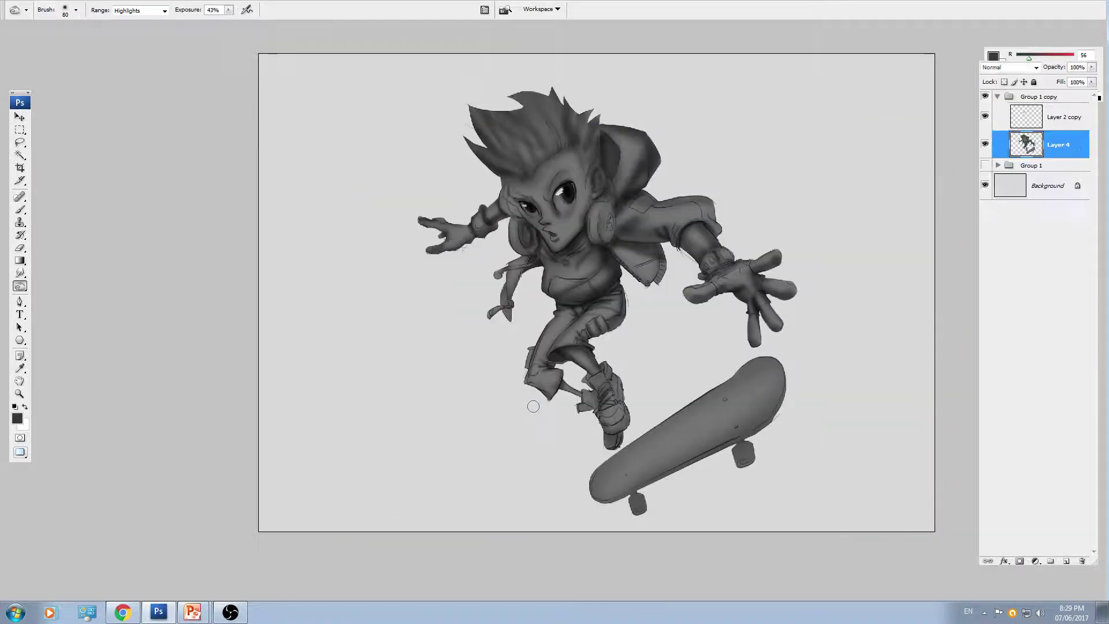
pyautogui.hotkey('ctrl', '+')
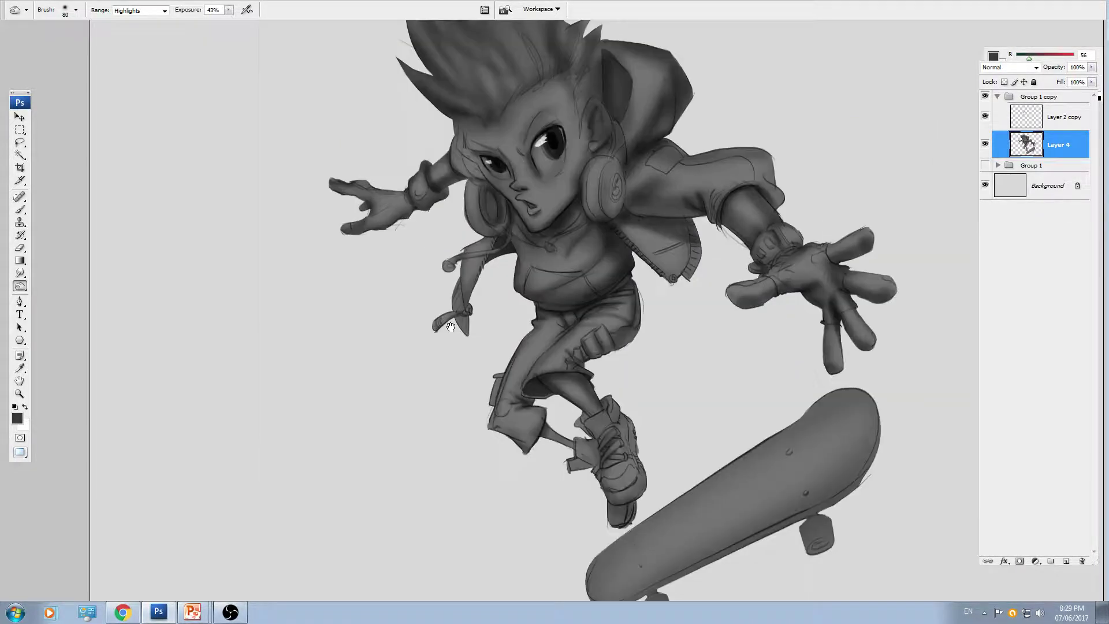
pyautogui.hotkey('ctrl', '+')
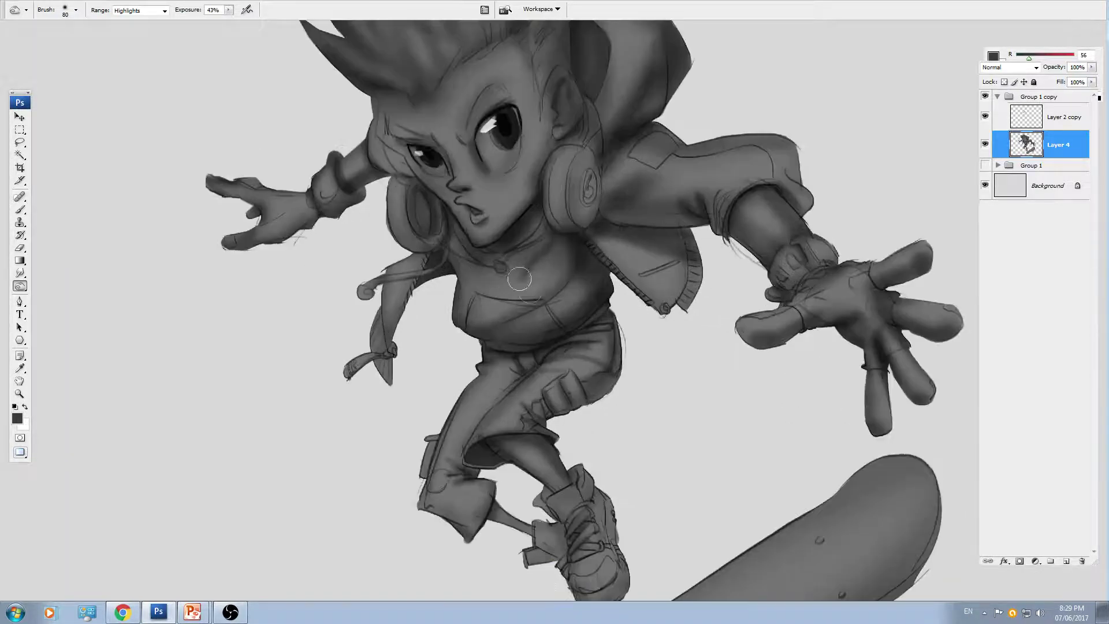
pyautogui.hotkey('ctrl', '+')
pyautogui.moveTo(548, 280); pyautogui.dragTo(569, 288)
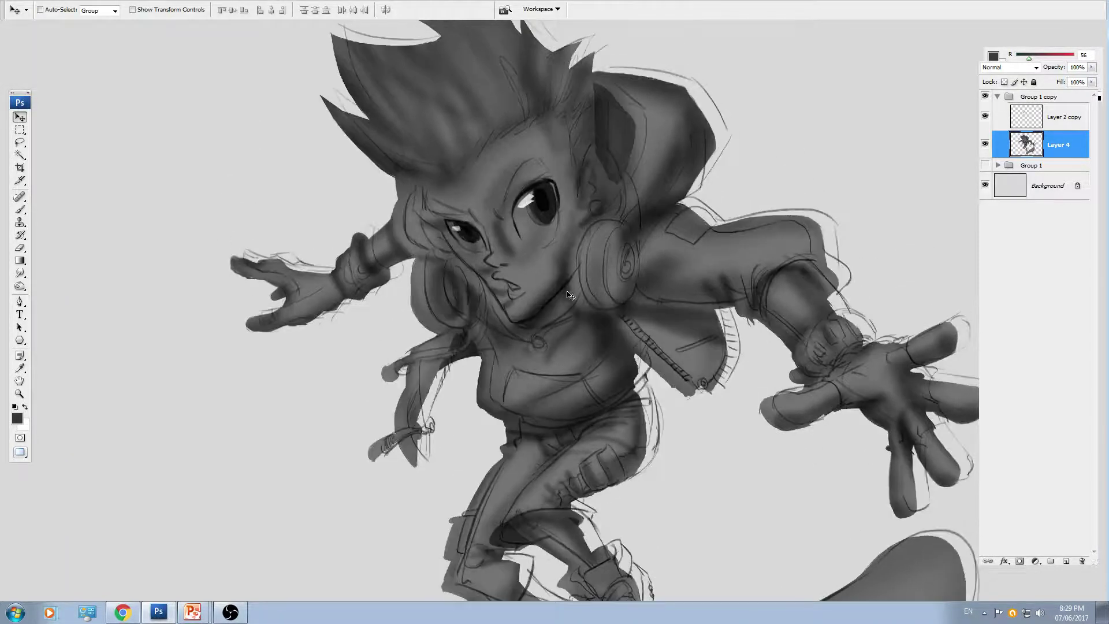
pyautogui.hotkey('ctrl', 'z')
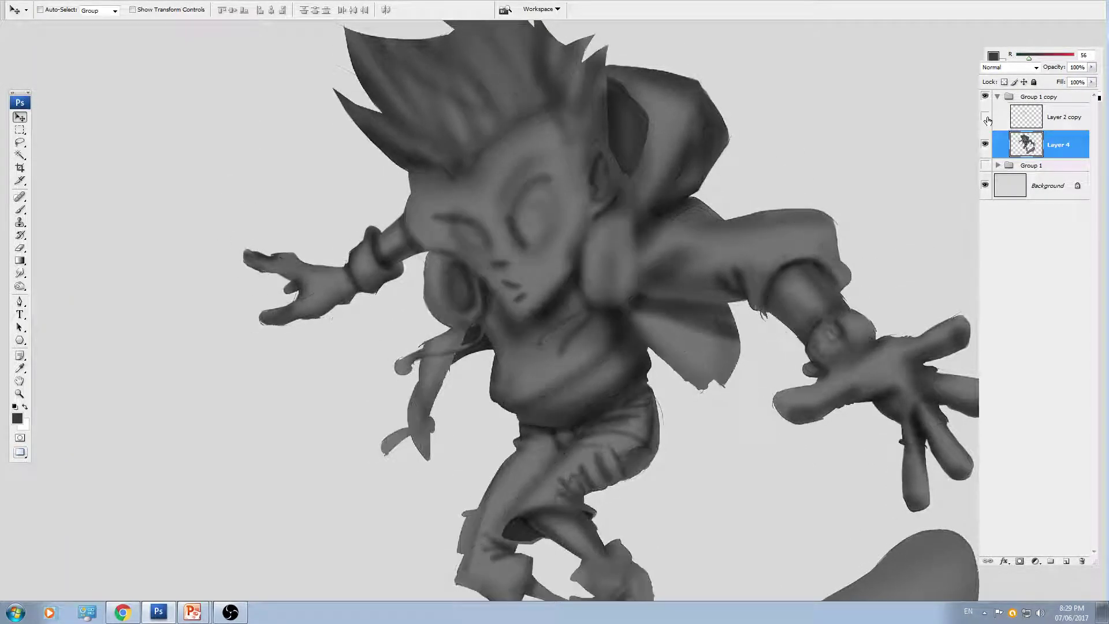
# - Review the darkened hair and figure without the line art, and show the line-art layer again
pyautogui.hotkey('ctrl', '-')
pyautogui.click(987, 119)
pyautogui.hotkey('ctrl', '+')
pyautogui.hotkey('ctrl', '+')
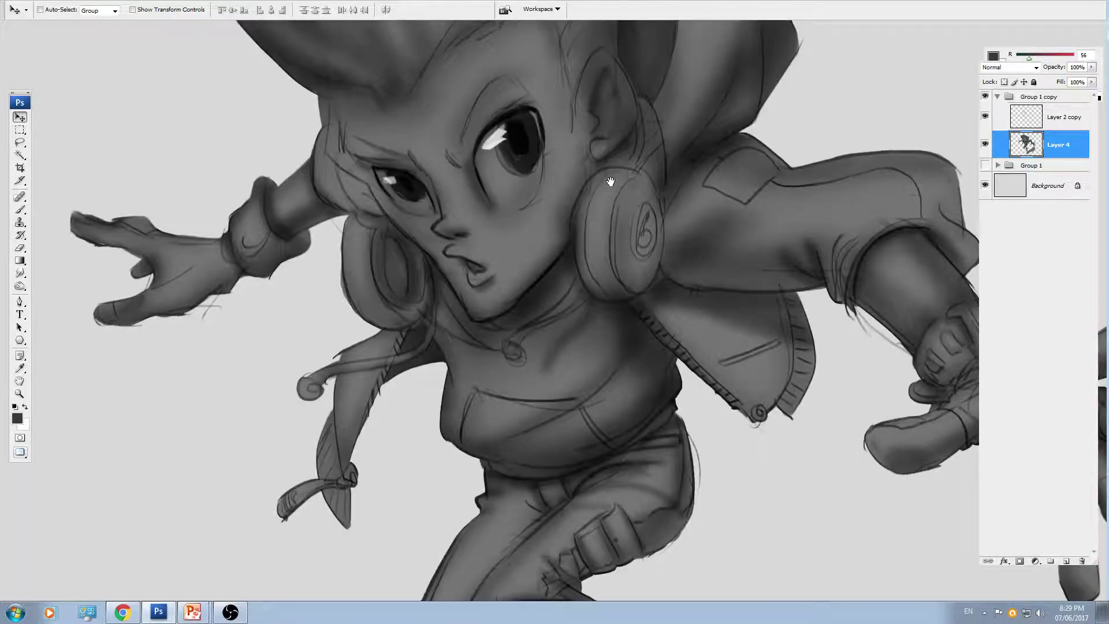
pyautogui.moveTo(611, 181); pyautogui.dragTo(623, 277)
# - Switch to the Dodge tool and lighten the upper forehead beneath the hairline, enlarging the brush to 90 px
pyautogui.rightClick(18, 283)
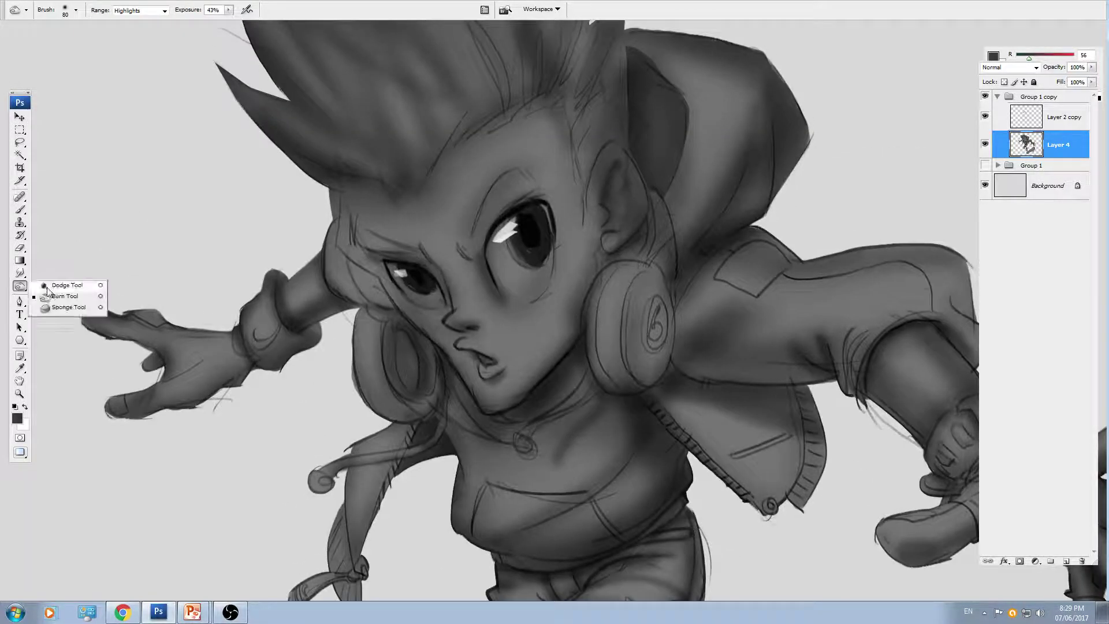
pyautogui.click(49, 286)
pyautogui.rightClick(600, 296)
pyautogui.doubleClick(572, 155)
pyautogui.scroll(3, 526, 164)
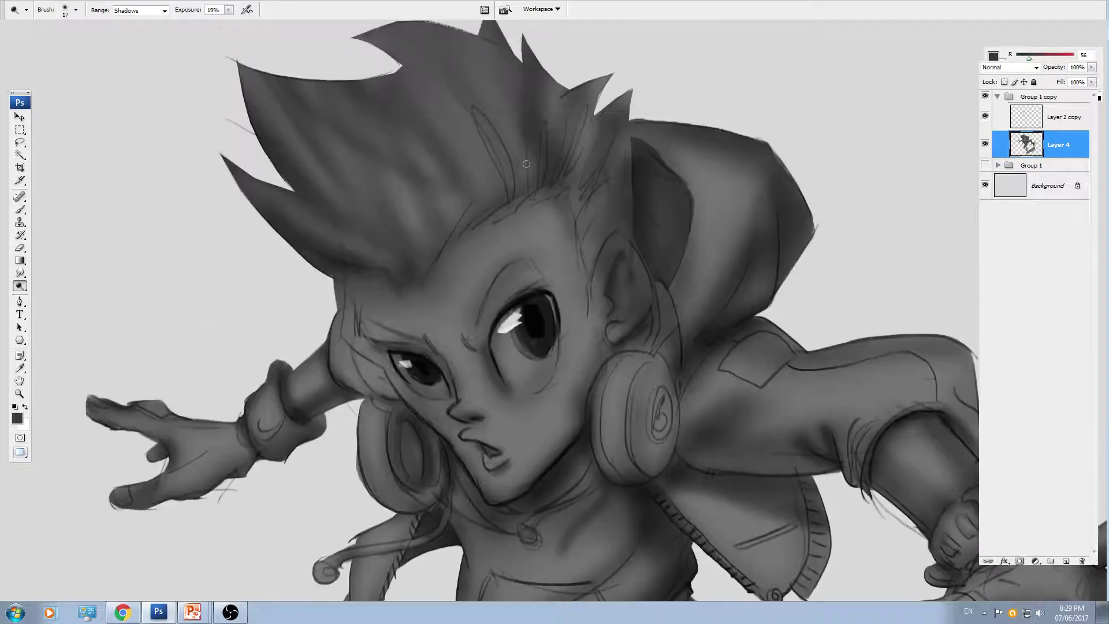
pyautogui.hotkey('ctrl', '+')
pyautogui.press(']')
pyautogui.press(']')
pyautogui.press(']')
pyautogui.press(']')
pyautogui.press(']')
pyautogui.press(']')
pyautogui.press(']')
pyautogui.press(']')
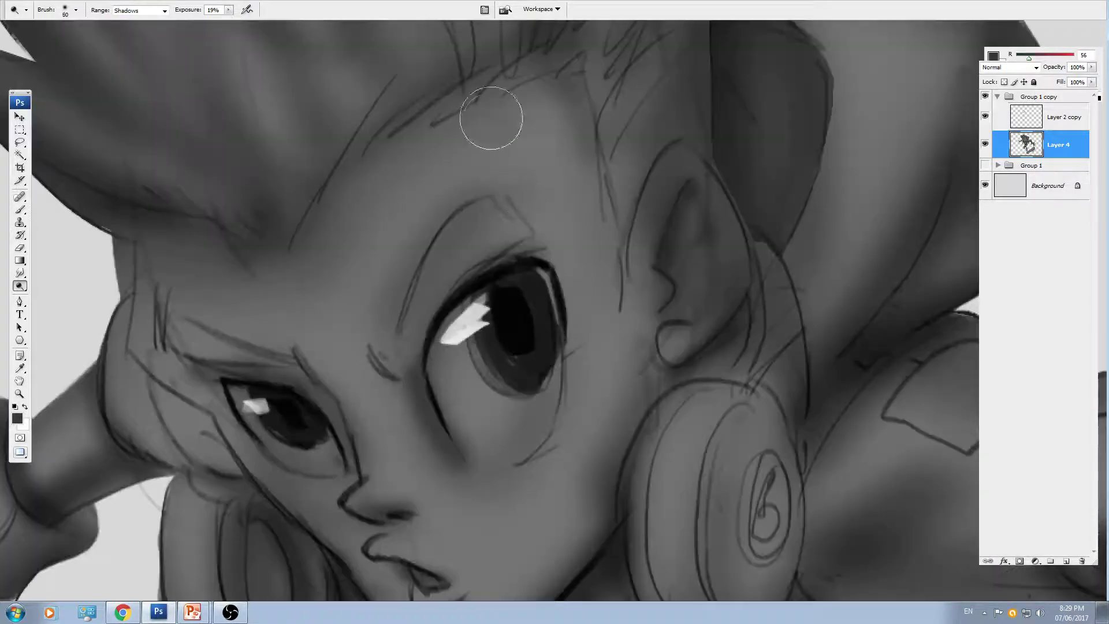
pyautogui.hotkey('ctrl', '-')
pyautogui.moveTo(530, 207)
pyautogui.mouseDown()
pyautogui.moveTo(507, 245)
pyautogui.moveTo(537, 235)
pyautogui.moveTo(538, 213)
pyautogui.moveTo(532, 262)
pyautogui.moveTo(555, 242)
pyautogui.mouseUp()
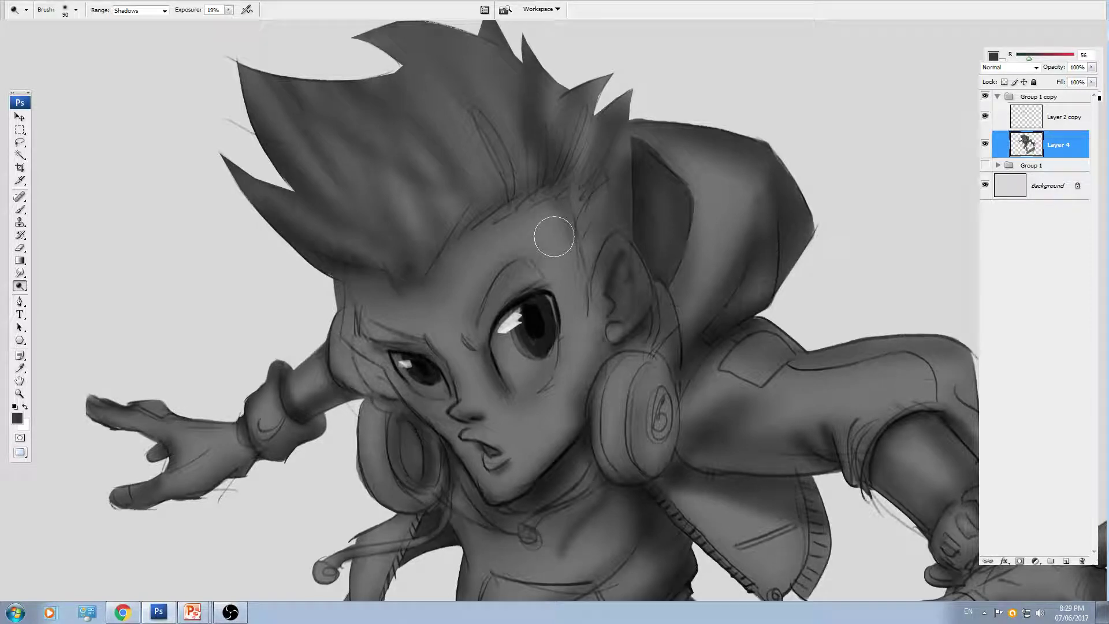
pyautogui.moveTo(554, 237)
pyautogui.mouseDown()
pyautogui.moveTo(525, 233)
pyautogui.moveTo(530, 256)
pyautogui.moveTo(520, 210)
pyautogui.moveTo(529, 247)
pyautogui.moveTo(522, 237)
pyautogui.moveTo(546, 226)
pyautogui.moveTo(515, 240)
pyautogui.moveTo(512, 223)
pyautogui.moveTo(515, 257)
pyautogui.moveTo(539, 208)
pyautogui.mouseUp()
# - Extend the dodged highlight from the forehead to the near cheek, using a brush of up to 125 px
pyautogui.press(']')
pyautogui.press(']')
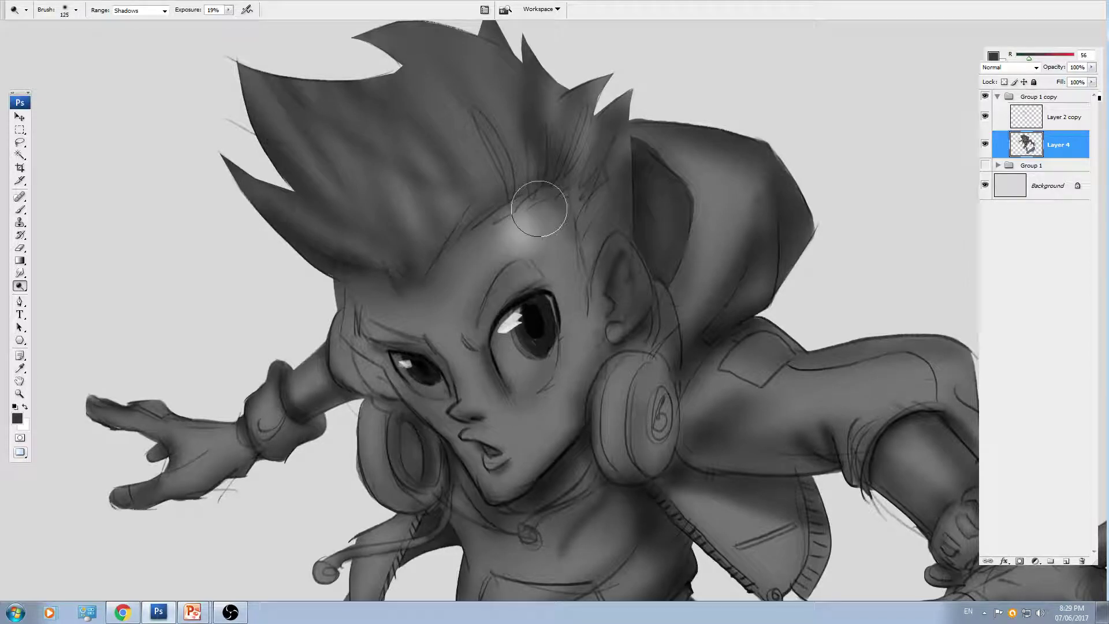
pyautogui.moveTo(528, 370)
pyautogui.mouseDown()
pyautogui.moveTo(570, 287)
pyautogui.moveTo(606, 297)
pyautogui.moveTo(601, 325)
pyautogui.moveTo(607, 277)
pyautogui.mouseUp()
# - Dodge a highlight along the nose bridge and onto the nose tip, reducing the brush from 70 to 50 px
pyautogui.press('[')
pyautogui.press('[')
pyautogui.press('[')
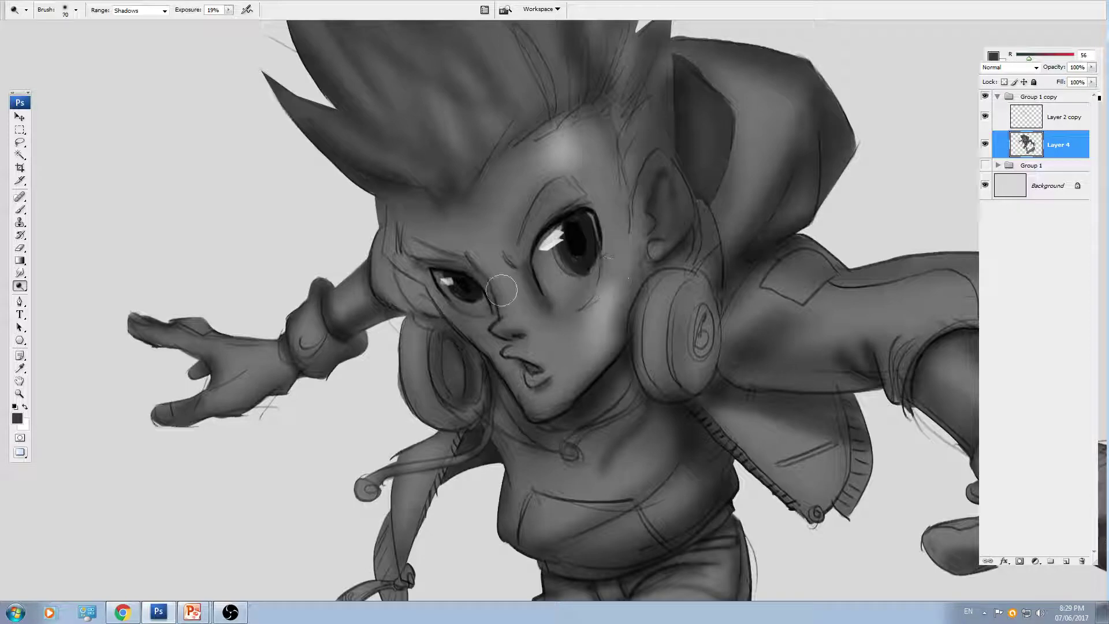
pyautogui.press('[')
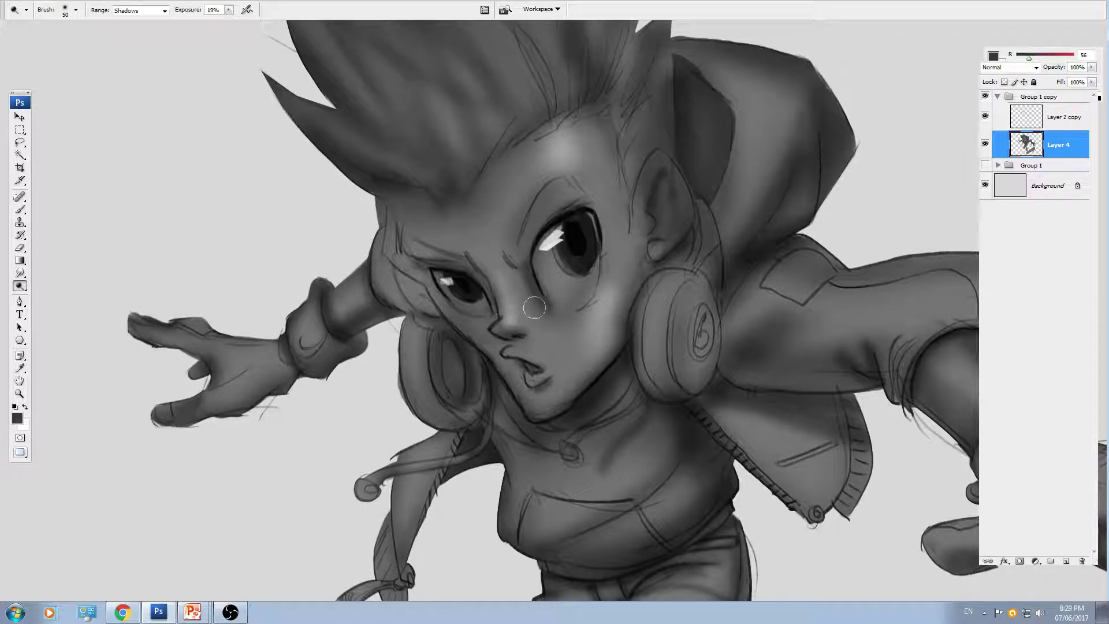
pyautogui.hotkey('ctrl', '+')
pyautogui.moveTo(519, 397); pyautogui.dragTo(531, 337)
# - Dodge highlights onto the lips and chin with a brush of 45 px or smaller
pyautogui.press('[')
pyautogui.press('[')
pyautogui.press('[')
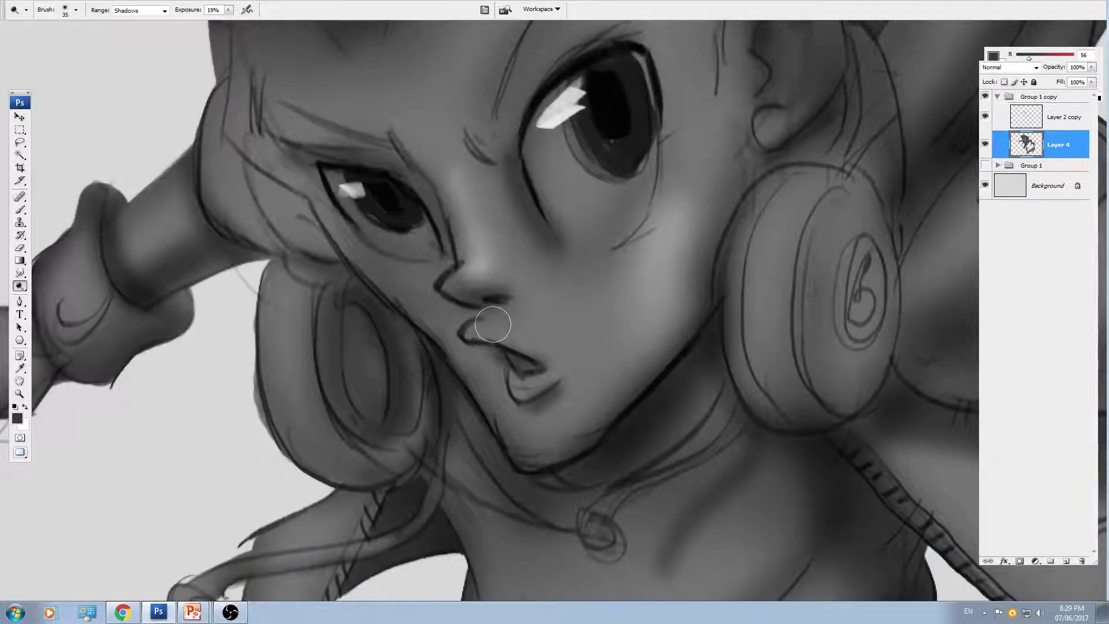
pyautogui.press('[')
pyautogui.press('[')
pyautogui.moveTo(491, 331)
pyautogui.mouseDown()
pyautogui.moveTo(522, 387)
pyautogui.moveTo(573, 367)
pyautogui.moveTo(572, 391)
pyautogui.mouseUp()
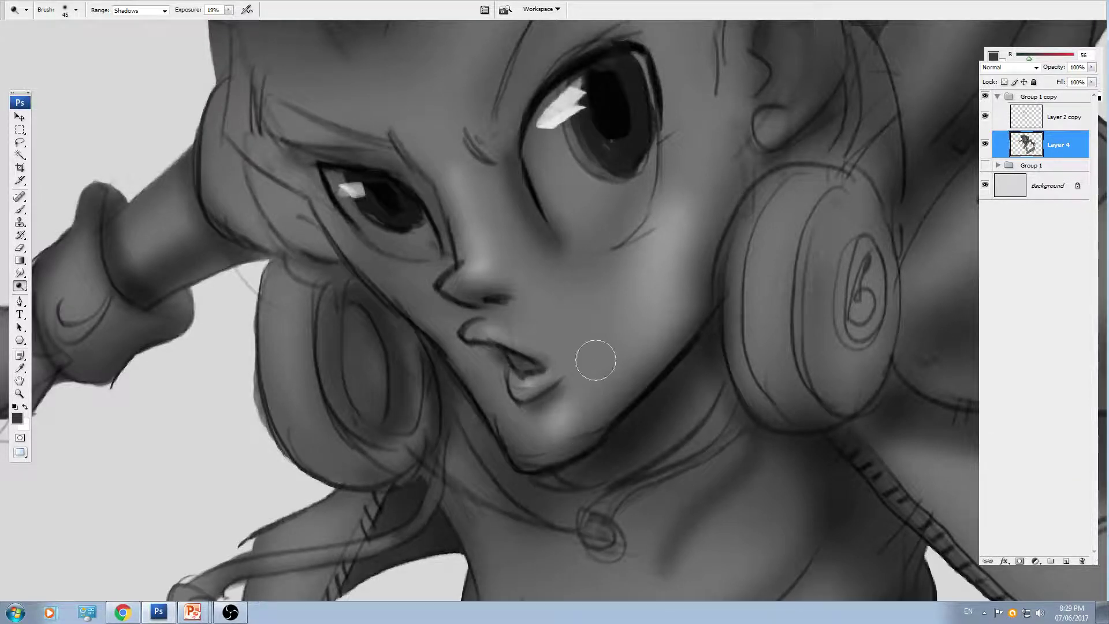
# - Dodge a small highlight onto the near earlobe, reducing the brush to 35 px
pyautogui.scroll(-2, 594, 359)
pyautogui.press(']')
pyautogui.press(']')
pyautogui.press(']')
pyautogui.press(']')
pyautogui.press(']')
pyautogui.press(']')
pyautogui.press(']')
pyautogui.press(']')
pyautogui.press('[')
pyautogui.press('[')
pyautogui.press('[')
pyautogui.press('[')
pyautogui.press('[')
pyautogui.press('[')
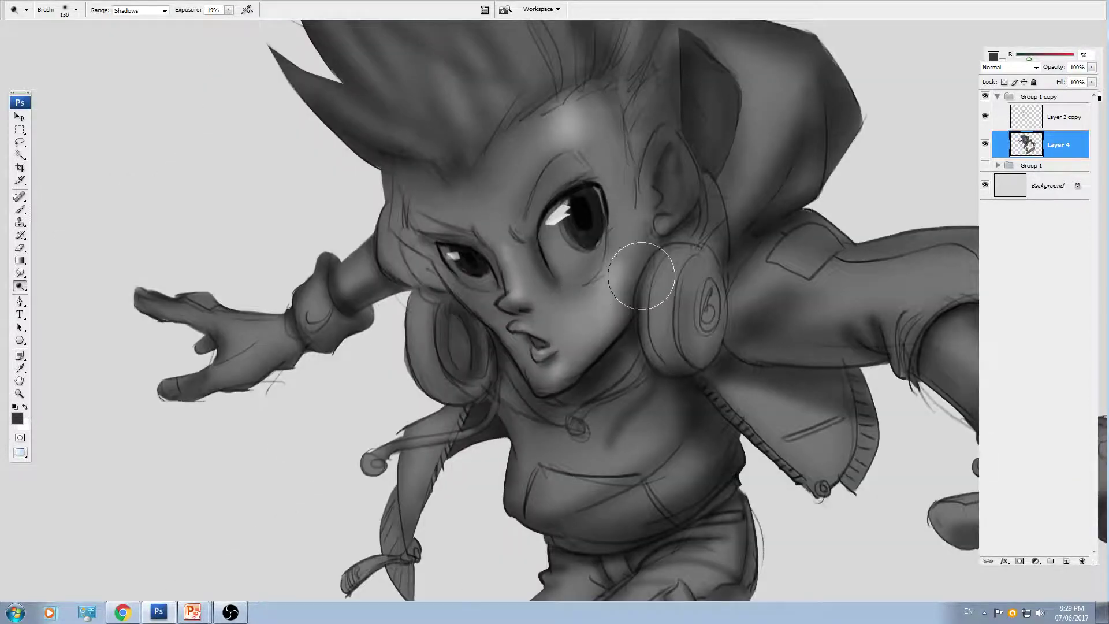
pyautogui.scroll(1, 651, 231)
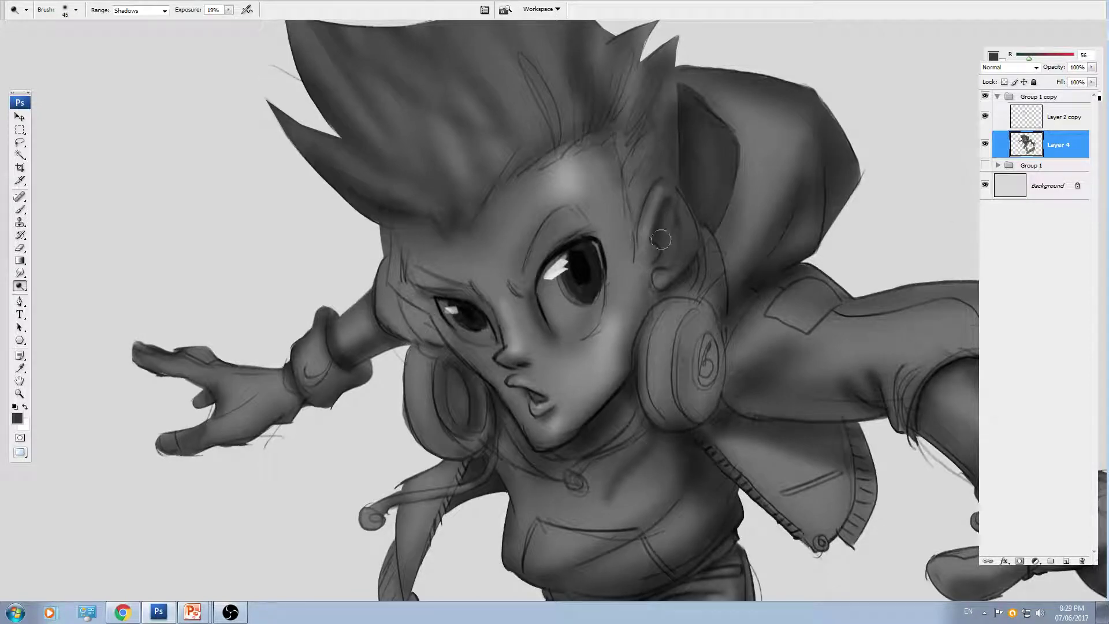
pyautogui.hotkey('ctrl', '+')
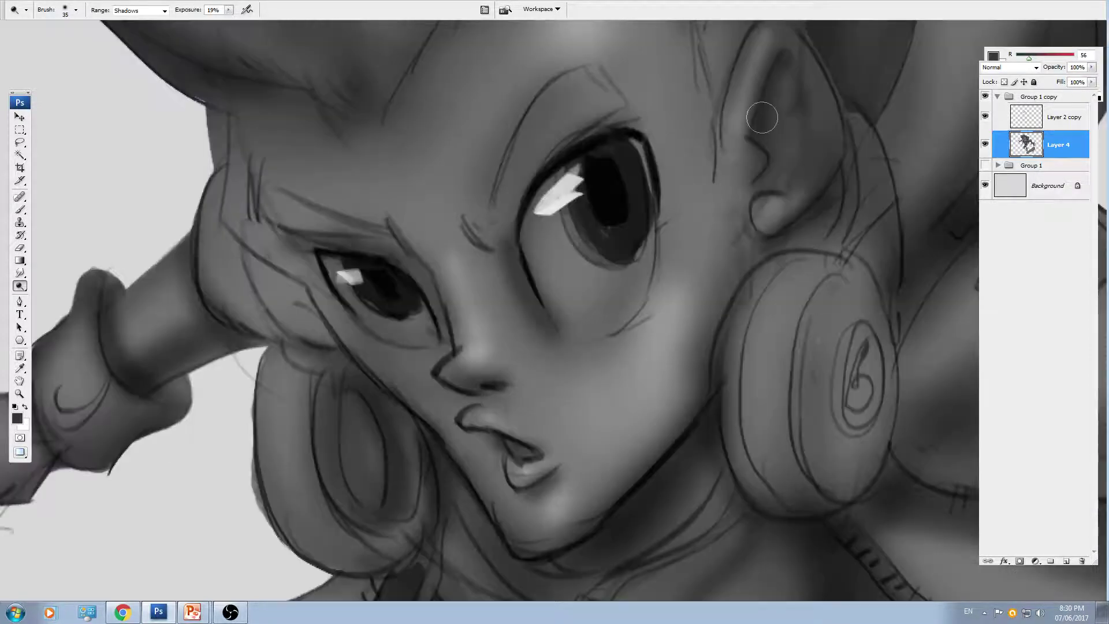
pyautogui.press('[')
# - Dodge highlights along the swept-back hair spikes and crown, enlarging the brush from 45 to 70 px
pyautogui.hotkey('ctrl', '-')
pyautogui.press(']')
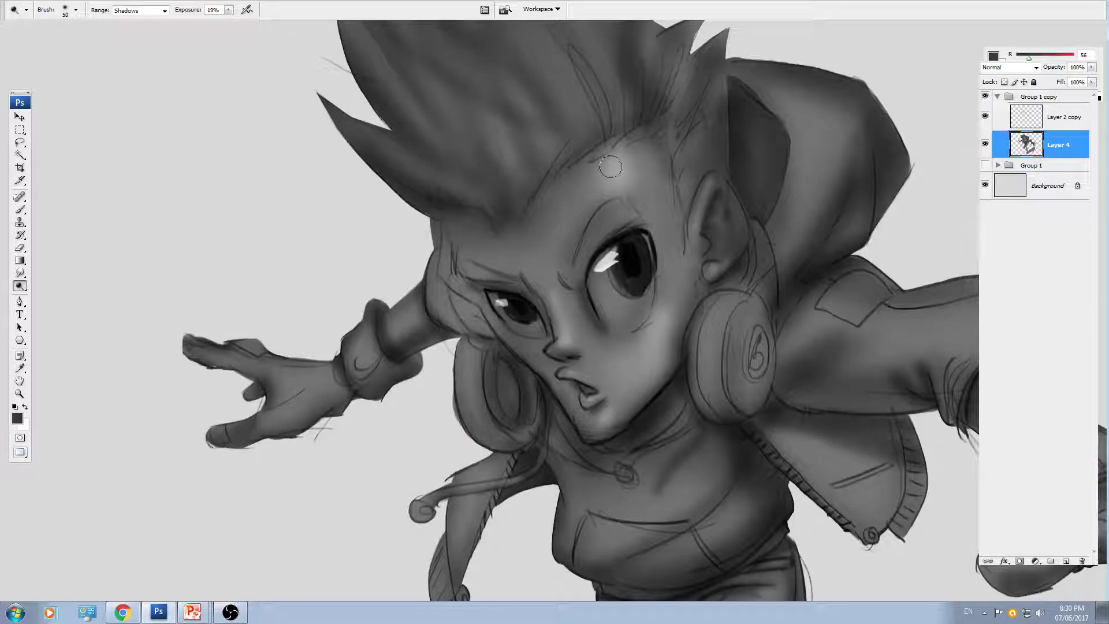
pyautogui.scroll(4, 666, 148)
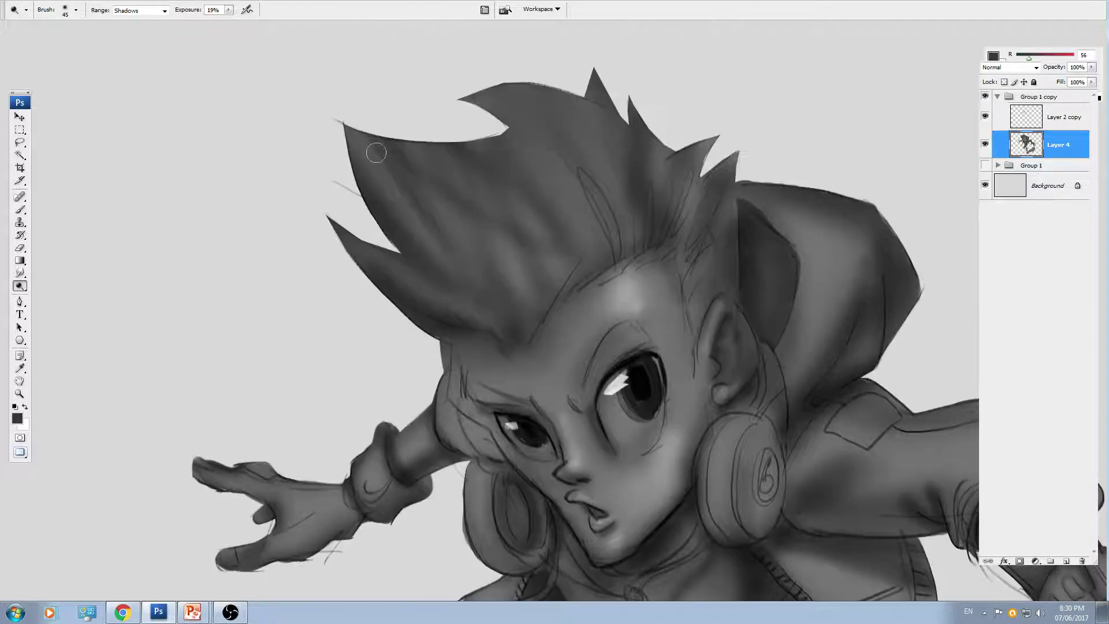
pyautogui.moveTo(376, 152)
pyautogui.mouseDown()
pyautogui.moveTo(448, 208)
pyautogui.moveTo(510, 109)
pyautogui.moveTo(646, 205)
pyautogui.mouseUp()
pyautogui.press(']')
pyautogui.press(']')
pyautogui.press(']')
pyautogui.moveTo(603, 134); pyautogui.dragTo(644, 224)
# - Dodge highlights onto the outer rims of both headphone cups, starting with a 70 px brush
pyautogui.moveTo(710, 342); pyautogui.dragTo(589, 169)
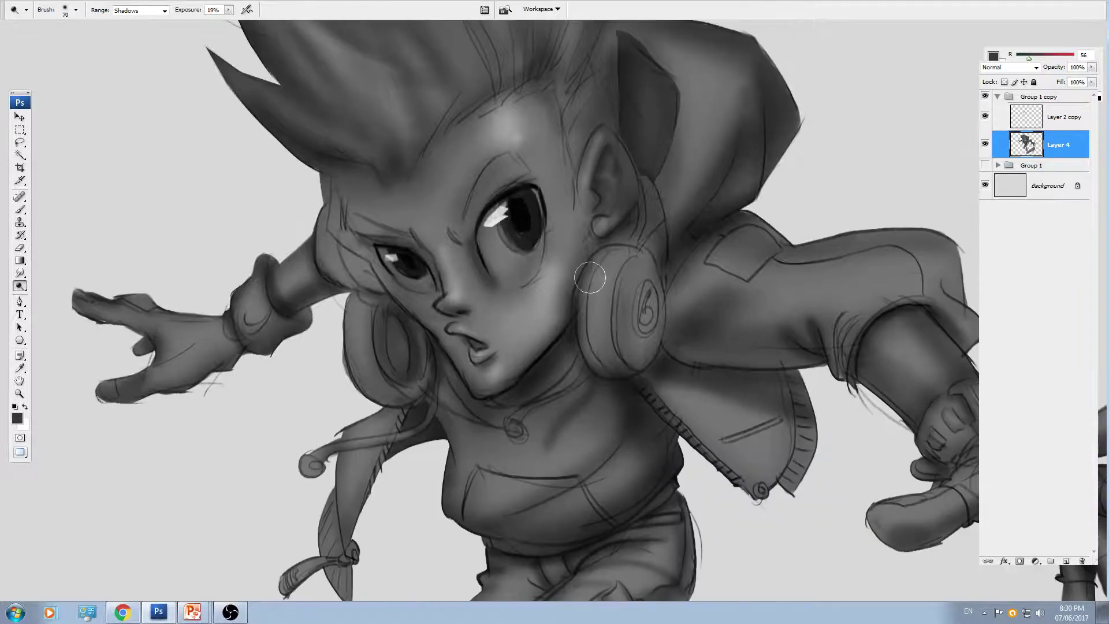
pyautogui.moveTo(590, 278)
pyautogui.mouseDown()
pyautogui.moveTo(609, 289)
pyautogui.moveTo(619, 280)
pyautogui.mouseUp()
pyautogui.press('[')
pyautogui.moveTo(366, 326)
pyautogui.mouseDown()
pyautogui.moveTo(353, 335)
pyautogui.moveTo(363, 325)
pyautogui.mouseUp()
# - Lighten the jacket's near shoulder and upper sleeve with the Dodge tool, using a 50 to 45 px brush
pyautogui.moveTo(806, 319); pyautogui.dragTo(639, 300)
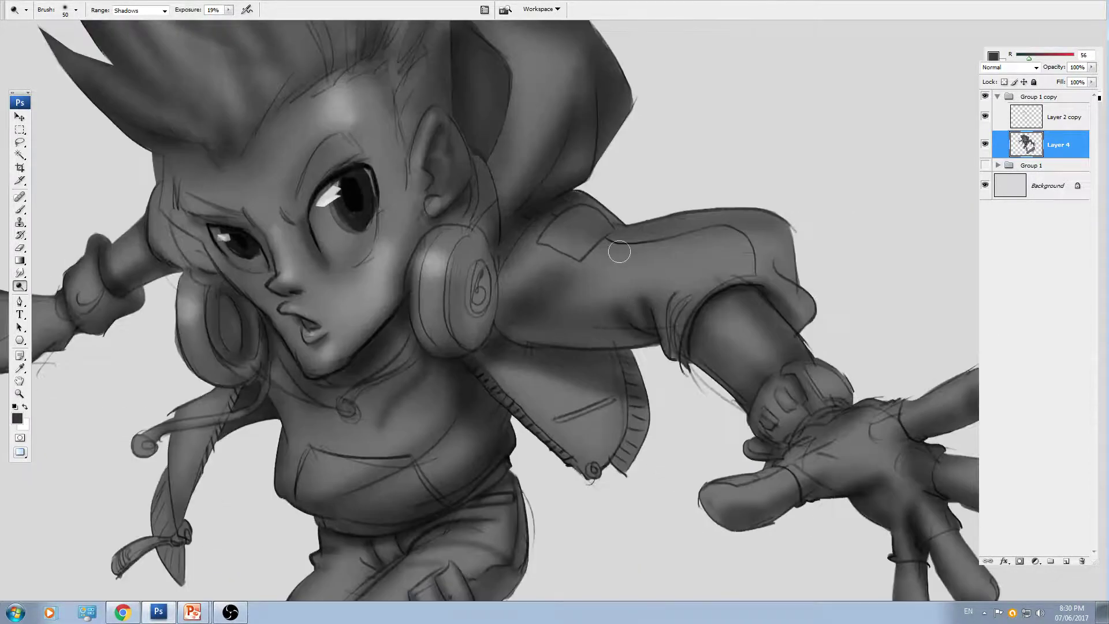
pyautogui.moveTo(514, 275)
pyautogui.mouseDown()
pyautogui.moveTo(581, 230)
pyautogui.moveTo(629, 264)
pyautogui.moveTo(743, 236)
pyautogui.moveTo(677, 243)
pyautogui.moveTo(670, 292)
pyautogui.moveTo(685, 260)
pyautogui.moveTo(726, 240)
pyautogui.moveTo(628, 264)
pyautogui.moveTo(561, 232)
pyautogui.mouseUp()
pyautogui.press('[')
pyautogui.moveTo(684, 296); pyautogui.dragTo(735, 272)
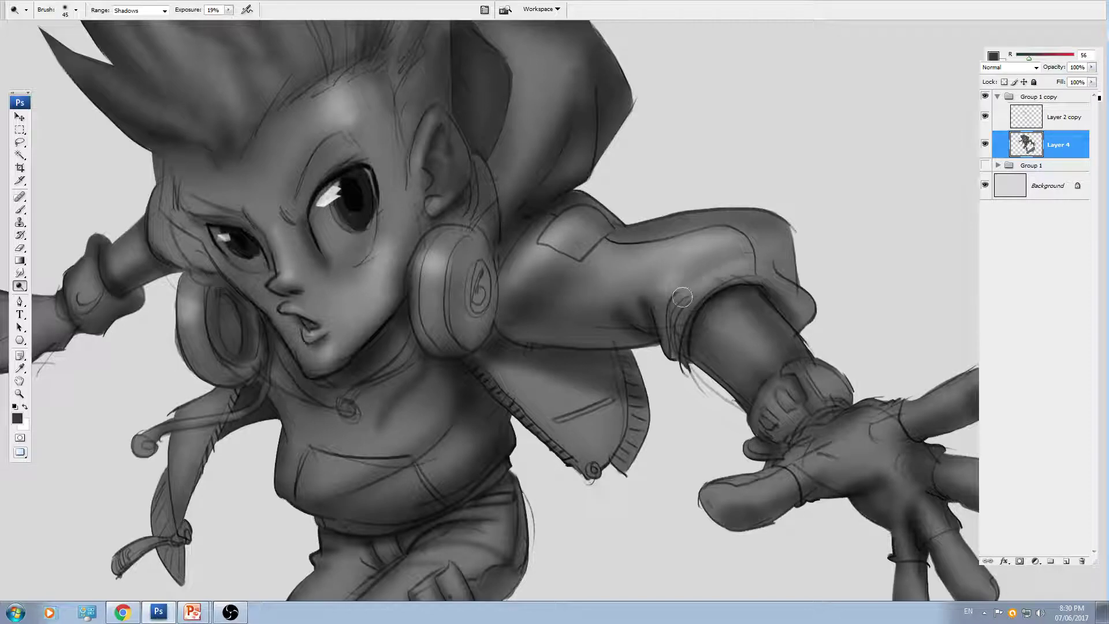
# - Dodge highlights onto the near forearm and its wristband, reducing the brush from 60 to 25 px
pyautogui.moveTo(742, 355)
pyautogui.mouseDown()
pyautogui.moveTo(693, 289)
pyautogui.moveTo(728, 297)
pyautogui.mouseUp()
pyautogui.press(']')
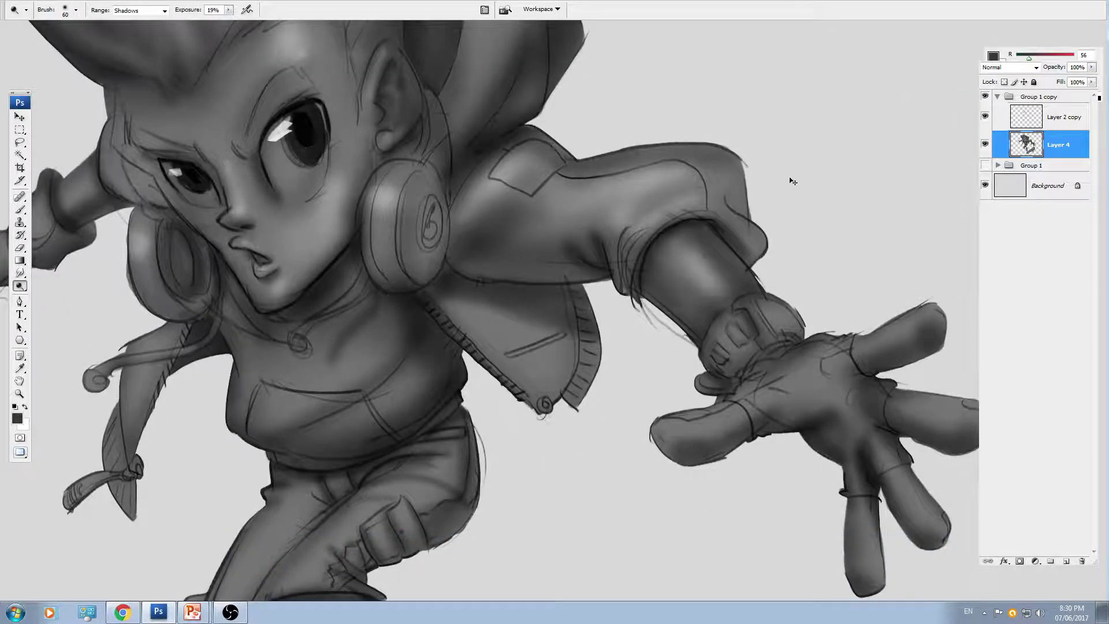
pyautogui.hotkey('ctrl', '+')
pyautogui.press('[')
pyautogui.press('[')
pyautogui.moveTo(854, 364); pyautogui.dragTo(508, 340)
pyautogui.moveTo(629, 280); pyautogui.dragTo(652, 320)
pyautogui.press('[')
pyautogui.press('[')
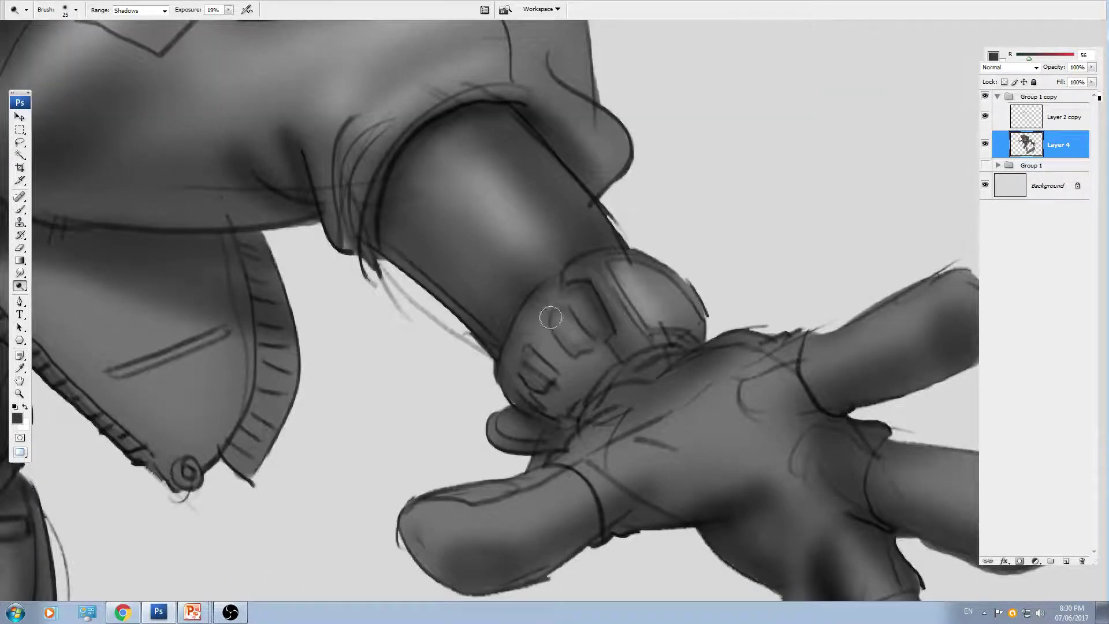
pyautogui.moveTo(546, 324)
pyautogui.mouseDown()
pyautogui.moveTo(532, 314)
pyautogui.moveTo(572, 368)
pyautogui.mouseUp()
# - Dodge highlights along the two upper fingers and the thumb of the near hand, with a 30 to 40 px brush
pyautogui.moveTo(690, 388); pyautogui.dragTo(571, 248)
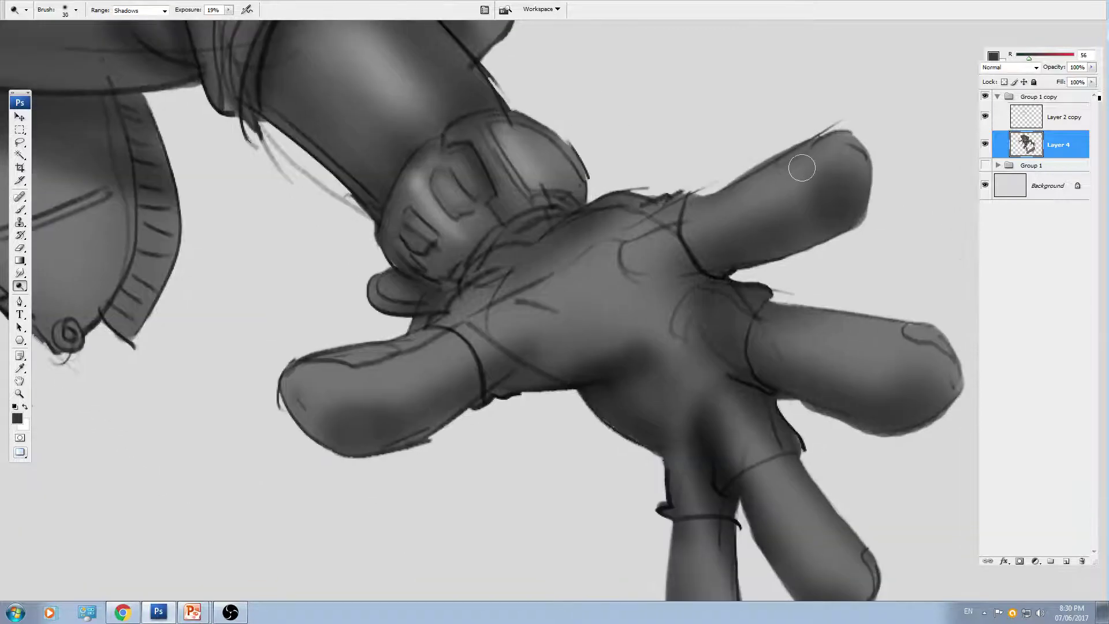
pyautogui.moveTo(802, 168); pyautogui.dragTo(682, 226)
pyautogui.press(']')
pyautogui.moveTo(894, 351); pyautogui.dragTo(777, 349)
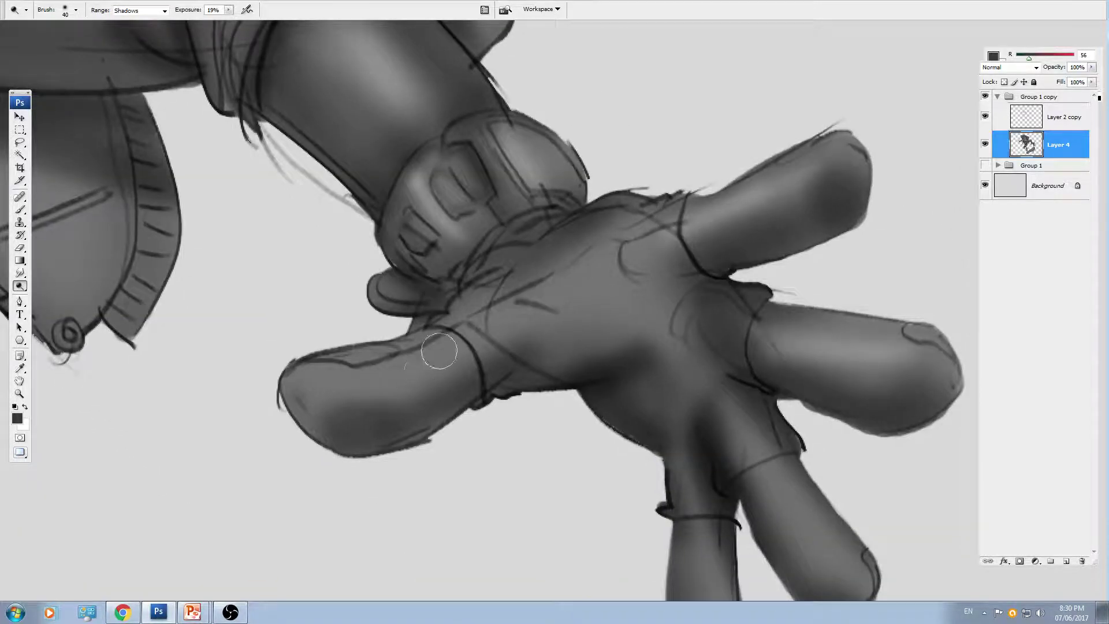
pyautogui.moveTo(435, 354); pyautogui.dragTo(341, 385)
# - Dodge highlights down the two lower fingers of the near hand with a 40 px brush
pyautogui.moveTo(774, 496)
pyautogui.mouseDown()
pyautogui.moveTo(845, 549)
pyautogui.moveTo(728, 365)
pyautogui.mouseUp()
pyautogui.moveTo(695, 327); pyautogui.dragTo(739, 401)
pyautogui.moveTo(604, 381); pyautogui.dragTo(617, 475)
pyautogui.moveTo(617, 475)
pyautogui.mouseDown()
pyautogui.moveTo(611, 365)
pyautogui.moveTo(628, 519)
pyautogui.mouseUp()
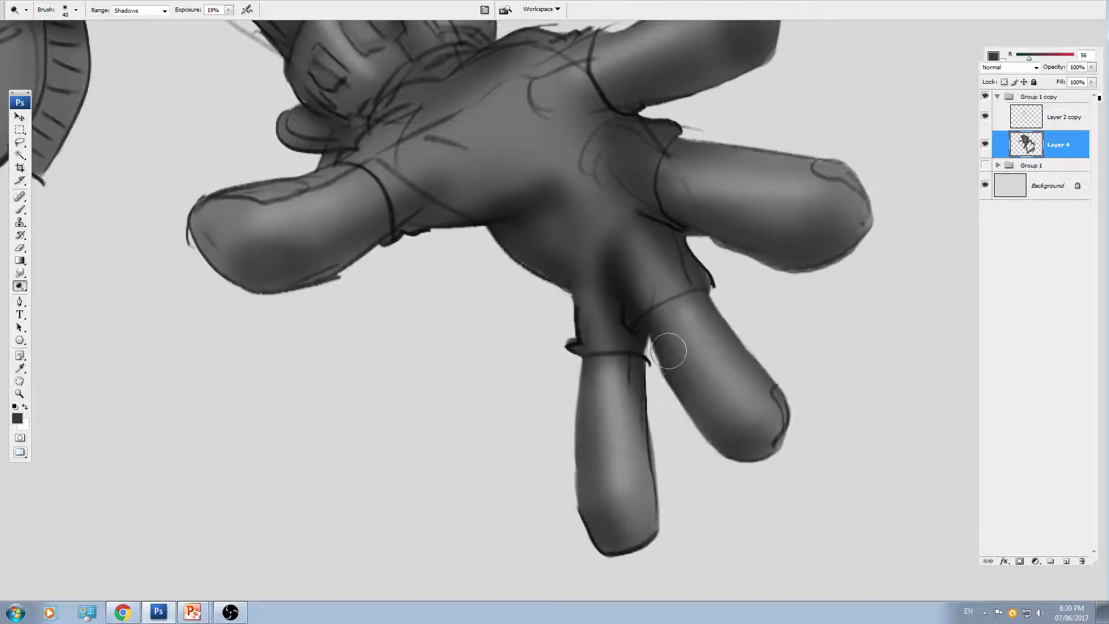
# - Dodge a thin highlight from the far hand's fingers along its upper palm with a 25 px brush
pyautogui.hotkey('ctrl', '-')
pyautogui.hotkey('ctrl', '-')
pyautogui.hotkey('ctrl', '-')
pyautogui.moveTo(260, 266); pyautogui.dragTo(780, 309)
pyautogui.hotkey('ctrl', '+')
pyautogui.hotkey('ctrl', '+')
pyautogui.hotkey('ctrl', '+')
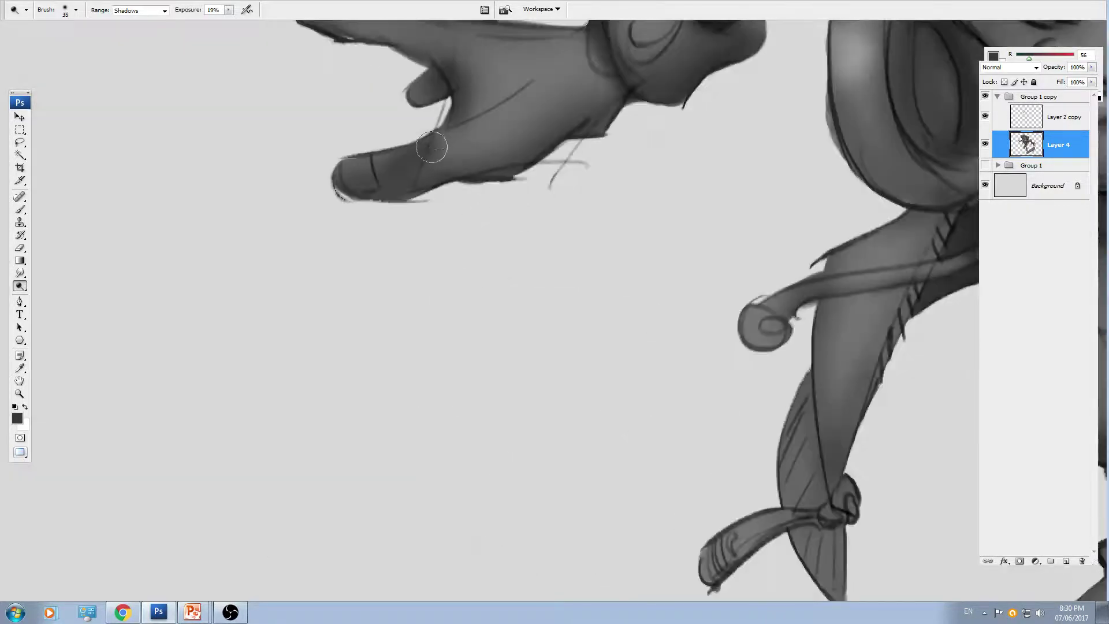
pyautogui.moveTo(433, 146); pyautogui.dragTo(484, 329)
pyautogui.press('[')
pyautogui.press('[')
pyautogui.press('[')
pyautogui.moveTo(398, 198)
pyautogui.mouseDown()
pyautogui.moveTo(451, 198)
pyautogui.moveTo(569, 234)
pyautogui.moveTo(605, 275)
pyautogui.mouseUp()
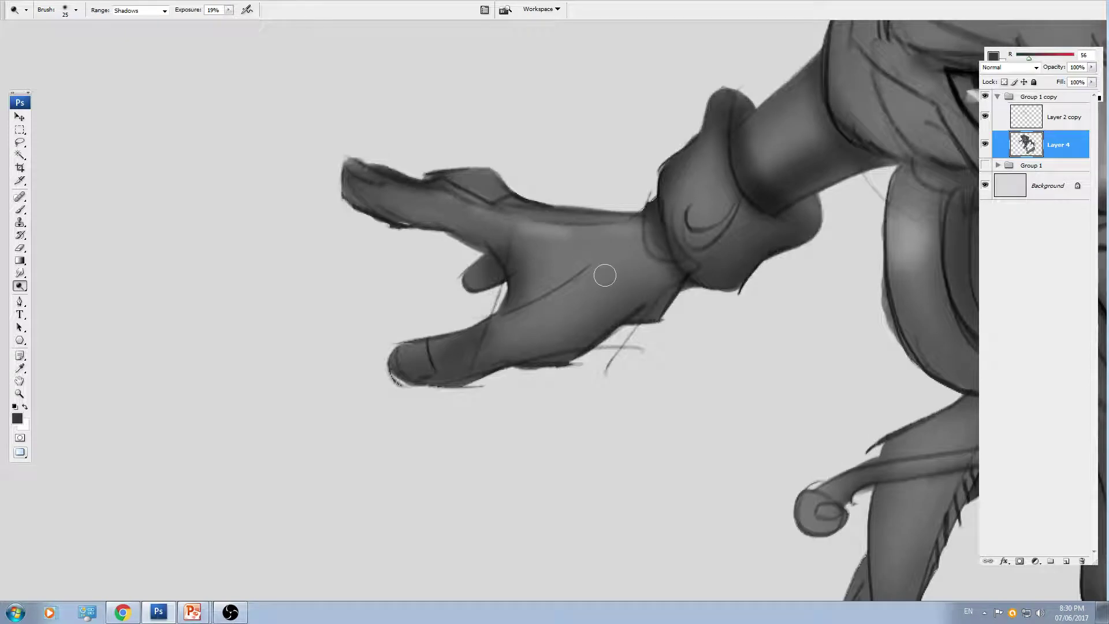
# - Lighten the far hand's palm and thumb base with a 45 px Dodge brush
pyautogui.press(']')
pyautogui.press(']')
pyautogui.press(']')
pyautogui.moveTo(523, 328); pyautogui.dragTo(552, 317)
pyautogui.moveTo(585, 243); pyautogui.dragTo(534, 275)
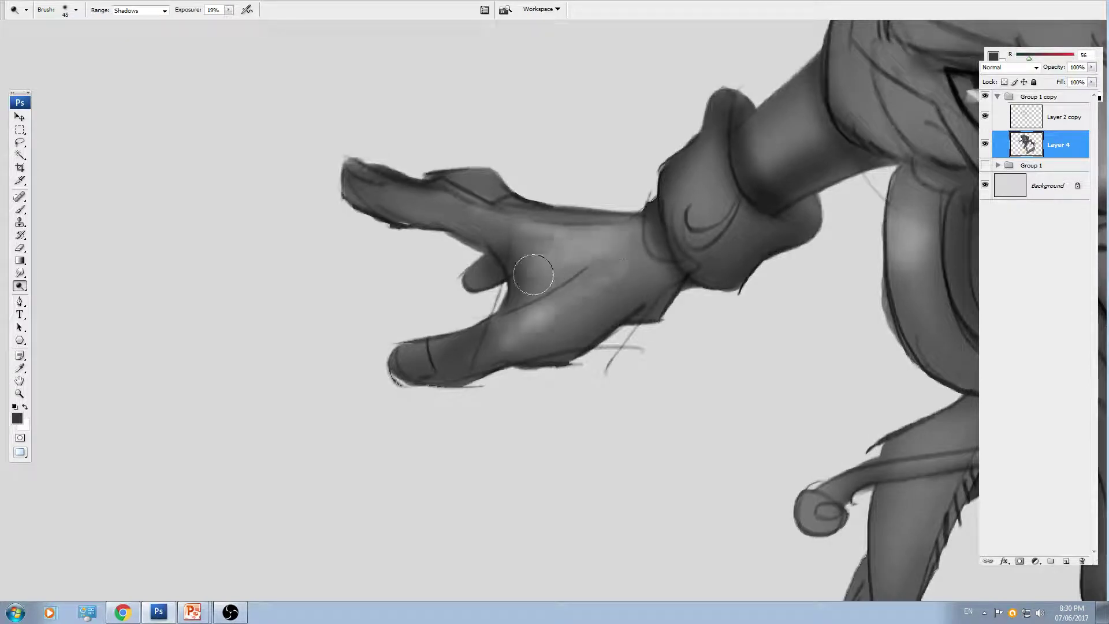
# - Dodge highlights onto the far wristband and forearm with a 35 to 40 px brush
pyautogui.moveTo(679, 255); pyautogui.dragTo(610, 293)
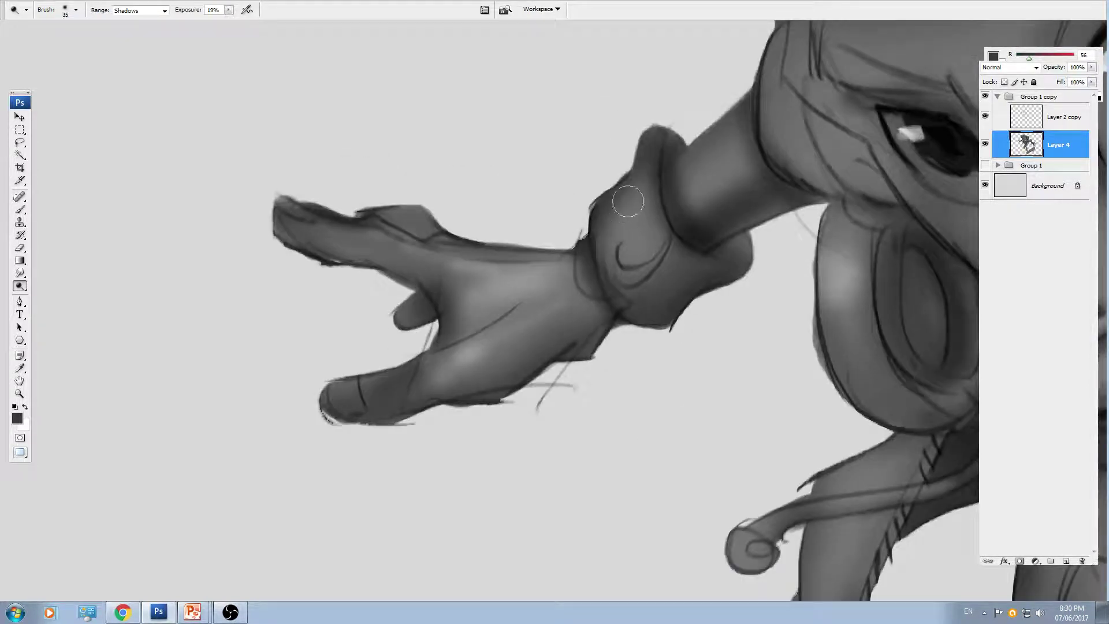
pyautogui.moveTo(628, 202)
pyautogui.mouseDown()
pyautogui.moveTo(629, 215)
pyautogui.moveTo(737, 141)
pyautogui.mouseUp()
pyautogui.press(']')
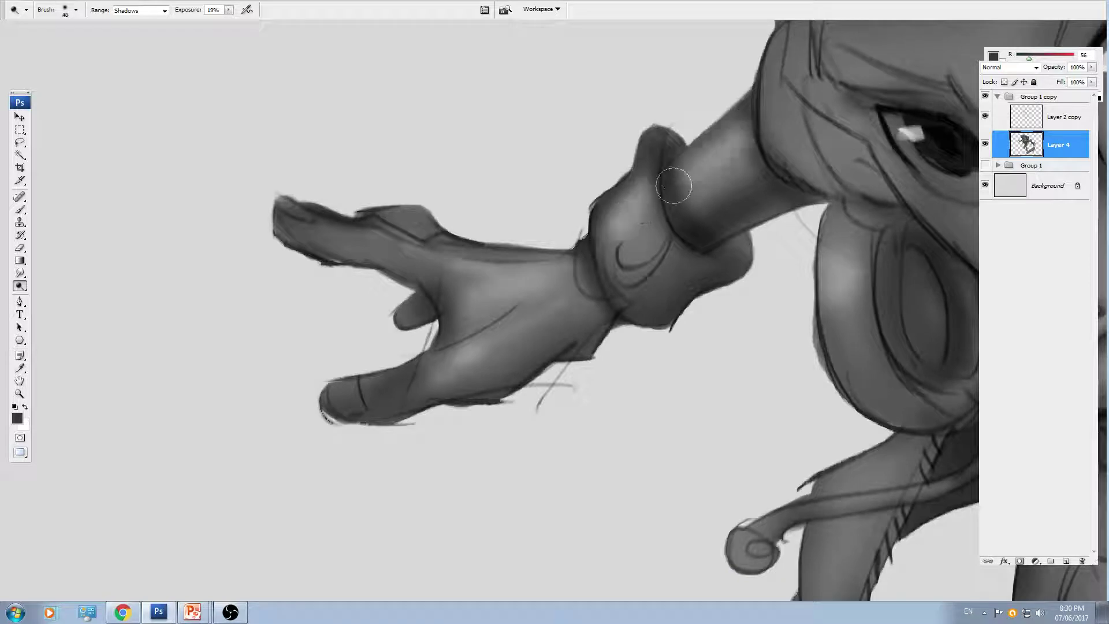
pyautogui.moveTo(676, 185); pyautogui.dragTo(742, 119)
# - Dodge highlights across the chest and front pocket of the hoodie with a 70 px brush
pyautogui.moveTo(876, 273)
pyautogui.mouseDown()
pyautogui.moveTo(589, 260)
pyautogui.moveTo(598, 262)
pyautogui.mouseUp()
pyautogui.hotkey('ctrl', '-')
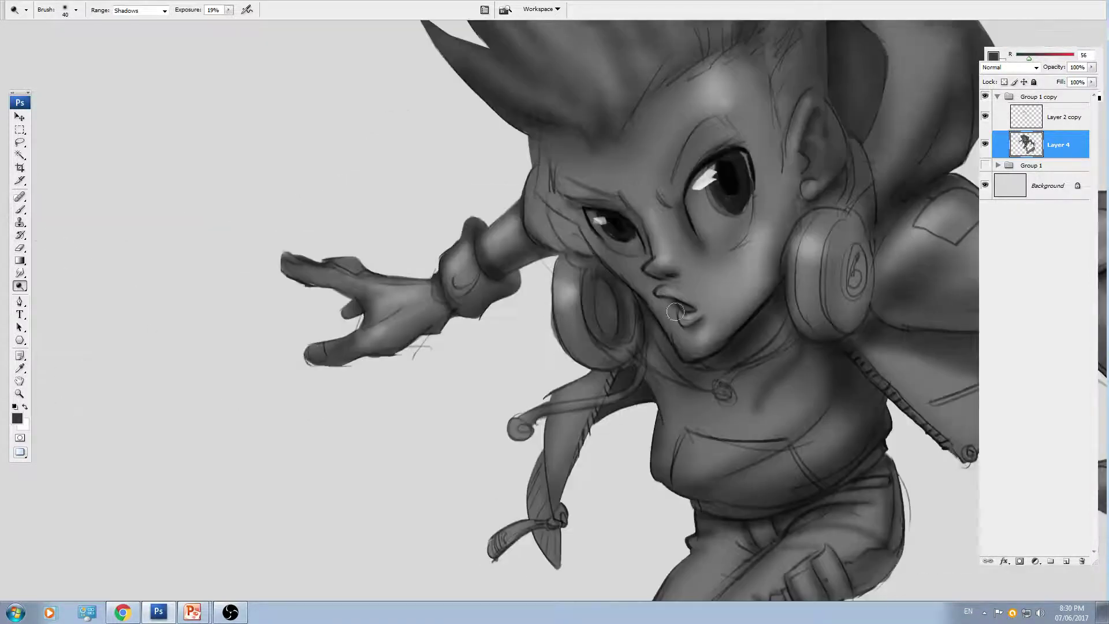
pyautogui.moveTo(742, 413)
pyautogui.mouseDown()
pyautogui.moveTo(651, 302)
pyautogui.moveTo(636, 266)
pyautogui.moveTo(684, 241)
pyautogui.moveTo(591, 304)
pyautogui.mouseUp()
pyautogui.press(']')
pyautogui.press(']')
pyautogui.press(']')
pyautogui.press(']')
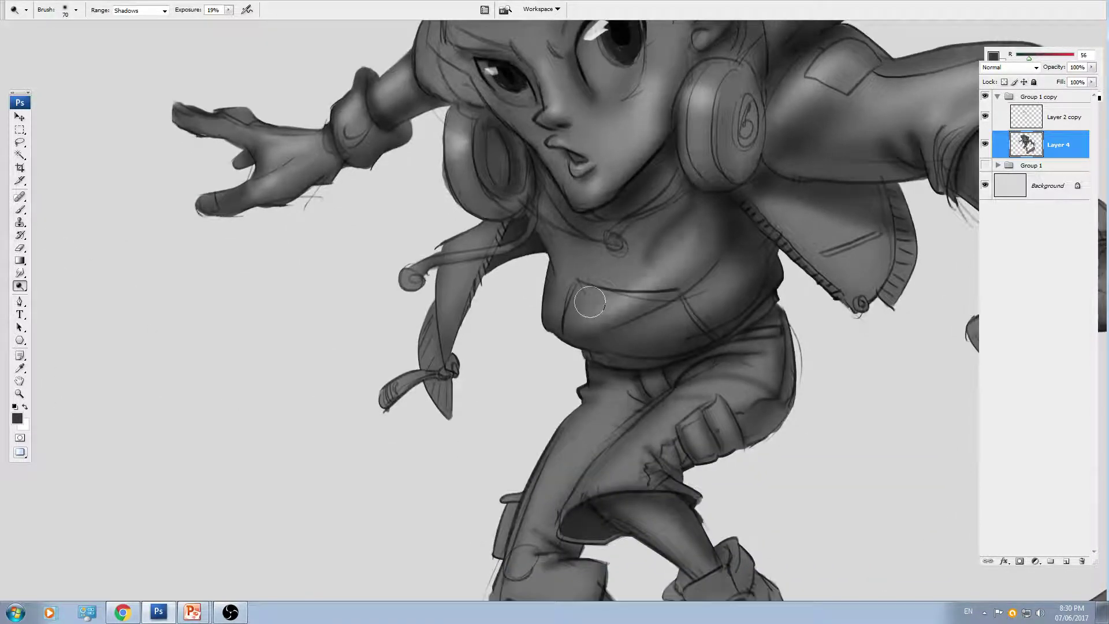
pyautogui.moveTo(722, 283); pyautogui.dragTo(644, 338)
# - Dodge highlights onto the thighs and lower legs of the trousers
pyautogui.moveTo(696, 404)
pyautogui.mouseDown()
pyautogui.moveTo(632, 462)
pyautogui.moveTo(640, 446)
pyautogui.mouseUp()
pyautogui.moveTo(612, 500)
pyautogui.mouseDown()
pyautogui.moveTo(609, 456)
pyautogui.moveTo(656, 355)
pyautogui.mouseUp()
pyautogui.press('[')
pyautogui.moveTo(620, 298); pyautogui.dragTo(572, 399)
pyautogui.moveTo(685, 401)
pyautogui.mouseDown()
pyautogui.moveTo(670, 326)
pyautogui.moveTo(718, 368)
pyautogui.mouseUp()
# - Dodge highlights onto the front shoe's laces and toe and onto the rear calf
pyautogui.moveTo(758, 418); pyautogui.dragTo(683, 345)
pyautogui.moveTo(724, 412); pyautogui.dragTo(736, 459)
pyautogui.moveTo(719, 363); pyautogui.dragTo(728, 415)
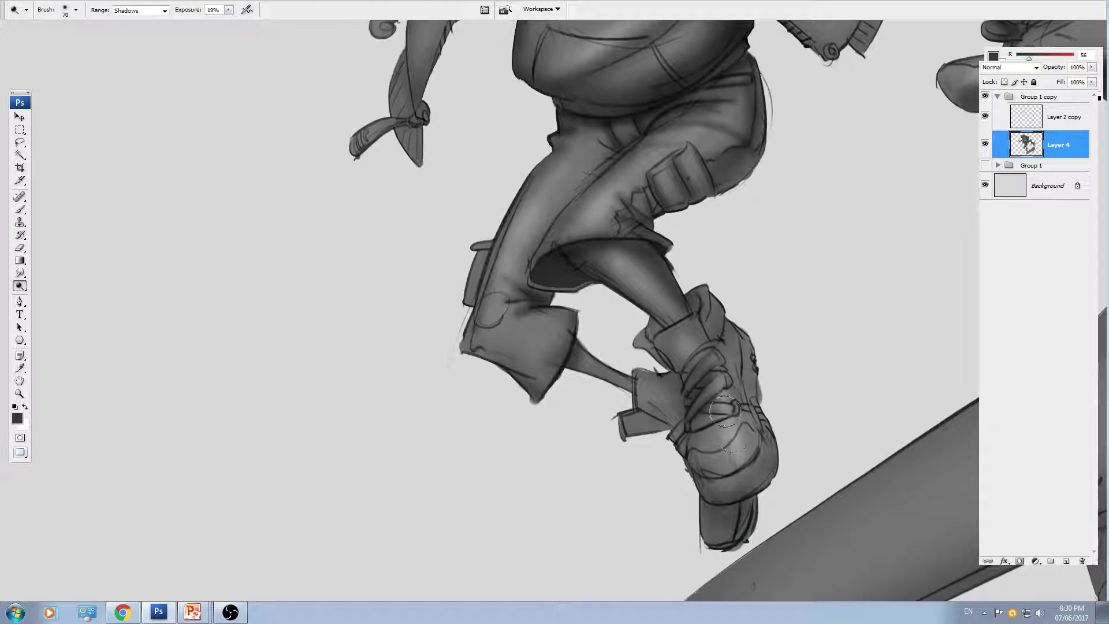
pyautogui.moveTo(576, 361); pyautogui.dragTo(623, 378)
# - Strengthen the dodged highlight on the near headphone cup, reducing the brush from 70 to 20 px
pyautogui.hotkey('ctrl', '-')
pyautogui.moveTo(710, 226); pyautogui.dragTo(690, 343)
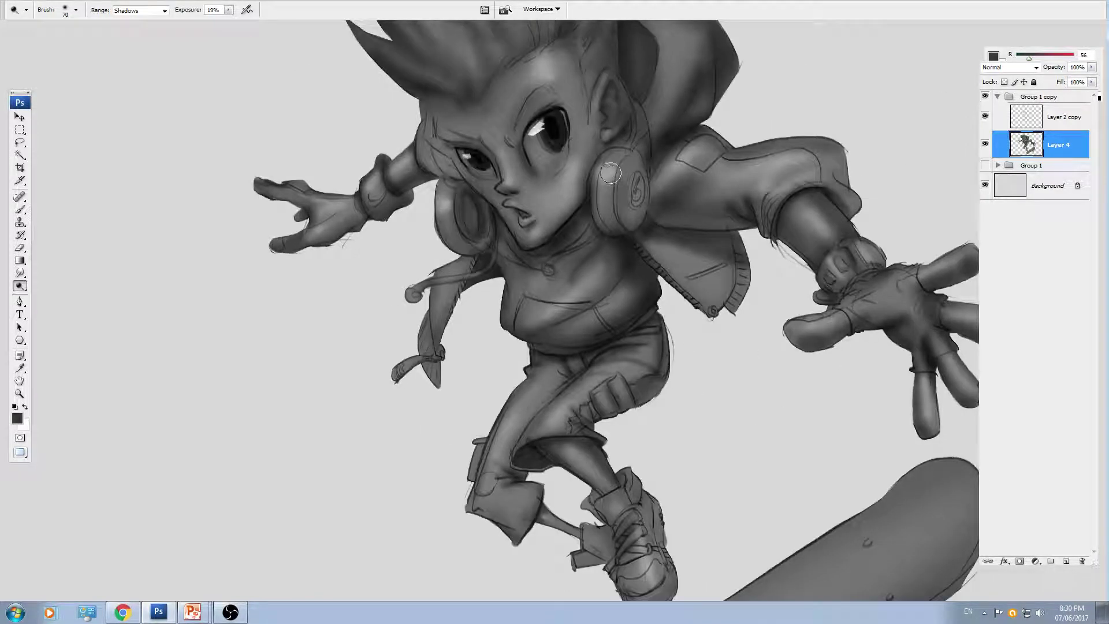
pyautogui.hotkey('ctrl', '+')
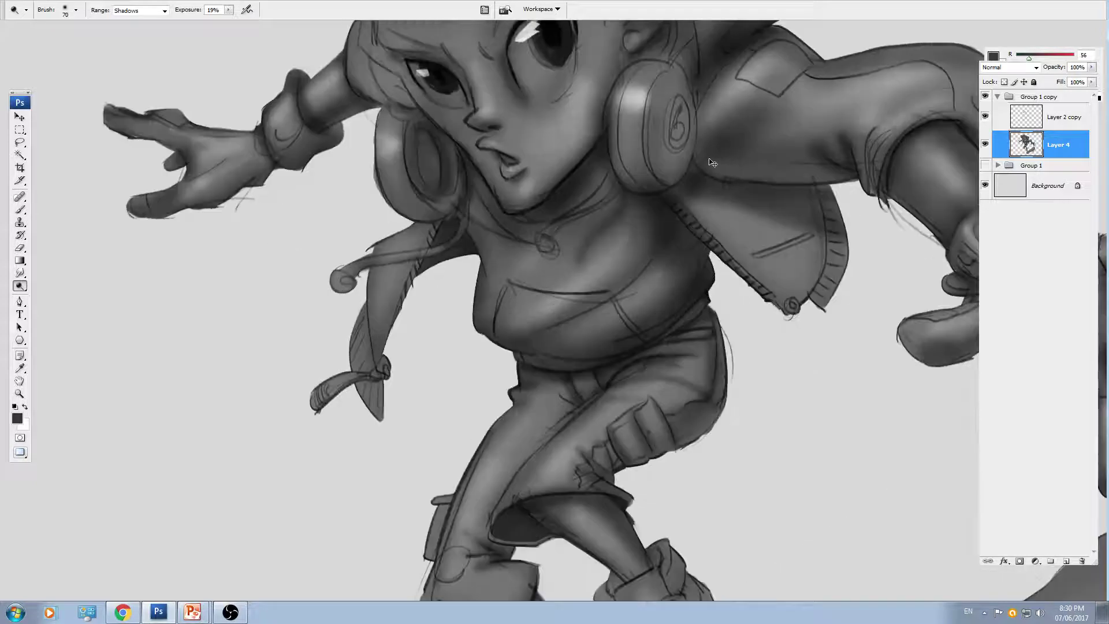
pyautogui.moveTo(561, 195); pyautogui.dragTo(638, 253)
pyautogui.press('[')
pyautogui.press('[')
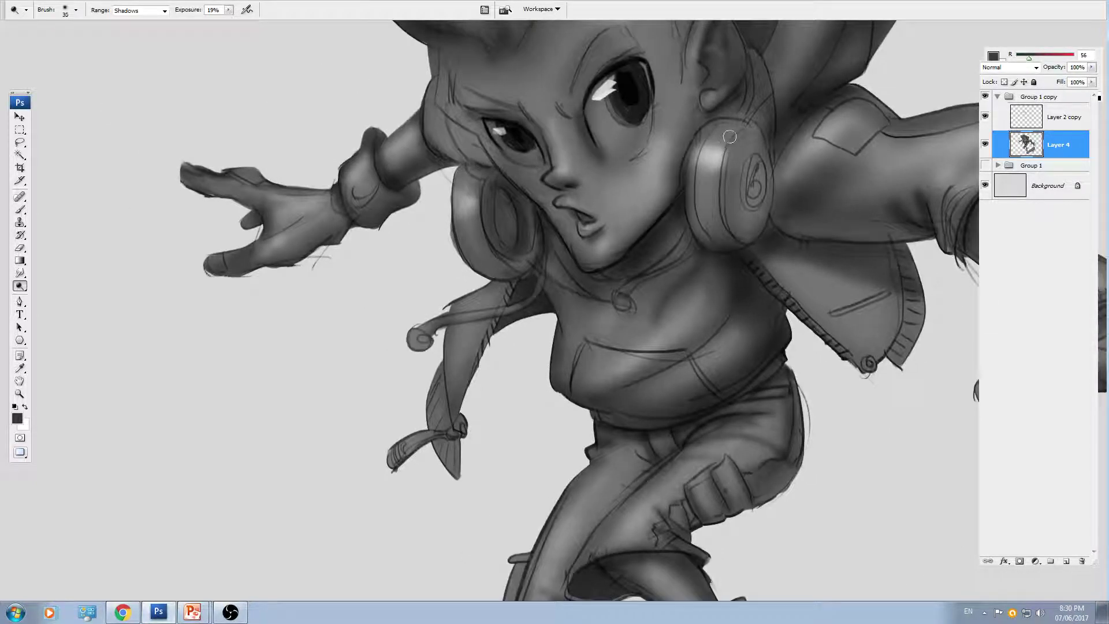
pyautogui.press('[')
pyautogui.moveTo(506, 89); pyautogui.dragTo(421, 158)
# - Set the Dodge range to Highlights and brighten the shine on the near headphone cup's rim
pyautogui.click(164, 10)
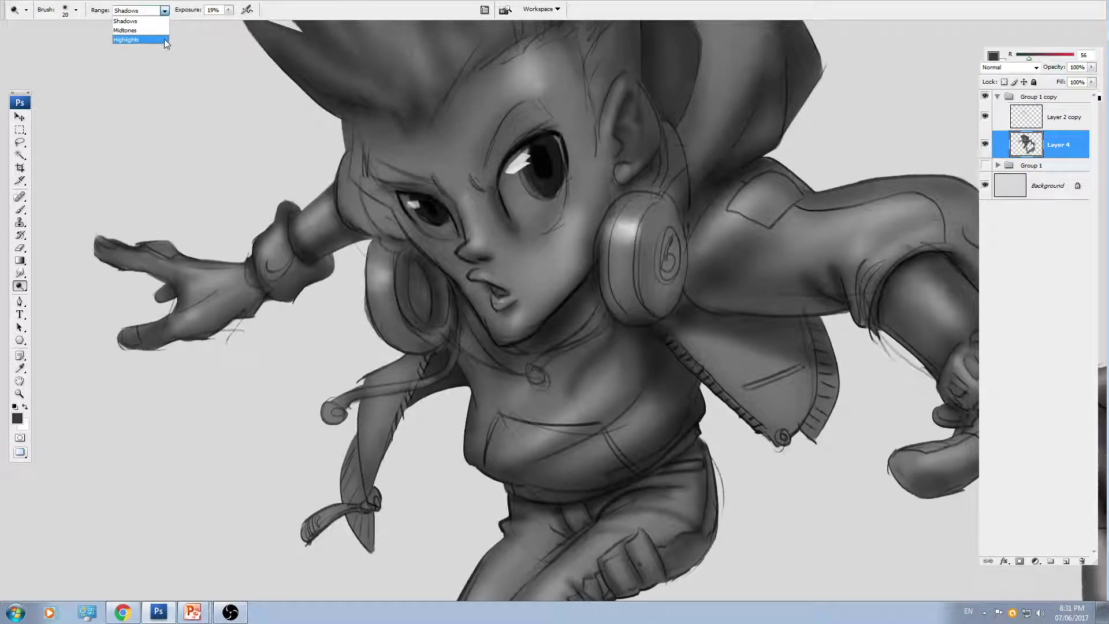
pyautogui.click(122, 42)
pyautogui.hotkey('ctrl', '+')
pyautogui.press('[')
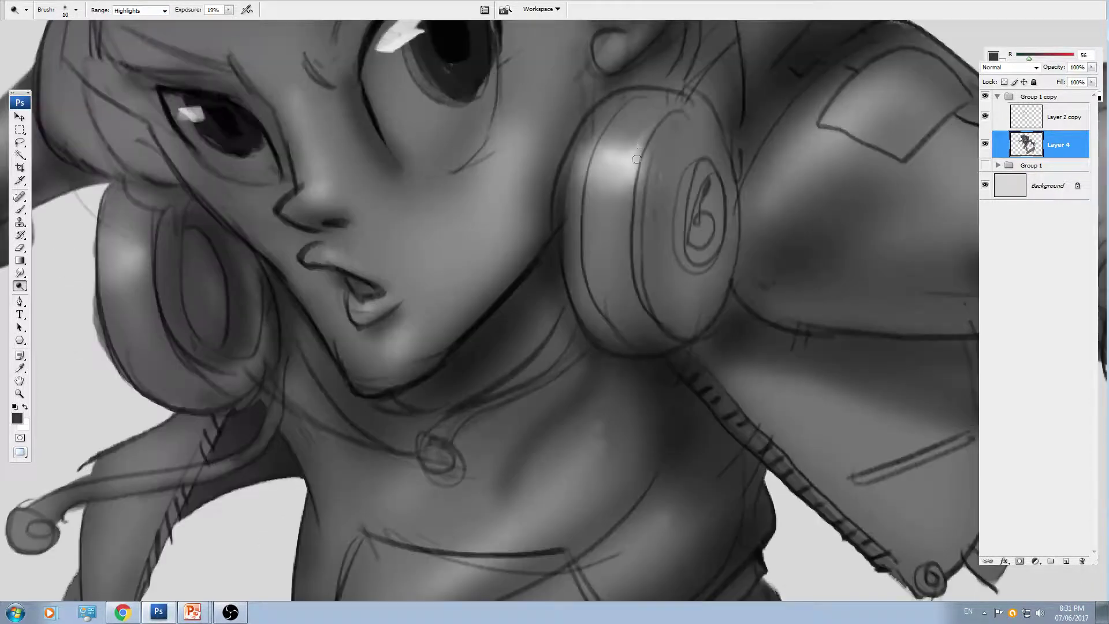
pyautogui.press(']')
pyautogui.press(']')
pyautogui.press(']')
pyautogui.moveTo(623, 152)
pyautogui.mouseDown()
pyautogui.moveTo(603, 156)
pyautogui.moveTo(627, 170)
pyautogui.moveTo(609, 192)
pyautogui.mouseUp()
# - Export the highlighted stage as a JPEG named 004 in the DEMO K1 folder
pyautogui.hotkey('ctrl', '-')
pyautogui.hotkey('ctrl', '-')
pyautogui.hotkey('ctrl', '-')
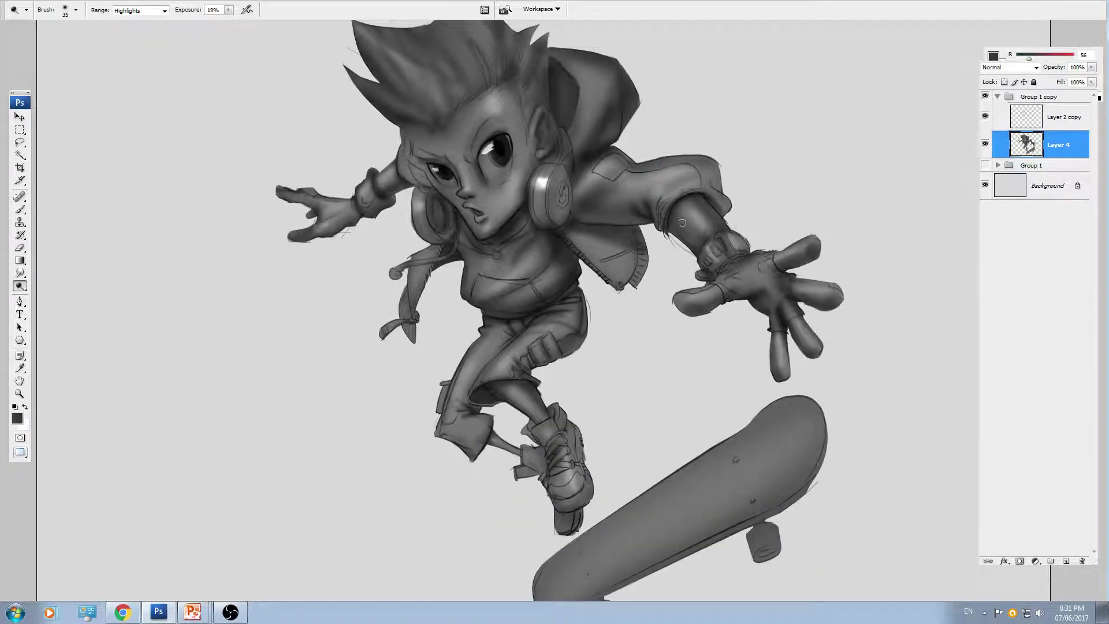
pyautogui.hotkey('ctrl', '-')
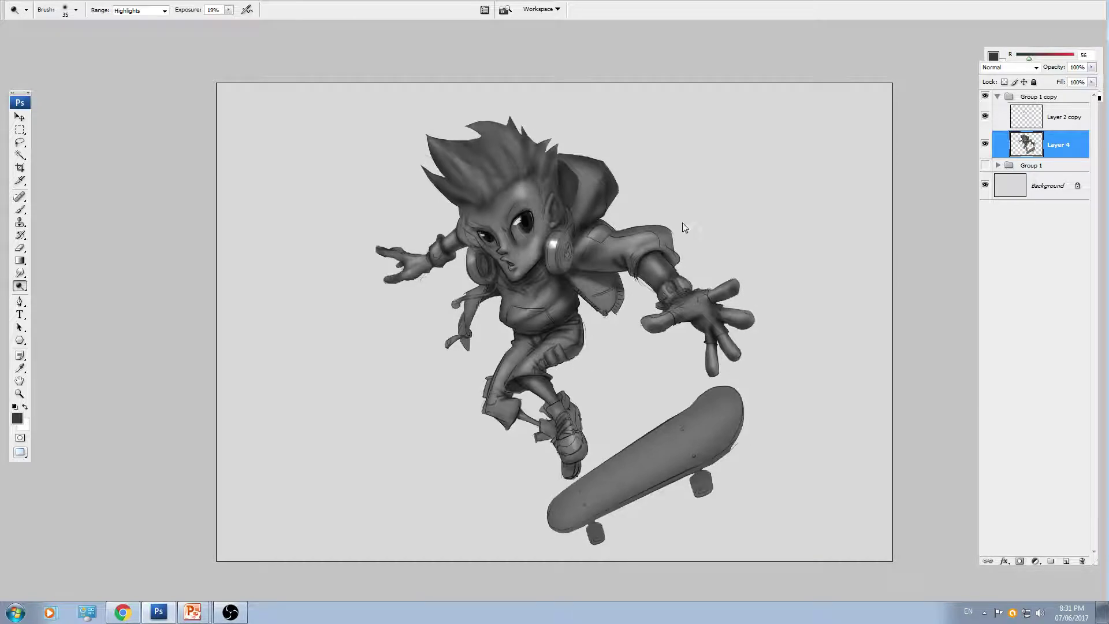
pyautogui.hotkey('ctrl', 'shift', 's')
pyautogui.click(477, 445)
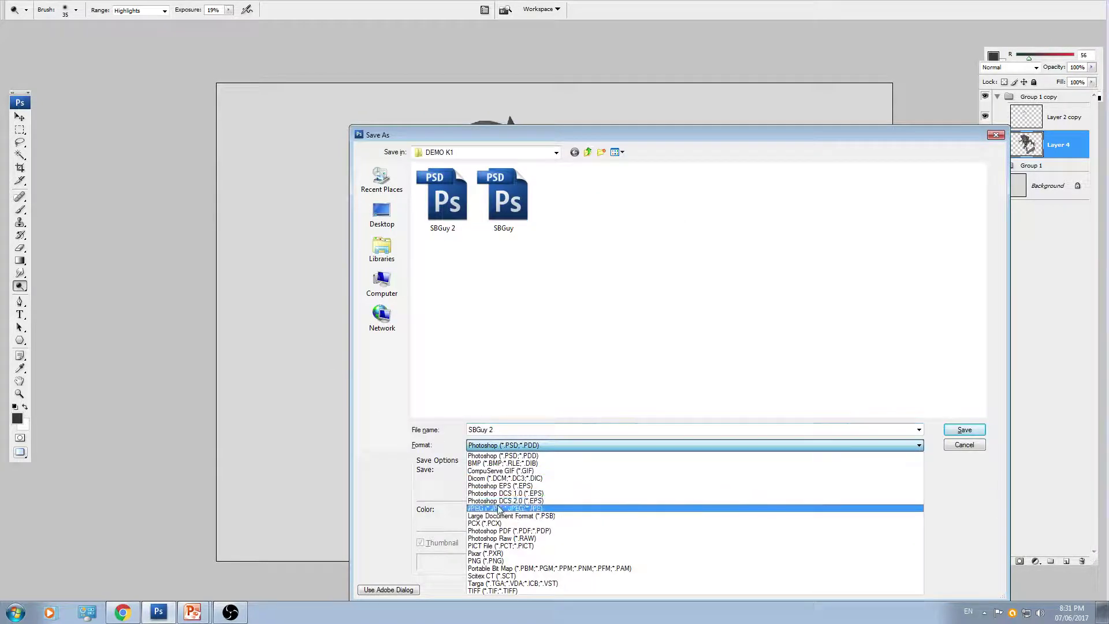
pyautogui.click(511, 506)
pyautogui.write('004')
pyautogui.press('Return')
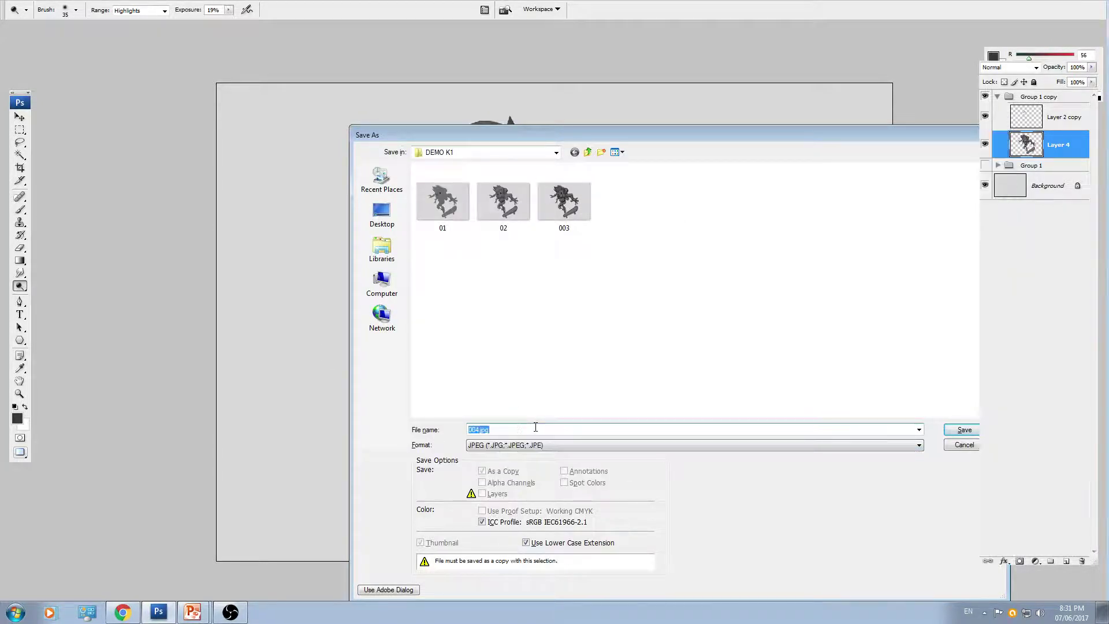
pyautogui.press('Return')
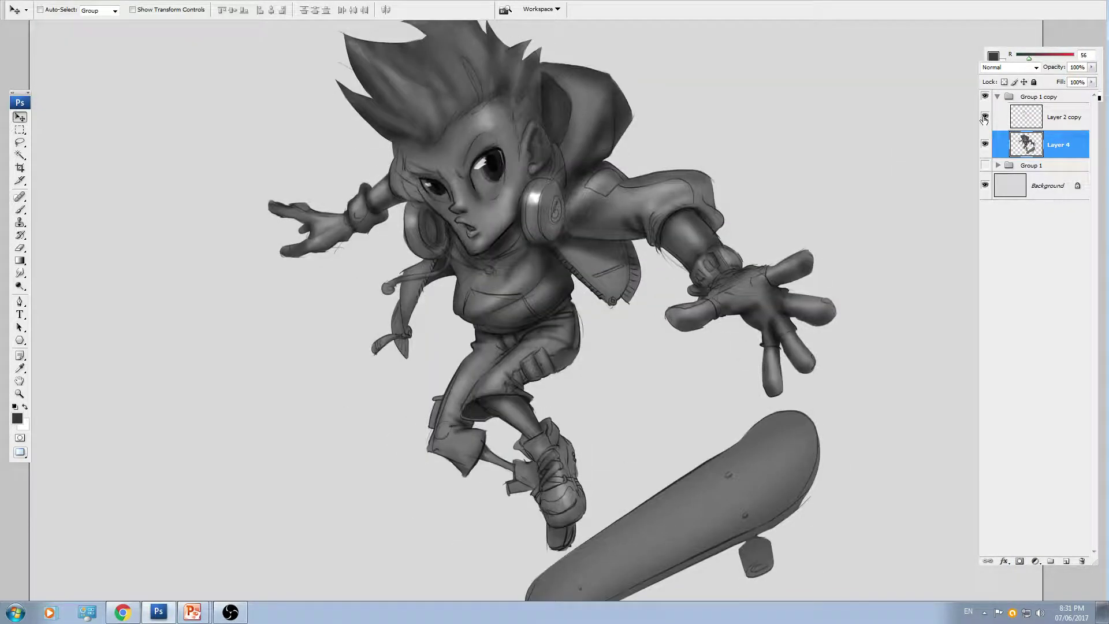
# - Check the line-art layer by toggling its visibility and lower the opacity of Layer 2 copy to 60%
pyautogui.click(985, 116)
pyautogui.click(985, 116)
pyautogui.click(1063, 116)
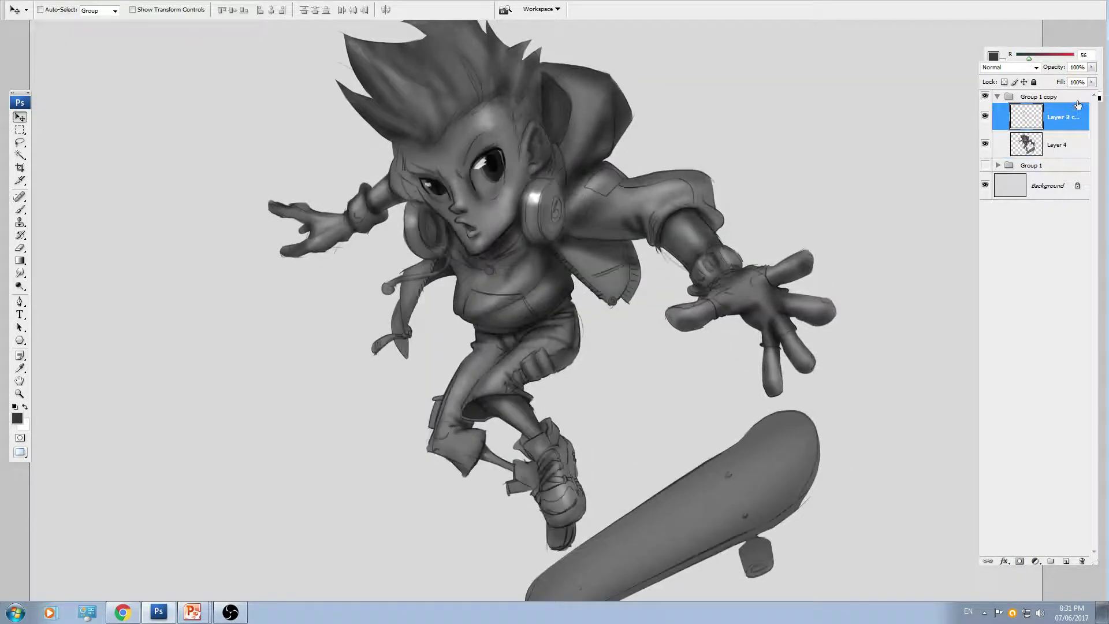
pyautogui.click(1092, 67)
pyautogui.moveTo(1091, 78); pyautogui.dragTo(1069, 78)
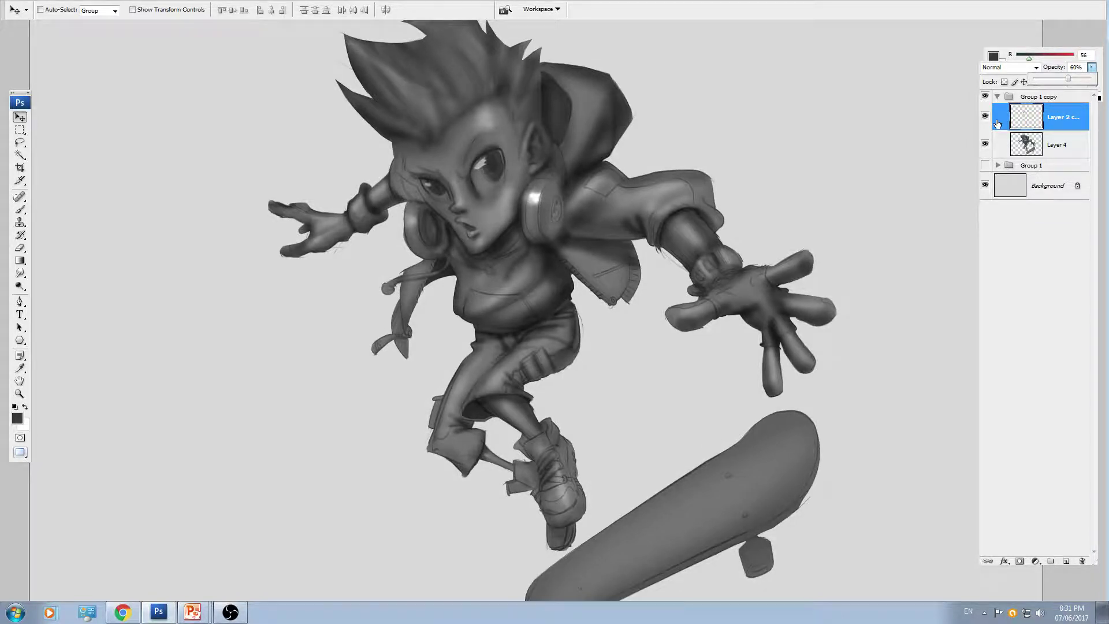
# - Switch to the Brush tool with default black, try a 10 px stroke beneath the near sleeve cuff and undo it
pyautogui.hotkey('ctrl', '+')
pyautogui.hotkey('ctrl', '+')
pyautogui.hotkey('ctrl', '+')
pyautogui.hotkey('ctrl', '+')
pyautogui.moveTo(733, 216); pyautogui.dragTo(444, 332)
pyautogui.press('b')
pyautogui.press('d')
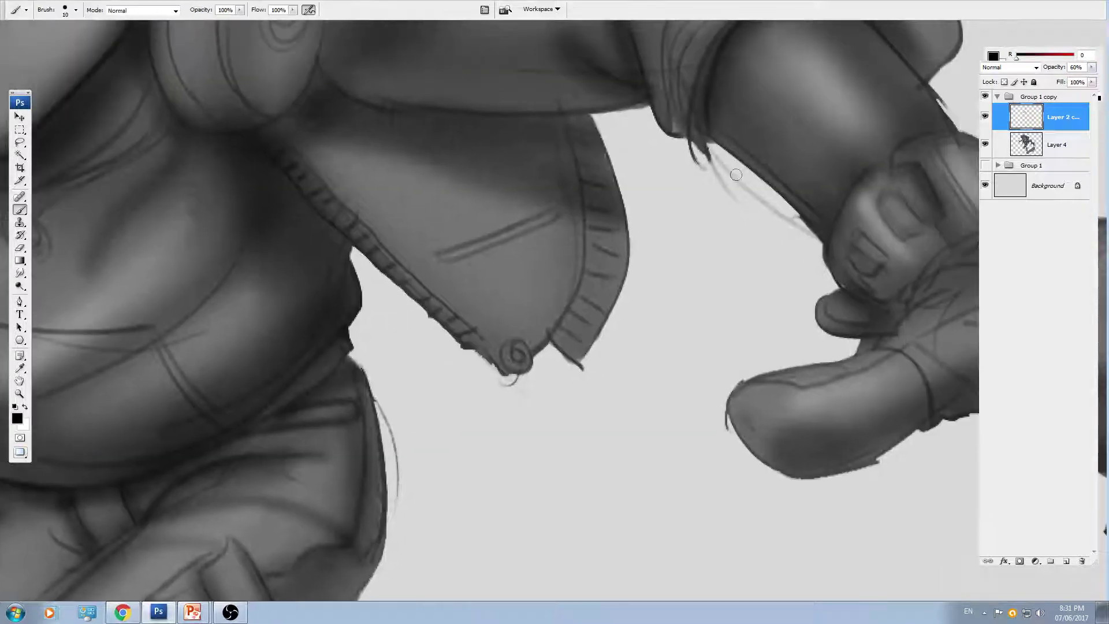
pyautogui.moveTo(736, 175)
pyautogui.mouseDown()
pyautogui.moveTo(723, 169)
pyautogui.moveTo(784, 215)
pyautogui.mouseUp()
pyautogui.hotkey('ctrl', 'z')
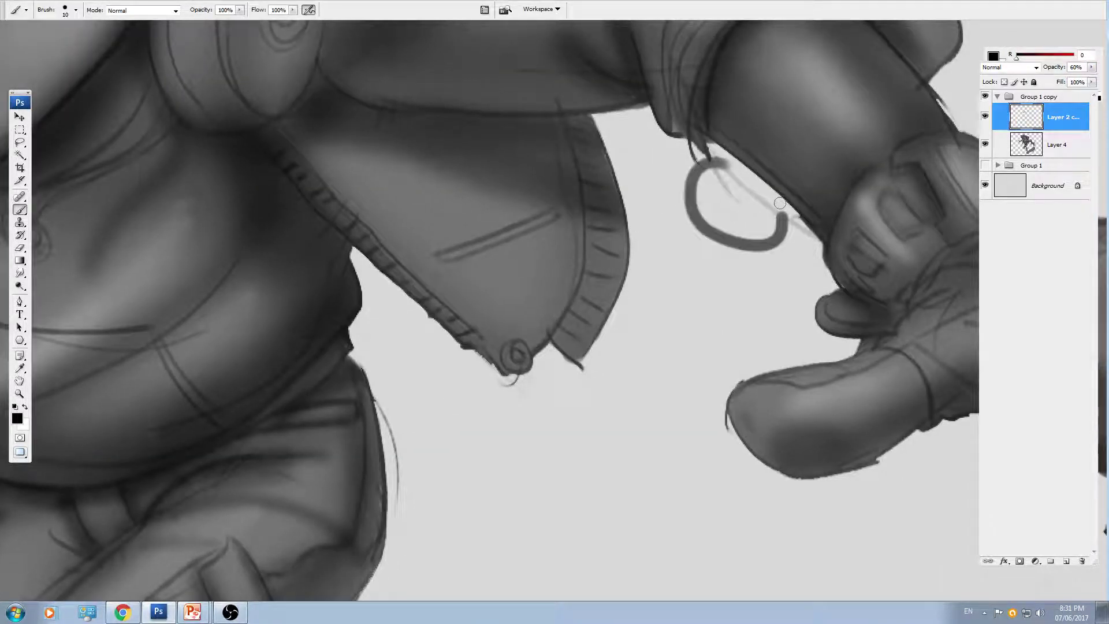
# - Undo the test stroke beneath the sleeve cuff and load Layer 4's silhouette as a selection
pyautogui.hotkey('ctrl', 'z')
pyautogui.keyDown('ctrl'); pyautogui.click(1027, 148); pyautogui.keyUp('ctrl')
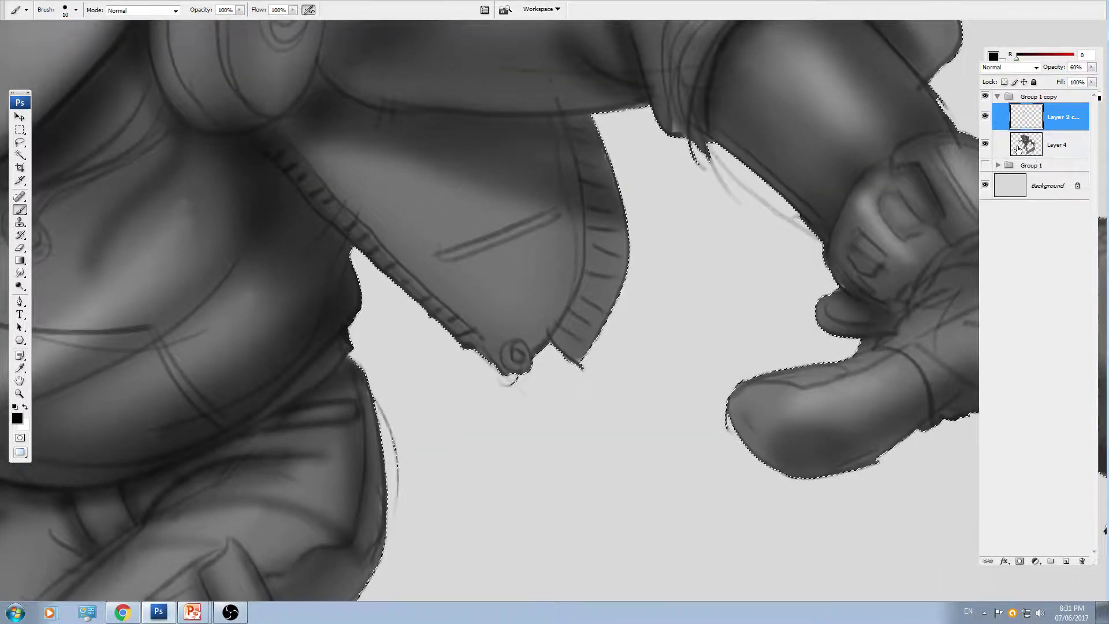
pyautogui.hotkey('ctrl', '-')
pyautogui.hotkey('ctrl', '-')
pyautogui.hotkey('ctrl', '-')
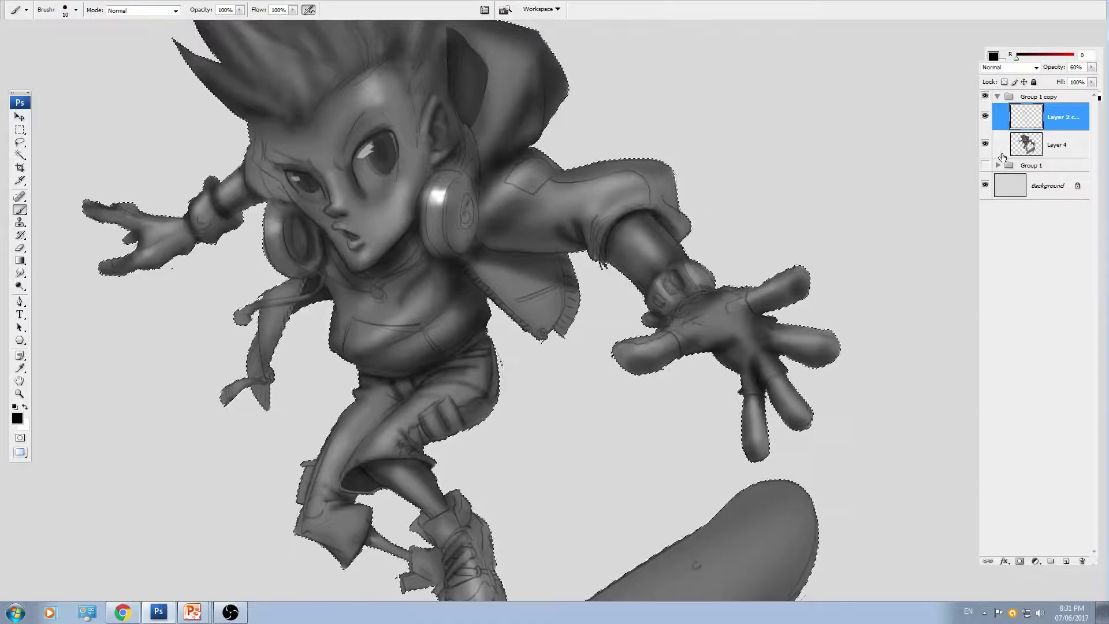
# - Make Layer 4 active without a selection, try shifting its shading against the line art and undo the shift
pyautogui.click(1057, 146)
pyautogui.hotkey('ctrl', 'd')
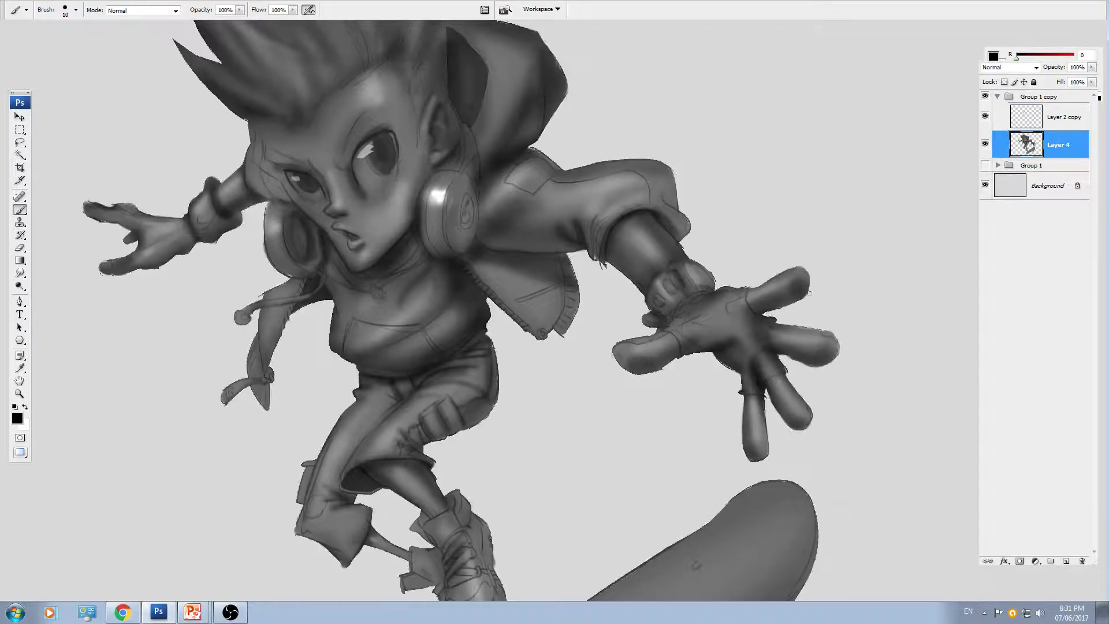
pyautogui.hotkey('ctrl', '+')
pyautogui.hotkey('ctrl', '+')
pyautogui.hotkey('ctrl', '+')
pyautogui.moveTo(739, 197); pyautogui.dragTo(634, 316)
pyautogui.moveTo(520, 296)
pyautogui.mouseDown()
pyautogui.moveTo(613, 306)
pyautogui.moveTo(648, 237)
pyautogui.mouseUp()
pyautogui.hotkey('ctrl', 'z')
pyautogui.press('v')
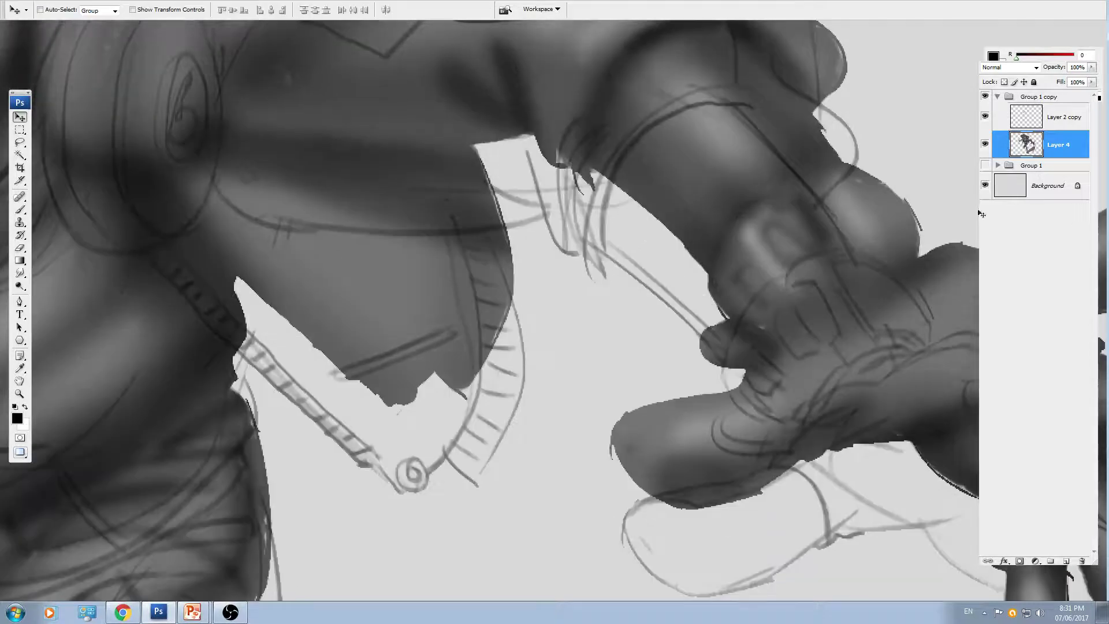
pyautogui.hotkey('ctrl', 'z')
pyautogui.hotkey('ctrl', '-')
pyautogui.hotkey('ctrl', '-')
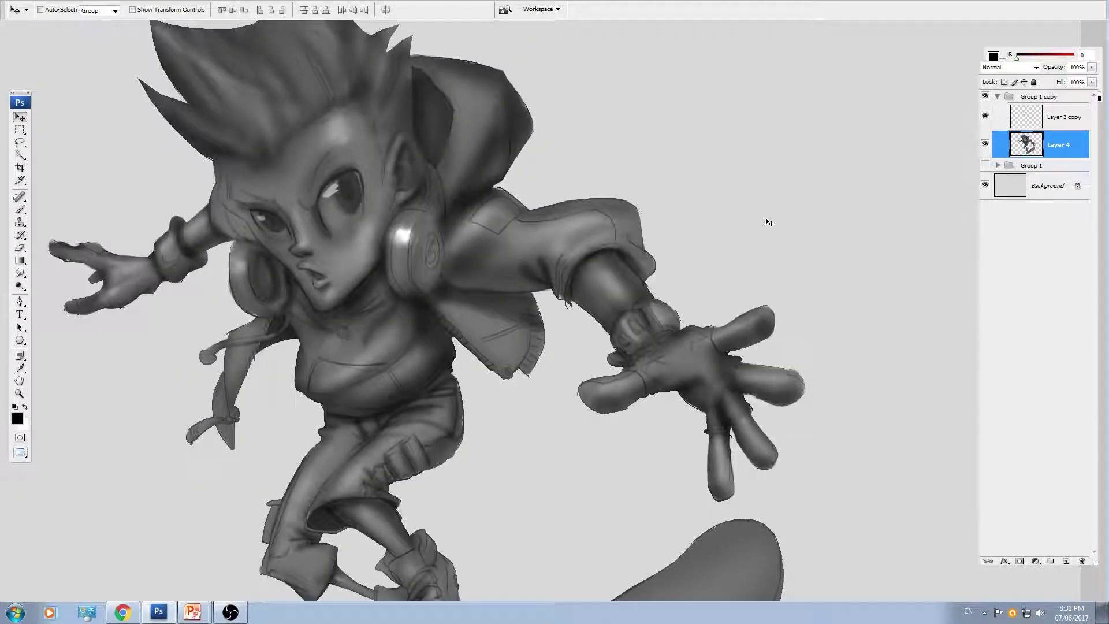
# - Check the trouser outline up close and step back in history to the silhouette selection with Layer 2 copy active
pyautogui.hotkey('ctrl', '+')
pyautogui.hotkey('ctrl', '+')
pyautogui.hotkey('ctrl', '+')
pyautogui.moveTo(366, 595); pyautogui.dragTo(603, 291)
pyautogui.moveTo(491, 335); pyautogui.dragTo(687, 183)
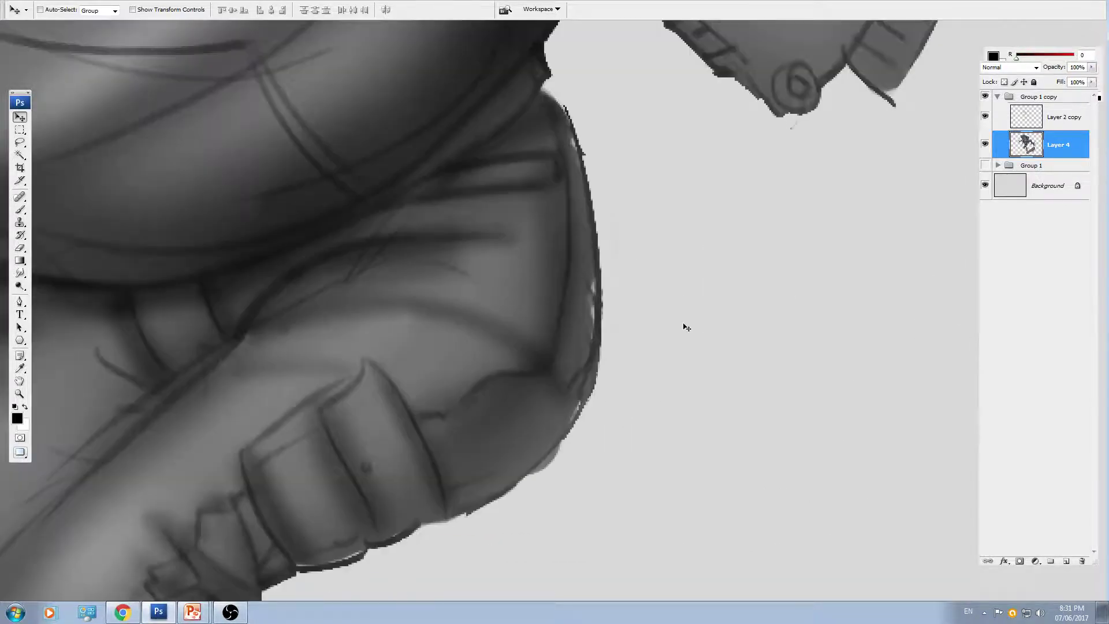
pyautogui.moveTo(672, 418); pyautogui.dragTo(737, 322)
pyautogui.hotkey('ctrl', 'alt', 'z')
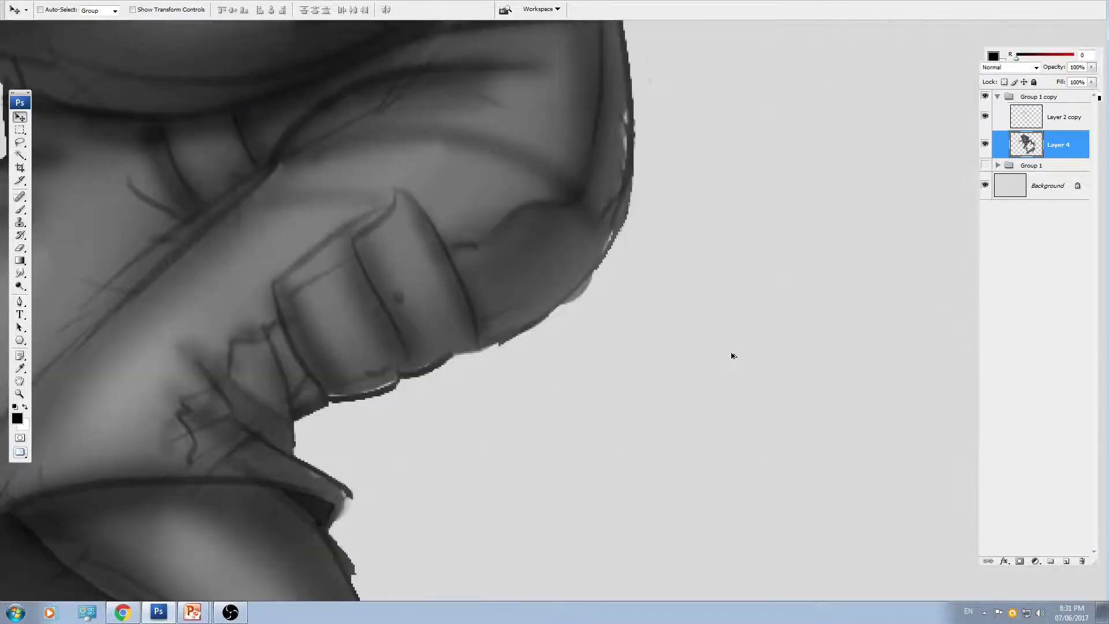
pyautogui.hotkey('ctrl', 'alt', 'z')
pyautogui.hotkey('alt', ']')
pyautogui.hotkey('ctrl', '-')
pyautogui.hotkey('ctrl', '-')
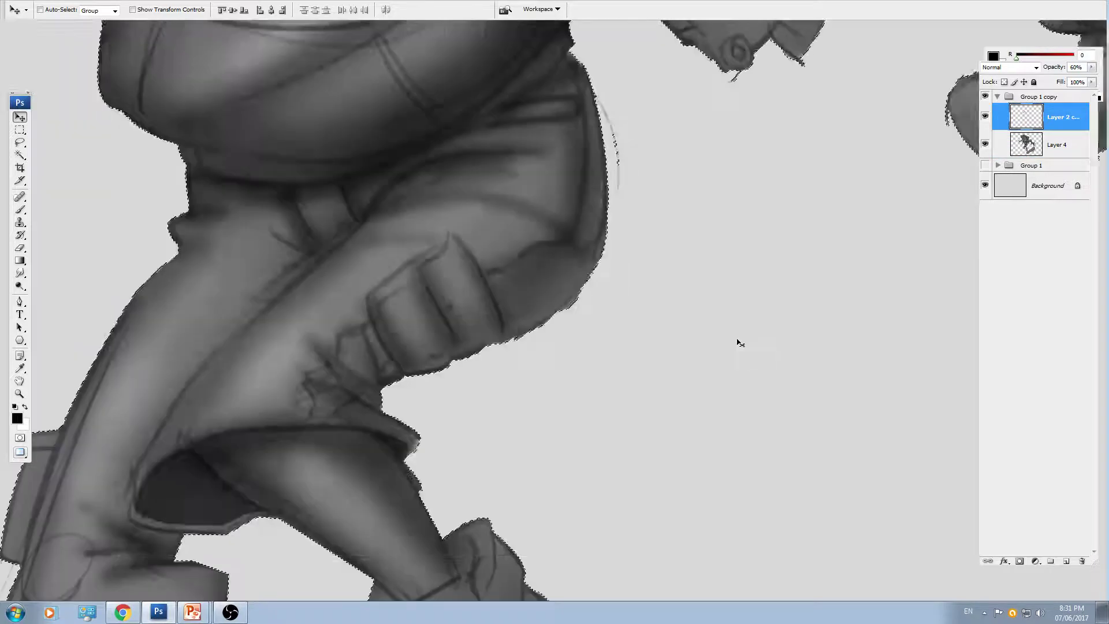
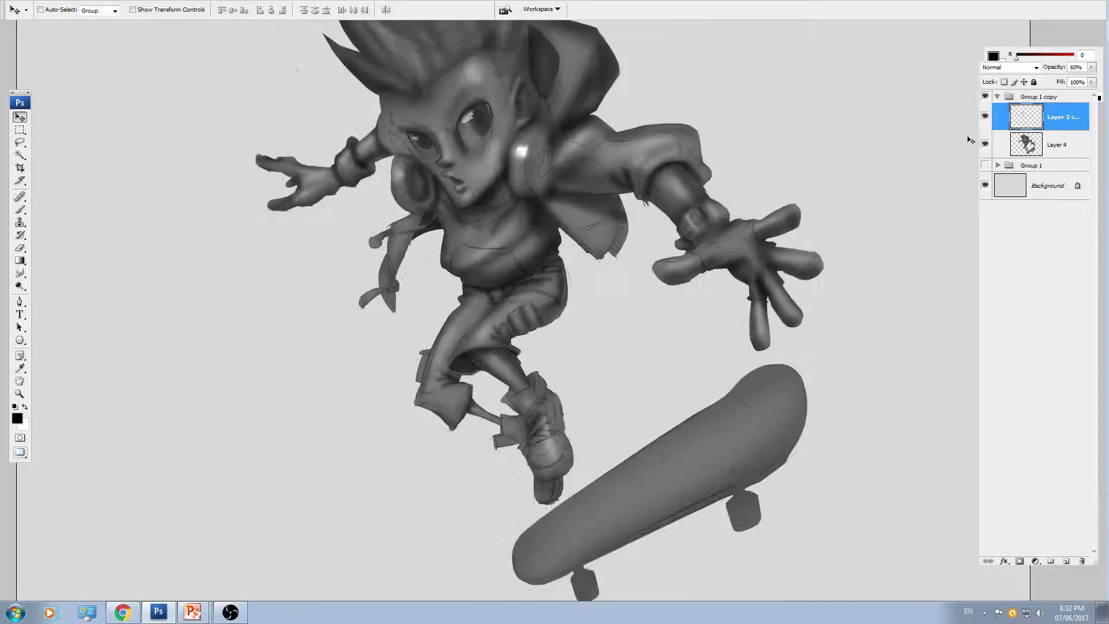
# - Check the line art's visibility and lower the opacity of Layer 2 copy to 39%
pyautogui.click(986, 118)
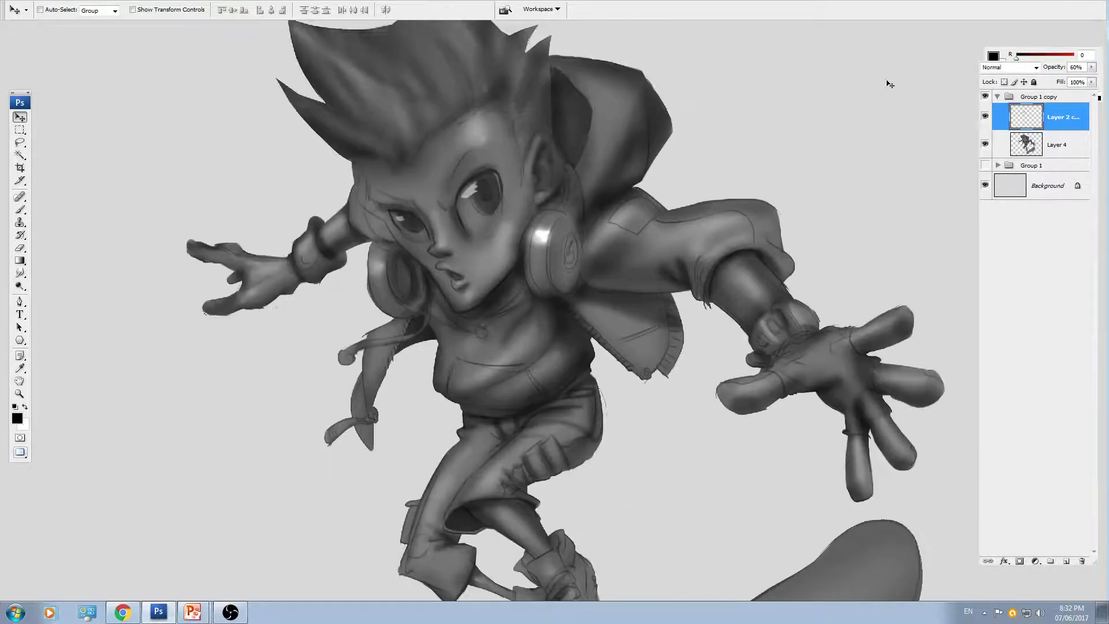
pyautogui.click(1093, 67)
pyautogui.moveTo(1068, 82); pyautogui.dragTo(1059, 80)
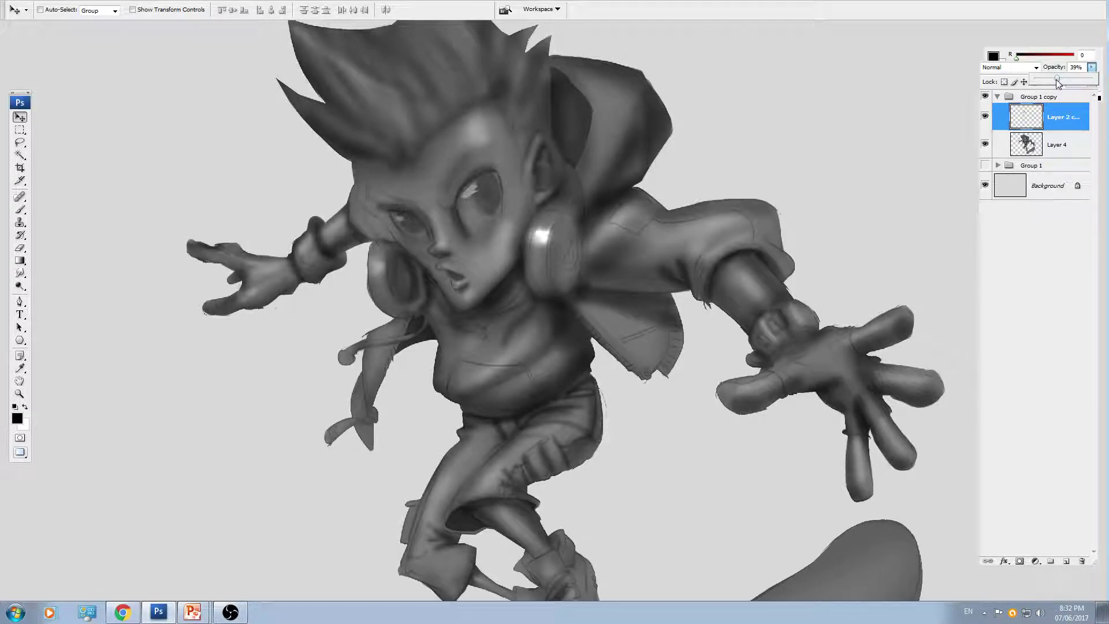
# - Duplicate Layer 2 copy and Layer 4, hiding the line-art duplicate and the original Layer 4 as backups
pyautogui.hotkey('ctrl', 'j')
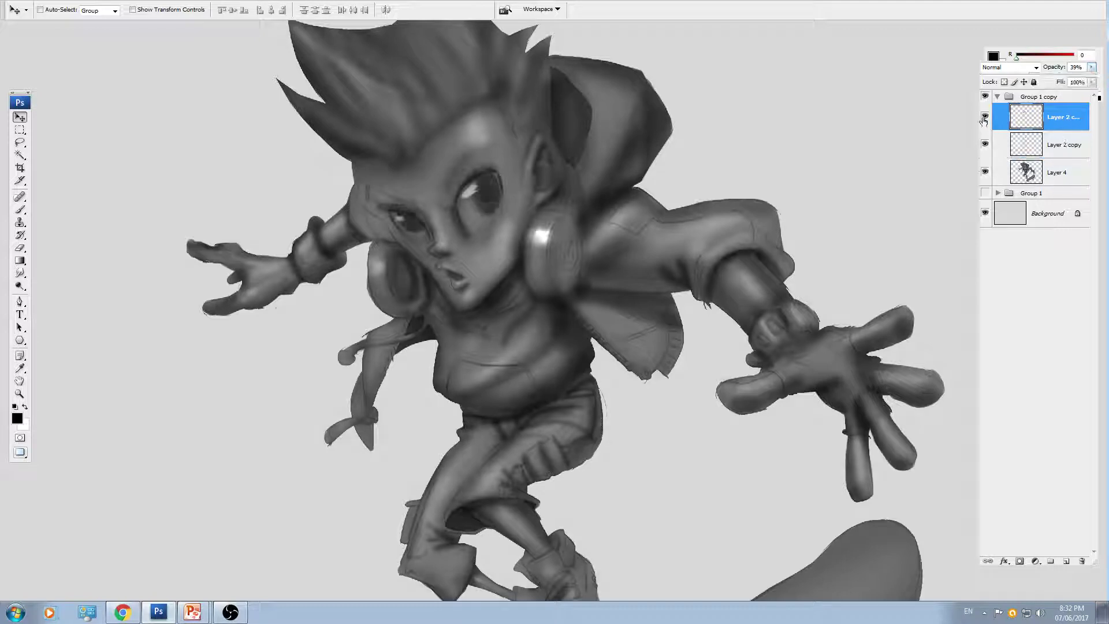
pyautogui.click(985, 116)
pyautogui.click(1058, 173)
pyautogui.click(986, 200)
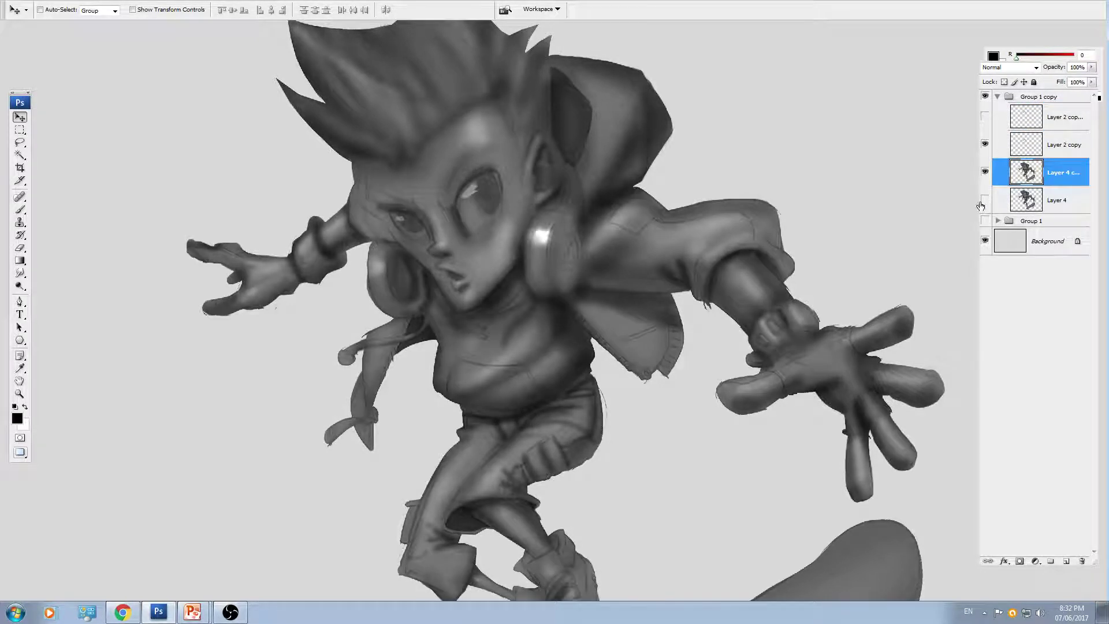
# - Merge Layer 2 copy with the Layer 4 duplicate, test the merged layer by shifting it and undo the shift
pyautogui.keyDown('shift'); pyautogui.click(1066, 148); pyautogui.keyUp('shift')
pyautogui.hotkey('ctrl', 'e')
pyautogui.moveTo(751, 242); pyautogui.dragTo(538, 379)
pyautogui.hotkey('ctrl', 'z')
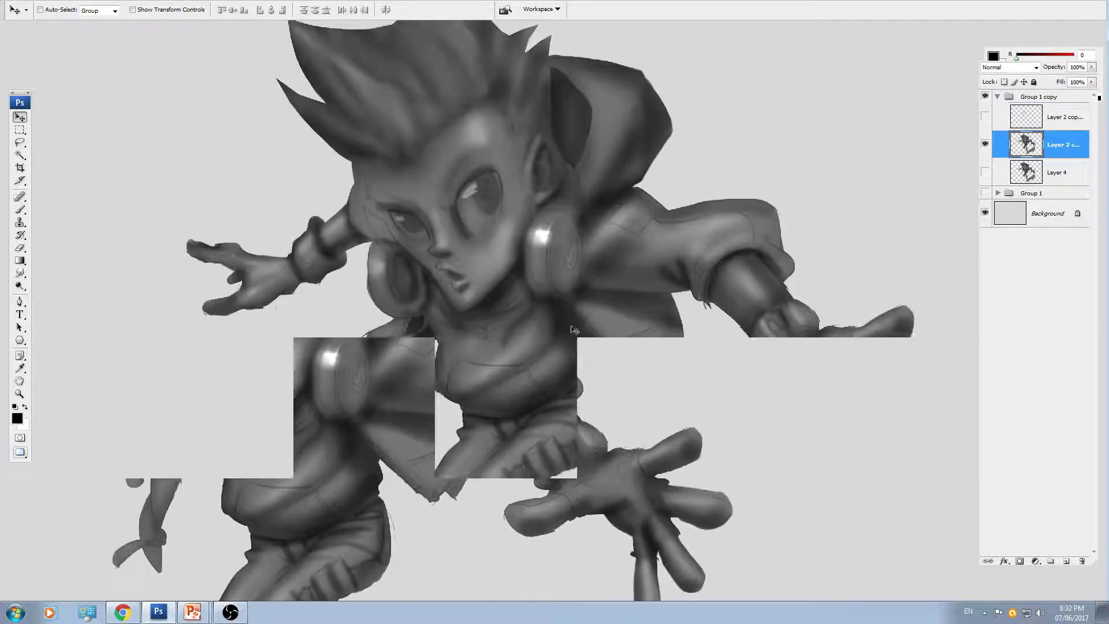
# - Switch to the Brush tool, choose a large soft-edged brush preset and reduce its size to 35 px
pyautogui.hotkey('ctrl', '+')
pyautogui.hotkey('ctrl', '+')
pyautogui.hotkey('ctrl', '+')
pyautogui.moveTo(584, 201); pyautogui.dragTo(520, 415)
pyautogui.press('b')
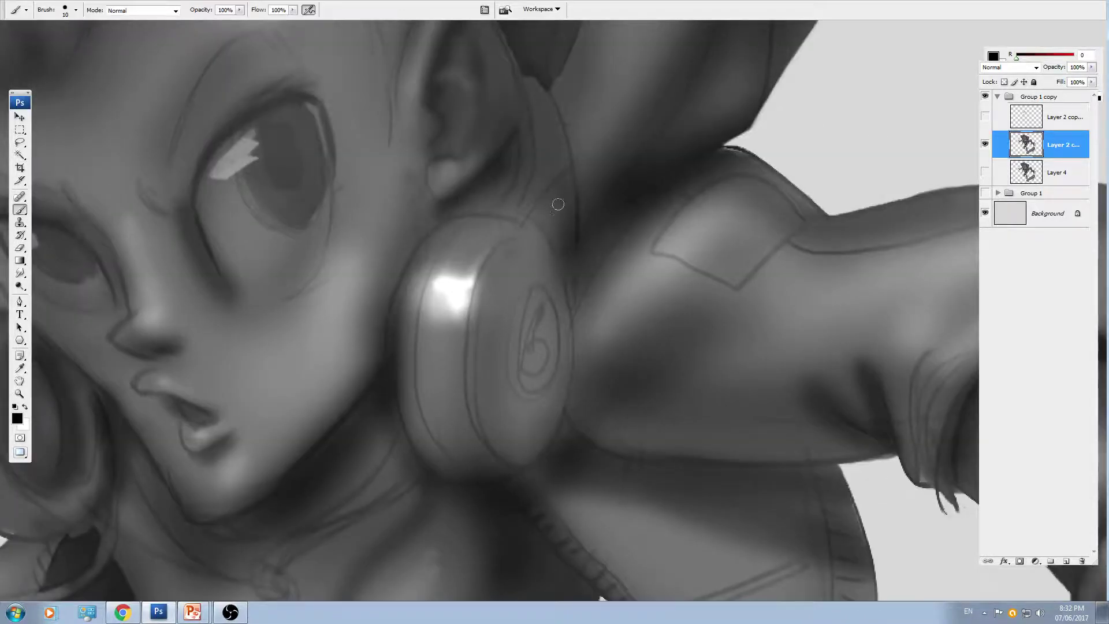
pyautogui.rightClick(558, 204)
pyautogui.doubleClick(1032, 463)
pyautogui.moveTo(592, 244); pyautogui.dragTo(591, 368)
pyautogui.press('[')
pyautogui.press('[')
pyautogui.press('[')
pyautogui.press('[')
pyautogui.press('[')
pyautogui.press('[')
pyautogui.press('[')
pyautogui.press('[')
pyautogui.press('[')
pyautogui.press('[')
pyautogui.press('[')
pyautogui.press('[')
pyautogui.press('[')
pyautogui.press('[')
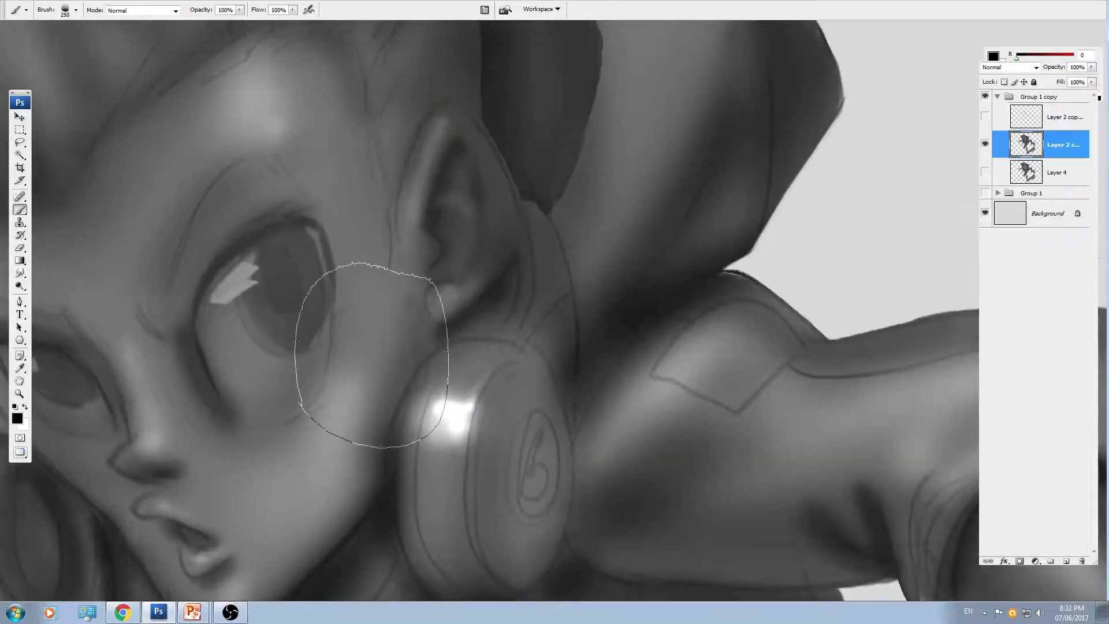
pyautogui.moveTo(279, 302); pyautogui.dragTo(585, 218)
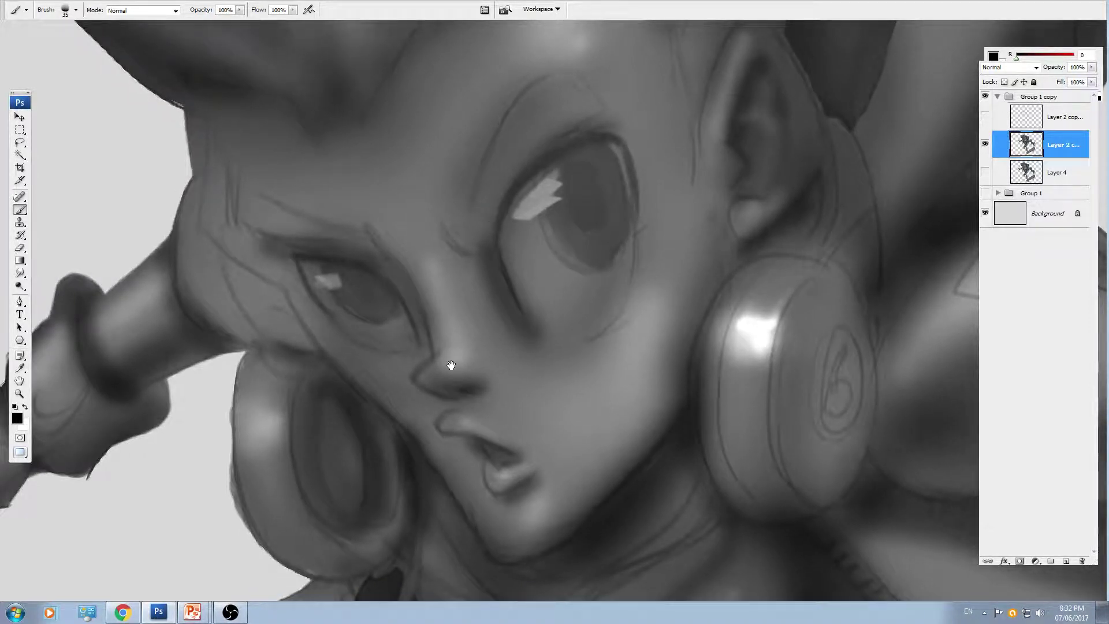
# - Sample greys around the nose and paint its tip and bridge smoother, ending with a 25 px brush
pyautogui.moveTo(450, 366)
pyautogui.mouseDown()
pyautogui.moveTo(504, 308)
pyautogui.moveTo(570, 280)
pyautogui.moveTo(557, 253)
pyautogui.moveTo(591, 262)
pyautogui.moveTo(576, 268)
pyautogui.moveTo(595, 258)
pyautogui.moveTo(580, 275)
pyautogui.mouseUp()
pyautogui.hotkey('ctrl', '+')
pyautogui.keyDown('alt'); pyautogui.click(528, 263); pyautogui.keyUp('alt')
pyautogui.press('[')
pyautogui.press('[')
pyautogui.keyDown('alt'); pyautogui.click(552, 235); pyautogui.keyUp('alt')
pyautogui.keyDown('alt'); pyautogui.click(609, 252); pyautogui.keyUp('alt')
pyautogui.press('[')
pyautogui.hotkey('ctrl', 'z')
pyautogui.keyDown('alt'); pyautogui.click(609, 245); pyautogui.keyUp('alt')
pyautogui.press(']')
pyautogui.press(']')
pyautogui.moveTo(632, 207); pyautogui.dragTo(610, 278)
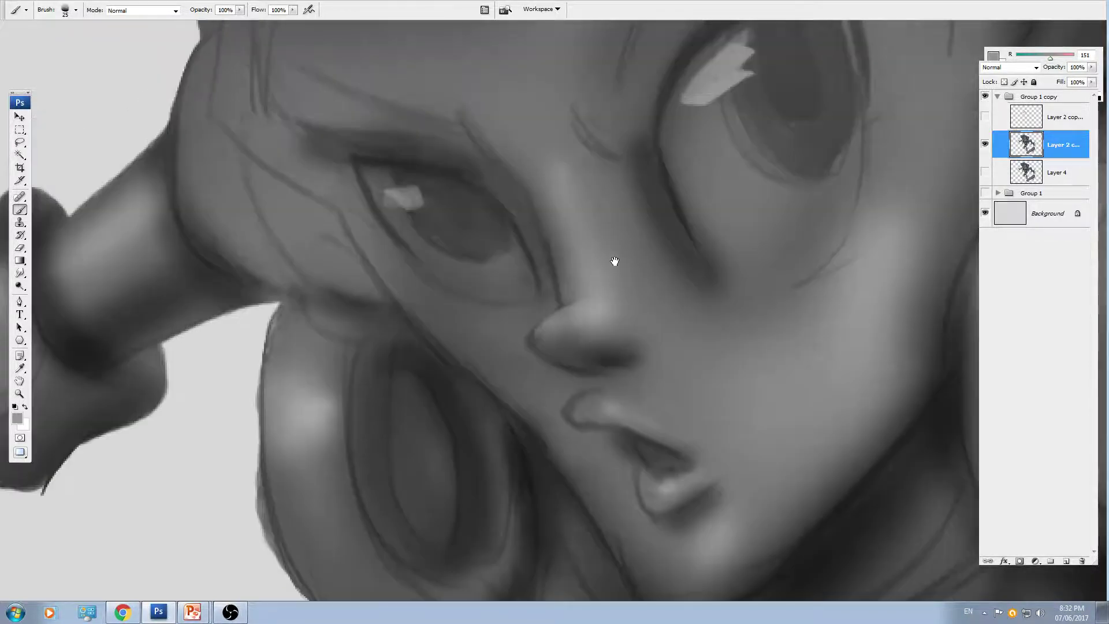
# - Sample greys between the eyes and blend the upper nose bridge into the brow, using 30 px and 20 px brushes
pyautogui.moveTo(606, 170)
pyautogui.mouseDown()
pyautogui.moveTo(616, 198)
pyautogui.moveTo(588, 189)
pyautogui.moveTo(599, 211)
pyautogui.mouseUp()
pyautogui.keyDown('alt'); pyautogui.click(551, 184); pyautogui.keyUp('alt')
pyautogui.press(']')
pyautogui.keyDown('alt'); pyautogui.click(574, 195); pyautogui.keyUp('alt')
pyautogui.keyDown('alt'); pyautogui.click(600, 196); pyautogui.keyUp('alt')
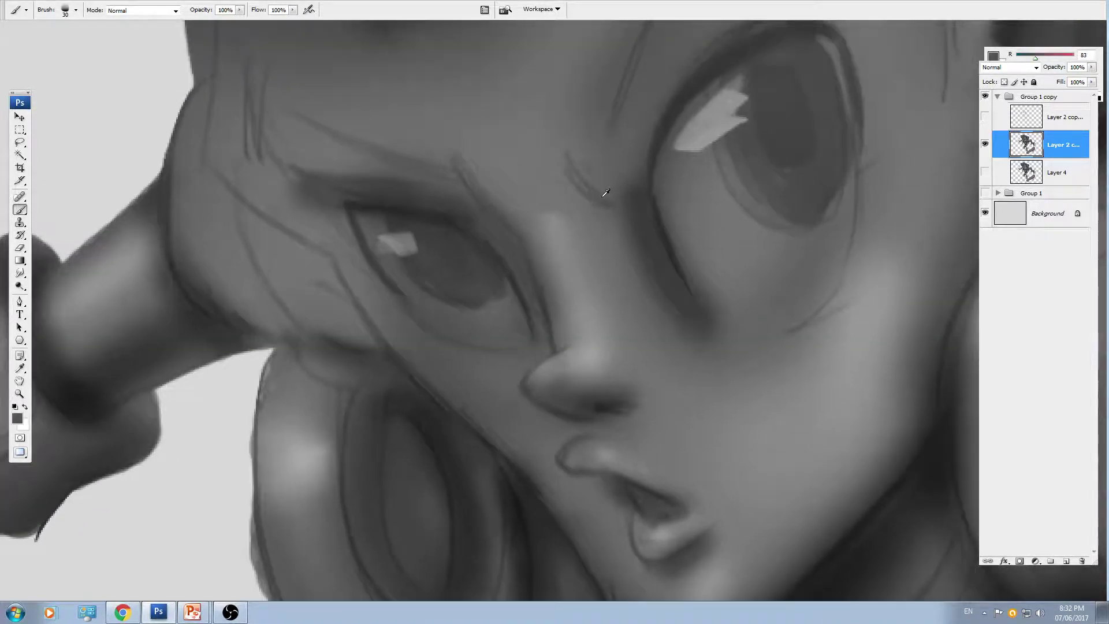
pyautogui.moveTo(661, 228); pyautogui.dragTo(609, 255)
pyautogui.press('[')
pyautogui.hotkey('ctrl', '-')
pyautogui.hotkey('ctrl', '+')
# - Sample dark greys from the near eye's lid and repaint its upper and inner outline with a small brush
pyautogui.moveTo(641, 206); pyautogui.dragTo(535, 271)
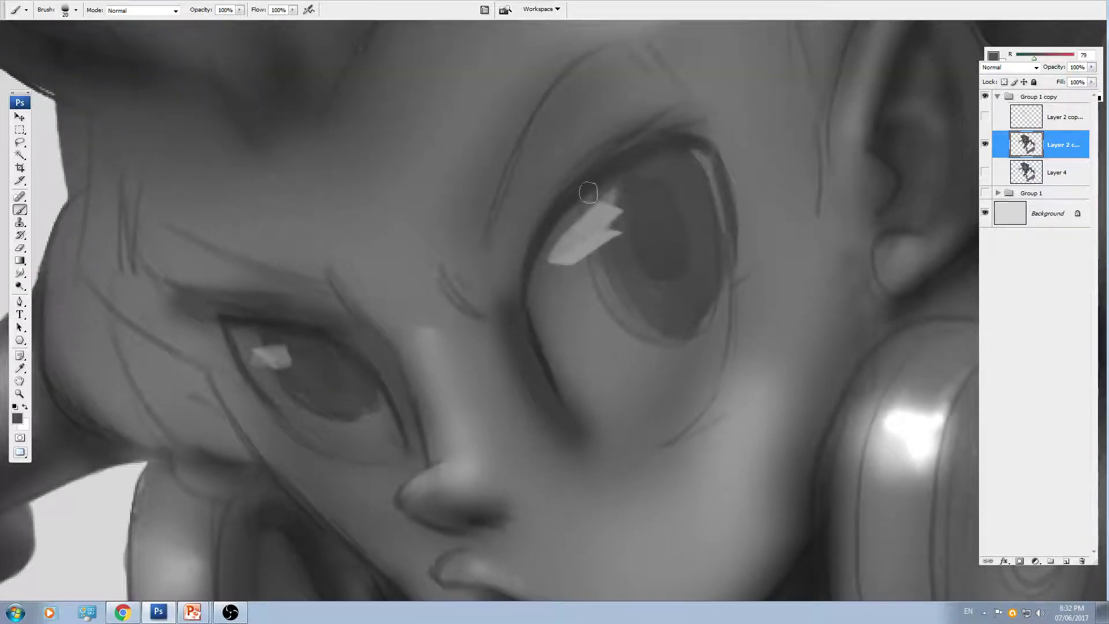
pyautogui.keyDown('alt'); pyautogui.click(609, 172); pyautogui.keyUp('alt')
pyautogui.press('[')
pyautogui.keyDown('alt'); pyautogui.click(681, 149); pyautogui.keyUp('alt')
pyautogui.moveTo(650, 157); pyautogui.dragTo(609, 167)
pyautogui.keyDown('alt'); pyautogui.click(643, 162); pyautogui.keyUp('alt')
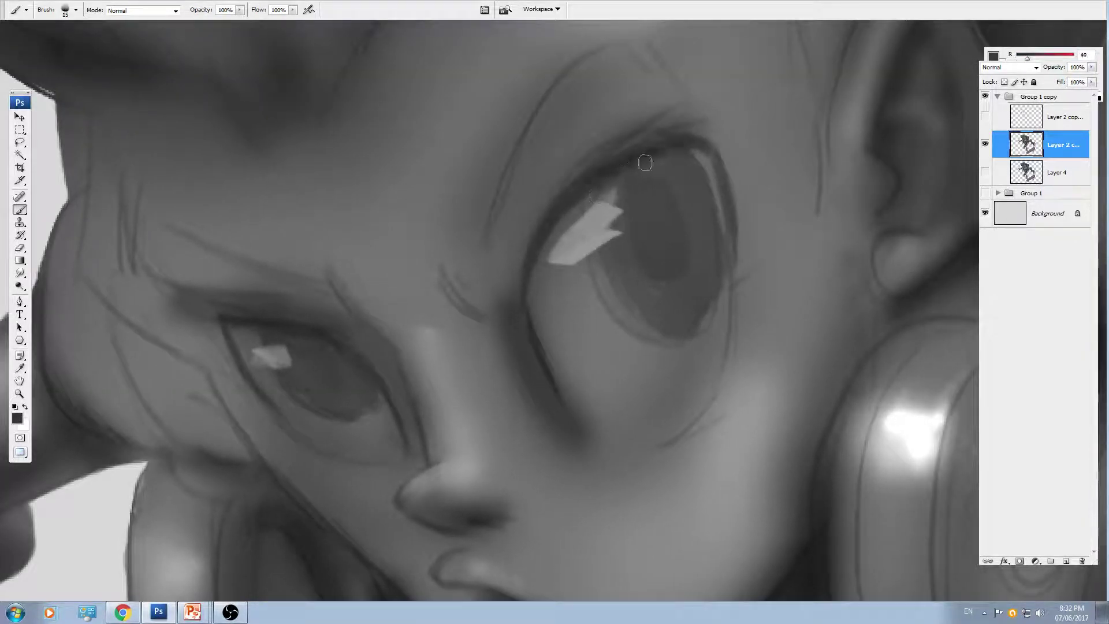
pyautogui.moveTo(540, 215); pyautogui.dragTo(532, 228)
pyautogui.moveTo(539, 292); pyautogui.dragTo(542, 240)
pyautogui.press('[')
pyautogui.press('[')
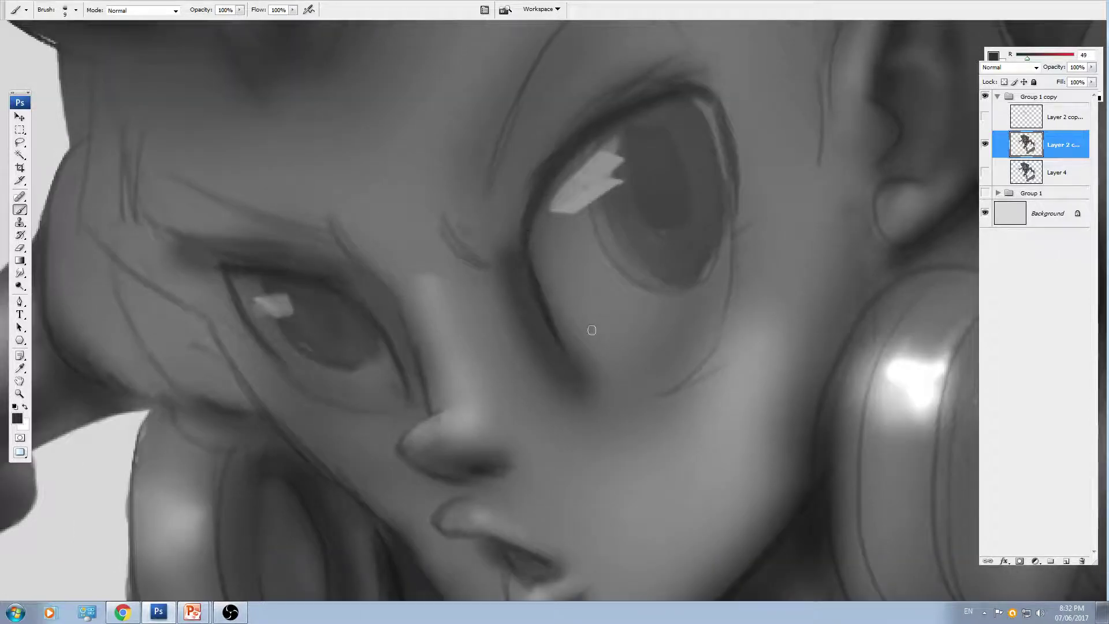
# - Sample the grey inside the near eye's lower edge and blend the lower lid area with a 35 px brush
pyautogui.keyDown('alt'); pyautogui.click(592, 330); pyautogui.keyUp('alt')
pyautogui.press(']')
pyautogui.press(']')
pyautogui.press(']')
pyautogui.press(']')
pyautogui.press(']')
pyautogui.press(']')
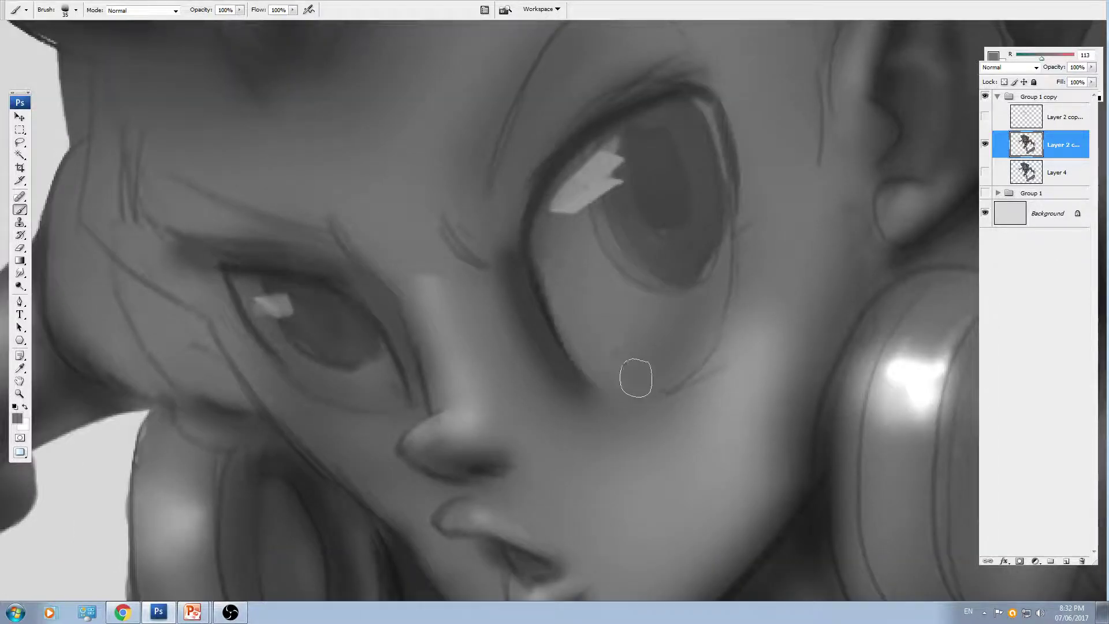
# - Sample the dark grey beneath the jaw and clean up the shadow along the jawline with a 45 px brush
pyautogui.hotkey('ctrl', '-')
pyautogui.moveTo(599, 386); pyautogui.dragTo(632, 301)
pyautogui.moveTo(734, 363); pyautogui.dragTo(629, 326)
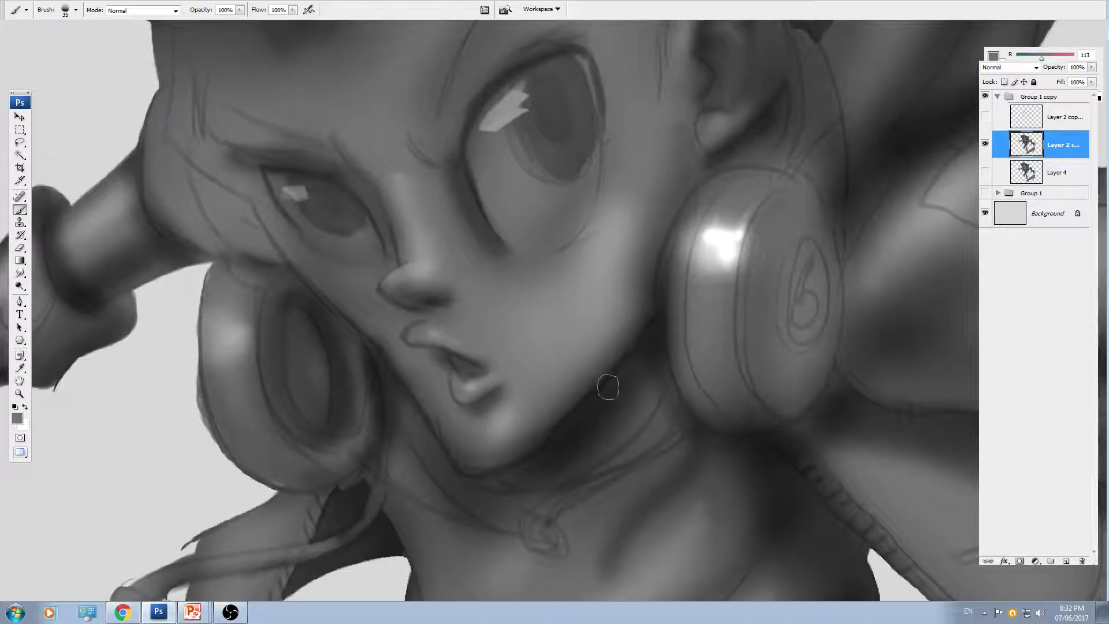
pyautogui.keyDown('alt'); pyautogui.click(595, 388); pyautogui.keyUp('alt')
pyautogui.moveTo(589, 400); pyautogui.dragTo(632, 291)
pyautogui.press(']')
pyautogui.press(']')
pyautogui.moveTo(518, 364)
pyautogui.mouseDown()
pyautogui.moveTo(593, 317)
pyautogui.moveTo(676, 218)
pyautogui.moveTo(653, 237)
pyautogui.mouseUp()
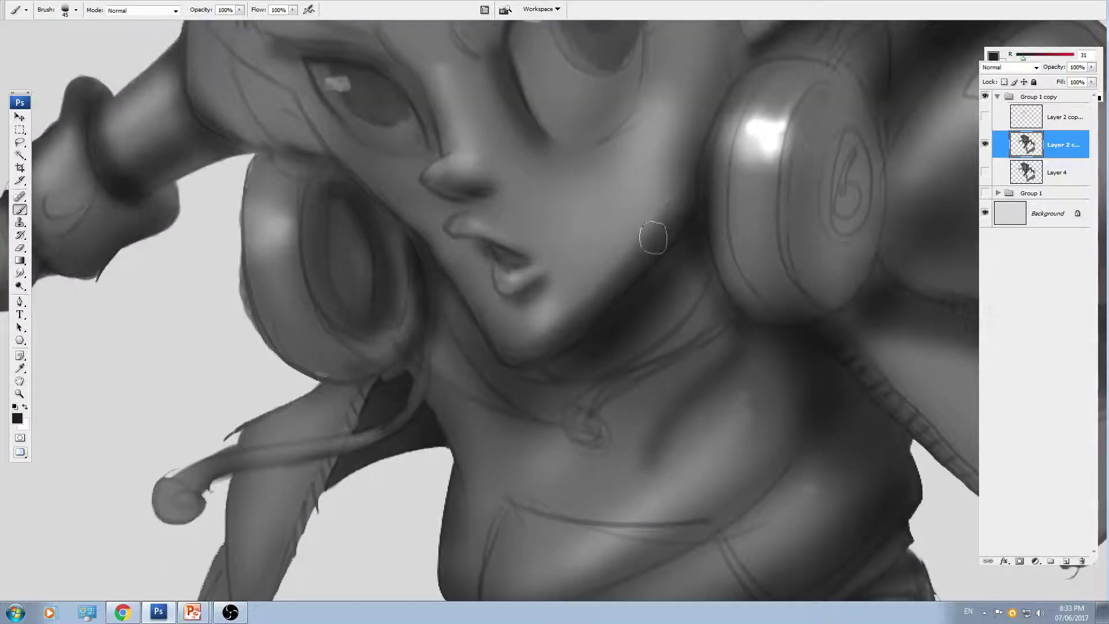
# - Sample a mid grey at the jaw's edge and soften the cheek-to-jaw shading with a 70 px brush
pyautogui.keyDown('alt'); pyautogui.click(624, 243); pyautogui.keyUp('alt')
pyautogui.press(']')
pyautogui.press(']')
pyautogui.press(']')
pyautogui.press(']')
pyautogui.moveTo(599, 284)
pyautogui.mouseDown()
pyautogui.moveTo(685, 175)
pyautogui.moveTo(632, 283)
pyautogui.mouseUp()
pyautogui.press('[')
pyautogui.hotkey('ctrl', '-')
pyautogui.hotkey('ctrl', '+')
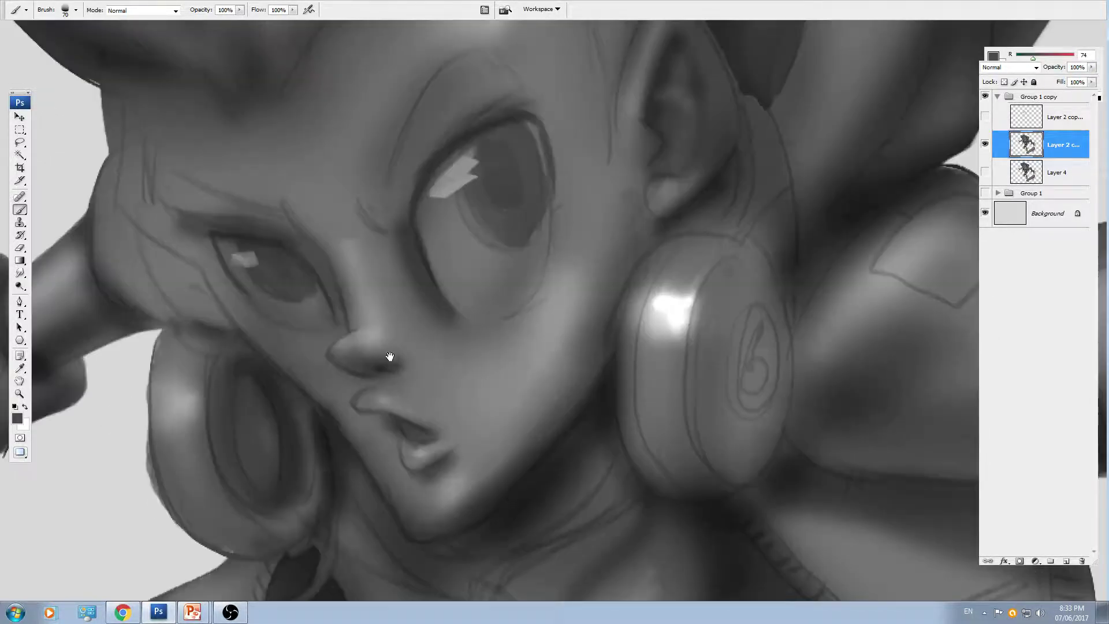
# - Paint over the sketchy crease beside the near eye's inner corner and sample a dark grey there
pyautogui.moveTo(390, 357); pyautogui.dragTo(522, 391)
pyautogui.keyDown('alt'); pyautogui.click(527, 235); pyautogui.keyUp('alt')
pyautogui.press('l')
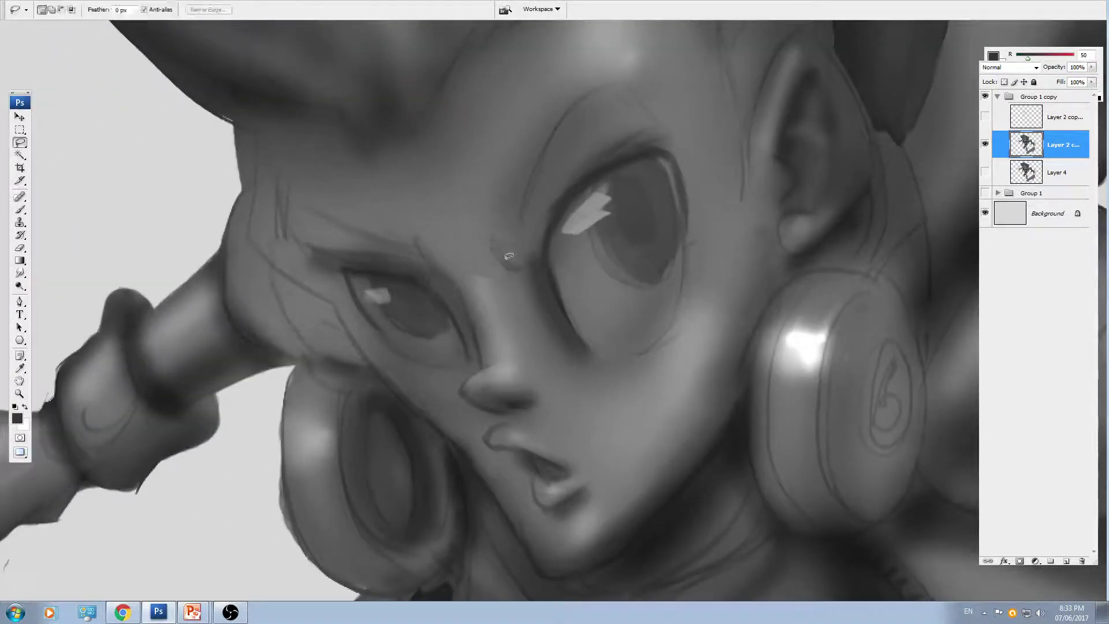
pyautogui.press('b')
pyautogui.keyDown('alt'); pyautogui.click(511, 245); pyautogui.keyUp('alt')
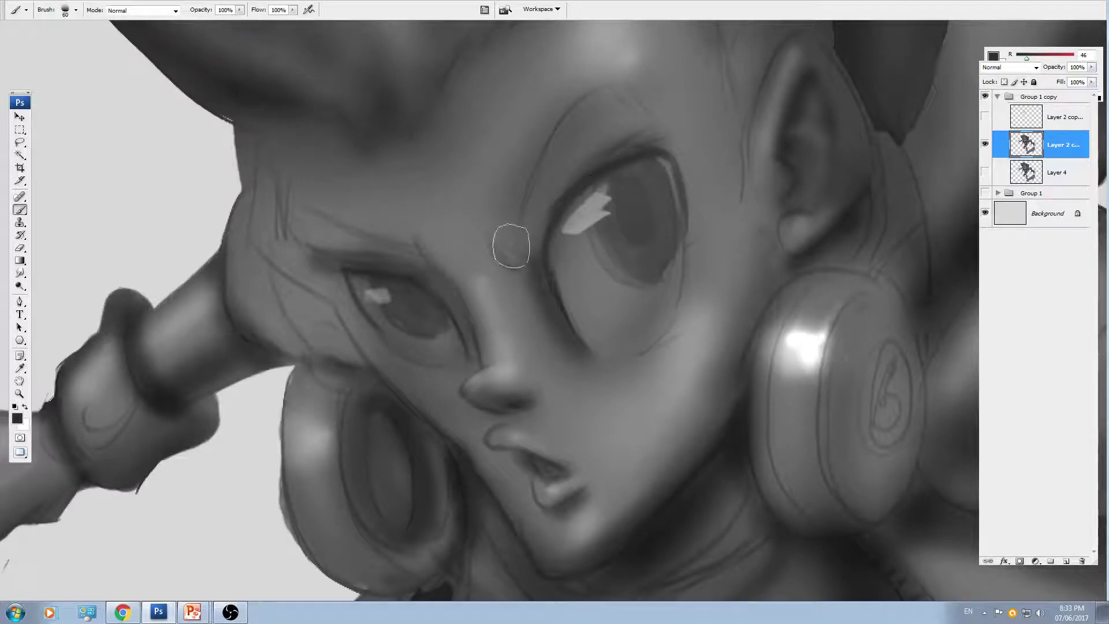
# - Reduce the brush to 15 px and paint dark brow lines above both eyes and the crease between them
pyautogui.press('[')
pyautogui.press('[')
pyautogui.press('[')
pyautogui.press('[')
pyautogui.press('[')
pyautogui.press('[')
pyautogui.press('[')
pyautogui.press('[')
pyautogui.moveTo(494, 239); pyautogui.dragTo(540, 270)
pyautogui.moveTo(624, 86)
pyautogui.mouseDown()
pyautogui.moveTo(644, 109)
pyautogui.moveTo(635, 98)
pyautogui.mouseUp()
pyautogui.moveTo(280, 229)
pyautogui.mouseDown()
pyautogui.moveTo(327, 186)
pyautogui.moveTo(345, 207)
pyautogui.moveTo(446, 216)
pyautogui.mouseUp()
pyautogui.moveTo(362, 170); pyautogui.dragTo(491, 233)
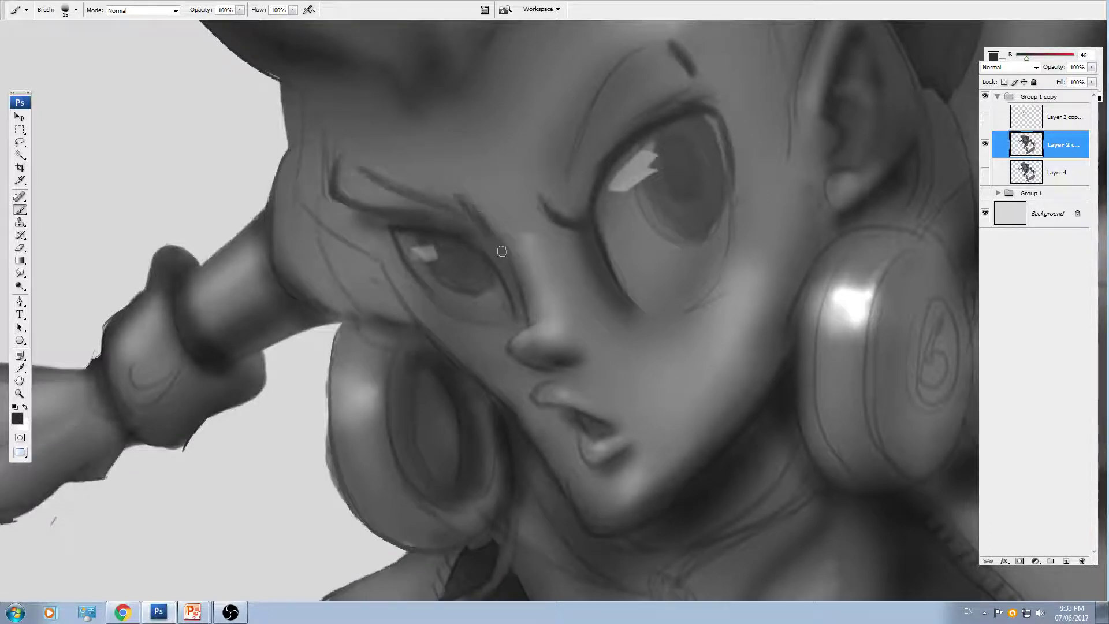
# - Sample greys from the face, chin and mouth and start repainting the lips with a small brush
pyautogui.moveTo(554, 369)
pyautogui.mouseDown()
pyautogui.moveTo(531, 280)
pyautogui.moveTo(516, 286)
pyautogui.mouseUp()
pyautogui.hotkey('ctrl', '+')
pyautogui.keyDown('alt'); pyautogui.click(513, 293); pyautogui.keyUp('alt')
pyautogui.scroll(-2, 525, 312)
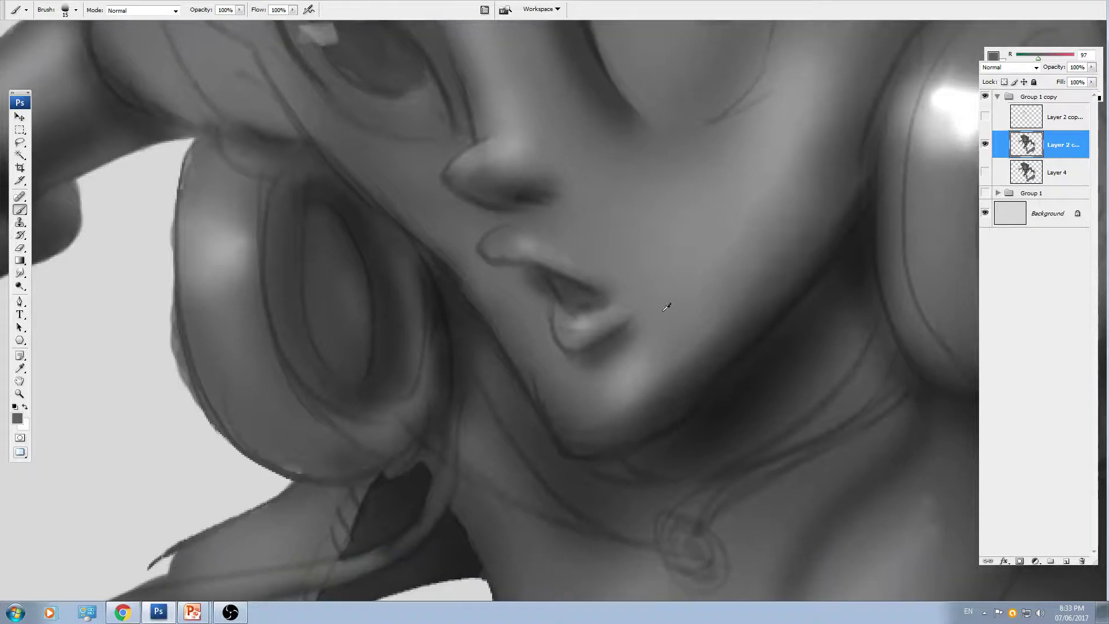
pyautogui.keyDown('alt'); pyautogui.click(621, 370); pyautogui.keyUp('alt')
pyautogui.press('[')
pyautogui.moveTo(592, 301)
pyautogui.mouseDown()
pyautogui.moveTo(556, 283)
pyautogui.moveTo(573, 304)
pyautogui.moveTo(587, 303)
pyautogui.moveTo(549, 276)
pyautogui.moveTo(585, 289)
pyautogui.moveTo(546, 278)
pyautogui.moveTo(556, 321)
pyautogui.moveTo(576, 344)
pyautogui.moveTo(664, 292)
pyautogui.moveTo(704, 340)
pyautogui.moveTo(671, 347)
pyautogui.moveTo(691, 331)
pyautogui.moveTo(662, 364)
pyautogui.moveTo(636, 332)
pyautogui.moveTo(679, 302)
pyautogui.moveTo(664, 363)
pyautogui.moveTo(676, 342)
pyautogui.moveTo(681, 290)
pyautogui.mouseUp()
pyautogui.keyDown('alt'); pyautogui.click(569, 282); pyautogui.keyUp('alt')
pyautogui.press('[')
# - Refine the mouth opening, light teeth and lower lip, blending the surrounding skin with sampled greys
pyautogui.press(']')
pyautogui.press(']')
pyautogui.press(']')
pyautogui.press(']')
pyautogui.hotkey('ctrl', '+')
pyautogui.keyDown('alt'); pyautogui.click(656, 386); pyautogui.keyUp('alt')
pyautogui.press('[')
pyautogui.keyDown('alt'); pyautogui.click(639, 332); pyautogui.keyUp('alt')
pyautogui.hotkey('ctrl', '-')
pyautogui.keyDown('alt'); pyautogui.click(538, 287); pyautogui.keyUp('alt')
pyautogui.moveTo(537, 286); pyautogui.dragTo(554, 283)
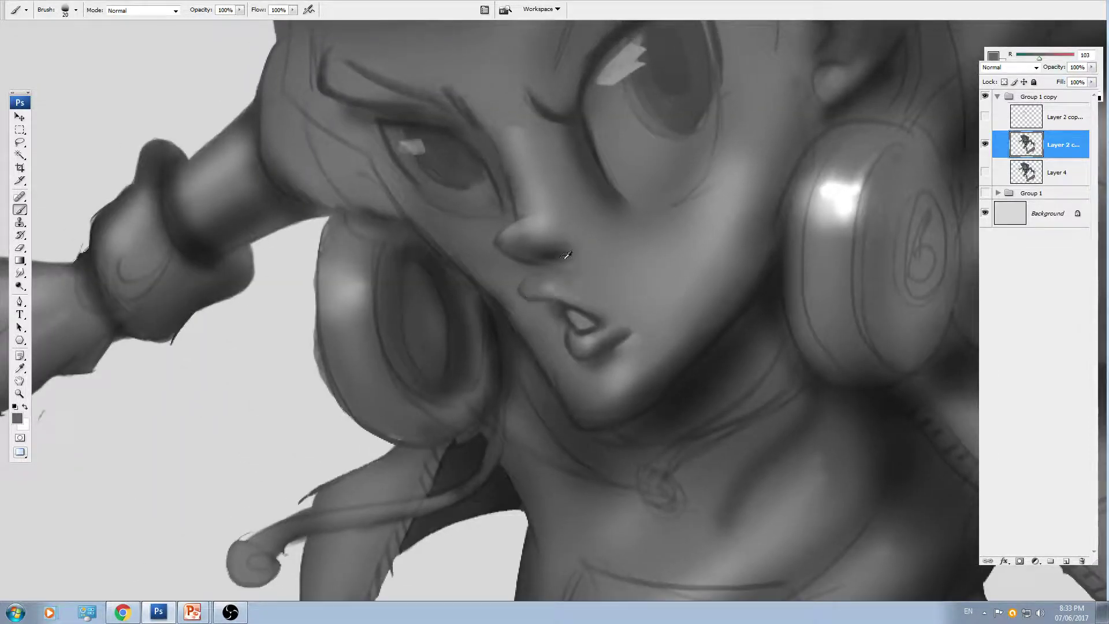
# - Shade the nose's underside and clean up its nostril edge with sampled greys and a 10 px brush
pyautogui.keyDown('alt'); pyautogui.click(564, 259); pyautogui.keyUp('alt')
pyautogui.hotkey('ctrl', '+')
pyautogui.moveTo(563, 213)
pyautogui.mouseDown()
pyautogui.moveTo(486, 208)
pyautogui.moveTo(569, 244)
pyautogui.mouseUp()
pyautogui.press('[')
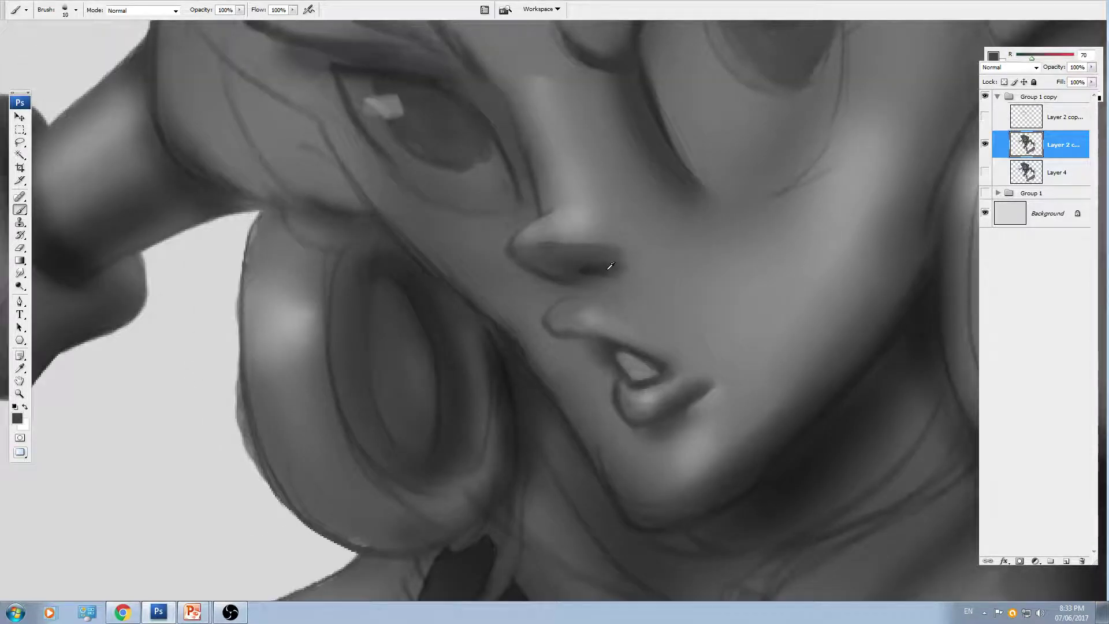
pyautogui.keyDown('alt'); pyautogui.click(641, 276); pyautogui.keyUp('alt')
pyautogui.click(635, 279)
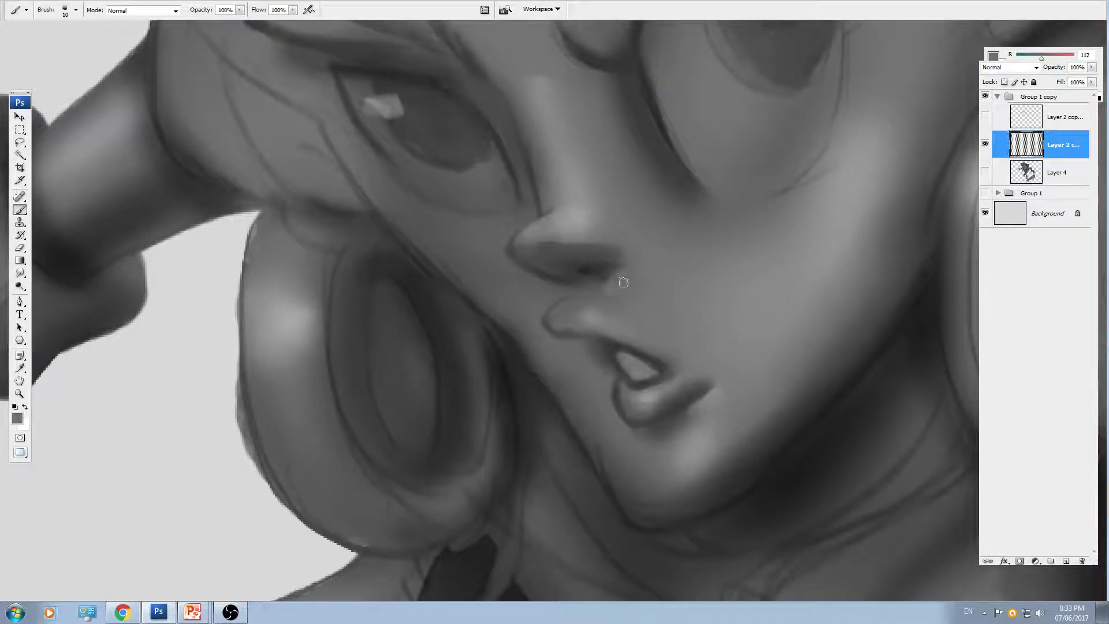
pyautogui.keyDown('alt'); pyautogui.click(589, 241); pyautogui.keyUp('alt')
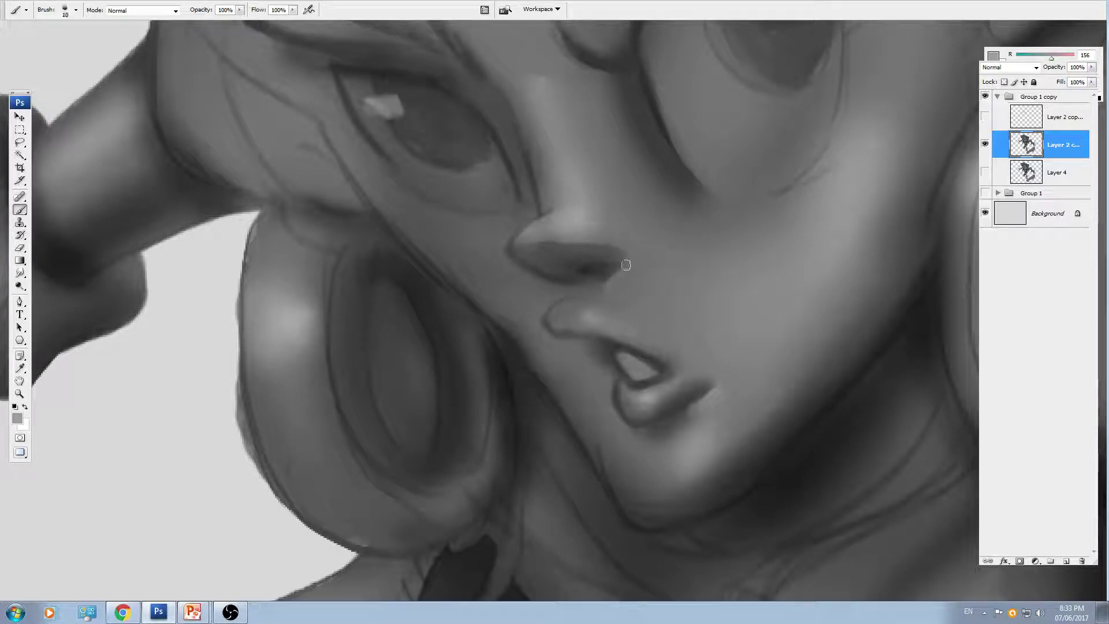
pyautogui.hotkey('ctrl', '-')
pyautogui.hotkey('ctrl', '+')
pyautogui.hotkey('ctrl', '+')
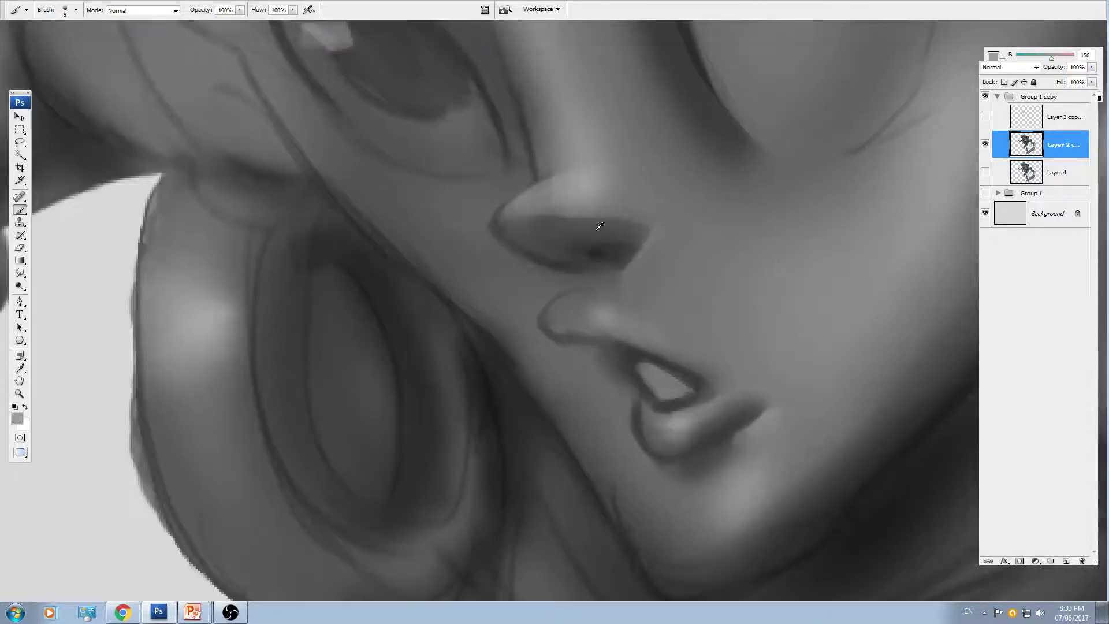
# - Darken the rim under the nose tip with a 15 px brush and blend the underside using sampled greys
pyautogui.keyDown('alt'); pyautogui.click(598, 235); pyautogui.keyUp('alt')
pyautogui.keyDown('alt'); pyautogui.click(615, 248); pyautogui.keyUp('alt')
pyautogui.hotkey('ctrl', '+')
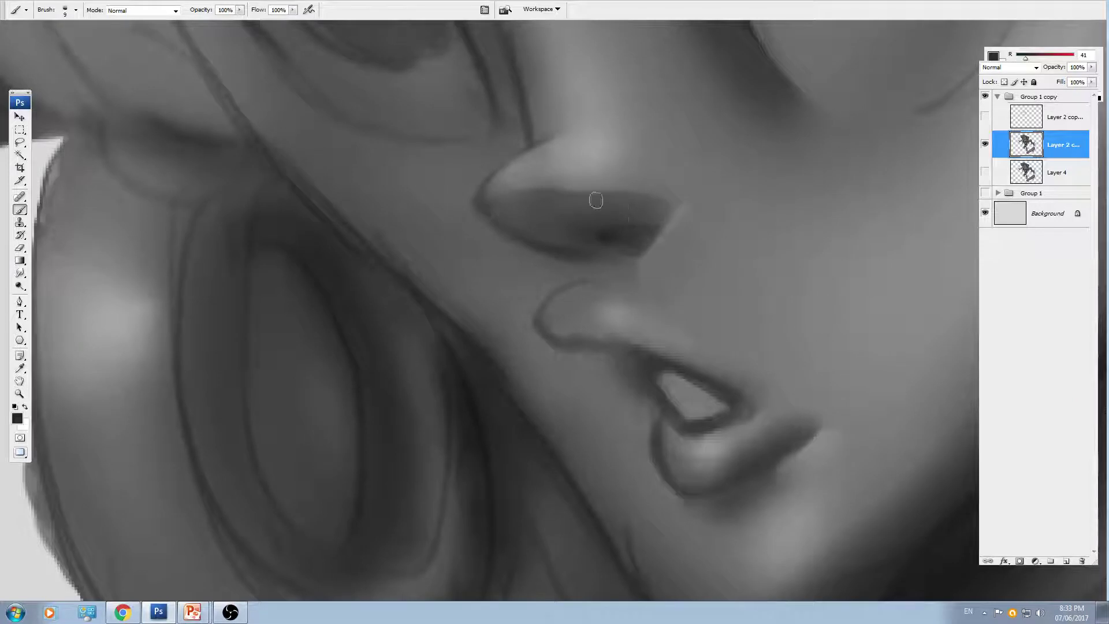
pyautogui.press(']')
pyautogui.press(']')
pyautogui.moveTo(545, 193)
pyautogui.mouseDown()
pyautogui.moveTo(508, 198)
pyautogui.moveTo(503, 211)
pyautogui.mouseUp()
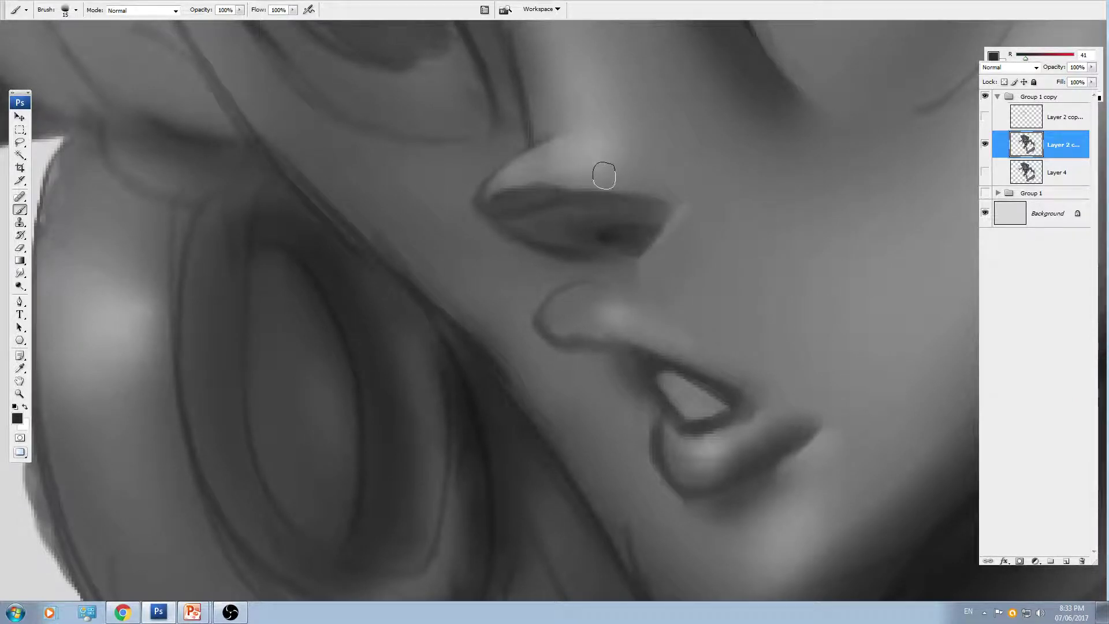
pyautogui.keyDown('alt'); pyautogui.click(528, 164); pyautogui.keyUp('alt')
pyautogui.press('[')
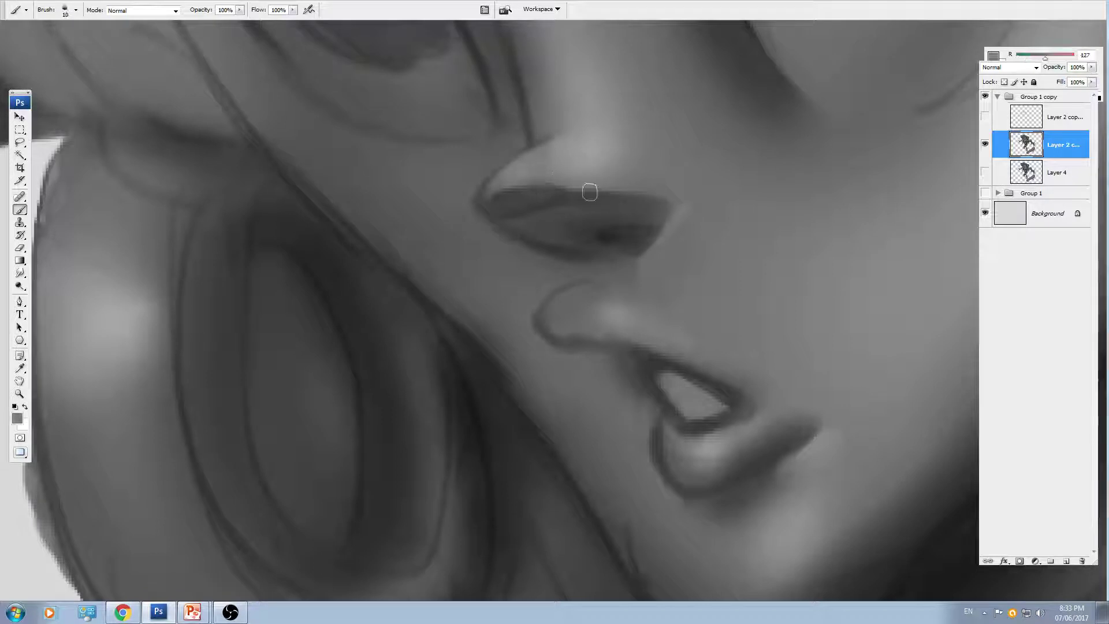
pyautogui.press(']')
pyautogui.moveTo(581, 192); pyautogui.dragTo(537, 193)
pyautogui.keyDown('alt'); pyautogui.click(530, 202); pyautogui.keyUp('alt')
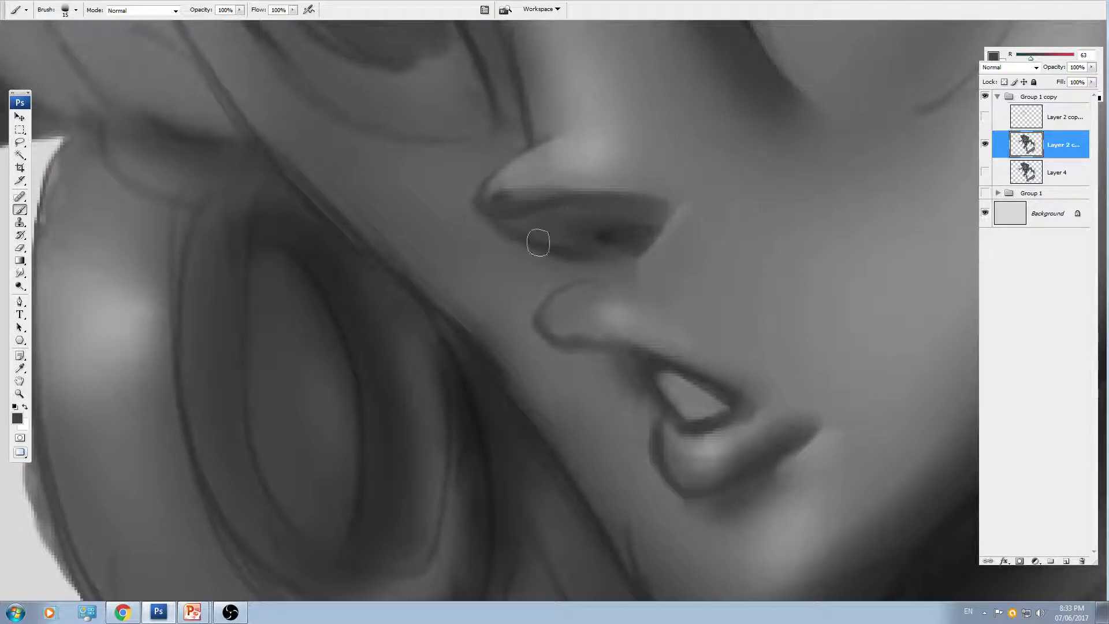
pyautogui.keyDown('alt'); pyautogui.click(558, 251); pyautogui.keyUp('alt')
pyautogui.moveTo(527, 223)
pyautogui.mouseDown()
pyautogui.moveTo(512, 223)
pyautogui.moveTo(549, 249)
pyautogui.mouseUp()
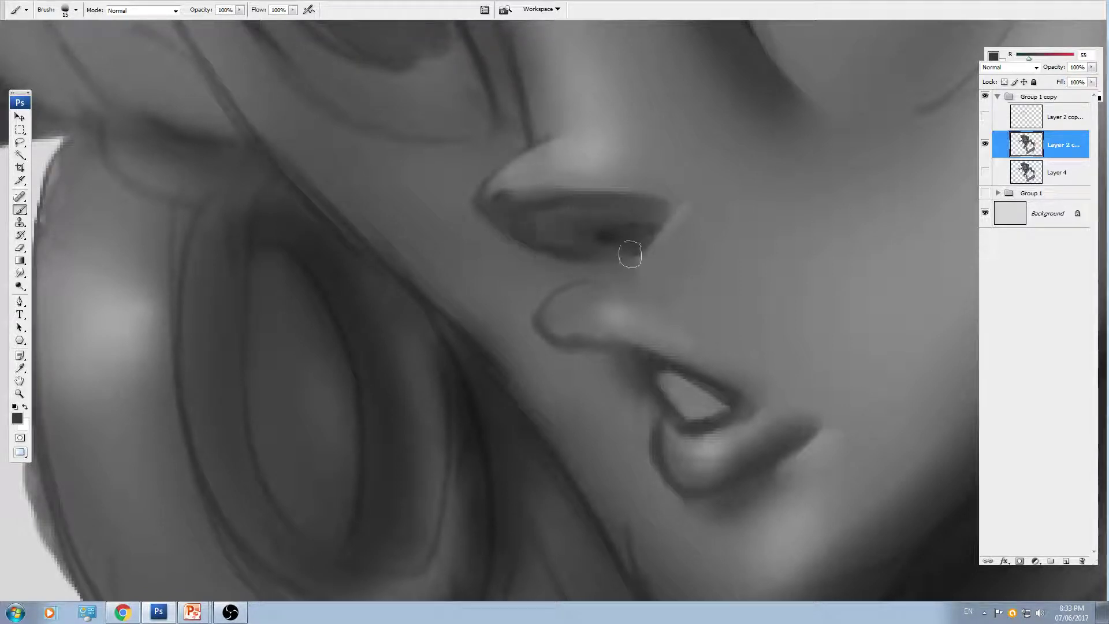
# - Deepen the nostril with a sampled dark grey and smaller brush, and sample the neighbouring skin grey for its edge
pyautogui.keyDown('alt'); pyautogui.click(614, 239); pyautogui.keyUp('alt')
pyautogui.press('[')
pyautogui.press('[')
pyautogui.moveTo(649, 241)
pyautogui.mouseDown()
pyautogui.moveTo(613, 247)
pyautogui.moveTo(623, 229)
pyautogui.moveTo(614, 254)
pyautogui.mouseUp()
pyautogui.keyDown('alt'); pyautogui.click(670, 234); pyautogui.keyUp('alt')
pyautogui.press('[')
pyautogui.hotkey('ctrl', '-')
pyautogui.hotkey('ctrl', '-')
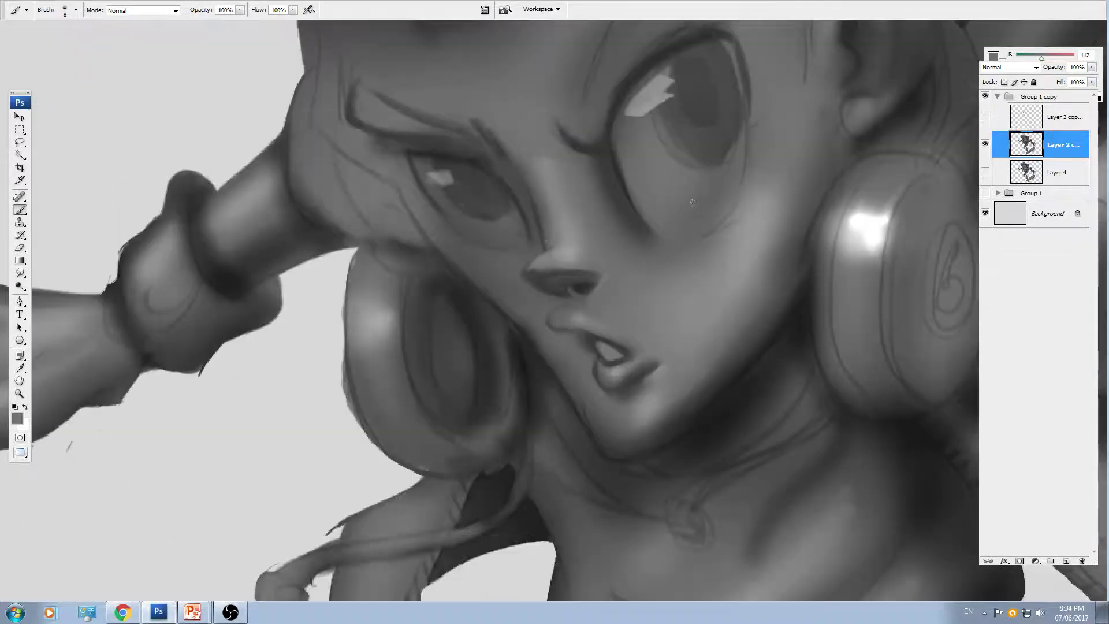
pyautogui.hotkey('ctrl', '-')
pyautogui.hotkey('ctrl', '-')
pyautogui.hotkey('ctrl', '-')
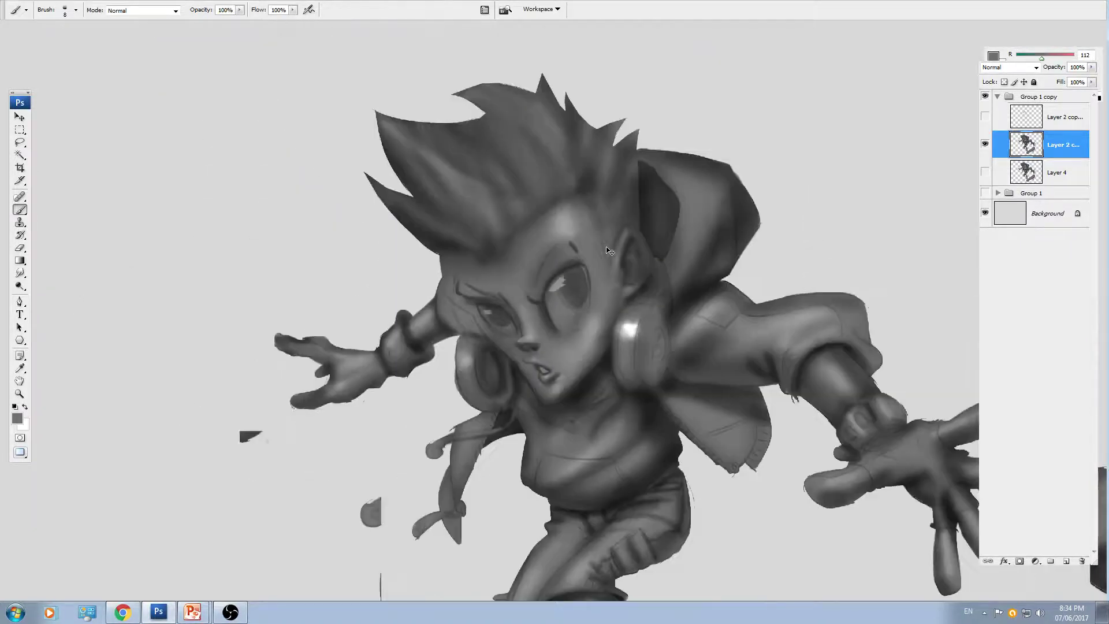
# - Paint the dark contour from the far temple down to the cheek with a sampled dark grey, reducing the brush to 15 px
pyautogui.hotkey('ctrl', '+')
pyautogui.hotkey('ctrl', '+')
pyautogui.hotkey('ctrl', '+')
pyautogui.moveTo(244, 288); pyautogui.dragTo(402, 260)
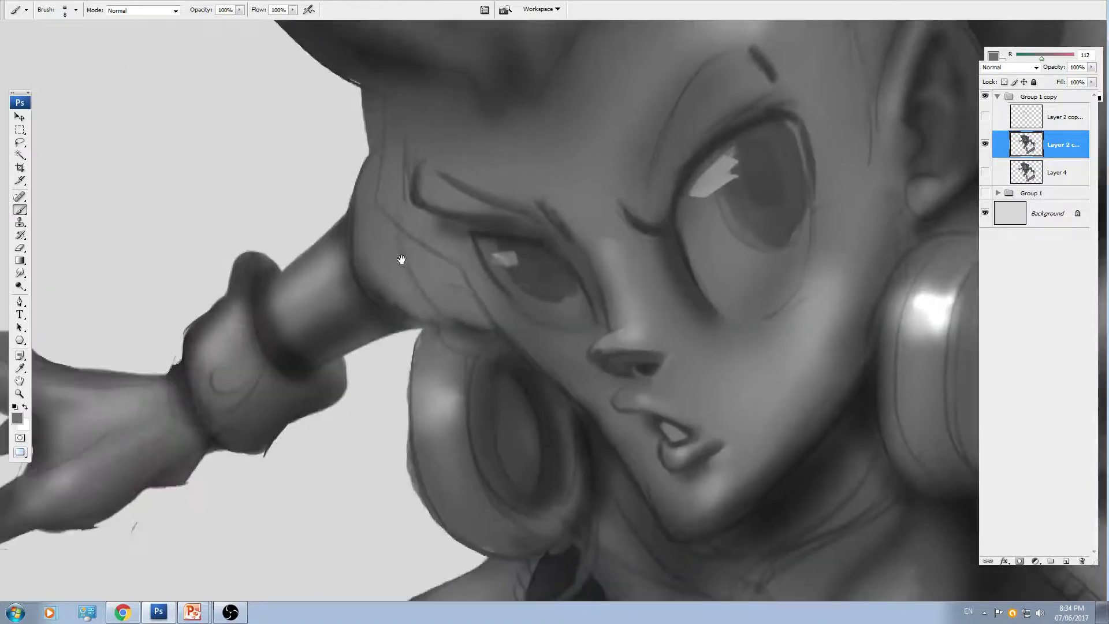
pyautogui.keyDown('alt'); pyautogui.click(421, 194); pyautogui.keyUp('alt')
pyautogui.press(']')
pyautogui.press(']')
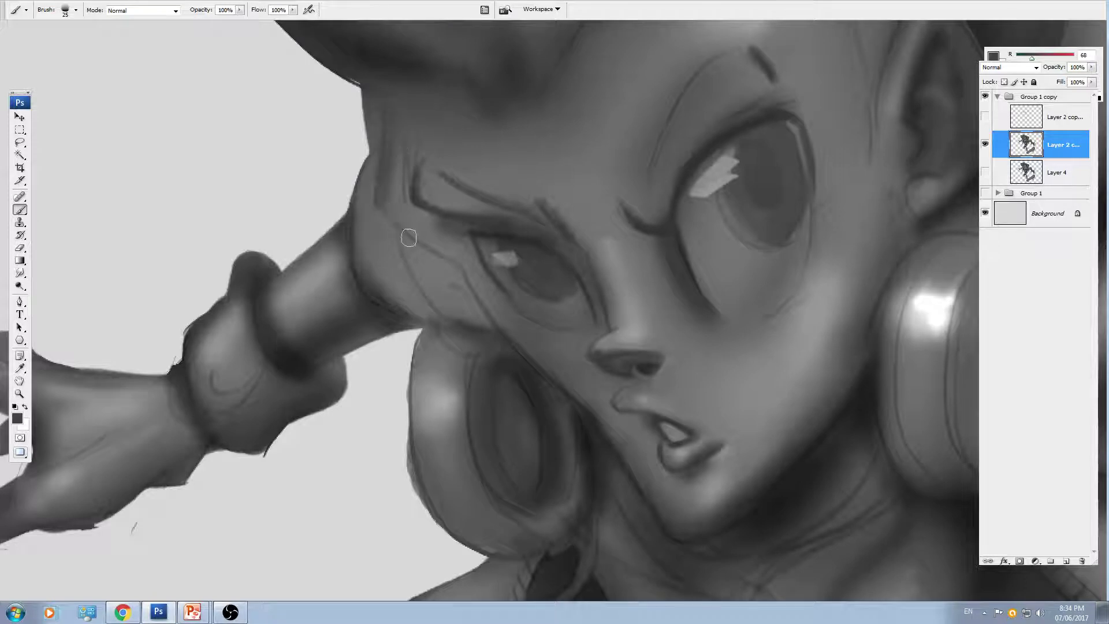
pyautogui.scroll(-1, 439, 243)
pyautogui.press('[')
pyautogui.moveTo(470, 256); pyautogui.dragTo(492, 287)
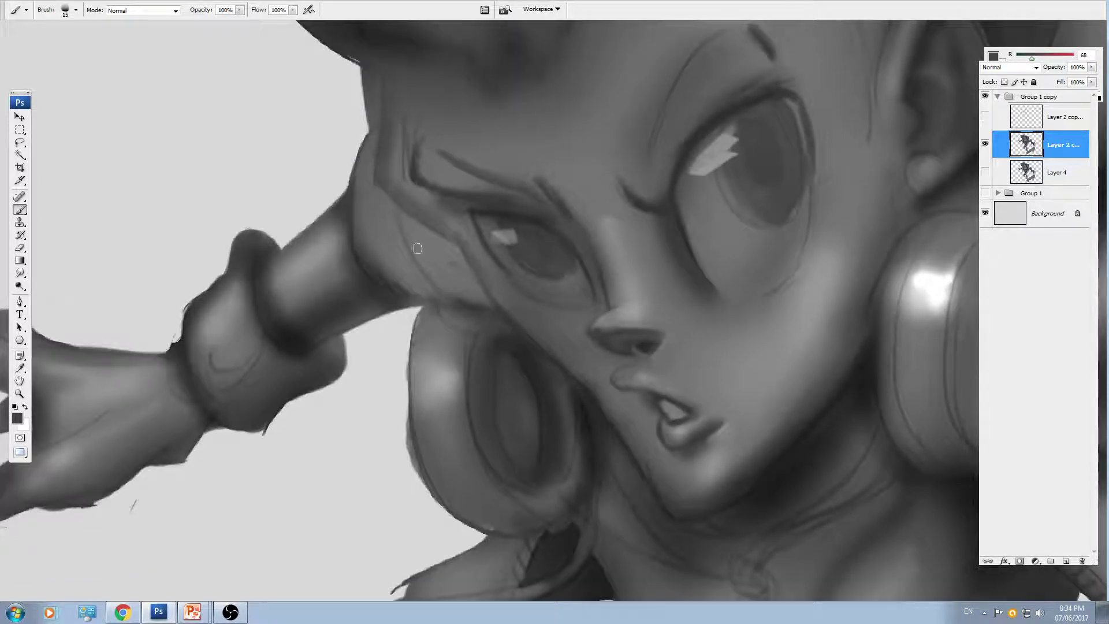
pyautogui.moveTo(401, 218)
pyautogui.mouseDown()
pyautogui.moveTo(433, 291)
pyautogui.moveTo(518, 266)
pyautogui.mouseUp()
pyautogui.hotkey('ctrl', '-')
pyautogui.hotkey('ctrl', '-')
pyautogui.hotkey('ctrl', '+')
pyautogui.hotkey('ctrl', '+')
pyautogui.hotkey('ctrl', 'z')
# - Paint the far ear's outer edge with a 10 px dark brush and shade its inner hollow, enlarging the brush to 25 px
pyautogui.moveTo(437, 212); pyautogui.dragTo(465, 285)
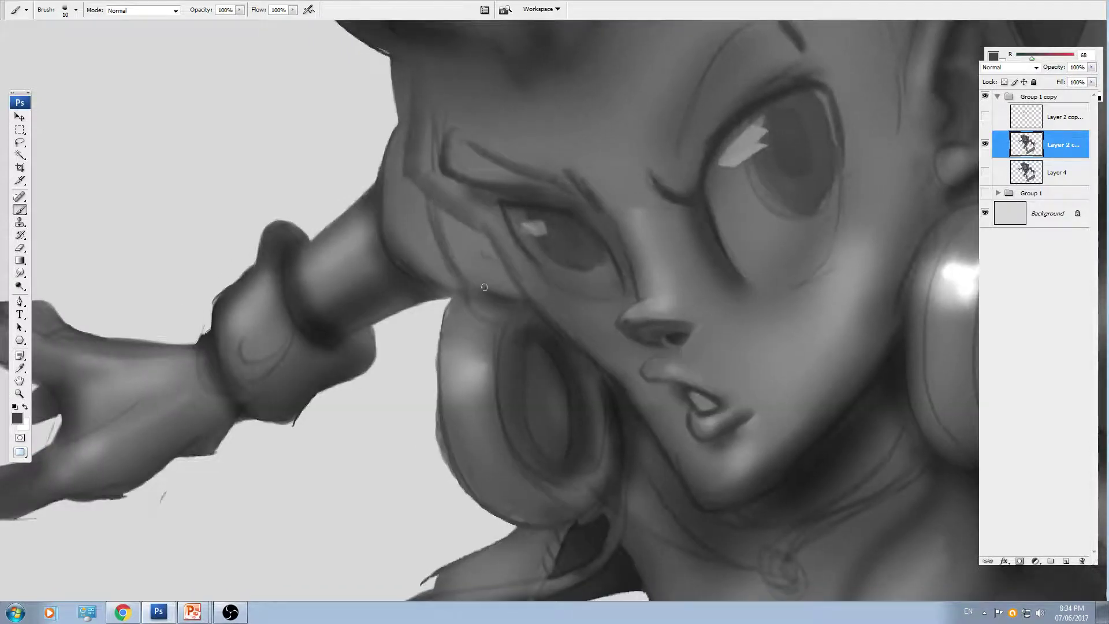
pyautogui.hotkey('ctrl', '-')
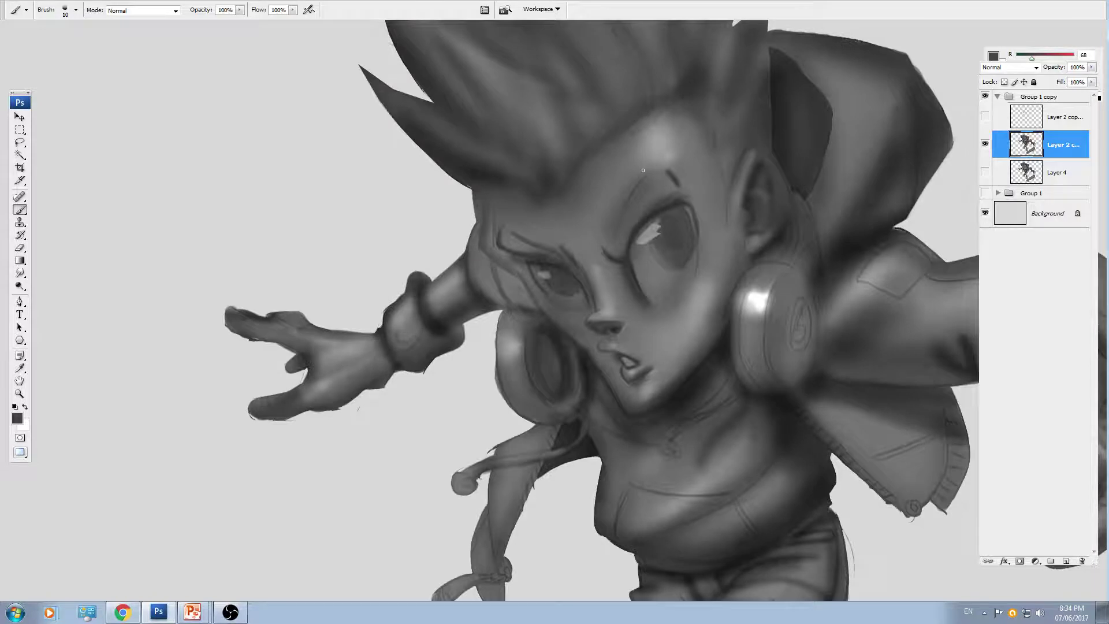
pyautogui.hotkey('ctrl', '+')
pyautogui.hotkey('ctrl', '+')
pyautogui.moveTo(252, 189); pyautogui.dragTo(273, 202)
pyautogui.moveTo(448, 238); pyautogui.dragTo(503, 276)
pyautogui.press(']')
pyautogui.moveTo(443, 196); pyautogui.dragTo(445, 224)
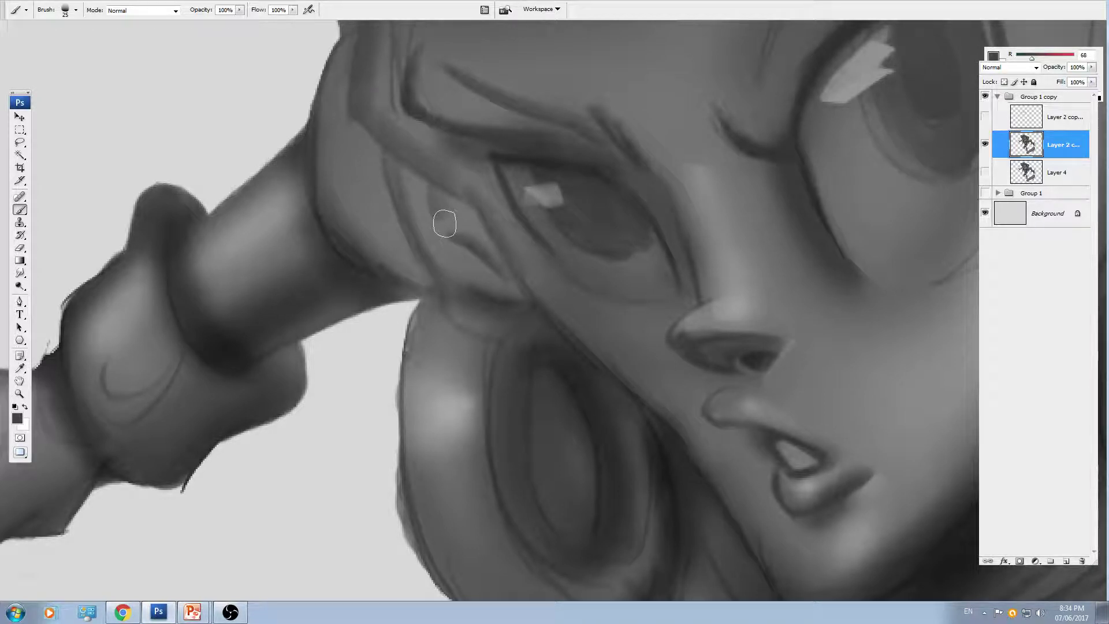
pyautogui.moveTo(445, 223); pyautogui.dragTo(483, 236)
pyautogui.moveTo(403, 286)
pyautogui.mouseDown()
pyautogui.moveTo(545, 260)
pyautogui.moveTo(557, 284)
pyautogui.mouseUp()
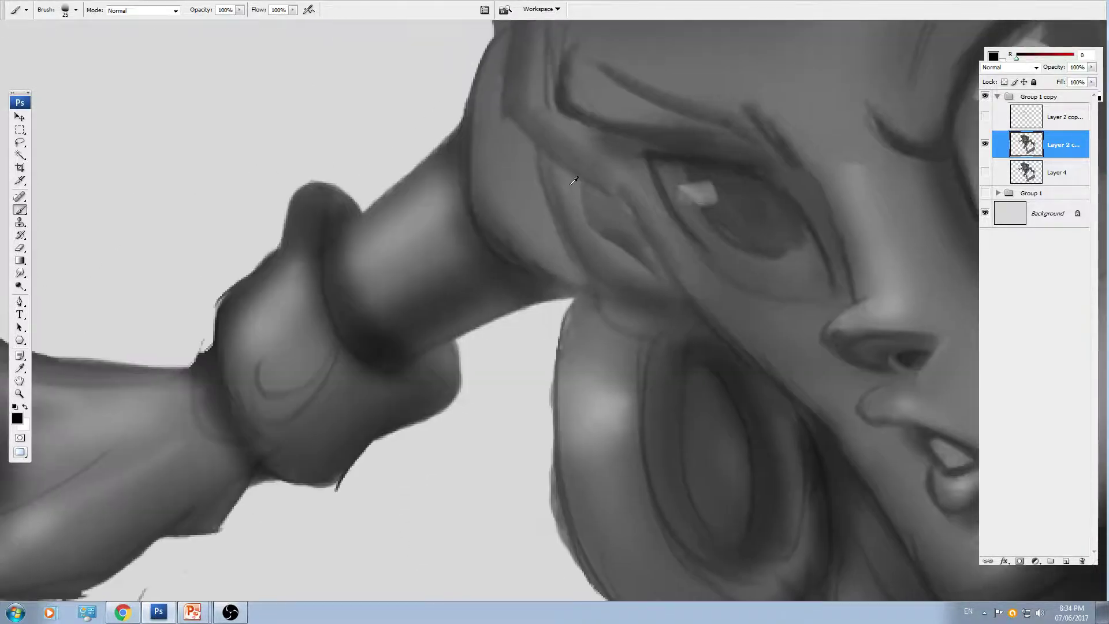
# - Lighten the far ear's rim with a sampled mid grey, and redefine its folds with a 10 px dark grey brush
pyautogui.keyDown('alt'); pyautogui.click(573, 179); pyautogui.keyUp('alt')
pyautogui.press('[')
pyautogui.press('[')
pyautogui.moveTo(557, 177); pyautogui.dragTo(577, 237)
pyautogui.moveTo(667, 234); pyautogui.dragTo(624, 225)
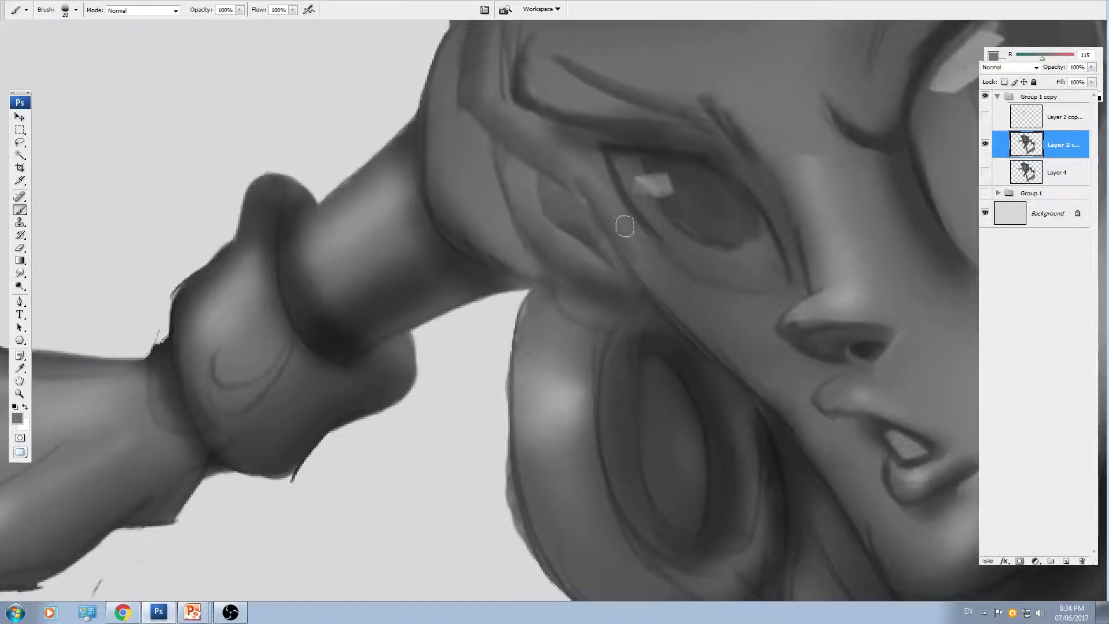
pyautogui.keyDown('alt'); pyautogui.click(622, 201); pyautogui.keyUp('alt')
pyautogui.press('[')
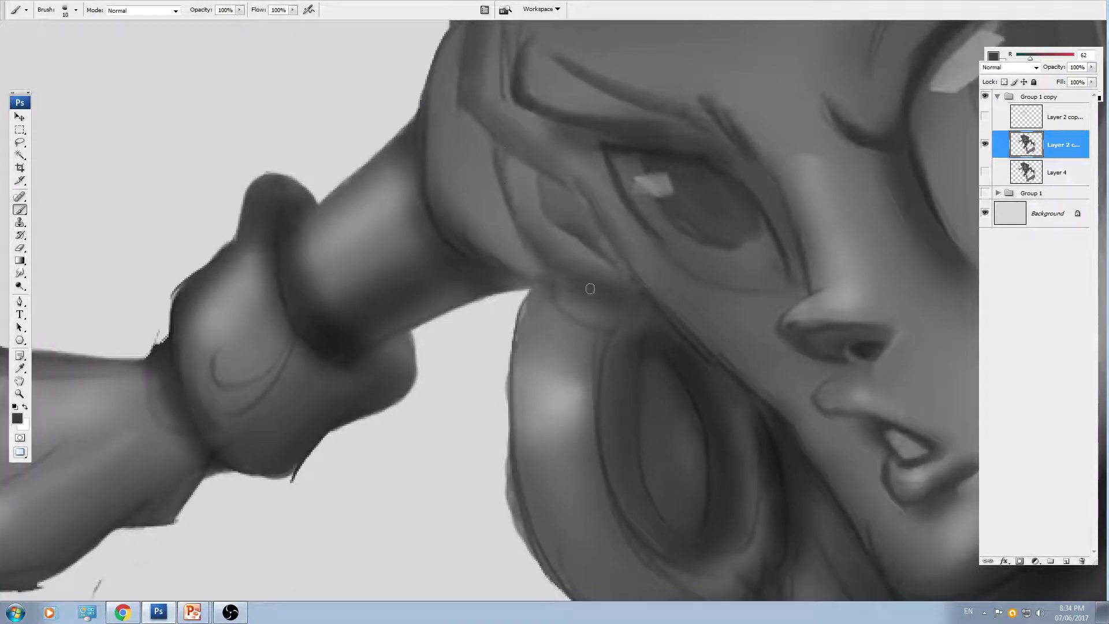
pyautogui.moveTo(640, 315); pyautogui.dragTo(553, 260)
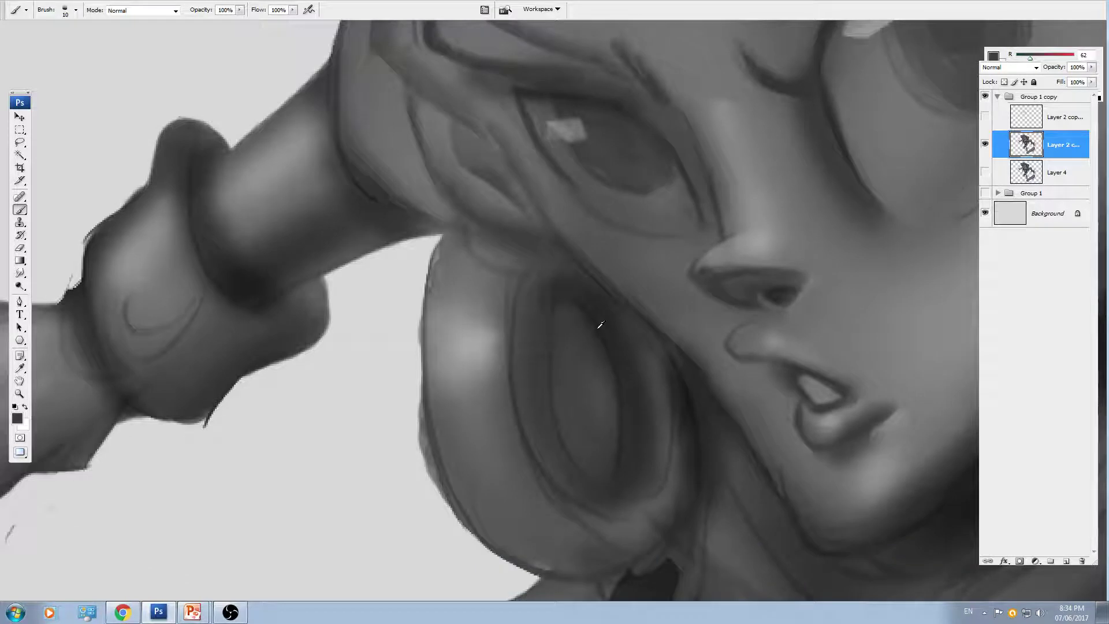
# - Outline the far ear's folds in sampled near-black grey and darken where its lobe meets the headphone with a 15 px brush
pyautogui.keyDown('alt'); pyautogui.click(601, 324); pyautogui.keyUp('alt')
pyautogui.press('[')
pyautogui.press('[')
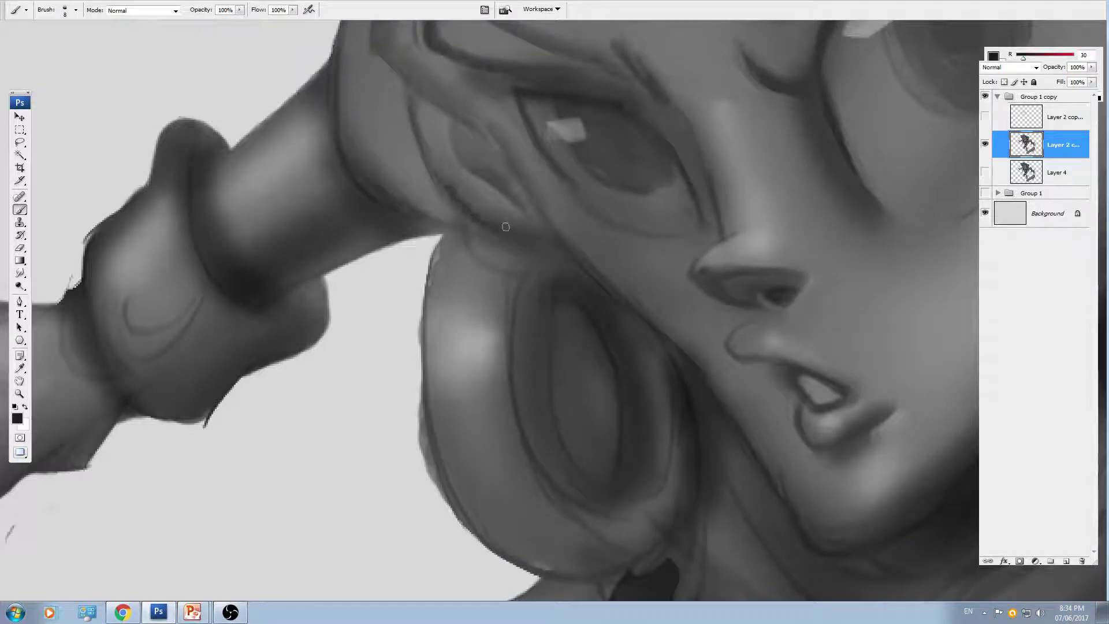
pyautogui.moveTo(506, 226); pyautogui.dragTo(549, 235)
pyautogui.moveTo(512, 169); pyautogui.dragTo(544, 210)
pyautogui.moveTo(498, 145); pyautogui.dragTo(538, 214)
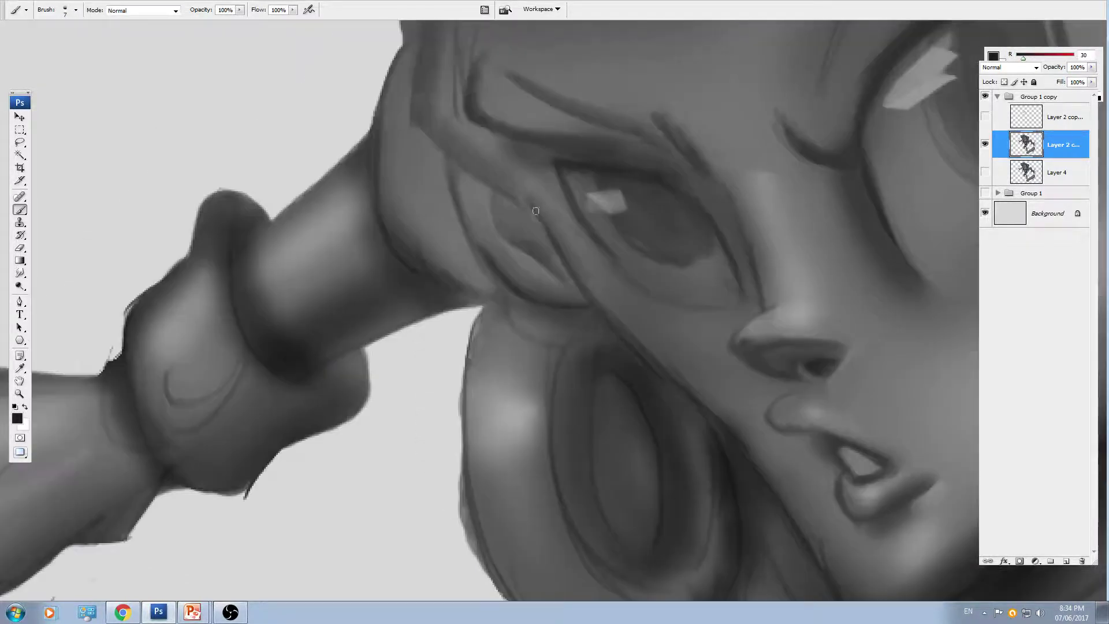
pyautogui.moveTo(448, 157); pyautogui.dragTo(553, 240)
pyautogui.press(']')
pyautogui.press(']')
pyautogui.moveTo(554, 301); pyautogui.dragTo(589, 306)
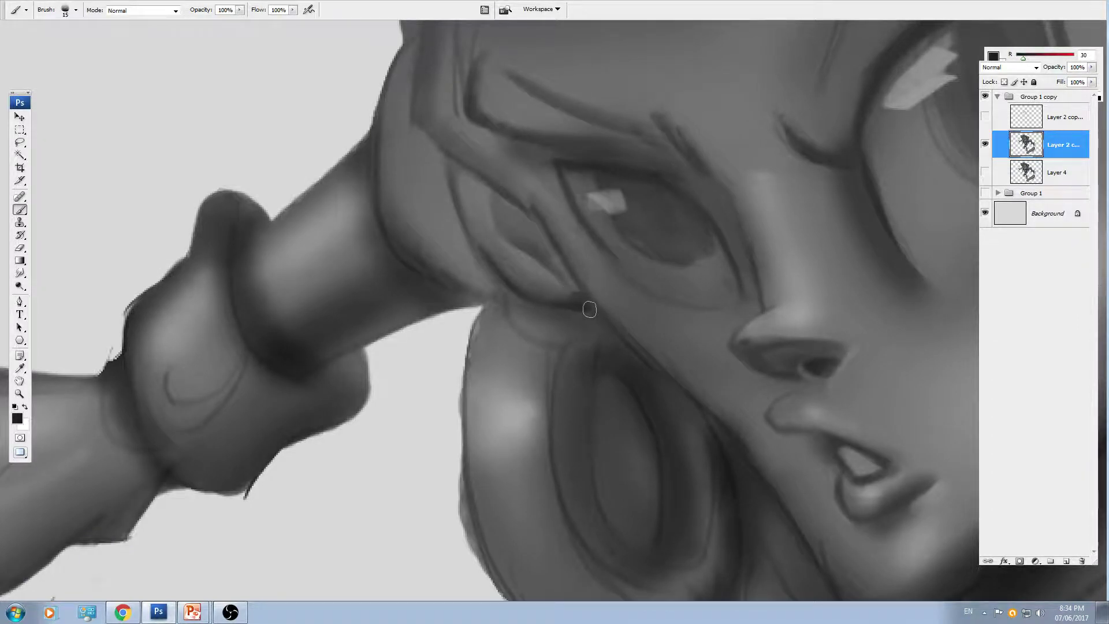
# - Examine the whole figure from hair to shoes to judge the shading and the remaining sketch lines
pyautogui.hotkey('ctrl', '-')
pyautogui.hotkey('ctrl', '-')
pyautogui.moveTo(724, 378); pyautogui.dragTo(664, 299)
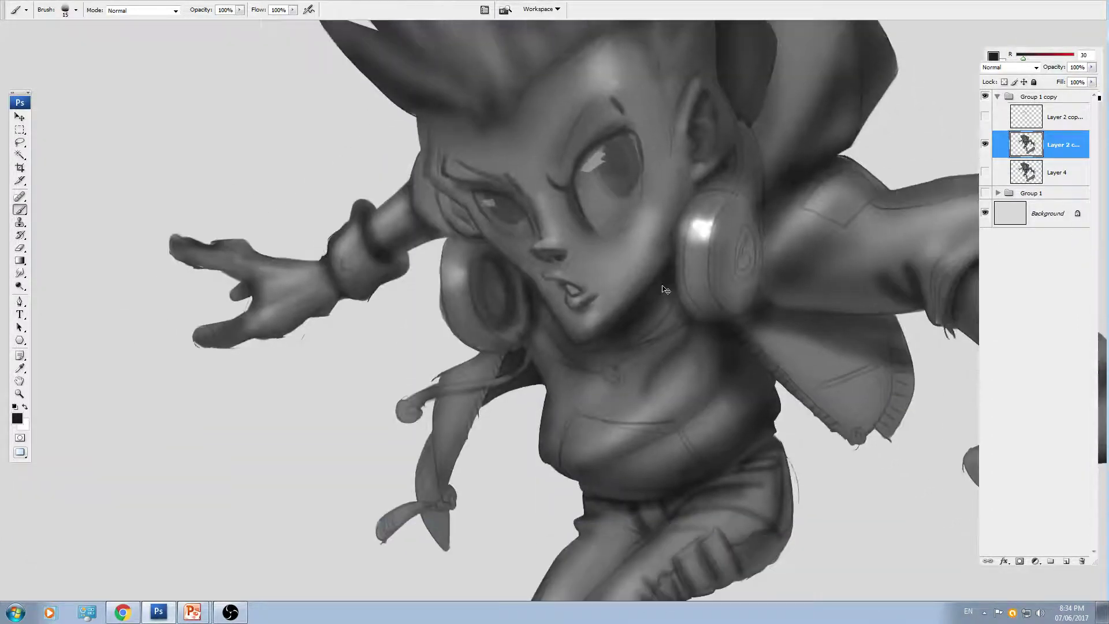
pyautogui.hotkey('ctrl', '-')
pyautogui.hotkey('ctrl', '-')
pyautogui.hotkey('ctrl', '+')
pyautogui.moveTo(711, 341); pyautogui.dragTo(657, 326)
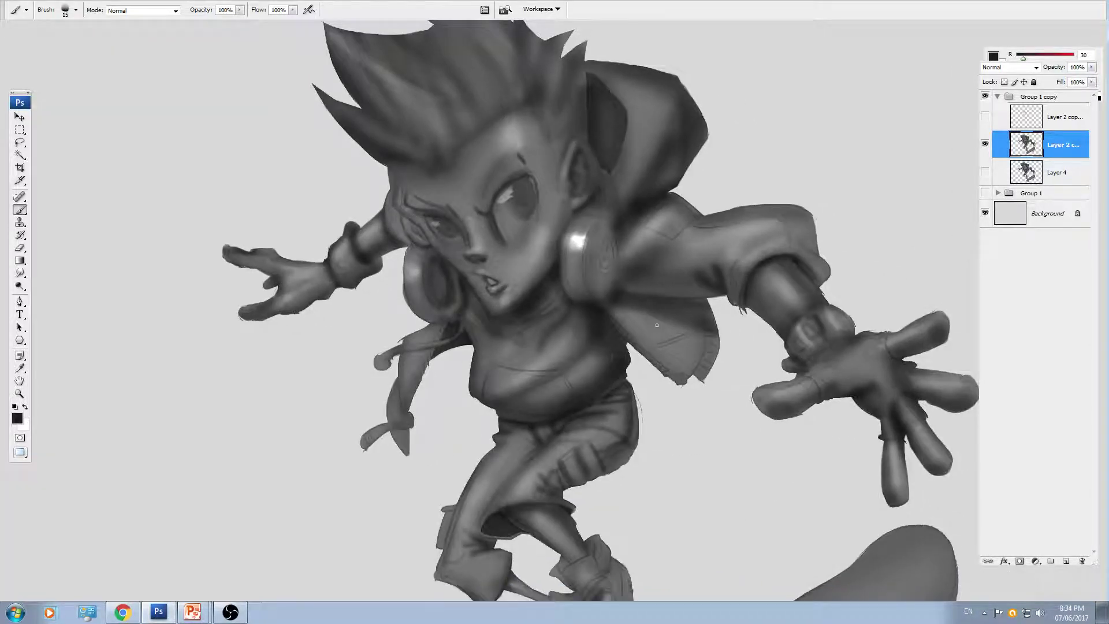
pyautogui.hotkey('ctrl', '-')
pyautogui.hotkey('ctrl', '+')
pyautogui.hotkey('ctrl', '+')
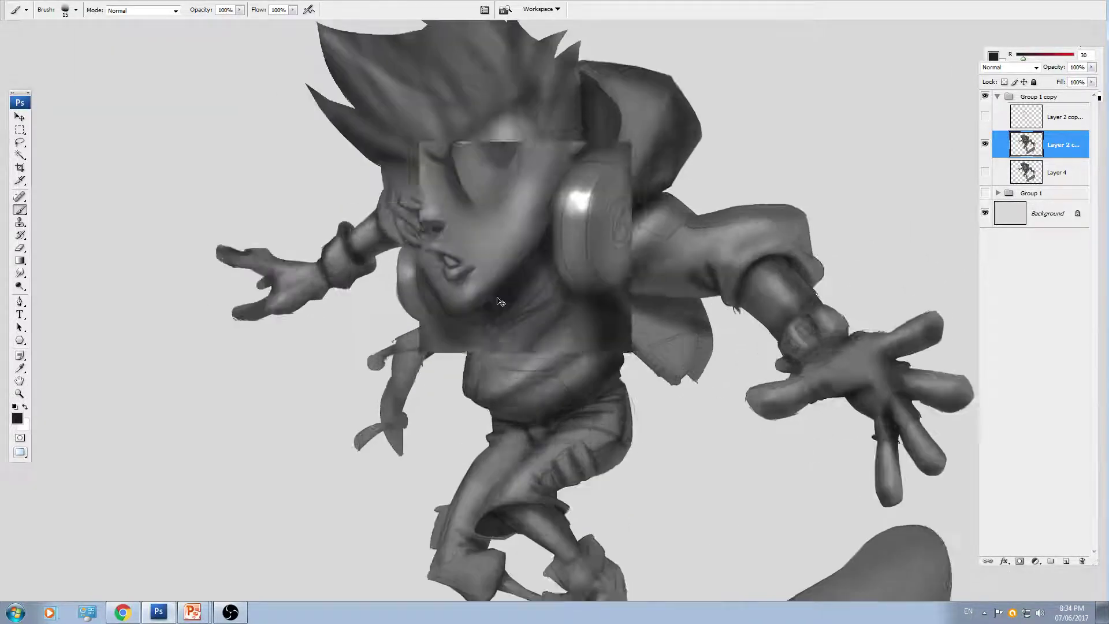
pyautogui.moveTo(748, 328); pyautogui.dragTo(612, 304)
pyautogui.moveTo(519, 405); pyautogui.dragTo(638, 212)
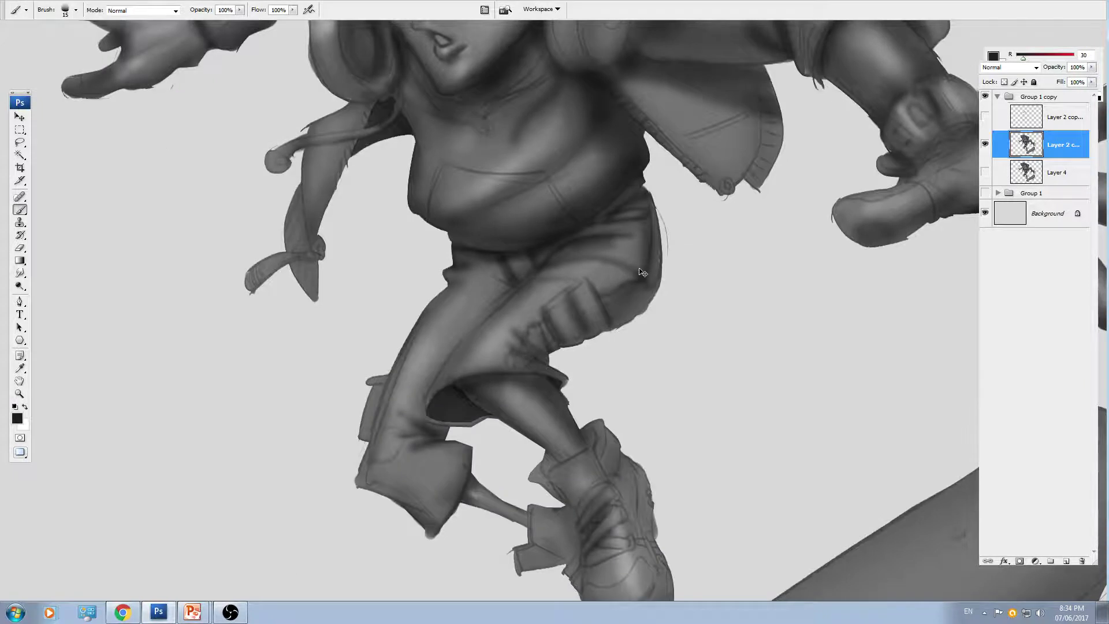
pyautogui.hotkey('ctrl', '-')
# - Save a JPEG copy of the painting as 005 in the DEMO K1 folder
pyautogui.hotkey('ctrl', 'shift', 's')
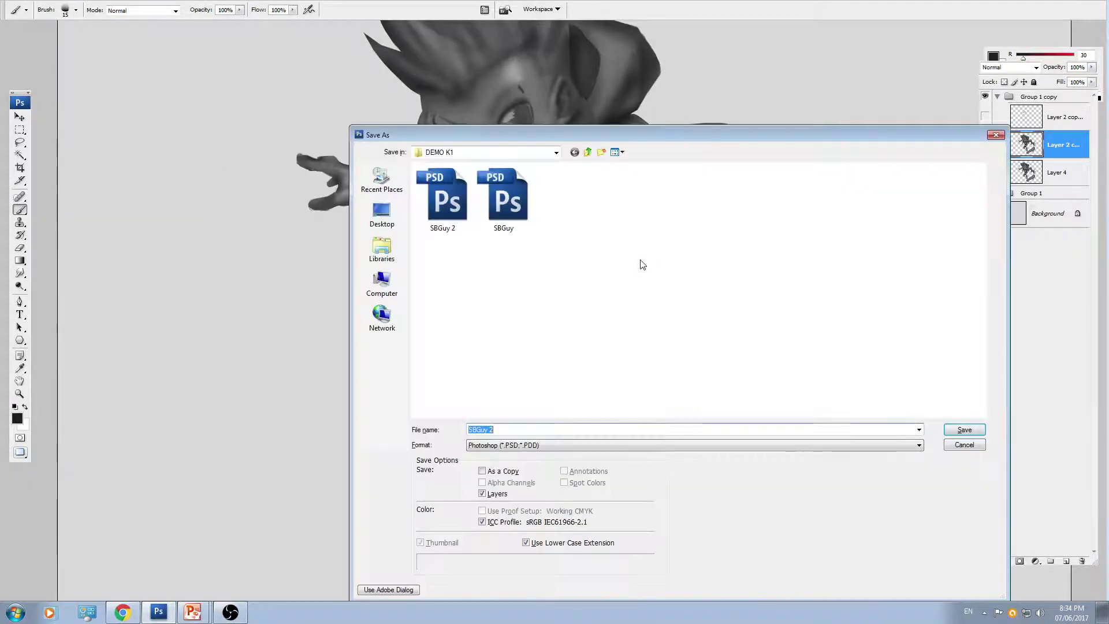
pyautogui.click(481, 446)
pyautogui.click(508, 500)
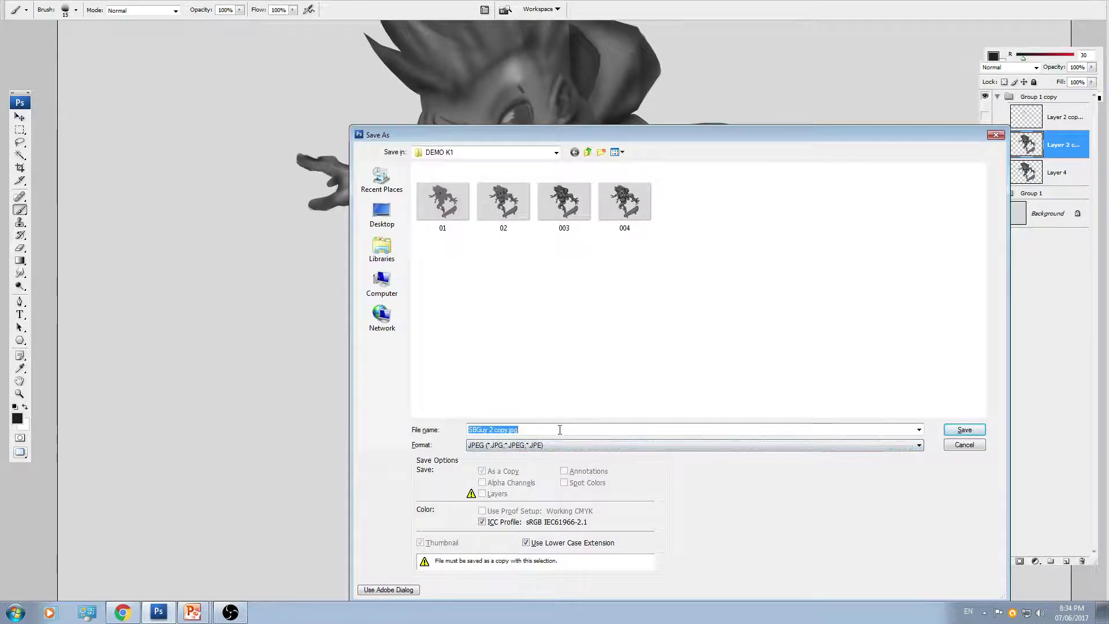
pyautogui.write('005')
pyautogui.press('Return')
pyautogui.press('Return')
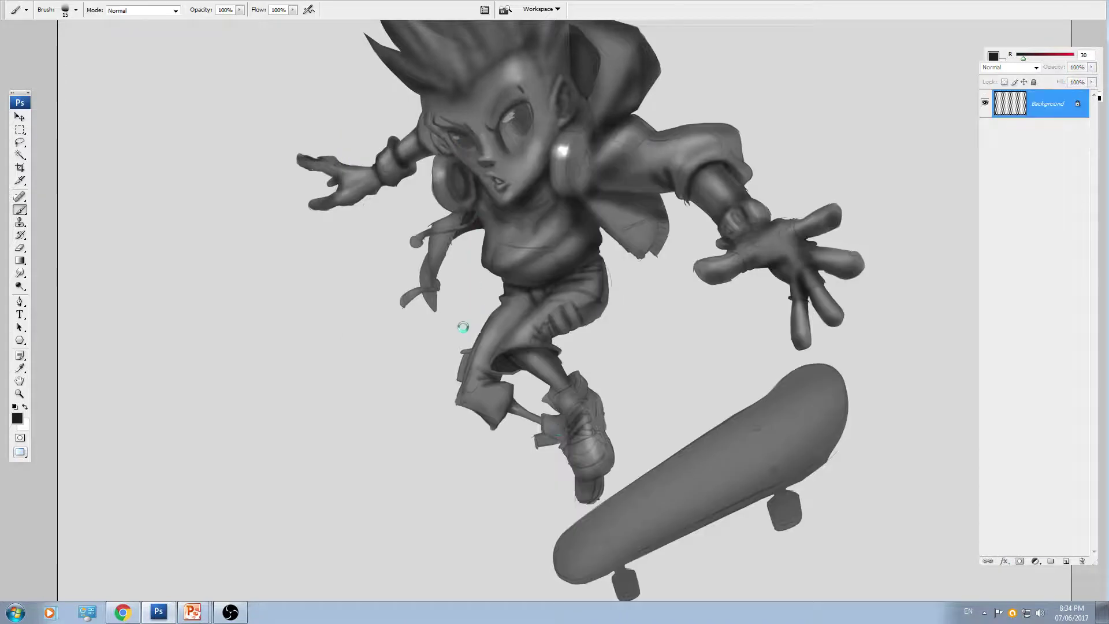
# - Outline the hair with the Polygonal Lasso, following the hairline from the far temple across the forehead to the near ear
pyautogui.press('l')
pyautogui.hotkey('ctrl', '+')
pyautogui.moveTo(502, 189); pyautogui.dragTo(536, 465)
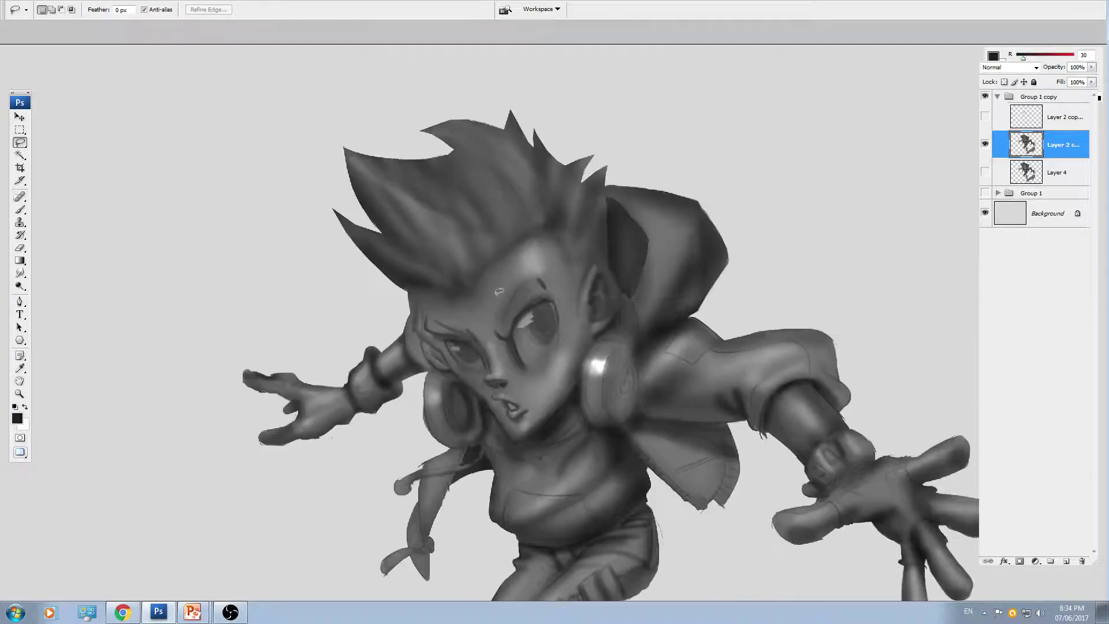
pyautogui.hotkey('ctrl', '+')
pyautogui.click(25, 144)
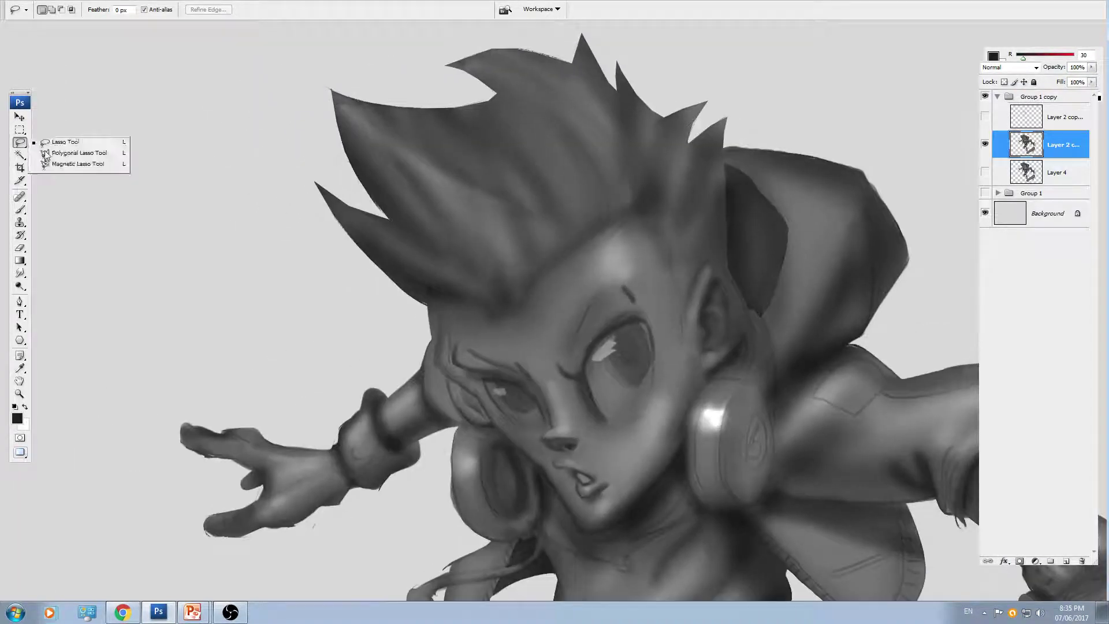
pyautogui.hotkey('ctrl', '+')
pyautogui.moveTo(203, 257); pyautogui.dragTo(262, 275)
pyautogui.moveTo(24, 149); pyautogui.dragTo(54, 152)
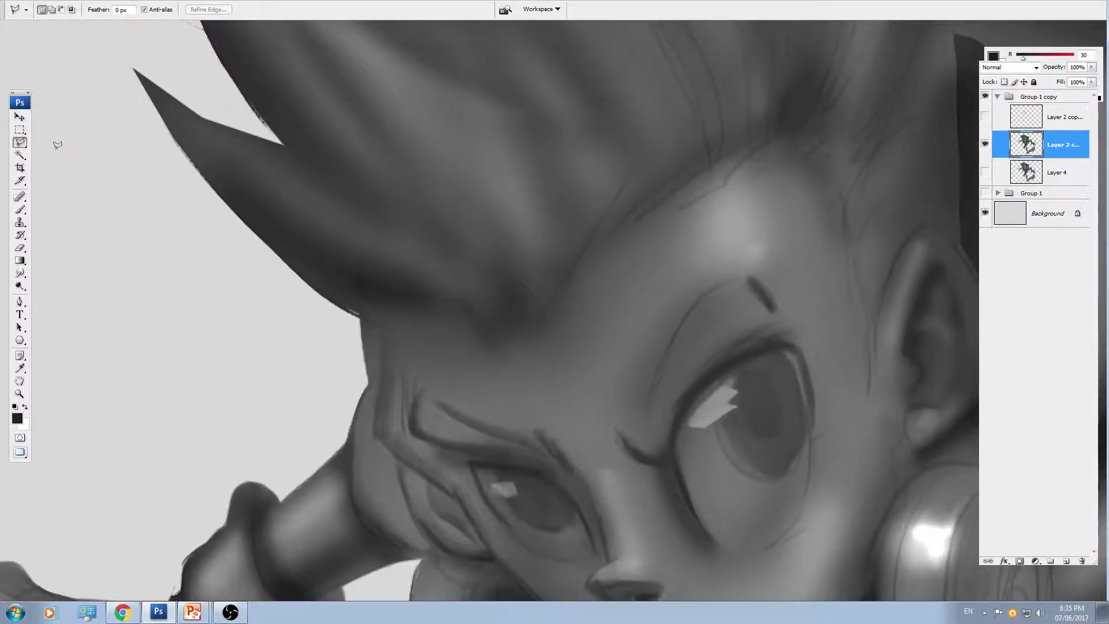
pyautogui.moveTo(183, 190); pyautogui.dragTo(219, 243)
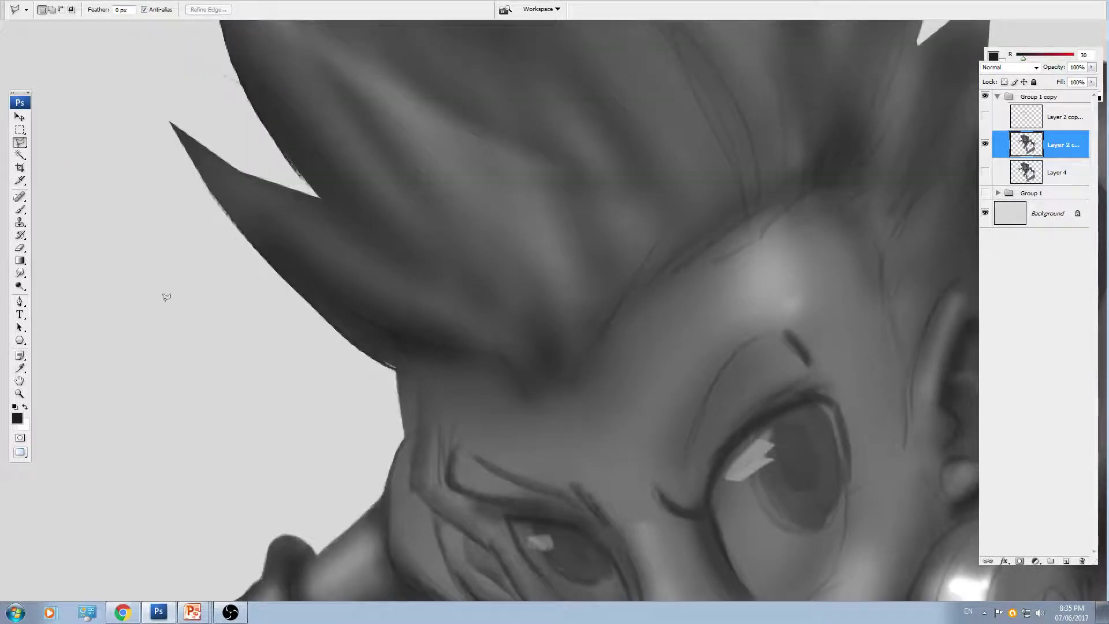
pyautogui.click(104, 189)
pyautogui.click(188, 300)
pyautogui.moveTo(317, 356); pyautogui.dragTo(292, 293)
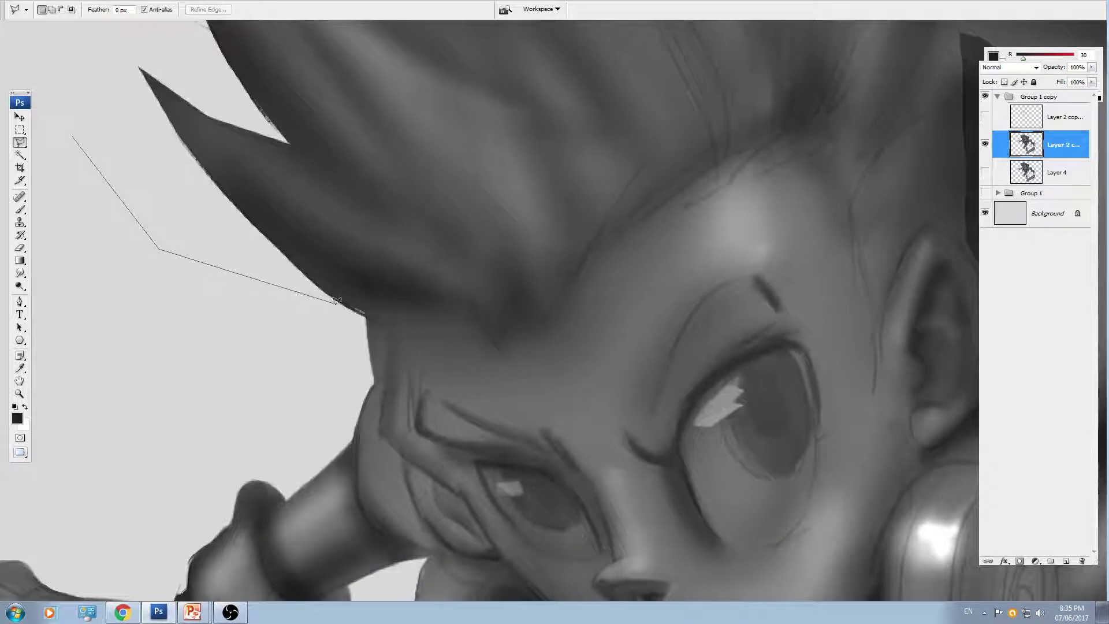
pyautogui.click(364, 312)
pyautogui.click(386, 331)
pyautogui.click(386, 291)
pyautogui.click(523, 340)
pyautogui.click(544, 345)
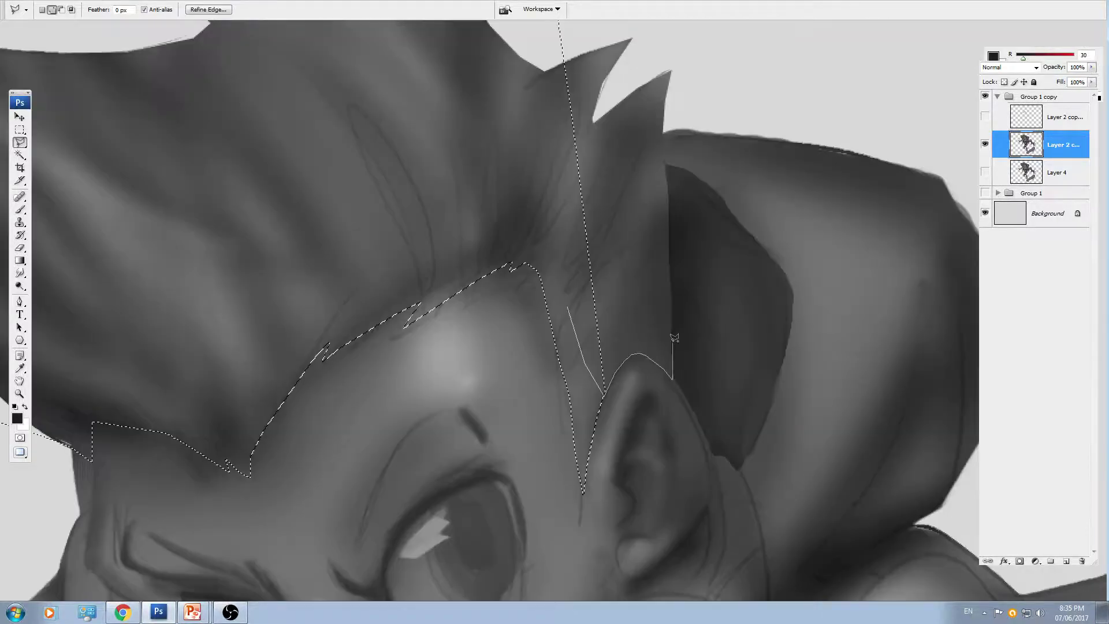
# - Add the remaining hair between the near ear and the hood to the selection, up to its outer spike
pyautogui.moveTo(675, 337); pyautogui.dragTo(668, 169)
pyautogui.moveTo(693, 61); pyautogui.dragTo(704, 207)
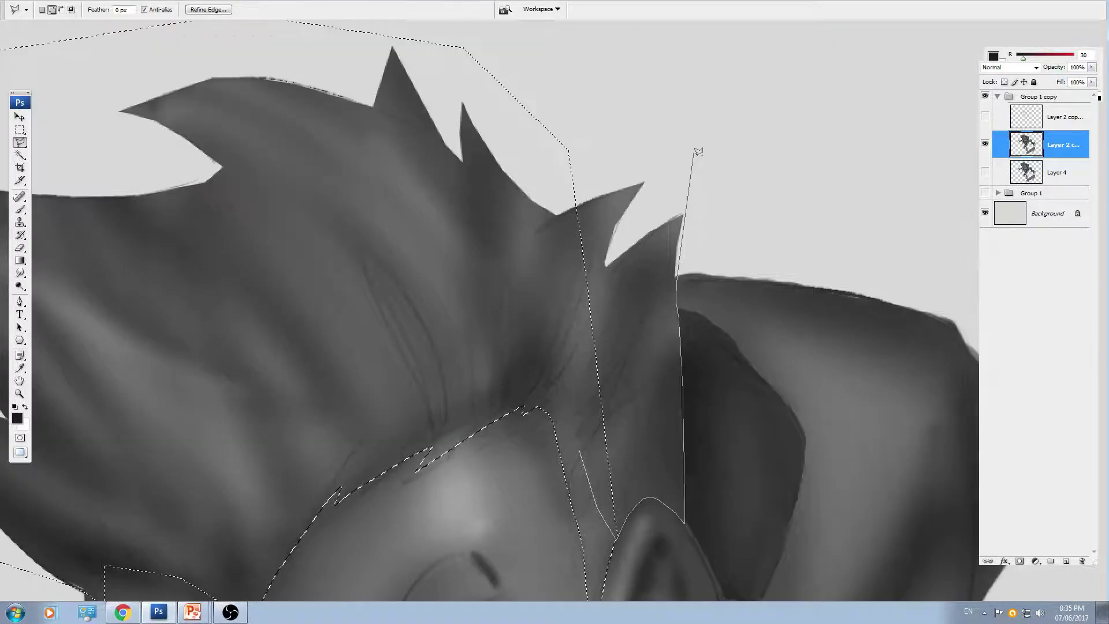
pyautogui.click(673, 144)
pyautogui.click(593, 108)
pyautogui.doubleClick(447, 149)
pyautogui.hotkey('ctrl', '-')
pyautogui.hotkey('ctrl', '-')
pyautogui.moveTo(418, 464); pyautogui.dragTo(471, 281)
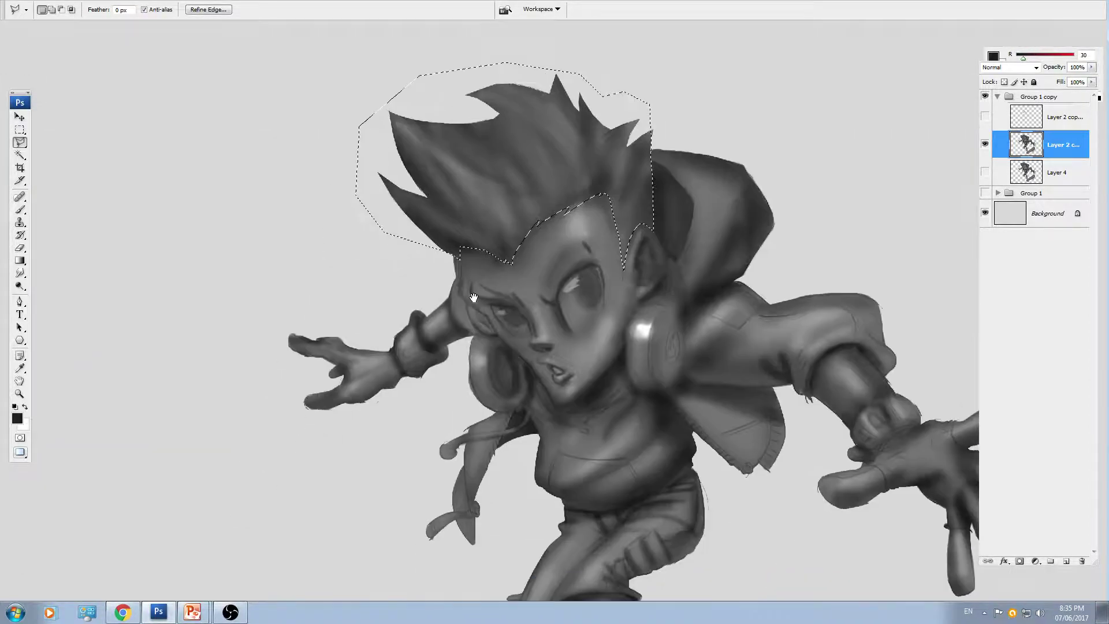
# - Extend the hair selection slightly down the far temple with the Polygonal Lasso
pyautogui.hotkey('ctrl', '+')
pyautogui.hotkey('ctrl', '+')
pyautogui.hotkey('ctrl', '+')
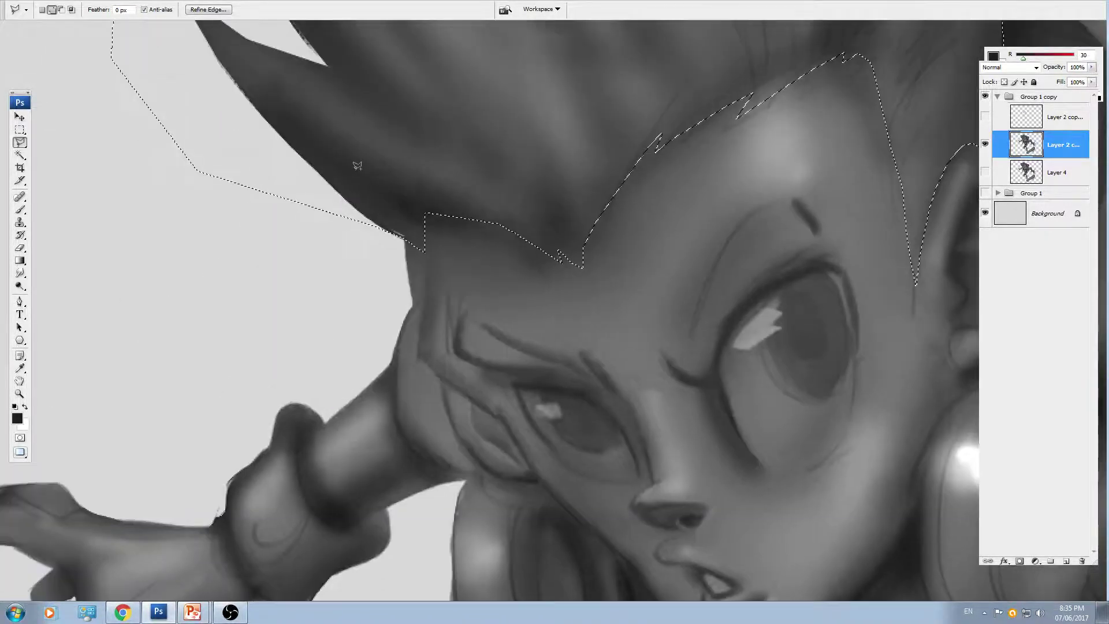
pyautogui.click(364, 179)
pyautogui.doubleClick(424, 218)
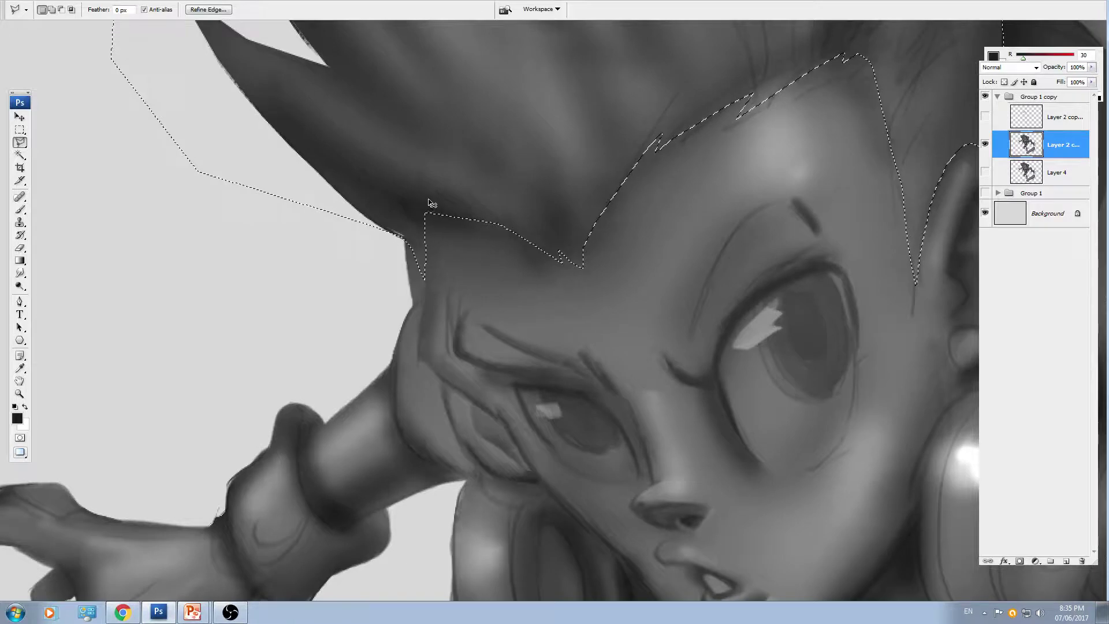
# - Copy the selected hair to a new layer and darken it by lowering its lightness with Hue/Saturation
pyautogui.hotkey('ctrl', '-')
pyautogui.hotkey('ctrl', '-')
pyautogui.hotkey('ctrl', '-')
pyautogui.hotkey('ctrl', 'j')
pyautogui.hotkey('ctrl', 'u')
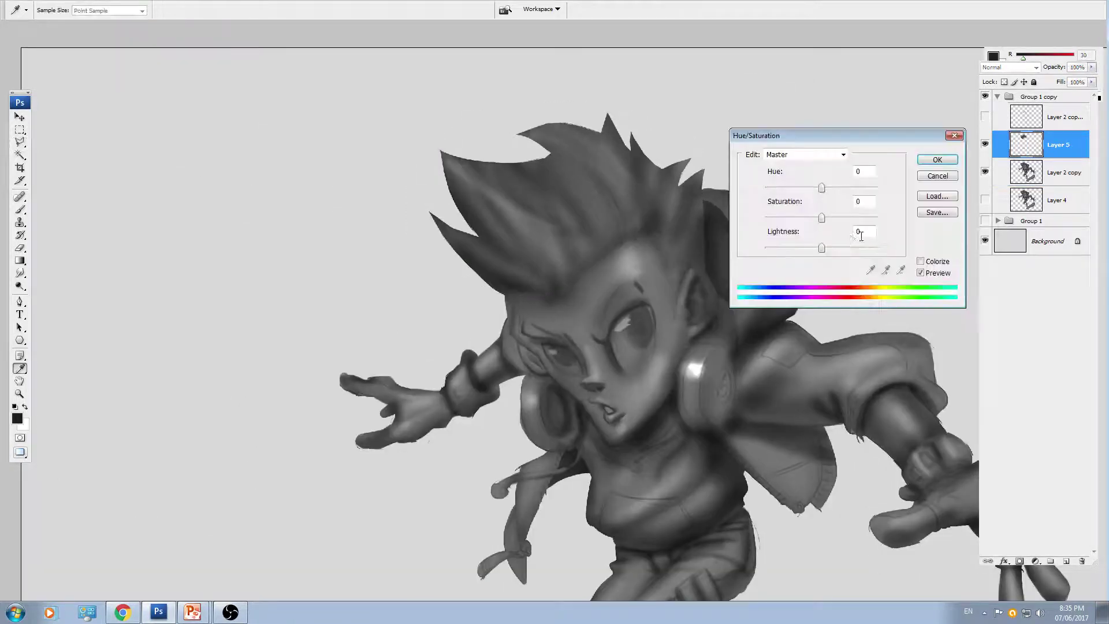
pyautogui.moveTo(821, 247); pyautogui.dragTo(802, 250)
pyautogui.press('Return')
pyautogui.press('l')
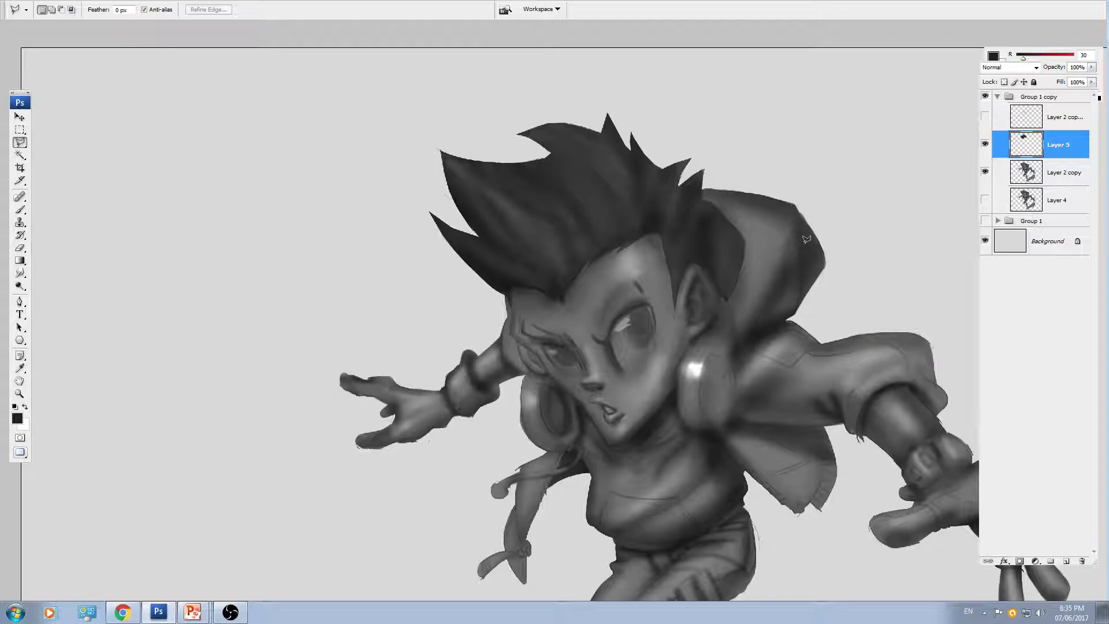
# - Make the body's layer, Layer 2 copy, active and outline the near hand's glove with the Polygonal Lasso along the wristband
pyautogui.moveTo(487, 308); pyautogui.dragTo(432, 240)
pyautogui.hotkey('ctrl', '+')
pyautogui.moveTo(641, 349); pyautogui.dragTo(548, 336)
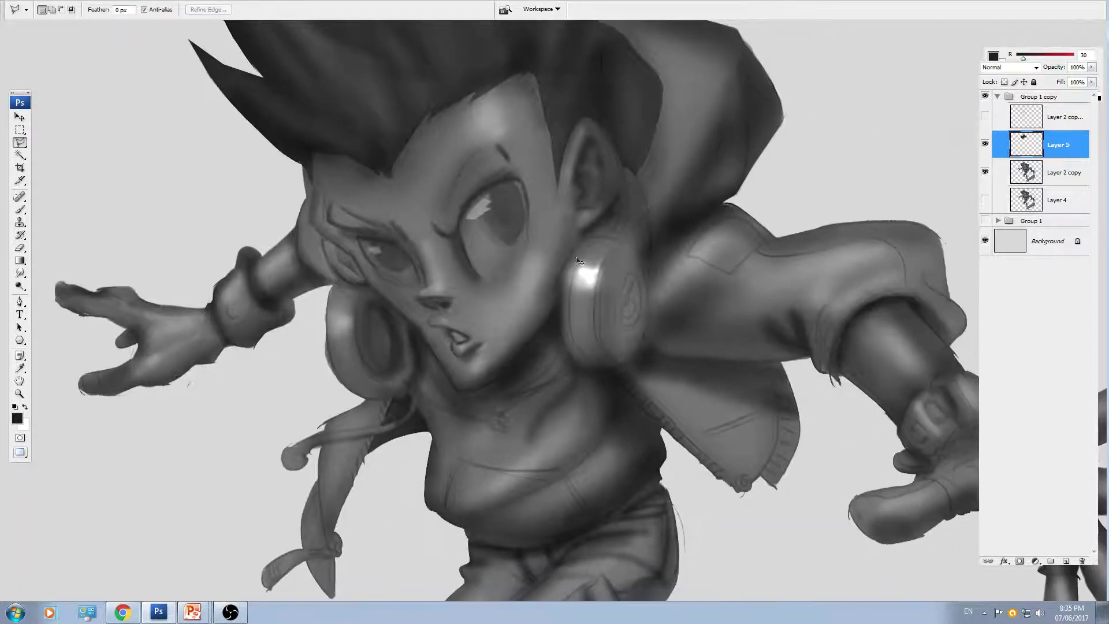
pyautogui.moveTo(613, 373); pyautogui.dragTo(583, 378)
pyautogui.press('v')
pyautogui.keyDown('ctrl'); pyautogui.click(679, 182); pyautogui.keyUp('ctrl')
pyautogui.moveTo(679, 182); pyautogui.dragTo(647, 195)
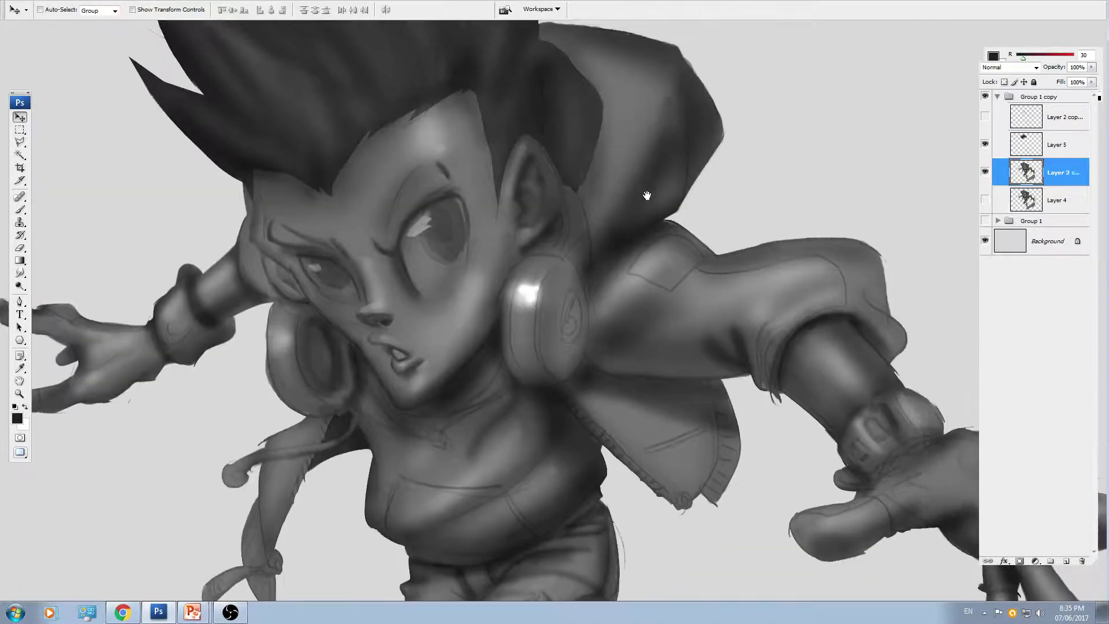
pyautogui.press('l')
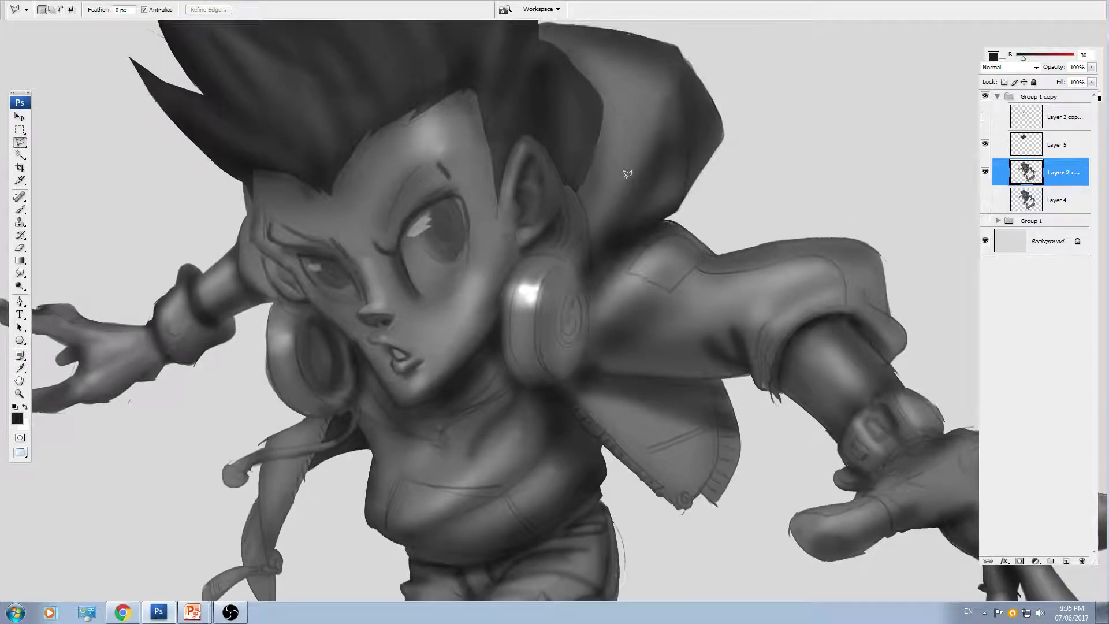
pyautogui.moveTo(728, 363); pyautogui.dragTo(547, 240)
pyautogui.moveTo(628, 188); pyautogui.dragTo(490, 134)
pyautogui.hotkey('ctrl', '+')
pyautogui.hotkey('ctrl', '+')
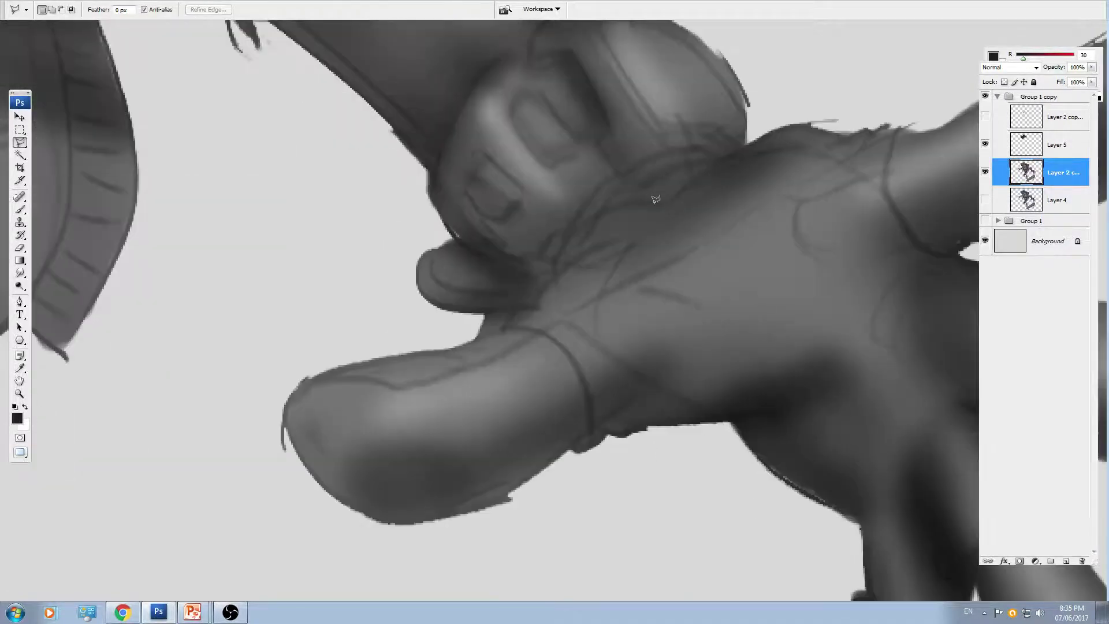
pyautogui.moveTo(757, 105); pyautogui.dragTo(642, 127)
pyautogui.click(673, 104)
pyautogui.click(620, 171)
pyautogui.click(582, 167)
pyautogui.click(557, 171)
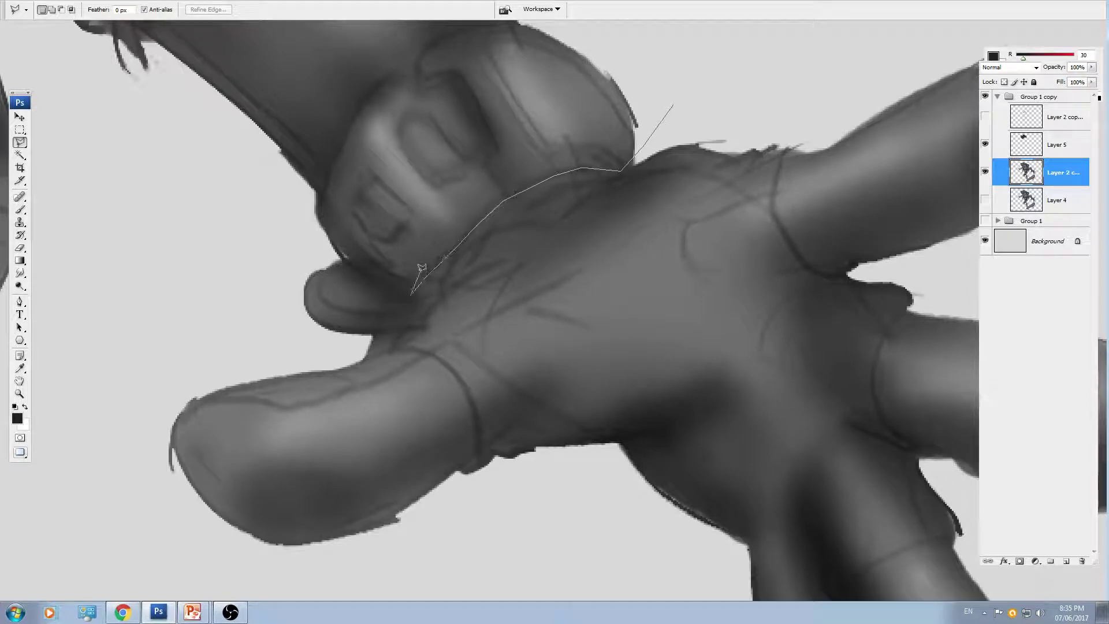
# - Outline the glove with the Polygonal Lasso around the thumb base, below the palm and across the lower finger bases
pyautogui.click(361, 355)
pyautogui.click(393, 350)
pyautogui.moveTo(473, 443); pyautogui.dragTo(458, 379)
pyautogui.click(439, 407)
pyautogui.click(442, 442)
pyautogui.click(537, 470)
pyautogui.moveTo(625, 475); pyautogui.dragTo(520, 370)
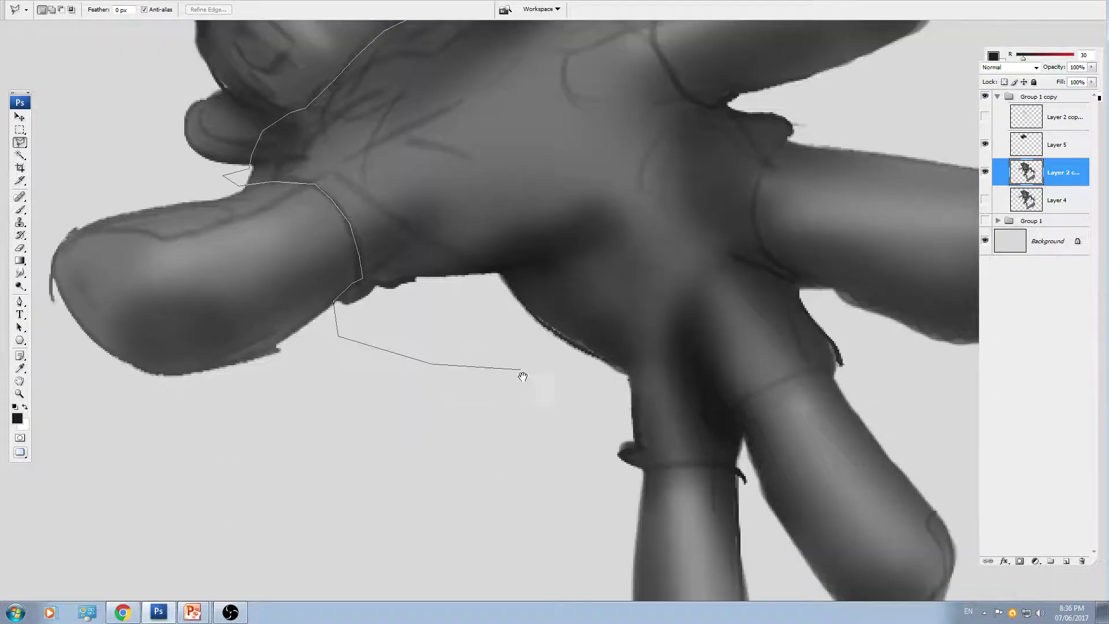
pyautogui.click(548, 431)
pyautogui.click(558, 445)
pyautogui.click(643, 470)
pyautogui.moveTo(859, 336); pyautogui.dragTo(823, 390)
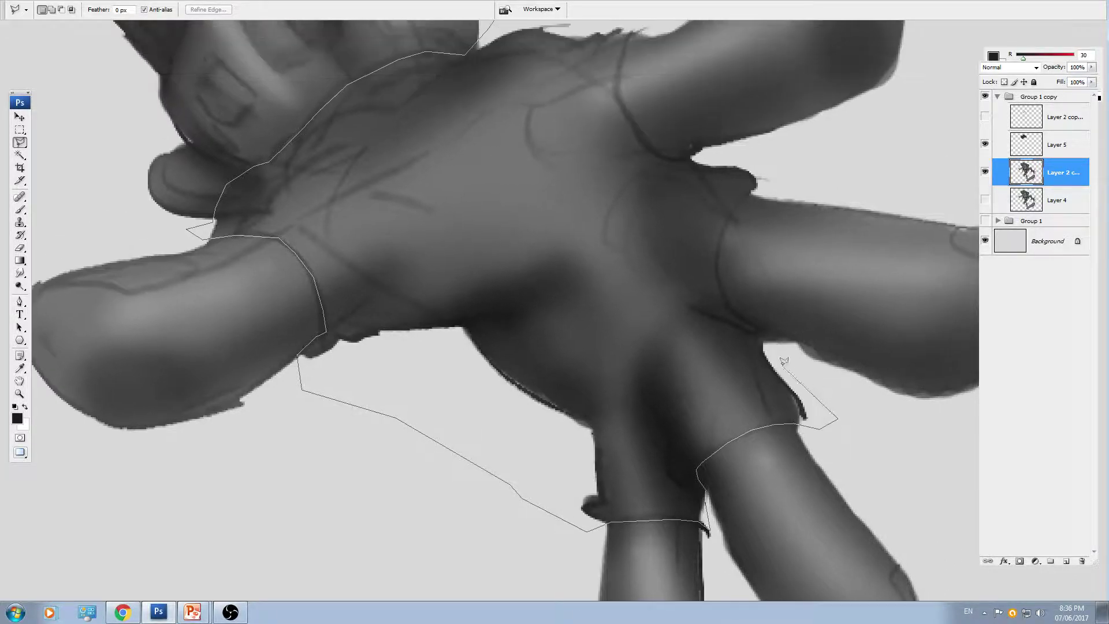
# - Continue the glove outline past the bases of the two upper fingers and close the selection above the palm
pyautogui.click(733, 310)
pyautogui.click(719, 283)
pyautogui.click(766, 171)
pyautogui.click(746, 160)
pyautogui.moveTo(740, 183); pyautogui.dragTo(769, 250)
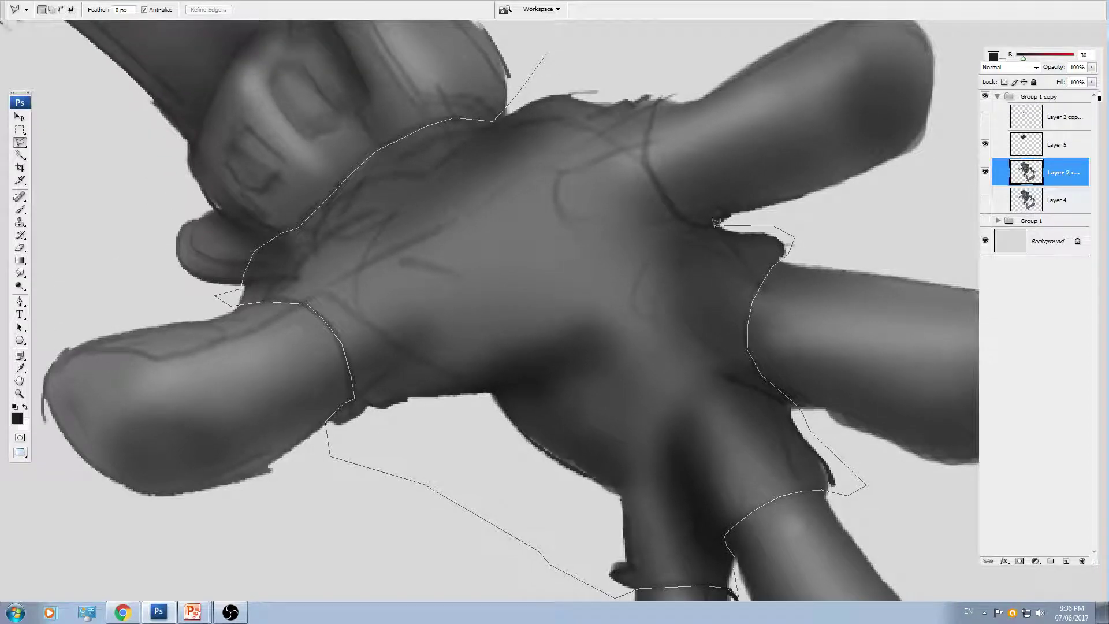
pyautogui.click(647, 132)
pyautogui.click(659, 99)
pyautogui.doubleClick(651, 68)
# - Copy the selected glove to a new layer and darken it with a Hue/Saturation adjustment
pyautogui.hotkey('ctrl', '-')
pyautogui.hotkey('ctrl', 'j')
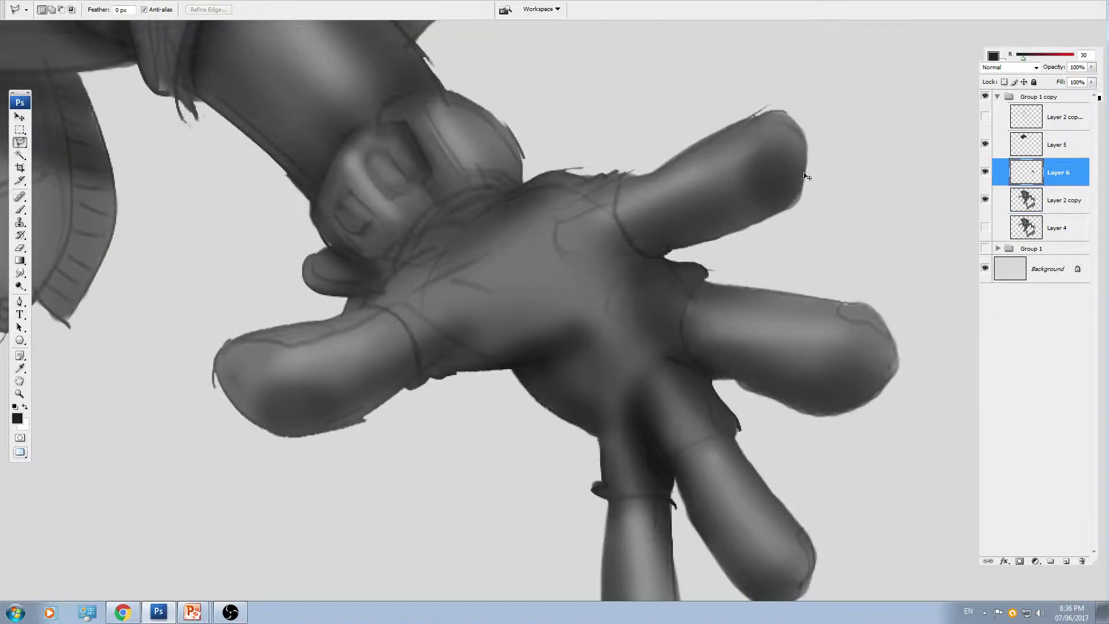
pyautogui.hotkey('ctrl', 'u')
pyautogui.moveTo(820, 251); pyautogui.dragTo(790, 250)
pyautogui.press('Return')
pyautogui.hotkey('ctrl', '-')
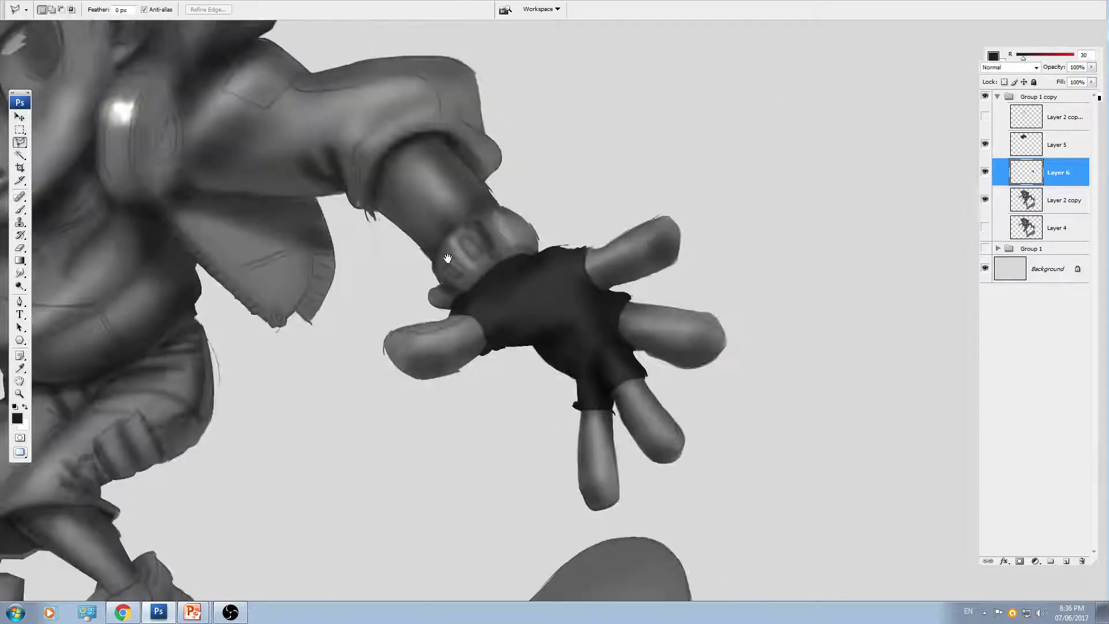
# - Make Layer 2 copy active and outline the jacket sleeve's cuff opening across the extended forearm
pyautogui.moveTo(447, 259); pyautogui.dragTo(623, 356)
pyautogui.keyDown('ctrl'); pyautogui.click(487, 246); pyautogui.keyUp('ctrl')
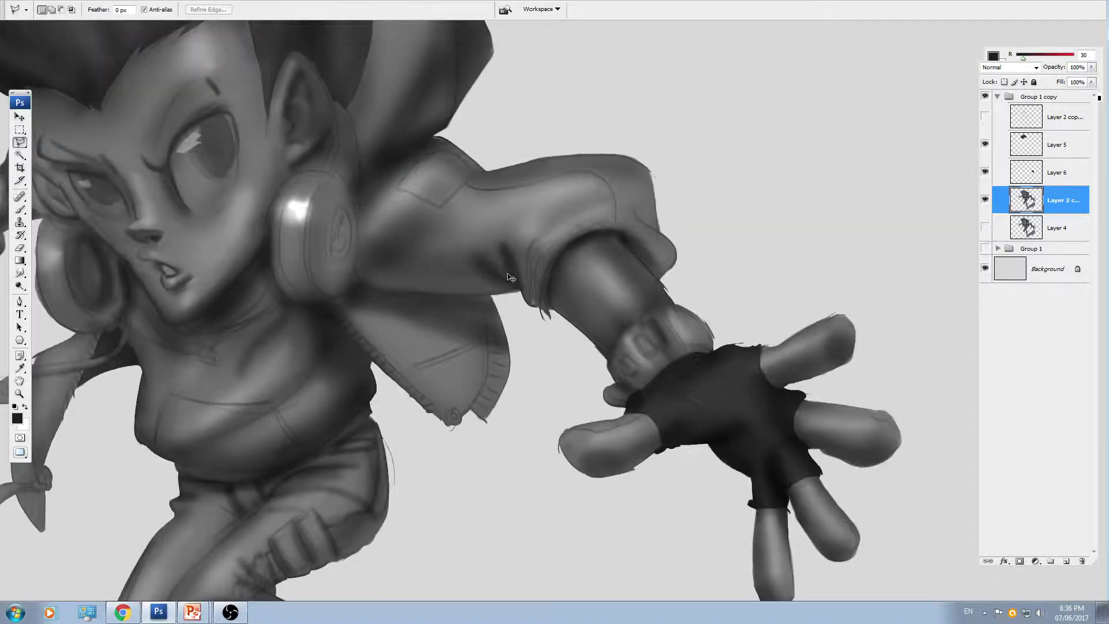
pyautogui.scroll(1, 511, 277)
pyautogui.click(526, 348)
pyautogui.click(546, 334)
pyautogui.click(555, 301)
pyautogui.click(545, 287)
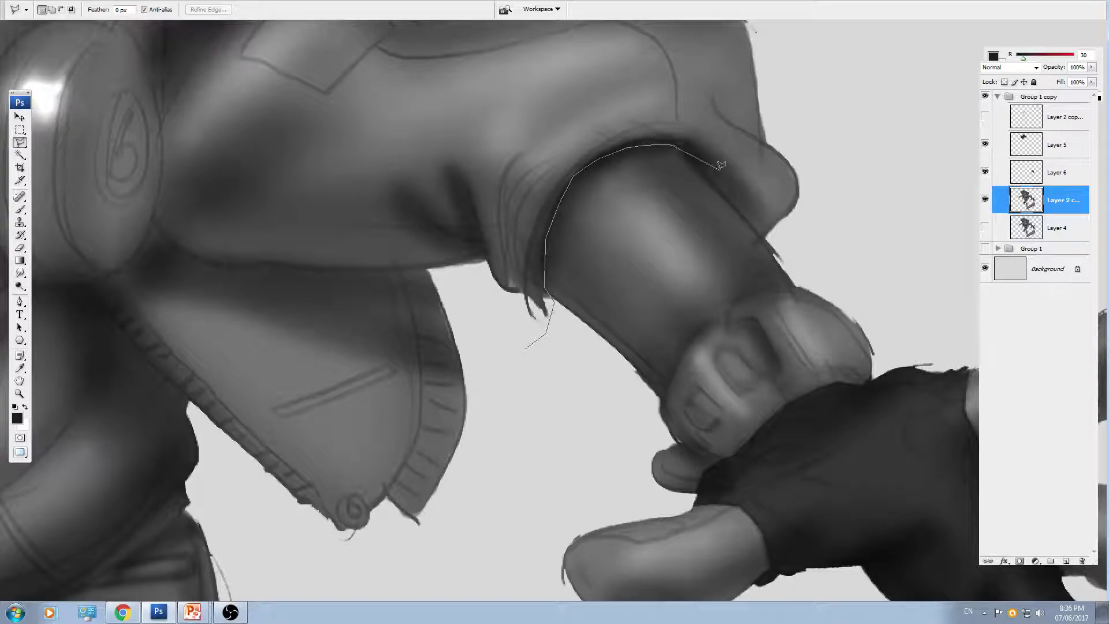
pyautogui.click(765, 236)
pyautogui.click(777, 246)
# - Extend the jacket outline loosely around the outside of the sleeve, shoulder and hood
pyautogui.moveTo(851, 119); pyautogui.dragTo(886, 300)
pyautogui.click(847, 191)
pyautogui.click(731, 114)
pyautogui.moveTo(518, 70); pyautogui.dragTo(651, 223)
pyautogui.moveTo(652, 159); pyautogui.dragTo(716, 405)
pyautogui.click(670, 124)
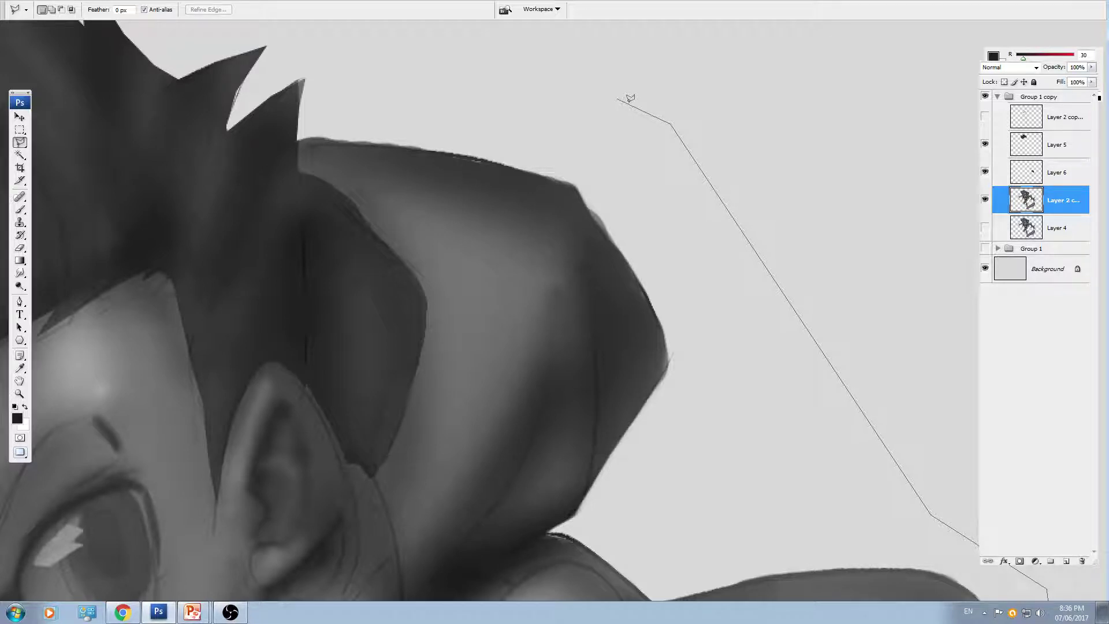
# - Add the small patch between the earlobe and the top of the headphone to the jacket selection
pyautogui.keyDown('shift'); pyautogui.click(579, 253); pyautogui.keyUp('shift')
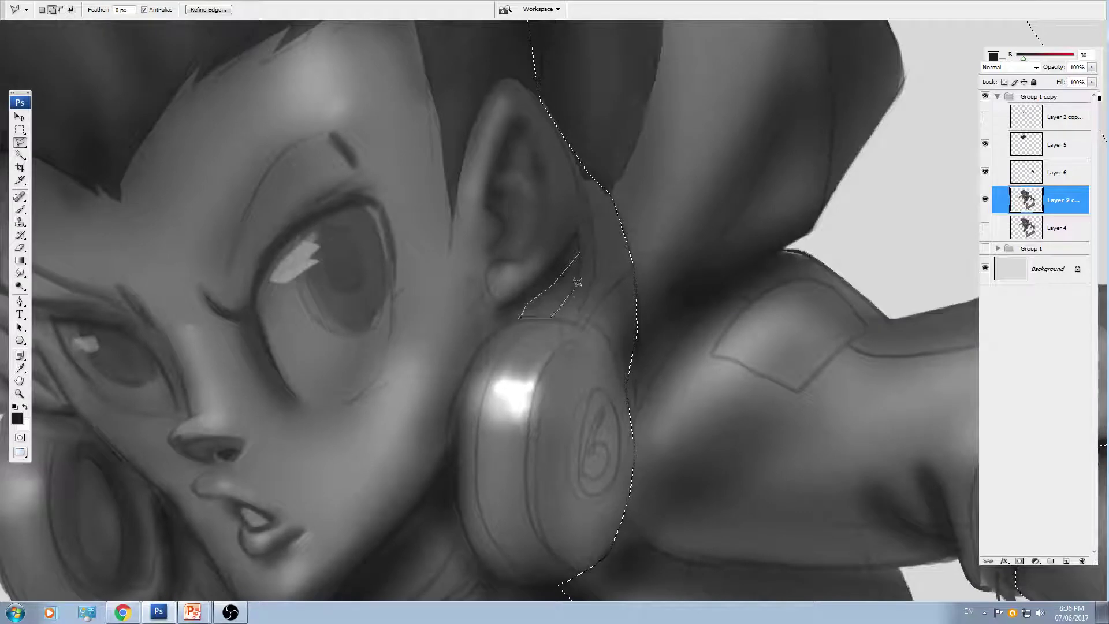
pyautogui.click(579, 276)
pyautogui.click(579, 252)
# - Start adding the dangling jacket front to the selection, tracing below the far headphone and down beside the torso
pyautogui.hotkey('ctrl', '-')
pyautogui.hotkey('ctrl', '-')
pyautogui.moveTo(442, 374); pyautogui.dragTo(524, 258)
pyautogui.hotkey('ctrl', '+')
pyautogui.hotkey('ctrl', '+')
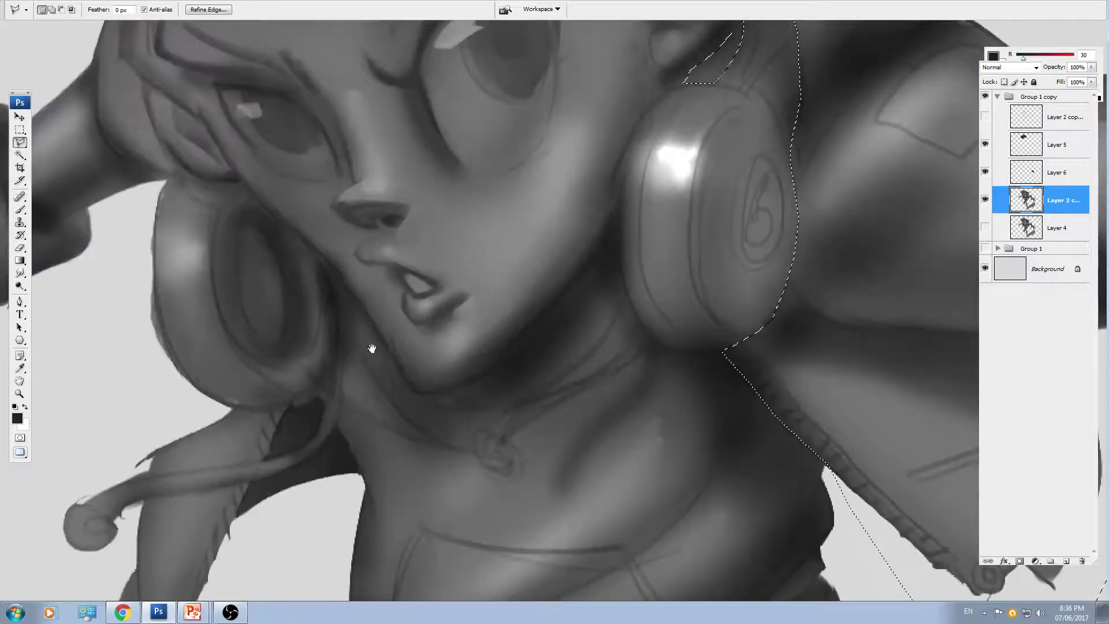
pyautogui.moveTo(372, 349); pyautogui.dragTo(428, 279)
pyautogui.keyDown('shift'); pyautogui.click(181, 332); pyautogui.keyUp('shift')
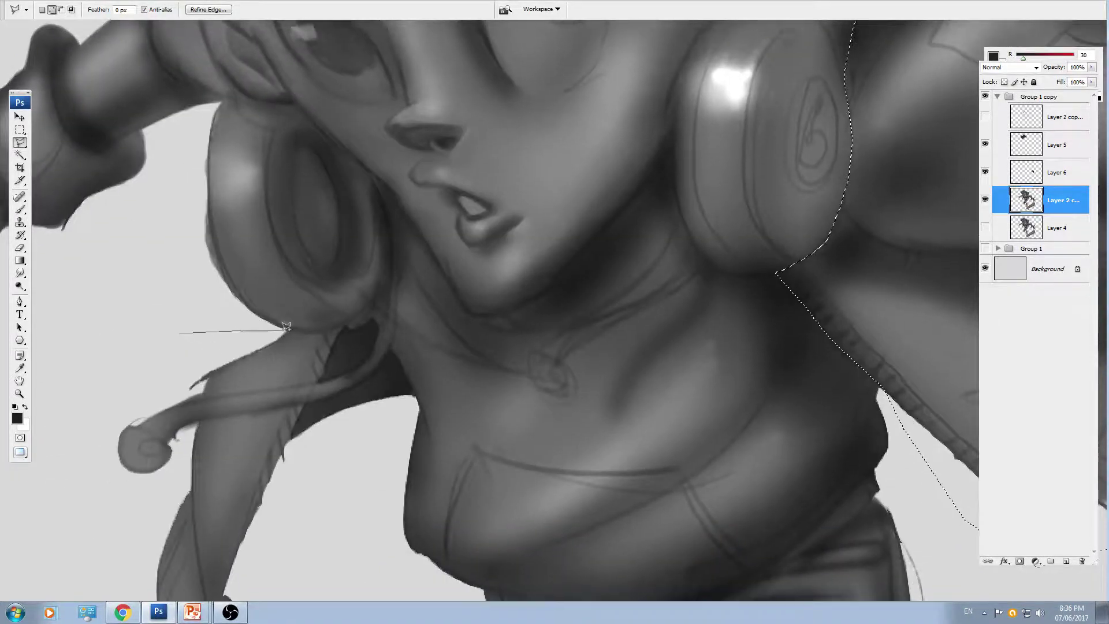
pyautogui.click(371, 316)
pyautogui.click(385, 334)
pyautogui.click(414, 387)
pyautogui.click(410, 412)
pyautogui.moveTo(348, 478); pyautogui.dragTo(382, 330)
pyautogui.click(366, 445)
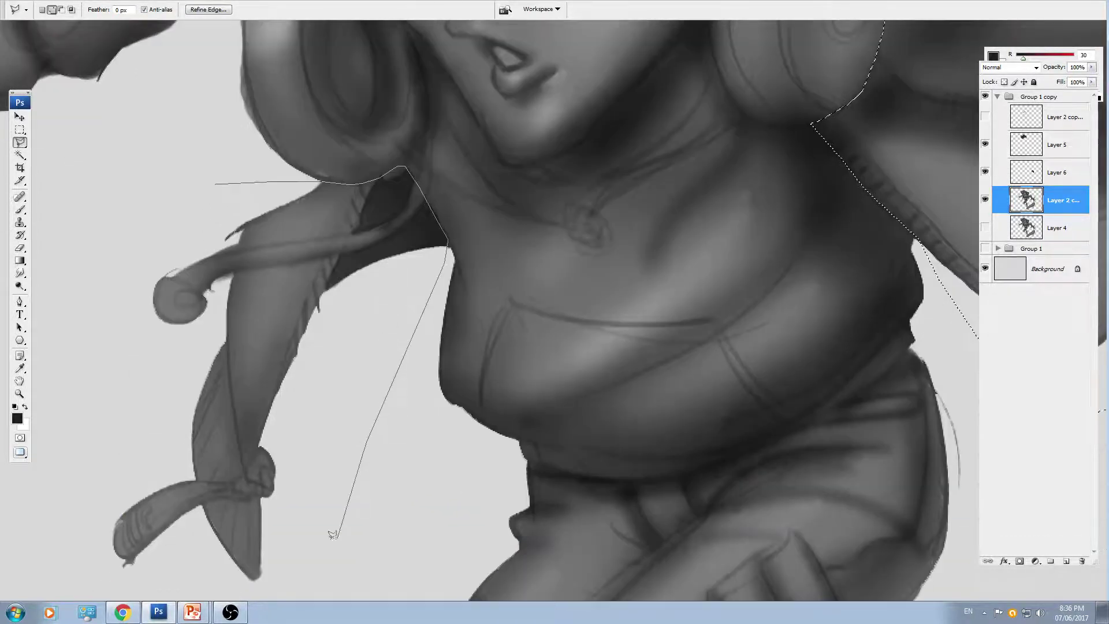
# - Trace around the tip and outer side of the dangling jacket front and close the added selection
pyautogui.click(338, 539)
pyautogui.click(306, 567)
pyautogui.click(265, 589)
pyautogui.click(77, 570)
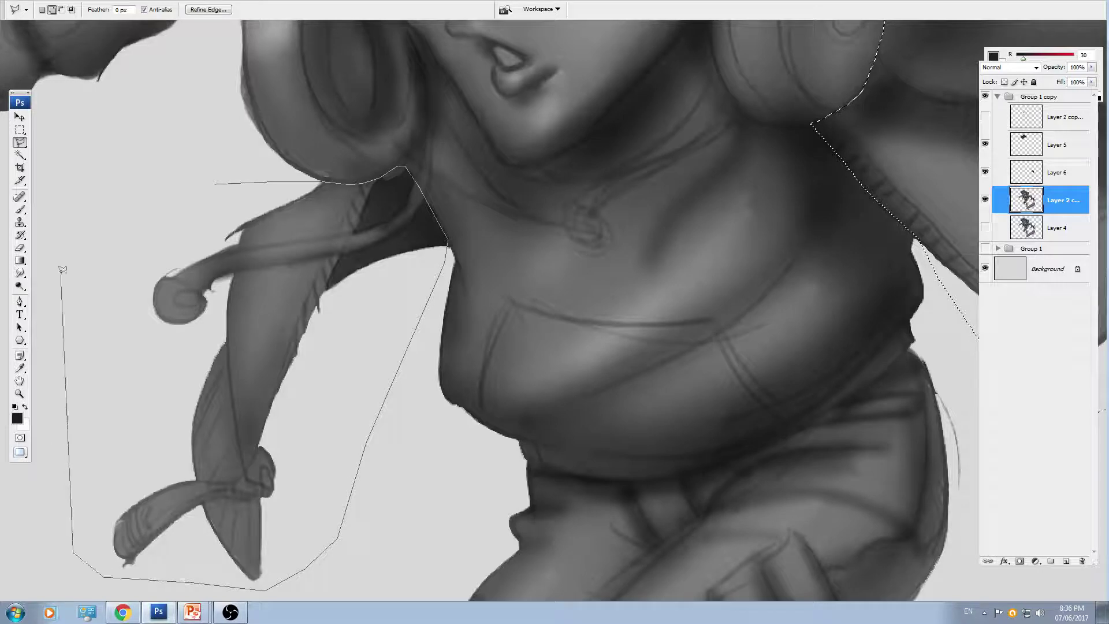
pyautogui.click(78, 217)
pyautogui.click(215, 184)
pyautogui.moveTo(428, 210); pyautogui.dragTo(386, 343)
pyautogui.hotkey('ctrl', '-')
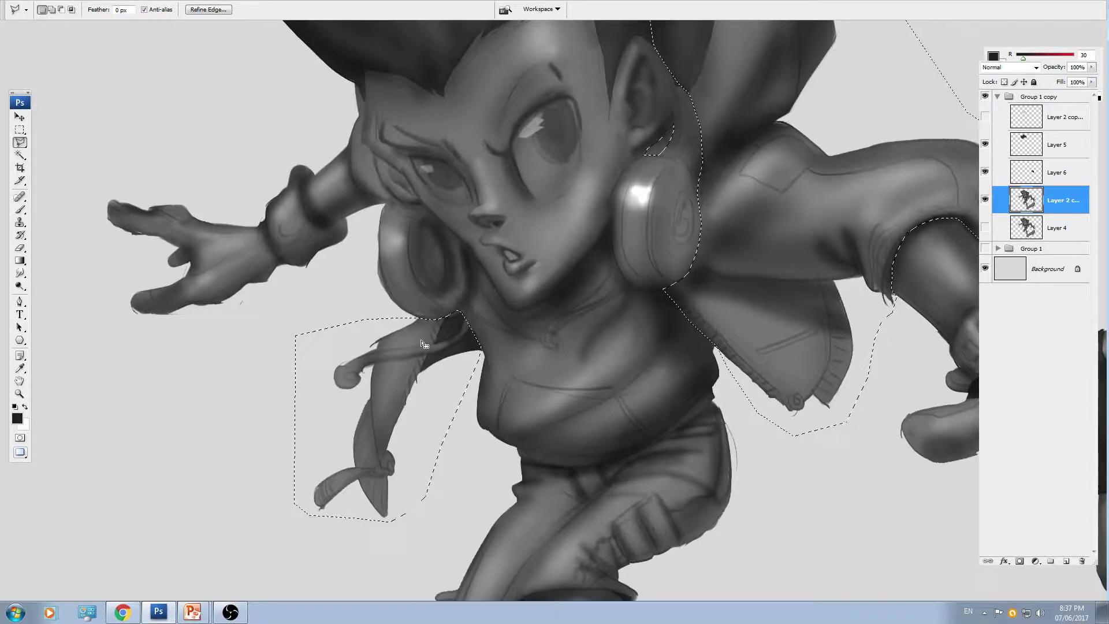
# - Subtract the hood behind the head and ear from the jacket selection
pyautogui.moveTo(614, 114); pyautogui.dragTo(538, 234)
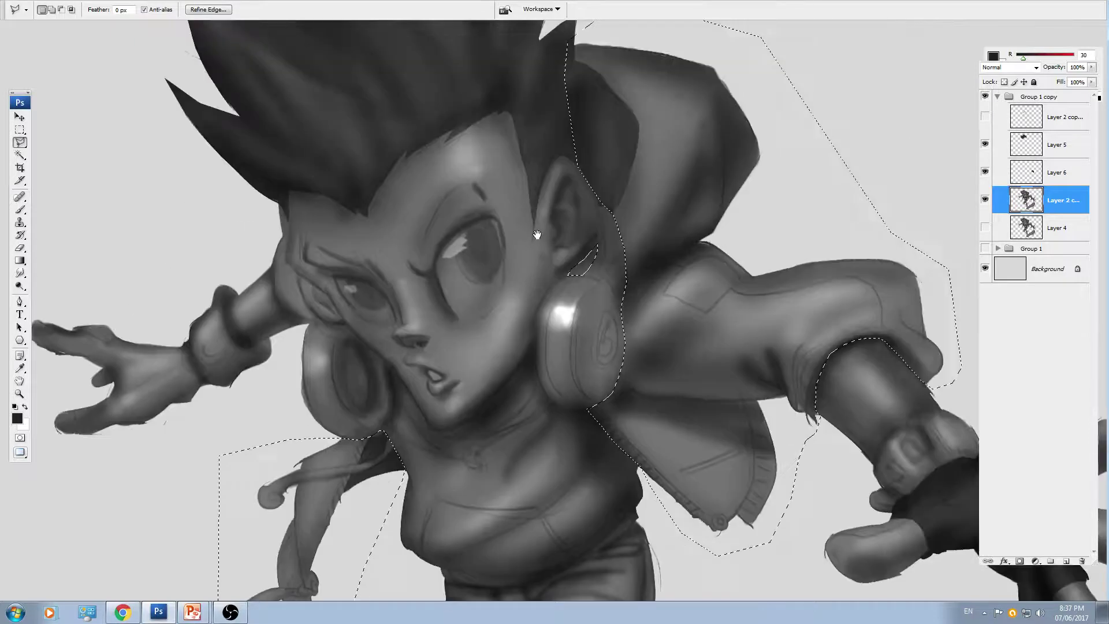
pyautogui.keyDown('shift'); pyautogui.click(536, 266); pyautogui.keyUp('shift')
pyautogui.click(546, 293)
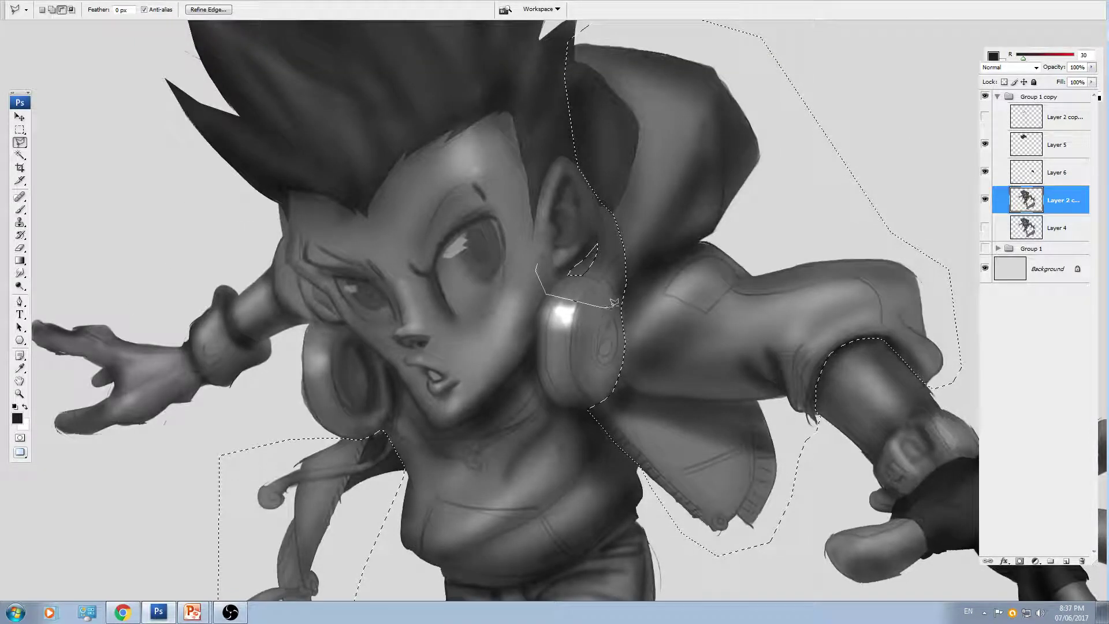
pyautogui.click(793, 194)
pyautogui.click(843, 135)
pyautogui.click(810, 71)
pyautogui.doubleClick(647, 41)
pyautogui.keyDown('alt'); pyautogui.click(579, 250); pyautogui.keyUp('alt')
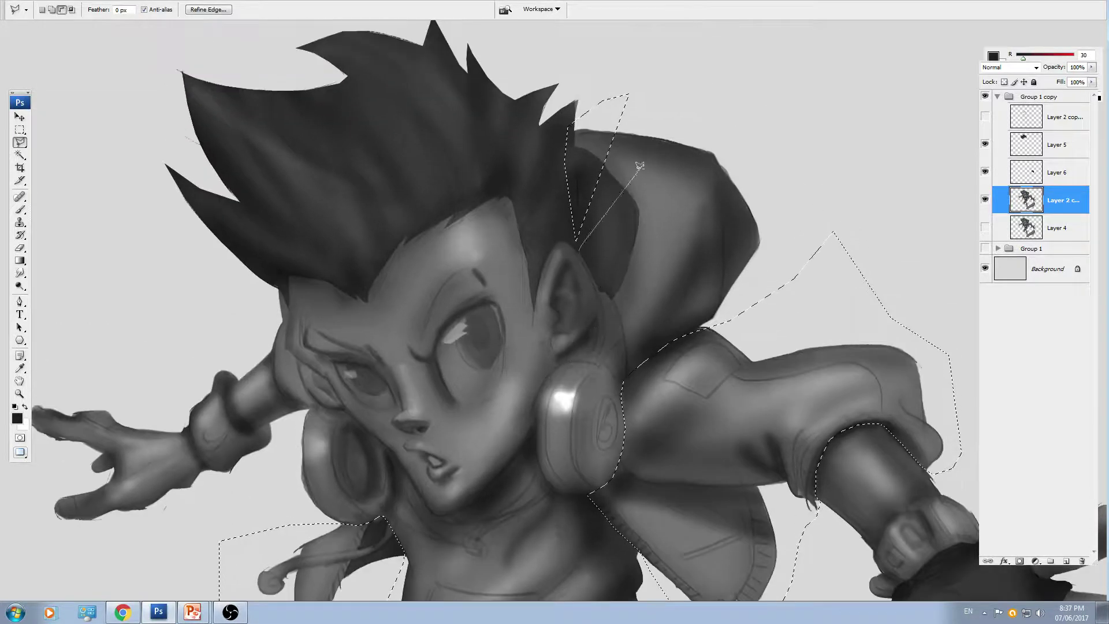
pyautogui.scroll(-3, 568, 266)
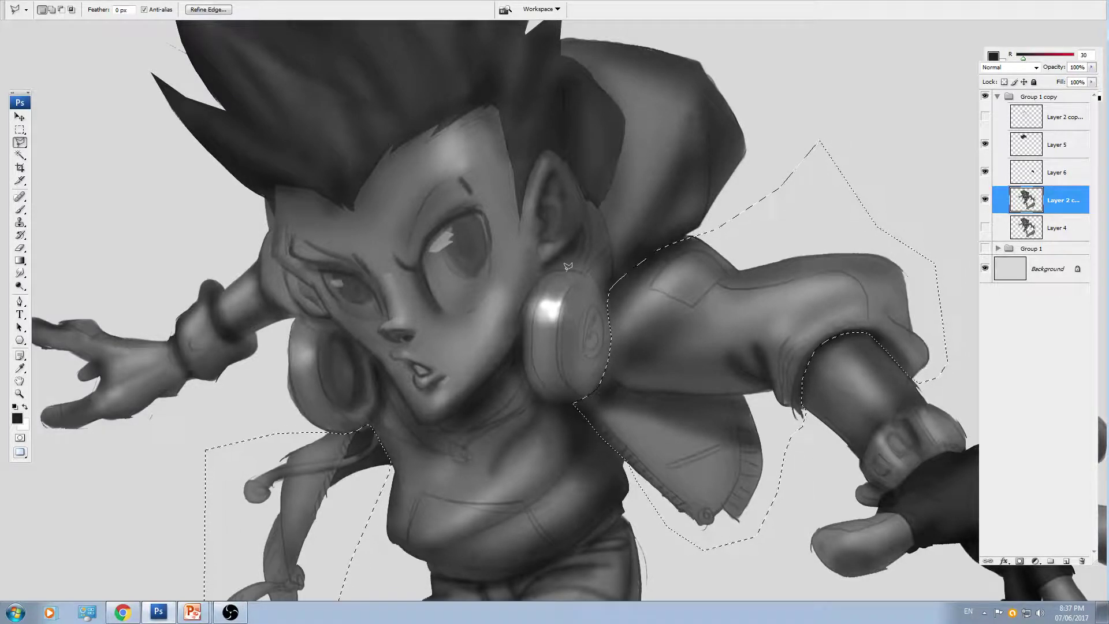
pyautogui.scroll(-2, 563, 289)
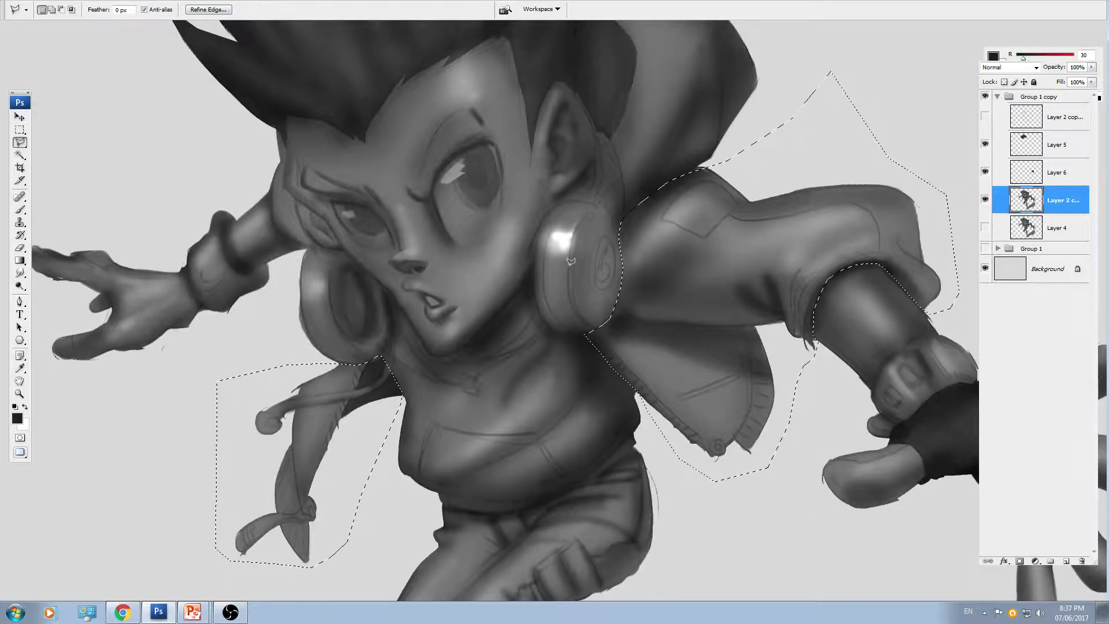
# - Add the jacket shoulder between the far upper arm and the side of the face to the selection
pyautogui.moveTo(571, 261); pyautogui.dragTo(706, 287)
pyautogui.hotkey('ctrl', '+')
pyautogui.moveTo(259, 126); pyautogui.dragTo(328, 195)
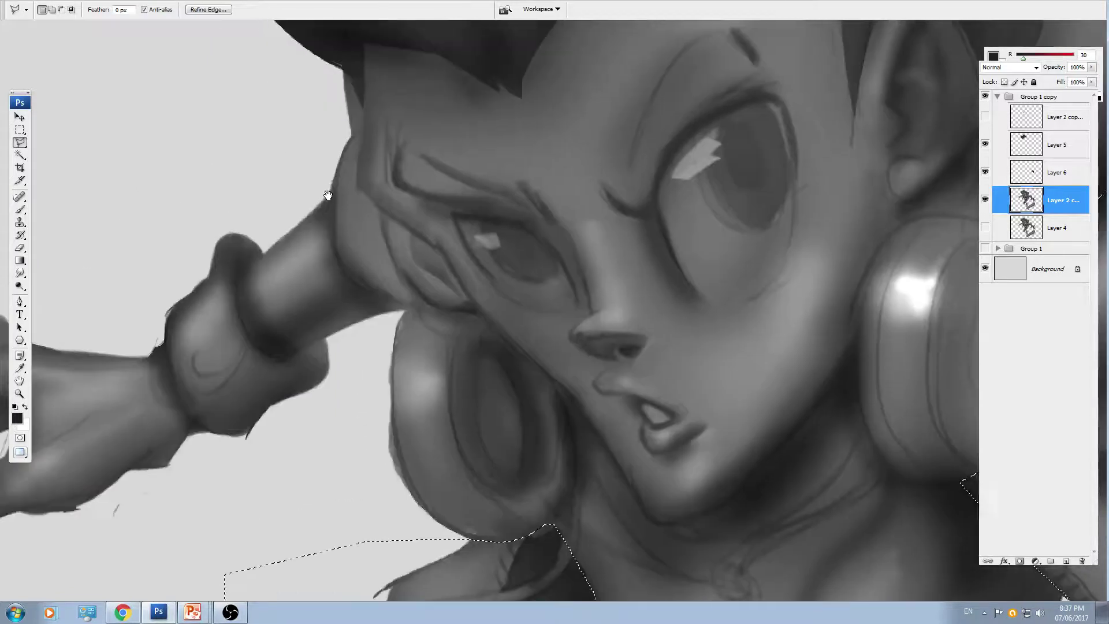
pyautogui.moveTo(322, 143); pyautogui.dragTo(335, 252)
pyautogui.moveTo(379, 290)
pyautogui.mouseDown()
pyautogui.moveTo(399, 310)
pyautogui.moveTo(420, 298)
pyautogui.moveTo(360, 184)
pyautogui.moveTo(364, 124)
pyautogui.moveTo(385, 178)
pyautogui.mouseUp()
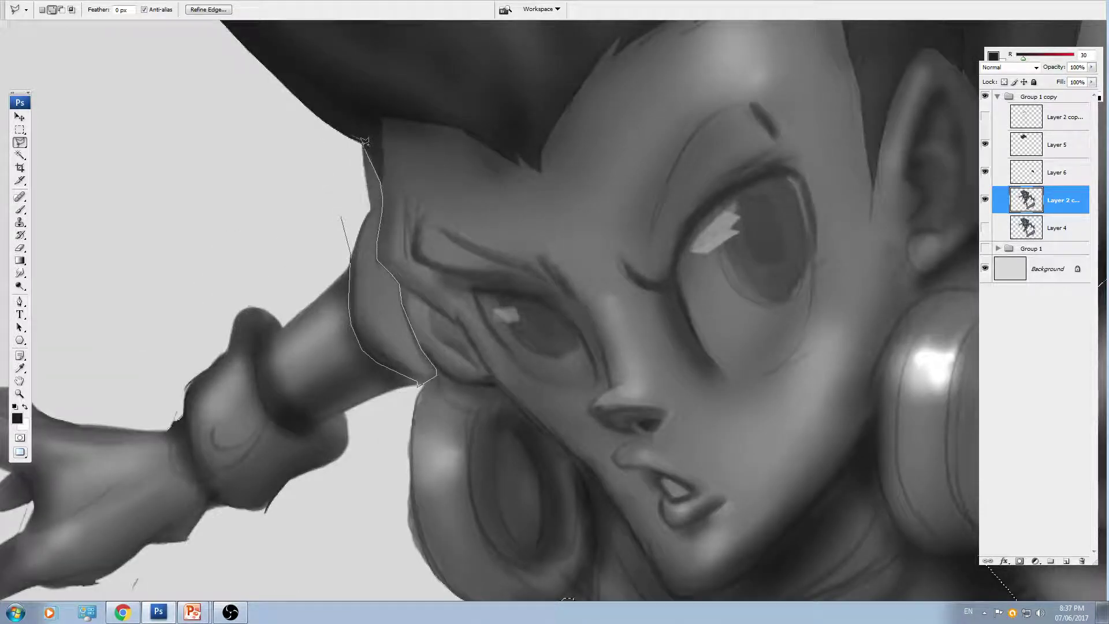
pyautogui.moveTo(365, 140)
pyautogui.mouseDown()
pyautogui.moveTo(322, 168)
pyautogui.moveTo(376, 364)
pyautogui.mouseUp()
pyautogui.scroll(-2, 554, 354)
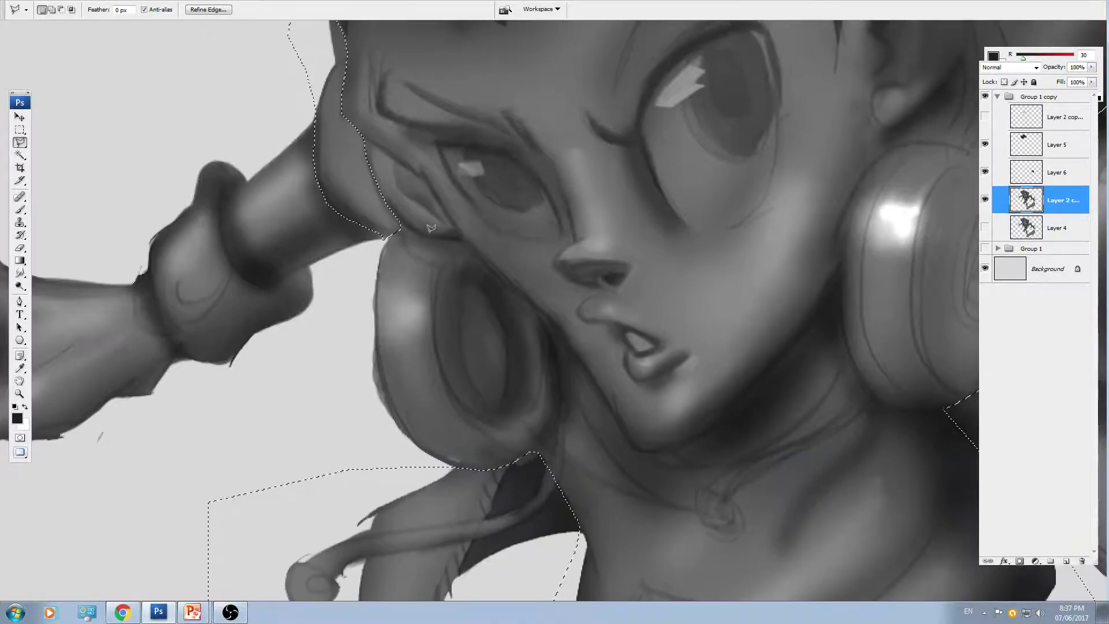
# - Add the narrow strip between the far headphone's inner edge and the neck to the selection
pyautogui.scroll(-1, 555, 354)
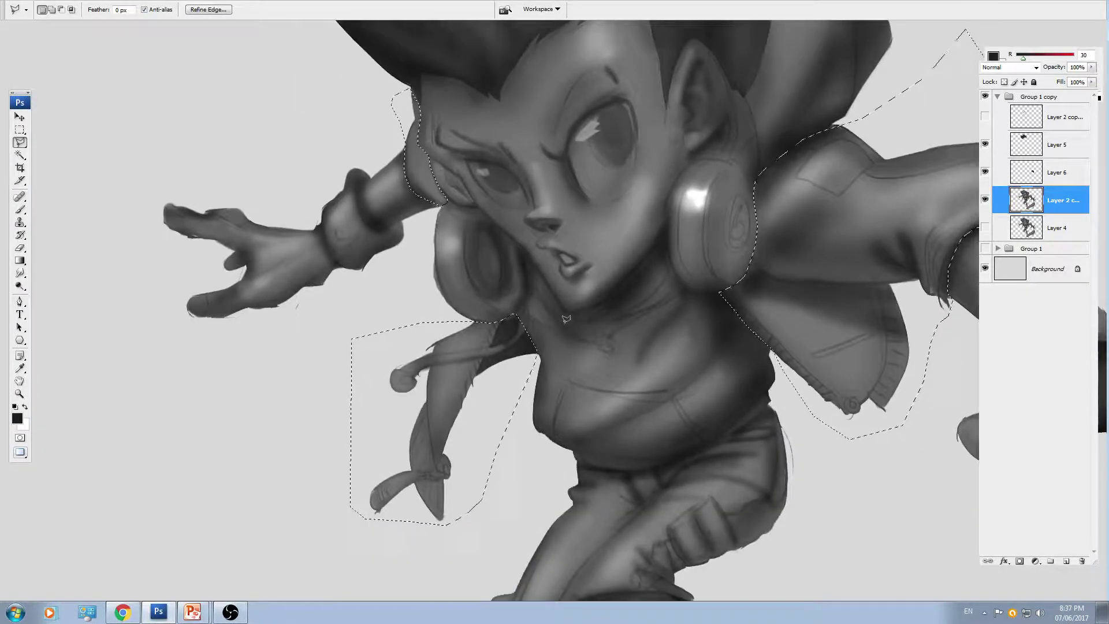
pyautogui.scroll(3, 555, 354)
pyautogui.moveTo(474, 305); pyautogui.dragTo(500, 256)
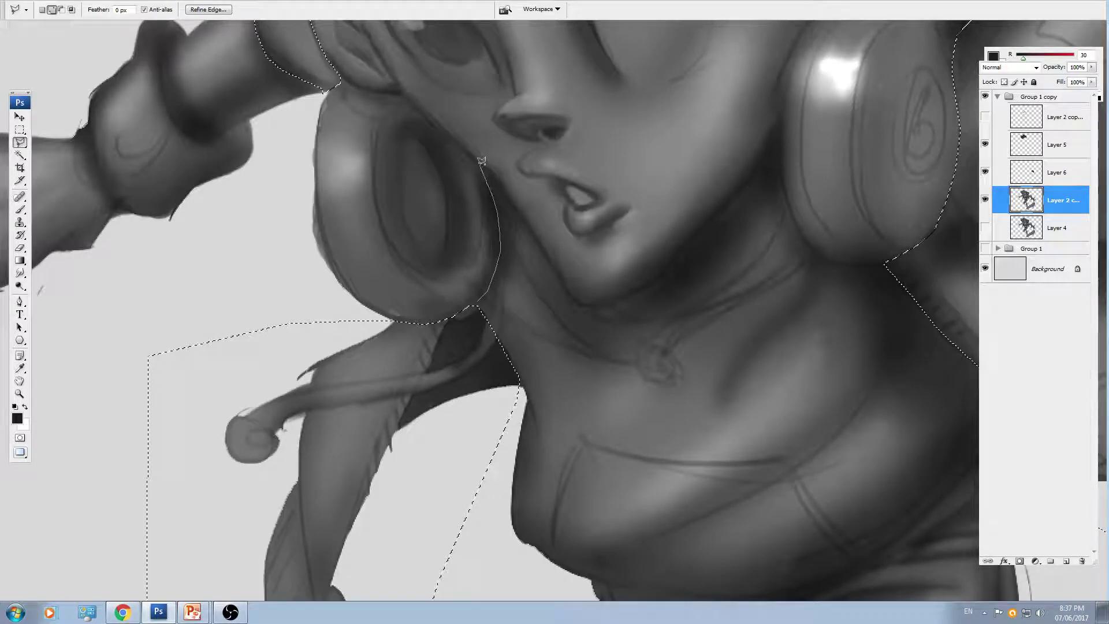
pyautogui.moveTo(483, 157)
pyautogui.mouseDown()
pyautogui.moveTo(512, 201)
pyautogui.moveTo(503, 259)
pyautogui.mouseUp()
pyautogui.moveTo(452, 318); pyautogui.dragTo(453, 320)
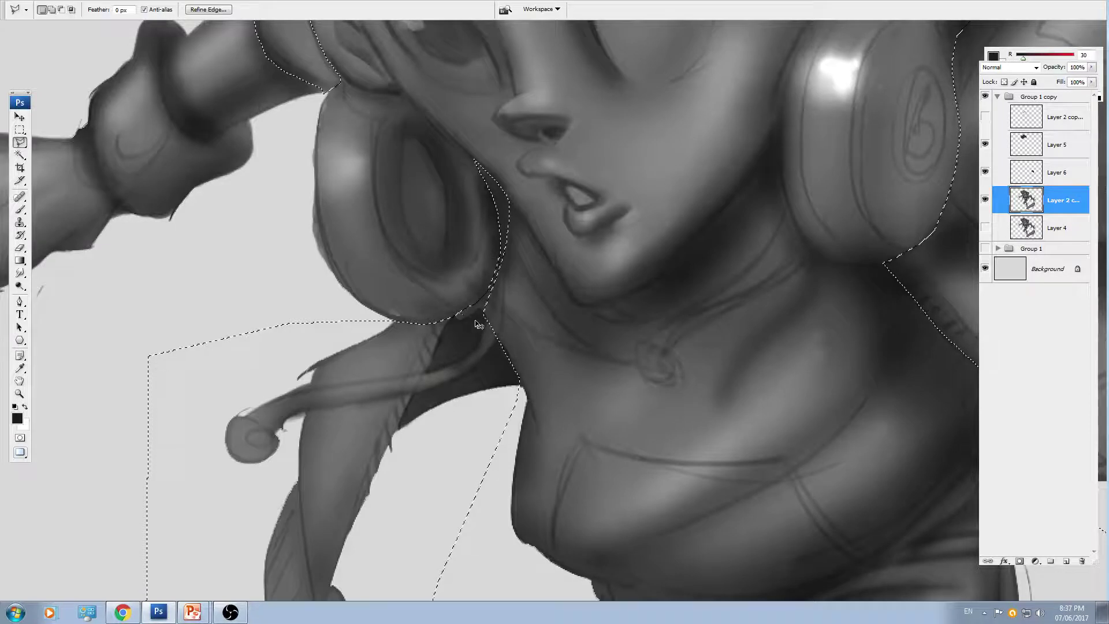
pyautogui.hotkey('ctrl', '-')
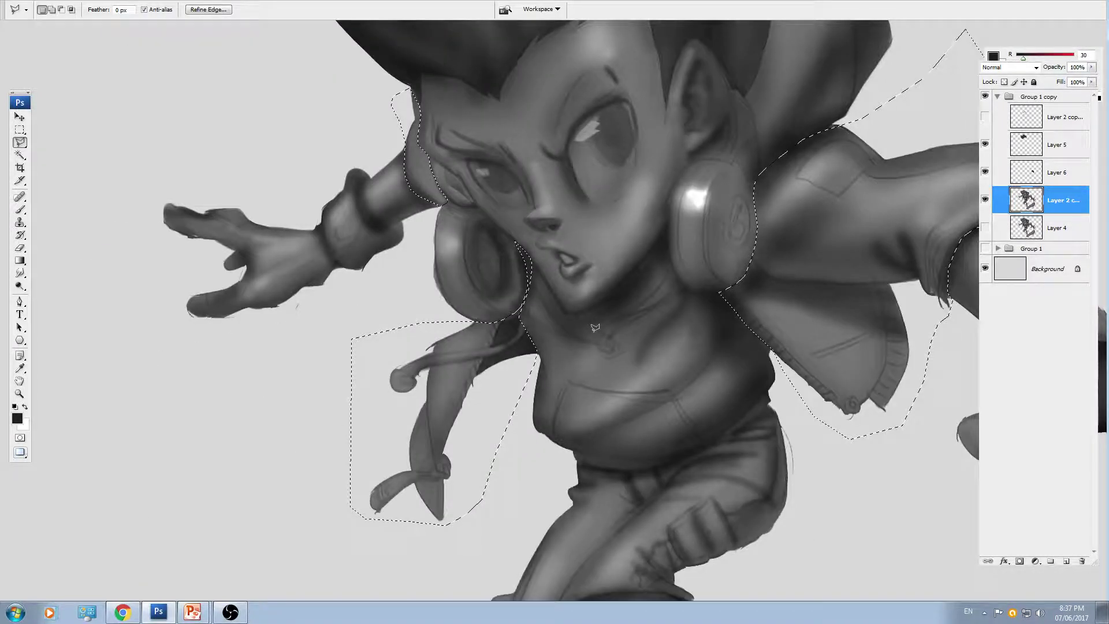
# - Copy the selected jacket areas to a new layer and darken them with a Hue/Saturation adjustment
pyautogui.moveTo(662, 411); pyautogui.dragTo(630, 359)
pyautogui.hotkey('ctrl', 'j')
pyautogui.hotkey('ctrl', 'u')
pyautogui.moveTo(821, 248); pyautogui.dragTo(793, 249)
pyautogui.press('Return')
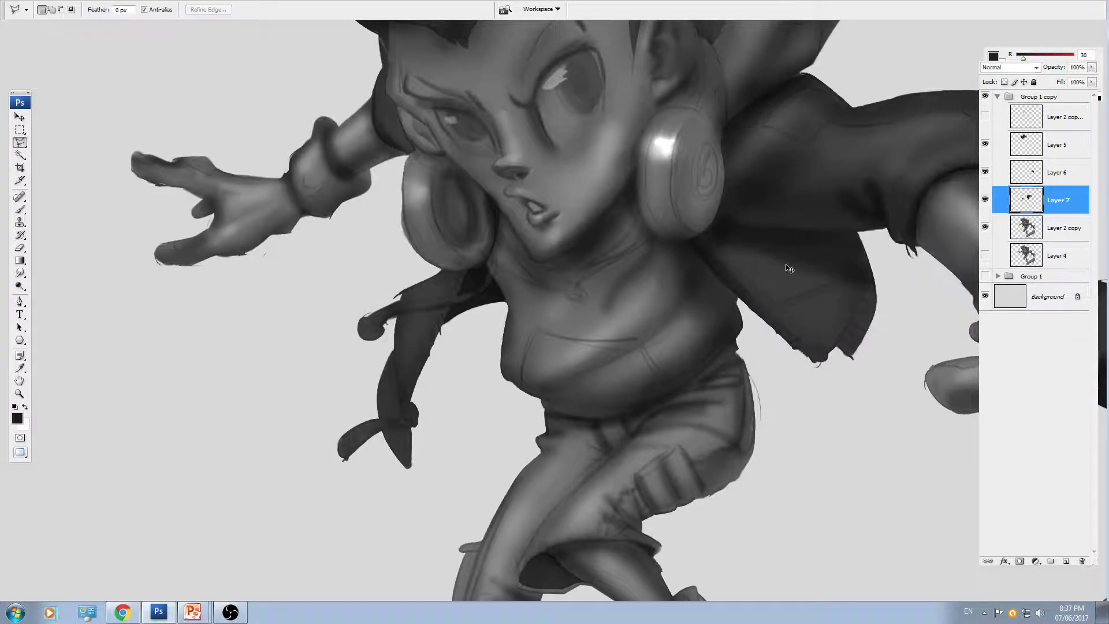
# - Return to Layer 2 copy and outline the hood with the Polygonal Lasso along the hair and the back of the ear
pyautogui.hotkey('ctrl', '-')
pyautogui.moveTo(752, 327); pyautogui.dragTo(740, 333)
pyautogui.hotkey('alt', '[')
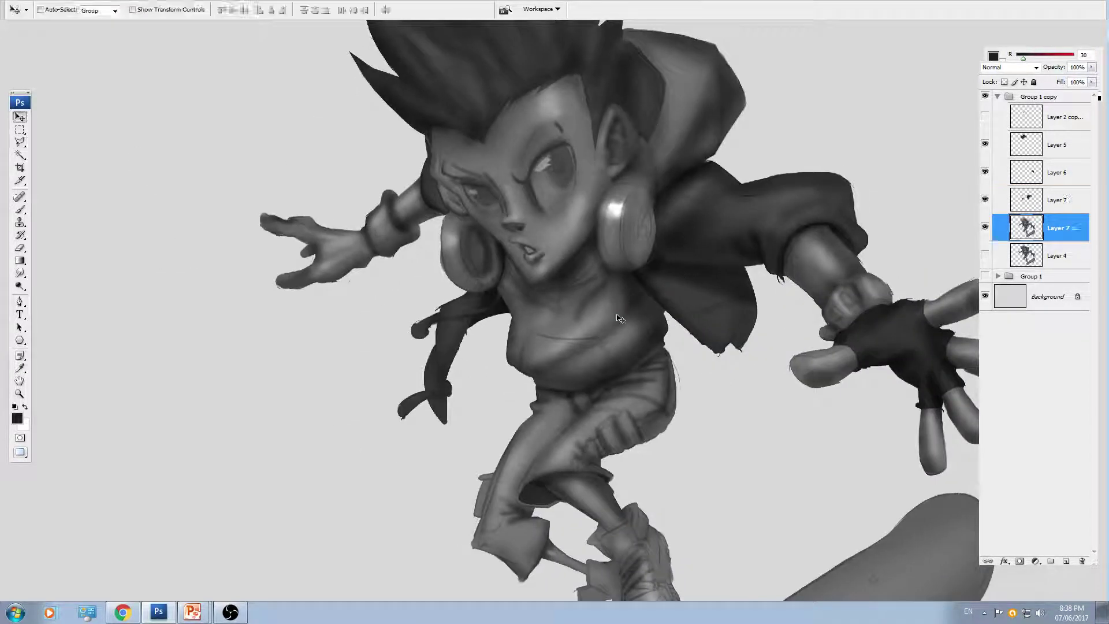
pyautogui.hotkey('ctrl', '+')
pyautogui.hotkey('ctrl', '+')
pyautogui.hotkey('ctrl', '+')
pyautogui.hotkey('ctrl', '+')
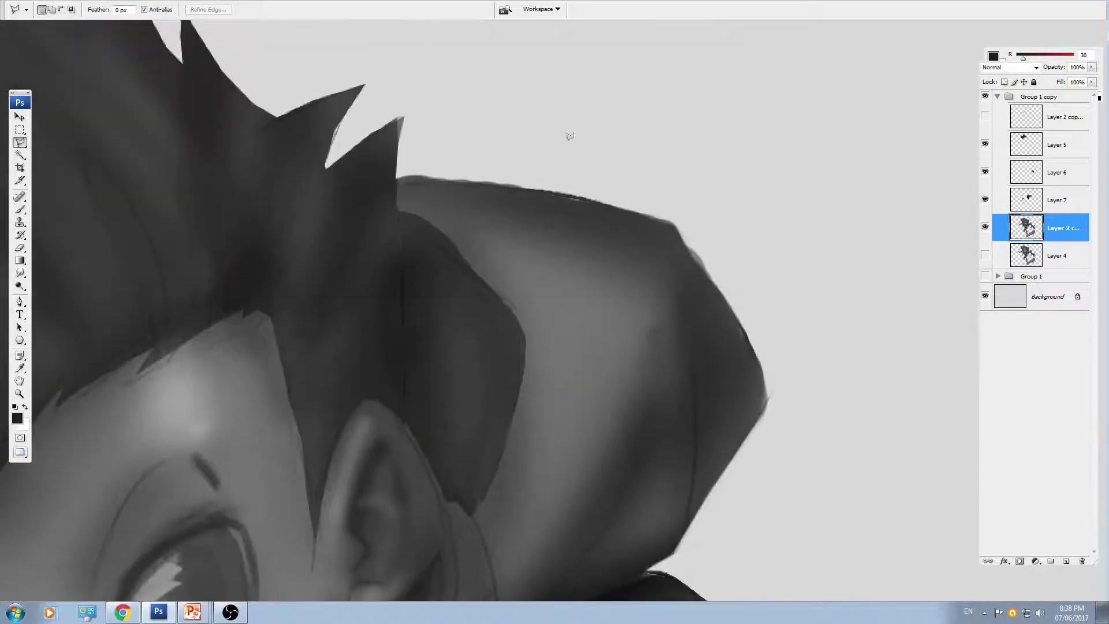
pyautogui.click(559, 127)
pyautogui.click(449, 118)
pyautogui.click(411, 131)
pyautogui.moveTo(381, 310); pyautogui.dragTo(393, 204)
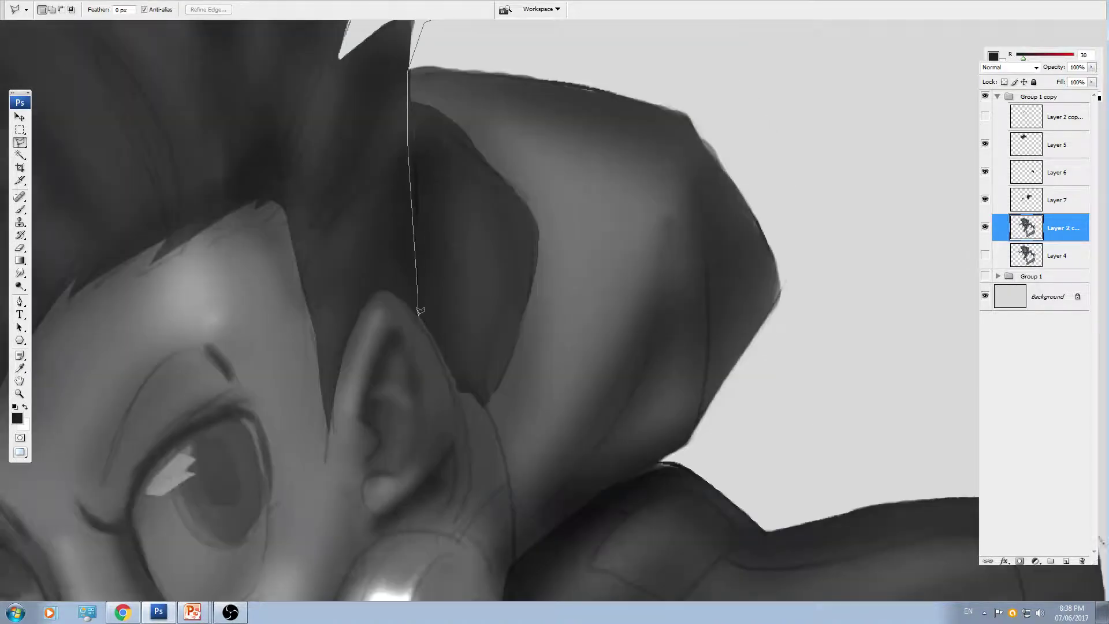
pyautogui.click(417, 314)
pyautogui.moveTo(428, 334); pyautogui.dragTo(417, 210)
pyautogui.click(438, 246)
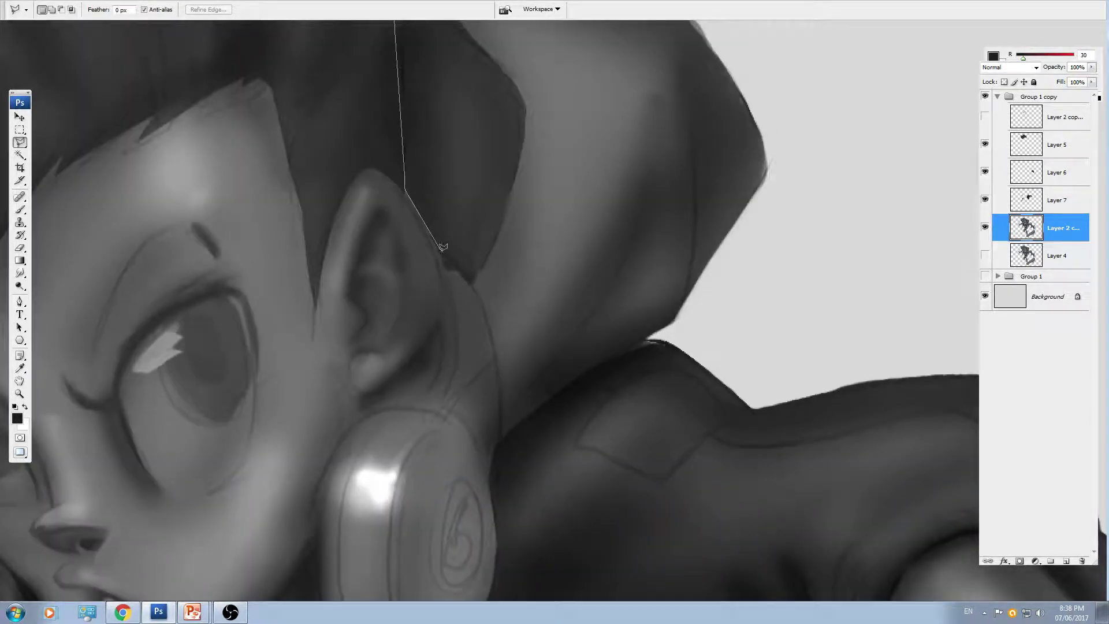
# - Continue the hood outline along the shoulder and around its outer edge, and close the selection
pyautogui.moveTo(462, 264)
pyautogui.mouseDown()
pyautogui.moveTo(513, 390)
pyautogui.moveTo(500, 444)
pyautogui.mouseUp()
pyautogui.click(570, 390)
pyautogui.click(653, 340)
pyautogui.click(706, 311)
pyautogui.moveTo(728, 285); pyautogui.dragTo(681, 423)
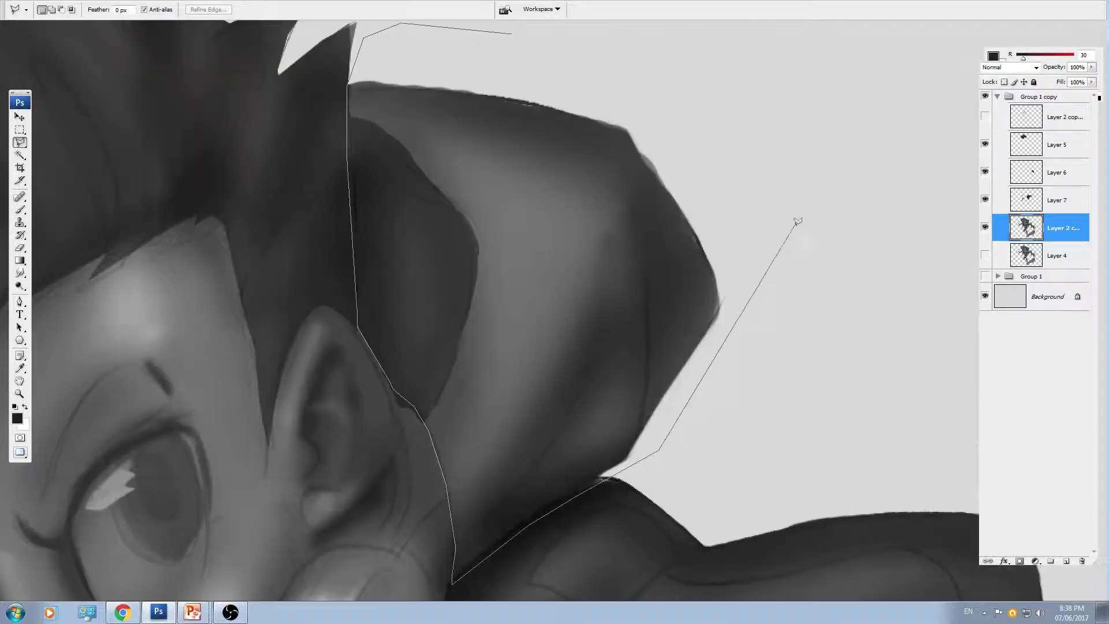
pyautogui.click(792, 219)
pyautogui.doubleClick(767, 120)
# - Add the shirt to the selection, tracing from the neckline beneath the chin down around the torso to the waist
pyautogui.moveTo(593, 342); pyautogui.dragTo(568, 197)
pyautogui.moveTo(370, 503); pyautogui.dragTo(643, 211)
pyautogui.moveTo(407, 372); pyautogui.dragTo(490, 220)
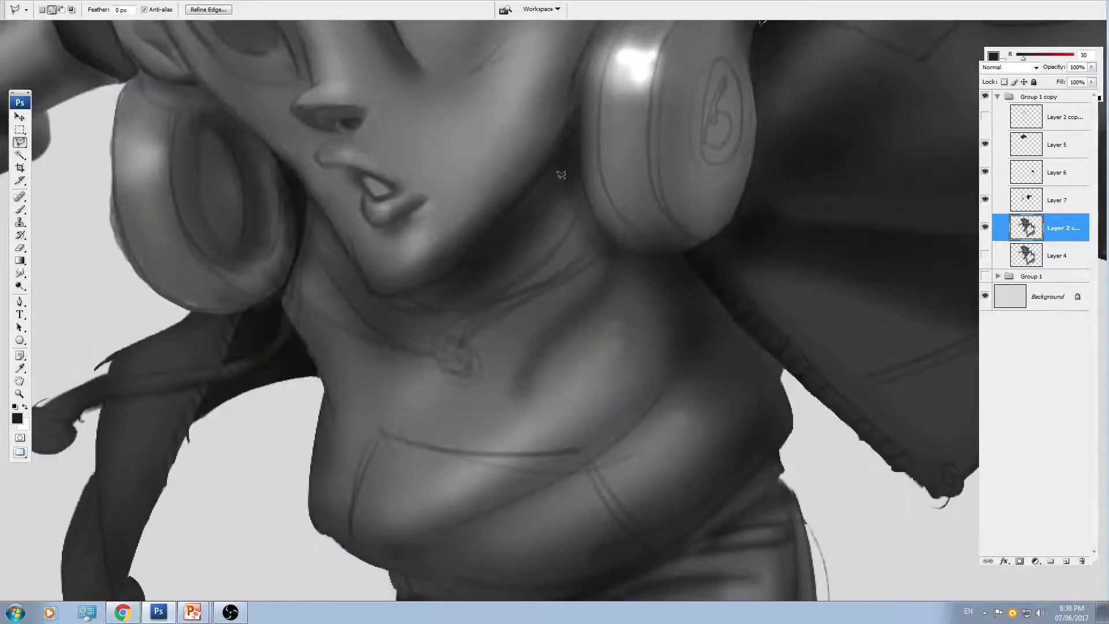
pyautogui.moveTo(576, 215)
pyautogui.mouseDown()
pyautogui.moveTo(512, 283)
pyautogui.moveTo(459, 305)
pyautogui.moveTo(428, 303)
pyautogui.moveTo(370, 289)
pyautogui.moveTo(308, 184)
pyautogui.moveTo(280, 300)
pyautogui.moveTo(313, 369)
pyautogui.moveTo(301, 303)
pyautogui.moveTo(281, 451)
pyautogui.moveTo(280, 337)
pyautogui.moveTo(299, 376)
pyautogui.moveTo(462, 410)
pyautogui.moveTo(576, 390)
pyautogui.moveTo(735, 307)
pyautogui.mouseUp()
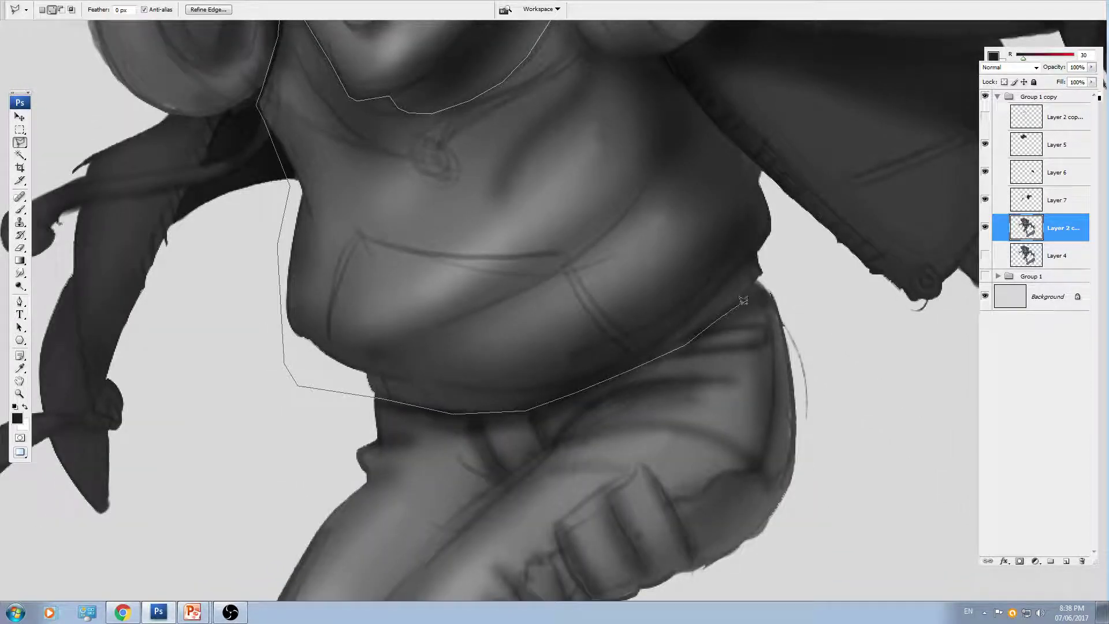
pyautogui.click(741, 304)
pyautogui.click(765, 278)
pyautogui.click(784, 236)
pyautogui.click(780, 160)
pyautogui.click(735, 103)
pyautogui.doubleClick(726, 85)
pyautogui.moveTo(647, 46); pyautogui.dragTo(650, 197)
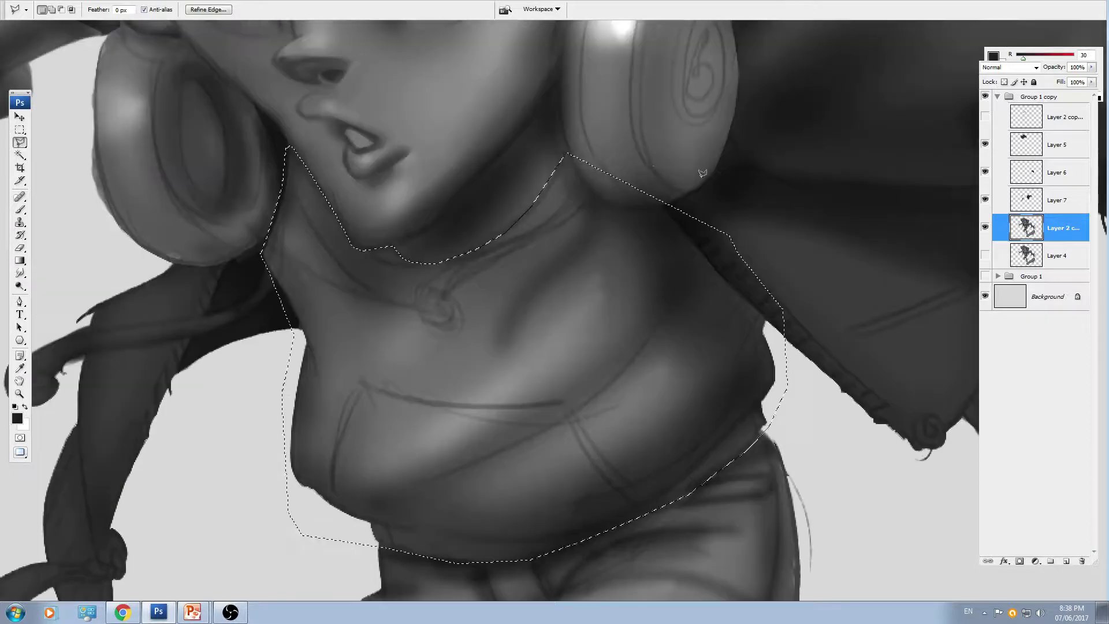
# - Subtract the headphone's lower edge from the shirt selection with the Polygonal Lasso
pyautogui.click(570, 152)
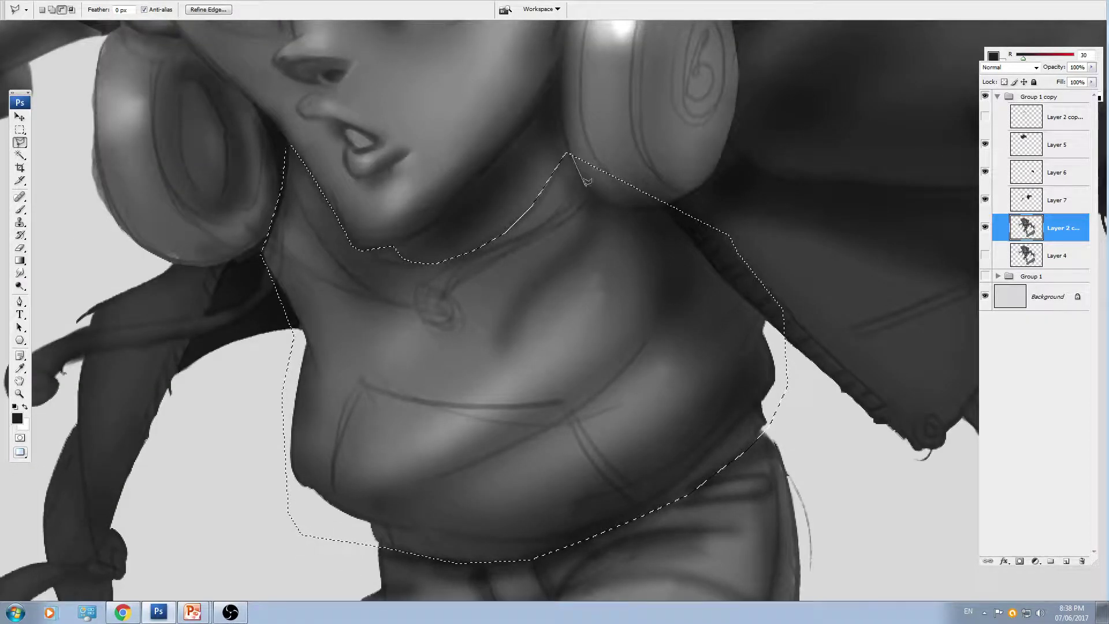
pyautogui.click(644, 211)
pyautogui.click(674, 205)
pyautogui.doubleClick(663, 168)
pyautogui.hotkey('ctrl', '-')
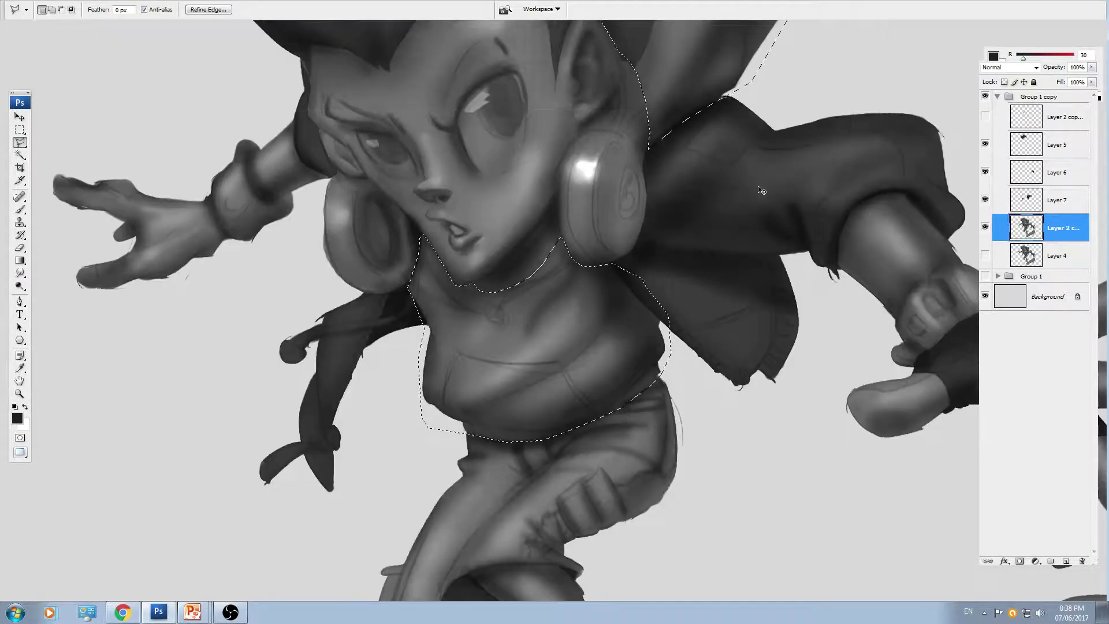
# - Add the small patch between the ear and the top of the headphone to the hood and shirt selection
pyautogui.moveTo(775, 261)
pyautogui.mouseDown()
pyautogui.moveTo(757, 447)
pyautogui.moveTo(763, 321)
pyautogui.moveTo(740, 384)
pyautogui.mouseUp()
pyautogui.hotkey('ctrl', '+')
pyautogui.moveTo(619, 215); pyautogui.dragTo(635, 259)
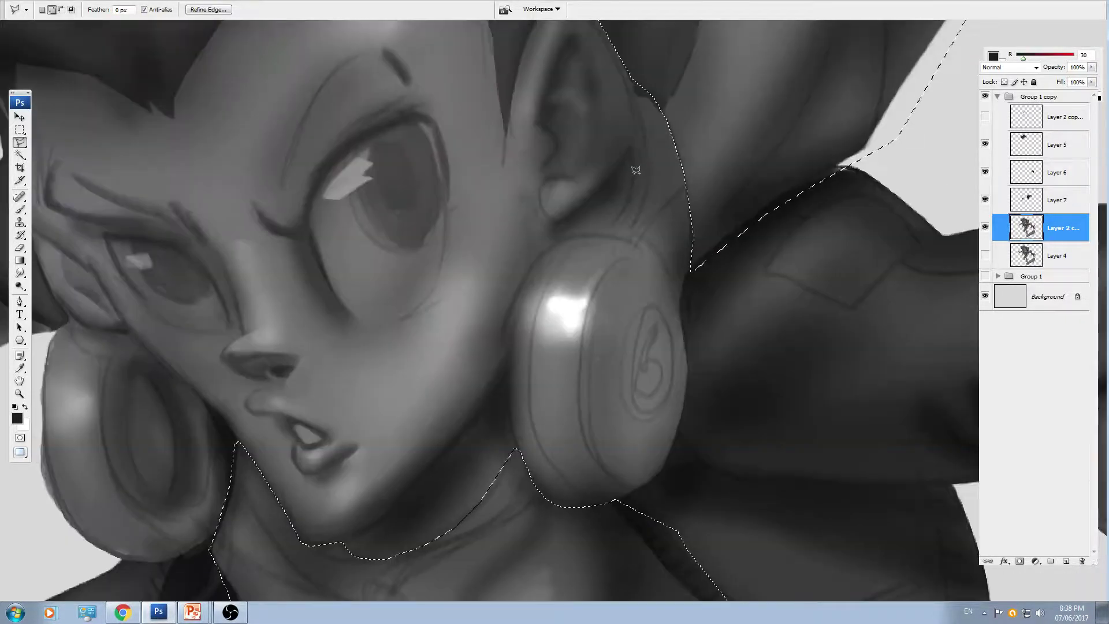
pyautogui.click(635, 171)
pyautogui.click(605, 234)
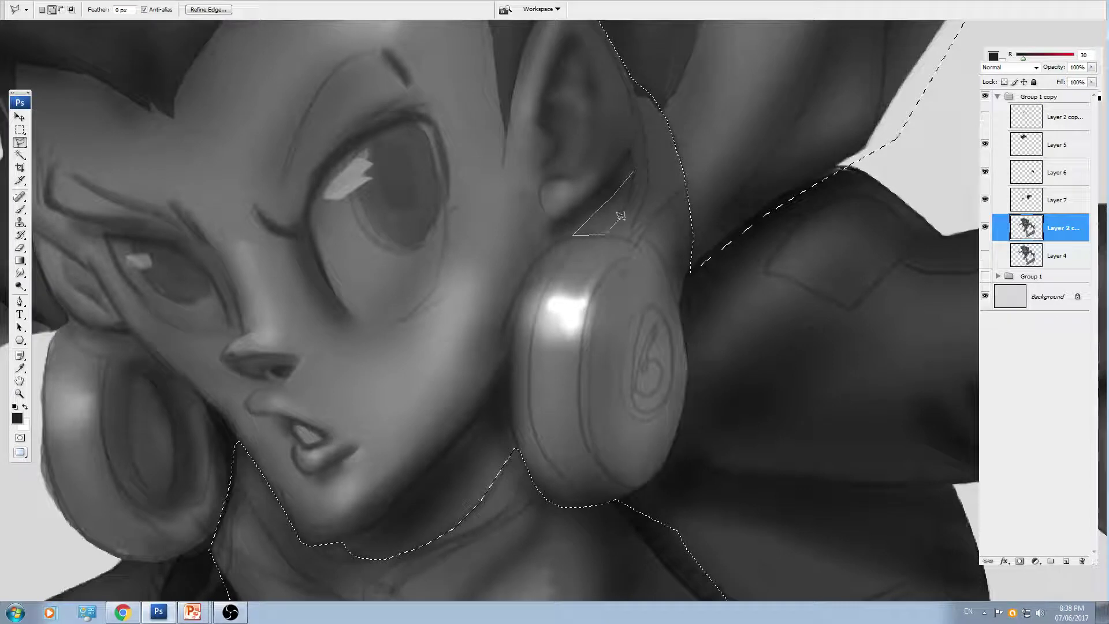
pyautogui.click(635, 171)
pyautogui.hotkey('ctrl', '-')
pyautogui.hotkey('ctrl', '-')
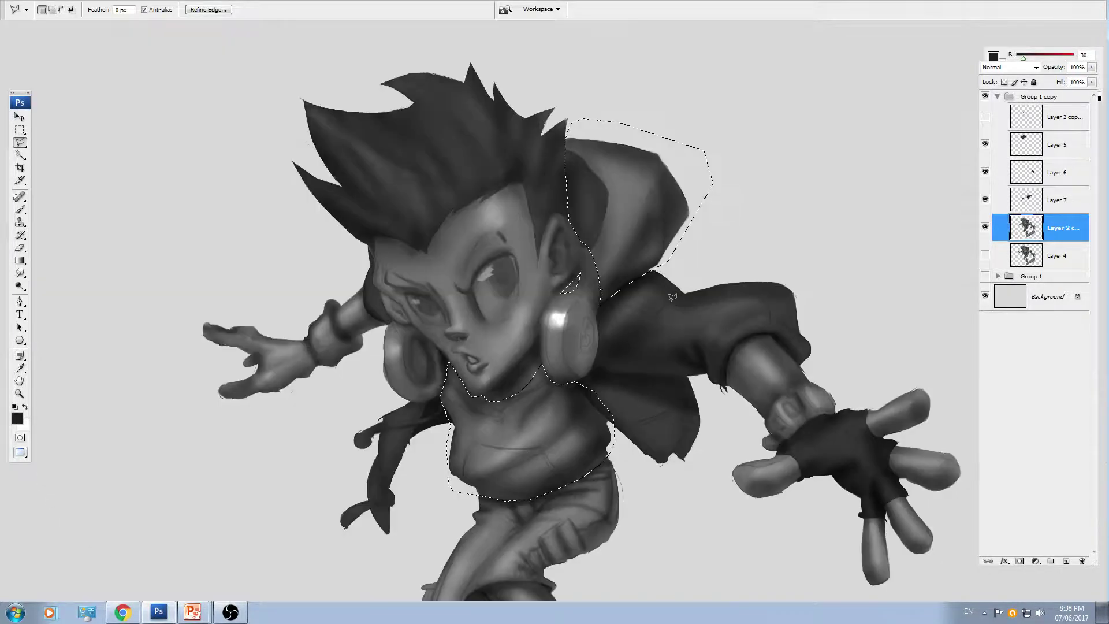
# - Copy the selected hood and shirt to a new layer and darken it with Hue/Saturation at Lightness -65
pyautogui.moveTo(672, 296); pyautogui.dragTo(667, 206)
pyautogui.moveTo(676, 401); pyautogui.dragTo(674, 356)
pyautogui.hotkey('ctrl', 'j')
pyautogui.hotkey('ctrl', 'u')
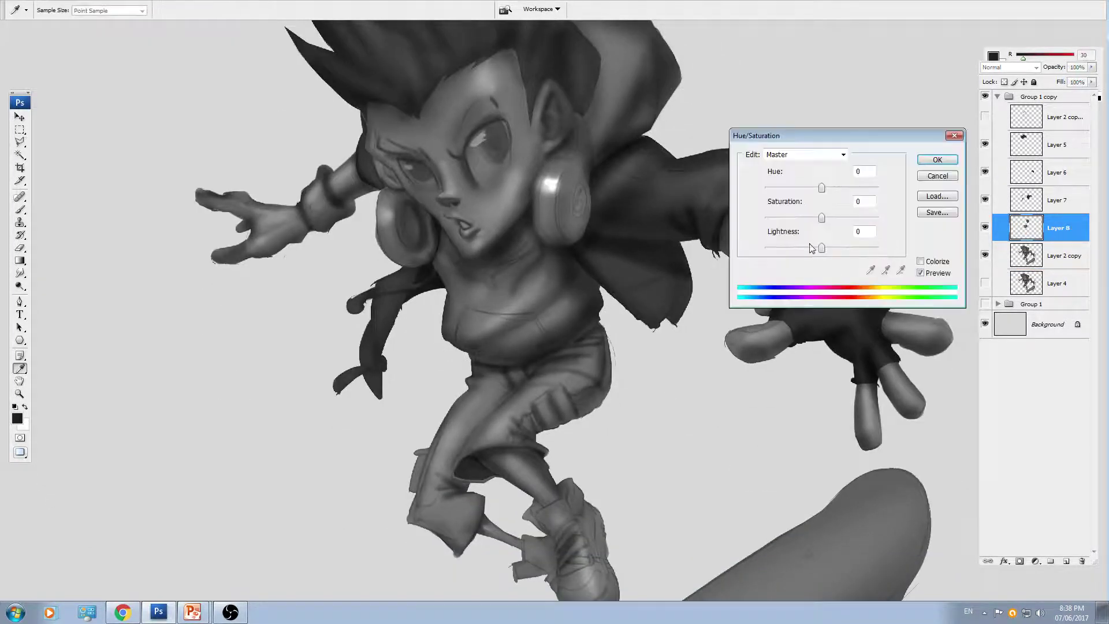
pyautogui.moveTo(822, 248); pyautogui.dragTo(785, 250)
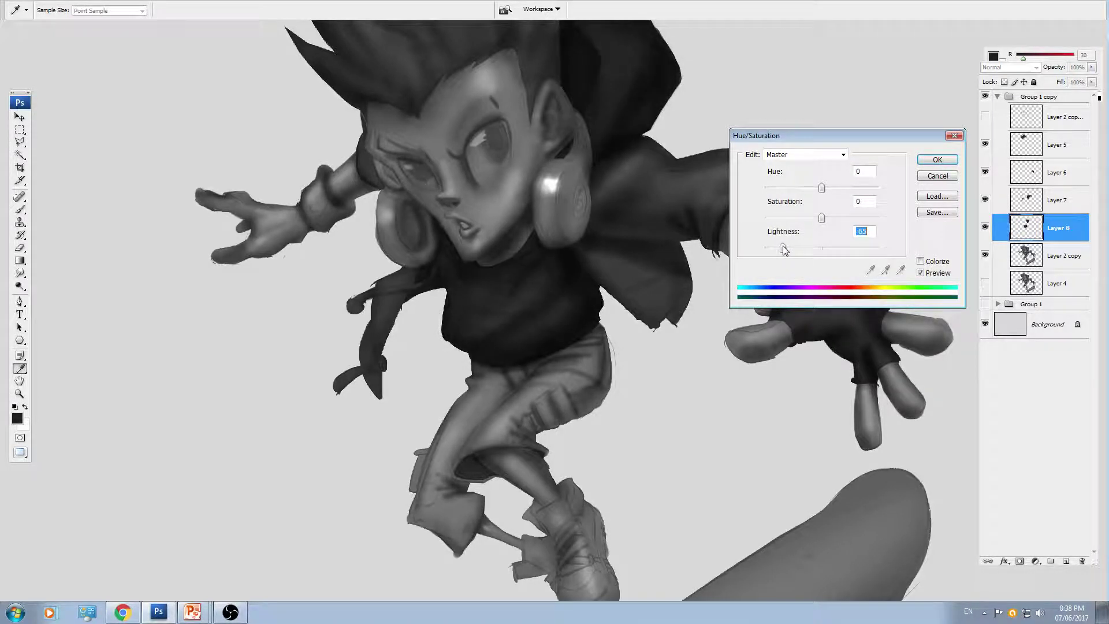
pyautogui.press('Return')
# - Brighten the jacket on Layer 7 by lowering the white input level in Levels
pyautogui.hotkey('alt', ']')
pyautogui.hotkey('ctrl', 'l')
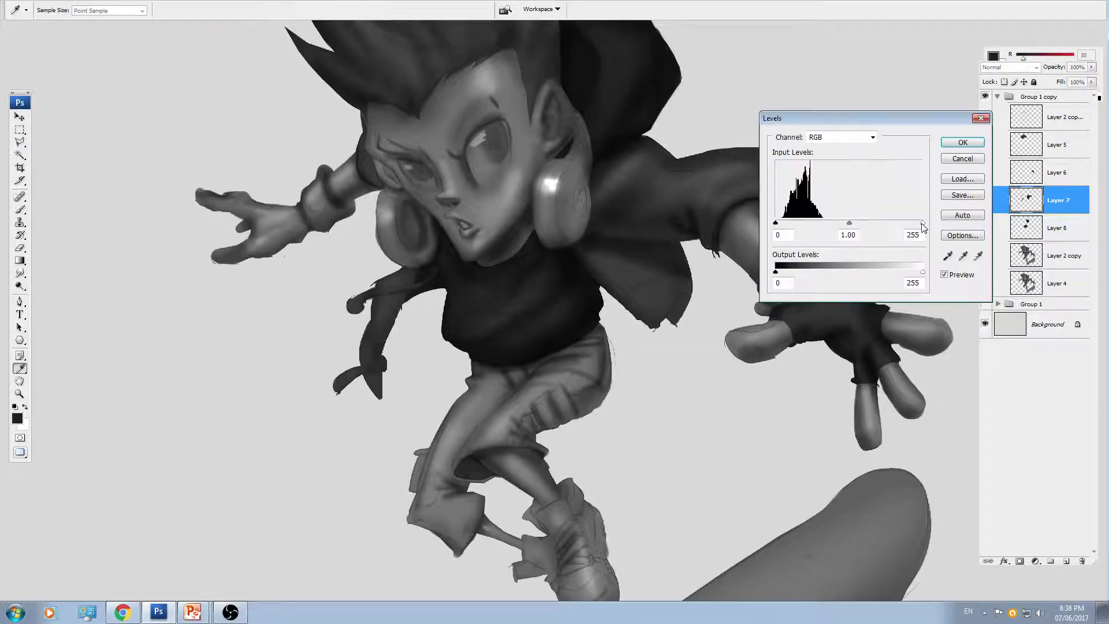
pyautogui.moveTo(923, 223); pyautogui.dragTo(863, 224)
pyautogui.press('Return')
# - Return to Layer 2 copy and trace the trousers' waistline beneath the shirt hem with the Polygonal Lasso
pyautogui.press('v')
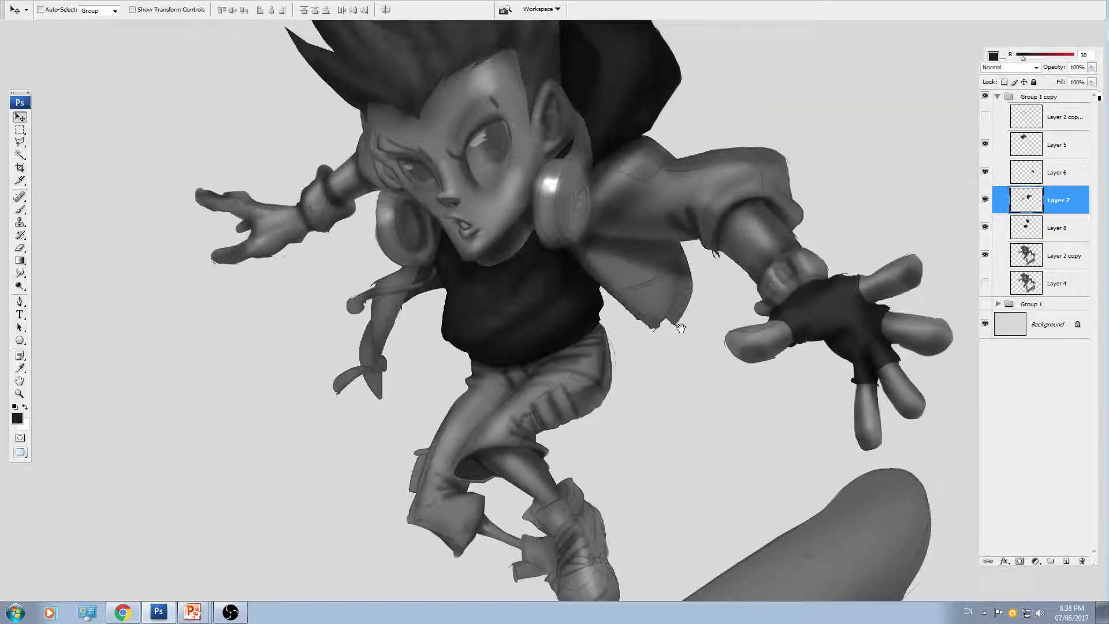
pyautogui.moveTo(681, 327); pyautogui.dragTo(690, 369)
pyautogui.moveTo(529, 453)
pyautogui.mouseDown()
pyautogui.moveTo(605, 260)
pyautogui.moveTo(461, 515)
pyautogui.mouseUp()
pyautogui.keyDown('ctrl'); pyautogui.click(611, 225); pyautogui.keyUp('ctrl')
pyautogui.hotkey('ctrl', '+')
pyautogui.press('l')
pyautogui.hotkey('ctrl', '+')
pyautogui.hotkey('ctrl', '+')
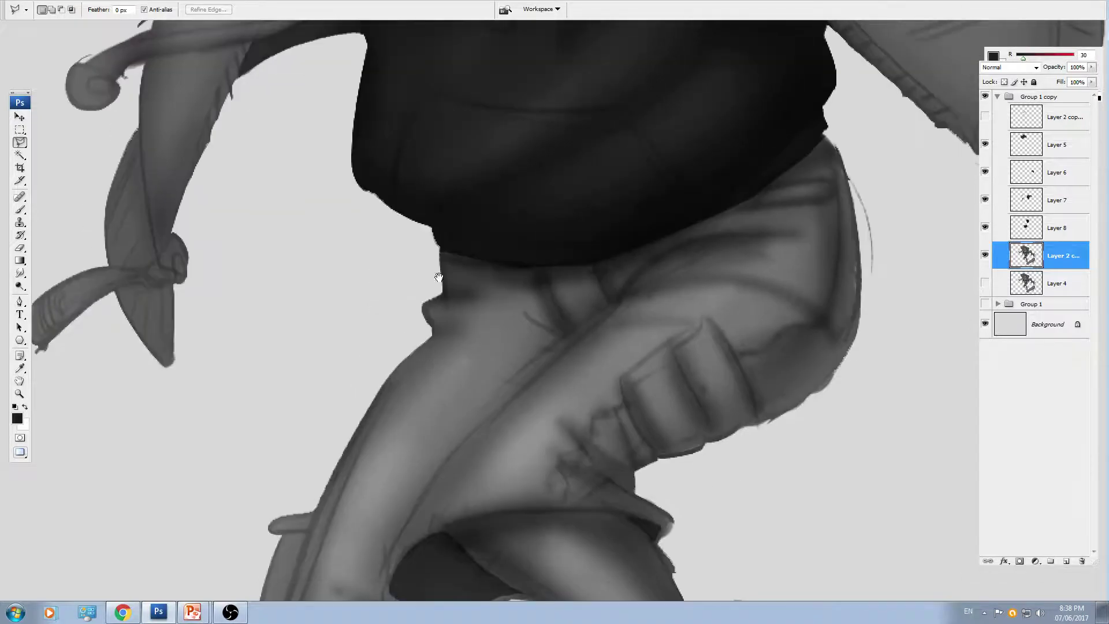
pyautogui.click(383, 289)
pyautogui.click(406, 259)
pyautogui.click(441, 243)
pyautogui.click(514, 255)
pyautogui.click(597, 252)
pyautogui.click(689, 224)
pyautogui.click(777, 169)
pyautogui.click(823, 135)
# - Continue the trouser outline around the hip and knee, then along the cuff opening, leaving out the bare front leg
pyautogui.click(924, 321)
pyautogui.moveTo(924, 321); pyautogui.dragTo(894, 144)
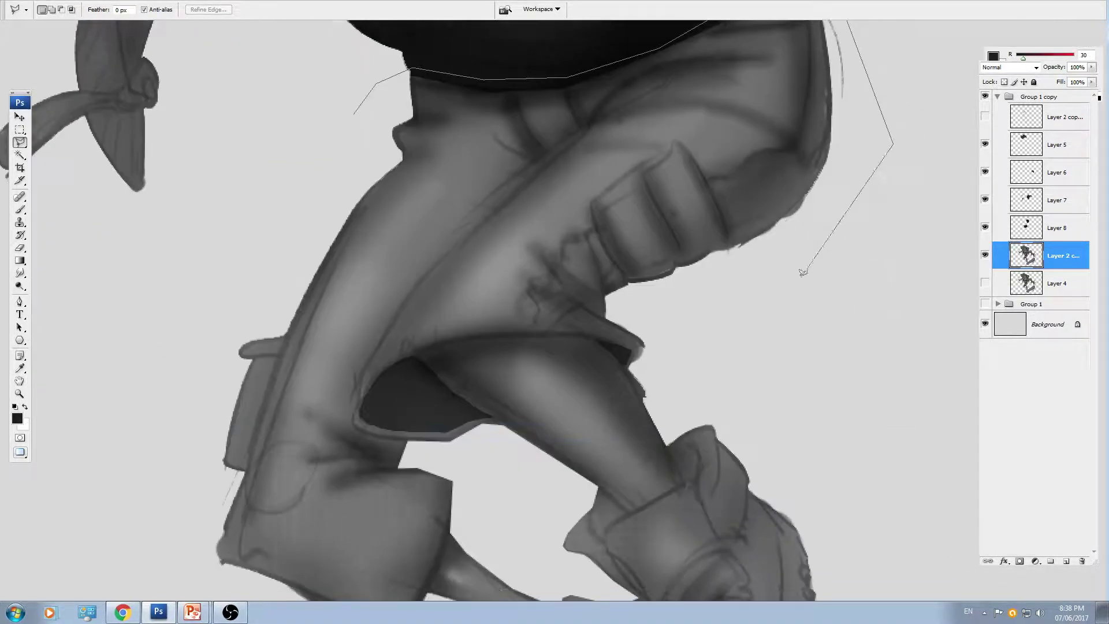
pyautogui.click(750, 316)
pyautogui.click(463, 337)
pyautogui.click(440, 341)
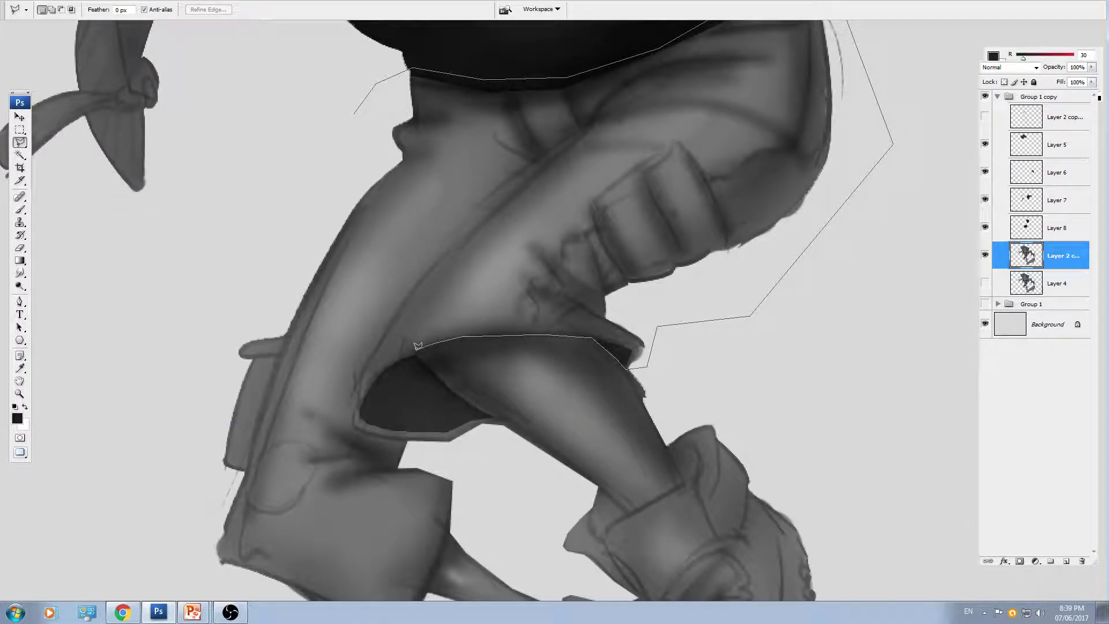
pyautogui.click(463, 397)
pyautogui.click(514, 454)
# - Carry the outline around the rear trouser leg's cuff and up its outer side, and close the selection
pyautogui.moveTo(500, 501); pyautogui.dragTo(539, 354)
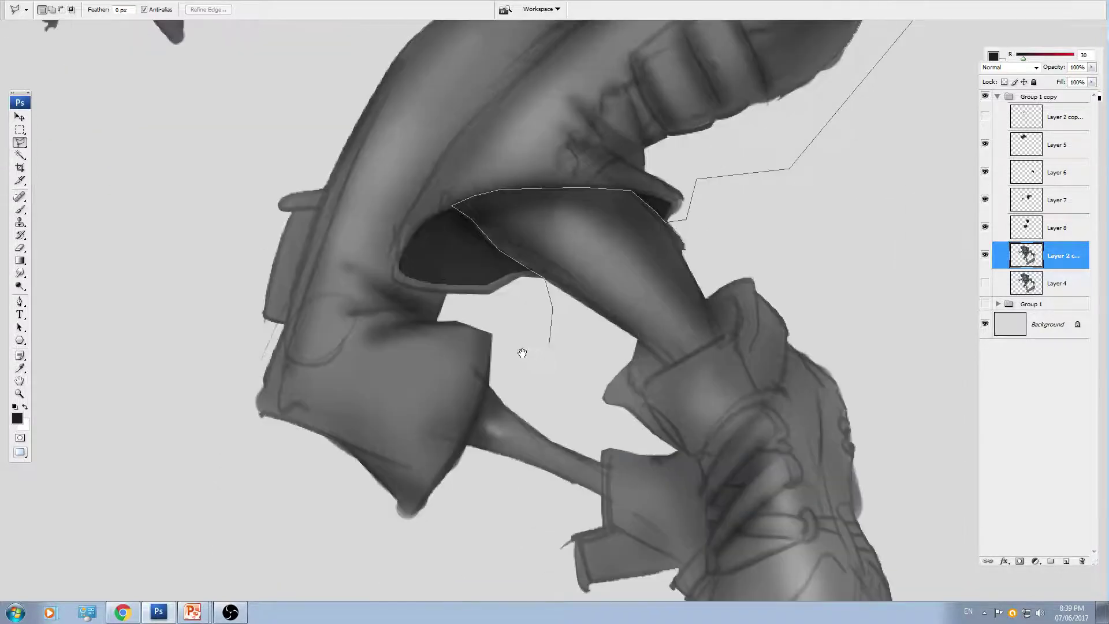
pyautogui.click(514, 364)
pyautogui.click(489, 385)
pyautogui.click(467, 437)
pyautogui.click(454, 543)
pyautogui.click(384, 559)
pyautogui.click(231, 496)
pyautogui.click(122, 389)
pyautogui.moveTo(173, 166); pyautogui.dragTo(198, 345)
pyautogui.hotkey('ctrl', '-')
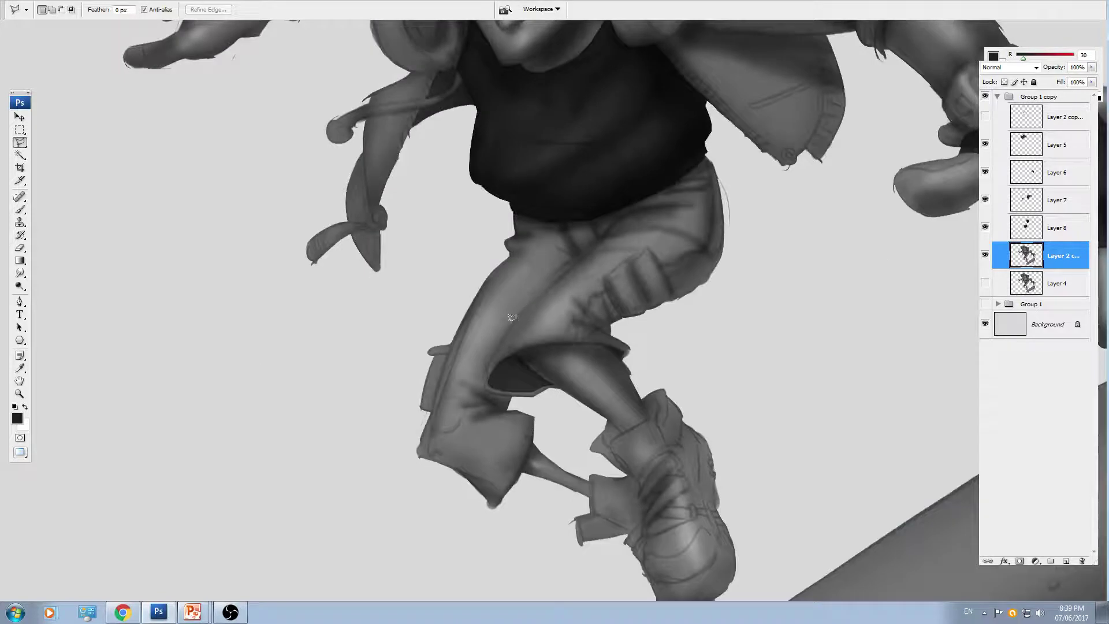
pyautogui.press('Return')
# - Copy the selected trousers to a new layer and darken them by lowering the Hue/Saturation Lightness
pyautogui.hotkey('ctrl', 'j')
pyautogui.hotkey('ctrl', 'u')
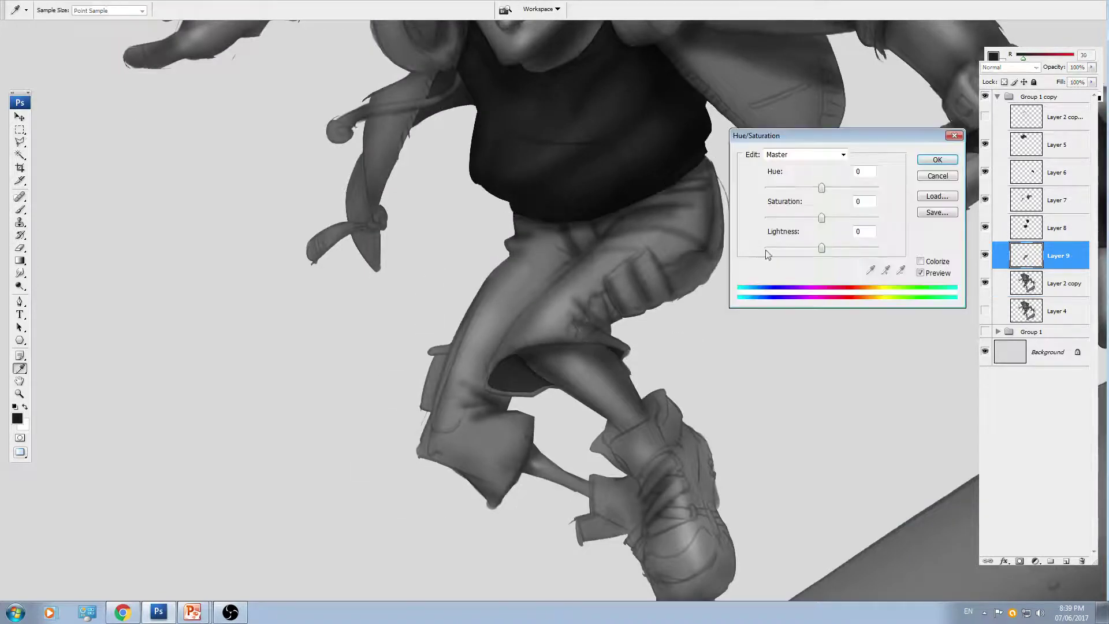
pyautogui.moveTo(822, 248); pyautogui.dragTo(793, 247)
pyautogui.press('Return')
# - Darken the hood and shirt on Layer 8 slightly more with a Hue/Saturation Lightness adjustment
pyautogui.moveTo(720, 354); pyautogui.dragTo(702, 480)
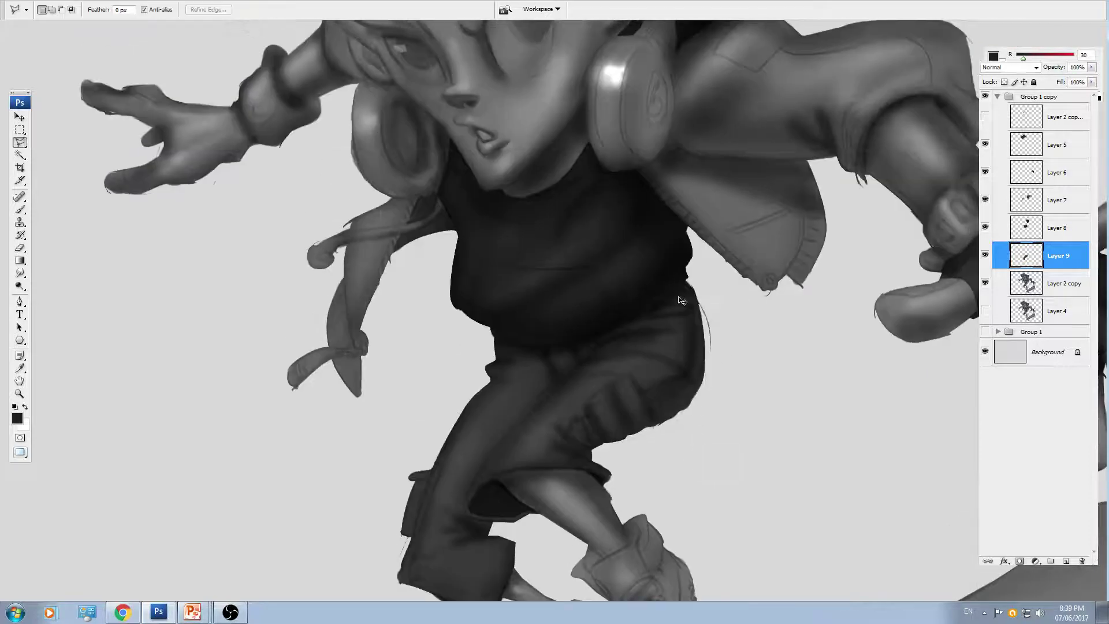
pyautogui.keyDown('ctrl'); pyautogui.click(596, 252); pyautogui.keyUp('ctrl')
pyautogui.hotkey('ctrl', 'u')
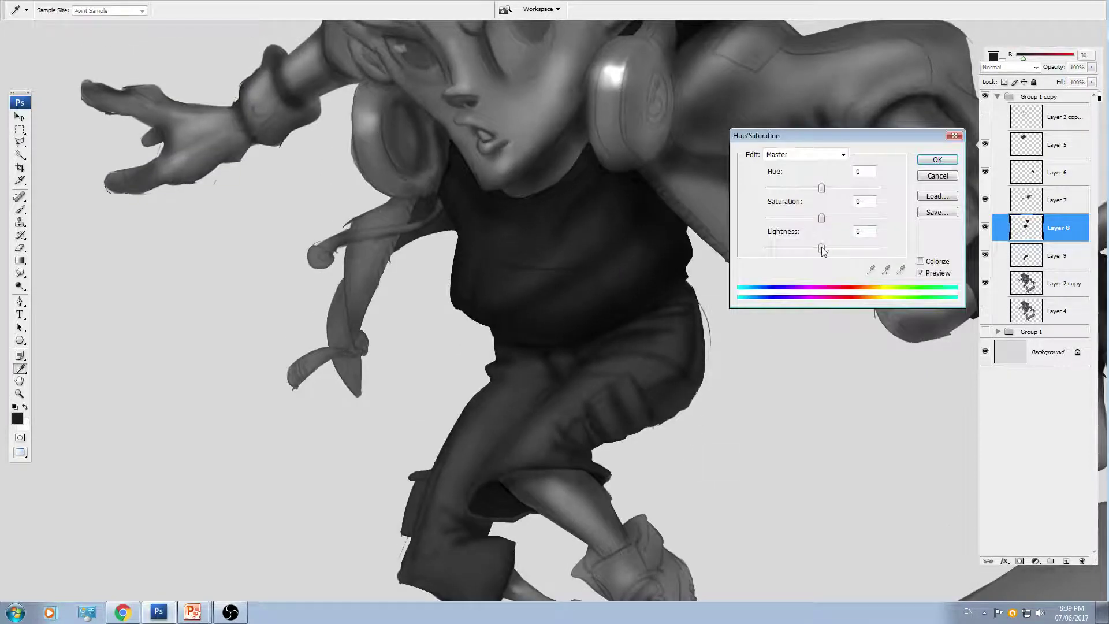
pyautogui.moveTo(822, 248); pyautogui.dragTo(815, 249)
pyautogui.press('Return')
# - Return to Layer 2 copy and outline the front boot's ankle opening with the Polygonal Lasso where it meets the leg
pyautogui.hotkey('ctrl', '-')
pyautogui.moveTo(701, 404); pyautogui.dragTo(689, 341)
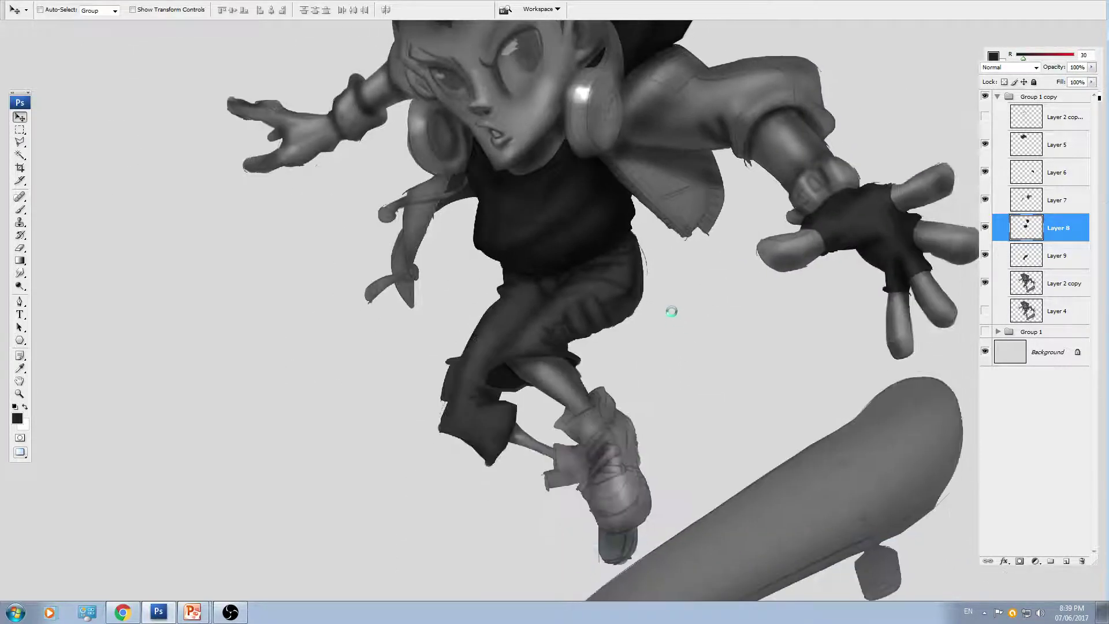
pyautogui.hotkey('ctrl', '+')
pyautogui.hotkey('ctrl', '+')
pyautogui.hotkey('ctrl', '+')
pyautogui.moveTo(619, 486); pyautogui.dragTo(627, 214)
pyautogui.keyDown('ctrl'); pyautogui.click(602, 253); pyautogui.keyUp('ctrl')
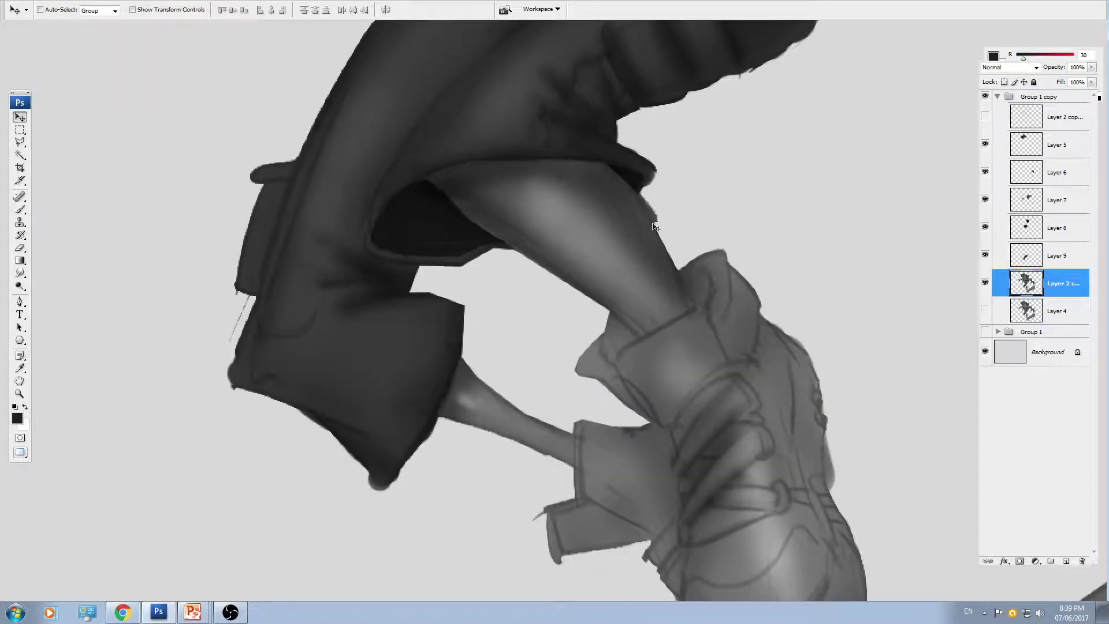
pyautogui.press('l')
pyautogui.scroll(-2, 659, 219)
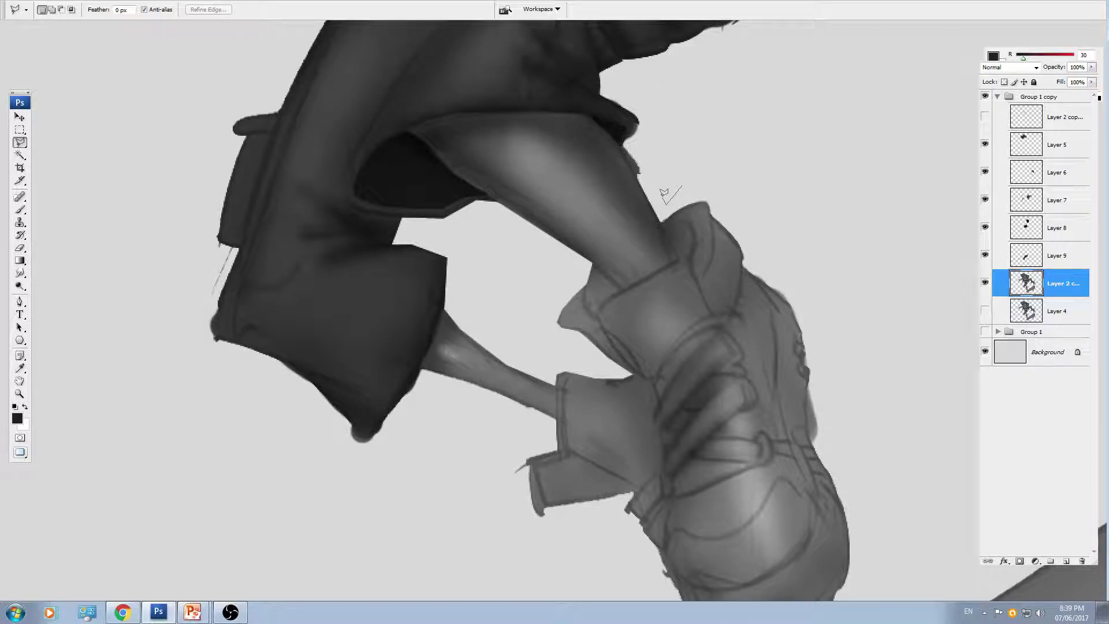
pyautogui.moveTo(663, 197); pyautogui.dragTo(645, 172)
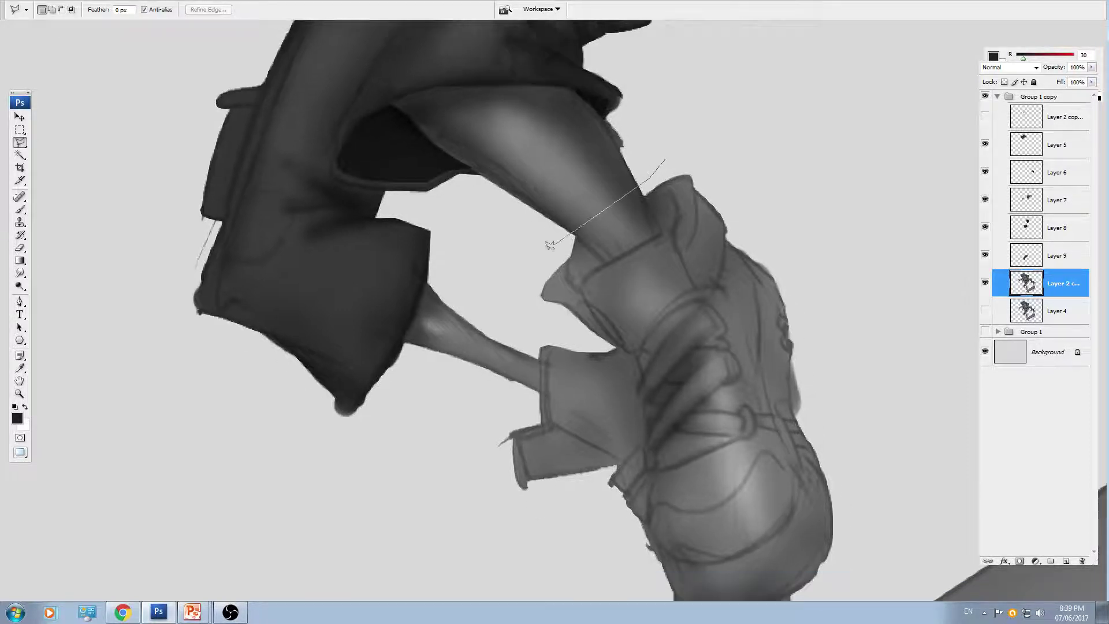
pyautogui.scroll(1, 555, 259)
pyautogui.click(715, 223)
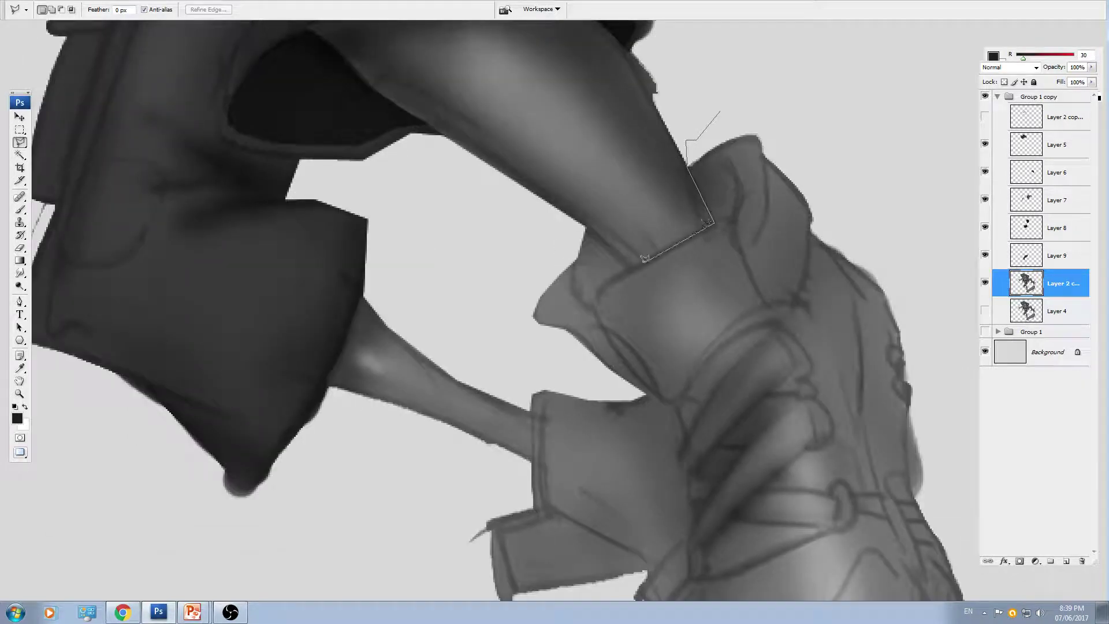
pyautogui.click(633, 266)
pyautogui.click(585, 229)
pyautogui.click(574, 225)
pyautogui.click(517, 269)
# - Continue the outline below the front boot's flap, along the rear boot's cuff and loosely around its outer side
pyautogui.moveTo(519, 324); pyautogui.dragTo(507, 215)
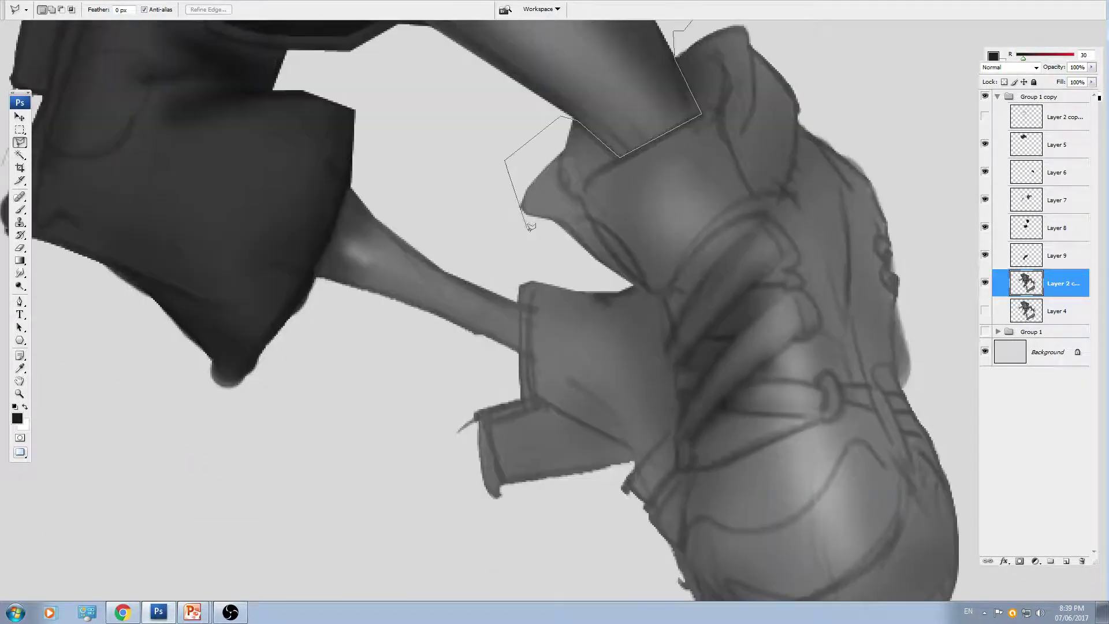
pyautogui.click(514, 240)
pyautogui.click(582, 274)
pyautogui.click(532, 264)
pyautogui.click(518, 350)
pyautogui.click(480, 380)
pyautogui.moveTo(421, 411); pyautogui.dragTo(380, 204)
pyautogui.click(345, 311)
pyautogui.click(447, 436)
pyautogui.moveTo(448, 446); pyautogui.dragTo(413, 268)
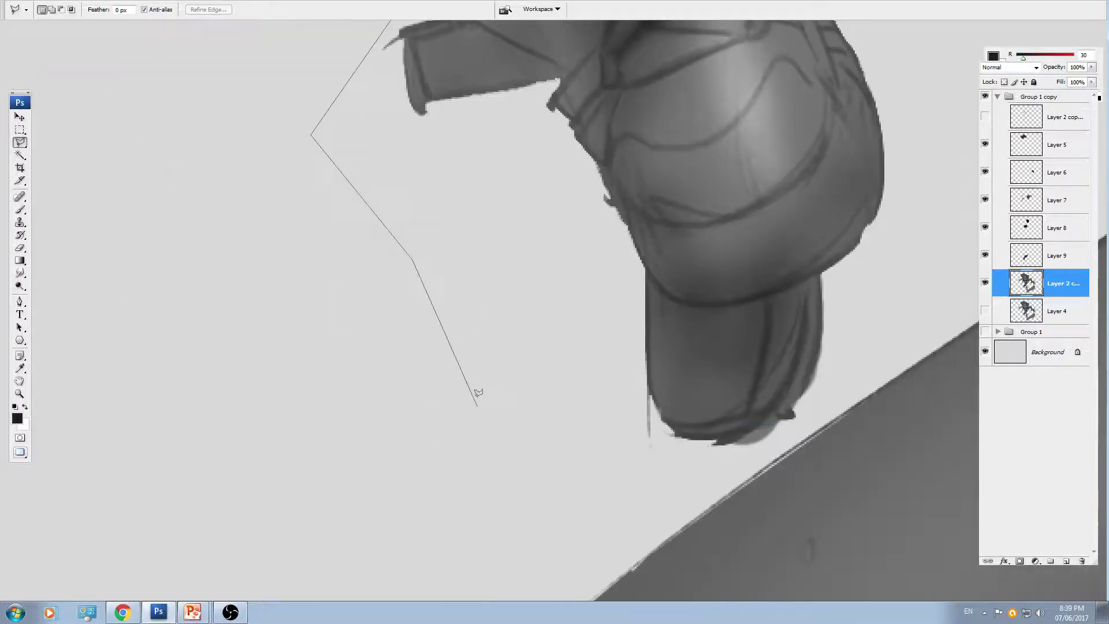
# - Carry the boot outline beneath the sole and up the outer side of the front boot, and close the selection
pyautogui.click(490, 444)
pyautogui.click(607, 484)
pyautogui.click(729, 472)
pyautogui.click(814, 424)
pyautogui.moveTo(905, 282); pyautogui.dragTo(742, 494)
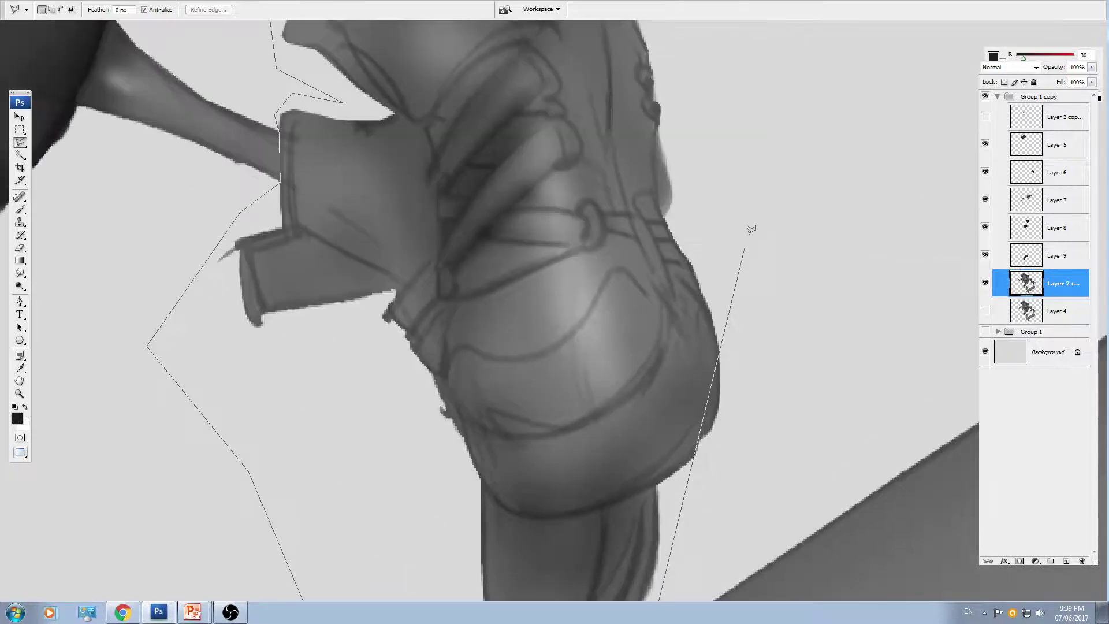
pyautogui.click(813, 402)
pyautogui.moveTo(797, 146); pyautogui.dragTo(806, 454)
pyautogui.doubleClick(724, 238)
# - Copy the selected boots to a new layer and darken them by lowering the Hue/Saturation Lightness
pyautogui.scroll(-4, 656, 164)
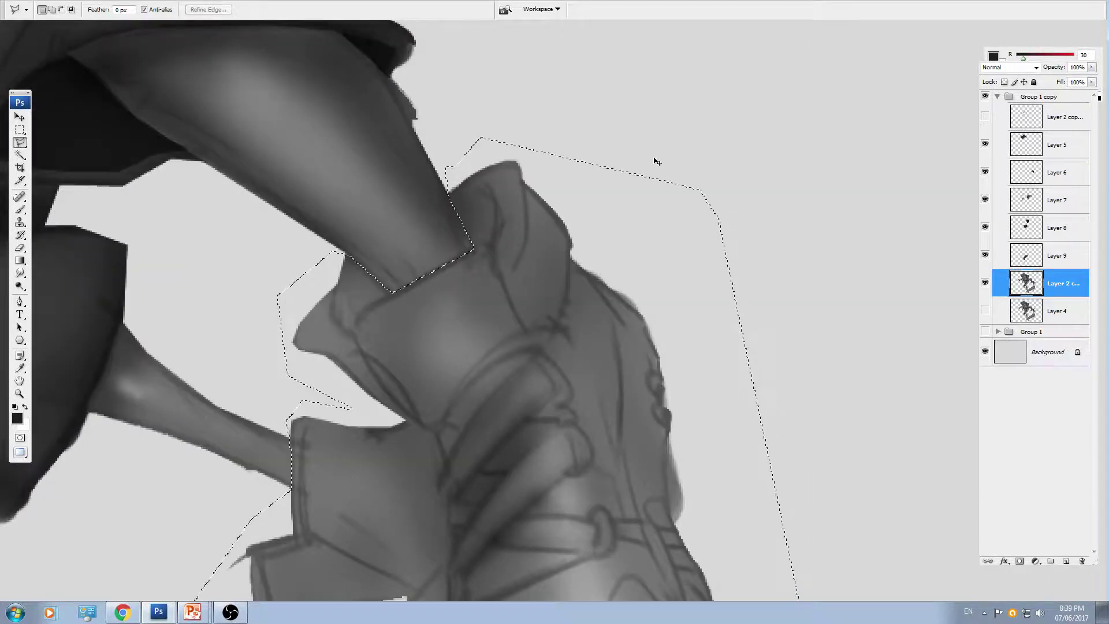
pyautogui.hotkey('ctrl', 'j')
pyautogui.hotkey('ctrl', 'u')
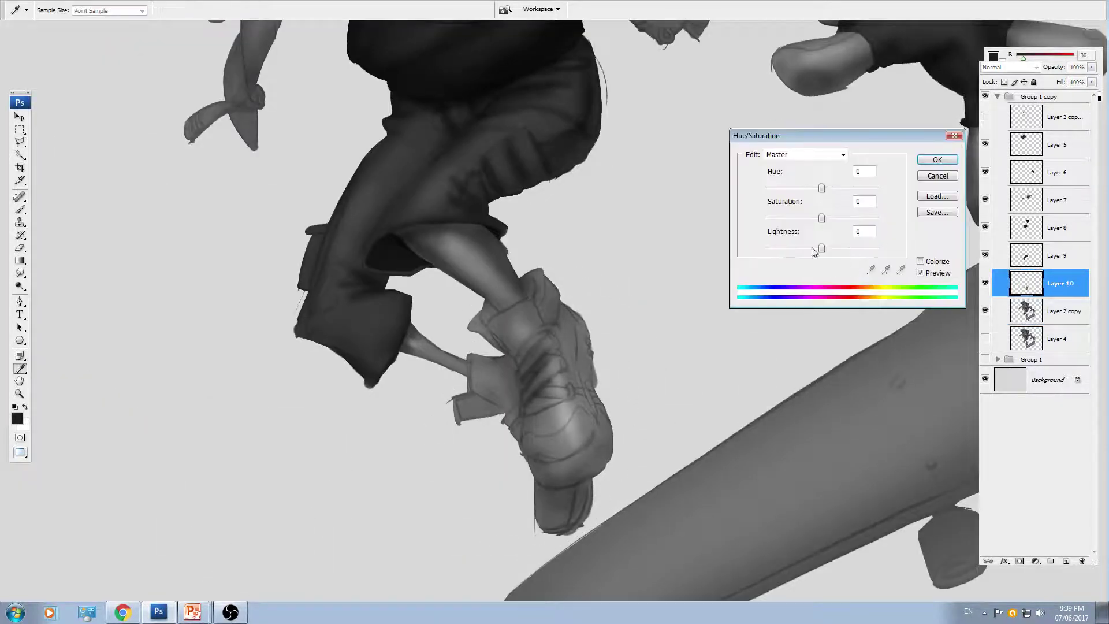
pyautogui.moveTo(821, 248); pyautogui.dragTo(792, 248)
pyautogui.press('Return')
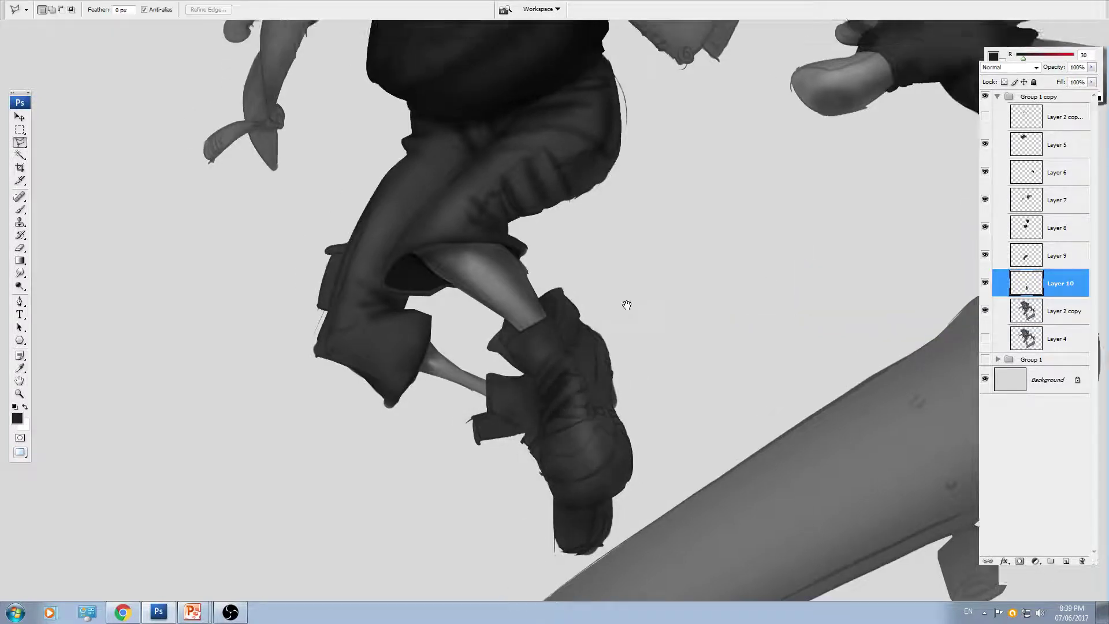
# - Outline the outer ends of the front boot's upper lace bands on Layer 10 with the Polygonal Lasso
pyautogui.scroll(4, 627, 303)
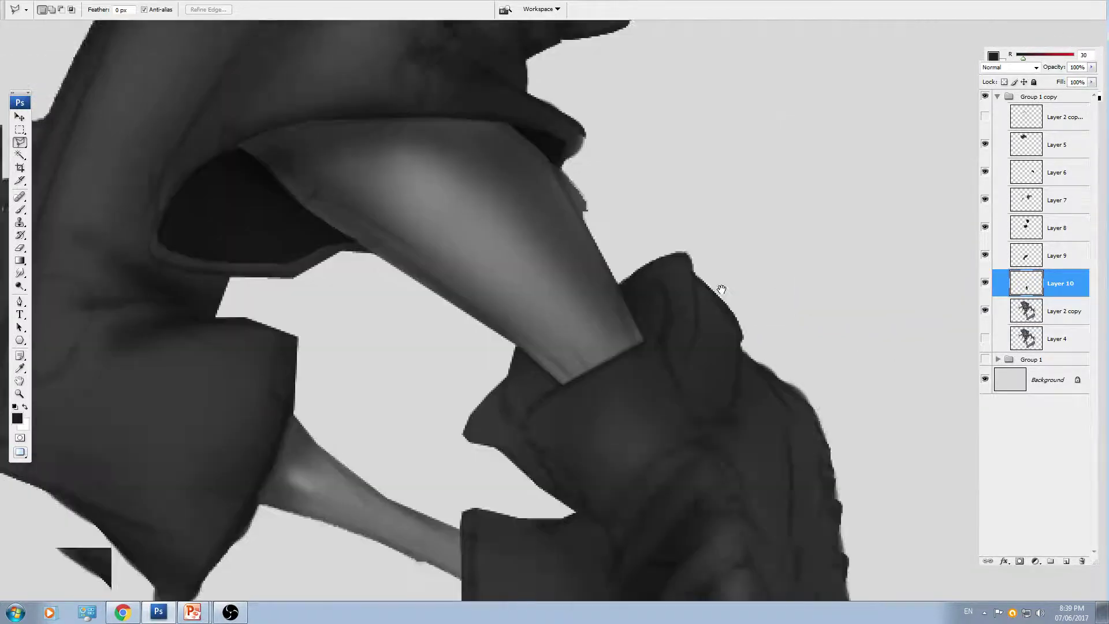
pyautogui.moveTo(722, 289); pyautogui.dragTo(651, 218)
pyautogui.press('v')
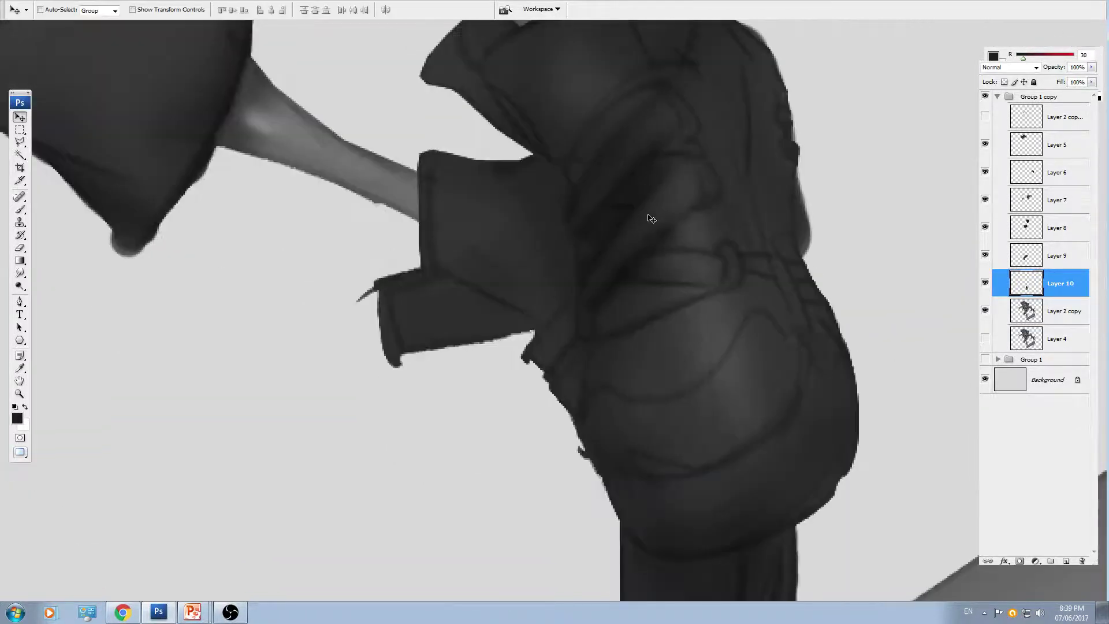
pyautogui.scroll(2, 647, 220)
pyautogui.press('l')
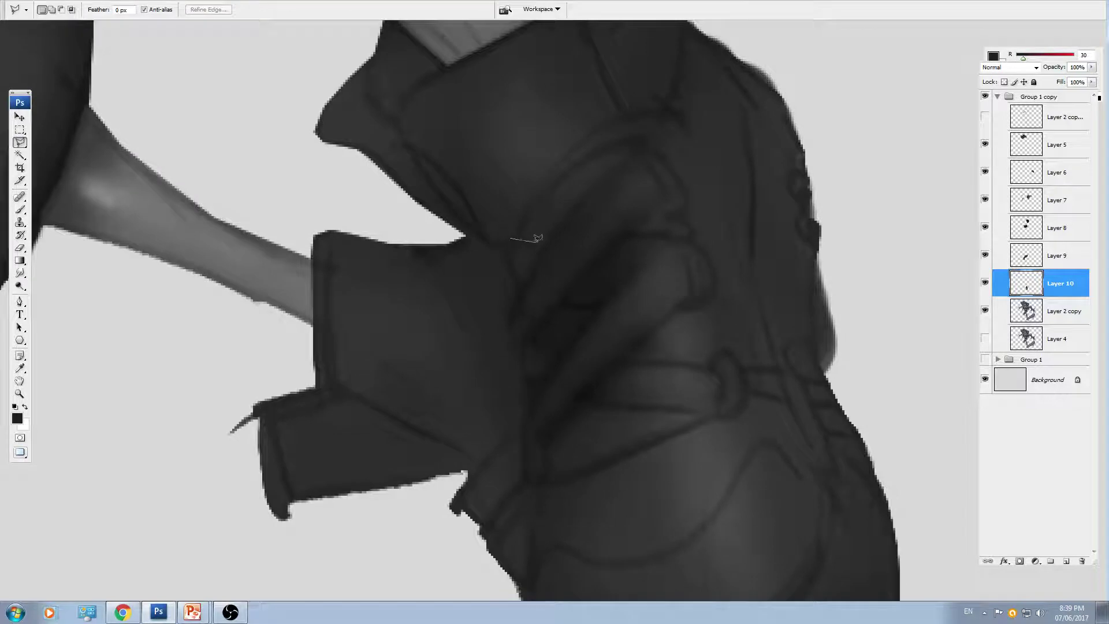
pyautogui.click(542, 245)
pyautogui.click(625, 160)
pyautogui.click(640, 157)
pyautogui.click(666, 199)
pyautogui.click(636, 234)
pyautogui.click(671, 239)
pyautogui.click(684, 253)
pyautogui.click(694, 297)
# - Continue the outline around the lowest lace band and back up the laces' inner edge, and close the selection
pyautogui.click(624, 351)
pyautogui.click(624, 361)
pyautogui.click(719, 372)
pyautogui.click(723, 387)
pyautogui.click(715, 412)
pyautogui.click(582, 402)
pyautogui.click(545, 449)
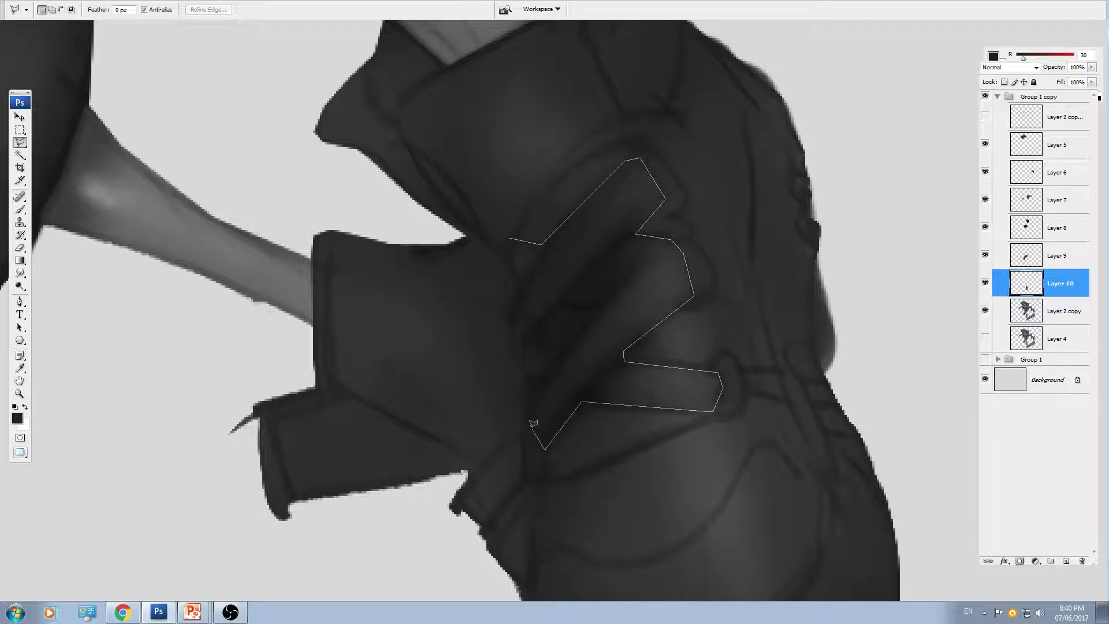
pyautogui.click(526, 430)
pyautogui.click(527, 415)
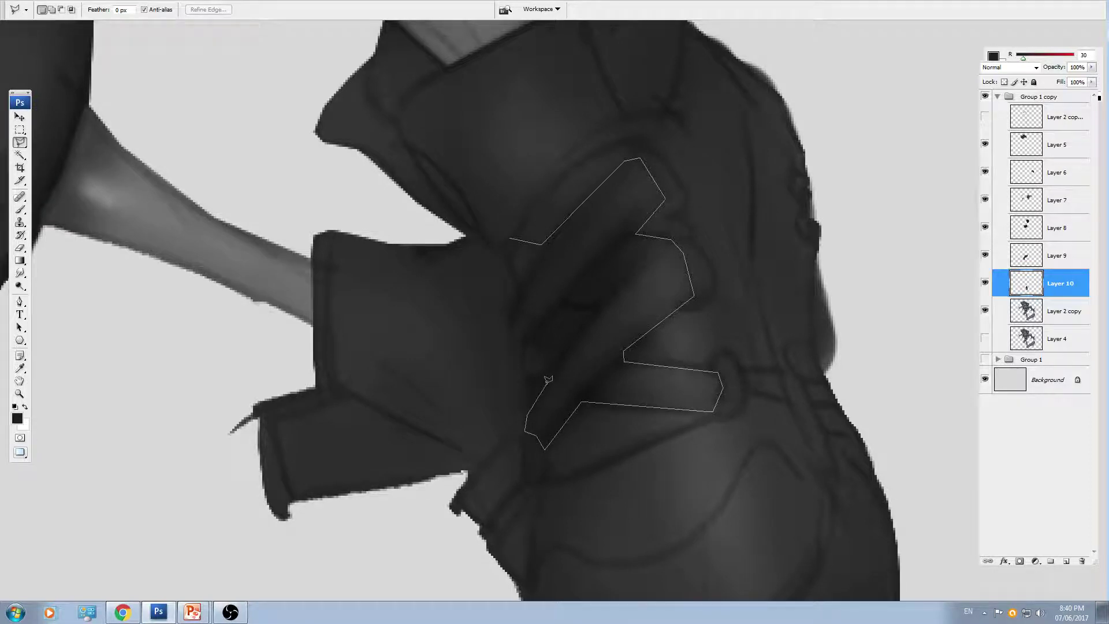
pyautogui.click(564, 350)
pyautogui.click(505, 258)
# - Add the remaining lace area along the boot's inner edge to the lace selection with the Polygonal Lasso
pyautogui.scroll(-3, 537, 312)
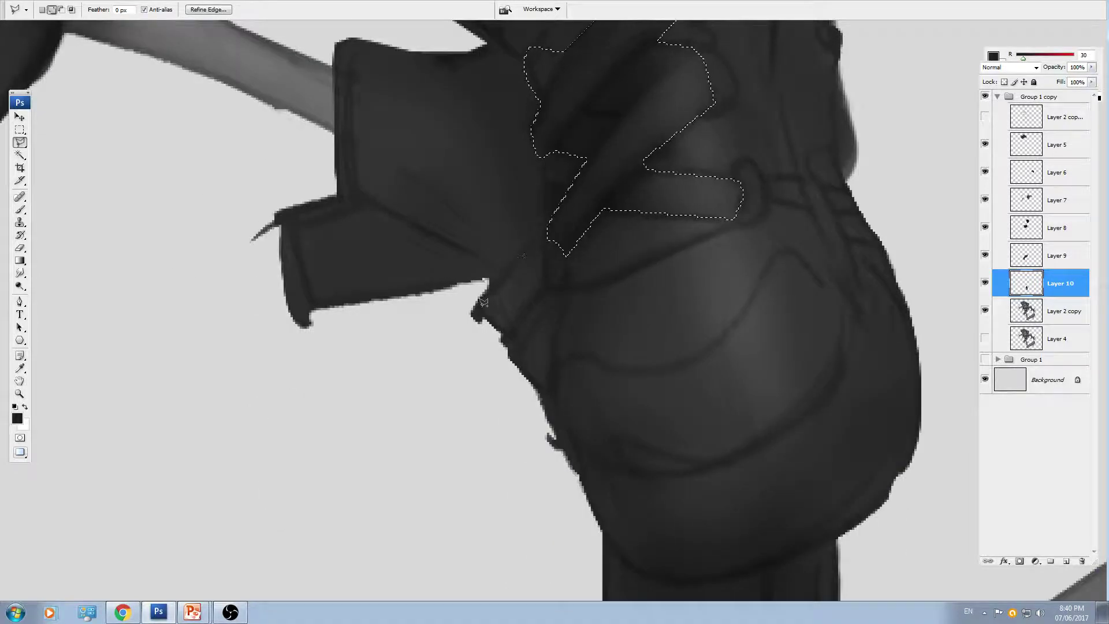
pyautogui.keyDown('shift'); pyautogui.click(482, 306); pyautogui.keyUp('shift')
pyautogui.click(543, 238)
pyautogui.click(524, 309)
pyautogui.click(555, 368)
pyautogui.click(547, 399)
pyautogui.click(525, 404)
pyautogui.click(479, 402)
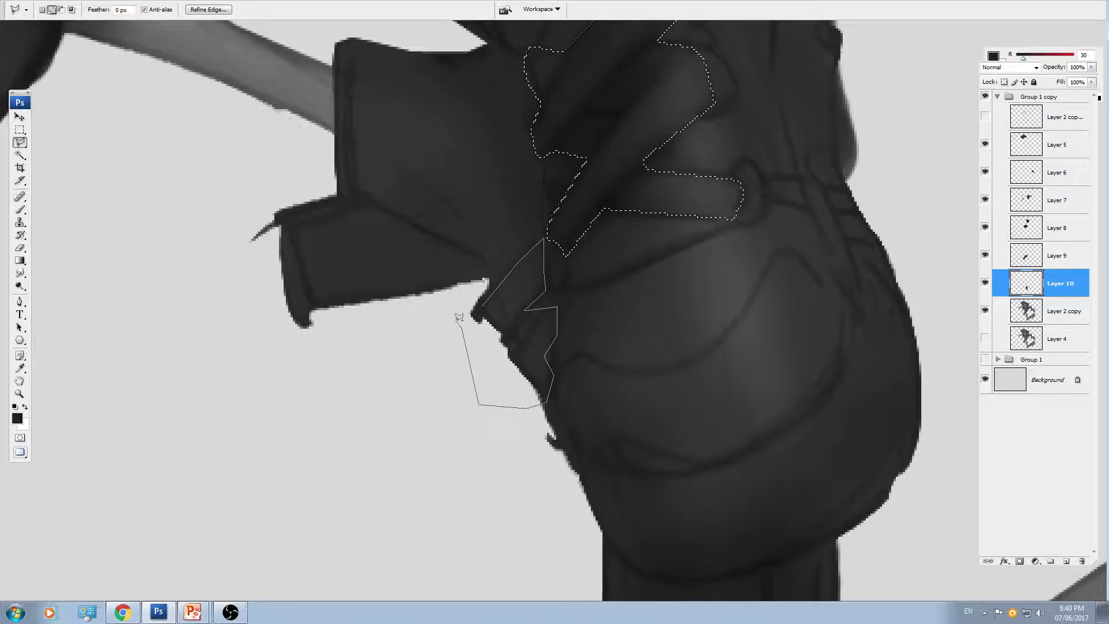
pyautogui.click(461, 317)
pyautogui.click(483, 306)
# - Copy the selected laces to a new layer and brighten them by lowering the white input level in Levels
pyautogui.hotkey('ctrl', '-')
pyautogui.hotkey('ctrl', 'j')
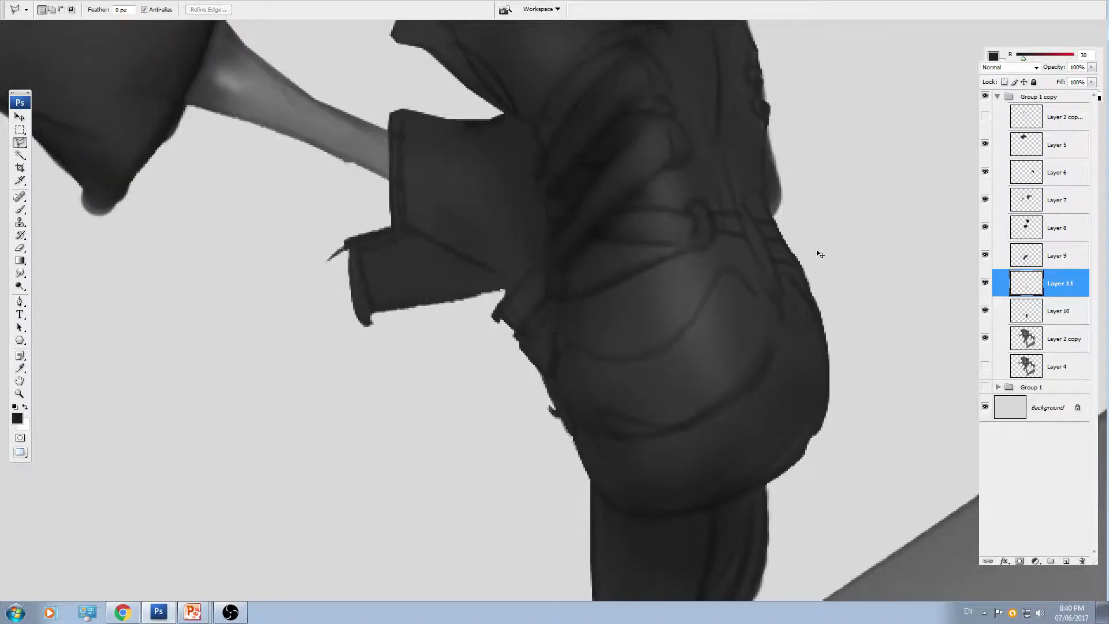
pyautogui.hotkey('ctrl', 'l')
pyautogui.moveTo(920, 224); pyautogui.dragTo(846, 224)
pyautogui.press('Return')
pyautogui.hotkey('ctrl', '-')
pyautogui.hotkey('ctrl', '-')
pyautogui.hotkey('ctrl', '-')
# - On Layer 2 copy, outline the face-side and lower edges of the headphone cup beneath the larger ear
pyautogui.moveTo(662, 303); pyautogui.dragTo(732, 415)
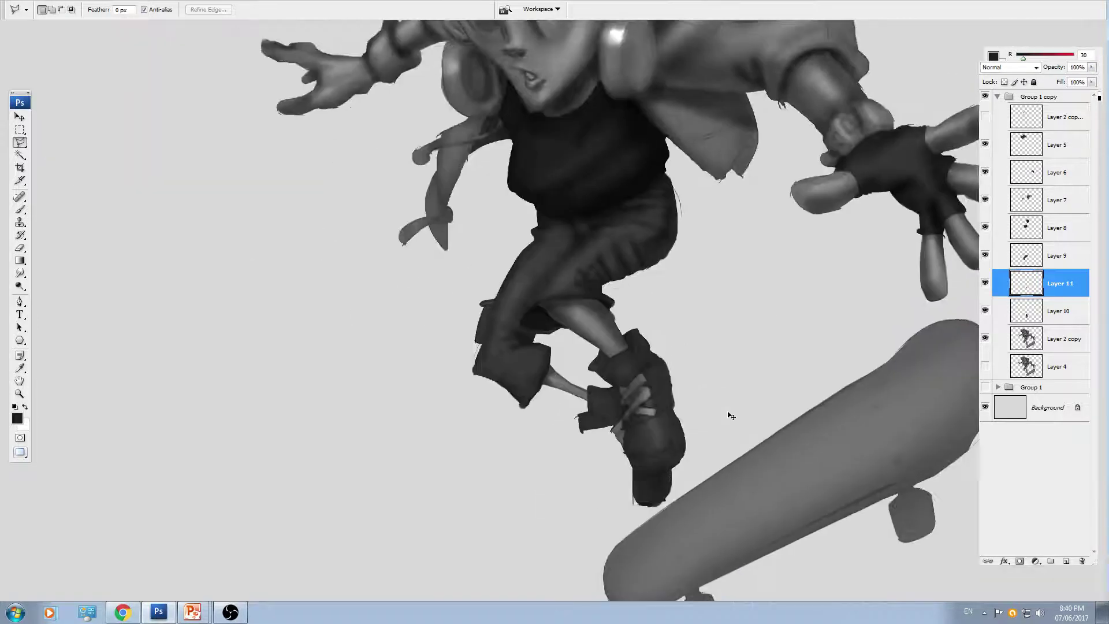
pyautogui.moveTo(634, 143); pyautogui.dragTo(659, 417)
pyautogui.hotkey('ctrl', '+')
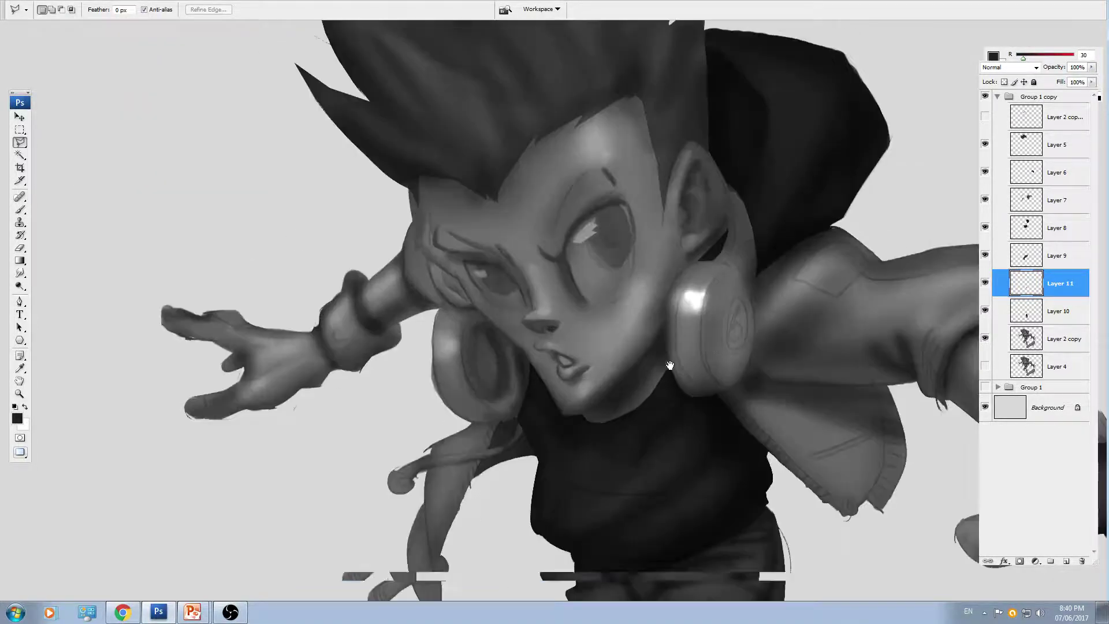
pyautogui.moveTo(668, 365); pyautogui.dragTo(622, 314)
pyautogui.press('v')
pyautogui.keyDown('ctrl'); pyautogui.click(657, 302); pyautogui.keyUp('ctrl')
pyautogui.press('l')
pyautogui.scroll(2, 659, 256)
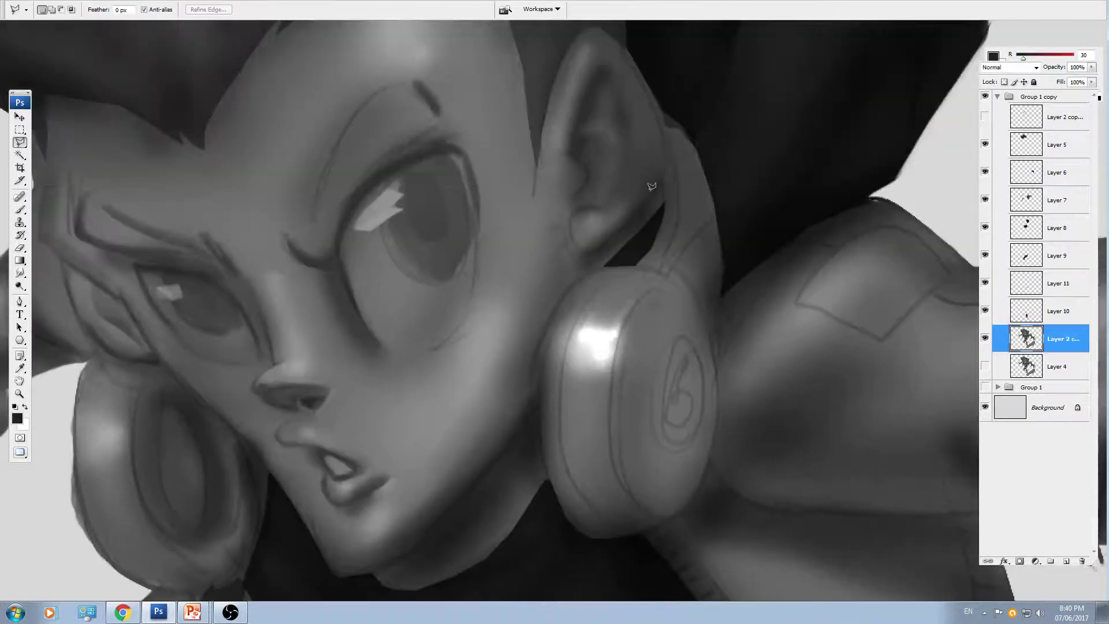
pyautogui.moveTo(664, 200)
pyautogui.mouseDown()
pyautogui.moveTo(633, 259)
pyautogui.moveTo(593, 263)
pyautogui.moveTo(555, 299)
pyautogui.moveTo(543, 411)
pyautogui.moveTo(534, 294)
pyautogui.moveTo(539, 357)
pyautogui.moveTo(579, 425)
pyautogui.mouseUp()
pyautogui.scroll(-3, 541, 411)
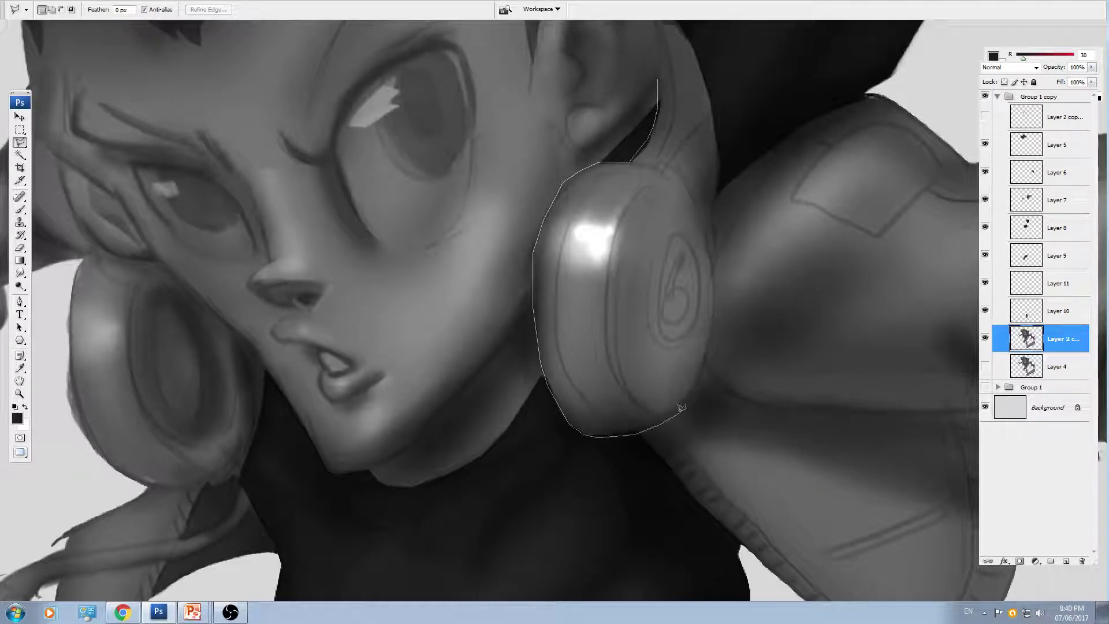
# - Carry the outline up the cup's outer side and around the headband behind the ear, and close the selection
pyautogui.moveTo(700, 377)
pyautogui.mouseDown()
pyautogui.moveTo(720, 266)
pyautogui.moveTo(715, 289)
pyautogui.moveTo(712, 225)
pyautogui.mouseUp()
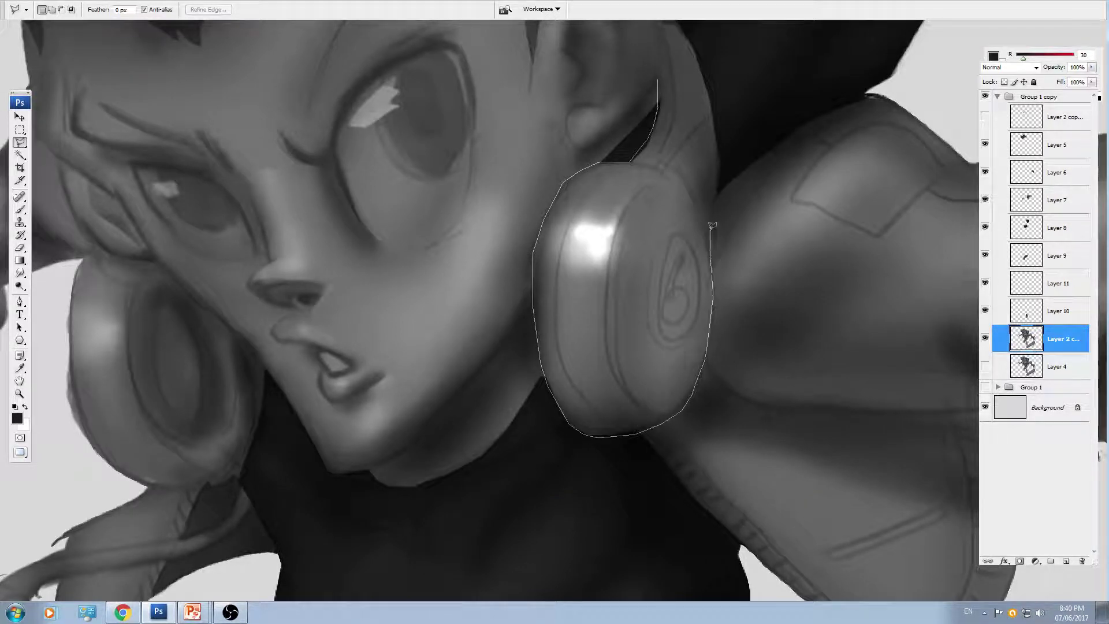
pyautogui.moveTo(726, 125); pyautogui.dragTo(728, 222)
pyautogui.scroll(3, 728, 223)
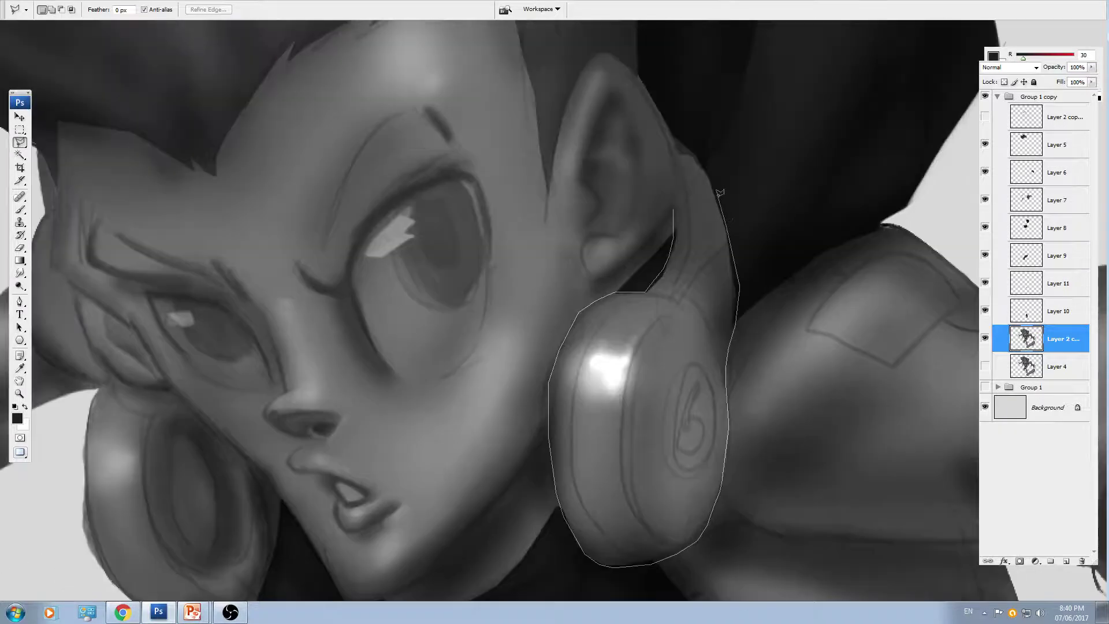
pyautogui.click(679, 195)
pyautogui.click(674, 209)
# - Add to the selection by outlining the upper edge of the other headphone cup where it meets the cheek
pyautogui.moveTo(352, 429)
pyautogui.mouseDown()
pyautogui.moveTo(493, 307)
pyautogui.moveTo(537, 302)
pyautogui.mouseUp()
pyautogui.keyDown('shift'); pyautogui.click(240, 335); pyautogui.keyUp('shift')
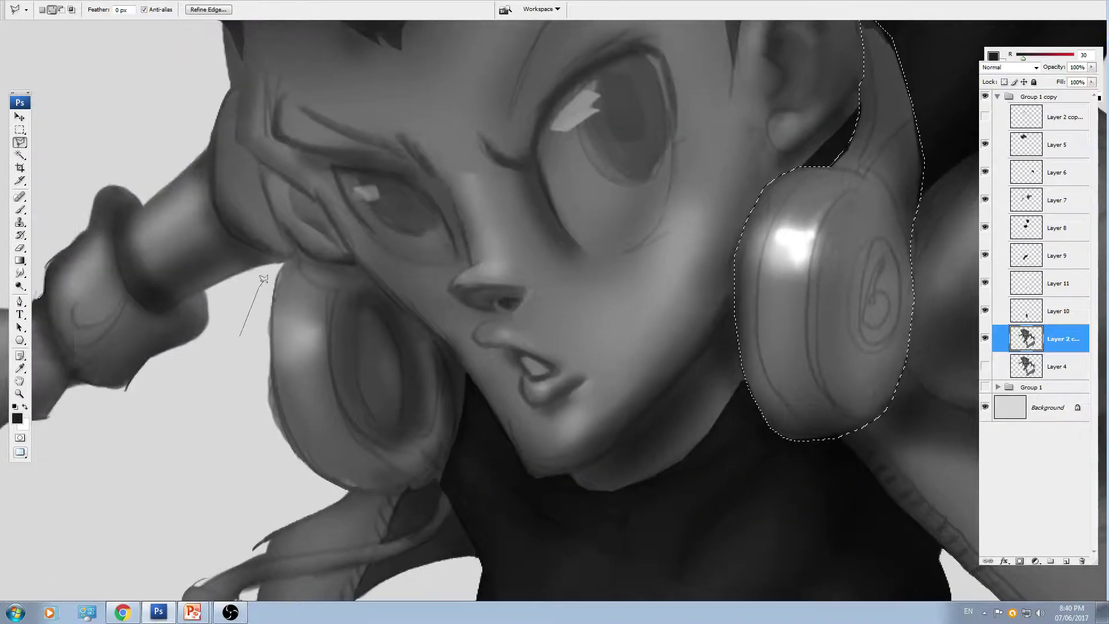
pyautogui.click(295, 247)
pyautogui.click(361, 266)
pyautogui.moveTo(355, 330); pyautogui.dragTo(386, 282)
pyautogui.click(408, 235)
pyautogui.click(419, 243)
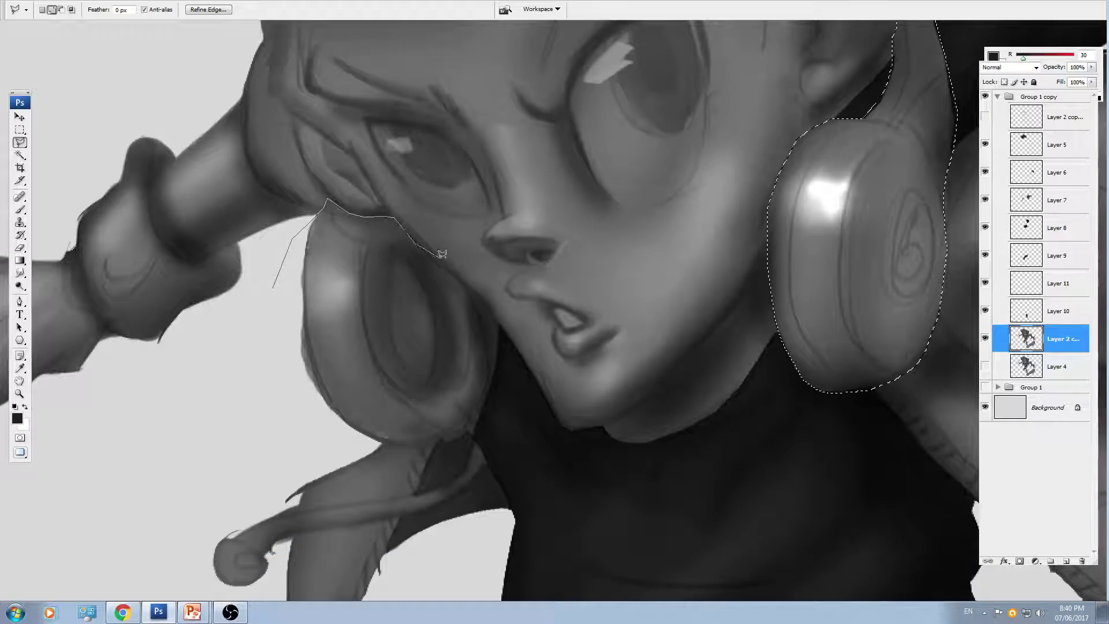
pyautogui.press('BackSpace')
# - Continue around the underside and outer side of that headphone cup and close the selection
pyautogui.click(437, 437)
pyautogui.click(407, 442)
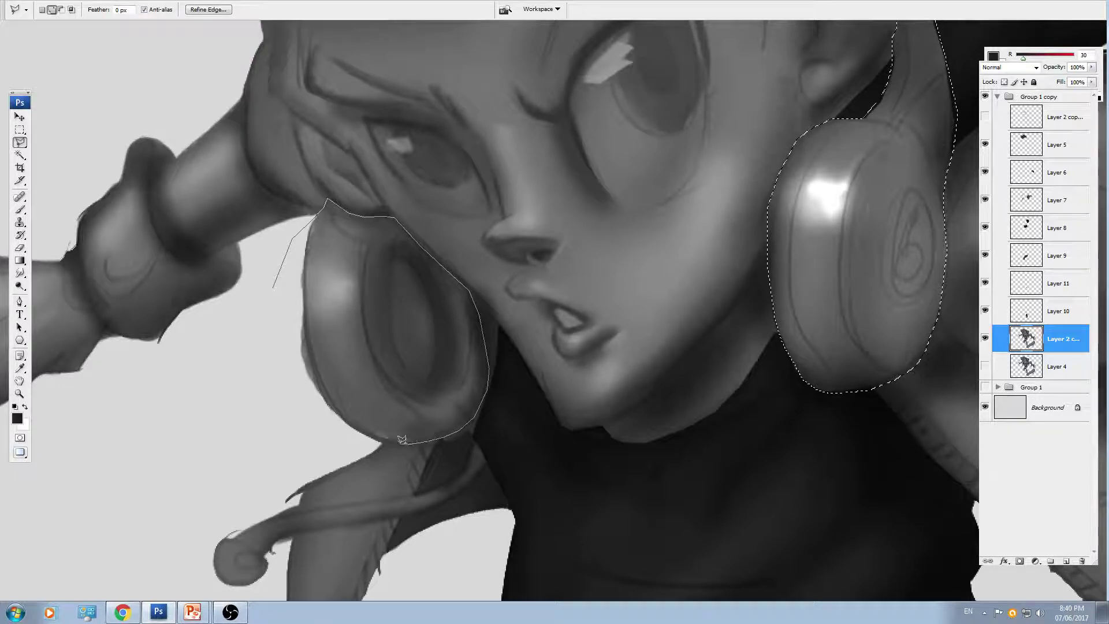
pyautogui.click(378, 441)
pyautogui.click(333, 431)
pyautogui.doubleClick(286, 406)
# - Copy the selected headphones to a new layer and lighten them with a Hue/Saturation Lightness of +24
pyautogui.hotkey('ctrl', '-')
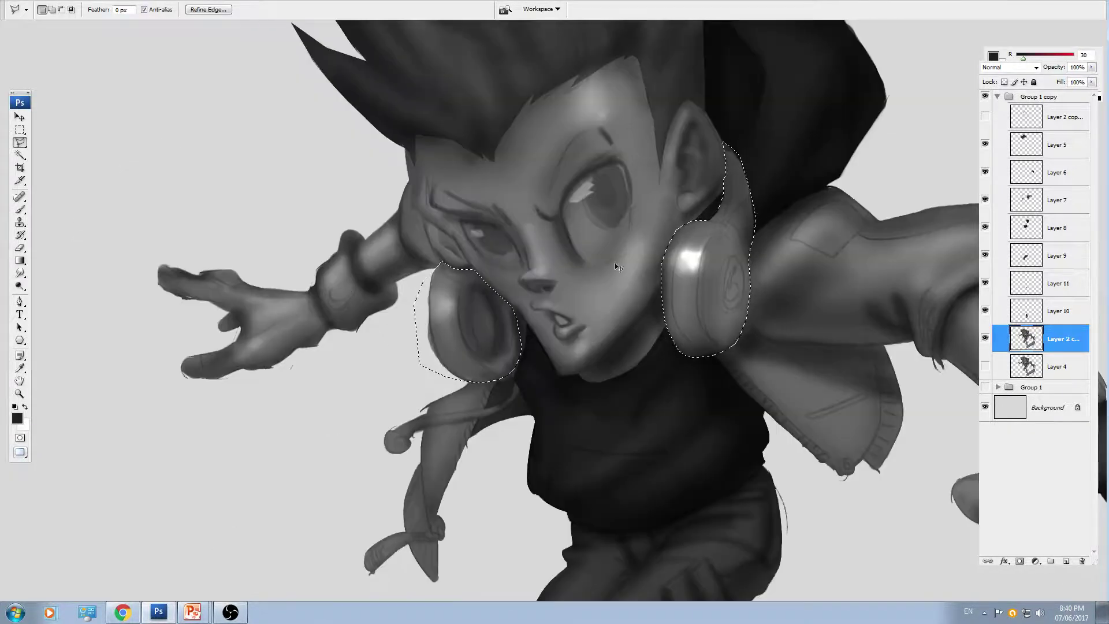
pyautogui.hotkey('ctrl', 'j')
pyautogui.hotkey('ctrl', 'u')
pyautogui.moveTo(822, 248); pyautogui.dragTo(837, 251)
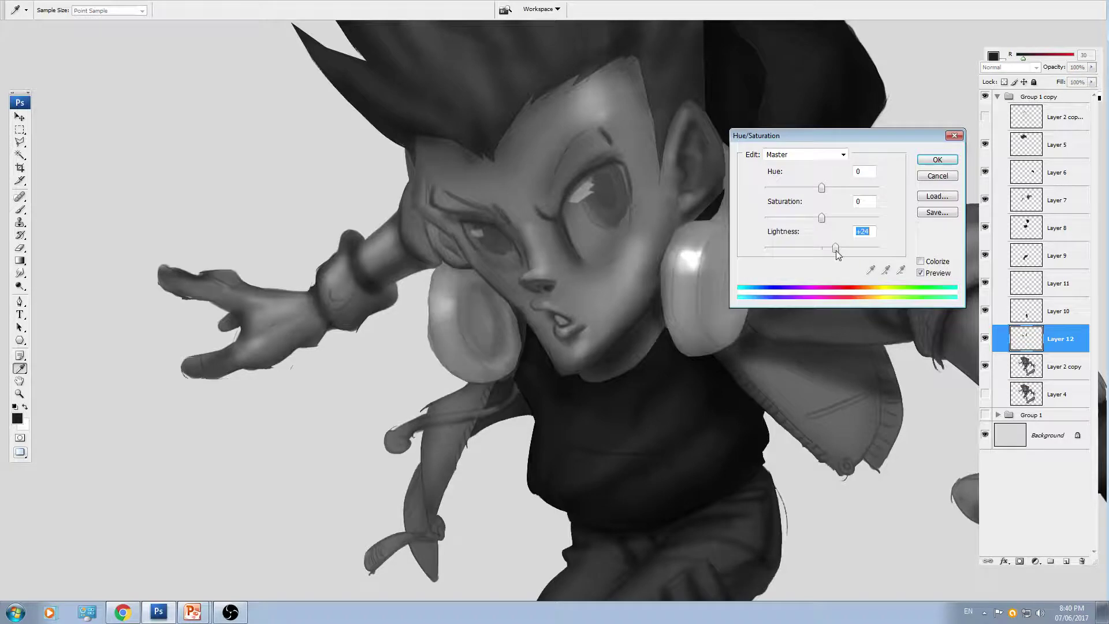
pyautogui.press('Return')
pyautogui.press('l')
pyautogui.hotkey('ctrl', '-')
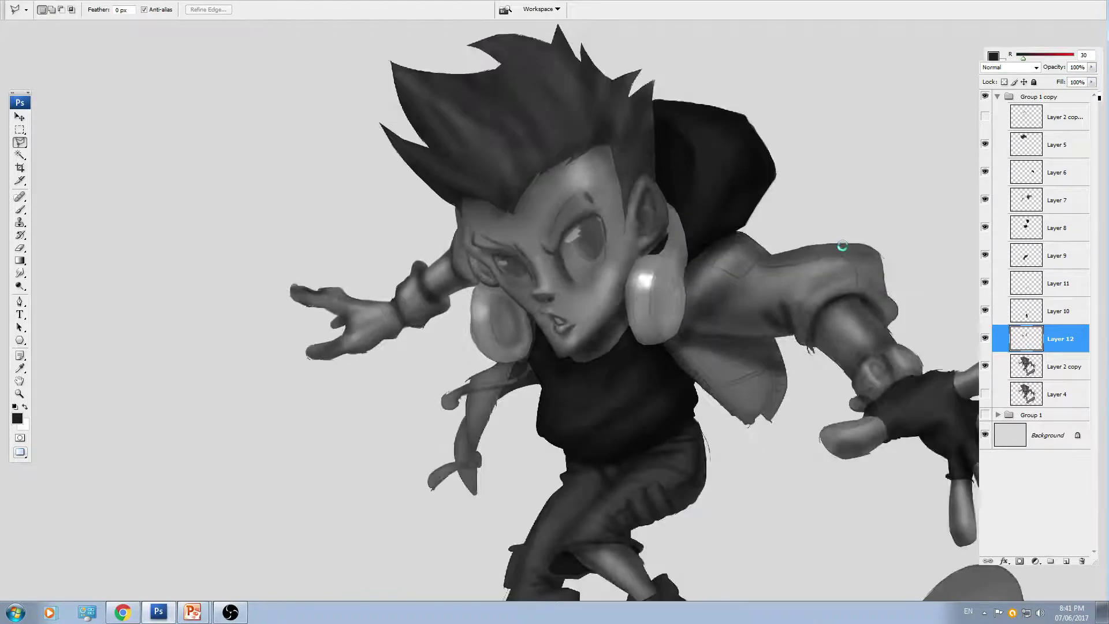
# - Select both eyes on Layer 2 copy by tracing their outlines with the Polygonal Lasso
pyautogui.hotkey('ctrl', '+')
pyautogui.hotkey('ctrl', '+')
pyautogui.hotkey('ctrl', '+')
pyautogui.keyDown('ctrl'); pyautogui.click(552, 285); pyautogui.keyUp('ctrl')
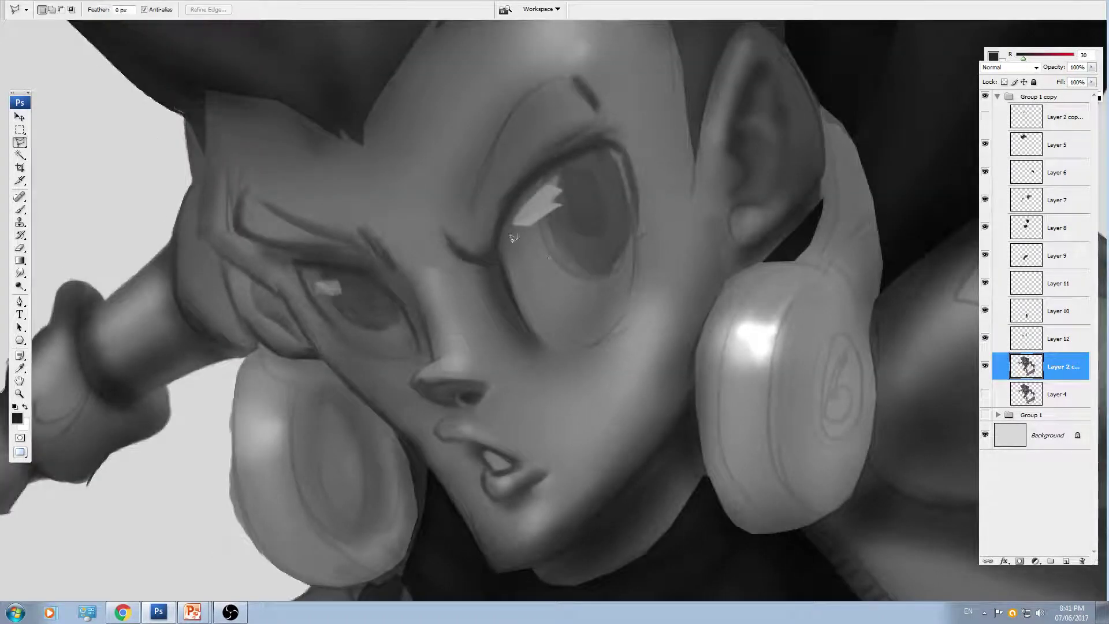
pyautogui.click(512, 204)
pyautogui.moveTo(627, 301)
pyautogui.mouseDown()
pyautogui.moveTo(582, 344)
pyautogui.moveTo(557, 343)
pyautogui.moveTo(512, 312)
pyautogui.moveTo(498, 249)
pyautogui.mouseUp()
pyautogui.moveTo(295, 263)
pyautogui.mouseDown()
pyautogui.moveTo(383, 281)
pyautogui.moveTo(416, 349)
pyautogui.moveTo(409, 362)
pyautogui.moveTo(369, 359)
pyautogui.moveTo(333, 324)
pyautogui.mouseUp()
pyautogui.moveTo(302, 277); pyautogui.dragTo(297, 267)
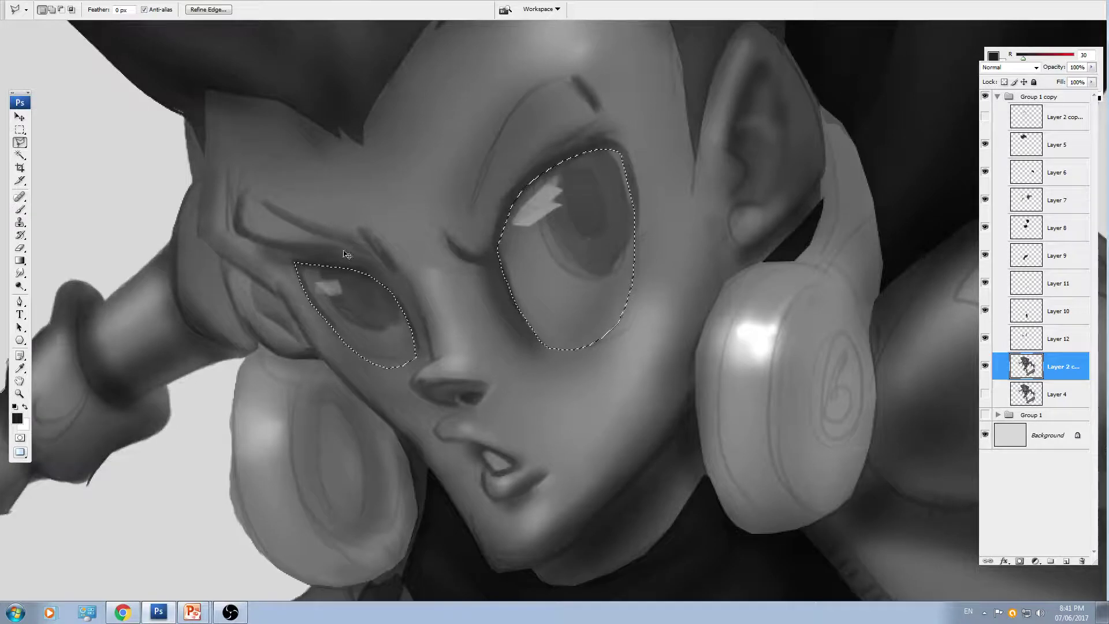
# - Copy the selected eyes to a new layer and brighten them by lowering the white input level in Levels
pyautogui.hotkey('ctrl', 'j')
pyautogui.hotkey('ctrl', 'l')
pyautogui.moveTo(922, 223); pyautogui.dragTo(884, 223)
pyautogui.press('Return')
pyautogui.press('l')
pyautogui.hotkey('ctrl', '-')
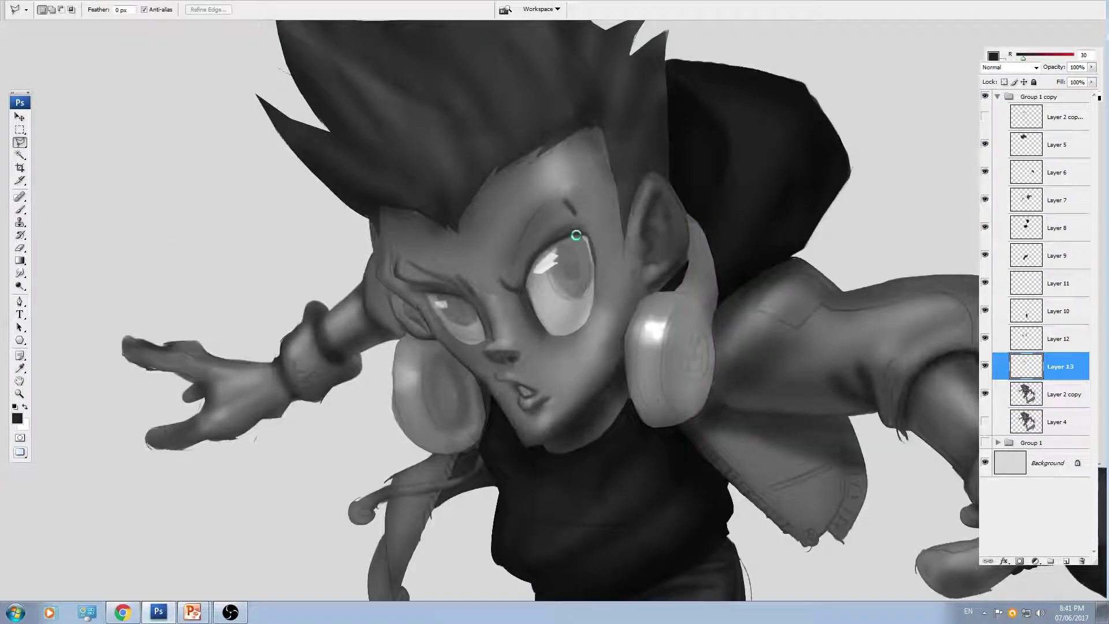
# - Select the eyebrow above the larger eye on Layer 2 copy with the Polygonal Lasso
pyautogui.keyDown('ctrl'); pyautogui.click(549, 243); pyautogui.keyUp('ctrl')
pyautogui.hotkey('ctrl', '+')
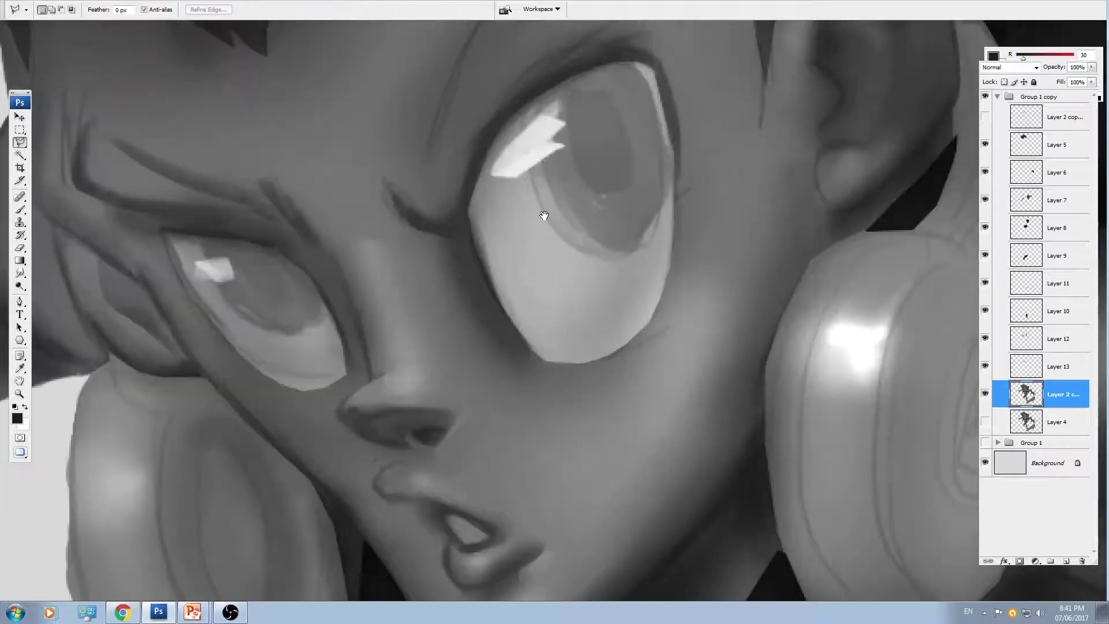
pyautogui.moveTo(544, 215); pyautogui.dragTo(521, 325)
pyautogui.moveTo(403, 321); pyautogui.dragTo(437, 315)
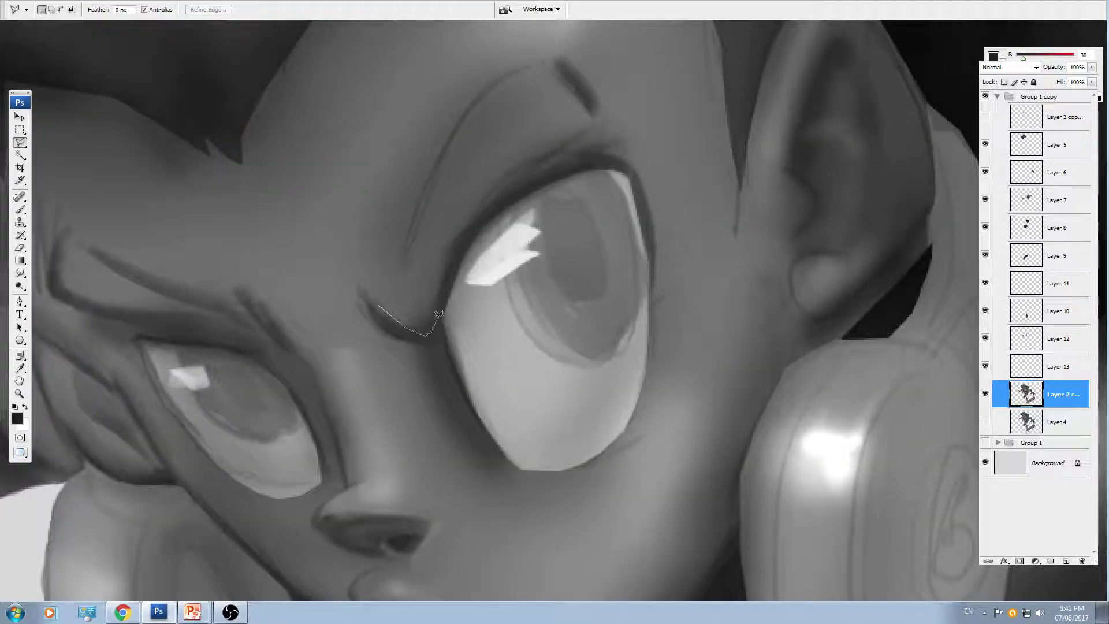
pyautogui.moveTo(463, 245); pyautogui.dragTo(552, 152)
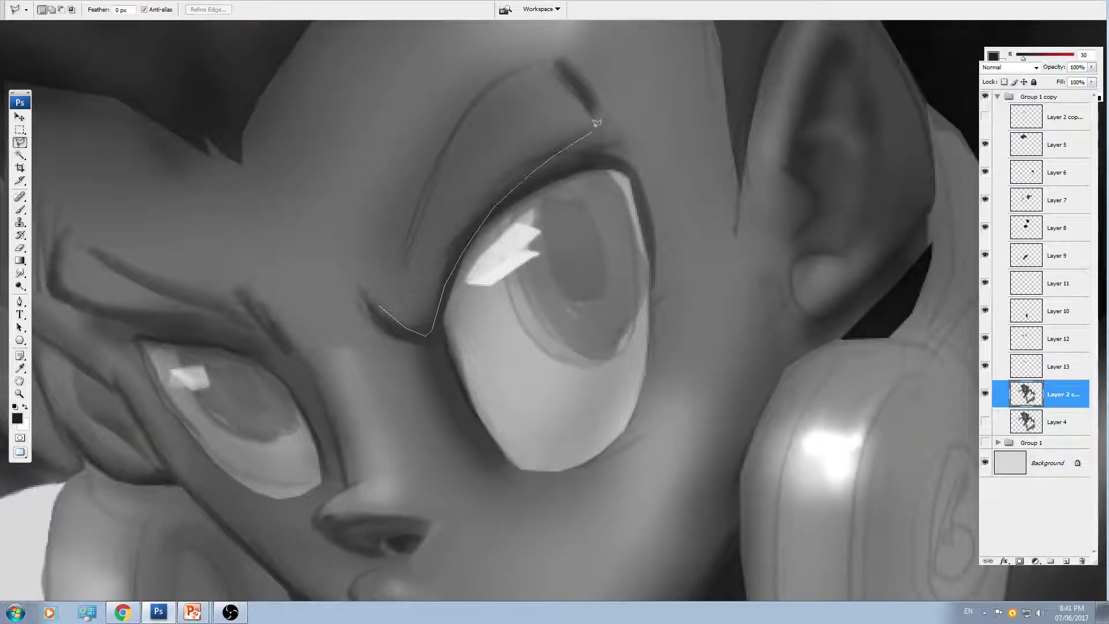
pyautogui.moveTo(597, 123)
pyautogui.mouseDown()
pyautogui.moveTo(561, 49)
pyautogui.moveTo(590, 106)
pyautogui.moveTo(561, 67)
pyautogui.moveTo(577, 86)
pyautogui.moveTo(531, 59)
pyautogui.mouseUp()
pyautogui.moveTo(457, 105)
pyautogui.mouseDown()
pyautogui.moveTo(402, 214)
pyautogui.moveTo(399, 263)
pyautogui.mouseUp()
pyautogui.moveTo(392, 301); pyautogui.dragTo(391, 302)
# - Add the eyebrow above the smaller eye to the selection, including its jagged outer tip
pyautogui.hscroll(-5, 168, 217)
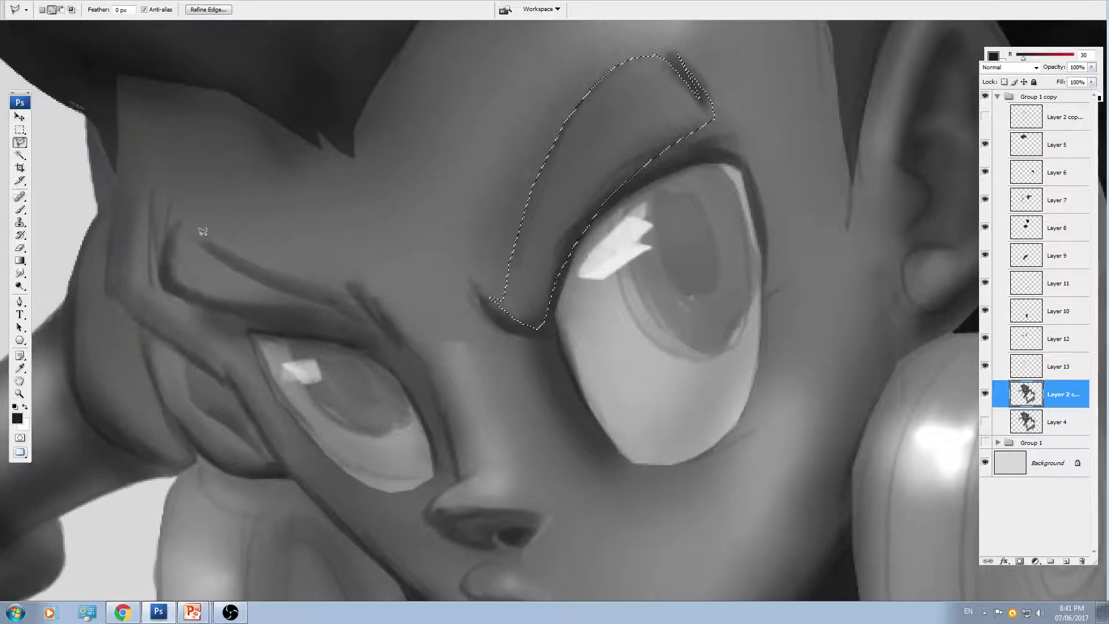
pyautogui.moveTo(161, 212)
pyautogui.mouseDown()
pyautogui.moveTo(155, 264)
pyautogui.moveTo(167, 286)
pyautogui.moveTo(261, 313)
pyautogui.mouseUp()
pyautogui.moveTo(354, 322)
pyautogui.mouseDown()
pyautogui.moveTo(375, 332)
pyautogui.moveTo(338, 287)
pyautogui.moveTo(252, 265)
pyautogui.moveTo(169, 189)
pyautogui.moveTo(162, 204)
pyautogui.moveTo(154, 197)
pyautogui.moveTo(153, 260)
pyautogui.mouseUp()
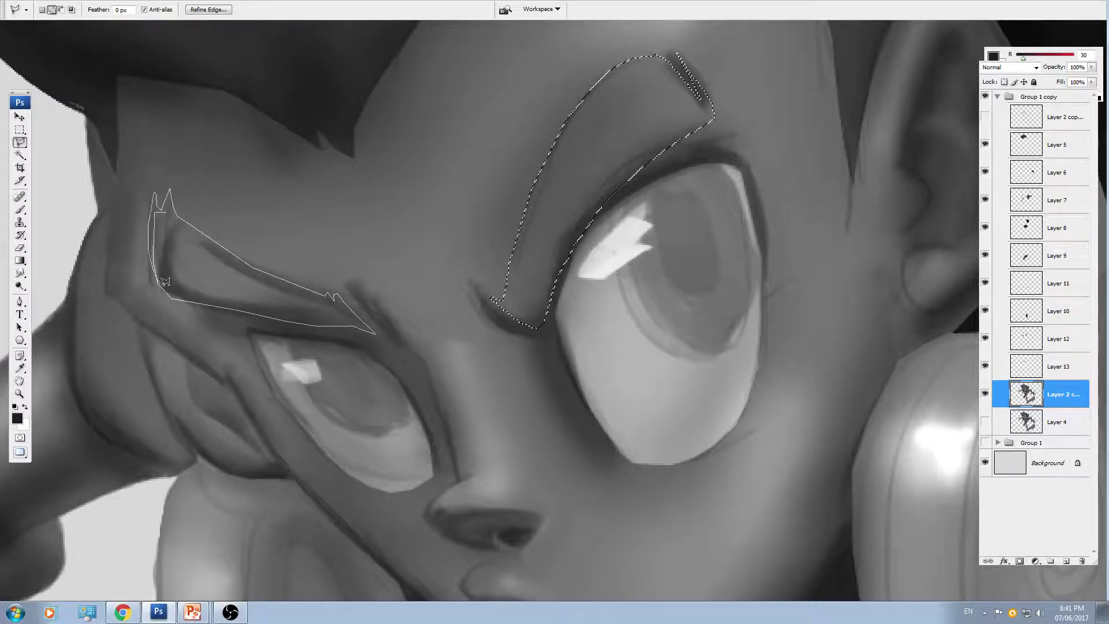
pyautogui.doubleClick(163, 283)
# - Extend the smaller eye's eyebrow selection along its lower edge toward the nose bridge
pyautogui.hotkey('ctrl', '-')
pyautogui.hotkey('ctrl', '-')
pyautogui.hotkey('ctrl', '+')
pyautogui.moveTo(460, 329); pyautogui.dragTo(492, 310)
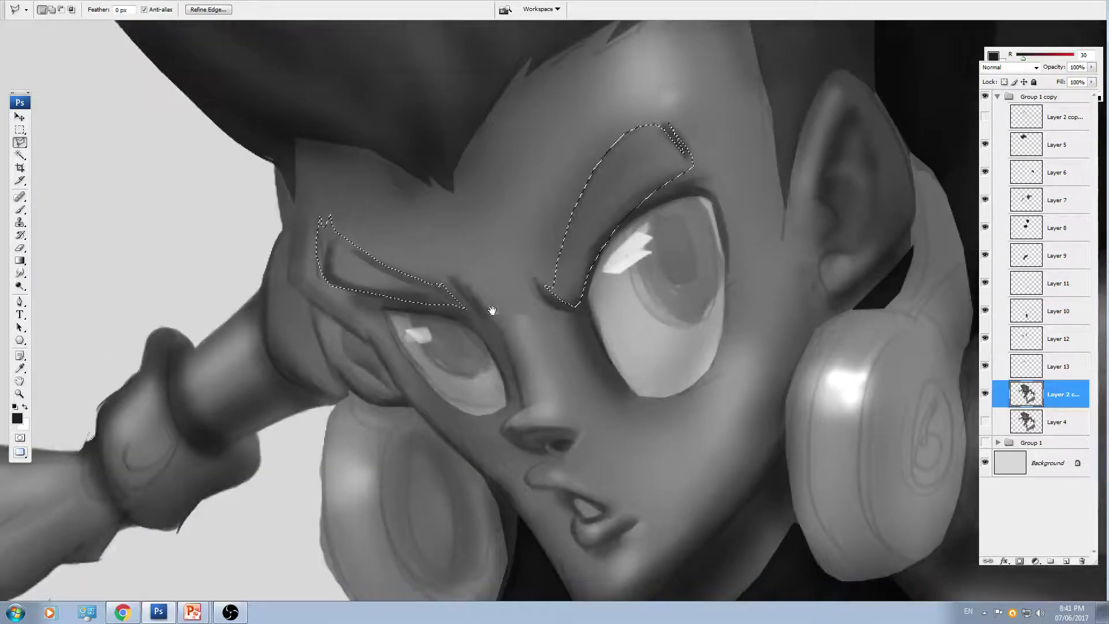
pyautogui.hotkey('ctrl', '+')
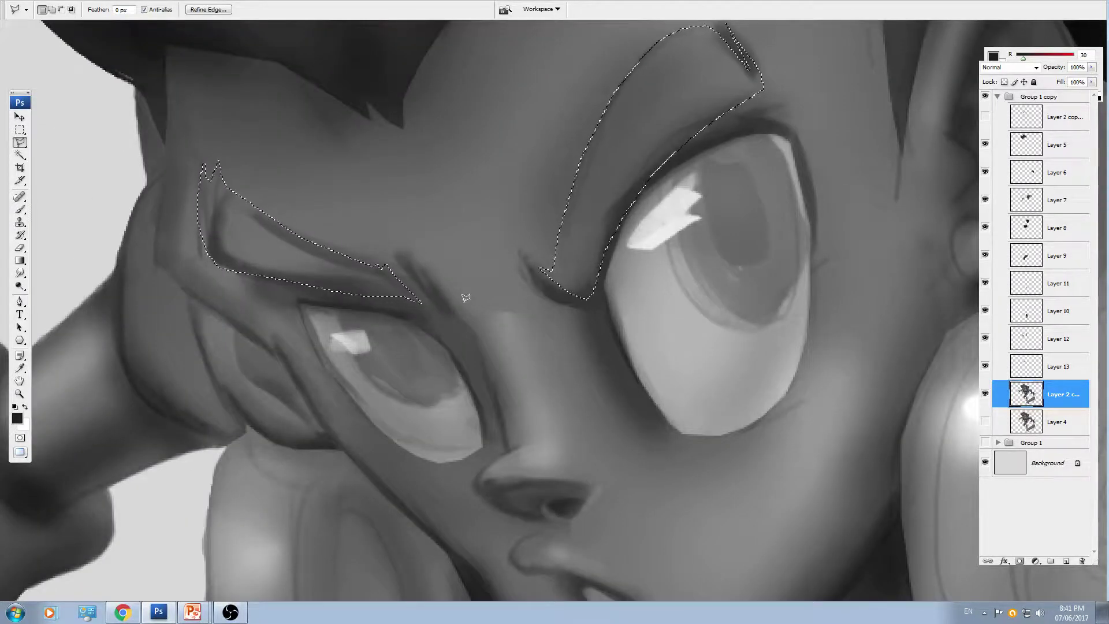
pyautogui.moveTo(339, 275)
pyautogui.mouseDown()
pyautogui.moveTo(374, 263)
pyautogui.moveTo(468, 297)
pyautogui.mouseUp()
pyautogui.keyDown('shift'); pyautogui.click(289, 256); pyautogui.keyUp('shift')
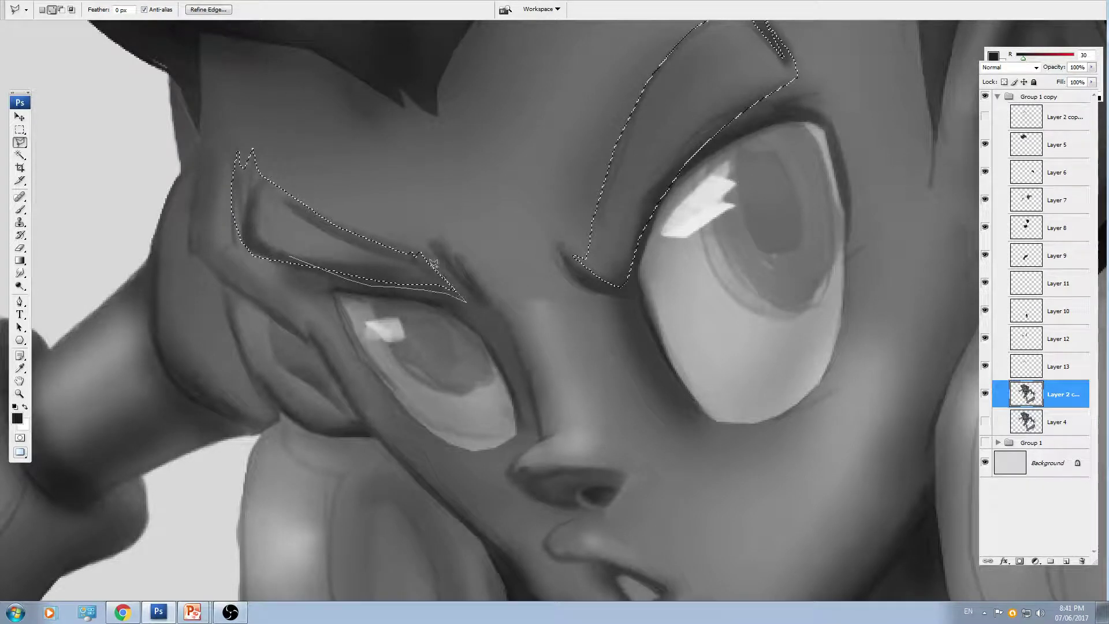
pyautogui.moveTo(434, 265); pyautogui.dragTo(352, 301)
pyautogui.moveTo(512, 313)
pyautogui.mouseDown()
pyautogui.moveTo(535, 322)
pyautogui.moveTo(549, 309)
pyautogui.mouseUp()
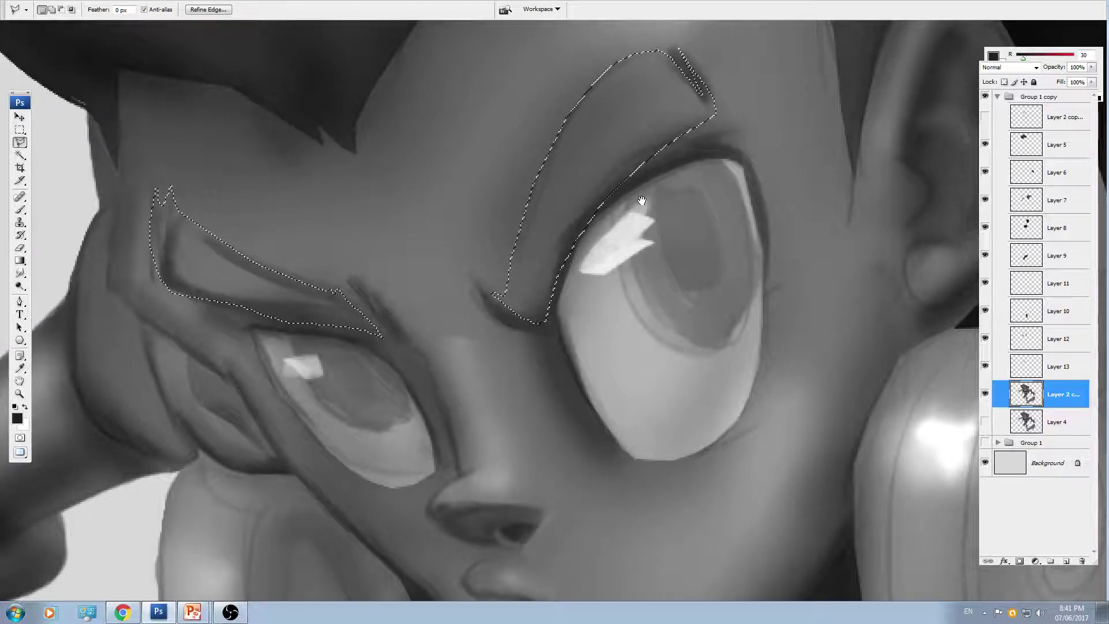
# - Copy the selected eyebrows to a new layer and darken them by lowering the Hue/Saturation Lightness
pyautogui.hotkey('ctrl', '-')
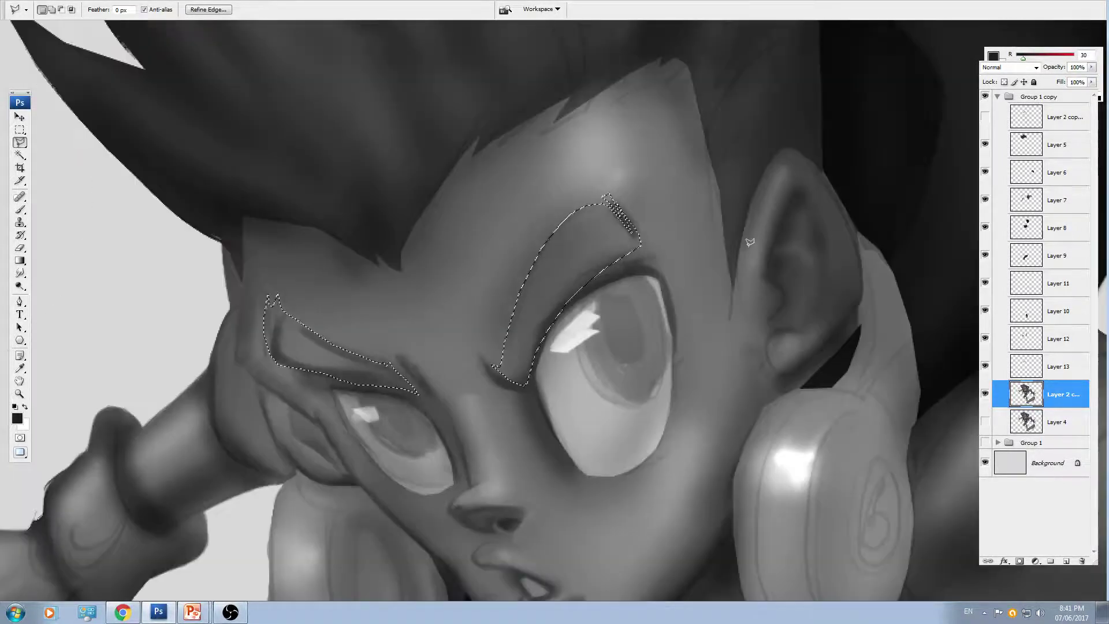
pyautogui.hotkey('ctrl', 'j')
pyautogui.hotkey('ctrl', 'u')
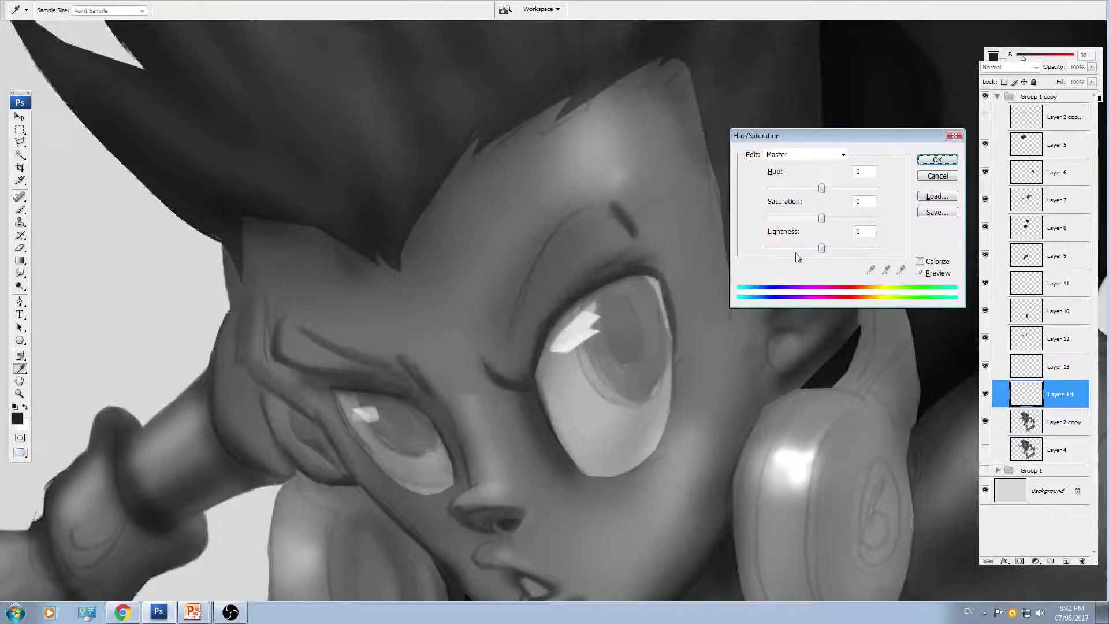
pyautogui.click(796, 251)
pyautogui.press('Return')
pyautogui.hotkey('ctrl', '-')
pyautogui.hotkey('ctrl', '-')
pyautogui.hotkey('ctrl', '+')
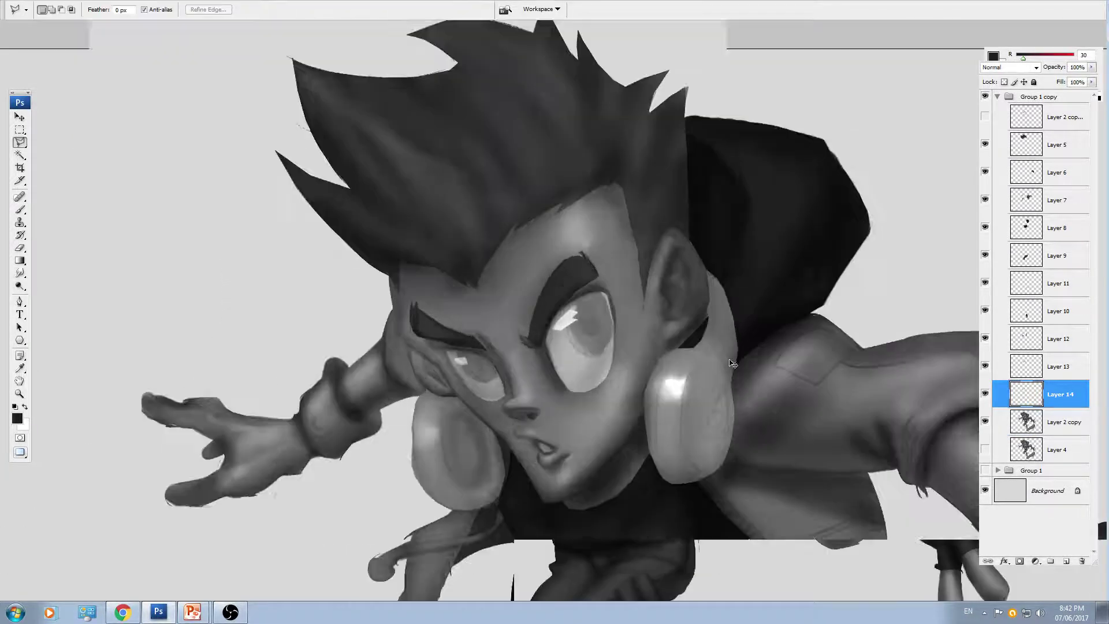
# - On Layer 2 copy, outline the hand-side and lower edges of the wristband on the far arm
pyautogui.moveTo(567, 445); pyautogui.dragTo(619, 349)
pyautogui.hotkey('ctrl', '+')
pyautogui.hotkey('ctrl', '+')
pyautogui.moveTo(188, 355); pyautogui.dragTo(614, 290)
pyautogui.keyDown('ctrl'); pyautogui.click(429, 317); pyautogui.keyUp('ctrl')
pyautogui.moveTo(374, 163)
pyautogui.mouseDown()
pyautogui.moveTo(370, 193)
pyautogui.moveTo(378, 306)
pyautogui.moveTo(438, 398)
pyautogui.mouseUp()
pyautogui.click(538, 437)
pyautogui.click(617, 376)
pyautogui.click(644, 295)
pyautogui.click(617, 254)
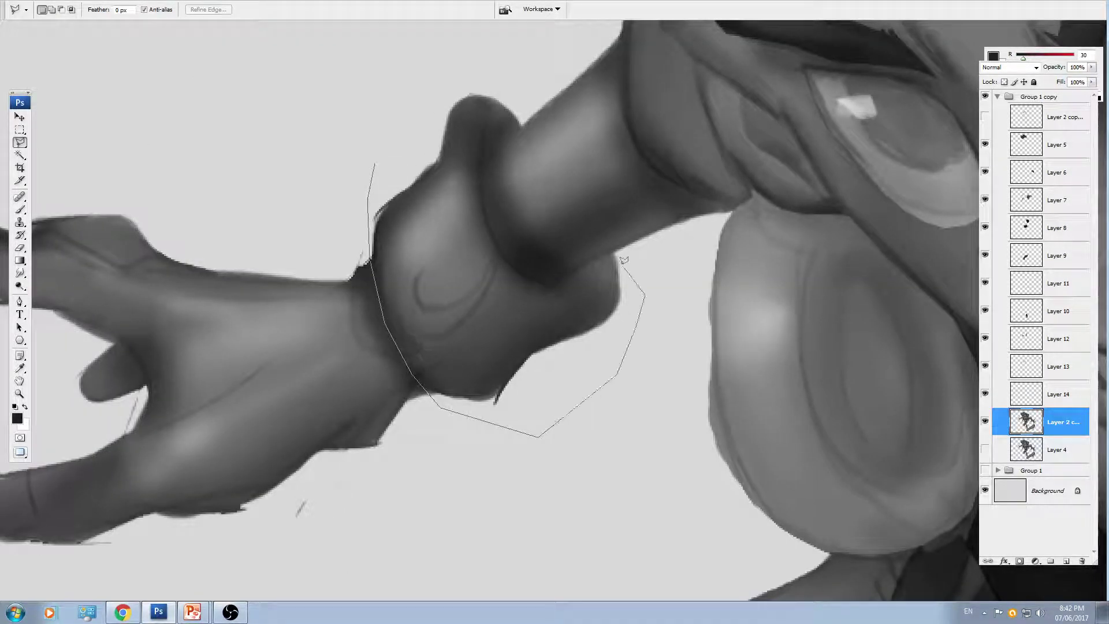
# - Follow the wristband's forearm-side edge and close the selection around its upper end
pyautogui.click(546, 287)
pyautogui.moveTo(527, 269)
pyautogui.mouseDown()
pyautogui.moveTo(500, 250)
pyautogui.moveTo(513, 263)
pyautogui.moveTo(485, 209)
pyautogui.moveTo(488, 221)
pyautogui.moveTo(483, 157)
pyautogui.mouseUp()
pyautogui.doubleClick(480, 49)
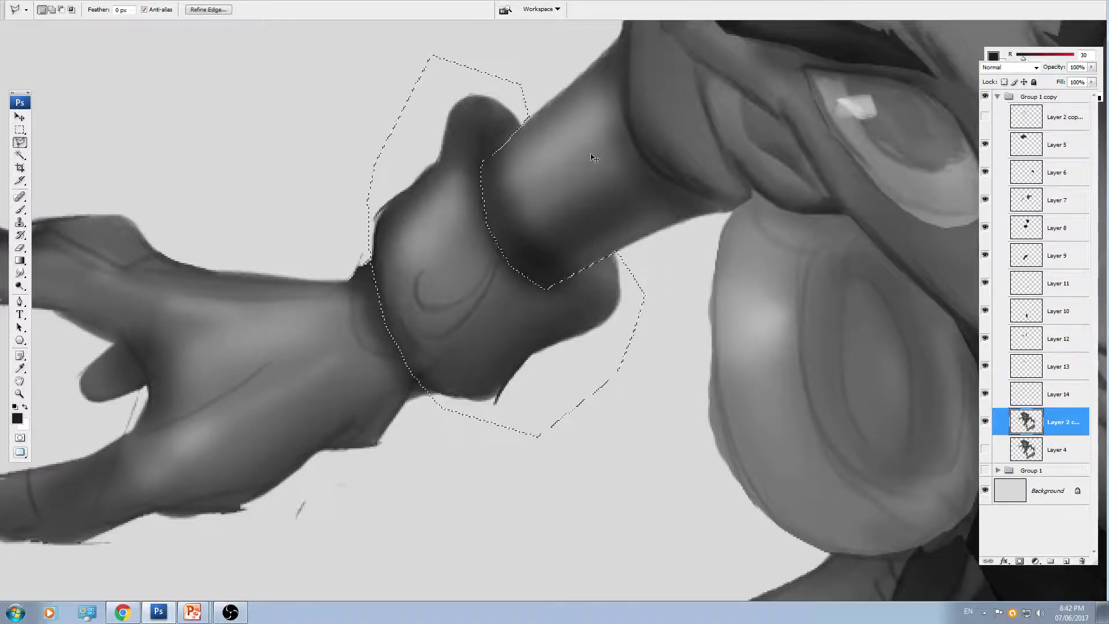
# - Copy the selected wristband to a new layer and darken it by lowering the Hue/Saturation Lightness
pyautogui.hotkey('ctrl', 'j')
pyautogui.hotkey('ctrl', 'u')
pyautogui.click(793, 248)
pyautogui.press('Return')
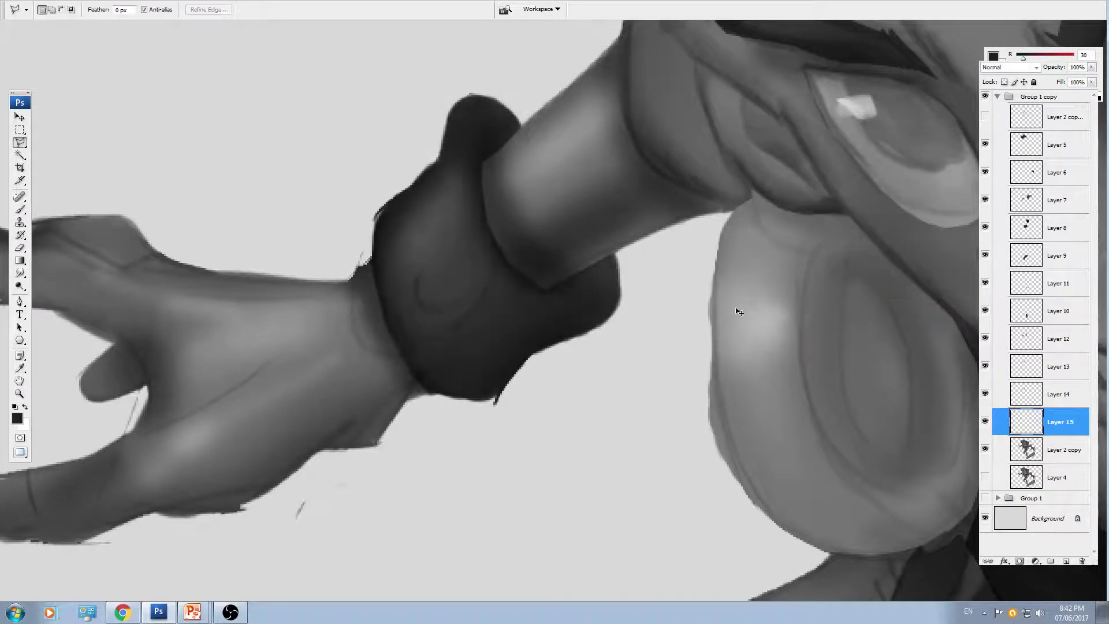
pyautogui.hotkey('ctrl', '-')
pyautogui.hotkey('ctrl', '-')
# - On Layer 2 copy, erase the stray sketch lines at the far hand's lower fingertip and in the gap between its fingers
pyautogui.moveTo(665, 397); pyautogui.dragTo(588, 347)
pyautogui.hotkey('ctrl', '-')
pyautogui.hotkey('ctrl', '+')
pyautogui.hotkey('ctrl', '+')
pyautogui.hotkey('ctrl', '+')
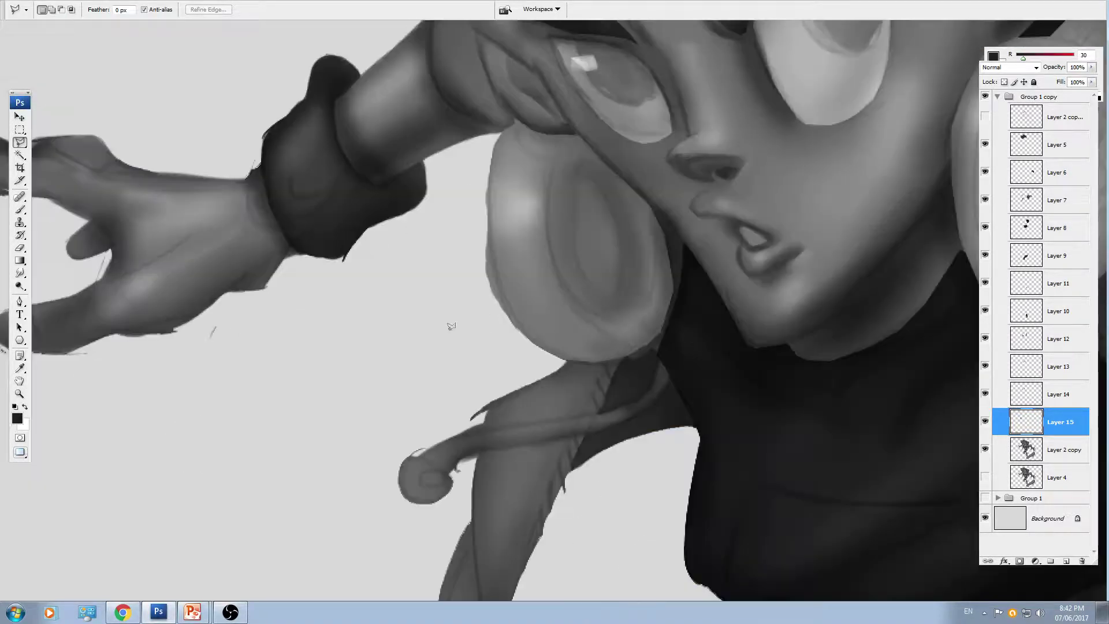
pyautogui.moveTo(160, 279); pyautogui.dragTo(443, 260)
pyautogui.press('v')
pyautogui.keyDown('ctrl'); pyautogui.click(463, 277); pyautogui.keyUp('ctrl')
pyautogui.moveTo(518, 294); pyautogui.dragTo(469, 297)
pyautogui.press('e')
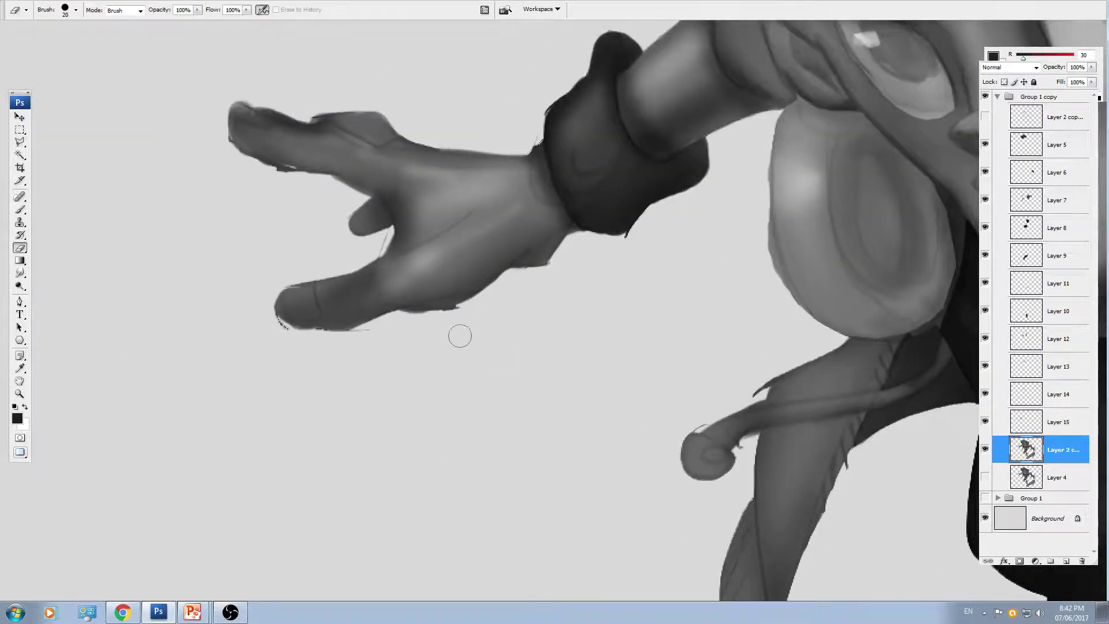
pyautogui.scroll(2, 459, 333)
pyautogui.moveTo(327, 315); pyautogui.dragTo(332, 318)
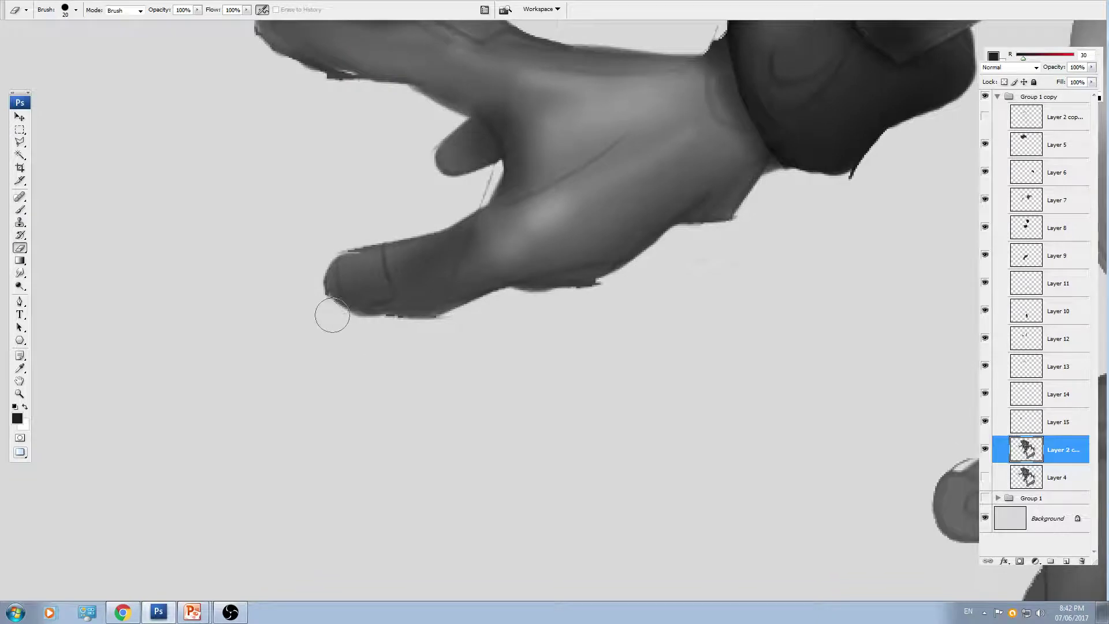
pyautogui.press(']')
pyautogui.press('[')
pyautogui.press('[')
pyautogui.moveTo(473, 193); pyautogui.dragTo(483, 182)
# - Outline the two visible fingernails of the far hand with a freehand Lasso selection
pyautogui.press('v')
pyautogui.press('l')
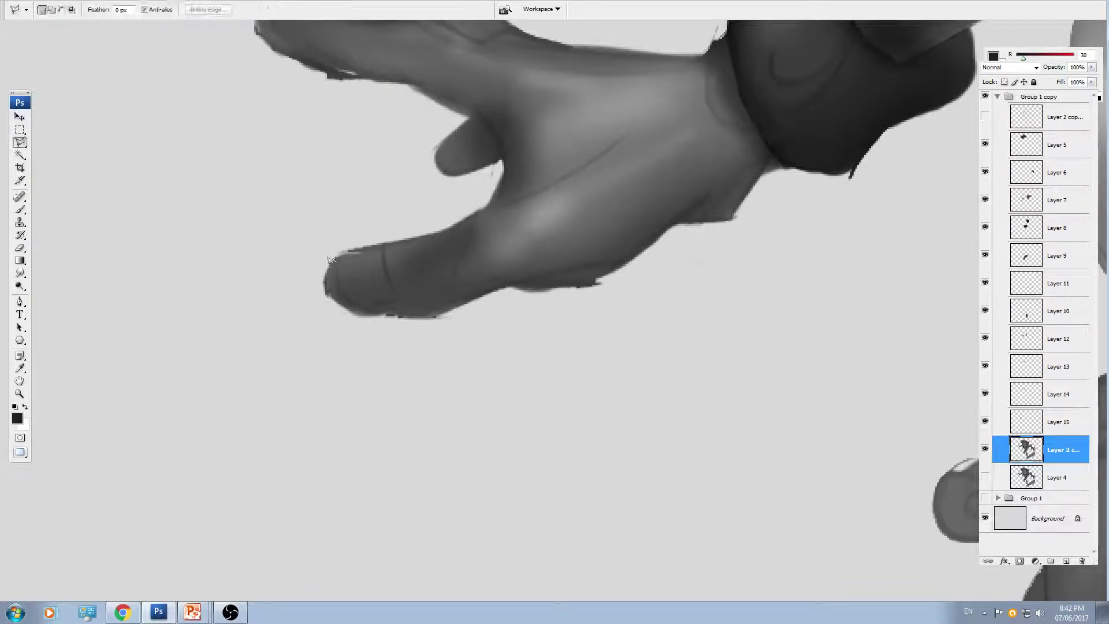
pyautogui.click(22, 144)
pyautogui.click(58, 142)
pyautogui.moveTo(385, 253); pyautogui.dragTo(346, 253)
pyautogui.moveTo(371, 205); pyautogui.dragTo(385, 326)
pyautogui.moveTo(290, 92)
pyautogui.mouseDown()
pyautogui.moveTo(285, 111)
pyautogui.moveTo(291, 99)
pyautogui.mouseUp()
pyautogui.moveTo(356, 144); pyautogui.dragTo(326, 100)
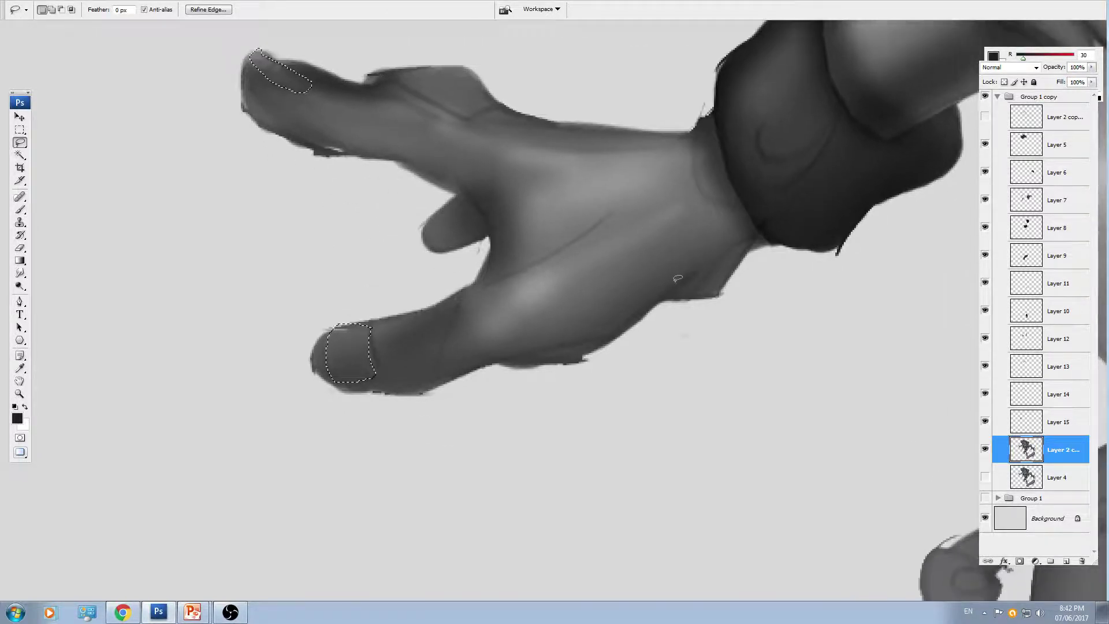
# - Add the nails on the near hand's thumb and first three fingers to the Lasso selection
pyautogui.hotkey('ctrl', '-')
pyautogui.hotkey('ctrl', '-')
pyautogui.moveTo(924, 433); pyautogui.dragTo(539, 397)
pyautogui.moveTo(942, 347); pyautogui.dragTo(634, 317)
pyautogui.hotkey('ctrl', '+')
pyautogui.hotkey('ctrl', '+')
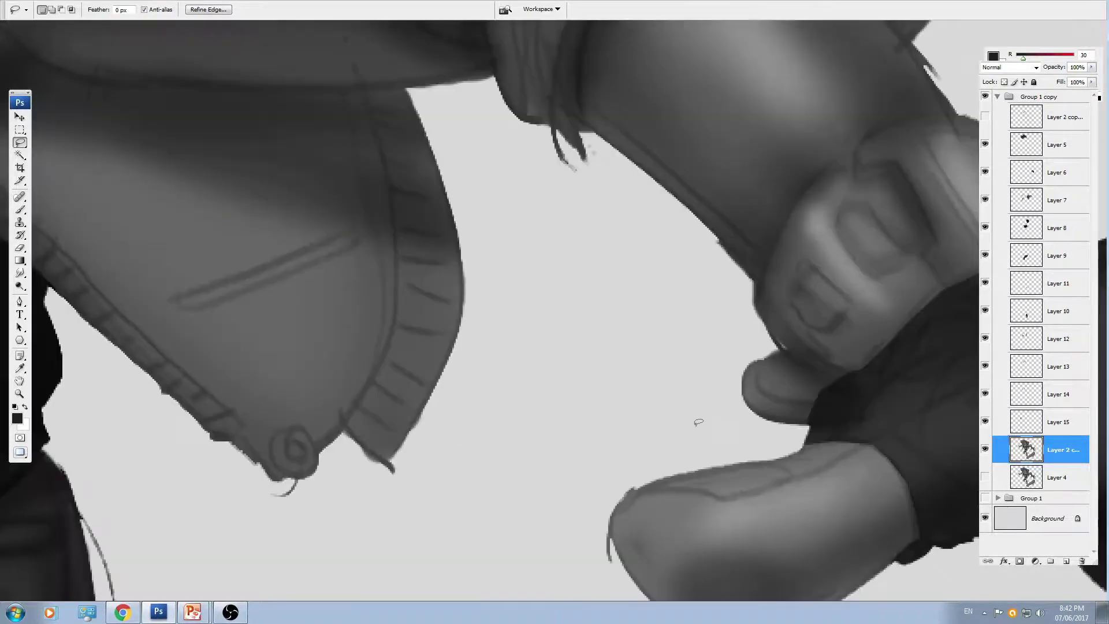
pyautogui.moveTo(677, 493)
pyautogui.mouseDown()
pyautogui.moveTo(509, 254)
pyautogui.moveTo(508, 222)
pyautogui.mouseUp()
pyautogui.moveTo(701, 207); pyautogui.dragTo(204, 294)
pyautogui.moveTo(727, 36)
pyautogui.mouseDown()
pyautogui.moveTo(477, 156)
pyautogui.moveTo(475, 130)
pyautogui.mouseUp()
pyautogui.moveTo(615, 343); pyautogui.dragTo(527, 223)
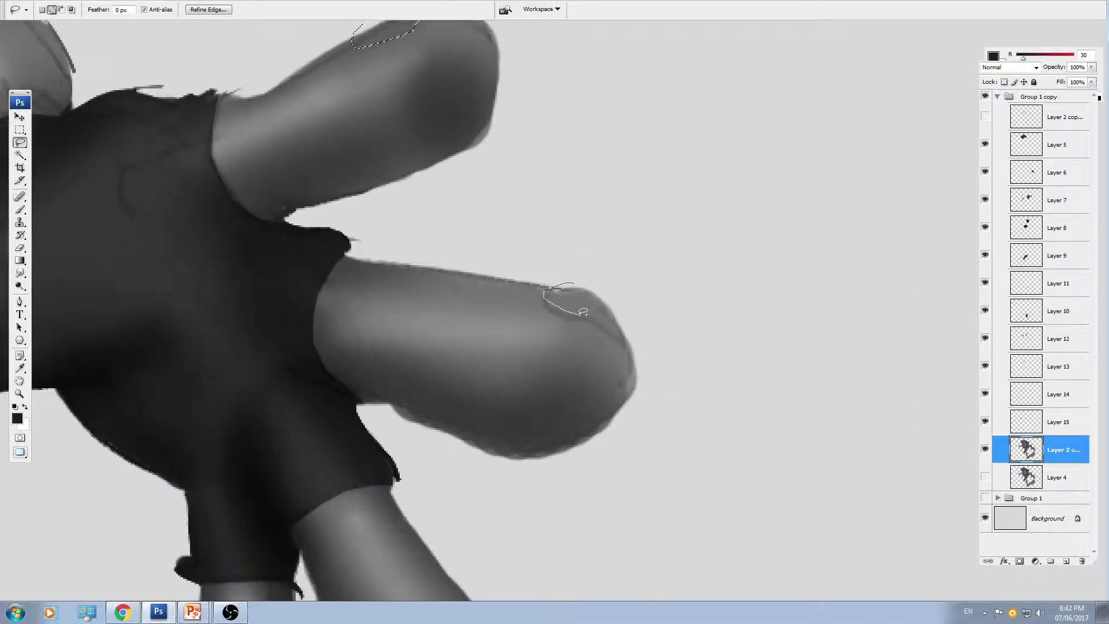
pyautogui.moveTo(648, 321); pyautogui.dragTo(645, 312)
pyautogui.moveTo(540, 481); pyautogui.dragTo(533, 102)
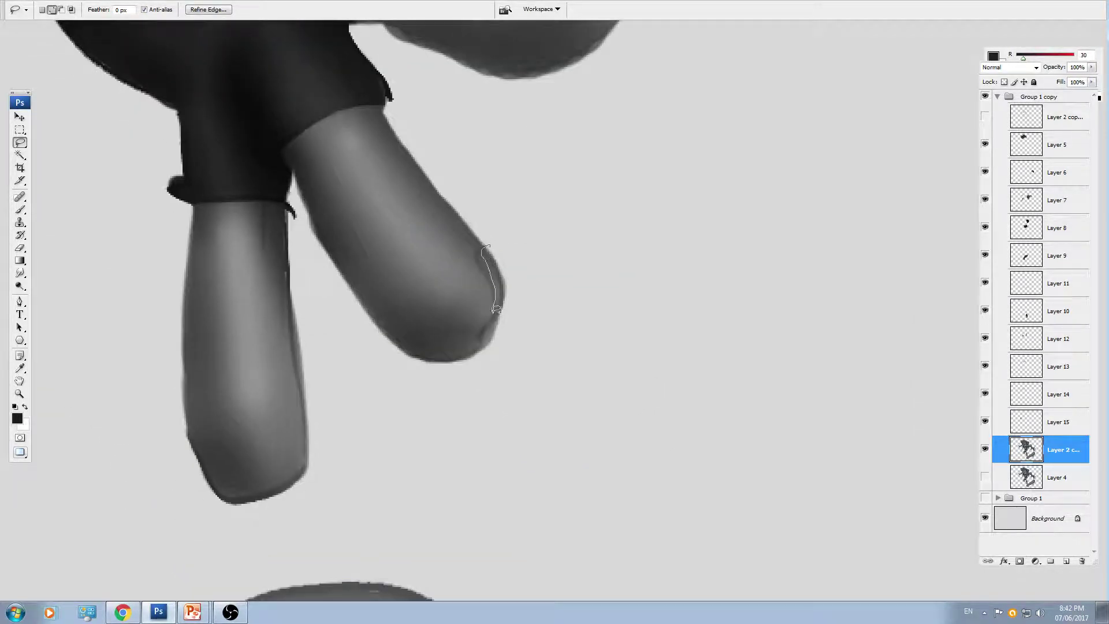
pyautogui.moveTo(538, 303); pyautogui.dragTo(493, 244)
pyautogui.moveTo(403, 396); pyautogui.dragTo(505, 331)
# - Copy the selected fingernails to a new layer and lighten them strongly by raising the Hue/Saturation Lightness
pyautogui.hotkey('ctrl', '-')
pyautogui.hotkey('ctrl', '-')
pyautogui.hotkey('ctrl', '-')
pyautogui.hotkey('ctrl', '-')
pyautogui.hotkey('ctrl', '-')
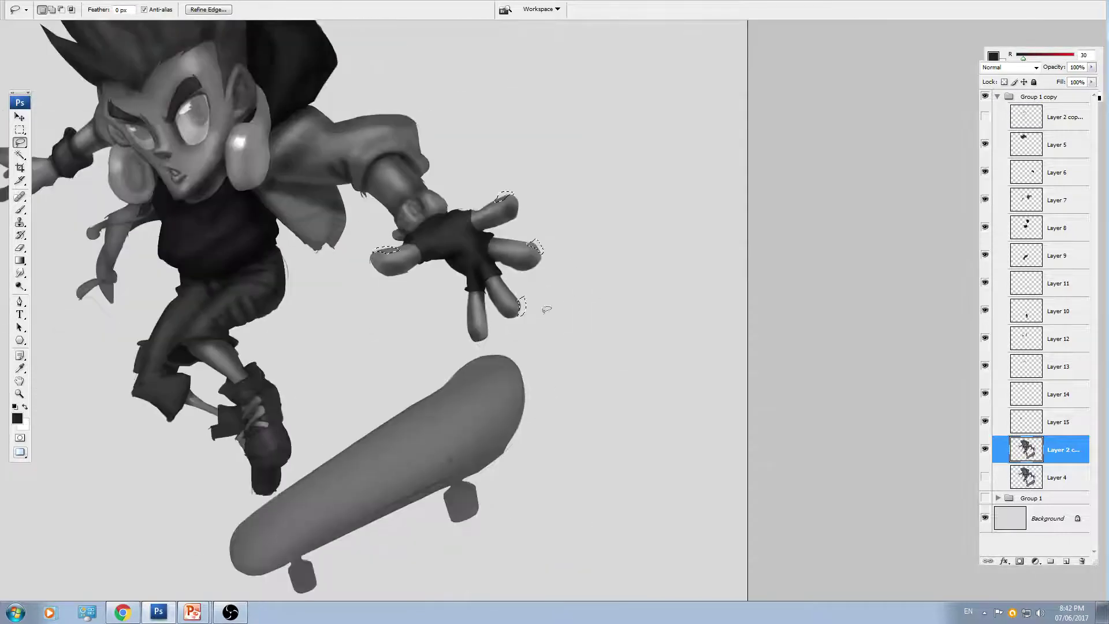
pyautogui.moveTo(435, 329); pyautogui.dragTo(585, 368)
pyautogui.hotkey('ctrl', 'j')
pyautogui.hotkey('ctrl', 'u')
pyautogui.moveTo(822, 247); pyautogui.dragTo(871, 248)
pyautogui.press('Return')
# - On Layer 12, select the near headphone's face-side cushion and the inner part of the far ear cup
pyautogui.moveTo(393, 259); pyautogui.dragTo(603, 339)
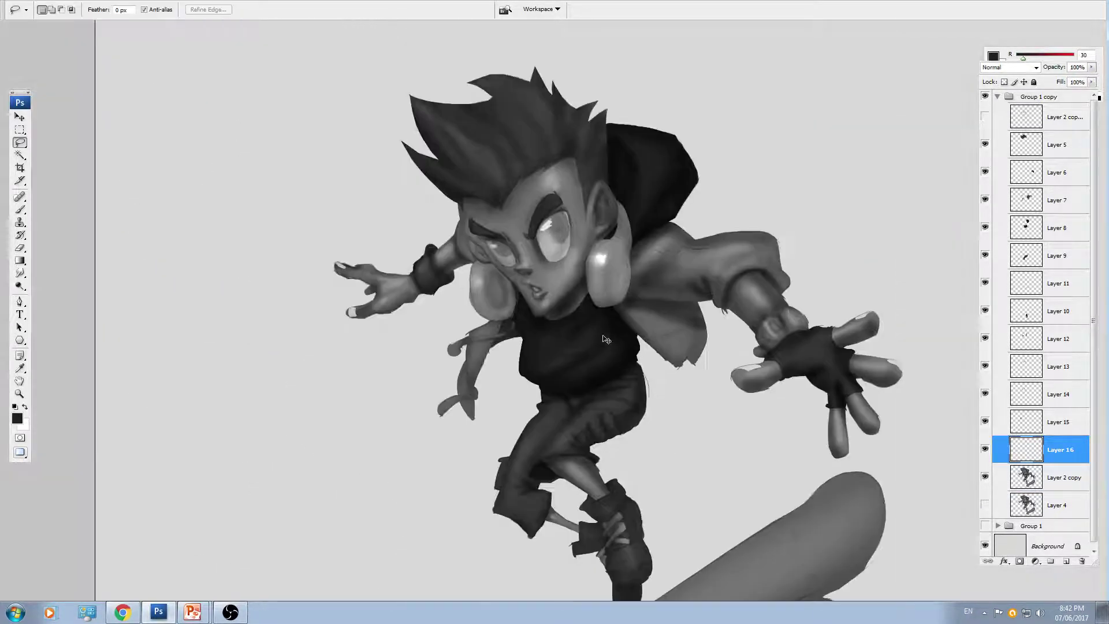
pyautogui.hotkey('ctrl', '+')
pyautogui.hotkey('ctrl', '+')
pyautogui.hotkey('ctrl', '+')
pyautogui.hotkey('ctrl', '+')
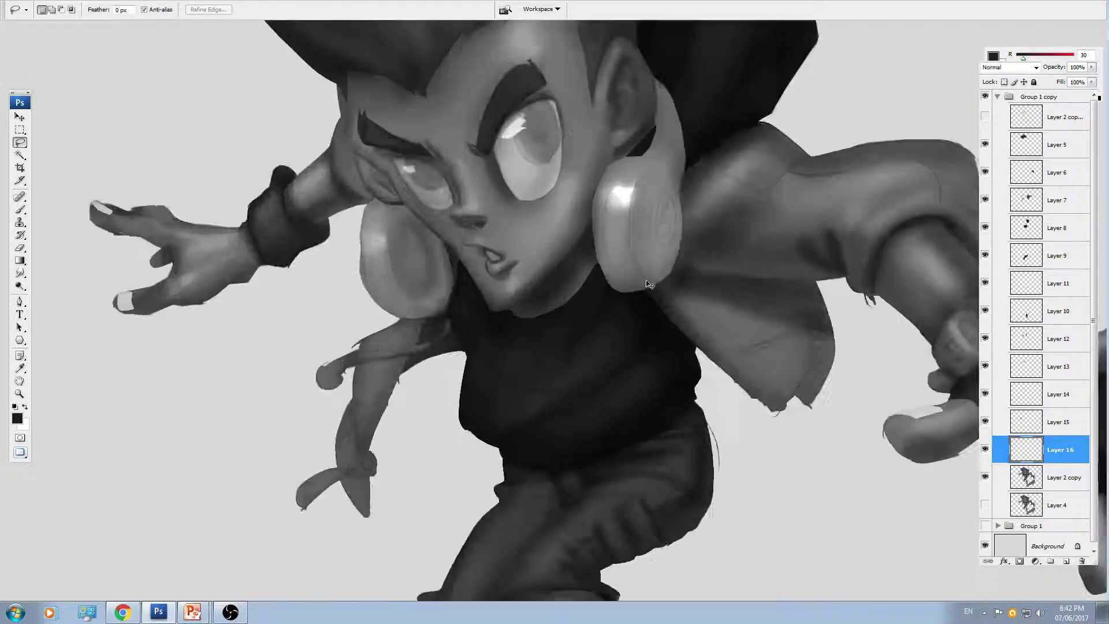
pyautogui.moveTo(638, 263); pyautogui.dragTo(550, 457)
pyautogui.keyDown('ctrl'); pyautogui.rightClick(600, 308); pyautogui.keyUp('ctrl')
pyautogui.click(622, 328)
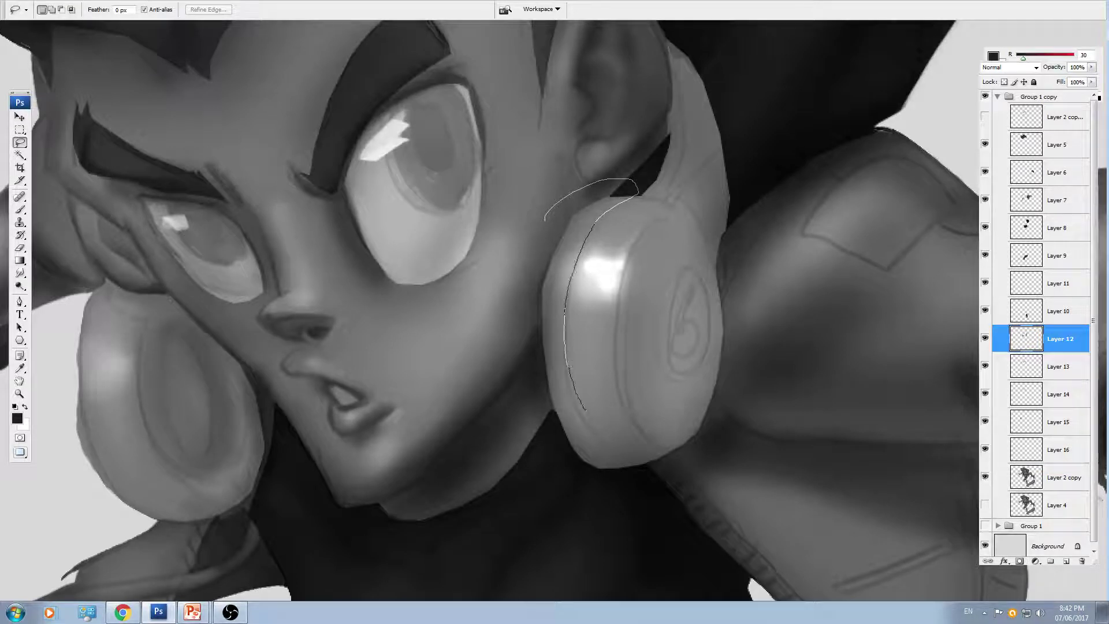
pyautogui.moveTo(622, 454)
pyautogui.mouseDown()
pyautogui.moveTo(504, 354)
pyautogui.moveTo(501, 334)
pyautogui.mouseUp()
pyautogui.moveTo(153, 251); pyautogui.dragTo(287, 154)
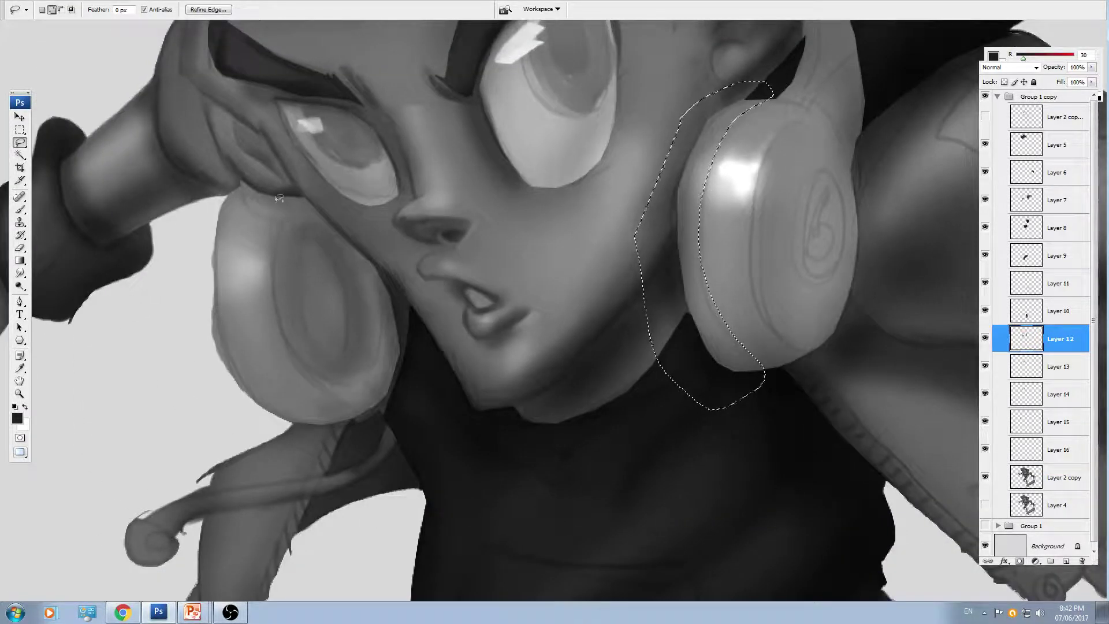
pyautogui.moveTo(264, 191); pyautogui.dragTo(246, 269)
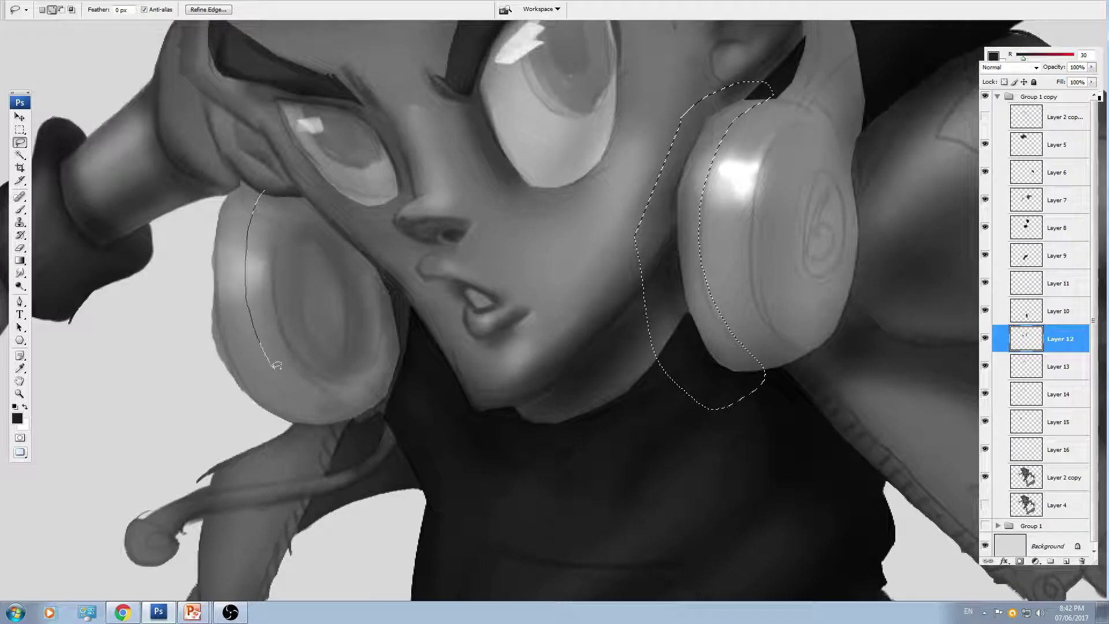
pyautogui.moveTo(277, 366); pyautogui.dragTo(313, 169)
# - Copy the selected headphone cushions to a new layer and darken them by lowering the Hue/Saturation Lightness
pyautogui.hotkey('ctrl', 'j')
pyautogui.hotkey('ctrl', 'u')
pyautogui.moveTo(821, 249); pyautogui.dragTo(790, 249)
pyautogui.press('Return')
# - On Layer 2 copy, outline the near arm's wrist wrap between forearm and glove with the Polygonal Lasso
pyautogui.hotkey('ctrl', '-')
pyautogui.hotkey('ctrl', '-')
pyautogui.hotkey('ctrl', '-')
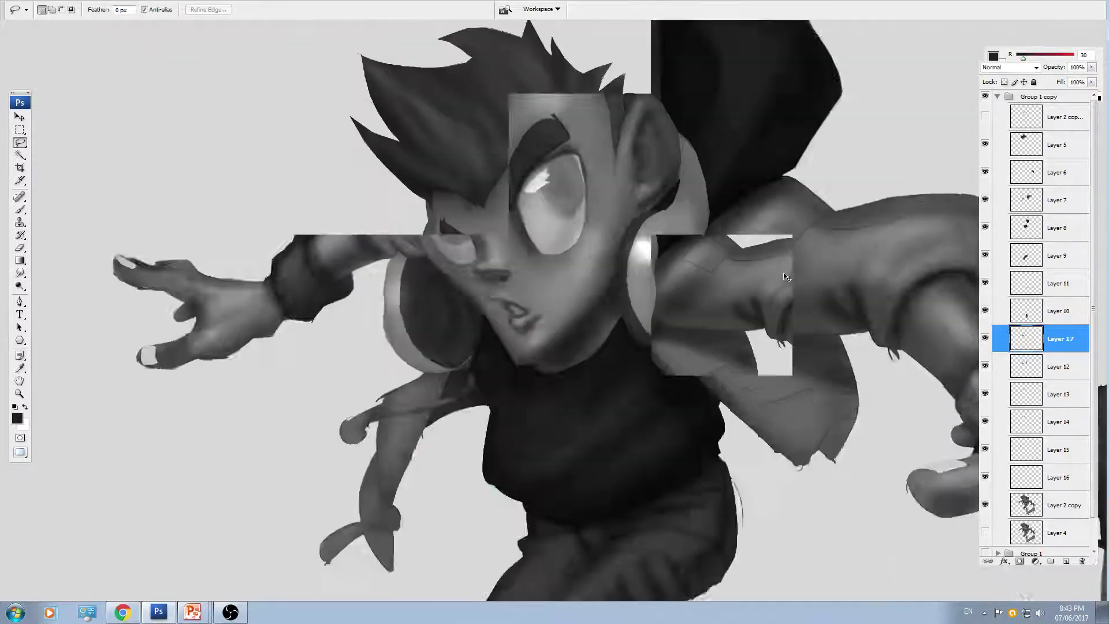
pyautogui.press('v')
pyautogui.keyDown('ctrl'); pyautogui.click(755, 306); pyautogui.keyUp('ctrl')
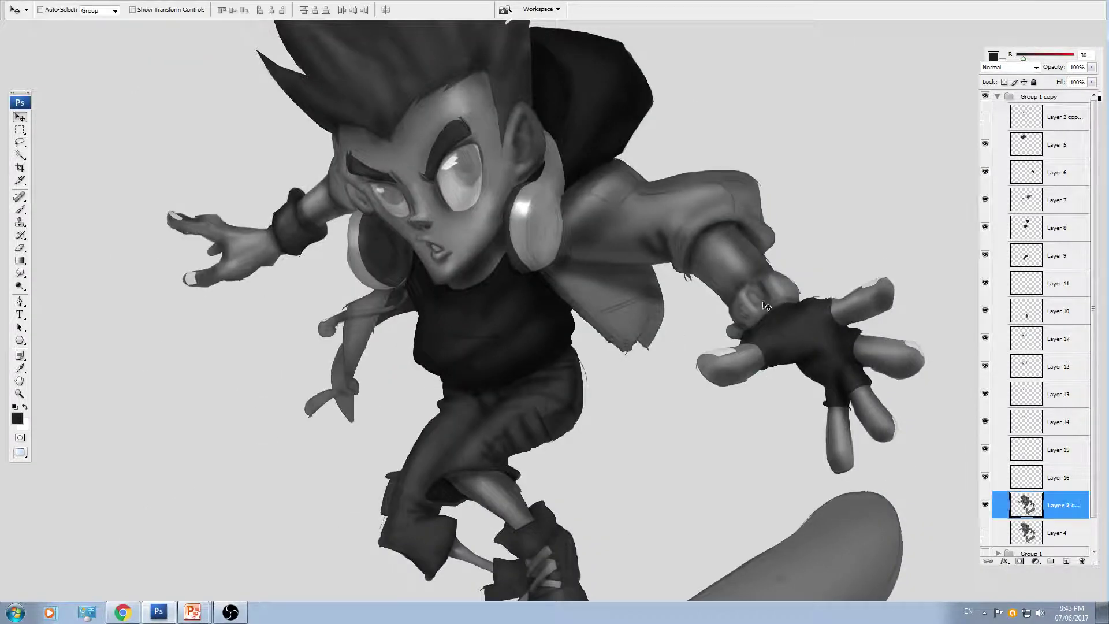
pyautogui.moveTo(837, 277)
pyautogui.mouseDown()
pyautogui.moveTo(632, 302)
pyautogui.moveTo(648, 314)
pyautogui.mouseUp()
pyautogui.hotkey('ctrl', '+')
pyautogui.hotkey('ctrl', '+')
pyautogui.hotkey('ctrl', '+')
pyautogui.press('l')
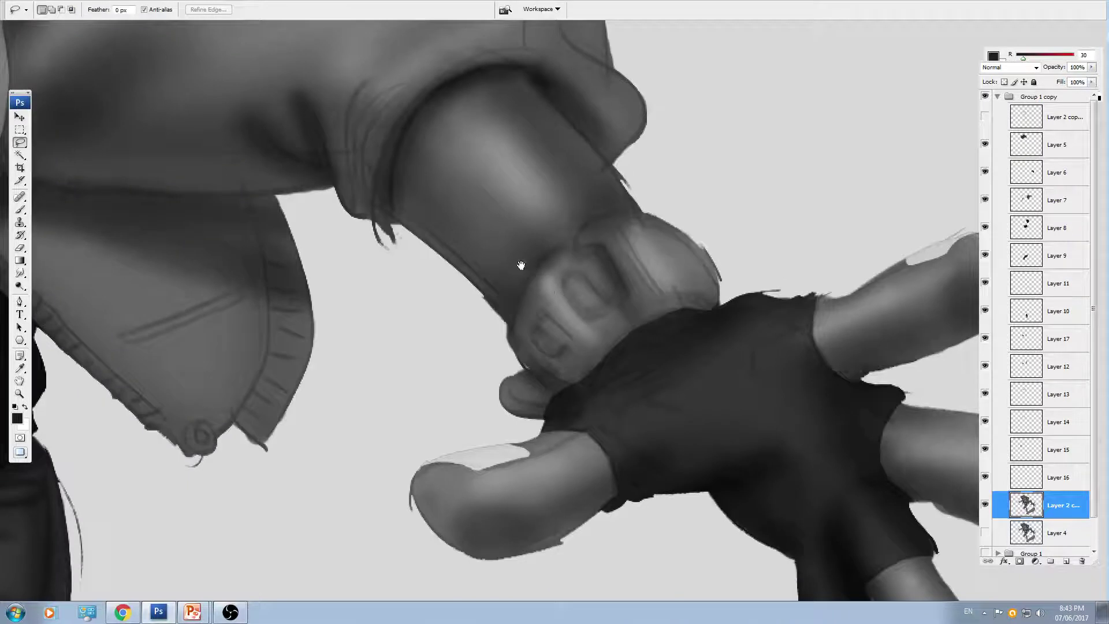
pyautogui.moveTo(521, 266); pyautogui.dragTo(534, 252)
pyautogui.moveTo(20, 143); pyautogui.dragTo(56, 152)
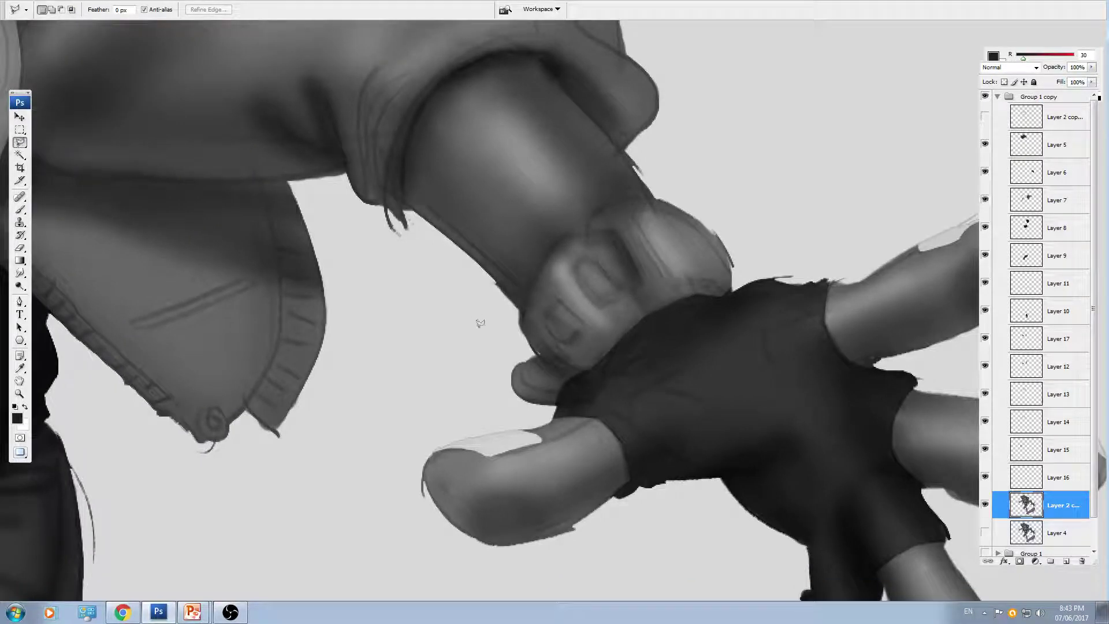
pyautogui.click(592, 210)
pyautogui.click(757, 219)
pyautogui.click(754, 255)
pyautogui.doubleClick(558, 401)
# - Copy the selected wrist wrap to a new layer and lighten it by raising the Hue/Saturation Lightness
pyautogui.hotkey('ctrl', 'j')
pyautogui.hotkey('ctrl', 'u')
pyautogui.moveTo(822, 251); pyautogui.dragTo(839, 251)
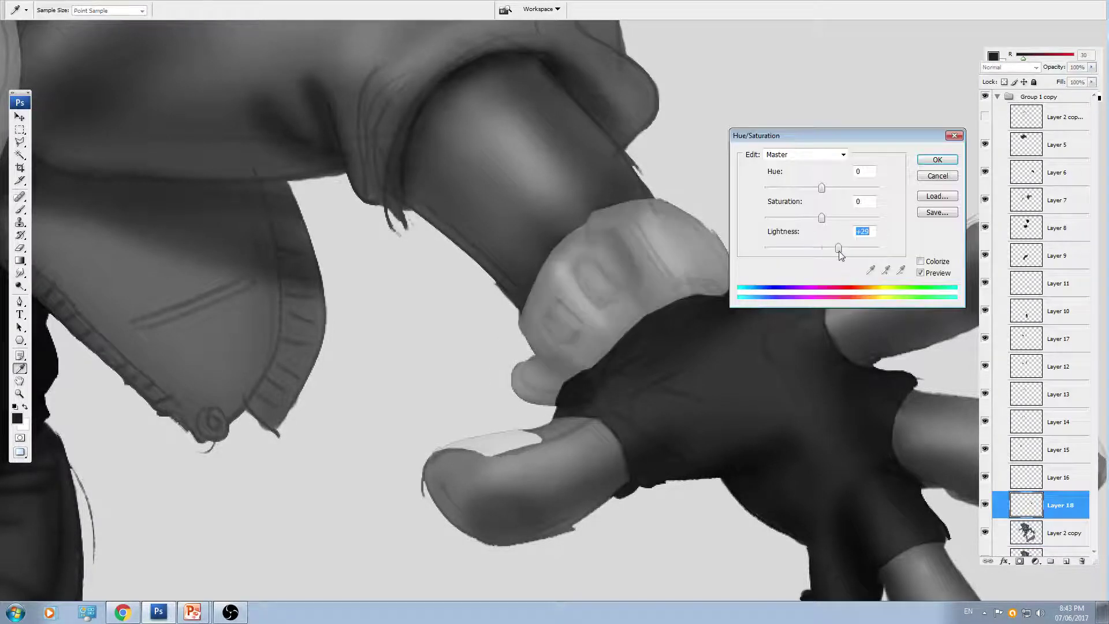
pyautogui.press('Return')
# - On Layer 2 copy, begin a polygonal selection where the skateboard's wheel under the raised end meets the deck
pyautogui.hotkey('ctrl', '-')
pyautogui.moveTo(520, 411); pyautogui.dragTo(667, 355)
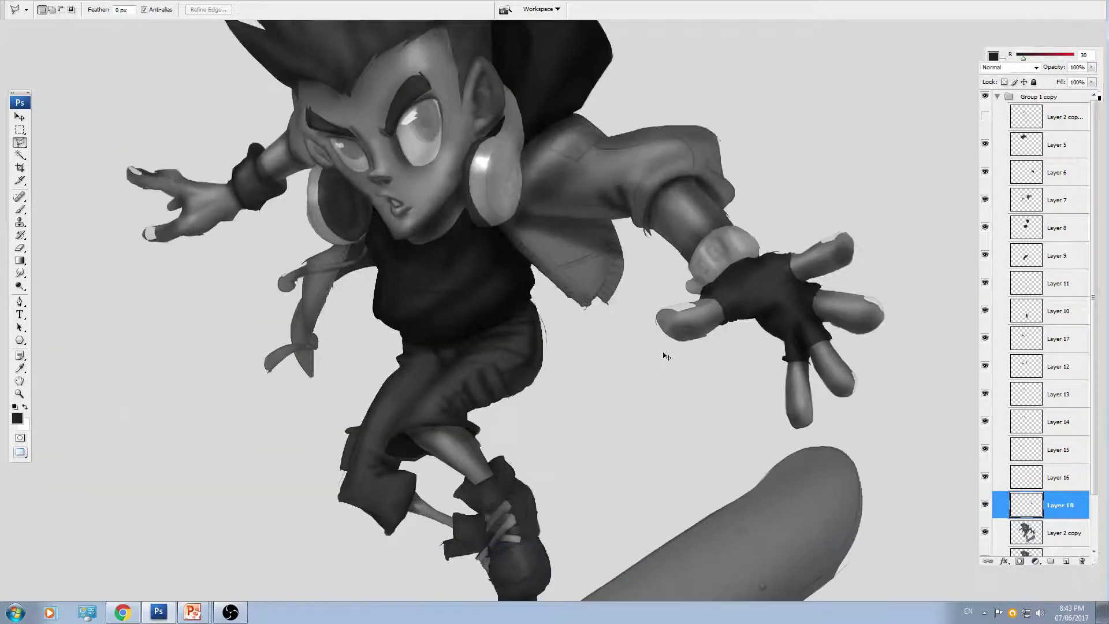
pyautogui.hotkey('ctrl', '-')
pyautogui.moveTo(703, 511); pyautogui.dragTo(629, 272)
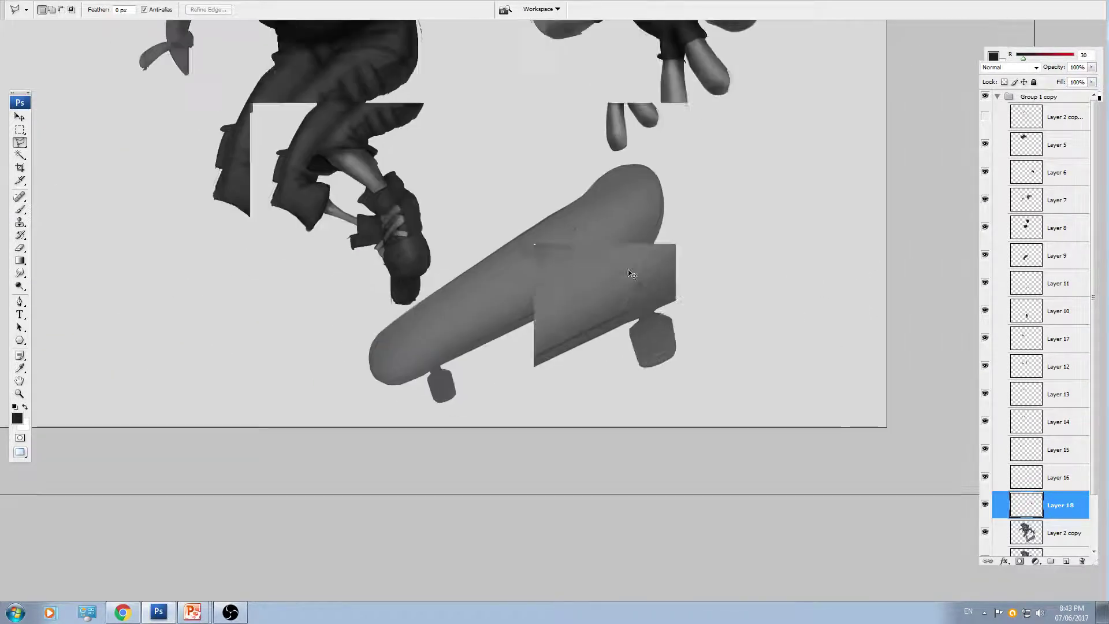
pyautogui.hotkey('ctrl', '+')
pyautogui.moveTo(663, 376); pyautogui.dragTo(641, 290)
pyautogui.keyDown('ctrl'); pyautogui.click(677, 276); pyautogui.keyUp('ctrl')
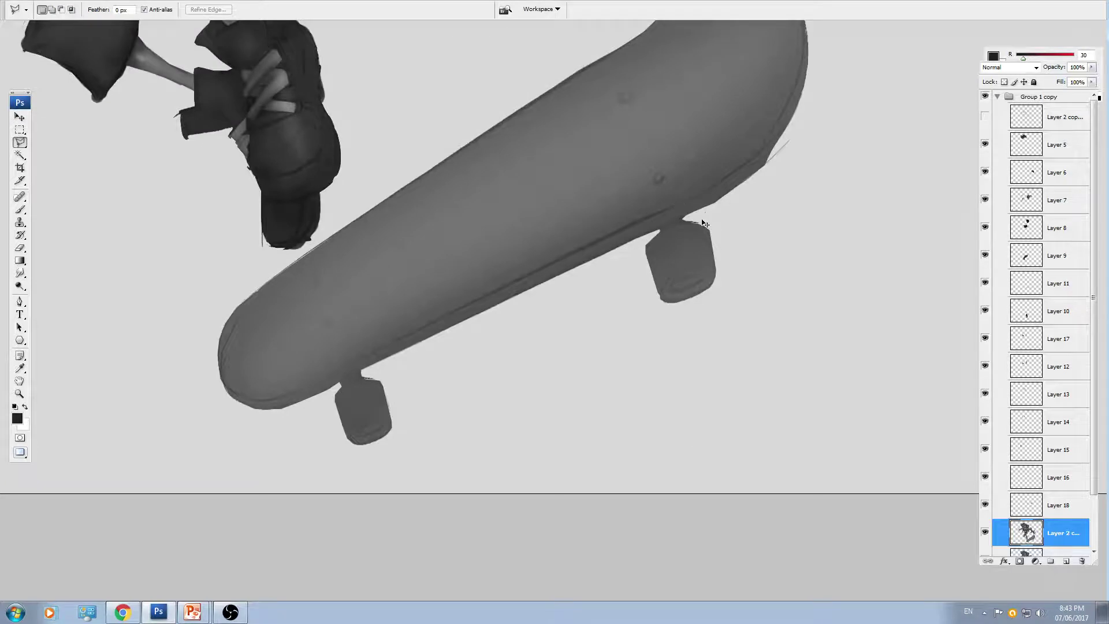
pyautogui.hotkey('ctrl', '+')
pyautogui.click(714, 233)
pyautogui.click(679, 297)
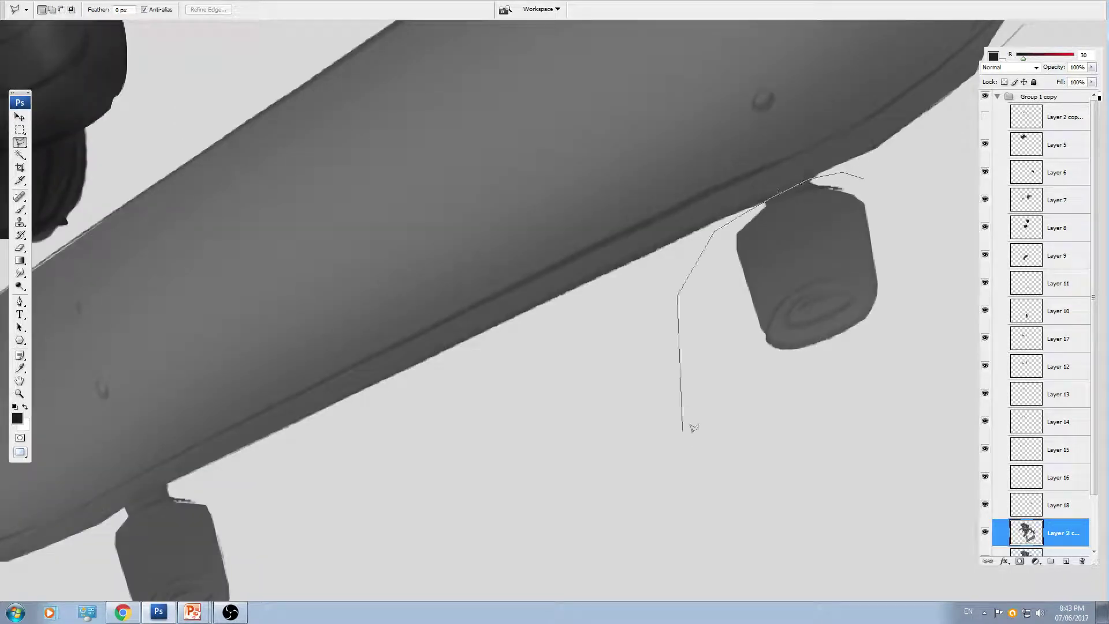
pyautogui.click(683, 431)
pyautogui.moveTo(473, 471); pyautogui.dragTo(605, 362)
# - Continue the selection around the skateboard's other wheel and close it so both wheels are enclosed
pyautogui.click(525, 330)
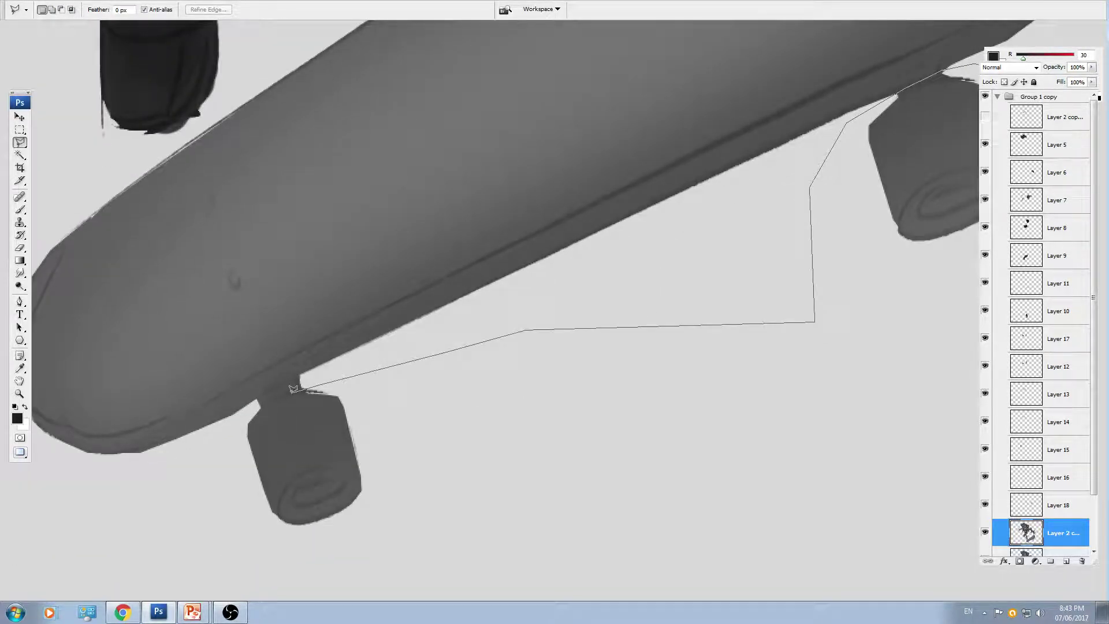
pyautogui.click(292, 393)
pyautogui.click(245, 543)
pyautogui.click(354, 574)
pyautogui.click(788, 497)
pyautogui.moveTo(857, 414); pyautogui.dragTo(597, 463)
pyautogui.click(765, 395)
pyautogui.click(827, 310)
pyautogui.doubleClick(851, 192)
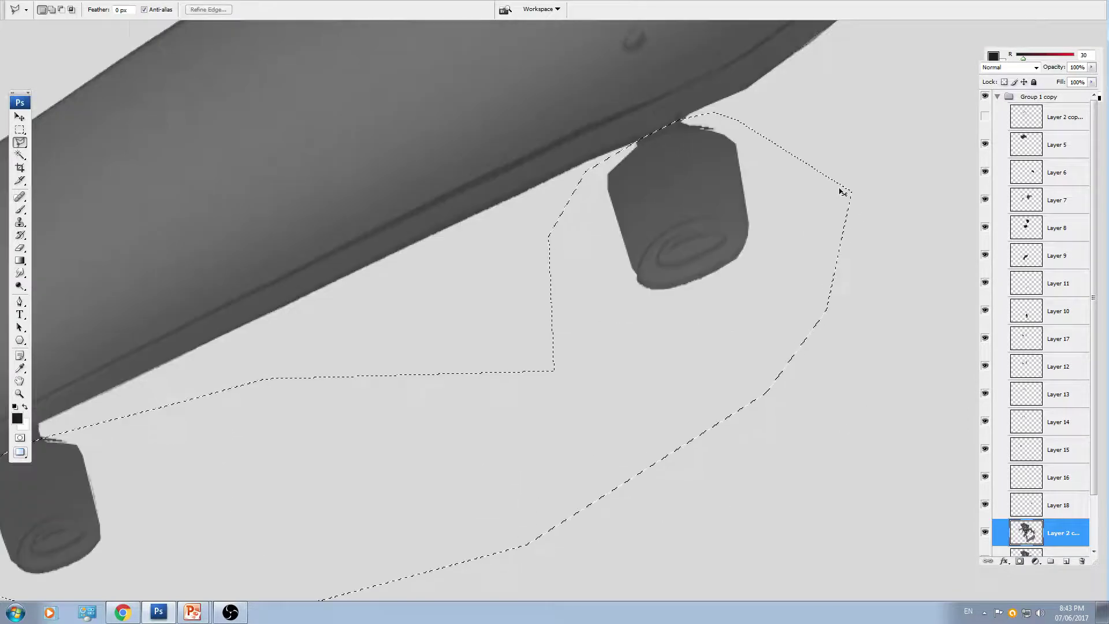
# - Copy the selected skateboard wheels to a new layer and darken them by lowering the Hue/Saturation Lightness
pyautogui.hotkey('ctrl', 'j')
pyautogui.hotkey('ctrl', 'u')
pyautogui.moveTo(822, 247); pyautogui.dragTo(799, 249)
pyautogui.press('Return')
pyautogui.hotkey('ctrl', '-')
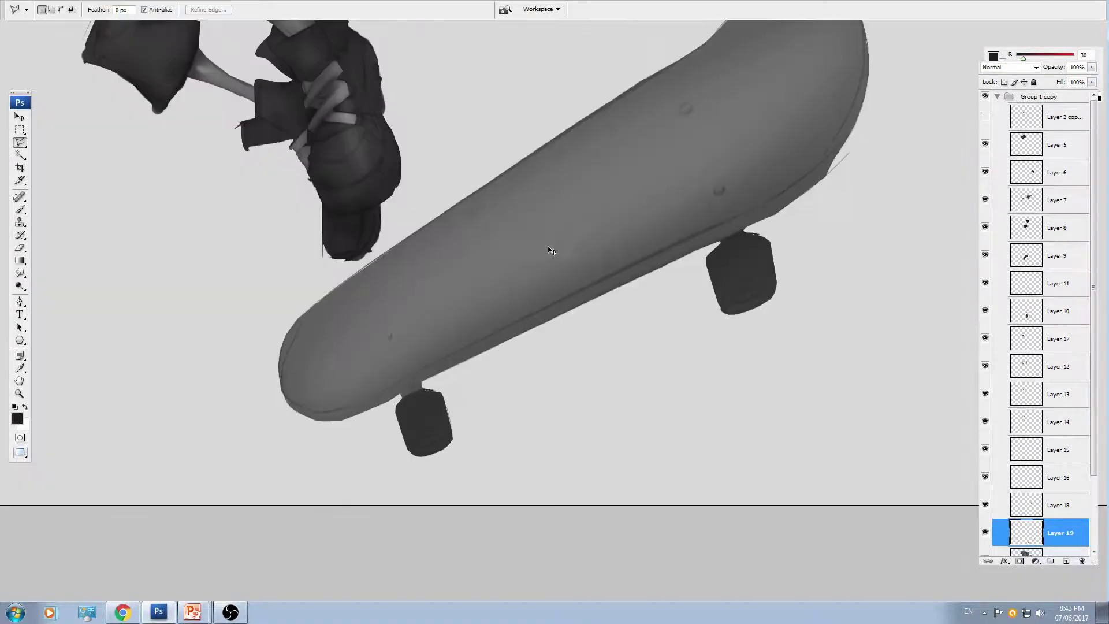
# - Create a new empty layer directly above Layer 2 copy
pyautogui.press('v')
pyautogui.click(1034, 553)
pyautogui.click(1067, 562)
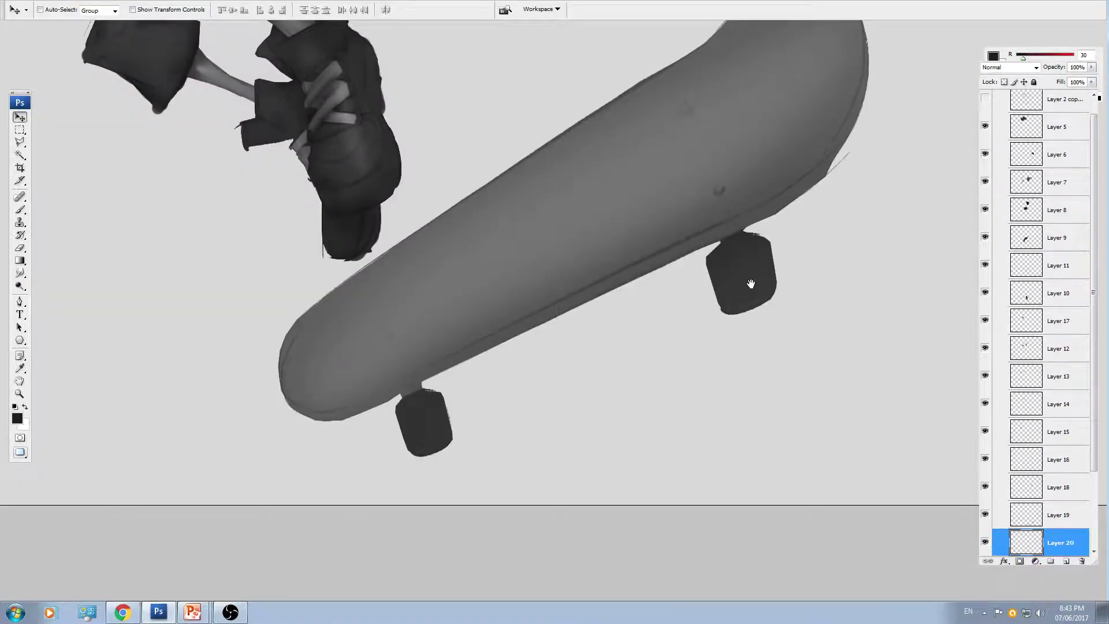
# - Draw a closed zigzag streak selection rising diagonally from the skateboard's raised end into the empty background
pyautogui.moveTo(751, 285); pyautogui.dragTo(520, 473)
pyautogui.press('l')
pyautogui.moveTo(676, 161); pyautogui.dragTo(470, 234)
pyautogui.click(652, 91)
pyautogui.click(538, 215)
pyautogui.click(447, 241)
pyautogui.click(398, 344)
pyautogui.click(399, 345)
pyautogui.click(281, 488)
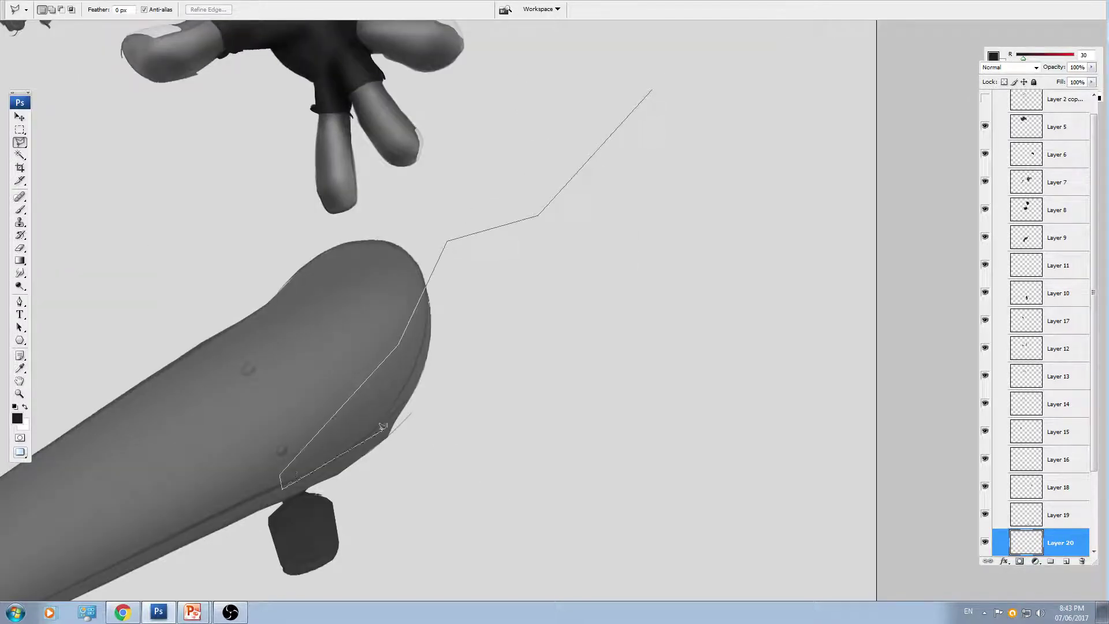
pyautogui.click(445, 354)
pyautogui.click(474, 264)
pyautogui.click(592, 229)
pyautogui.doubleClick(699, 68)
# - Add a second, longer zigzag streak parallel to the first selection, fill both with black and deselect
pyautogui.click(705, 118)
pyautogui.click(601, 251)
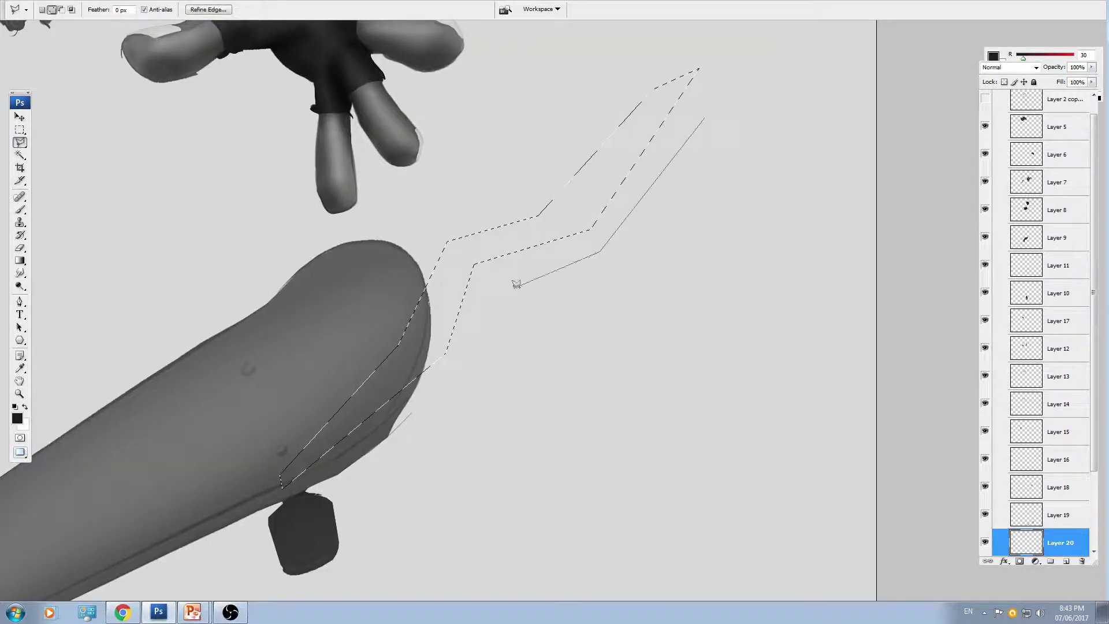
pyautogui.click(498, 299)
pyautogui.click(481, 414)
pyautogui.click(224, 590)
pyautogui.click(451, 474)
pyautogui.click(515, 423)
pyautogui.click(513, 320)
pyautogui.click(635, 280)
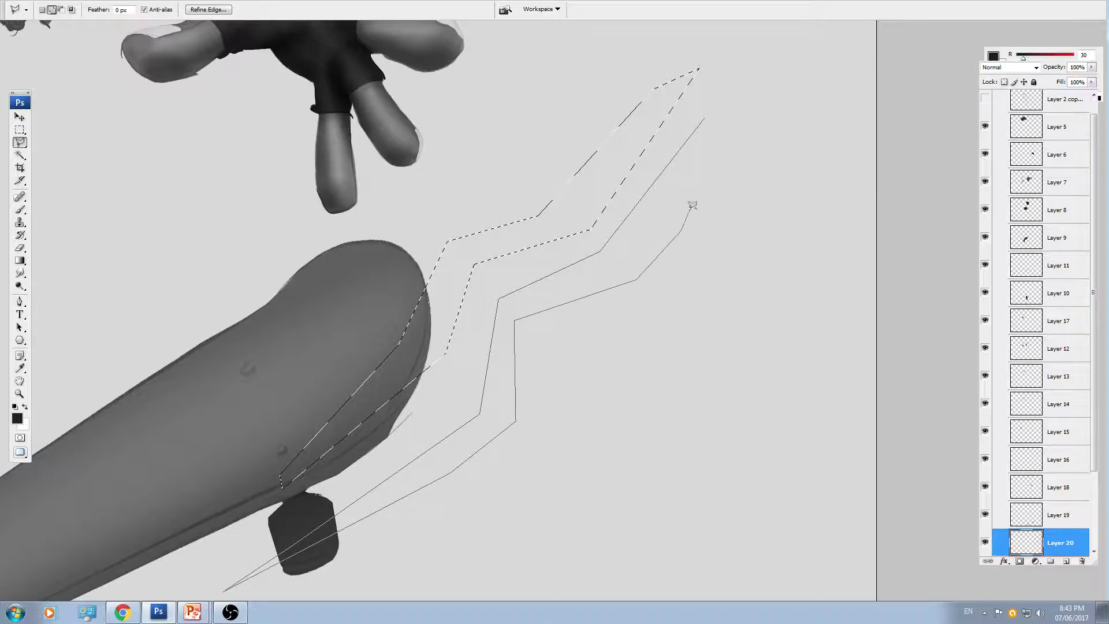
pyautogui.doubleClick(794, 45)
pyautogui.hotkey('alt', 'BackSpace')
pyautogui.hotkey('ctrl', 'd')
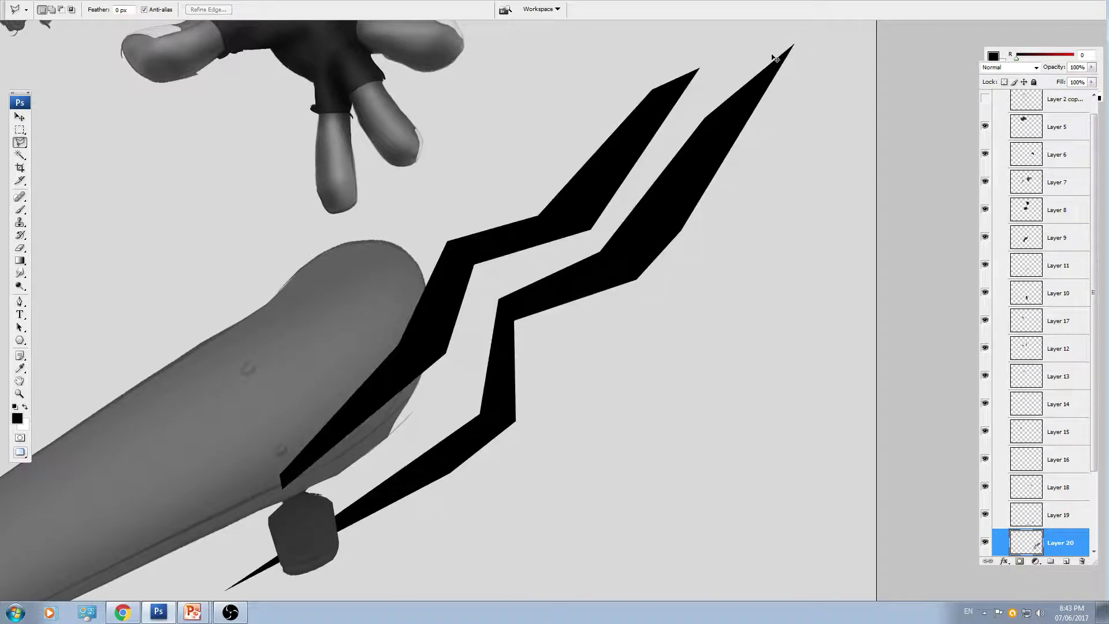
# - Duplicate the black zigzag streaks and flip the copy vertically
pyautogui.hotkey('ctrl', 't')
pyautogui.rightClick(516, 209)
pyautogui.click(588, 371)
pyautogui.press('Return')
pyautogui.hotkey('ctrl', '-')
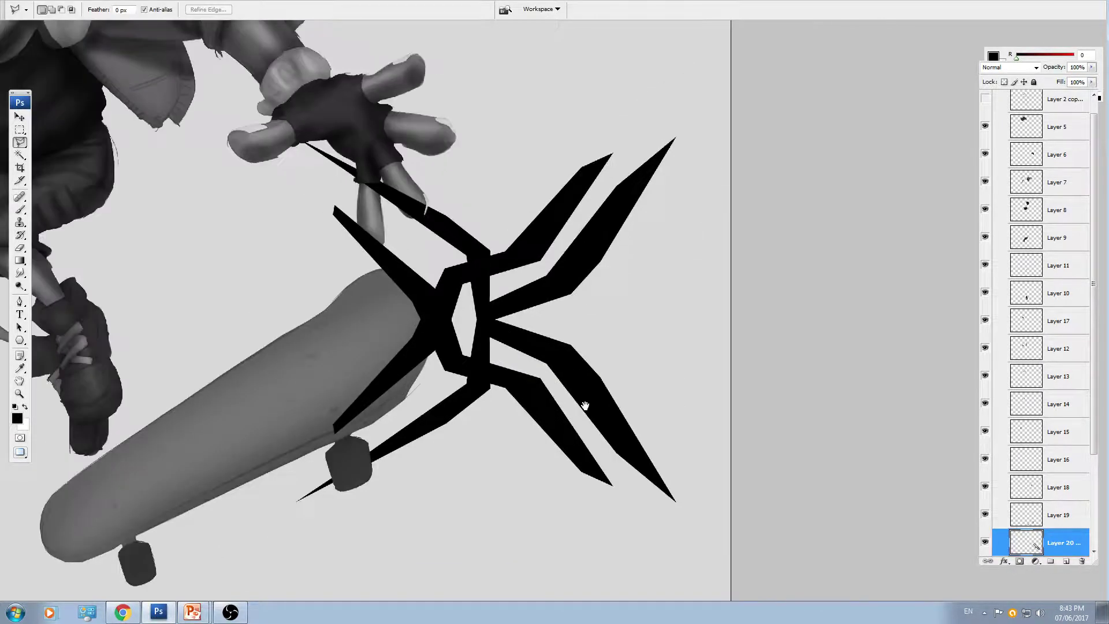
# - Rotate the flipped streaks about -85.8° so they run diagonally over the originals
pyautogui.hotkey('ctrl', 't')
pyautogui.moveTo(691, 433); pyautogui.dragTo(605, 133)
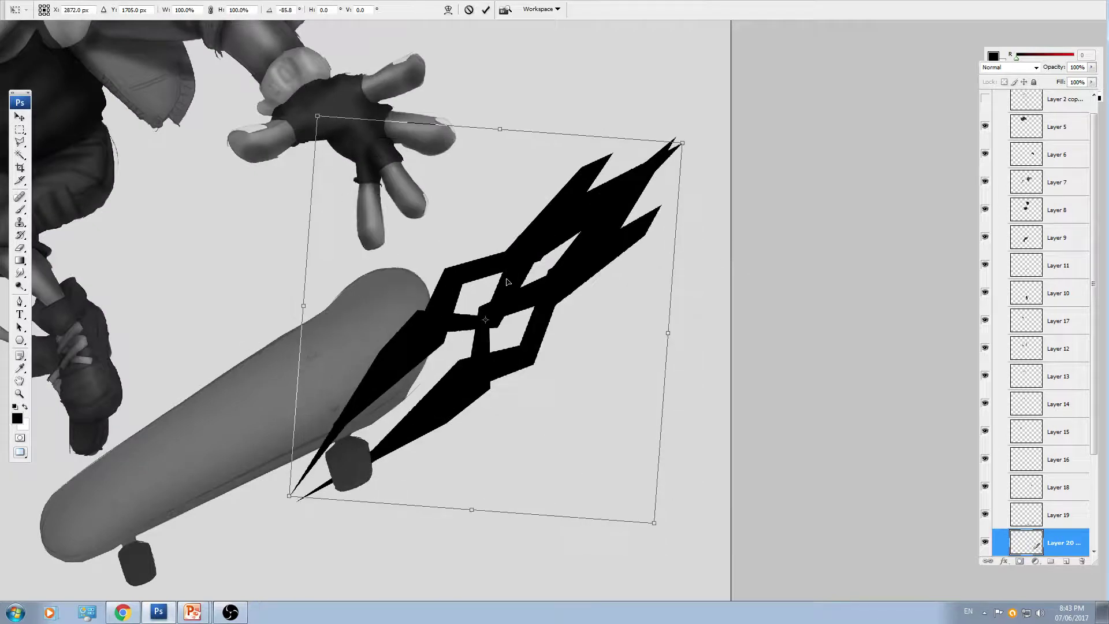
pyautogui.press('Return')
# - Duplicate the rotated streaks, offset the copy down toward the skateboard, and merge it with the layer below
pyautogui.press('v')
pyautogui.keyDown('alt'); pyautogui.moveTo(548, 278); pyautogui.dragTo(446, 408); pyautogui.keyUp('alt')
pyautogui.hotkey('ctrl', 'e')
# - Rotate and reposition the merged black streaks so they sweep diagonally across the skateboard's raised end
pyautogui.hotkey('ctrl', 't')
pyautogui.moveTo(621, 439); pyautogui.dragTo(347, 267)
pyautogui.moveTo(421, 364); pyautogui.dragTo(595, 299)
pyautogui.moveTo(773, 334); pyautogui.dragTo(544, 110)
pyautogui.press('Return')
pyautogui.hotkey('ctrl', '-')
pyautogui.moveTo(641, 371); pyautogui.dragTo(712, 245)
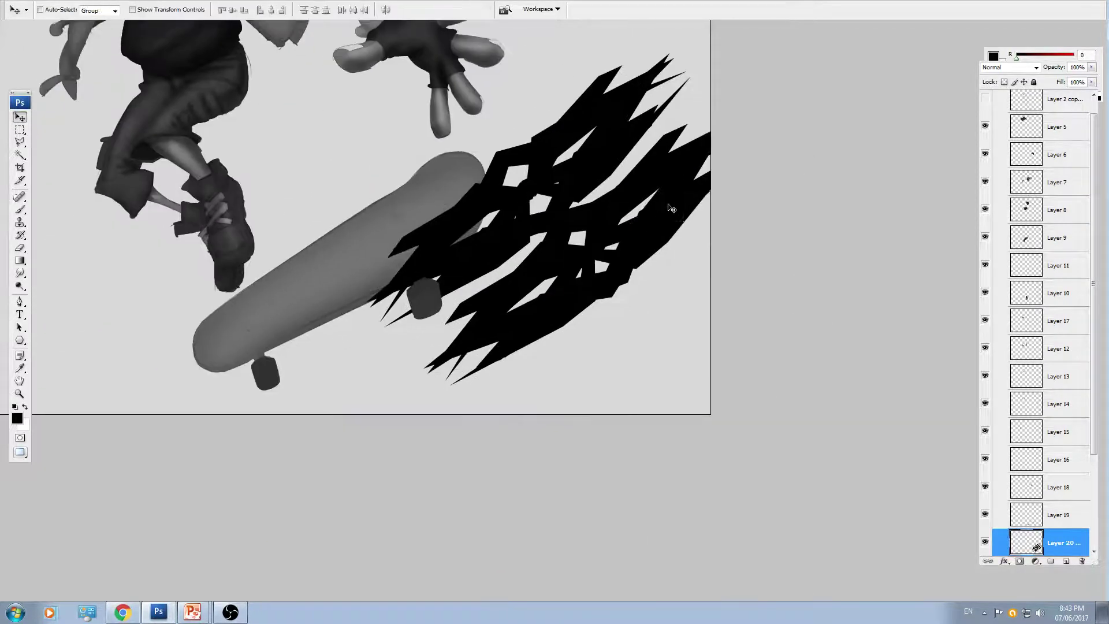
# - Scale, rotate and distort the black zigzag streaks so they run diagonally along the full length of the skateboard deck
pyautogui.moveTo(670, 209); pyautogui.dragTo(560, 371)
pyautogui.scroll(3, 560, 371)
pyautogui.hotkey('ctrl', 't')
pyautogui.moveTo(134, 554); pyautogui.dragTo(169, 488)
pyautogui.moveTo(483, 386); pyautogui.dragTo(376, 481)
pyautogui.moveTo(567, 177); pyautogui.dragTo(634, 126)
pyautogui.hotkey('ctrl', '-')
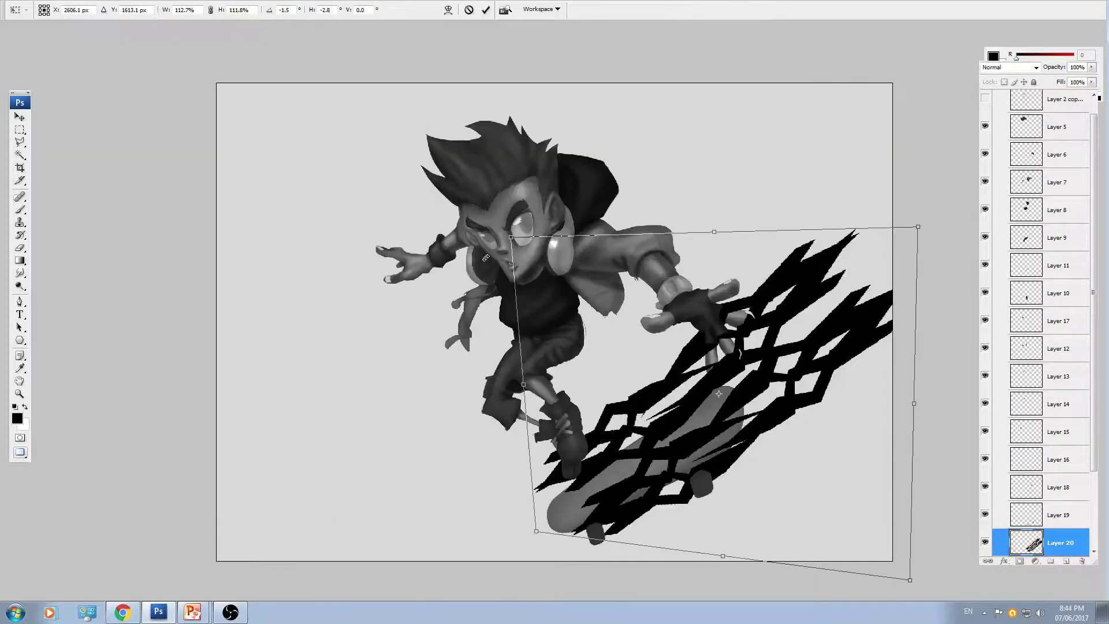
pyautogui.moveTo(511, 237); pyautogui.dragTo(553, 375)
pyautogui.moveTo(697, 411); pyautogui.dragTo(617, 350)
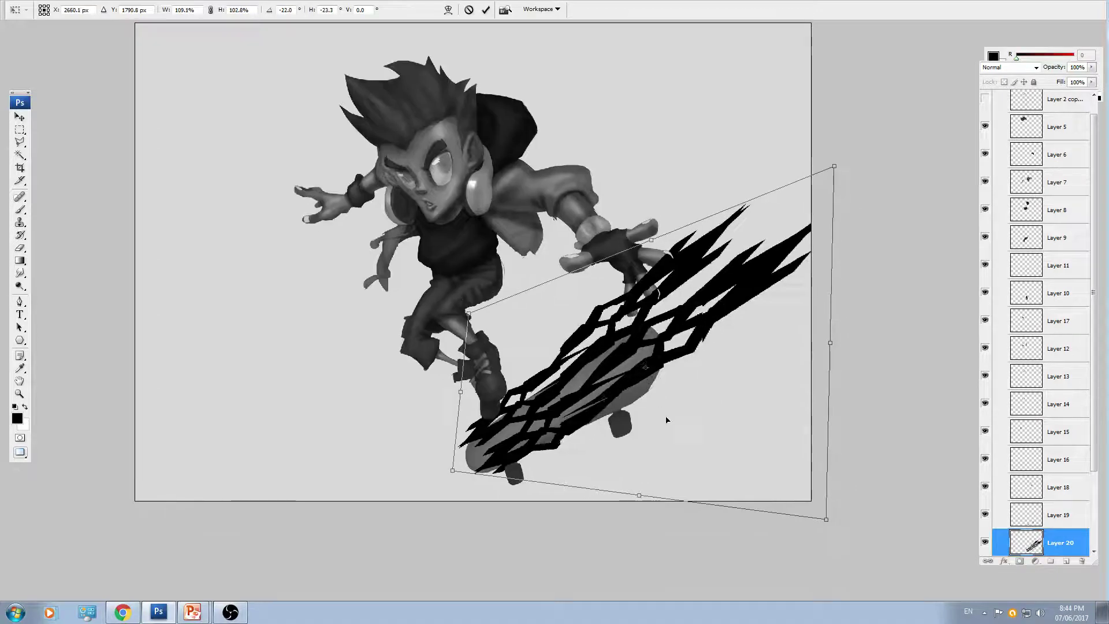
pyautogui.moveTo(666, 418); pyautogui.dragTo(623, 451)
pyautogui.press('Return')
# - Lower the streak layer's opacity to 43% and transform the streaks to fit the deck better
pyautogui.hotkey('ctrl', '+')
pyautogui.click(1092, 68)
pyautogui.moveTo(1091, 80); pyautogui.dragTo(1058, 80)
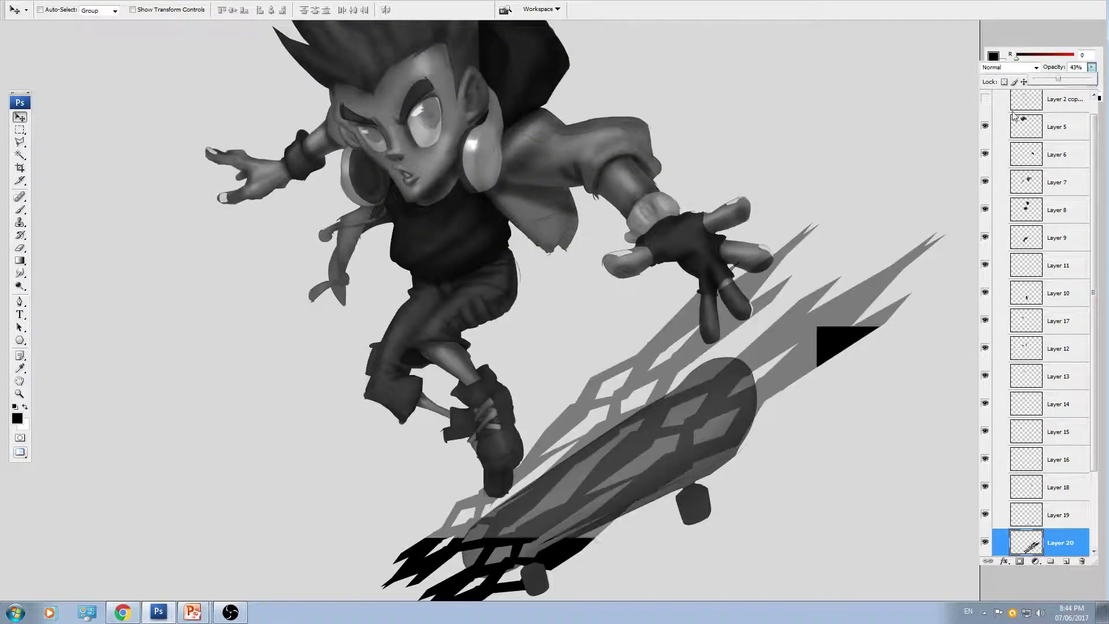
pyautogui.moveTo(749, 507); pyautogui.dragTo(696, 297)
pyautogui.hotkey('ctrl', 't')
pyautogui.moveTo(788, 484); pyautogui.dragTo(759, 498)
pyautogui.press('Return')
# - Select the skateboard deck with the Magic Wand while the streaks are hidden, show them again and delete everything outside the deck
pyautogui.hotkey('ctrl', '+')
pyautogui.moveTo(709, 458); pyautogui.dragTo(687, 409)
pyautogui.click(986, 540)
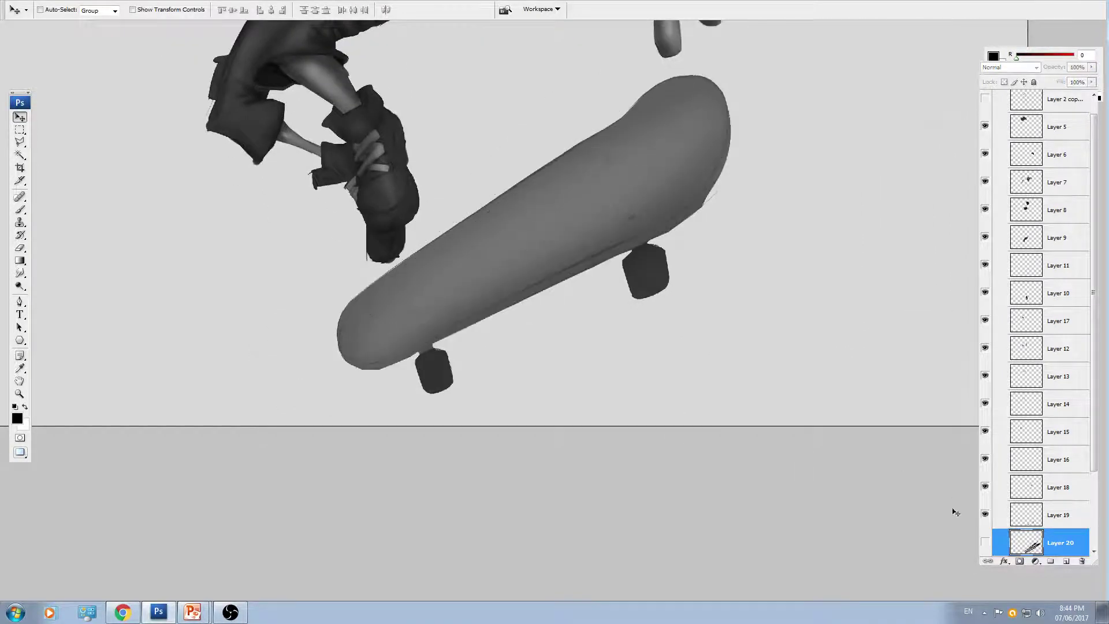
pyautogui.press('w')
pyautogui.hotkey('shift', 'w')
pyautogui.click(426, 314)
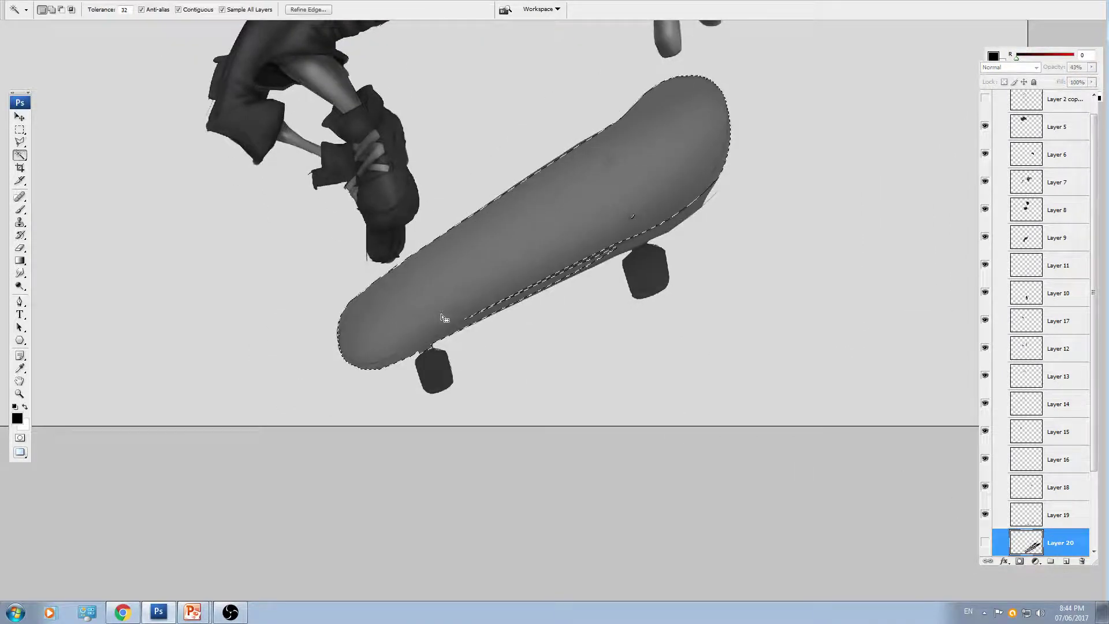
pyautogui.scroll(-2, 1026, 524)
pyautogui.click(985, 505)
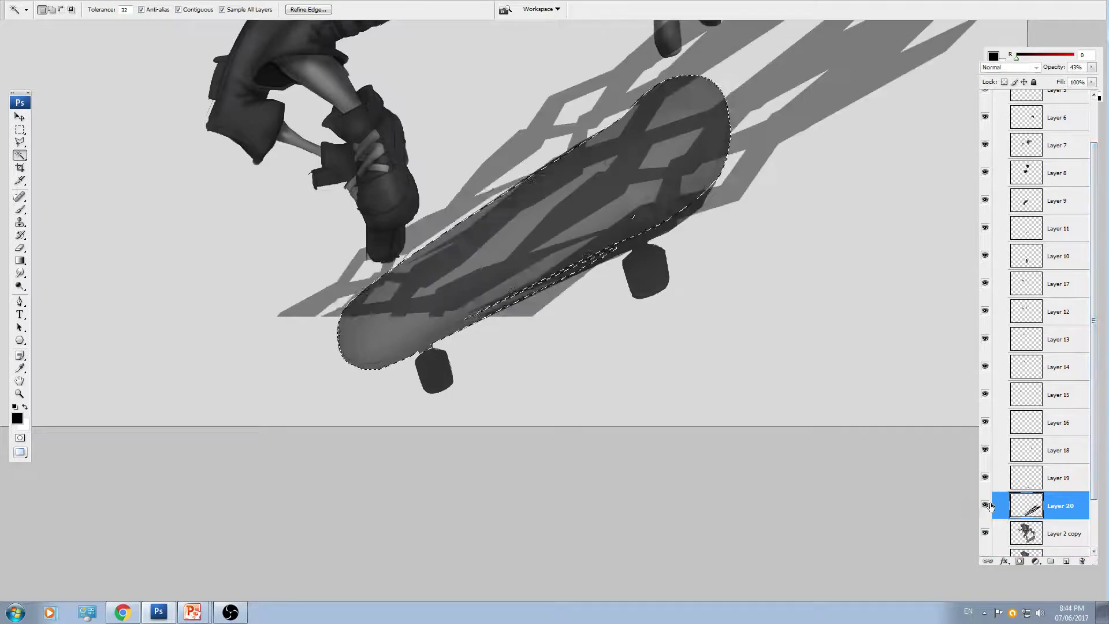
pyautogui.hotkey('ctrl', 'shift', 'i')
pyautogui.press('Delete')
pyautogui.hotkey('ctrl', 'd')
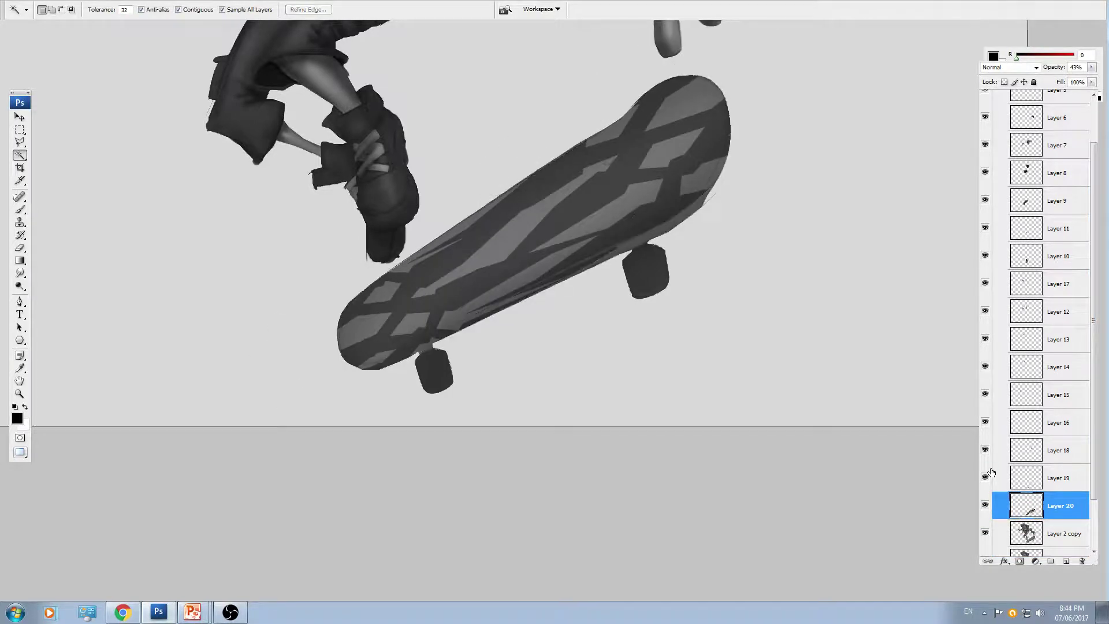
# - Reduce the deck pattern's opacity further and merge the pattern into the character layer below
pyautogui.hotkey('ctrl', '-')
pyautogui.hotkey('ctrl', '-')
pyautogui.click(1091, 68)
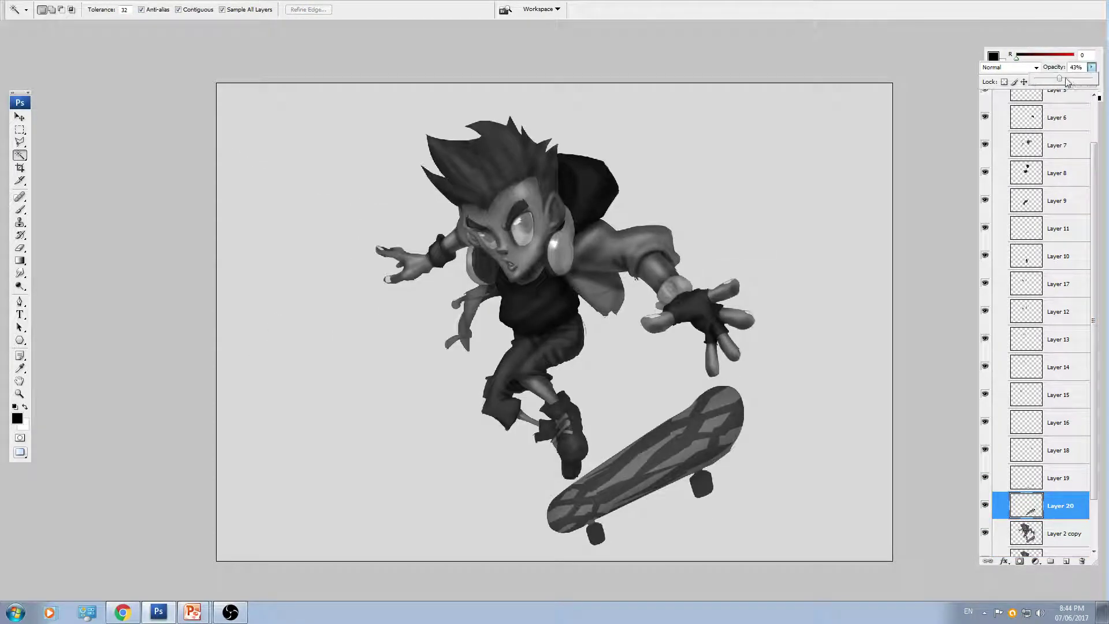
pyautogui.click(1047, 84)
pyautogui.moveTo(784, 392); pyautogui.dragTo(774, 321)
pyautogui.hotkey('ctrl', 'e')
pyautogui.hotkey('ctrl', 'e')
pyautogui.press('v')
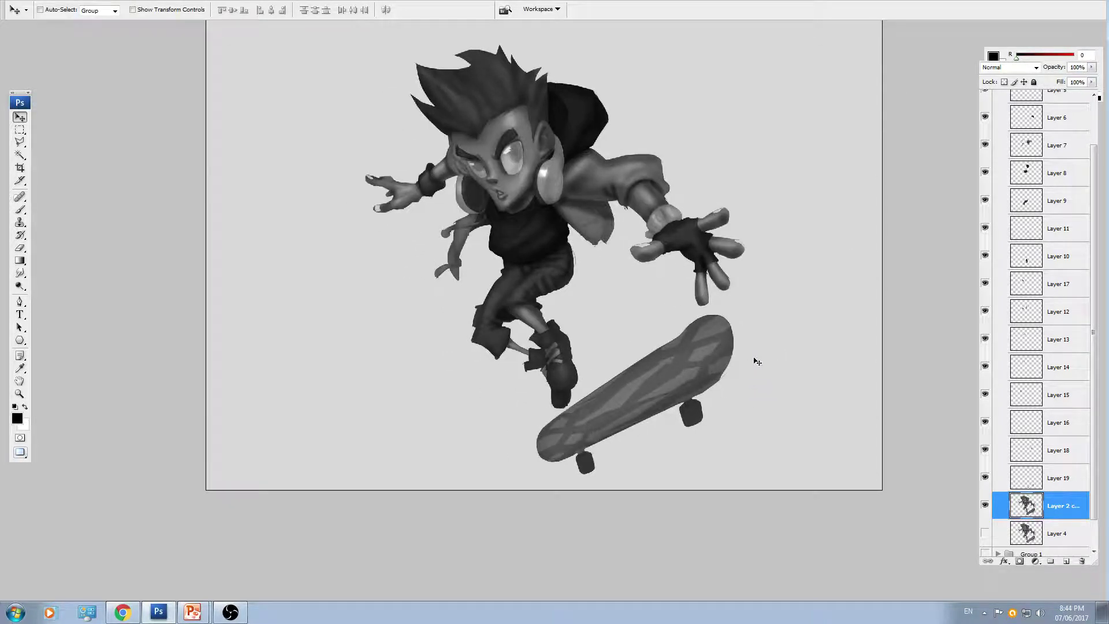
pyautogui.hotkey('ctrl', '+')
pyautogui.moveTo(755, 359); pyautogui.dragTo(701, 227)
pyautogui.moveTo(642, 337); pyautogui.dragTo(595, 361)
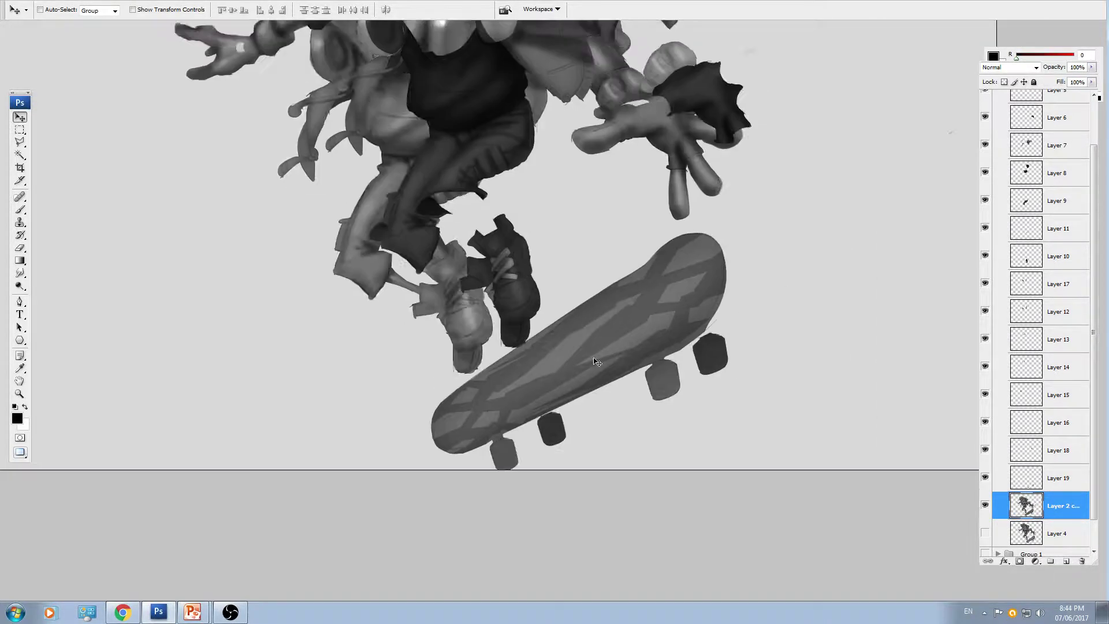
pyautogui.hotkey('ctrl', 'z')
# - Outline the whole skateboard with the Polygonal Lasso and cut the deck onto its own new layer
pyautogui.press('l')
pyautogui.click(590, 282)
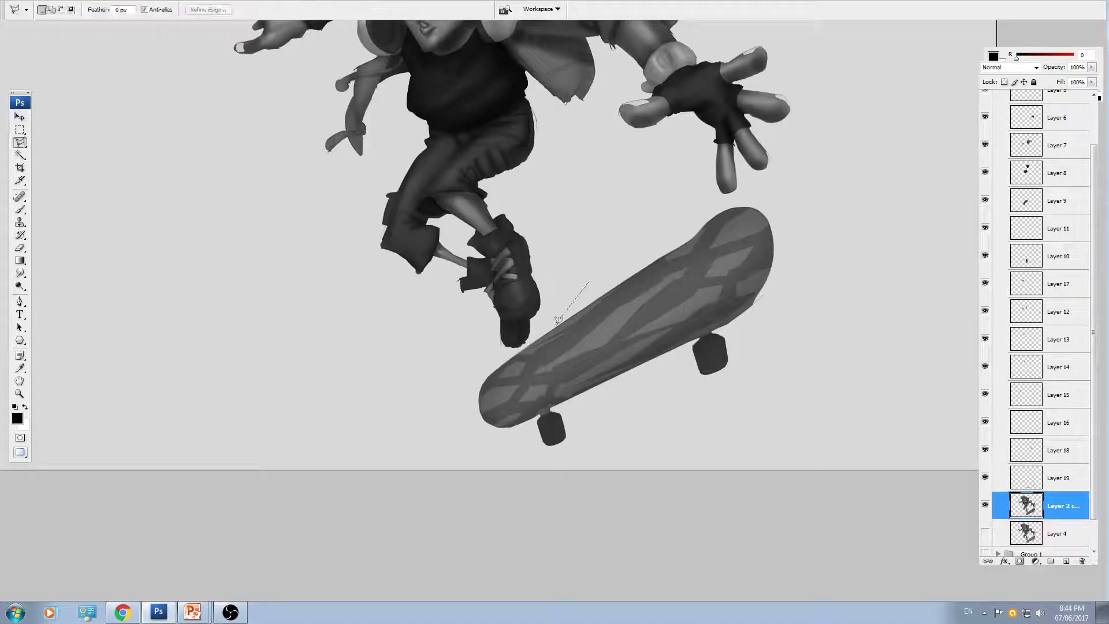
pyautogui.click(463, 372)
pyautogui.click(457, 427)
pyautogui.click(510, 486)
pyautogui.click(615, 475)
pyautogui.click(773, 379)
pyautogui.click(831, 276)
pyautogui.click(815, 214)
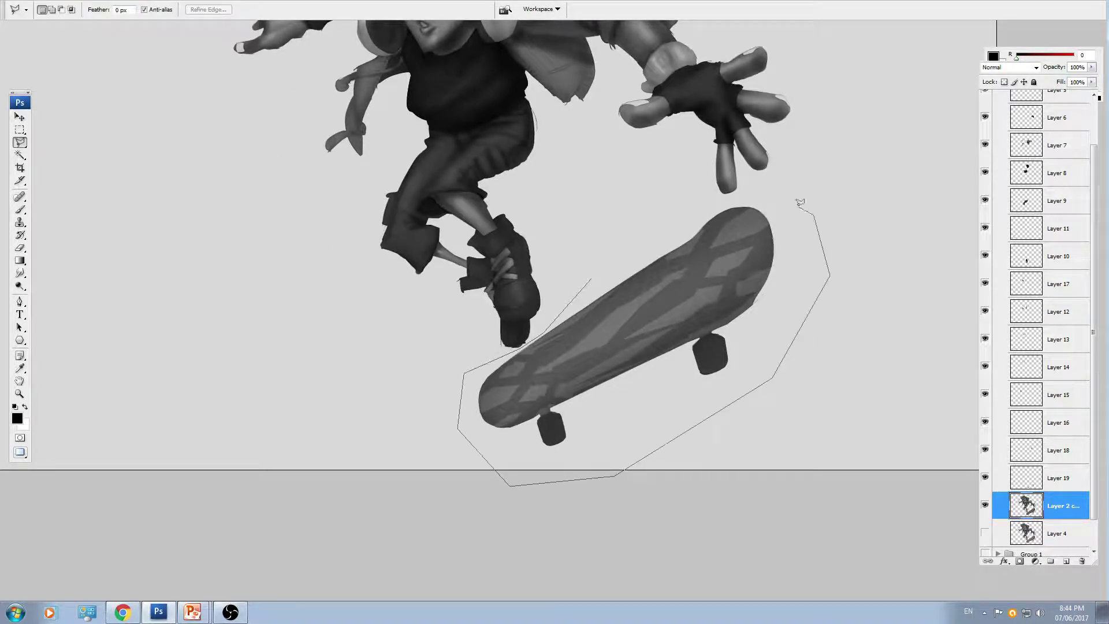
pyautogui.doubleClick(721, 198)
pyautogui.rightClick(634, 295)
pyautogui.click(705, 401)
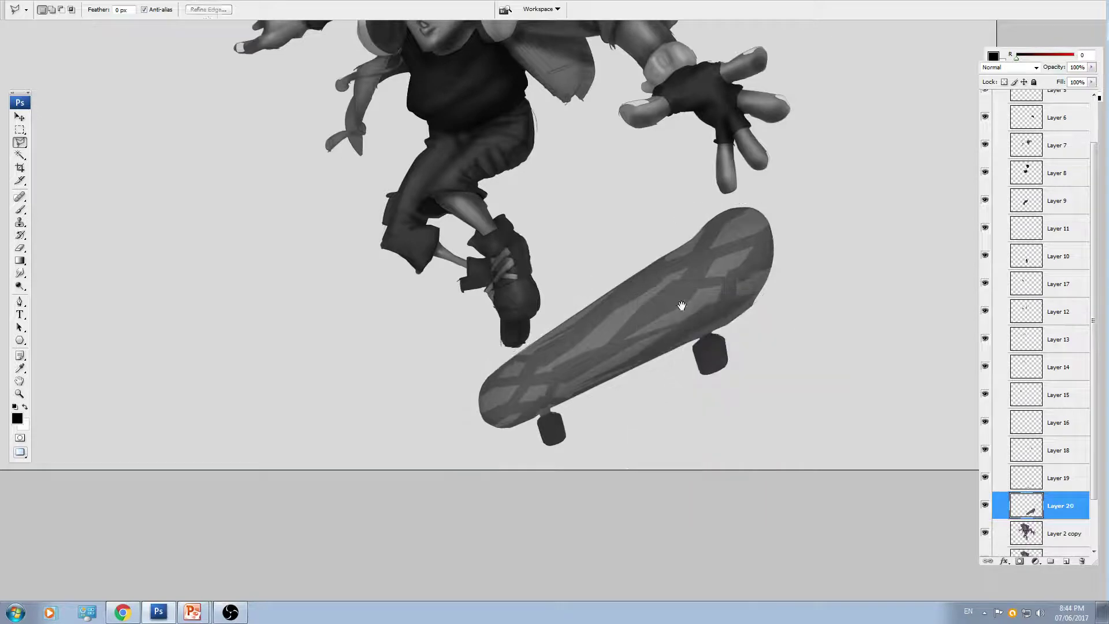
# - Make the skateboard wheels' layer active and darken the wheels with a lower Hue/Saturation lightness
pyautogui.press('v')
pyautogui.moveTo(681, 305); pyautogui.dragTo(749, 414)
pyautogui.hotkey('ctrl', 'z')
pyautogui.keyDown('ctrl'); pyautogui.click(711, 368); pyautogui.keyUp('ctrl')
pyautogui.hotkey('ctrl', 'z')
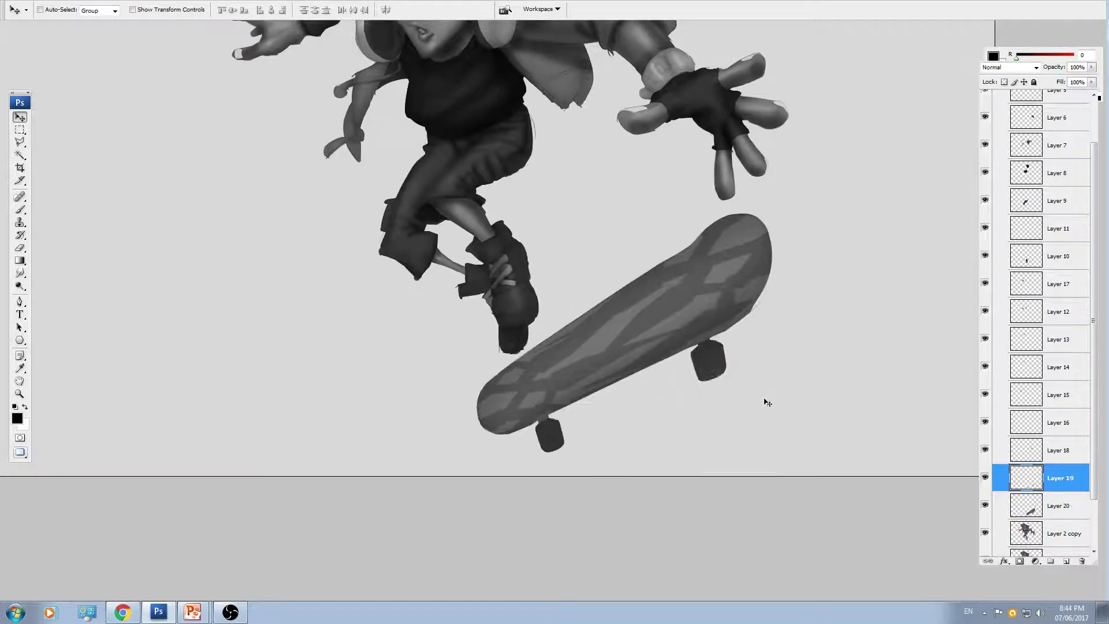
pyautogui.hotkey('ctrl', 'u')
pyautogui.moveTo(823, 249); pyautogui.dragTo(790, 251)
pyautogui.press('Return')
# - Outline irregular highlight shapes on both skateboard wheels with the freehand Lasso, adding them to one selection
pyautogui.hotkey('ctrl', '+')
pyautogui.hotkey('ctrl', '+')
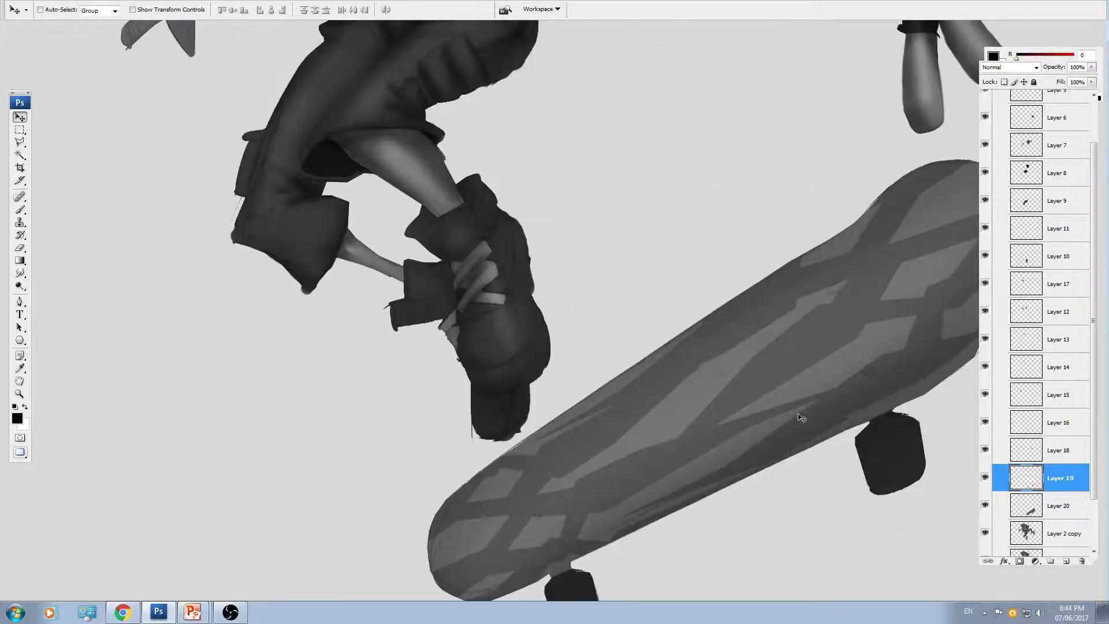
pyautogui.moveTo(799, 419); pyautogui.dragTo(507, 250)
pyautogui.scroll(3, 609, 269)
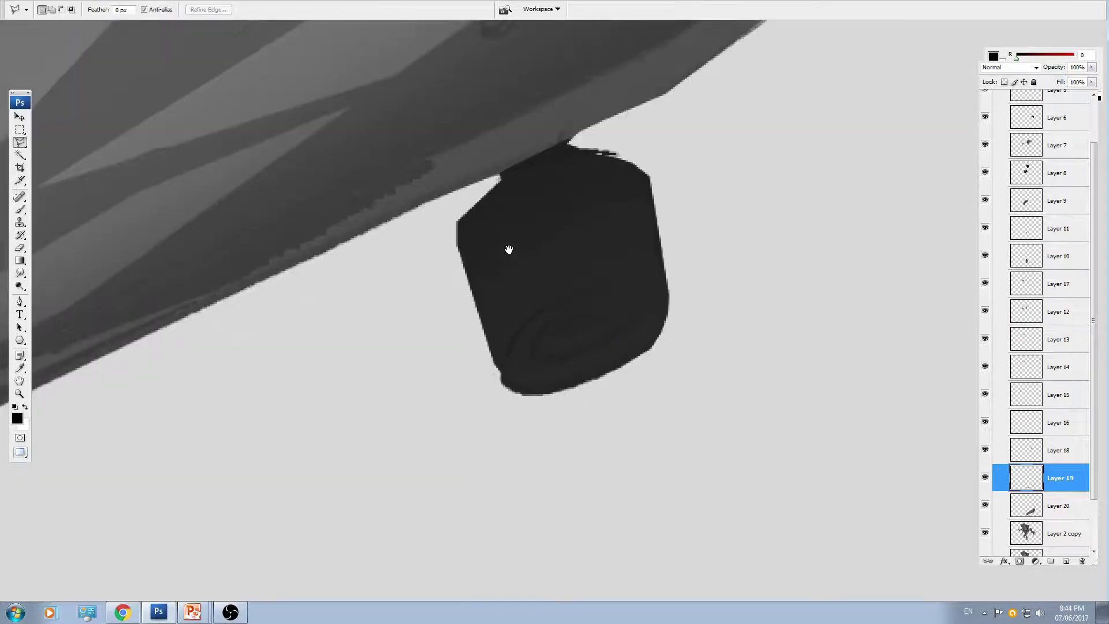
pyautogui.click(20, 141)
pyautogui.click(70, 142)
pyautogui.moveTo(616, 267); pyautogui.dragTo(571, 163)
pyautogui.moveTo(115, 376); pyautogui.dragTo(437, 225)
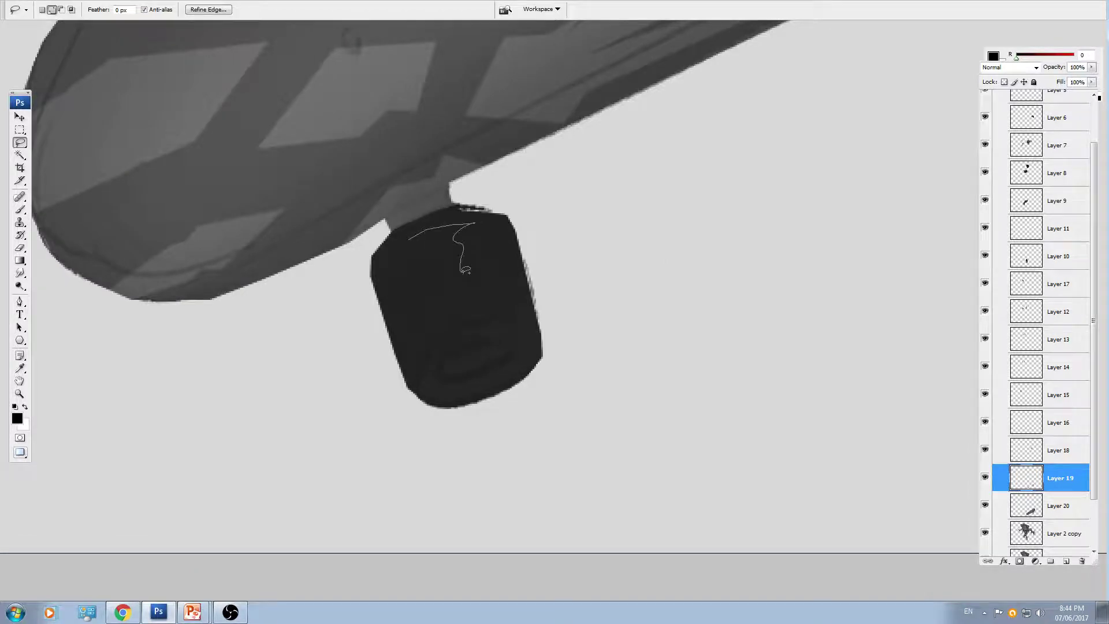
pyautogui.moveTo(462, 271); pyautogui.dragTo(422, 243)
pyautogui.moveTo(634, 270); pyautogui.dragTo(455, 275)
pyautogui.moveTo(539, 319); pyautogui.dragTo(369, 509)
pyautogui.moveTo(504, 232)
pyautogui.mouseDown()
pyautogui.moveTo(537, 225)
pyautogui.moveTo(522, 231)
pyautogui.mouseUp()
# - Hide the selection outline and lighten the selected wheel highlights with Hue/Saturation
pyautogui.hotkey('ctrl', 'h')
pyautogui.hotkey('ctrl', 'u')
pyautogui.moveTo(822, 247); pyautogui.dragTo(836, 249)
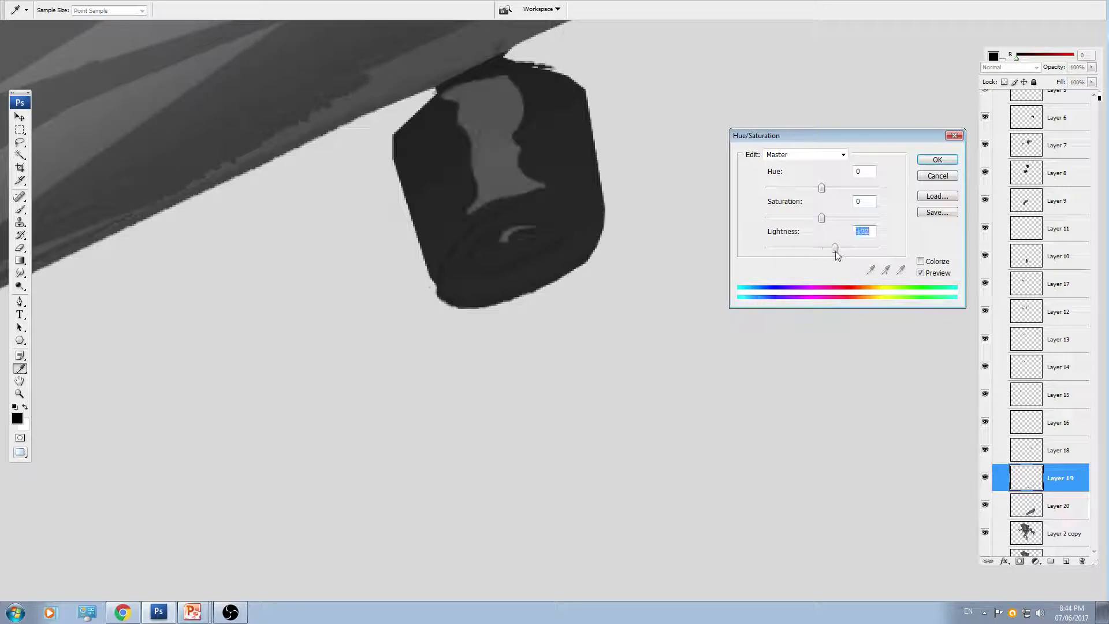
pyautogui.press('Return')
# - Brighten the highlights on both wheels with the Dodge tool, raising its exposure to 44%
pyautogui.press('o')
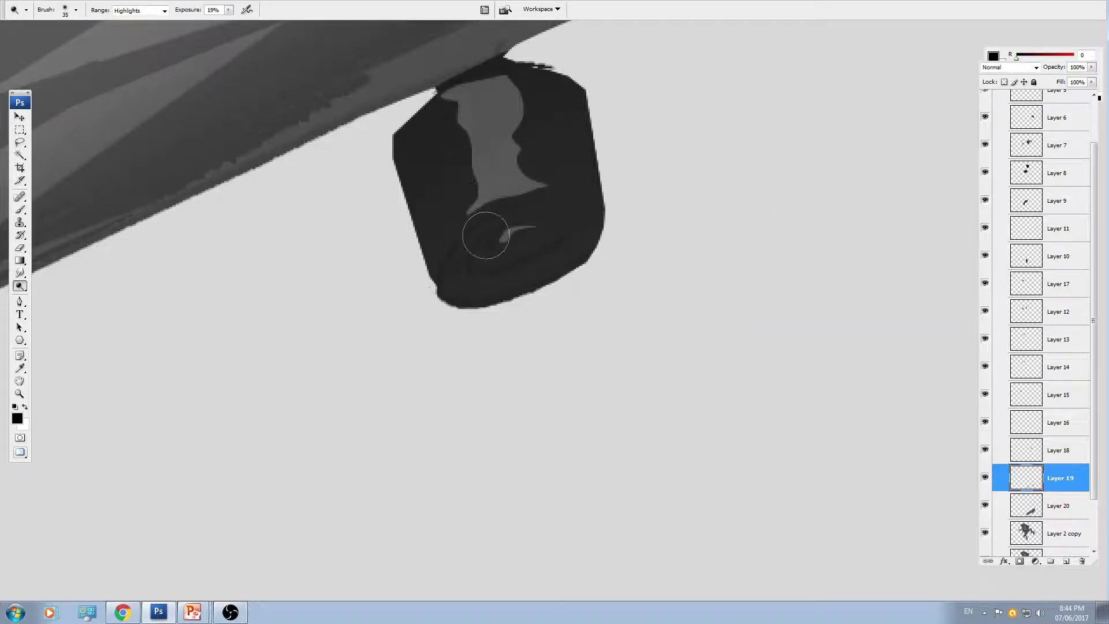
pyautogui.moveTo(486, 235)
pyautogui.mouseDown()
pyautogui.moveTo(450, 93)
pyautogui.moveTo(487, 123)
pyautogui.mouseUp()
pyautogui.click(229, 10)
pyautogui.click(255, 25)
pyautogui.click(472, 114)
pyautogui.hotkey('ctrl', '-')
pyautogui.moveTo(449, 381); pyautogui.dragTo(969, 209)
pyautogui.moveTo(425, 320)
pyautogui.mouseDown()
pyautogui.moveTo(432, 377)
pyautogui.moveTo(422, 338)
pyautogui.moveTo(427, 354)
pyautogui.mouseUp()
pyautogui.hotkey('ctrl', '-')
pyautogui.hotkey('ctrl', '-')
pyautogui.moveTo(730, 273); pyautogui.dragTo(718, 354)
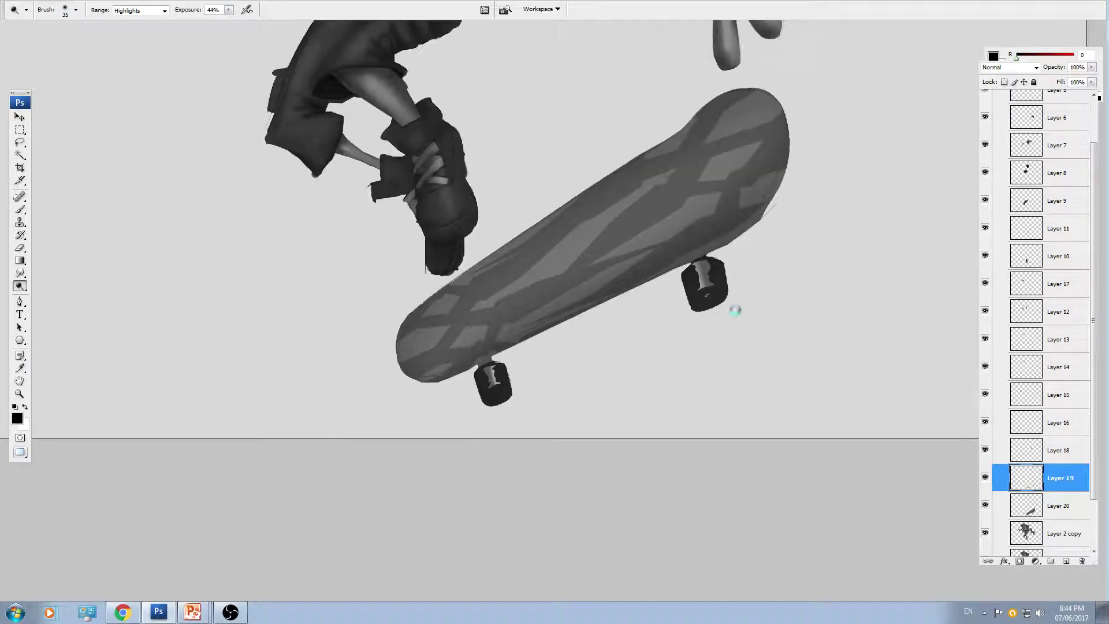
pyautogui.hotkey('ctrl', 'u')
pyautogui.press('Escape')
# - Save a JPEG version of the artwork, entering 006 in the file name and accepting the default JPEG options
pyautogui.scroll(3, 718, 269)
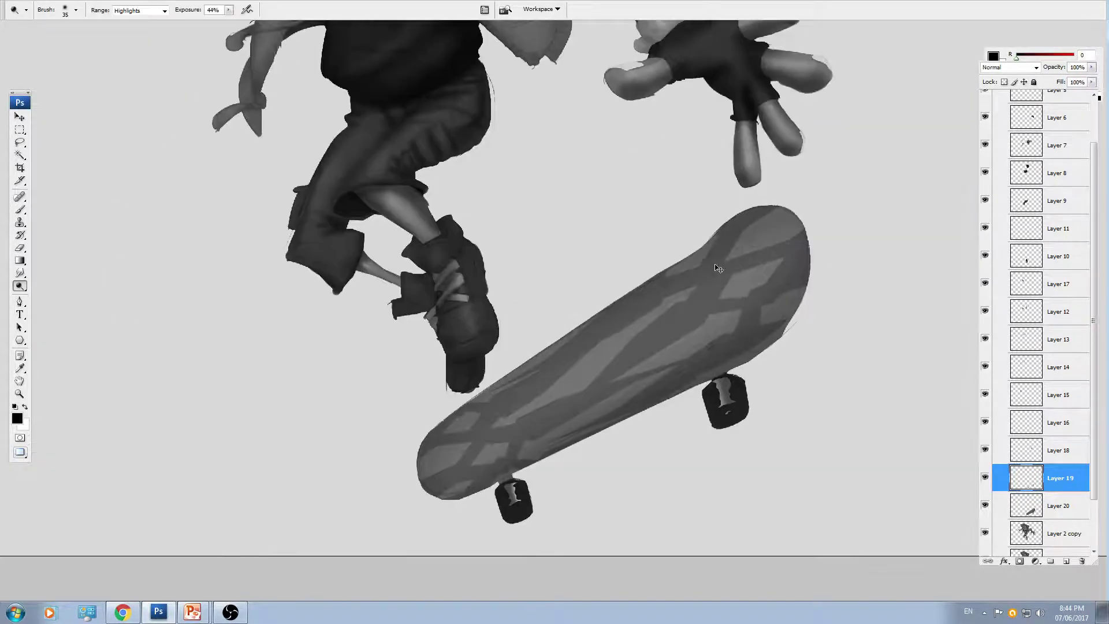
pyautogui.scroll(5, 624, 347)
pyautogui.scroll(-2, 594, 269)
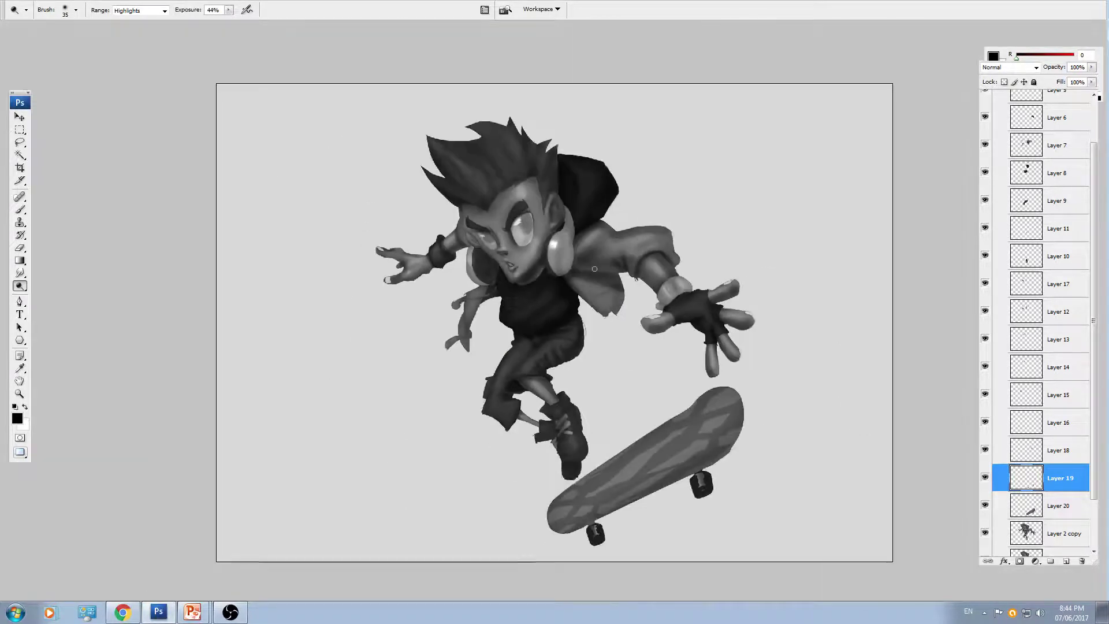
pyautogui.hotkey('ctrl', 'shift', 's')
pyautogui.click(490, 445)
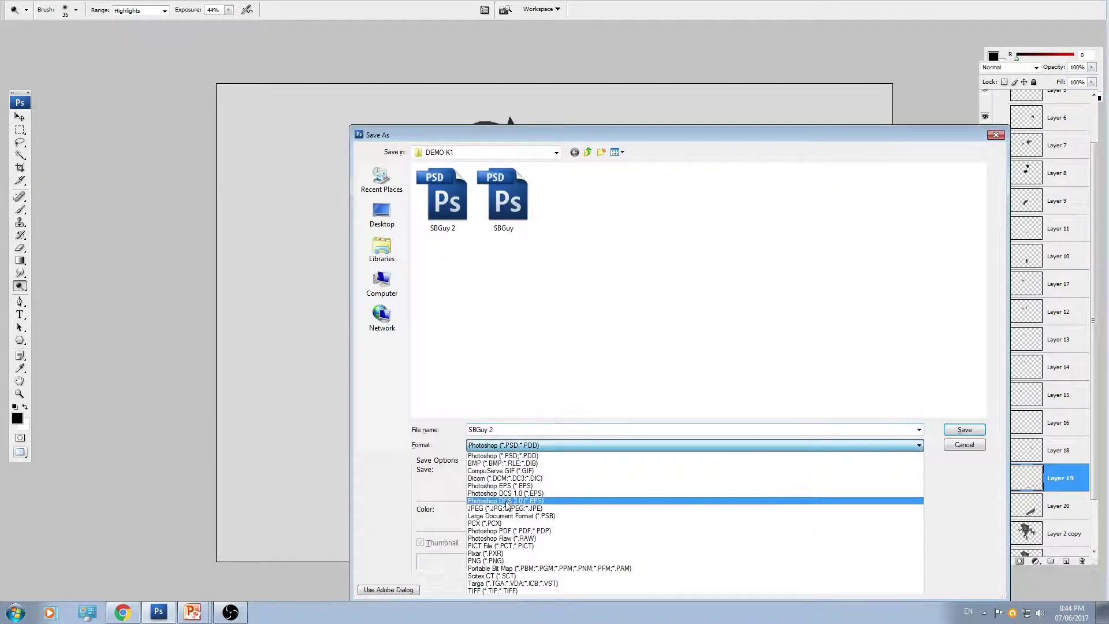
pyautogui.click(500, 513)
pyautogui.click(545, 430)
pyautogui.write('006')
pyautogui.press('Return')
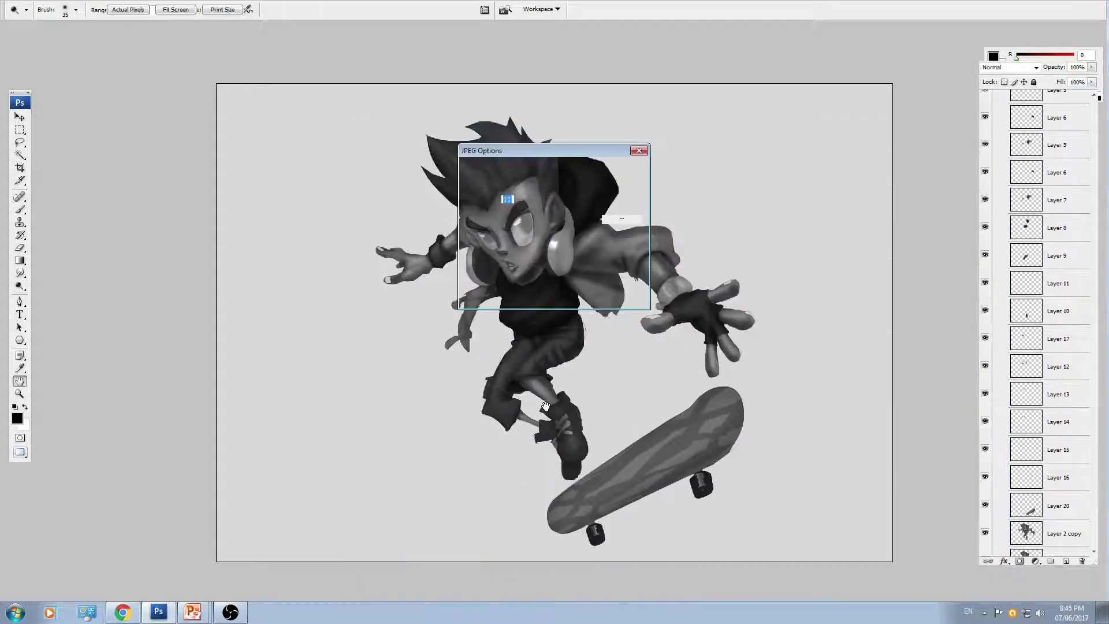
pyautogui.press('Return')
pyautogui.press('Return')
# - Make Layer 13, which holds the eyes, active and load its contents as a selection
pyautogui.hotkey('ctrl', '+')
pyautogui.hotkey('ctrl', '+')
pyautogui.moveTo(517, 249); pyautogui.dragTo(531, 336)
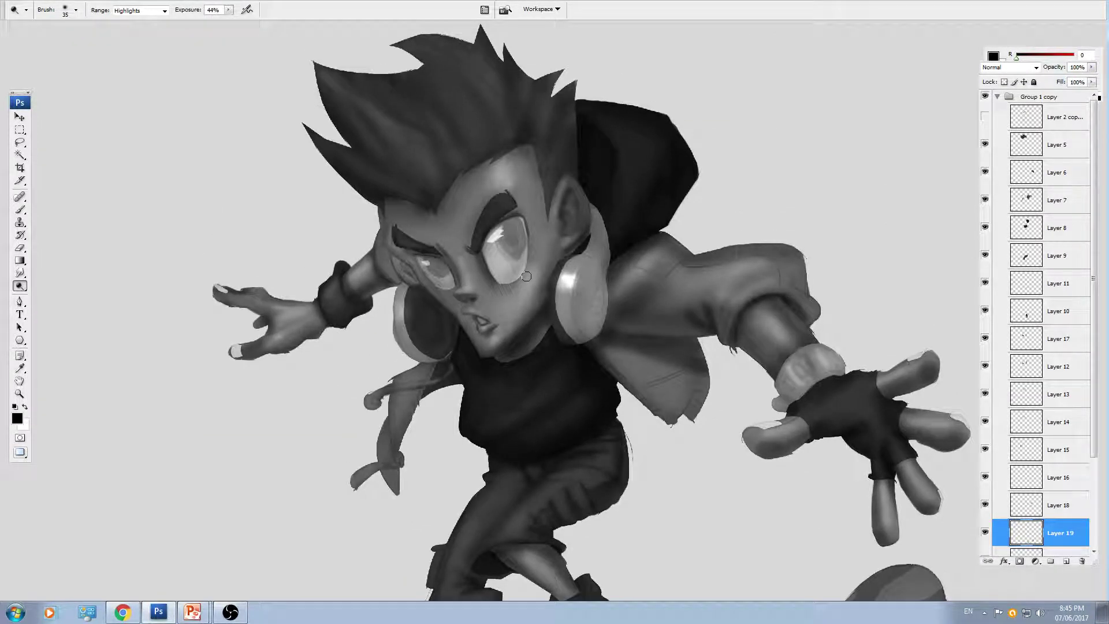
pyautogui.hotkey('ctrl', '+')
pyautogui.hotkey('ctrl', '+')
pyautogui.hotkey('ctrl', '+')
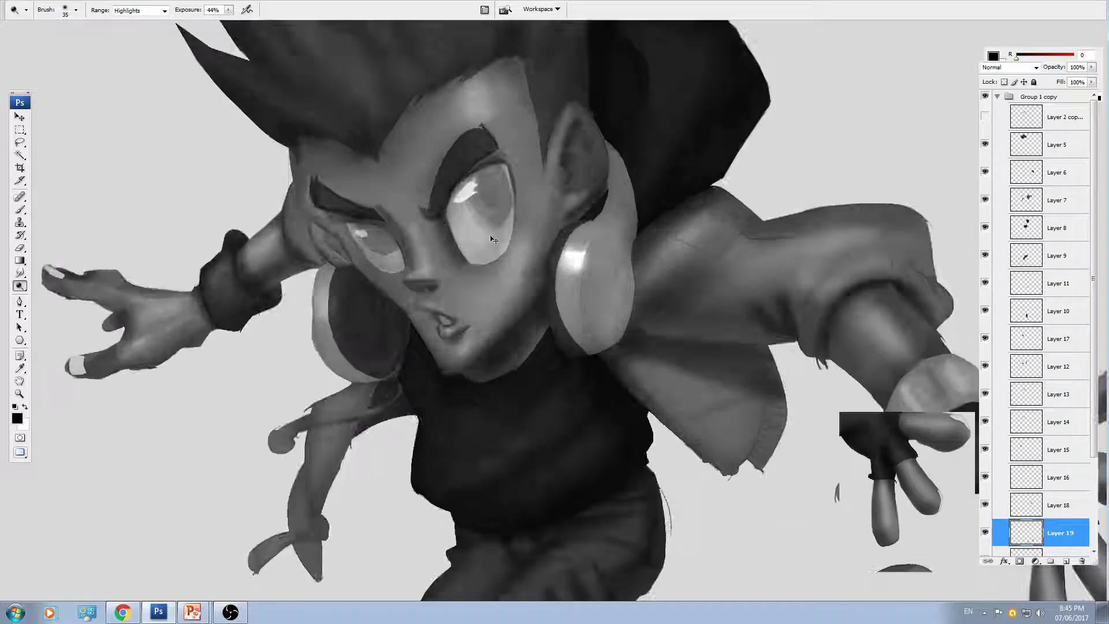
pyautogui.moveTo(413, 170); pyautogui.dragTo(532, 299)
pyautogui.press('v')
pyautogui.keyDown('ctrl'); pyautogui.click(549, 292); pyautogui.keyUp('ctrl')
pyautogui.hotkey('ctrl', 'z')
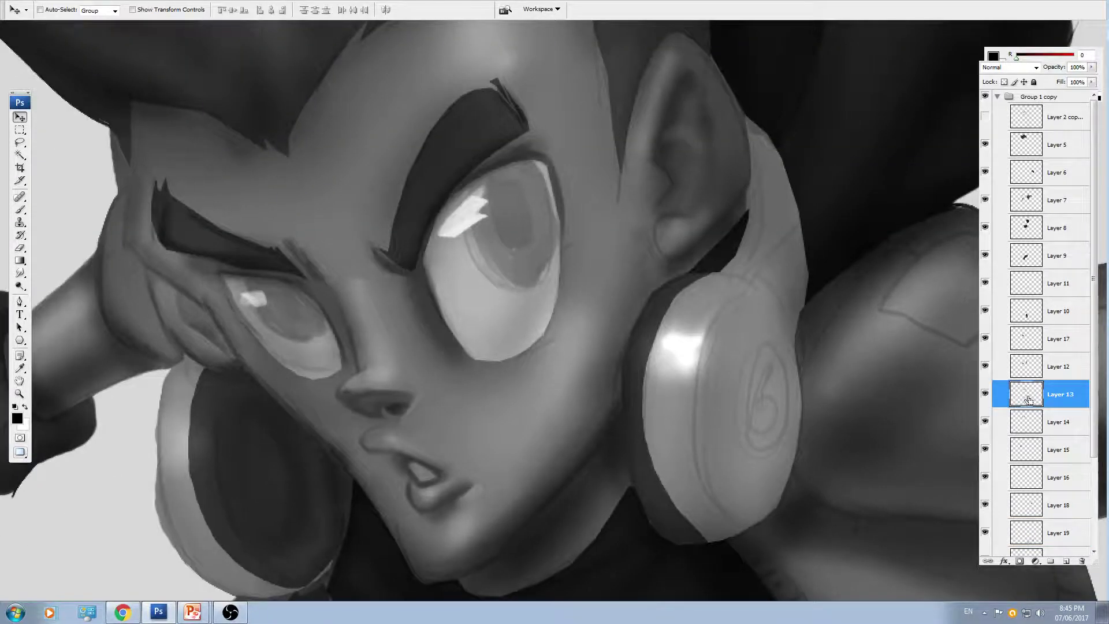
pyautogui.keyDown('ctrl'); pyautogui.click(1027, 396); pyautogui.keyUp('ctrl')
# - Paint large near-black irises over both eyes with the Brush at 100% opacity
pyautogui.press('b')
pyautogui.moveTo(480, 200); pyautogui.dragTo(493, 219)
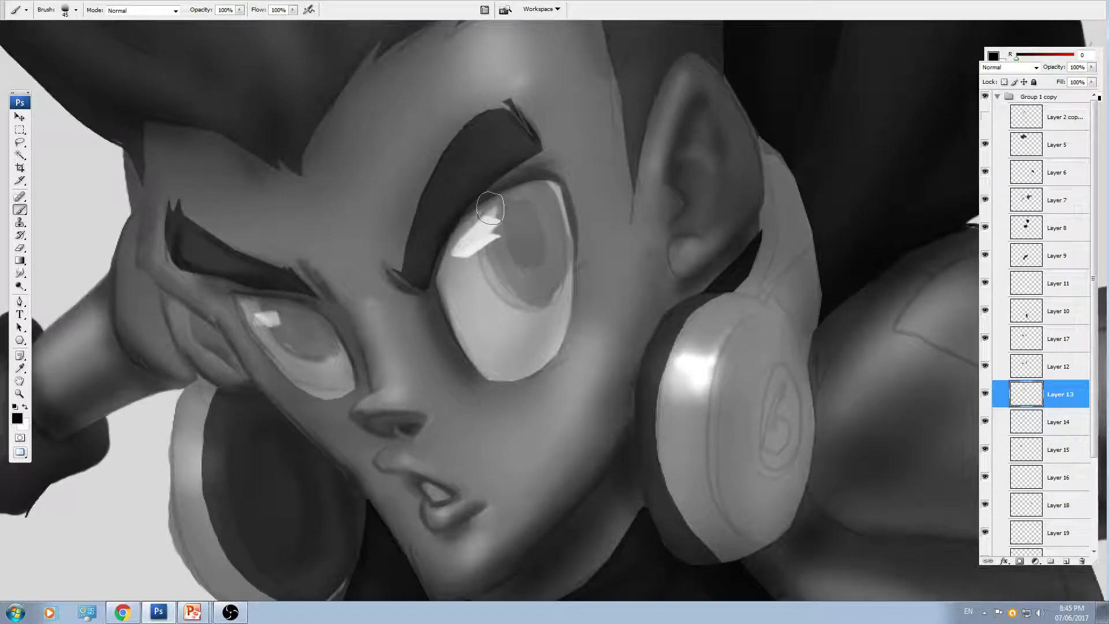
pyautogui.moveTo(491, 208)
pyautogui.mouseDown()
pyautogui.moveTo(486, 249)
pyautogui.moveTo(539, 228)
pyautogui.moveTo(536, 203)
pyautogui.mouseUp()
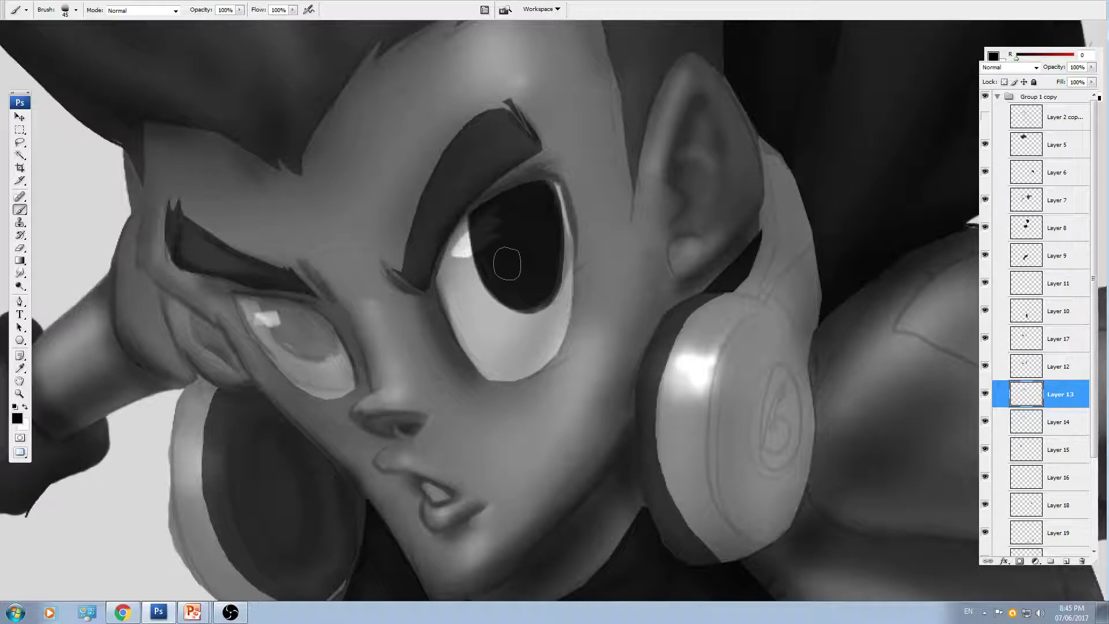
pyautogui.press('[')
pyautogui.moveTo(347, 306)
pyautogui.mouseDown()
pyautogui.moveTo(414, 273)
pyautogui.moveTo(347, 301)
pyautogui.moveTo(367, 315)
pyautogui.moveTo(351, 277)
pyautogui.moveTo(387, 318)
pyautogui.moveTo(347, 292)
pyautogui.moveTo(370, 311)
pyautogui.mouseUp()
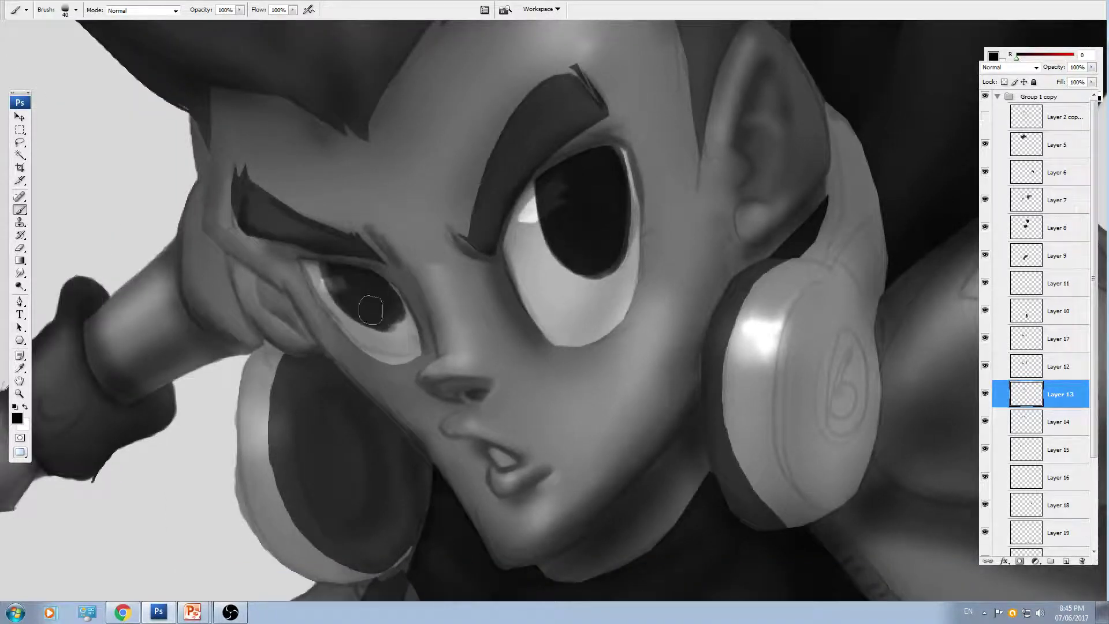
# - Paint black pupils inside slightly lighter dark irises on both eyes using a smaller brush
pyautogui.moveTo(437, 266); pyautogui.dragTo(404, 271)
pyautogui.moveTo(525, 209)
pyautogui.mouseDown()
pyautogui.moveTo(555, 278)
pyautogui.moveTo(563, 185)
pyautogui.mouseUp()
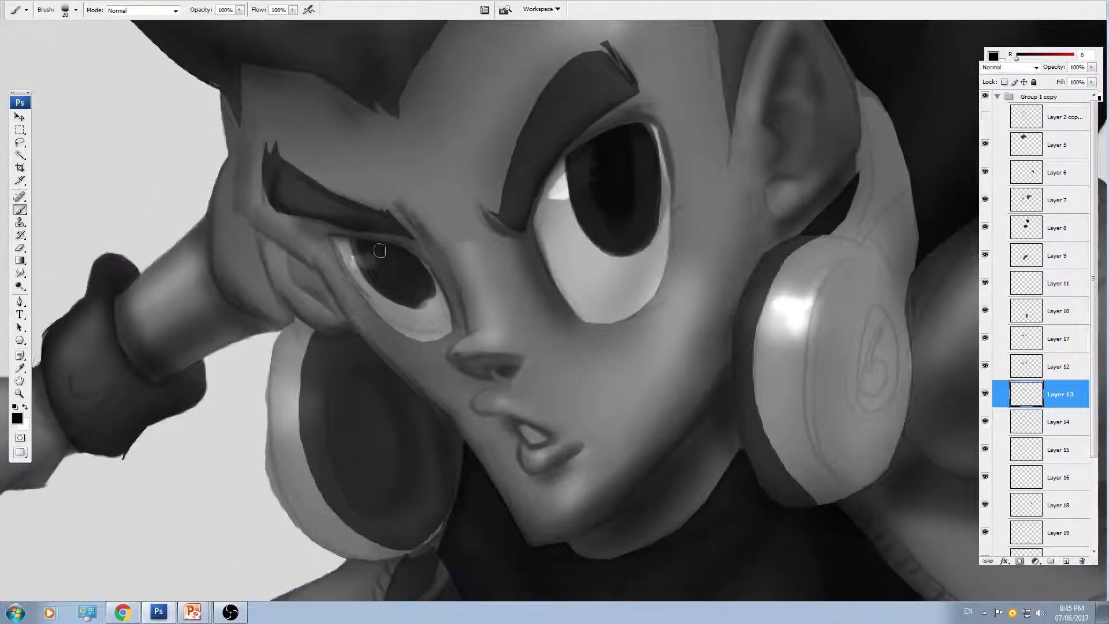
pyautogui.moveTo(379, 250)
pyautogui.mouseDown()
pyautogui.moveTo(391, 275)
pyautogui.moveTo(374, 241)
pyautogui.mouseUp()
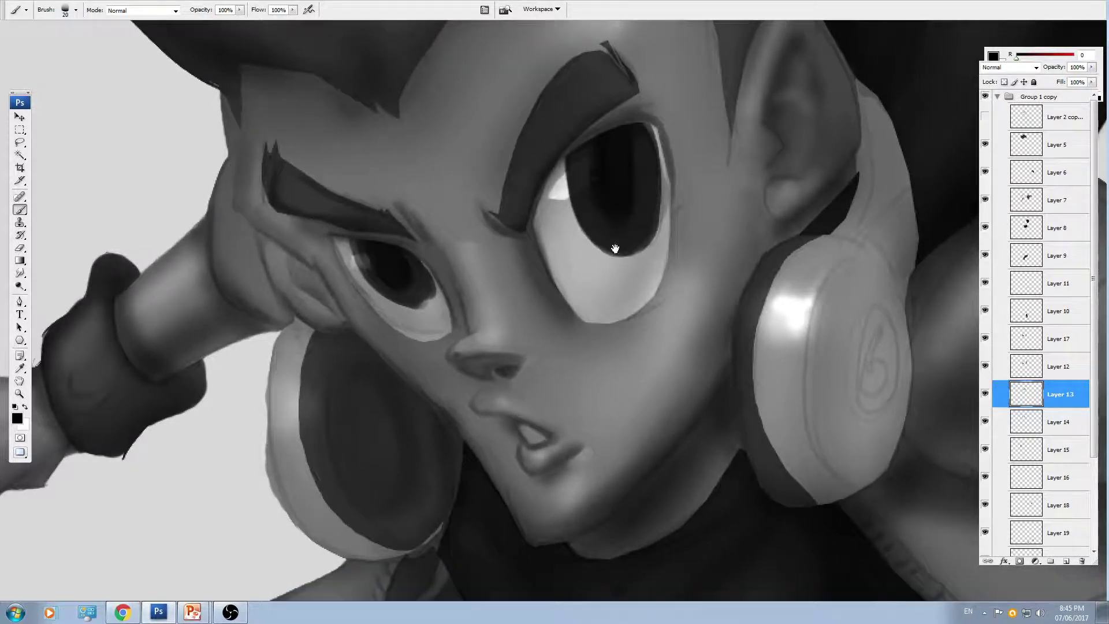
# - Darken the upper lids and outer rims of both eyes with black strokes of the Brush at 100% opacity
pyautogui.moveTo(616, 249); pyautogui.dragTo(593, 259)
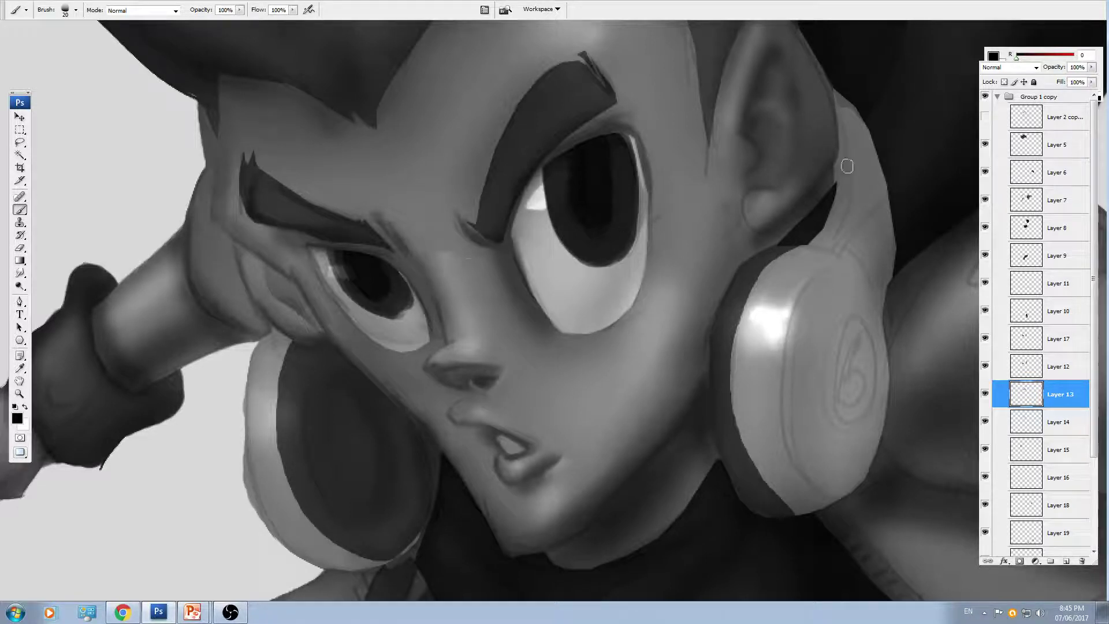
pyautogui.moveTo(543, 267); pyautogui.dragTo(568, 271)
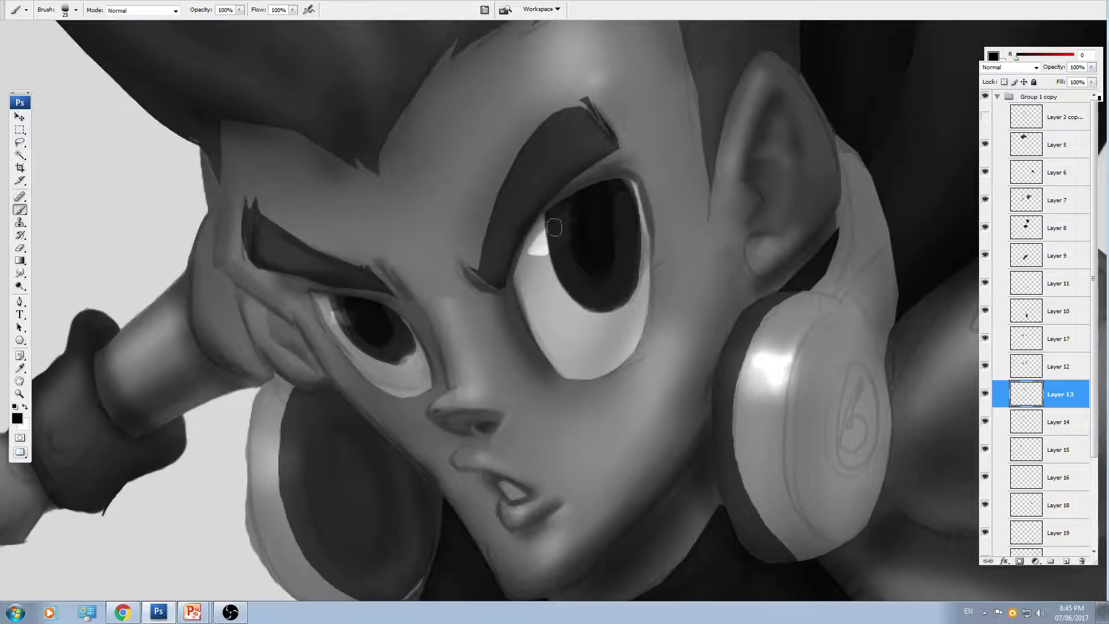
pyautogui.moveTo(647, 184); pyautogui.dragTo(599, 191)
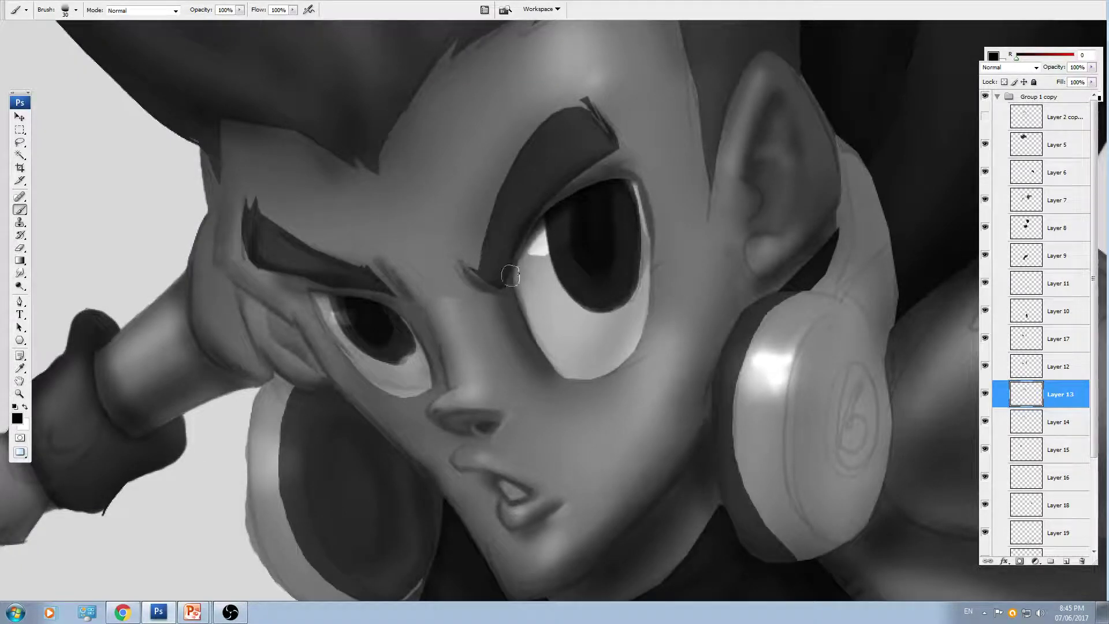
pyautogui.moveTo(374, 298); pyautogui.dragTo(315, 303)
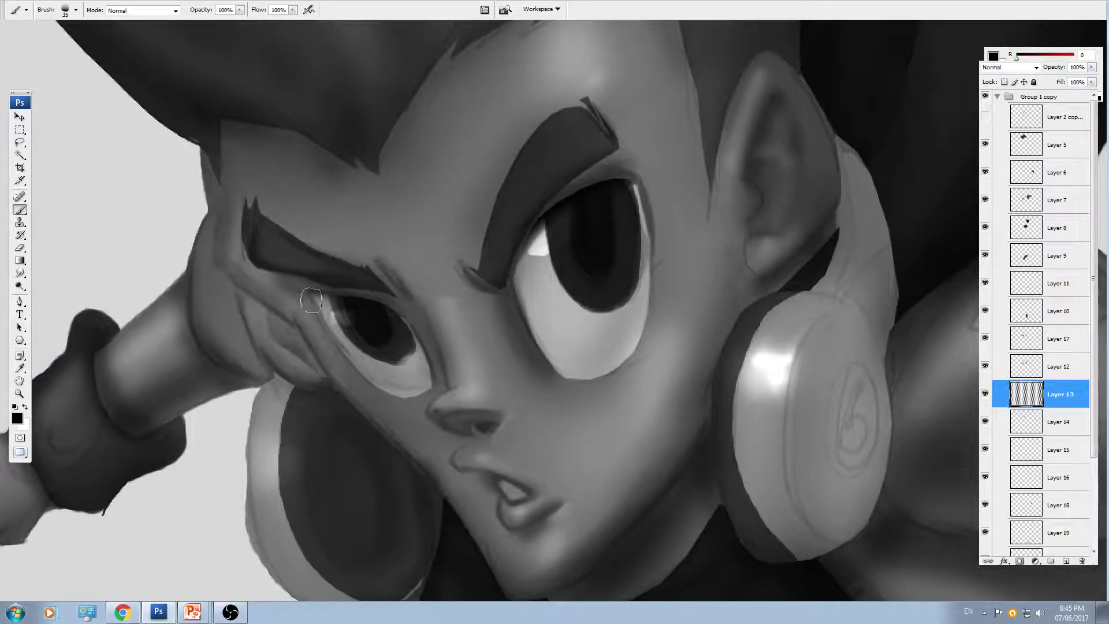
pyautogui.press(']')
pyautogui.moveTo(408, 333)
pyautogui.mouseDown()
pyautogui.moveTo(362, 303)
pyautogui.moveTo(313, 304)
pyautogui.moveTo(357, 364)
pyautogui.mouseUp()
pyautogui.press(']')
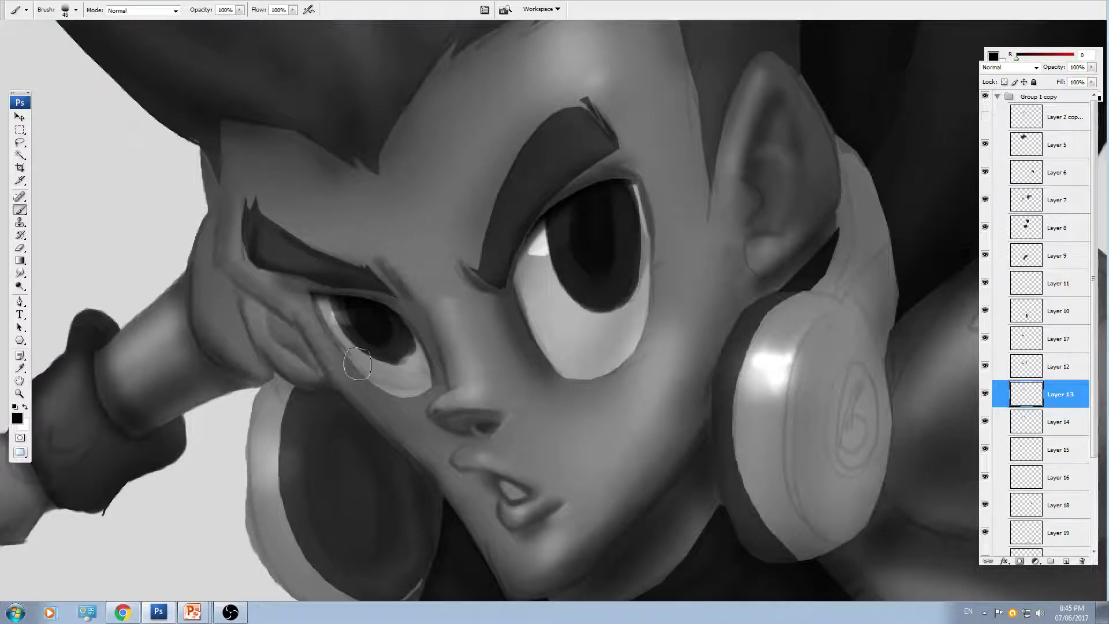
pyautogui.moveTo(320, 310); pyautogui.dragTo(373, 375)
# - Shade the side edges of the larger eye's white with progressively larger black brush strokes
pyautogui.press(']')
pyautogui.press(']')
pyautogui.press(']')
pyautogui.moveTo(507, 258); pyautogui.dragTo(524, 308)
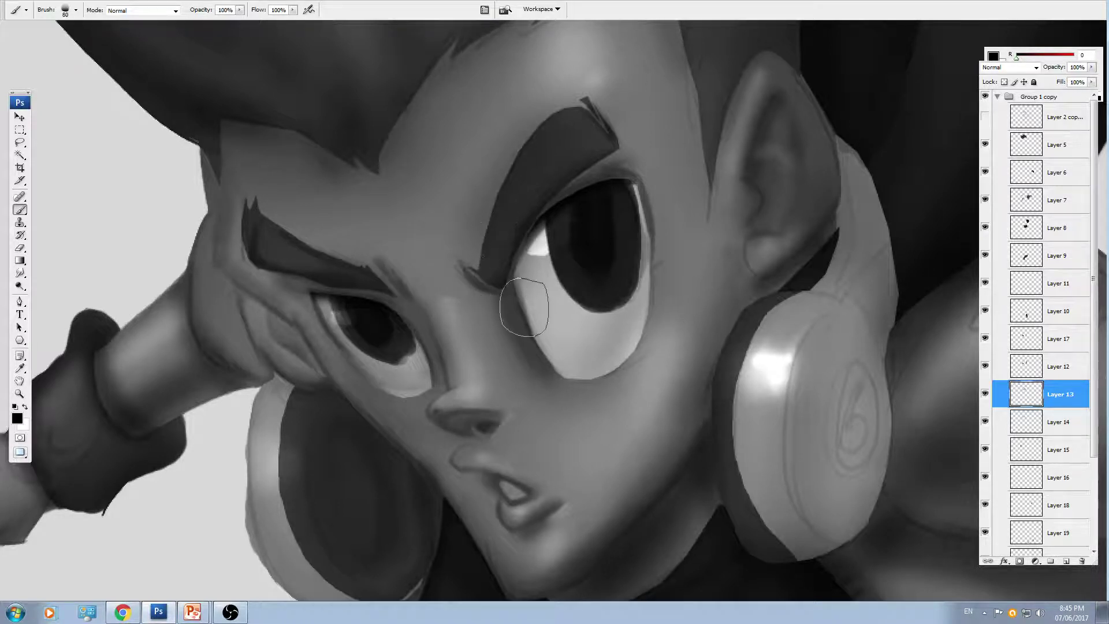
pyautogui.moveTo(522, 260); pyautogui.dragTo(542, 352)
pyautogui.press(']')
pyautogui.press(']')
pyautogui.press(']')
pyautogui.moveTo(669, 338); pyautogui.dragTo(665, 219)
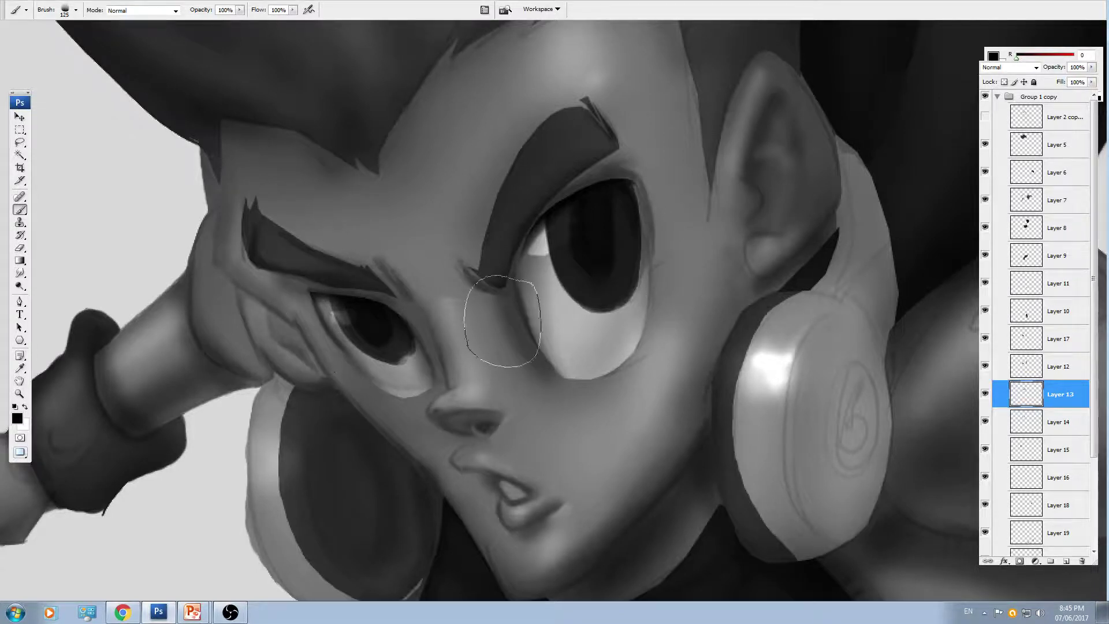
# - Brighten the glints beside the irises of both eyes with the Dodge tool set to Shadows and 66% exposure
pyautogui.press('o')
pyautogui.click(149, 10)
pyautogui.click(138, 21)
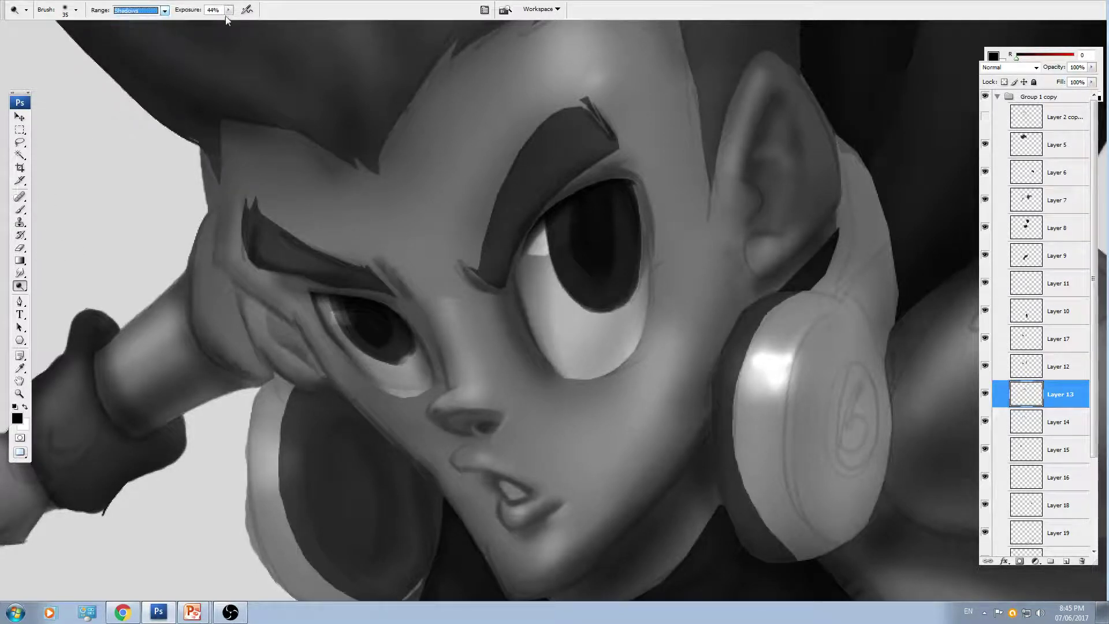
pyautogui.moveTo(228, 10); pyautogui.dragTo(242, 25)
pyautogui.press('[')
pyautogui.moveTo(552, 251); pyautogui.dragTo(552, 268)
pyautogui.press('[')
pyautogui.moveTo(339, 316); pyautogui.dragTo(336, 317)
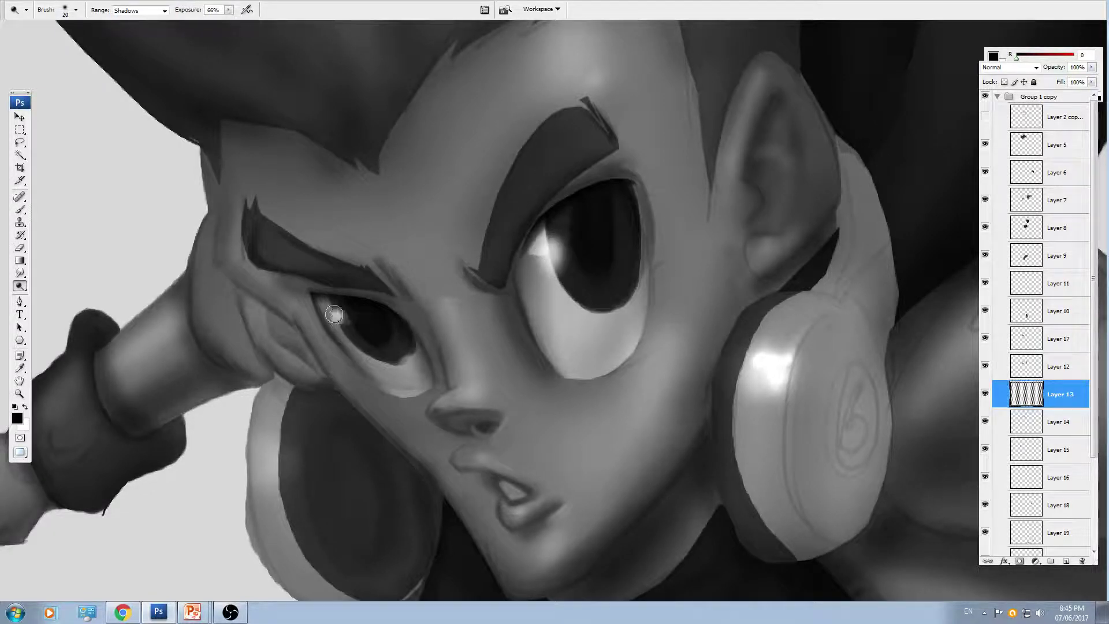
# - Dodge the lower eye whites and lighten the iris rims of both eyes, adjusting the brush size to each area
pyautogui.press(']')
pyautogui.press(']')
pyautogui.moveTo(543, 260); pyautogui.dragTo(553, 265)
pyautogui.moveTo(630, 373)
pyautogui.mouseDown()
pyautogui.moveTo(637, 366)
pyautogui.moveTo(621, 397)
pyautogui.mouseUp()
pyautogui.press('[')
pyautogui.press('[')
pyautogui.moveTo(428, 390); pyautogui.dragTo(433, 372)
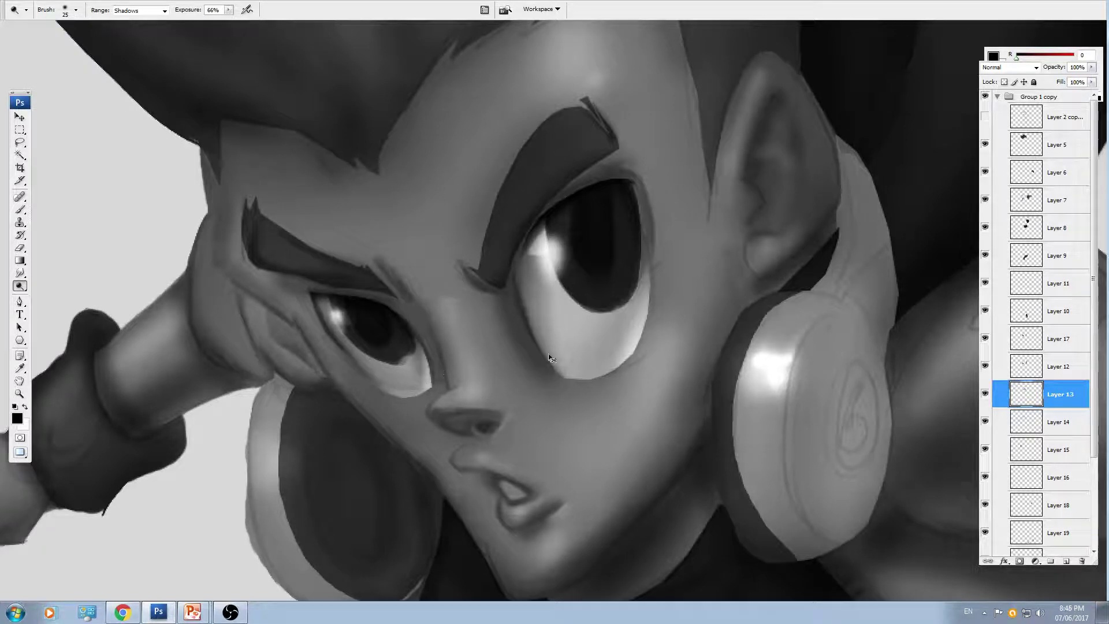
pyautogui.hotkey('ctrl', '-')
pyautogui.hotkey('ctrl', '+')
pyautogui.press('[')
pyautogui.moveTo(541, 260)
pyautogui.mouseDown()
pyautogui.moveTo(542, 239)
pyautogui.moveTo(575, 296)
pyautogui.moveTo(612, 197)
pyautogui.mouseUp()
# - Paint small white catchlights on the pupils of both eyes with a much smaller Brush
pyautogui.press('b')
pyautogui.keyDown('alt'); pyautogui.click(544, 263); pyautogui.keyUp('alt')
pyautogui.press('[')
pyautogui.press('[')
pyautogui.press('[')
pyautogui.press('[')
pyautogui.press('[')
pyautogui.press('[')
pyautogui.press('[')
pyautogui.press('[')
pyautogui.press('[')
pyautogui.moveTo(330, 310)
pyautogui.mouseDown()
pyautogui.moveTo(351, 354)
pyautogui.moveTo(371, 361)
pyautogui.moveTo(391, 325)
pyautogui.mouseUp()
pyautogui.keyDown('alt'); pyautogui.click(561, 229); pyautogui.keyUp('alt')
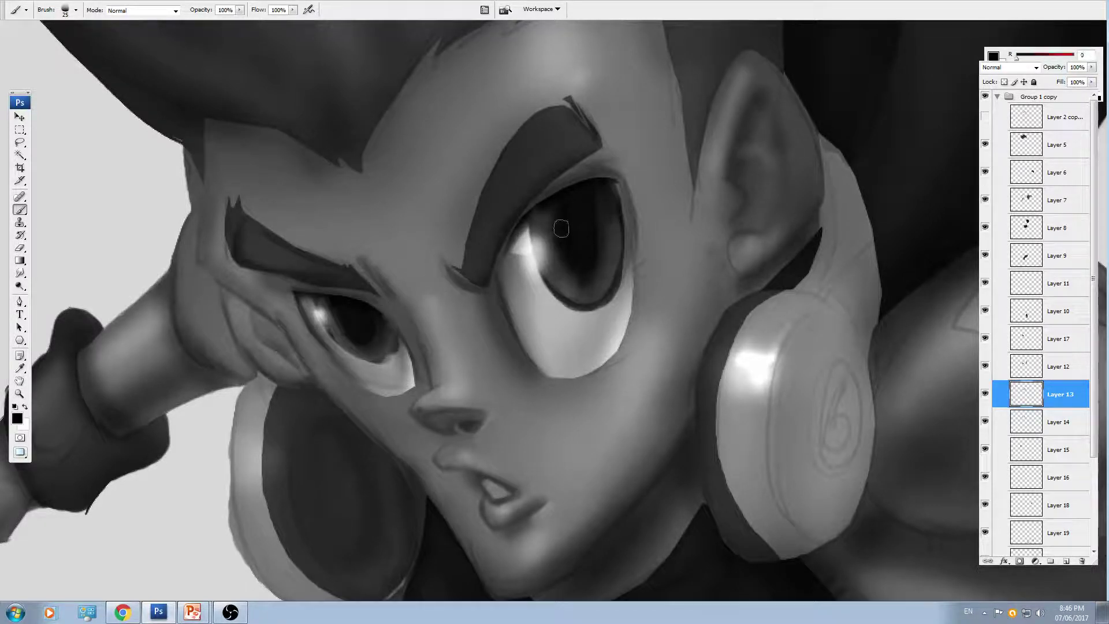
pyautogui.press('x')
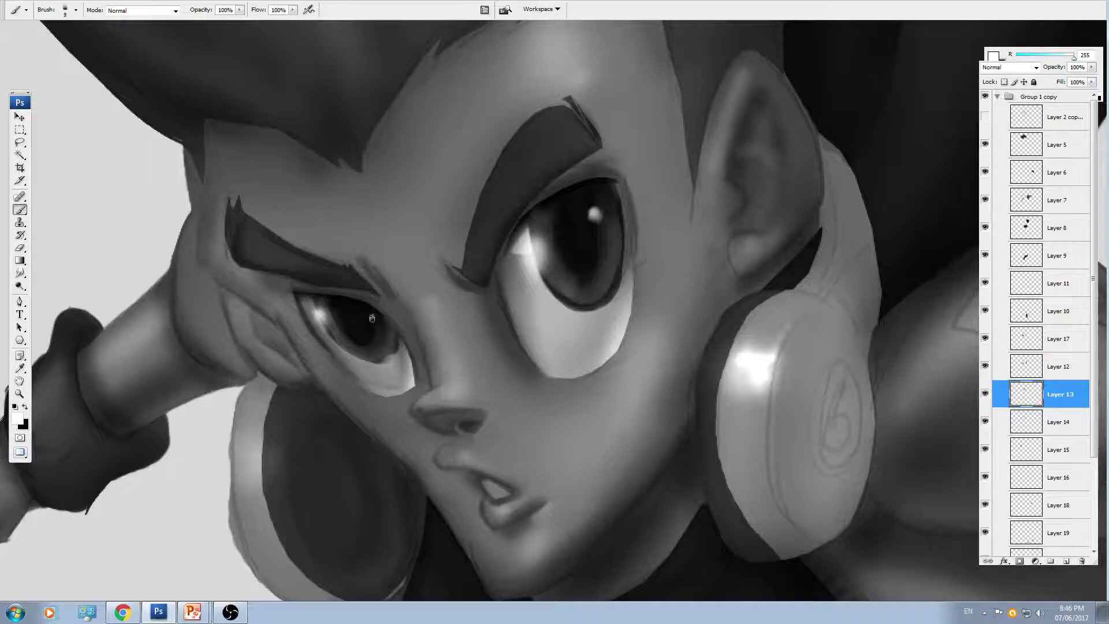
pyautogui.hotkey('ctrl', '-')
pyautogui.hotkey('ctrl', '+')
# - Paint fine near-black strokes inside both irises and darken the eye edges using a sampled tone of 10
pyautogui.keyDown('alt'); pyautogui.click(559, 208); pyautogui.keyUp('alt')
pyautogui.press(']')
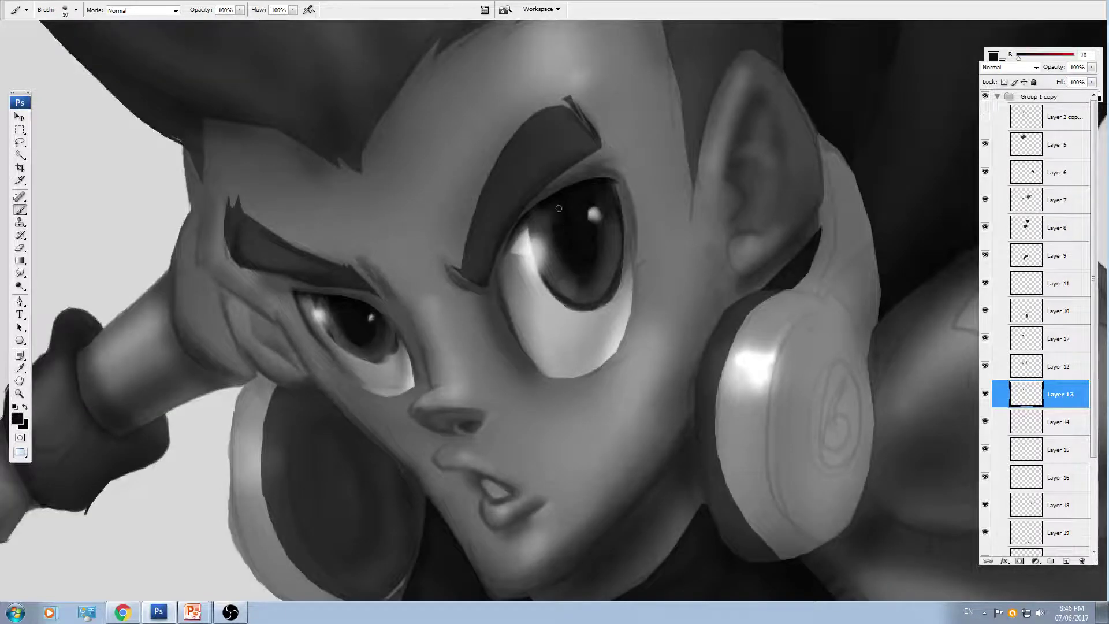
pyautogui.moveTo(546, 227)
pyautogui.mouseDown()
pyautogui.moveTo(534, 249)
pyautogui.moveTo(550, 269)
pyautogui.mouseUp()
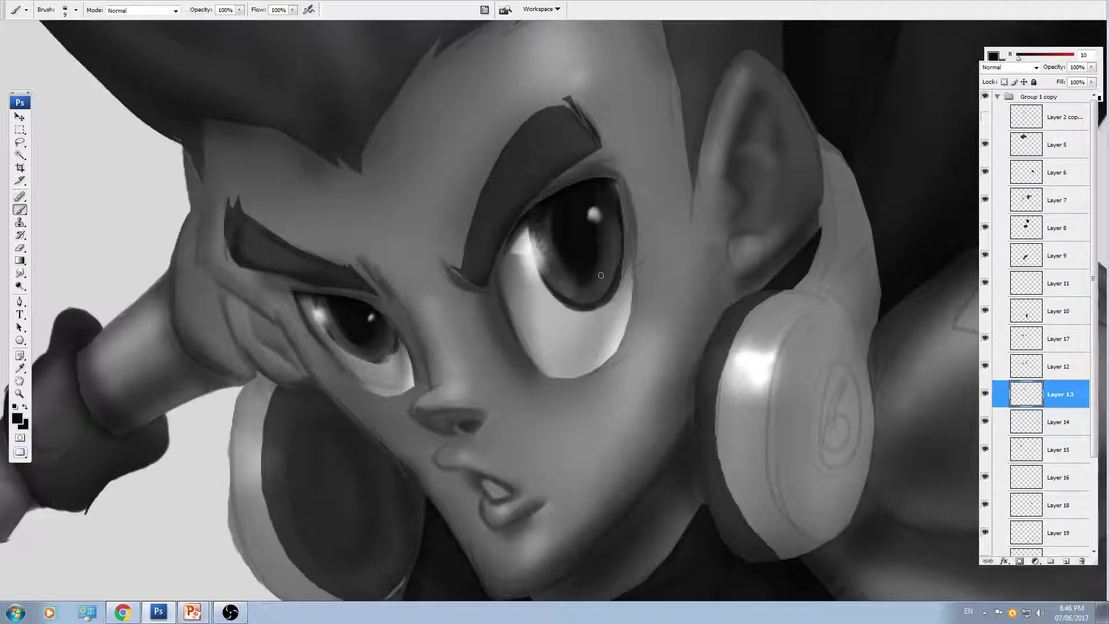
pyautogui.press(']')
pyautogui.press(']')
pyautogui.moveTo(386, 321); pyautogui.dragTo(414, 367)
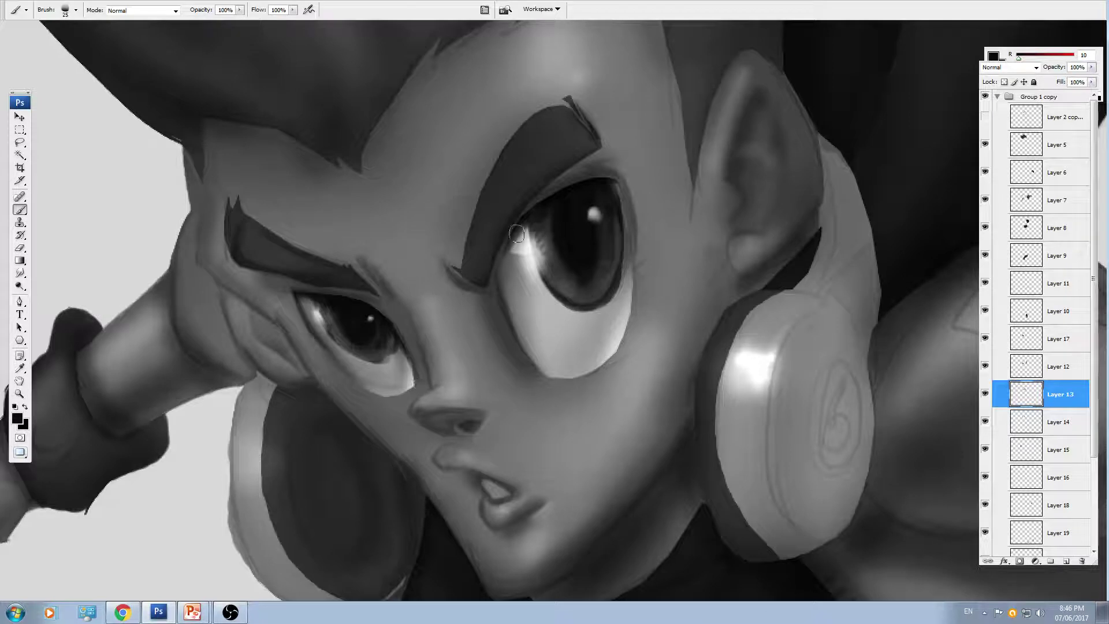
pyautogui.moveTo(517, 234); pyautogui.dragTo(499, 289)
pyautogui.press(']')
pyautogui.hotkey('ctrl', '-')
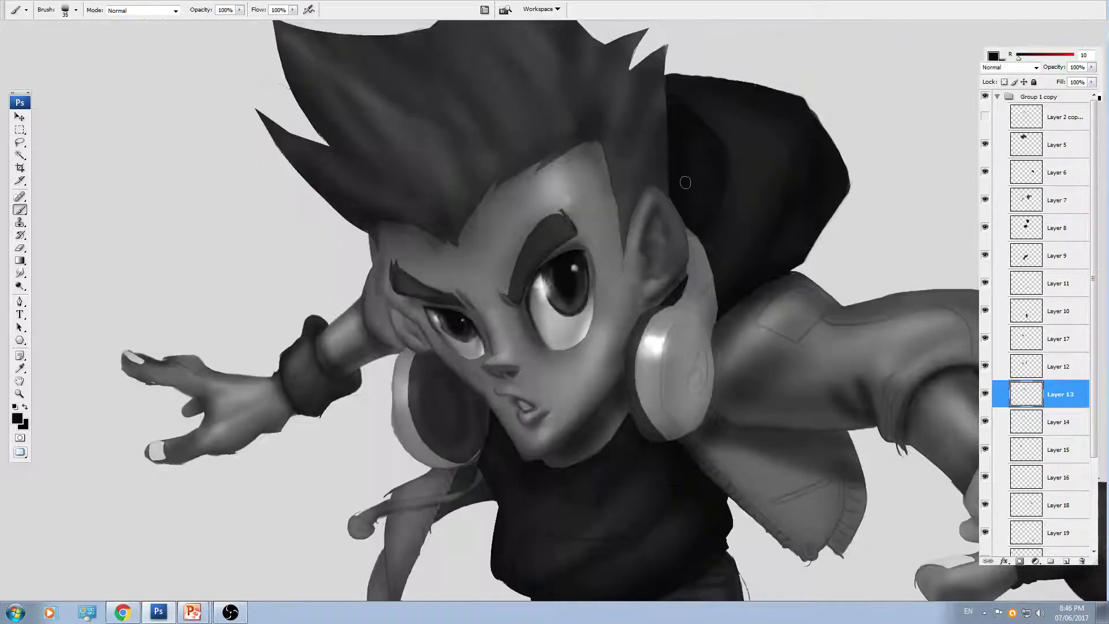
# - Make Layer 14, which holds the eyebrows, active and paint dark hair strokes across the larger eyebrow using a tone of 20
pyautogui.press('v')
pyautogui.keyDown('ctrl'); pyautogui.click(549, 237); pyautogui.keyUp('ctrl')
pyautogui.hotkey('ctrl', '+')
pyautogui.hotkey('ctrl', '+')
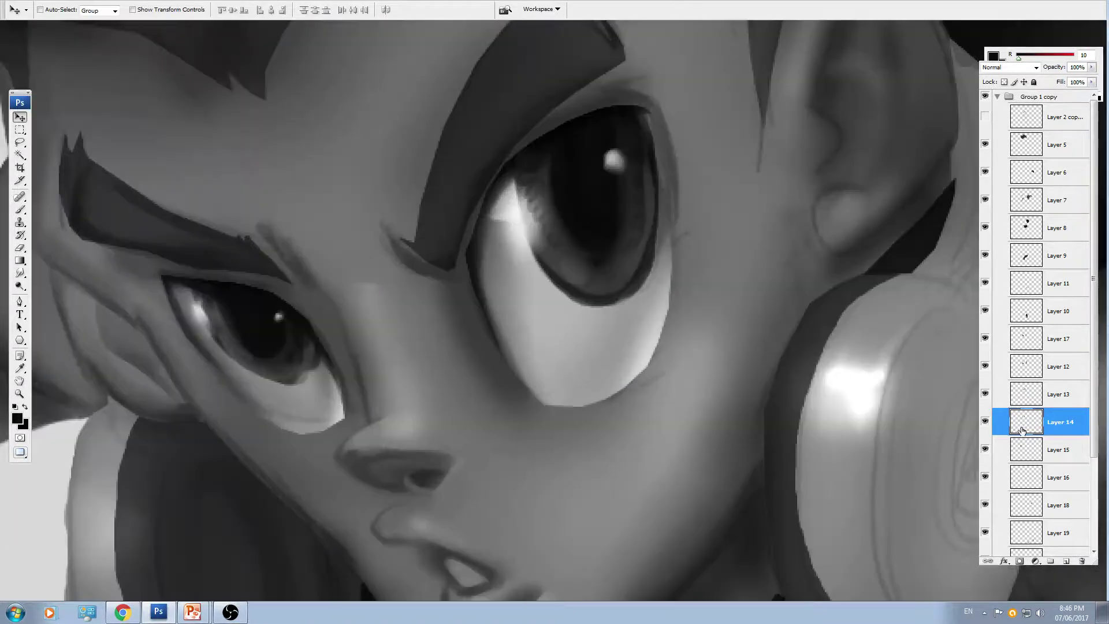
pyautogui.press('b')
pyautogui.moveTo(541, 149); pyautogui.dragTo(547, 214)
pyautogui.keyDown('alt'); pyautogui.click(548, 214); pyautogui.keyUp('alt')
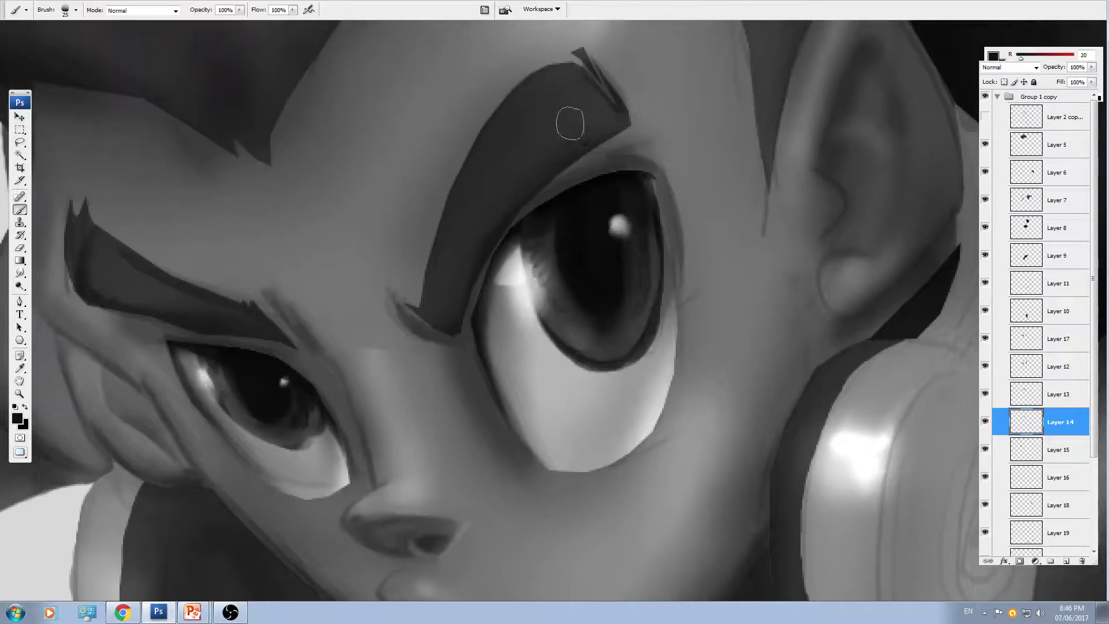
pyautogui.press('[')
pyautogui.press('[')
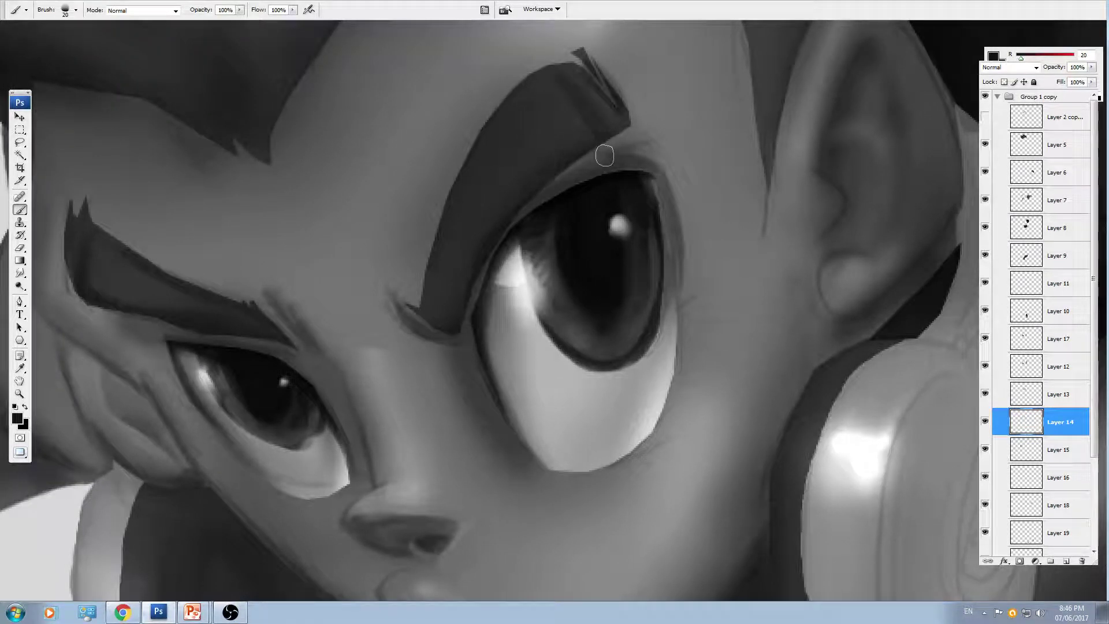
pyautogui.moveTo(533, 94); pyautogui.dragTo(569, 145)
pyautogui.moveTo(442, 243); pyautogui.dragTo(459, 303)
# - Paint matching dark hair strokes across the smaller eyebrow
pyautogui.moveTo(307, 332); pyautogui.dragTo(429, 341)
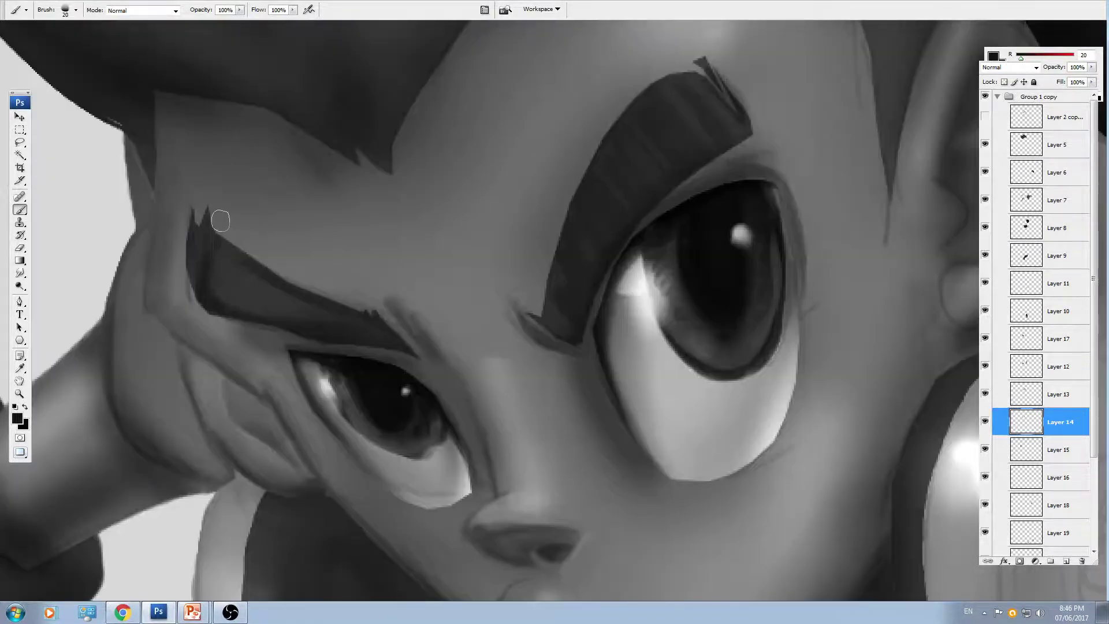
pyautogui.moveTo(229, 245); pyautogui.dragTo(234, 303)
pyautogui.moveTo(240, 269); pyautogui.dragTo(247, 312)
pyautogui.moveTo(250, 247); pyautogui.dragTo(272, 315)
pyautogui.moveTo(655, 155); pyautogui.dragTo(627, 184)
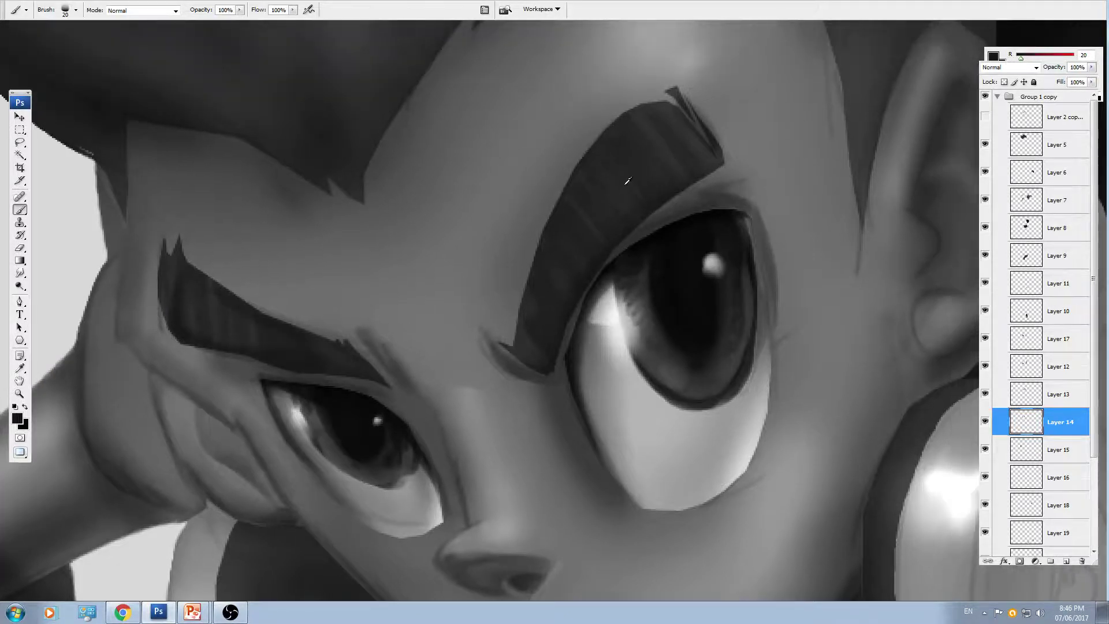
# - Paint hair-like notches along the larger eyebrow's upper edge, alternating sampled skin and eyebrow tones
pyautogui.press(']')
pyautogui.press(']')
pyautogui.keyDown('alt'); pyautogui.click(649, 72); pyautogui.keyUp('alt')
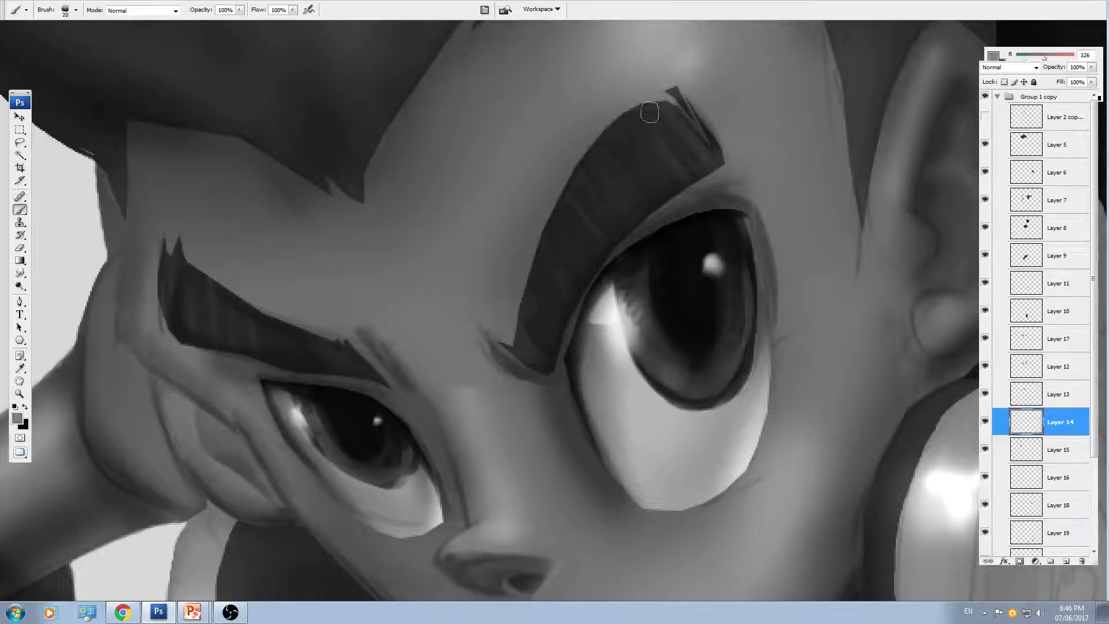
pyautogui.moveTo(649, 114); pyautogui.dragTo(614, 144)
pyautogui.keyDown('alt'); pyautogui.click(640, 160); pyautogui.keyUp('alt')
pyautogui.keyDown('alt'); pyautogui.click(657, 124); pyautogui.keyUp('alt')
pyautogui.moveTo(601, 157); pyautogui.dragTo(571, 211)
pyautogui.keyDown('alt'); pyautogui.click(635, 189); pyautogui.keyUp('alt')
pyautogui.moveTo(656, 120)
pyautogui.mouseDown()
pyautogui.moveTo(604, 161)
pyautogui.moveTo(580, 218)
pyautogui.mouseUp()
# - Break up the smaller eyebrow's upper edge with short hair-like strokes in sampled tones using a smaller brush
pyautogui.moveTo(265, 329); pyautogui.dragTo(375, 281)
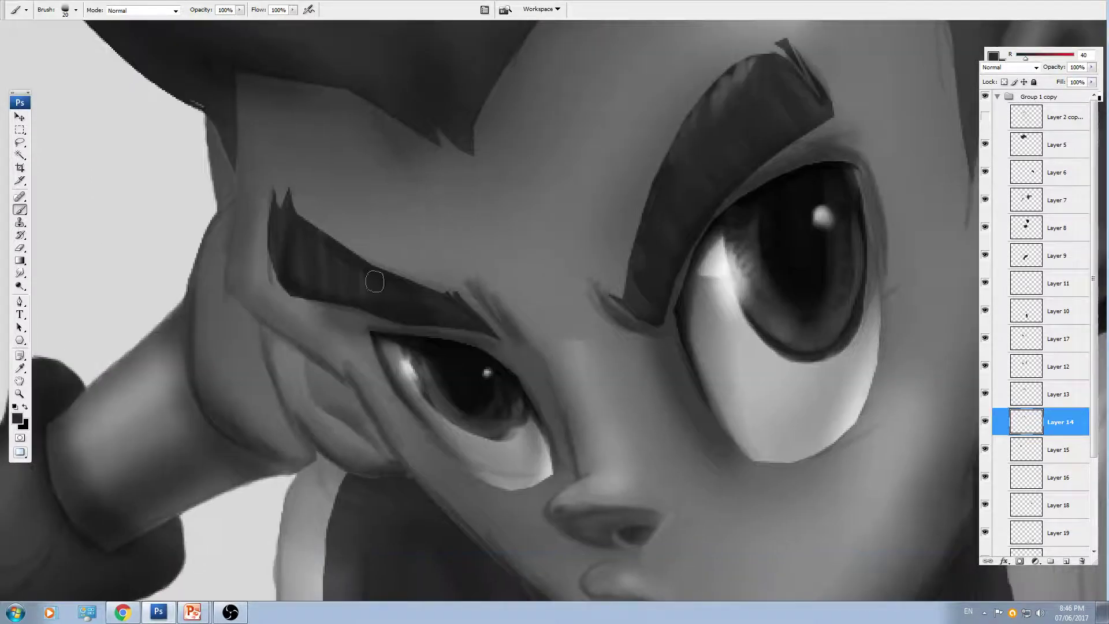
pyautogui.keyDown('alt'); pyautogui.click(378, 253); pyautogui.keyUp('alt')
pyautogui.press('[')
pyautogui.moveTo(331, 234); pyautogui.dragTo(346, 255)
pyautogui.moveTo(350, 253)
pyautogui.mouseDown()
pyautogui.moveTo(417, 292)
pyautogui.moveTo(415, 304)
pyautogui.mouseUp()
pyautogui.keyDown('alt'); pyautogui.click(409, 304); pyautogui.keyUp('alt')
pyautogui.hotkey('ctrl', '-')
pyautogui.hotkey('ctrl', '-')
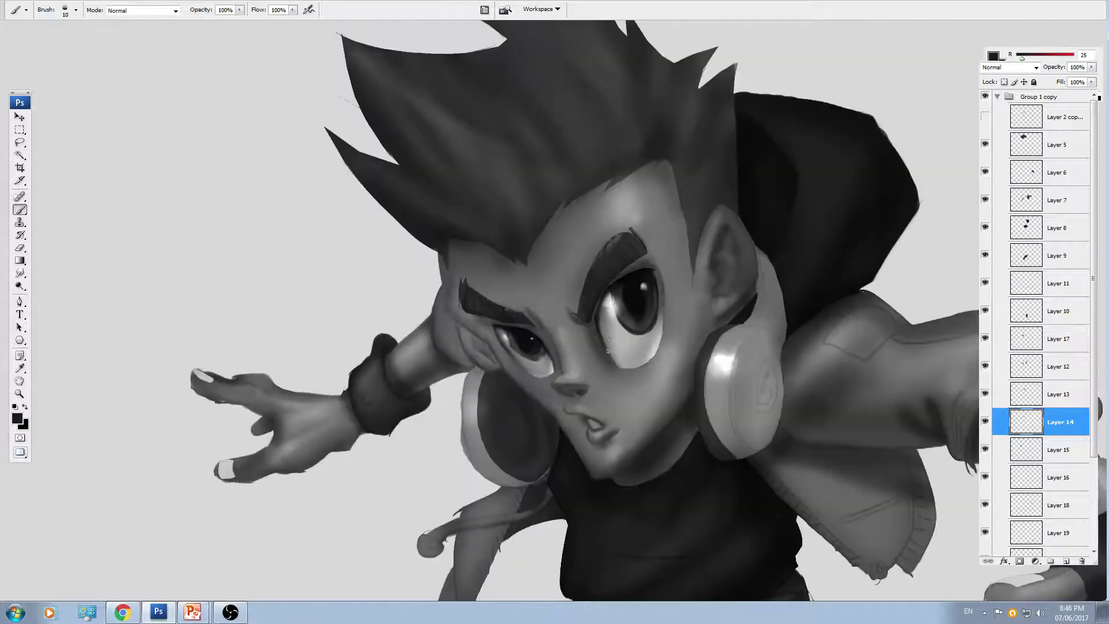
# - Make the skin layer active and paint a dark frown shadow beside the larger eyebrow's inner end
pyautogui.moveTo(627, 284); pyautogui.dragTo(621, 237)
pyautogui.hotkey('ctrl', '+')
pyautogui.hotkey('ctrl', '+')
pyautogui.moveTo(591, 303); pyautogui.dragTo(587, 328)
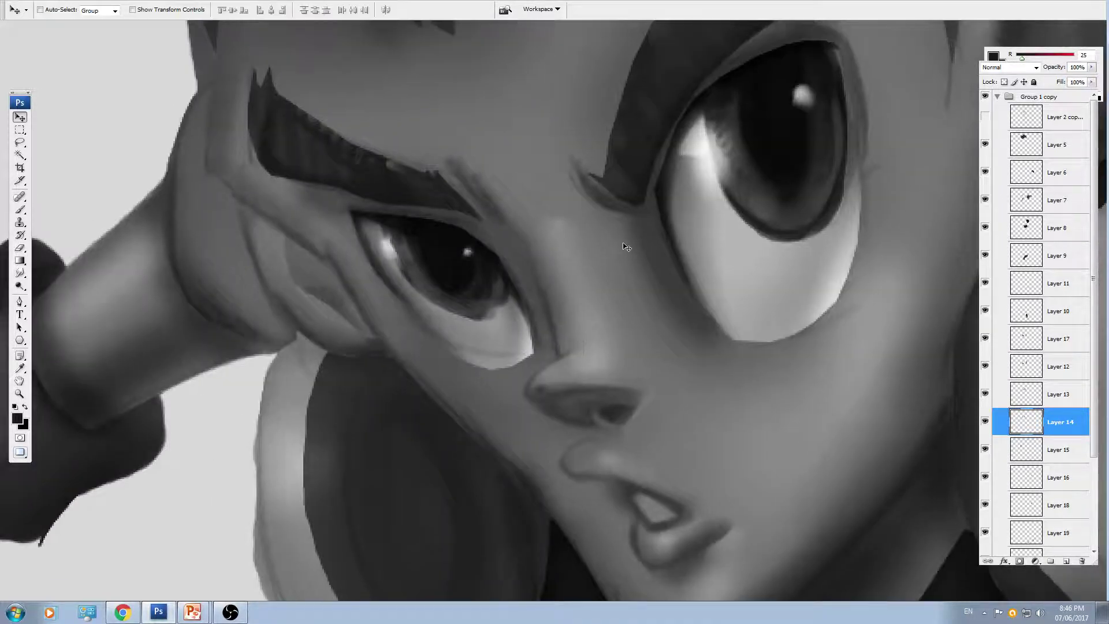
pyautogui.keyDown('ctrl'); pyautogui.click(626, 247); pyautogui.keyUp('ctrl')
pyautogui.press('b')
pyautogui.keyDown('alt'); pyautogui.click(542, 189); pyautogui.keyUp('alt')
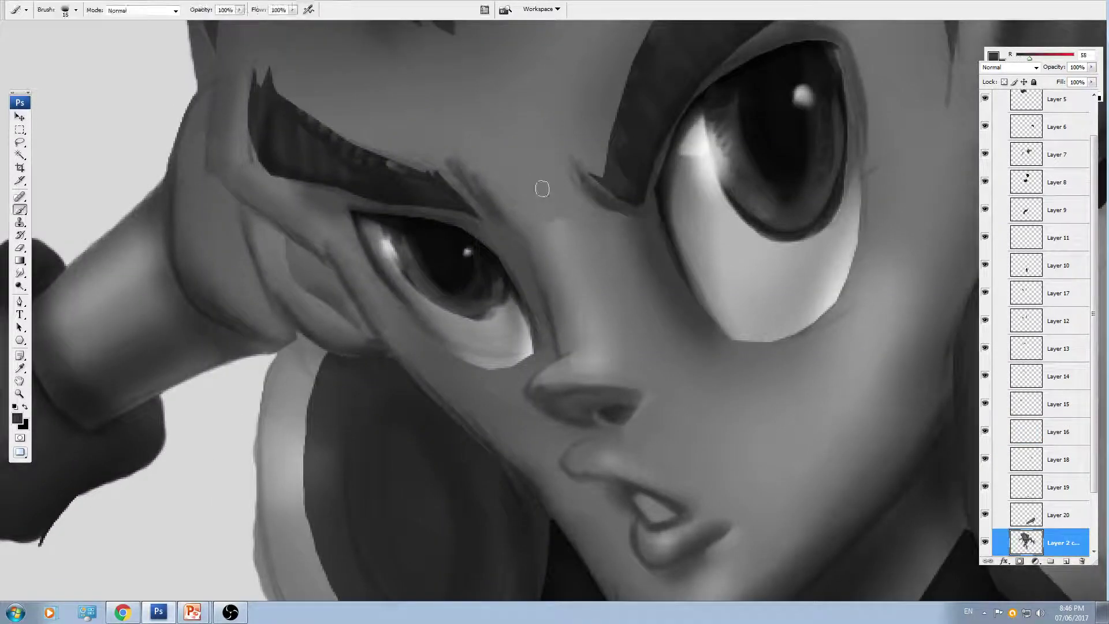
pyautogui.press(']')
pyautogui.press(']')
pyautogui.moveTo(552, 189); pyautogui.dragTo(598, 228)
# - Blend the shading between the eyebrows and along the nose bridge with sampled mid-grey skin tones
pyautogui.keyDown('alt'); pyautogui.click(547, 174); pyautogui.keyUp('alt')
pyautogui.moveTo(547, 176); pyautogui.dragTo(548, 191)
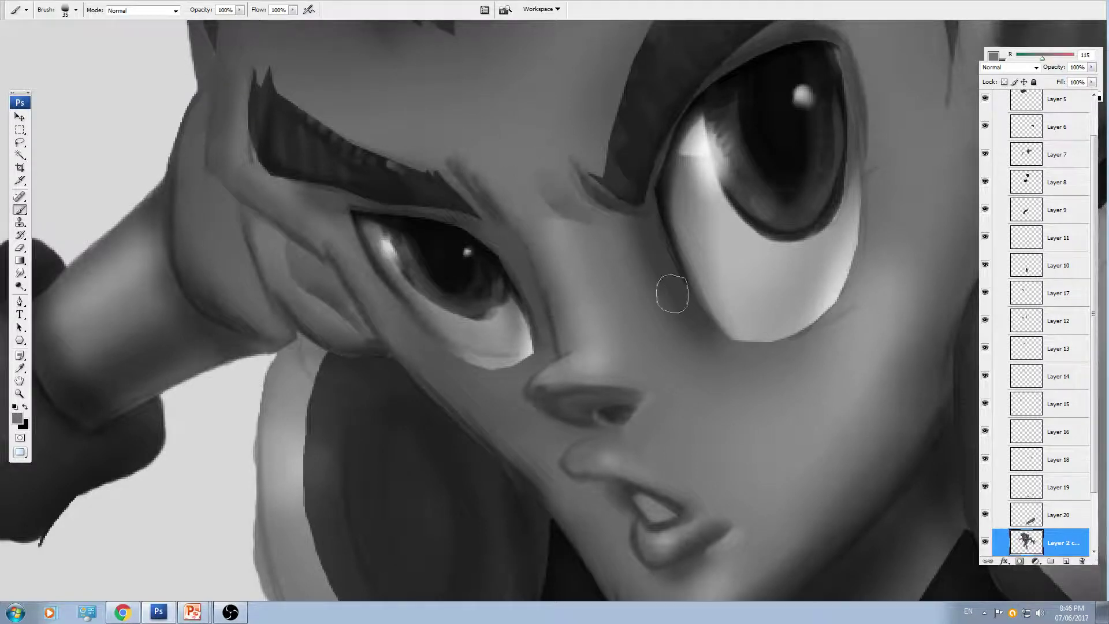
pyautogui.moveTo(630, 269); pyautogui.dragTo(619, 222)
pyautogui.keyDown('alt'); pyautogui.click(560, 170); pyautogui.keyUp('alt')
pyautogui.moveTo(540, 179)
pyautogui.mouseDown()
pyautogui.moveTo(557, 180)
pyautogui.moveTo(584, 217)
pyautogui.mouseUp()
pyautogui.keyDown('alt'); pyautogui.click(477, 181); pyautogui.keyUp('alt')
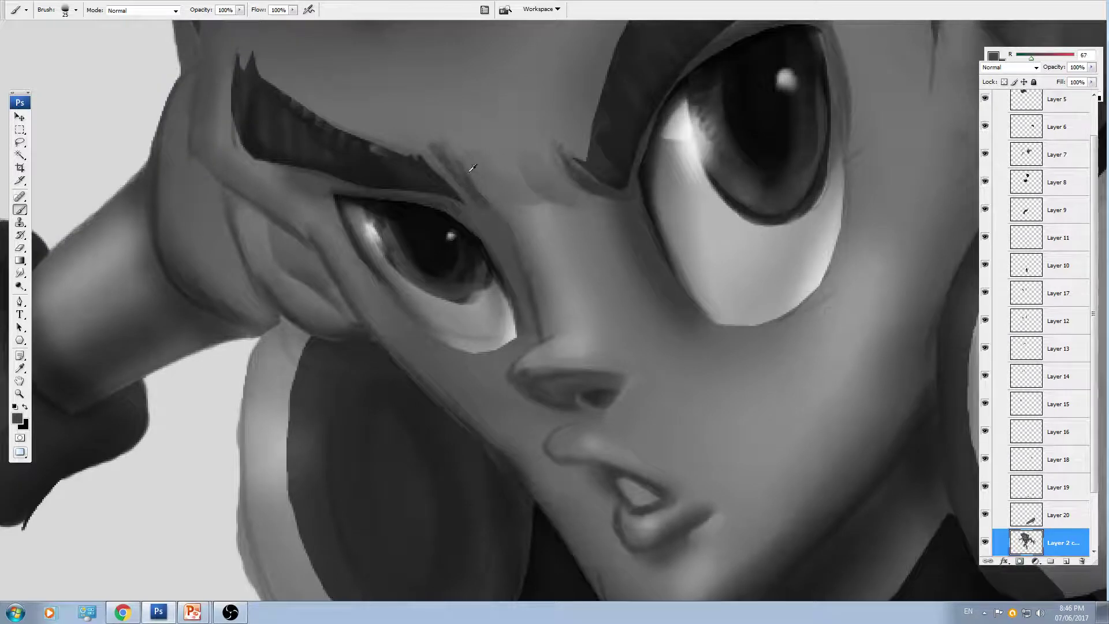
# - Clean up the skin around the larger eye's outer side with sampled tones and the Smudge tool at 76% strength
pyautogui.hscroll(3, 636, 271)
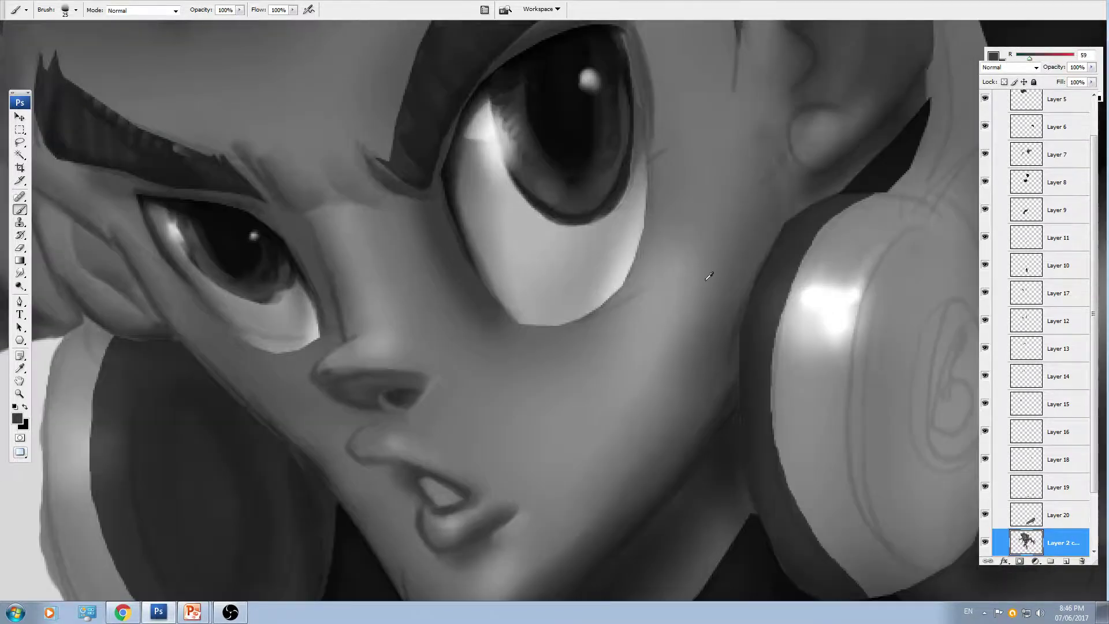
pyautogui.moveTo(689, 169)
pyautogui.mouseDown()
pyautogui.moveTo(683, 231)
pyautogui.moveTo(674, 228)
pyautogui.mouseUp()
pyautogui.keyDown('alt'); pyautogui.click(667, 247); pyautogui.keyUp('alt')
pyautogui.moveTo(668, 276); pyautogui.dragTo(666, 248)
pyautogui.press('r')
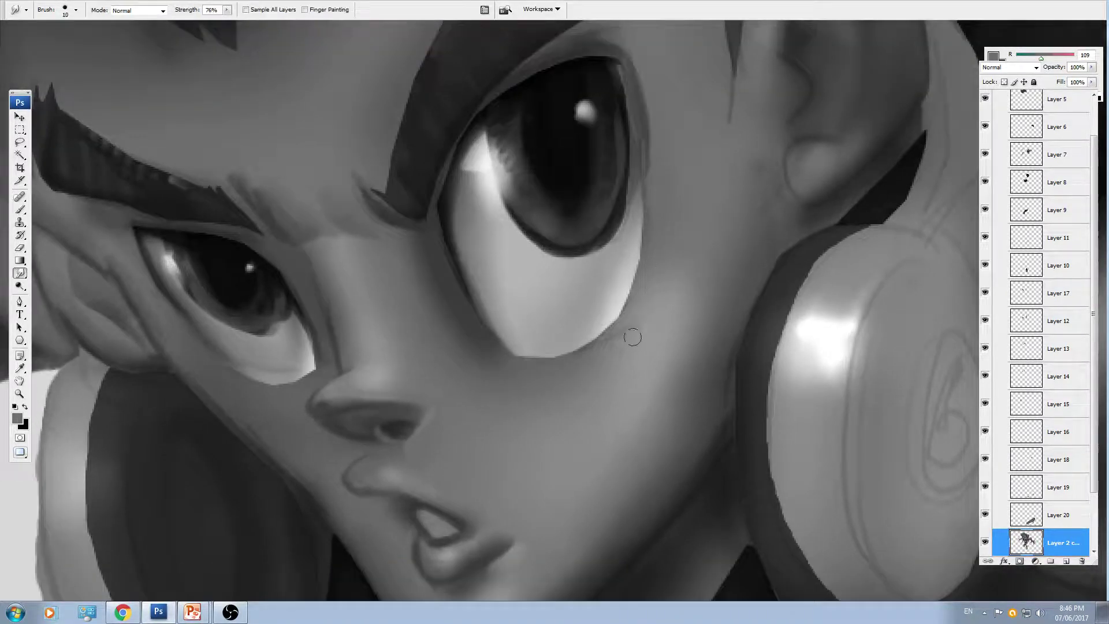
pyautogui.moveTo(633, 331)
pyautogui.mouseDown()
pyautogui.moveTo(597, 362)
pyautogui.moveTo(647, 325)
pyautogui.moveTo(620, 353)
pyautogui.moveTo(616, 315)
pyautogui.moveTo(610, 341)
pyautogui.mouseUp()
pyautogui.moveTo(690, 261); pyautogui.dragTo(630, 348)
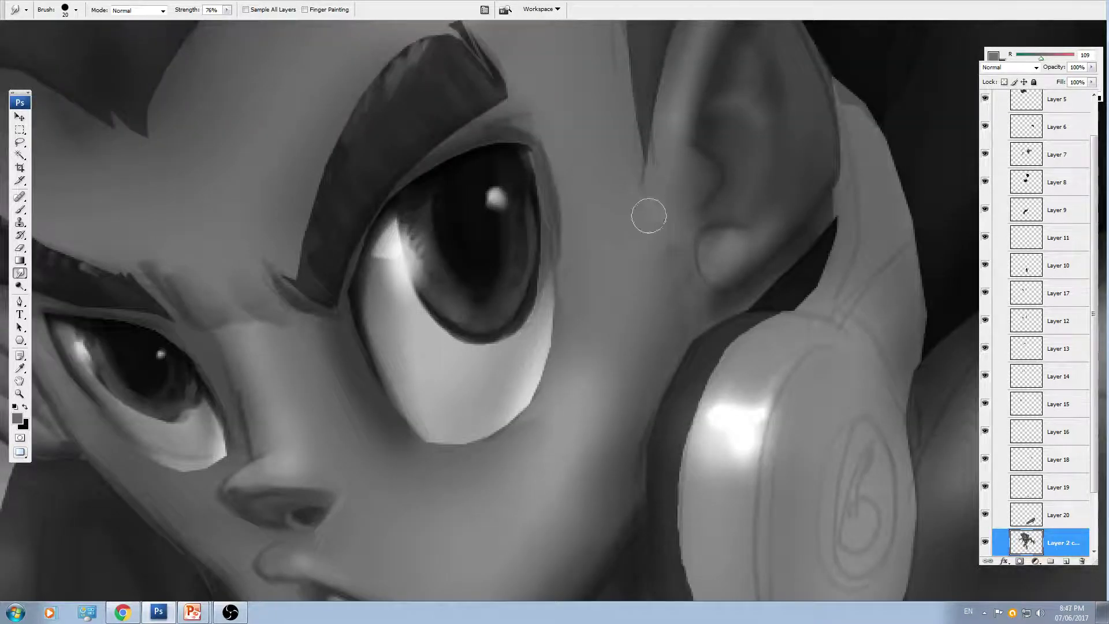
# - Shade the notch at the front of the ear above the lobe with the Brush, using dark and mid-grey tones sampled nearby
pyautogui.press('b')
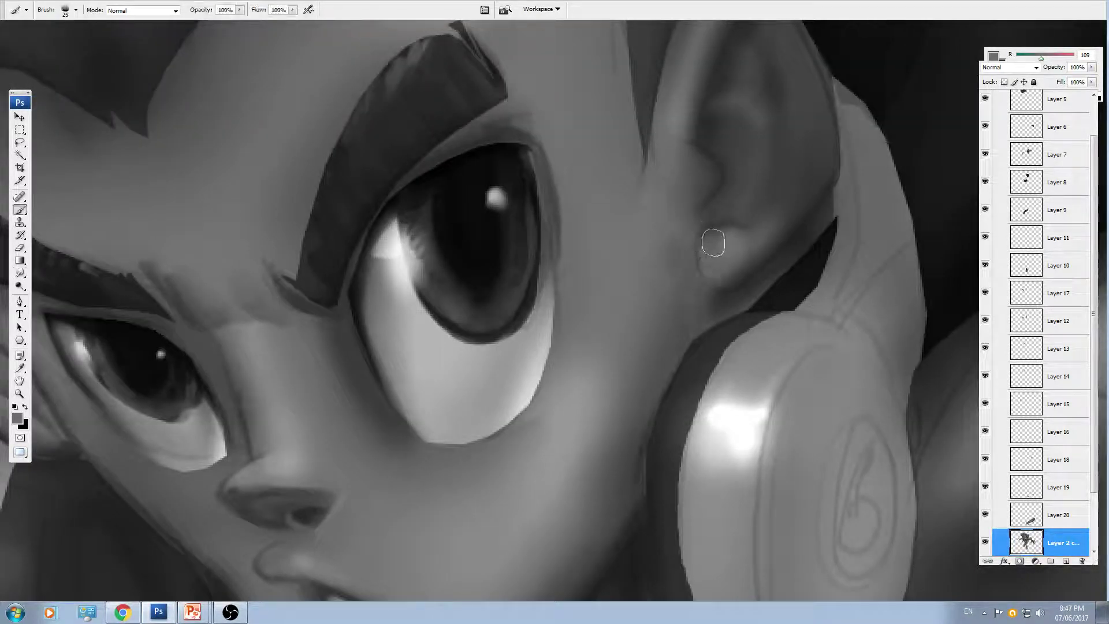
pyautogui.keyDown('alt'); pyautogui.click(719, 221); pyautogui.keyUp('alt')
pyautogui.moveTo(721, 191); pyautogui.dragTo(716, 253)
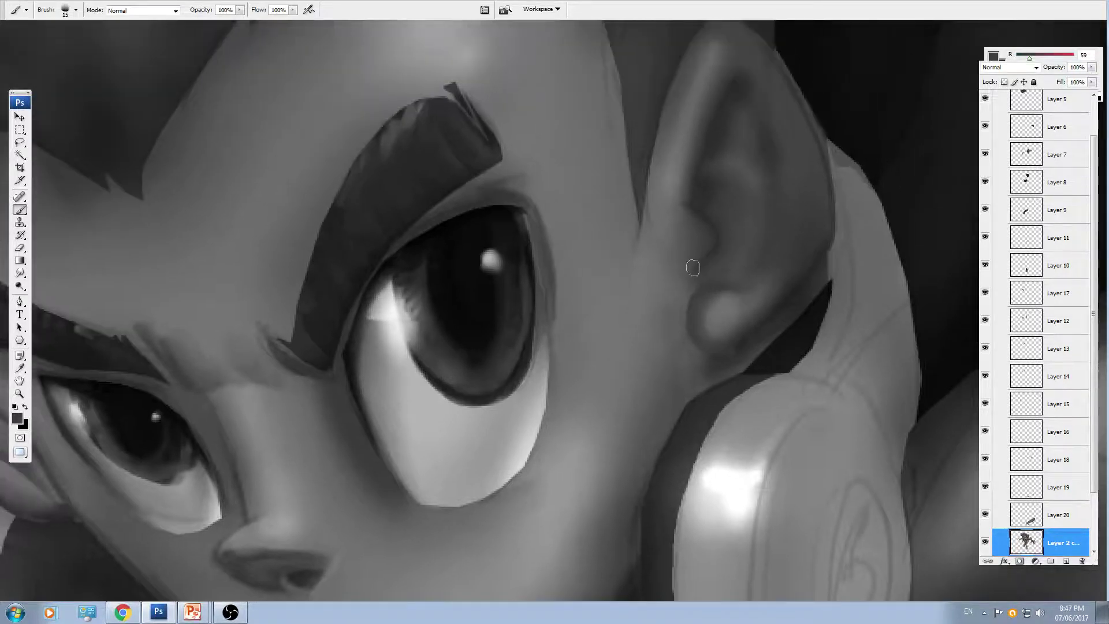
pyautogui.keyDown('alt'); pyautogui.click(665, 227); pyautogui.keyUp('alt')
pyautogui.keyDown('alt'); pyautogui.click(694, 269); pyautogui.keyUp('alt')
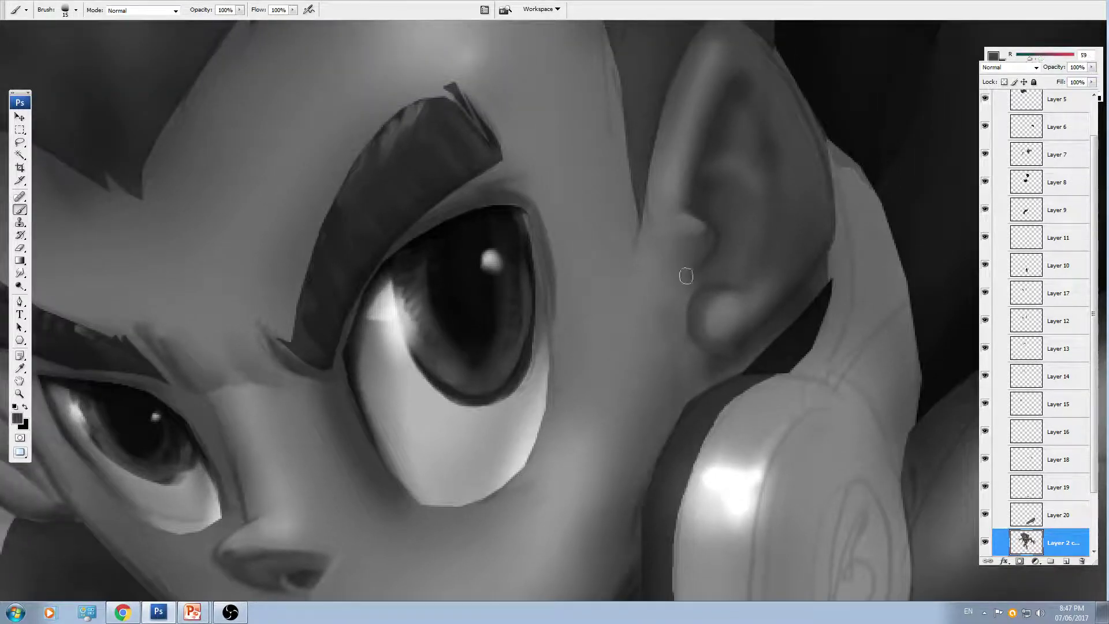
pyautogui.moveTo(714, 190); pyautogui.dragTo(696, 242)
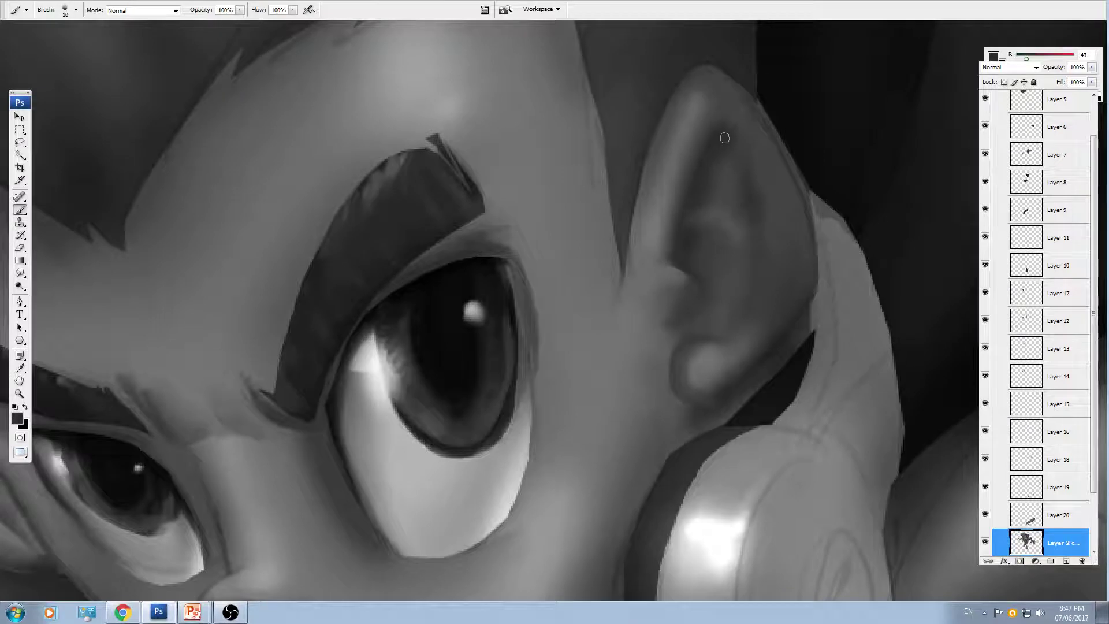
# - Deepen the hollows and define the inner folds of the ear with sampled dark greys, varying the brush size
pyautogui.press(']')
pyautogui.moveTo(702, 197); pyautogui.dragTo(738, 227)
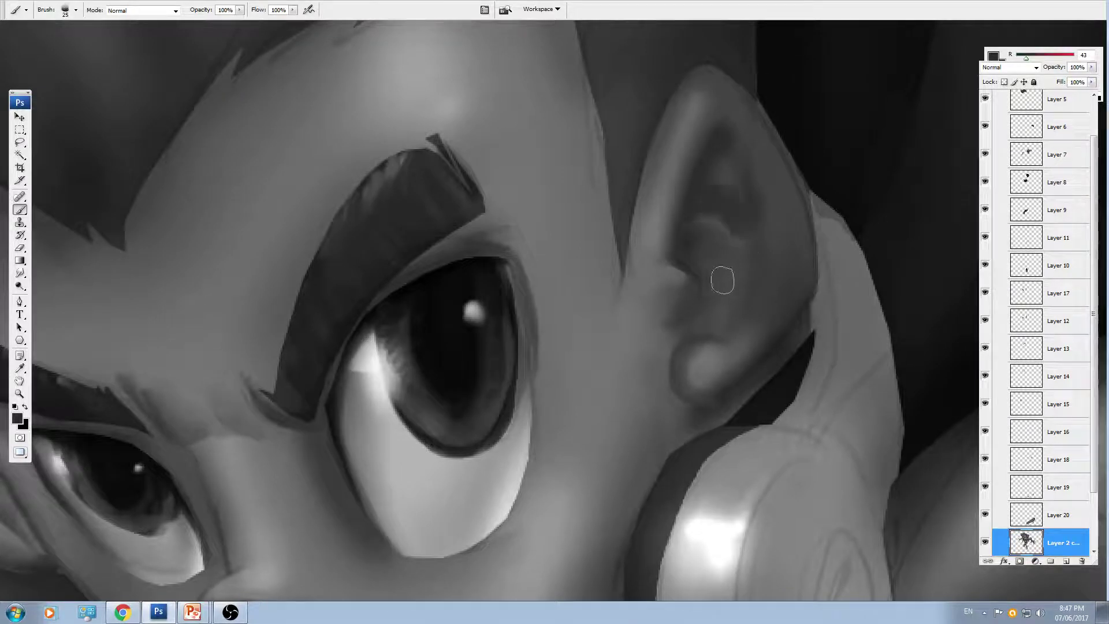
pyautogui.moveTo(721, 275); pyautogui.dragTo(699, 258)
pyautogui.press('[')
pyautogui.moveTo(760, 287)
pyautogui.mouseDown()
pyautogui.moveTo(778, 233)
pyautogui.moveTo(728, 143)
pyautogui.moveTo(708, 188)
pyautogui.mouseUp()
pyautogui.press(']')
pyautogui.keyDown('alt'); pyautogui.click(712, 142); pyautogui.keyUp('alt')
pyautogui.moveTo(722, 137); pyautogui.dragTo(708, 140)
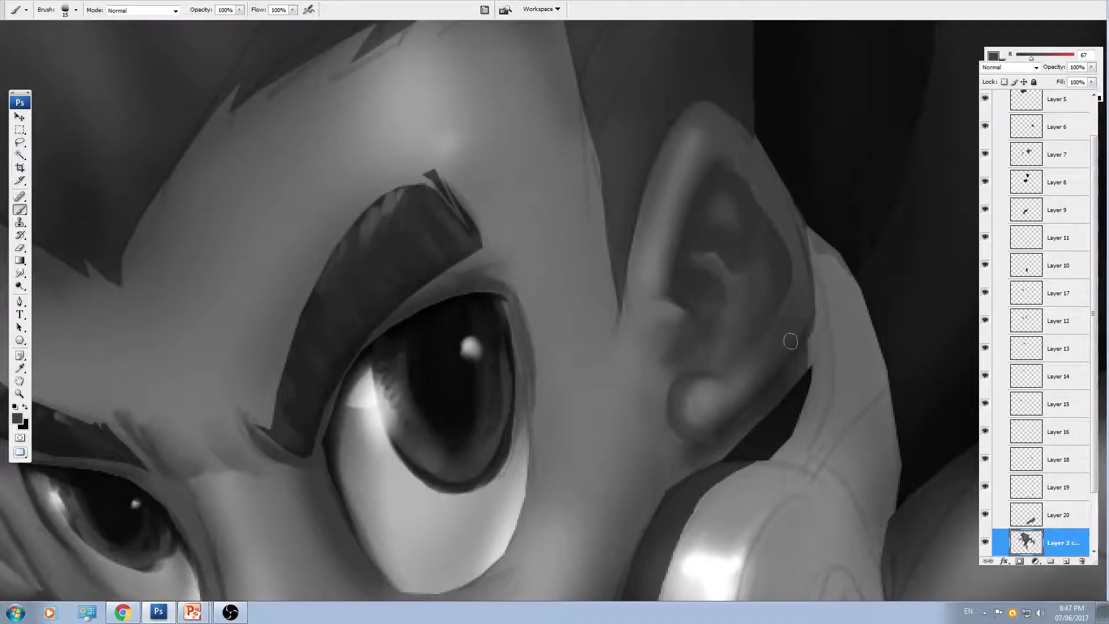
# - Darken the ear's lower rim beneath the lobe with sampled tones and blend it into the nearby cheek
pyautogui.scroll(-3, 751, 260)
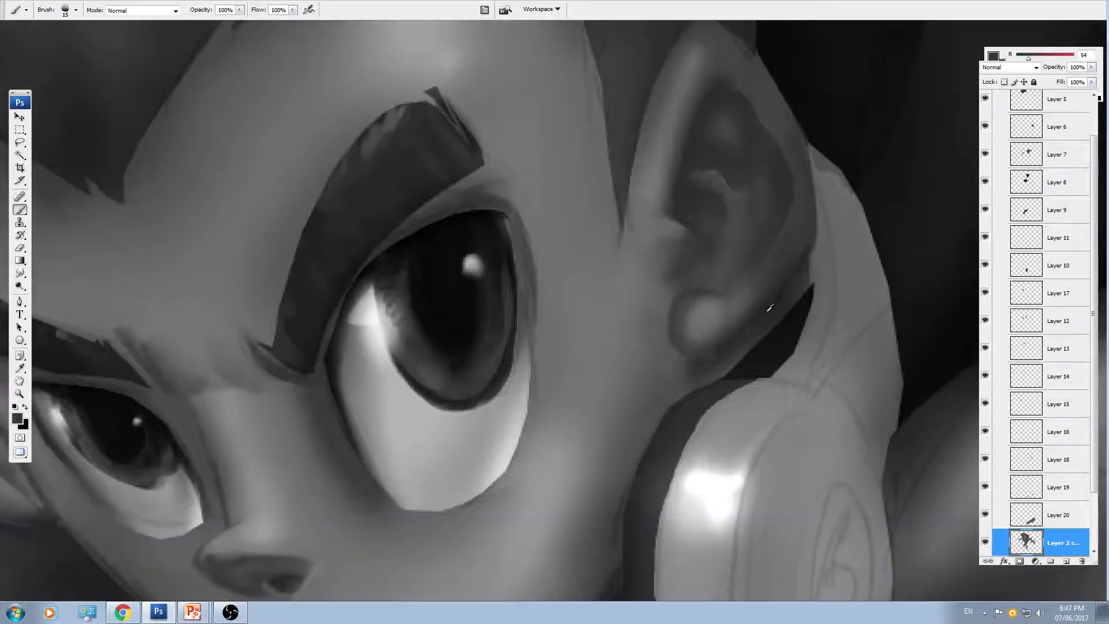
pyautogui.keyDown('alt'); pyautogui.click(776, 303); pyautogui.keyUp('alt')
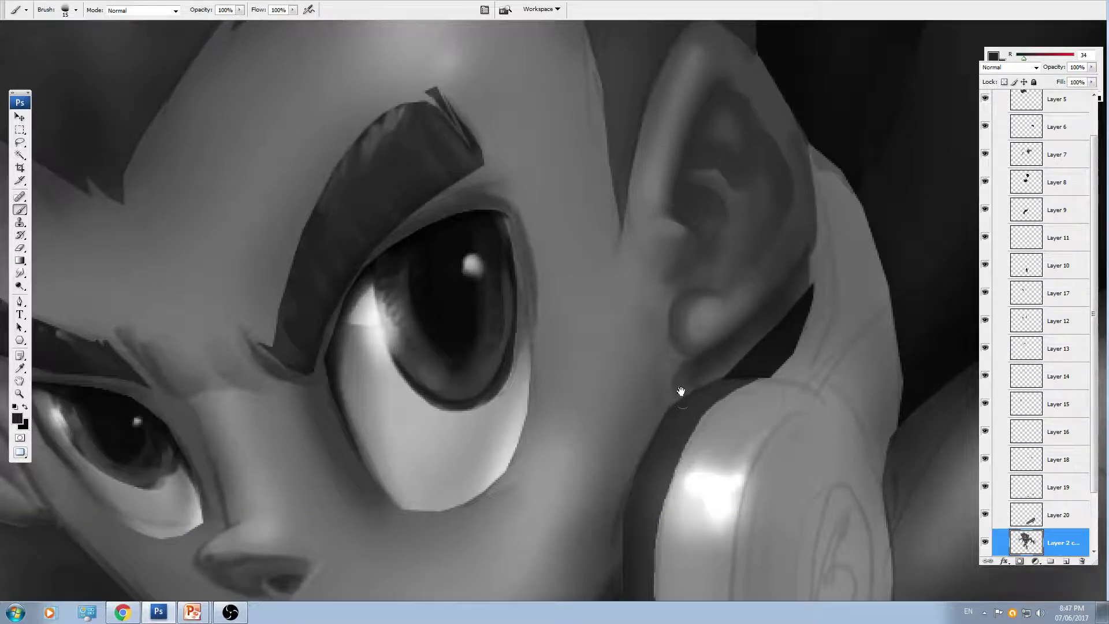
pyautogui.moveTo(640, 361); pyautogui.dragTo(676, 296)
pyautogui.keyDown('alt'); pyautogui.click(677, 297); pyautogui.keyUp('alt')
# - Switch to Chrome, close the two Facebook tabs, and return to the painting in Photoshop
pyautogui.hotkey('alt', 'Tab')
pyautogui.hotkey('alt', 'Tab')
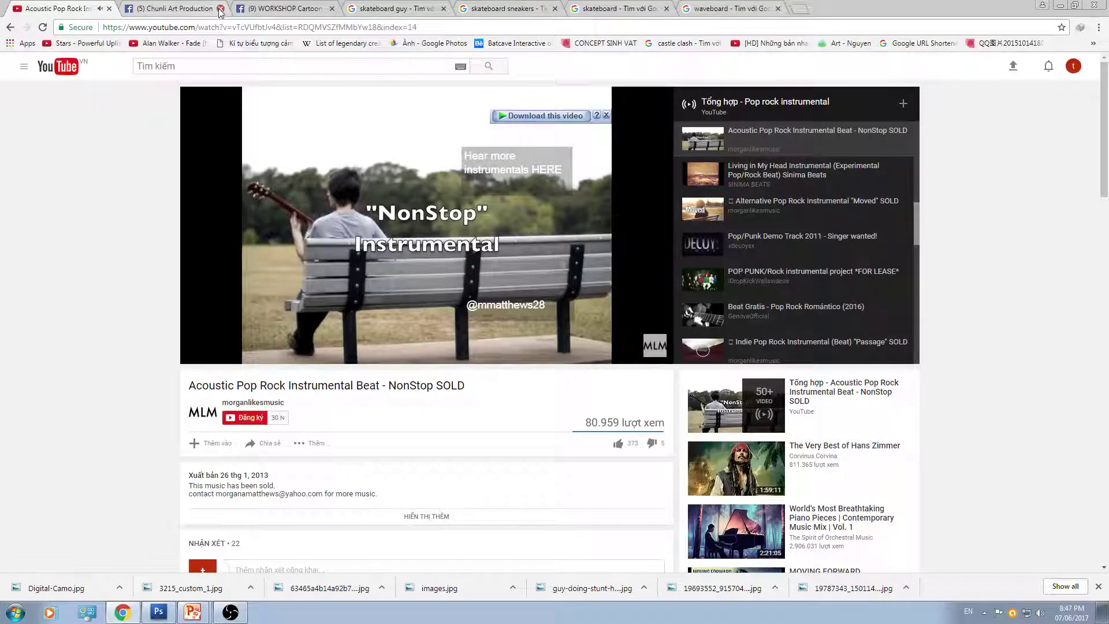
pyautogui.click(220, 8)
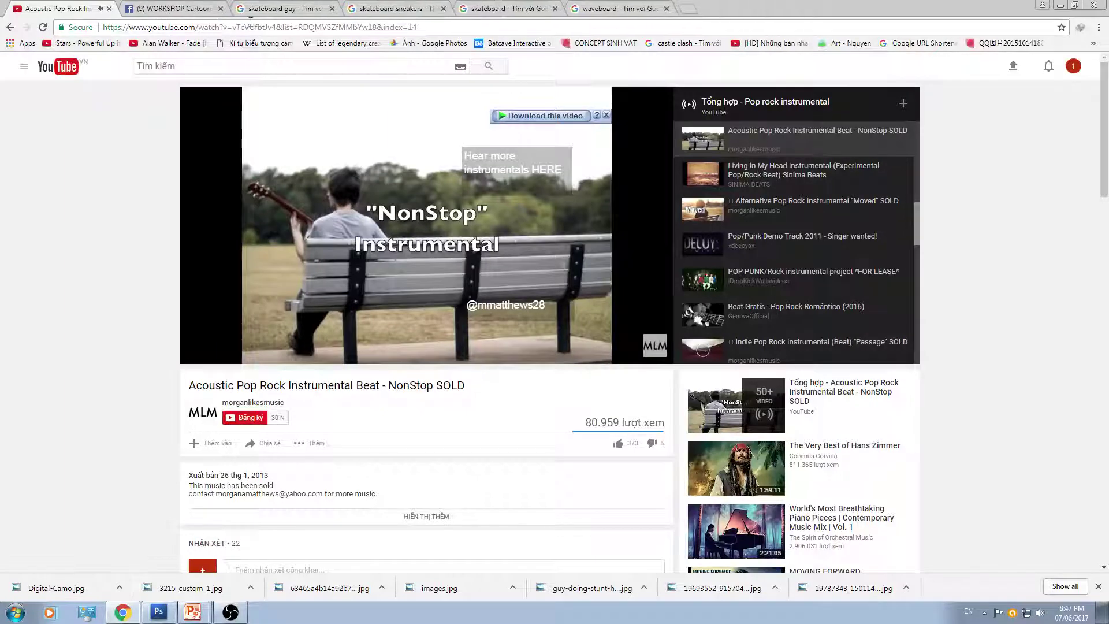
pyautogui.click(220, 8)
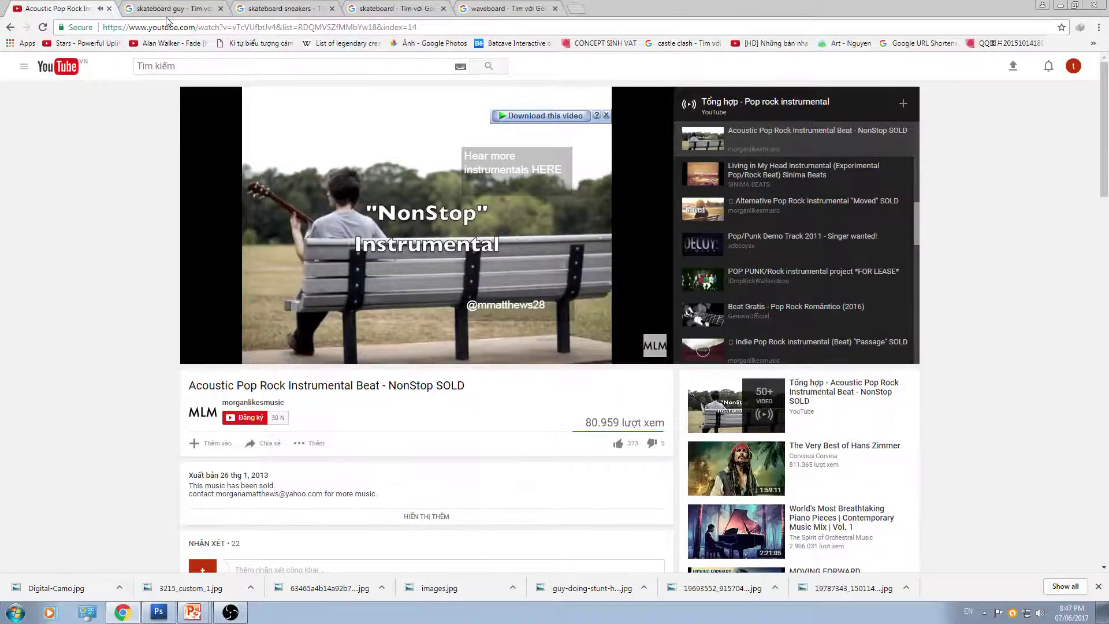
pyautogui.hotkey('alt', 'Tab')
pyautogui.hotkey('alt', 'Tab')
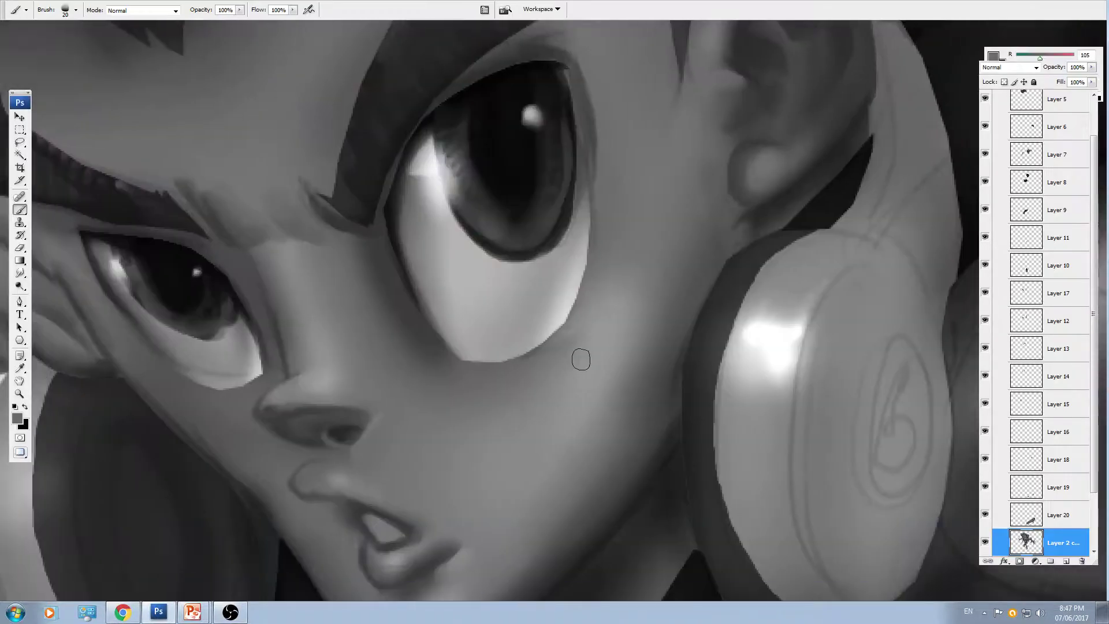
# - Choose a different brush preset for the forehead and reduce its size to 50 px
pyautogui.hotkey('ctrl', '-')
pyautogui.hotkey('ctrl', '-')
pyautogui.hotkey('ctrl', '+')
pyautogui.moveTo(534, 206); pyautogui.dragTo(557, 377)
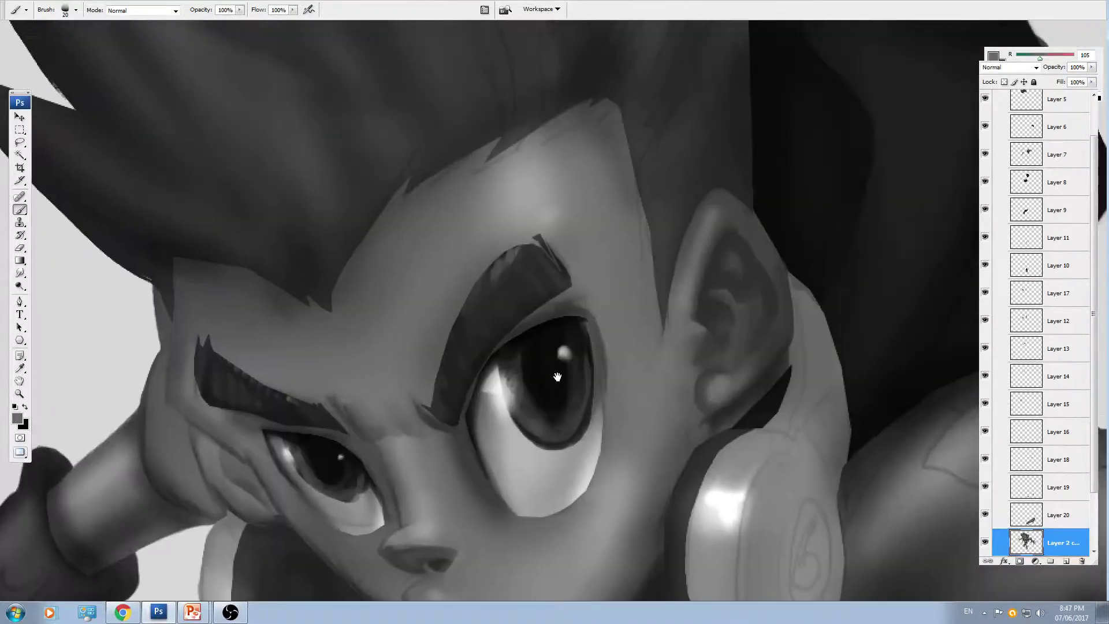
pyautogui.rightClick(616, 281)
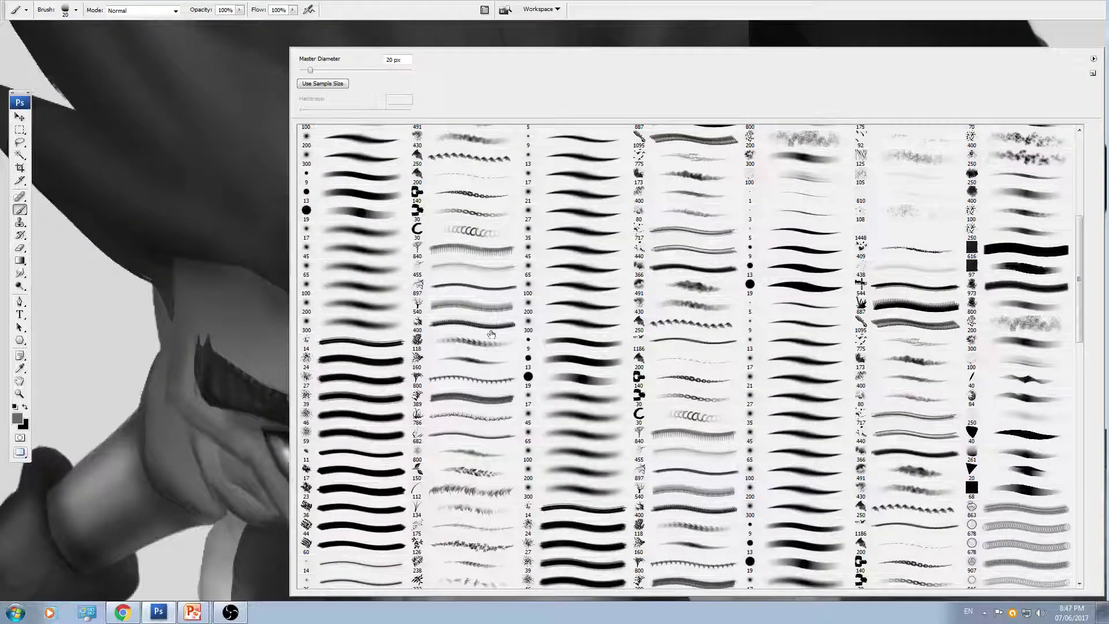
pyautogui.doubleClick(1022, 467)
pyautogui.scroll(2, 564, 322)
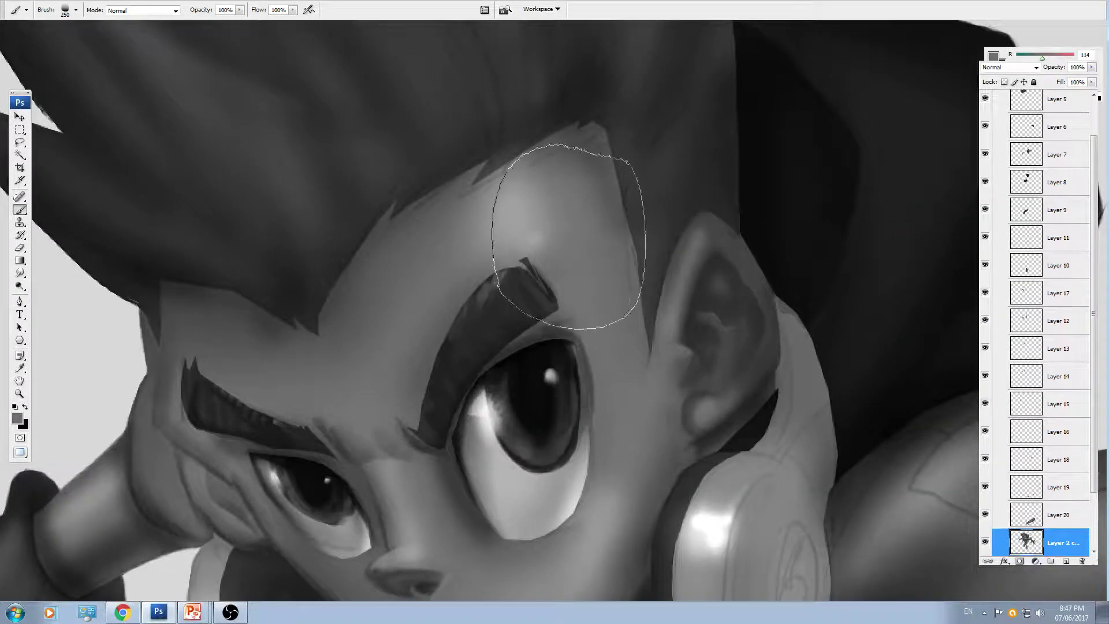
pyautogui.press('[')
pyautogui.press('[')
pyautogui.press('[')
pyautogui.press('[')
pyautogui.press('[')
pyautogui.press('[')
pyautogui.press('[')
pyautogui.press('[')
pyautogui.press('[')
pyautogui.press('[')
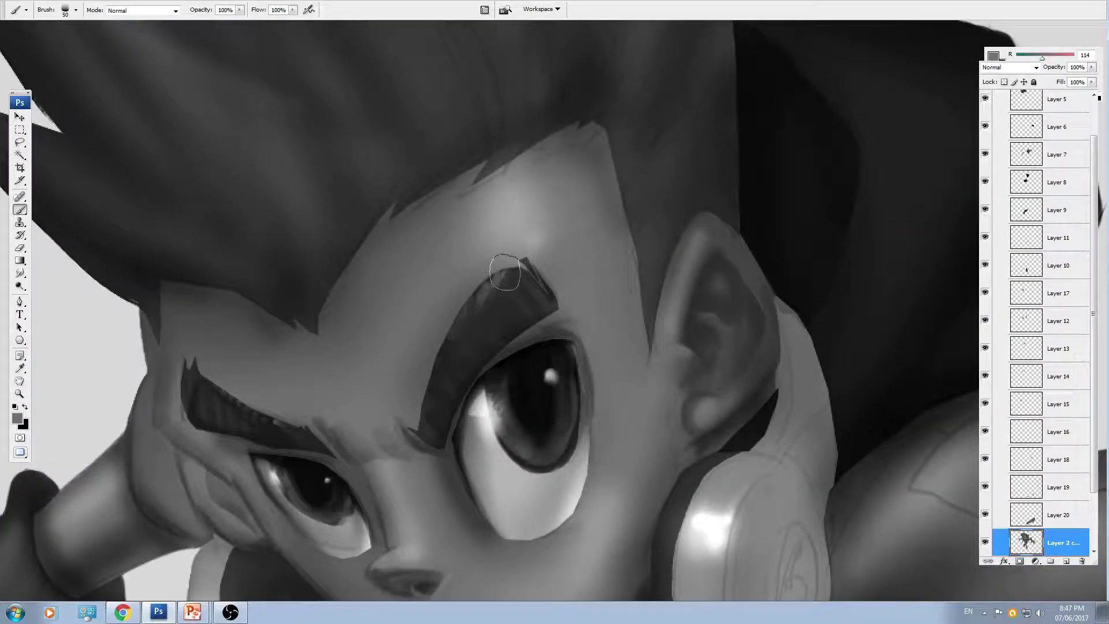
# - Paint the temple side of the forehead with sampled mid-greys, cutting a firmer edge against the forehead highlight
pyautogui.moveTo(553, 222); pyautogui.dragTo(552, 216)
pyautogui.keyDown('alt'); pyautogui.click(570, 254); pyautogui.keyUp('alt')
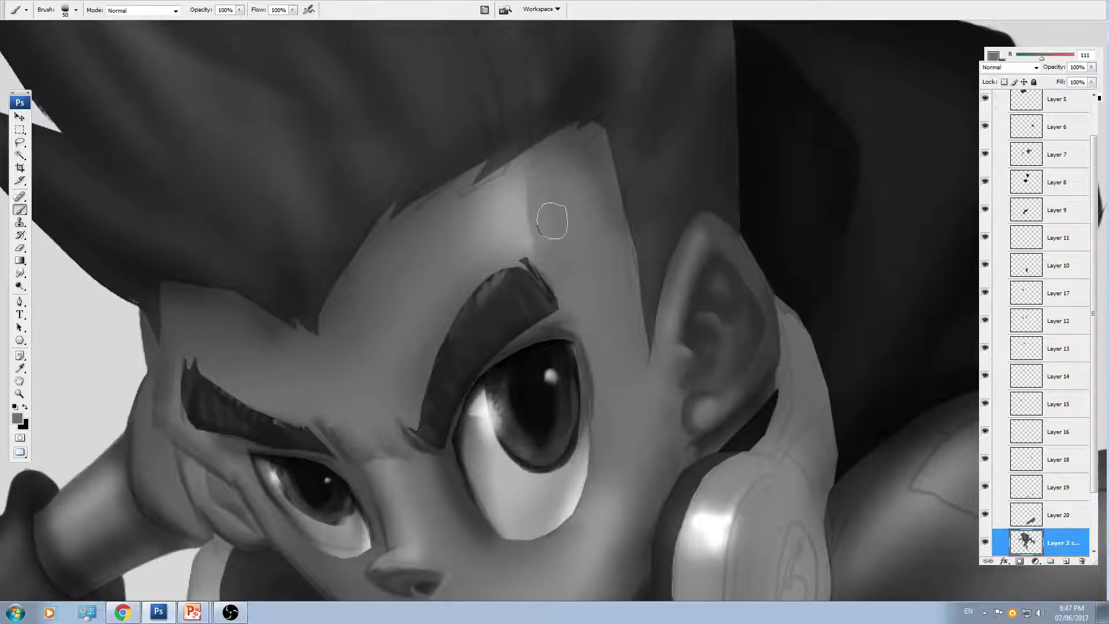
pyautogui.keyDown('alt'); pyautogui.click(546, 245); pyautogui.keyUp('alt')
pyautogui.moveTo(548, 237); pyautogui.dragTo(547, 173)
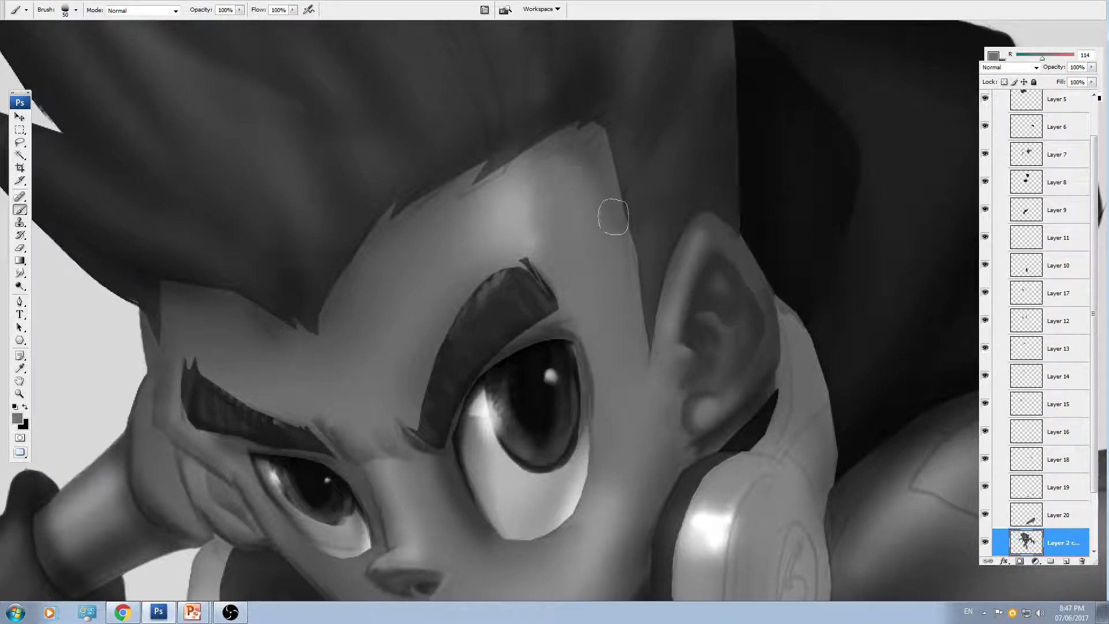
pyautogui.moveTo(597, 214)
pyautogui.mouseDown()
pyautogui.moveTo(579, 171)
pyautogui.moveTo(560, 166)
pyautogui.mouseUp()
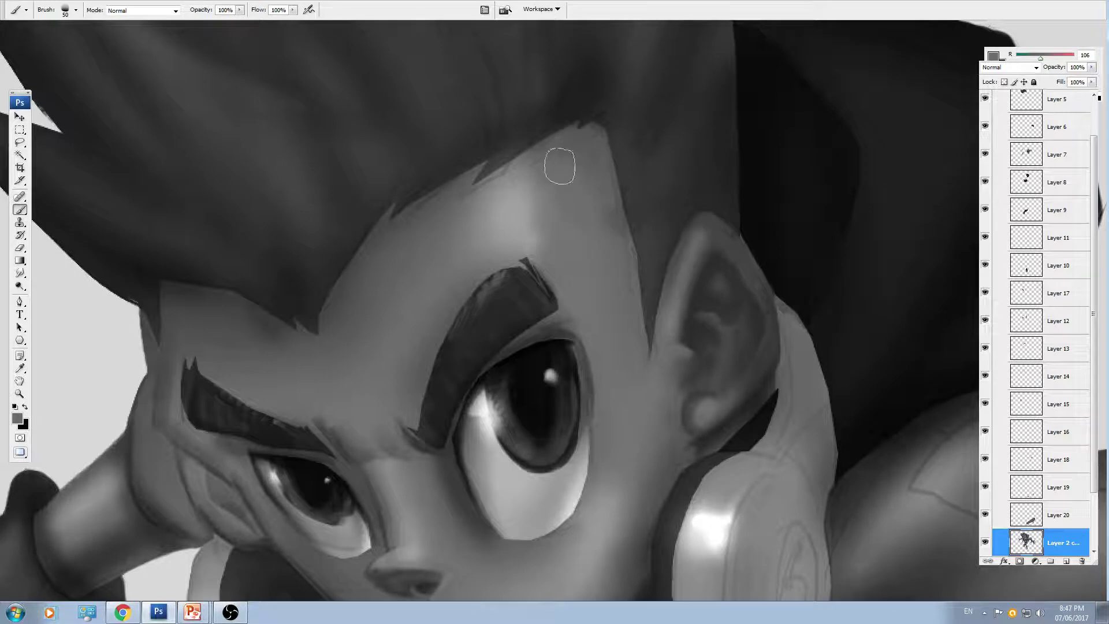
pyautogui.moveTo(558, 236); pyautogui.dragTo(633, 227)
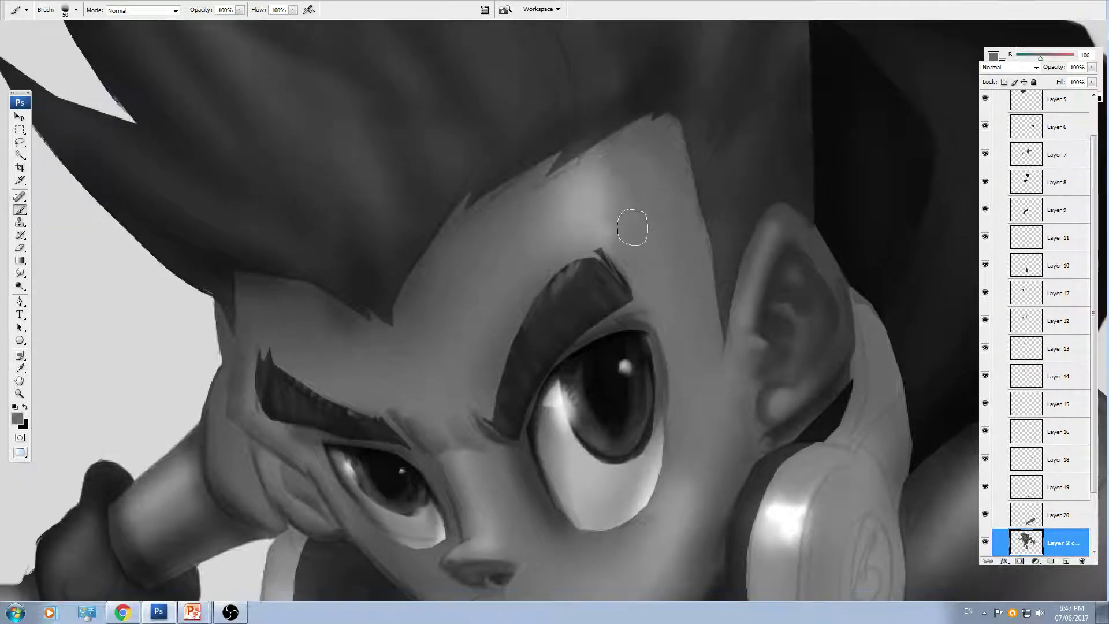
pyautogui.moveTo(634, 184); pyautogui.dragTo(614, 203)
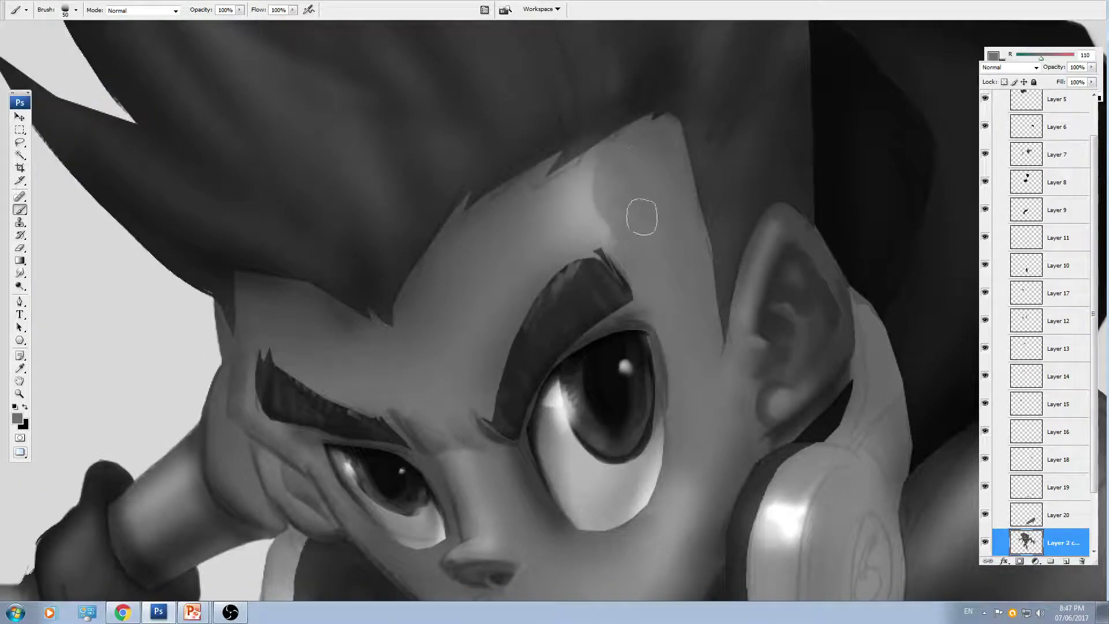
# - Refine the edge of the forehead highlight above the larger eyebrow with a sampled lighter grey
pyautogui.hotkey('ctrl', '-')
pyautogui.hotkey('ctrl', '-')
pyautogui.keyDown('alt'); pyautogui.click(576, 276); pyautogui.keyUp('alt')
pyautogui.hotkey('ctrl', '+')
pyautogui.hotkey('ctrl', '+')
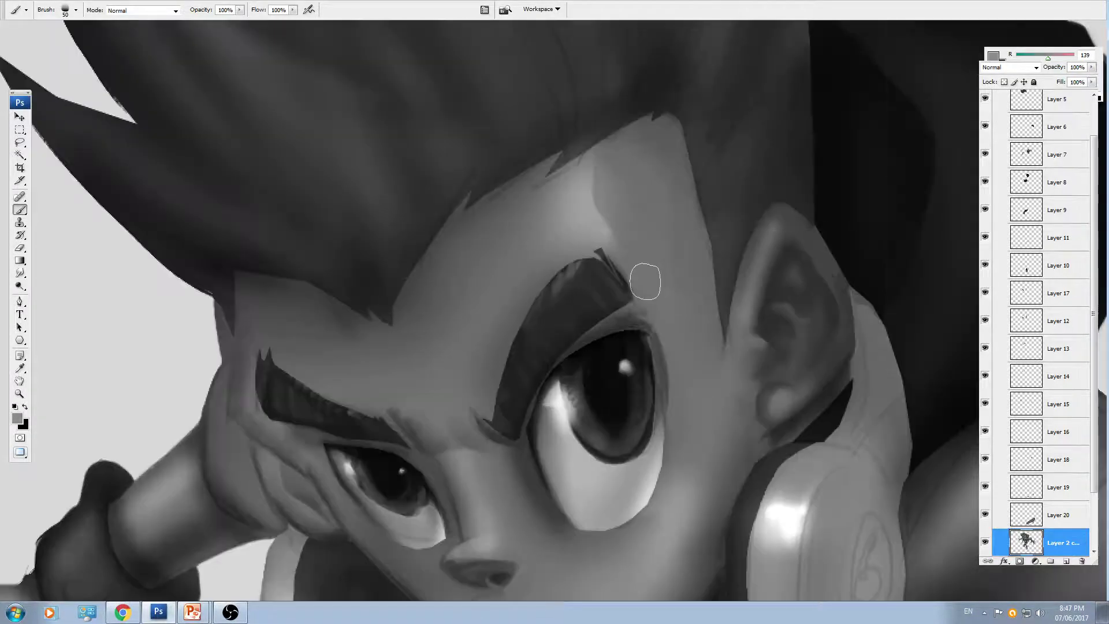
pyautogui.keyDown('alt'); pyautogui.click(588, 223); pyautogui.keyUp('alt')
pyautogui.moveTo(593, 161); pyautogui.dragTo(613, 239)
pyautogui.hotkey('ctrl', '-')
pyautogui.hotkey('ctrl', '-')
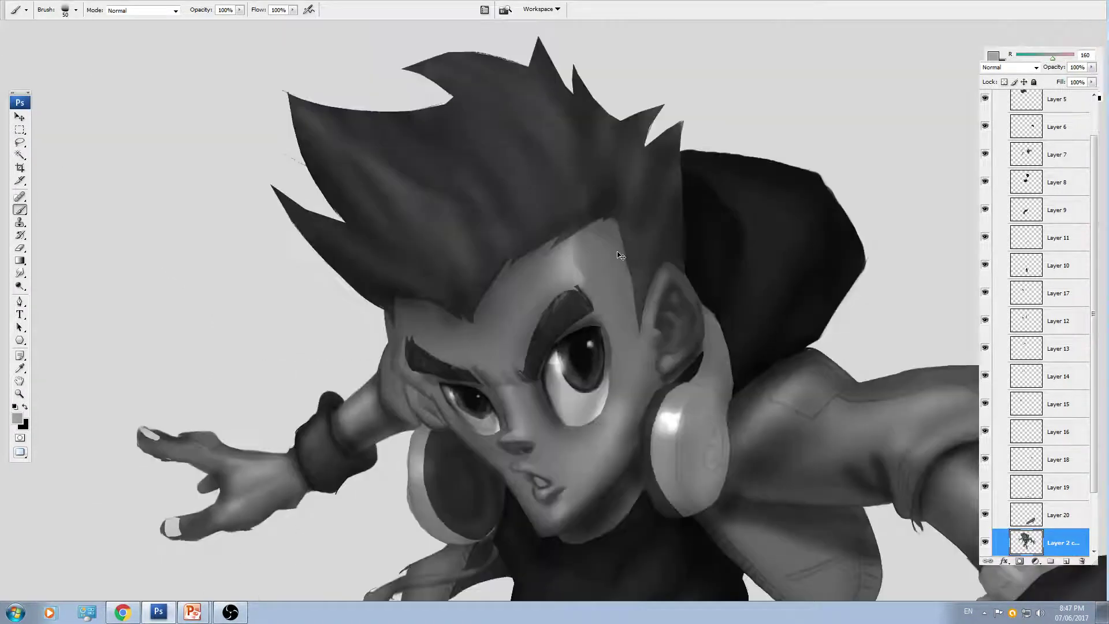
# - Extend the forehead highlight along the larger eyebrow's upper edge with a sampled light grey and a 70 px brush
pyautogui.hotkey('ctrl', '+')
pyautogui.hotkey('ctrl', '+')
pyautogui.moveTo(535, 314); pyautogui.dragTo(566, 310)
pyautogui.keyDown('alt'); pyautogui.click(602, 224); pyautogui.keyUp('alt')
pyautogui.press(']')
pyautogui.press(']')
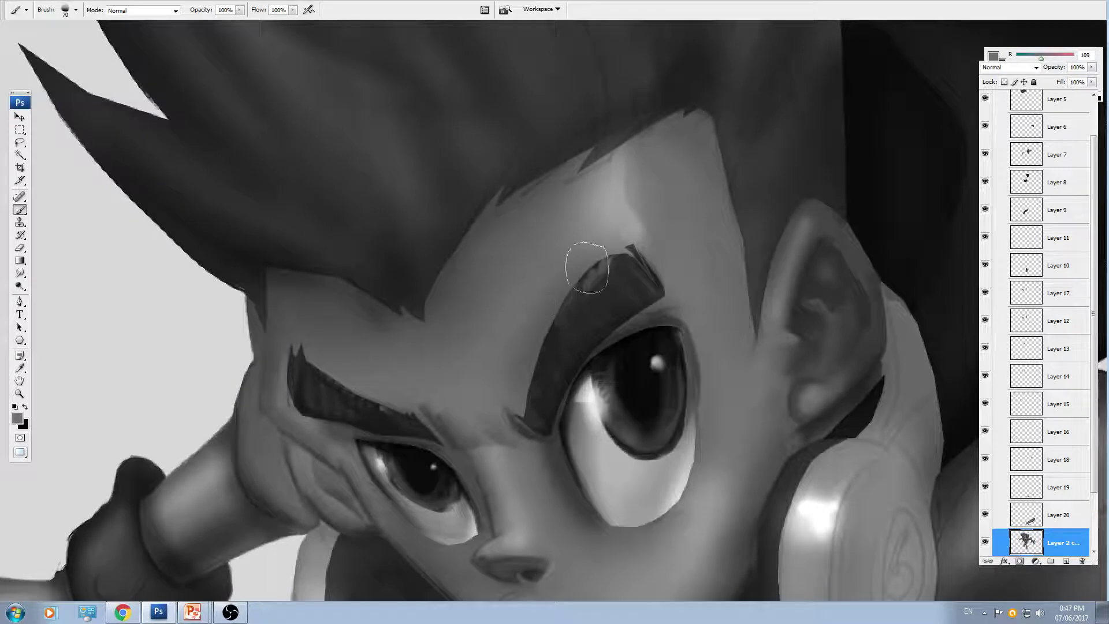
pyautogui.keyDown('alt'); pyautogui.click(610, 221); pyautogui.keyUp('alt')
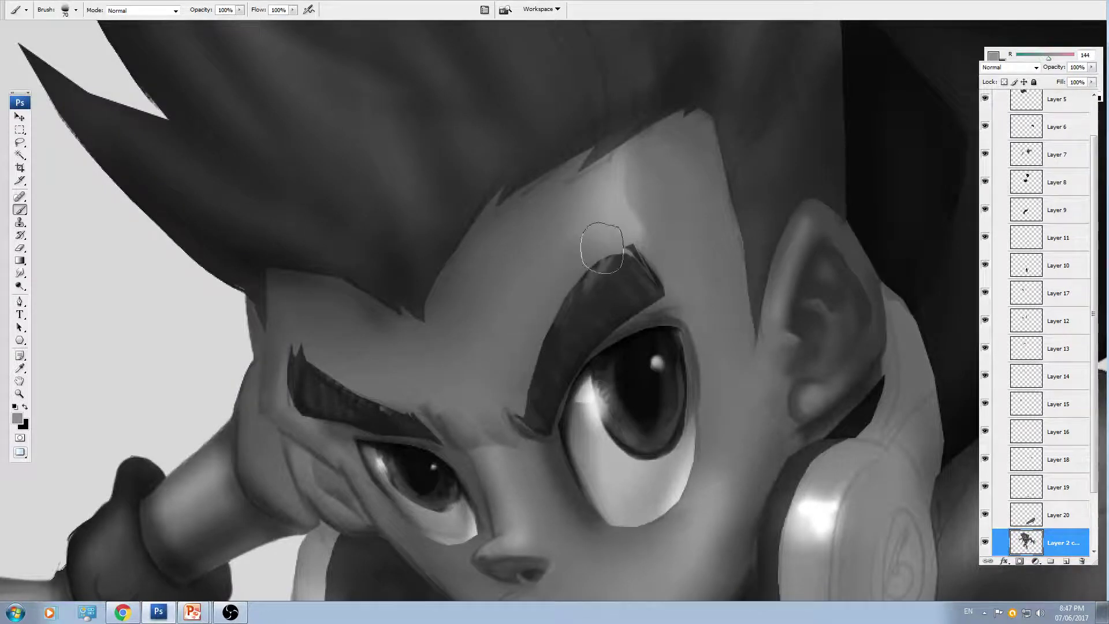
pyautogui.moveTo(602, 248); pyautogui.dragTo(543, 298)
# - Try to paint a light highlight on the skin above the smaller eyebrow
pyautogui.moveTo(523, 397); pyautogui.dragTo(629, 348)
pyautogui.moveTo(486, 312); pyautogui.dragTo(453, 298)
pyautogui.hotkey('ctrl', 'z')
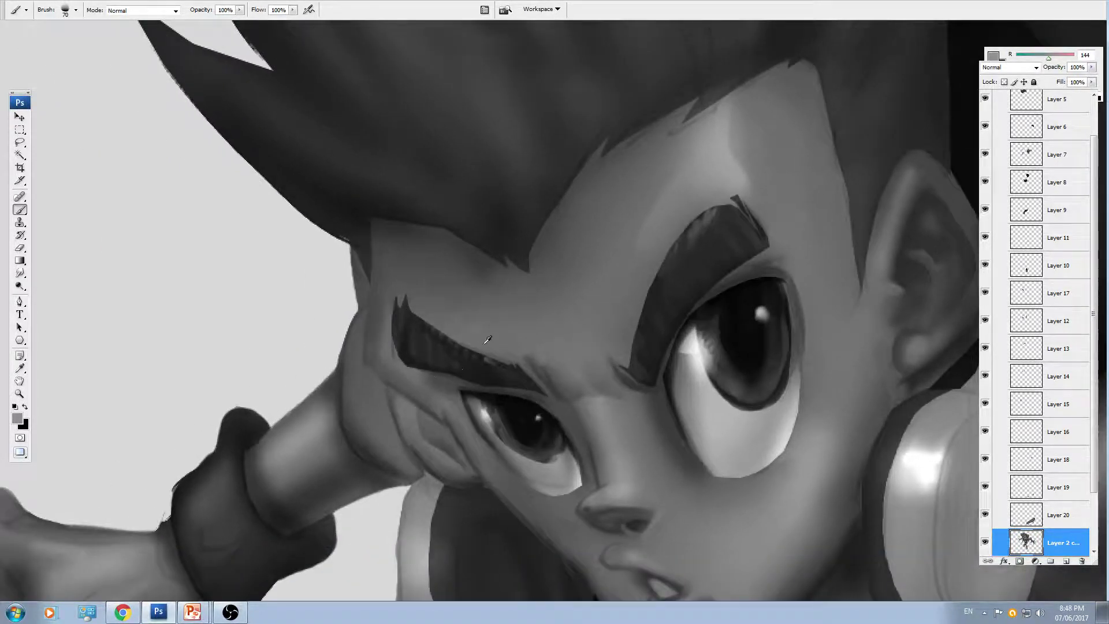
pyautogui.keyDown('alt'); pyautogui.click(490, 337); pyautogui.keyUp('alt')
pyautogui.press('[')
pyautogui.press('[')
pyautogui.keyDown('alt'); pyautogui.click(704, 182); pyautogui.keyUp('alt')
pyautogui.moveTo(480, 341); pyautogui.dragTo(428, 293)
pyautogui.hotkey('ctrl', 'z')
# - Paint a subtle lighter plane above the smaller eyebrow with a sampled mid-grey skin tone and a 60 px brush
pyautogui.keyDown('alt'); pyautogui.click(584, 287); pyautogui.keyUp('alt')
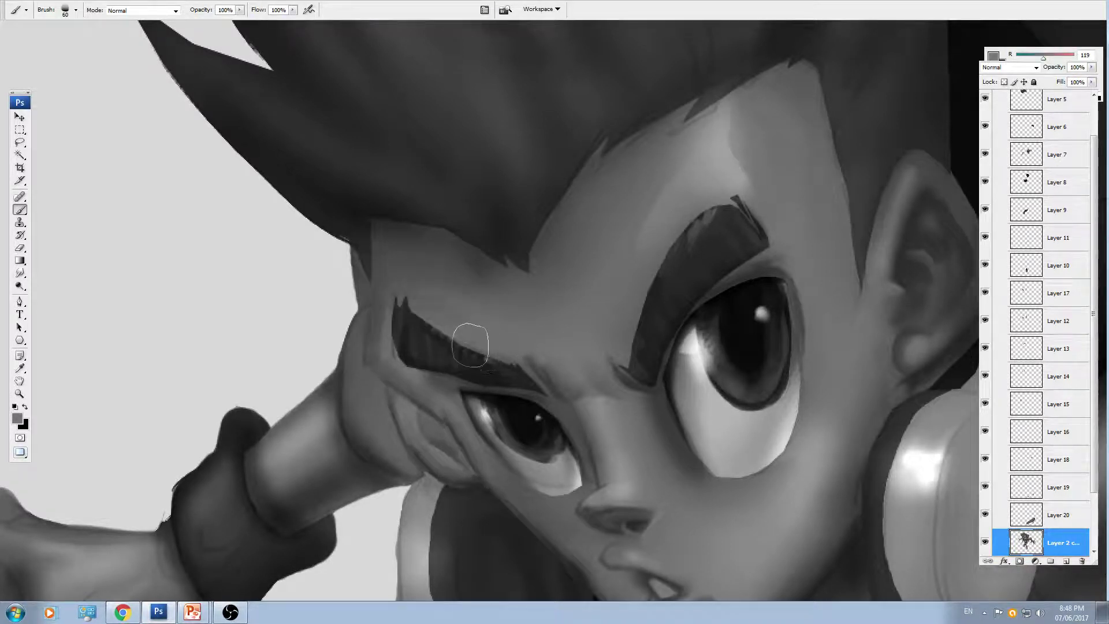
pyautogui.moveTo(631, 268); pyautogui.dragTo(621, 244)
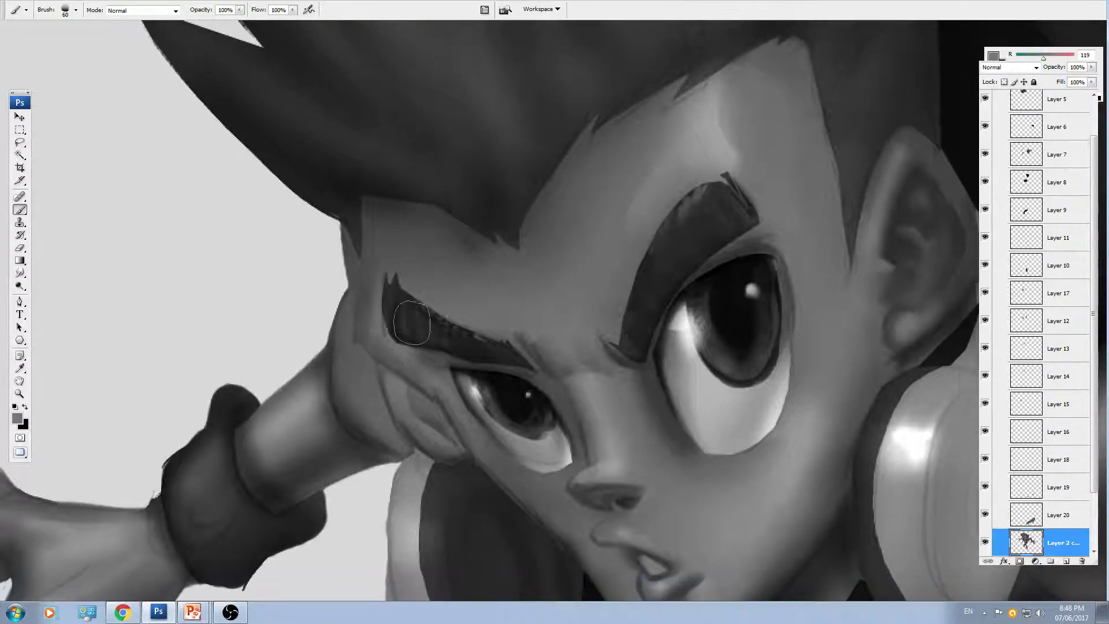
pyautogui.moveTo(412, 323); pyautogui.dragTo(478, 331)
pyautogui.moveTo(403, 290); pyautogui.dragTo(498, 336)
pyautogui.moveTo(613, 268); pyautogui.dragTo(579, 241)
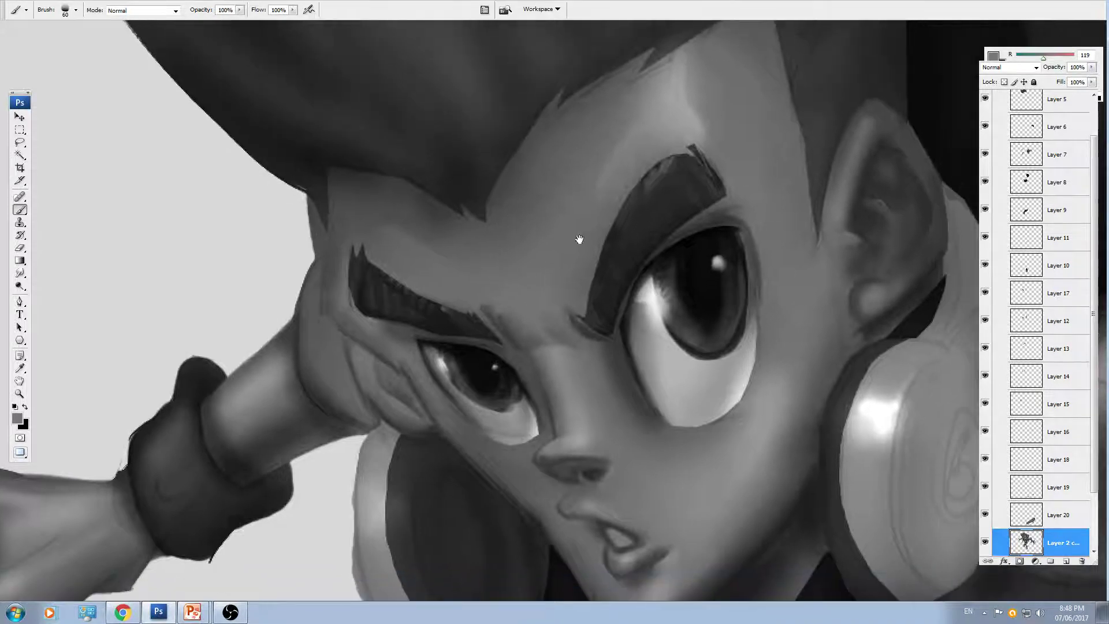
# - Darken the larger eye's upper lid crease and inner outline with sampled dark tones and a 30 px brush
pyautogui.hotkey('ctrl', '-')
pyautogui.hotkey('ctrl', '+')
pyautogui.press('[')
pyautogui.moveTo(652, 188); pyautogui.dragTo(621, 221)
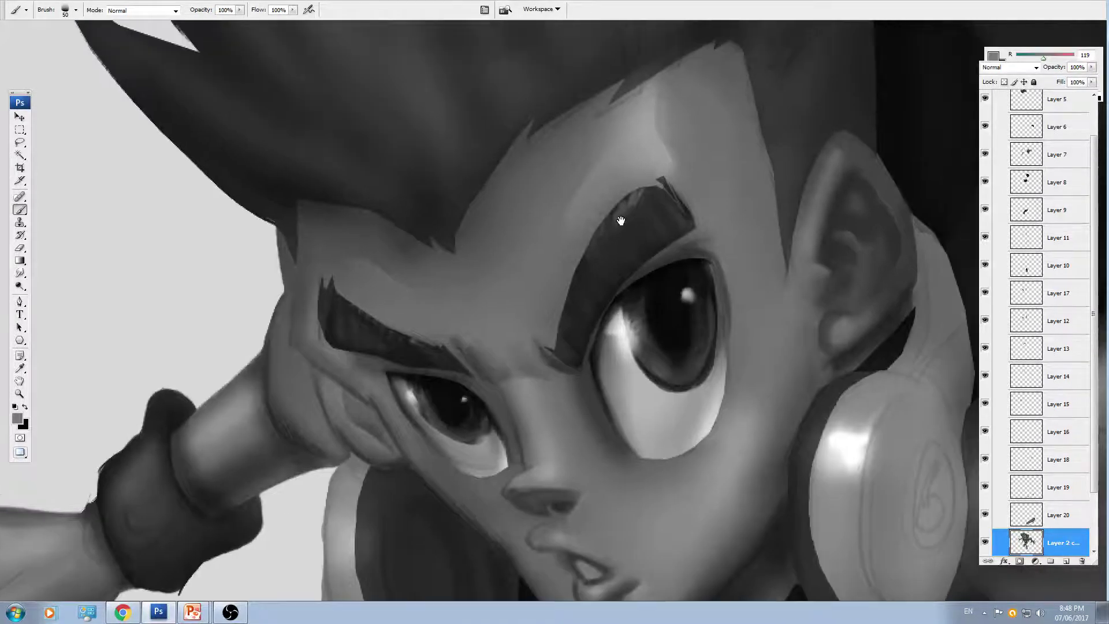
pyautogui.keyDown('alt'); pyautogui.click(657, 262); pyautogui.keyUp('alt')
pyautogui.press('[')
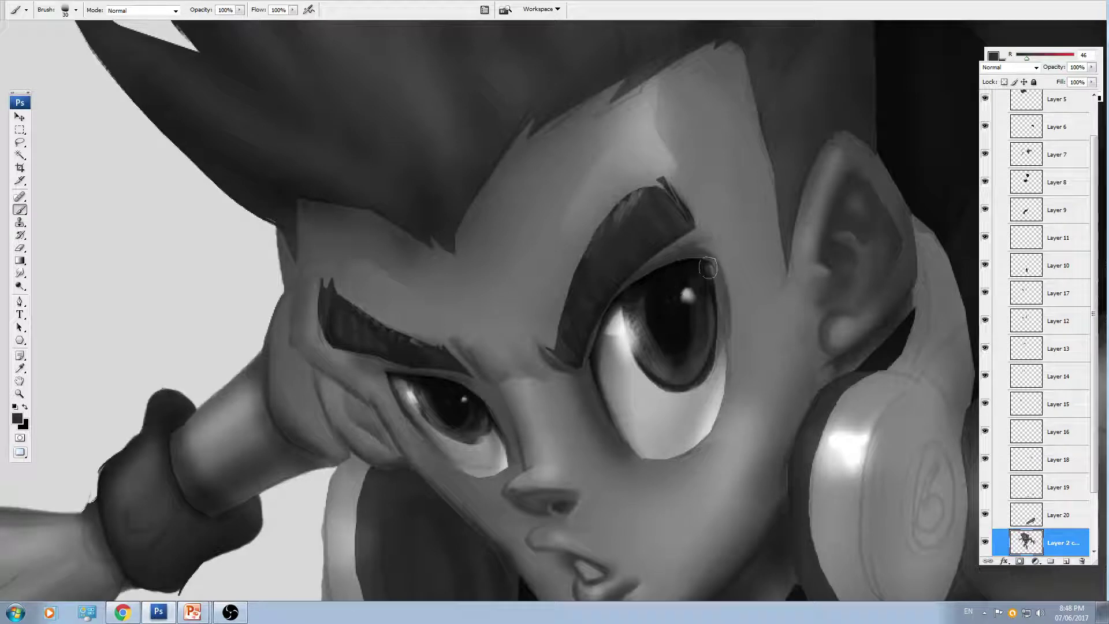
pyautogui.moveTo(709, 267); pyautogui.dragTo(697, 262)
pyautogui.press('[')
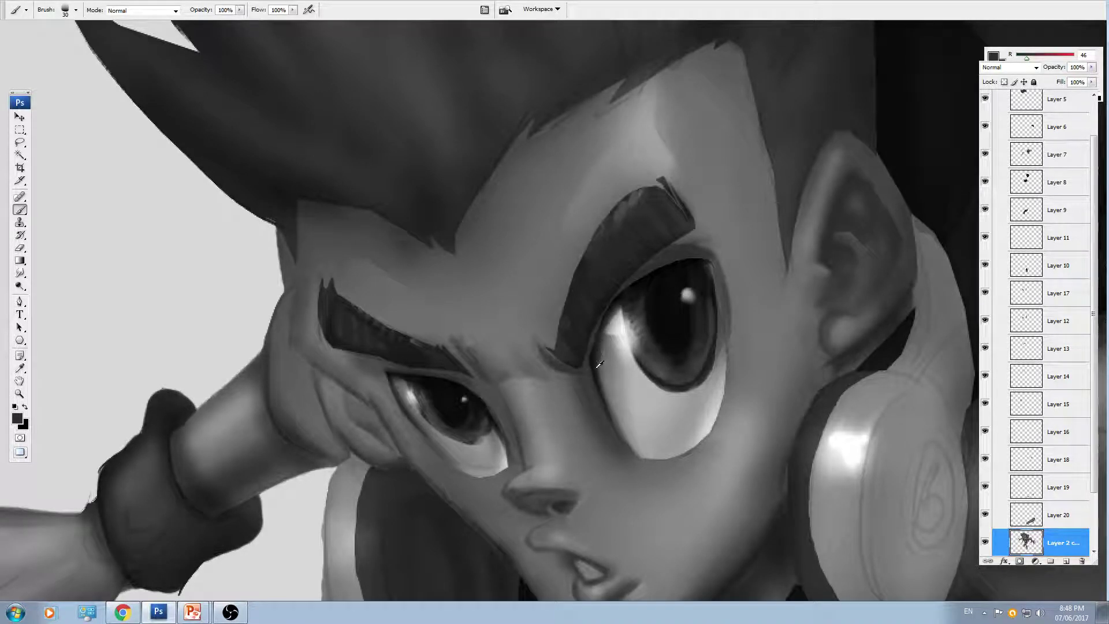
pyautogui.keyDown('alt'); pyautogui.click(601, 346); pyautogui.keyUp('alt')
pyautogui.moveTo(591, 362); pyautogui.dragTo(599, 399)
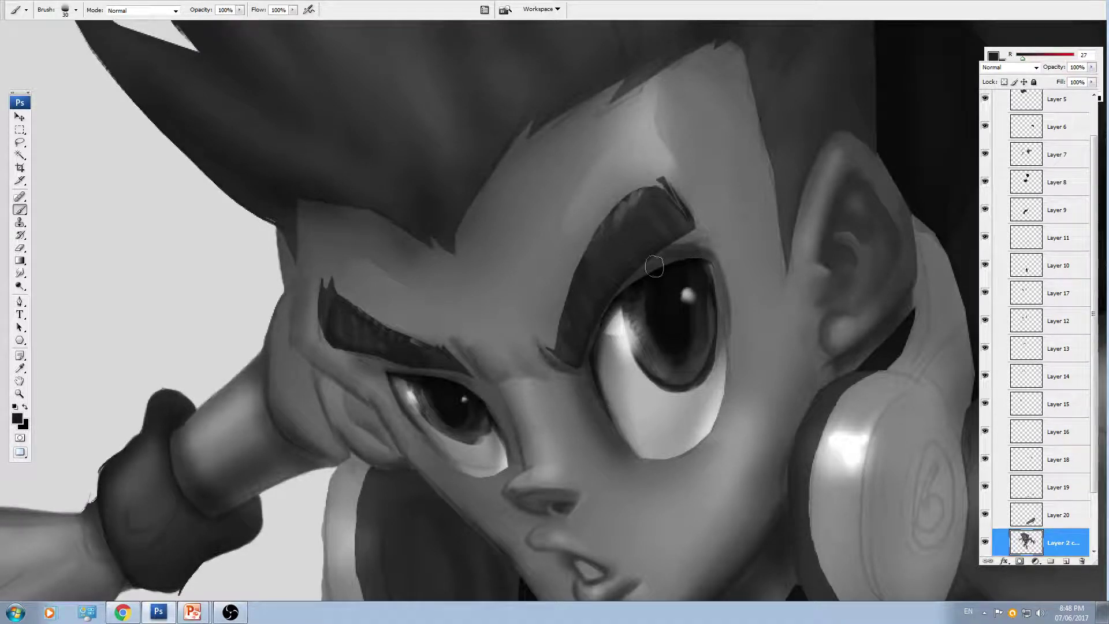
# - Deepen the shadow on the larger eye's upper lid near its outer corner with sampled tones and a 30 px brush
pyautogui.keyDown('alt'); pyautogui.click(706, 238); pyautogui.keyUp('alt')
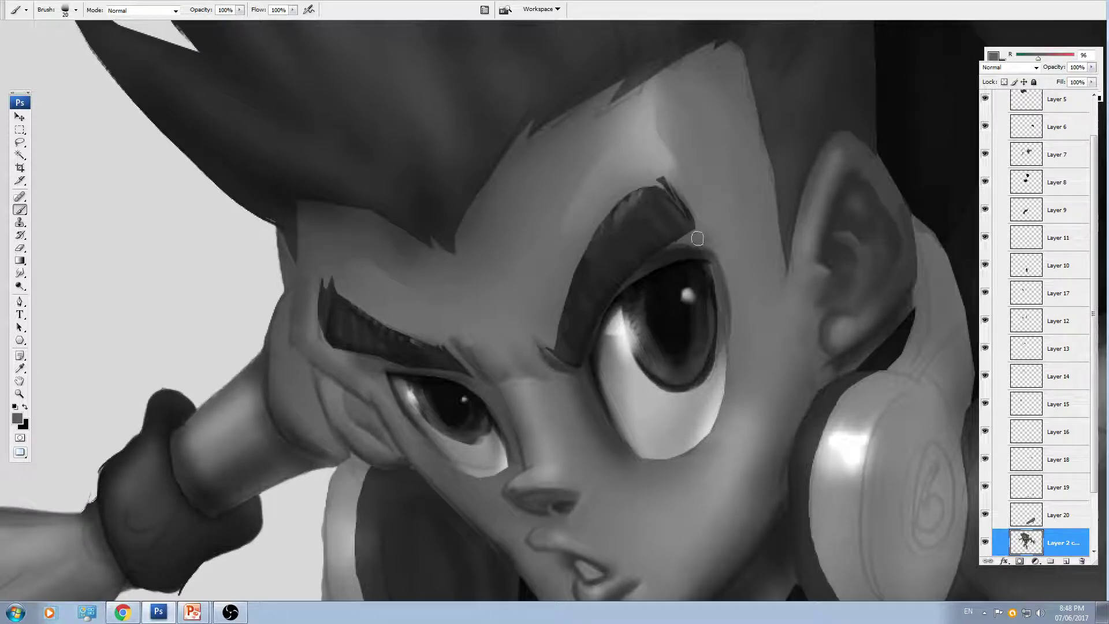
pyautogui.keyDown('alt'); pyautogui.click(711, 255); pyautogui.keyUp('alt')
pyautogui.press(']')
pyautogui.moveTo(711, 262); pyautogui.dragTo(679, 240)
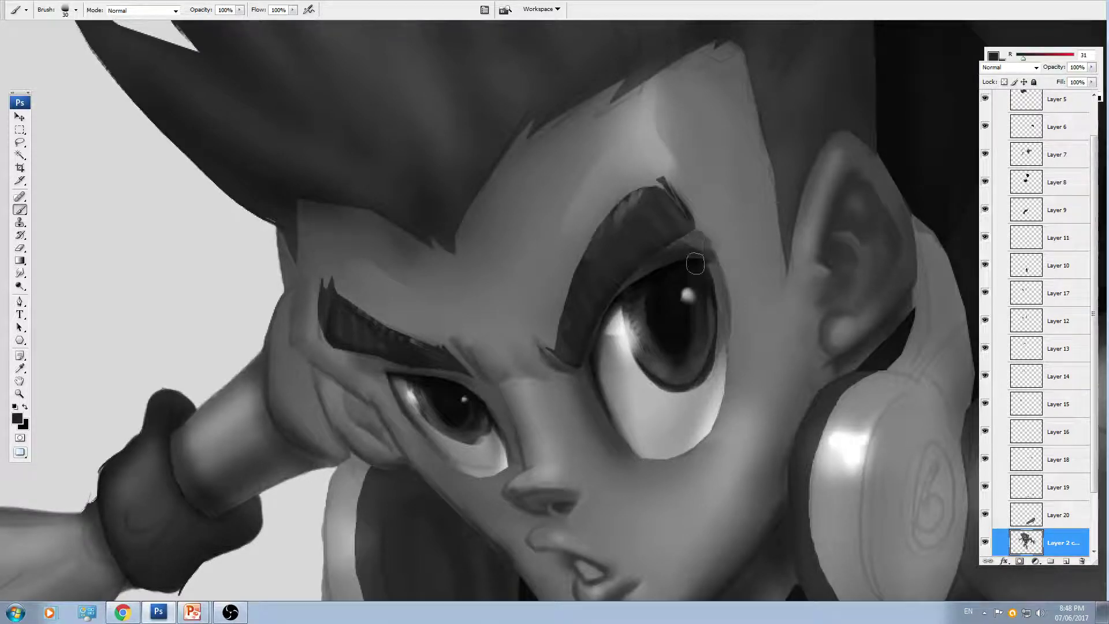
# - Refine the side of the nose bridge beside the smaller eye with a sampled mid-grey skin tone and a 10 px brush
pyautogui.moveTo(490, 355)
pyautogui.mouseDown()
pyautogui.moveTo(505, 317)
pyautogui.moveTo(604, 238)
pyautogui.mouseUp()
pyautogui.moveTo(492, 239); pyautogui.dragTo(506, 251)
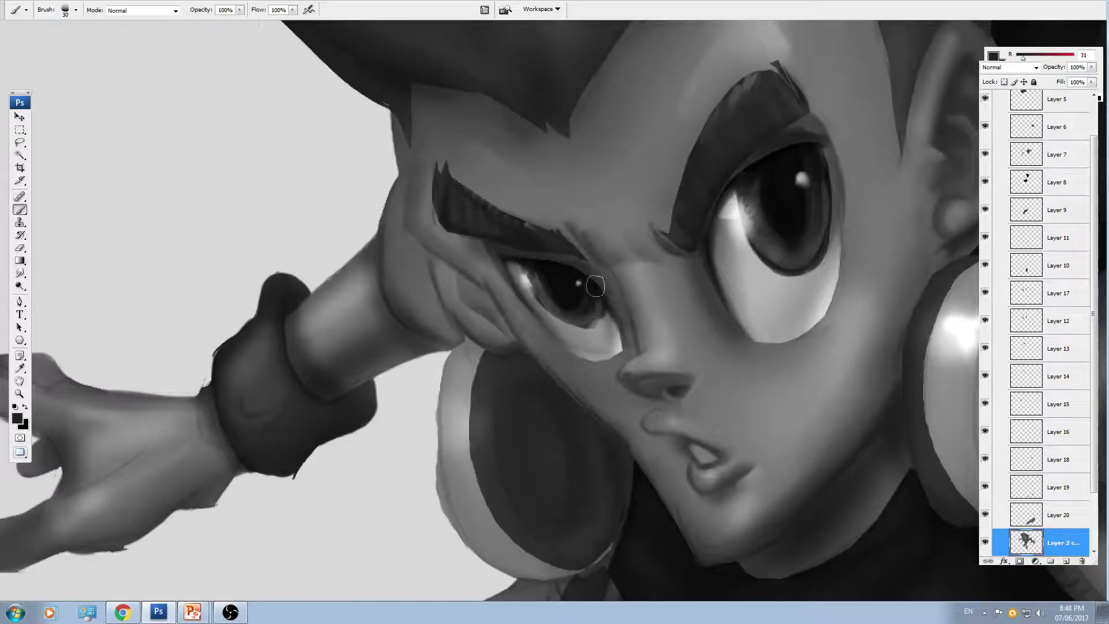
pyautogui.keyDown('alt'); pyautogui.click(621, 309); pyautogui.keyUp('alt')
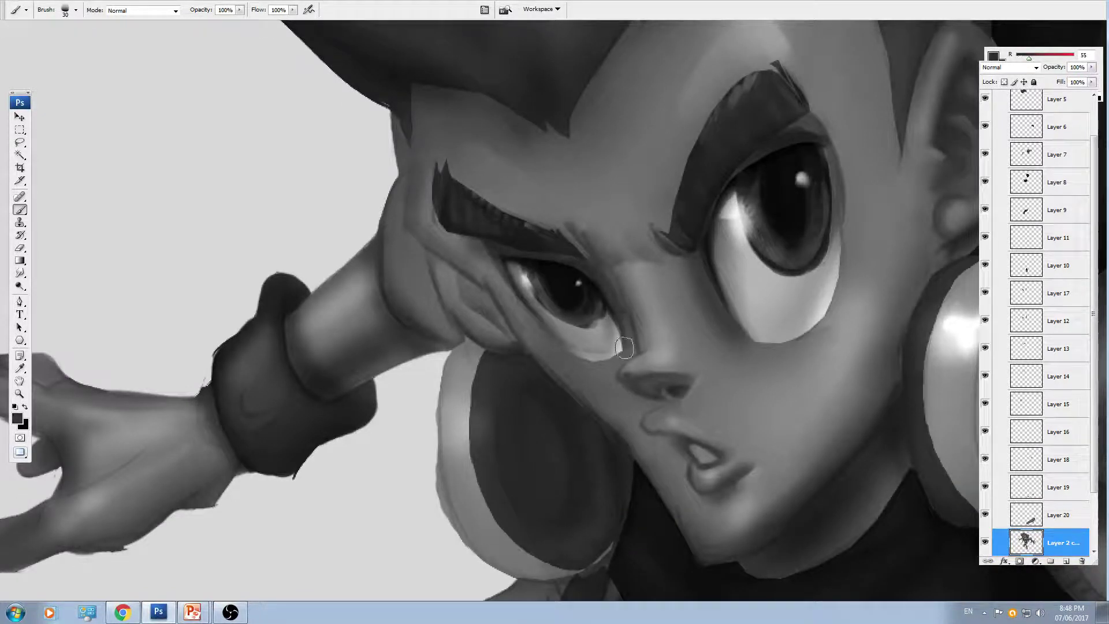
pyautogui.hotkey('ctrl', '+')
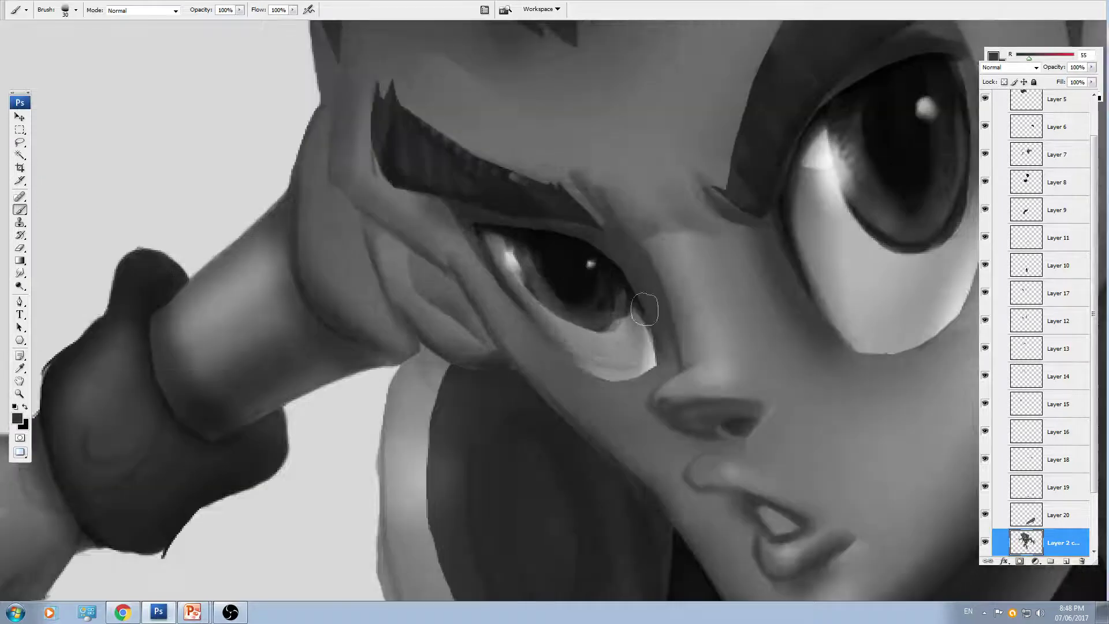
pyautogui.press('[')
pyautogui.press('[')
pyautogui.keyDown('alt'); pyautogui.click(672, 277); pyautogui.keyUp('alt')
pyautogui.press('[')
pyautogui.moveTo(656, 256); pyautogui.dragTo(679, 359)
pyautogui.press('[')
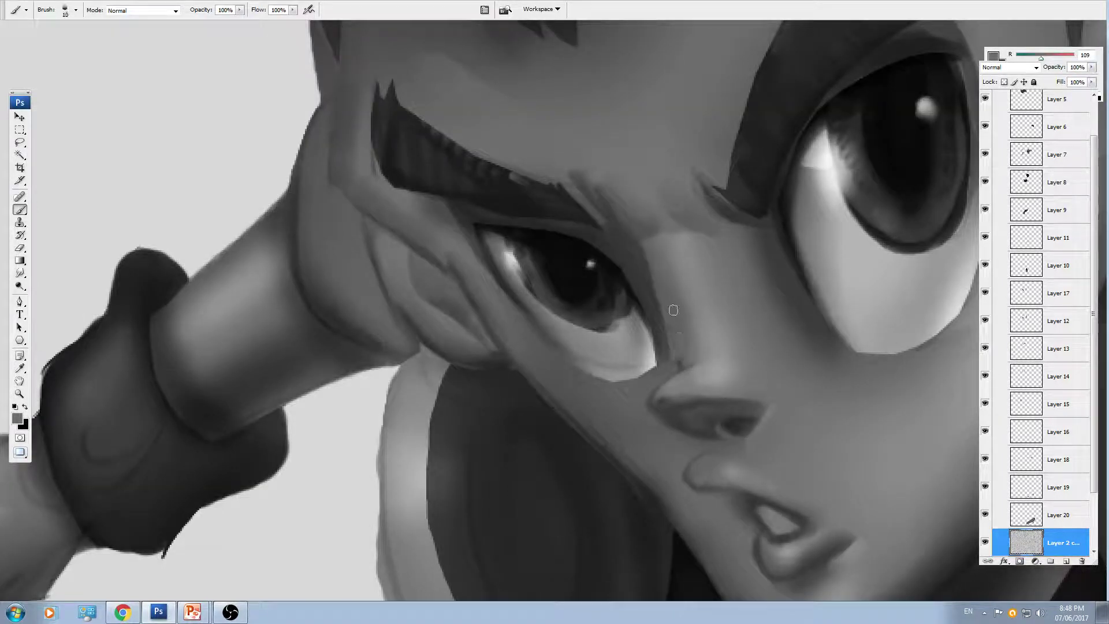
pyautogui.moveTo(664, 282); pyautogui.dragTo(681, 369)
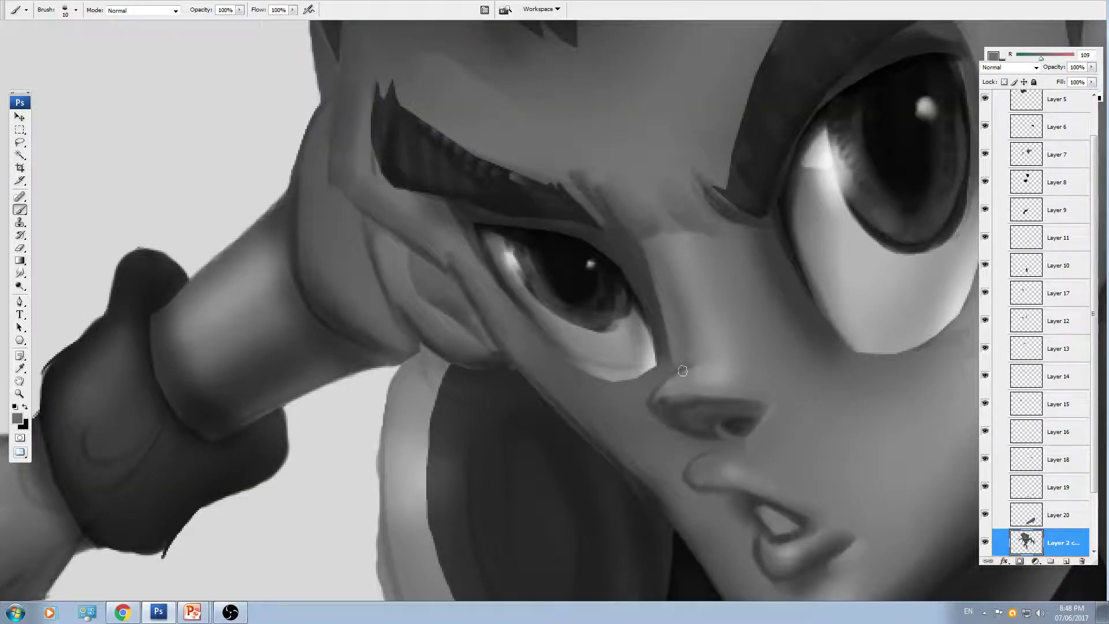
# - Shade the cheek edge beneath the smaller eye with a sampled darker skin tone and a 15 px brush
pyautogui.hotkey('ctrl', '-')
pyautogui.hotkey('ctrl', '-')
pyautogui.hotkey('ctrl', '+')
pyautogui.hotkey('ctrl', '+')
pyautogui.moveTo(567, 353)
pyautogui.mouseDown()
pyautogui.moveTo(577, 291)
pyautogui.moveTo(532, 285)
pyautogui.moveTo(567, 327)
pyautogui.moveTo(639, 374)
pyautogui.mouseUp()
pyautogui.keyDown('alt'); pyautogui.click(560, 294); pyautogui.keyUp('alt')
pyautogui.press(']')
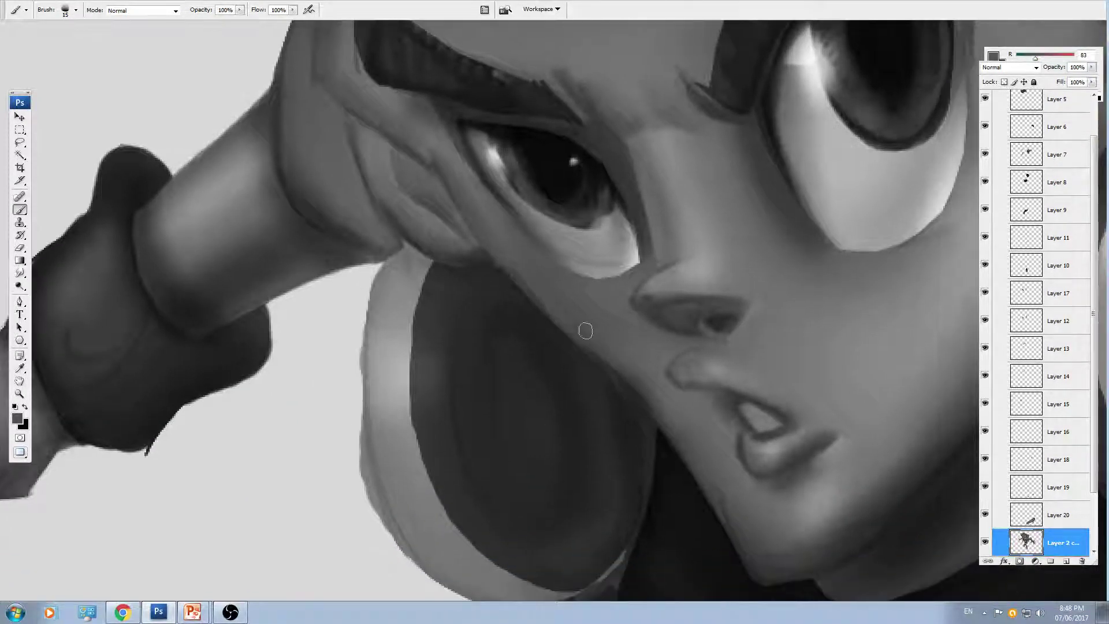
pyautogui.moveTo(586, 331); pyautogui.dragTo(646, 405)
pyautogui.moveTo(646, 402); pyautogui.dragTo(624, 355)
# - Dodge two small highlights on the dark ear pad on Layer 17, using the Shadows range and a 35 px brush
pyautogui.moveTo(522, 390); pyautogui.dragTo(537, 408)
pyautogui.hotkey('ctrl', 's')
pyautogui.hotkey('ctrl', 'z')
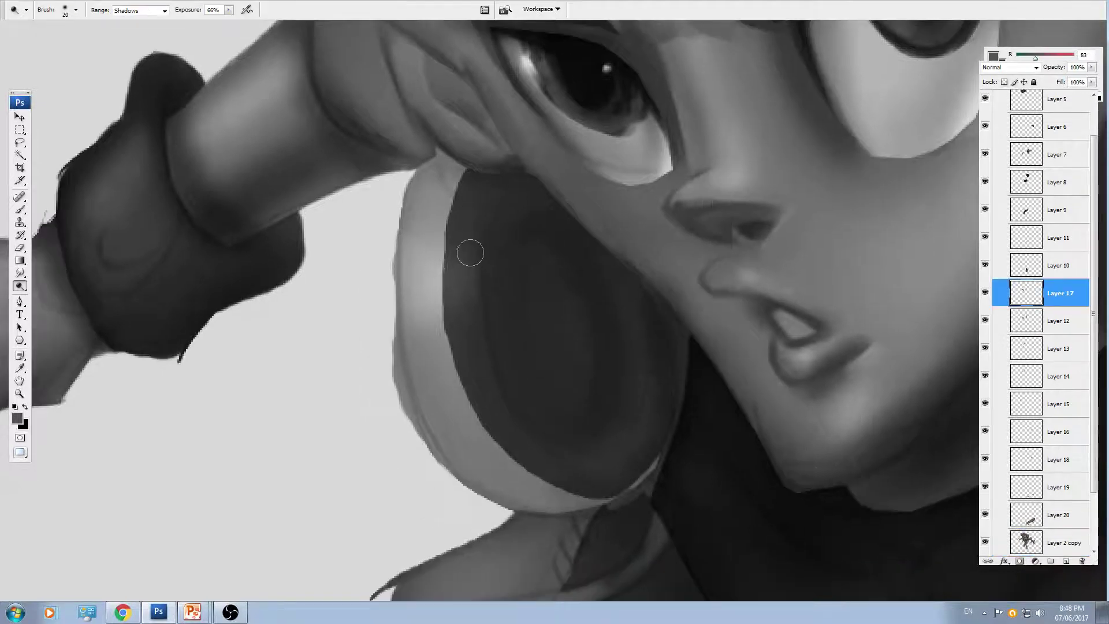
pyautogui.moveTo(466, 290); pyautogui.dragTo(481, 292)
pyautogui.hotkey('ctrl', 'z')
pyautogui.press(']')
pyautogui.press(']')
pyautogui.click(469, 288)
pyautogui.press(']')
pyautogui.click(484, 353)
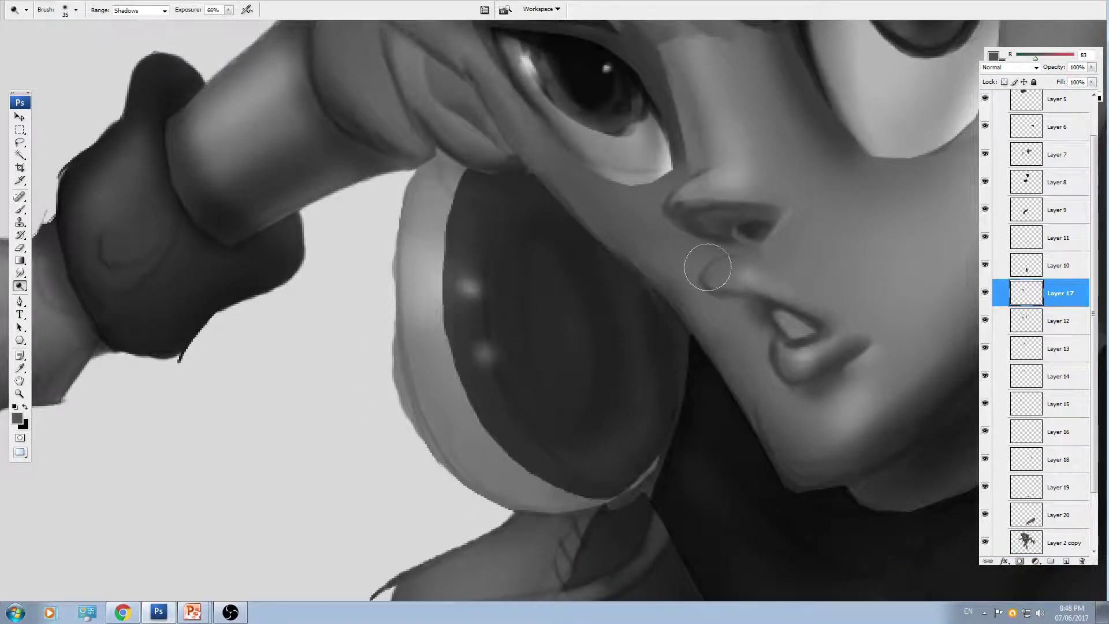
# - Darken the oval recess in the middle of the ear pad with a sampled near-black tone and a 40 px brush
pyautogui.press('d')
pyautogui.press('b')
pyautogui.moveTo(549, 219)
pyautogui.mouseDown()
pyautogui.moveTo(549, 333)
pyautogui.moveTo(577, 421)
pyautogui.moveTo(572, 359)
pyautogui.mouseUp()
pyautogui.keyDown('alt'); pyautogui.click(558, 345); pyautogui.keyUp('alt')
pyautogui.press('[')
pyautogui.moveTo(577, 414); pyautogui.dragTo(562, 260)
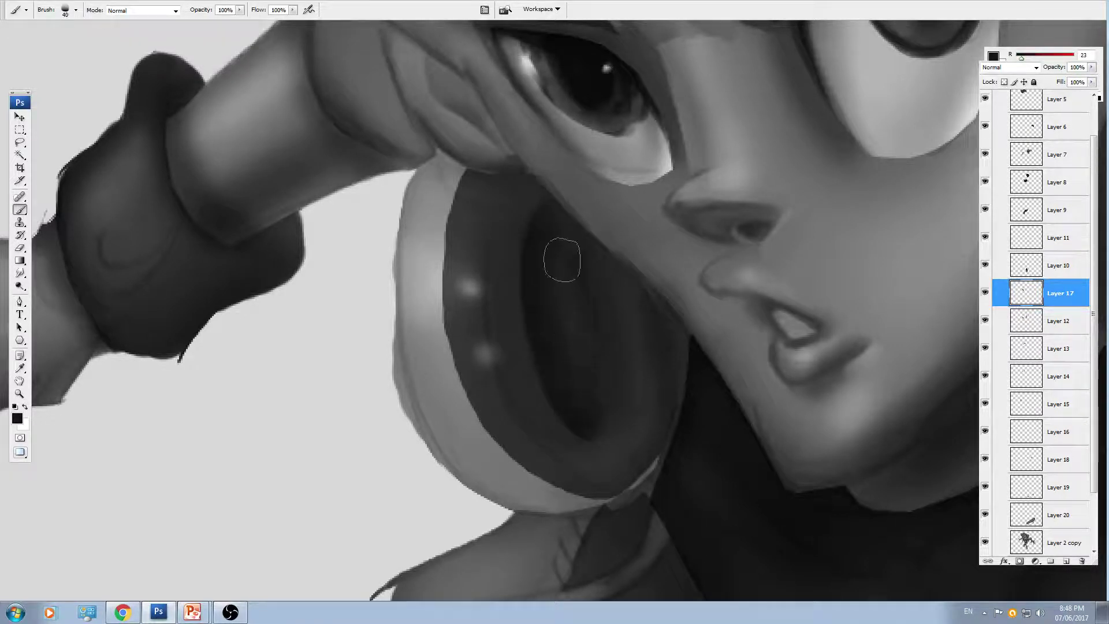
pyautogui.moveTo(582, 416); pyautogui.dragTo(631, 386)
pyautogui.moveTo(585, 400); pyautogui.dragTo(567, 351)
pyautogui.press('[')
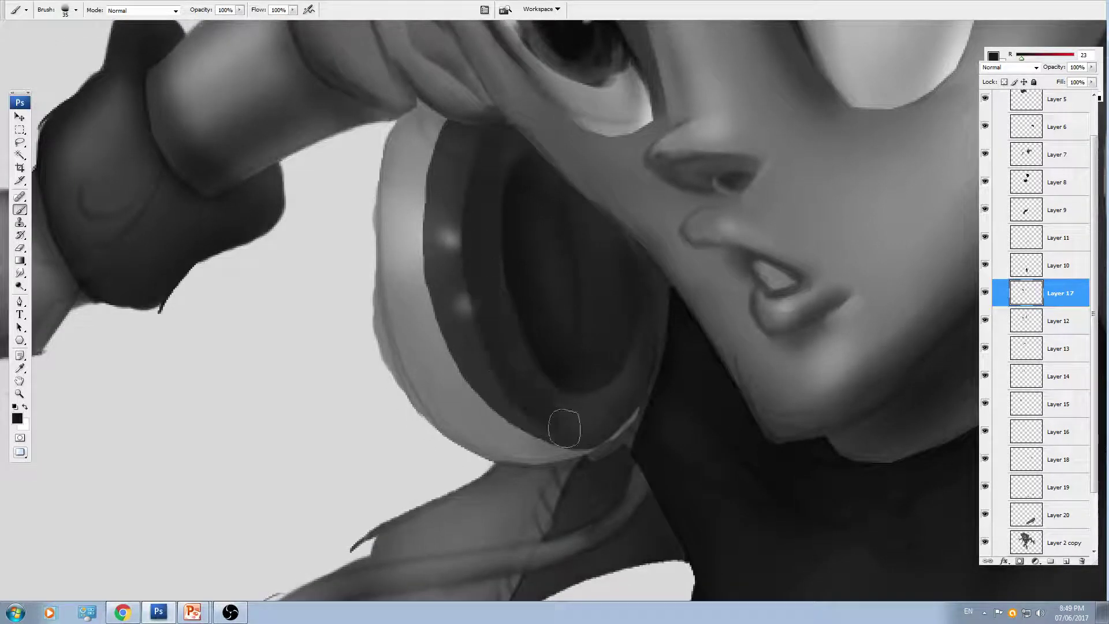
# - Darken the ear pad's outer edge along the light headphone rim with black and a 25 px brush
pyautogui.hotkey('alt', 'Tab')
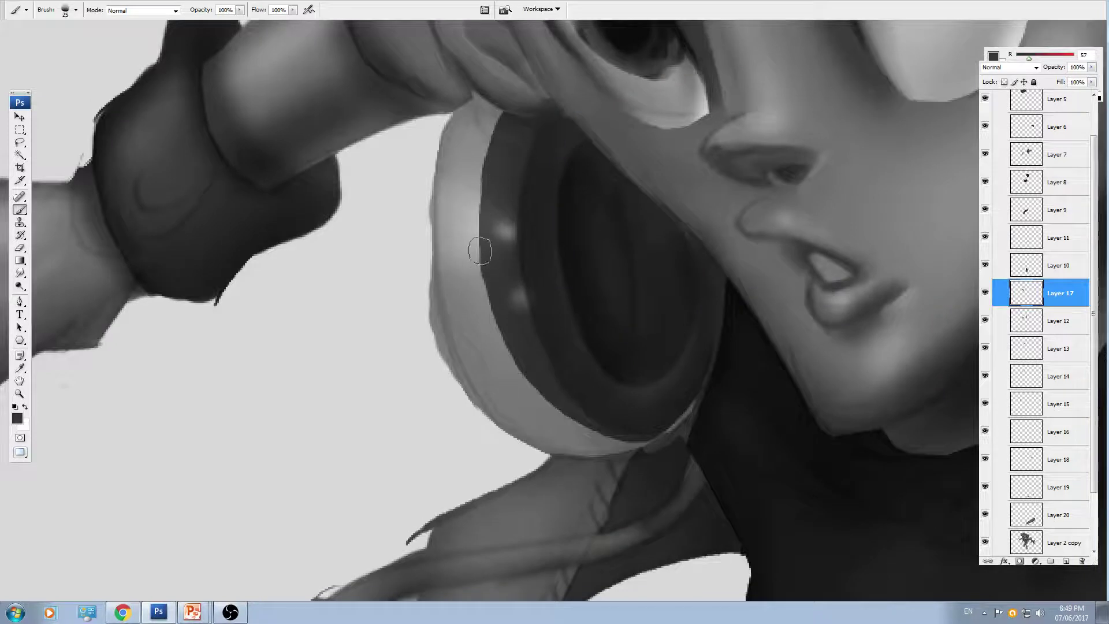
pyautogui.press('d')
pyautogui.moveTo(515, 112); pyautogui.dragTo(471, 237)
pyautogui.moveTo(480, 199)
pyautogui.mouseDown()
pyautogui.moveTo(496, 377)
pyautogui.moveTo(513, 362)
pyautogui.moveTo(505, 337)
pyautogui.moveTo(592, 381)
pyautogui.mouseUp()
pyautogui.keyDown('alt'); pyautogui.click(514, 245); pyautogui.keyUp('alt')
# - Smudge the ear pad's highlights inward with a small brush at 76% strength to suggest creases
pyautogui.press('r')
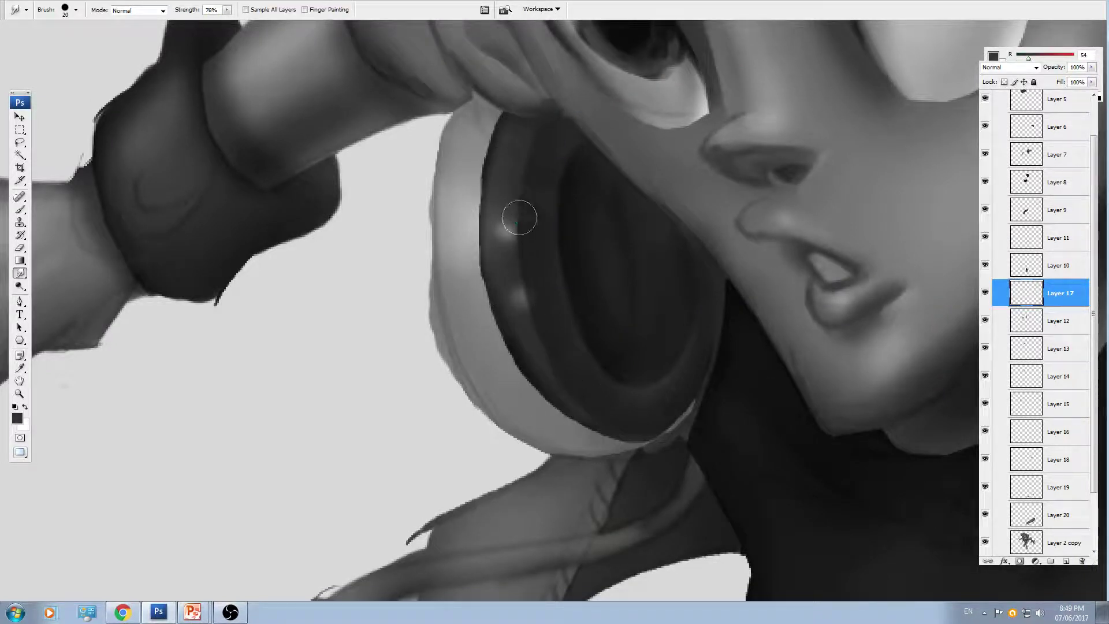
pyautogui.hotkey('ctrl', '+')
pyautogui.press('[')
pyautogui.press('[')
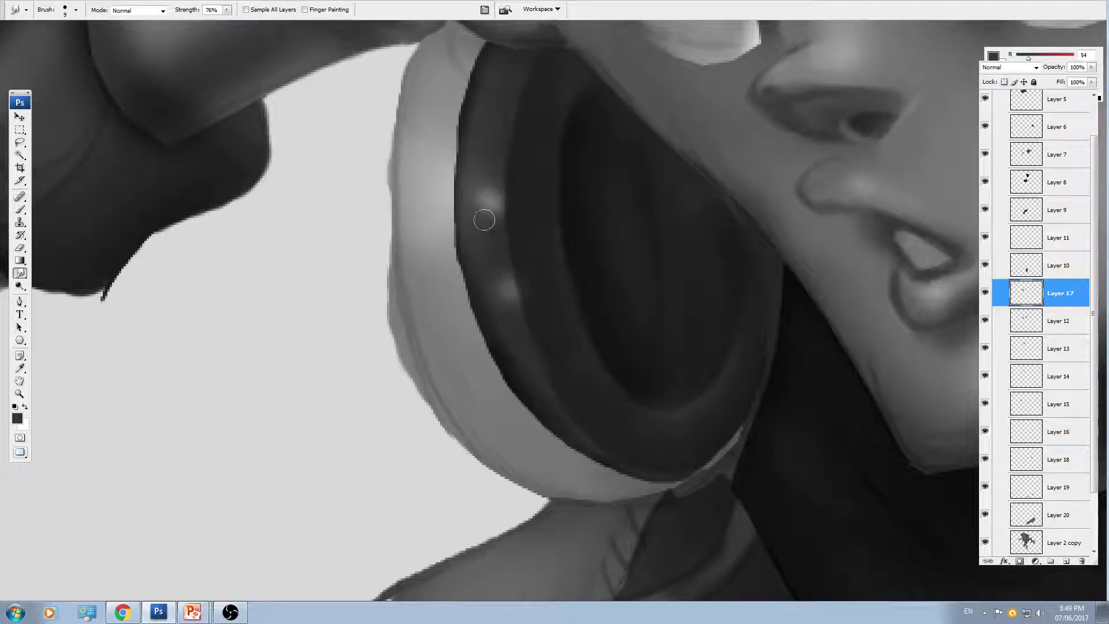
pyautogui.moveTo(479, 202)
pyautogui.mouseDown()
pyautogui.moveTo(530, 229)
pyautogui.moveTo(515, 187)
pyautogui.mouseUp()
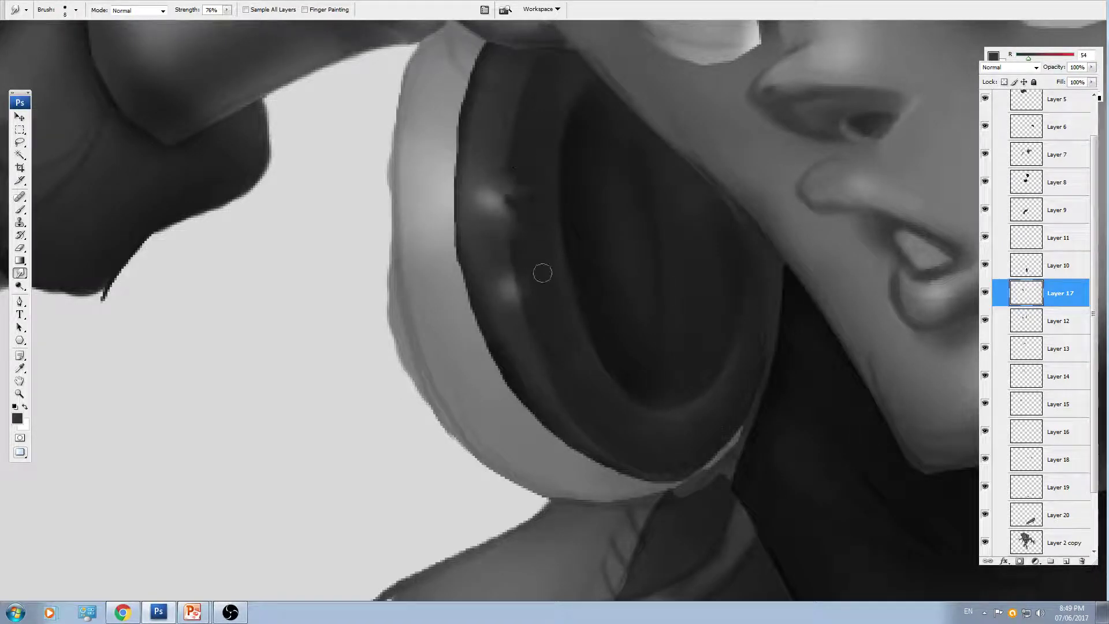
pyautogui.press('[')
# - Refine the lower edge of the ear pad's dark recess with sampled dark tones and an 8 px brush
pyautogui.press('b')
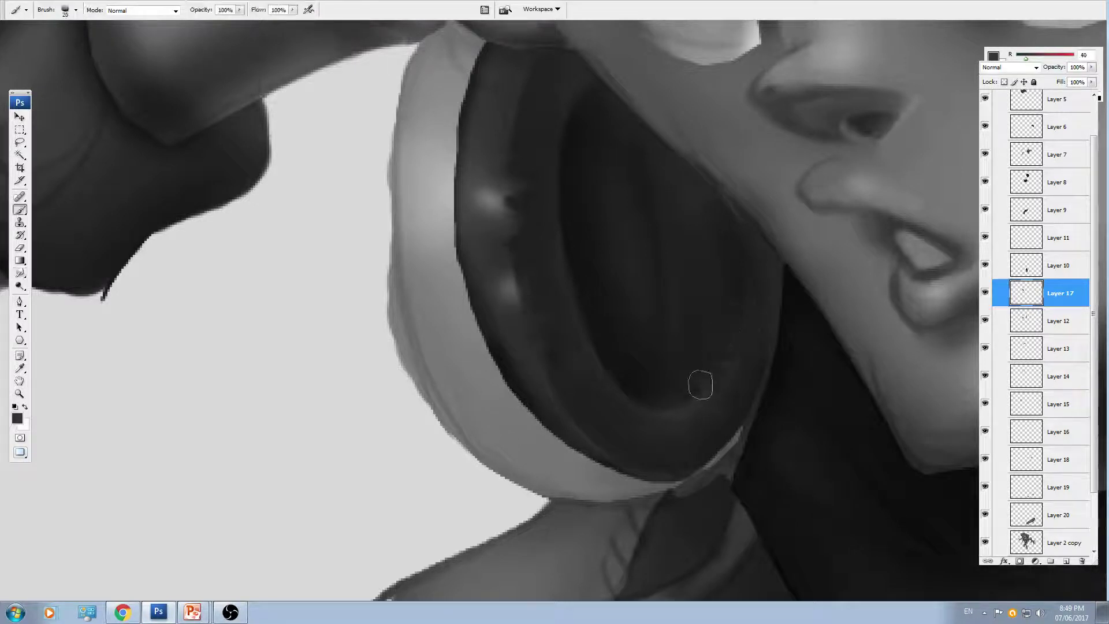
pyautogui.press('[')
pyautogui.press('[')
pyautogui.press('[')
pyautogui.press('[')
pyautogui.keyDown('alt'); pyautogui.click(704, 356); pyautogui.keyUp('alt')
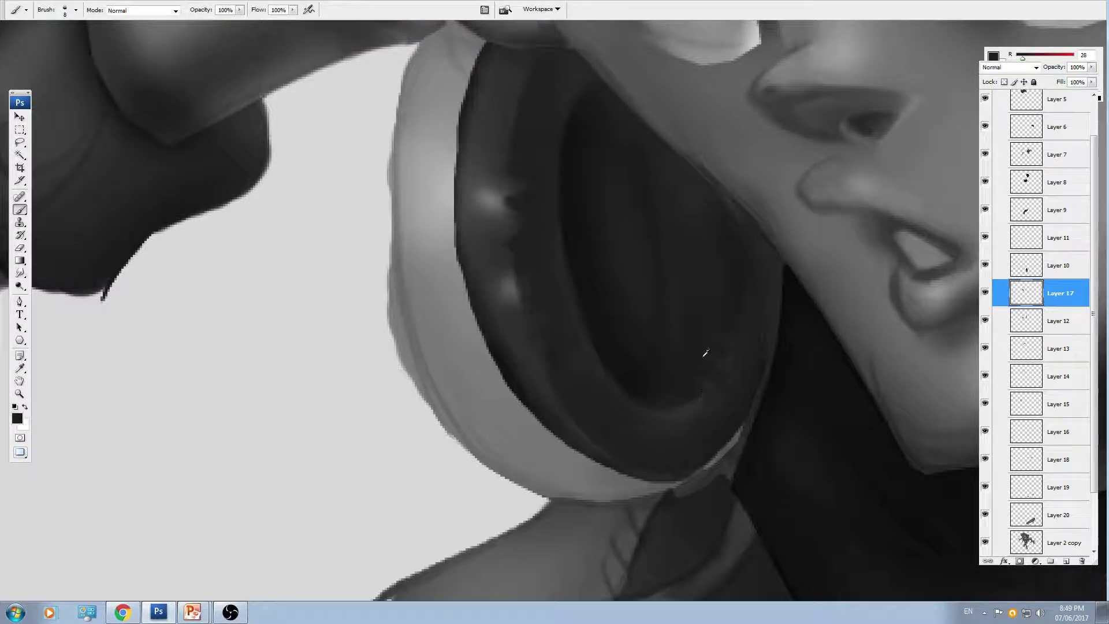
pyautogui.hotkey('ctrl', '-')
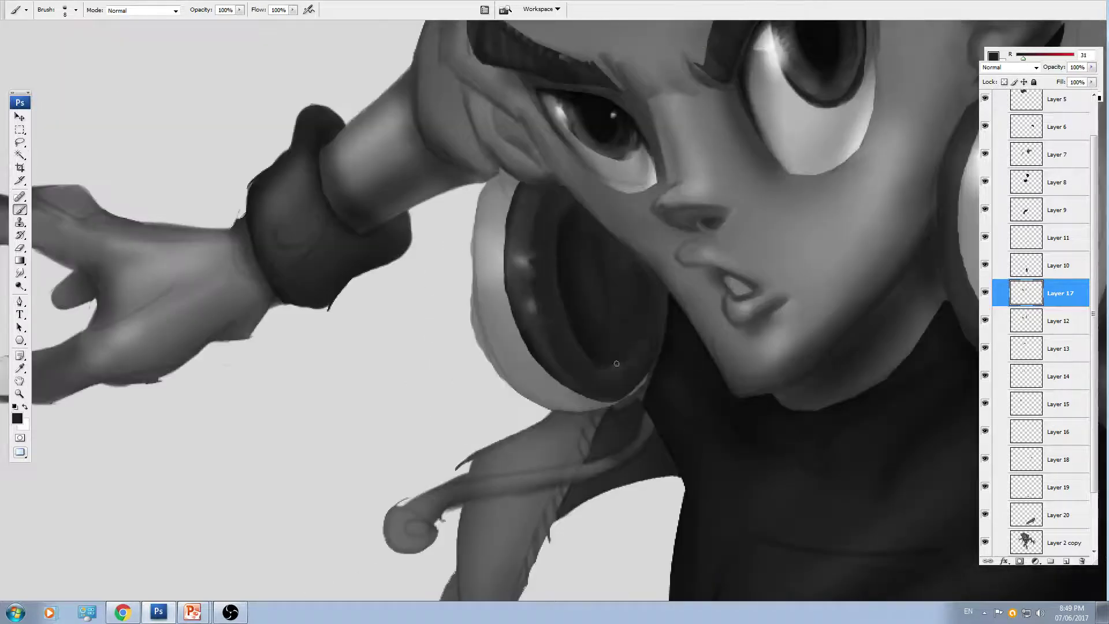
pyautogui.moveTo(617, 363); pyautogui.dragTo(594, 370)
# - Paint a lighter grey oval in the centre of the ear pad's recess and refine its edge with a sampled dark tone
pyautogui.keyDown('alt'); pyautogui.click(531, 197); pyautogui.keyUp('alt')
pyautogui.keyDown('alt'); pyautogui.click(495, 303); pyautogui.keyUp('alt')
pyautogui.press(']')
pyautogui.press(']')
pyautogui.press(']')
pyautogui.moveTo(588, 255)
pyautogui.mouseDown()
pyautogui.moveTo(583, 296)
pyautogui.moveTo(587, 240)
pyautogui.moveTo(578, 236)
pyautogui.moveTo(588, 324)
pyautogui.moveTo(607, 290)
pyautogui.moveTo(592, 238)
pyautogui.moveTo(605, 304)
pyautogui.mouseUp()
pyautogui.keyDown('alt'); pyautogui.click(571, 217); pyautogui.keyUp('alt')
pyautogui.press('[')
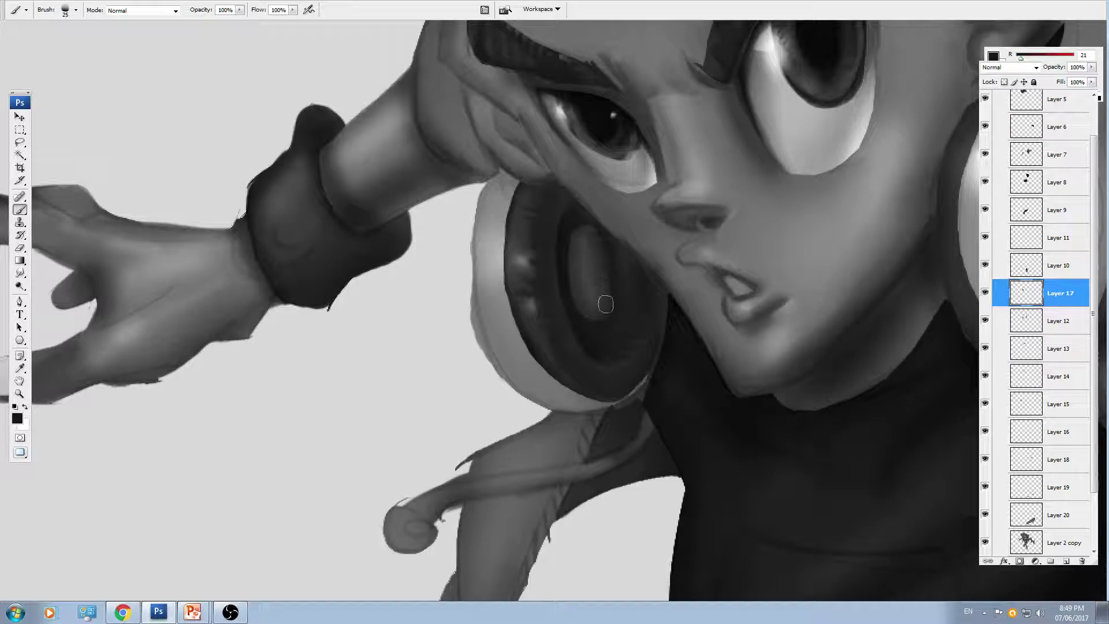
pyautogui.moveTo(585, 227)
pyautogui.mouseDown()
pyautogui.moveTo(608, 289)
pyautogui.moveTo(598, 324)
pyautogui.moveTo(612, 316)
pyautogui.moveTo(570, 305)
pyautogui.mouseUp()
# - Paint a bright white reflection across the outer headphone rim on Layer 12 and blend it with sampled greys
pyautogui.press('v')
pyautogui.keyDown('ctrl'); pyautogui.click(569, 354); pyautogui.keyUp('ctrl')
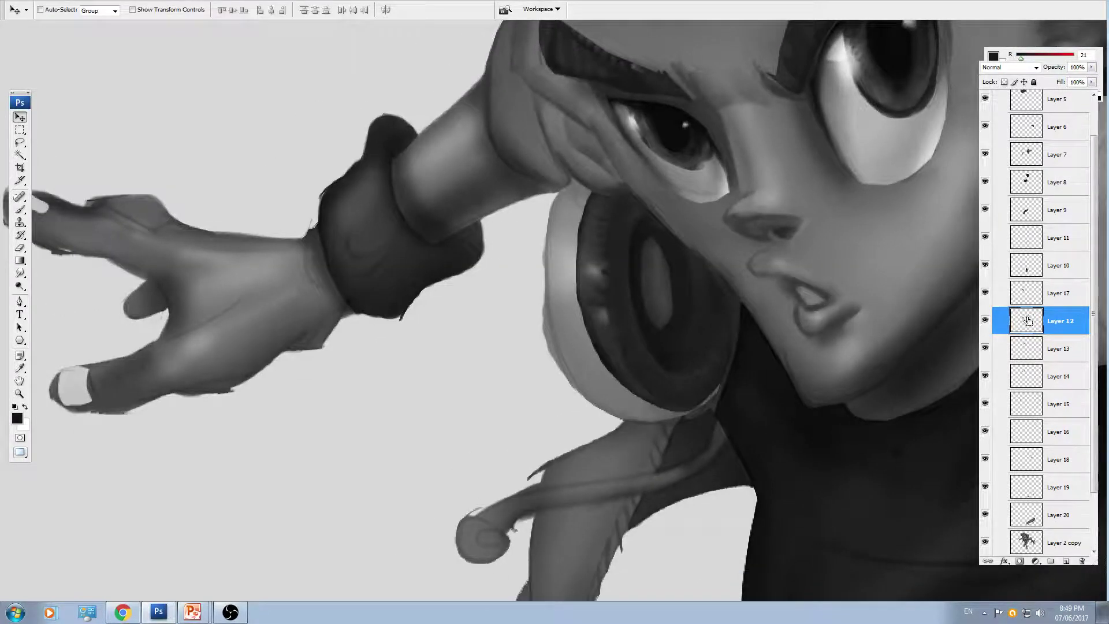
pyautogui.press('x')
pyautogui.press('b')
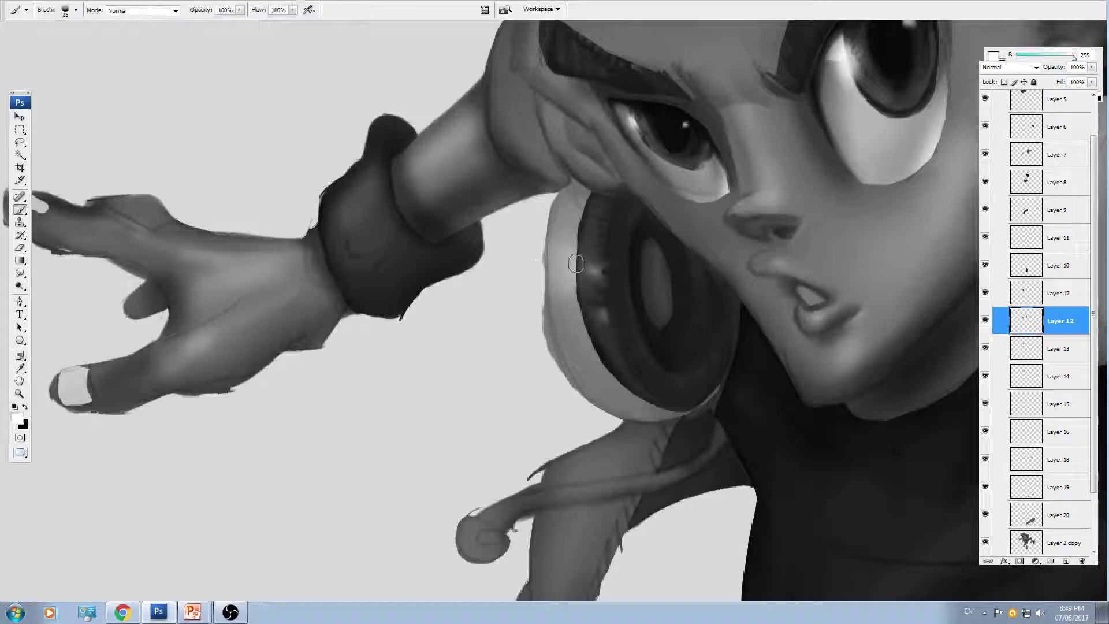
pyautogui.press(']')
pyautogui.moveTo(576, 265)
pyautogui.mouseDown()
pyautogui.moveTo(533, 267)
pyautogui.moveTo(584, 289)
pyautogui.moveTo(576, 275)
pyautogui.moveTo(550, 295)
pyautogui.moveTo(570, 320)
pyautogui.moveTo(565, 297)
pyautogui.moveTo(576, 301)
pyautogui.moveTo(565, 341)
pyautogui.mouseUp()
pyautogui.keyDown('alt'); pyautogui.click(570, 320); pyautogui.keyUp('alt')
pyautogui.keyDown('alt'); pyautogui.click(562, 290); pyautogui.keyUp('alt')
pyautogui.keyDown('alt'); pyautogui.click(585, 358); pyautogui.keyUp('alt')
pyautogui.keyDown('alt'); pyautogui.click(565, 261); pyautogui.keyUp('alt')
# - Paint a white reflection along the bottom end of the headphone rim with a 45 px brush
pyautogui.press('d')
pyautogui.press('x')
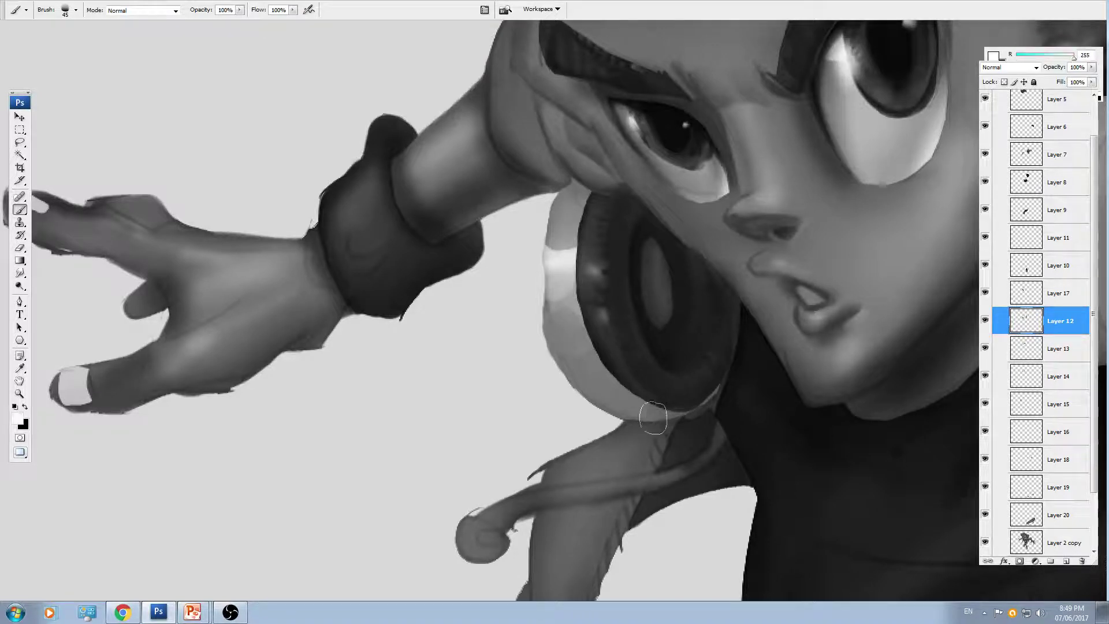
pyautogui.moveTo(652, 416); pyautogui.dragTo(700, 409)
pyautogui.moveTo(630, 430); pyautogui.dragTo(709, 407)
# - Darken the lower curve and upper end of the headphone rim with black and sampled dark grey using a 45 px brush
pyautogui.press('x')
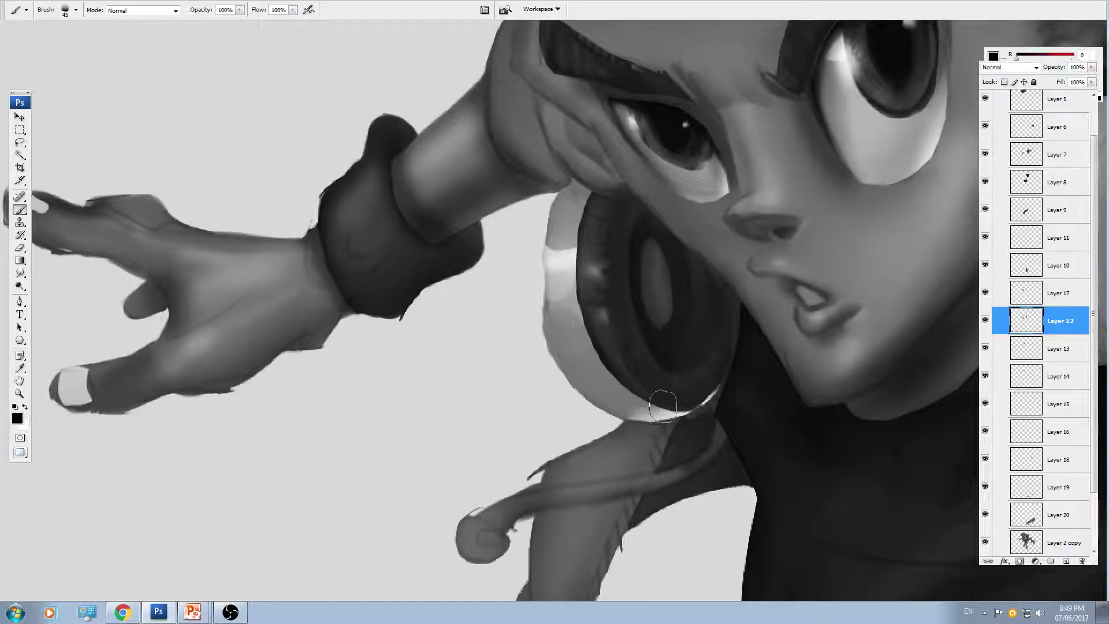
pyautogui.moveTo(641, 412)
pyautogui.mouseDown()
pyautogui.moveTo(608, 413)
pyautogui.moveTo(570, 364)
pyautogui.mouseUp()
pyautogui.keyDown('alt'); pyautogui.click(629, 413); pyautogui.keyUp('alt')
pyautogui.moveTo(543, 244); pyautogui.dragTo(539, 366)
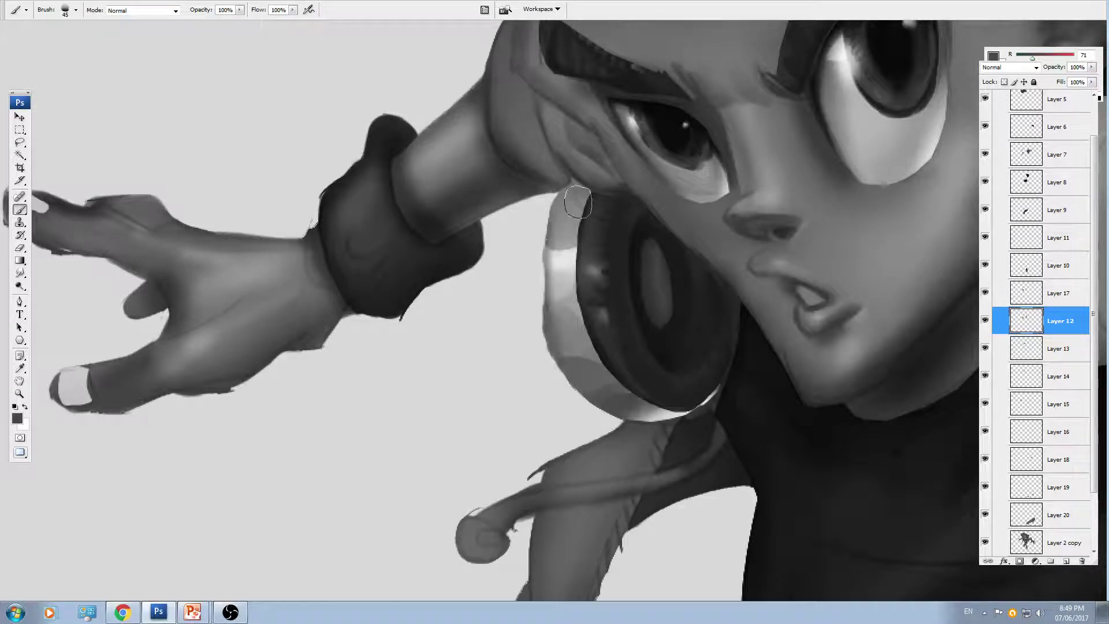
pyautogui.moveTo(578, 200)
pyautogui.mouseDown()
pyautogui.moveTo(554, 206)
pyautogui.moveTo(577, 196)
pyautogui.mouseUp()
pyautogui.press('d')
pyautogui.hotkey('ctrl', '-')
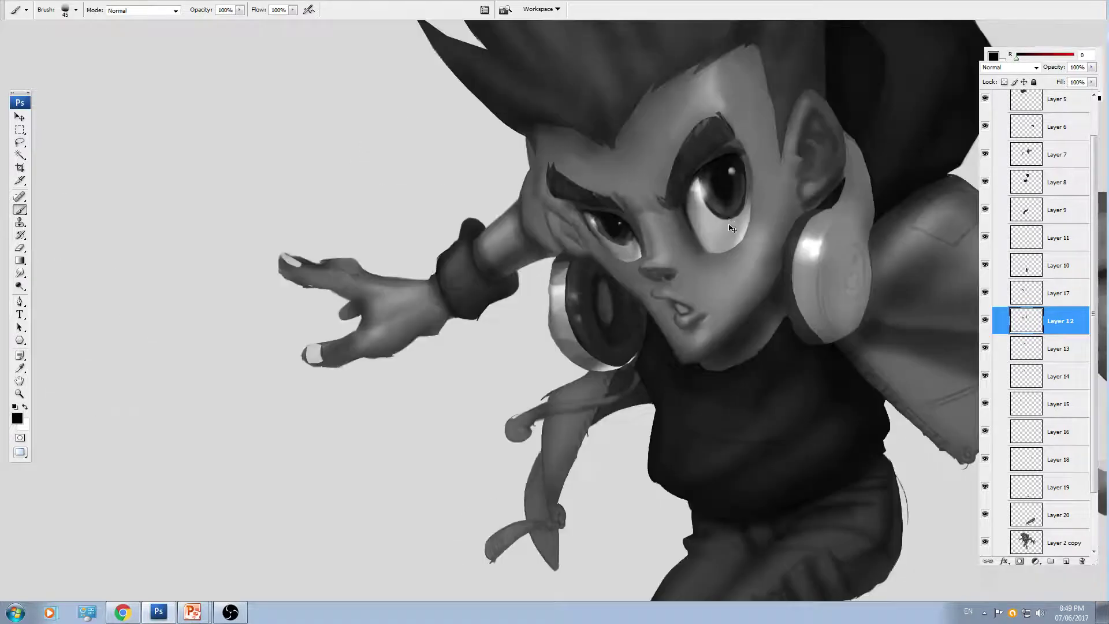
# - Paint a thin white edge highlight along the rim where it meets the ear pad, using a 9 px brush
pyautogui.hotkey('ctrl', '+')
pyautogui.press('[')
pyautogui.hotkey('ctrl', '+')
pyautogui.press('x')
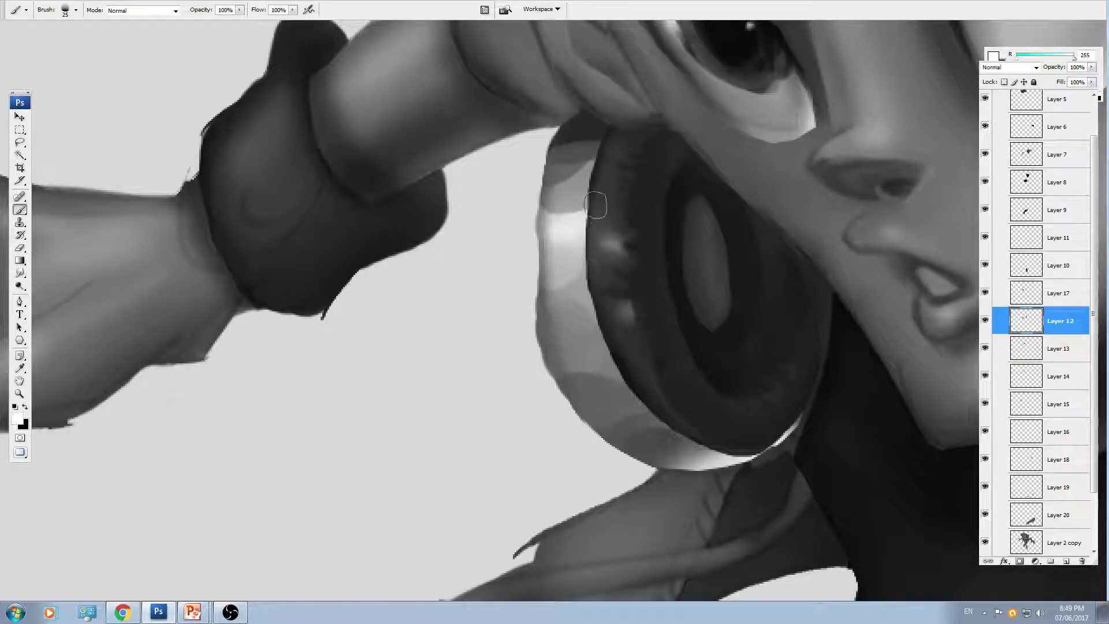
pyautogui.press('[')
pyautogui.moveTo(602, 153); pyautogui.dragTo(588, 206)
pyautogui.moveTo(588, 267); pyautogui.dragTo(600, 340)
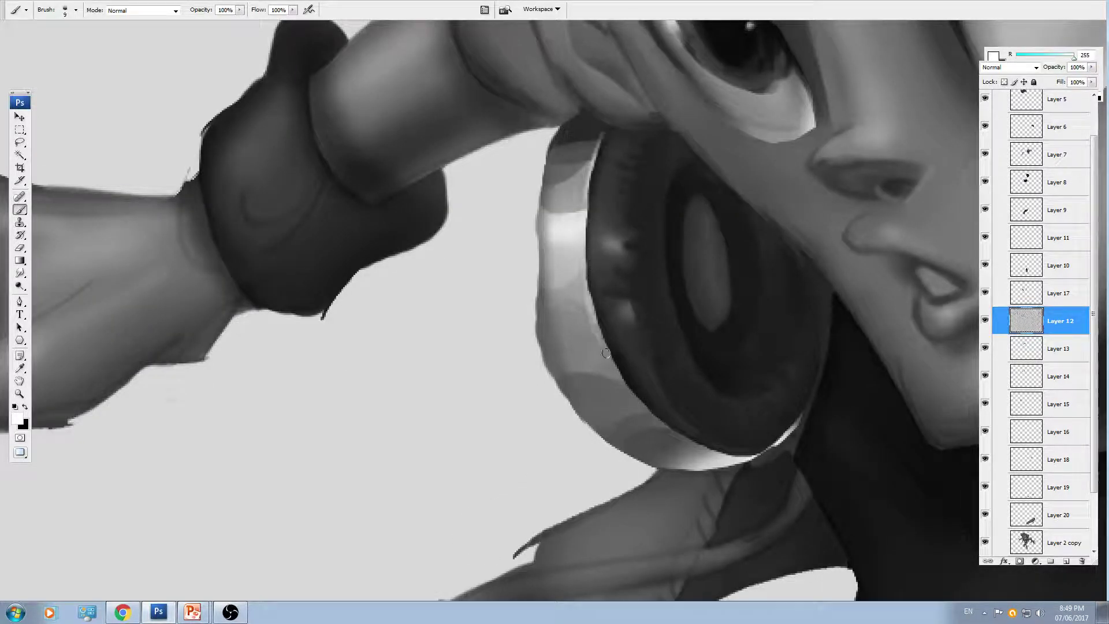
pyautogui.moveTo(592, 292)
pyautogui.mouseDown()
pyautogui.moveTo(618, 380)
pyautogui.moveTo(615, 345)
pyautogui.mouseUp()
pyautogui.hotkey('ctrl', 'z')
pyautogui.moveTo(579, 266)
pyautogui.mouseDown()
pyautogui.moveTo(599, 310)
pyautogui.moveTo(651, 366)
pyautogui.mouseUp()
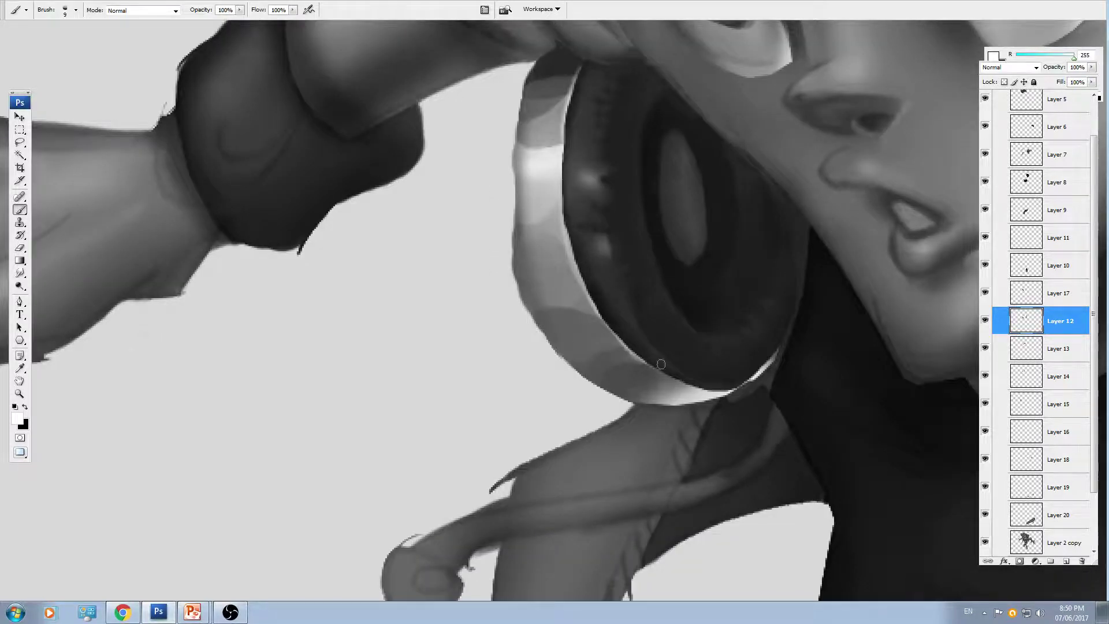
pyautogui.moveTo(636, 319); pyautogui.dragTo(607, 302)
pyautogui.moveTo(621, 345); pyautogui.dragTo(652, 365)
pyautogui.moveTo(631, 325); pyautogui.dragTo(689, 385)
# - Dodge the reflections on the headphone rim with the range set to Highlights, using brushes up to 45 px
pyautogui.press('o')
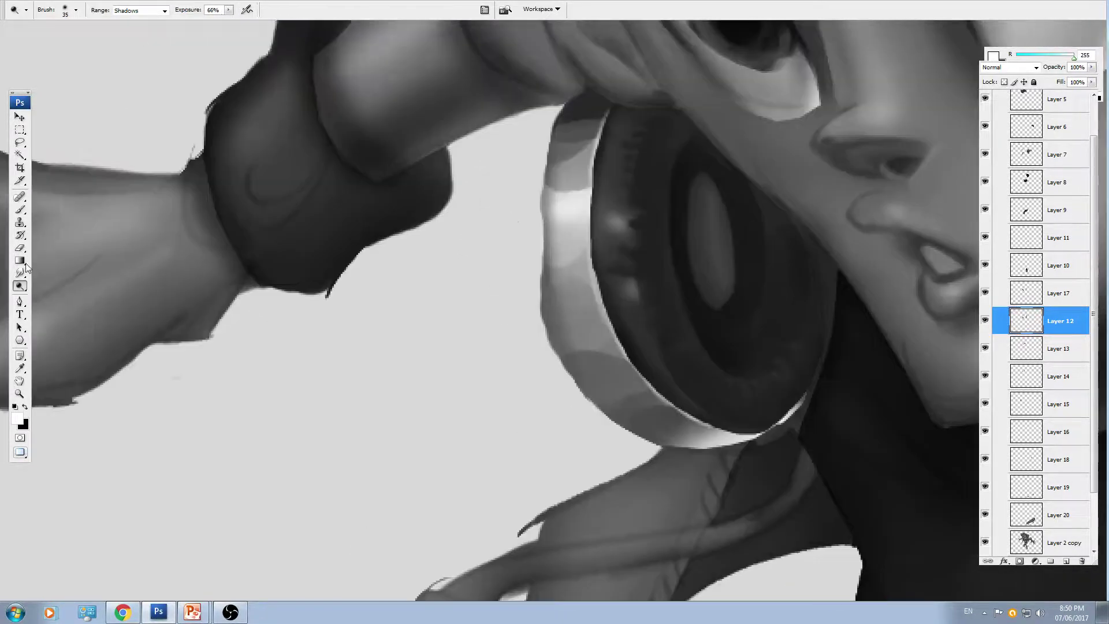
pyautogui.click(145, 12)
pyautogui.click(136, 39)
pyautogui.hotkey('ctrl', '+')
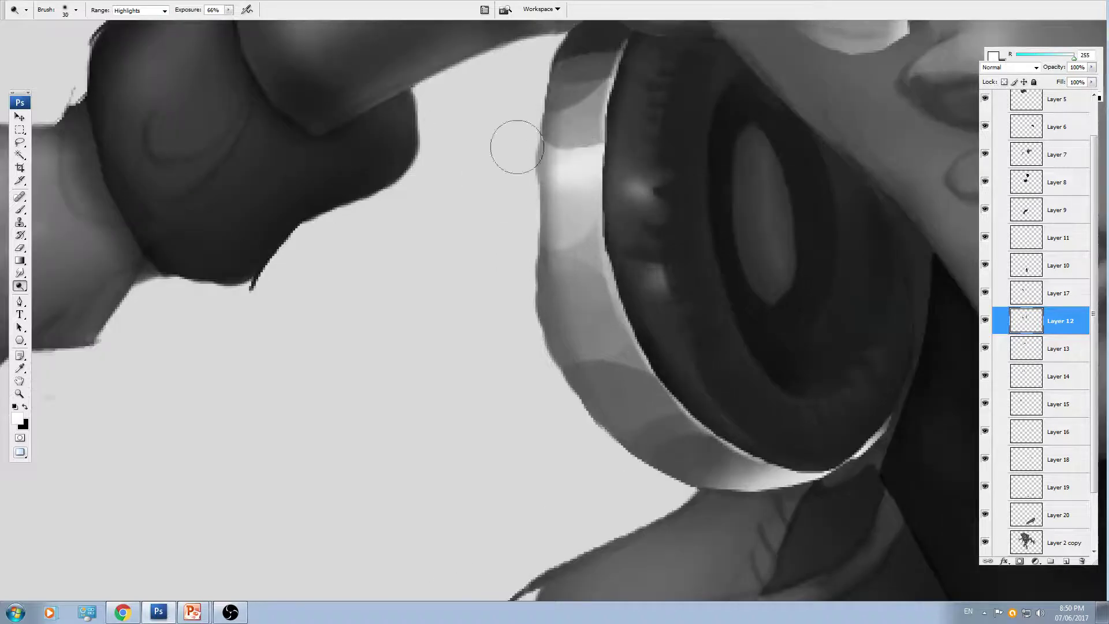
pyautogui.moveTo(601, 149)
pyautogui.mouseDown()
pyautogui.moveTo(634, 153)
pyautogui.moveTo(601, 153)
pyautogui.mouseUp()
pyautogui.press('[')
pyautogui.hotkey('ctrl', '-')
pyautogui.press('[')
pyautogui.press(']')
pyautogui.press(']')
pyautogui.moveTo(565, 266)
pyautogui.mouseDown()
pyautogui.moveTo(572, 278)
pyautogui.moveTo(561, 277)
pyautogui.mouseUp()
pyautogui.hotkey('ctrl', '-')
pyautogui.press(']')
pyautogui.press(']')
pyautogui.press(']')
pyautogui.moveTo(584, 330)
pyautogui.mouseDown()
pyautogui.moveTo(569, 332)
pyautogui.moveTo(583, 329)
pyautogui.mouseUp()
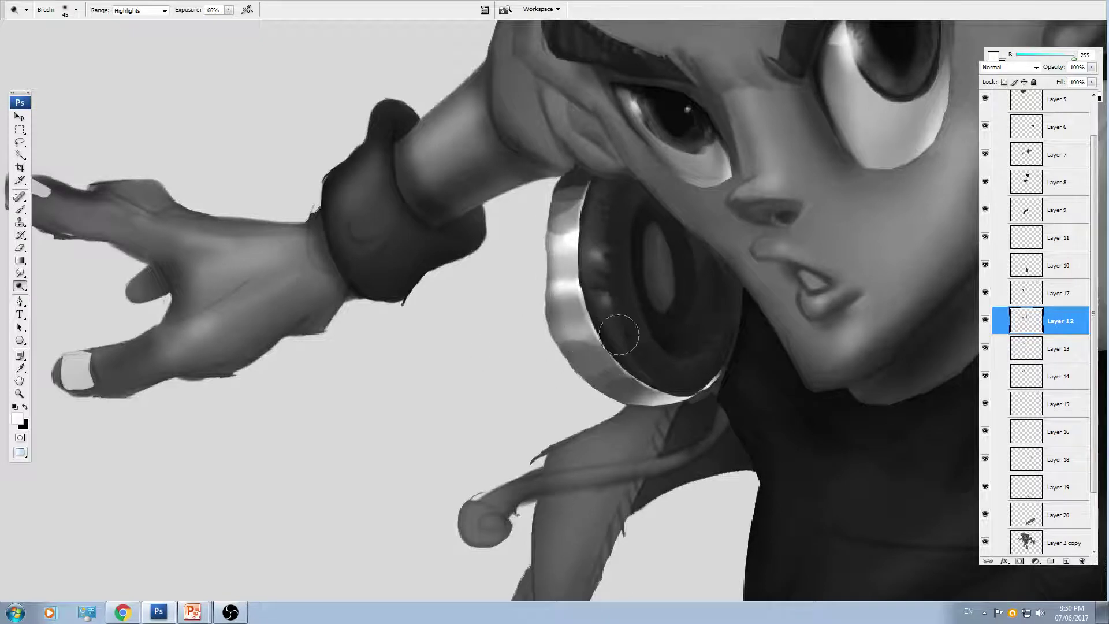
# - Even out the lower part of the headphone rim with sampled mid-grey tones and a larger brush
pyautogui.press('b')
pyautogui.keyDown('alt'); pyautogui.click(587, 361); pyautogui.keyUp('alt')
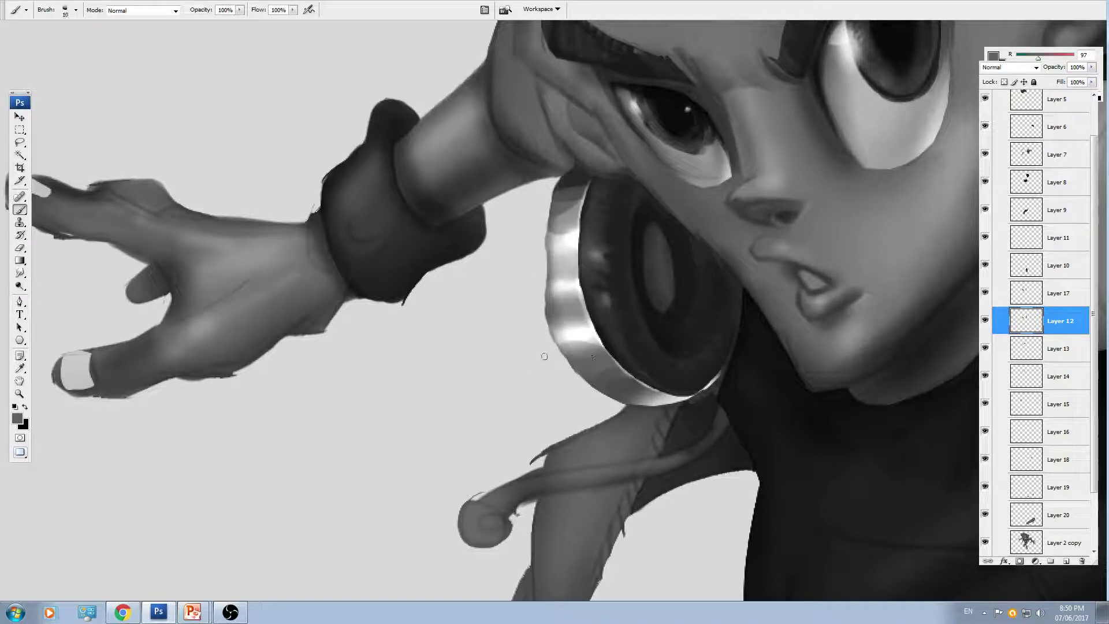
pyautogui.press(']')
pyautogui.press(']')
pyautogui.press(']')
pyautogui.press(']')
pyautogui.moveTo(560, 357)
pyautogui.mouseDown()
pyautogui.moveTo(594, 358)
pyautogui.moveTo(555, 359)
pyautogui.moveTo(574, 257)
pyautogui.moveTo(577, 323)
pyautogui.moveTo(545, 323)
pyautogui.moveTo(568, 321)
pyautogui.moveTo(604, 345)
pyautogui.mouseUp()
pyautogui.keyDown('alt'); pyautogui.click(575, 337); pyautogui.keyUp('alt')
pyautogui.keyDown('alt'); pyautogui.click(569, 353); pyautogui.keyUp('alt')
pyautogui.press(']')
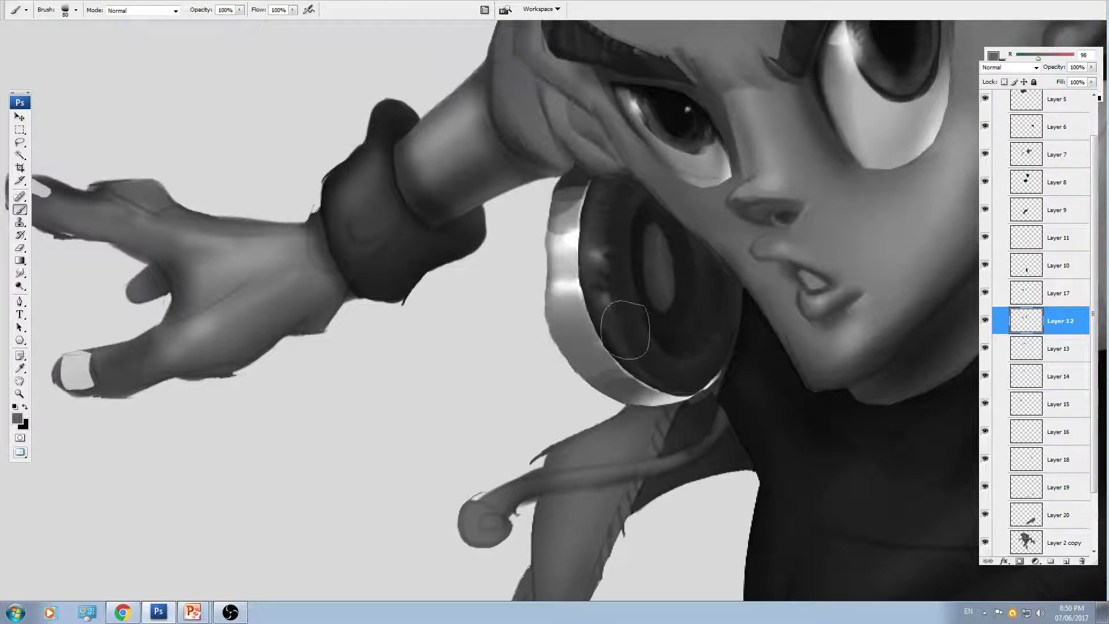
# - Darken the far headphone's rim just below its bright reflection with sampled dark greys, using a 35 to 40 px brush
pyautogui.hotkey('ctrl', '-')
pyautogui.hotkey('ctrl', '+')
pyautogui.moveTo(660, 384); pyautogui.dragTo(625, 315)
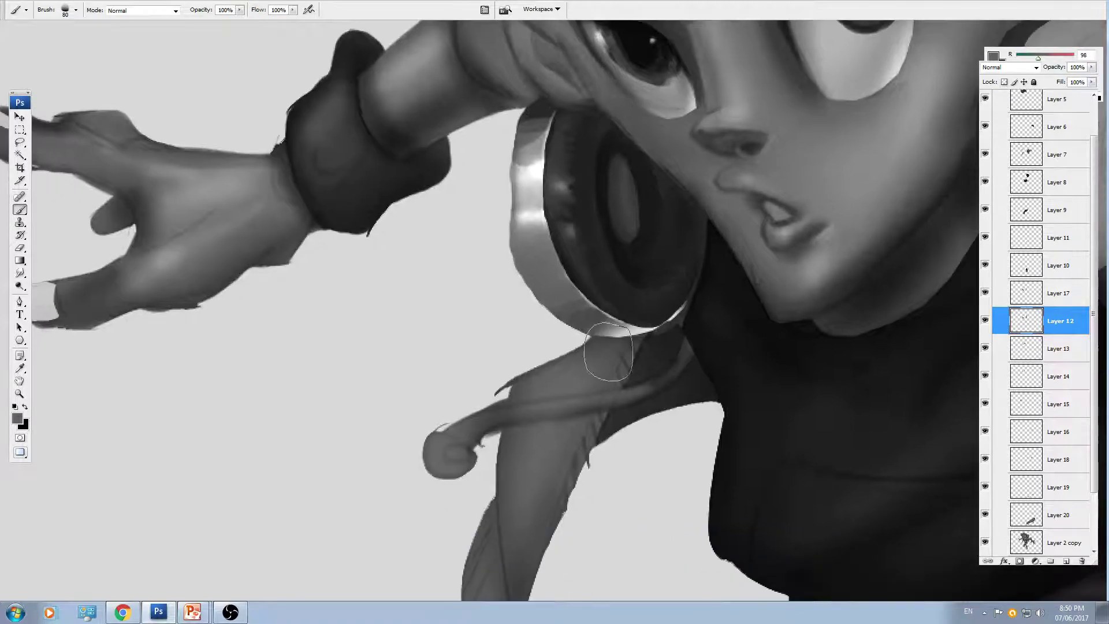
pyautogui.keyDown('alt'); pyautogui.click(627, 353); pyautogui.keyUp('alt')
pyautogui.press('[')
pyautogui.keyDown('alt'); pyautogui.click(585, 310); pyautogui.keyUp('alt')
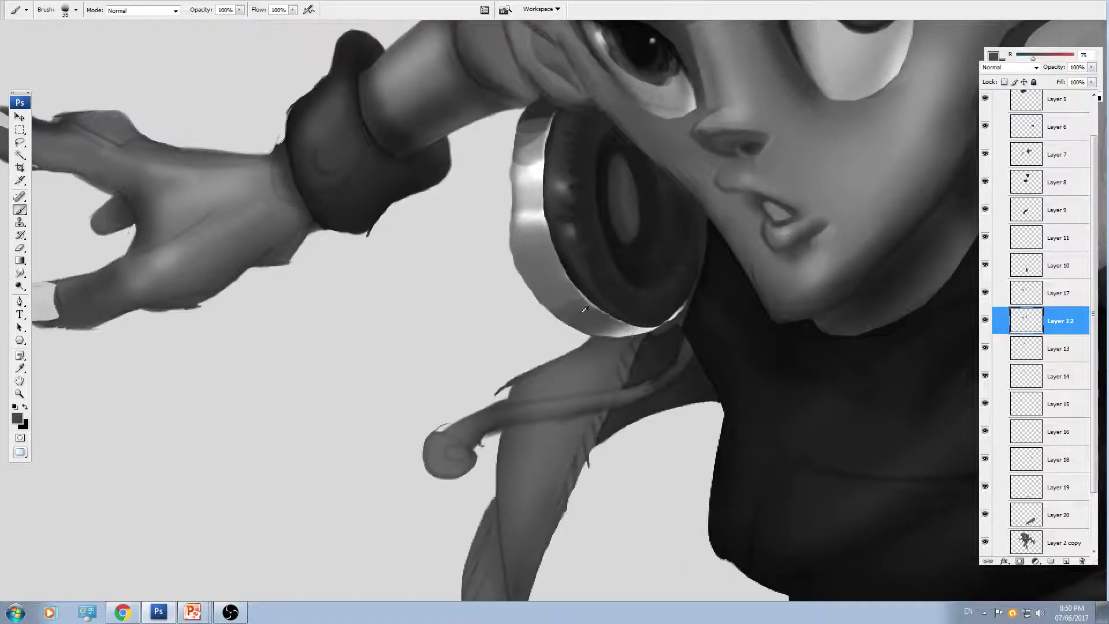
pyautogui.press(']')
pyautogui.press(']')
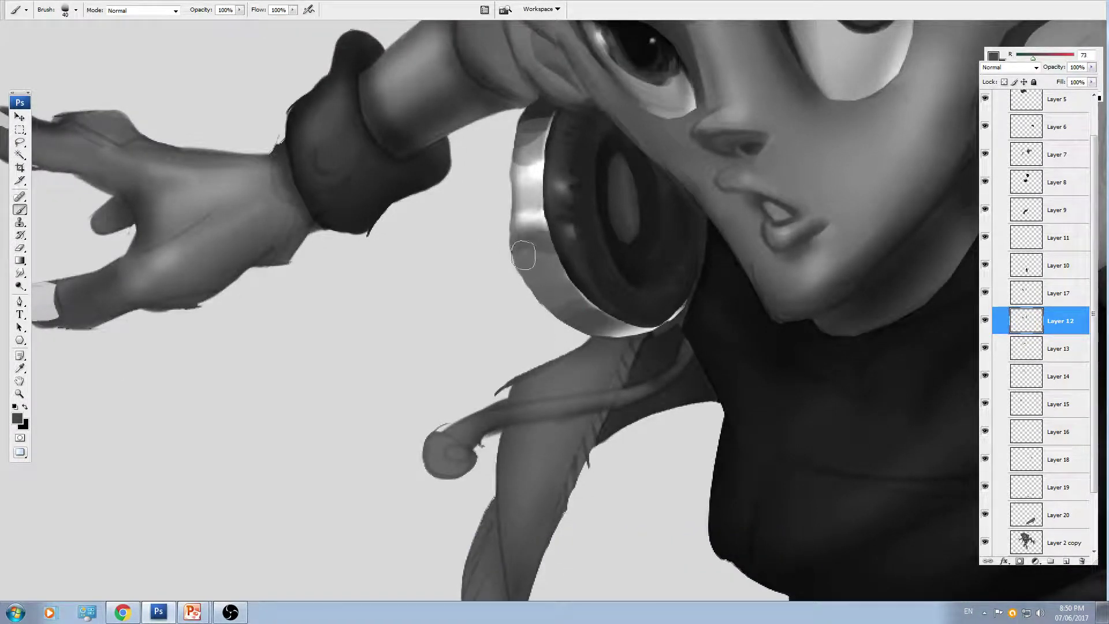
pyautogui.moveTo(563, 264)
pyautogui.mouseDown()
pyautogui.moveTo(574, 279)
pyautogui.moveTo(541, 279)
pyautogui.moveTo(620, 359)
pyautogui.mouseUp()
pyautogui.hotkey('ctrl', '-')
pyautogui.hotkey('ctrl', '-')
pyautogui.hotkey('ctrl', '-')
pyautogui.hotkey('ctrl', '+')
pyautogui.hotkey('ctrl', '+')
pyautogui.hotkey('ctrl', '+')
pyautogui.press('v')
pyautogui.moveTo(677, 288); pyautogui.dragTo(703, 304)
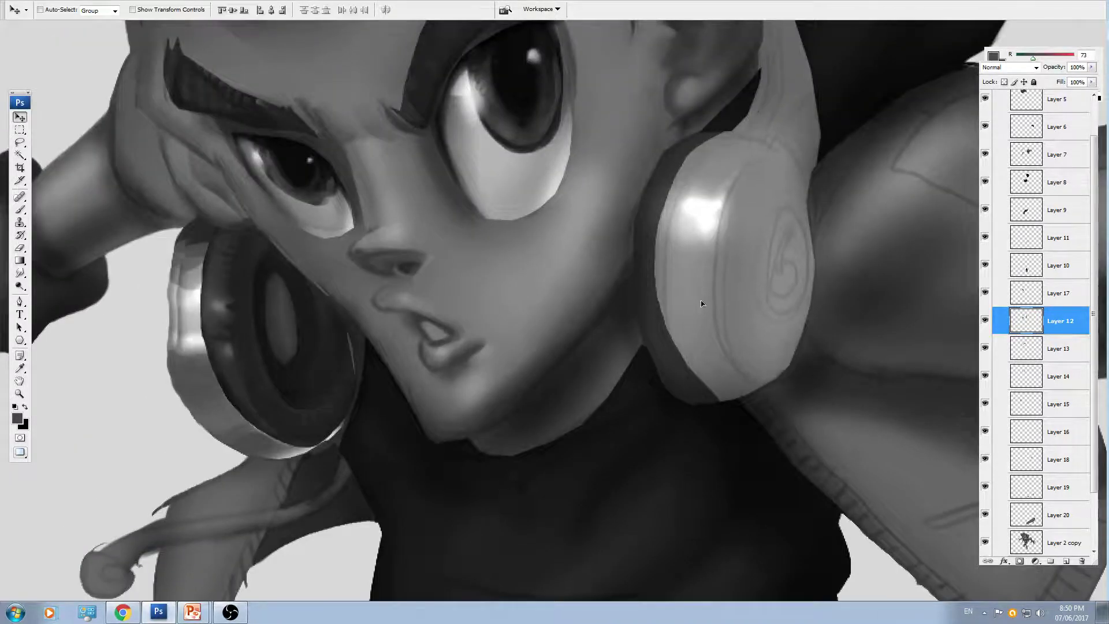
pyautogui.hotkey('ctrl', 'z')
# - Sharpen the reflection on the near headphone's rim with sampled grey and paint a near-white highlight along its lower edge
pyautogui.press('b')
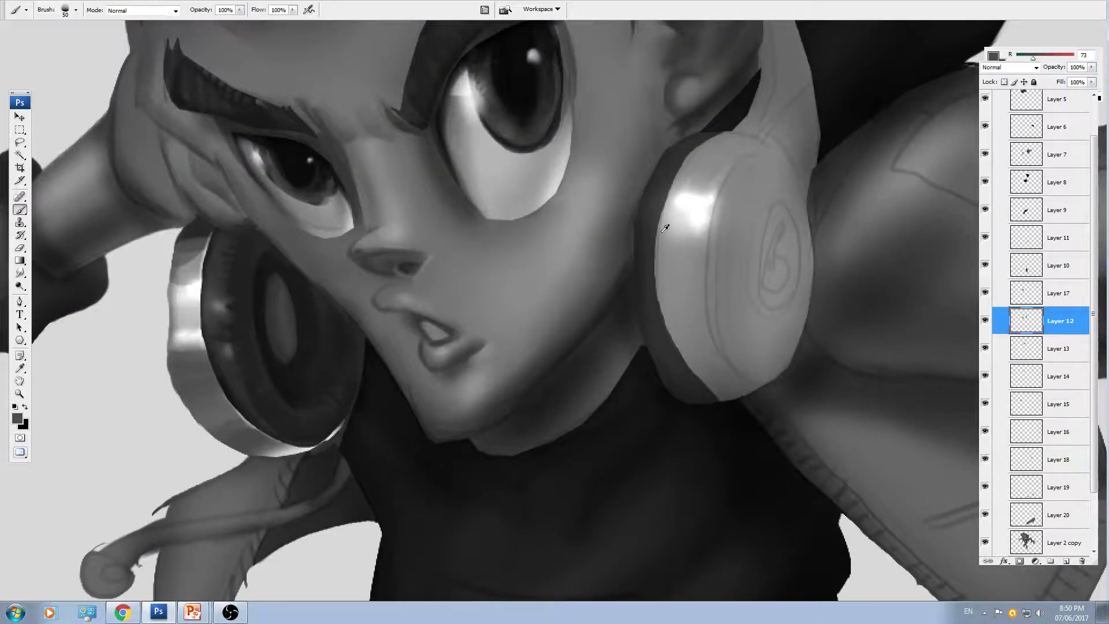
pyautogui.keyDown('alt'); pyautogui.click(670, 231); pyautogui.keyUp('alt')
pyautogui.press('[')
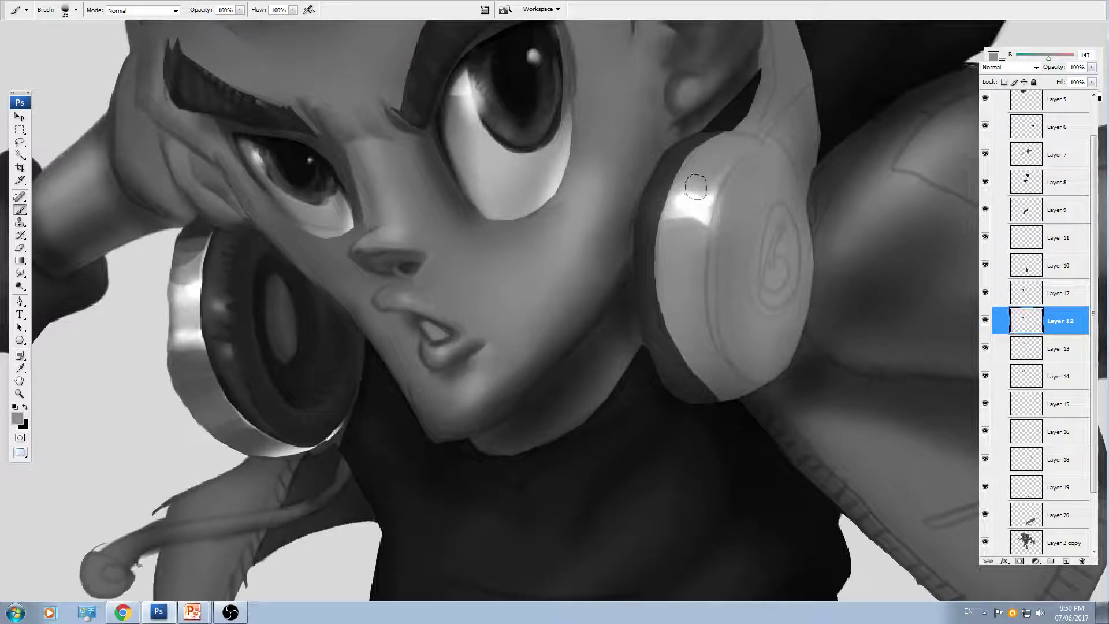
pyautogui.moveTo(697, 187); pyautogui.dragTo(712, 194)
pyautogui.keyDown('alt'); pyautogui.click(686, 214); pyautogui.keyUp('alt')
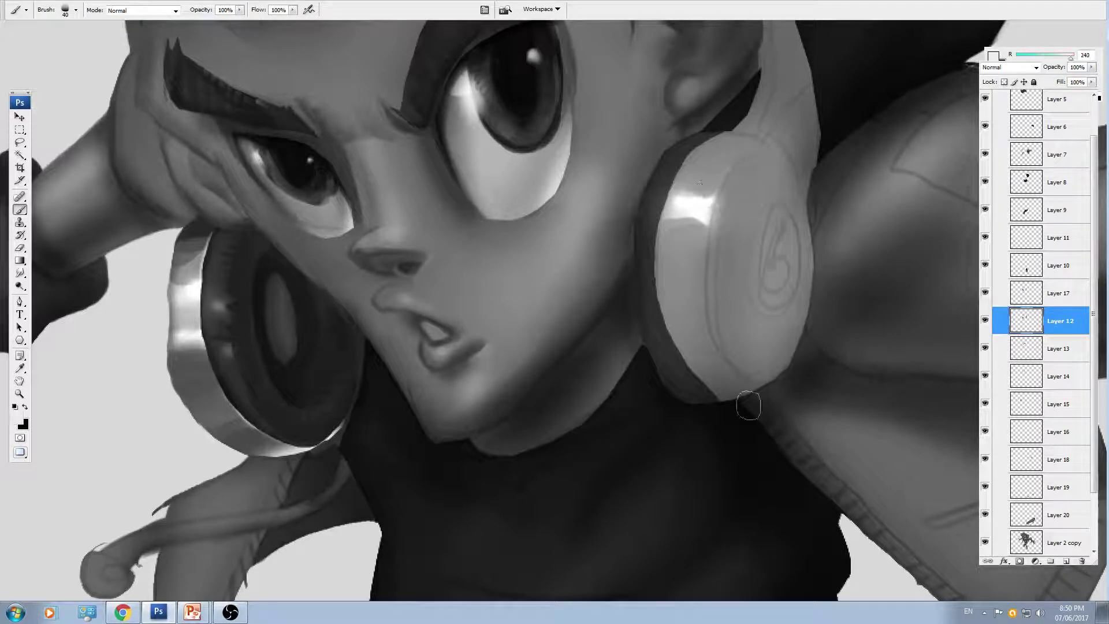
pyautogui.moveTo(751, 416)
pyautogui.mouseDown()
pyautogui.moveTo(773, 404)
pyautogui.moveTo(756, 392)
pyautogui.mouseUp()
# - Cover the swirl sketch on the near ear cup's outer face with flat sampled mid-grey, using a 60 px brush
pyautogui.keyDown('alt'); pyautogui.click(663, 321); pyautogui.keyUp('alt')
pyautogui.moveTo(769, 186)
pyautogui.mouseDown()
pyautogui.moveTo(734, 233)
pyautogui.moveTo(737, 316)
pyautogui.moveTo(758, 361)
pyautogui.moveTo(775, 348)
pyautogui.moveTo(784, 248)
pyautogui.moveTo(781, 224)
pyautogui.moveTo(775, 258)
pyautogui.moveTo(778, 229)
pyautogui.moveTo(760, 215)
pyautogui.moveTo(743, 318)
pyautogui.mouseUp()
pyautogui.keyDown('alt'); pyautogui.click(744, 190); pyautogui.keyUp('alt')
pyautogui.press(']')
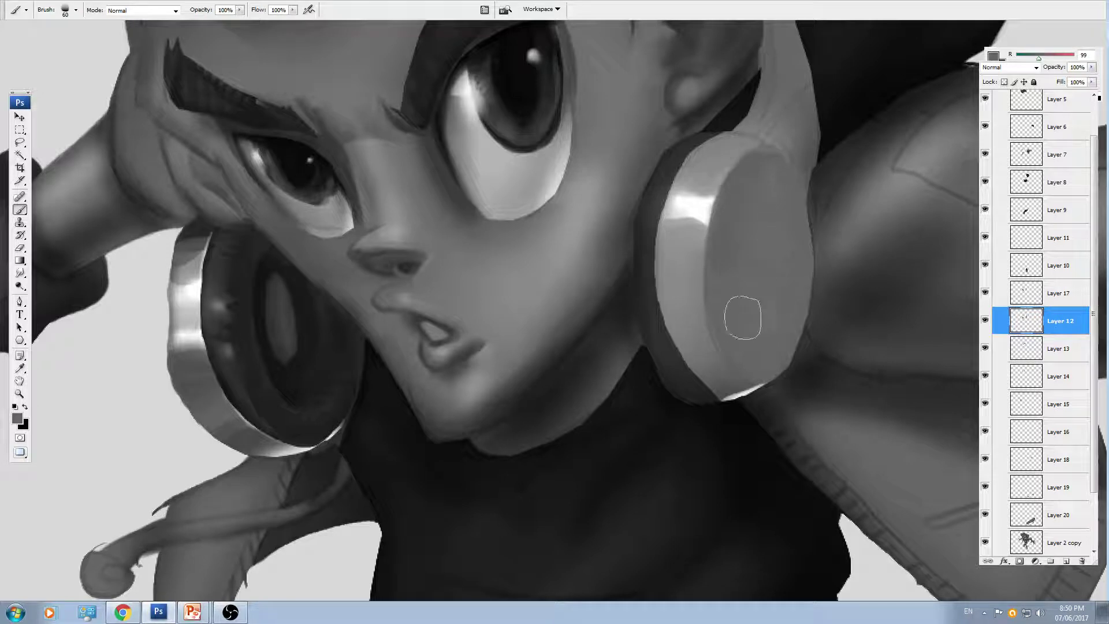
# - Intensify the reflection where the near ear cup's rim meets its face, dodging Highlights at 66% exposure with a 45 px brush
pyautogui.hotkey('ctrl', '+')
pyautogui.moveTo(738, 228)
pyautogui.mouseDown()
pyautogui.moveTo(666, 267)
pyautogui.moveTo(663, 296)
pyautogui.moveTo(676, 248)
pyautogui.moveTo(673, 266)
pyautogui.moveTo(669, 254)
pyautogui.mouseUp()
pyautogui.keyDown('alt'); pyautogui.click(657, 232); pyautogui.keyUp('alt')
pyautogui.press('[')
pyautogui.press('[')
pyautogui.press('[')
pyautogui.press('[')
pyautogui.press('o')
pyautogui.hotkey('ctrl', 'z')
pyautogui.moveTo(700, 315); pyautogui.dragTo(699, 263)
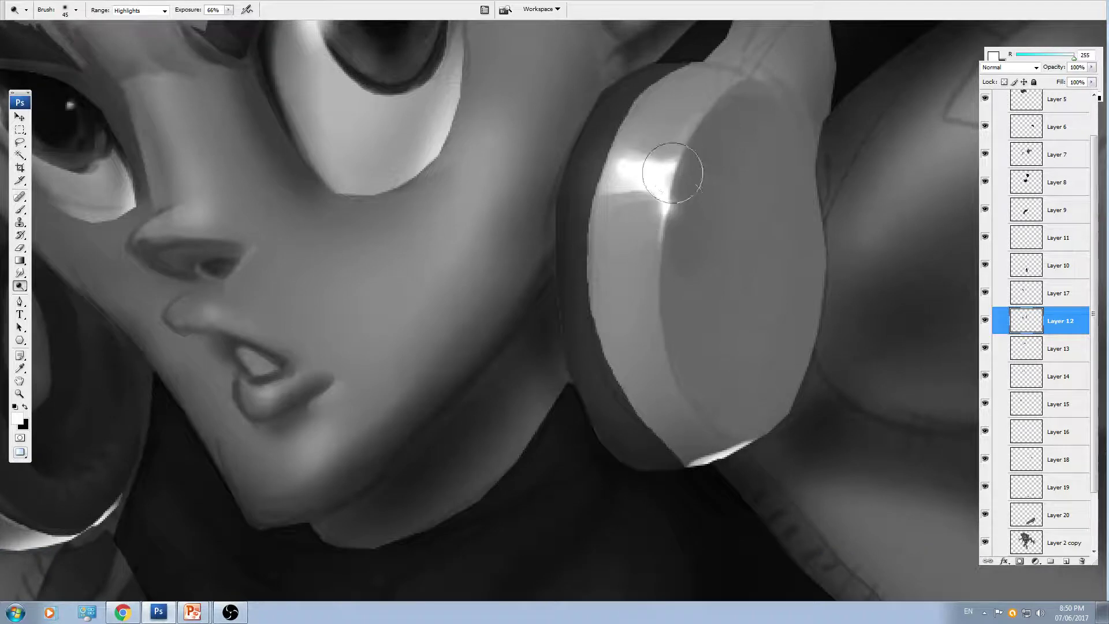
pyautogui.moveTo(683, 165)
pyautogui.mouseDown()
pyautogui.moveTo(691, 174)
pyautogui.moveTo(685, 159)
pyautogui.mouseUp()
# - Dodge a thin bright edge along the upper boundary between the near ear cup's rim and face, using a small brush
pyautogui.scroll(3, 685, 159)
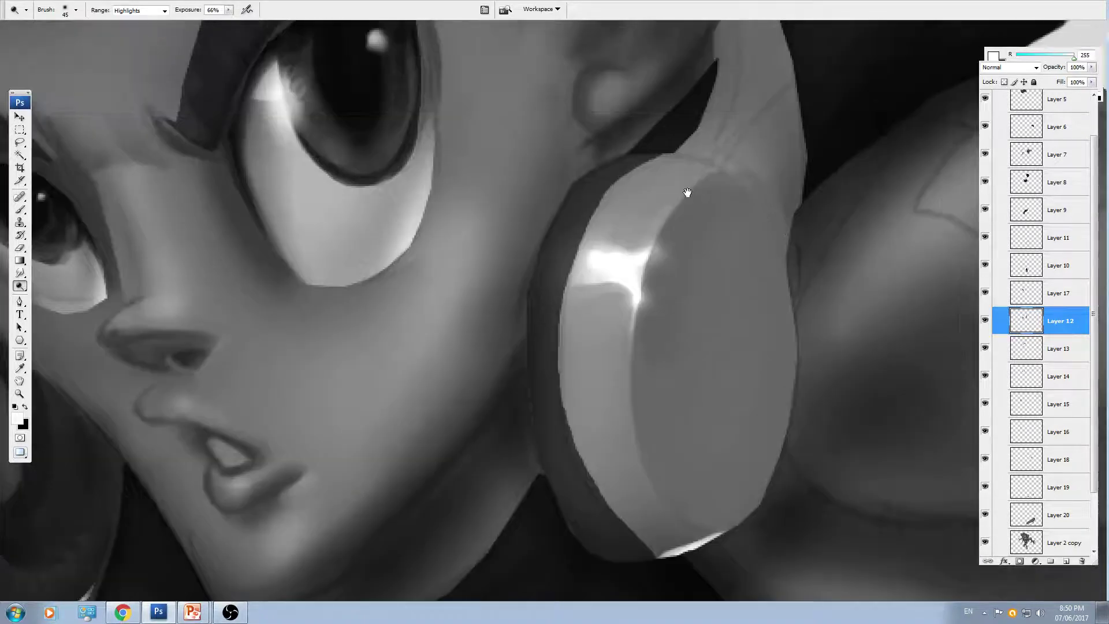
pyautogui.press('p')
pyautogui.press('o')
pyautogui.moveTo(725, 327); pyautogui.dragTo(674, 265)
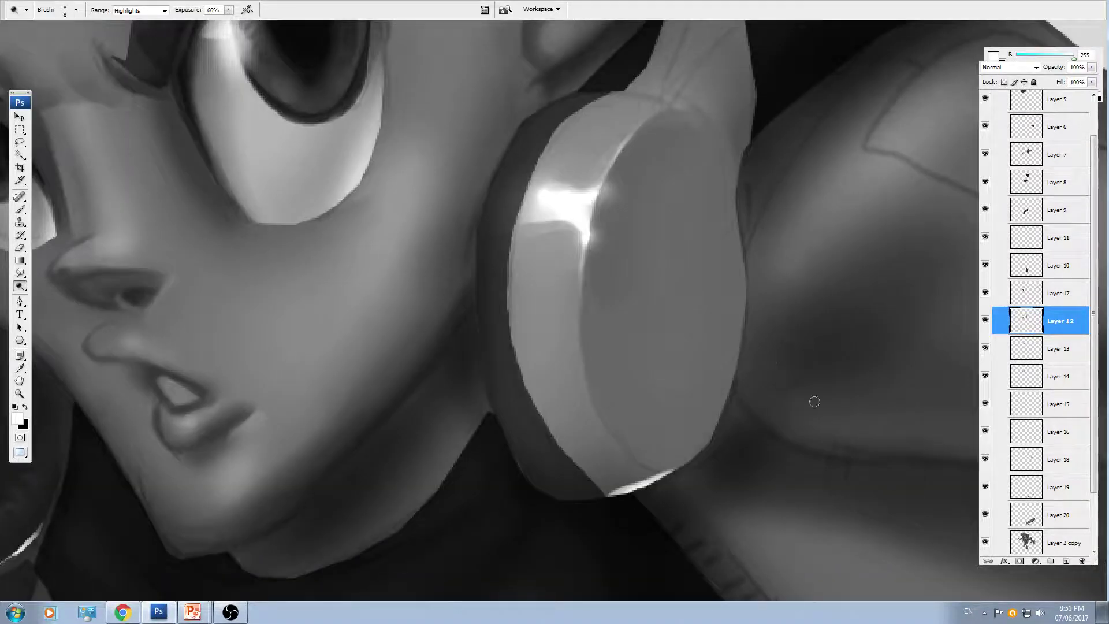
# - Dodge a soft glow along the outer edge of the near ear cup's face with a 90 px brush
pyautogui.press(']')
pyautogui.press(']')
pyautogui.press(']')
pyautogui.press(']')
pyautogui.press(']')
pyautogui.moveTo(736, 440)
pyautogui.mouseDown()
pyautogui.moveTo(745, 266)
pyautogui.moveTo(754, 398)
pyautogui.moveTo(759, 237)
pyautogui.mouseUp()
pyautogui.hotkey('ctrl', '-')
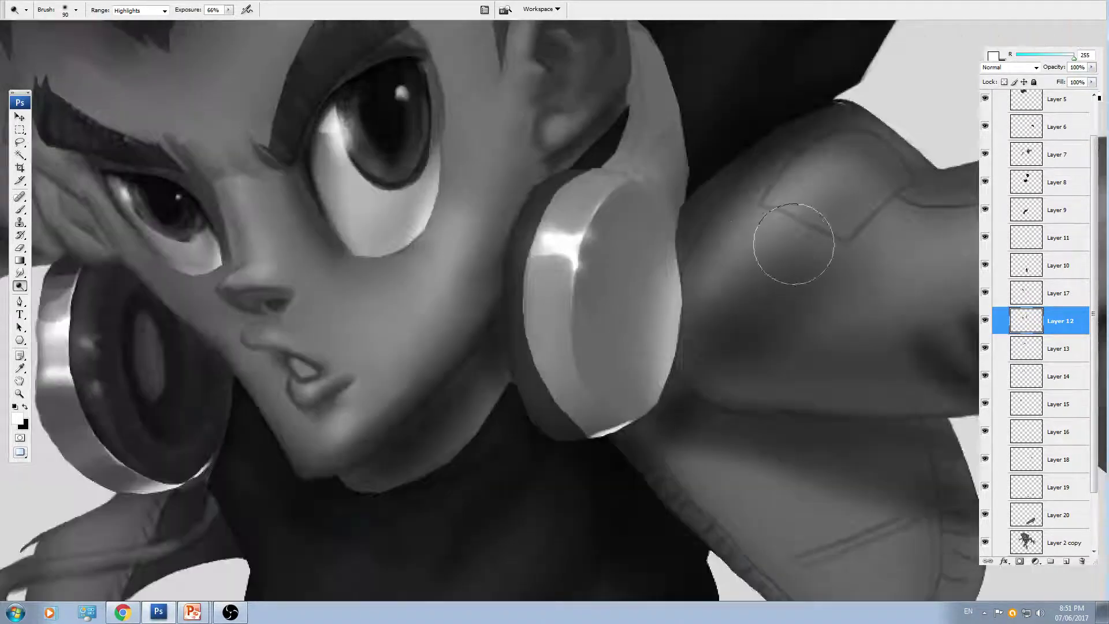
# - Shade the headband behind the ear with a sampled near-black tone, using brushes from 30 up to 90 px
pyautogui.moveTo(613, 248); pyautogui.dragTo(612, 319)
pyautogui.press('b')
pyautogui.keyDown('alt'); pyautogui.click(635, 278); pyautogui.keyUp('alt')
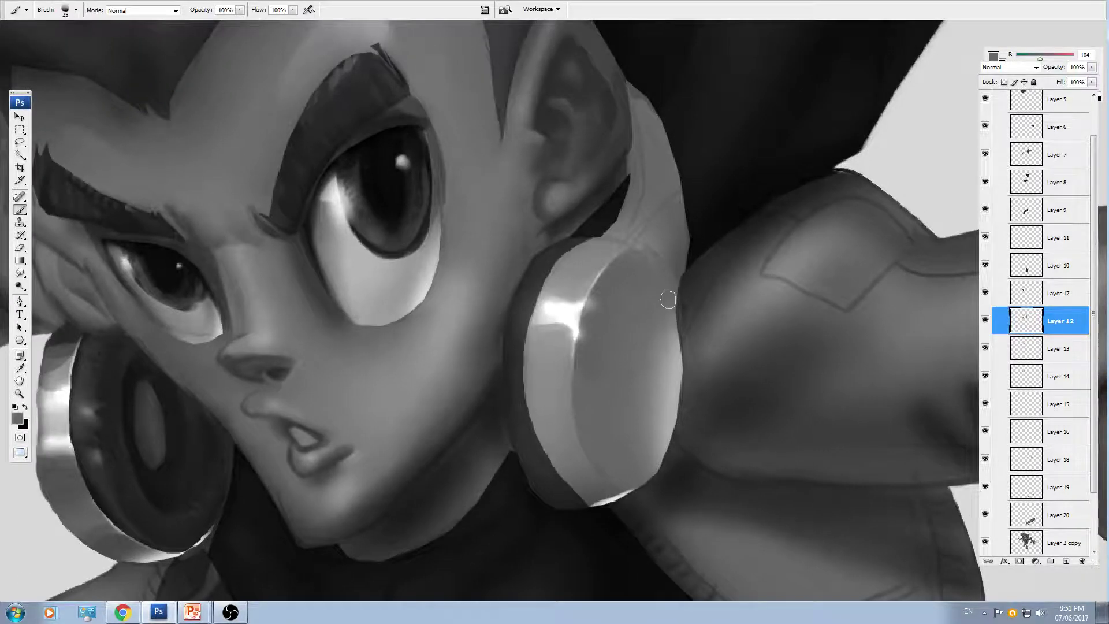
pyautogui.keyDown('alt'); pyautogui.click(581, 234); pyautogui.keyUp('alt')
pyautogui.moveTo(614, 231)
pyautogui.mouseDown()
pyautogui.moveTo(609, 289)
pyautogui.moveTo(625, 231)
pyautogui.moveTo(620, 168)
pyautogui.mouseUp()
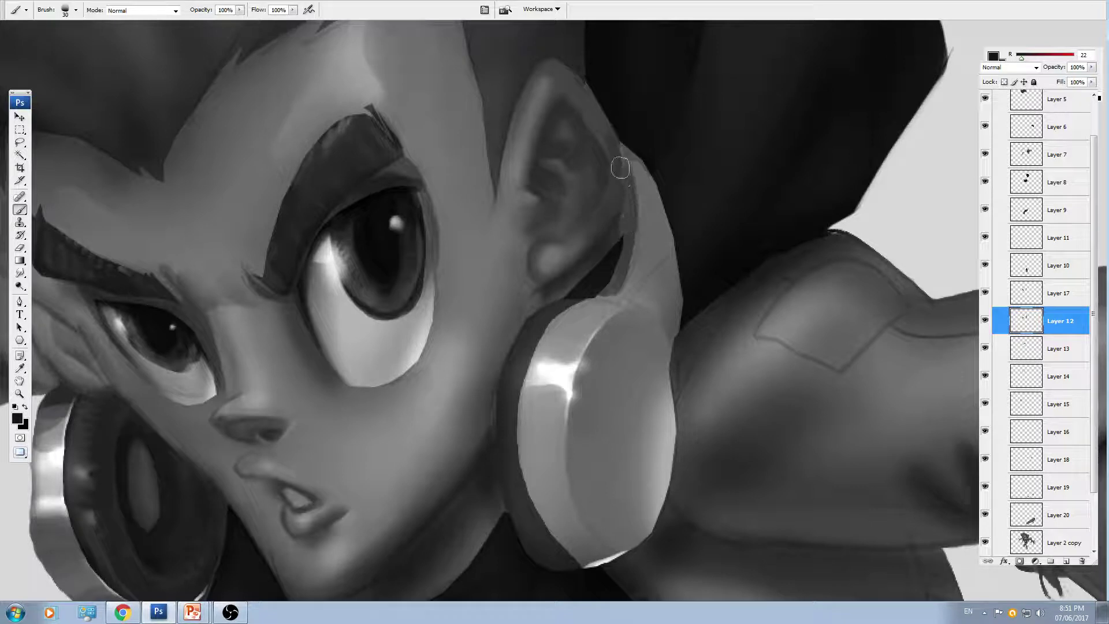
pyautogui.press(']')
pyautogui.press(']')
pyautogui.press(']')
pyautogui.press(']')
pyautogui.moveTo(623, 293)
pyautogui.mouseDown()
pyautogui.moveTo(658, 309)
pyautogui.moveTo(695, 386)
pyautogui.moveTo(658, 217)
pyautogui.moveTo(614, 142)
pyautogui.mouseUp()
pyautogui.press(']')
pyautogui.press(']')
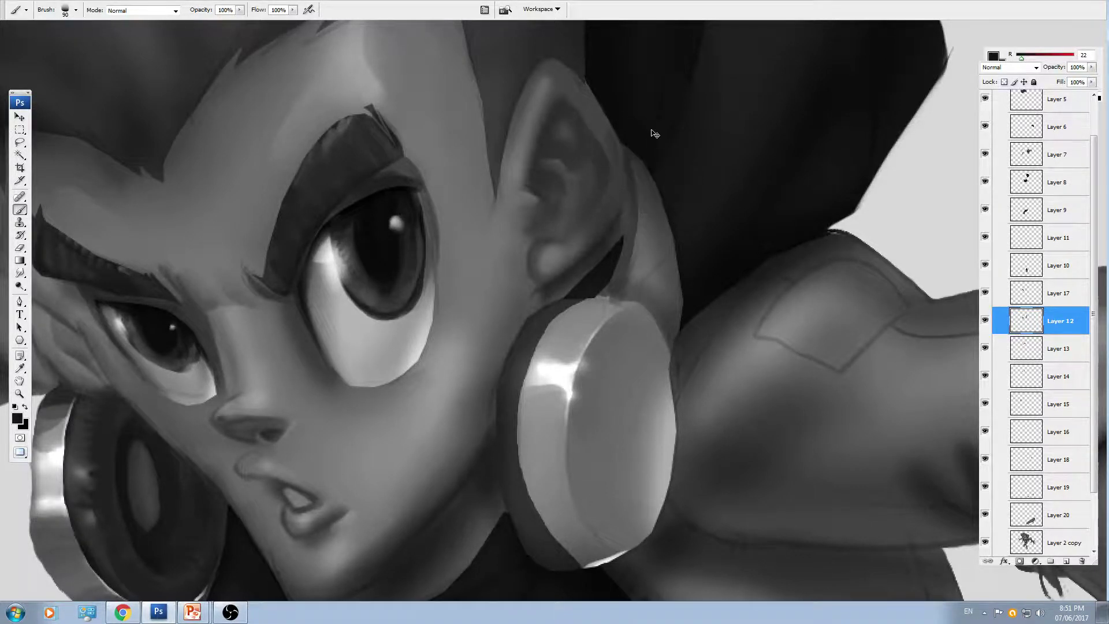
# - Examine the headband and headphone shading up close and against the whole figure
pyautogui.hotkey('ctrl', '-')
pyautogui.hotkey('ctrl', '-')
pyautogui.hotkey('ctrl', '-')
pyautogui.press(']')
pyautogui.press(']')
pyautogui.hotkey('ctrl', '+')
pyautogui.press('[')
pyautogui.press('[')
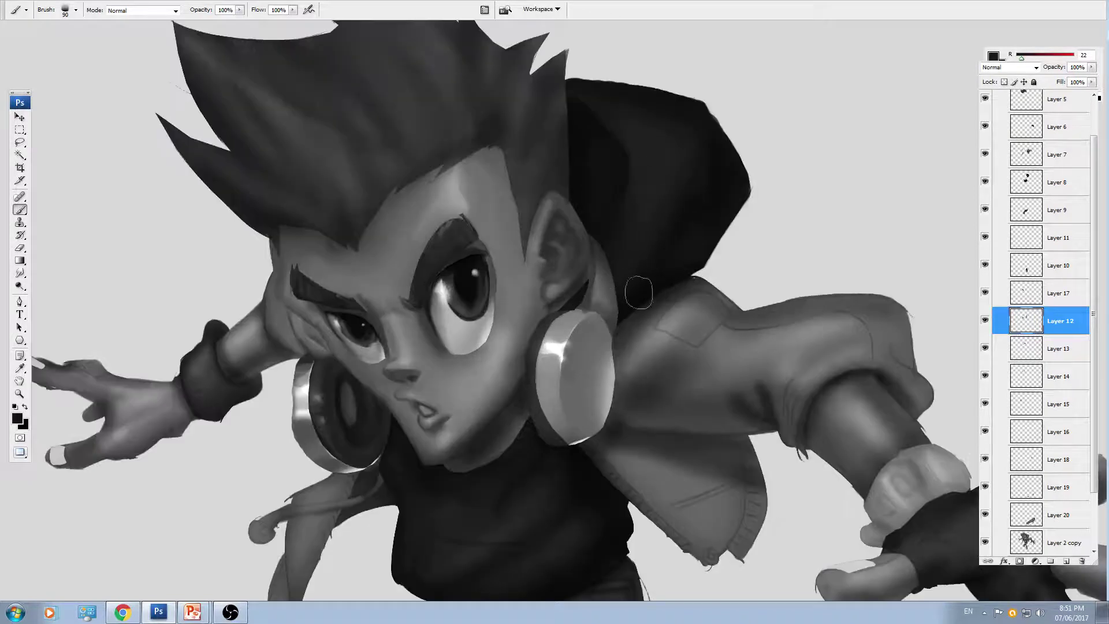
pyautogui.hotkey('ctrl', '+')
pyautogui.press('[')
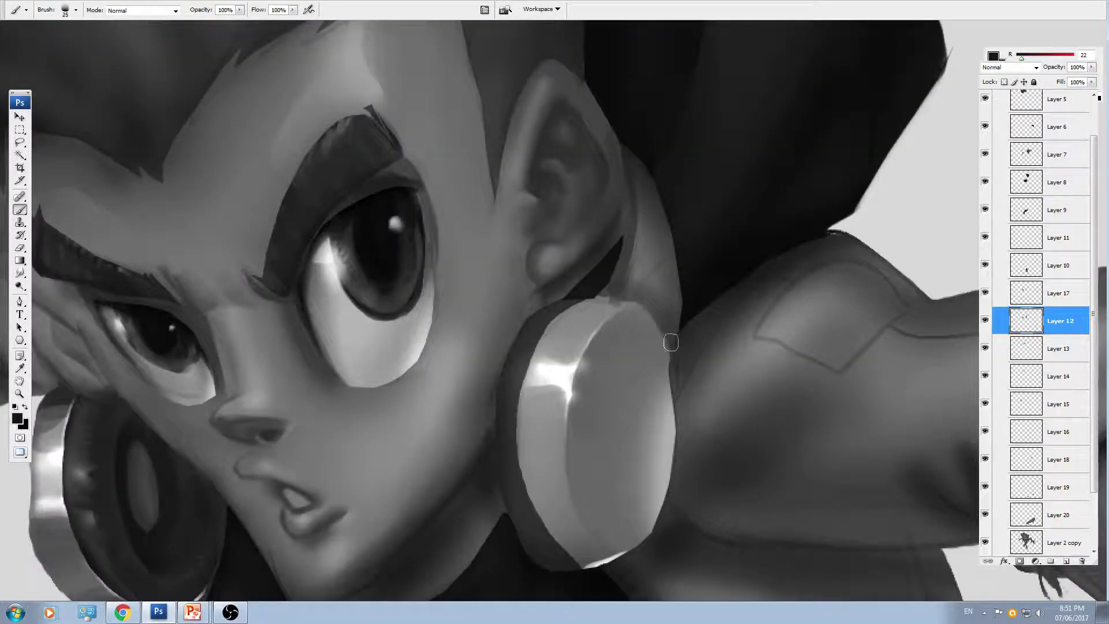
pyautogui.keyDown('alt'); pyautogui.click(665, 329); pyautogui.keyUp('alt')
pyautogui.hotkey('ctrl', '0')
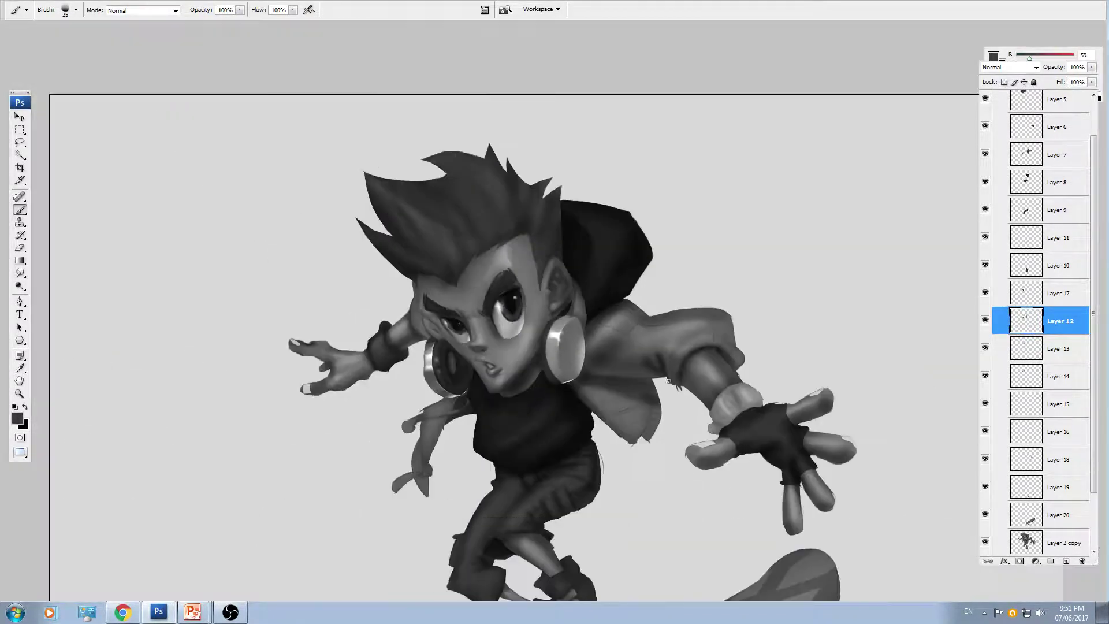
# - Select the hood's layer, Layer 8, and set the Dodge tool's range to Shadows, undoing the test stroke
pyautogui.hotkey('ctrl', '+')
pyautogui.hotkey('ctrl', '+')
pyautogui.press('v')
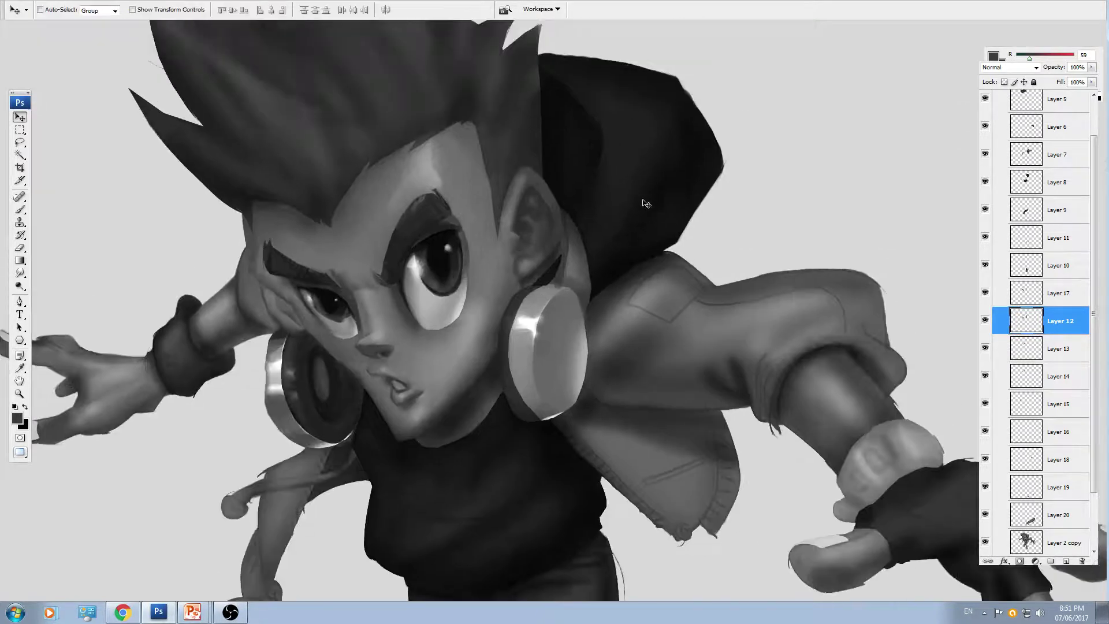
pyautogui.keyDown('ctrl'); pyautogui.click(622, 187); pyautogui.keyUp('ctrl')
pyautogui.press('o')
pyautogui.click(129, 11)
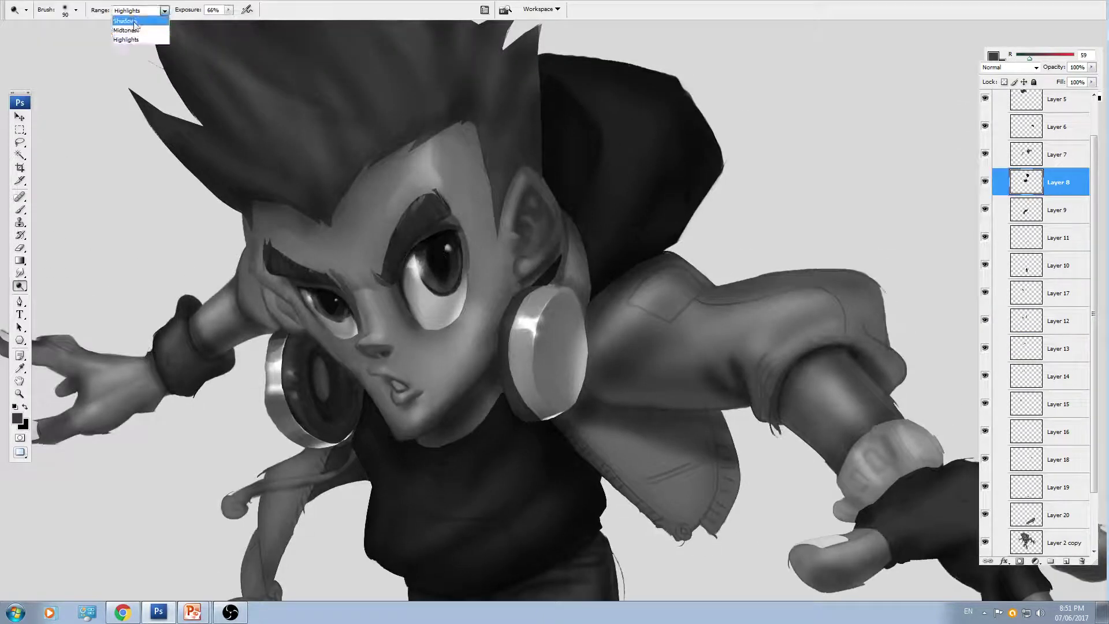
pyautogui.click(129, 21)
pyautogui.moveTo(577, 224)
pyautogui.mouseDown()
pyautogui.moveTo(552, 243)
pyautogui.moveTo(606, 161)
pyautogui.moveTo(555, 94)
pyautogui.mouseUp()
pyautogui.hotkey('ctrl', 'z')
# - Try dodging the hood's inner fold at 32% exposure with a 100 px brush
pyautogui.click(228, 10)
pyautogui.click(547, 255)
pyautogui.press(']')
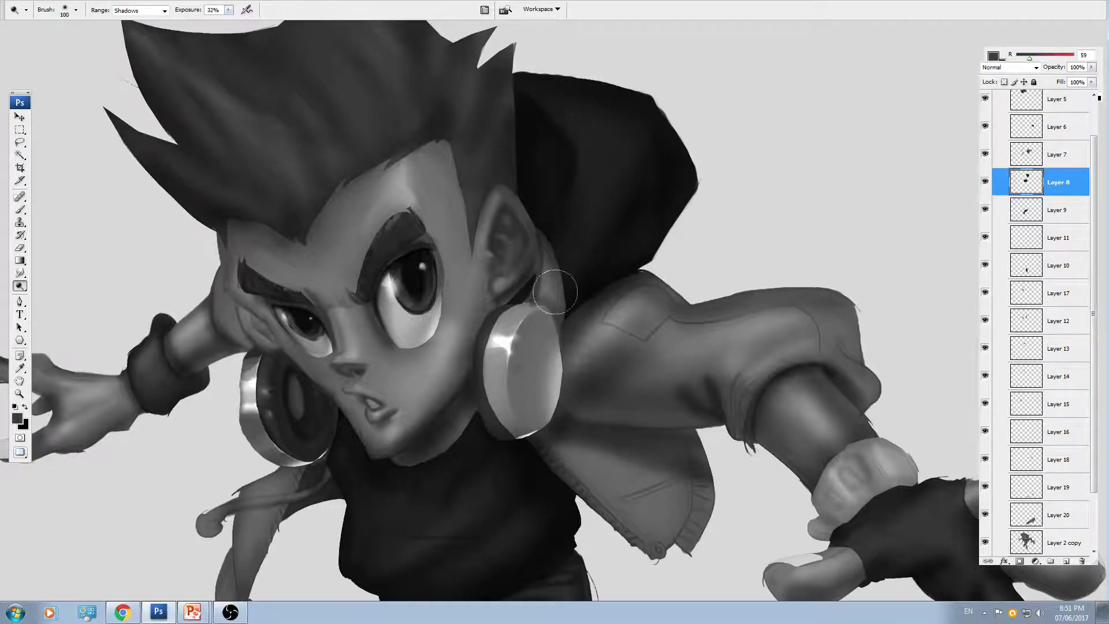
pyautogui.moveTo(554, 293)
pyautogui.mouseDown()
pyautogui.moveTo(602, 146)
pyautogui.moveTo(534, 96)
pyautogui.mouseUp()
pyautogui.hotkey('ctrl', 'z')
# - Dodge soft lighter folds into the hood at 14% exposure, using brushes between 60 and 100 px
pyautogui.moveTo(230, 11); pyautogui.dragTo(218, 21)
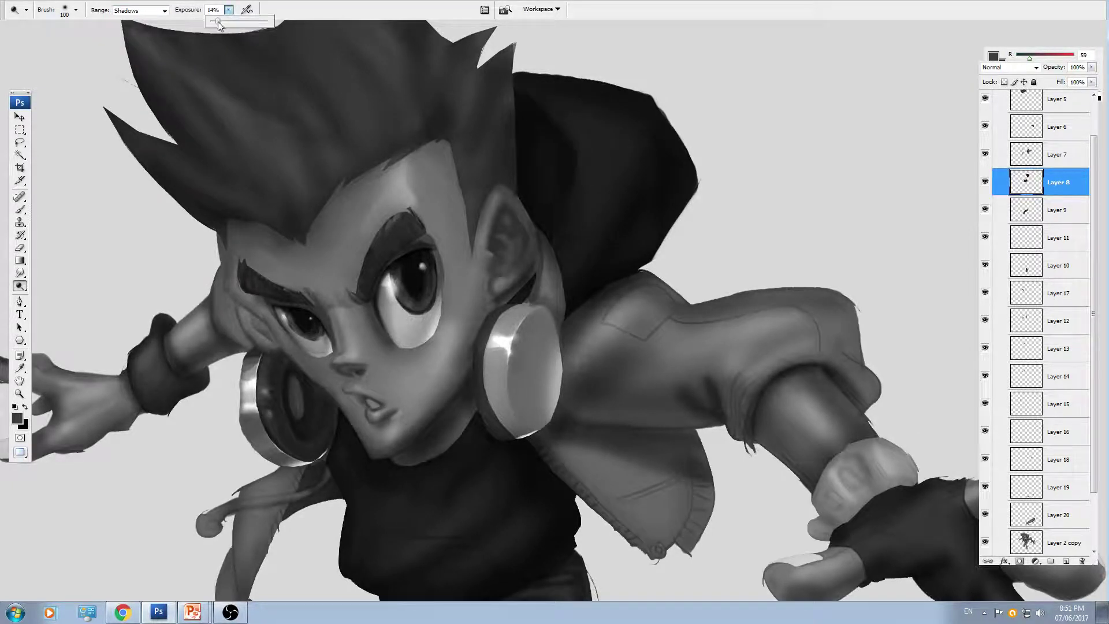
pyautogui.moveTo(572, 264)
pyautogui.mouseDown()
pyautogui.moveTo(607, 166)
pyautogui.moveTo(536, 95)
pyautogui.mouseUp()
pyautogui.press('[')
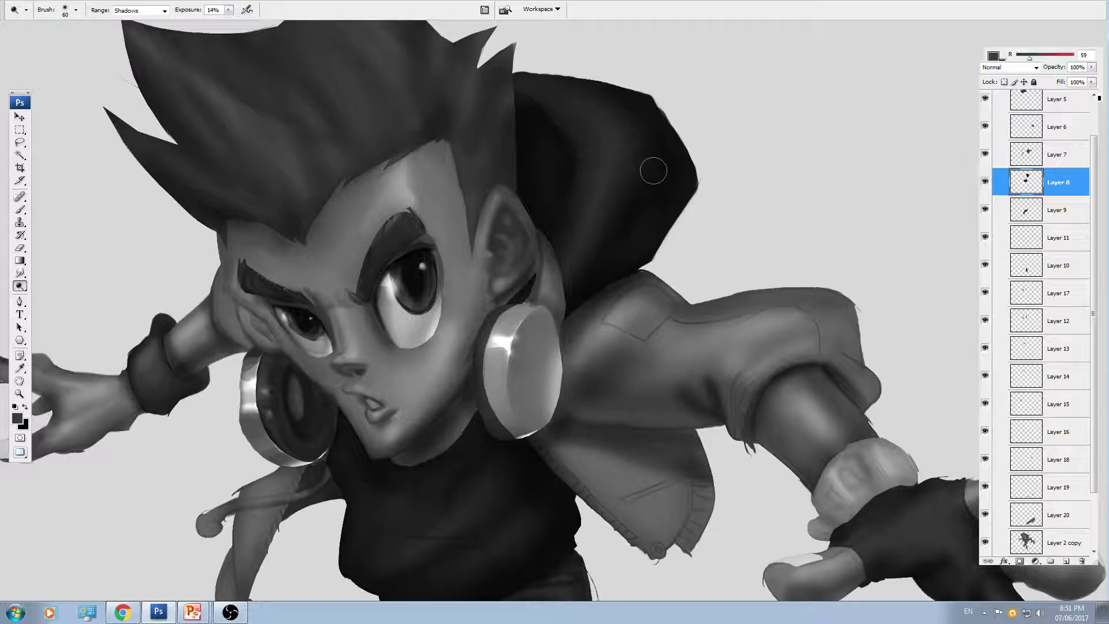
pyautogui.moveTo(654, 170)
pyautogui.mouseDown()
pyautogui.moveTo(595, 293)
pyautogui.moveTo(651, 177)
pyautogui.moveTo(590, 274)
pyautogui.mouseUp()
pyautogui.press(']')
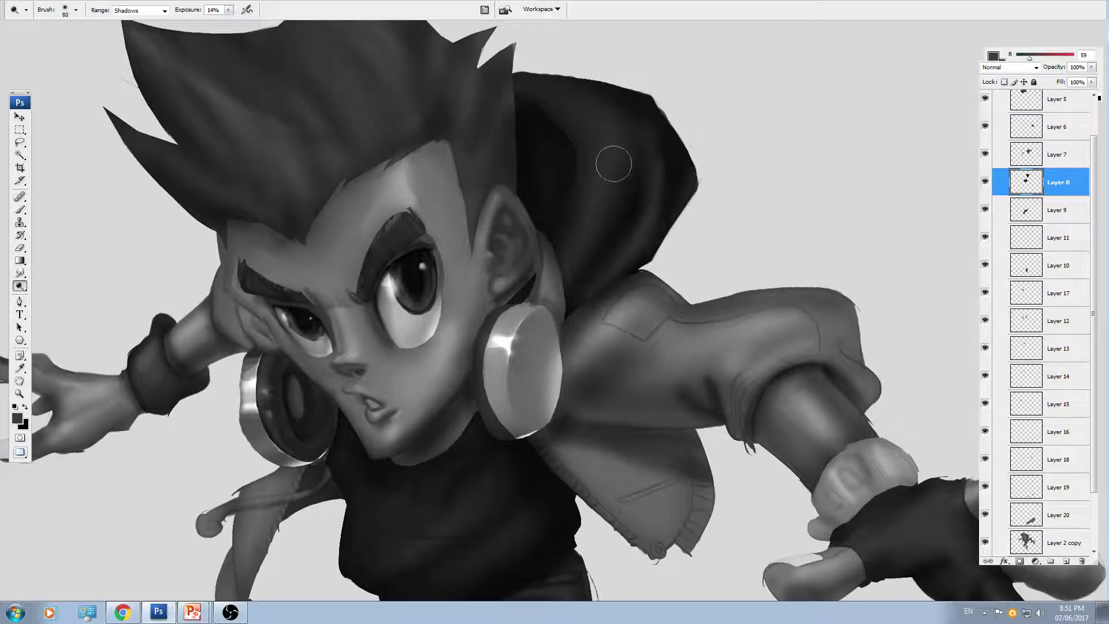
pyautogui.moveTo(614, 151); pyautogui.dragTo(554, 282)
# - Smudge the shading of the hood's folds at 76% strength with a hard round brush of about 40 px
pyautogui.press('r')
pyautogui.hotkey('ctrl', '+')
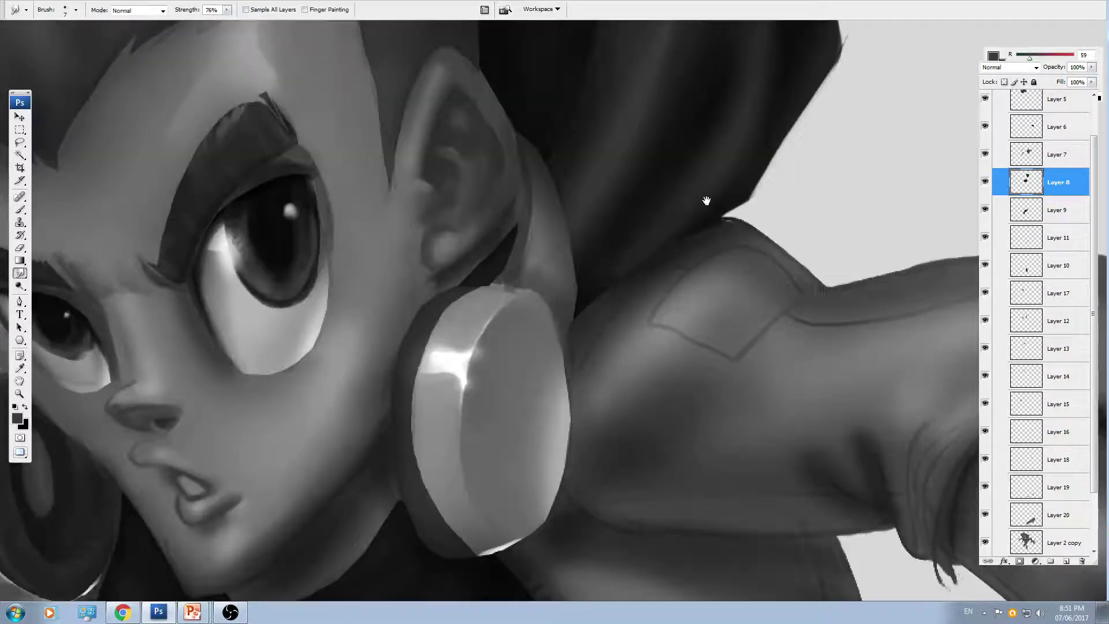
pyautogui.moveTo(706, 201); pyautogui.dragTo(557, 391)
pyautogui.press(']')
pyautogui.press(']')
pyautogui.moveTo(525, 204); pyautogui.dragTo(508, 253)
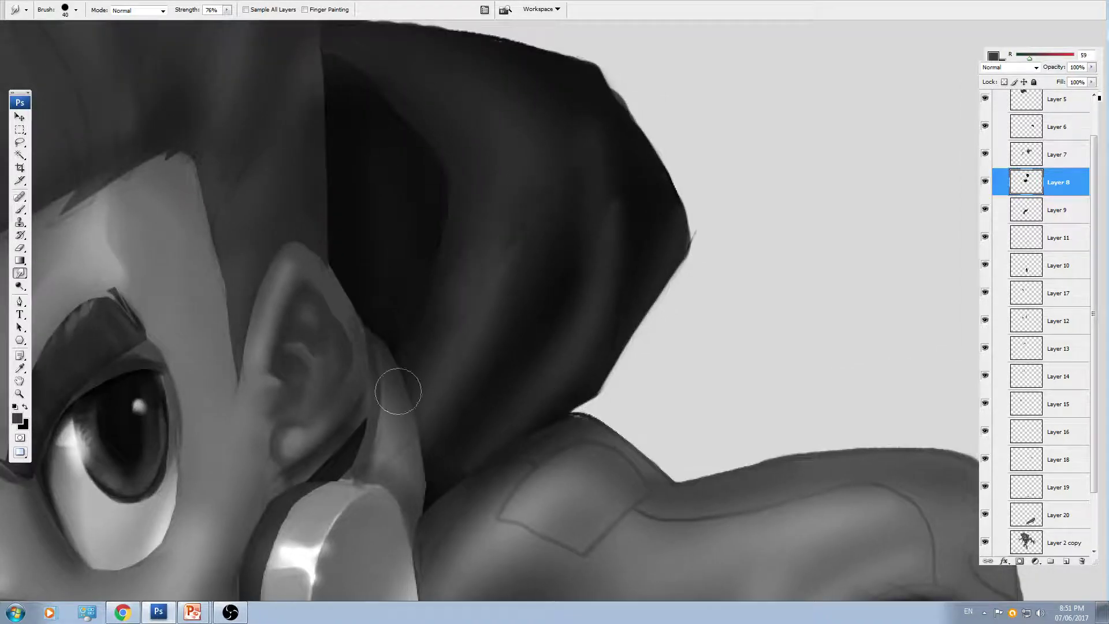
pyautogui.moveTo(557, 290)
pyautogui.mouseDown()
pyautogui.moveTo(527, 183)
pyautogui.moveTo(545, 272)
pyautogui.moveTo(523, 250)
pyautogui.moveTo(519, 219)
pyautogui.mouseUp()
# - Switch the Smudge tool to a soft brush and pull the hood's central folds into tapered shapes, undoing the last stroke
pyautogui.rightClick(601, 181)
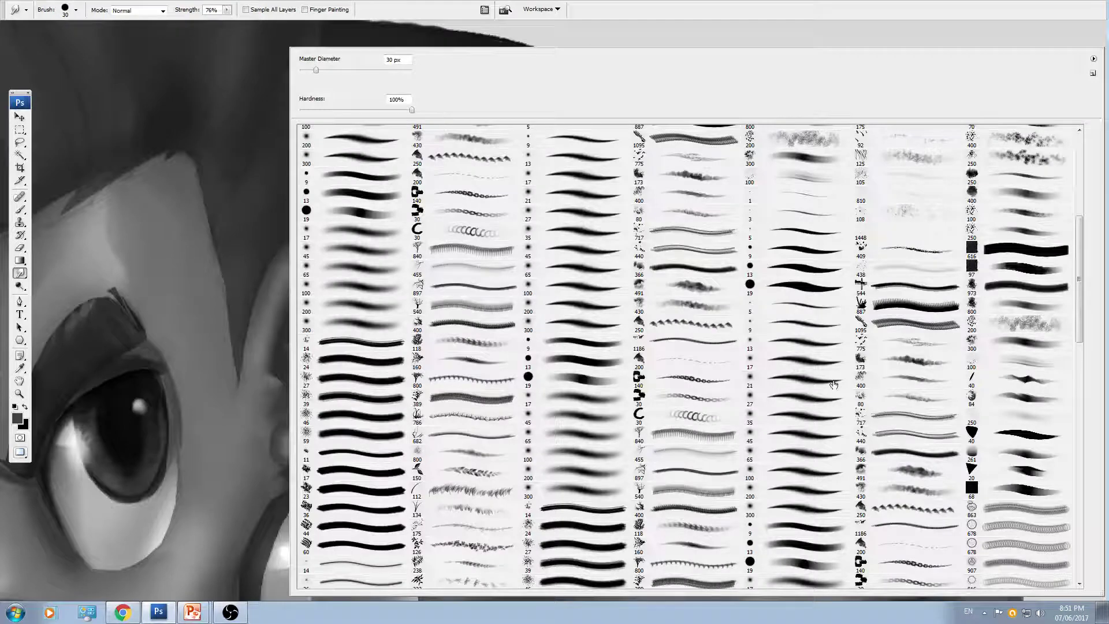
pyautogui.doubleClick(820, 336)
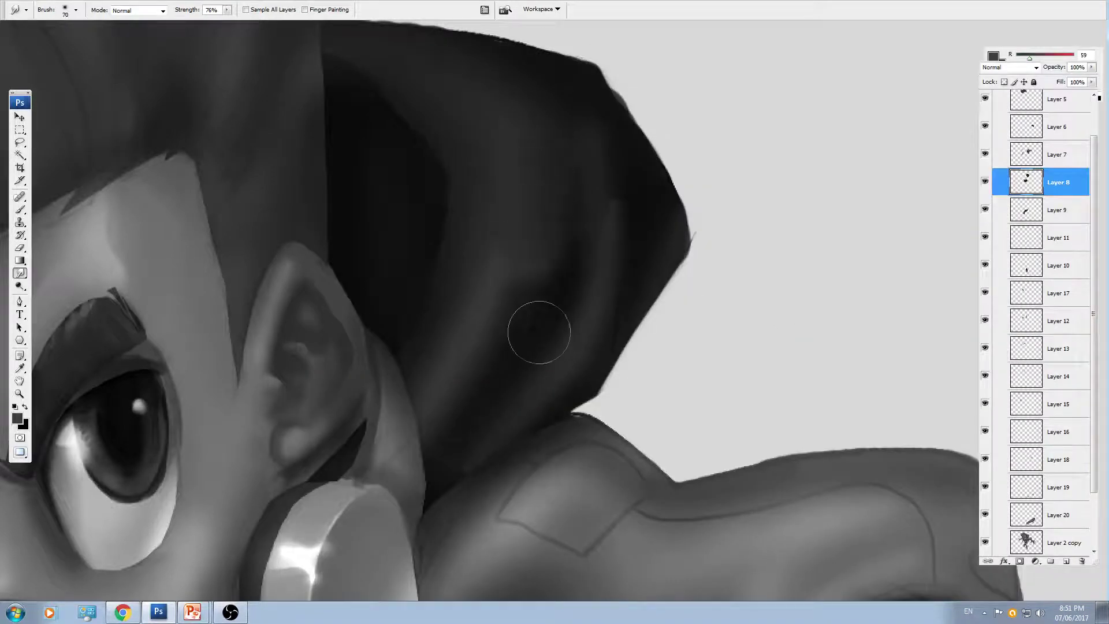
pyautogui.press('[')
pyautogui.press('[')
pyautogui.press('[')
pyautogui.moveTo(530, 313); pyautogui.dragTo(557, 110)
pyautogui.moveTo(521, 202)
pyautogui.mouseDown()
pyautogui.moveTo(530, 351)
pyautogui.moveTo(512, 165)
pyautogui.moveTo(548, 215)
pyautogui.mouseUp()
pyautogui.press('[')
pyautogui.hotkey('ctrl', 'z')
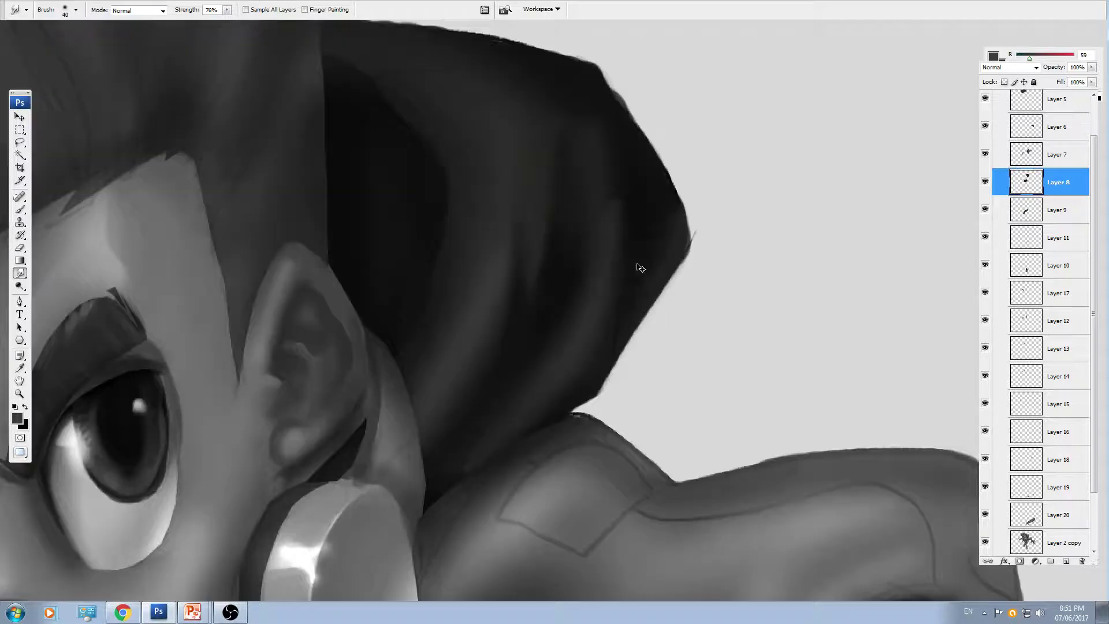
# - Smudge the hood's lower folds and the edge of its dark opening with a 30 px brush
pyautogui.moveTo(508, 417)
pyautogui.mouseDown()
pyautogui.moveTo(564, 294)
pyautogui.moveTo(555, 396)
pyautogui.mouseUp()
pyautogui.moveTo(590, 130); pyautogui.dragTo(654, 265)
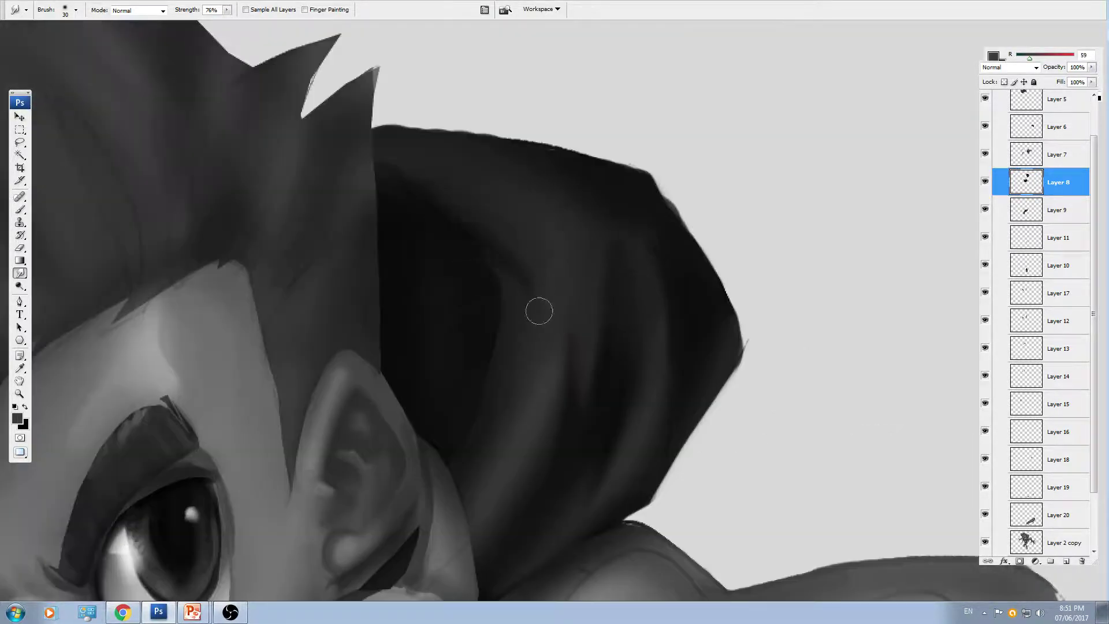
pyautogui.moveTo(501, 343); pyautogui.dragTo(464, 267)
pyautogui.hotkey('ctrl', '-')
pyautogui.hotkey('ctrl', '-')
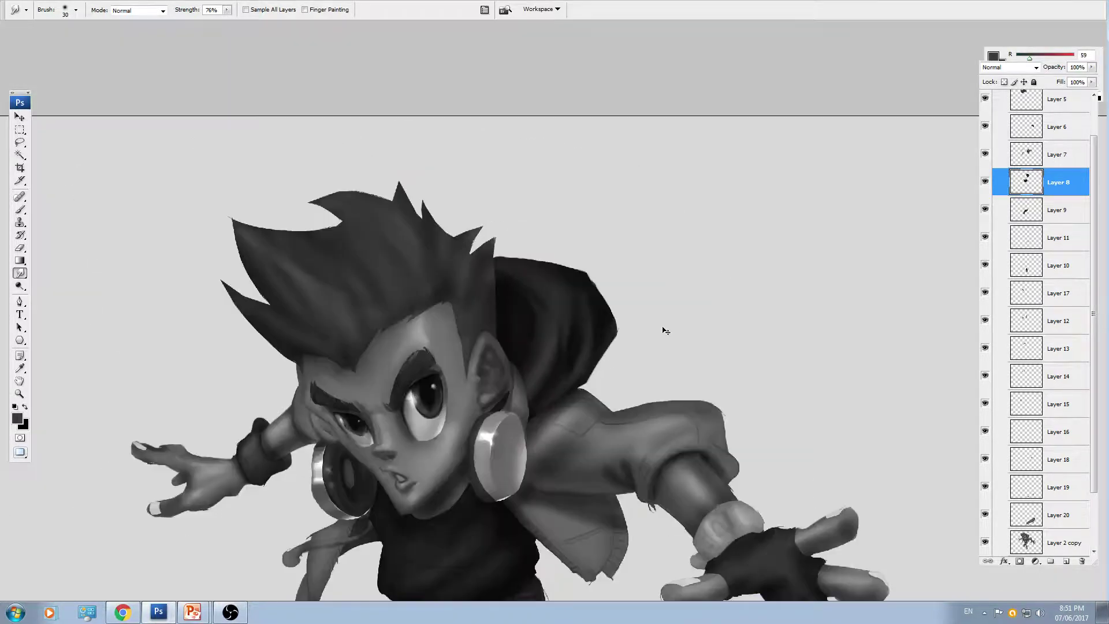
# - Draw the hem around the hood's opening and a seam line across its top in black with a 7 px brush
pyautogui.hotkey('ctrl', '+')
pyautogui.hotkey('ctrl', '+')
pyautogui.scroll(-2, 597, 352)
pyautogui.press('d')
pyautogui.press('b')
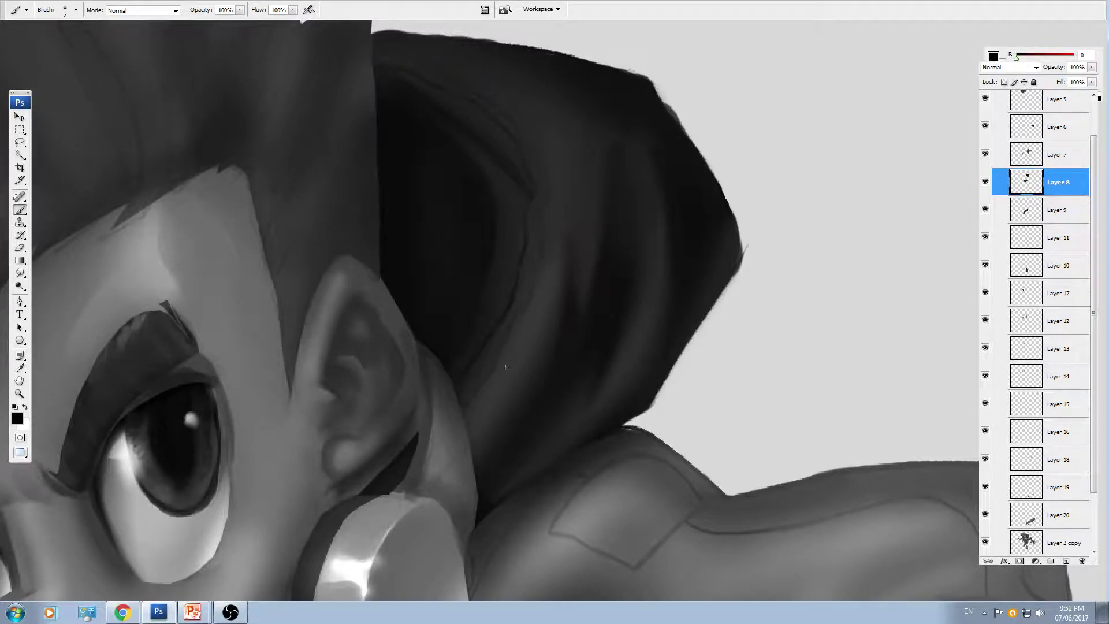
pyautogui.moveTo(454, 130); pyautogui.dragTo(499, 184)
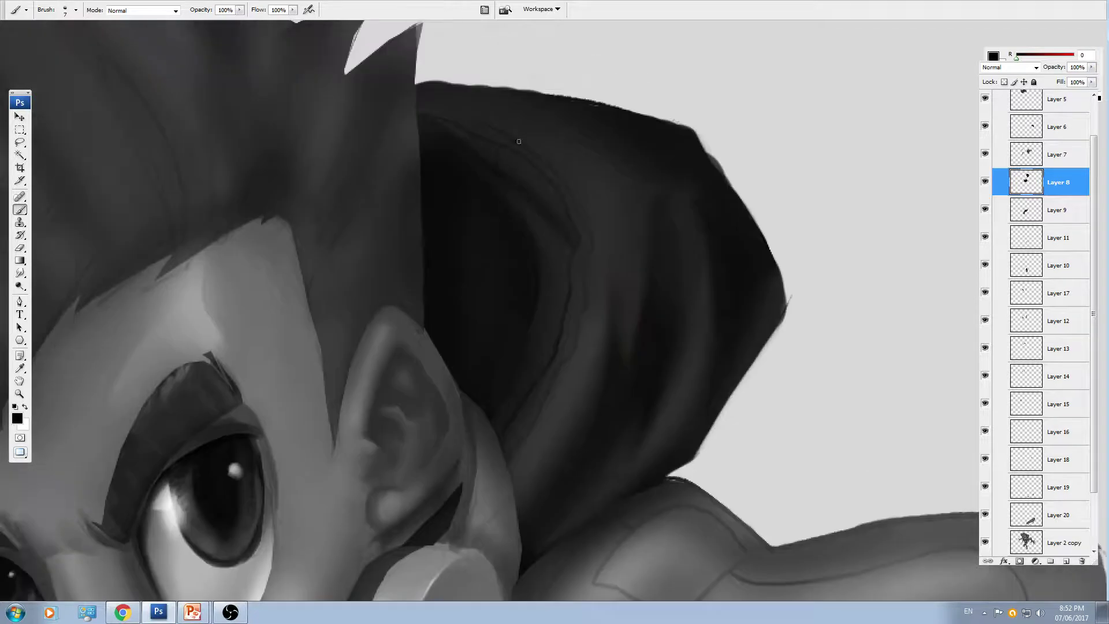
pyautogui.moveTo(555, 142); pyautogui.dragTo(701, 161)
# - Draw lighter gray strokes beside the seam at the top of the hood's opening with a 6 px brush
pyautogui.hotkey('ctrl', '+')
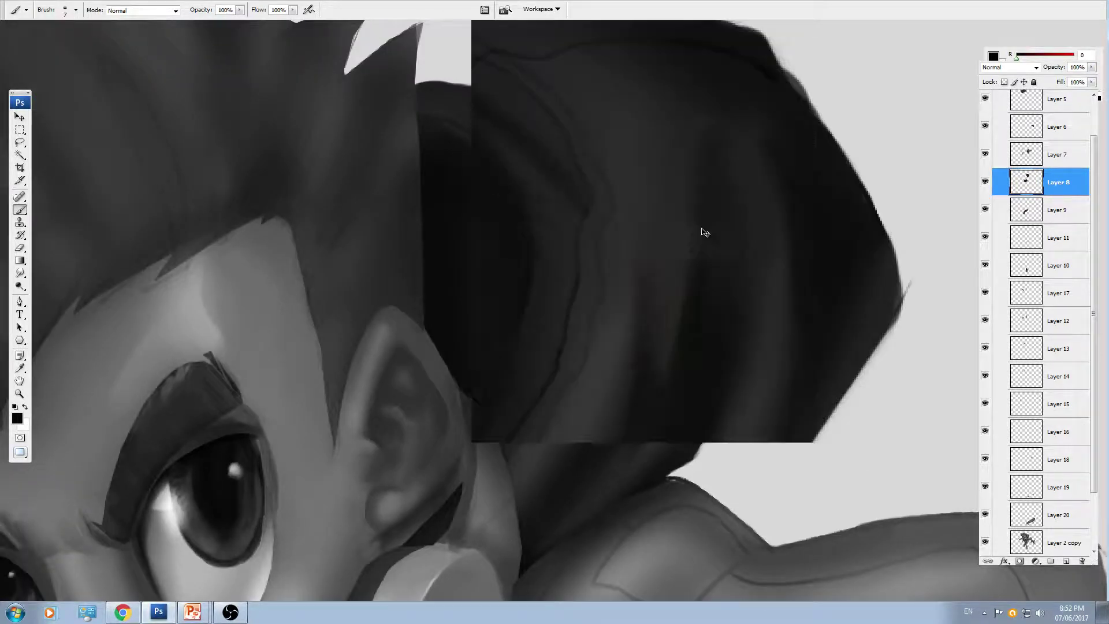
pyautogui.keyDown('alt'); pyautogui.click(595, 376); pyautogui.keyUp('alt')
pyautogui.moveTo(563, 202); pyautogui.dragTo(625, 300)
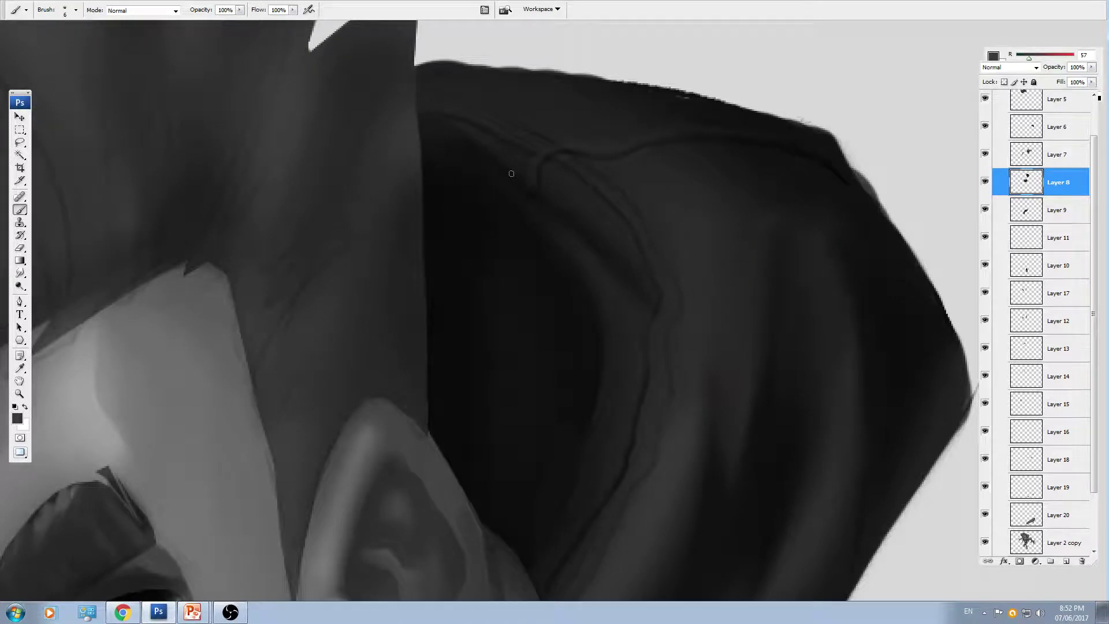
pyautogui.scroll(-1, 511, 174)
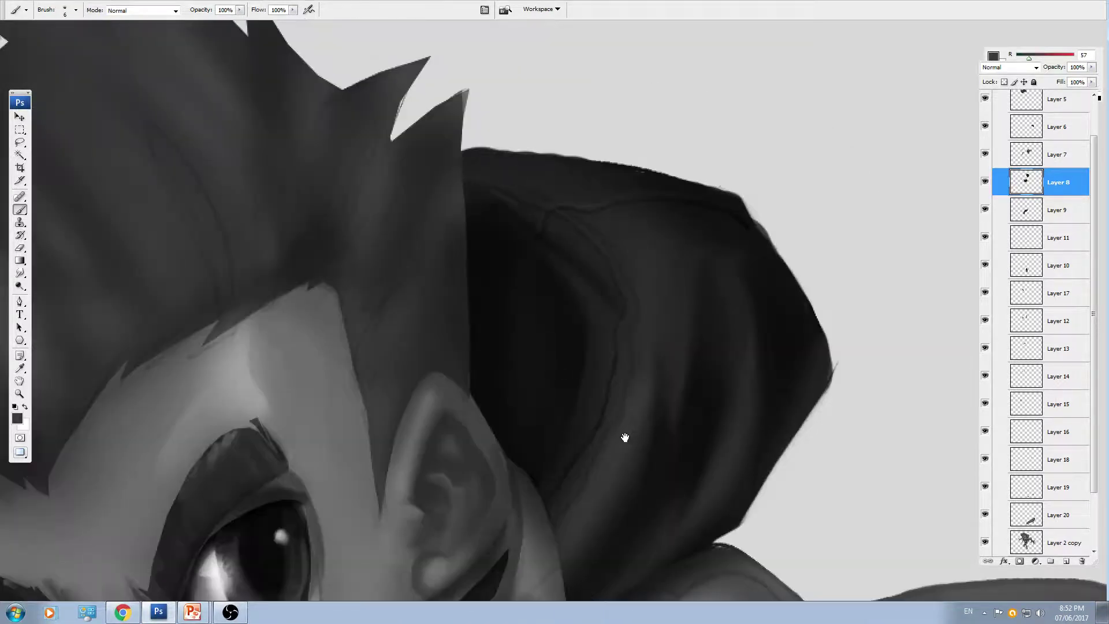
# - Shade the hood's lower folds in sampled dark grays with a 25 to 35 px brush, undoing the misplaced black dab
pyautogui.moveTo(625, 437); pyautogui.dragTo(601, 351)
pyautogui.keyDown('alt'); pyautogui.click(609, 336); pyautogui.keyUp('alt')
pyautogui.scroll(1, 629, 436)
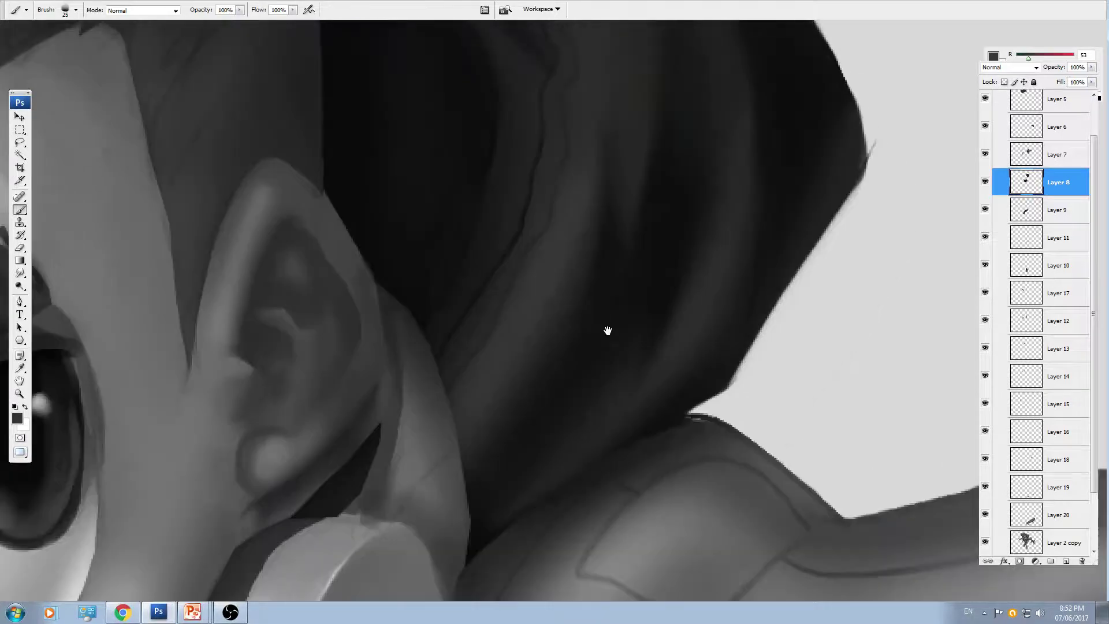
pyautogui.keyDown('alt'); pyautogui.click(561, 286); pyautogui.keyUp('alt')
pyautogui.moveTo(573, 237); pyautogui.dragTo(556, 271)
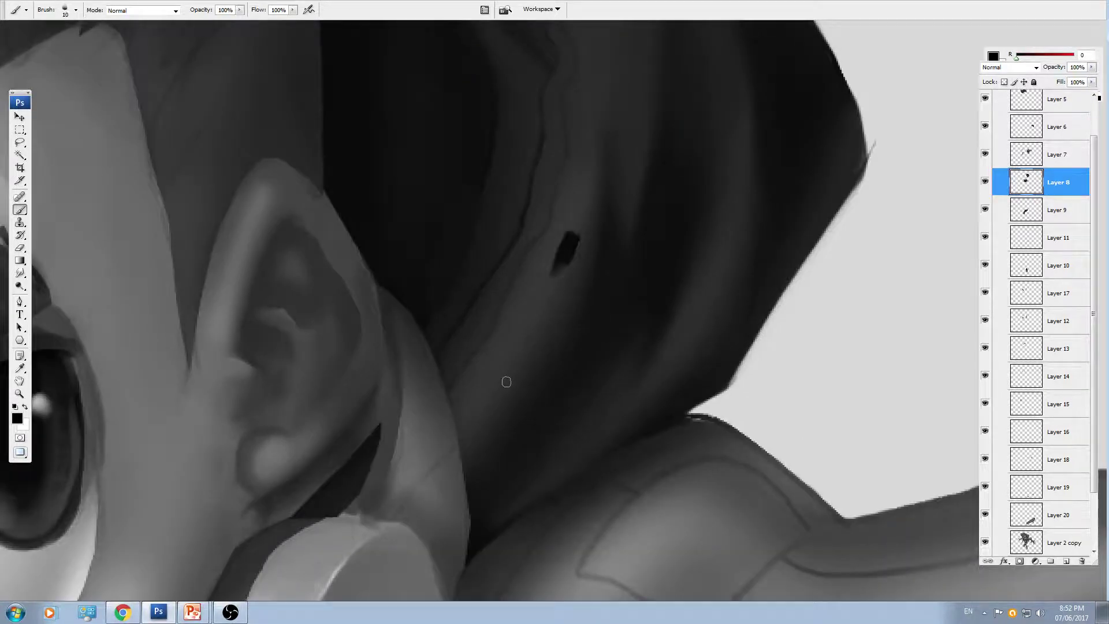
pyautogui.hotkey('ctrl', 'z')
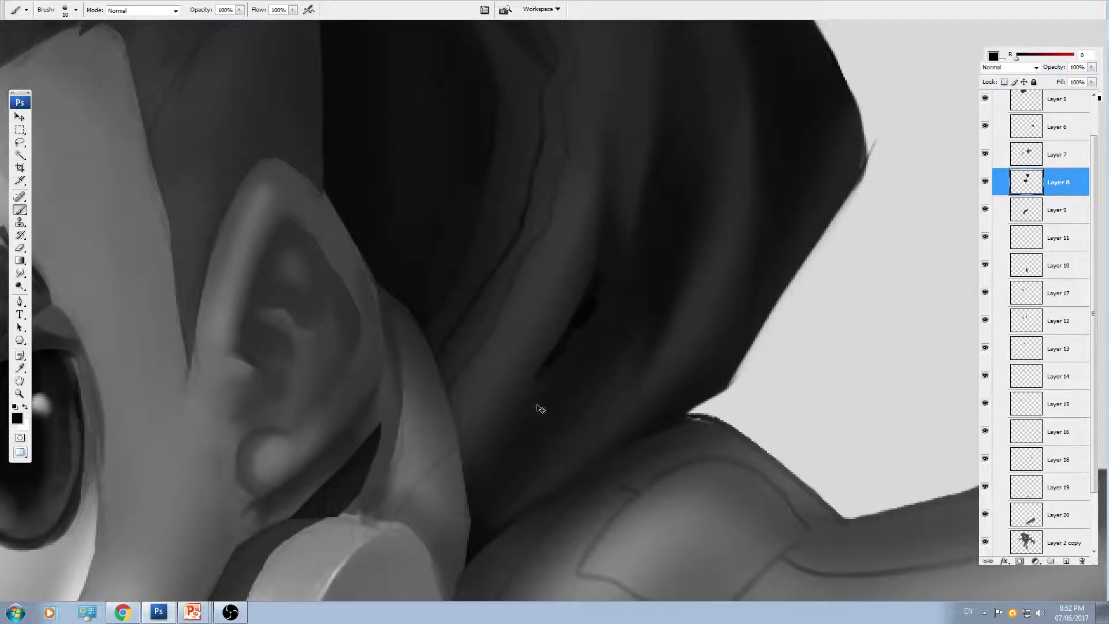
pyautogui.keyDown('alt'); pyautogui.click(552, 278); pyautogui.keyUp('alt')
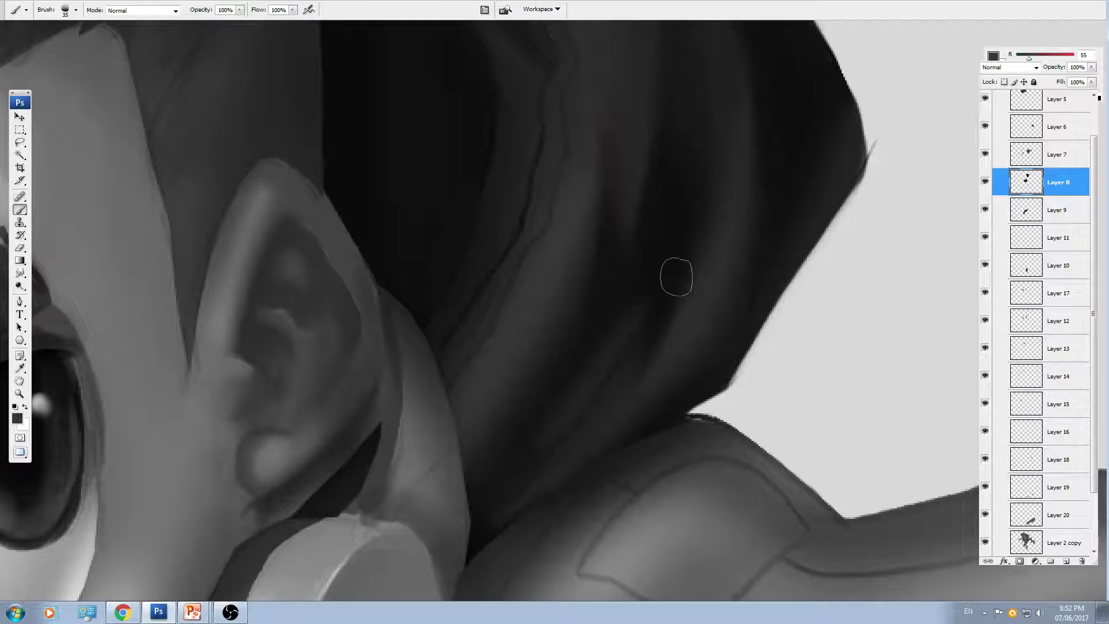
pyautogui.keyDown('alt'); pyautogui.click(595, 422); pyautogui.keyUp('alt')
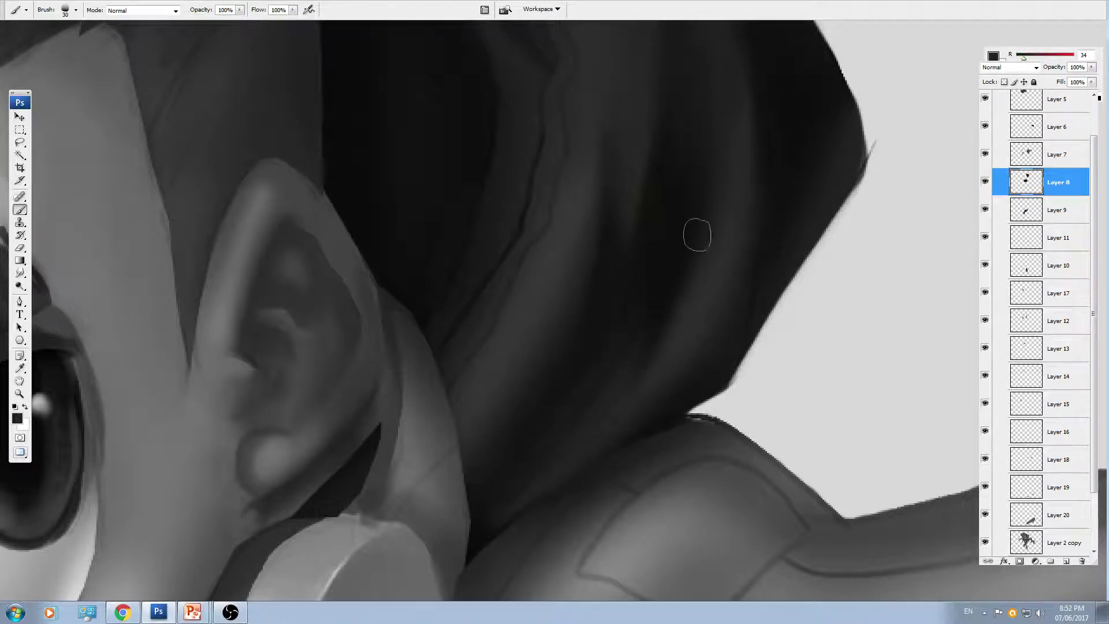
pyautogui.moveTo(695, 235); pyautogui.dragTo(673, 265)
# - Paint thin folds along the hood's outer back edge in sampled dark gray with a 25 px brush
pyautogui.hotkey('ctrl', '-')
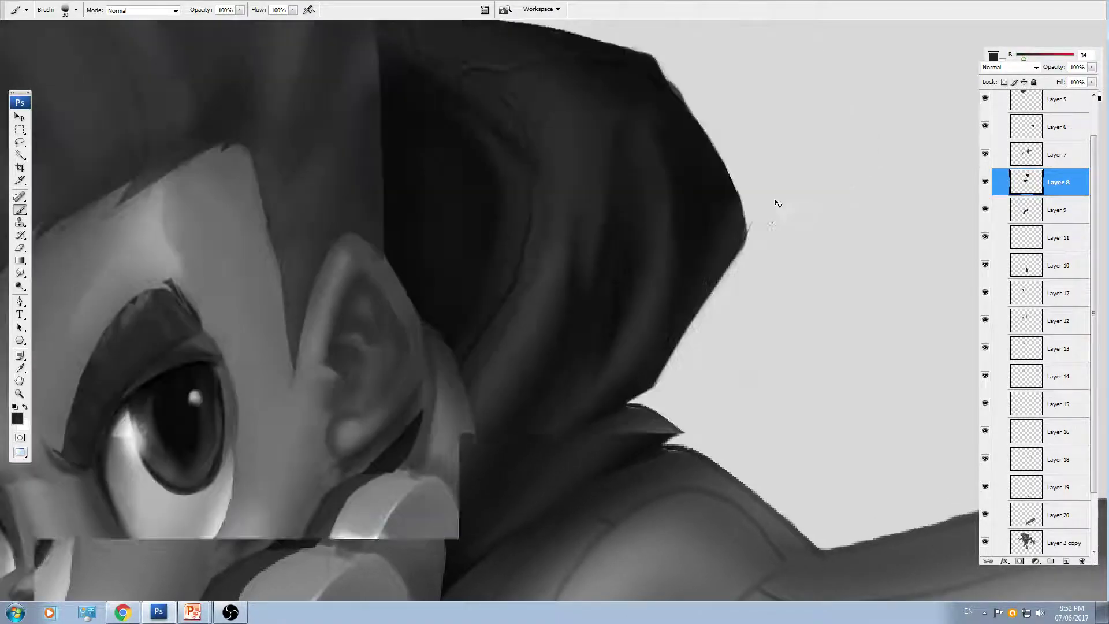
pyautogui.hotkey('ctrl', '+')
pyautogui.hotkey('ctrl', '+')
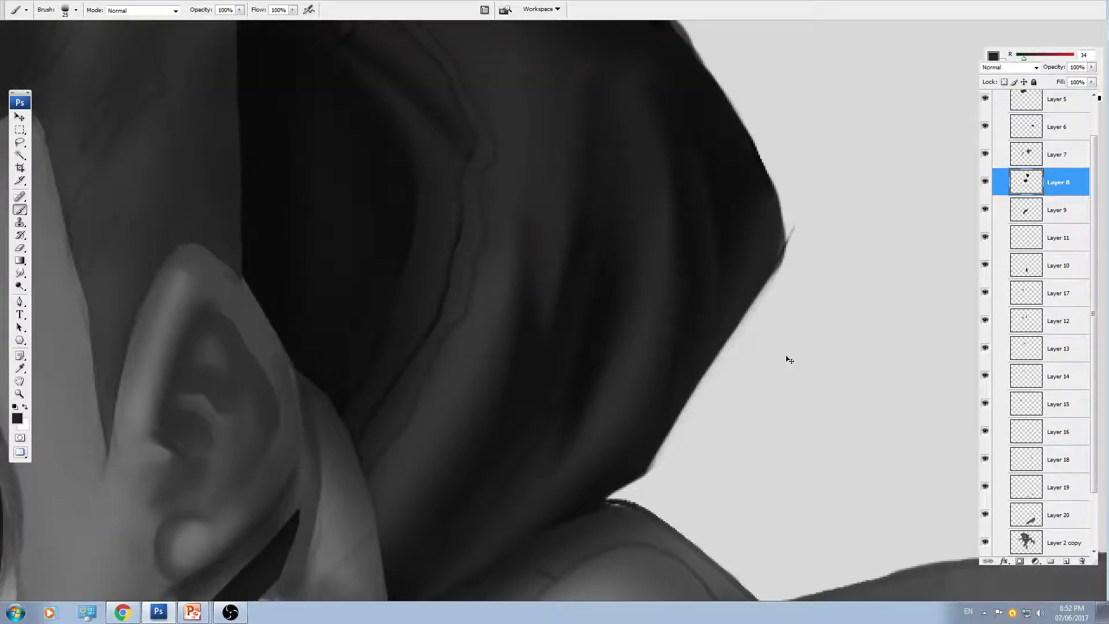
pyautogui.hotkey('ctrl', '-')
pyautogui.hotkey('ctrl', '-')
pyautogui.hotkey('ctrl', '+')
pyautogui.hotkey('ctrl', '+')
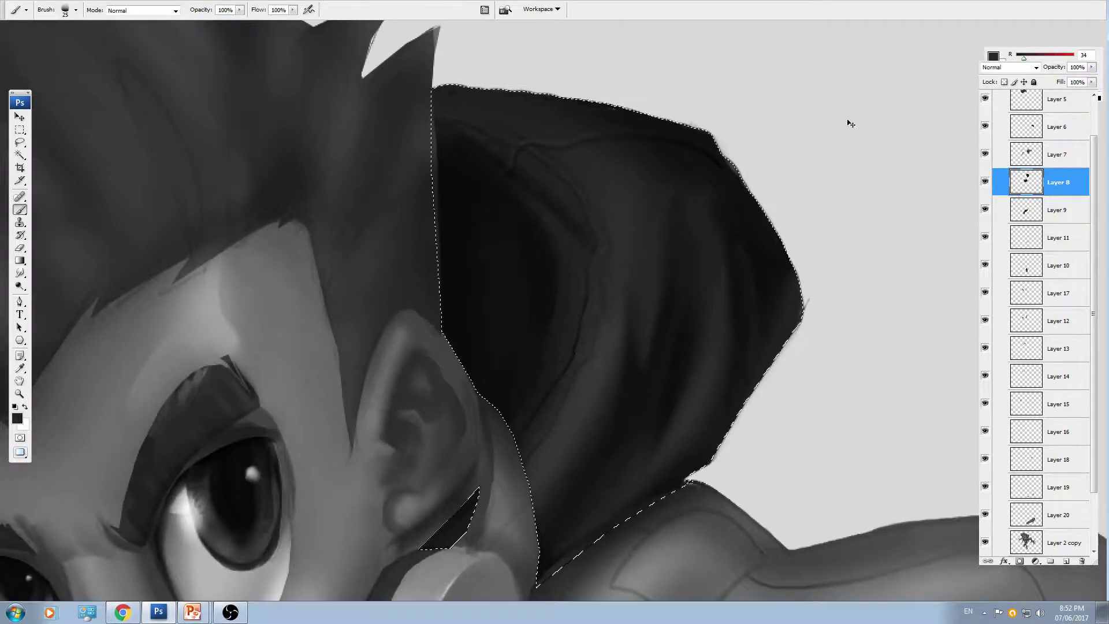
# - Paint curved folds inside the hood's opening in dark gray, then deepen the gaps with a sampled near-black and a 50 px brush
pyautogui.moveTo(437, 229); pyautogui.dragTo(505, 386)
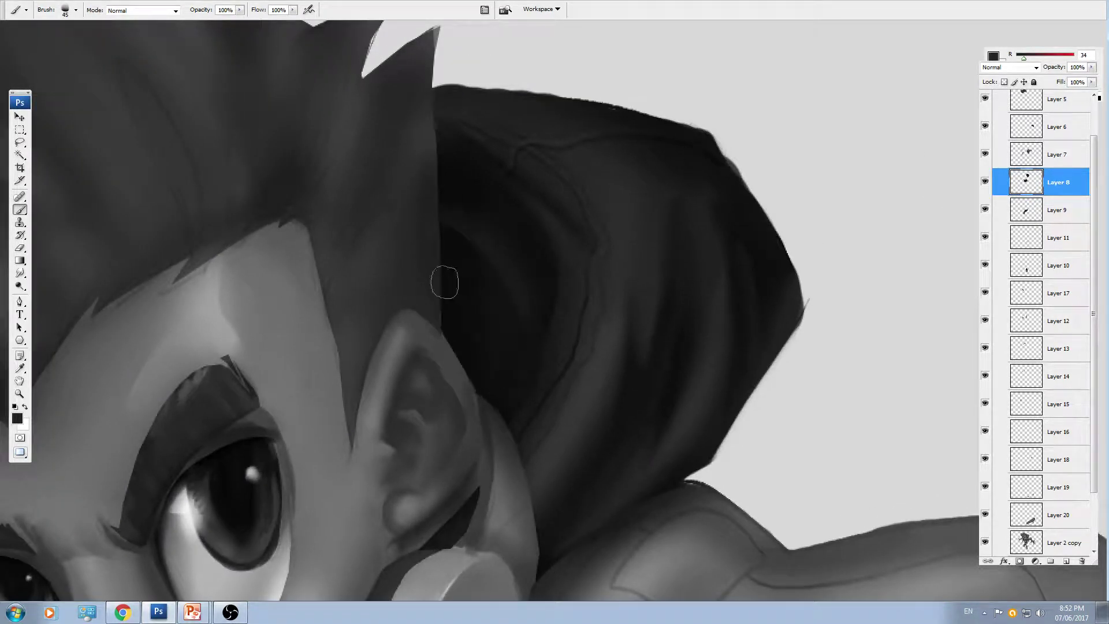
pyautogui.moveTo(445, 282); pyautogui.dragTo(501, 426)
pyautogui.press(']')
pyautogui.keyDown('alt'); pyautogui.click(475, 206); pyautogui.keyUp('alt')
pyautogui.moveTo(474, 206); pyautogui.dragTo(476, 384)
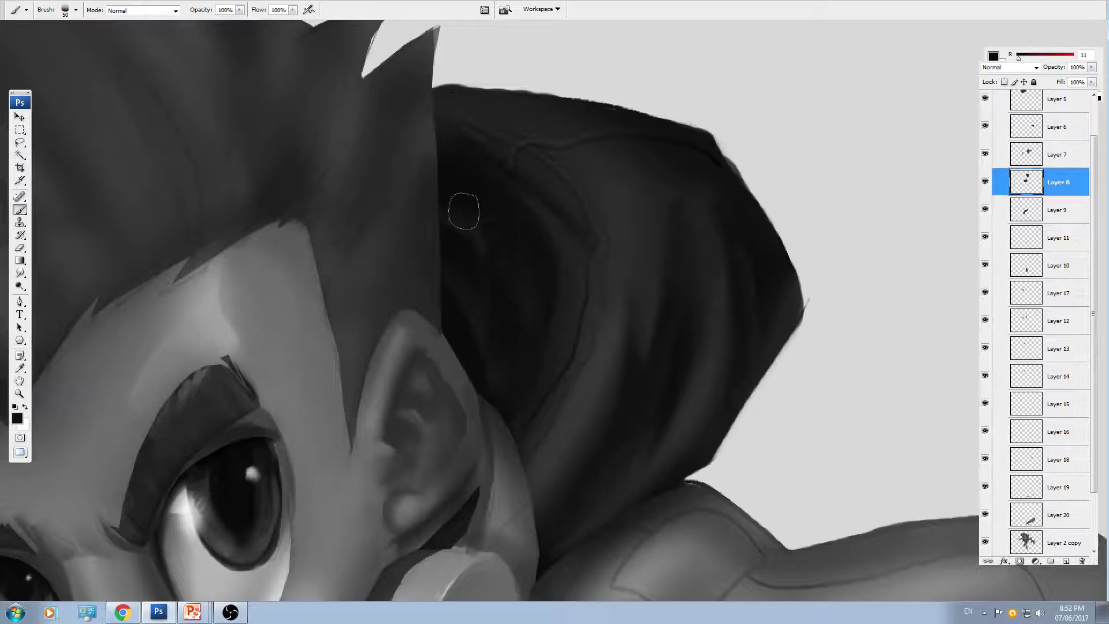
pyautogui.moveTo(451, 177)
pyautogui.mouseDown()
pyautogui.moveTo(510, 310)
pyautogui.moveTo(475, 432)
pyautogui.moveTo(519, 429)
pyautogui.mouseUp()
pyautogui.hotkey('ctrl', '-')
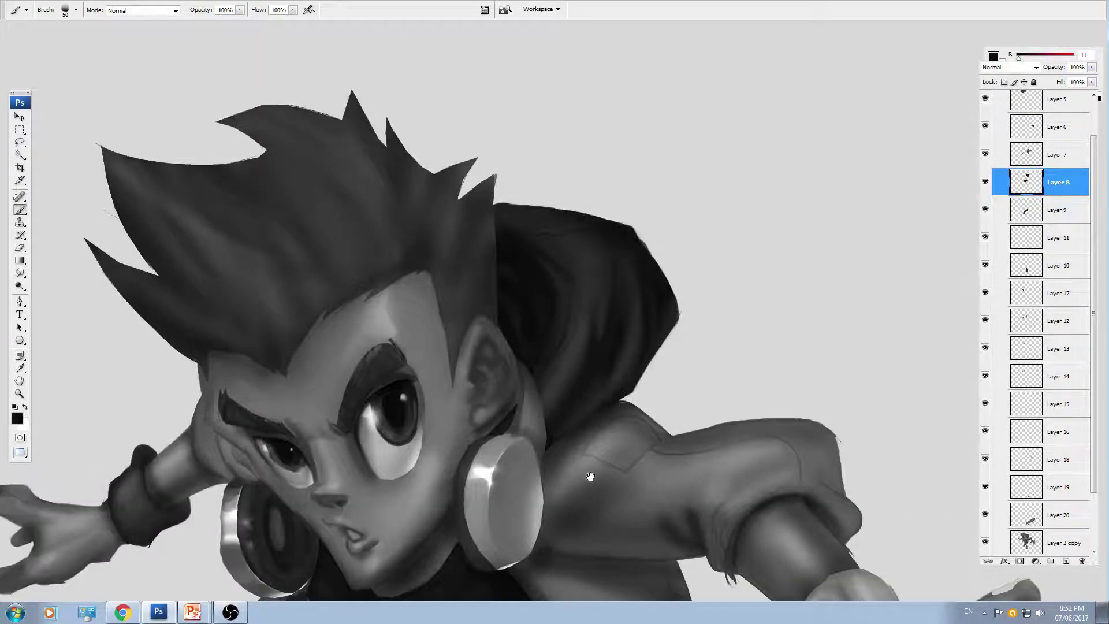
# - Select the jacket's Layer 7 and darken the shoulder beneath the hood in sampled near-black with an 80 px brush
pyautogui.moveTo(590, 477); pyautogui.dragTo(592, 367)
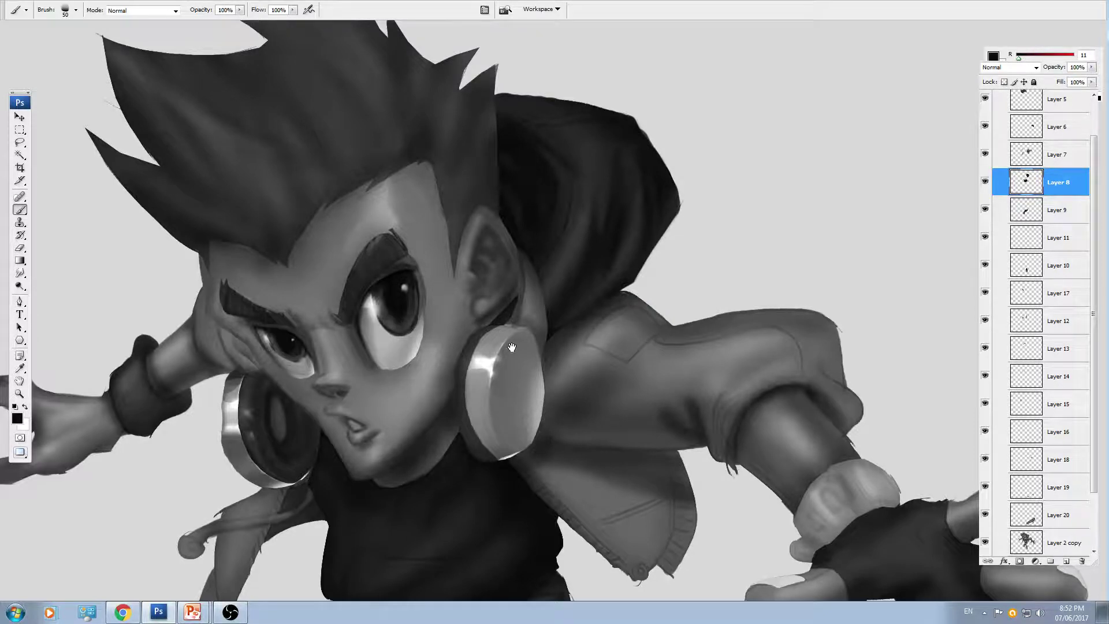
pyautogui.moveTo(511, 348); pyautogui.dragTo(539, 272)
pyautogui.hotkey('ctrl', '+')
pyautogui.moveTo(716, 367); pyautogui.dragTo(537, 350)
pyautogui.keyDown('ctrl'); pyautogui.click(585, 282); pyautogui.keyUp('ctrl')
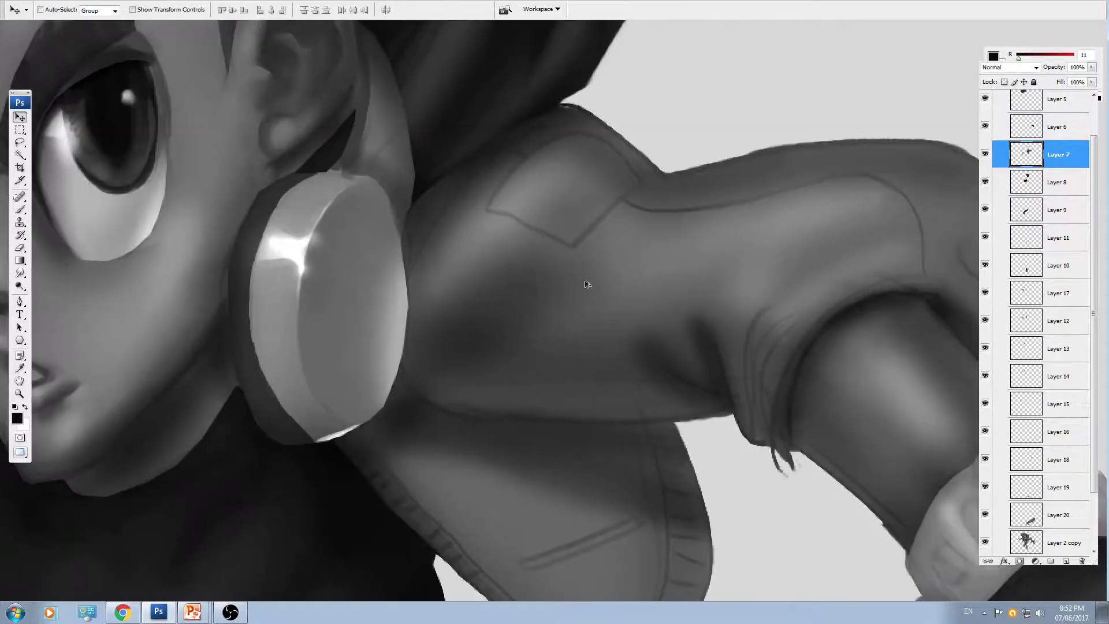
pyautogui.press('b')
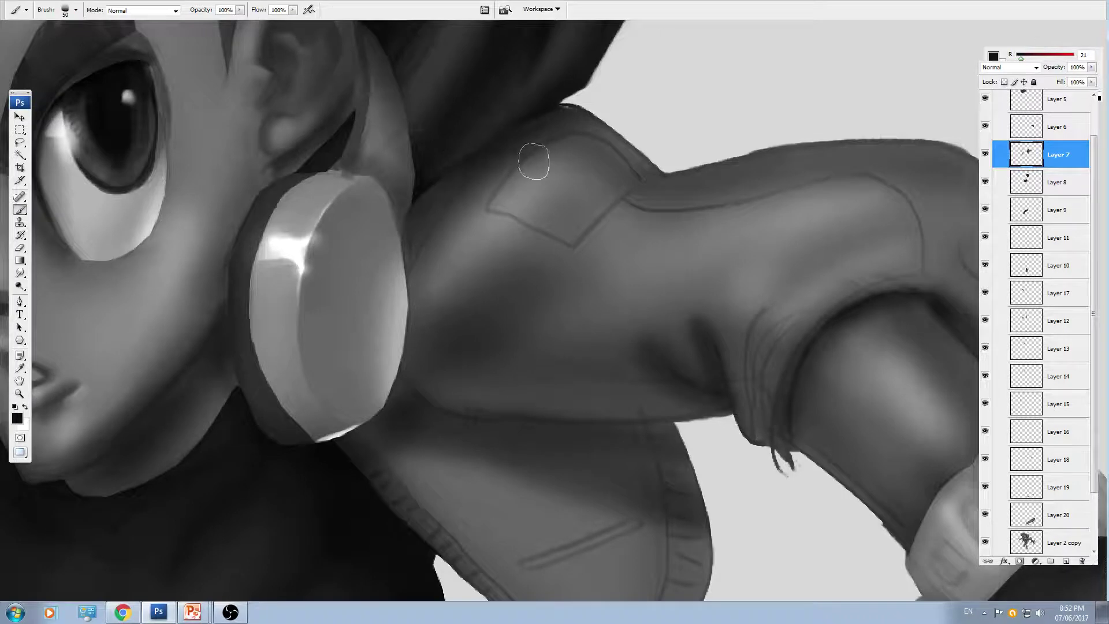
pyautogui.press(']')
pyautogui.press(']')
pyautogui.press(']')
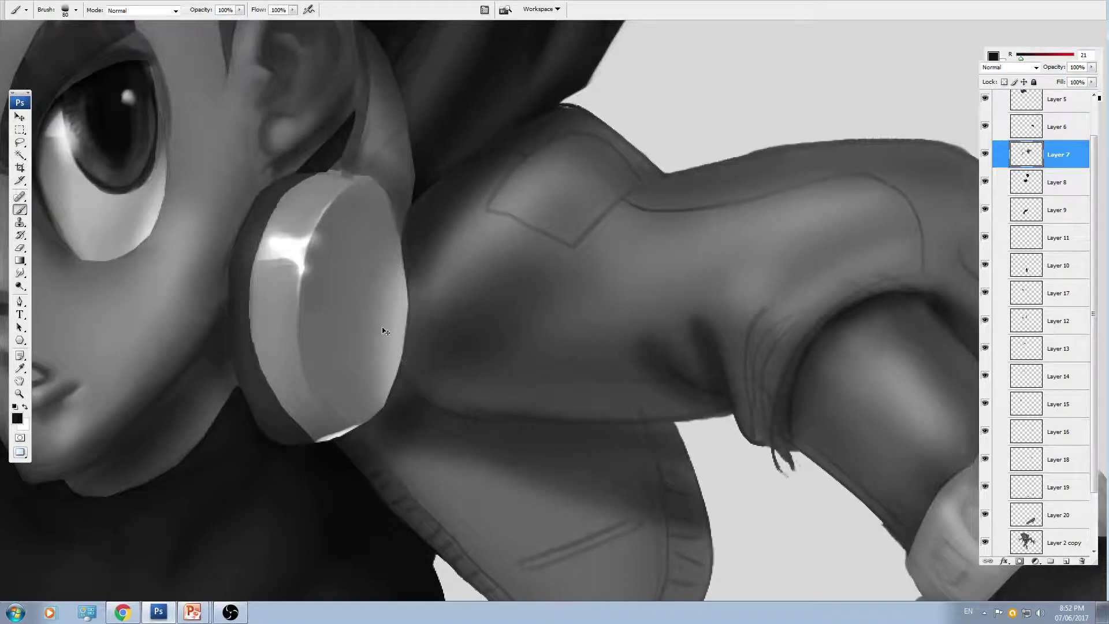
pyautogui.hotkey('ctrl', '-')
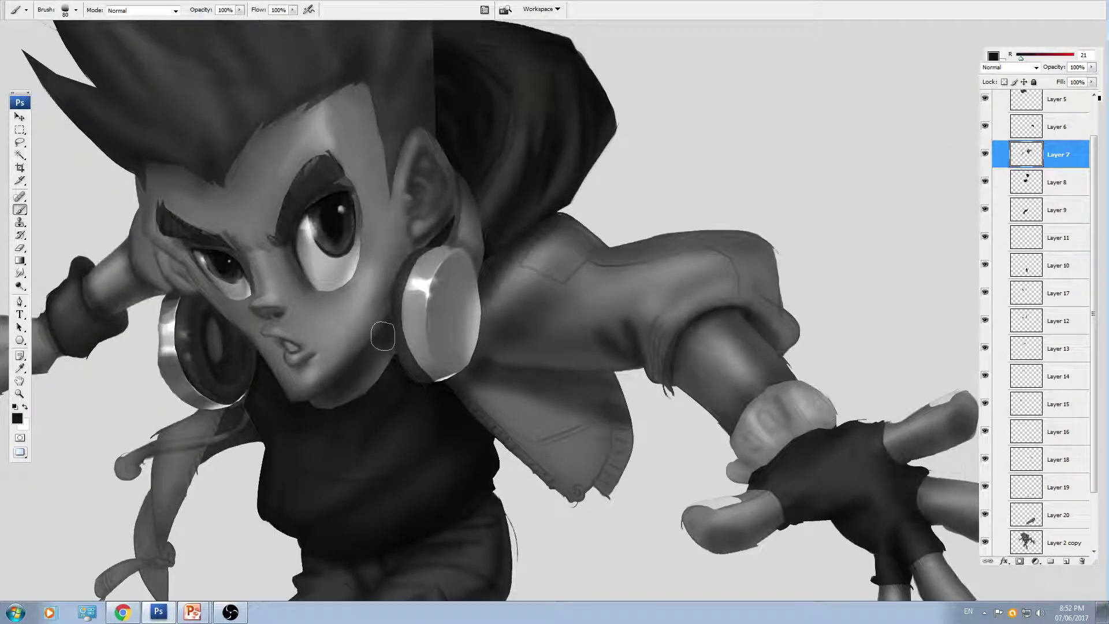
pyautogui.moveTo(594, 254)
pyautogui.mouseDown()
pyautogui.moveTo(528, 322)
pyautogui.moveTo(589, 300)
pyautogui.mouseUp()
pyautogui.hotkey('ctrl', 'z')
pyautogui.hotkey('ctrl', '+')
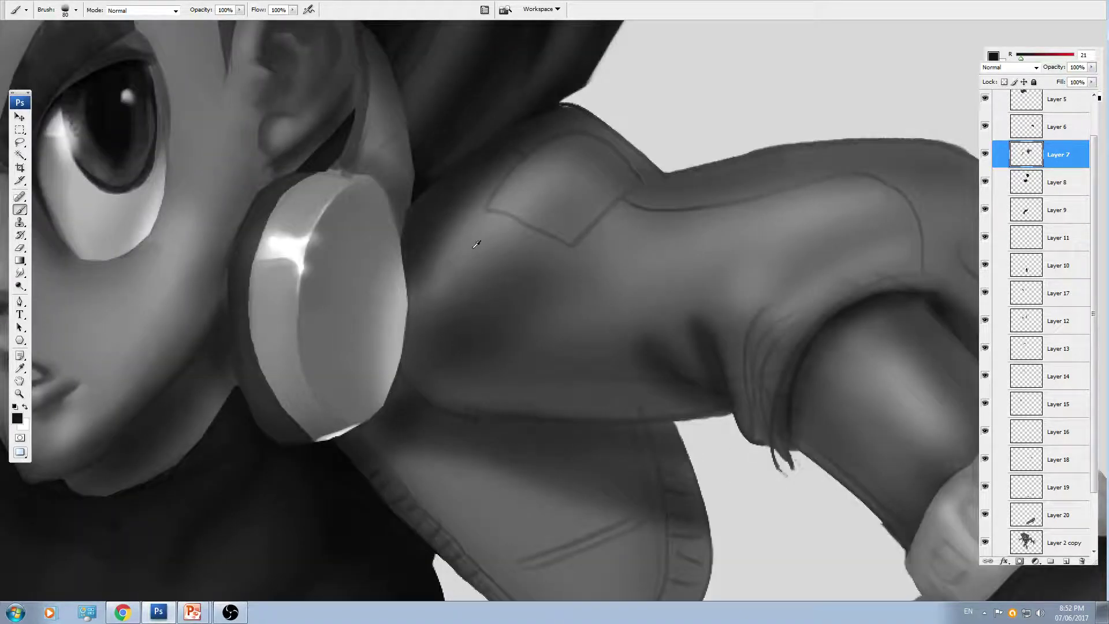
# - Paint the jacket's shoulder below the patch in a sampled mid gray with a 50 px brush
pyautogui.keyDown('alt'); pyautogui.click(473, 249); pyautogui.keyUp('alt')
pyautogui.press('[')
pyautogui.press('[')
pyautogui.press('[')
pyautogui.moveTo(483, 210)
pyautogui.mouseDown()
pyautogui.moveTo(449, 351)
pyautogui.moveTo(501, 306)
pyautogui.moveTo(481, 320)
pyautogui.moveTo(649, 254)
pyautogui.moveTo(623, 273)
pyautogui.mouseUp()
# - Undo the first smudge, lower the Smudge strength to 45%, and blend the shoulder's dark fold with a 60 px brush
pyautogui.press('r')
pyautogui.press(']')
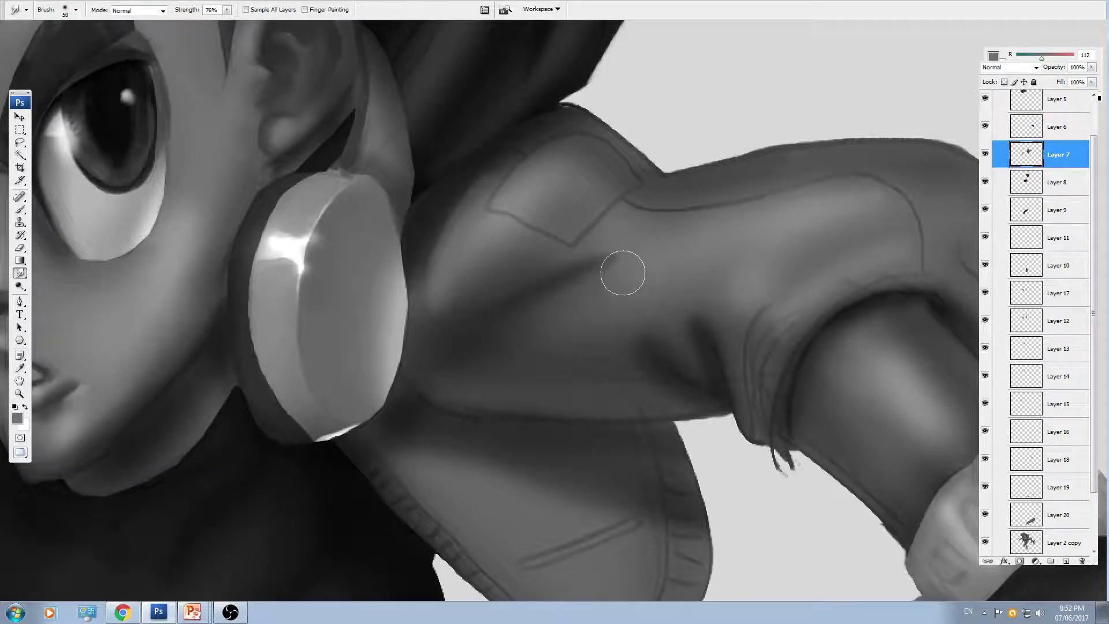
pyautogui.hotkey('ctrl', 'z')
pyautogui.click(226, 10)
pyautogui.click(213, 25)
pyautogui.press(']')
pyautogui.moveTo(500, 318)
pyautogui.mouseDown()
pyautogui.moveTo(651, 249)
pyautogui.moveTo(533, 323)
pyautogui.moveTo(489, 279)
pyautogui.moveTo(609, 307)
pyautogui.mouseUp()
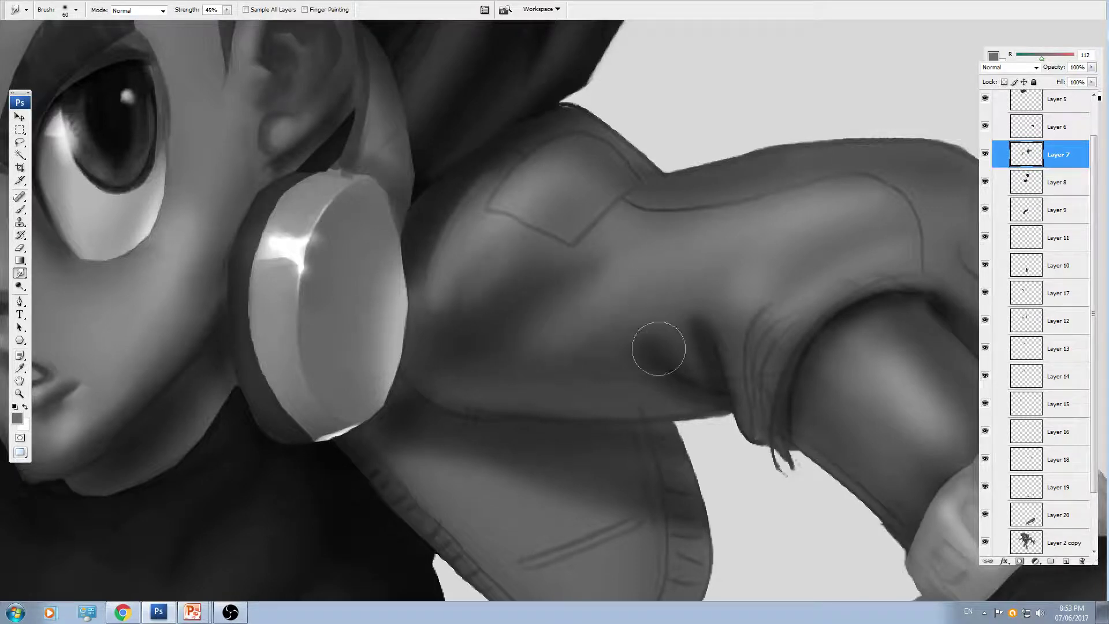
# - Smudge the dark creases and highlights of the sleeve near the rolled cuff at 45% strength with a 35 px brush
pyautogui.press('[')
pyautogui.press('[')
pyautogui.moveTo(689, 353)
pyautogui.mouseDown()
pyautogui.moveTo(663, 309)
pyautogui.moveTo(725, 370)
pyautogui.moveTo(698, 323)
pyautogui.moveTo(703, 336)
pyautogui.moveTo(663, 376)
pyautogui.moveTo(637, 316)
pyautogui.mouseUp()
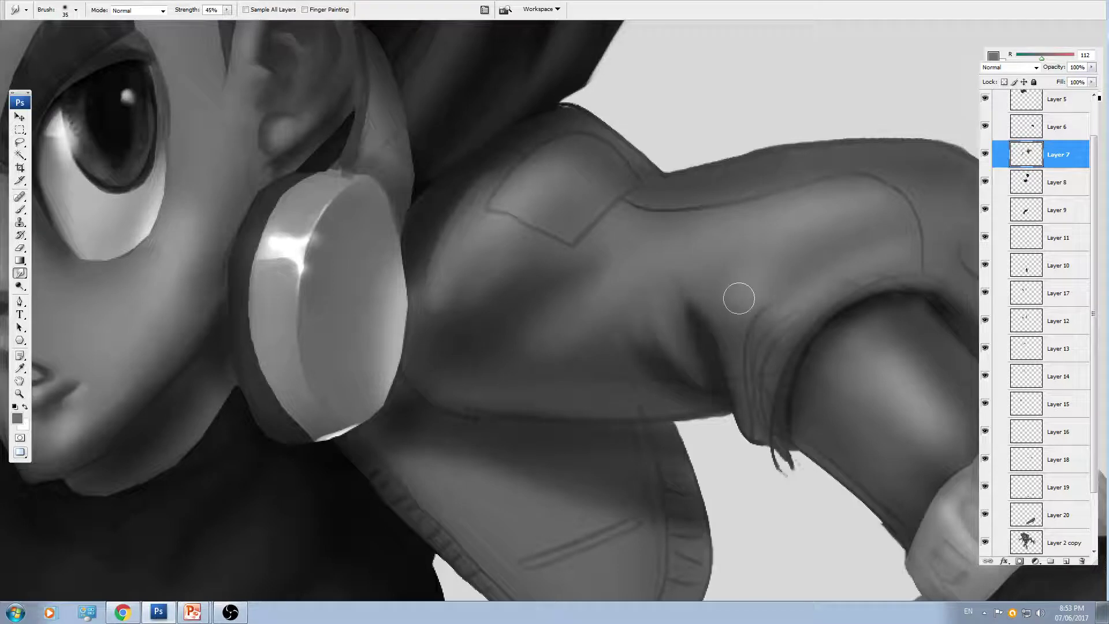
pyautogui.moveTo(819, 304); pyautogui.dragTo(739, 266)
pyautogui.press(']')
pyautogui.press(']')
pyautogui.press('[')
pyautogui.press('[')
pyautogui.press('[')
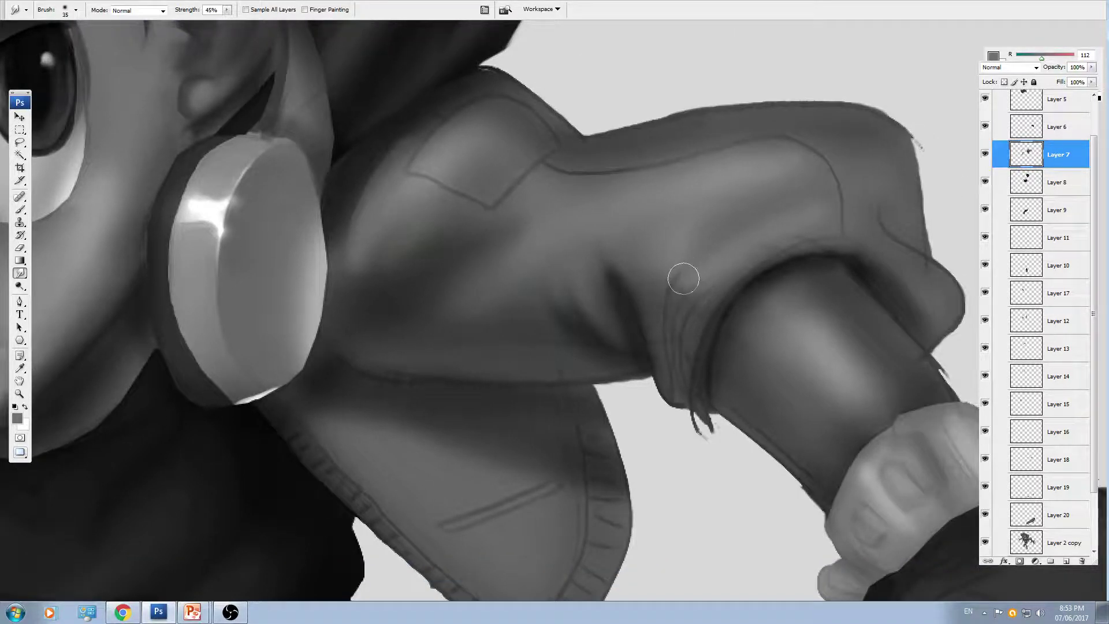
# - Set the Smudge strength to 56% and blend away the sketch lines on the rolled cuff with a 25 px brush
pyautogui.press('[')
pyautogui.press('[')
pyautogui.click(227, 10)
pyautogui.moveTo(228, 24); pyautogui.dragTo(236, 24)
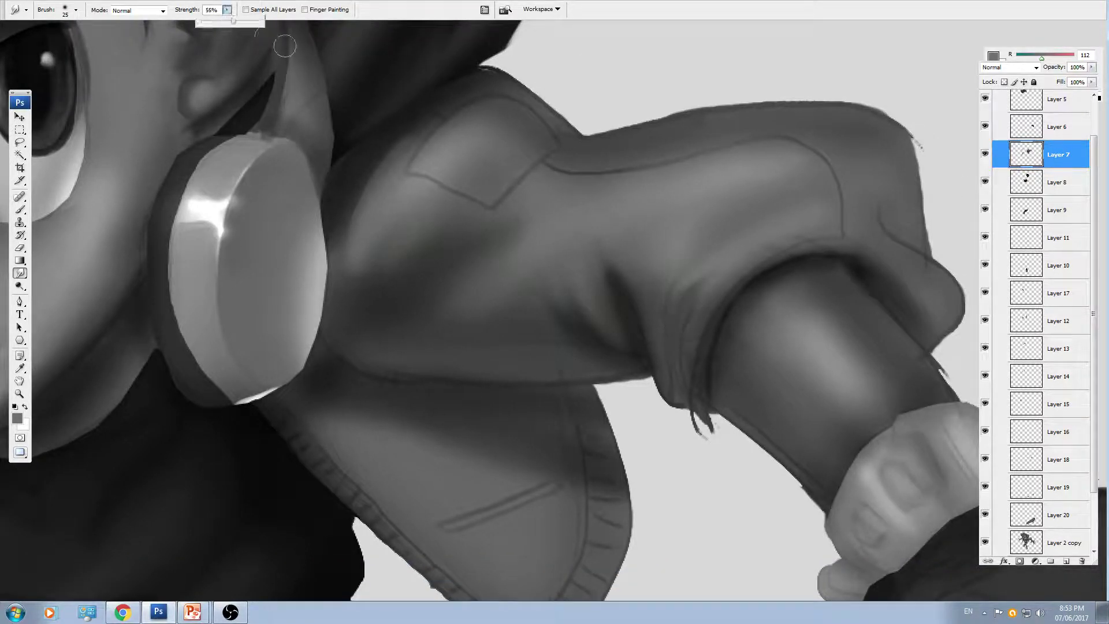
pyautogui.press('[')
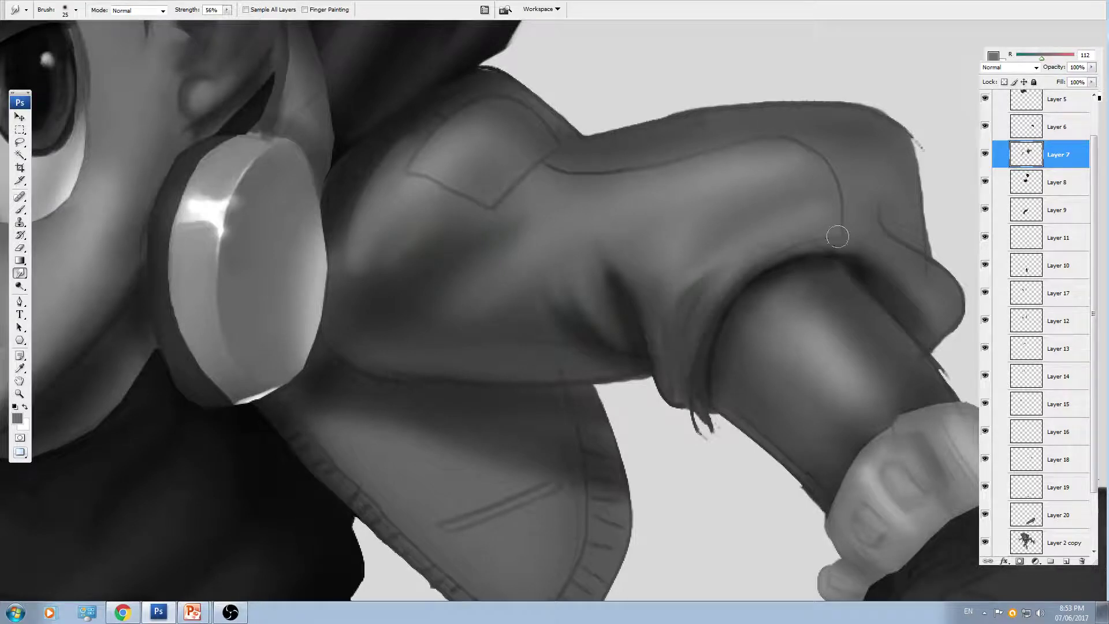
# - Smudge the shoulder's shadow and highlight into a diagonal fold at 56% strength with a 45 px brush
pyautogui.press(']')
pyautogui.press(']')
pyautogui.press(']')
pyautogui.press(']')
pyautogui.moveTo(539, 239)
pyautogui.mouseDown()
pyautogui.moveTo(488, 296)
pyautogui.moveTo(528, 231)
pyautogui.moveTo(439, 335)
pyautogui.mouseUp()
pyautogui.press('space')
pyautogui.moveTo(519, 313); pyautogui.dragTo(628, 281)
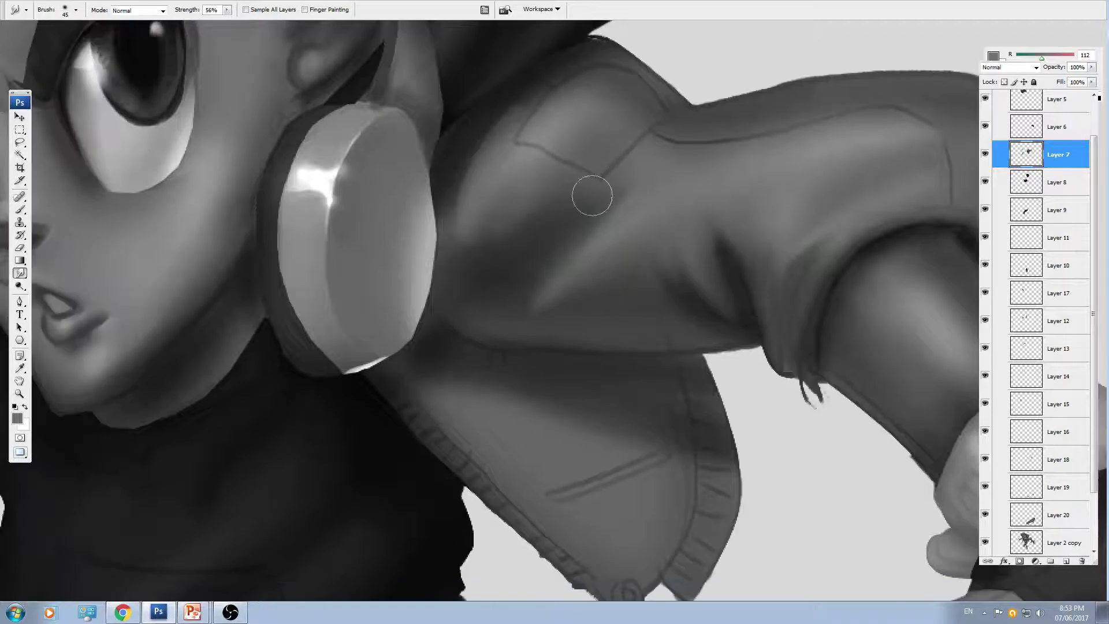
# - Darken the underside of the sleeve in sampled dark grays using the Brush tool at 80 px
pyautogui.press('b')
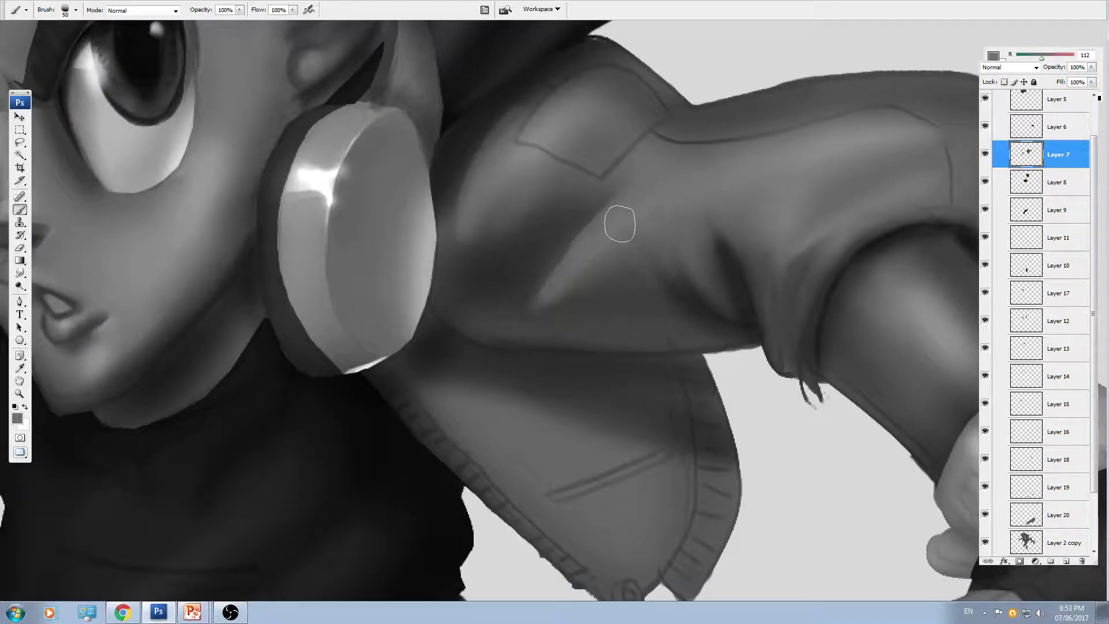
pyautogui.keyDown('alt'); pyautogui.click(579, 294); pyautogui.keyUp('alt')
pyautogui.press(']')
pyautogui.press(']')
pyautogui.press(']')
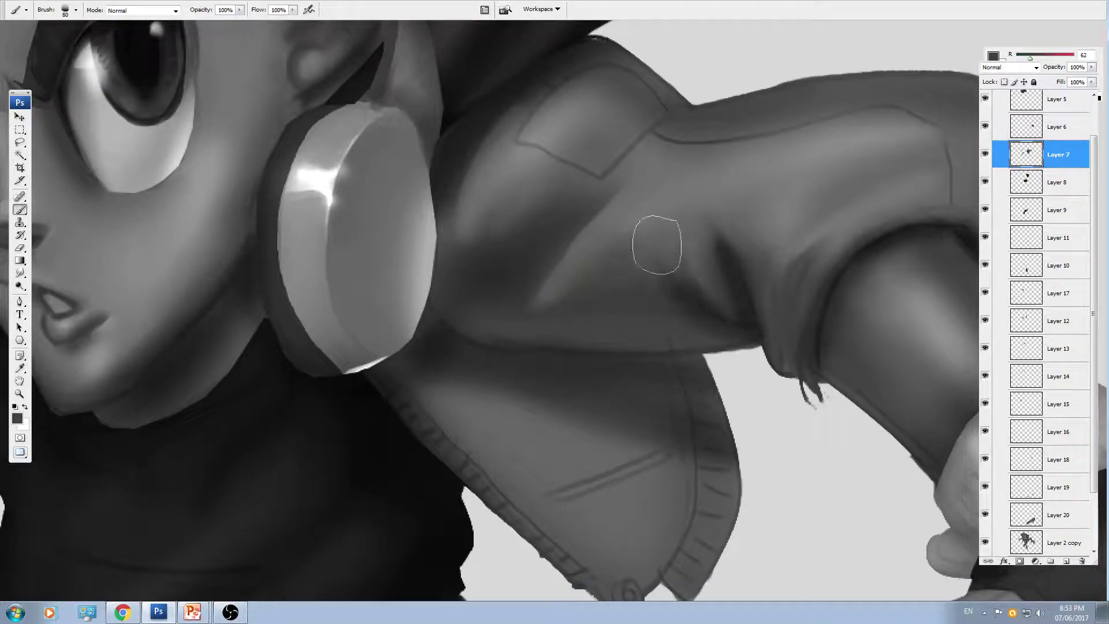
pyautogui.keyDown('alt'); pyautogui.click(630, 294); pyautogui.keyUp('alt')
pyautogui.moveTo(582, 306)
pyautogui.mouseDown()
pyautogui.moveTo(670, 252)
pyautogui.moveTo(582, 307)
pyautogui.moveTo(686, 273)
pyautogui.mouseUp()
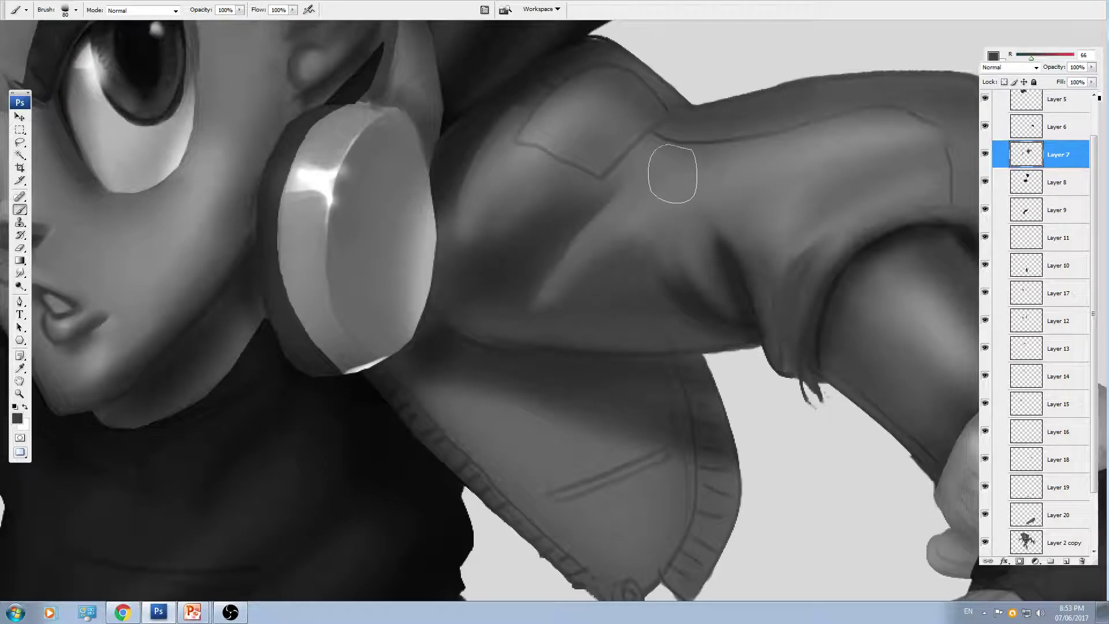
# - Shade around the sleeve's diagonal fold in a sampled dark gray with a 50 px brush
pyautogui.keyDown('alt'); pyautogui.click(574, 292); pyautogui.keyUp('alt')
pyautogui.press('[')
pyautogui.press('[')
pyautogui.press('[')
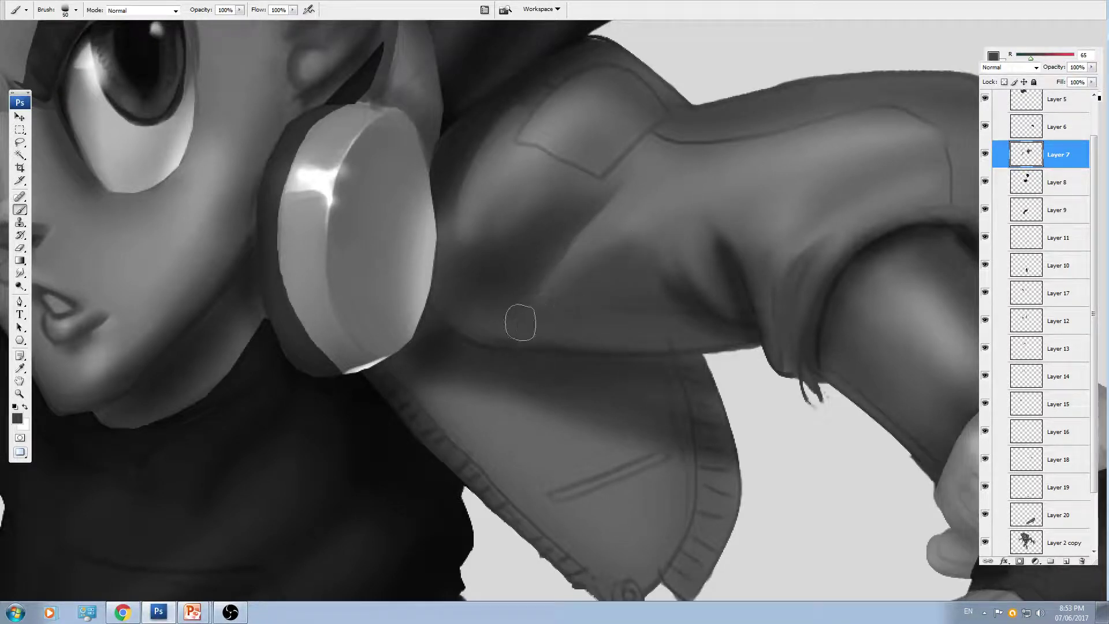
pyautogui.hotkey('ctrl', '-')
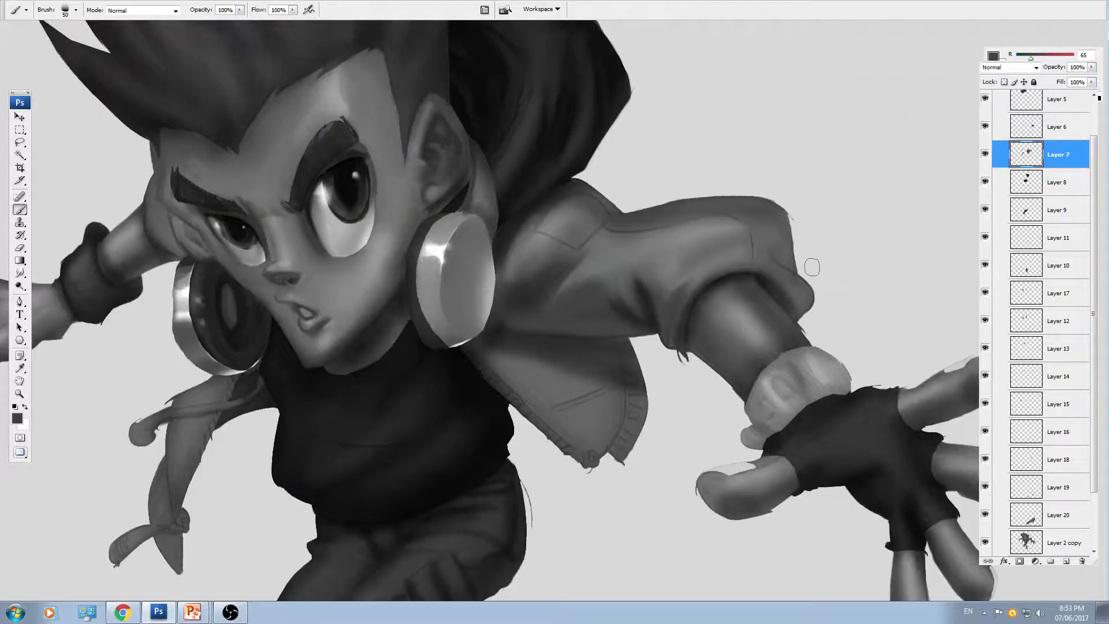
# - Refine the dark creases beside the rolled cuff in sampled grays with a 20 px brush
pyautogui.hotkey('ctrl', '+')
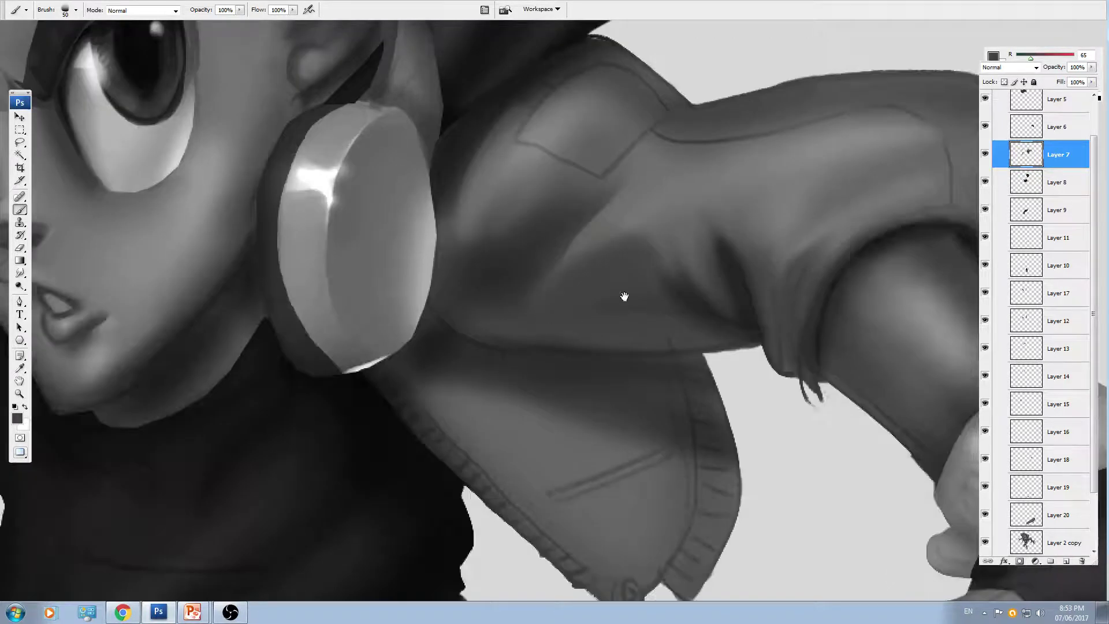
pyautogui.keyDown('alt'); pyautogui.click(739, 252); pyautogui.keyUp('alt')
pyautogui.hotkey('ctrl', '+')
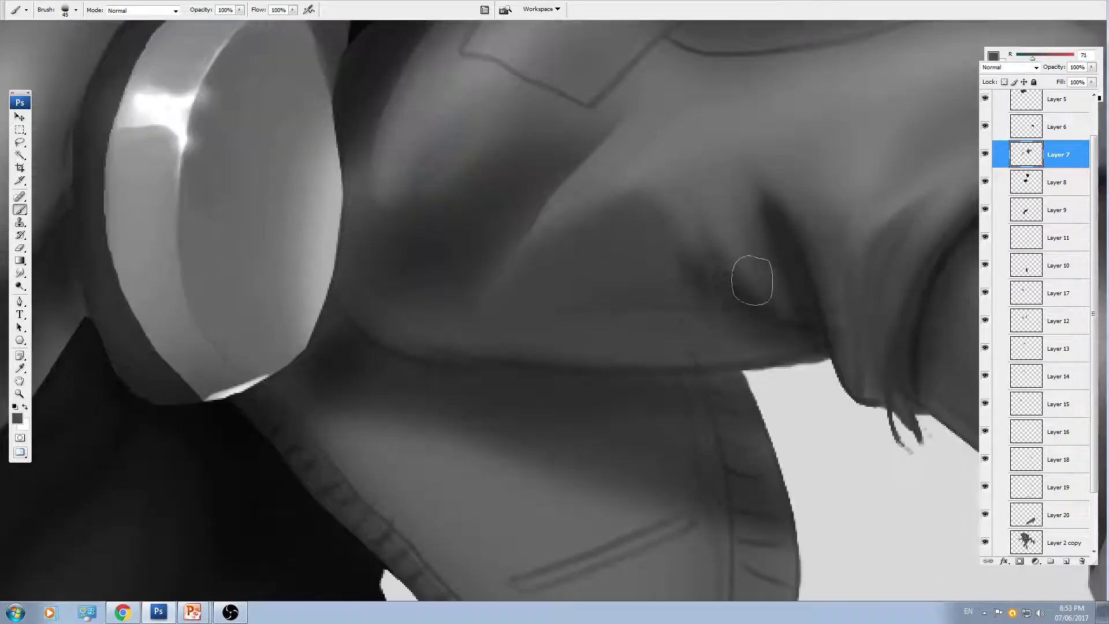
pyautogui.press('[')
pyautogui.press('[')
pyautogui.press('[')
pyautogui.moveTo(764, 273)
pyautogui.mouseDown()
pyautogui.moveTo(819, 234)
pyautogui.moveTo(797, 201)
pyautogui.moveTo(842, 352)
pyautogui.moveTo(860, 353)
pyautogui.moveTo(755, 253)
pyautogui.mouseUp()
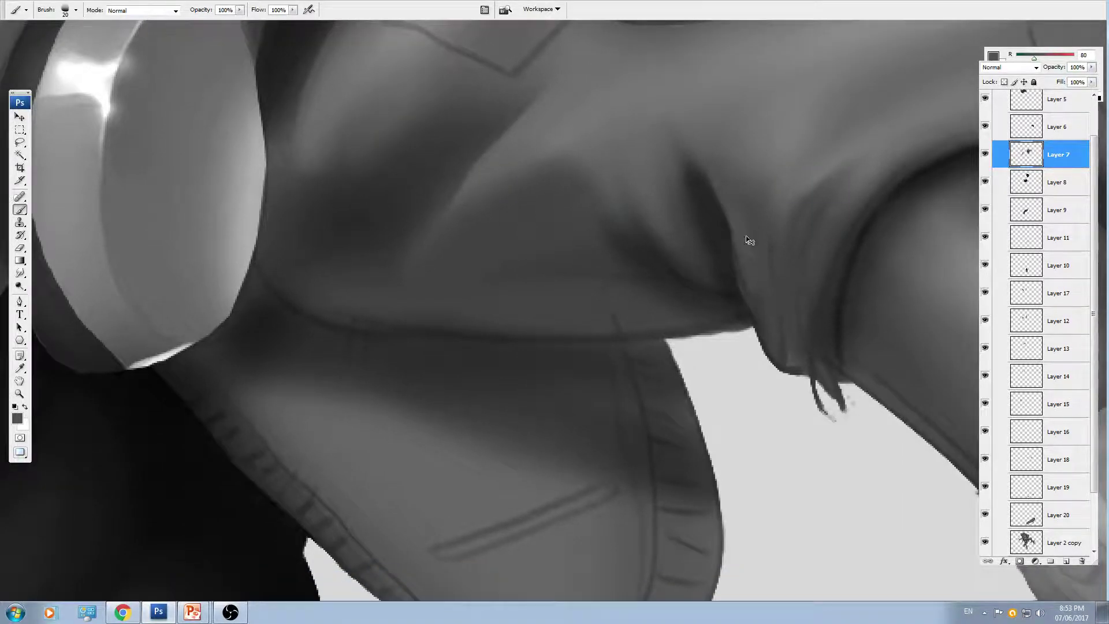
# - Paint a dark crease in the sleeve fold beside the rolled cuff in a sampled dark gray with a 15 px brush
pyautogui.keyDown('alt'); pyautogui.click(763, 303); pyautogui.keyUp('alt')
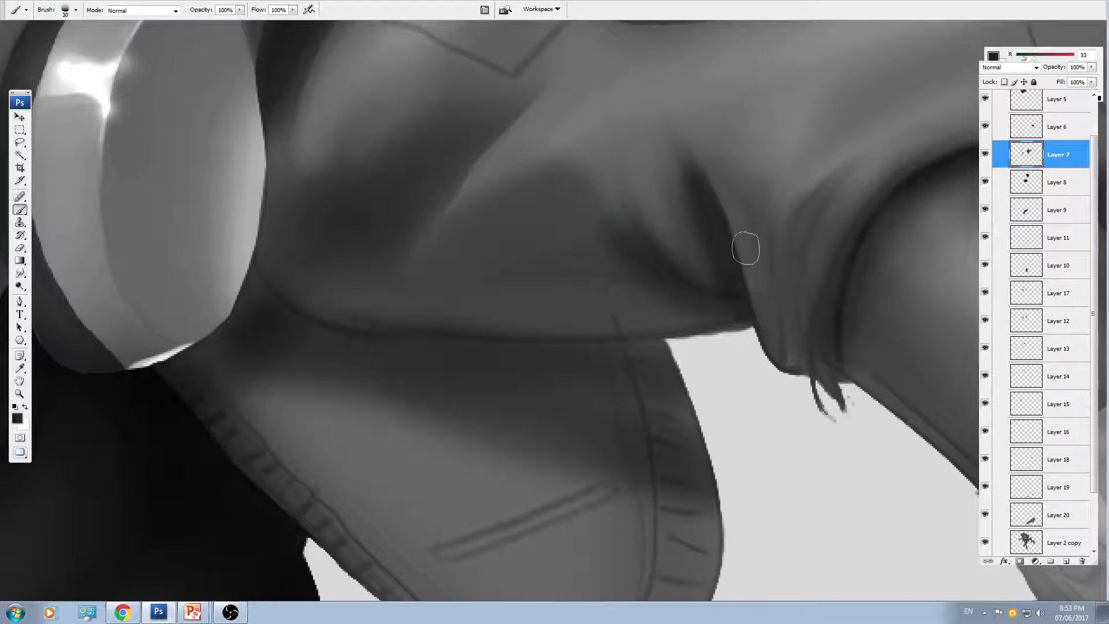
pyautogui.moveTo(844, 339); pyautogui.dragTo(703, 377)
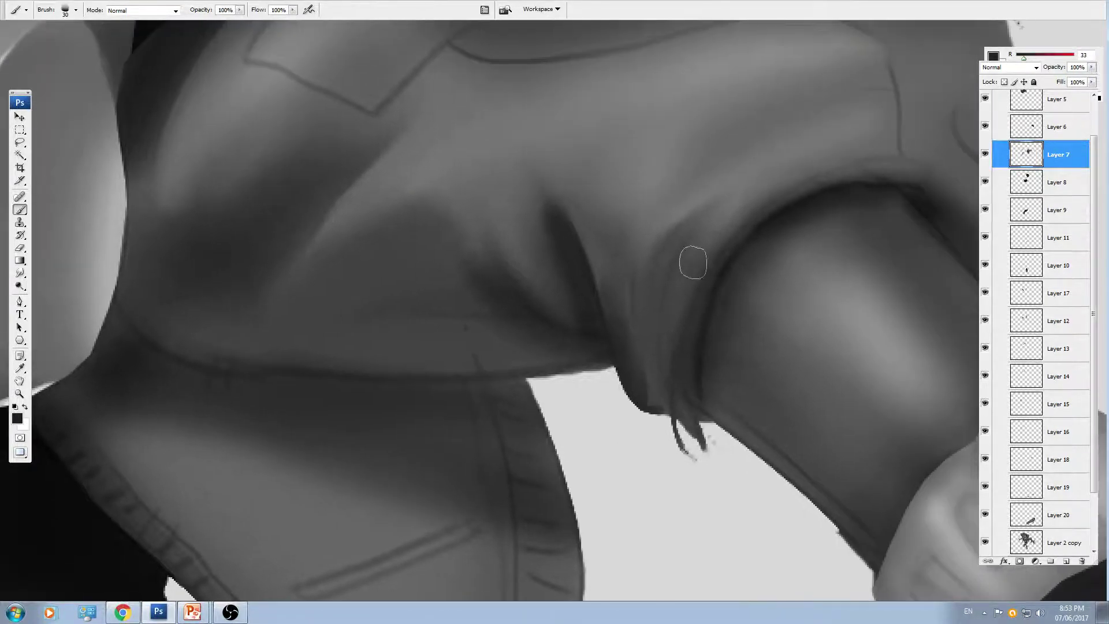
pyautogui.moveTo(729, 200); pyautogui.dragTo(655, 279)
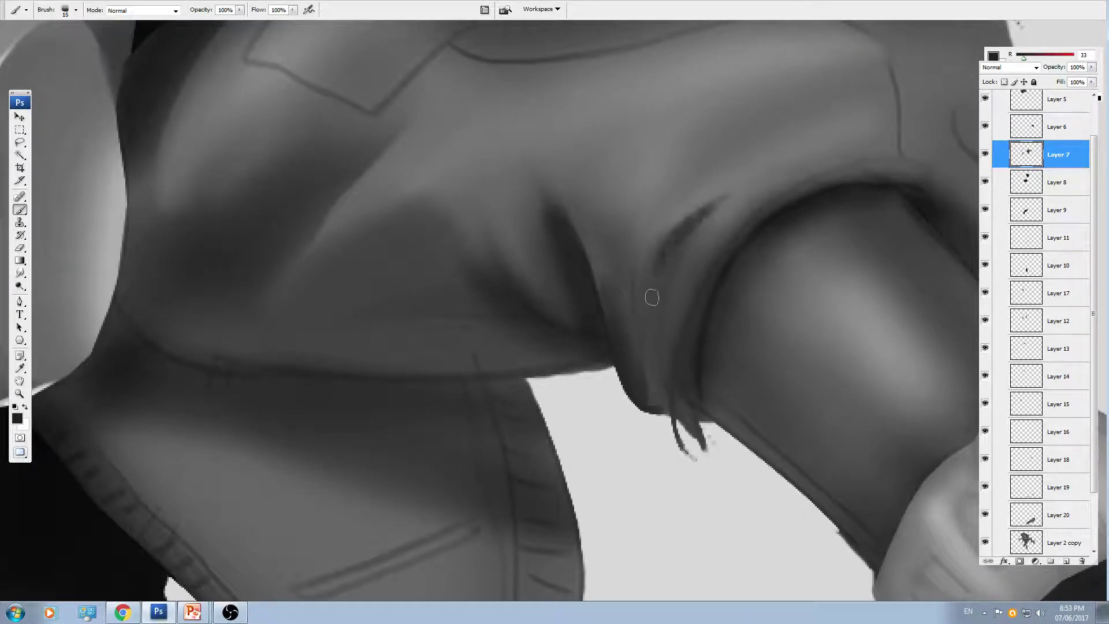
pyautogui.moveTo(740, 290); pyautogui.dragTo(679, 303)
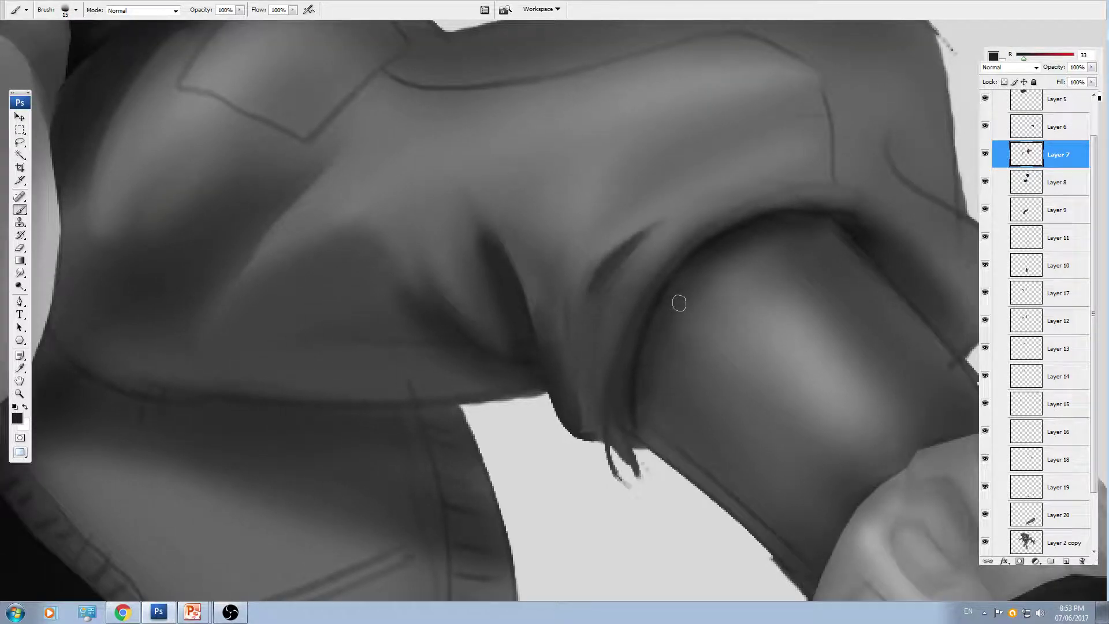
pyautogui.moveTo(679, 303); pyautogui.dragTo(669, 300)
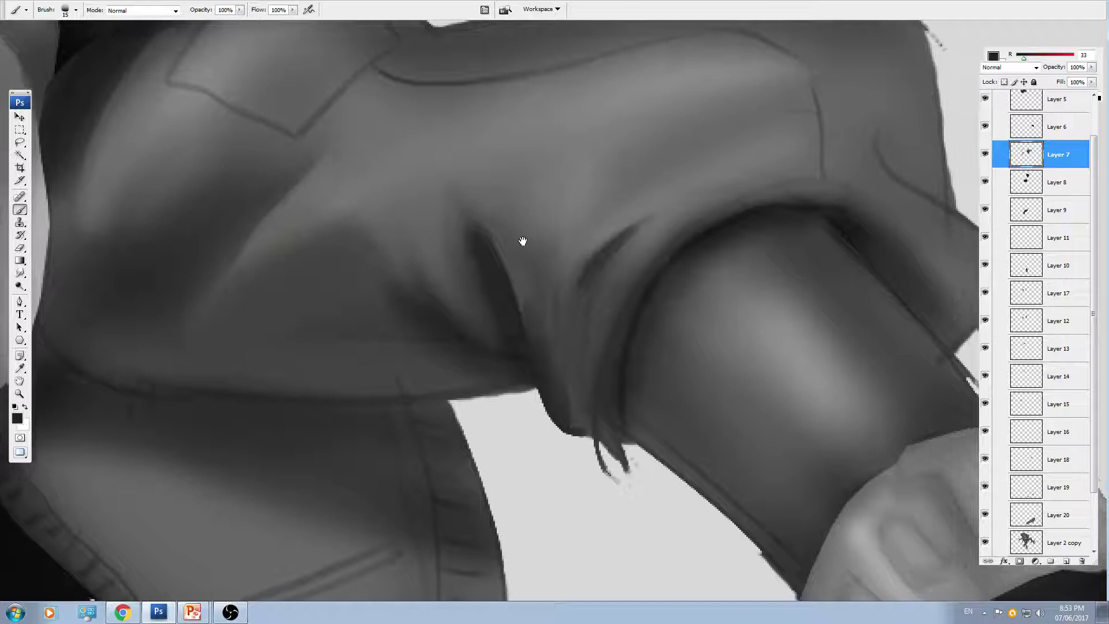
# - Refine the crease's edge and lighten the cuff's rim in sampled mid grays with 15 and 25 px brushes
pyautogui.keyDown('alt'); pyautogui.click(665, 219); pyautogui.keyUp('alt')
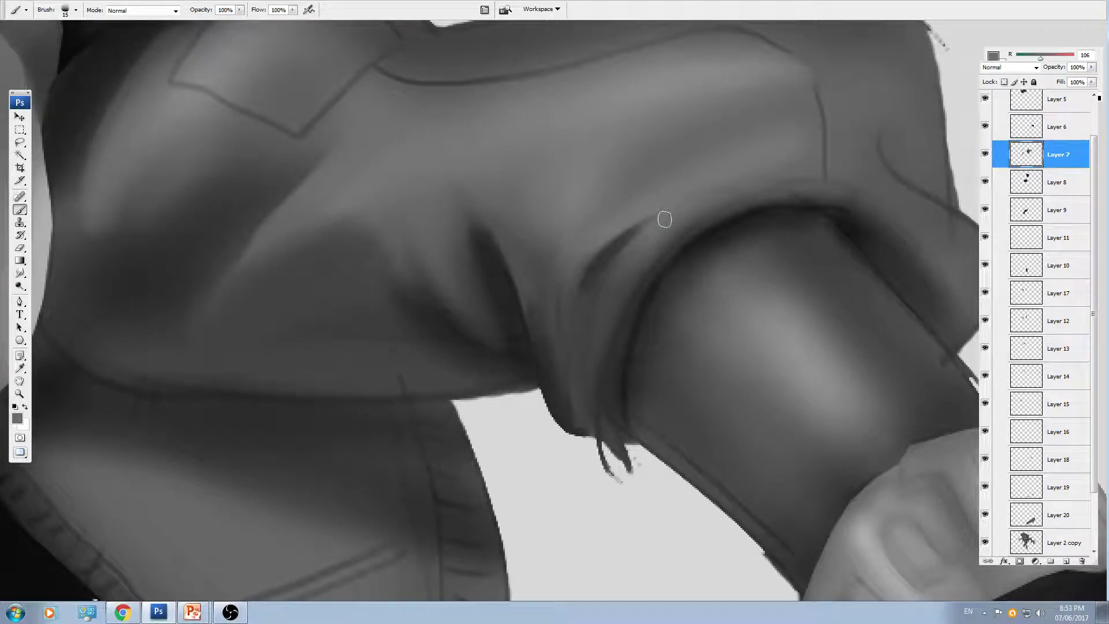
pyautogui.moveTo(641, 232)
pyautogui.mouseDown()
pyautogui.moveTo(628, 287)
pyautogui.moveTo(604, 305)
pyautogui.mouseUp()
pyautogui.hotkey('ctrl', '-')
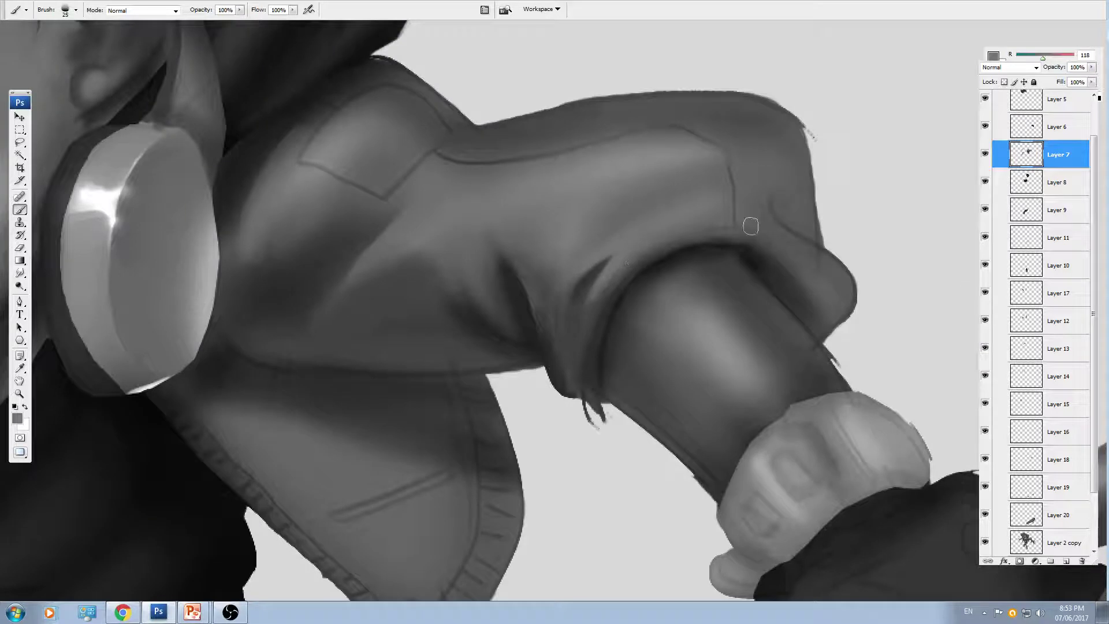
pyautogui.moveTo(716, 236)
pyautogui.mouseDown()
pyautogui.moveTo(808, 275)
pyautogui.moveTo(730, 240)
pyautogui.mouseUp()
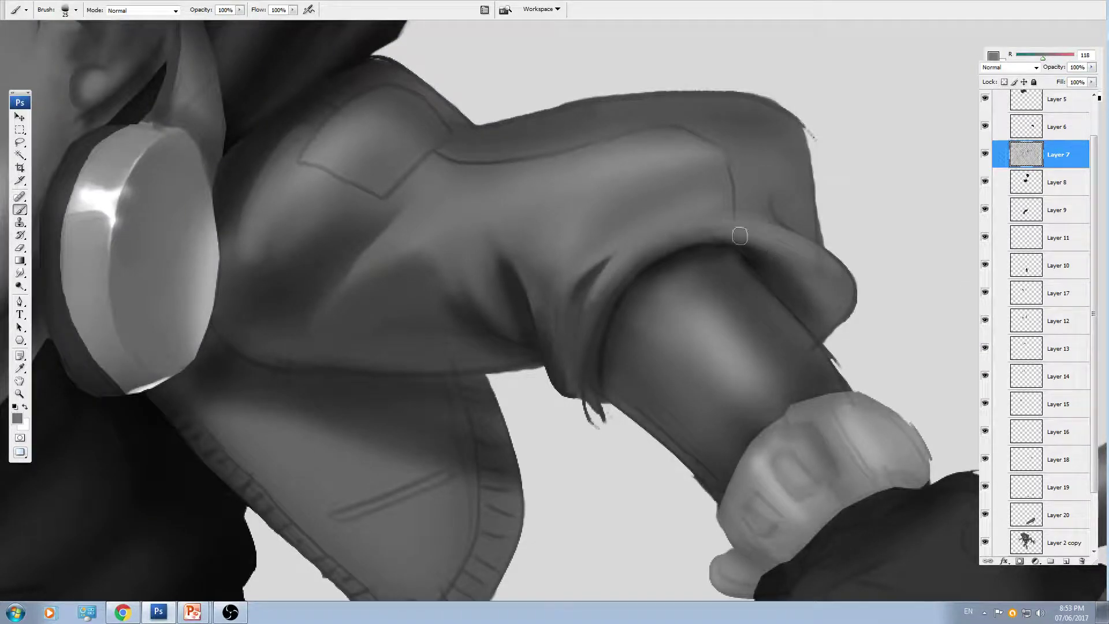
# - Darken the inside of the cuff opening behind the forearm in sampled near-black grays with a 40 px brush
pyautogui.keyDown('alt'); pyautogui.click(714, 260); pyautogui.keyUp('alt')
pyautogui.press(']')
pyautogui.press(']')
pyautogui.moveTo(823, 324)
pyautogui.mouseDown()
pyautogui.moveTo(806, 300)
pyautogui.moveTo(775, 278)
pyautogui.mouseUp()
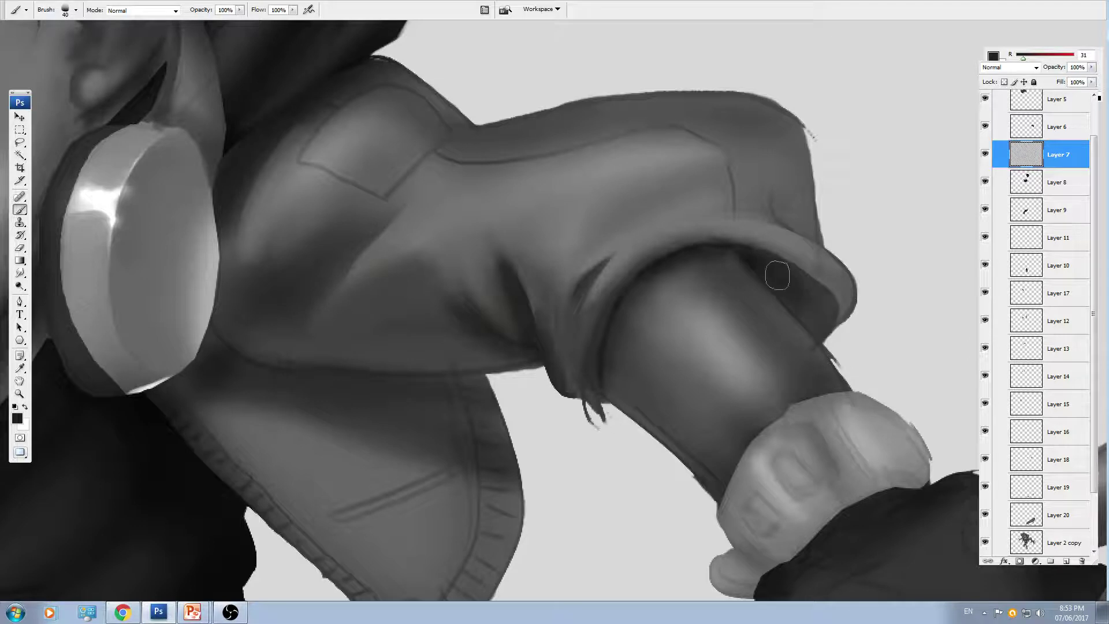
pyautogui.keyDown('alt'); pyautogui.click(705, 245); pyautogui.keyUp('alt')
pyautogui.press('[')
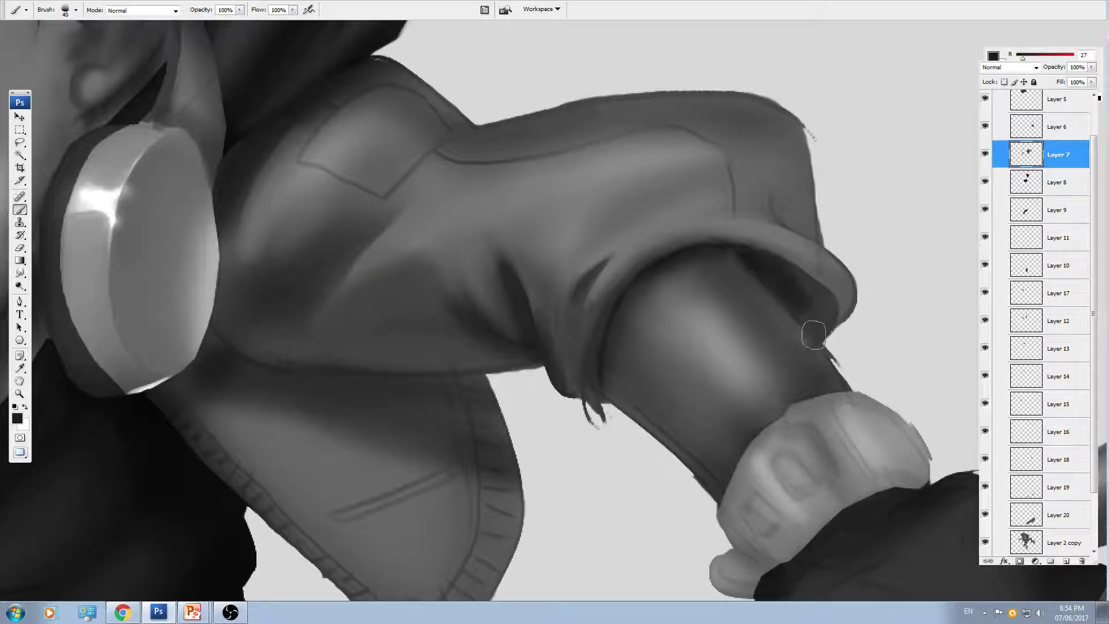
# - Paint dark shadow inside the sleeve cuff's opening and along the folds at its inner edge
pyautogui.moveTo(814, 336)
pyautogui.mouseDown()
pyautogui.moveTo(819, 312)
pyautogui.moveTo(799, 314)
pyautogui.mouseUp()
pyautogui.moveTo(707, 289); pyautogui.dragTo(724, 279)
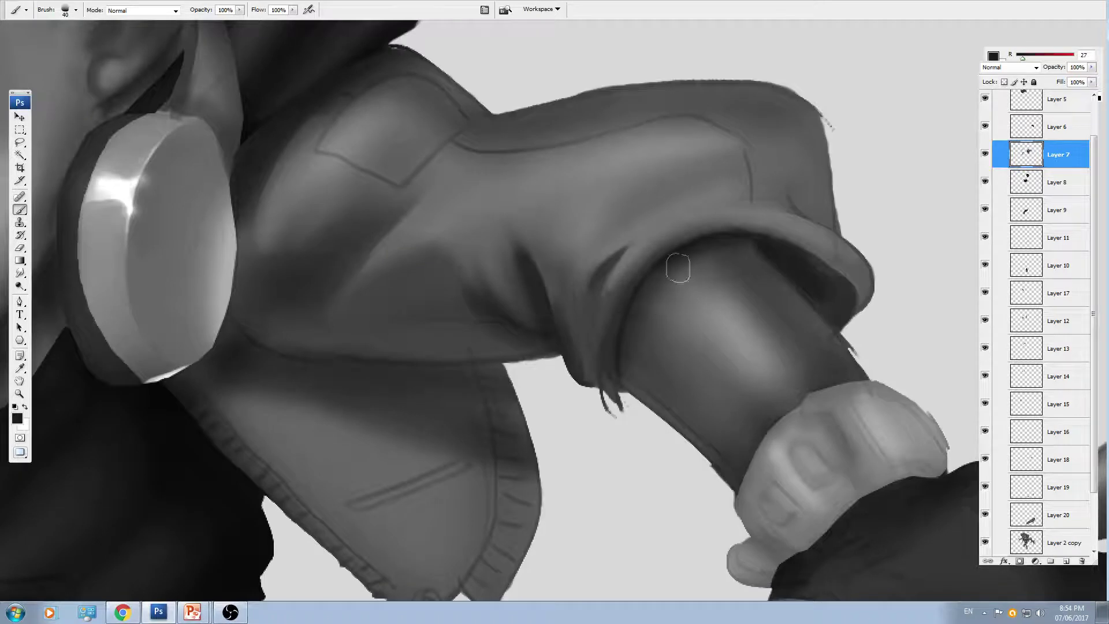
pyautogui.press('[')
pyautogui.press('[')
pyautogui.moveTo(592, 285)
pyautogui.mouseDown()
pyautogui.moveTo(610, 378)
pyautogui.moveTo(583, 351)
pyautogui.moveTo(616, 404)
pyautogui.mouseUp()
pyautogui.press(']')
pyautogui.moveTo(738, 206); pyautogui.dragTo(709, 260)
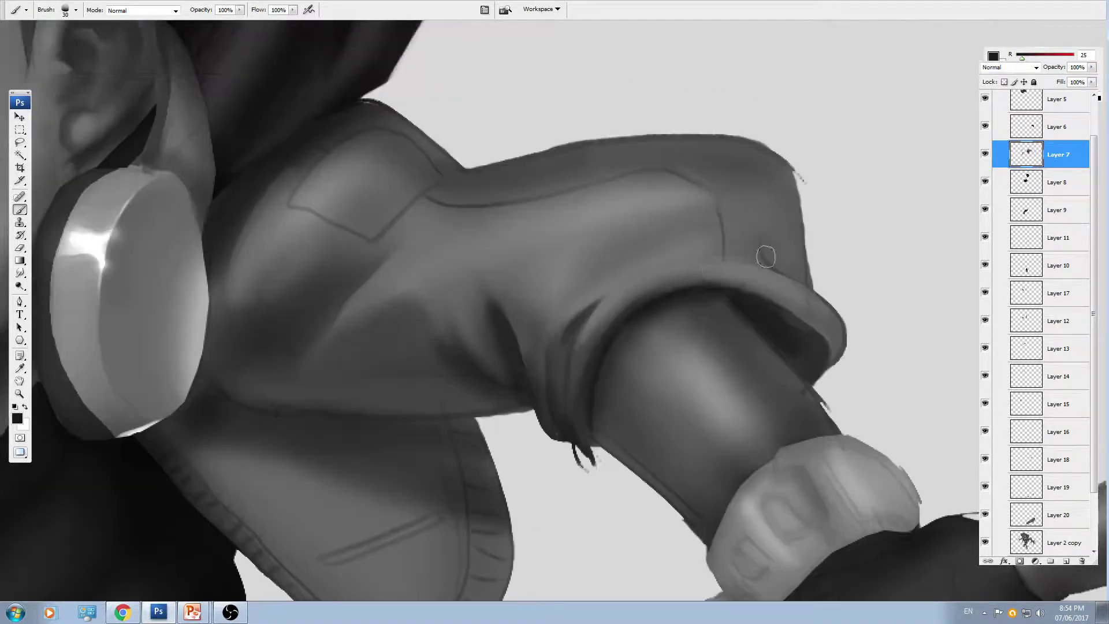
# - Shade a dark fold at the outer edge of the sleeve just above the cuff, softening it with a sampled mid grey
pyautogui.keyDown('alt'); pyautogui.click(723, 166); pyautogui.keyUp('alt')
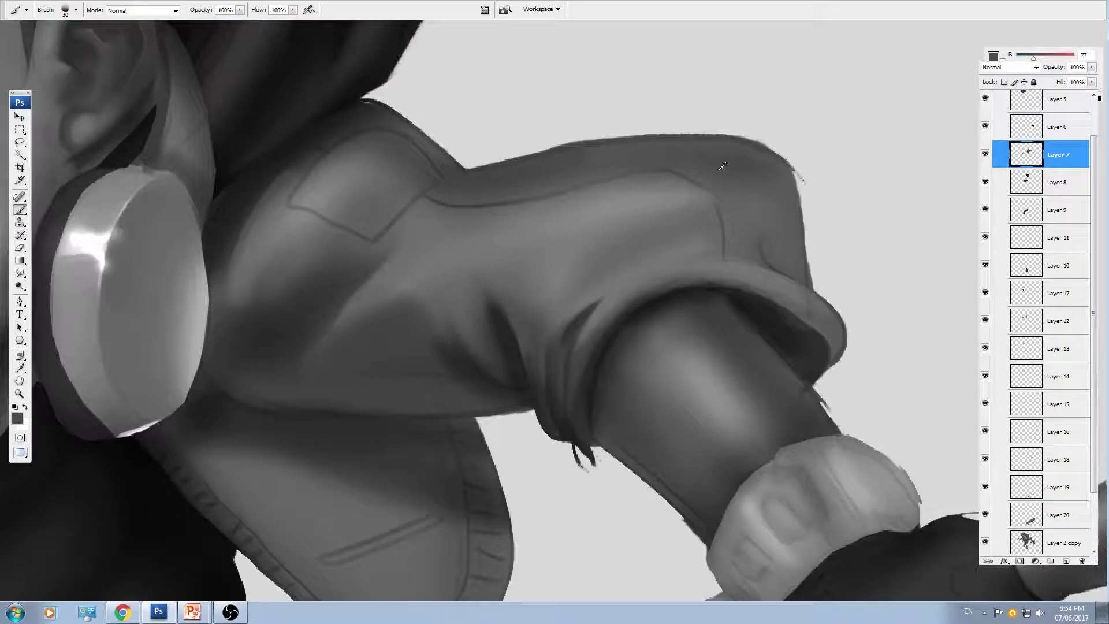
pyautogui.keyDown('alt'); pyautogui.click(814, 333); pyautogui.keyUp('alt')
pyautogui.press(']')
pyautogui.press(']')
pyautogui.press(']')
pyautogui.press(']')
pyautogui.moveTo(763, 222)
pyautogui.mouseDown()
pyautogui.moveTo(766, 245)
pyautogui.moveTo(804, 272)
pyautogui.mouseUp()
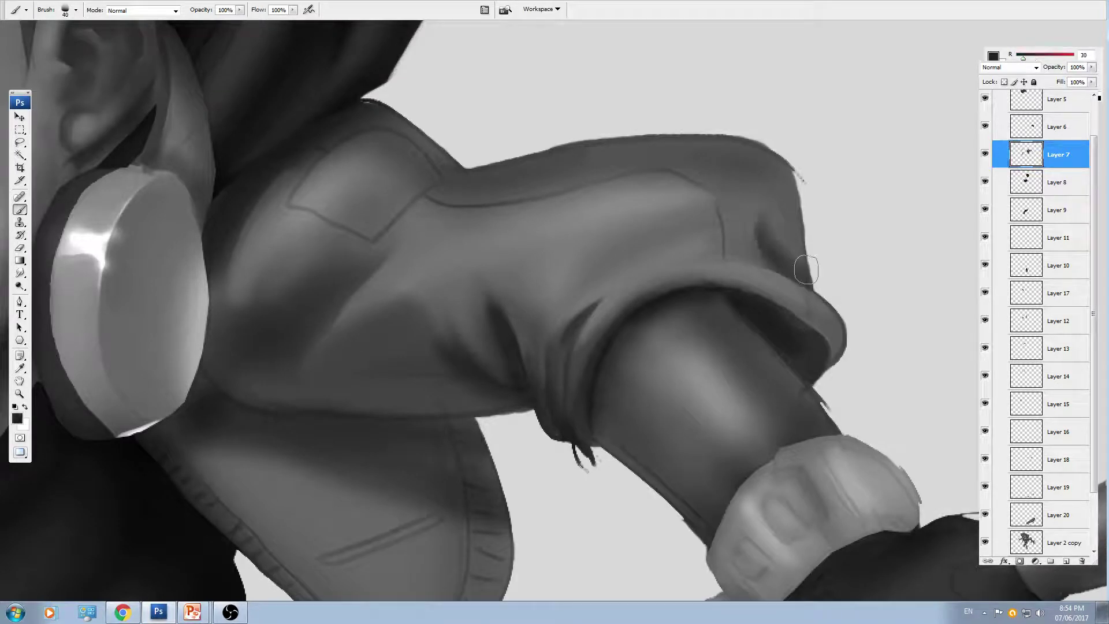
pyautogui.keyDown('alt'); pyautogui.click(776, 242); pyautogui.keyUp('alt')
pyautogui.moveTo(780, 225)
pyautogui.mouseDown()
pyautogui.moveTo(790, 251)
pyautogui.moveTo(774, 253)
pyautogui.moveTo(804, 281)
pyautogui.moveTo(793, 250)
pyautogui.mouseUp()
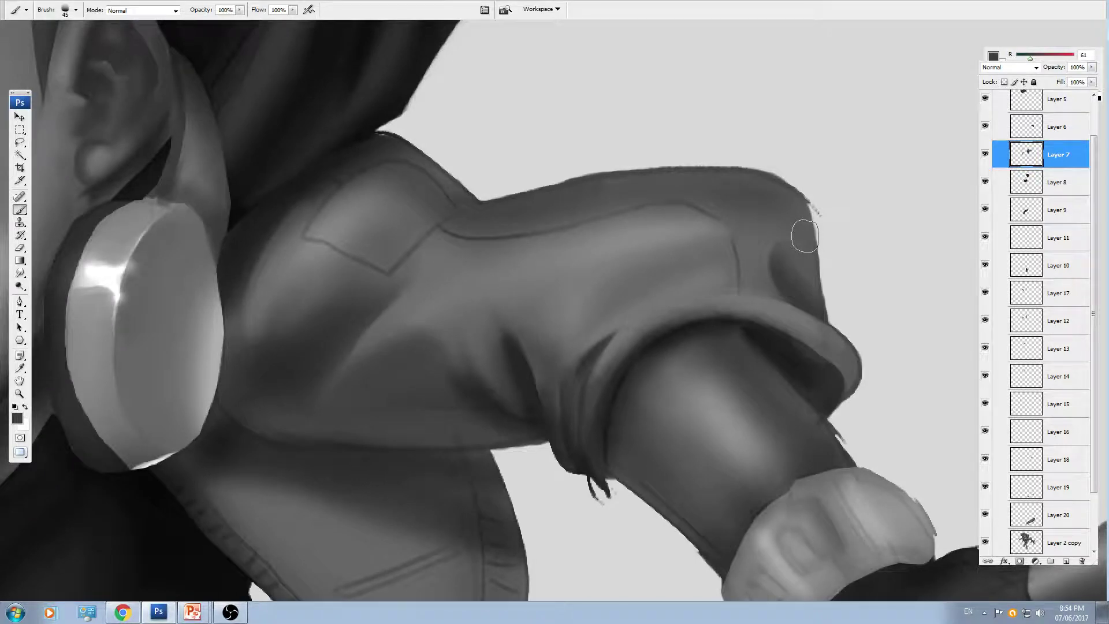
pyautogui.moveTo(805, 227); pyautogui.dragTo(781, 230)
# - Paint a curved darker fold on the sleeve above the middle of the cuff using sampled greys
pyautogui.keyDown('alt'); pyautogui.click(715, 252); pyautogui.keyUp('alt')
pyautogui.press('[')
pyautogui.press('[')
pyautogui.press('[')
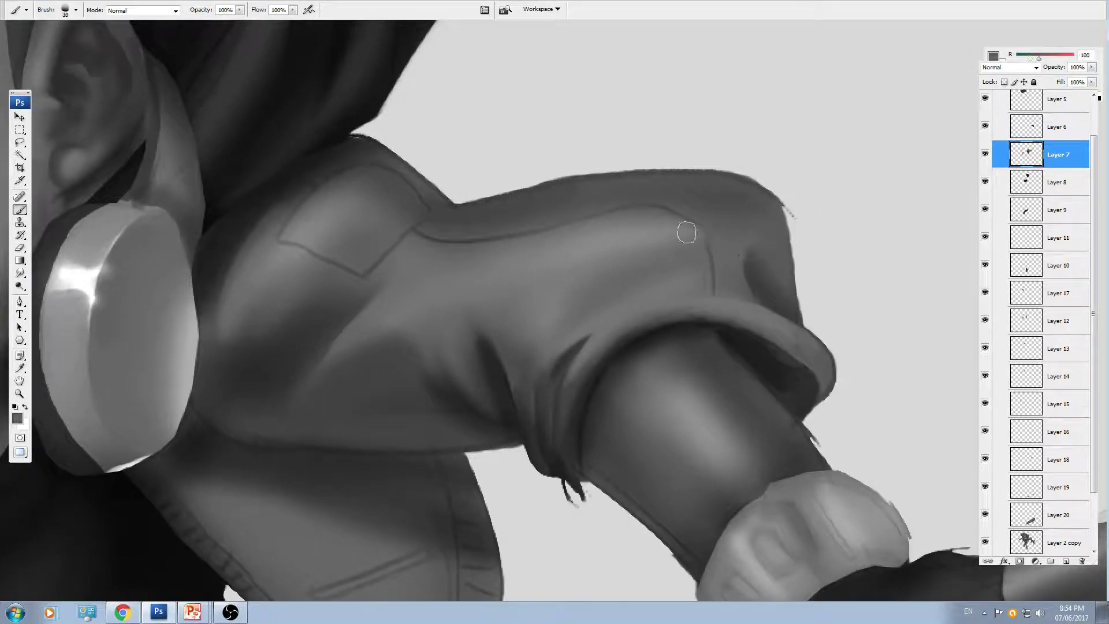
pyautogui.moveTo(610, 270); pyautogui.dragTo(633, 258)
pyautogui.keyDown('alt'); pyautogui.click(587, 351); pyautogui.keyUp('alt')
pyautogui.hotkey('ctrl', '+')
pyautogui.press('[')
pyautogui.press('[')
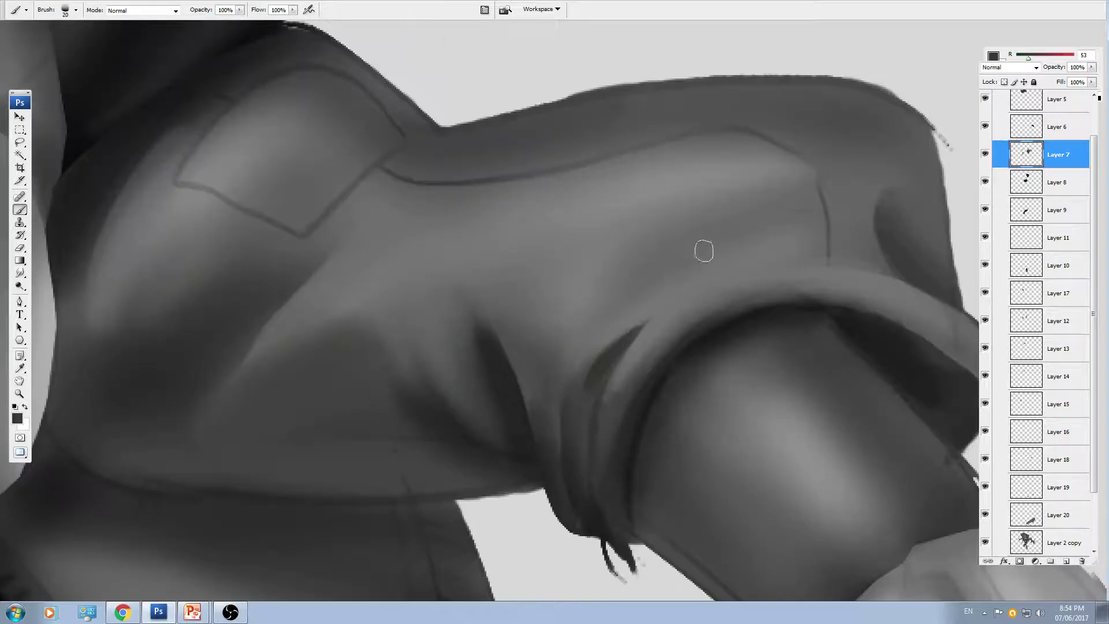
pyautogui.moveTo(727, 231)
pyautogui.mouseDown()
pyautogui.moveTo(636, 301)
pyautogui.moveTo(715, 254)
pyautogui.moveTo(635, 285)
pyautogui.mouseUp()
pyautogui.keyDown('alt'); pyautogui.click(709, 247); pyautogui.keyUp('alt')
pyautogui.press(']')
pyautogui.keyDown('alt'); pyautogui.click(706, 237); pyautogui.keyUp('alt')
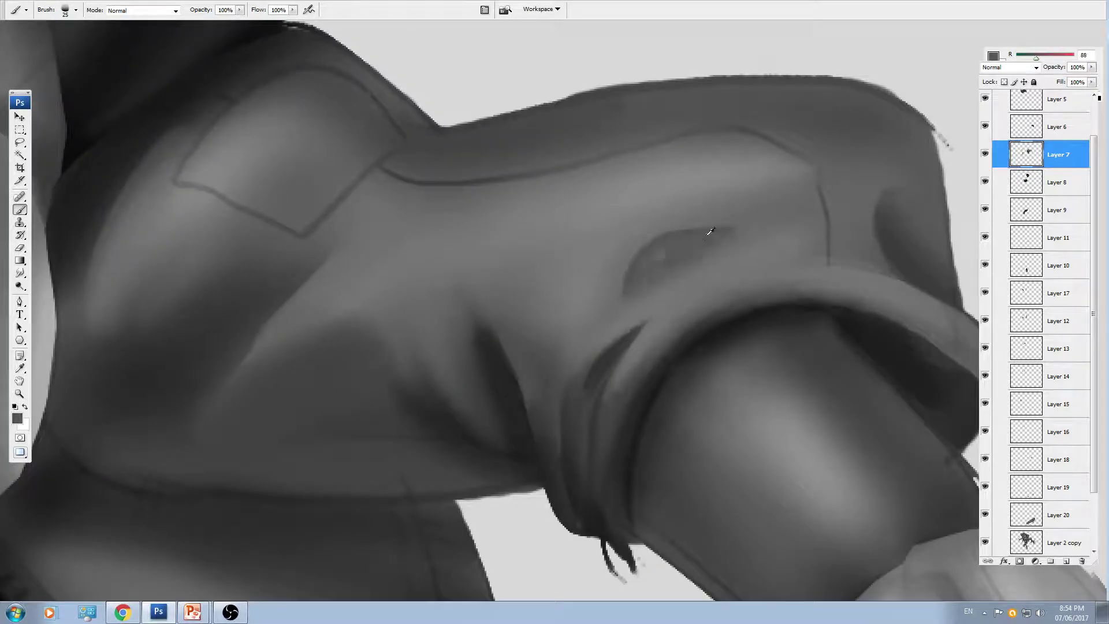
# - Lighten the area beneath the curved fold above the cuff with a sampled lighter grey
pyautogui.hotkey('ctrl', '-')
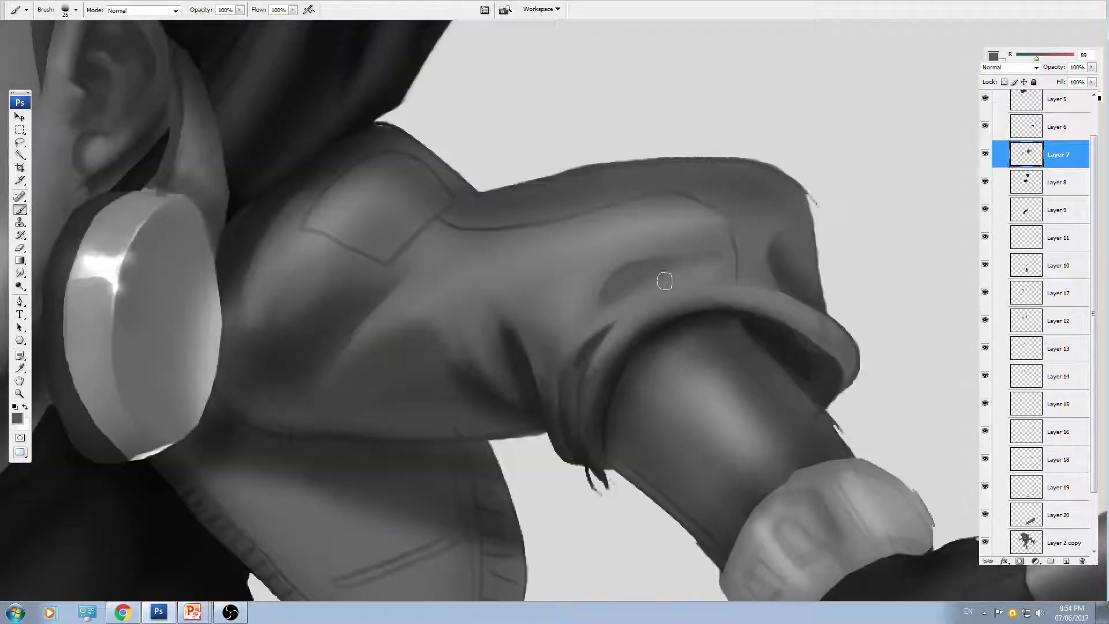
pyautogui.keyDown('alt'); pyautogui.click(635, 303); pyautogui.keyUp('alt')
pyautogui.press('[')
pyautogui.moveTo(605, 309); pyautogui.dragTo(662, 284)
pyautogui.hotkey('ctrl', '-')
pyautogui.hotkey('ctrl', '-')
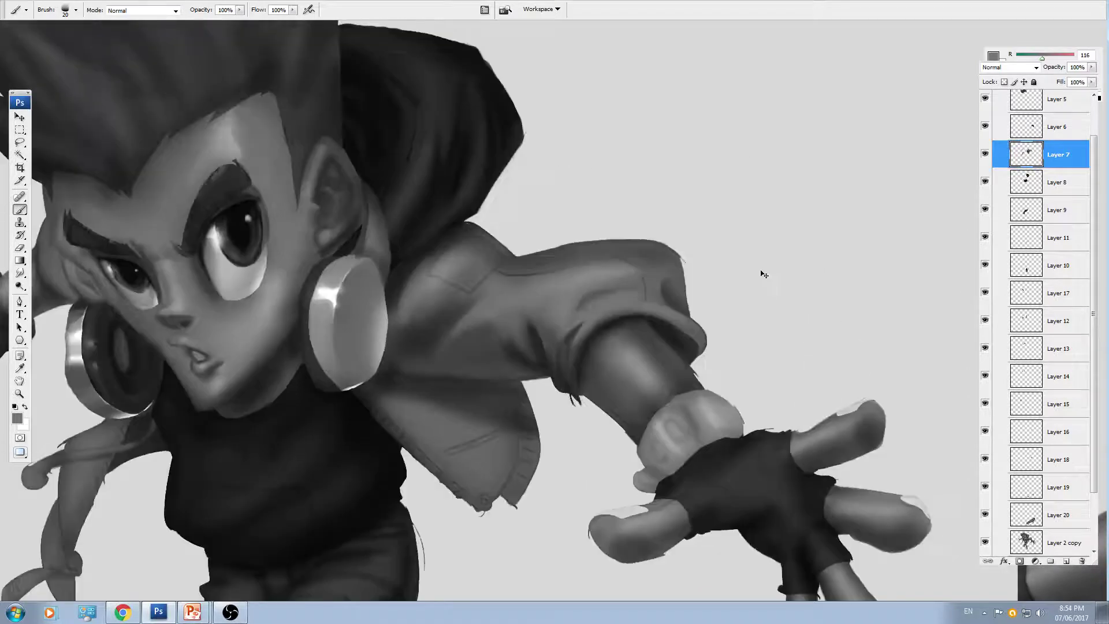
# - Paint over the start of the sleeve seam beside the shoulder patch with sampled dark and light greys
pyautogui.hotkey('ctrl', '+')
pyautogui.hotkey('ctrl', '+')
pyautogui.moveTo(565, 304); pyautogui.dragTo(652, 324)
pyautogui.keyDown('alt'); pyautogui.click(582, 219); pyautogui.keyUp('alt')
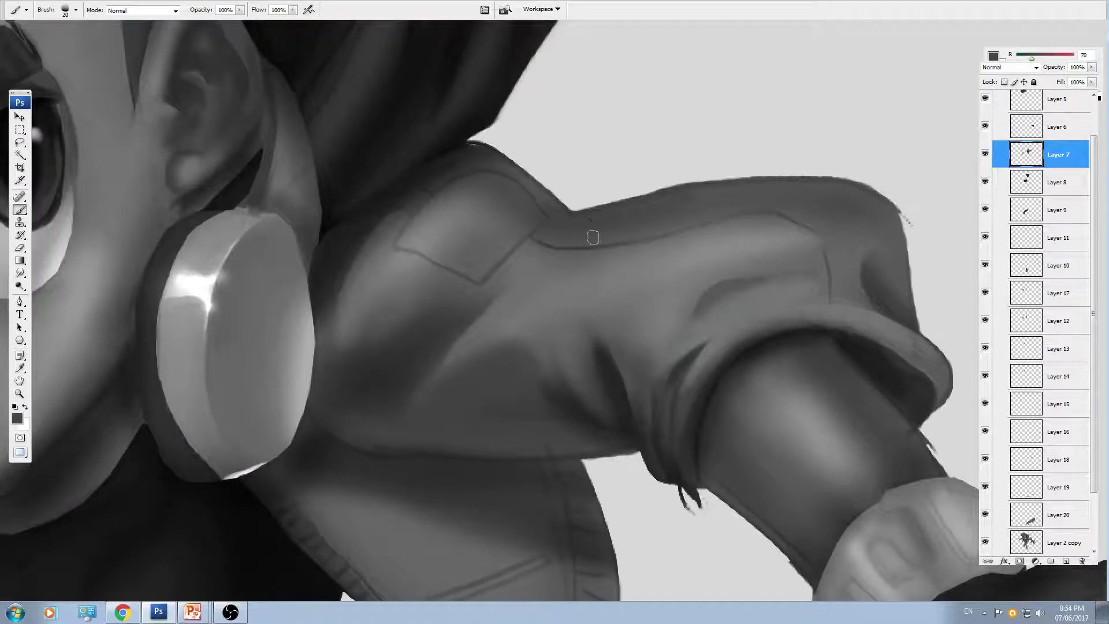
pyautogui.keyDown('alt'); pyautogui.click(557, 259); pyautogui.keyUp('alt')
pyautogui.moveTo(559, 247); pyautogui.dragTo(570, 238)
pyautogui.moveTo(523, 278); pyautogui.dragTo(624, 250)
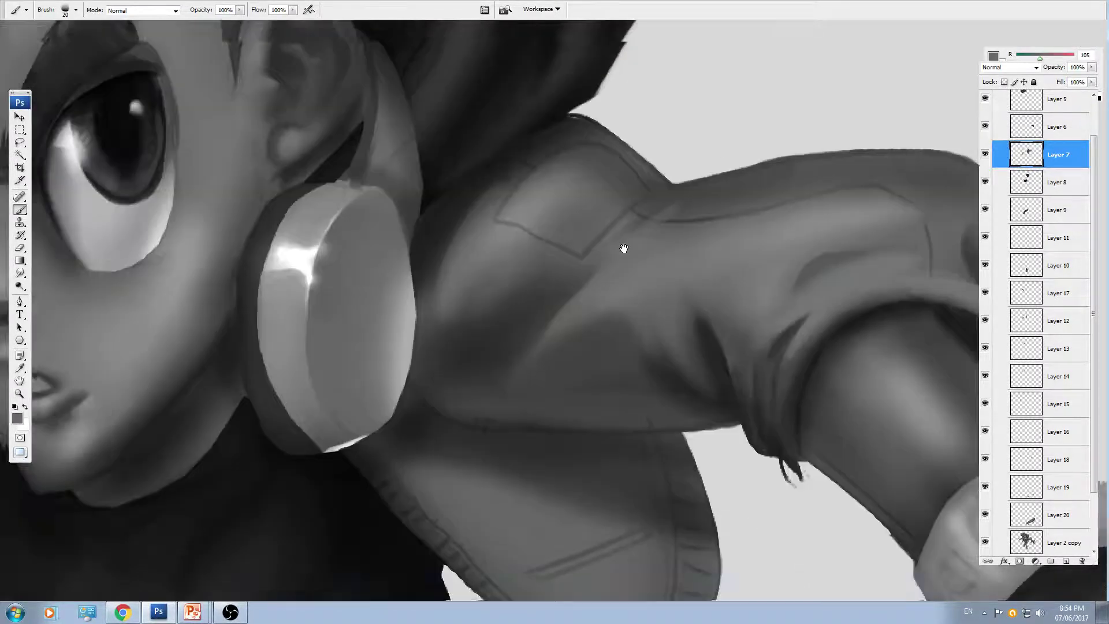
pyautogui.keyDown('alt'); pyautogui.click(493, 310); pyautogui.keyUp('alt')
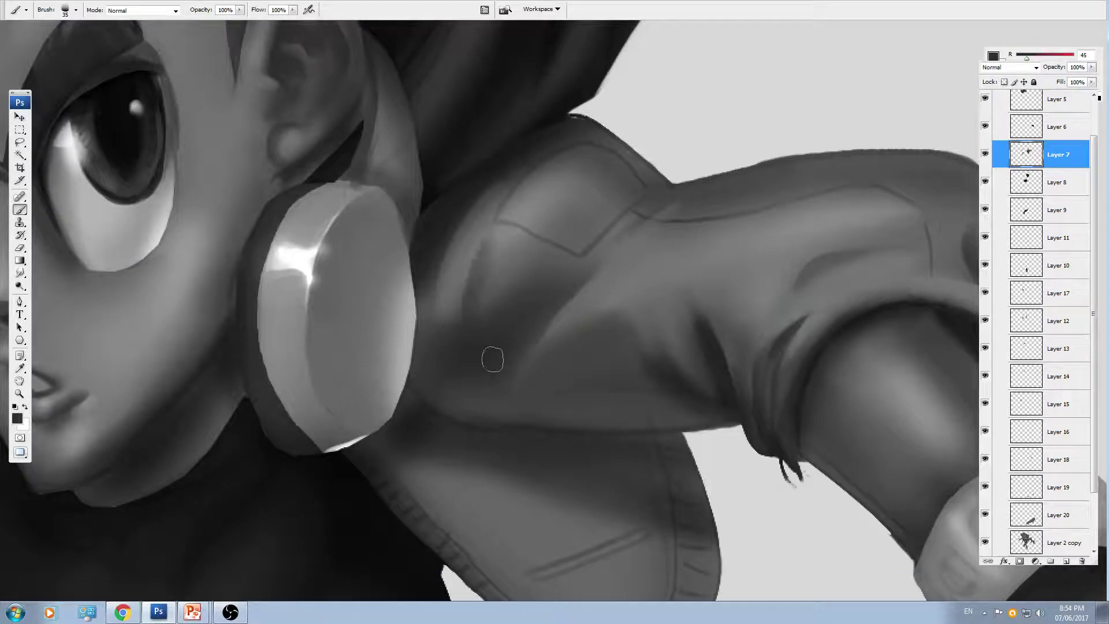
pyautogui.press('r')
pyautogui.press('[')
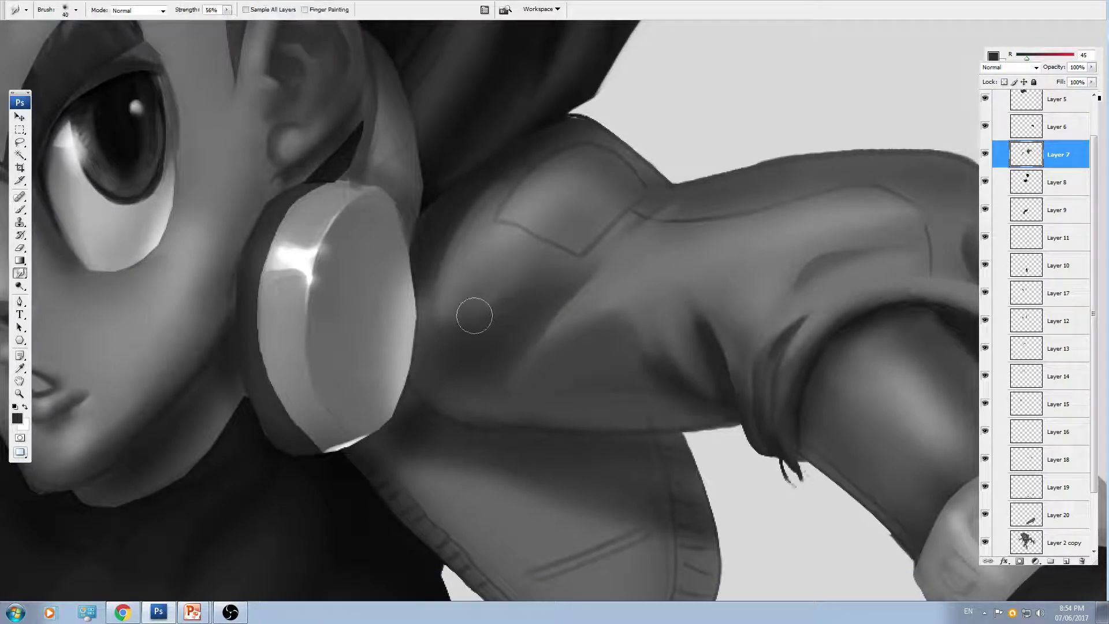
pyautogui.moveTo(474, 347); pyautogui.dragTo(484, 279)
pyautogui.hotkey('ctrl', 'z')
pyautogui.moveTo(513, 332); pyautogui.dragTo(599, 293)
pyautogui.press('b')
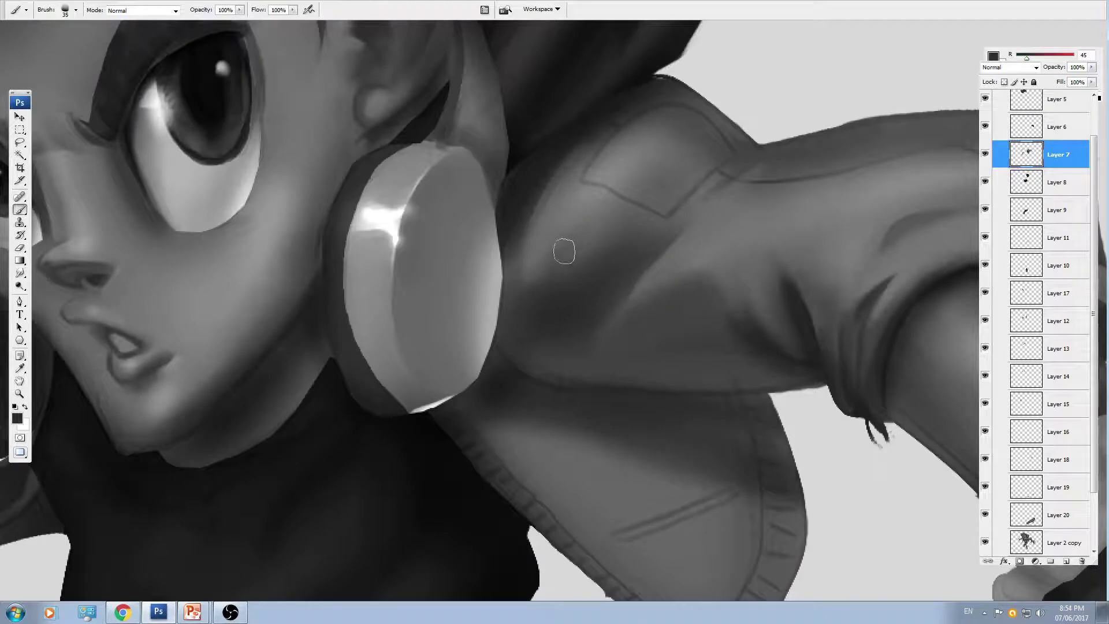
pyautogui.hotkey('ctrl', '+')
pyautogui.moveTo(598, 163); pyautogui.dragTo(556, 268)
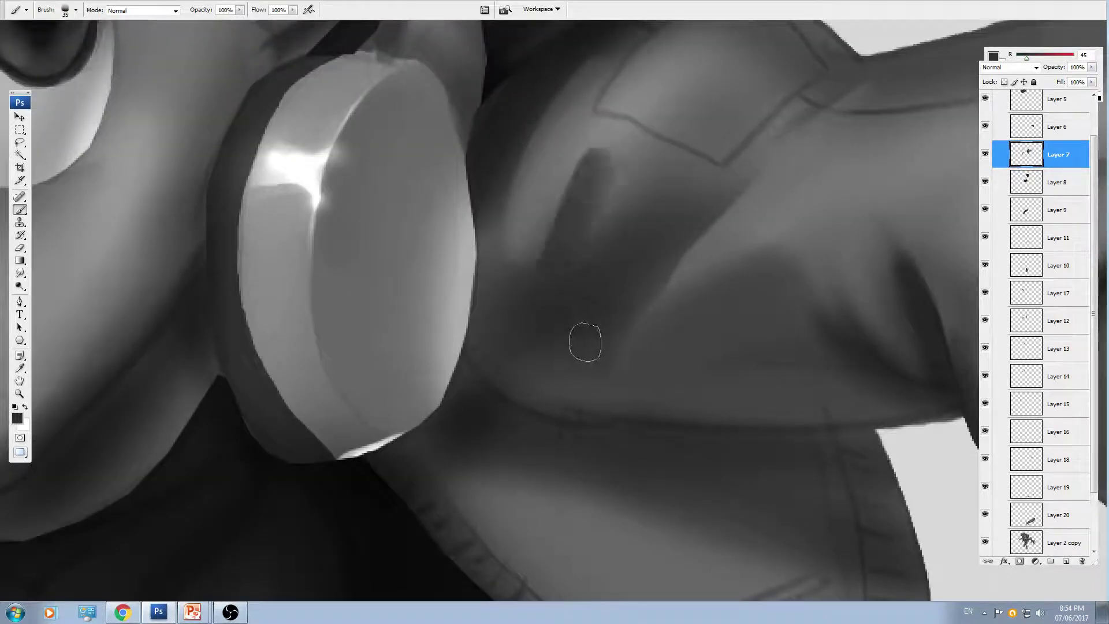
pyautogui.hotkey('ctrl', 'z')
# - Smudge the dark shadow beside the earring up towards the shoulder patch to form a pointed fabric fold
pyautogui.press('r')
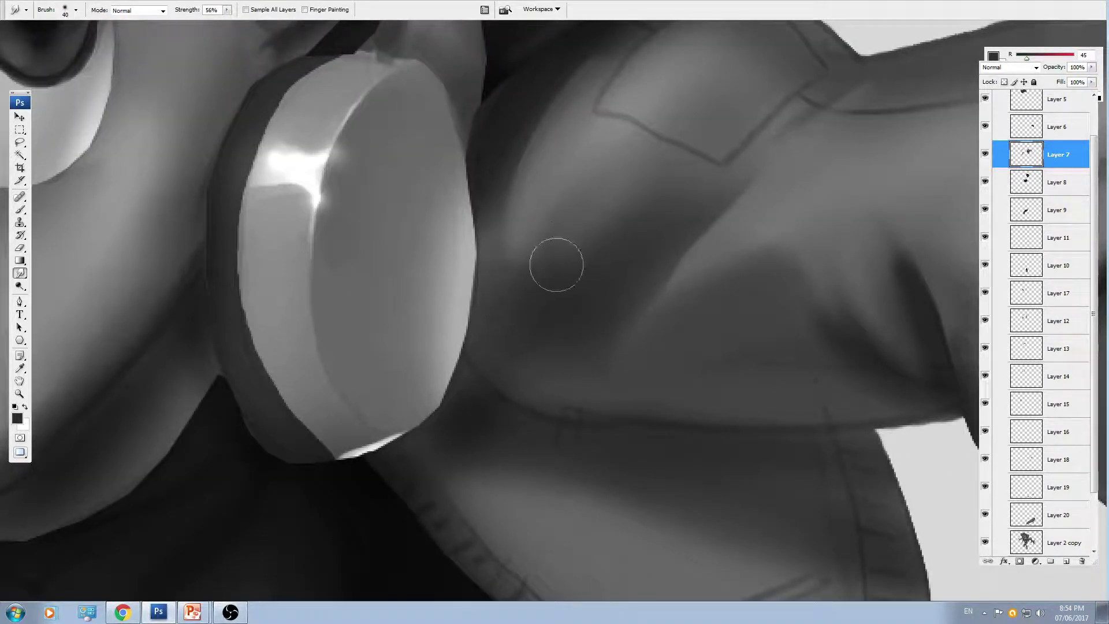
pyautogui.moveTo(567, 300); pyautogui.dragTo(595, 168)
pyautogui.moveTo(588, 270)
pyautogui.mouseDown()
pyautogui.moveTo(588, 176)
pyautogui.moveTo(637, 137)
pyautogui.moveTo(581, 309)
pyautogui.mouseUp()
pyautogui.press('[')
pyautogui.press('[')
pyautogui.moveTo(615, 188); pyautogui.dragTo(584, 324)
pyautogui.press(']')
pyautogui.moveTo(611, 197); pyautogui.dragTo(580, 228)
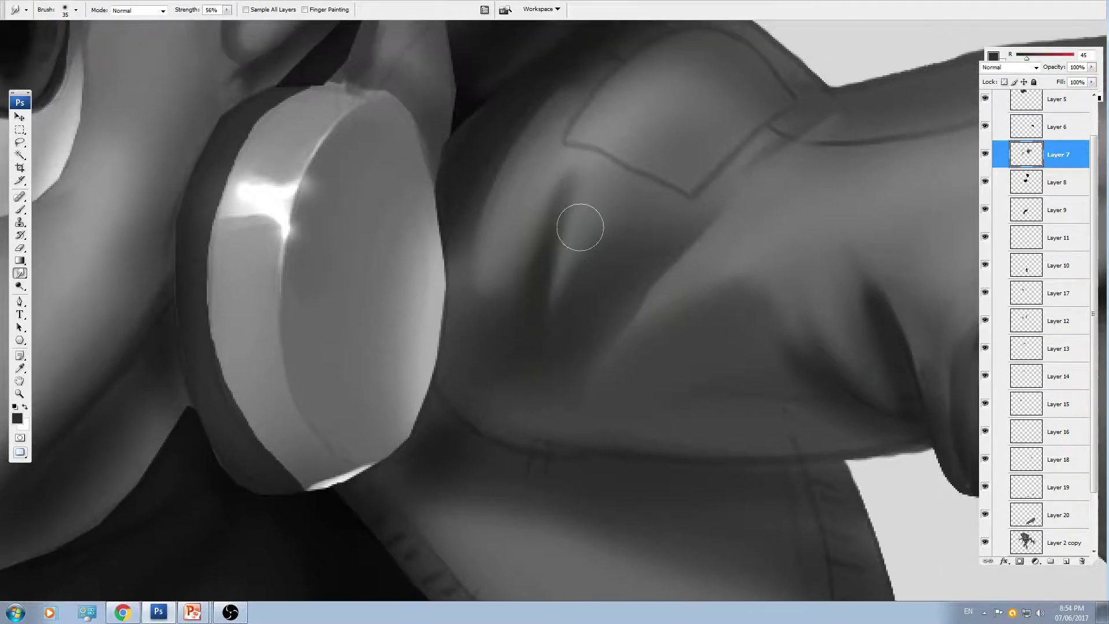
# - Refine both sides of the pointed fold below the shoulder patch with sampled lighter greys
pyautogui.press('b')
pyautogui.keyDown('alt'); pyautogui.click(594, 257); pyautogui.keyUp('alt')
pyautogui.keyDown('alt'); pyautogui.click(639, 207); pyautogui.keyUp('alt')
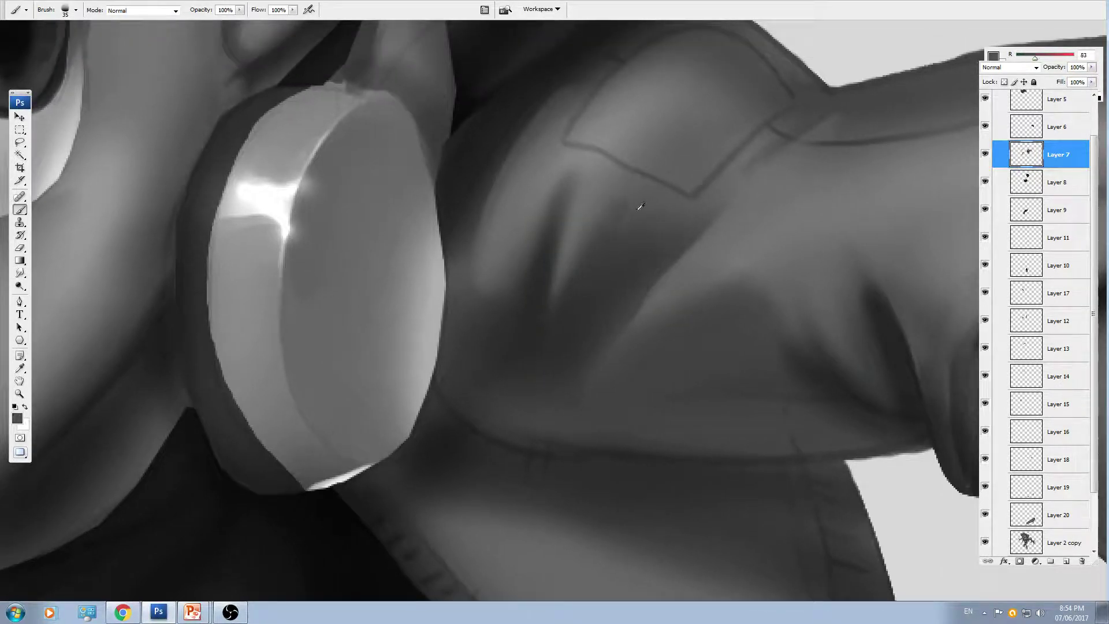
pyautogui.moveTo(568, 281); pyautogui.dragTo(592, 300)
pyautogui.keyDown('alt'); pyautogui.click(550, 243); pyautogui.keyUp('alt')
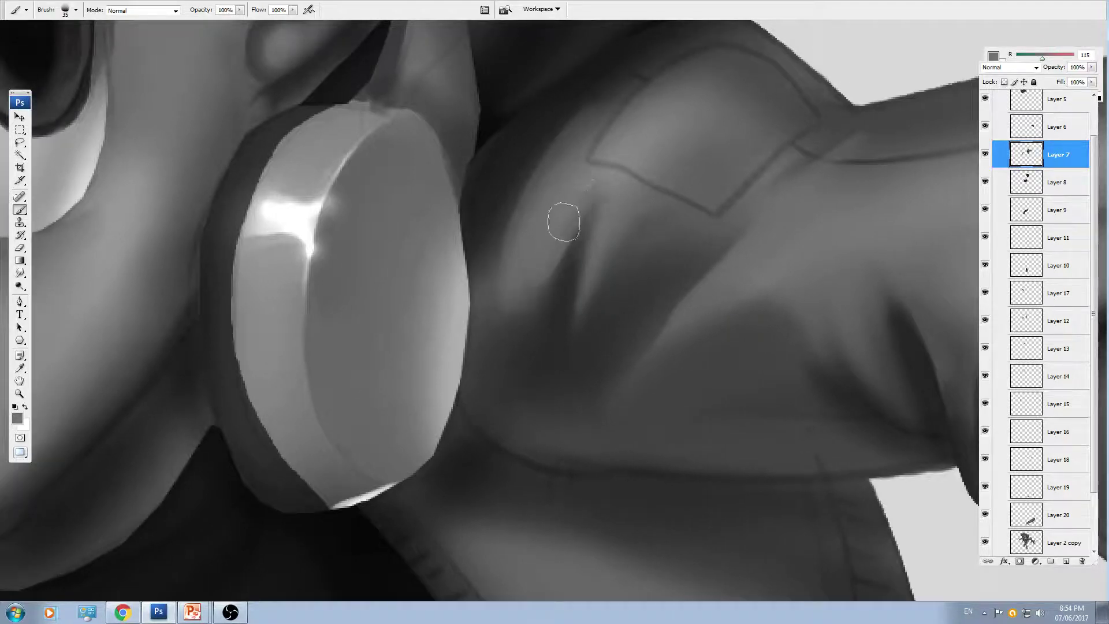
pyautogui.hotkey('ctrl', '-')
pyautogui.hotkey('ctrl', '-')
pyautogui.hotkey('ctrl', '+')
pyautogui.press('[')
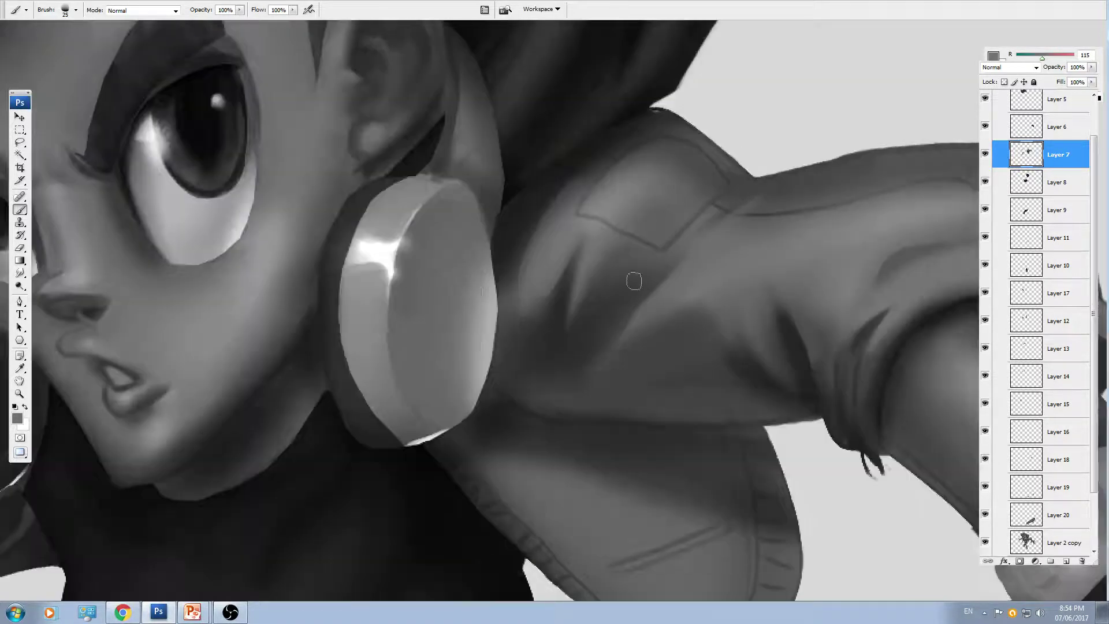
# - Paint and smudge a second dark fold beside the earring, and brush a dark crease along the lower sleeve
pyautogui.keyDown('alt'); pyautogui.click(556, 342); pyautogui.keyUp('alt')
pyautogui.moveTo(532, 307)
pyautogui.mouseDown()
pyautogui.moveTo(555, 384)
pyautogui.moveTo(556, 341)
pyautogui.moveTo(544, 351)
pyautogui.moveTo(535, 302)
pyautogui.moveTo(550, 402)
pyautogui.mouseUp()
pyautogui.press('r')
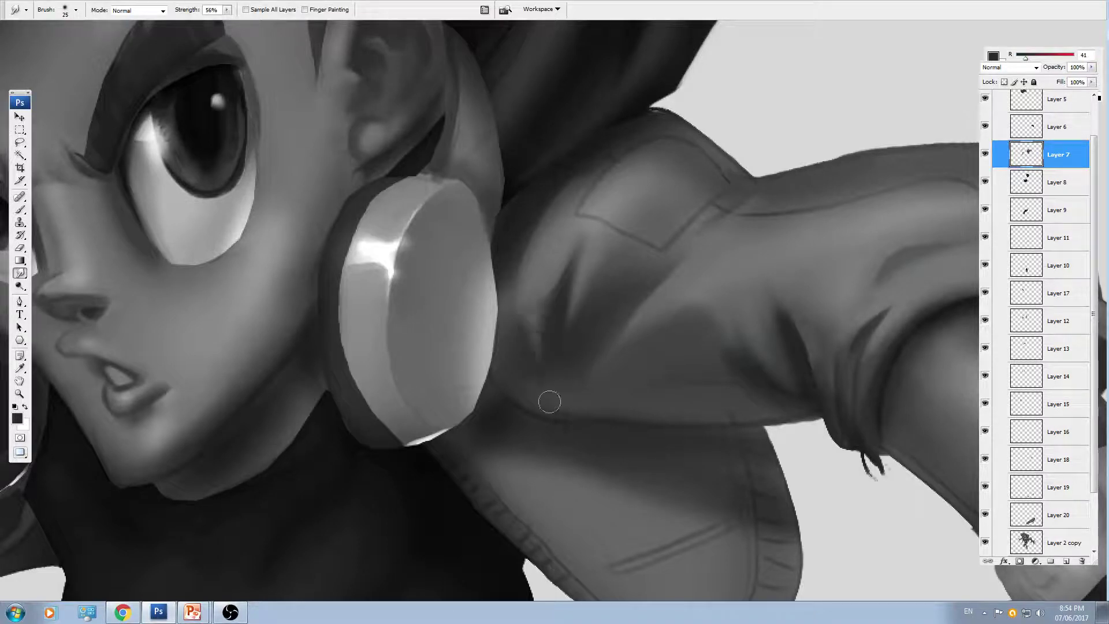
pyautogui.scroll(-2, 566, 305)
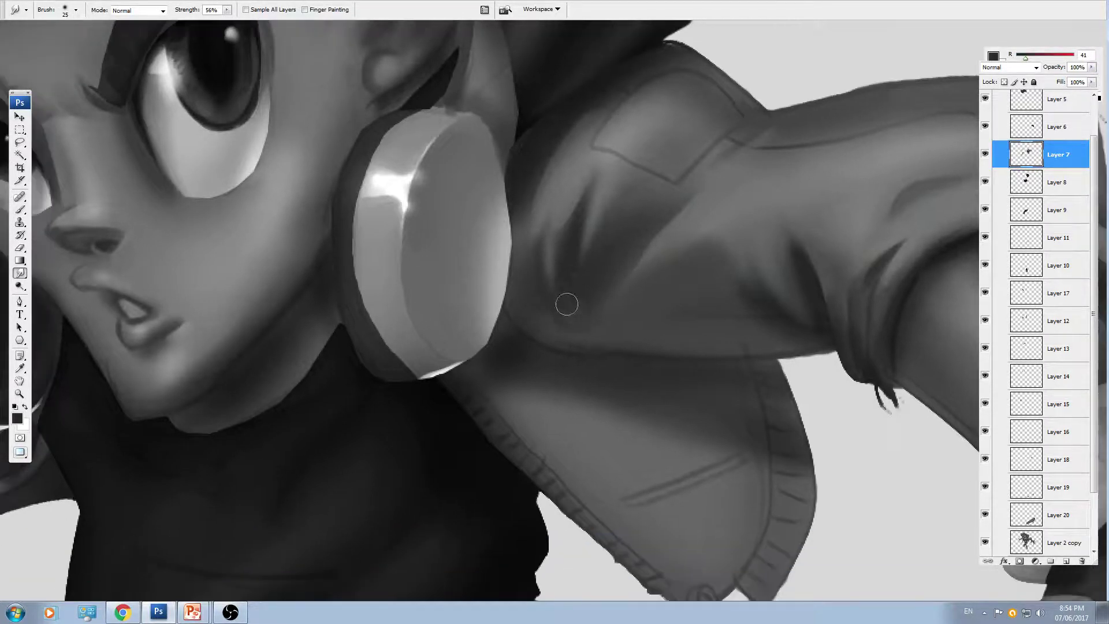
pyautogui.moveTo(590, 312); pyautogui.dragTo(599, 282)
pyautogui.press('b')
pyautogui.moveTo(583, 353); pyautogui.dragTo(634, 320)
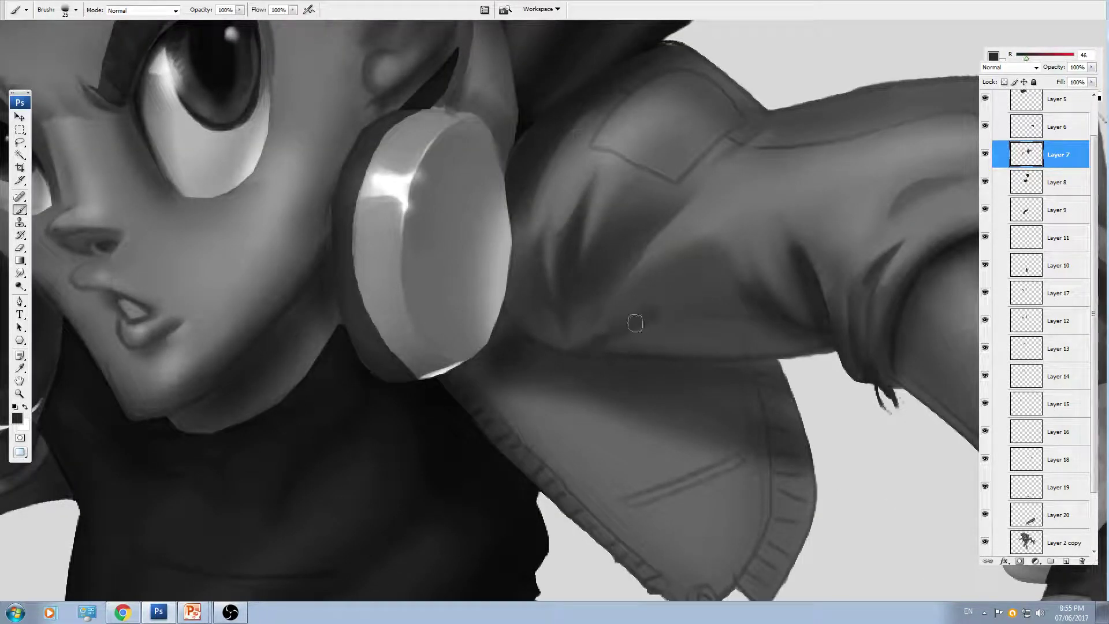
# - Darken the underside of the sleeve from the armpit to the cuff with a larger brush
pyautogui.keyDown('alt'); pyautogui.click(702, 309); pyautogui.keyUp('alt')
pyautogui.hotkey('ctrl', '-')
pyautogui.hotkey('ctrl', '-')
pyautogui.hotkey('ctrl', '-')
pyautogui.hotkey('ctrl', '+')
pyautogui.hotkey('ctrl', '+')
pyautogui.hotkey('ctrl', '+')
pyautogui.moveTo(638, 353)
pyautogui.mouseDown()
pyautogui.moveTo(660, 322)
pyautogui.moveTo(838, 315)
pyautogui.mouseUp()
pyautogui.press(']')
pyautogui.press(']')
pyautogui.press(']')
pyautogui.press(']')
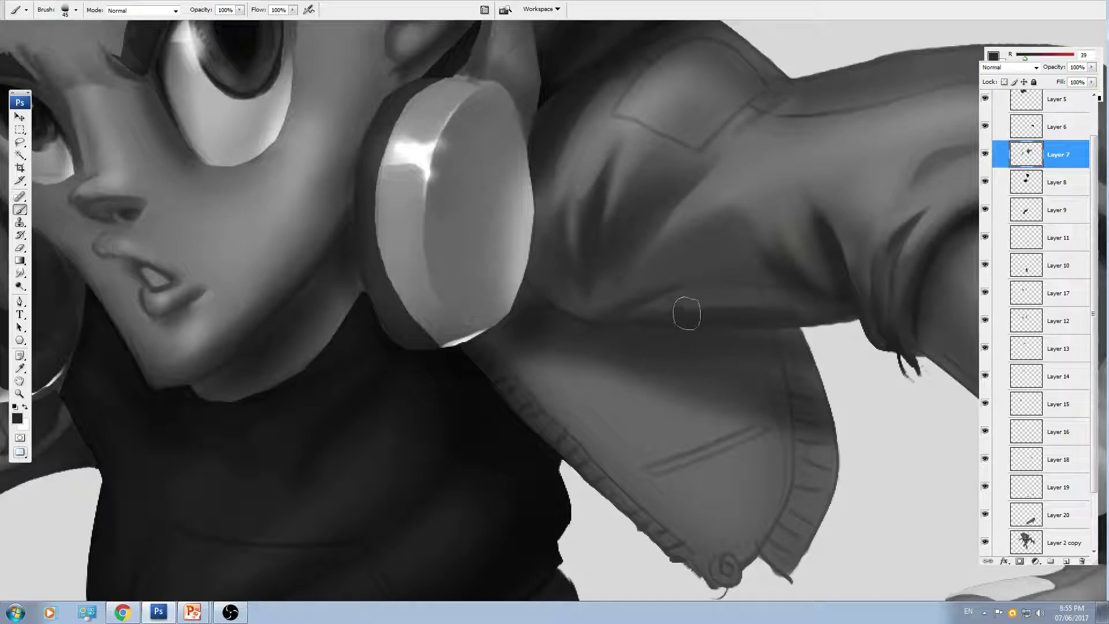
pyautogui.moveTo(687, 313); pyautogui.dragTo(819, 317)
pyautogui.press(']')
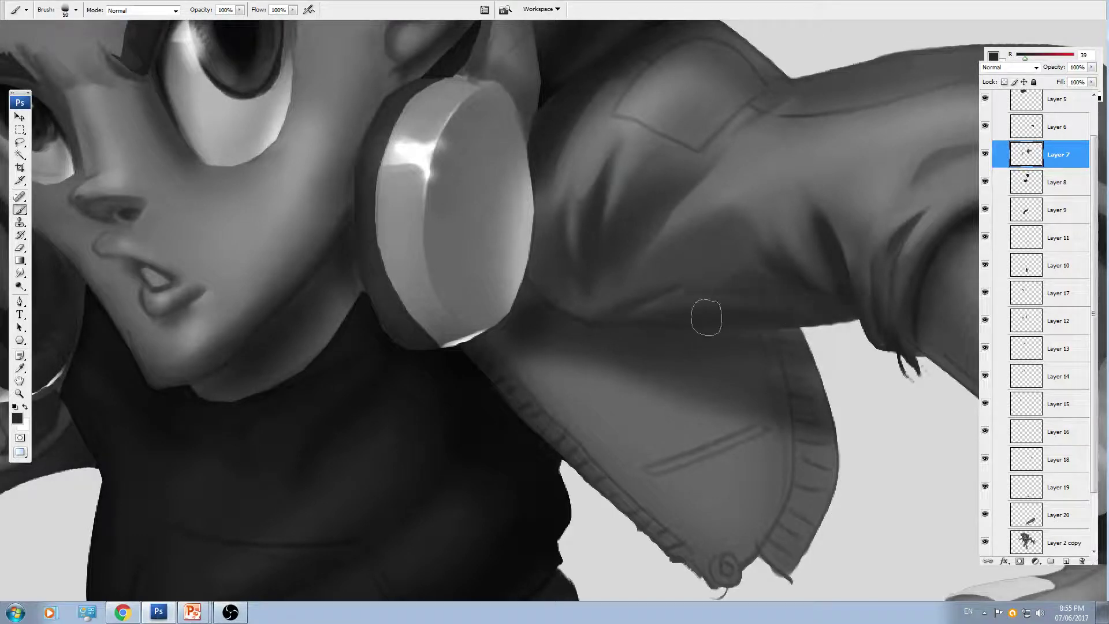
# - Examine the sleeve shading in relation to the whole figure
pyautogui.hotkey('ctrl', '-')
pyautogui.hotkey('ctrl', '-')
pyautogui.hotkey('ctrl', '-')
pyautogui.hotkey('ctrl', '+')
pyautogui.hotkey('ctrl', '+')
pyautogui.hotkey('ctrl', '+')
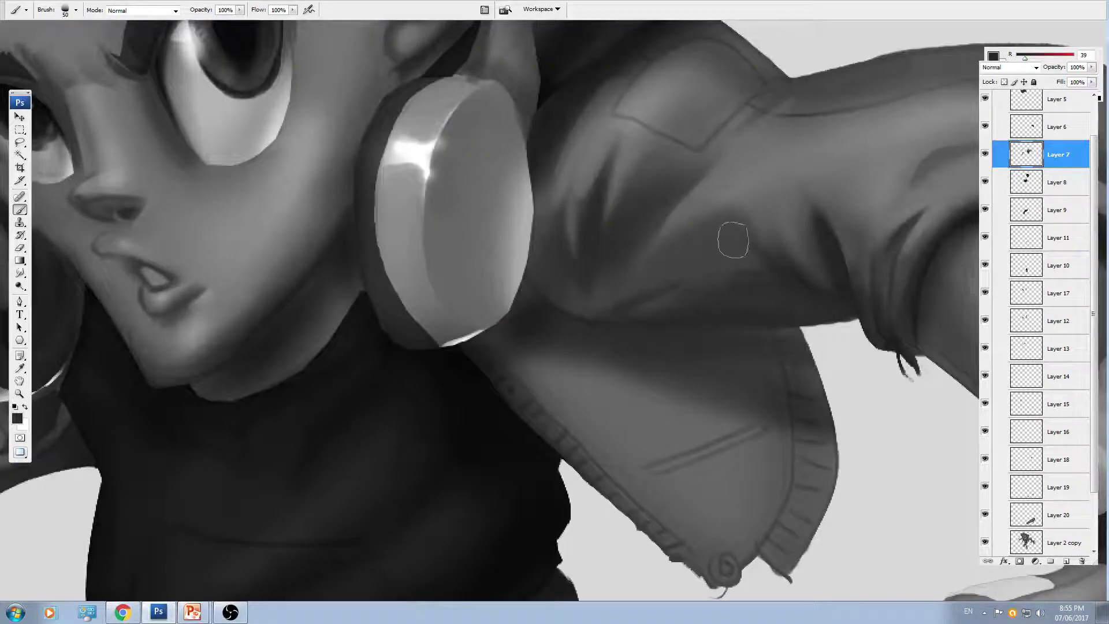
pyautogui.hotkey('ctrl', '-')
pyautogui.hotkey('ctrl', '-')
pyautogui.hotkey('ctrl', '-')
pyautogui.hotkey('ctrl', '+')
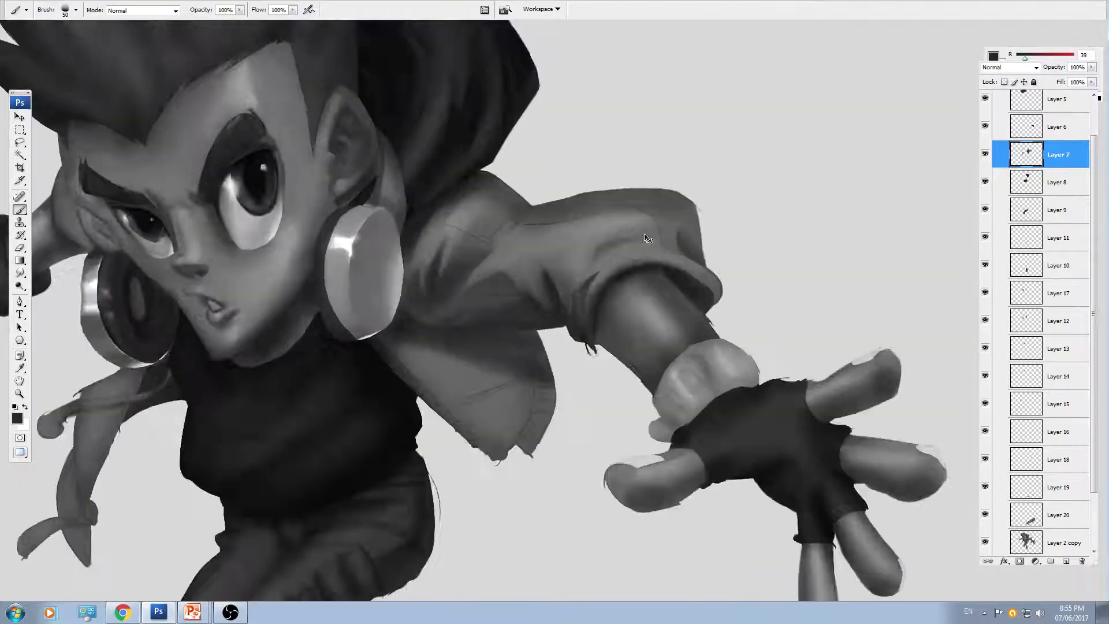
# - Redraw the sleeve's seam line in dark grey from the shoulder patch along the arm to the cuff
pyautogui.hotkey('ctrl', '+')
pyautogui.press('[')
pyautogui.moveTo(451, 145); pyautogui.dragTo(499, 110)
pyautogui.moveTo(531, 69); pyautogui.dragTo(588, 183)
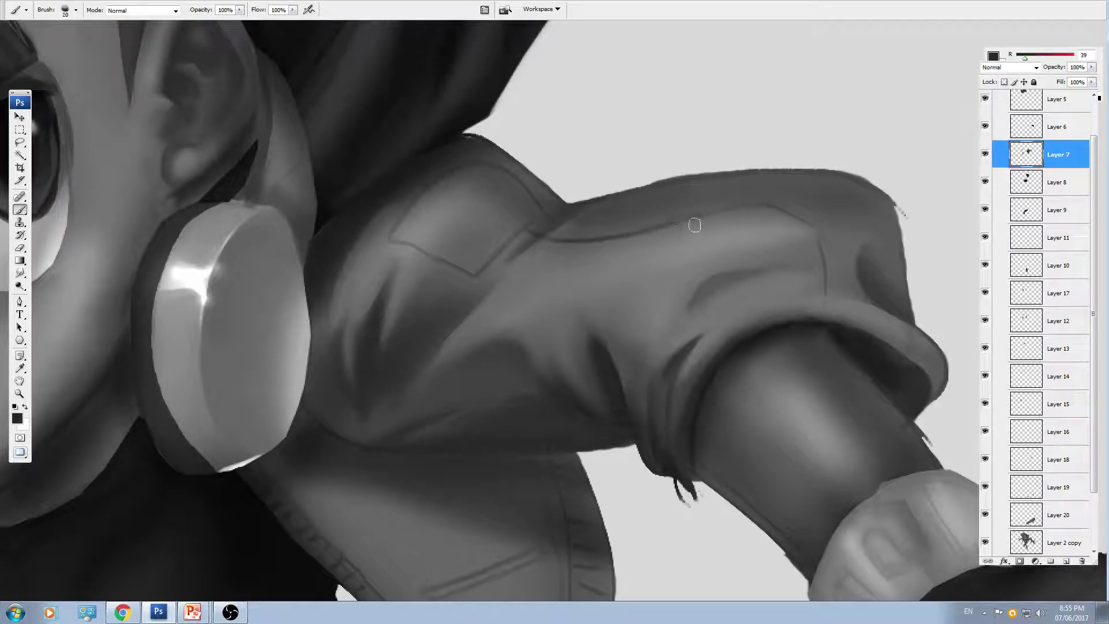
pyautogui.moveTo(695, 226)
pyautogui.mouseDown()
pyautogui.moveTo(757, 202)
pyautogui.moveTo(798, 211)
pyautogui.moveTo(820, 243)
pyautogui.mouseUp()
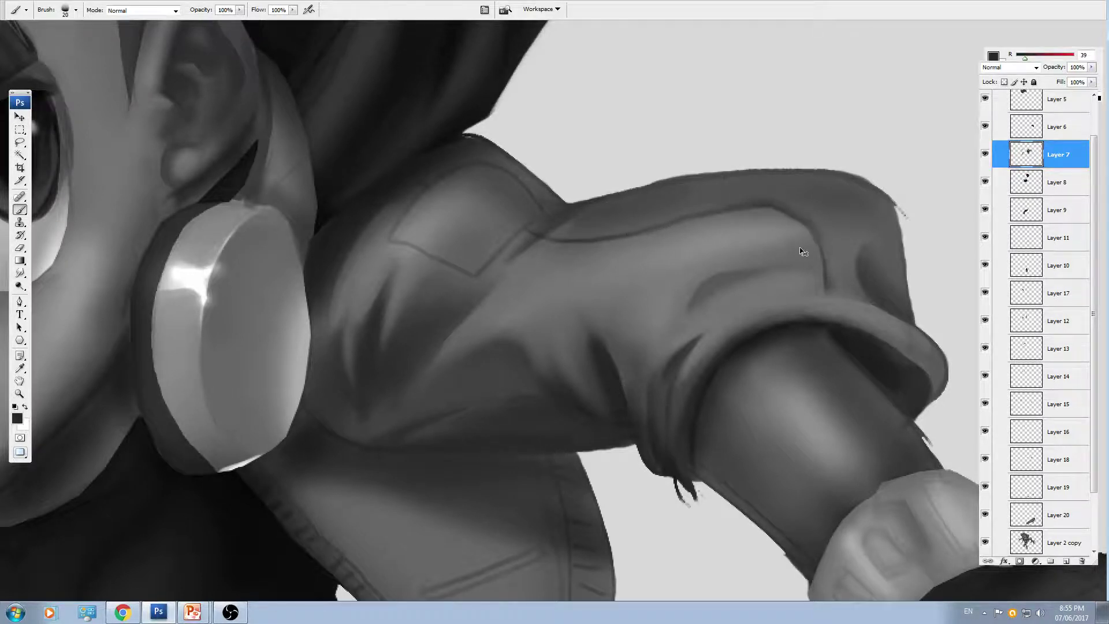
# - Paint a thin light-grey highlight along the outer side of the sleeve seam down to the cuff
pyautogui.scroll(1, 802, 251)
pyautogui.keyDown('alt'); pyautogui.click(807, 231); pyautogui.keyUp('alt')
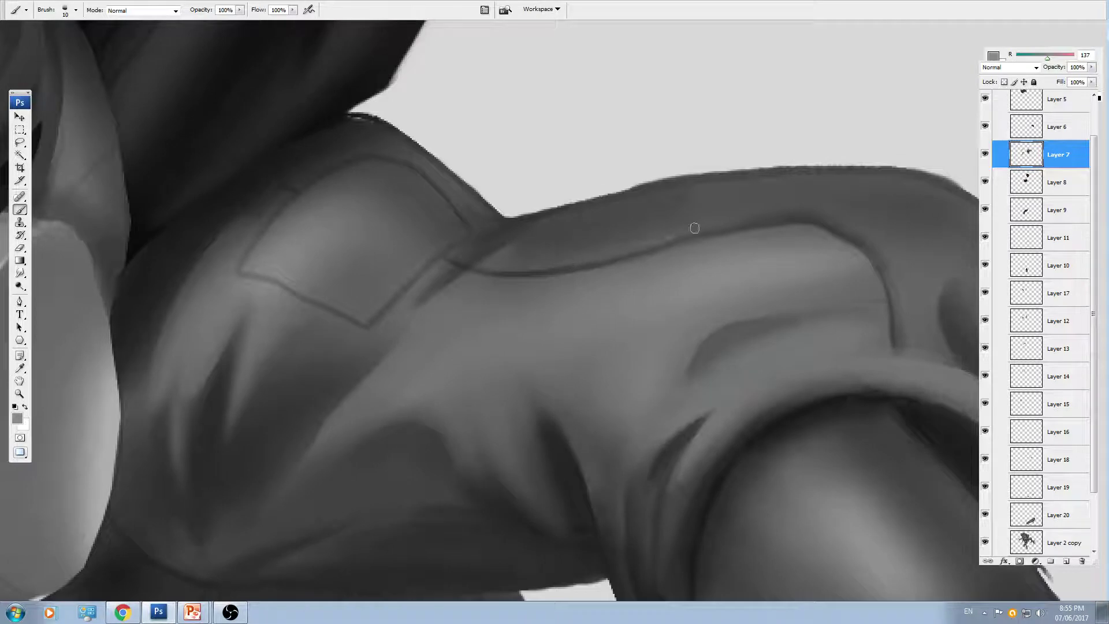
pyautogui.hscroll(4, 722, 216)
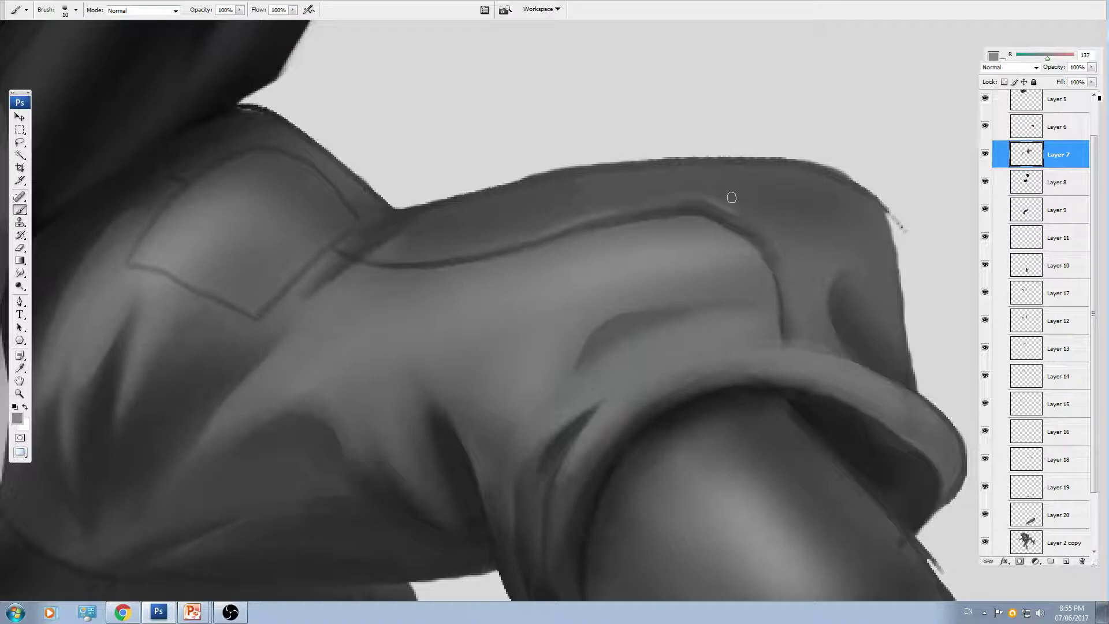
pyautogui.moveTo(613, 215)
pyautogui.mouseDown()
pyautogui.moveTo(723, 203)
pyautogui.moveTo(748, 218)
pyautogui.moveTo(785, 260)
pyautogui.moveTo(805, 336)
pyautogui.mouseUp()
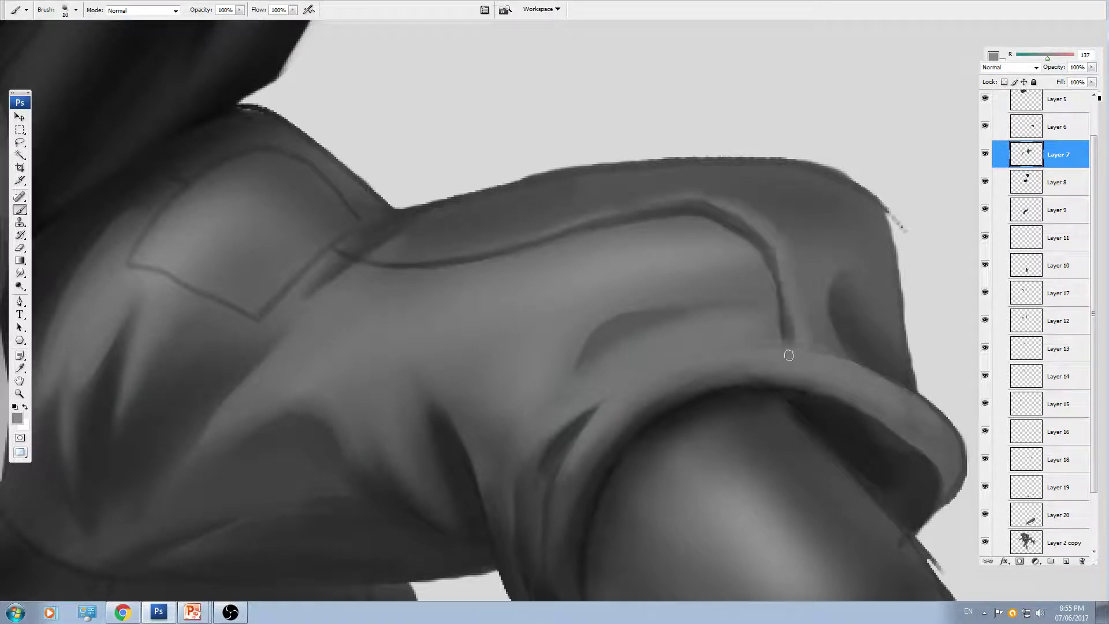
# - Continue the dark seam line across the cuff with a smaller brush and add a thin light edge beside it
pyautogui.press('[')
pyautogui.press('[')
pyautogui.keyDown('alt'); pyautogui.click(818, 411); pyautogui.keyUp('alt')
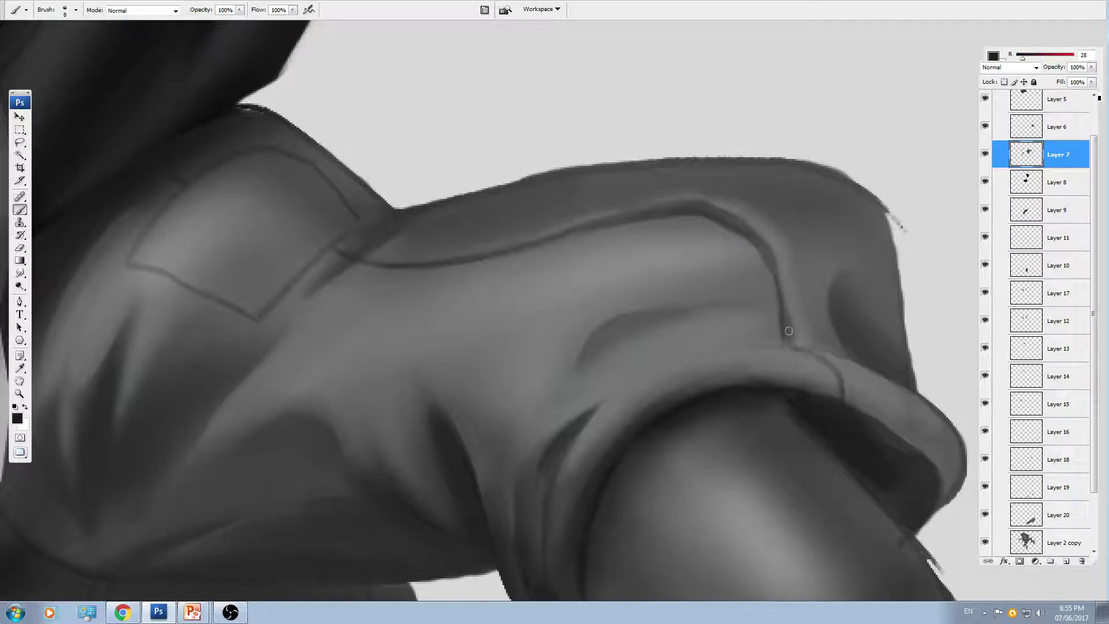
pyautogui.keyDown('alt'); pyautogui.click(736, 329); pyautogui.keyUp('alt')
pyautogui.moveTo(851, 399); pyautogui.dragTo(852, 414)
pyautogui.moveTo(862, 414); pyautogui.dragTo(837, 361)
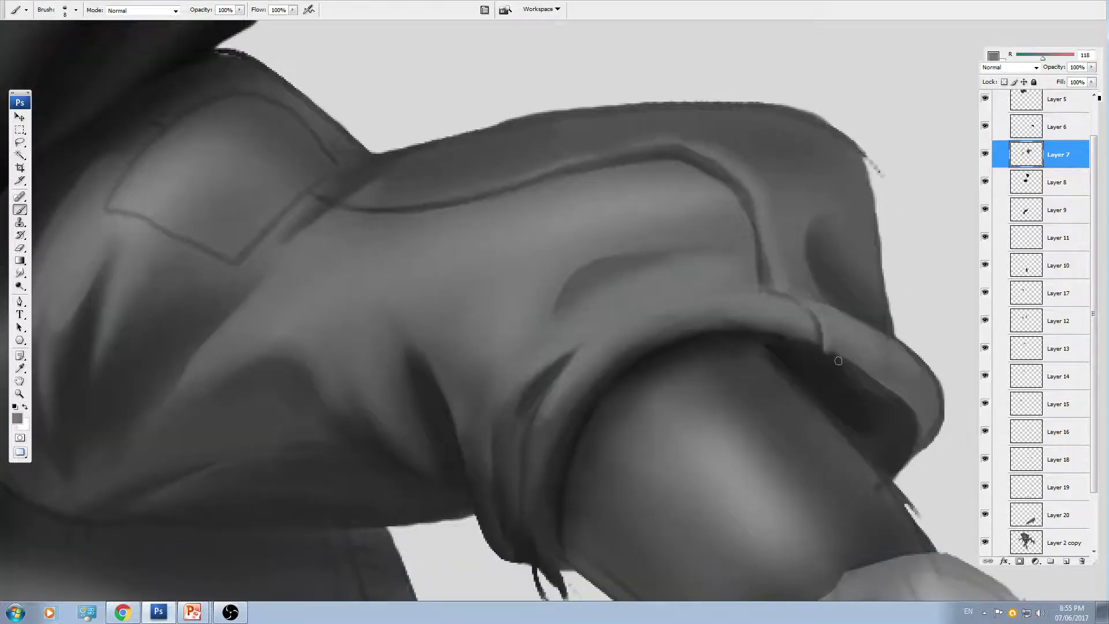
# - Shade the outer end of the sleeve above the cuff with sampled dark grey and a larger brush
pyautogui.moveTo(824, 230); pyautogui.dragTo(793, 328)
pyautogui.hotkey('ctrl', '-')
pyautogui.keyDown('alt'); pyautogui.click(494, 244); pyautogui.keyUp('alt')
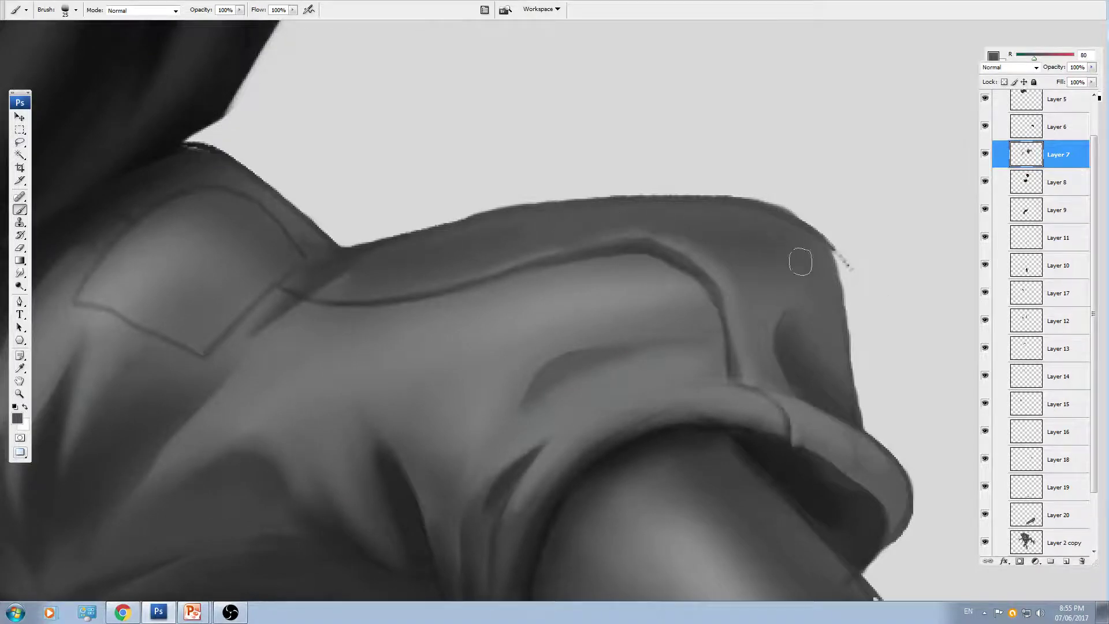
pyautogui.press(']')
pyautogui.press(']')
pyautogui.press(']')
pyautogui.press(']')
pyautogui.press(']')
pyautogui.press(']')
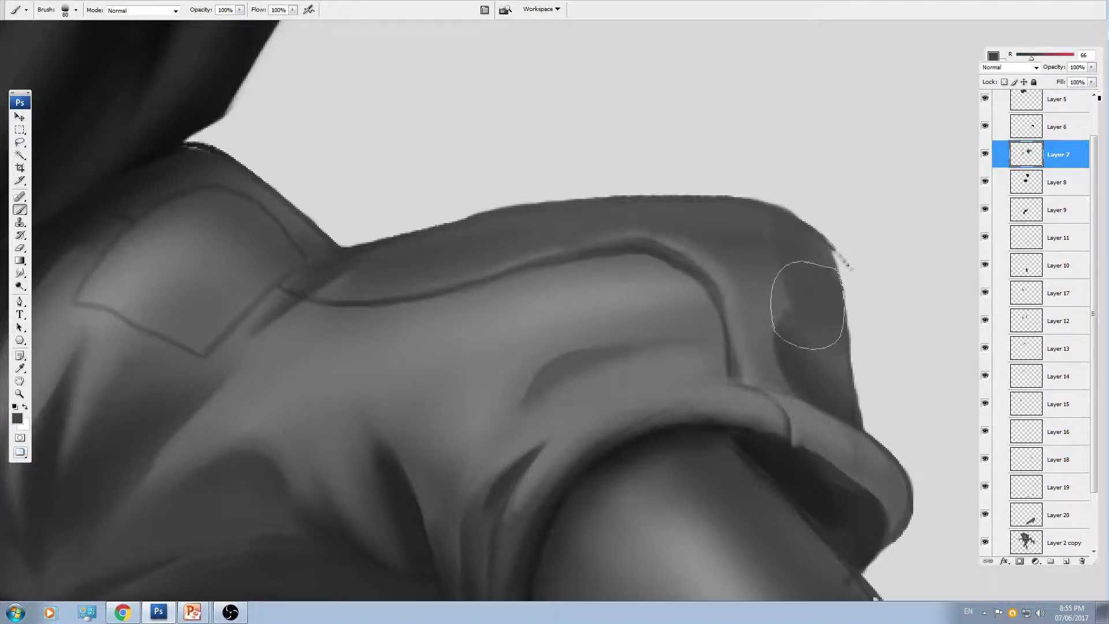
pyautogui.hotkey('ctrl', '-')
pyautogui.hotkey('ctrl', '-')
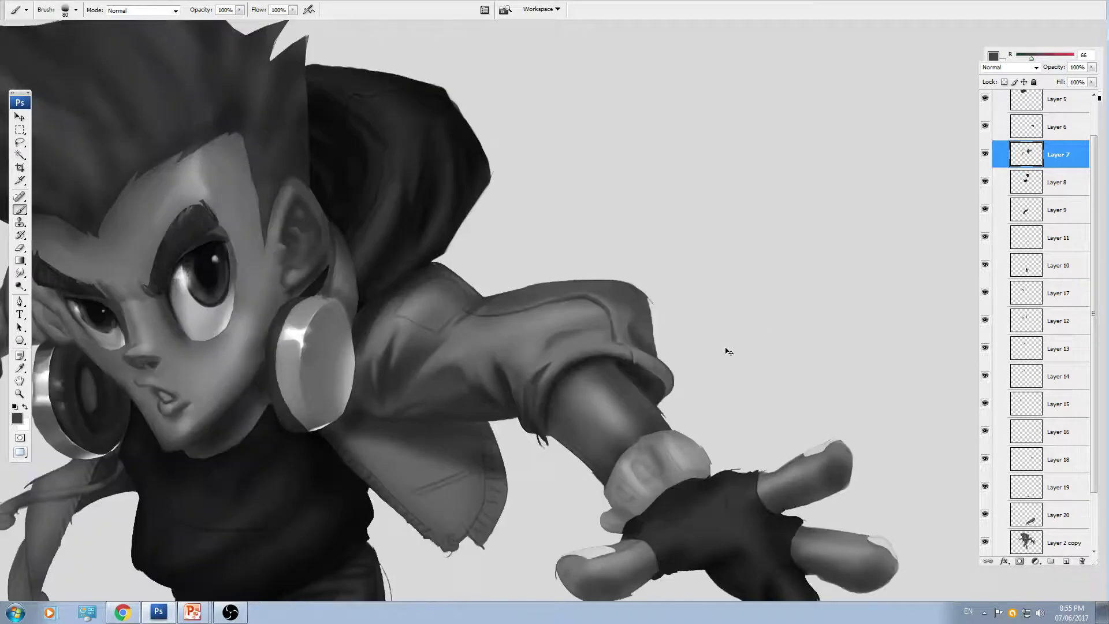
# - Paint dark shading on the jacket flap beneath the sleeve and along its front band, using a sampled dark grey
pyautogui.hotkey('ctrl', '+')
pyautogui.hotkey('ctrl', '+')
pyautogui.press('[')
pyautogui.press('[')
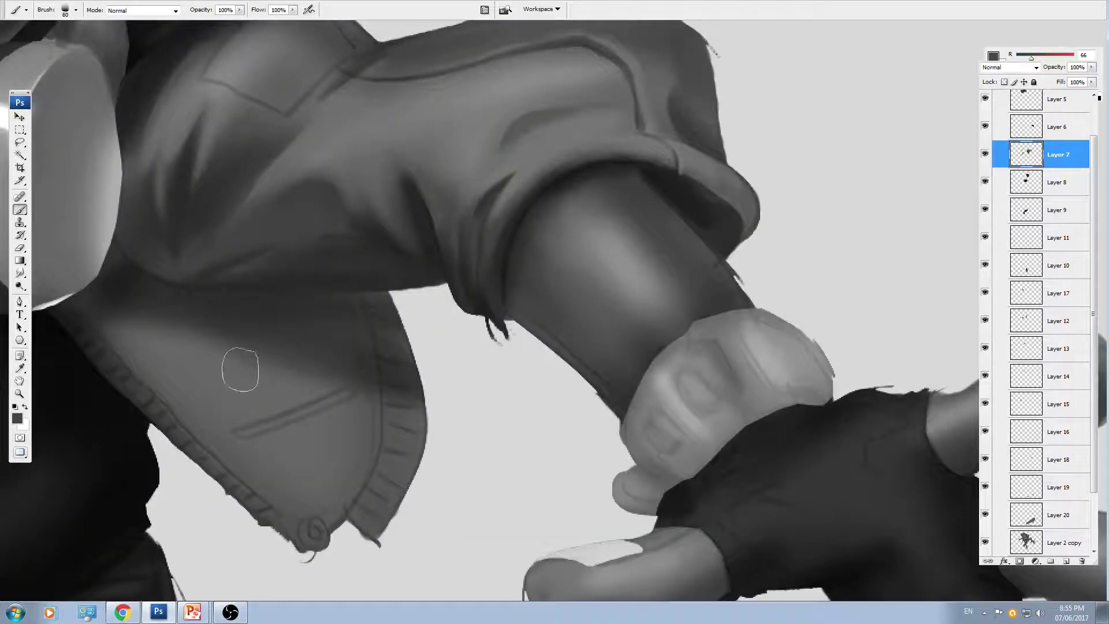
pyautogui.moveTo(240, 369); pyautogui.dragTo(461, 318)
pyautogui.keyDown('alt'); pyautogui.click(349, 240); pyautogui.keyUp('alt')
pyautogui.press('p')
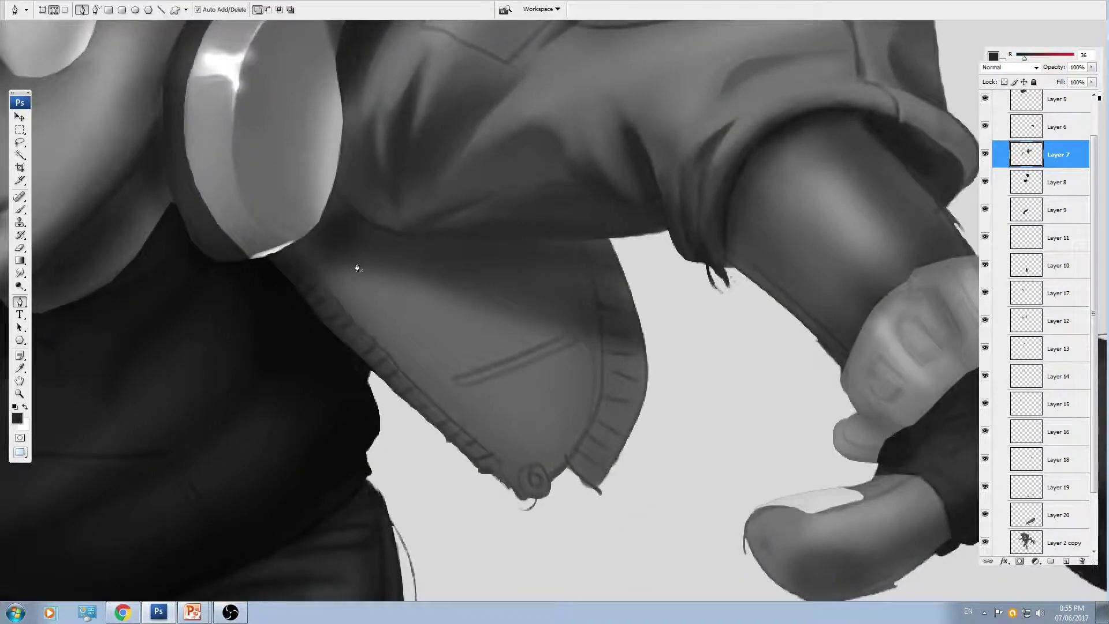
pyautogui.press('b')
pyautogui.press('[')
pyautogui.moveTo(322, 260)
pyautogui.mouseDown()
pyautogui.moveTo(405, 344)
pyautogui.moveTo(372, 326)
pyautogui.moveTo(464, 423)
pyautogui.moveTo(555, 479)
pyautogui.moveTo(527, 488)
pyautogui.moveTo(550, 459)
pyautogui.moveTo(562, 478)
pyautogui.moveTo(589, 430)
pyautogui.moveTo(597, 322)
pyautogui.mouseUp()
# - Shade the ribbed hem of the jacket flap and the seam beside it with dark strokes
pyautogui.press('[')
pyautogui.press('[')
pyautogui.press(']')
pyautogui.press(']')
pyautogui.press(']')
pyautogui.hotkey('ctrl', 'z')
pyautogui.press('[')
pyautogui.moveTo(559, 457)
pyautogui.mouseDown()
pyautogui.moveTo(590, 392)
pyautogui.moveTo(575, 263)
pyautogui.mouseUp()
pyautogui.moveTo(618, 347)
pyautogui.mouseDown()
pyautogui.moveTo(608, 413)
pyautogui.moveTo(580, 476)
pyautogui.moveTo(596, 486)
pyautogui.moveTo(626, 440)
pyautogui.moveTo(635, 384)
pyautogui.moveTo(595, 243)
pyautogui.mouseUp()
# - Darken the flap's slanted pocket line and add short dark fold strokes just beneath the sleeve
pyautogui.press('[')
pyautogui.moveTo(474, 368); pyautogui.dragTo(572, 319)
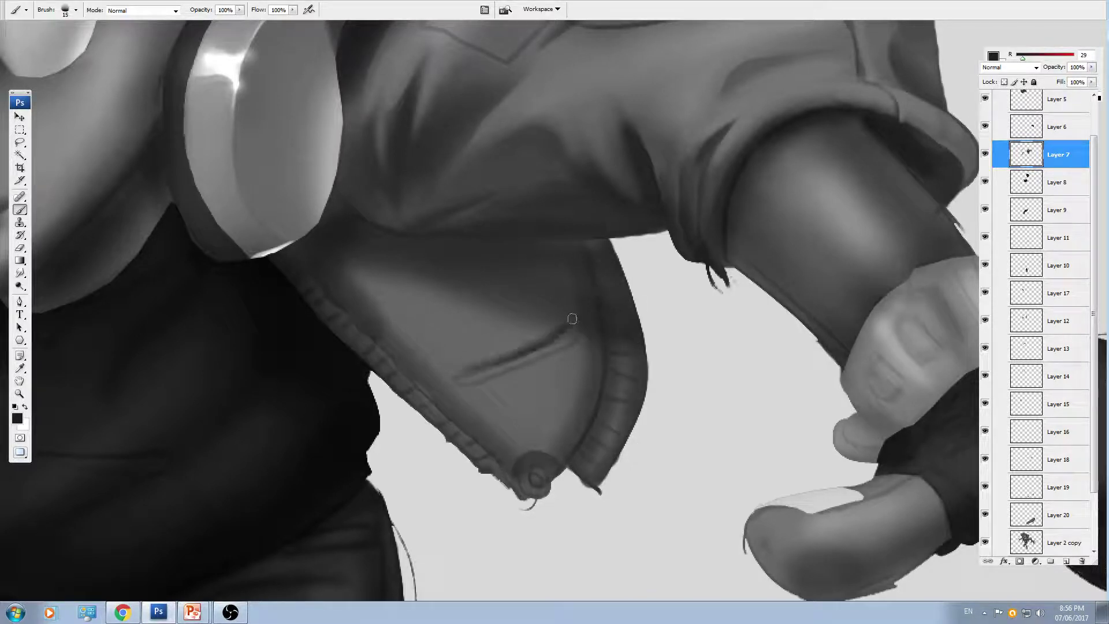
pyautogui.press(']')
pyautogui.moveTo(413, 252)
pyautogui.mouseDown()
pyautogui.moveTo(407, 280)
pyautogui.moveTo(389, 280)
pyautogui.mouseUp()
pyautogui.moveTo(341, 195); pyautogui.dragTo(329, 232)
# - Smudge the flap's shadow at 56% strength into pointed folds running down towards and across the pocket line
pyautogui.press('r')
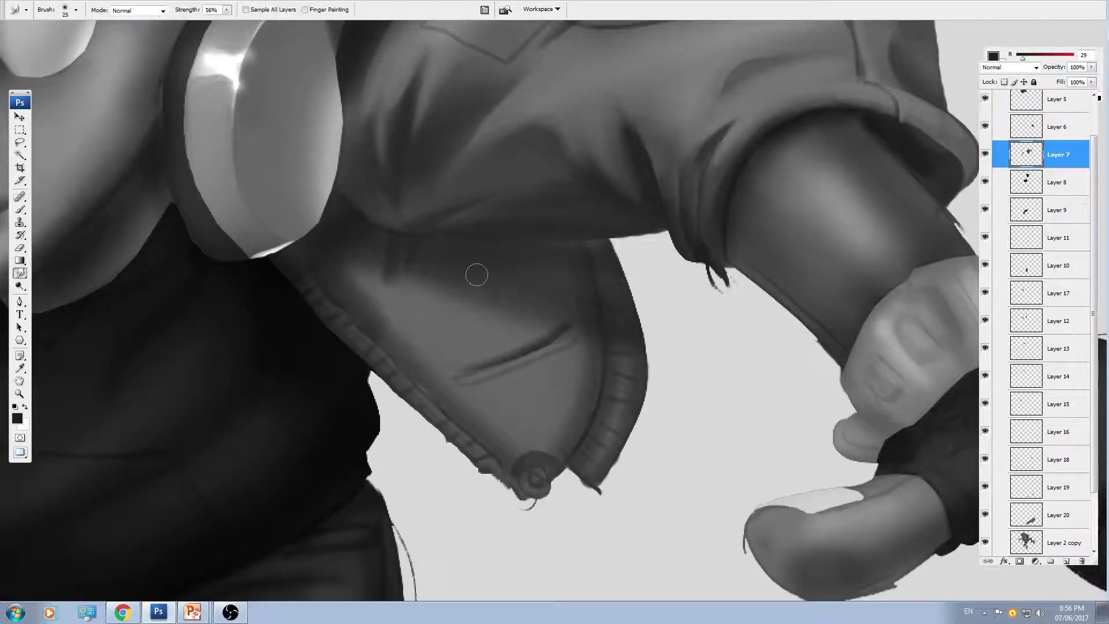
pyautogui.hotkey('ctrl', '-')
pyautogui.hotkey('ctrl', '-')
pyautogui.press('[')
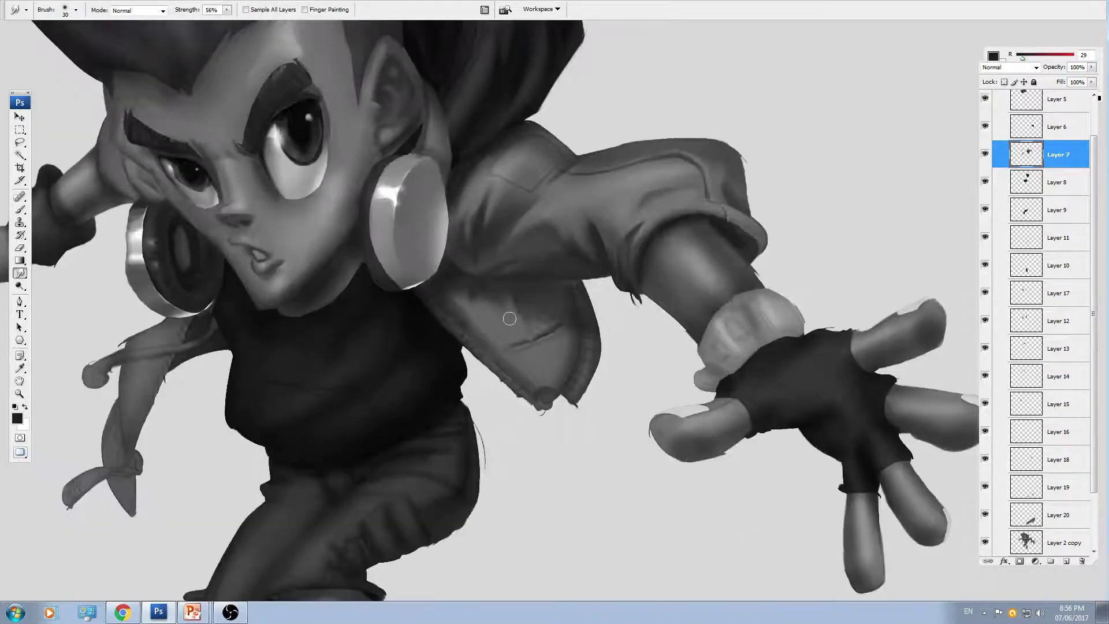
pyautogui.moveTo(563, 351); pyautogui.dragTo(666, 352)
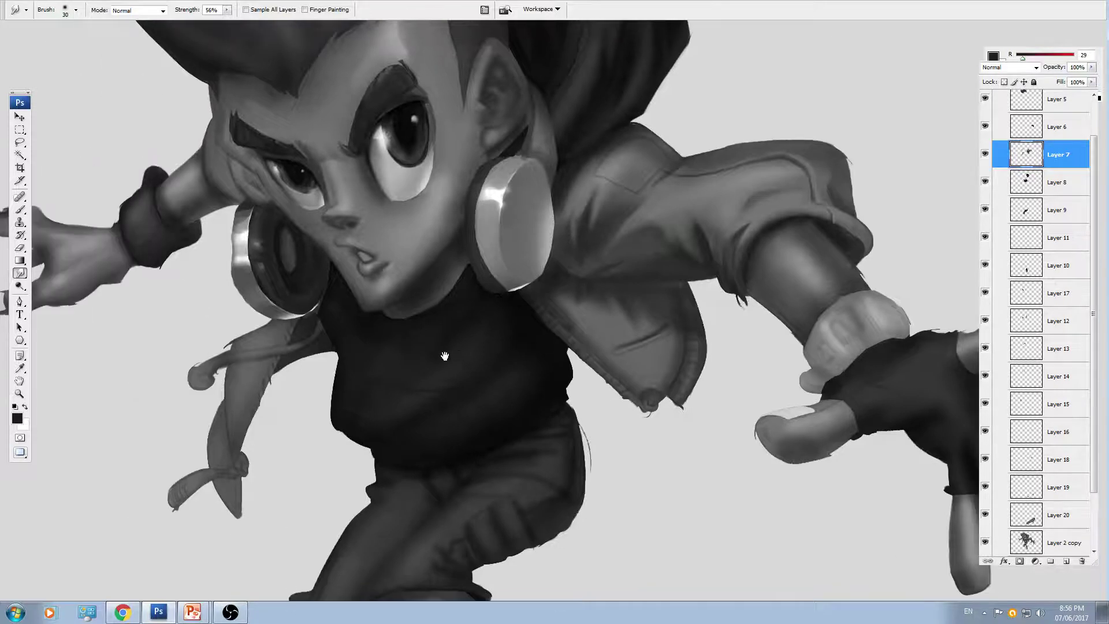
pyautogui.moveTo(639, 315); pyautogui.dragTo(584, 283)
pyautogui.hotkey('ctrl', '+')
pyautogui.hotkey('ctrl', '+')
pyautogui.moveTo(613, 328); pyautogui.dragTo(571, 335)
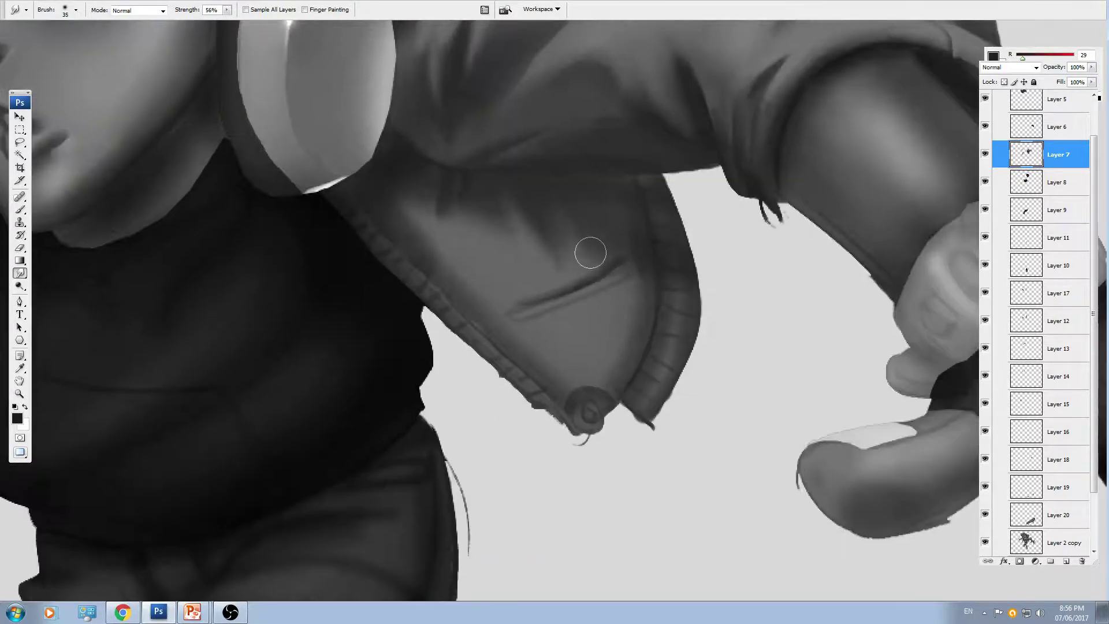
pyautogui.moveTo(589, 229); pyautogui.dragTo(621, 341)
pyautogui.hotkey('ctrl', 'z')
pyautogui.moveTo(588, 231); pyautogui.dragTo(610, 312)
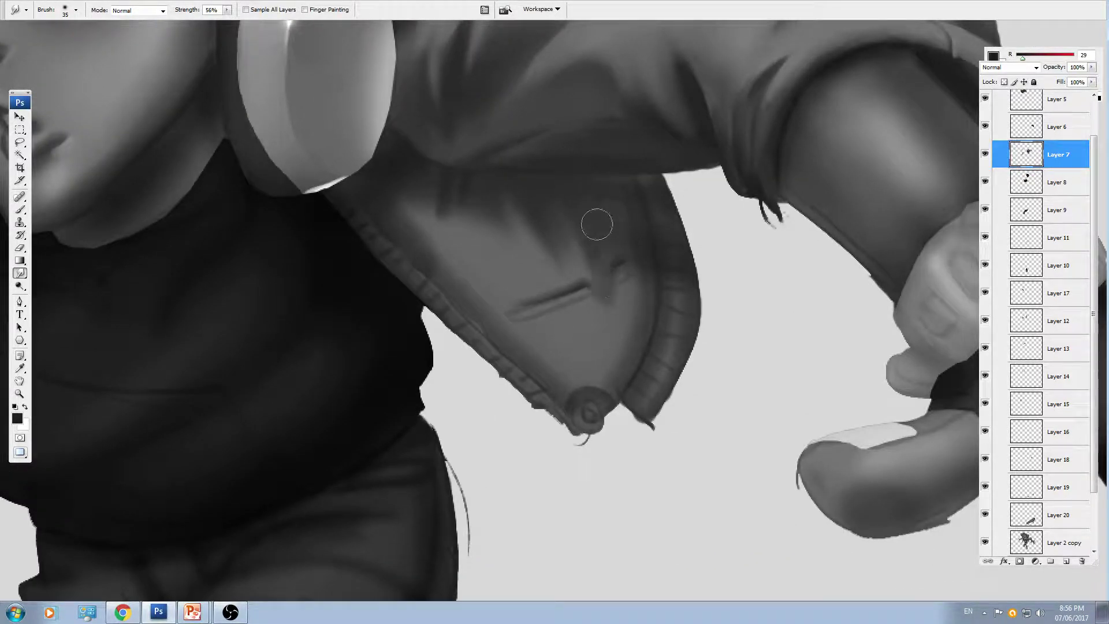
pyautogui.moveTo(608, 260); pyautogui.dragTo(619, 315)
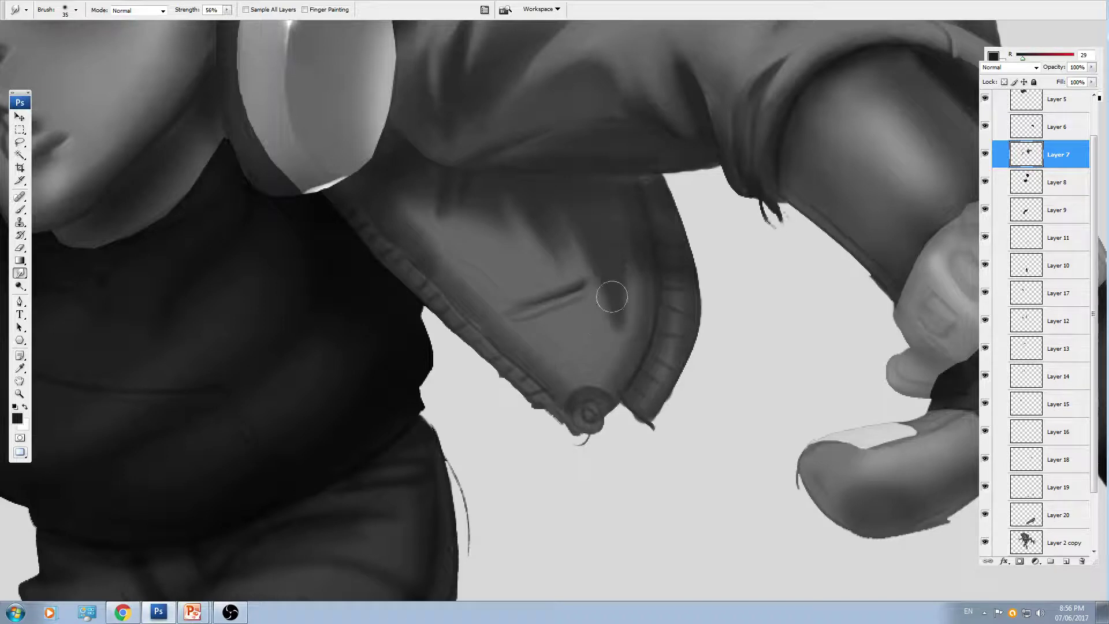
# - Restore the pocket line with a small brush and extend its light-grey edge across the smudged fold shadow
pyautogui.press('b')
pyautogui.keyDown('alt'); pyautogui.click(563, 295); pyautogui.keyUp('alt')
pyautogui.press('[')
pyautogui.press('[')
pyautogui.press('[')
pyautogui.press('[')
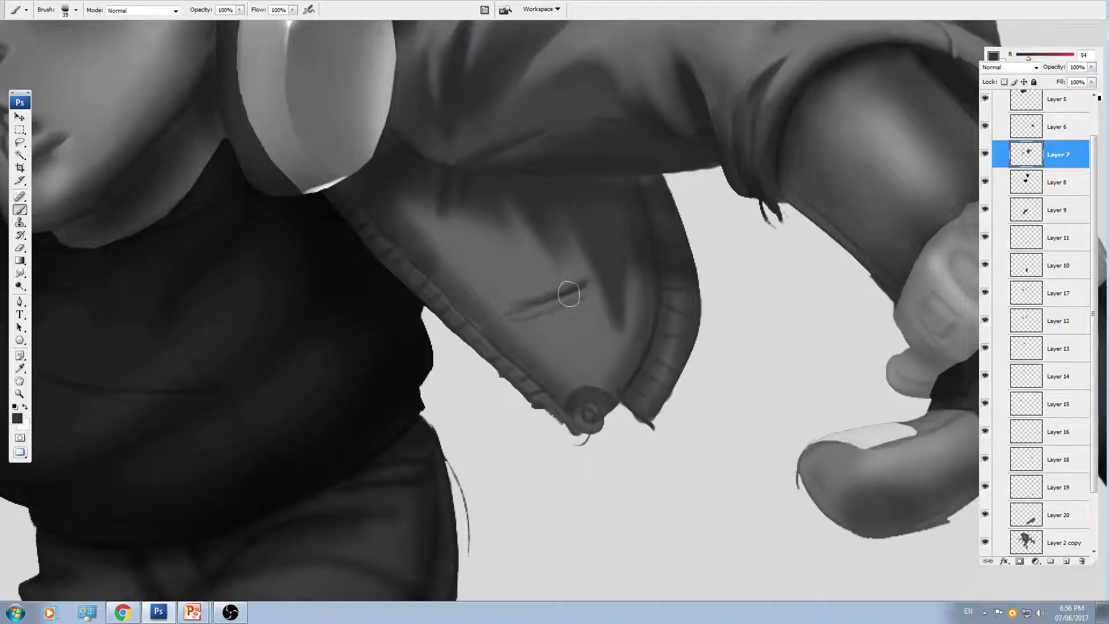
pyautogui.hotkey('ctrl', '+')
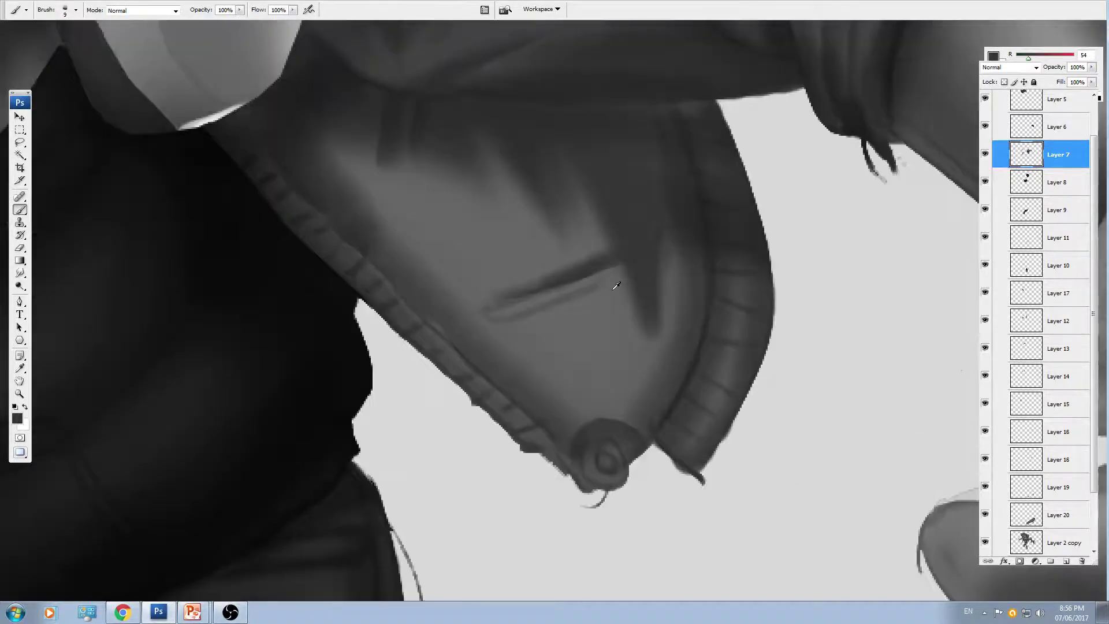
pyautogui.keyDown('alt'); pyautogui.click(634, 264); pyautogui.keyUp('alt')
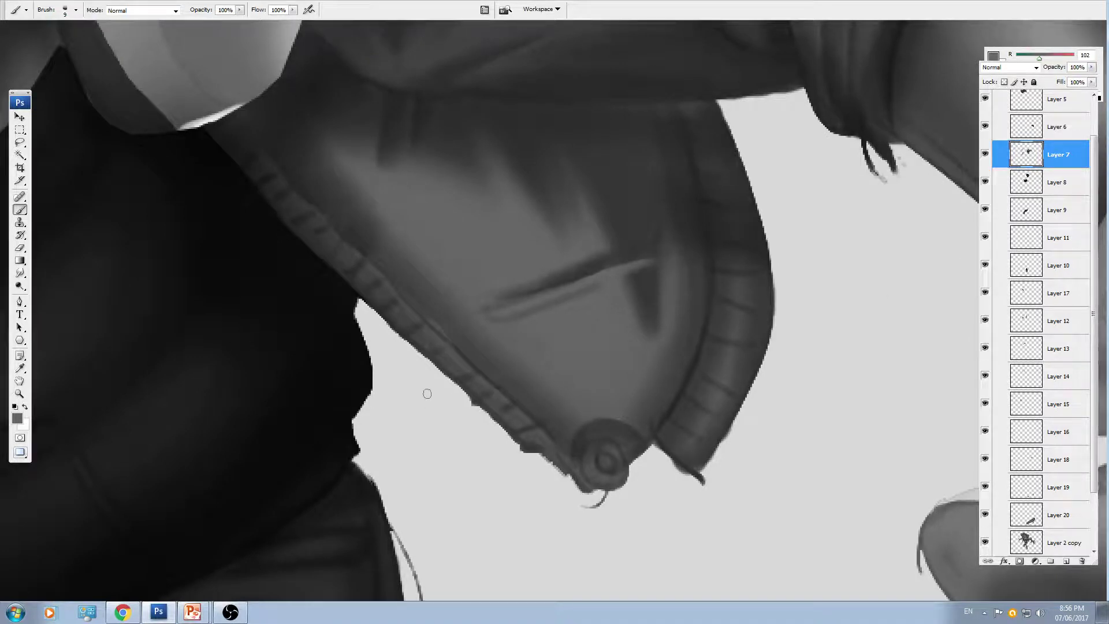
# - Paint black shadow inside the opposite jacket flap, between the headphone and the shirt
pyautogui.hotkey('ctrl', '-')
pyautogui.hotkey('ctrl', '-')
pyautogui.hotkey('ctrl', '-')
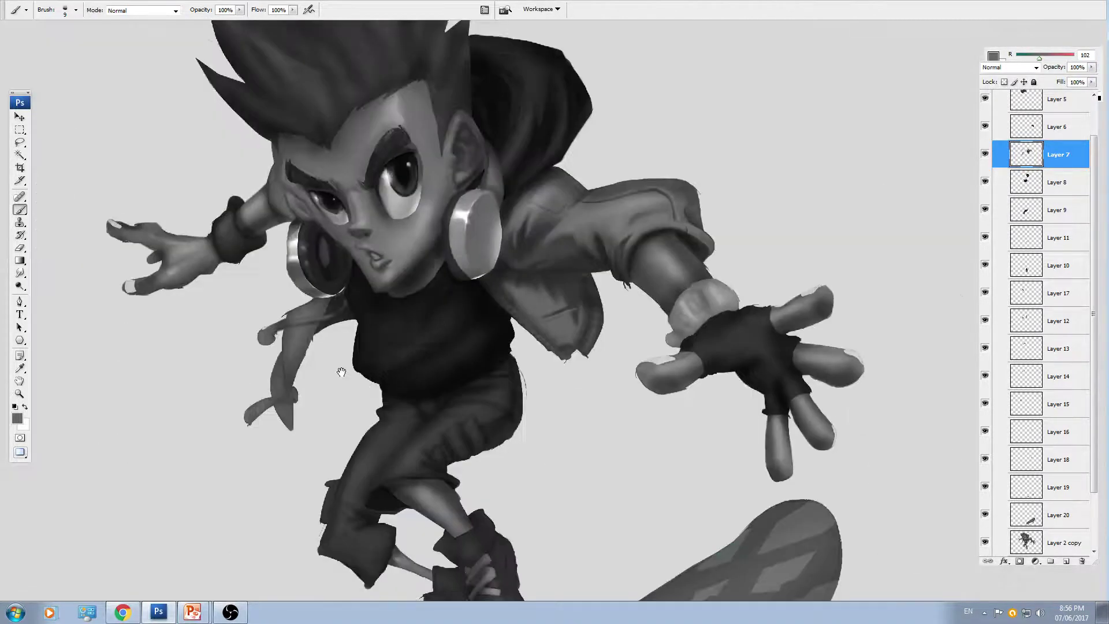
pyautogui.moveTo(342, 371); pyautogui.dragTo(492, 297)
pyautogui.hotkey('ctrl', '+')
pyautogui.hotkey('ctrl', '+')
pyautogui.moveTo(319, 295); pyautogui.dragTo(429, 289)
pyautogui.press('d')
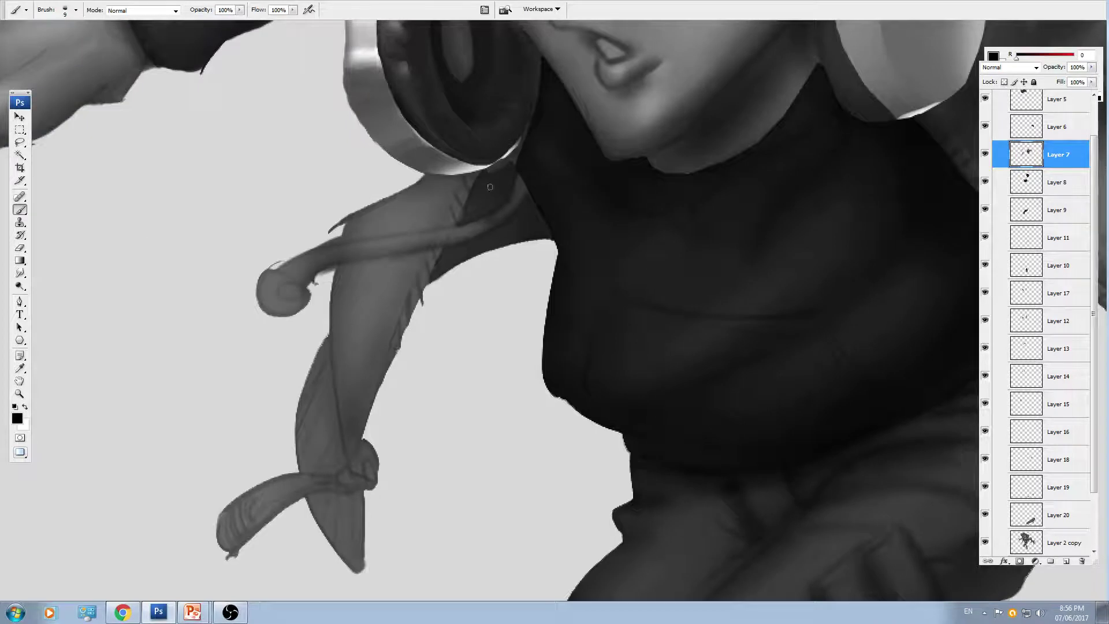
pyautogui.press(']')
pyautogui.press(']')
pyautogui.press(']')
pyautogui.press(']')
pyautogui.moveTo(501, 173); pyautogui.dragTo(471, 233)
pyautogui.hotkey('ctrl', 'z')
pyautogui.moveTo(501, 172); pyautogui.dragTo(485, 220)
pyautogui.moveTo(406, 264); pyautogui.dragTo(515, 284)
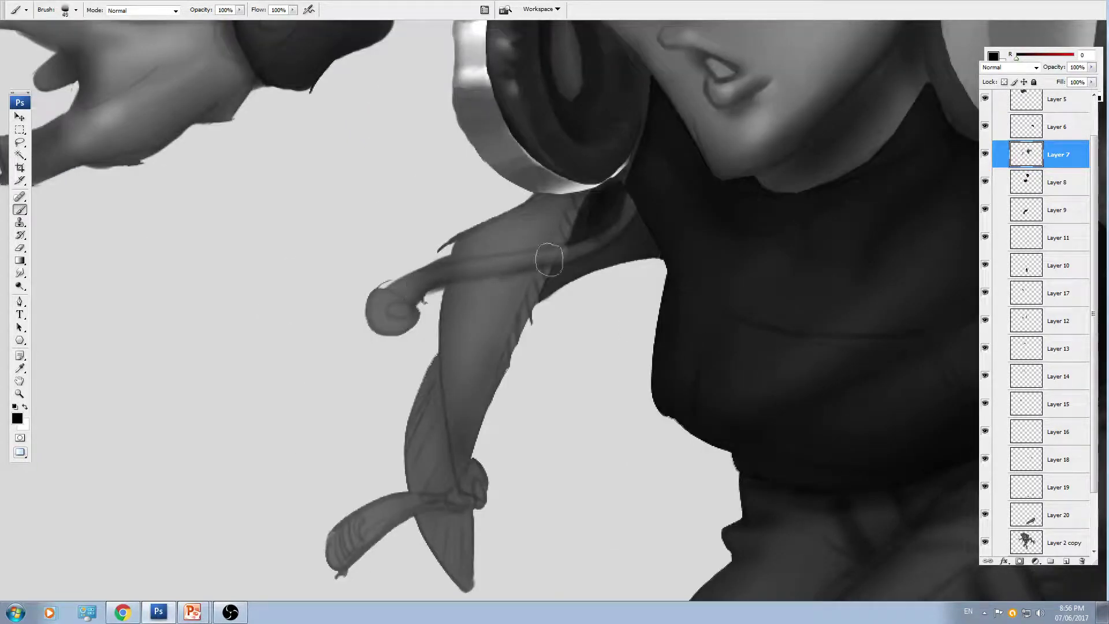
# - Darken the ribbed inner edge of the hanging jacket flap down to the knot with a smaller black brush
pyautogui.press('[')
pyautogui.press('[')
pyautogui.moveTo(575, 198); pyautogui.dragTo(464, 456)
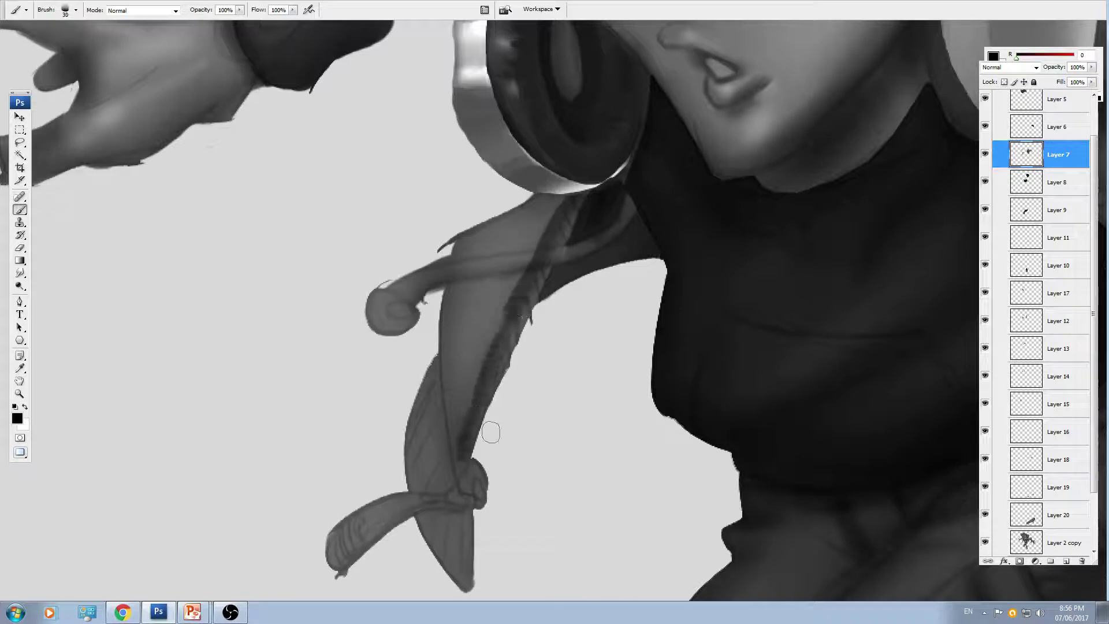
# - Add broad soft shadows to the hanging flap beneath the crossing strap and near the headphone
pyautogui.press(']')
pyautogui.press(']')
pyautogui.press(']')
pyautogui.press(']')
pyautogui.press(']')
pyautogui.moveTo(471, 248)
pyautogui.mouseDown()
pyautogui.moveTo(460, 374)
pyautogui.moveTo(494, 407)
pyautogui.mouseUp()
pyautogui.press('[')
pyautogui.press('[')
pyautogui.press('[')
pyautogui.moveTo(574, 200); pyautogui.dragTo(523, 267)
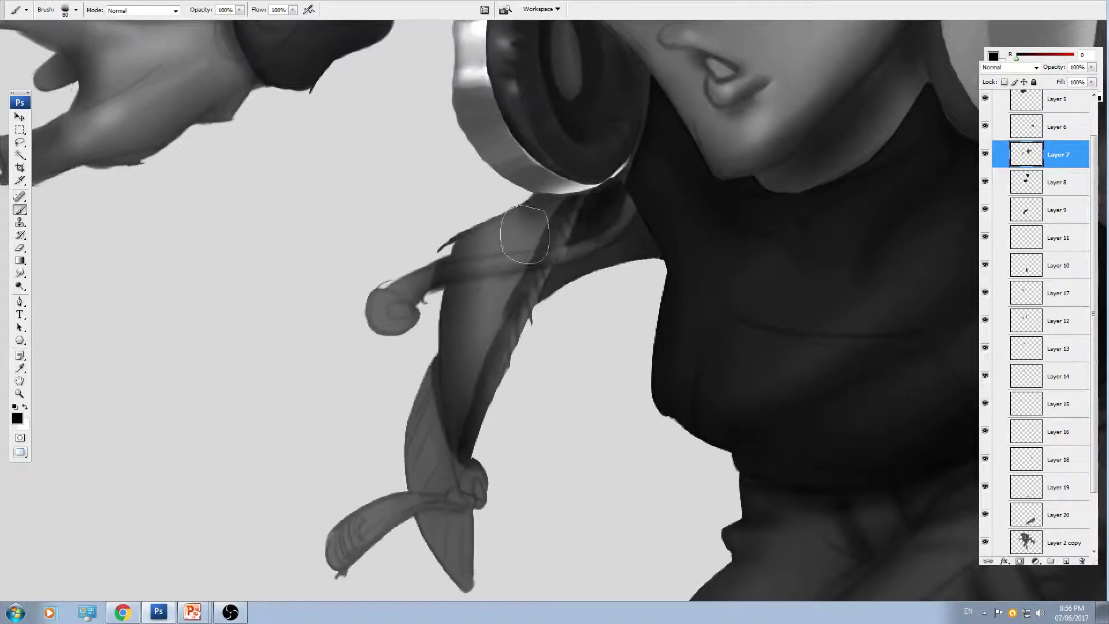
# - Shade the twisted lower part of the hanging flap and the edges of its pointed tip in black
pyautogui.moveTo(454, 498); pyautogui.dragTo(423, 362)
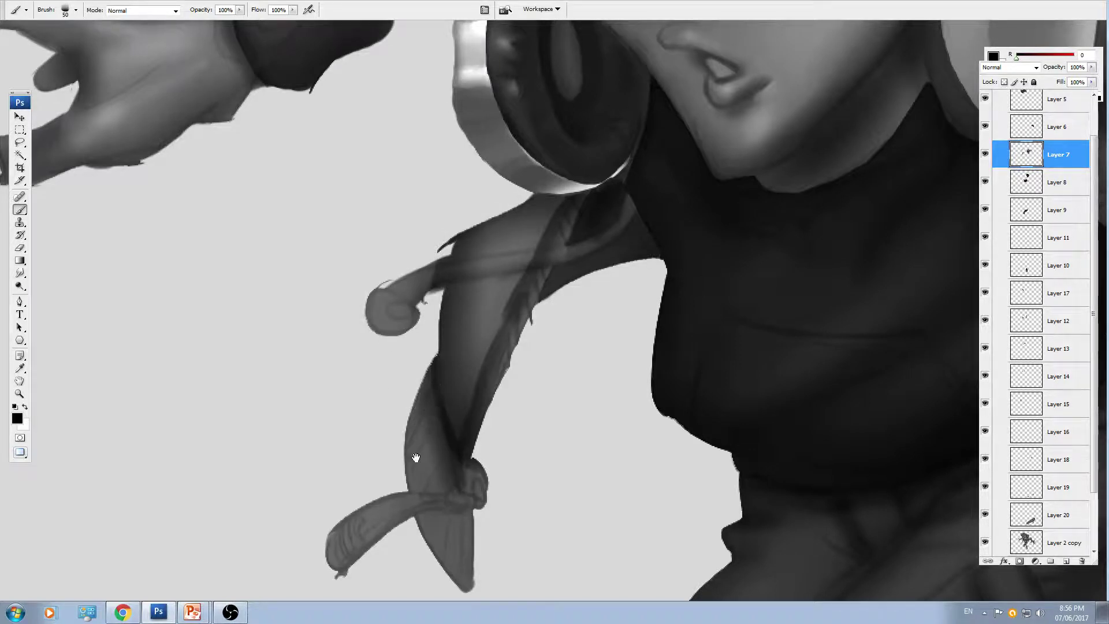
pyautogui.press('[')
pyautogui.press('[')
pyautogui.press('[')
pyautogui.moveTo(416, 458)
pyautogui.mouseDown()
pyautogui.moveTo(418, 333)
pyautogui.moveTo(420, 375)
pyautogui.mouseUp()
pyautogui.moveTo(427, 416)
pyautogui.mouseDown()
pyautogui.moveTo(425, 389)
pyautogui.moveTo(479, 476)
pyautogui.moveTo(487, 387)
pyautogui.mouseUp()
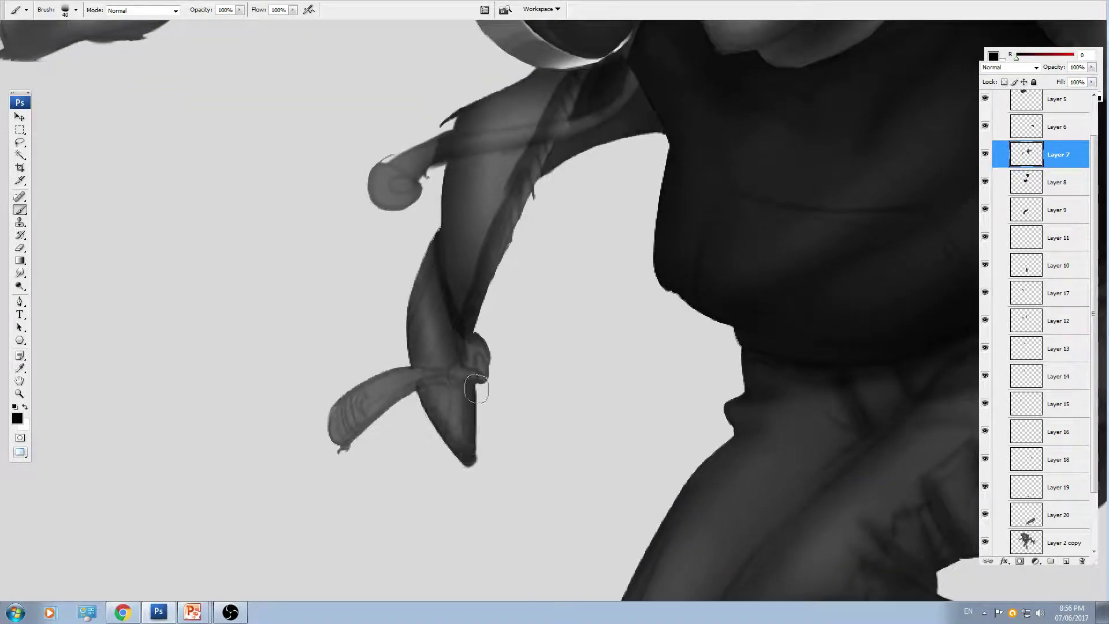
# - Darken the knot and loose strap end, and paint small folds in the twisted section above them
pyautogui.press('[')
pyautogui.moveTo(354, 446)
pyautogui.mouseDown()
pyautogui.moveTo(406, 393)
pyautogui.moveTo(463, 387)
pyautogui.moveTo(473, 336)
pyautogui.moveTo(484, 382)
pyautogui.moveTo(480, 346)
pyautogui.moveTo(441, 316)
pyautogui.moveTo(429, 359)
pyautogui.mouseUp()
pyautogui.press('[')
pyautogui.press(']')
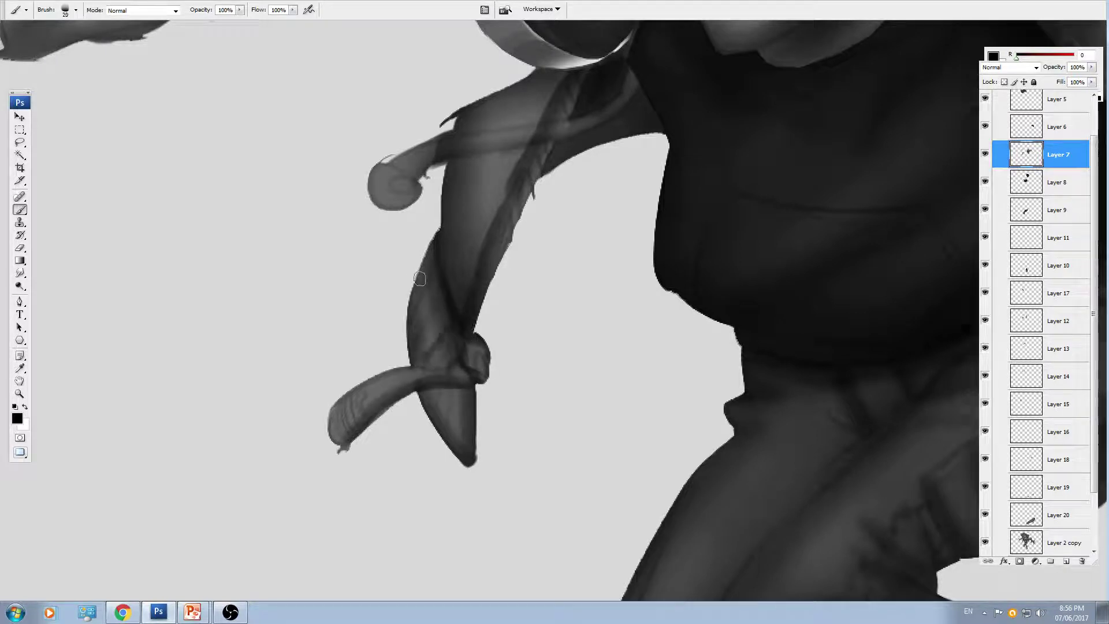
pyautogui.moveTo(423, 279); pyautogui.dragTo(409, 326)
# - Define the ribs along the hem of the jacket flap under the outstretched arm with sampled dark and mid greys
pyautogui.moveTo(769, 333); pyautogui.dragTo(520, 340)
pyautogui.moveTo(859, 323)
pyautogui.mouseDown()
pyautogui.moveTo(621, 329)
pyautogui.moveTo(537, 344)
pyautogui.mouseUp()
pyautogui.moveTo(771, 244)
pyautogui.mouseDown()
pyautogui.moveTo(798, 242)
pyautogui.moveTo(782, 221)
pyautogui.moveTo(827, 217)
pyautogui.mouseUp()
pyautogui.keyDown('alt'); pyautogui.click(802, 183); pyautogui.keyUp('alt')
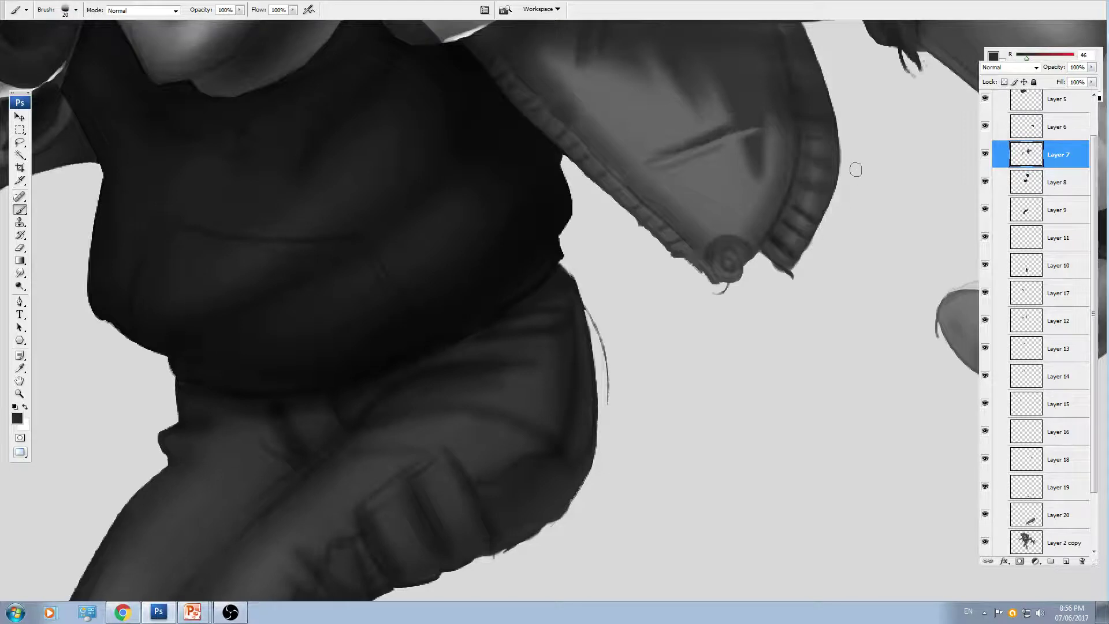
pyautogui.scroll(2, 855, 170)
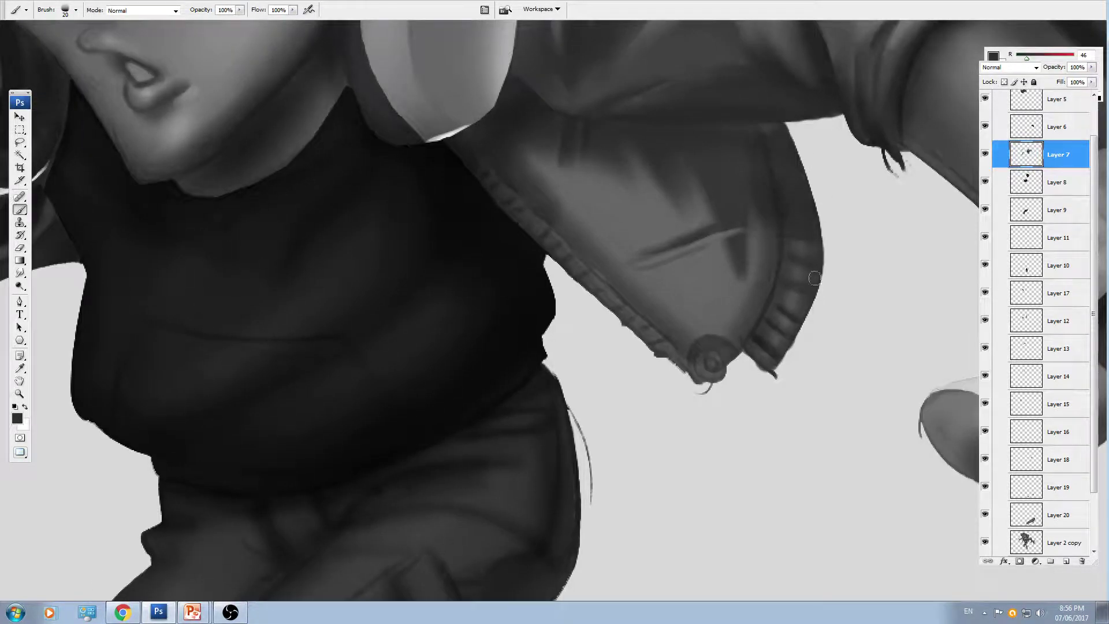
pyautogui.keyDown('alt'); pyautogui.click(794, 258); pyautogui.keyUp('alt')
pyautogui.moveTo(790, 252); pyautogui.dragTo(809, 251)
pyautogui.moveTo(799, 227); pyautogui.dragTo(812, 229)
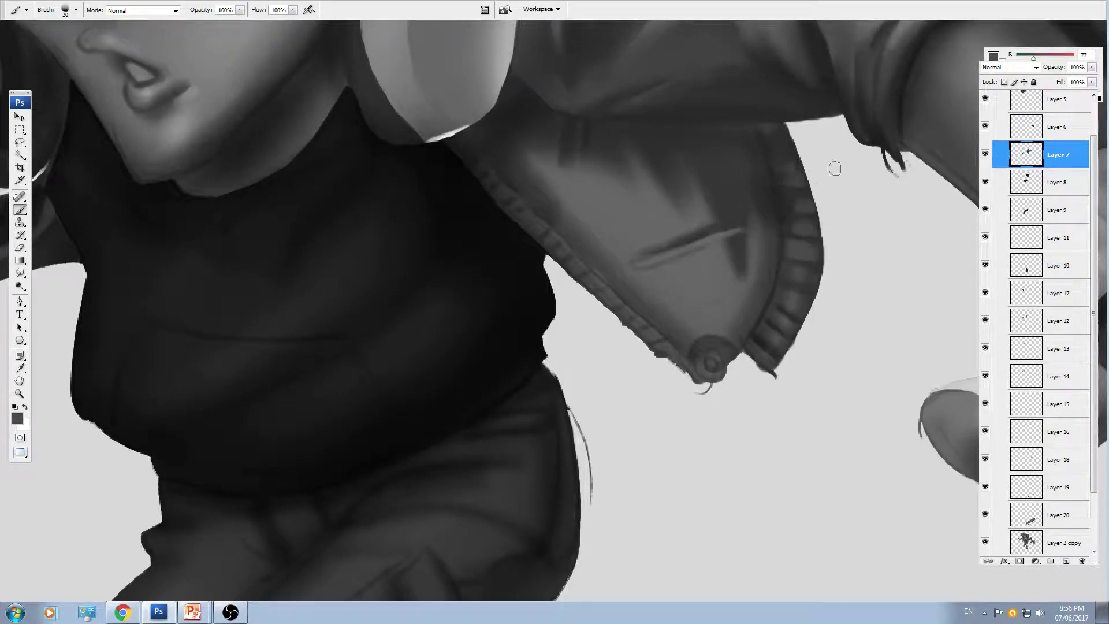
# - Make Layer 8 active, load its contents as a selection and hide the selection outline
pyautogui.hotkey('ctrl', '-')
pyautogui.hotkey('ctrl', '-')
pyautogui.hotkey('ctrl', '+')
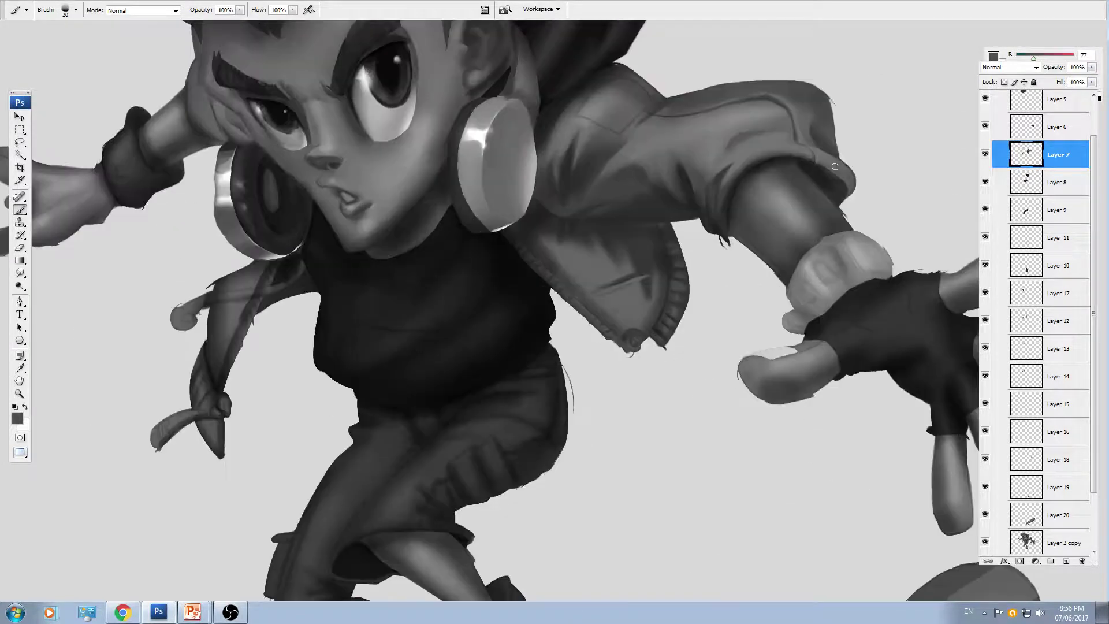
pyautogui.hotkey('ctrl', '-')
pyautogui.hotkey('ctrl', '+')
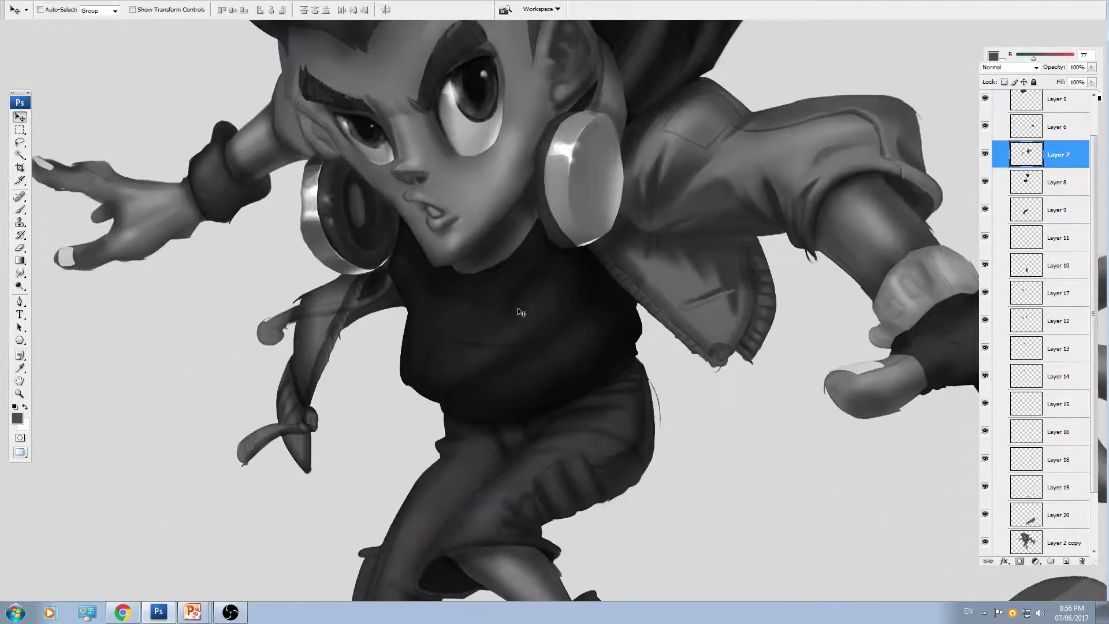
pyautogui.hotkey('ctrl', '[')
pyautogui.keyDown('ctrl'); pyautogui.click(1022, 183); pyautogui.keyUp('ctrl')
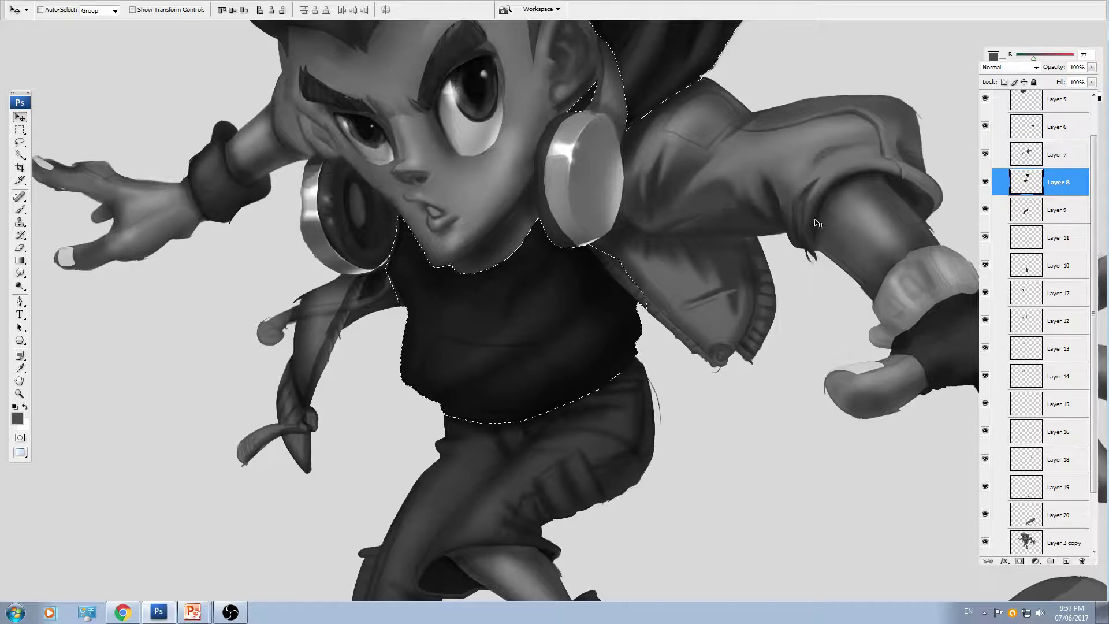
pyautogui.hotkey('ctrl', 'h')
# - Paint black fold shadows on the shirt around the neckline below the chin
pyautogui.hotkey('ctrl', '+')
pyautogui.moveTo(462, 310); pyautogui.dragTo(491, 315)
pyautogui.keyDown('alt'); pyautogui.click(536, 277); pyautogui.keyUp('alt')
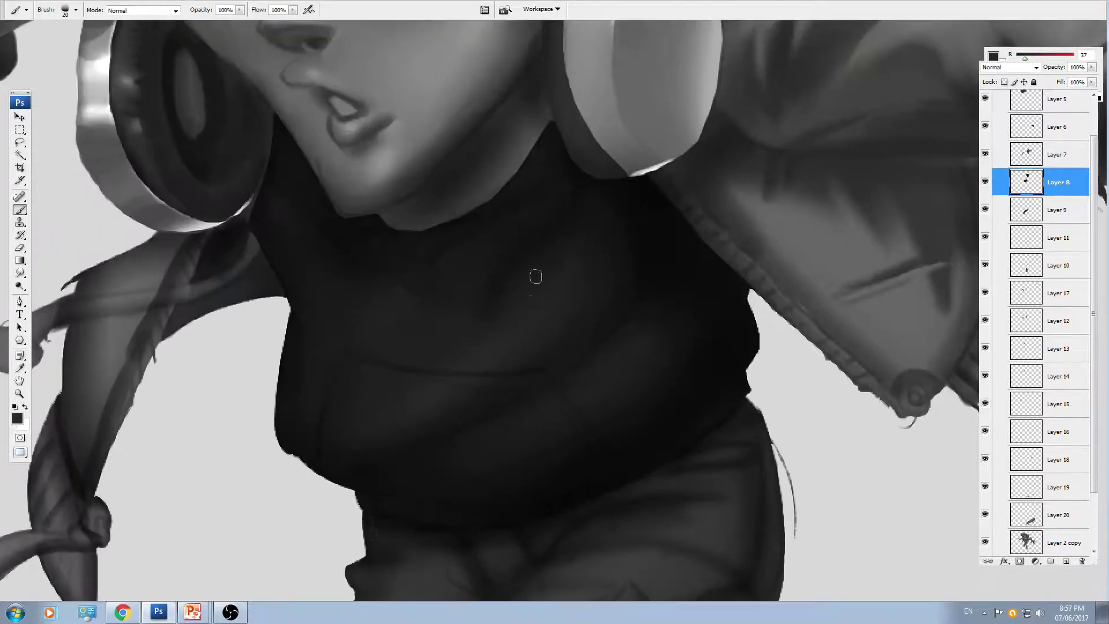
pyautogui.press('d')
pyautogui.press(']')
pyautogui.press(']')
pyautogui.press('[')
pyautogui.press('[')
pyautogui.moveTo(389, 265)
pyautogui.mouseDown()
pyautogui.moveTo(411, 299)
pyautogui.moveTo(420, 284)
pyautogui.mouseUp()
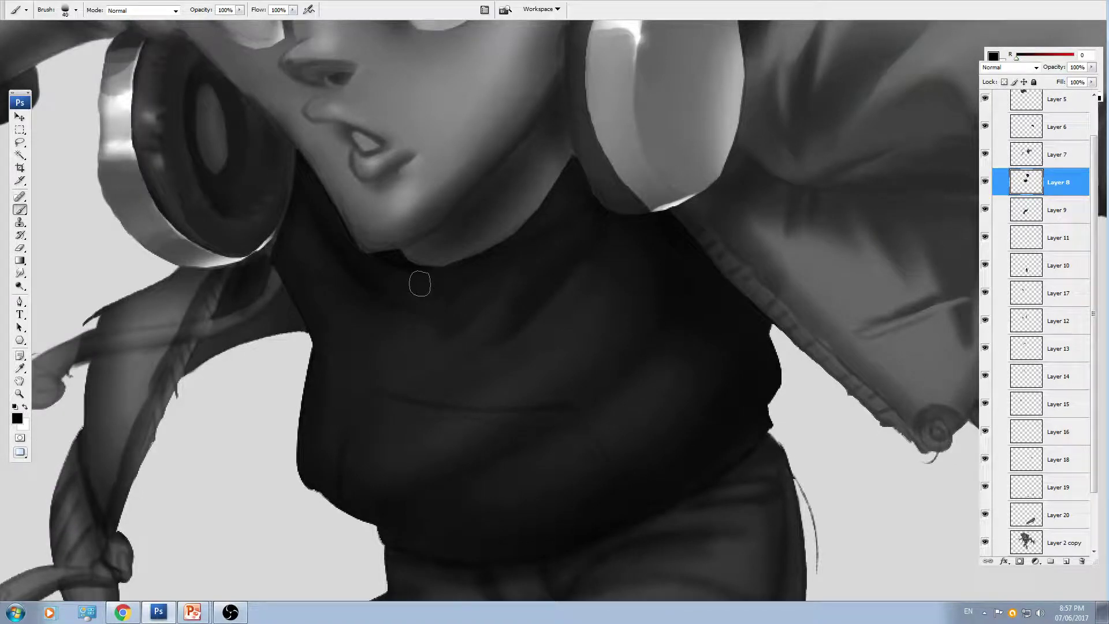
# - Deepen the horizontal fold across the middle of the shirt with a larger black brush
pyautogui.press(']')
pyautogui.press(']')
pyautogui.moveTo(397, 356); pyautogui.dragTo(388, 263)
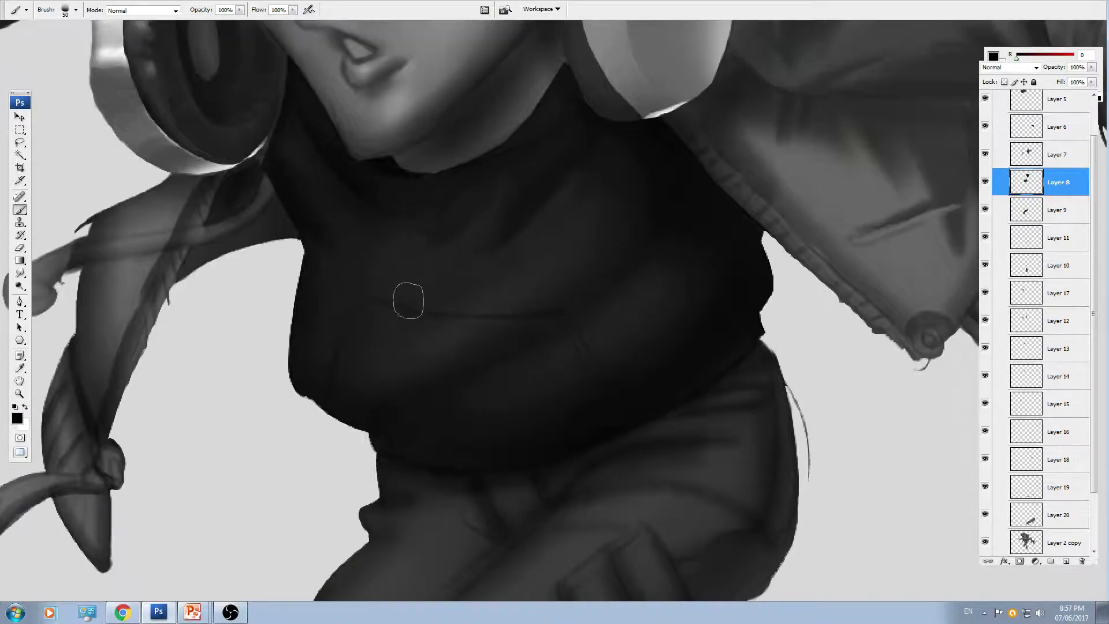
# - Dodge soft highlights onto the shirt folds with the range on Shadows and 14% exposure
pyautogui.press('o')
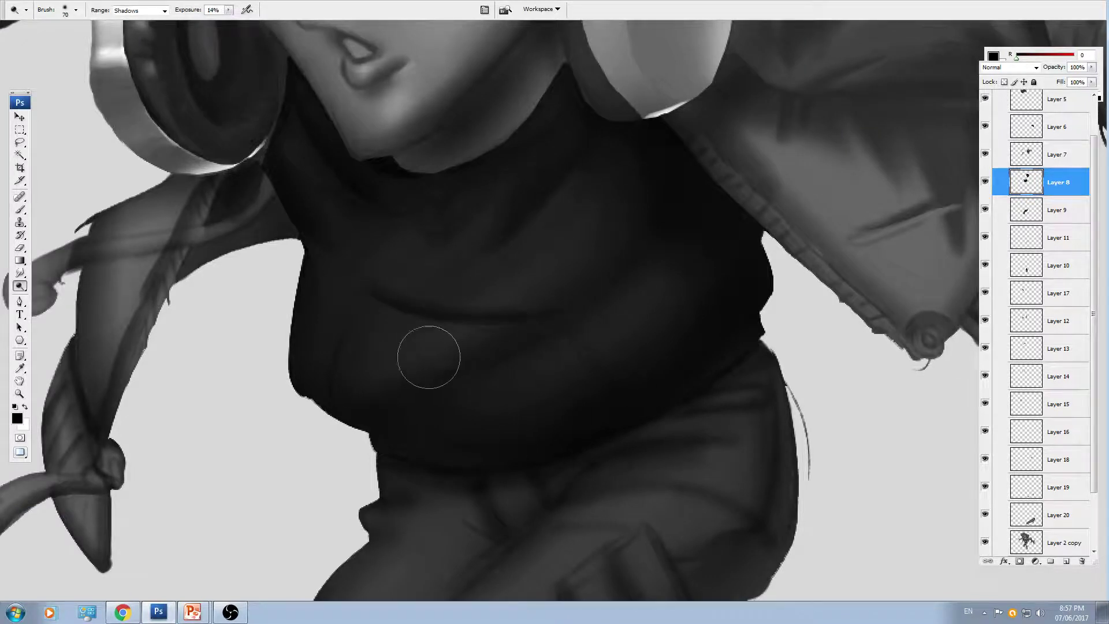
pyautogui.press('[')
pyautogui.moveTo(590, 203); pyautogui.dragTo(408, 359)
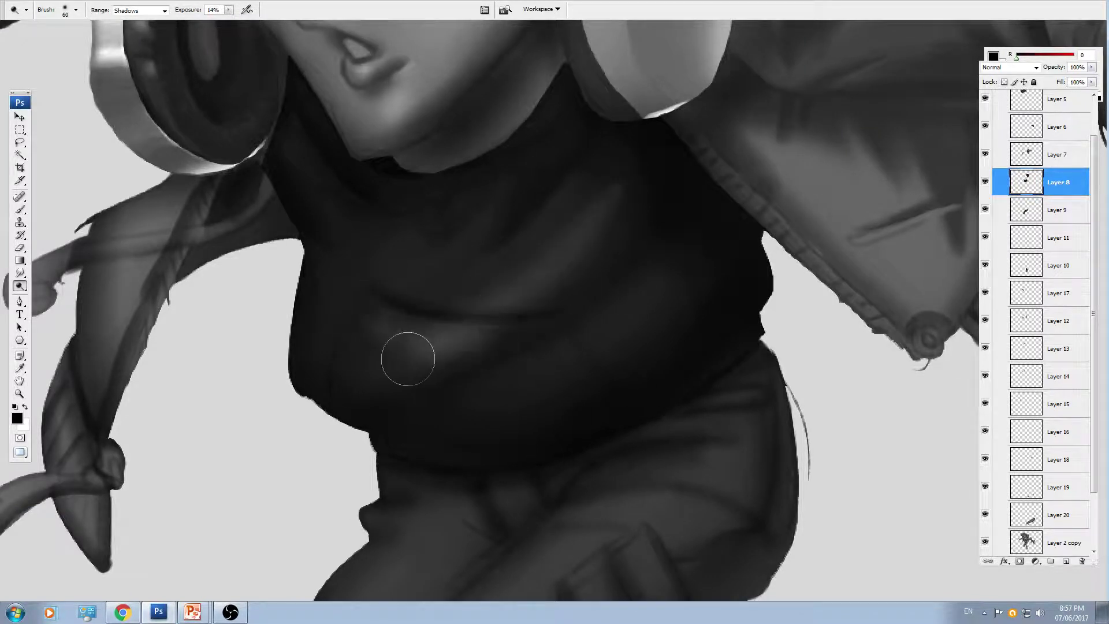
pyautogui.hotkey('ctrl', '-')
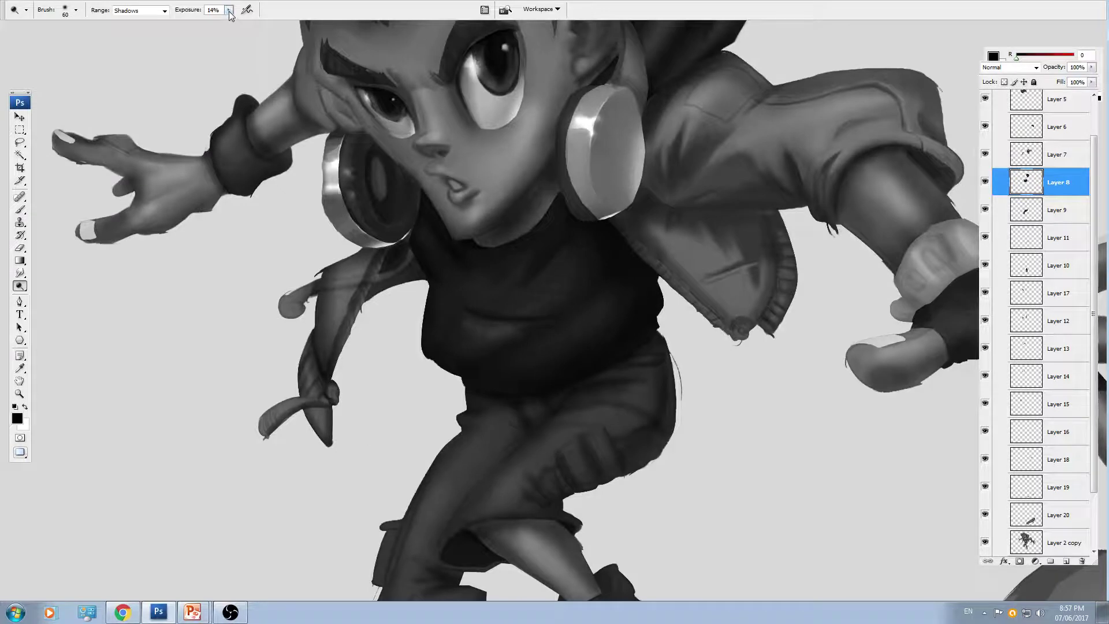
# - Dodge soft highlights onto the shirt folds across the chest and belly with the exposure lowered to 9%
pyautogui.moveTo(229, 10); pyautogui.dragTo(219, 20)
pyautogui.hotkey('ctrl', '+')
pyautogui.press('[')
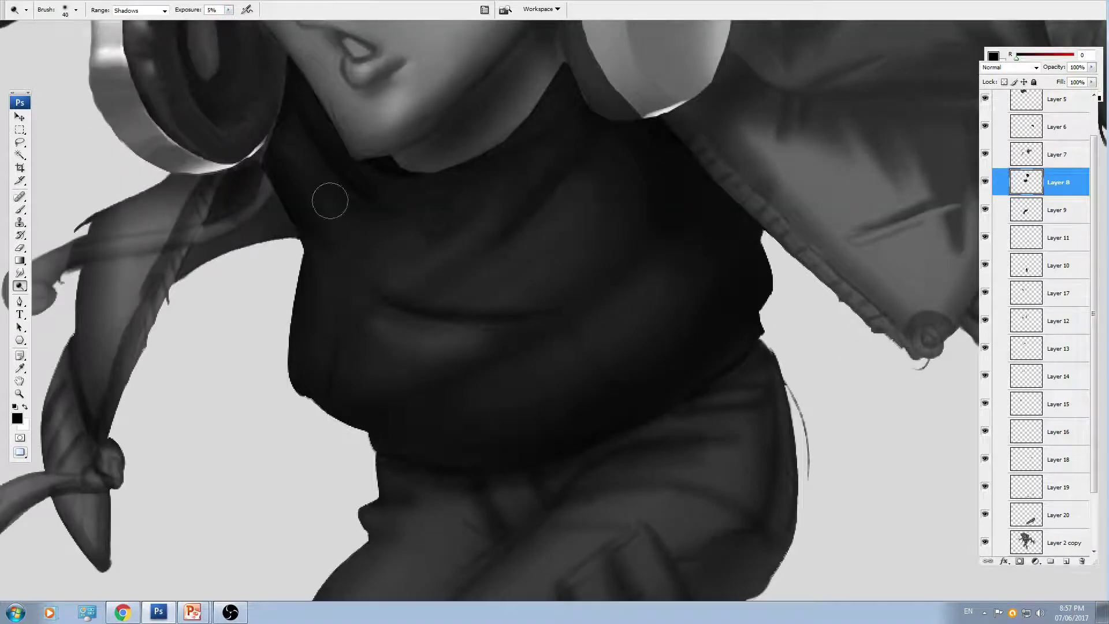
pyautogui.press(']')
pyautogui.press(']')
pyautogui.press('[')
pyautogui.press('[')
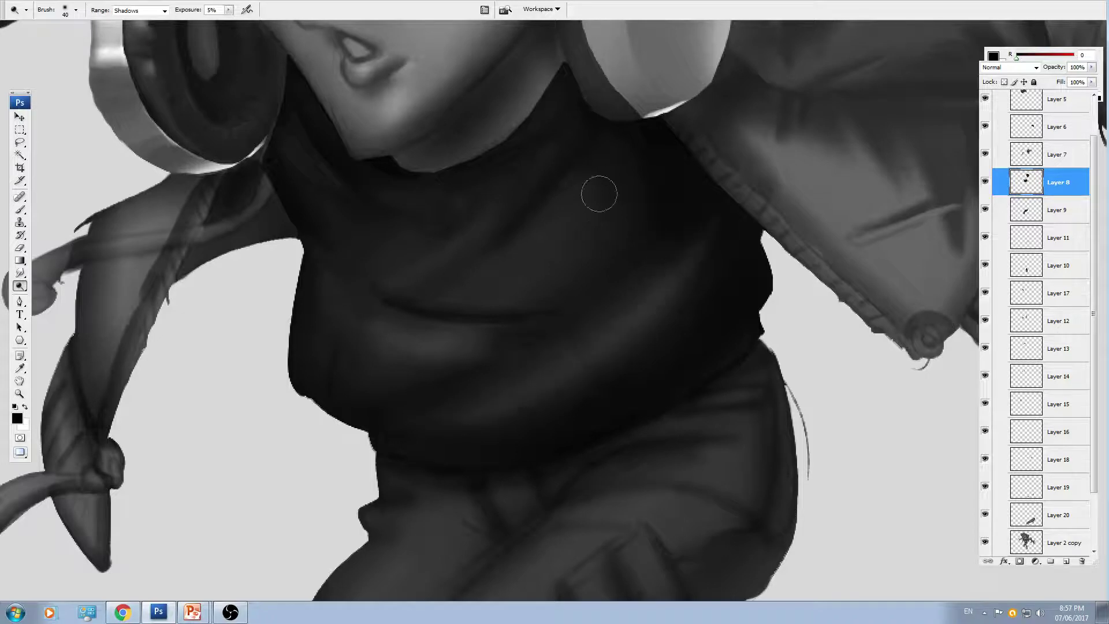
# - Smudge the shirt's fold shadows and highlights together at 56% strength
pyautogui.press('r')
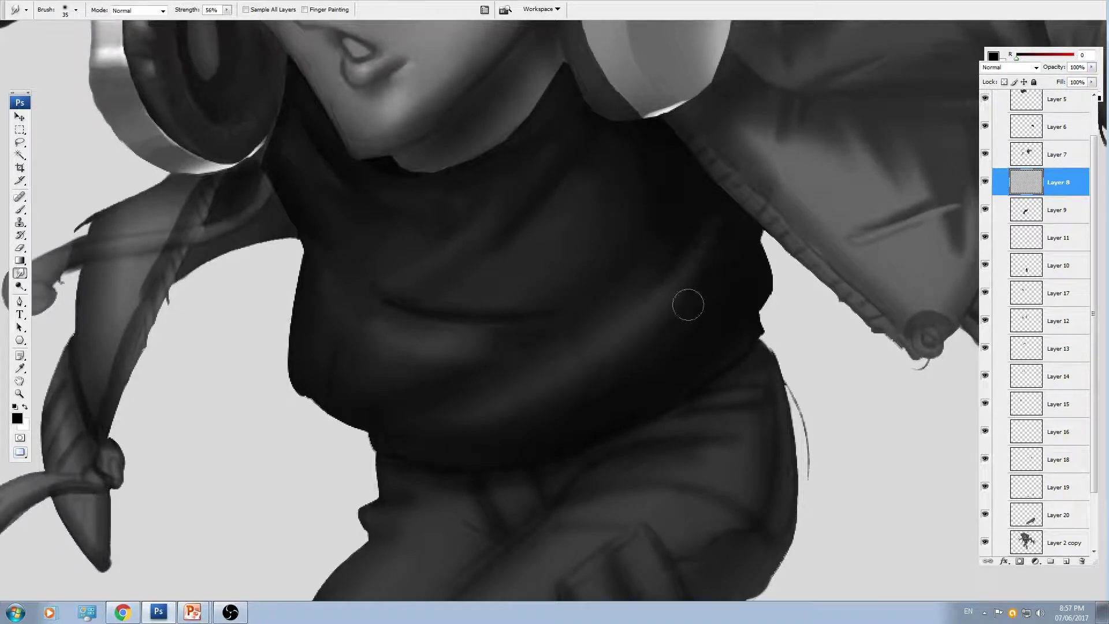
pyautogui.press('[')
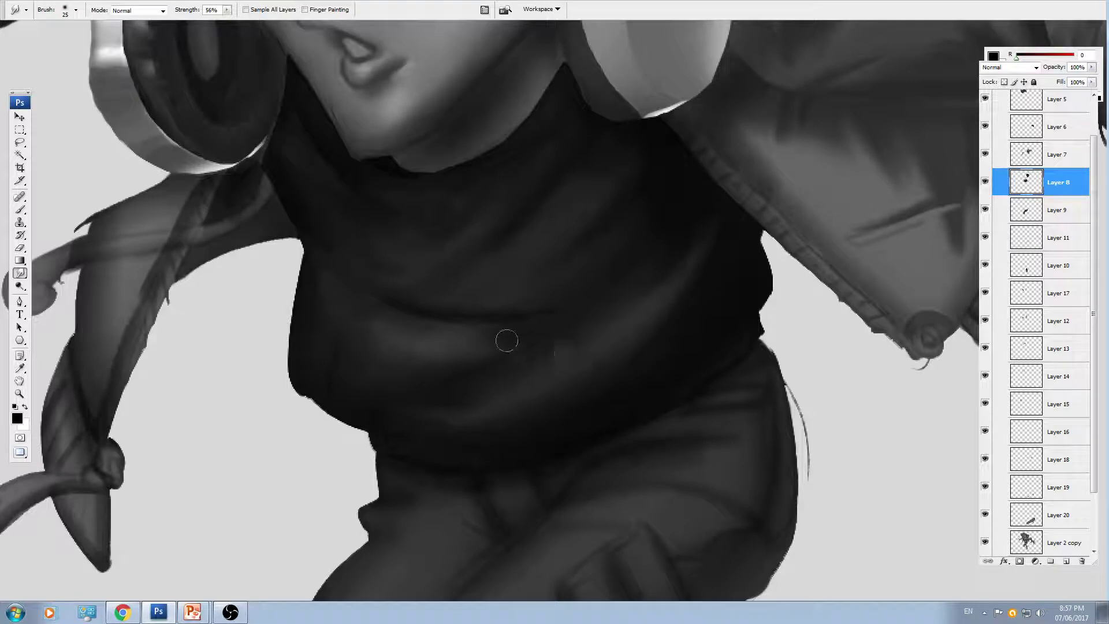
pyautogui.moveTo(507, 341)
pyautogui.mouseDown()
pyautogui.moveTo(532, 332)
pyautogui.moveTo(503, 357)
pyautogui.moveTo(532, 300)
pyautogui.mouseUp()
# - Paint the front pocket's edge and side seams and the lower hem of the shirt with sampled dark greys
pyautogui.press('b')
pyautogui.keyDown('alt'); pyautogui.click(527, 272); pyautogui.keyUp('alt')
pyautogui.moveTo(471, 321); pyautogui.dragTo(599, 271)
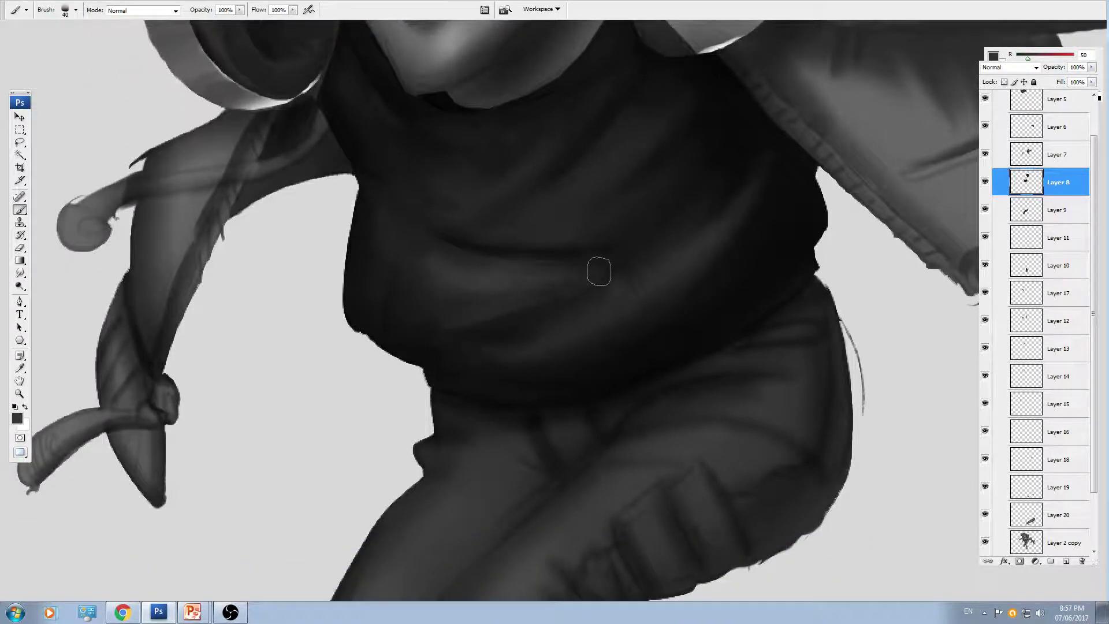
pyautogui.press('[')
pyautogui.press('[')
pyautogui.moveTo(508, 275); pyautogui.dragTo(569, 272)
pyautogui.press('[')
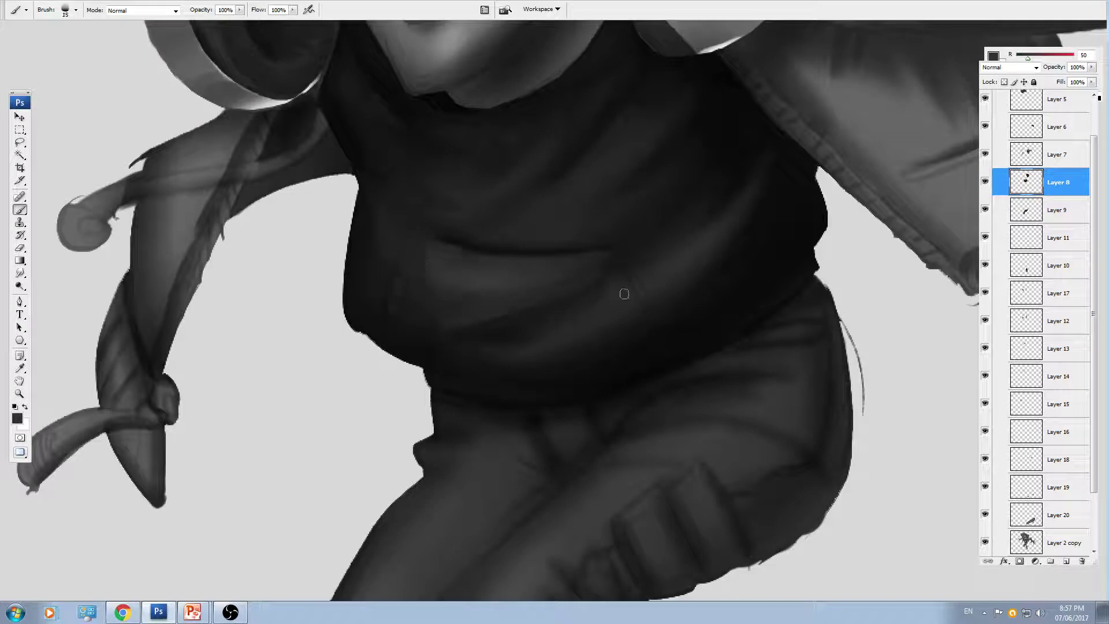
pyautogui.moveTo(402, 287); pyautogui.dragTo(398, 322)
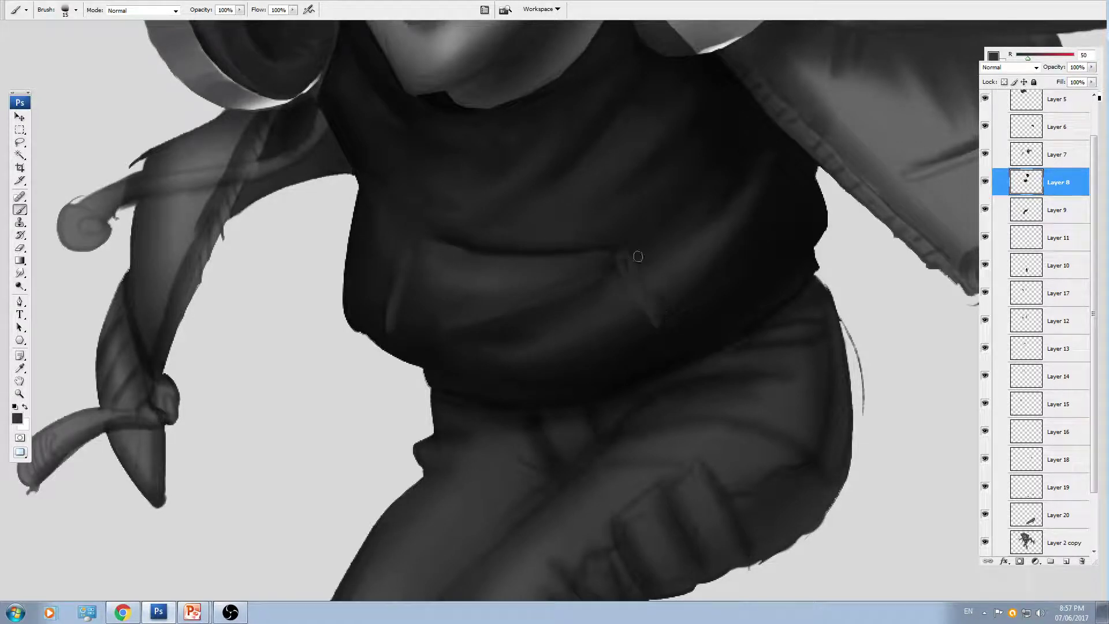
pyautogui.keyDown('alt'); pyautogui.click(621, 371); pyautogui.keyUp('alt')
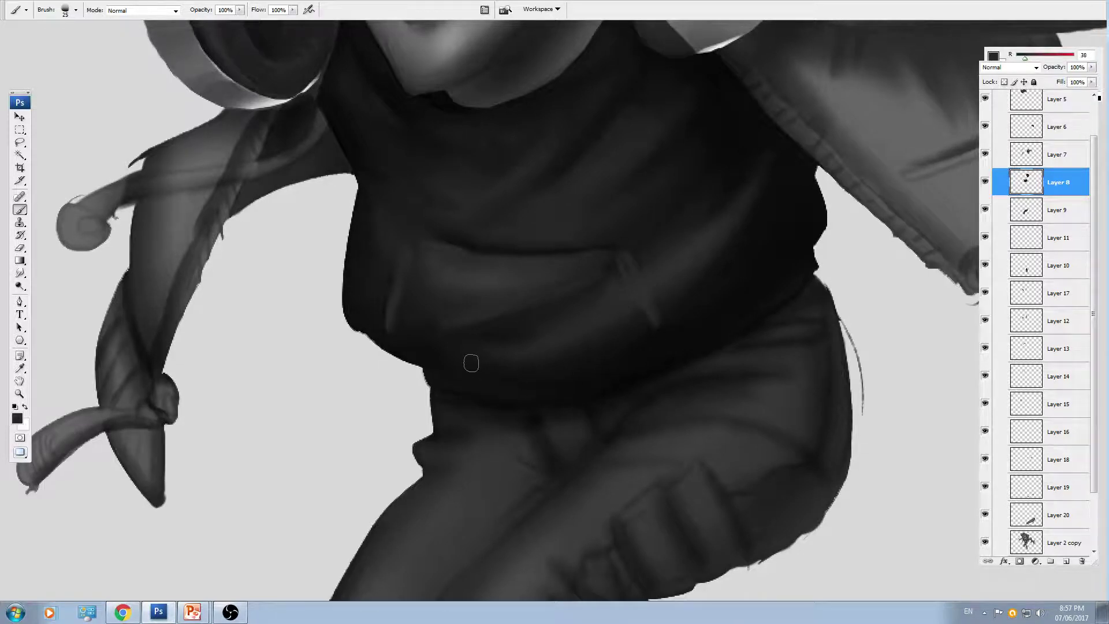
pyautogui.moveTo(471, 363); pyautogui.dragTo(626, 359)
# - Try painting a black mask over the nose and mouth on Layer 2 copy
pyautogui.hotkey('ctrl', '-')
pyautogui.hotkey('ctrl', '-')
pyautogui.hotkey('ctrl', '-')
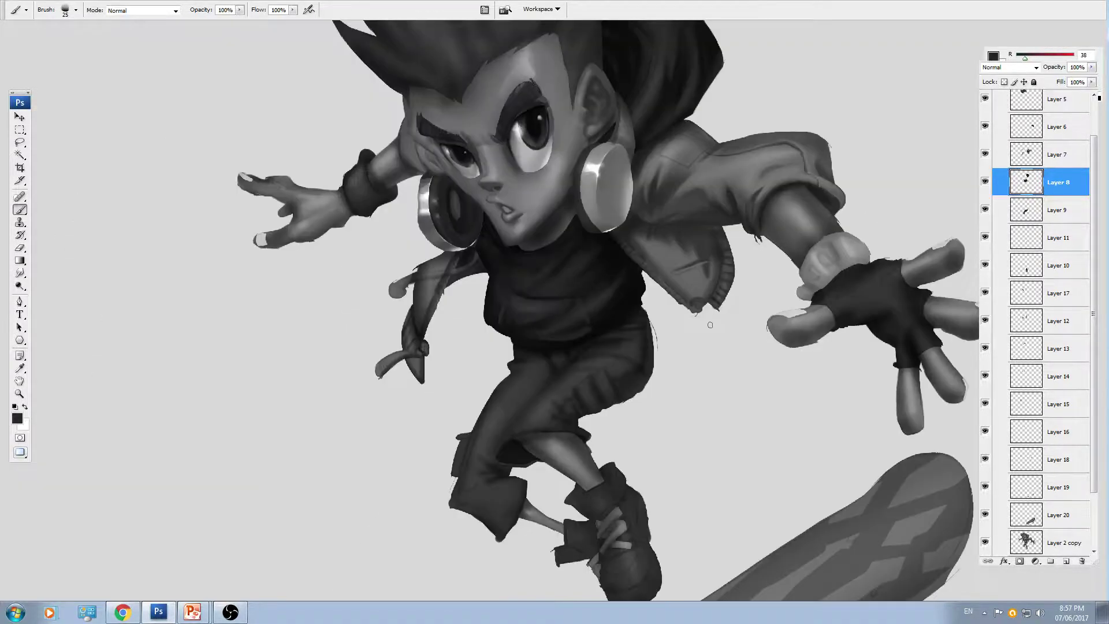
pyautogui.moveTo(381, 242); pyautogui.dragTo(411, 323)
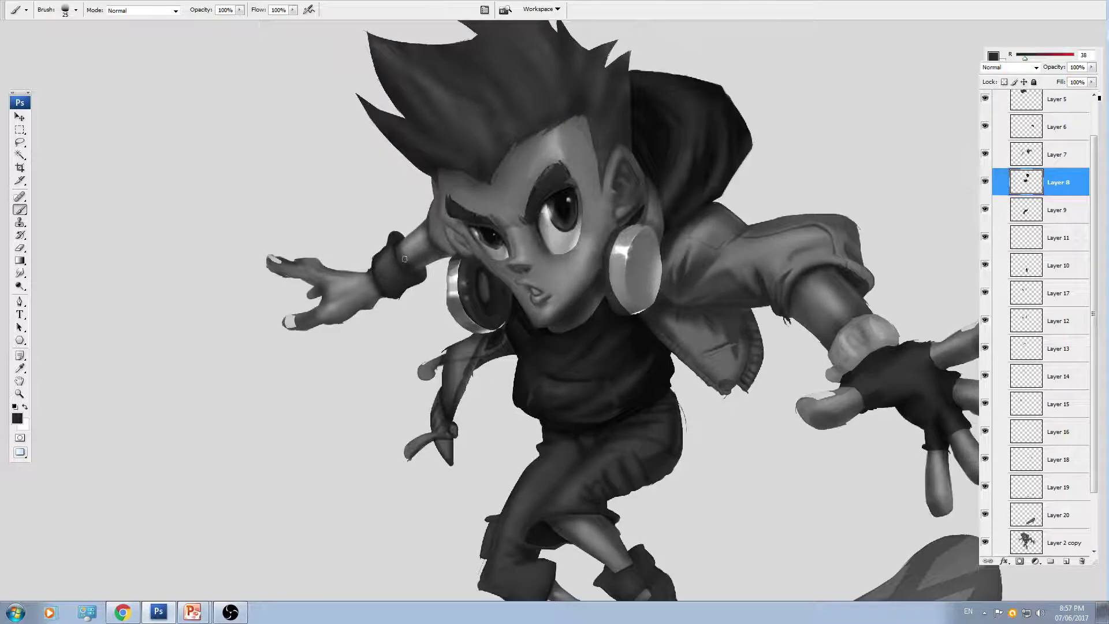
pyautogui.press('d')
pyautogui.click(1025, 540)
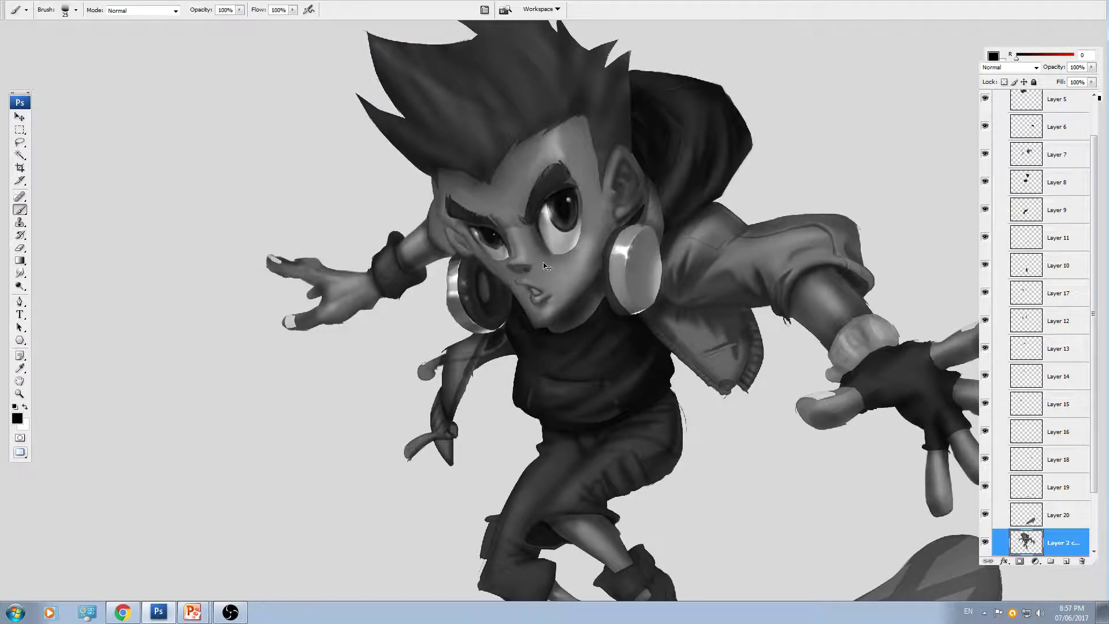
pyautogui.hotkey('ctrl', '+')
pyautogui.press(']')
pyautogui.moveTo(550, 233)
pyautogui.mouseDown()
pyautogui.moveTo(513, 319)
pyautogui.moveTo(594, 255)
pyautogui.moveTo(556, 232)
pyautogui.moveTo(623, 168)
pyautogui.moveTo(571, 251)
pyautogui.moveTo(502, 242)
pyautogui.moveTo(490, 275)
pyautogui.moveTo(590, 260)
pyautogui.moveTo(541, 293)
pyautogui.moveTo(583, 296)
pyautogui.mouseUp()
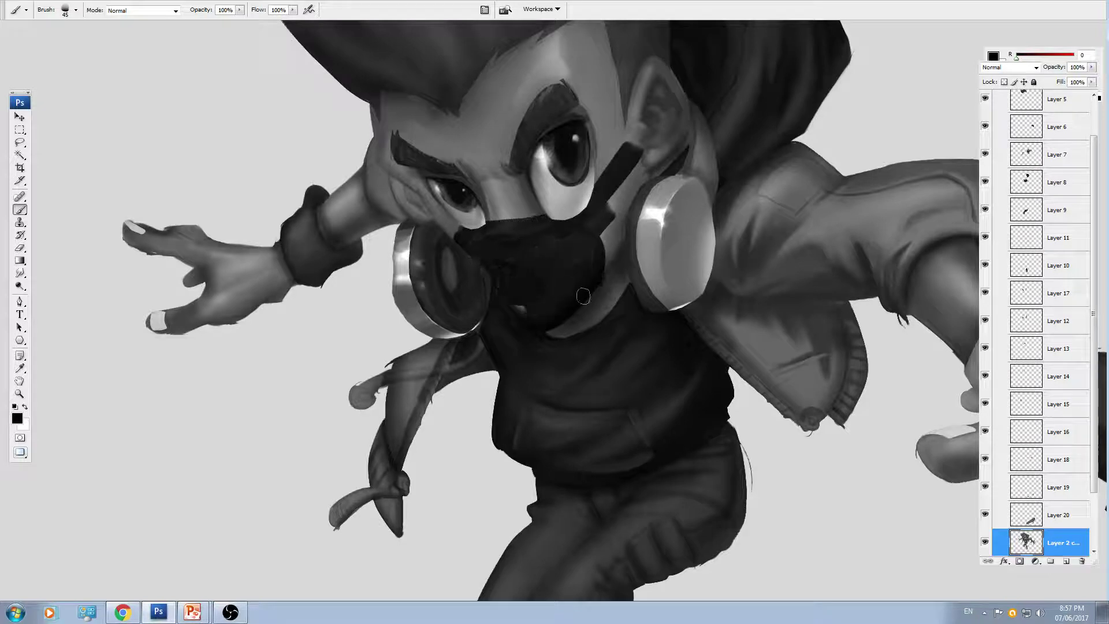
pyautogui.hotkey('ctrl', '-')
pyautogui.hotkey('ctrl', 'z')
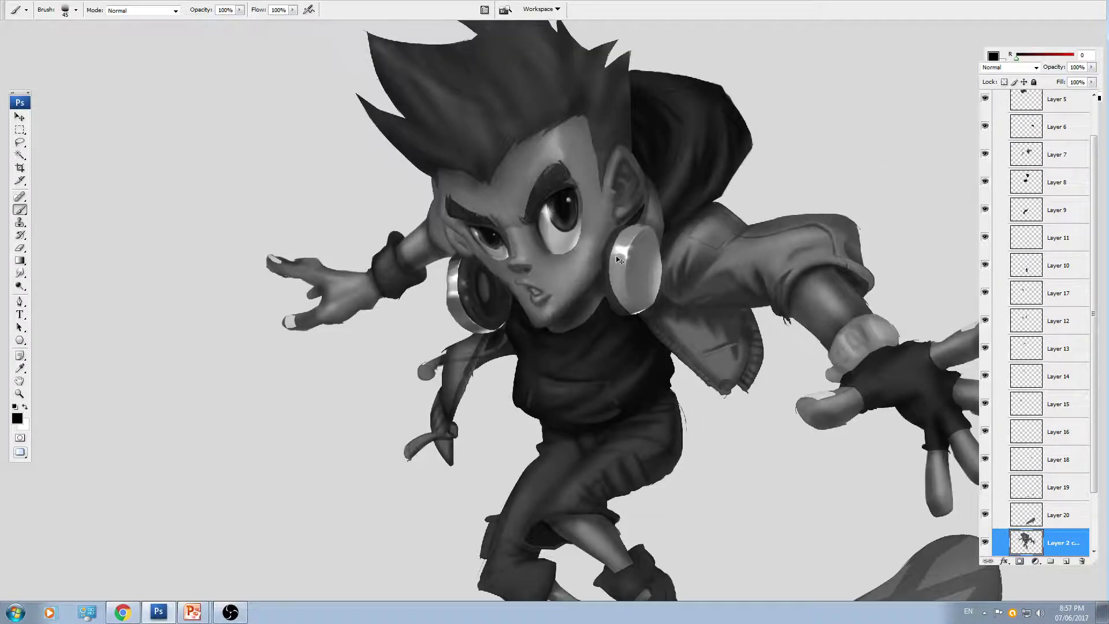
# - Make Layer 9, which holds the trousers, the active layer
pyautogui.hotkey('ctrl', '+')
pyautogui.moveTo(593, 448); pyautogui.dragTo(536, 264)
pyautogui.press('v')
pyautogui.keyDown('ctrl'); pyautogui.click(559, 319); pyautogui.keyUp('ctrl')
pyautogui.moveTo(559, 319); pyautogui.dragTo(538, 326)
pyautogui.hotkey('ctrl', 'z')
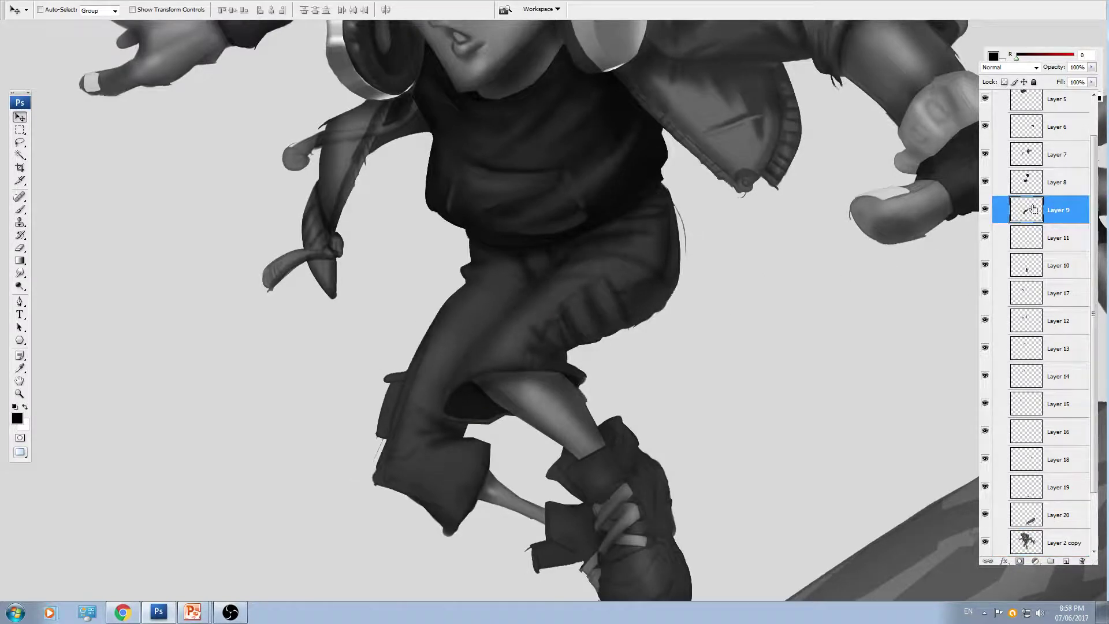
# - Paint the dark crease running from the crotch down between the two trouser legs
pyautogui.press('b')
pyautogui.hotkey('ctrl', '+')
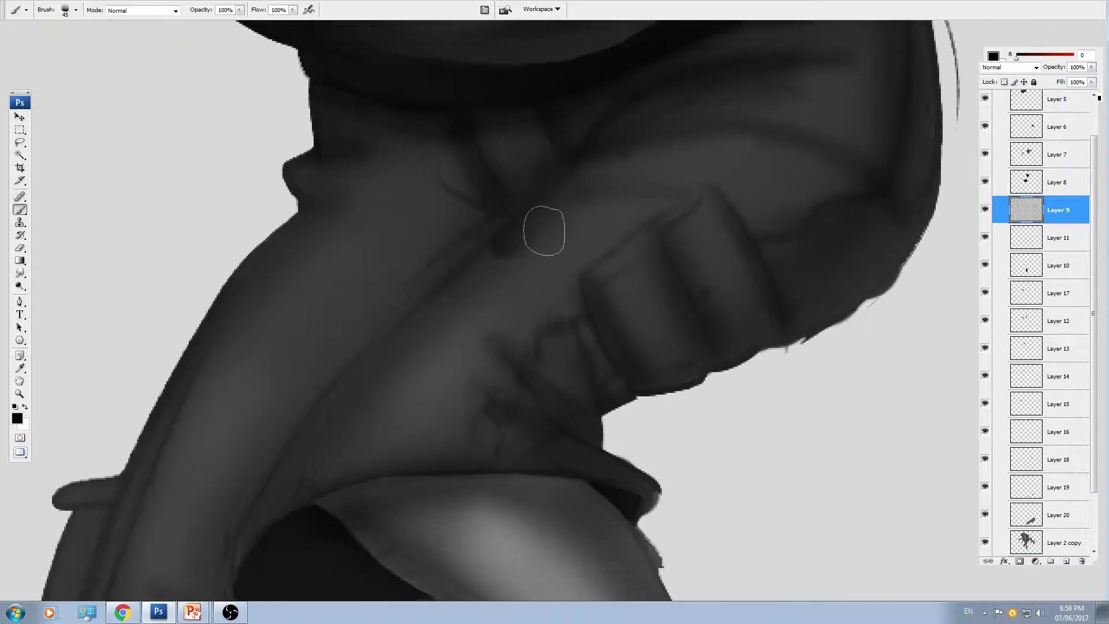
pyautogui.press('[')
pyautogui.press('[')
pyautogui.hotkey('ctrl', 'z')
pyautogui.keyDown('alt'); pyautogui.click(507, 271); pyautogui.keyUp('alt')
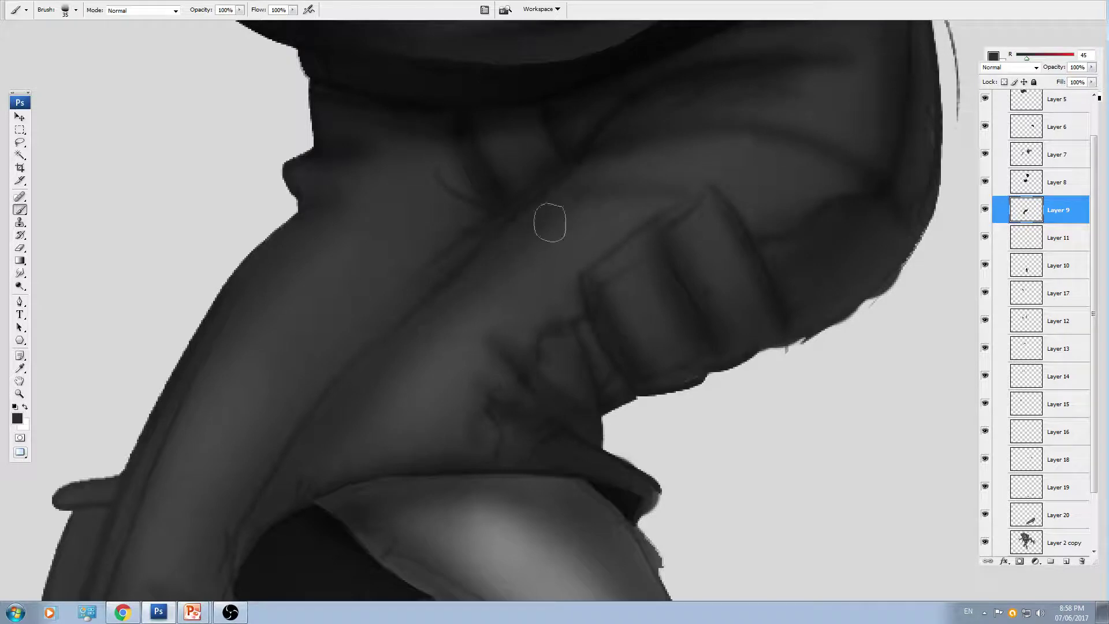
pyautogui.moveTo(411, 320); pyautogui.dragTo(456, 265)
pyautogui.moveTo(563, 225)
pyautogui.mouseDown()
pyautogui.moveTo(431, 362)
pyautogui.moveTo(369, 406)
pyautogui.mouseUp()
# - Paint a lighter fold on the upper thigh just below the shirt hem and smudge its edge
pyautogui.keyDown('alt'); pyautogui.click(473, 288); pyautogui.keyUp('alt')
pyautogui.press('[')
pyautogui.press('[')
pyautogui.press('[')
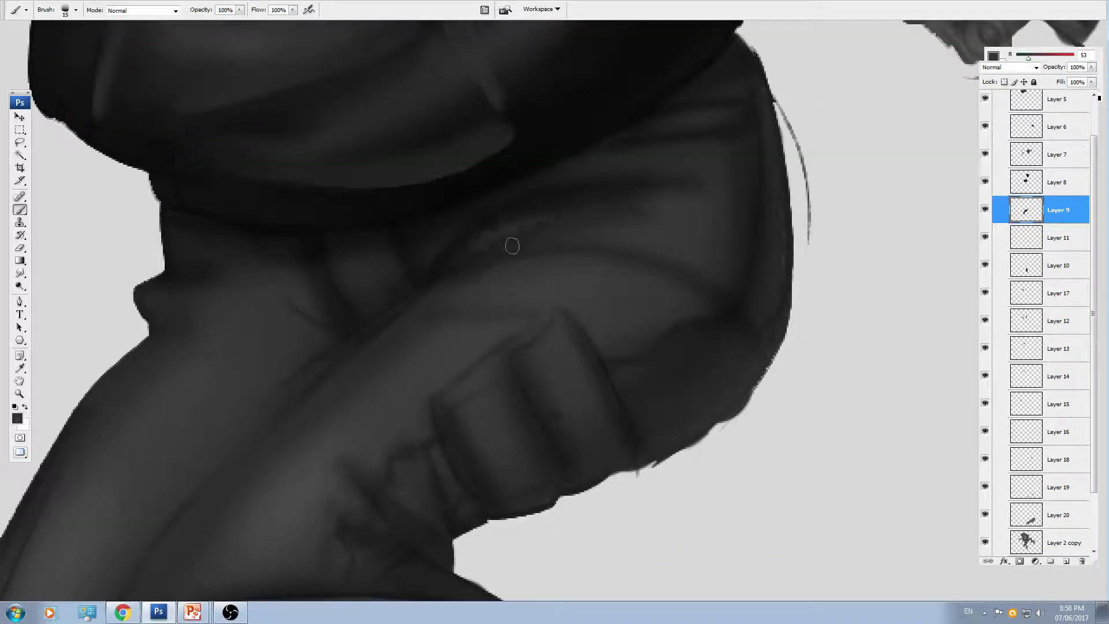
pyautogui.moveTo(493, 245)
pyautogui.mouseDown()
pyautogui.moveTo(548, 231)
pyautogui.moveTo(560, 214)
pyautogui.mouseUp()
pyautogui.press('r')
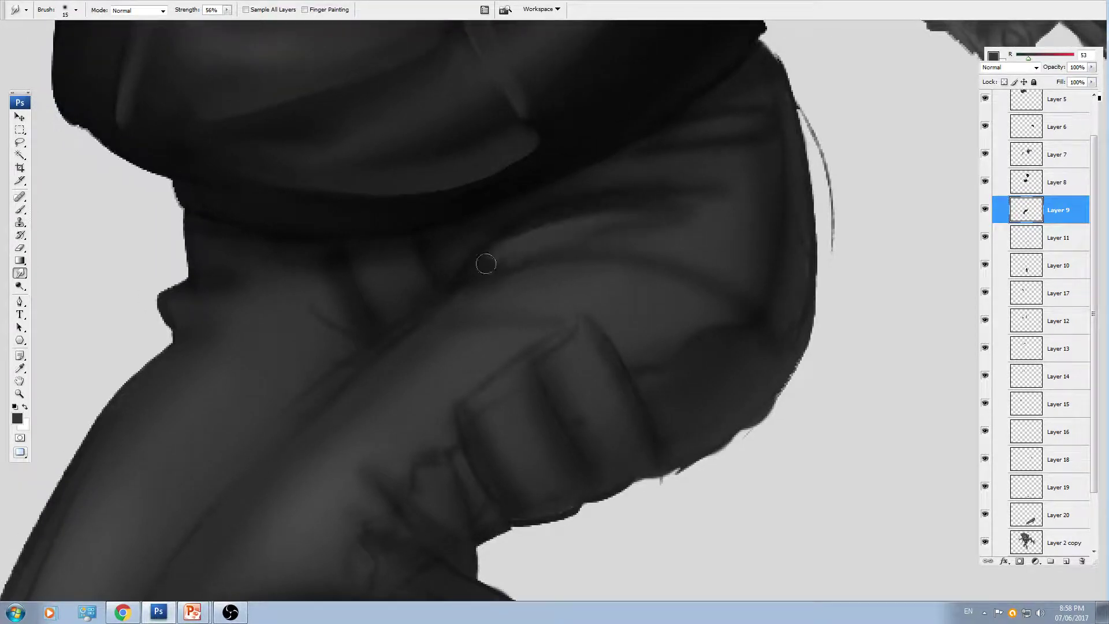
pyautogui.moveTo(486, 264); pyautogui.dragTo(574, 225)
# - Smudge the horizontal folds across the upper thigh and hip with the strength raised to 77%
pyautogui.moveTo(230, 14); pyautogui.dragTo(243, 26)
pyautogui.press(']')
pyautogui.moveTo(682, 215); pyautogui.dragTo(740, 216)
pyautogui.press('[')
pyautogui.moveTo(648, 175); pyautogui.dragTo(742, 182)
pyautogui.moveTo(588, 193); pyautogui.dragTo(740, 198)
pyautogui.press(']')
pyautogui.press(']')
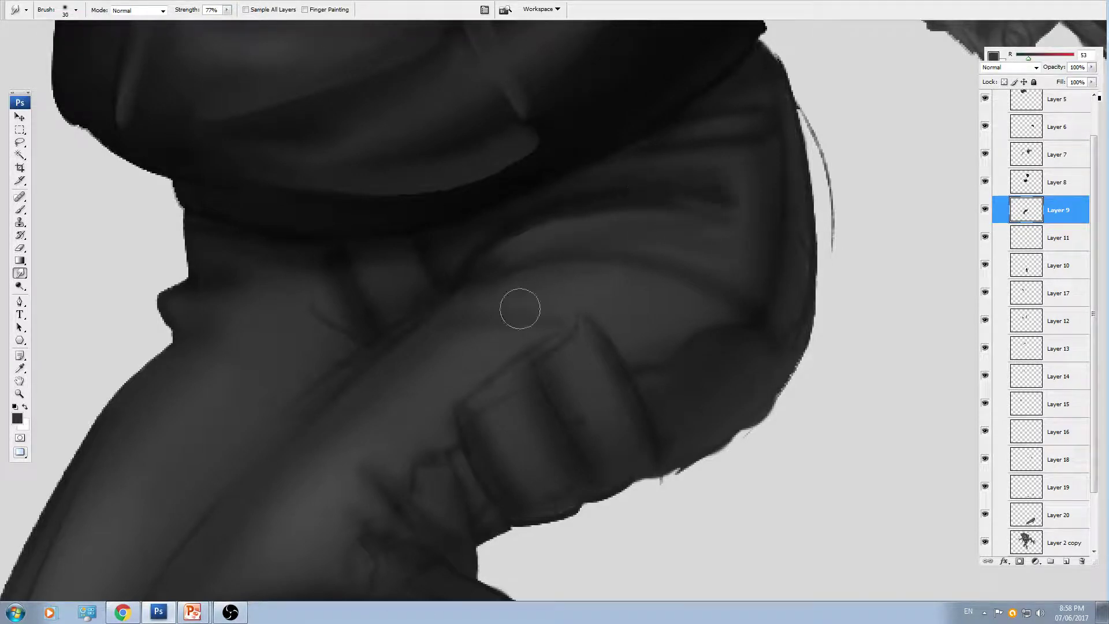
# - Smudge a curved fold across the thigh above the side pocket and soften the crease near the crotch
pyautogui.press('[')
pyautogui.press('[')
pyautogui.moveTo(509, 312); pyautogui.dragTo(428, 317)
pyautogui.moveTo(441, 362); pyautogui.dragTo(494, 261)
pyautogui.moveTo(419, 261); pyautogui.dragTo(460, 258)
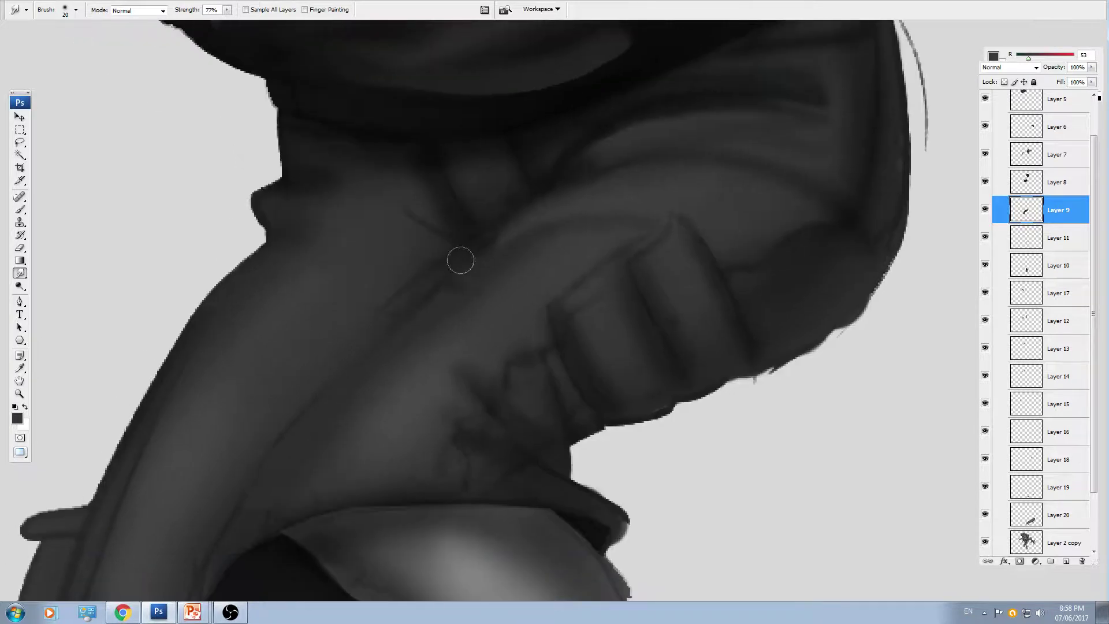
# - Paint a lighter edge along the front thigh where it overlaps the other leg
pyautogui.press('b')
pyautogui.moveTo(554, 194); pyautogui.dragTo(506, 228)
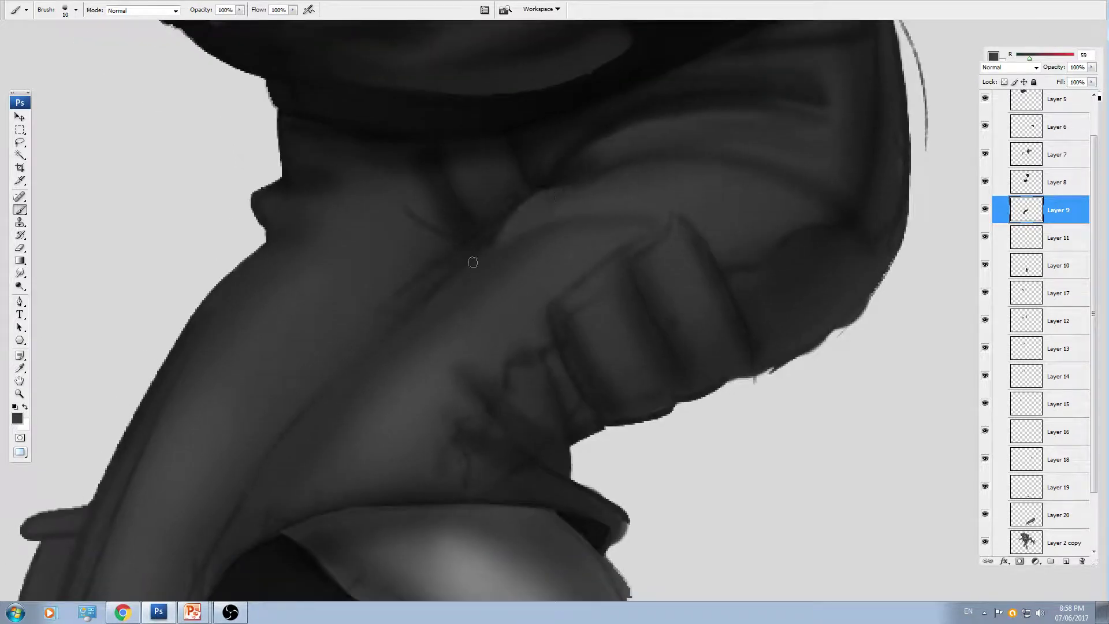
pyautogui.moveTo(472, 262); pyautogui.dragTo(450, 286)
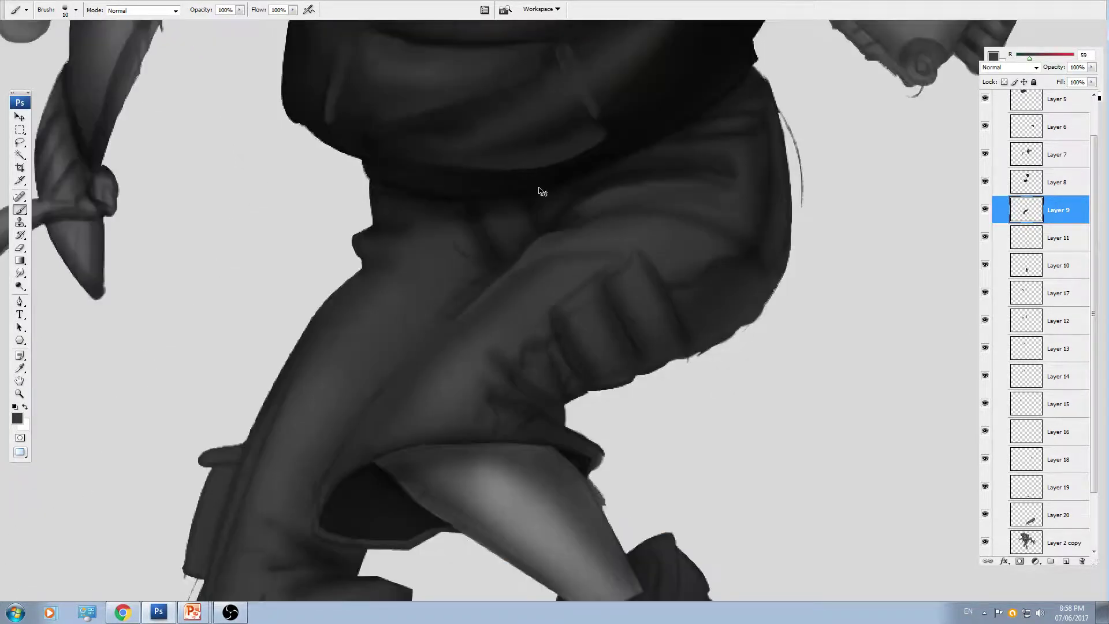
pyautogui.press(']')
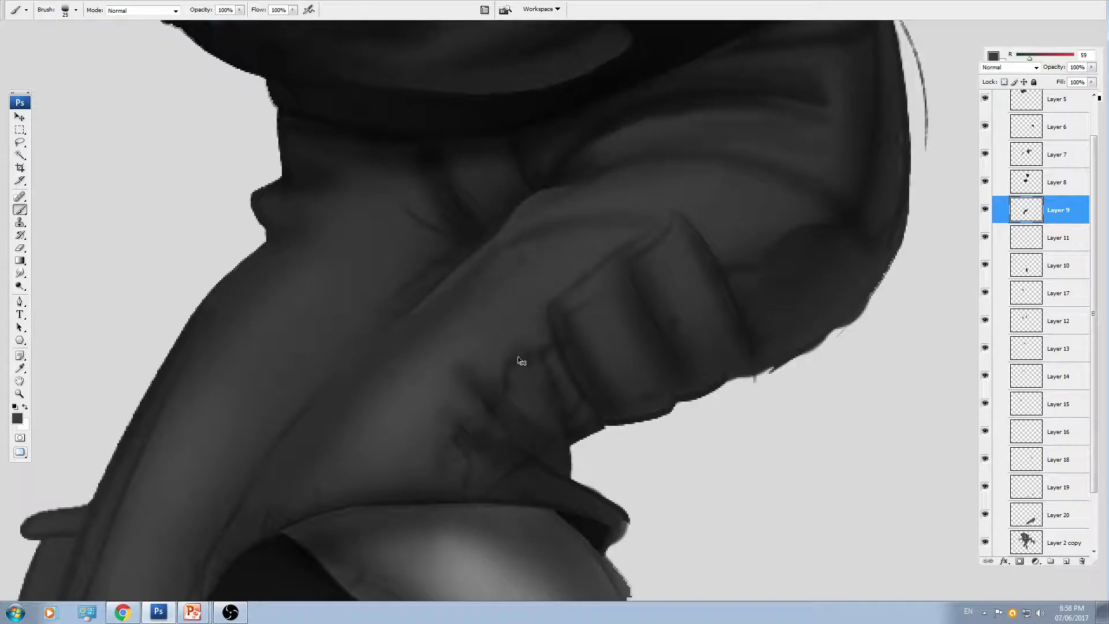
pyautogui.press(']')
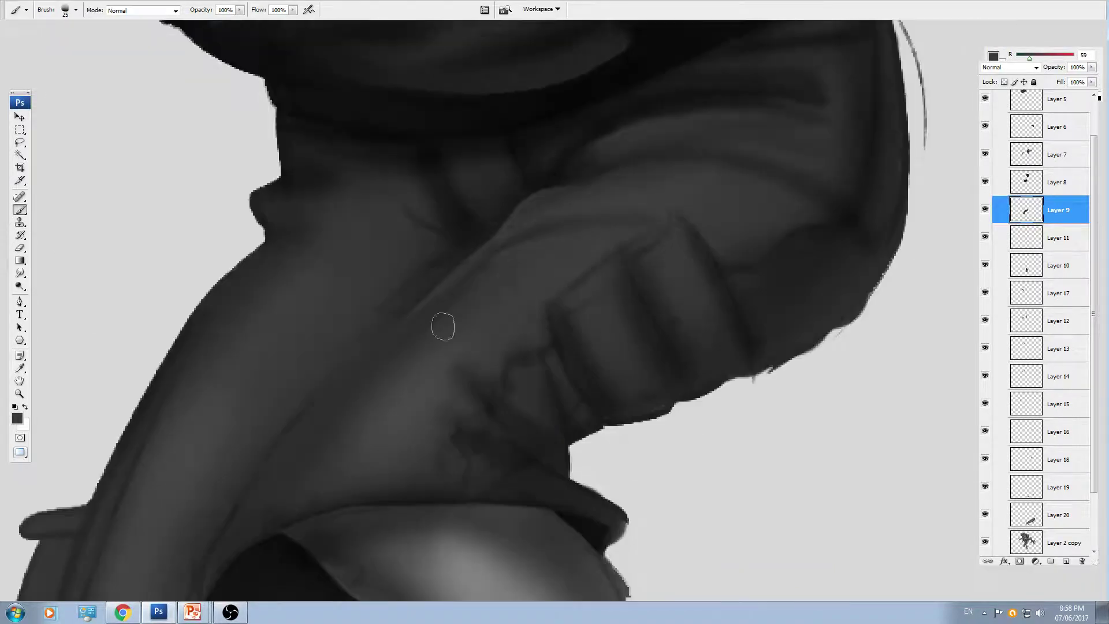
# - Paint shadow and light folds on the trousers' outer hip below the waist using sampled greys
pyautogui.moveTo(335, 237); pyautogui.dragTo(529, 177)
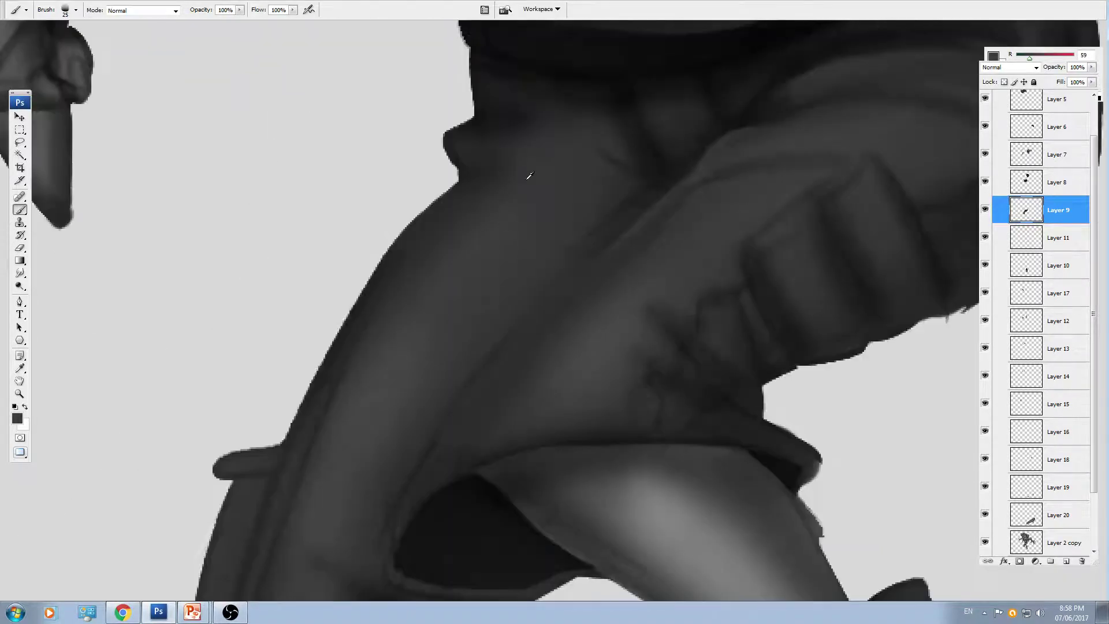
pyautogui.keyDown('alt'); pyautogui.click(460, 149); pyautogui.keyUp('alt')
pyautogui.moveTo(458, 159); pyautogui.dragTo(584, 188)
pyautogui.keyDown('alt'); pyautogui.click(583, 189); pyautogui.keyUp('alt')
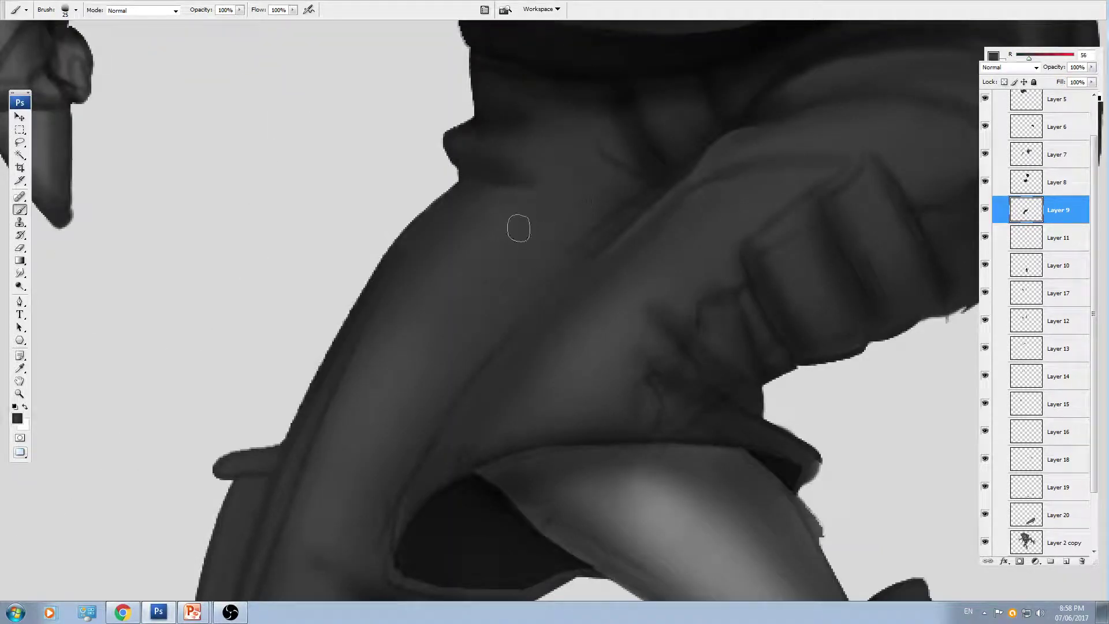
pyautogui.moveTo(519, 228); pyautogui.dragTo(483, 295)
pyautogui.keyDown('alt'); pyautogui.click(469, 237); pyautogui.keyUp('alt')
pyautogui.moveTo(485, 202); pyautogui.dragTo(467, 216)
pyautogui.keyDown('alt'); pyautogui.click(473, 176); pyautogui.keyUp('alt')
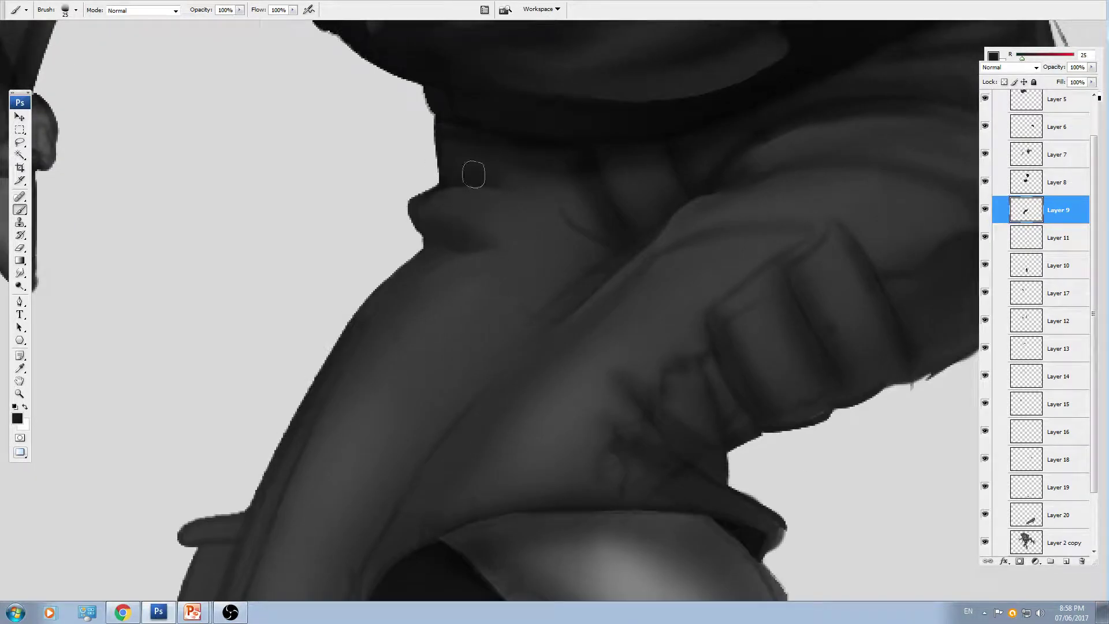
# - Shape the small creases beside the crotch with sampled dark and light greys
pyautogui.moveTo(565, 236); pyautogui.dragTo(520, 220)
pyautogui.moveTo(568, 250)
pyautogui.mouseDown()
pyautogui.moveTo(499, 215)
pyautogui.moveTo(513, 220)
pyautogui.mouseUp()
pyautogui.keyDown('alt'); pyautogui.click(503, 179); pyautogui.keyUp('alt')
pyautogui.hotkey('ctrl', '-')
pyautogui.hotkey('ctrl', '+')
pyautogui.press('[')
pyautogui.press('[')
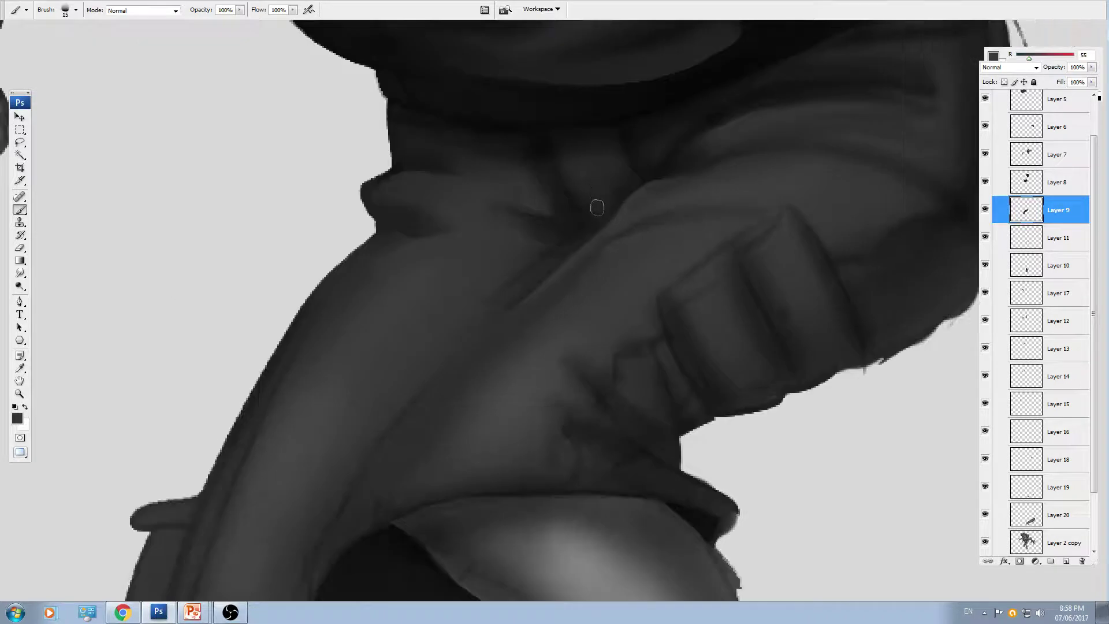
# - Define the fly panel's edges and the dark crease beneath it with a small brush and sampled dark greys
pyautogui.hotkey('ctrl', '+')
pyautogui.hotkey('ctrl', '+')
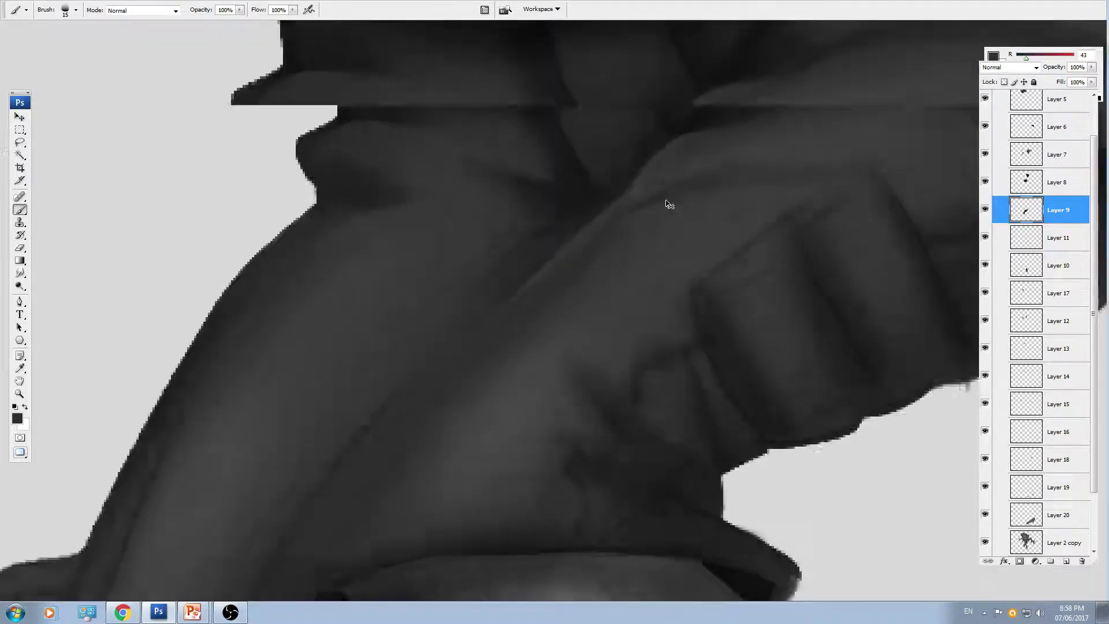
pyautogui.moveTo(652, 126); pyautogui.dragTo(620, 304)
pyautogui.hotkey('ctrl', '+')
pyautogui.press('[')
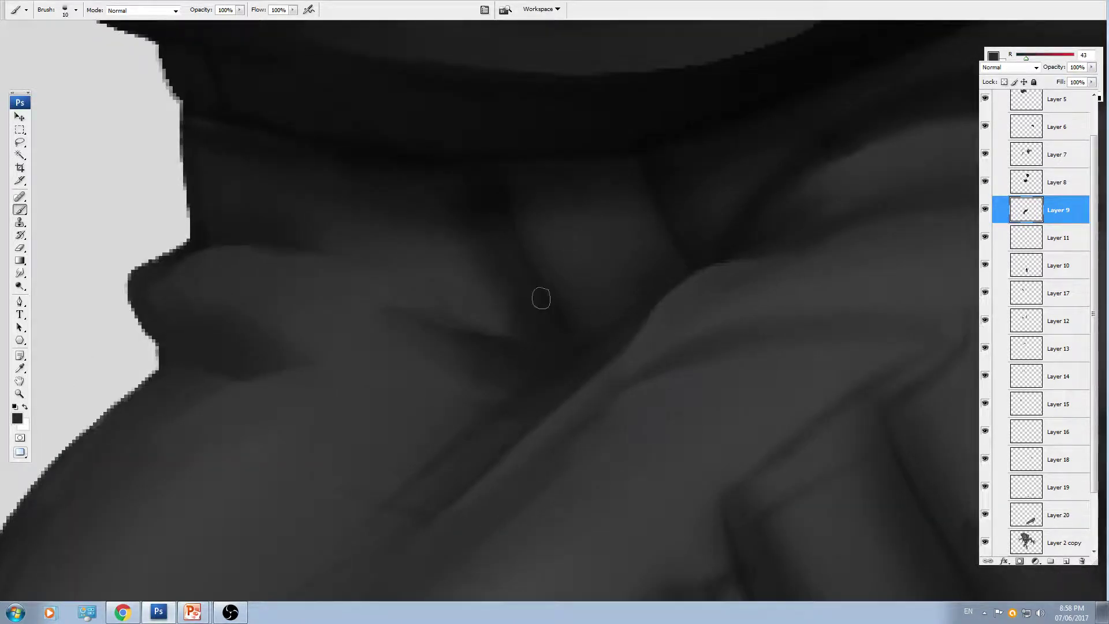
pyautogui.press(']')
pyautogui.keyDown('alt'); pyautogui.click(556, 320); pyautogui.keyUp('alt')
pyautogui.press('[')
pyautogui.press('[')
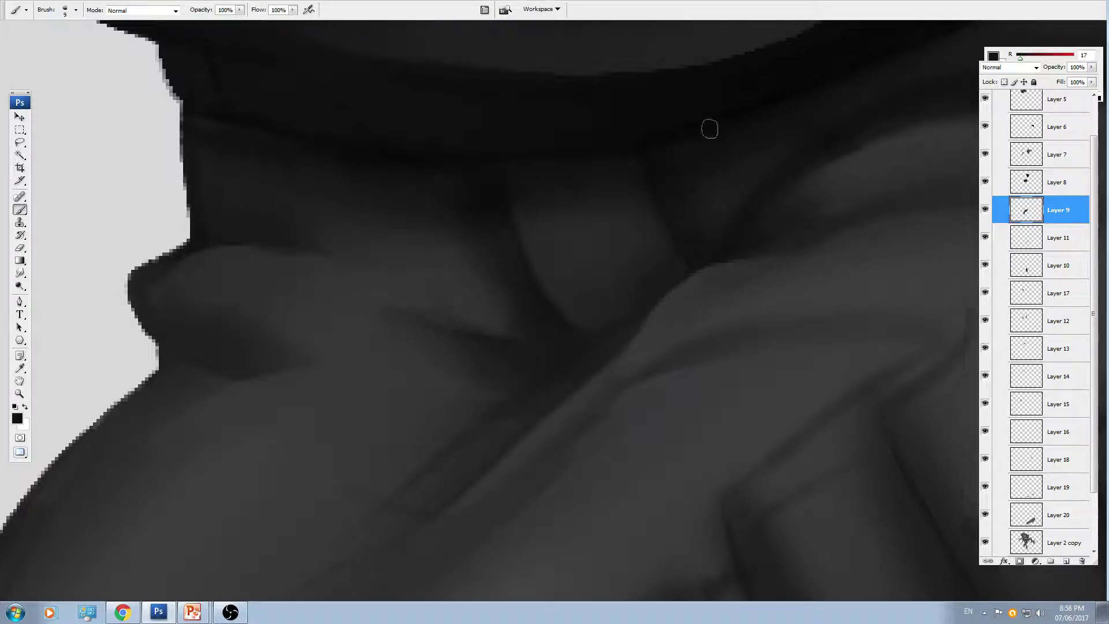
# - Smudge vertical folds into the fly panel of the trousers
pyautogui.hotkey('ctrl', '-')
pyautogui.hotkey('ctrl', '-')
pyautogui.hotkey('ctrl', '+')
pyautogui.hotkey('ctrl', '+')
pyautogui.keyDown('alt'); pyautogui.click(604, 263); pyautogui.keyUp('alt')
pyautogui.press('r')
pyautogui.moveTo(587, 201); pyautogui.dragTo(634, 257)
# - Smudge creases across the far leg's thigh, from the crotch fold toward the outer edge
pyautogui.hotkey('ctrl', '-')
pyautogui.hotkey('ctrl', '-')
pyautogui.hotkey('ctrl', '-')
pyautogui.hotkey('ctrl', '-')
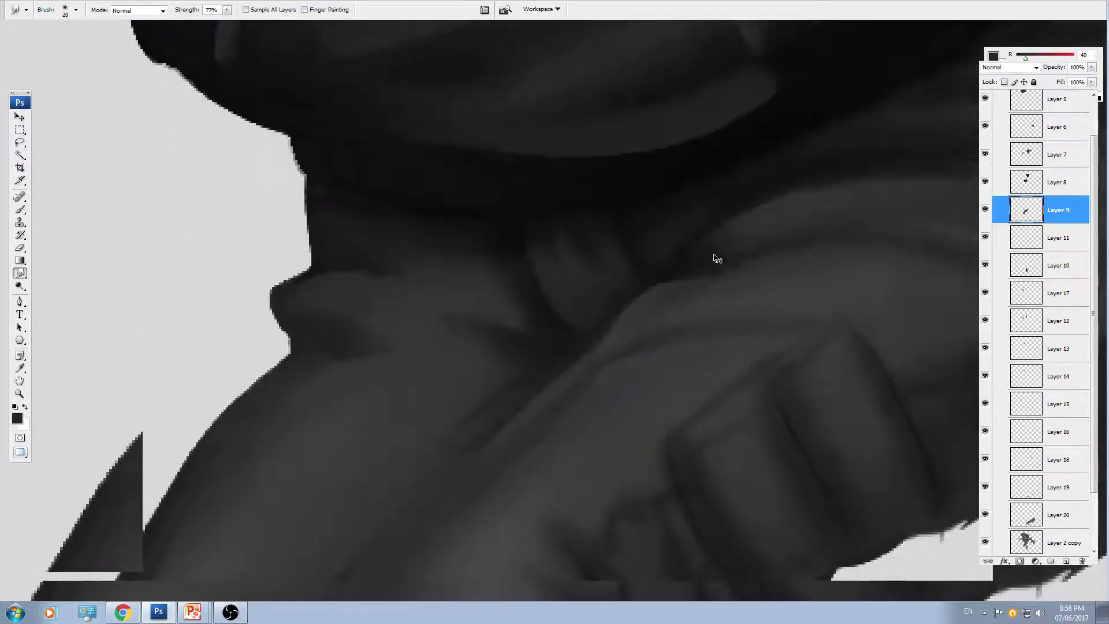
pyautogui.moveTo(503, 424); pyautogui.dragTo(661, 235)
pyautogui.hotkey('ctrl', '+')
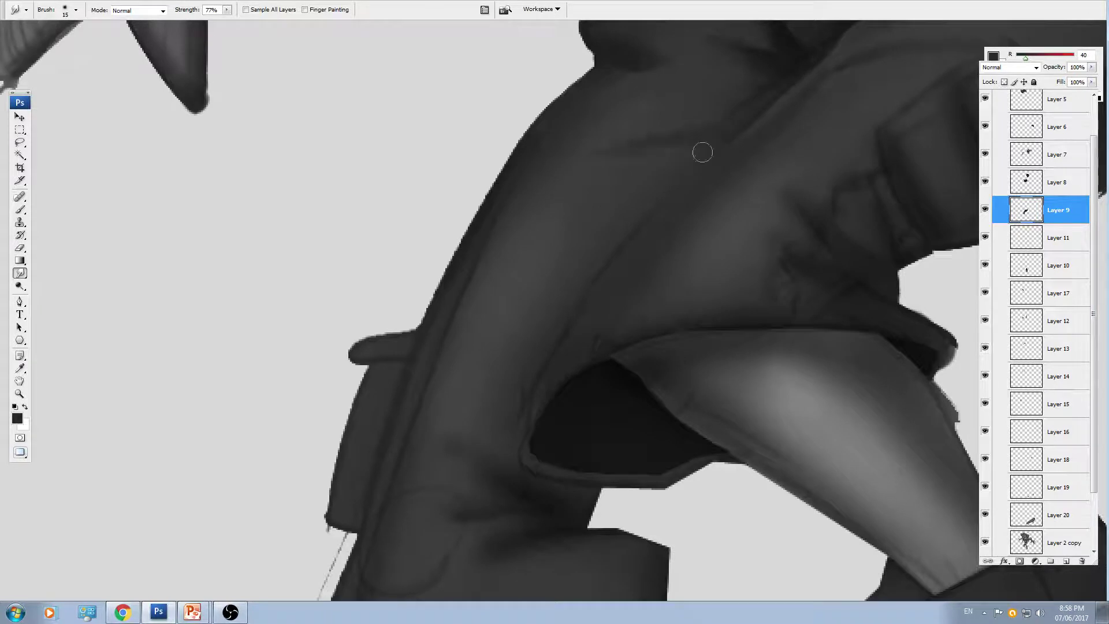
pyautogui.press(']')
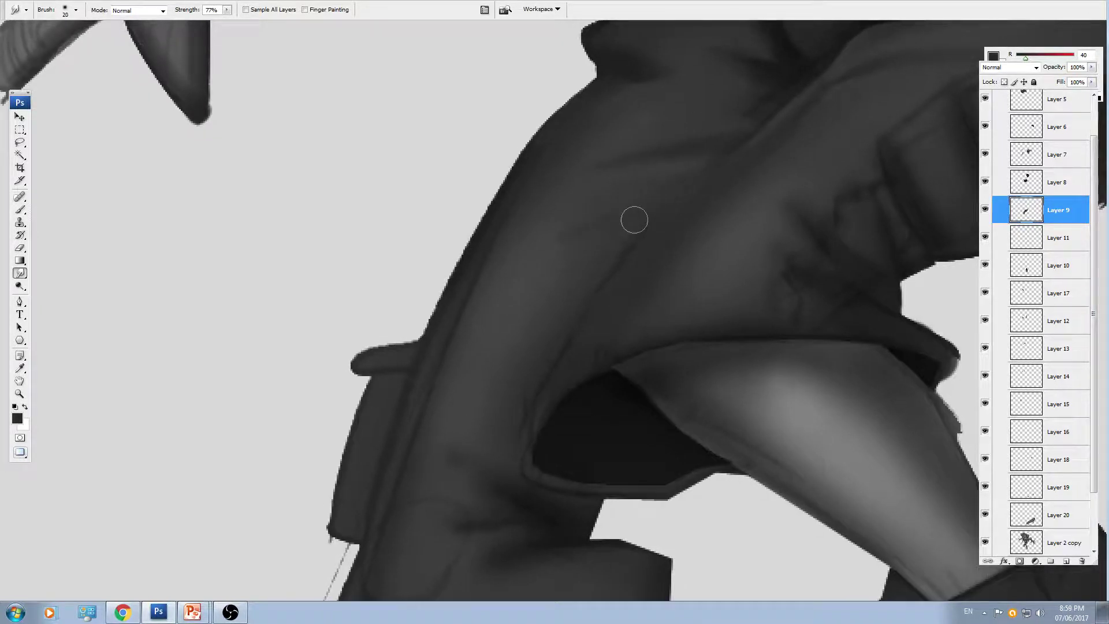
pyautogui.press(']')
pyautogui.moveTo(589, 231); pyautogui.dragTo(532, 264)
pyautogui.moveTo(529, 349); pyautogui.dragTo(599, 218)
# - Smudge the folds around the far leg's knee with a smaller brush
pyautogui.press('[')
pyautogui.press('[')
pyautogui.moveTo(535, 318); pyautogui.dragTo(602, 360)
pyautogui.scroll(-2, 586, 407)
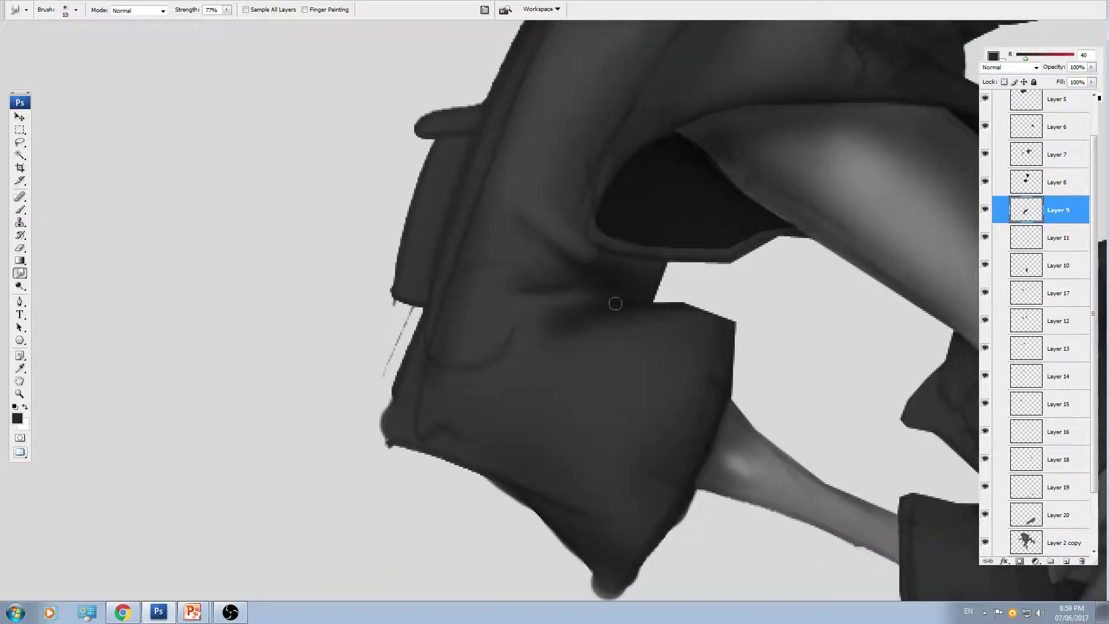
# - Smudge broad folds across the far trouser leg below the knee, enlarging the brush to 35
pyautogui.press(']')
pyautogui.press(']')
pyautogui.moveTo(553, 328); pyautogui.dragTo(511, 366)
pyautogui.press(']')
pyautogui.press(']')
pyautogui.press(']')
pyautogui.moveTo(689, 432); pyautogui.dragTo(554, 408)
pyautogui.moveTo(669, 404)
pyautogui.mouseDown()
pyautogui.moveTo(566, 391)
pyautogui.moveTo(596, 394)
pyautogui.moveTo(592, 408)
pyautogui.moveTo(535, 314)
pyautogui.mouseUp()
# - Refine the far leg's lower folds toward the hem with the Smudge tool, reducing the brush to 20
pyautogui.press('space')
pyautogui.moveTo(585, 343); pyautogui.dragTo(629, 372)
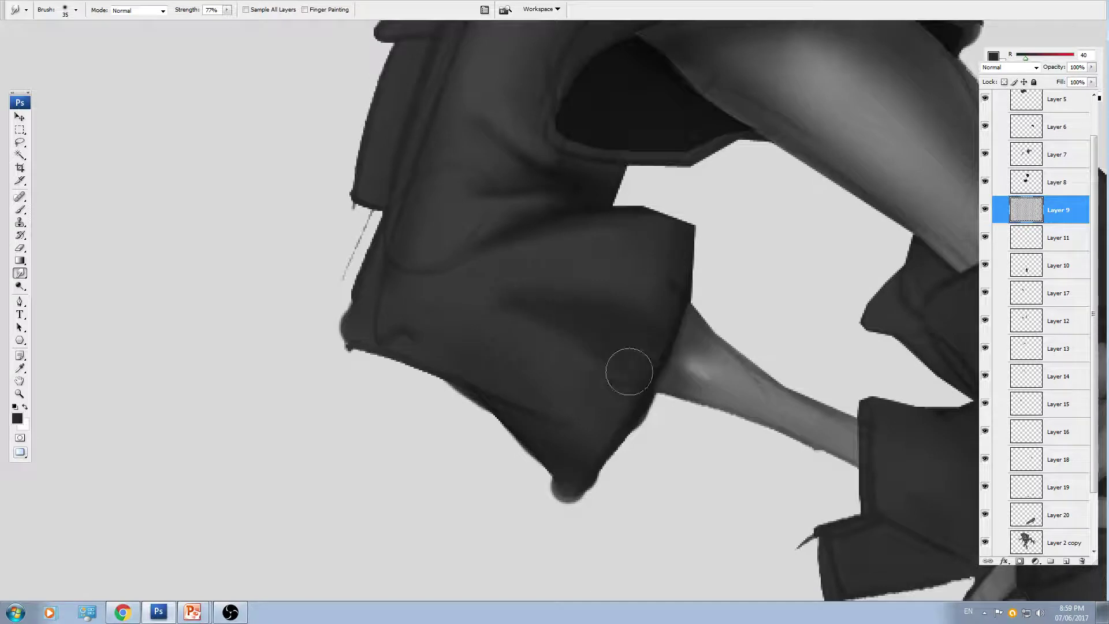
pyautogui.scroll(-1, 629, 371)
pyautogui.scroll(-2, 542, 320)
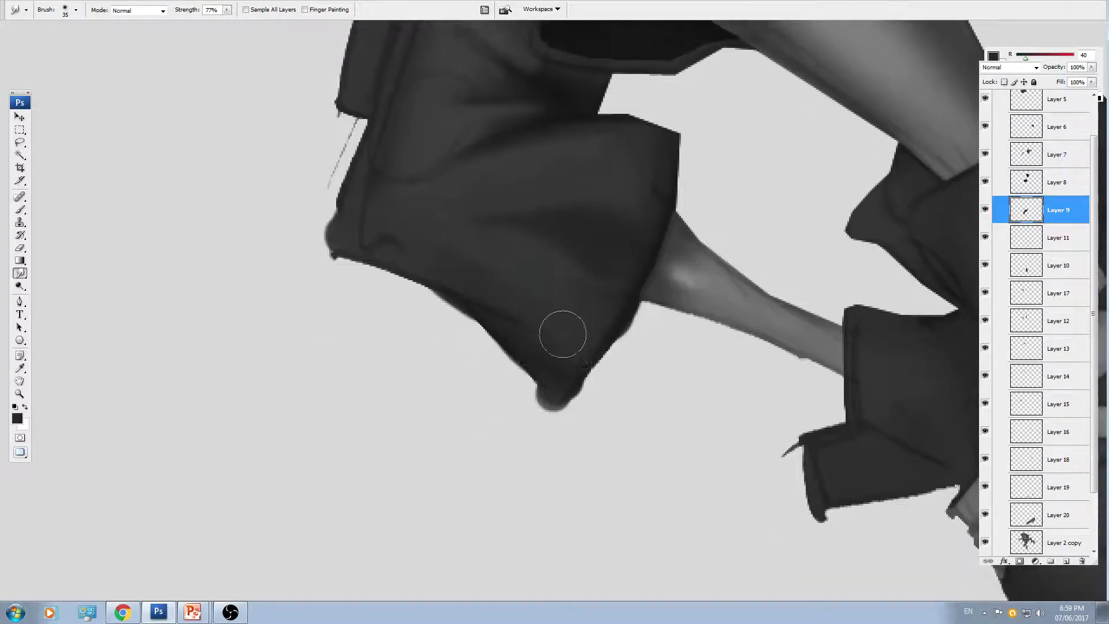
pyautogui.scroll(3, 452, 237)
pyautogui.press('[')
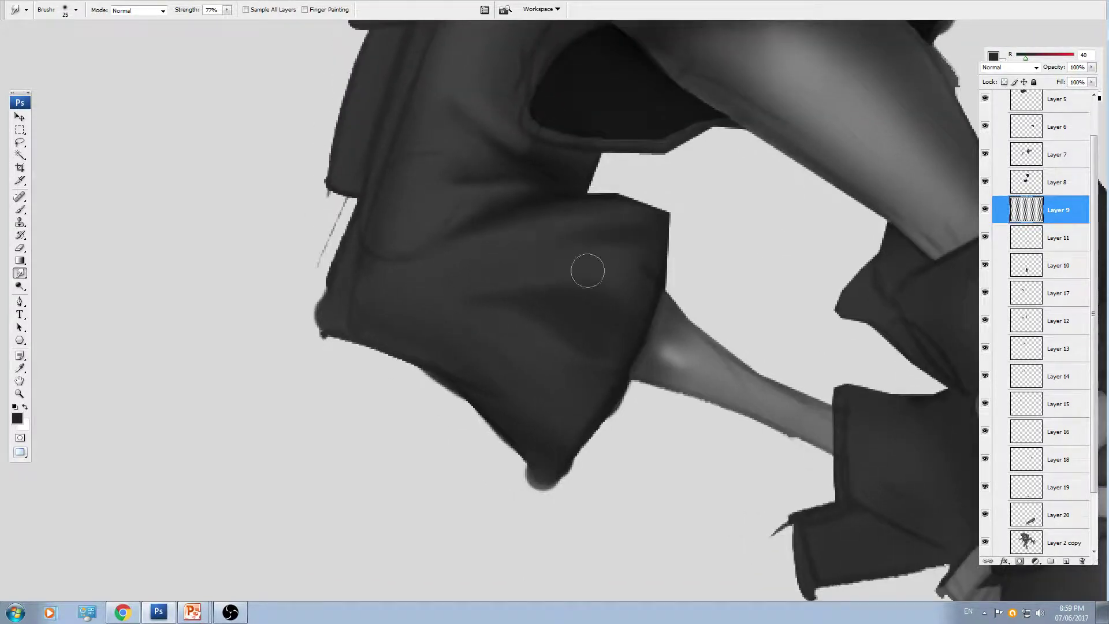
pyautogui.press('[')
pyautogui.hotkey('ctrl', '-')
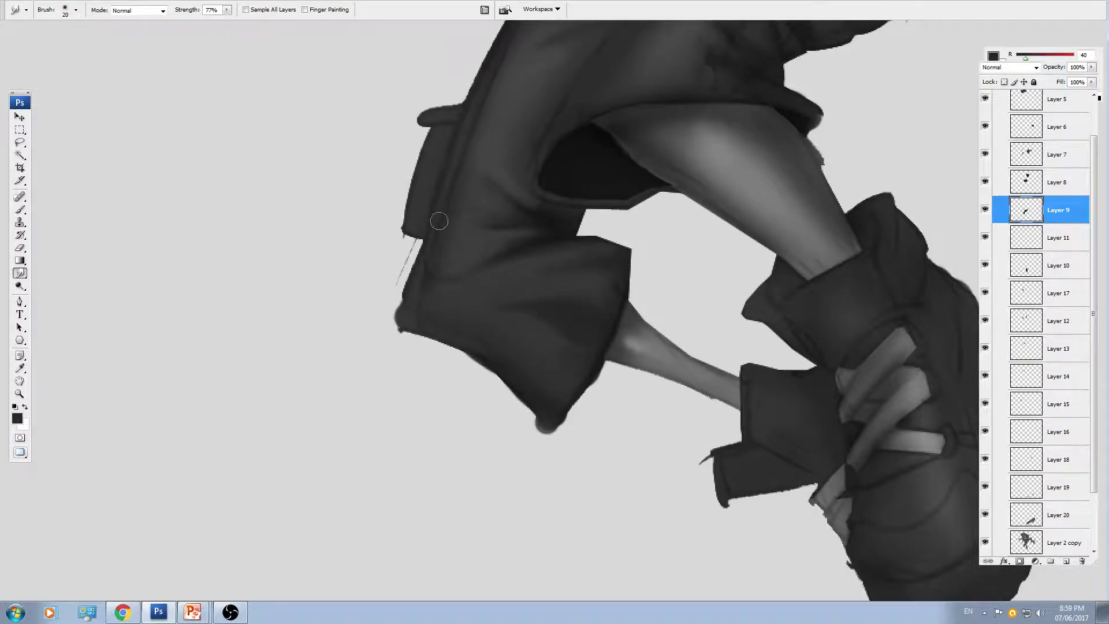
pyautogui.moveTo(570, 306); pyautogui.dragTo(446, 374)
pyautogui.moveTo(558, 286); pyautogui.dragTo(541, 305)
# - Smudge creases on the near leg's thigh, between the pocket and the trouser hem
pyautogui.hotkey('ctrl', '+')
pyautogui.moveTo(585, 67)
pyautogui.mouseDown()
pyautogui.moveTo(617, 252)
pyautogui.moveTo(574, 216)
pyautogui.moveTo(606, 242)
pyautogui.mouseUp()
pyautogui.press('[')
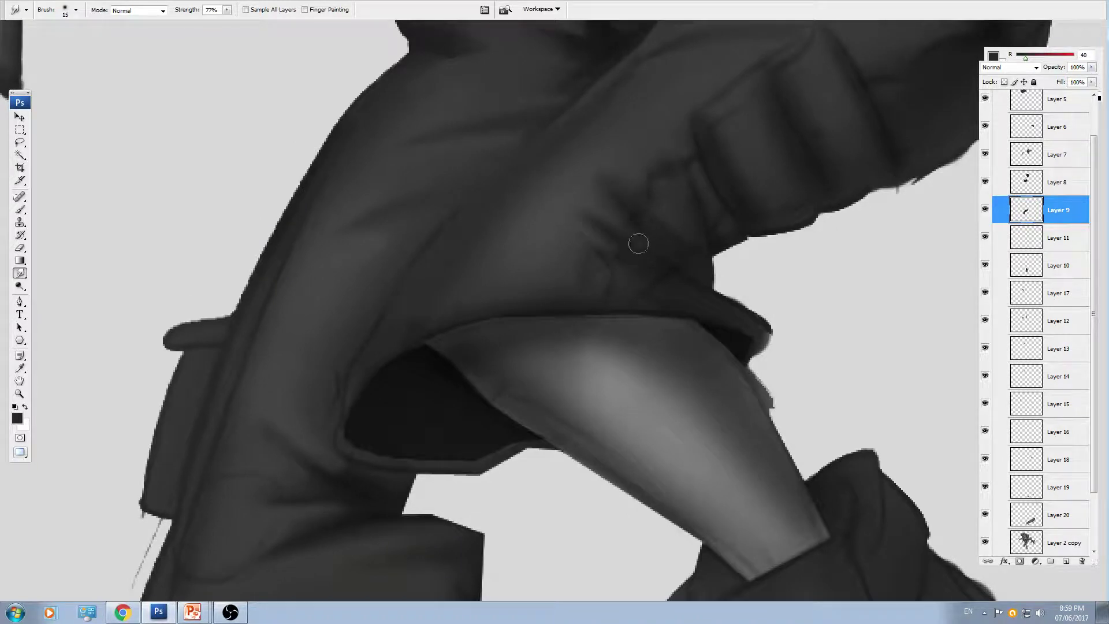
pyautogui.moveTo(600, 169); pyautogui.dragTo(622, 195)
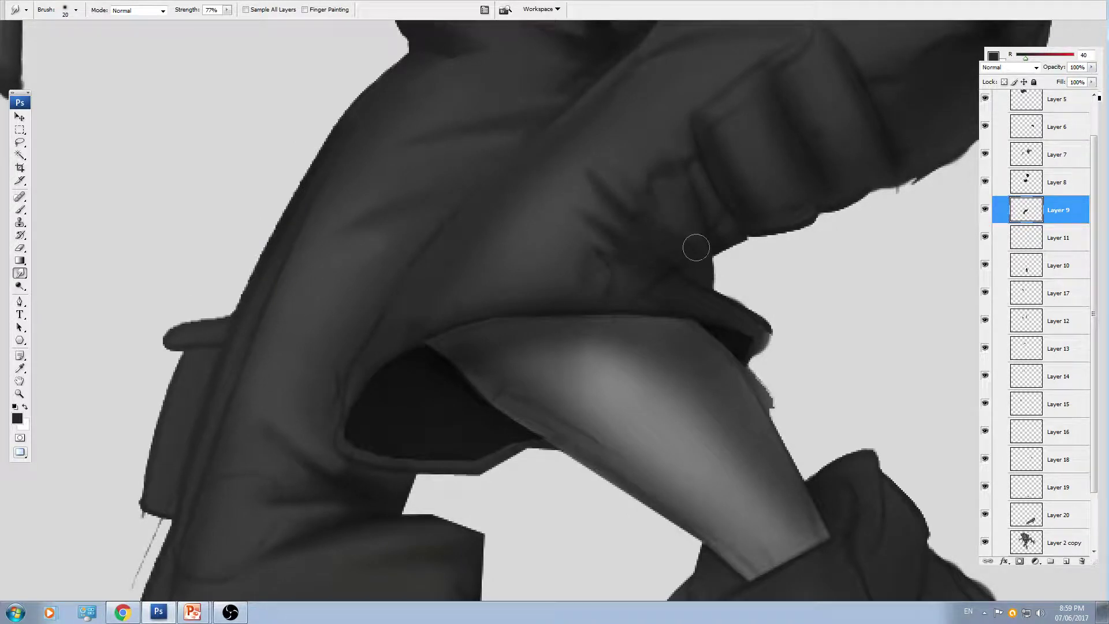
pyautogui.moveTo(491, 204); pyautogui.dragTo(528, 191)
pyautogui.moveTo(608, 245)
pyautogui.mouseDown()
pyautogui.moveTo(558, 222)
pyautogui.moveTo(557, 247)
pyautogui.mouseUp()
# - Paint the shadow between the two legs above the near trouser opening, using sampled dark greys
pyautogui.press('b')
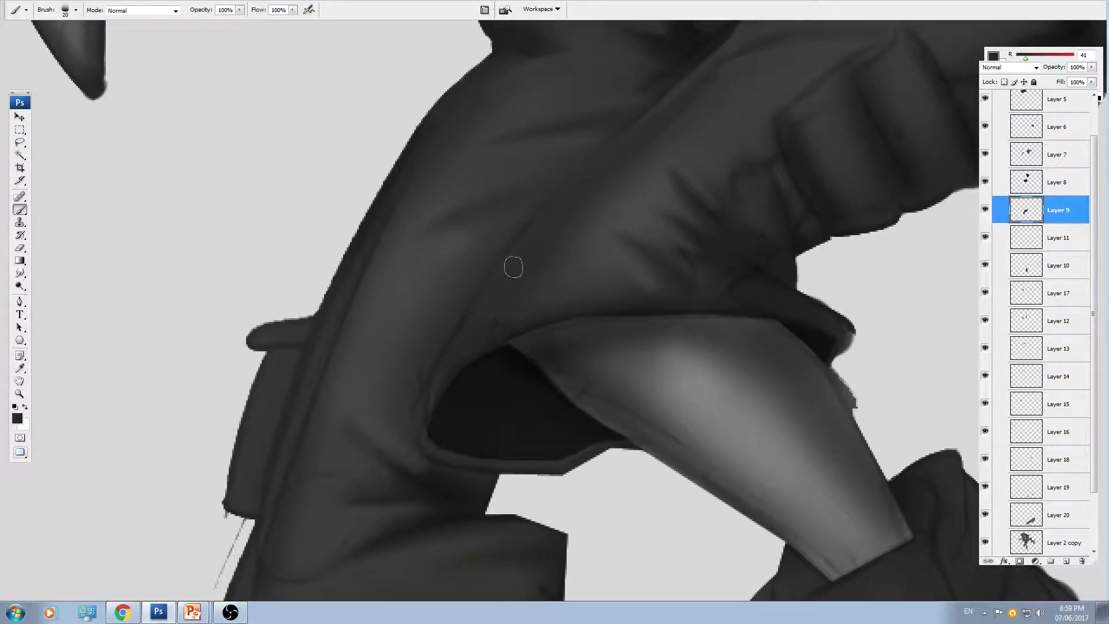
pyautogui.press(']')
pyautogui.keyDown('alt'); pyautogui.click(492, 385); pyautogui.keyUp('alt')
pyautogui.keyDown('alt'); pyautogui.click(463, 329); pyautogui.keyUp('alt')
pyautogui.moveTo(450, 293); pyautogui.dragTo(544, 255)
pyautogui.press('[')
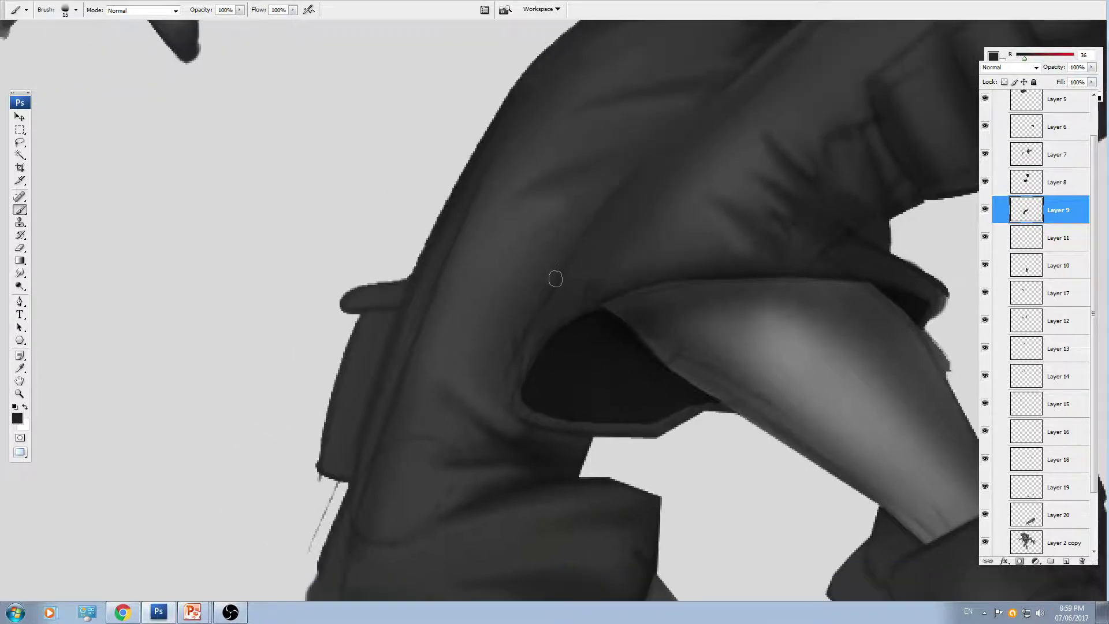
pyautogui.press(']')
pyautogui.moveTo(532, 386); pyautogui.dragTo(606, 322)
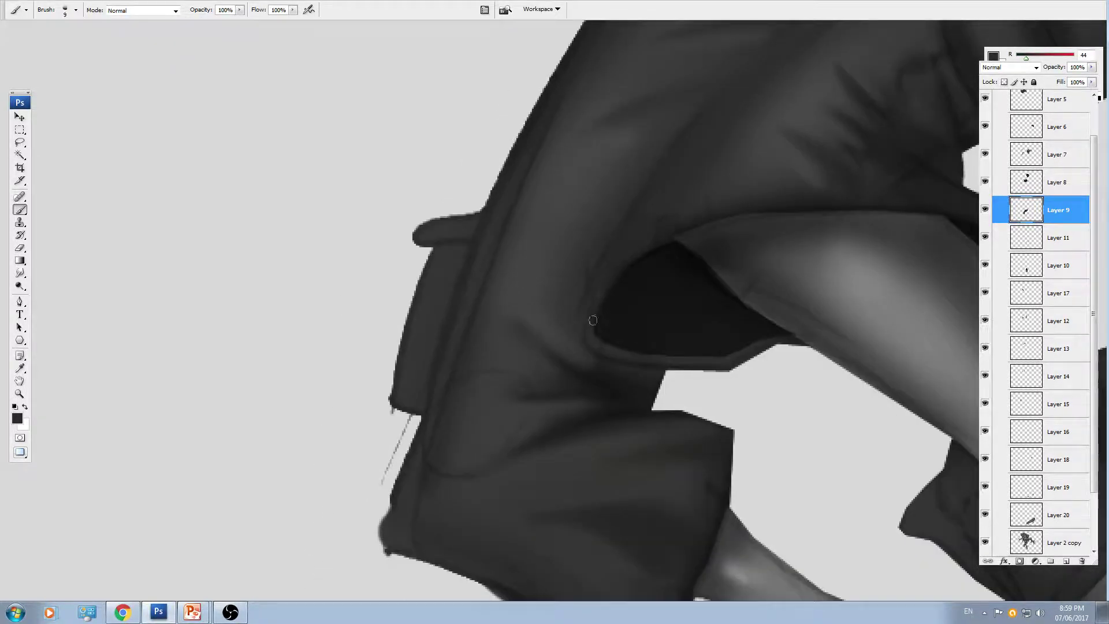
# - Paint the near trouser opening's rim with sampled grey and darken its interior with sampled near-black
pyautogui.keyDown('alt'); pyautogui.click(649, 225); pyautogui.keyUp('alt')
pyautogui.moveTo(620, 333); pyautogui.dragTo(583, 292)
pyautogui.keyDown('alt'); pyautogui.click(639, 245); pyautogui.keyUp('alt')
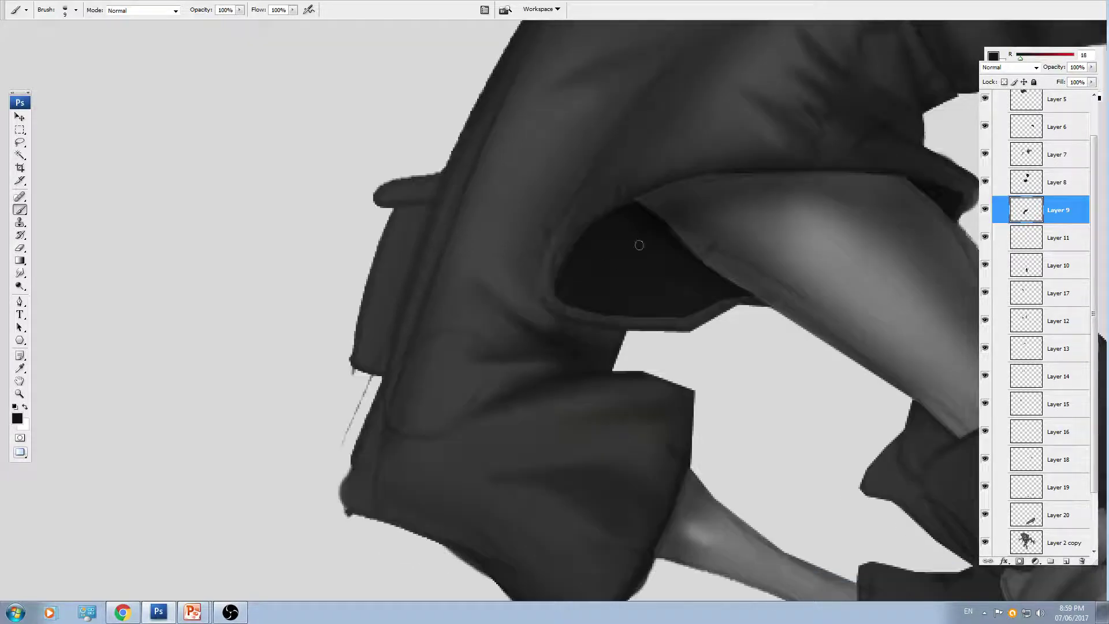
pyautogui.press(']')
pyautogui.press(']')
pyautogui.press(']')
pyautogui.moveTo(668, 246)
pyautogui.mouseDown()
pyautogui.moveTo(645, 230)
pyautogui.moveTo(650, 248)
pyautogui.mouseUp()
pyautogui.moveTo(755, 271); pyautogui.dragTo(625, 313)
pyautogui.press('v')
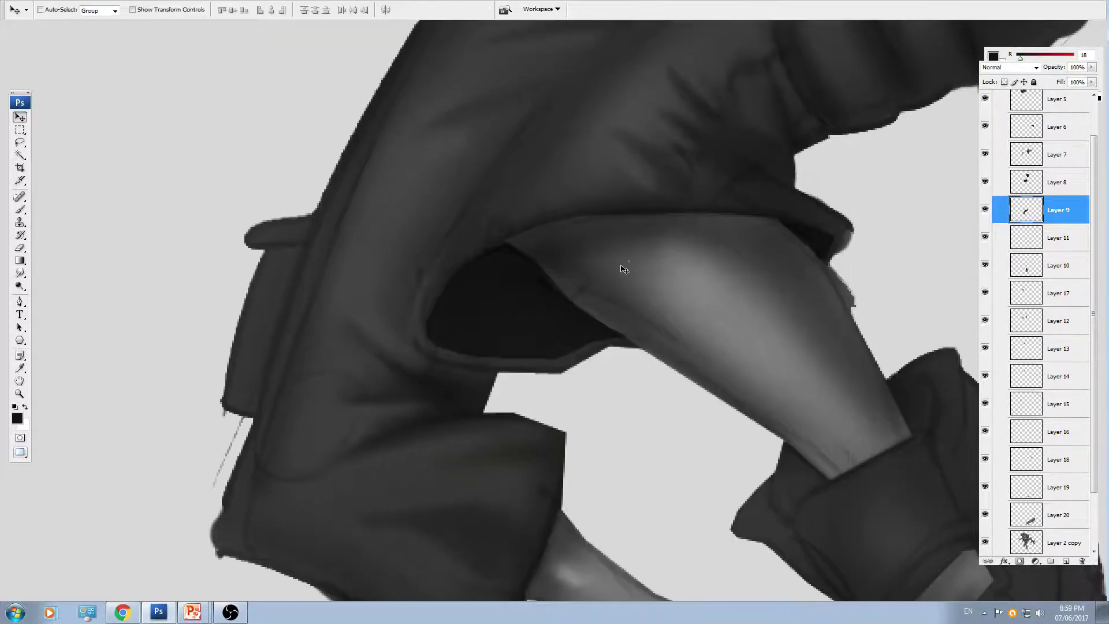
pyautogui.moveTo(624, 266); pyautogui.dragTo(643, 294)
pyautogui.hotkey('ctrl', '-')
pyautogui.hotkey('ctrl', 'z')
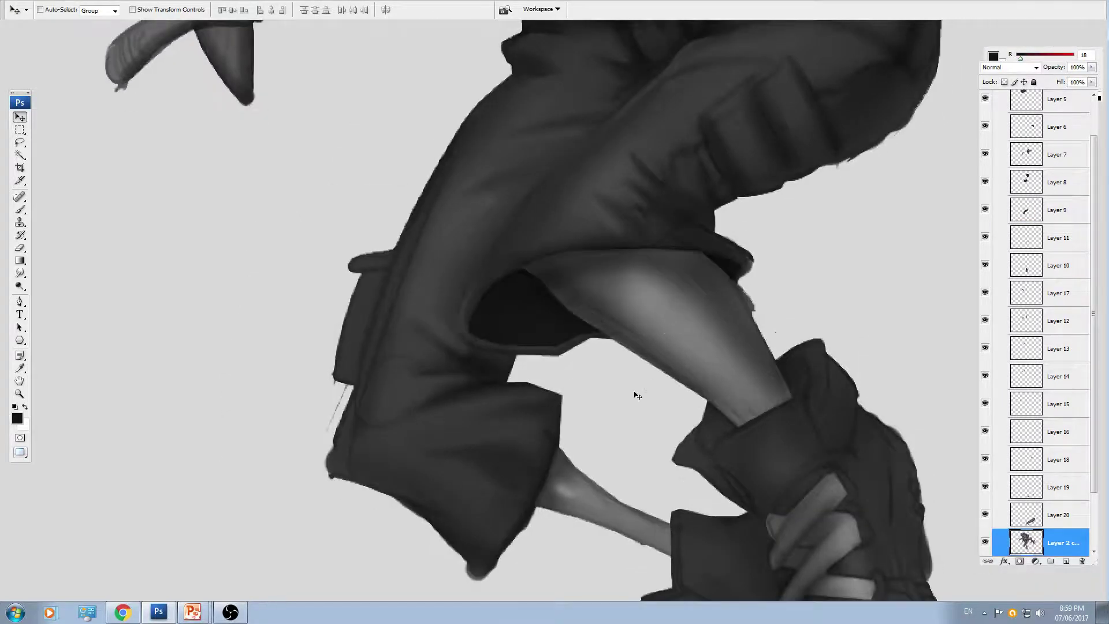
pyautogui.moveTo(636, 396); pyautogui.dragTo(698, 306)
pyautogui.keyDown('ctrl'); pyautogui.click(621, 356); pyautogui.keyUp('ctrl')
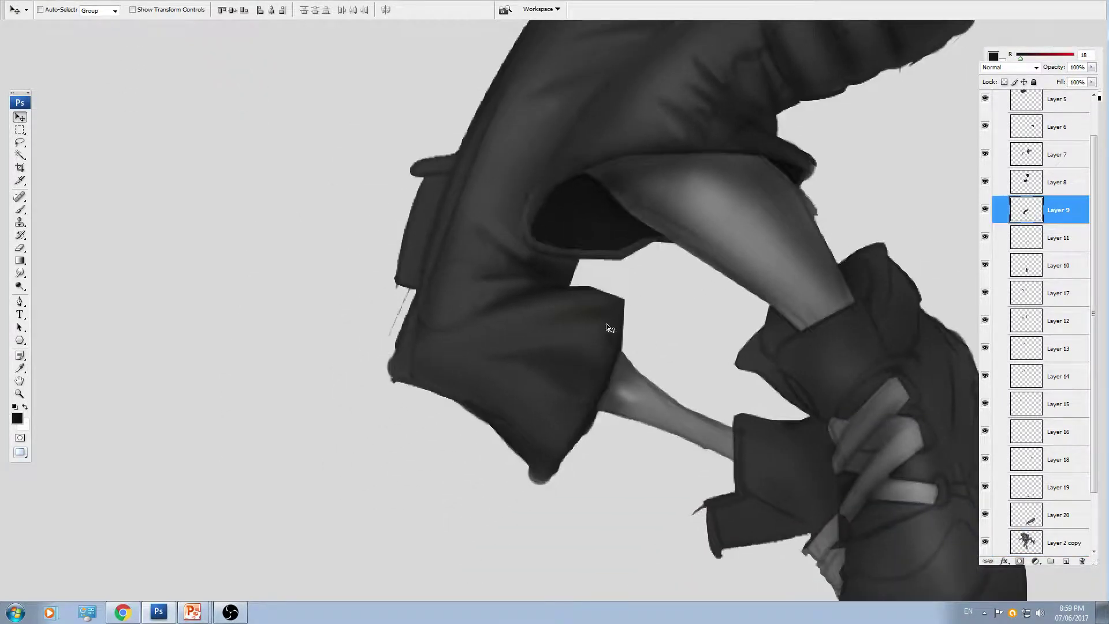
# - Paint a dark seam band along the far trouser leg's hem on Layer 9 with default black
pyautogui.press('d')
pyautogui.press('b')
pyautogui.moveTo(609, 303)
pyautogui.mouseDown()
pyautogui.moveTo(603, 351)
pyautogui.moveTo(540, 480)
pyautogui.mouseUp()
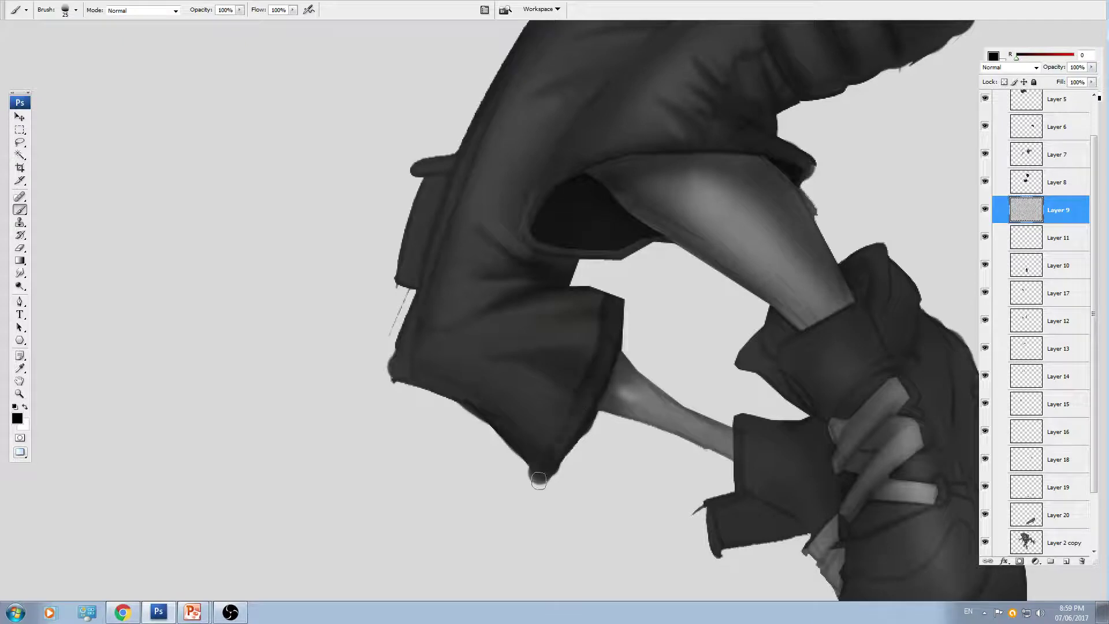
# - Paint thin black crease lines from the far leg's knee toward the hem with a size 7 brush
pyautogui.press('[')
pyautogui.press('[')
pyautogui.press('[')
pyautogui.press('[')
pyautogui.moveTo(541, 205); pyautogui.dragTo(513, 318)
pyautogui.moveTo(618, 269); pyautogui.dragTo(515, 321)
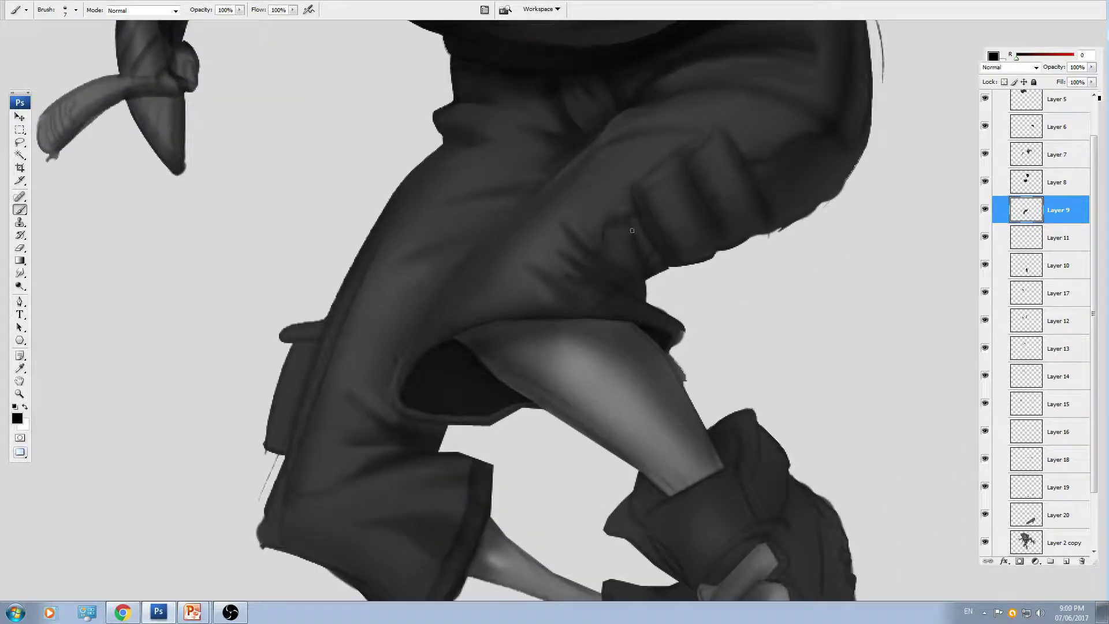
pyautogui.scroll(-4, 632, 230)
pyautogui.hscroll(-2, 589, 235)
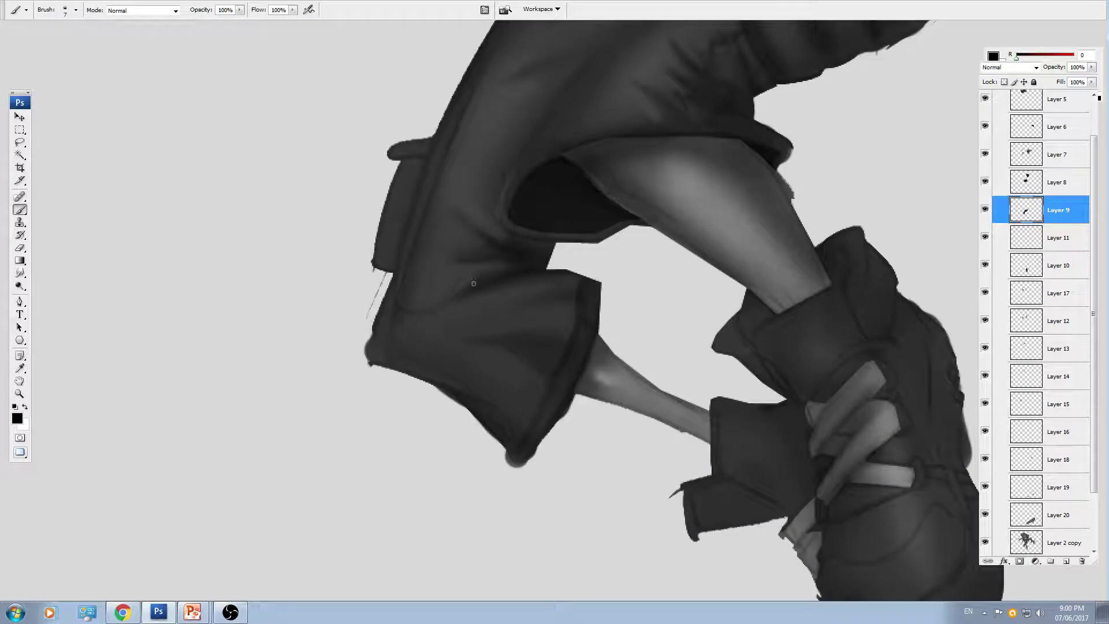
pyautogui.hotkey('ctrl', 'z')
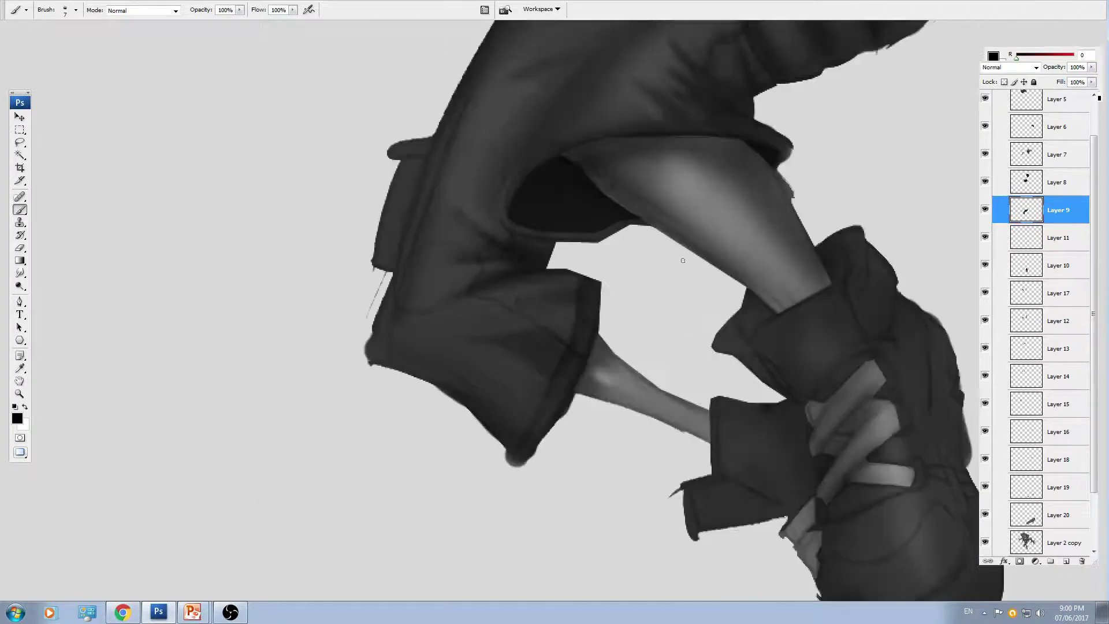
# - Paint a thin black seam line with a small crease just above the near trouser leg's hem
pyautogui.moveTo(575, 158); pyautogui.dragTo(501, 319)
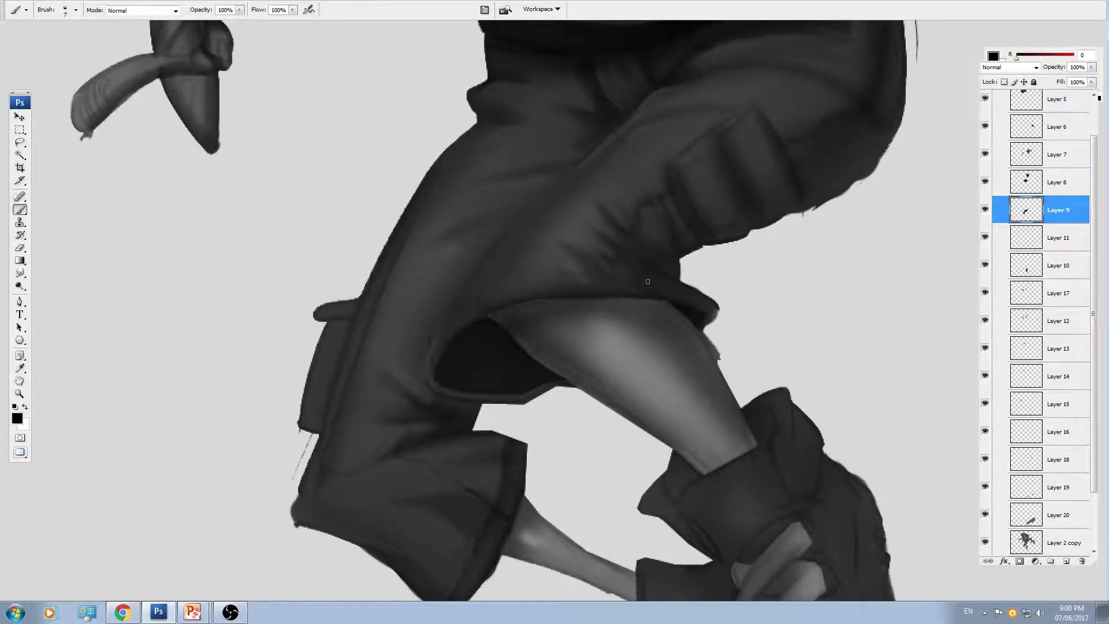
pyautogui.scroll(1, 645, 270)
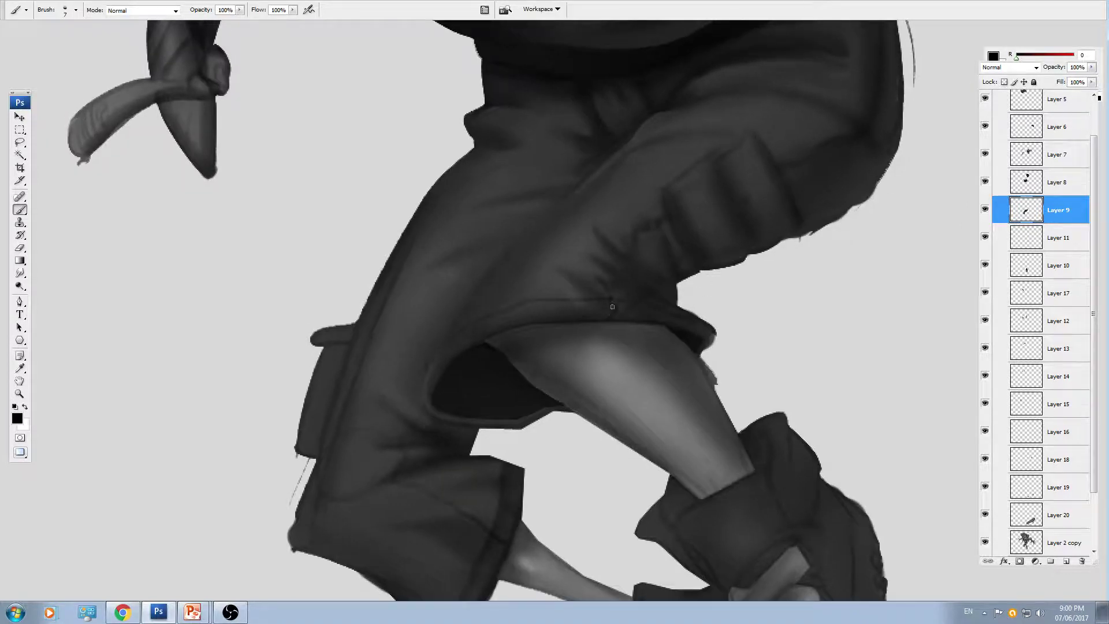
pyautogui.moveTo(709, 218); pyautogui.dragTo(616, 289)
pyautogui.moveTo(783, 191); pyautogui.dragTo(754, 238)
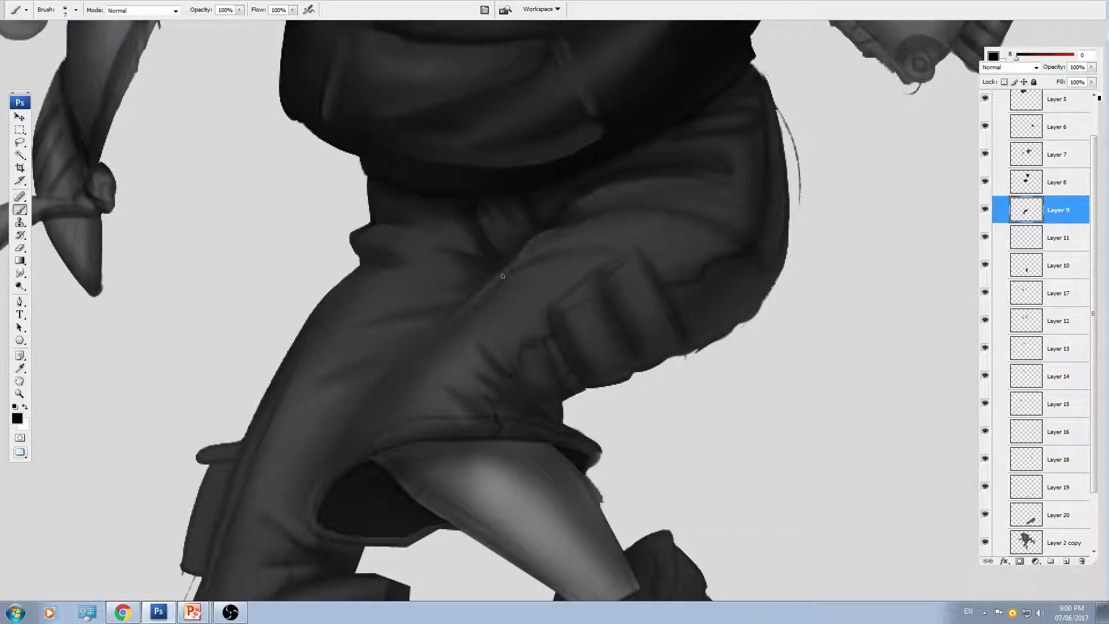
pyautogui.moveTo(503, 276); pyautogui.dragTo(642, 221)
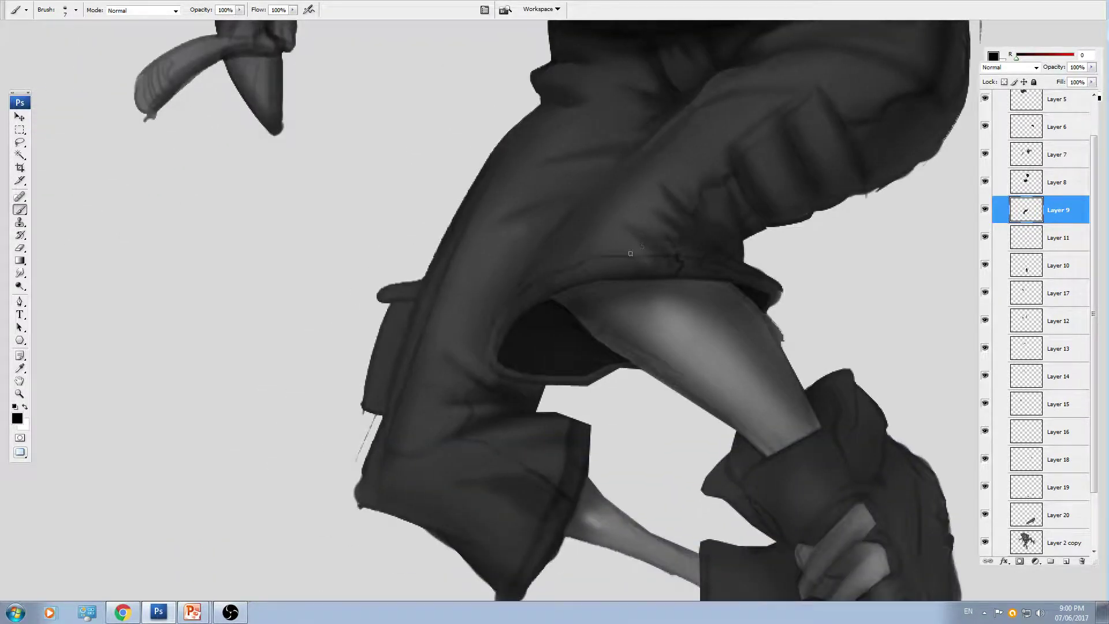
# - Smudge the near thigh's shading and soften the tones around the far leg's knee with a larger brush
pyautogui.press('r')
pyautogui.hotkey('ctrl', '+')
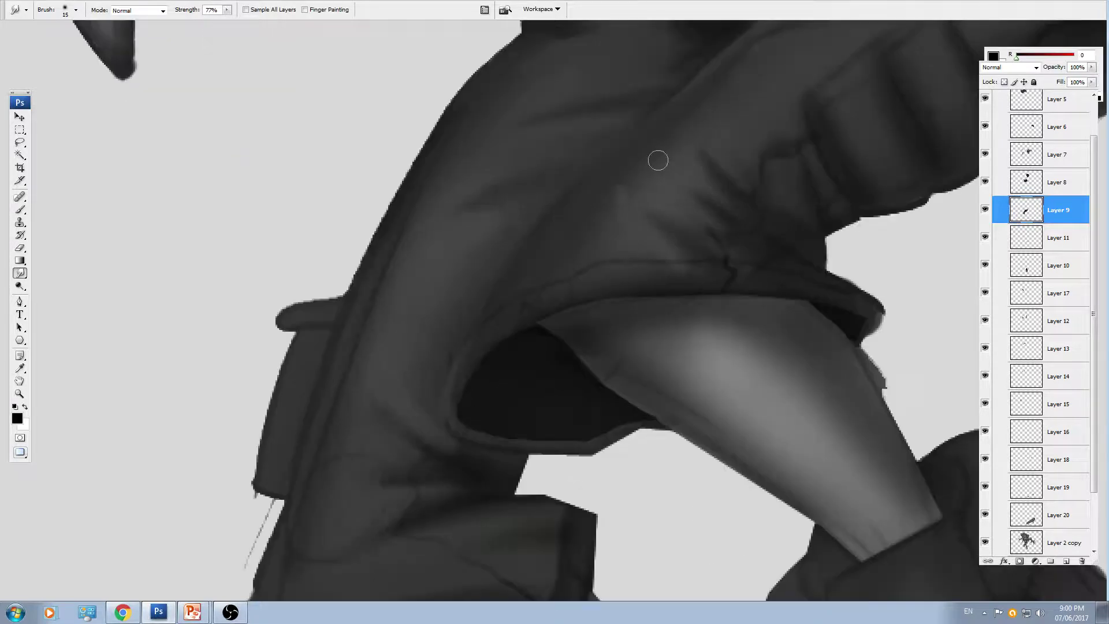
pyautogui.press(']')
pyautogui.press(']')
pyautogui.moveTo(651, 186)
pyautogui.mouseDown()
pyautogui.moveTo(711, 153)
pyautogui.moveTo(641, 164)
pyautogui.mouseUp()
pyautogui.press('[')
pyautogui.hotkey('ctrl', '-')
pyautogui.moveTo(554, 401)
pyautogui.mouseDown()
pyautogui.moveTo(597, 344)
pyautogui.moveTo(705, 280)
pyautogui.mouseUp()
pyautogui.press(']')
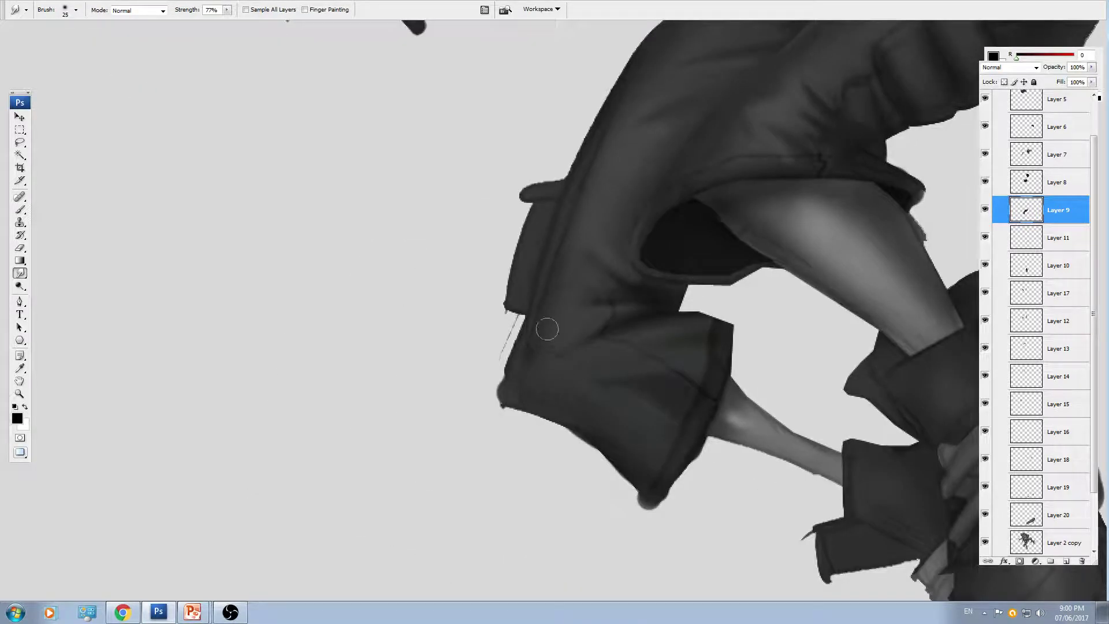
pyautogui.press(']')
# - Lighten the far trouser leg around and below the knee using a lighter grey sampled from the fabric
pyautogui.press('b')
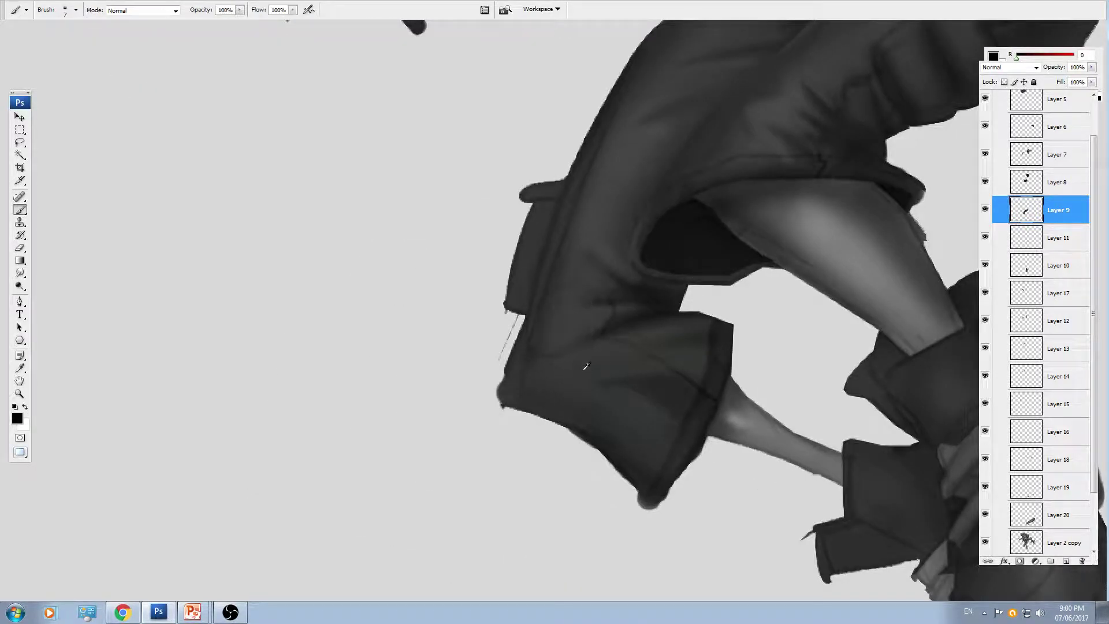
pyautogui.keyDown('alt'); pyautogui.click(584, 336); pyautogui.keyUp('alt')
pyautogui.moveTo(672, 274); pyautogui.dragTo(597, 338)
pyautogui.hotkey('ctrl', '-')
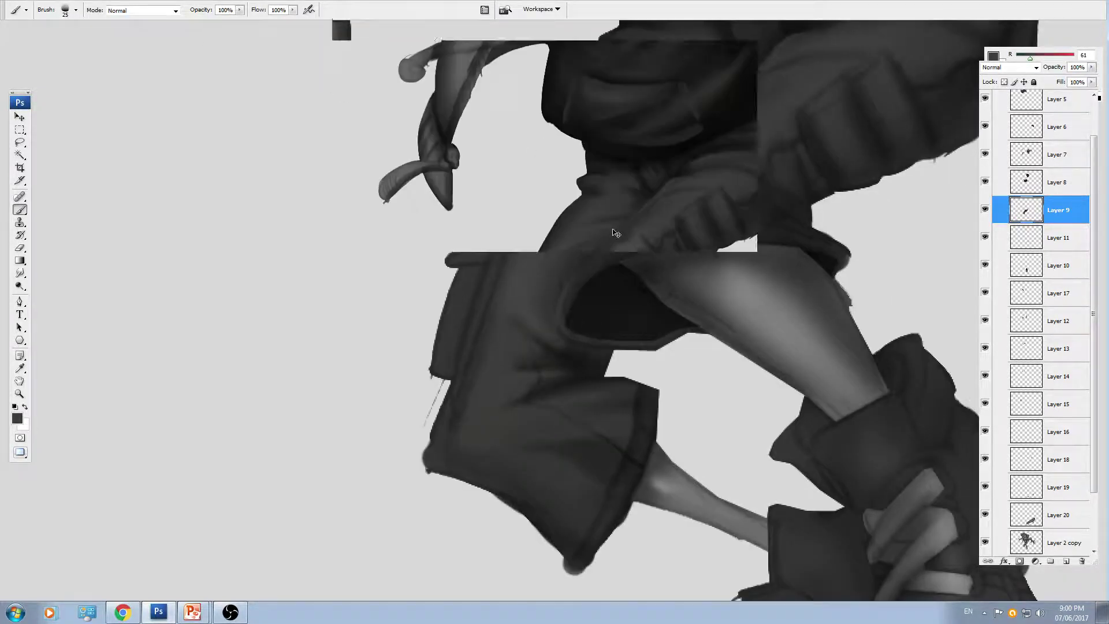
pyautogui.hotkey('ctrl', '+')
pyautogui.moveTo(741, 370); pyautogui.dragTo(590, 318)
# - Paint the trouser hem's shadow onto the far shin on Layer 2 copy, confined to the layer's pixels, with sampled dark grey
pyautogui.keyDown('ctrl'); pyautogui.click(540, 455); pyautogui.keyUp('ctrl')
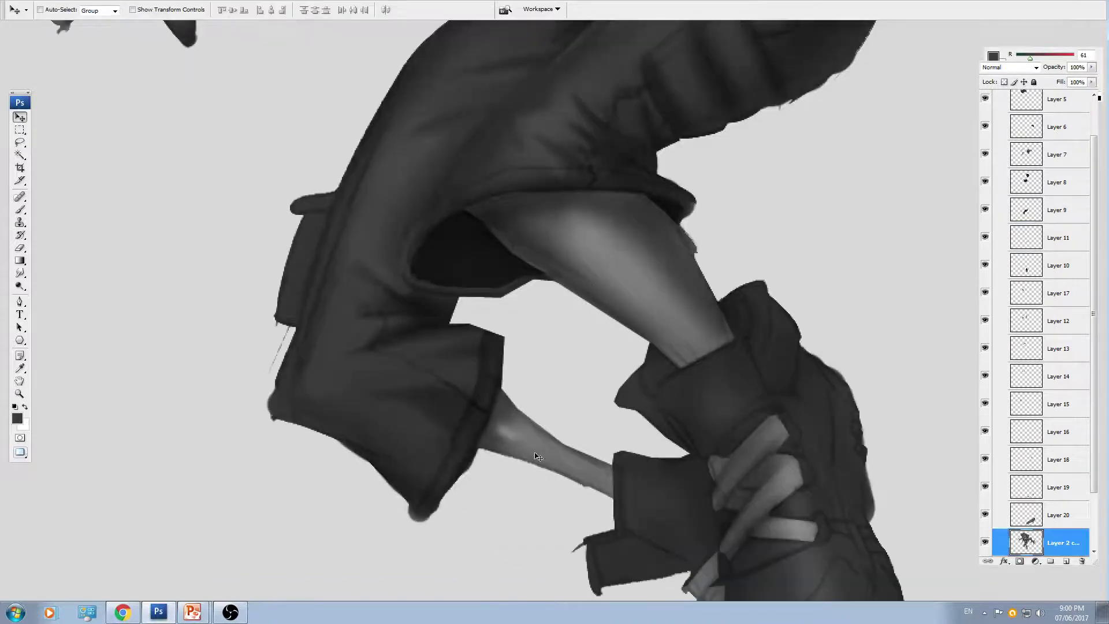
pyautogui.moveTo(648, 484); pyautogui.dragTo(651, 357)
pyautogui.keyDown('alt'); pyautogui.click(572, 333); pyautogui.keyUp('alt')
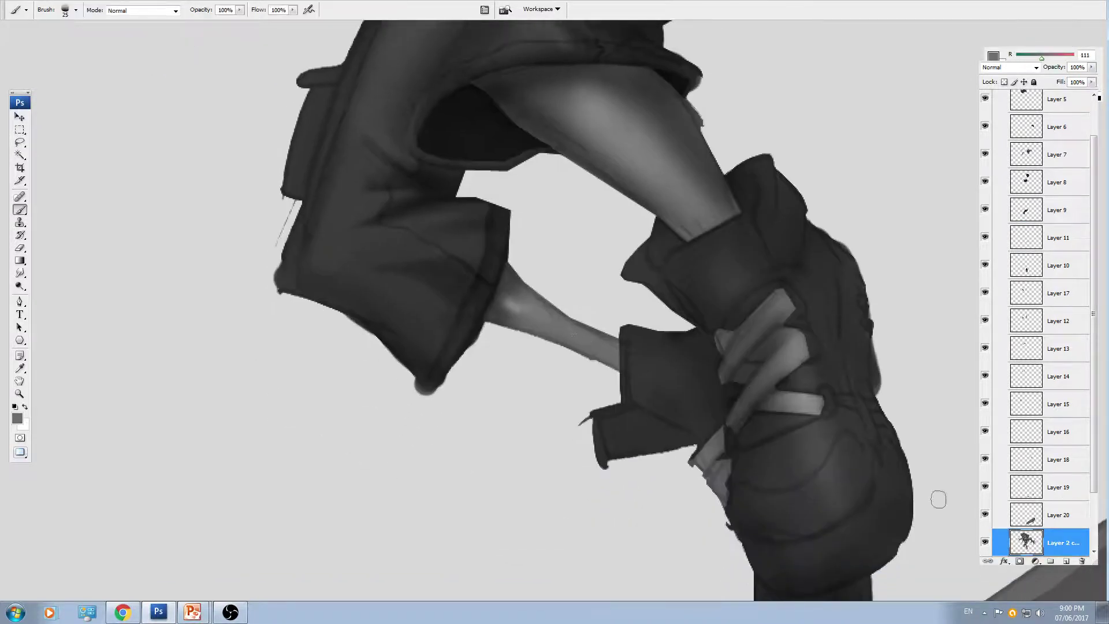
pyautogui.keyDown('ctrl'); pyautogui.click(1024, 548); pyautogui.keyUp('ctrl')
pyautogui.hotkey('ctrl', 'h')
pyautogui.keyDown('alt'); pyautogui.click(498, 307); pyautogui.keyUp('alt')
pyautogui.moveTo(508, 297)
pyautogui.mouseDown()
pyautogui.moveTo(501, 349)
pyautogui.moveTo(508, 288)
pyautogui.moveTo(537, 347)
pyautogui.mouseUp()
pyautogui.scroll(-4, 582, 263)
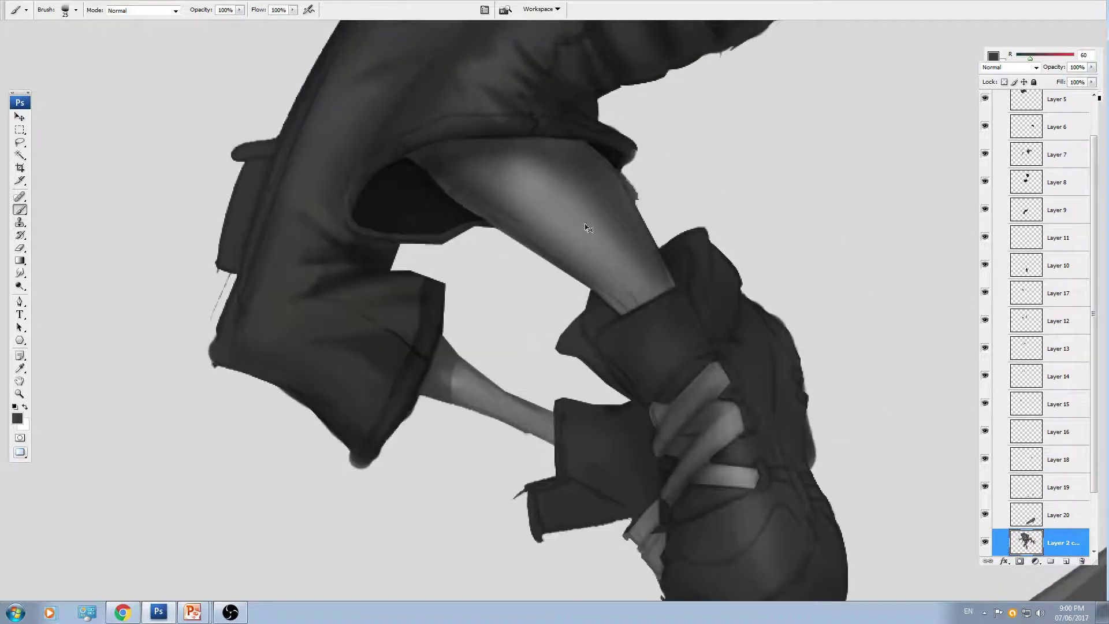
pyautogui.scroll(2, 627, 264)
pyautogui.scroll(3, 548, 332)
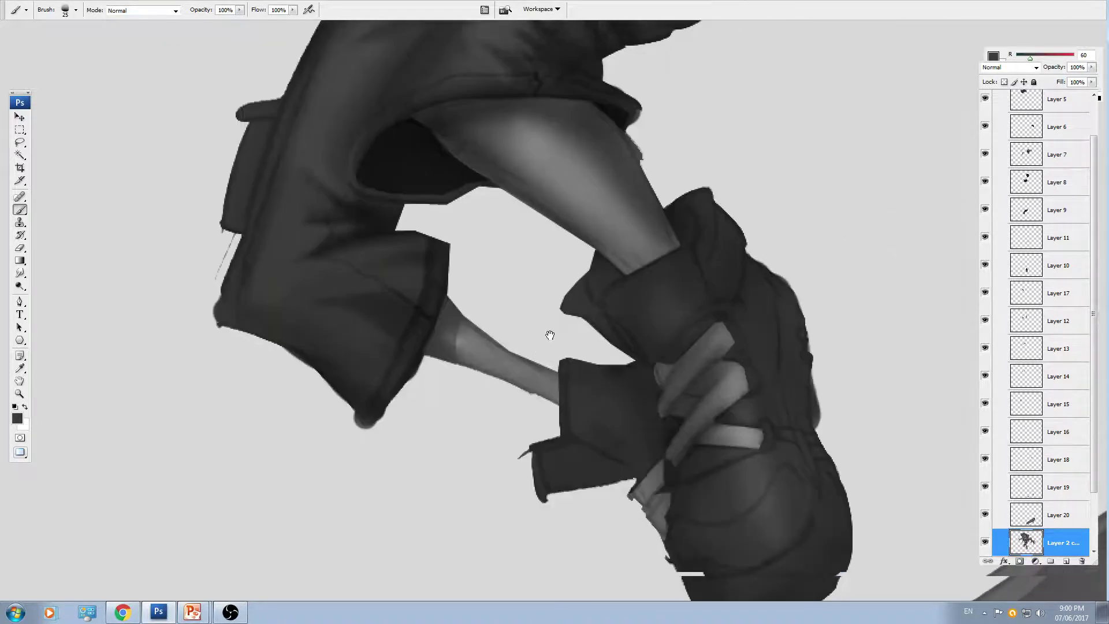
# - Lasso the far shin between the trouser hem and boot and copy it to its own layer
pyautogui.press('v')
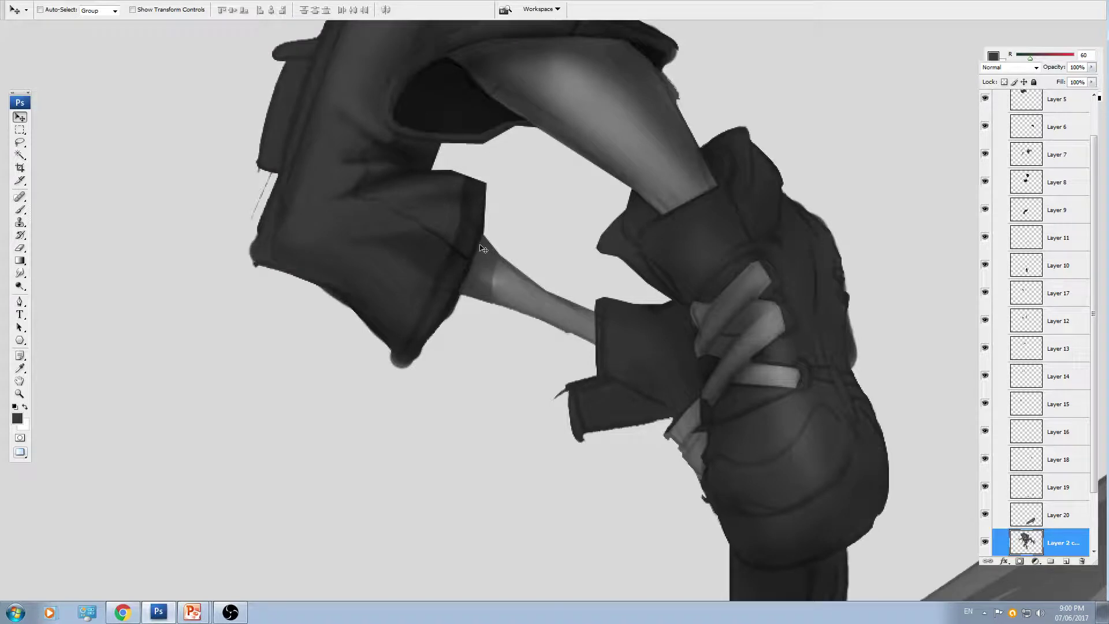
pyautogui.press('l')
pyautogui.moveTo(493, 225); pyautogui.dragTo(472, 265)
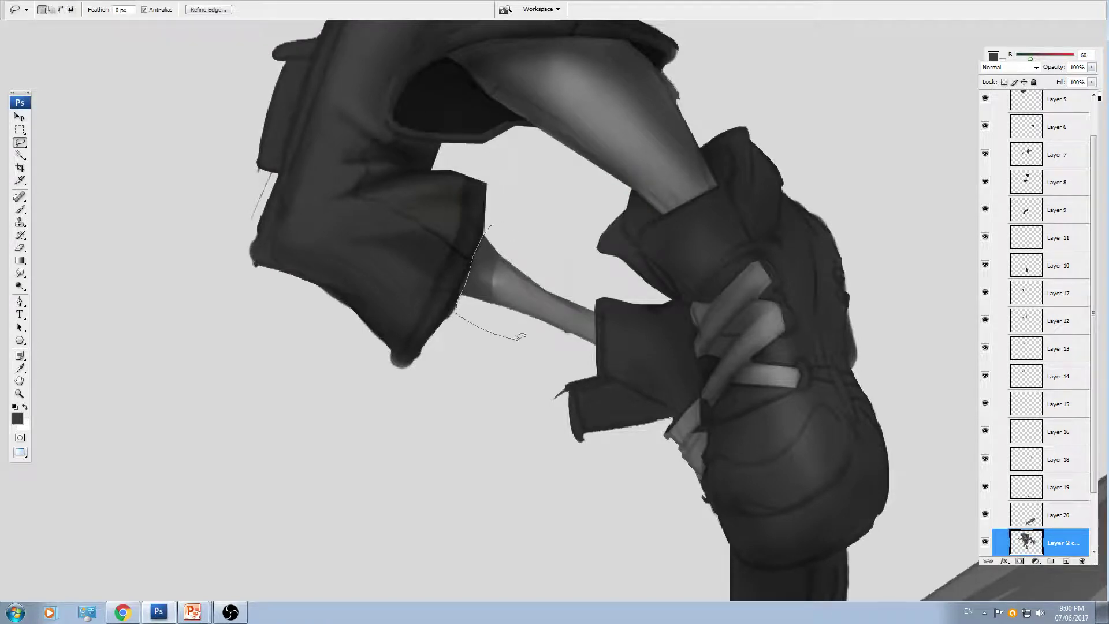
pyautogui.moveTo(595, 306); pyautogui.dragTo(590, 288)
pyautogui.hotkey('ctrl', 'j')
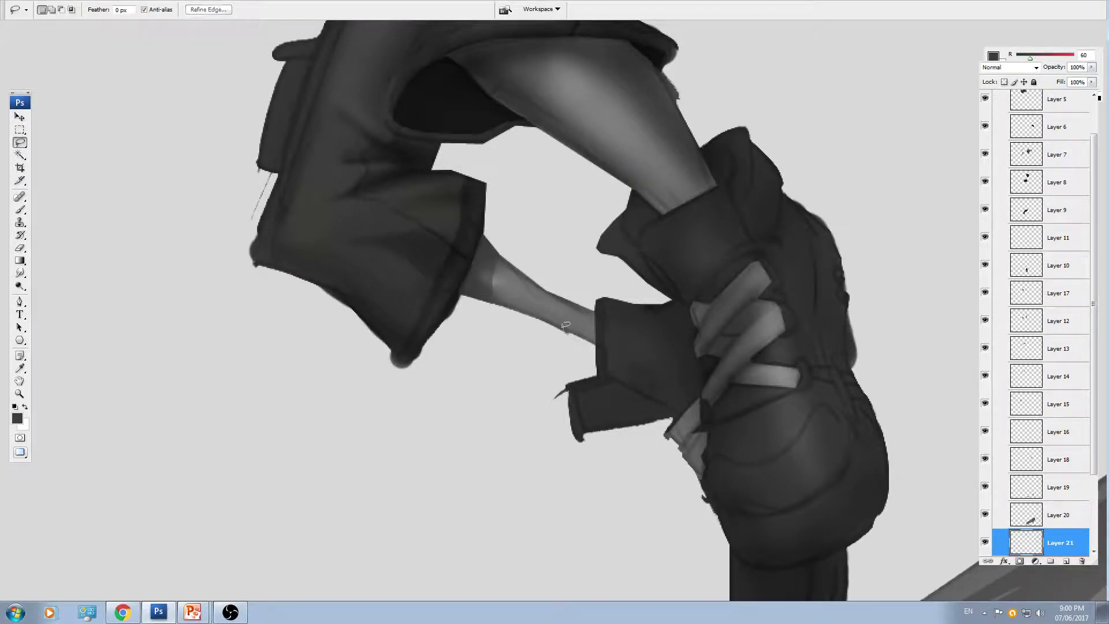
# - Duplicate the shin piece slightly lower and transform it to thicken the far leg
pyautogui.press('v')
pyautogui.moveTo(561, 337)
pyautogui.mouseDown()
pyautogui.moveTo(564, 328)
pyautogui.moveTo(566, 345)
pyautogui.mouseUp()
pyautogui.hotkey('ctrl', 't')
pyautogui.moveTo(455, 303); pyautogui.dragTo(446, 300)
pyautogui.press('Return')
# - Blend the duplicated pieces of the far shin by painting over their overlap with greys sampled from the leg
pyautogui.press('b')
pyautogui.keyDown('alt'); pyautogui.click(517, 289); pyautogui.keyUp('alt')
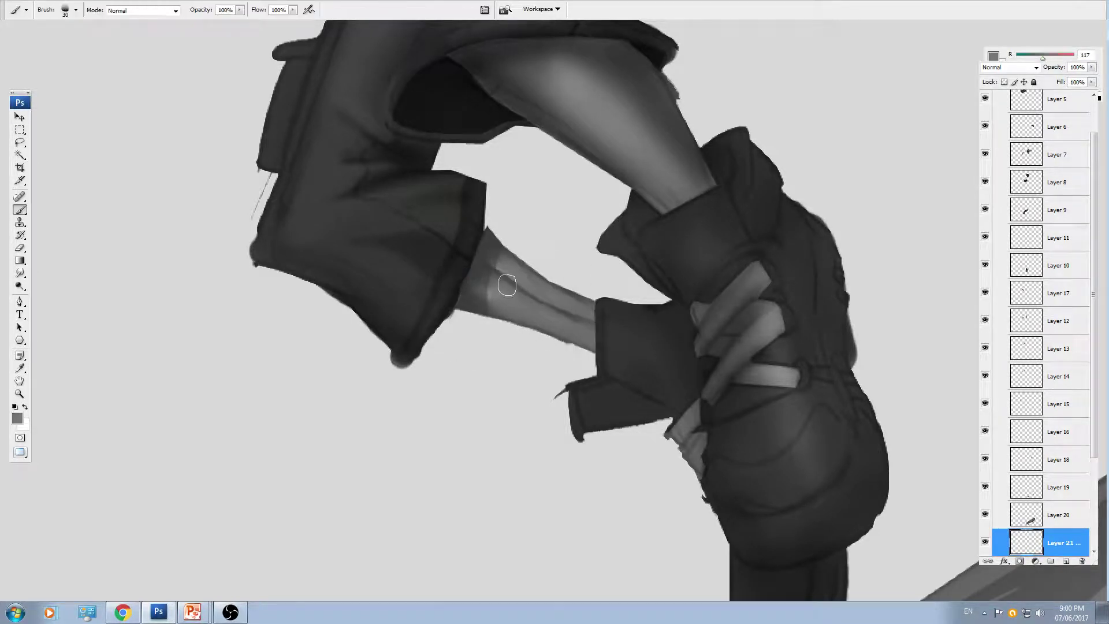
pyautogui.moveTo(505, 278)
pyautogui.mouseDown()
pyautogui.moveTo(528, 310)
pyautogui.moveTo(495, 300)
pyautogui.mouseUp()
pyautogui.keyDown('alt'); pyautogui.click(489, 282); pyautogui.keyUp('alt')
pyautogui.keyDown('alt'); pyautogui.click(522, 293); pyautogui.keyUp('alt')
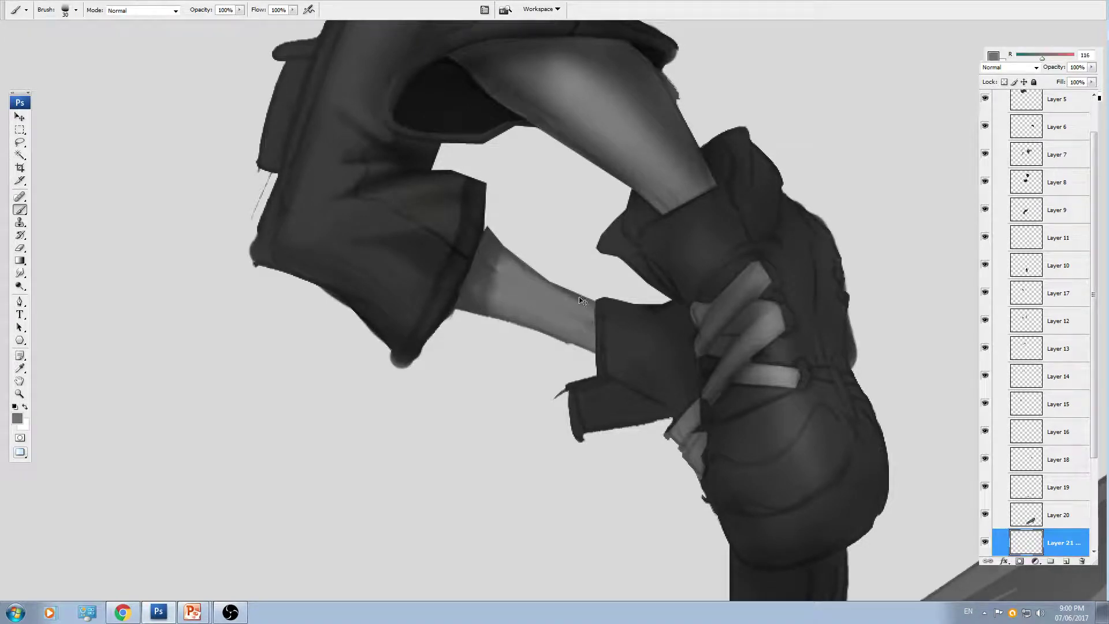
pyautogui.keyDown('alt'); pyautogui.click(487, 230); pyautogui.keyUp('alt')
pyautogui.press('[')
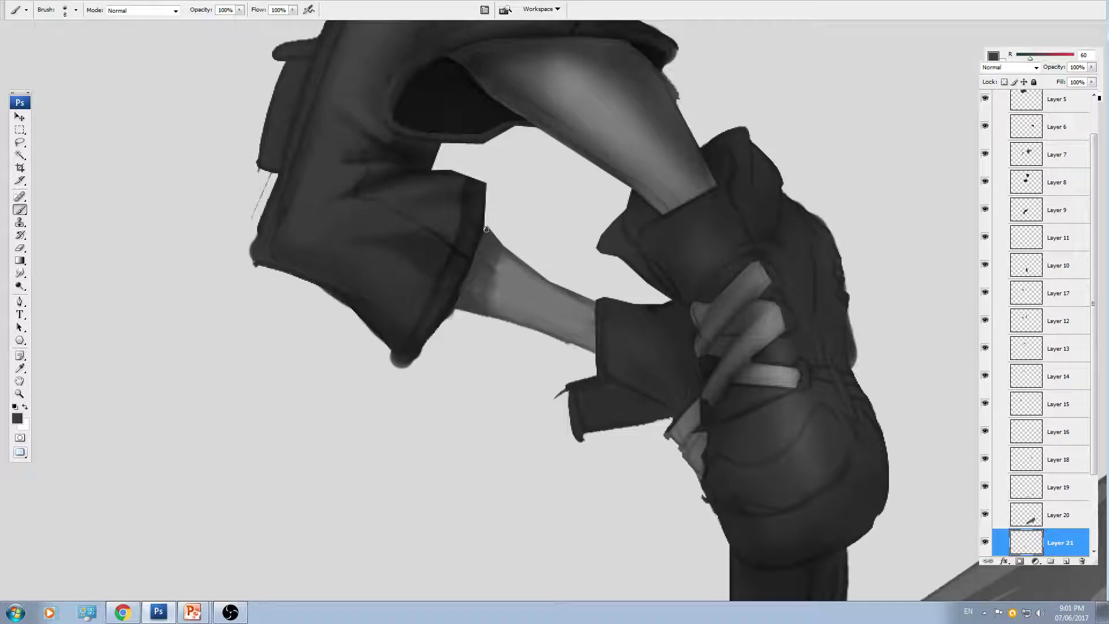
pyautogui.hotkey('ctrl', '-')
pyautogui.hotkey('ctrl', '-')
pyautogui.hotkey('ctrl', '+')
pyautogui.hotkey('ctrl', '+')
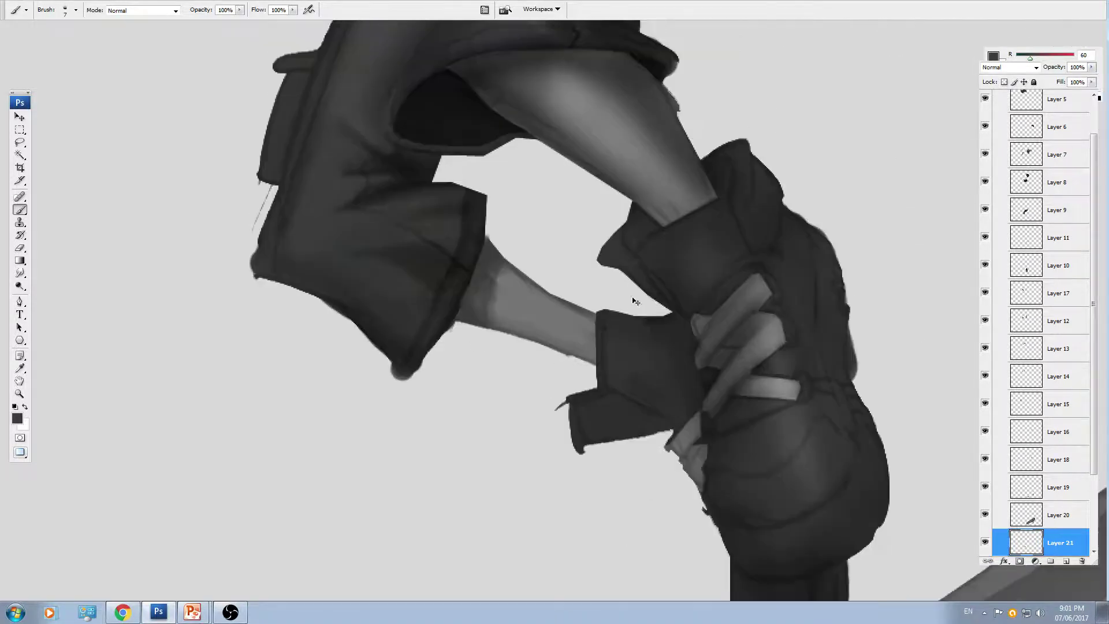
pyautogui.moveTo(563, 326); pyautogui.dragTo(575, 303)
# - Dodge the far shin from the trouser hem to the boot on Layer 21, using the Shadows range at 19% exposure
pyautogui.press('o')
pyautogui.press('[')
pyautogui.press('[')
pyautogui.press('[')
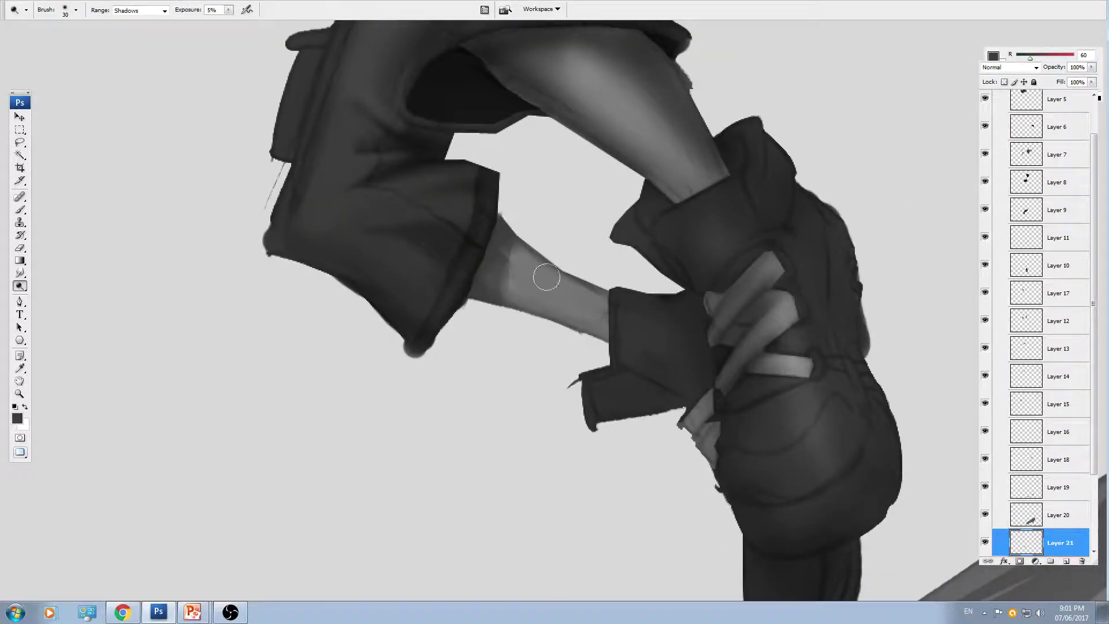
pyautogui.keyDown('ctrl'); pyautogui.moveTo(587, 312); pyautogui.dragTo(583, 321); pyautogui.keyUp('ctrl')
pyautogui.hotkey('ctrl', 'z')
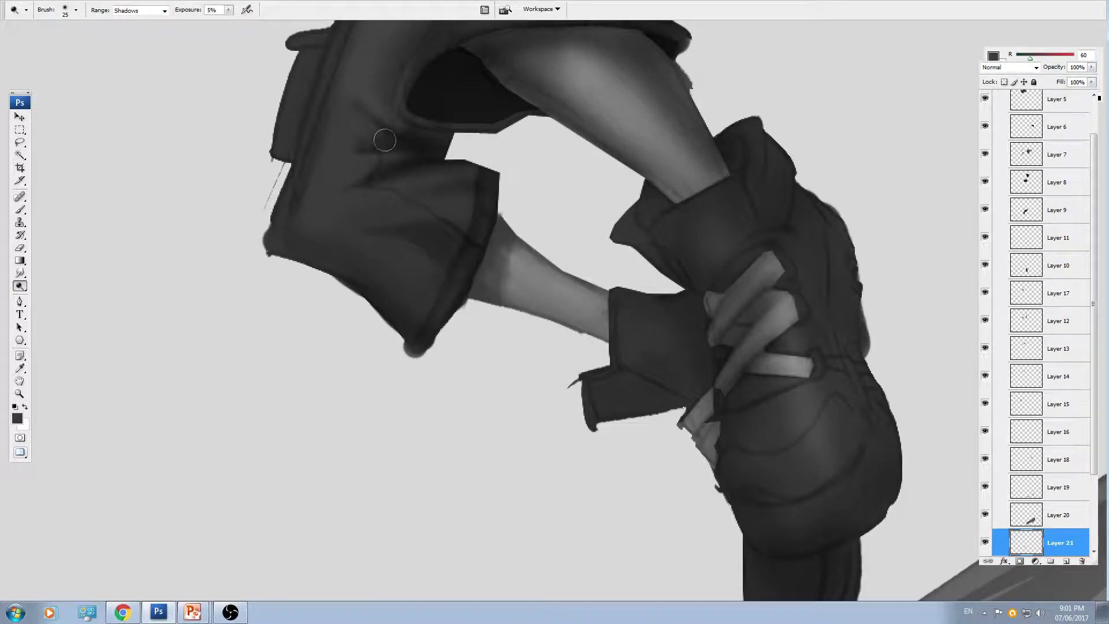
pyautogui.click(228, 11)
pyautogui.moveTo(496, 255)
pyautogui.mouseDown()
pyautogui.moveTo(594, 306)
pyautogui.moveTo(513, 252)
pyautogui.moveTo(614, 306)
pyautogui.mouseUp()
pyautogui.hotkey('ctrl', '-')
pyautogui.hotkey('ctrl', '-')
pyautogui.hotkey('ctrl', '-')
pyautogui.hotkey('ctrl', '+')
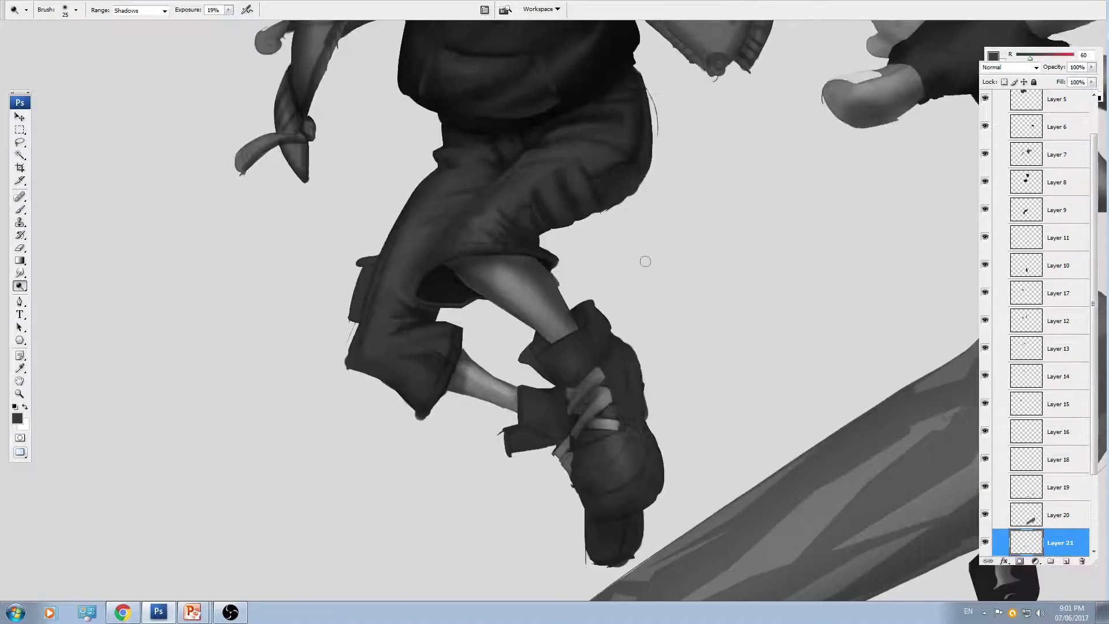
# - Erase the stray sketch line beside the trousers' outer hip on Layer 2 copy
pyautogui.hotkey('ctrl', '+')
pyautogui.press('v')
pyautogui.keyDown('ctrl'); pyautogui.click(585, 190); pyautogui.keyUp('ctrl')
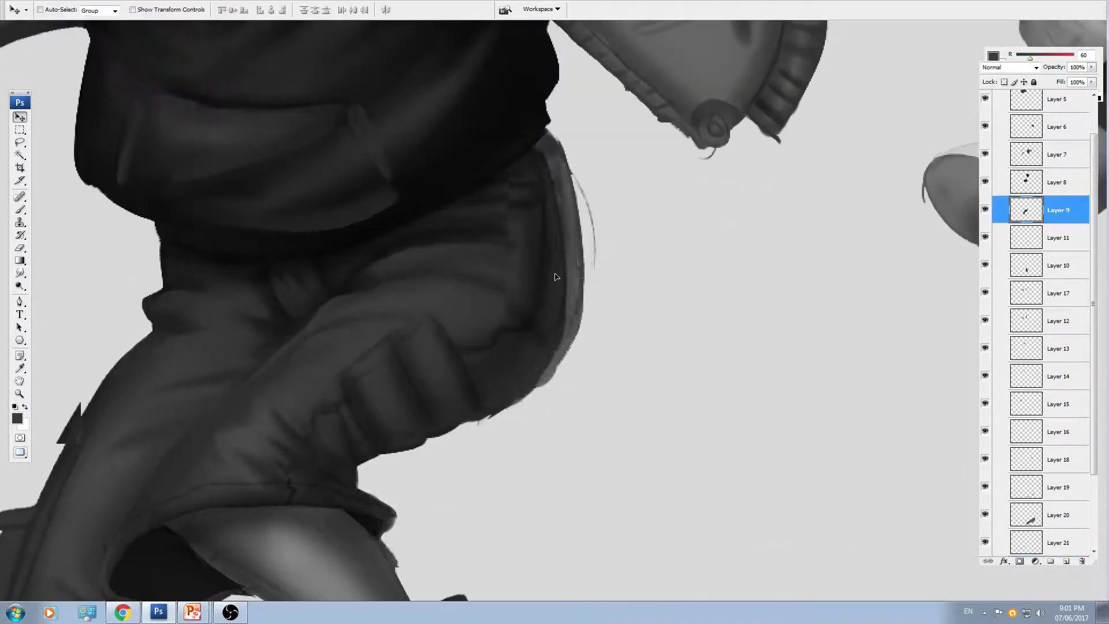
pyautogui.moveTo(585, 190); pyautogui.dragTo(588, 193)
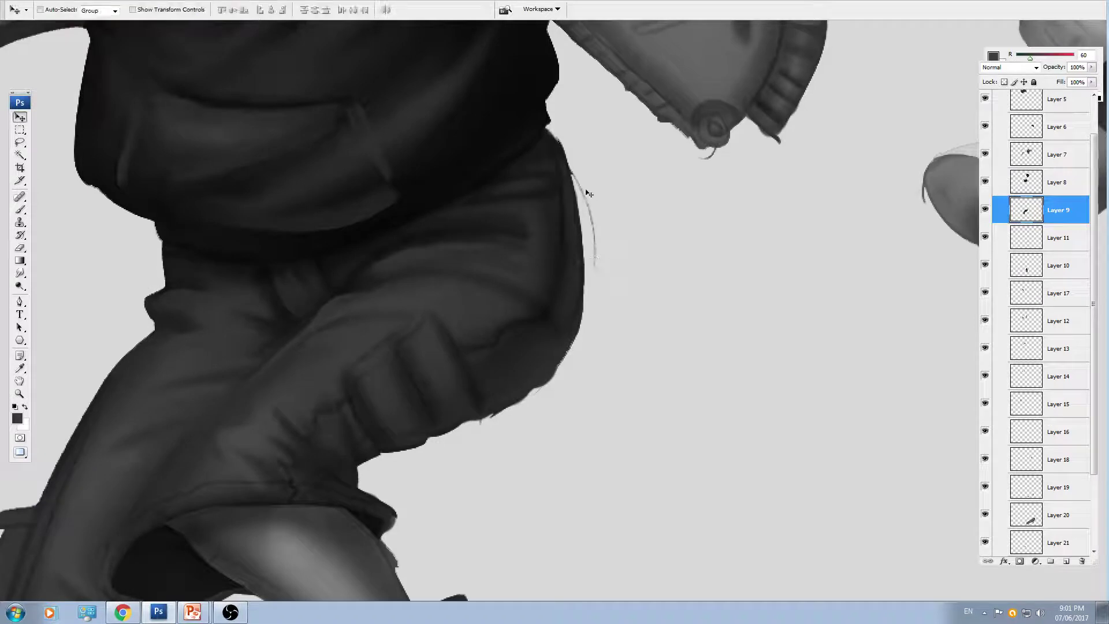
pyautogui.keyDown('ctrl'); pyautogui.click(586, 201); pyautogui.keyUp('ctrl')
pyautogui.press('e')
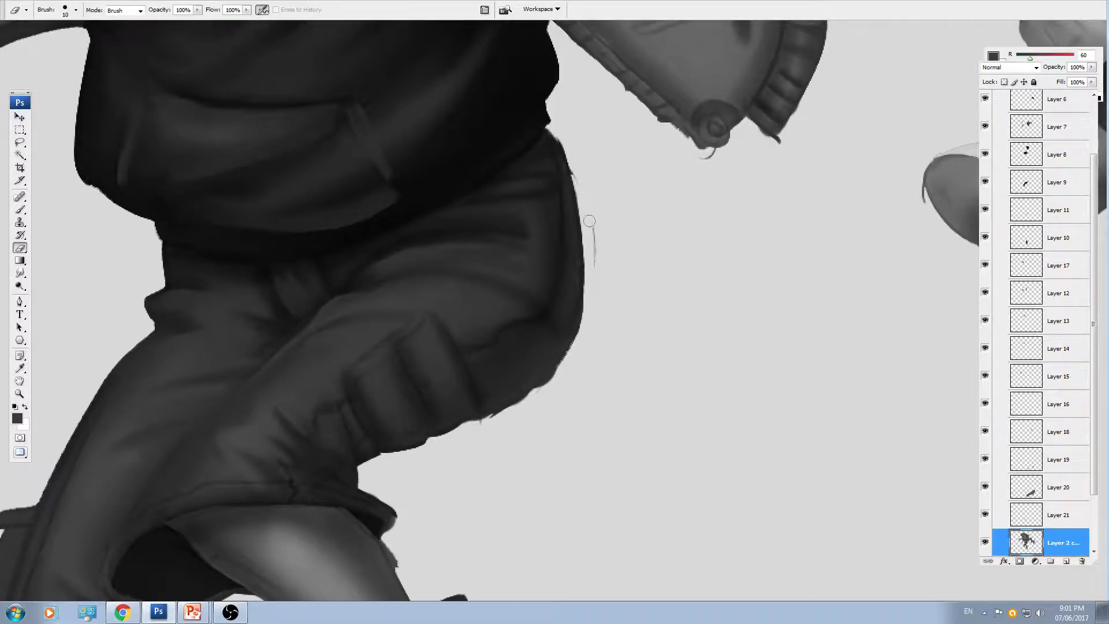
pyautogui.hotkey('ctrl', '-')
pyautogui.hotkey('ctrl', '-')
pyautogui.hotkey('ctrl', '-')
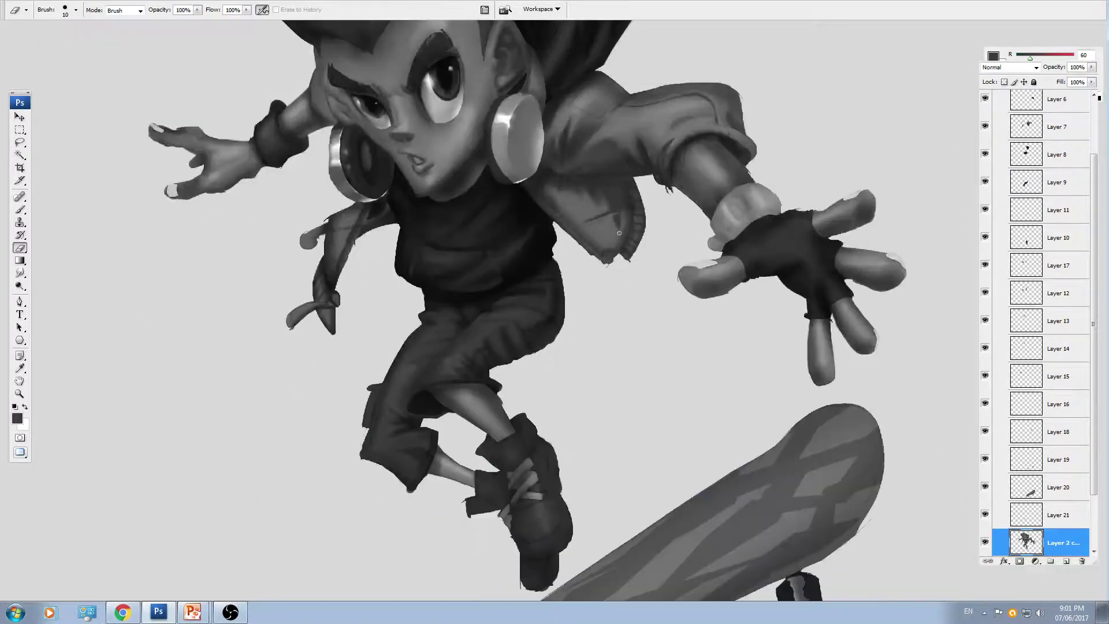
# - Brighten the near thigh and knee folds on Layer 9 with the Dodge tool set to Highlights at 19% exposure
pyautogui.moveTo(537, 316); pyautogui.dragTo(603, 278)
pyautogui.keyDown('ctrl'); pyautogui.click(529, 326); pyautogui.keyUp('ctrl')
pyautogui.press('o')
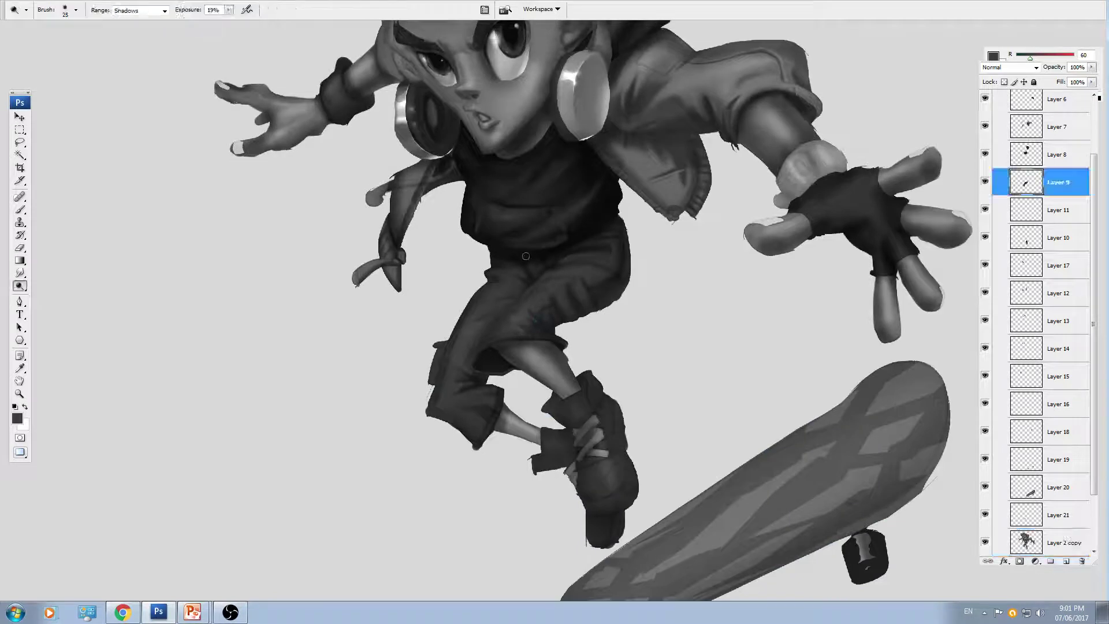
pyautogui.hotkey('ctrl', '+')
pyautogui.click(139, 10)
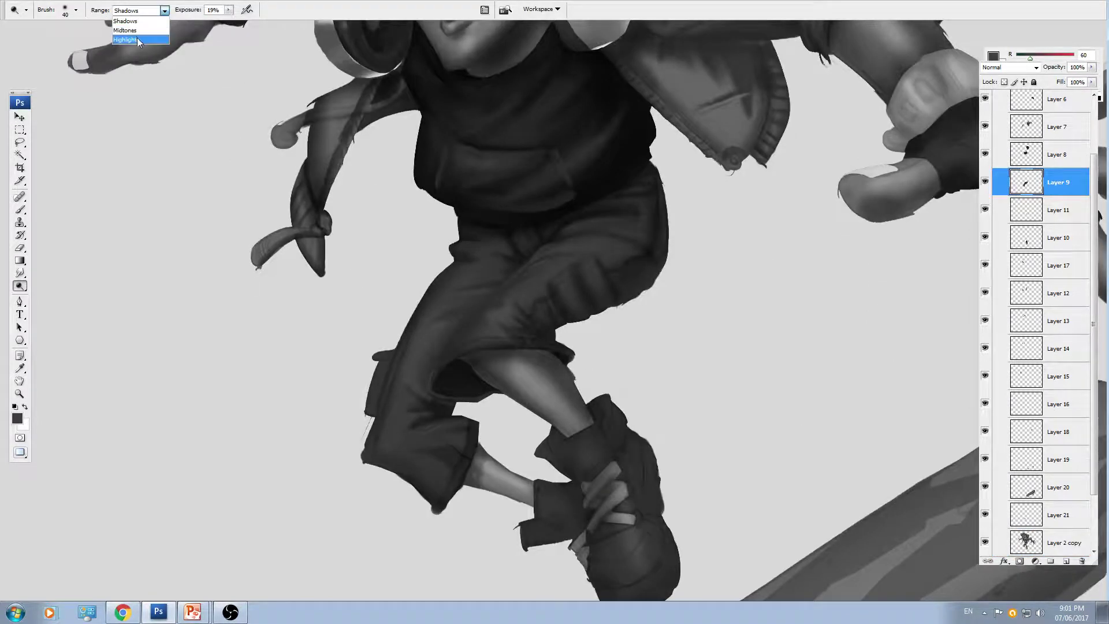
pyautogui.click(136, 43)
pyautogui.press(']')
pyautogui.press(']')
pyautogui.press(']')
pyautogui.press(']')
pyautogui.moveTo(586, 241)
pyautogui.mouseDown()
pyautogui.moveTo(489, 336)
pyautogui.moveTo(457, 317)
pyautogui.moveTo(470, 284)
pyautogui.moveTo(393, 418)
pyautogui.moveTo(514, 294)
pyautogui.moveTo(504, 330)
pyautogui.moveTo(472, 340)
pyautogui.moveTo(600, 245)
pyautogui.moveTo(496, 317)
pyautogui.mouseUp()
pyautogui.press(']')
pyautogui.press(']')
pyautogui.press(']')
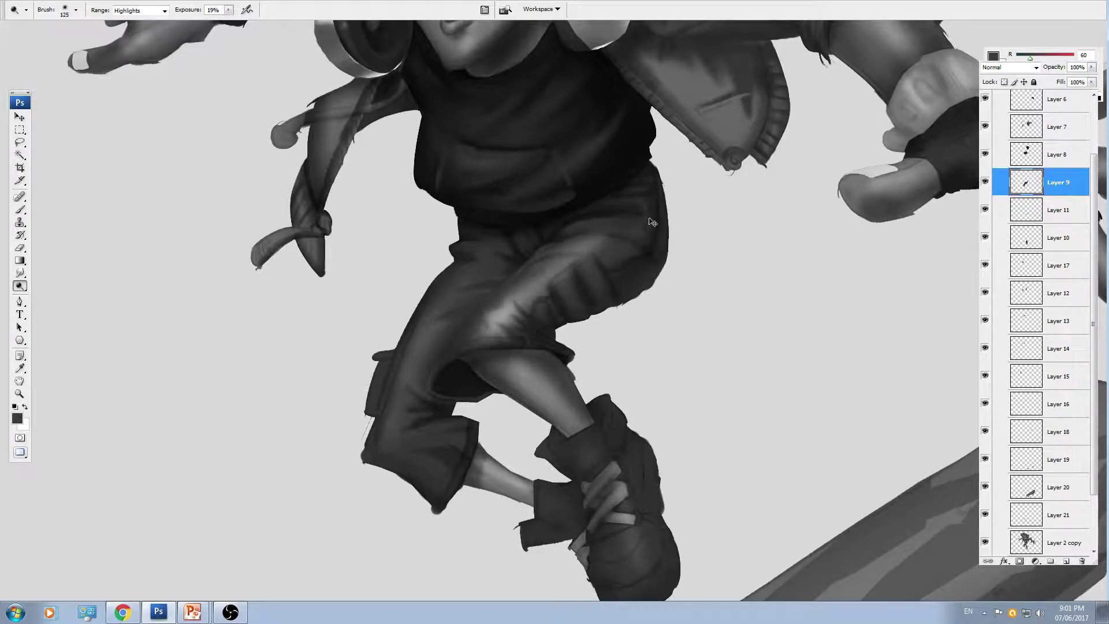
pyautogui.hotkey('ctrl', '-')
pyautogui.hotkey('ctrl', '-')
pyautogui.hotkey('ctrl', '+')
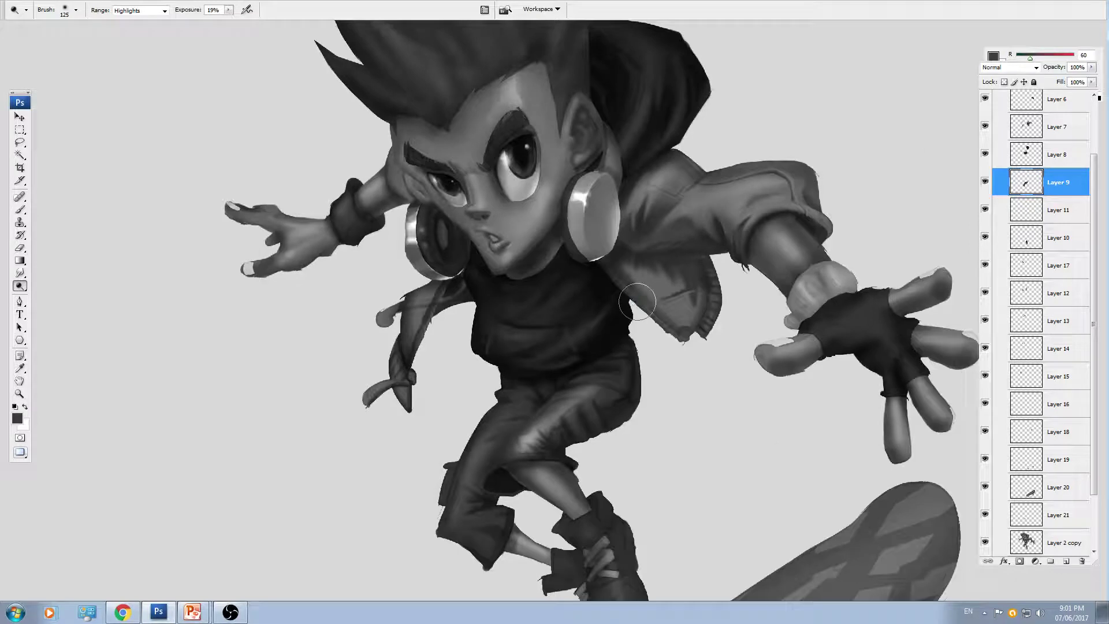
# - Dodge the face's highlights on Layer 2 copy with a very large brush, 600 to 700 px
pyautogui.scroll(1, 637, 301)
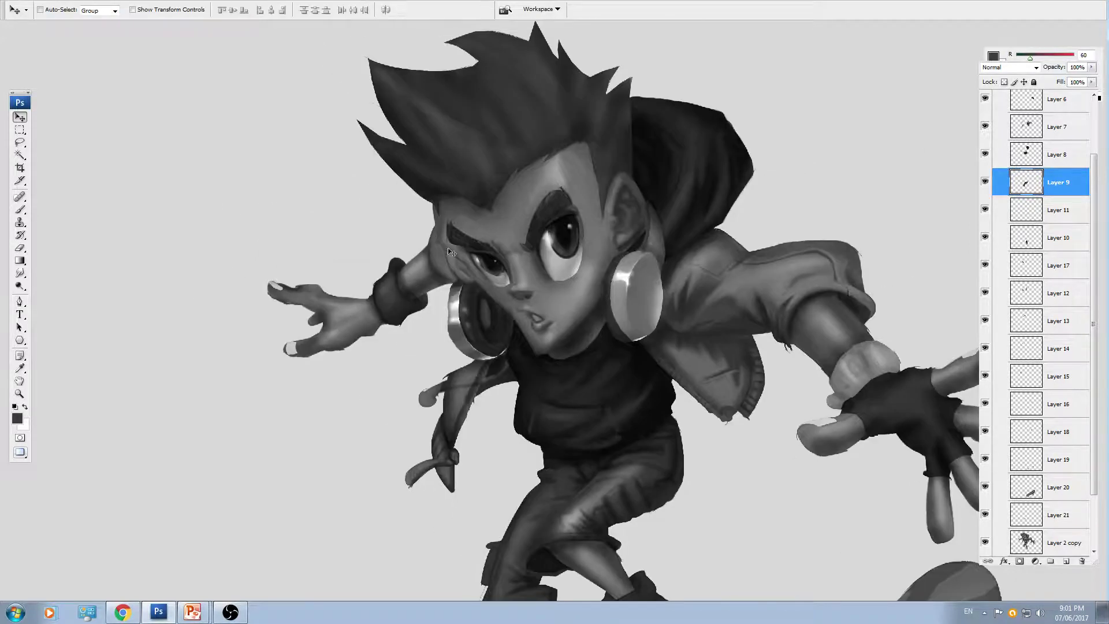
pyautogui.click(1025, 540)
pyautogui.press(']')
pyautogui.press(']')
pyautogui.press(']')
pyautogui.press(']')
pyautogui.press(']')
pyautogui.press(']')
pyautogui.press(']')
pyautogui.press(']')
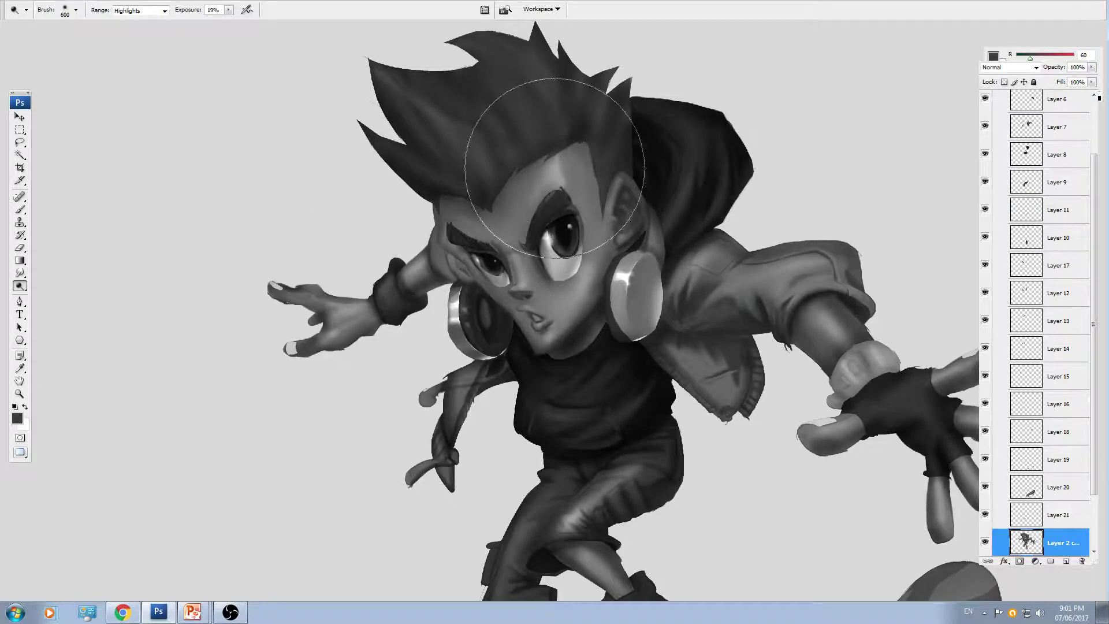
pyautogui.moveTo(555, 168); pyautogui.dragTo(538, 225)
pyautogui.press(']')
pyautogui.press(']')
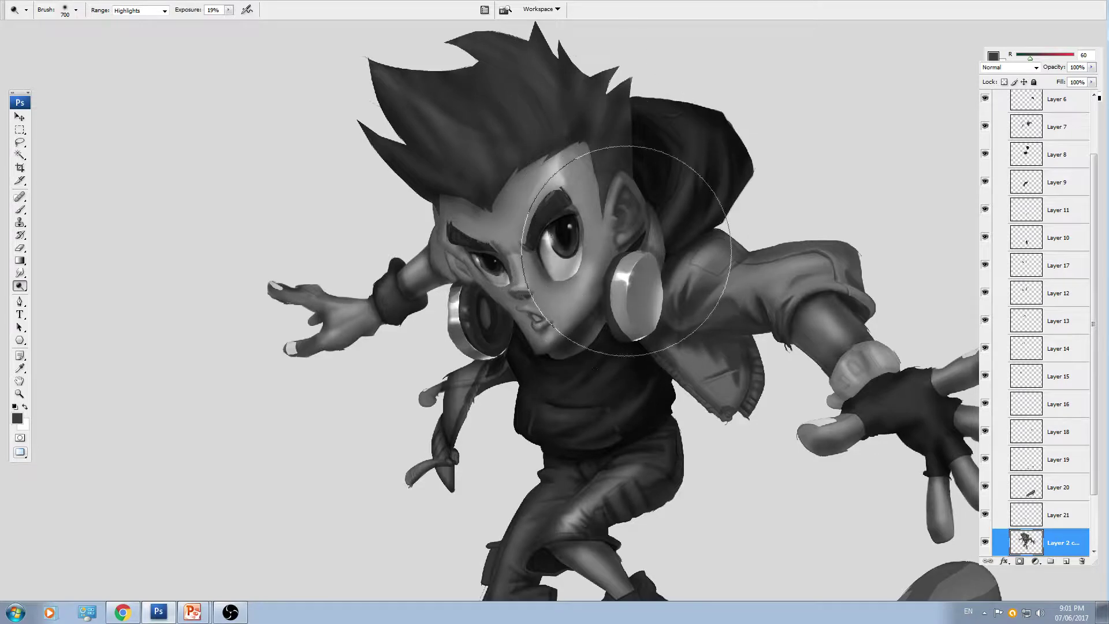
# - Dodge the highlights on the outstretched hand's fingerless glove using a brush reduced to 60–70 px
pyautogui.press('space')
pyautogui.moveTo(768, 420); pyautogui.dragTo(520, 316)
pyautogui.press('v')
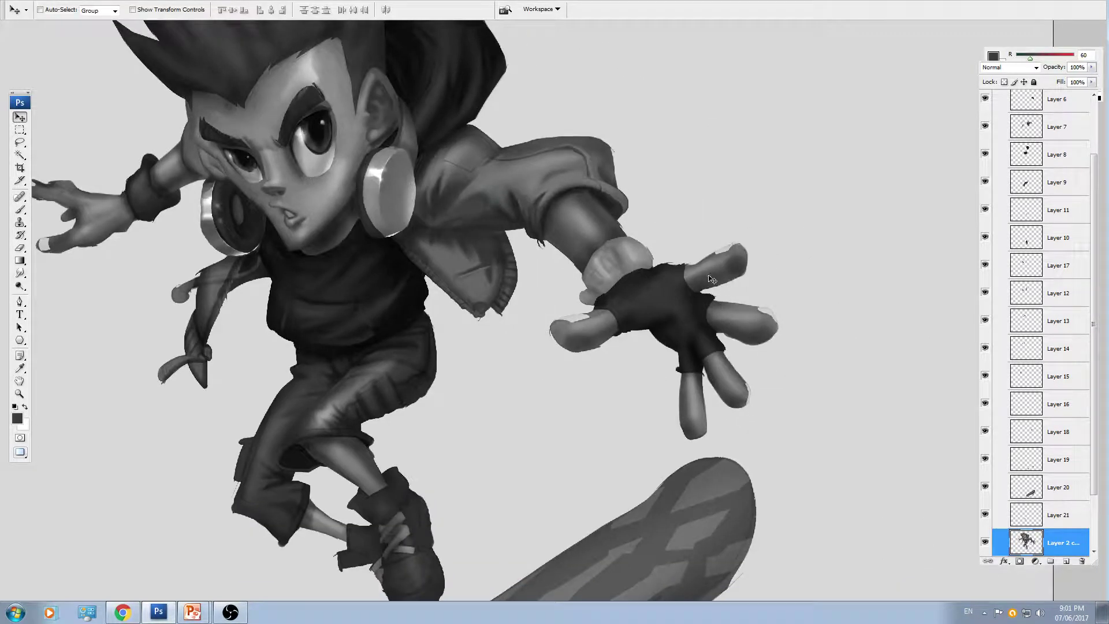
pyautogui.press('o')
pyautogui.scroll(2, 717, 278)
pyautogui.press('[')
pyautogui.press('[')
pyautogui.press('[')
pyautogui.press('[')
pyautogui.press('[')
pyautogui.press('[')
pyautogui.press('[')
pyautogui.press('[')
pyautogui.press('[')
pyautogui.press('[')
pyautogui.press('[')
pyautogui.press('[')
pyautogui.press('[')
pyautogui.press('[')
pyautogui.press('[')
pyautogui.press('[')
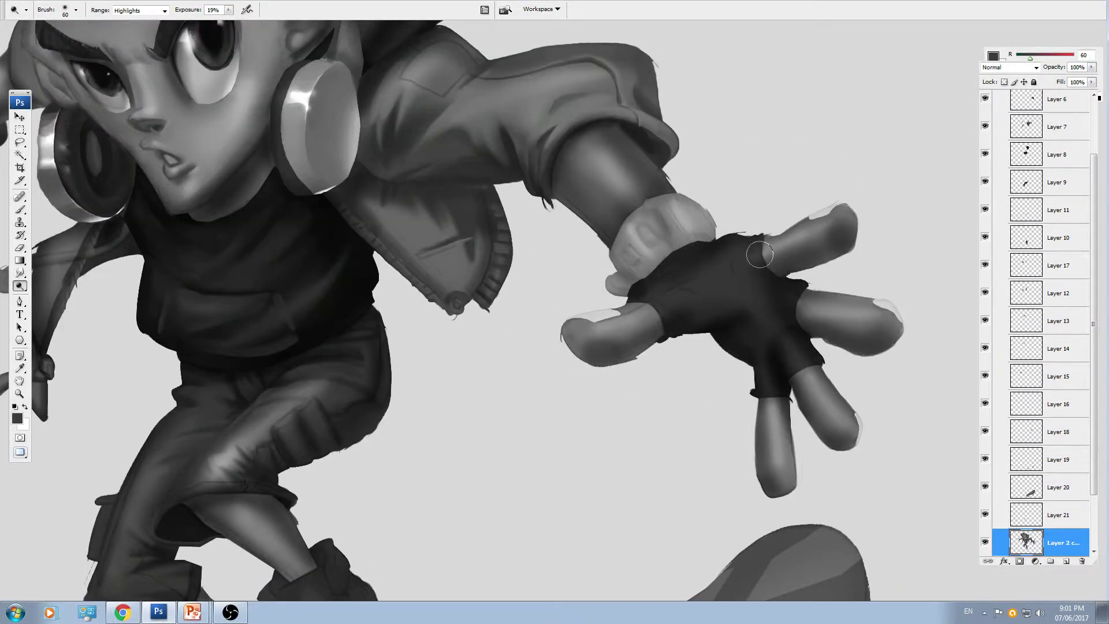
pyautogui.press(']')
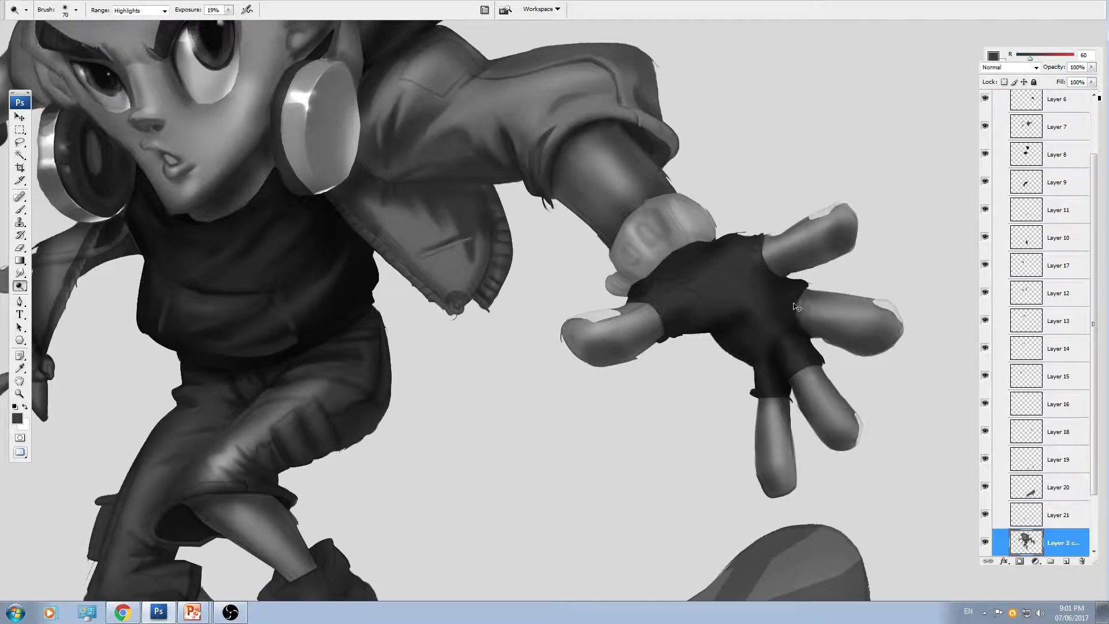
# - Enclose the wristband's outer part on Layer 18 with a polygonal selection along its stepped seam, and hide the selection edges
pyautogui.hotkey('ctrl', '+')
pyautogui.press('space')
pyautogui.moveTo(742, 237); pyautogui.dragTo(544, 371)
pyautogui.press('v')
pyautogui.keyDown('ctrl'); pyautogui.click(584, 267); pyautogui.keyUp('ctrl')
pyautogui.press('l')
pyautogui.hotkey('ctrl', '+')
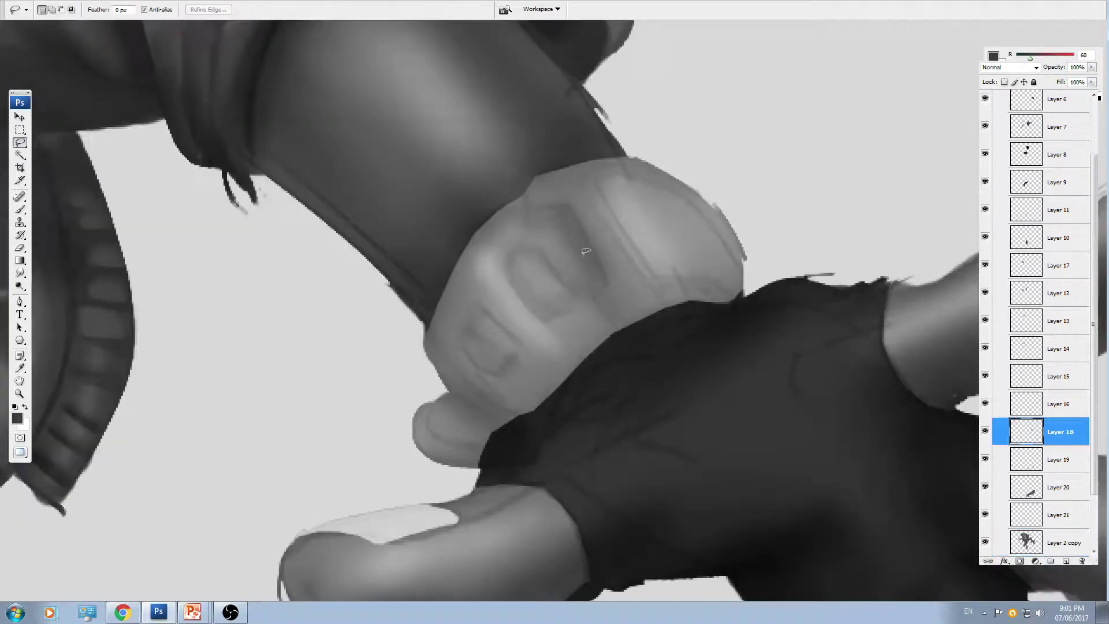
pyautogui.press('space')
pyautogui.moveTo(583, 252); pyautogui.dragTo(480, 295)
pyautogui.rightClick(20, 144)
pyautogui.click(64, 153)
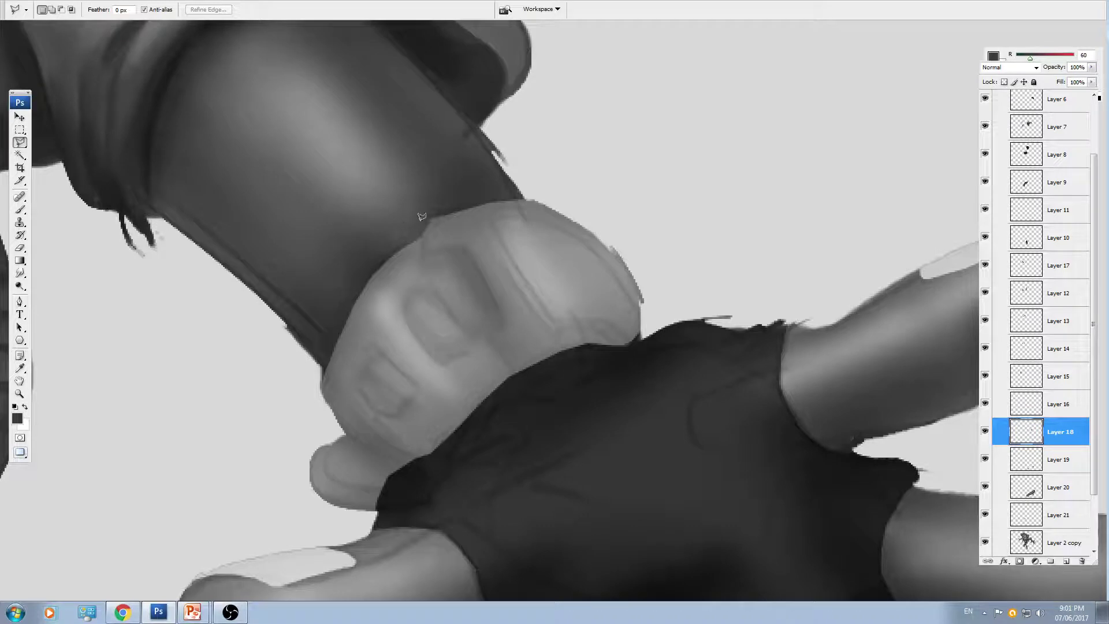
pyautogui.click(519, 381)
pyautogui.click(619, 381)
pyautogui.click(688, 352)
pyautogui.click(670, 213)
pyautogui.doubleClick(486, 121)
pyautogui.hotkey('ctrl', 'h')
# - Burn a shadow along the wristband's stepped seam inside the selection, using the Highlights range at 43% exposure
pyautogui.press('o')
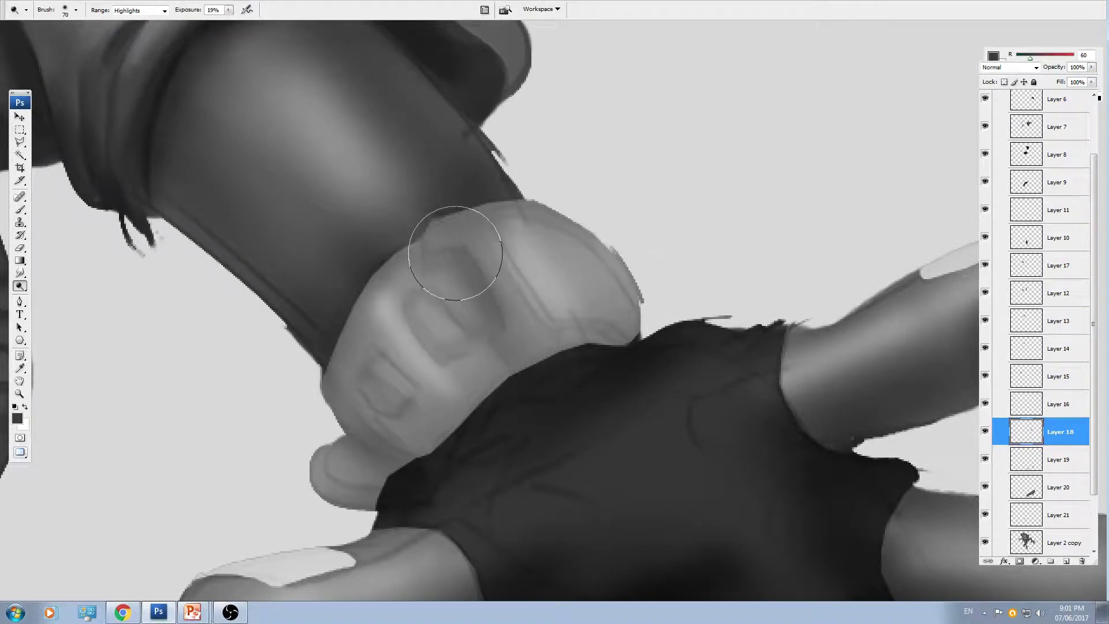
pyautogui.moveTo(20, 286); pyautogui.dragTo(49, 298)
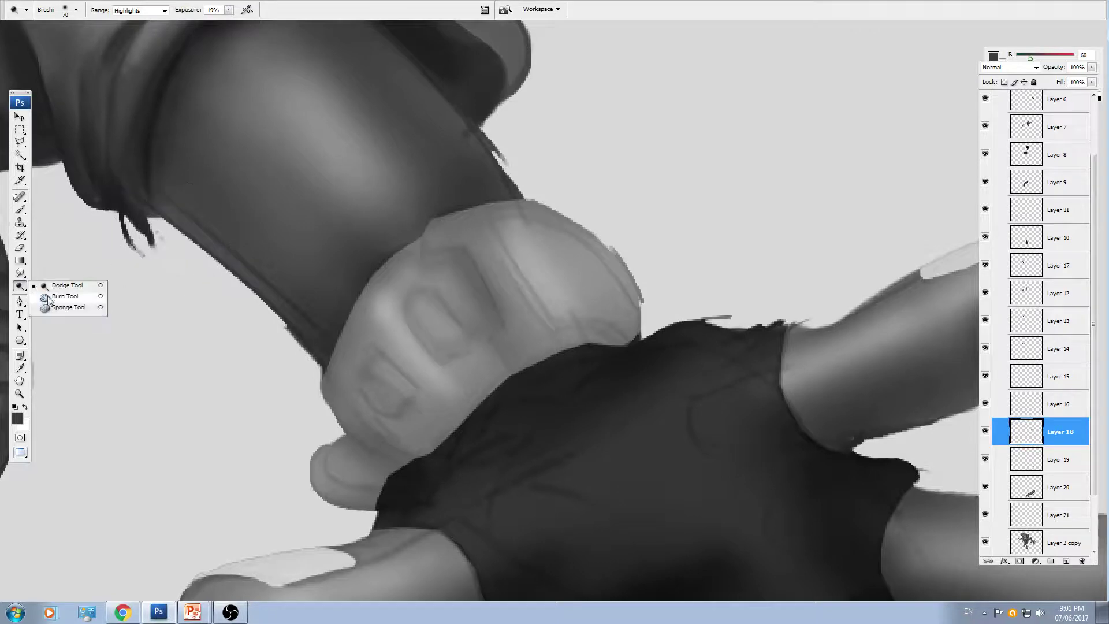
pyautogui.click(49, 298)
pyautogui.press('[')
pyautogui.press('[')
pyautogui.press('[')
pyautogui.moveTo(421, 240)
pyautogui.mouseDown()
pyautogui.moveTo(460, 261)
pyautogui.moveTo(508, 358)
pyautogui.mouseUp()
pyautogui.press('[')
pyautogui.press('[')
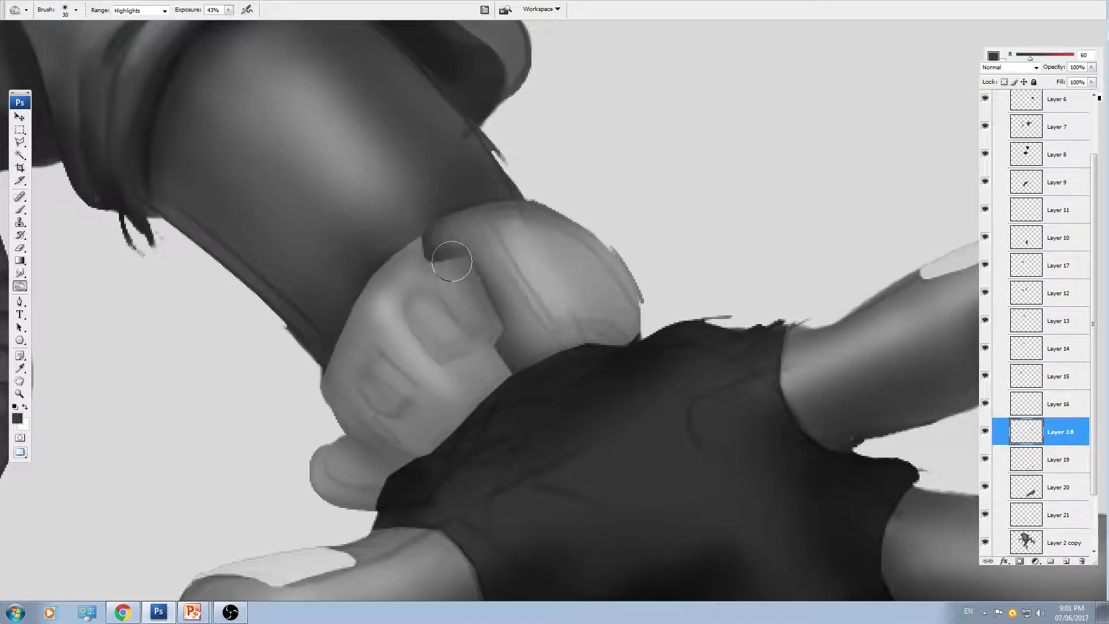
# - Select the wristband's rounded end panel with a polygonal outline and burn dark reflections along its edges and across its middle
pyautogui.press('l')
pyautogui.click(500, 236)
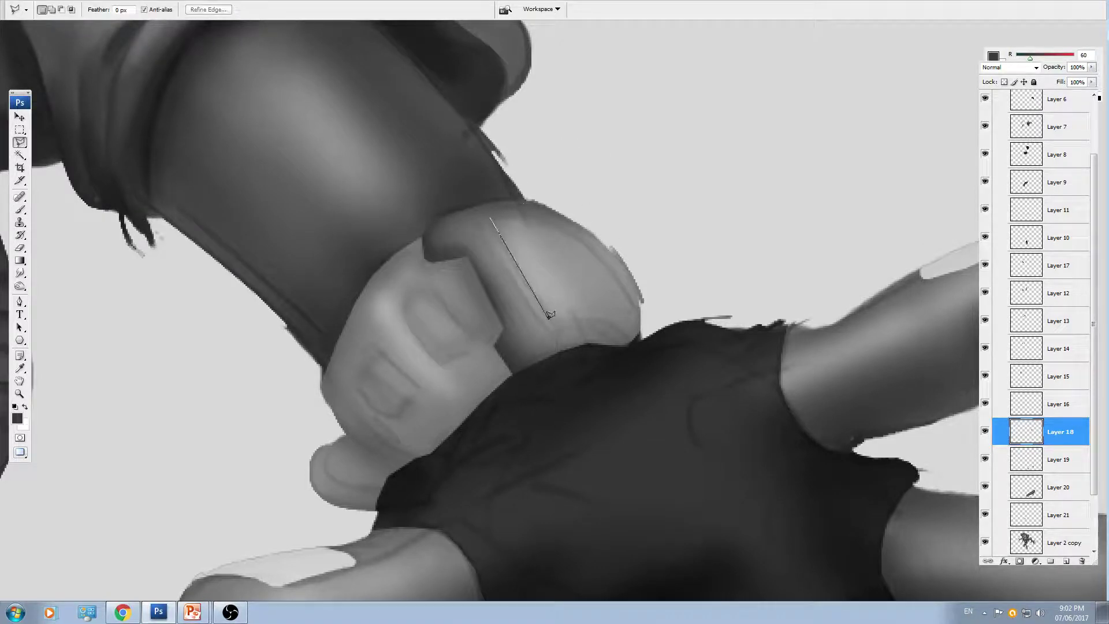
pyautogui.click(549, 323)
pyautogui.click(543, 208)
pyautogui.press('o')
pyautogui.moveTo(530, 305)
pyautogui.mouseDown()
pyautogui.moveTo(557, 333)
pyautogui.moveTo(582, 233)
pyautogui.moveTo(636, 240)
pyautogui.moveTo(540, 351)
pyautogui.moveTo(574, 393)
pyautogui.moveTo(505, 312)
pyautogui.moveTo(536, 316)
pyautogui.mouseUp()
pyautogui.press(']')
pyautogui.press(']')
pyautogui.press('space')
pyautogui.moveTo(620, 398); pyautogui.dragTo(613, 386)
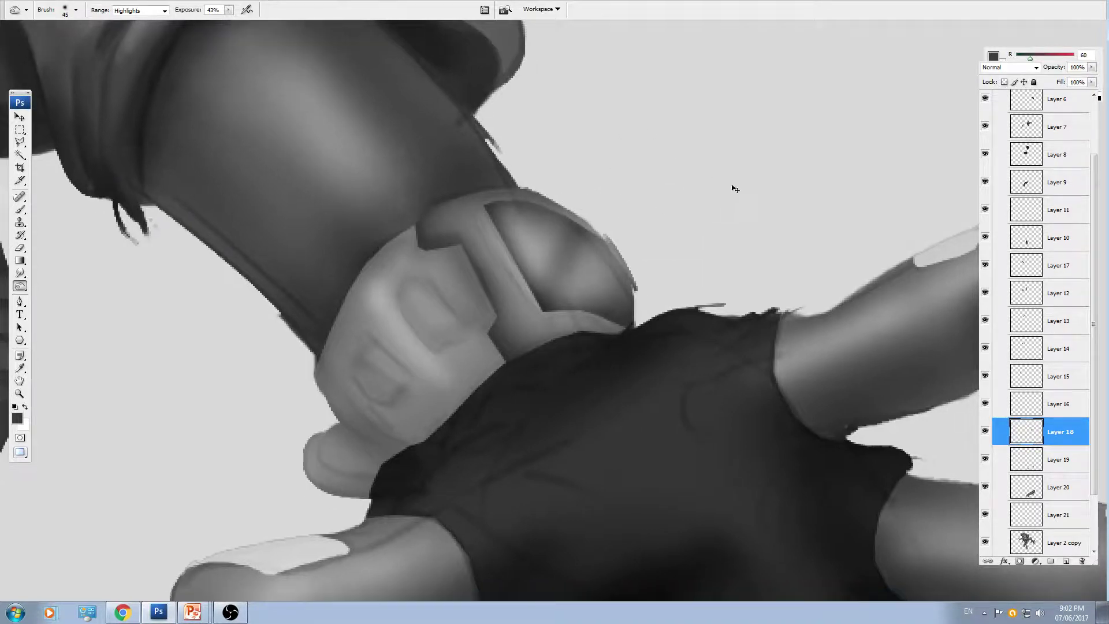
# - Brighten the selected wristband panel with a Levels adjustment that lowers the white input level
pyautogui.hotkey('ctrl', 'l')
pyautogui.moveTo(922, 224)
pyautogui.mouseDown()
pyautogui.moveTo(834, 221)
pyautogui.moveTo(861, 222)
pyautogui.mouseUp()
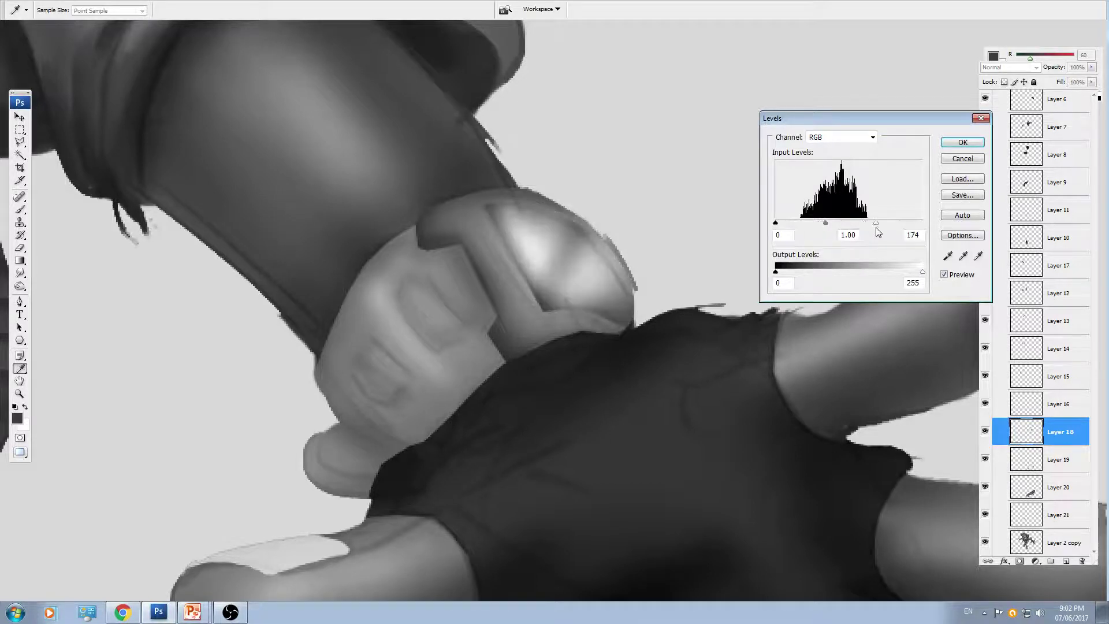
pyautogui.press('Return')
pyautogui.press('o')
# - Paint hard-edged white reflections across the wristband's end panel and at its outer rim with a 45 px brush
pyautogui.press('x')
pyautogui.press('b')
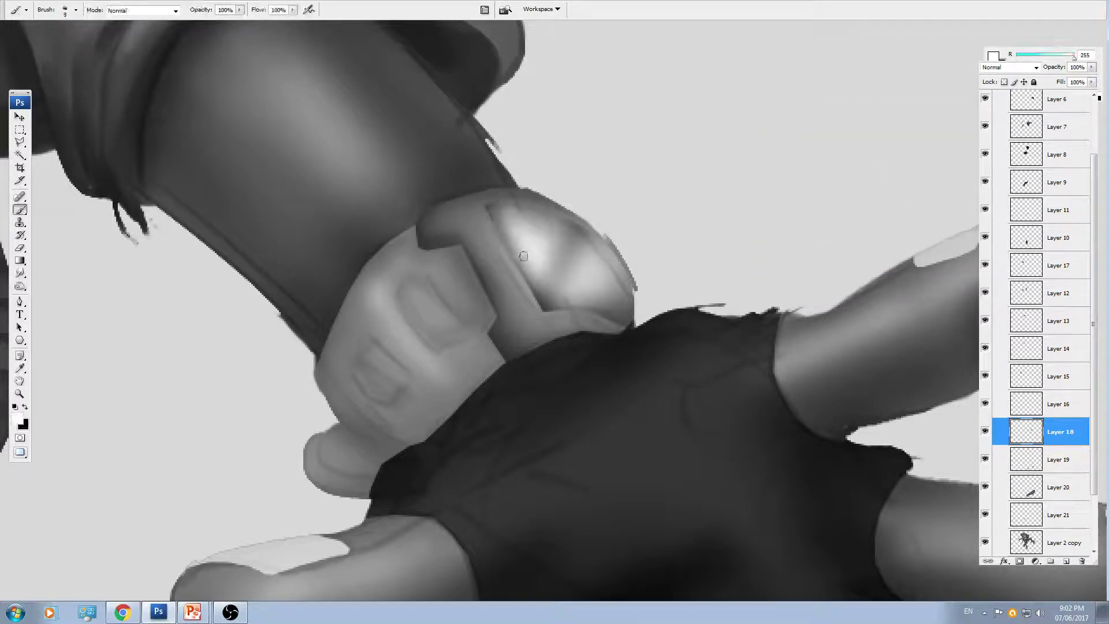
pyautogui.press(']')
pyautogui.press(']')
pyautogui.press(']')
pyautogui.press(']')
pyautogui.moveTo(509, 289); pyautogui.dragTo(548, 163)
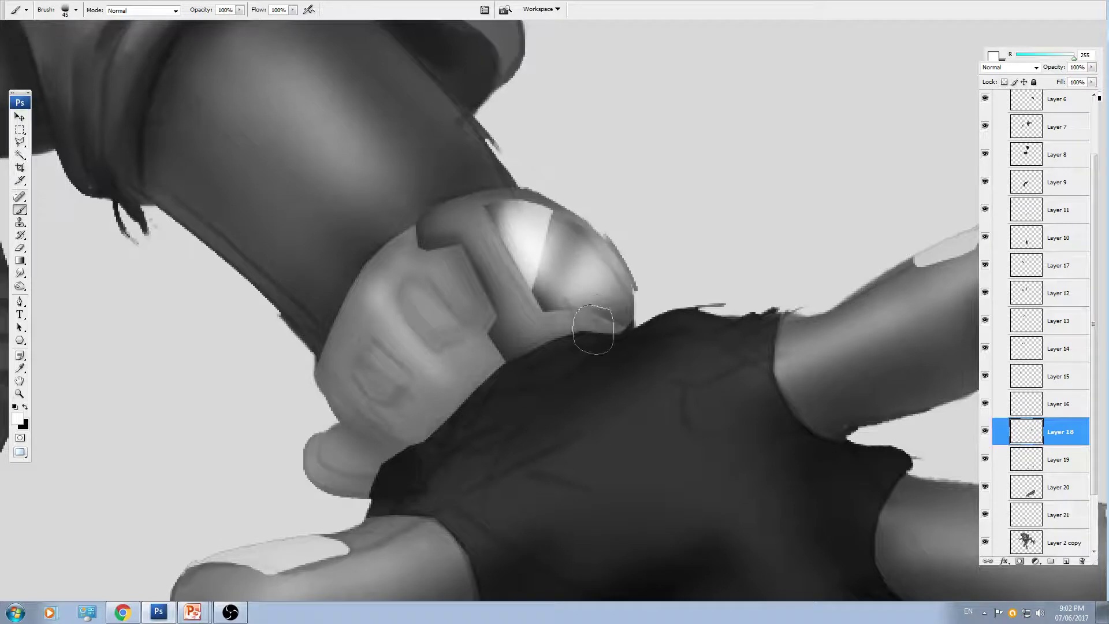
pyautogui.moveTo(593, 327); pyautogui.dragTo(626, 296)
pyautogui.hotkey('ctrl', '-')
pyautogui.hotkey('ctrl', '+')
pyautogui.moveTo(515, 349); pyautogui.dragTo(581, 316)
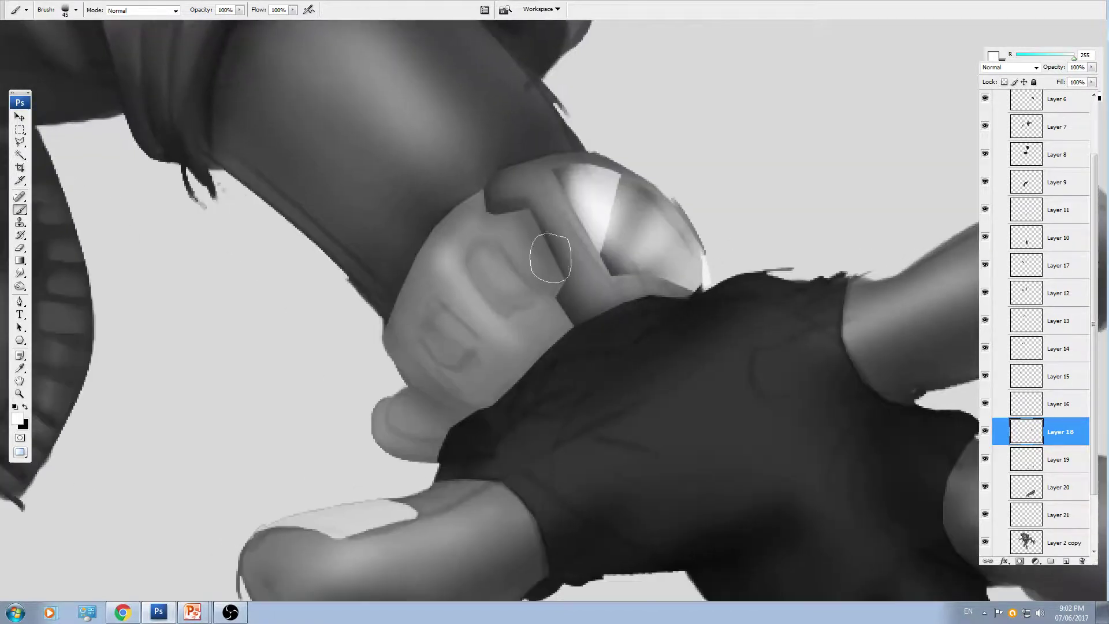
# - Enclose the wristband's inner segment with its raised shapes in a polygonal selection and hide the selection edges
pyautogui.press('l')
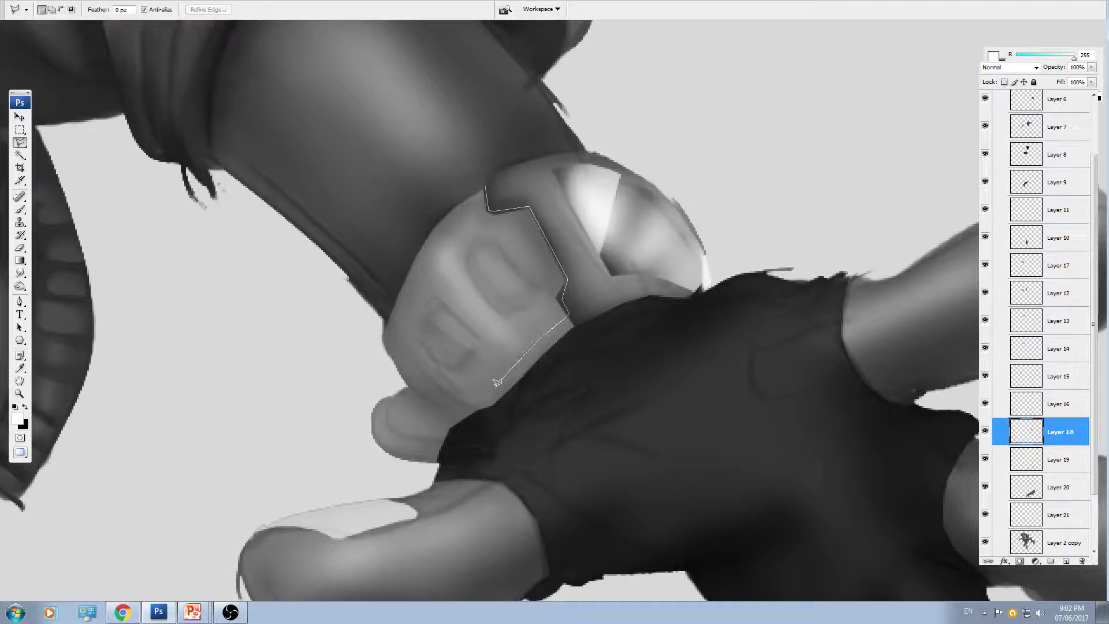
pyautogui.click(377, 345)
pyautogui.doubleClick(367, 279)
pyautogui.hotkey('ctrl', 'shift', 'i')
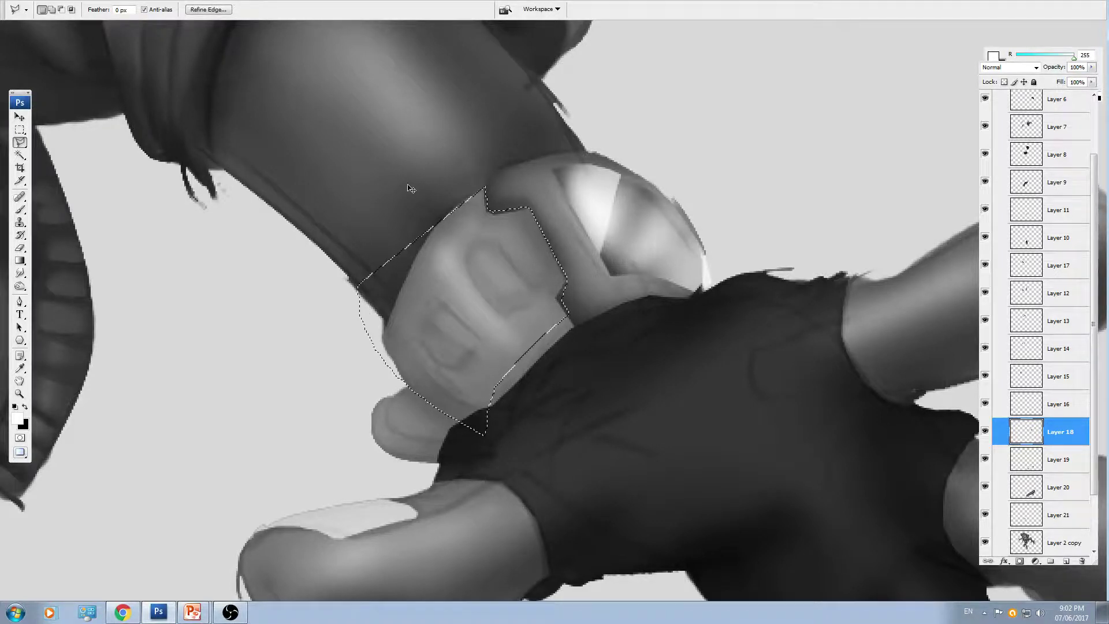
pyautogui.hotkey('ctrl', 'h')
# - Burn shading around the edges of the wristband's inner segment with a 60 px brush, using Highlights at 43% exposure
pyautogui.press('o')
pyautogui.moveTo(534, 233)
pyautogui.mouseDown()
pyautogui.moveTo(500, 191)
pyautogui.moveTo(537, 198)
pyautogui.moveTo(585, 344)
pyautogui.moveTo(476, 418)
pyautogui.moveTo(384, 331)
pyautogui.moveTo(583, 289)
pyautogui.moveTo(360, 350)
pyautogui.moveTo(459, 232)
pyautogui.mouseUp()
pyautogui.hotkey('ctrl', 'z')
pyautogui.press('[')
pyautogui.press('[')
pyautogui.press('[')
pyautogui.press(']')
pyautogui.press(']')
pyautogui.press(']')
pyautogui.press(']')
pyautogui.moveTo(454, 352); pyautogui.dragTo(520, 265)
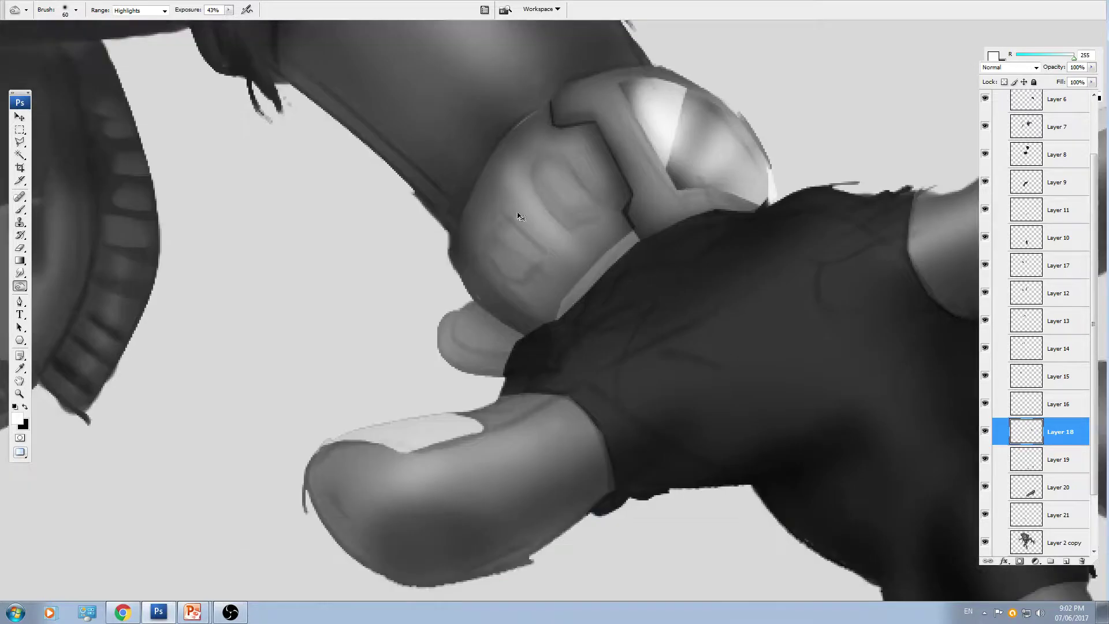
# - Burn darker shading along the lower edge of the wristband's inner segment with a 35 px brush, using Highlights at 43% exposure
pyautogui.press('[')
pyautogui.press('[')
pyautogui.press('[')
pyautogui.moveTo(487, 336)
pyautogui.mouseDown()
pyautogui.moveTo(473, 302)
pyautogui.moveTo(542, 349)
pyautogui.moveTo(534, 297)
pyautogui.mouseUp()
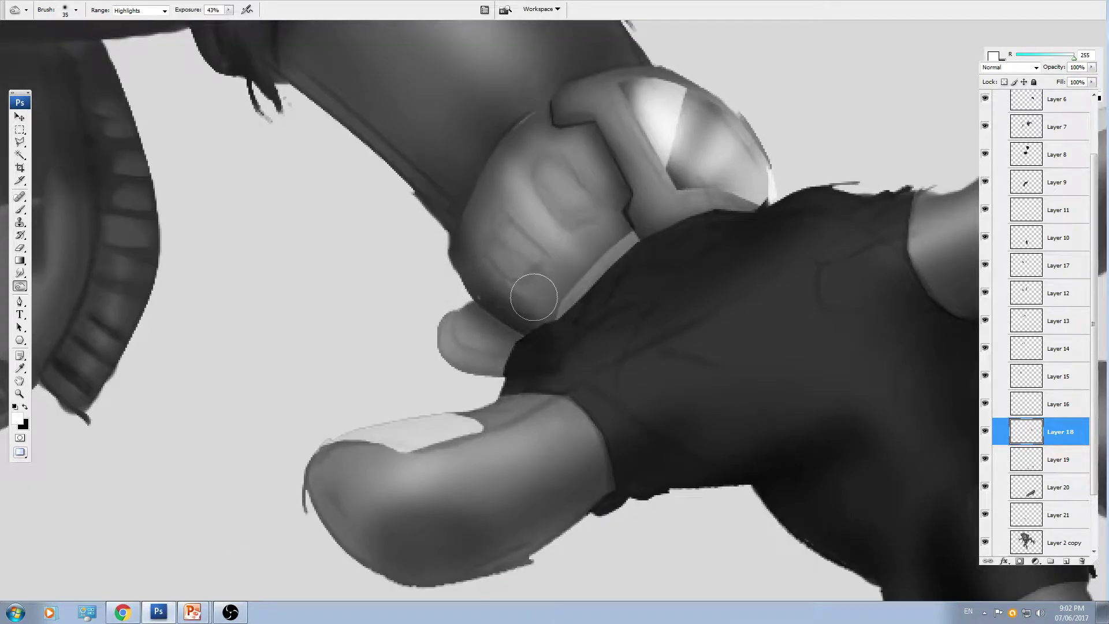
pyautogui.press(']')
pyautogui.moveTo(528, 379)
pyautogui.mouseDown()
pyautogui.moveTo(431, 365)
pyautogui.moveTo(444, 348)
pyautogui.moveTo(541, 348)
pyautogui.moveTo(468, 291)
pyautogui.mouseUp()
pyautogui.moveTo(627, 349); pyautogui.dragTo(615, 366)
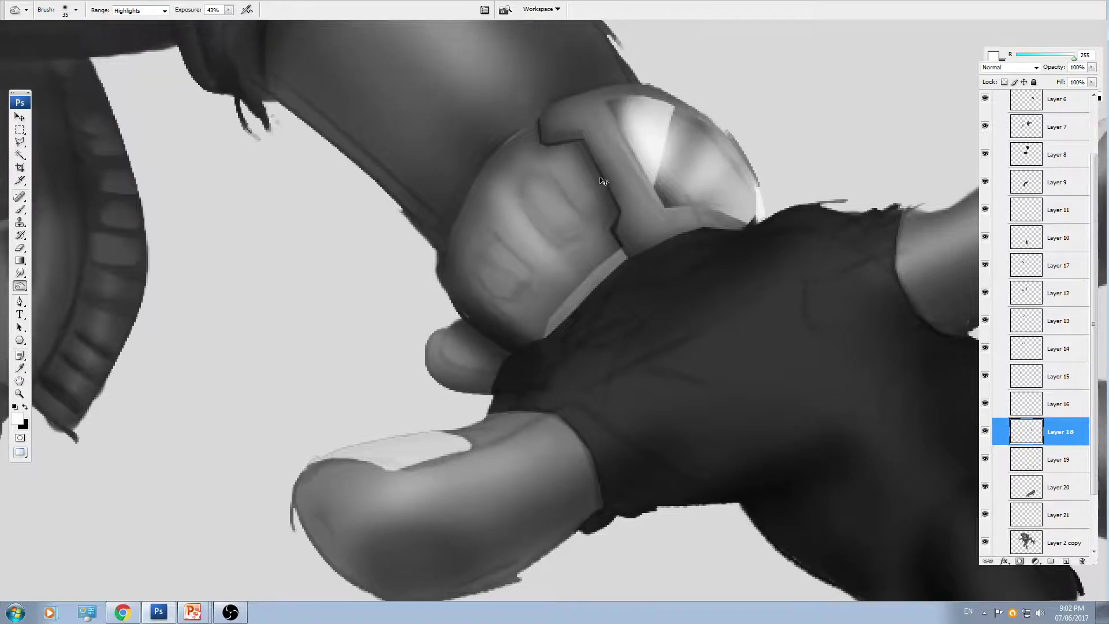
# - Enclose both rectangular shapes on the wristband's inner segment in polygonal selections and hide the selection edges
pyautogui.press('l')
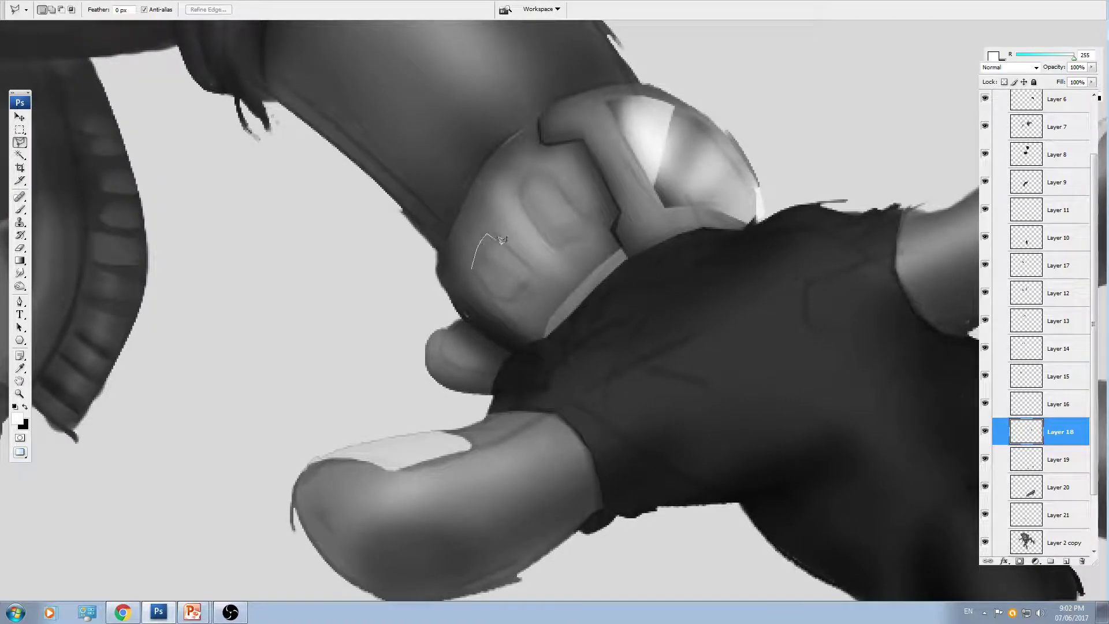
pyautogui.doubleClick(482, 276)
pyautogui.keyDown('shift'); pyautogui.click(520, 212); pyautogui.keyUp('shift')
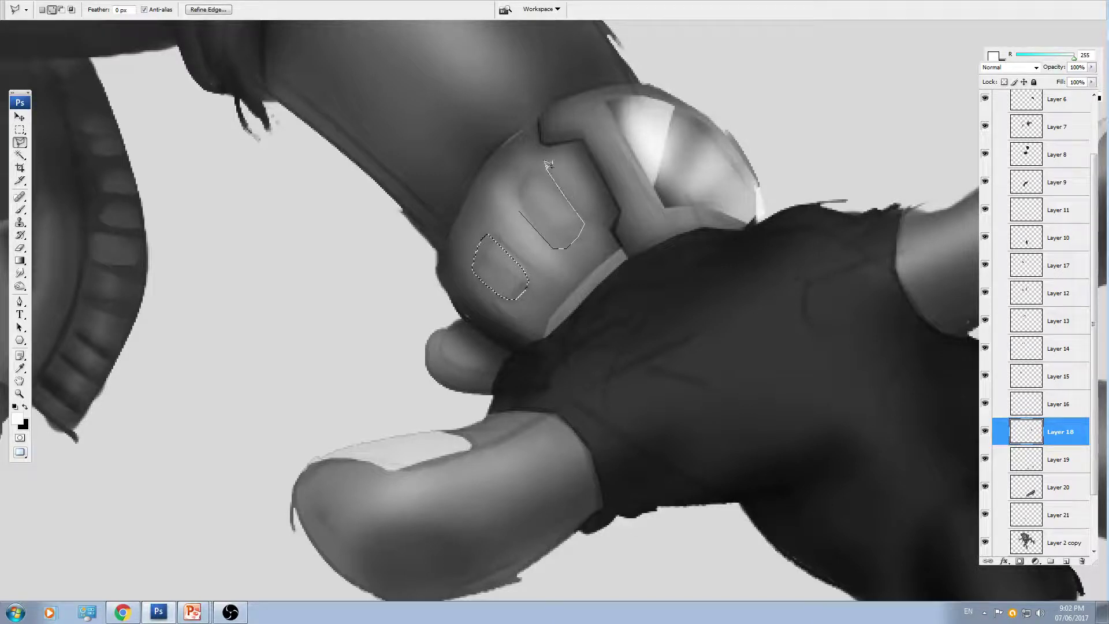
pyautogui.click(513, 206)
pyautogui.hotkey('ctrl', 'h')
# - Burn the interiors of both selected rectangles into dark recesses, reducing the brush from 35 px to 10 px
pyautogui.press('o')
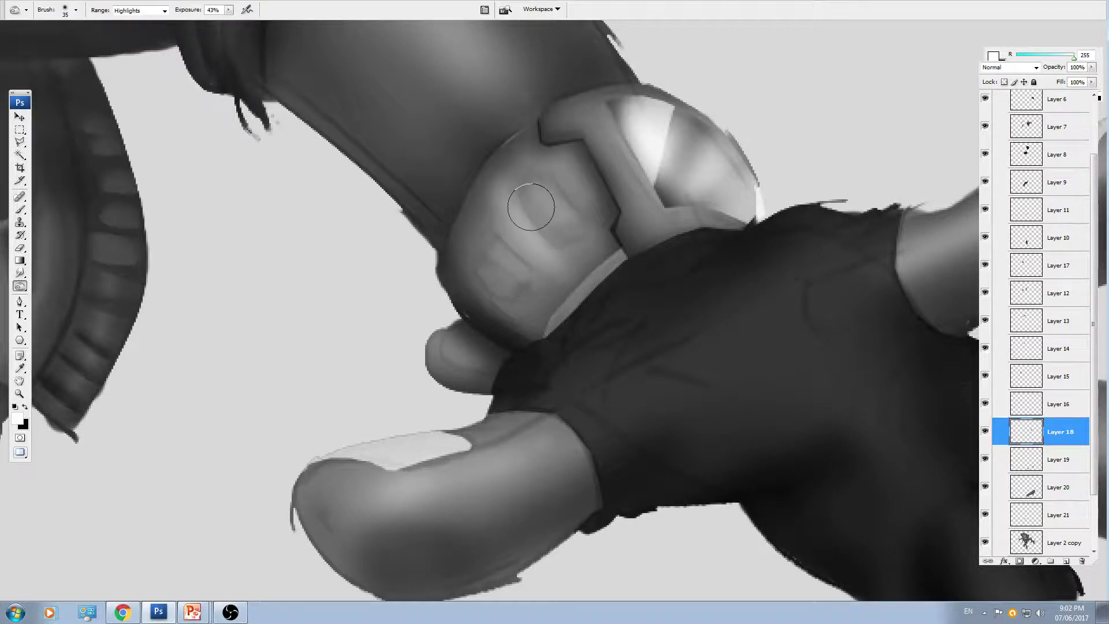
pyautogui.moveTo(510, 189)
pyautogui.mouseDown()
pyautogui.moveTo(511, 214)
pyautogui.moveTo(547, 257)
pyautogui.moveTo(552, 169)
pyautogui.moveTo(591, 229)
pyautogui.moveTo(581, 238)
pyautogui.moveTo(560, 220)
pyautogui.moveTo(497, 251)
pyautogui.moveTo(471, 285)
pyautogui.moveTo(506, 307)
pyautogui.moveTo(509, 245)
pyautogui.moveTo(524, 240)
pyautogui.moveTo(495, 270)
pyautogui.moveTo(482, 257)
pyautogui.moveTo(532, 300)
pyautogui.moveTo(497, 267)
pyautogui.moveTo(526, 283)
pyautogui.moveTo(501, 238)
pyautogui.moveTo(487, 256)
pyautogui.moveTo(504, 273)
pyautogui.mouseUp()
pyautogui.press('[')
pyautogui.press('[')
pyautogui.press('[')
pyautogui.press('[')
pyautogui.press('[')
pyautogui.press(']')
pyautogui.hotkey('ctrl', 'alt', 'z')
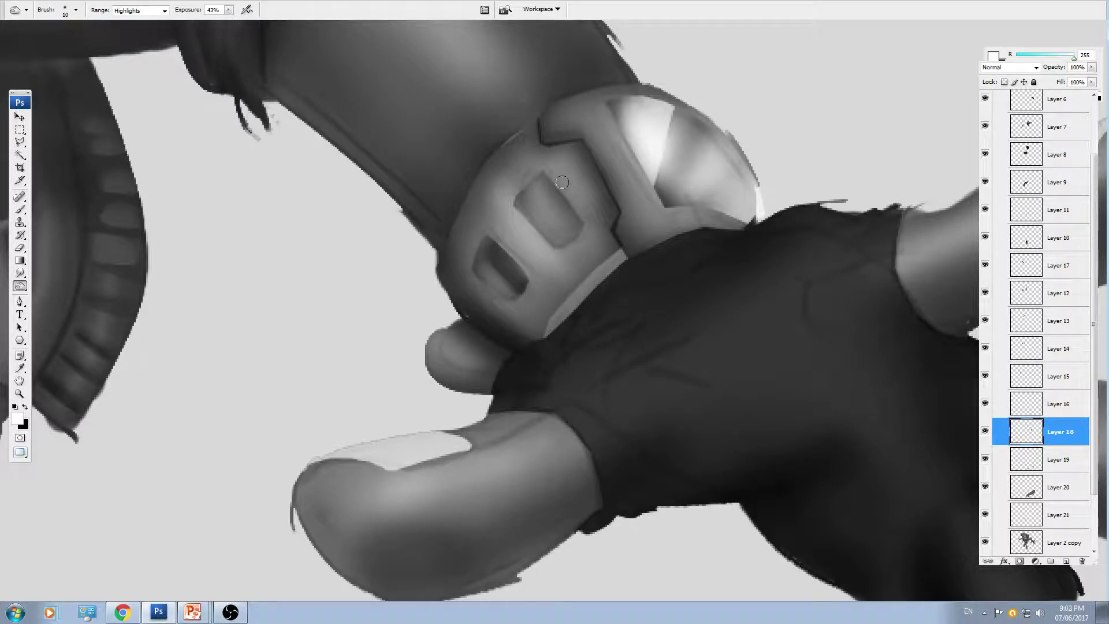
pyautogui.moveTo(561, 182)
pyautogui.mouseDown()
pyautogui.moveTo(546, 229)
pyautogui.moveTo(552, 199)
pyautogui.moveTo(564, 227)
pyautogui.mouseUp()
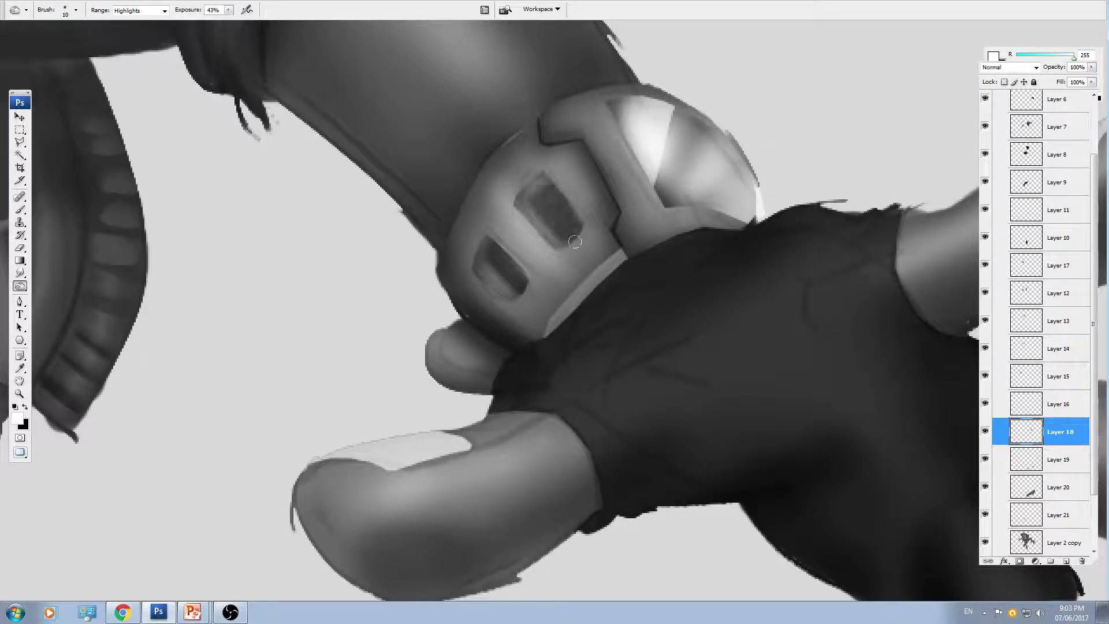
# - Paint black shadows inside both rectangular recesses to give them depth, and sample the bright tone of the end panel
pyautogui.press('x')
pyautogui.press('b')
pyautogui.hotkey('ctrl', '+')
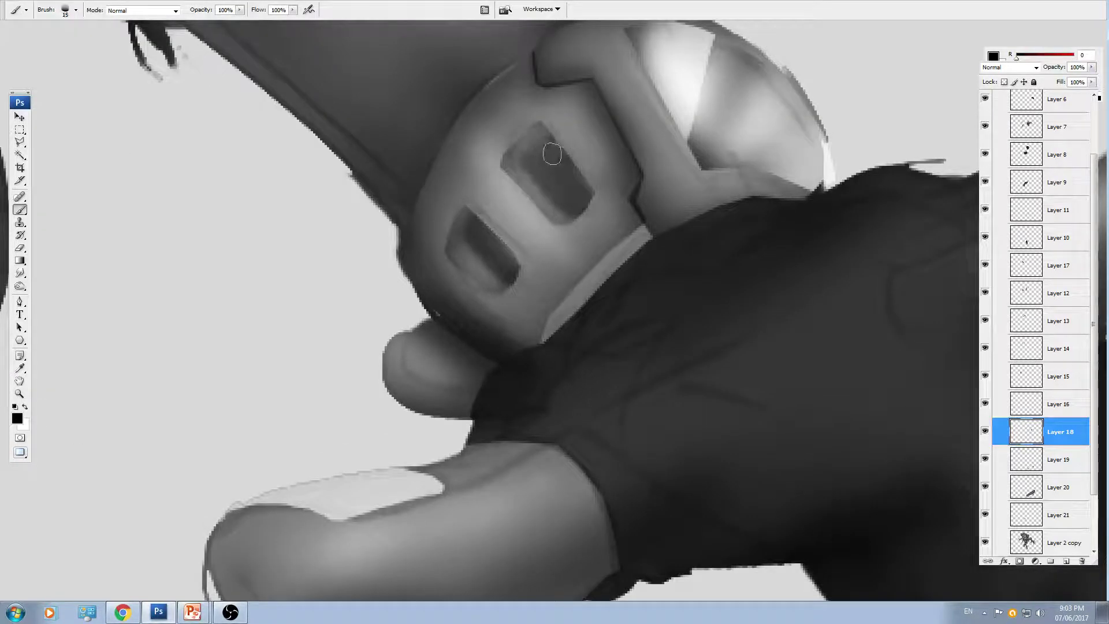
pyautogui.moveTo(551, 154)
pyautogui.mouseDown()
pyautogui.moveTo(528, 163)
pyautogui.moveTo(580, 228)
pyautogui.mouseUp()
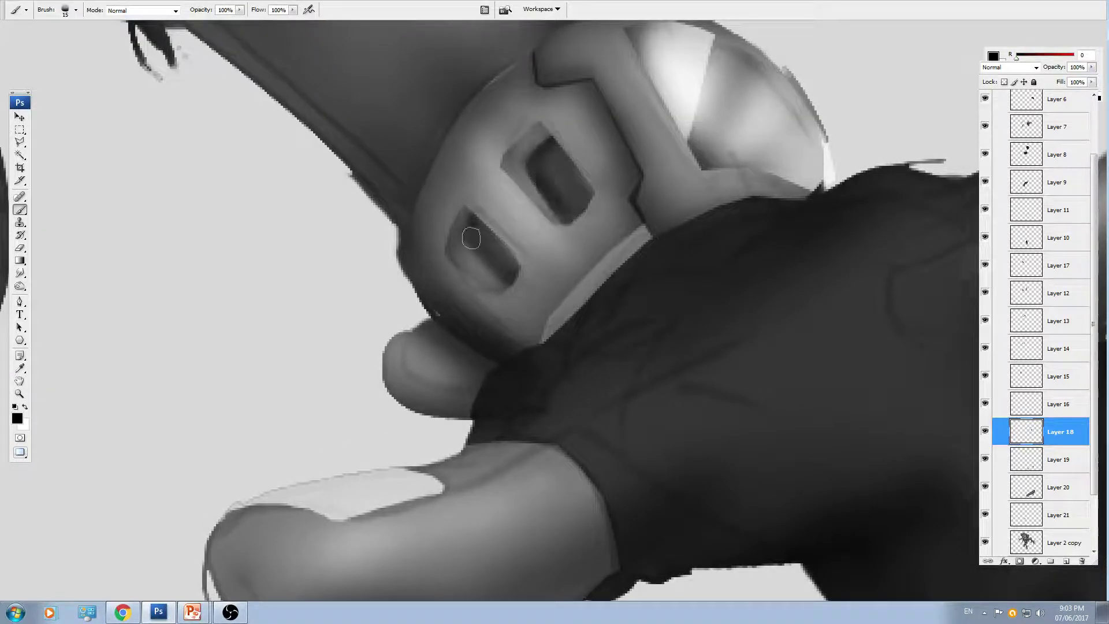
pyautogui.moveTo(471, 237); pyautogui.dragTo(518, 291)
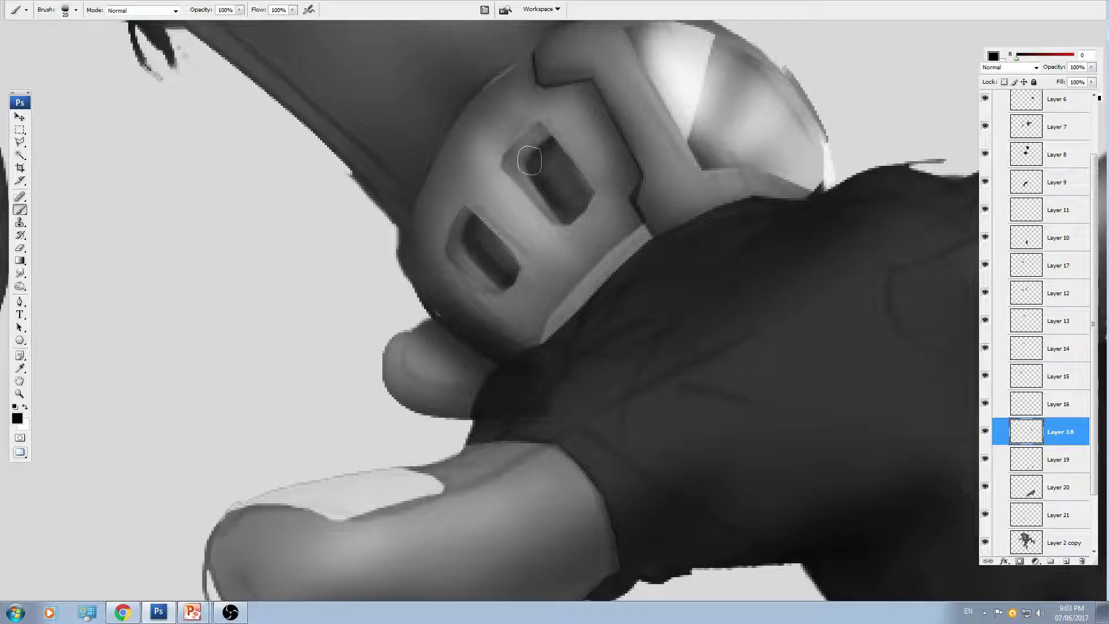
pyautogui.keyDown('alt'); pyautogui.click(673, 62); pyautogui.keyUp('alt')
pyautogui.moveTo(508, 155)
pyautogui.mouseDown()
pyautogui.moveTo(544, 141)
pyautogui.moveTo(533, 140)
pyautogui.mouseUp()
pyautogui.moveTo(454, 243); pyautogui.dragTo(473, 219)
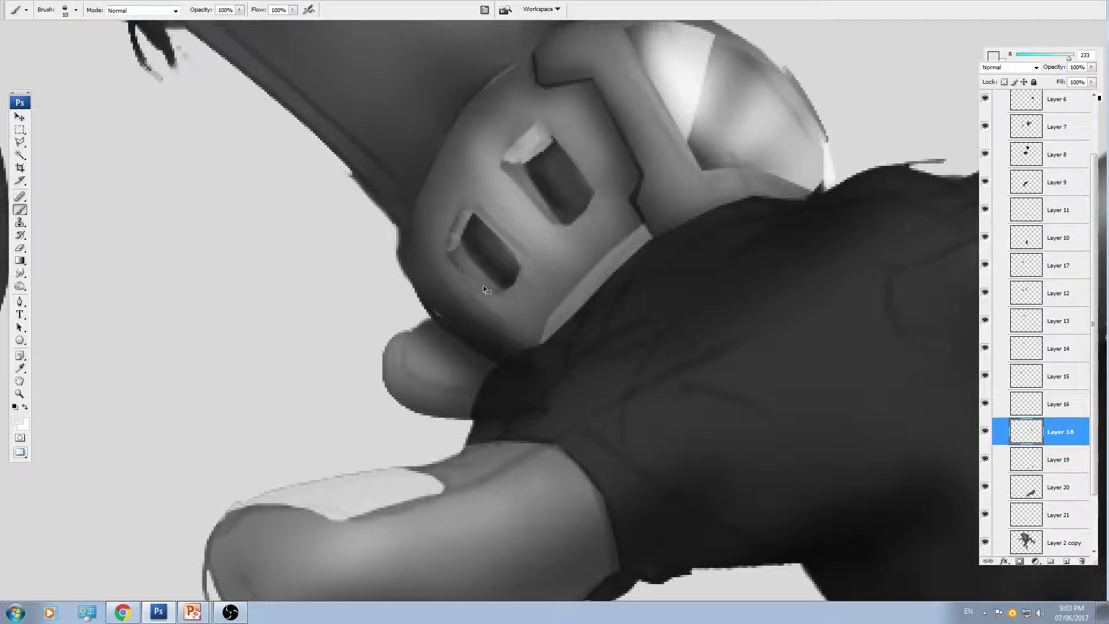
pyautogui.hotkey('ctrl', 'alt', 'z')
pyautogui.hotkey('ctrl', 'alt', 'z')
# - Paint light highlights along the long lower-left rims of both rectangular recesses using the sampled bright tone
pyautogui.moveTo(543, 219); pyautogui.dragTo(502, 165)
pyautogui.moveTo(493, 300); pyautogui.dragTo(446, 252)
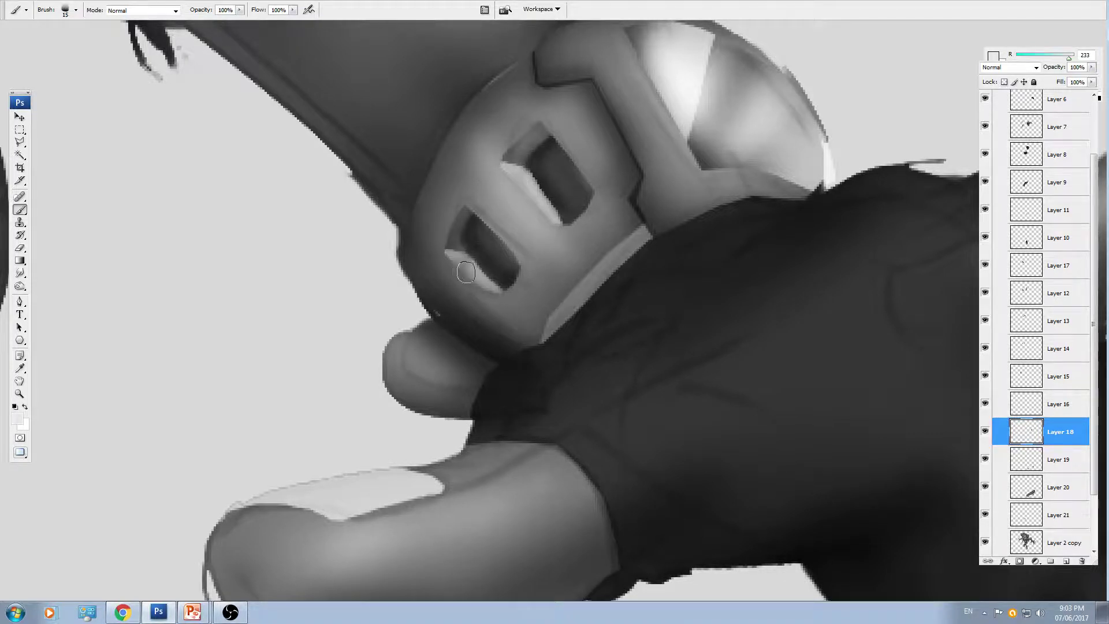
pyautogui.hotkey('ctrl', '-')
pyautogui.hotkey('ctrl', '+')
# - Sample a dark grey from inside a recess and darken the upper recess's inner corner with a 10 px brush
pyautogui.keyDown('alt'); pyautogui.click(483, 235); pyautogui.keyUp('alt')
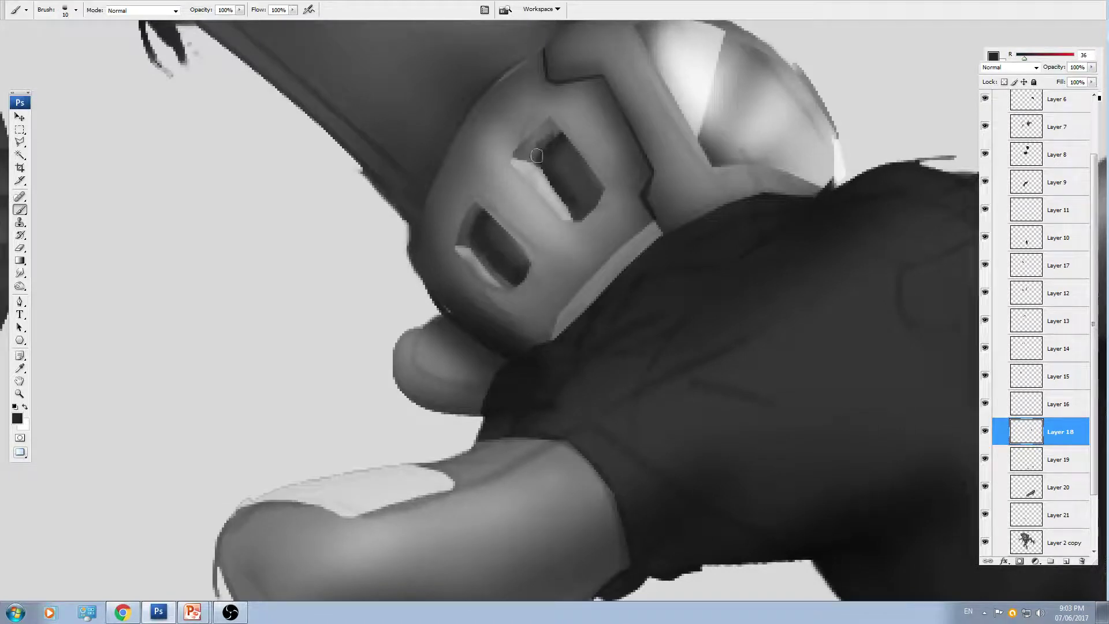
pyautogui.moveTo(537, 156)
pyautogui.mouseDown()
pyautogui.moveTo(578, 223)
pyautogui.moveTo(562, 143)
pyautogui.mouseUp()
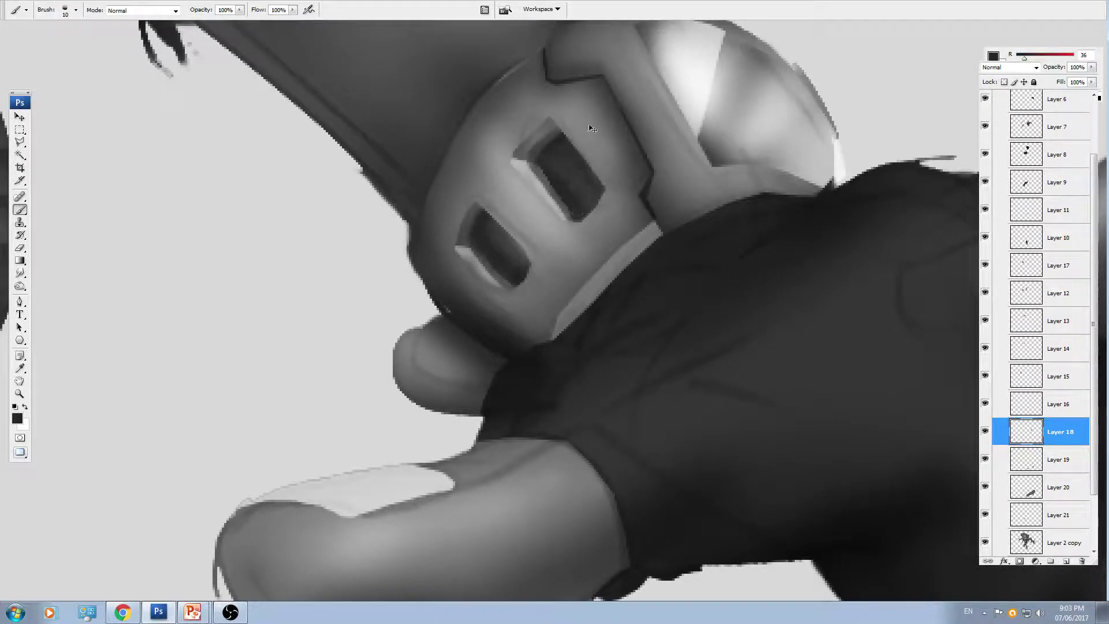
pyautogui.hotkey('ctrl', '-')
pyautogui.hotkey('ctrl', '-')
pyautogui.hotkey('ctrl', '+')
pyautogui.hotkey('ctrl', '+')
pyautogui.moveTo(640, 217); pyautogui.dragTo(626, 290)
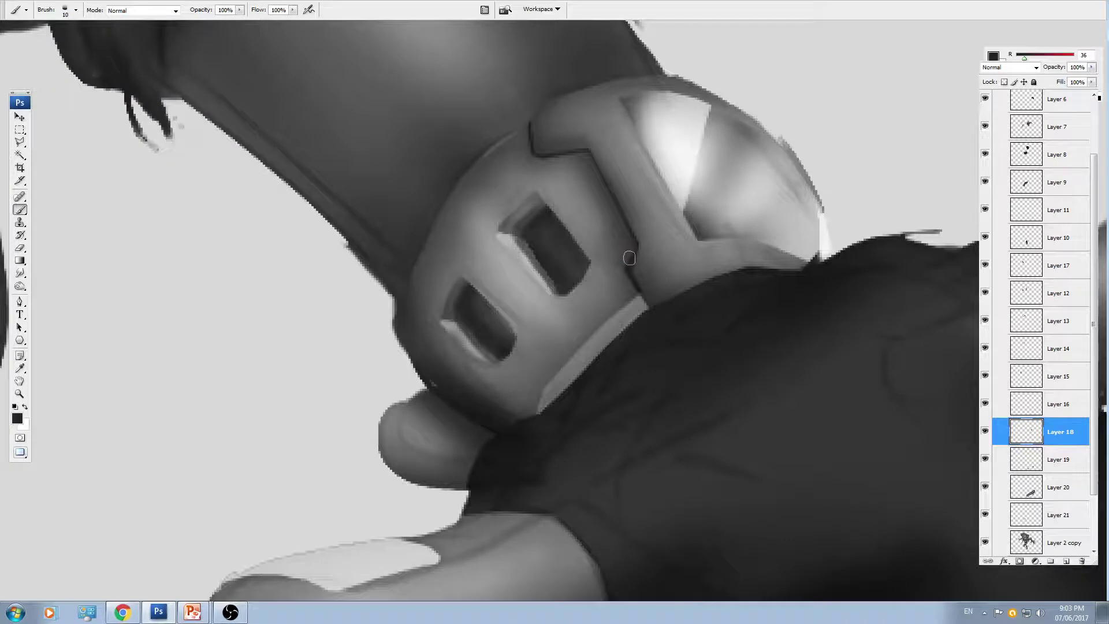
# - Burn the borders of the wristband's inner segment and the rim beside the glove, using brushes of 35 to 45 px
pyautogui.press('o')
pyautogui.hotkey('ctrl', '-')
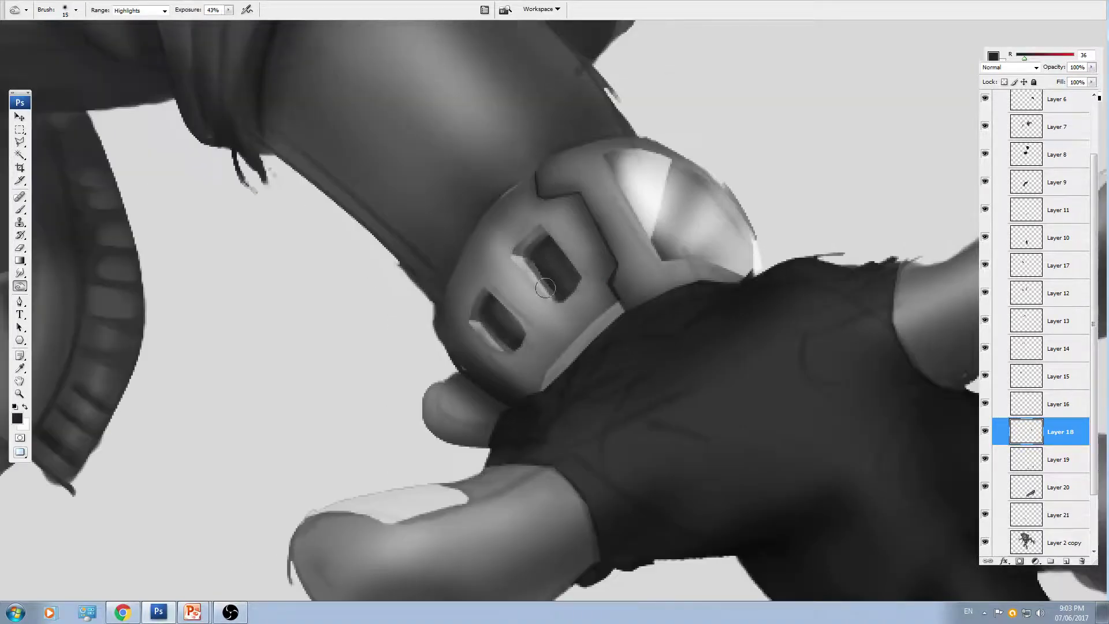
pyautogui.press(']')
pyautogui.press(']')
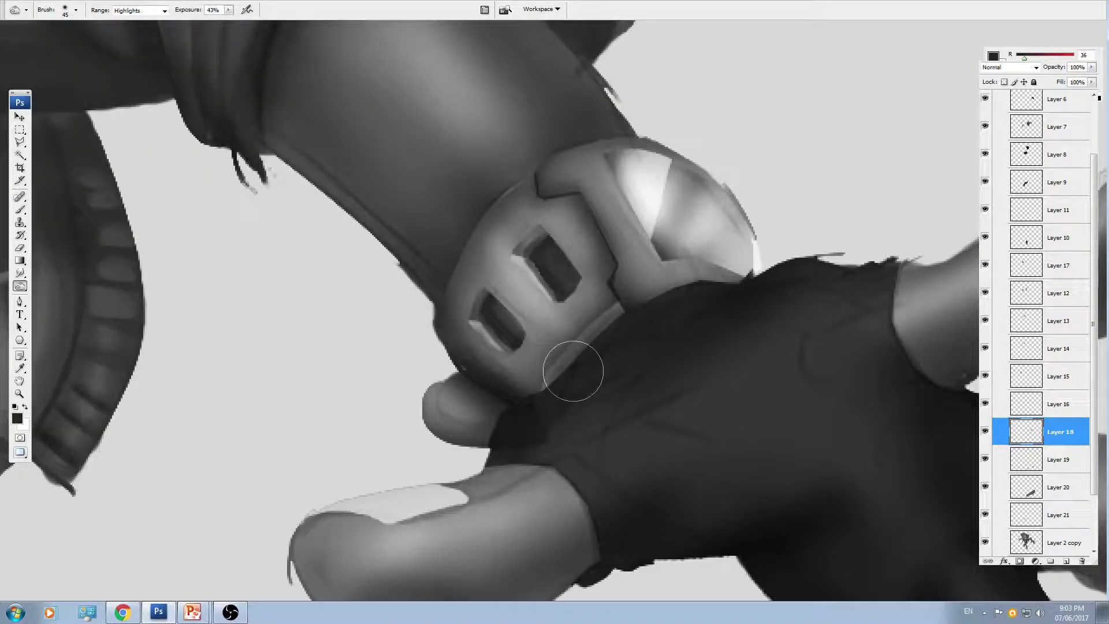
pyautogui.press('[')
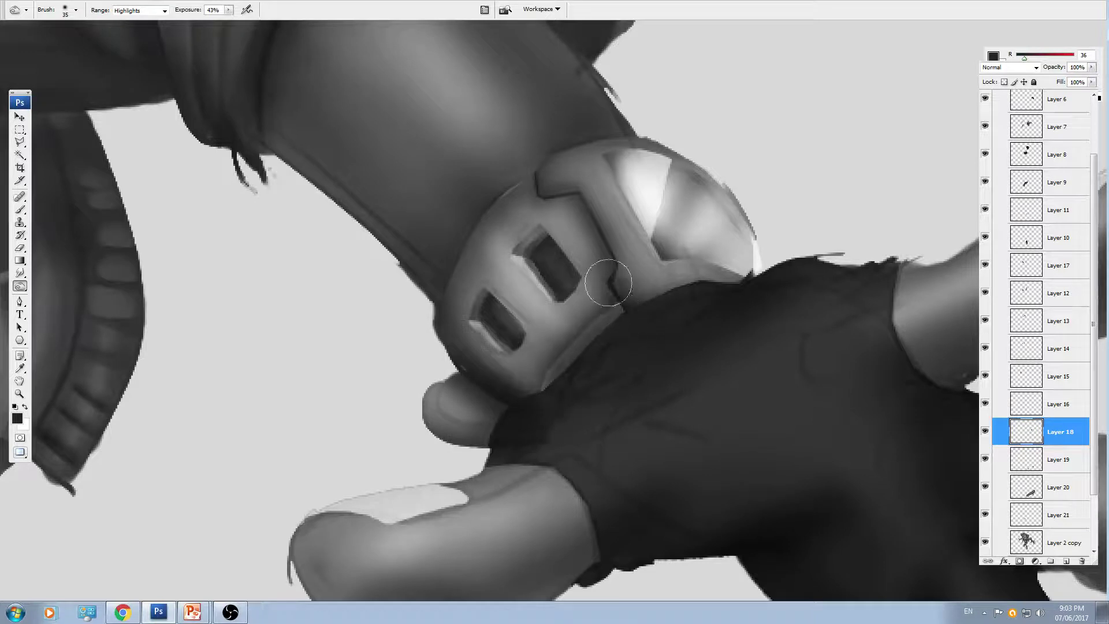
pyautogui.press(']')
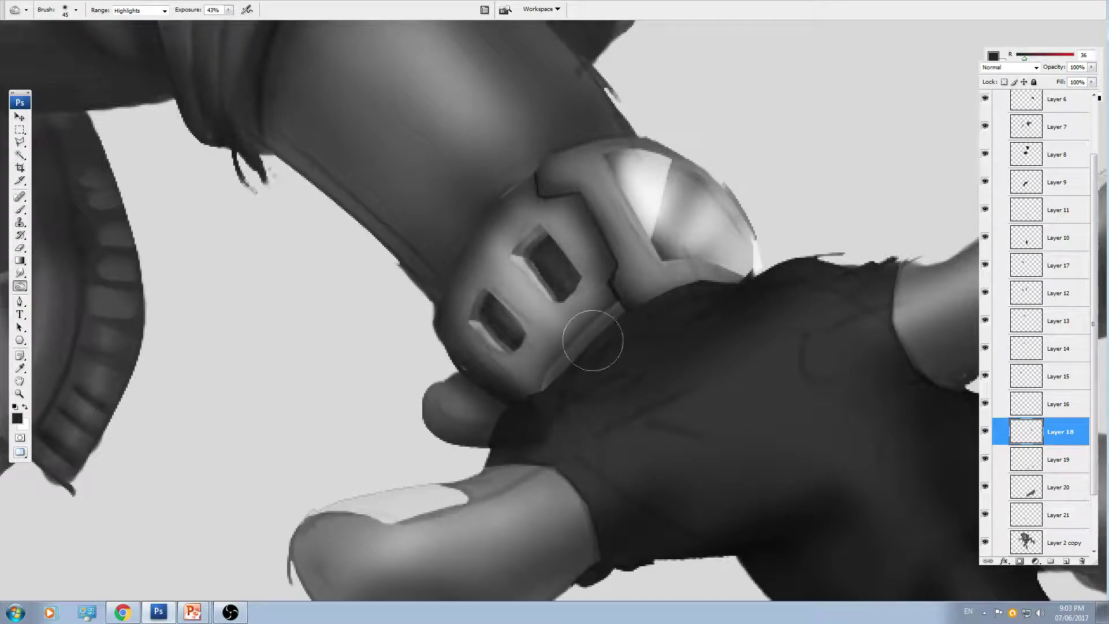
pyautogui.moveTo(696, 293); pyautogui.dragTo(619, 345)
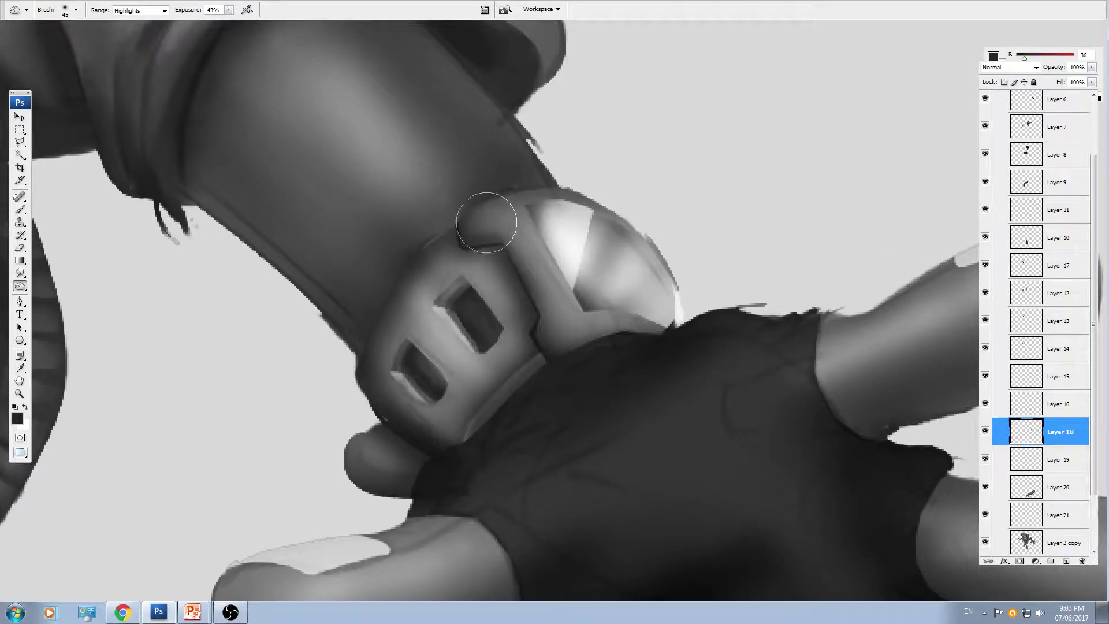
# - Enclose the wristband's angular frame beside the bright end panel in a polygonal selection and hide the selection edges
pyautogui.press('l')
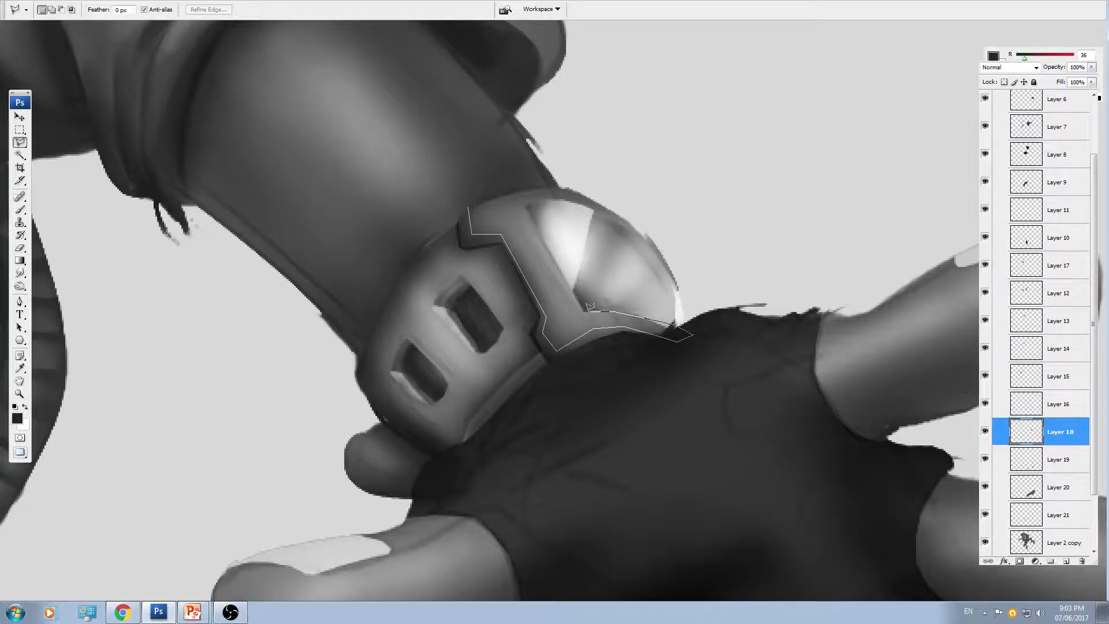
pyautogui.click(524, 204)
pyautogui.click(645, 237)
pyautogui.click(598, 173)
pyautogui.doubleClick(486, 152)
pyautogui.hotkey('ctrl', 'h')
pyautogui.press('o')
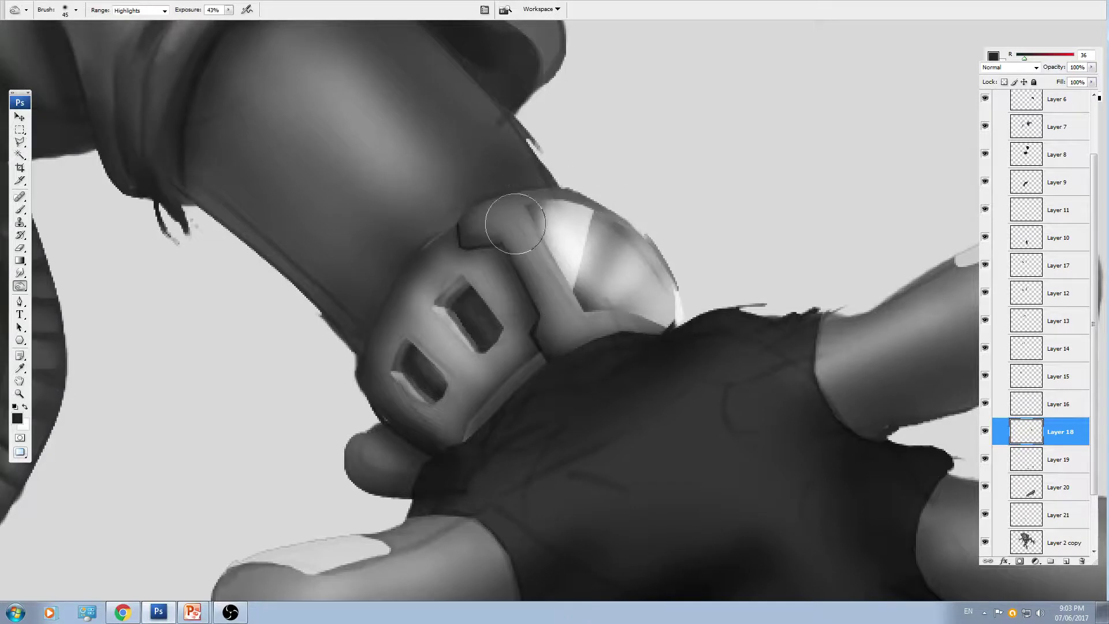
pyautogui.press(']')
pyautogui.press(']')
pyautogui.moveTo(473, 236); pyautogui.dragTo(523, 294)
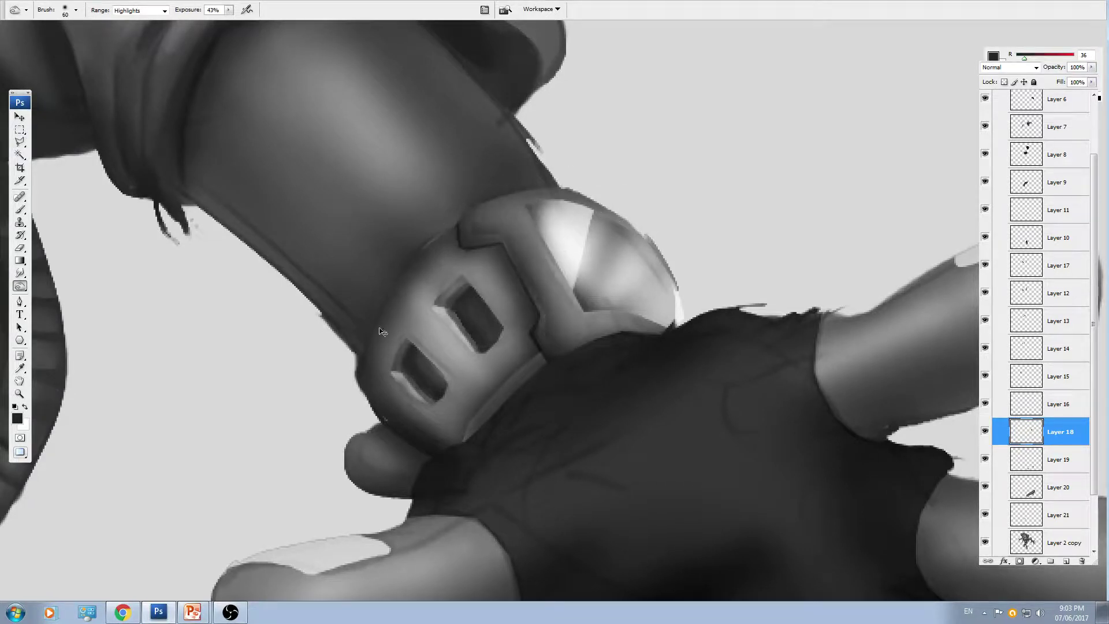
pyautogui.hotkey('ctrl', 'z')
# - Dodge the selected wristband frame brighter with a 70 px brush, using Highlights at 19% exposure
pyautogui.click(20, 286)
pyautogui.click(57, 297)
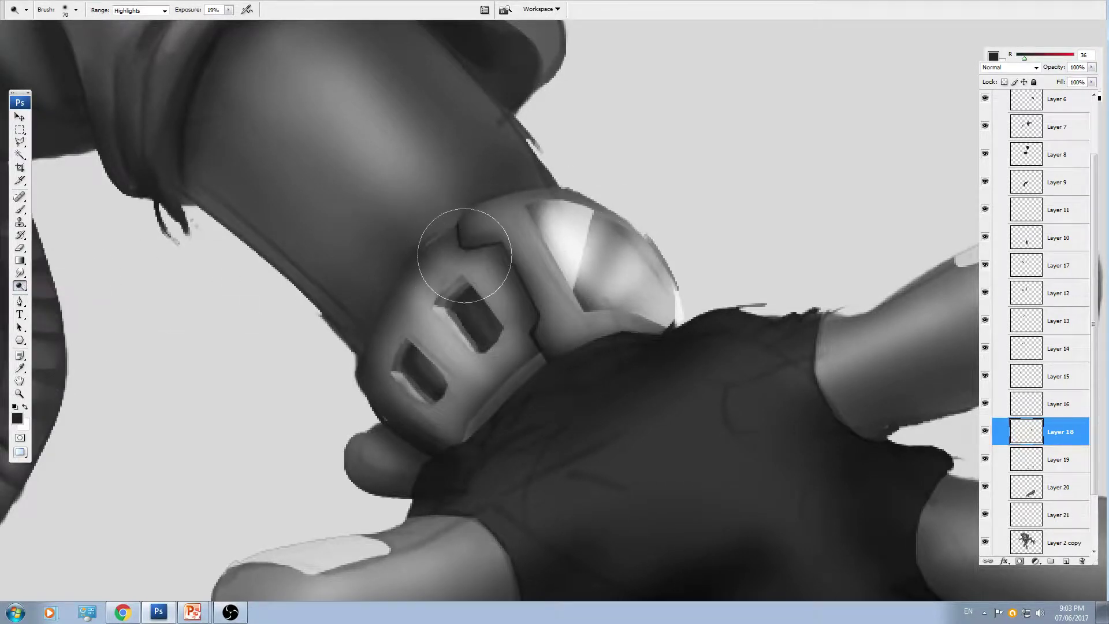
pyautogui.moveTo(535, 316)
pyautogui.mouseDown()
pyautogui.moveTo(562, 349)
pyautogui.moveTo(477, 252)
pyautogui.moveTo(582, 406)
pyautogui.mouseUp()
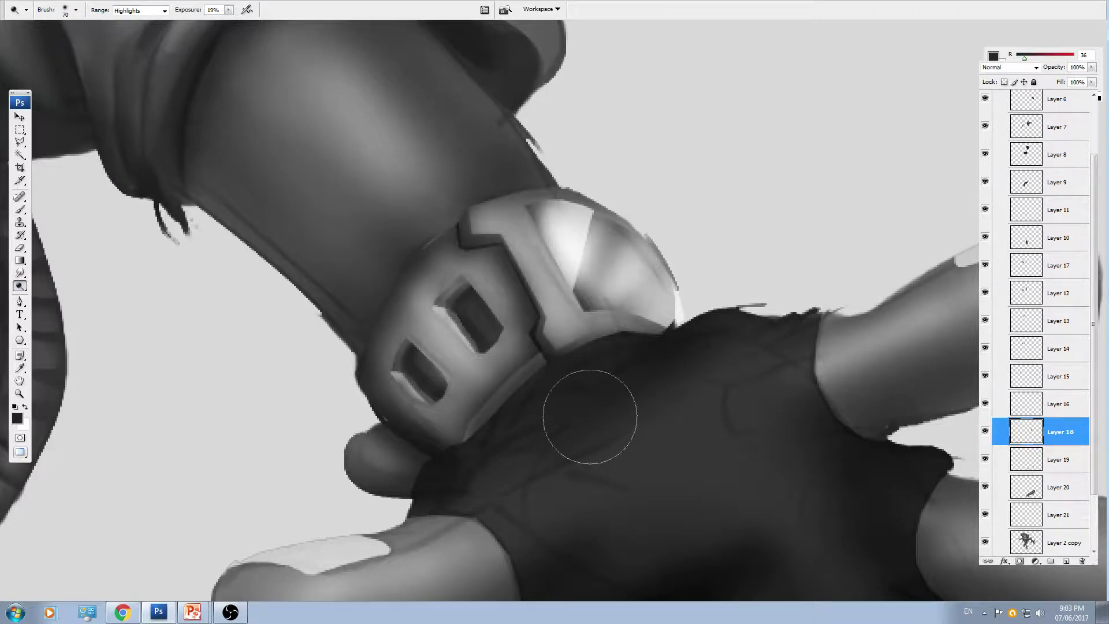
pyautogui.hotkey('ctrl', '-')
pyautogui.hotkey('ctrl', '-')
pyautogui.hotkey('ctrl', '+')
pyautogui.hotkey('ctrl', '+')
pyautogui.moveTo(519, 369); pyautogui.dragTo(579, 342)
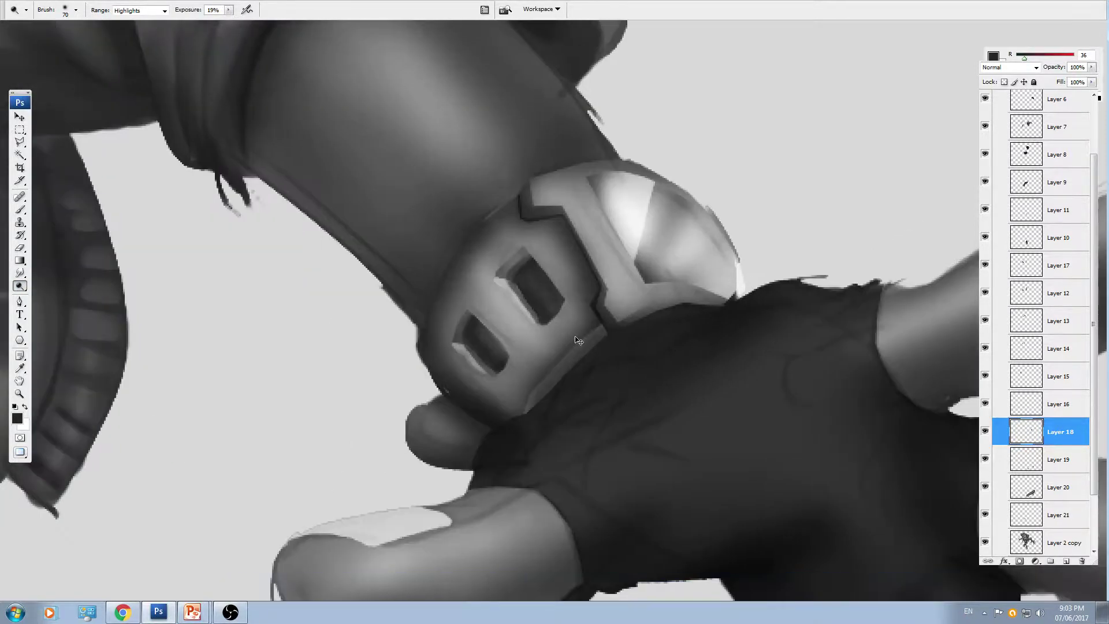
# - Paint a thin black shadow line along the joint between the wristband's frame and its inner segment
pyautogui.press('d')
pyautogui.press('b')
pyautogui.hotkey('ctrl', '+')
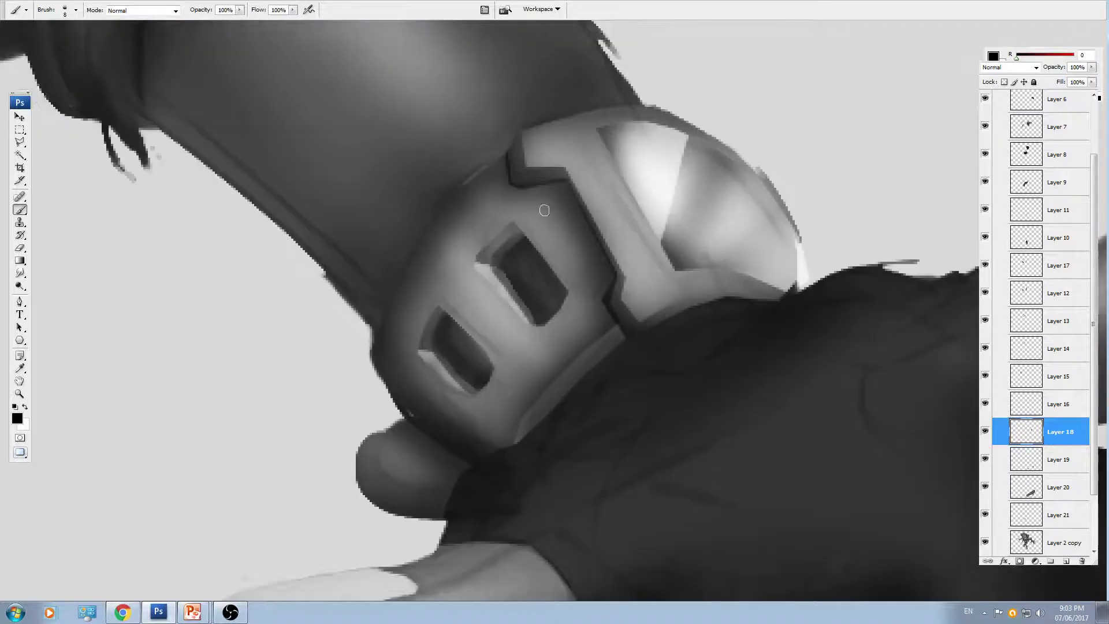
pyautogui.moveTo(539, 188); pyautogui.dragTo(549, 219)
pyautogui.keyDown('alt'); pyautogui.click(534, 216); pyautogui.keyUp('alt')
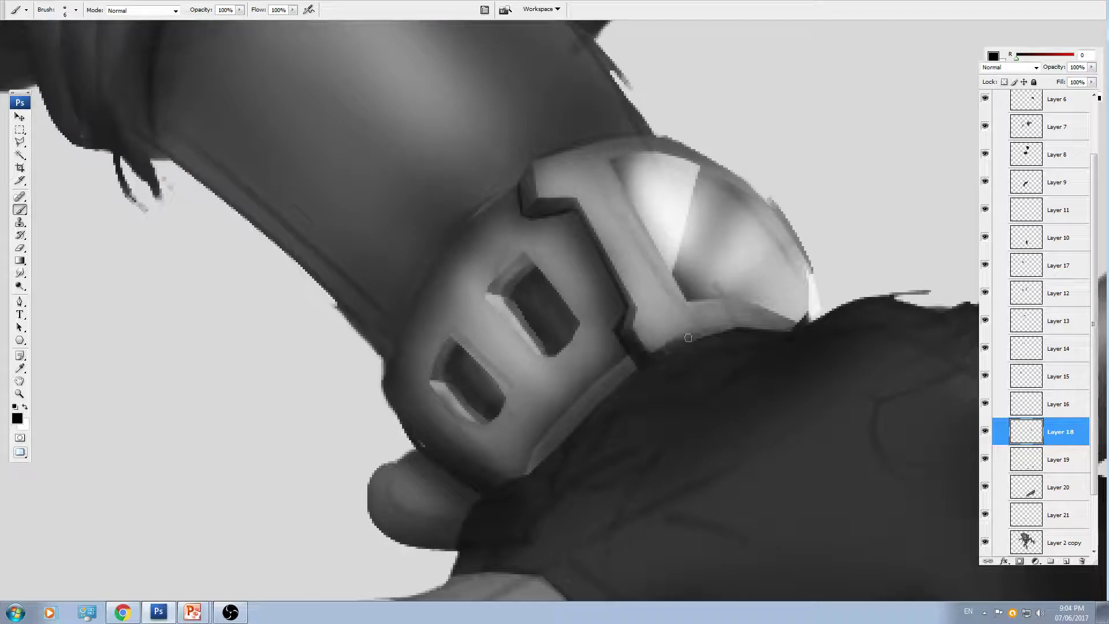
pyautogui.moveTo(609, 229); pyautogui.dragTo(540, 219)
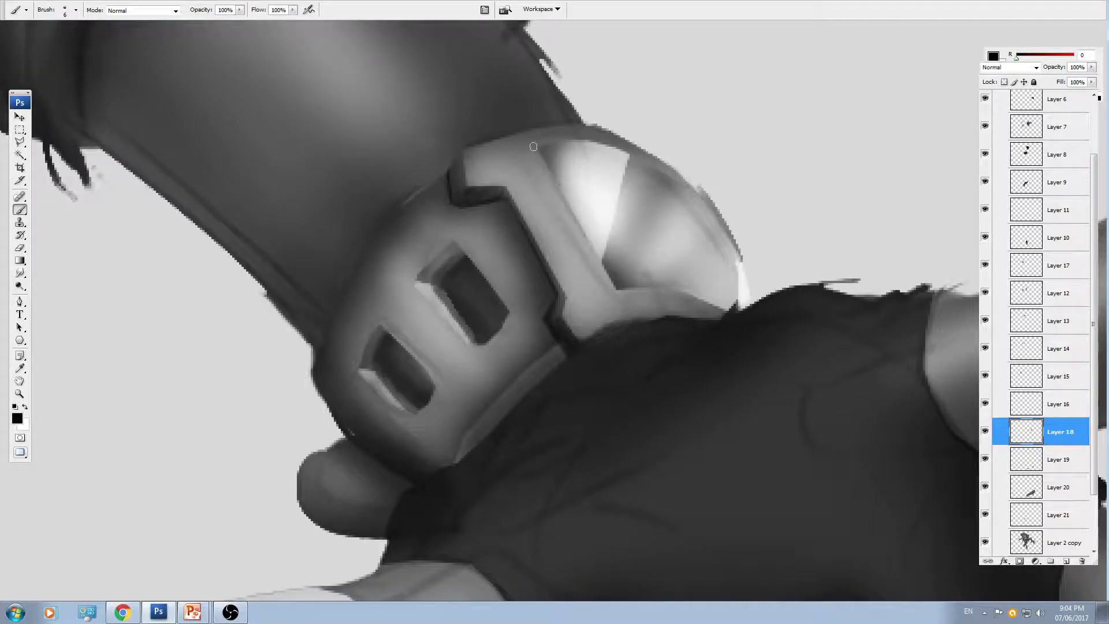
# - Paint thin black outlines along the border between the wristband's frame and its bright end panel
pyautogui.moveTo(534, 146)
pyautogui.mouseDown()
pyautogui.moveTo(614, 295)
pyautogui.moveTo(626, 288)
pyautogui.moveTo(725, 309)
pyautogui.mouseUp()
pyautogui.moveTo(625, 283); pyautogui.dragTo(664, 289)
pyautogui.hotkey('ctrl', '-')
pyautogui.hotkey('ctrl', '-')
pyautogui.hotkey('ctrl', '-')
pyautogui.hotkey('ctrl', '-')
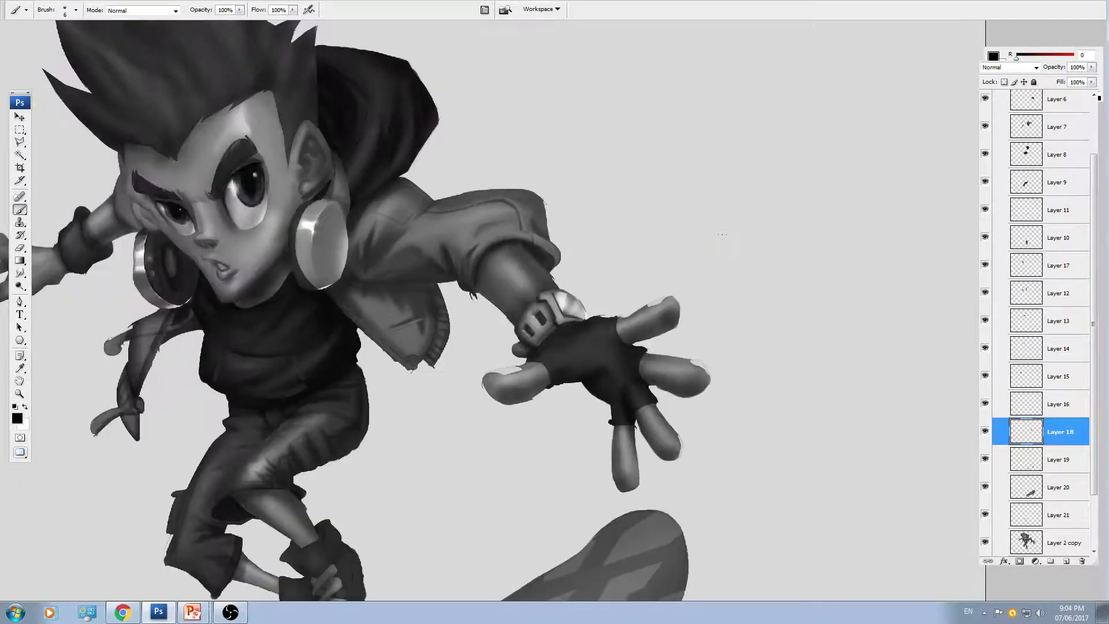
# - Load the contents of Layer 18 as a selection and hide the selection edges
pyautogui.hotkey('ctrl', '+')
pyautogui.hotkey('ctrl', '+')
pyautogui.hotkey('ctrl', '+')
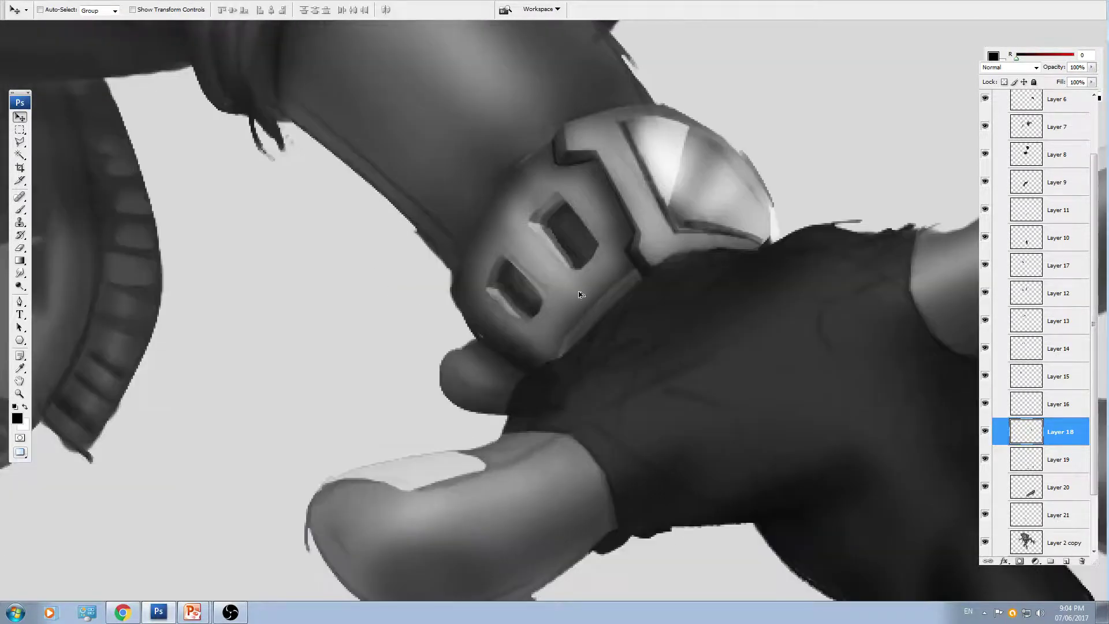
pyautogui.keyDown('ctrl'); pyautogui.click(1015, 443); pyautogui.keyUp('ctrl')
pyautogui.hotkey('ctrl', 'h')
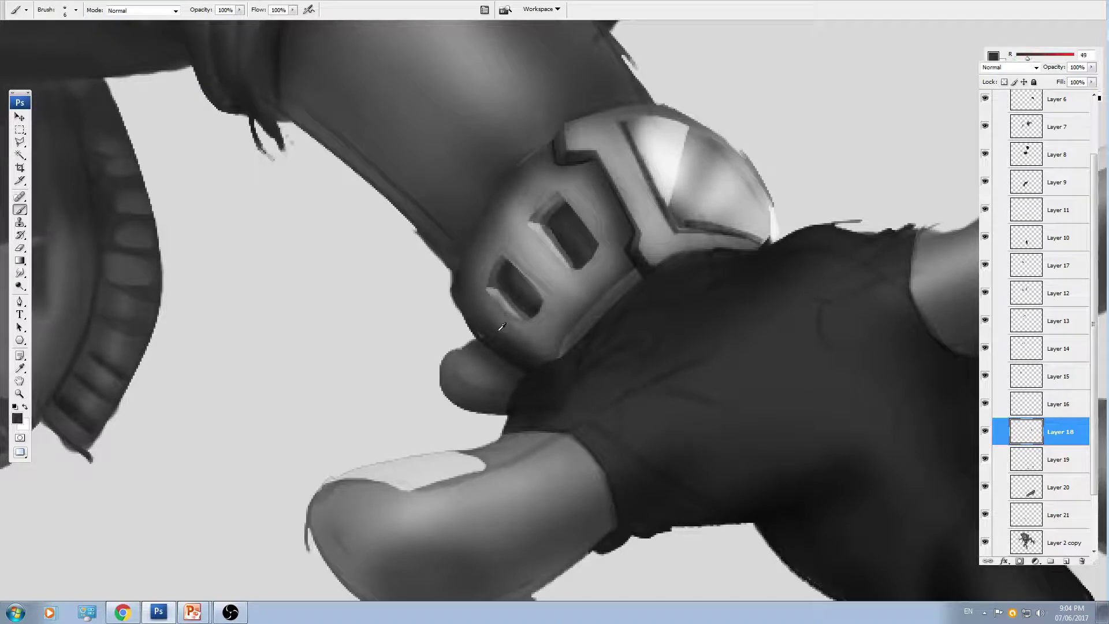
# - Burn the wristband's outer edge, inner segment and frame with a large brush starting at 90 px, using Highlights at 43% exposure
pyautogui.press('o')
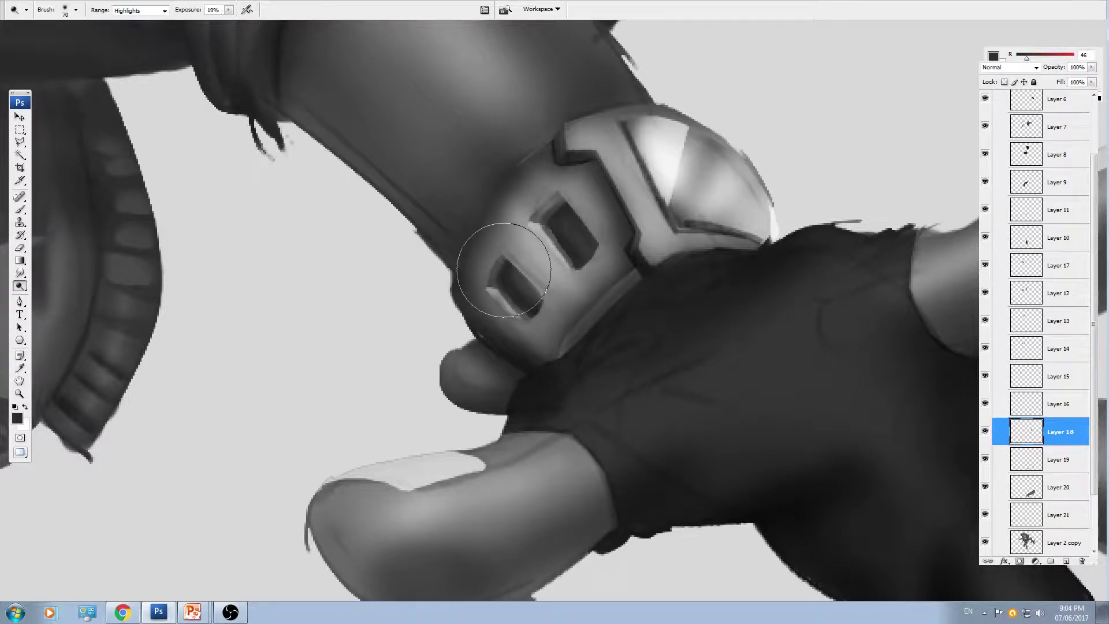
pyautogui.hotkey('ctrl', '-')
pyautogui.rightClick(23, 293)
pyautogui.click(58, 299)
pyautogui.press(']')
pyautogui.press(']')
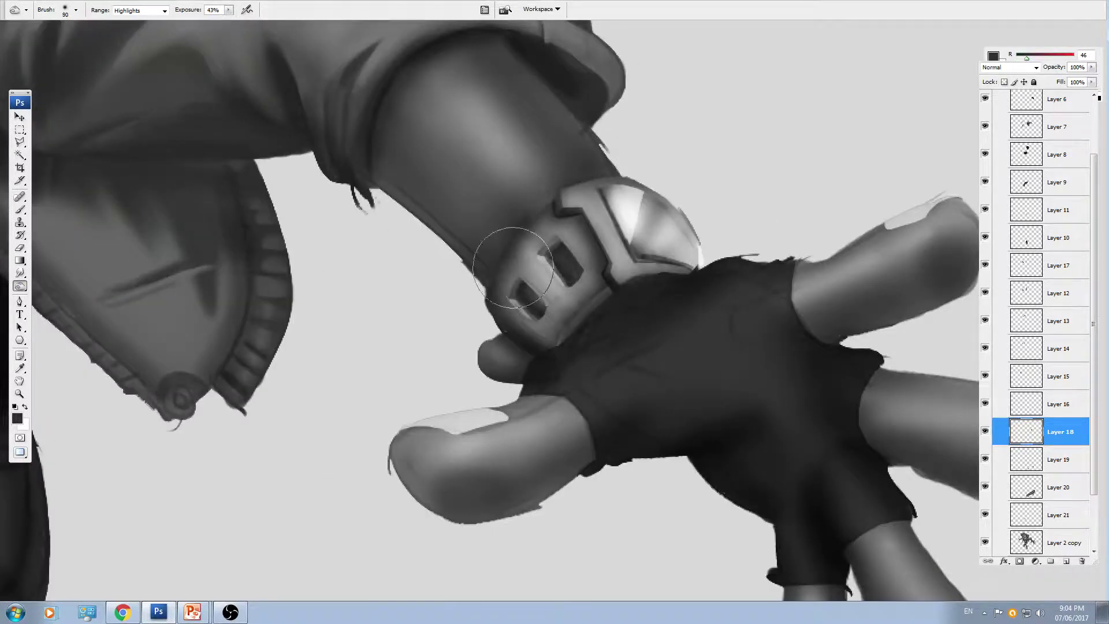
pyautogui.moveTo(507, 260)
pyautogui.mouseDown()
pyautogui.moveTo(580, 344)
pyautogui.moveTo(488, 253)
pyautogui.moveTo(504, 254)
pyautogui.moveTo(563, 383)
pyautogui.mouseUp()
pyautogui.press('[')
pyautogui.moveTo(558, 217); pyautogui.dragTo(598, 245)
pyautogui.press('[')
# - Brighten the wristband's midtones with a Levels adjustment, raising the midtone input to about 1.77
pyautogui.hotkey('ctrl', 'l')
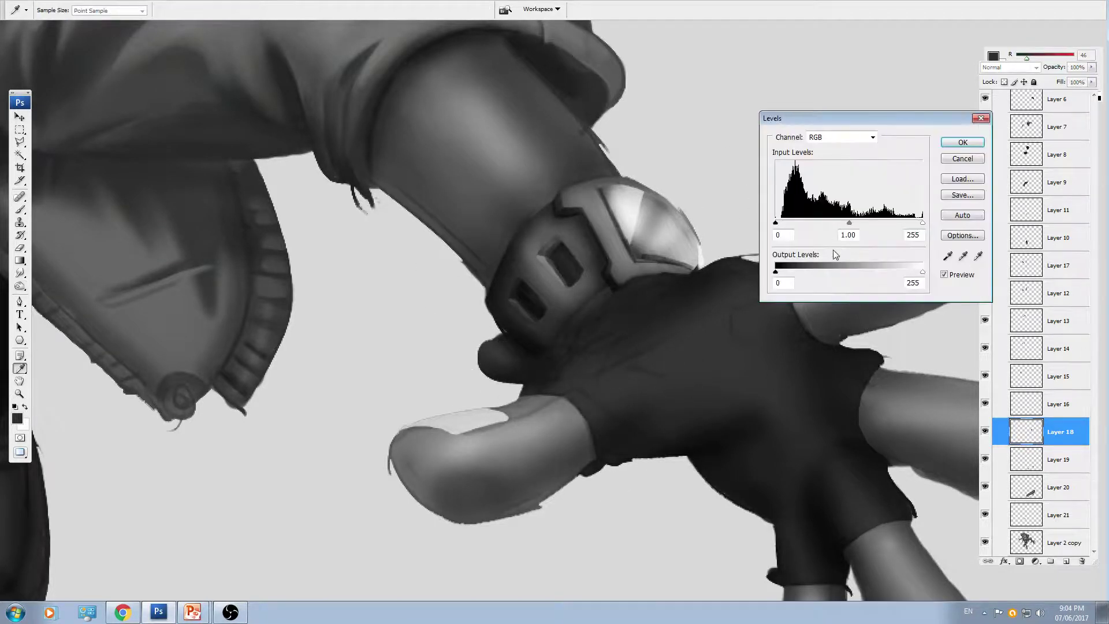
pyautogui.moveTo(849, 225); pyautogui.dragTo(825, 226)
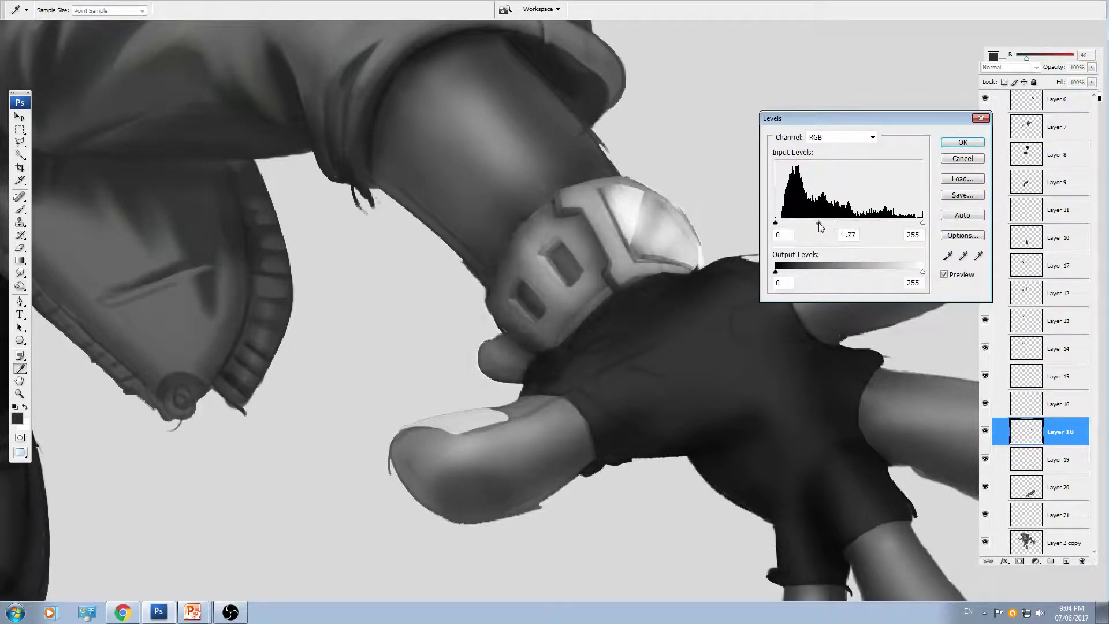
pyautogui.press('Return')
pyautogui.scroll(-4, 834, 215)
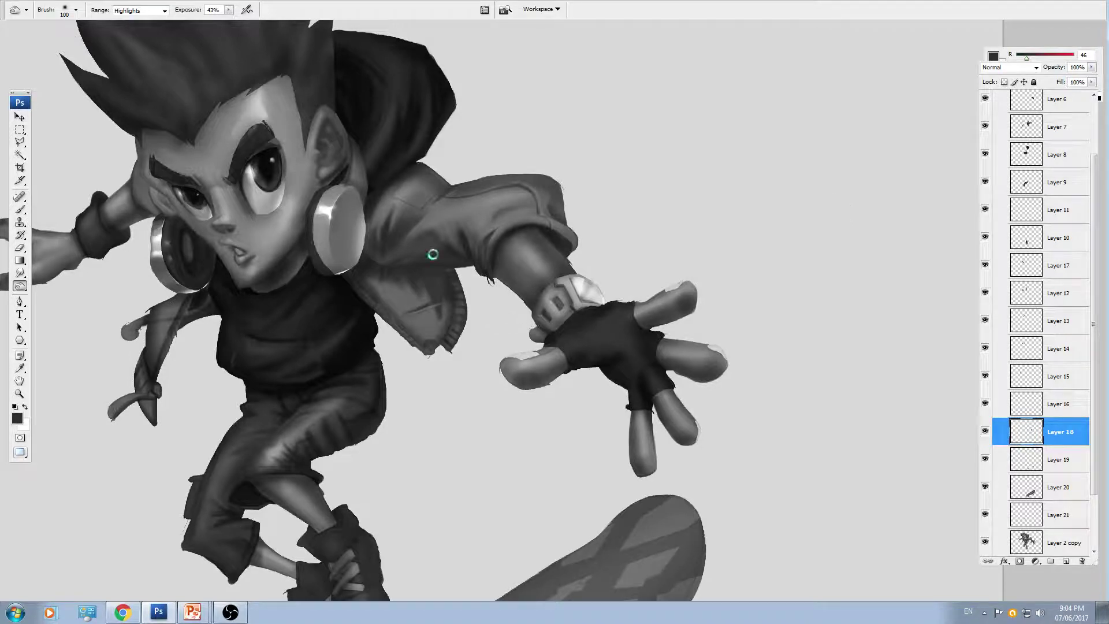
# - On Layer 2 copy, erase the rough outline along the underside of the outstretched forearm
pyautogui.hotkey('ctrl', '+')
pyautogui.moveTo(543, 268); pyautogui.dragTo(534, 274)
pyautogui.press('v')
pyautogui.keyDown('ctrl'); pyautogui.click(542, 276); pyautogui.keyUp('ctrl')
pyautogui.moveTo(606, 296); pyautogui.dragTo(590, 299)
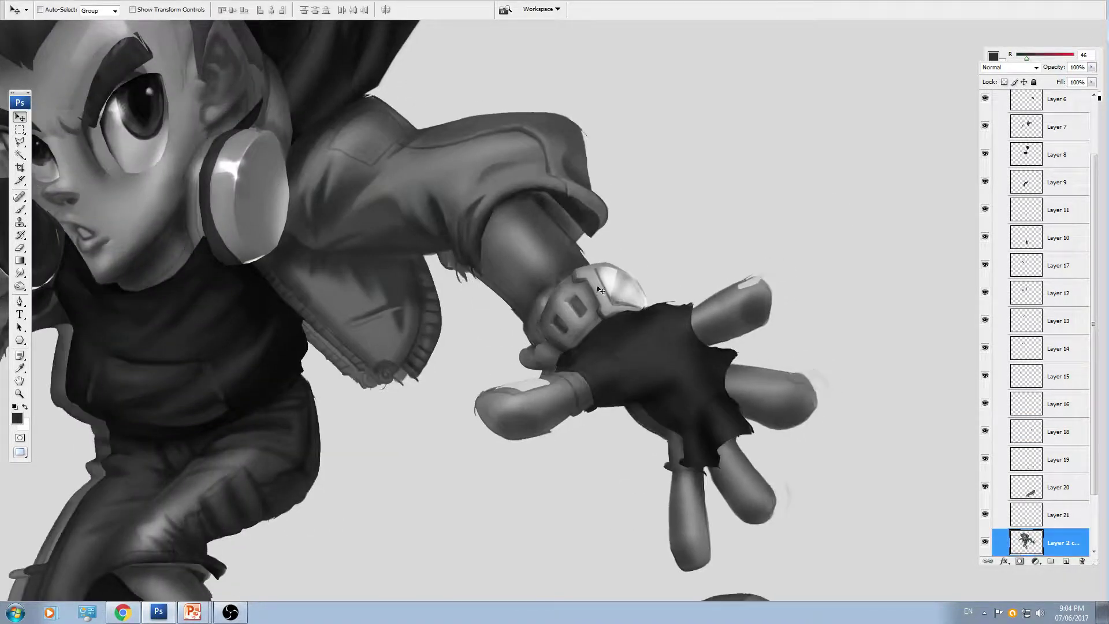
pyautogui.scroll(4, 600, 288)
pyautogui.press('e')
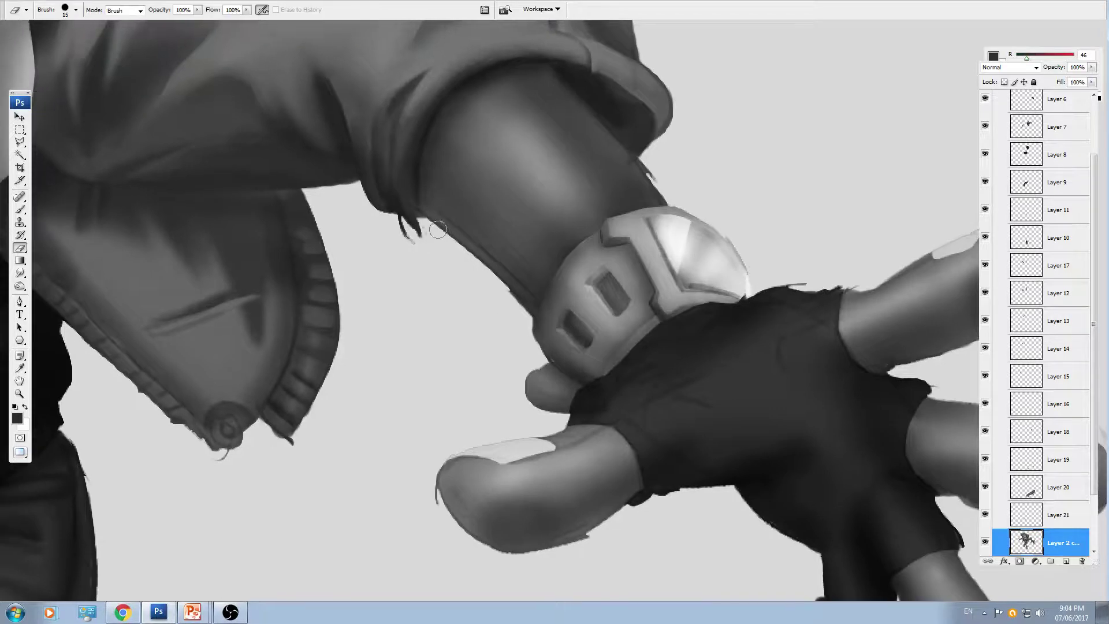
pyautogui.moveTo(460, 237); pyautogui.dragTo(494, 283)
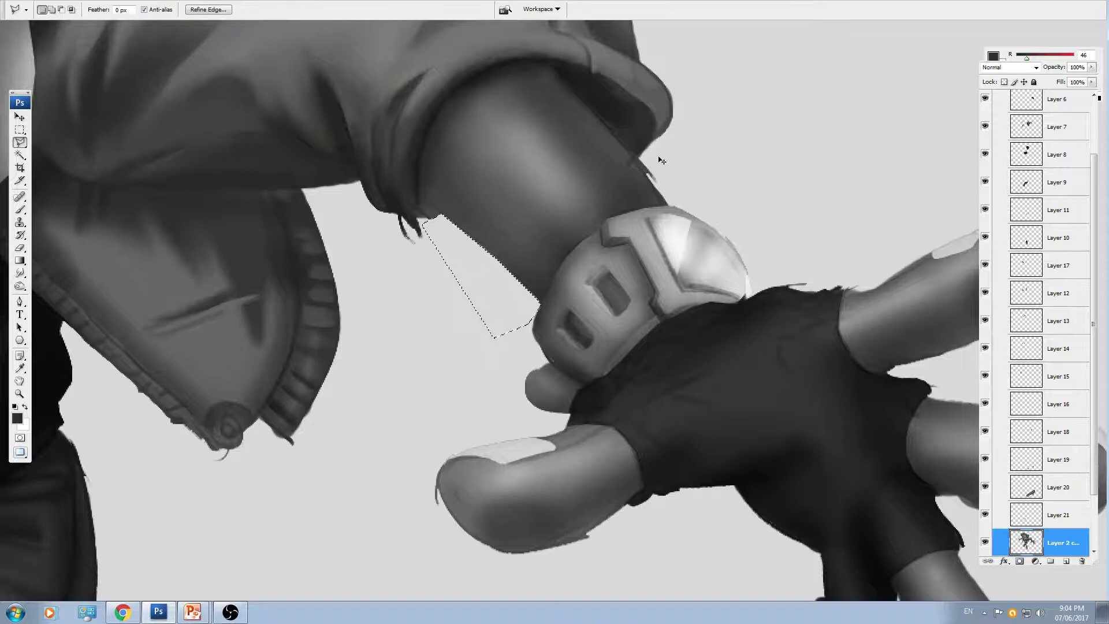
# - Lasso the stray line work outside the forearm's upper edge between sleeve and wristband, delete it and deselect
pyautogui.click(665, 146)
pyautogui.doubleClick(705, 201)
pyautogui.press('Delete')
pyautogui.hotkey('ctrl', 'd')
pyautogui.hotkey('ctrl', '-')
pyautogui.hotkey('ctrl', '-')
pyautogui.hotkey('ctrl', '-')
pyautogui.hotkey('ctrl', '+')
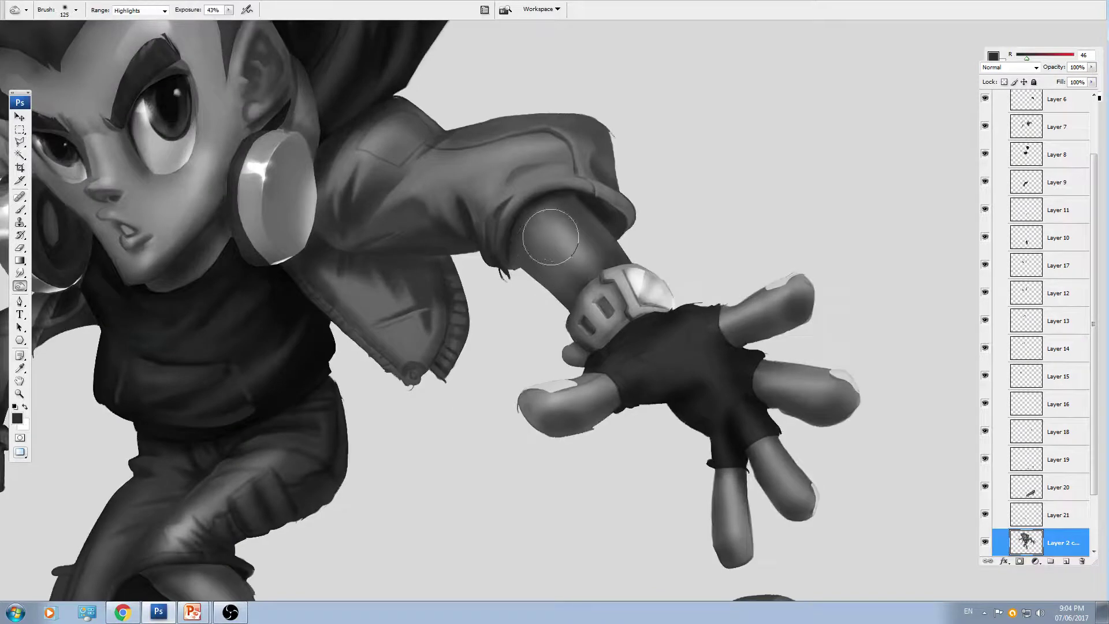
# - Lighten the middle of the forearm with the Dodge tool, using Highlights at 19% exposure
pyautogui.click(19, 285)
pyautogui.click(52, 283)
pyautogui.press(']')
pyautogui.press(']')
pyautogui.moveTo(556, 239); pyautogui.dragTo(539, 216)
pyautogui.press(']')
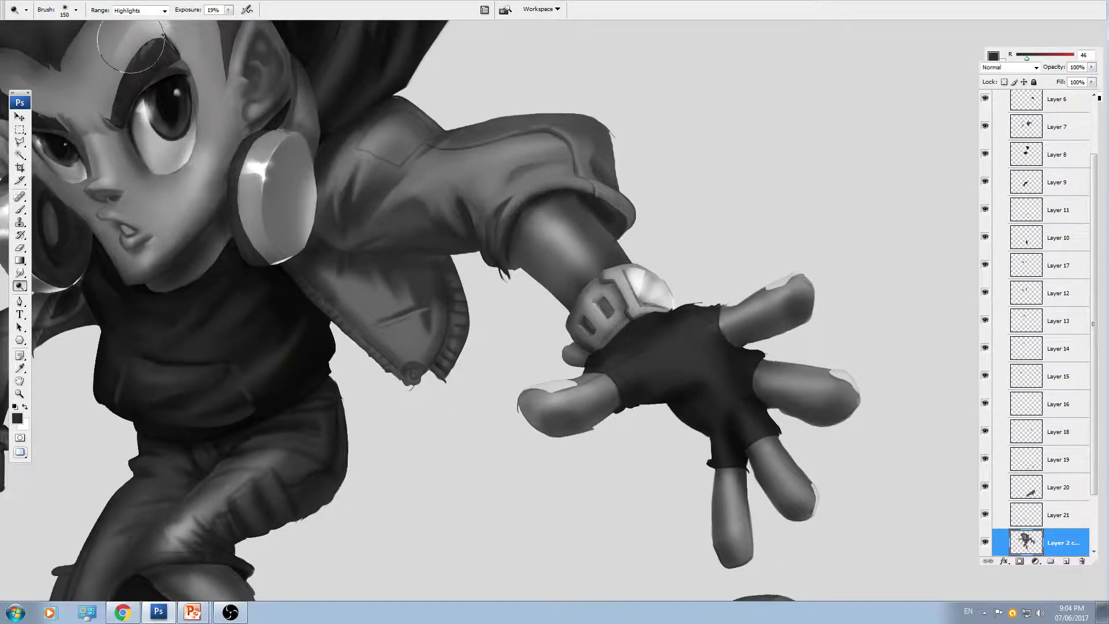
# - Dodge the forearm below the sleeve cuff with the range set to Shadows at 19% exposure
pyautogui.click(148, 13)
pyautogui.click(130, 22)
pyautogui.press('[')
pyautogui.press('[')
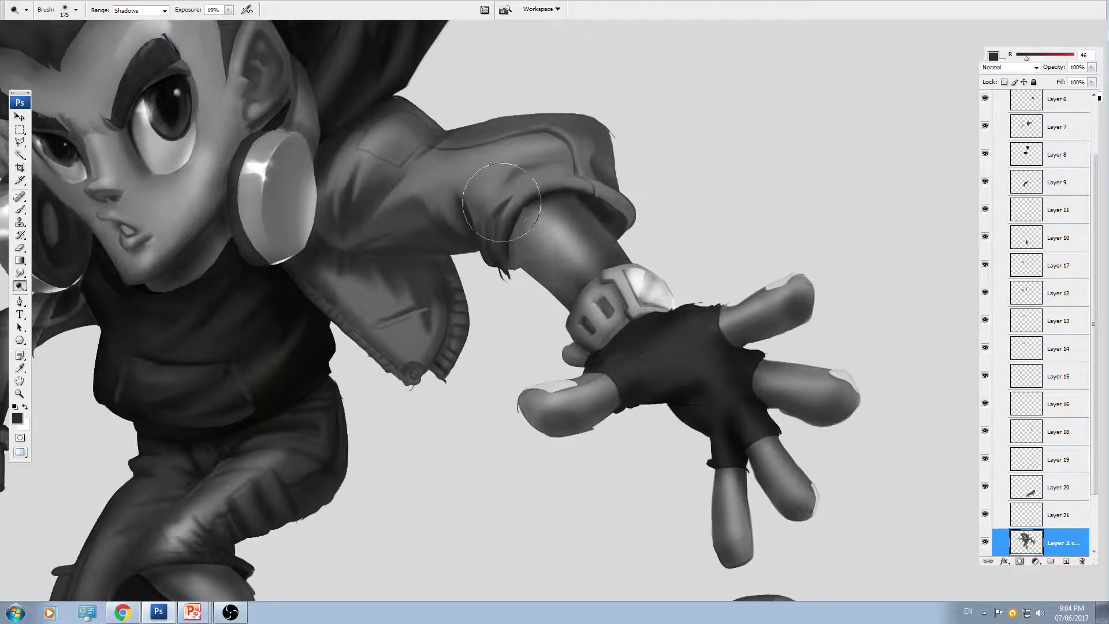
pyautogui.moveTo(538, 211)
pyautogui.mouseDown()
pyautogui.moveTo(597, 276)
pyautogui.moveTo(520, 197)
pyautogui.moveTo(604, 277)
pyautogui.moveTo(564, 257)
pyautogui.mouseUp()
# - Paint a dark shadow on the forearm under the sleeve cuff, using a dark grey sampled from the artwork
pyautogui.press('d')
pyautogui.press('b')
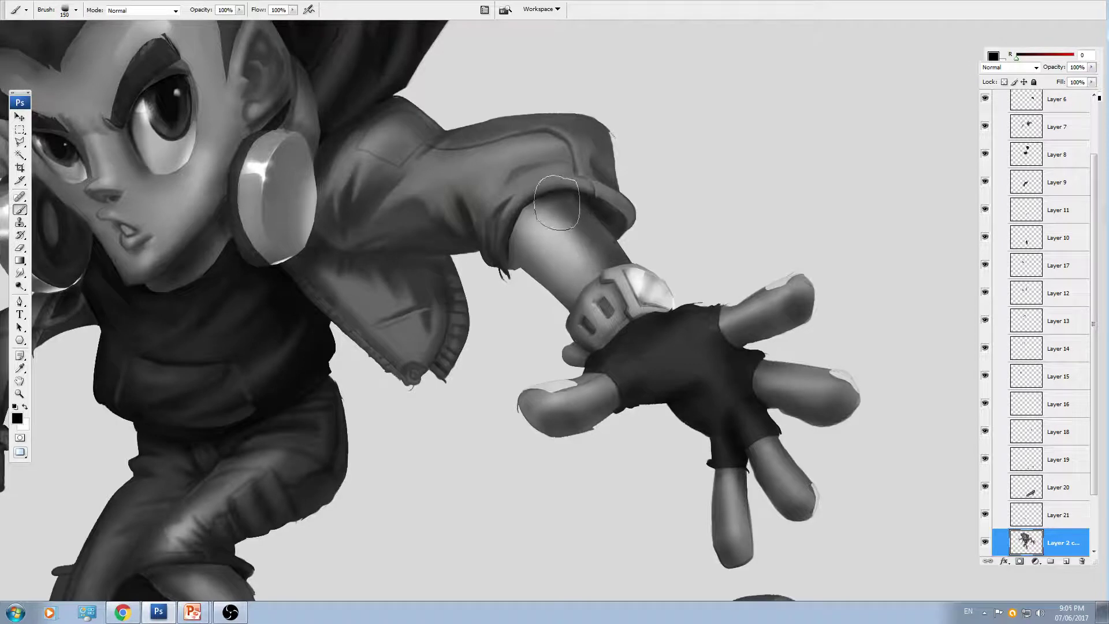
pyautogui.moveTo(565, 191)
pyautogui.mouseDown()
pyautogui.moveTo(522, 215)
pyautogui.moveTo(507, 274)
pyautogui.moveTo(548, 193)
pyautogui.moveTo(585, 188)
pyautogui.moveTo(566, 189)
pyautogui.moveTo(517, 241)
pyautogui.moveTo(521, 286)
pyautogui.moveTo(562, 186)
pyautogui.moveTo(511, 254)
pyautogui.mouseUp()
pyautogui.hotkey('ctrl', 'z')
pyautogui.hotkey('ctrl', 'z')
pyautogui.keyDown('alt'); pyautogui.click(520, 224); pyautogui.keyUp('alt')
pyautogui.moveTo(563, 194); pyautogui.dragTo(504, 250)
pyautogui.hotkey('ctrl', '-')
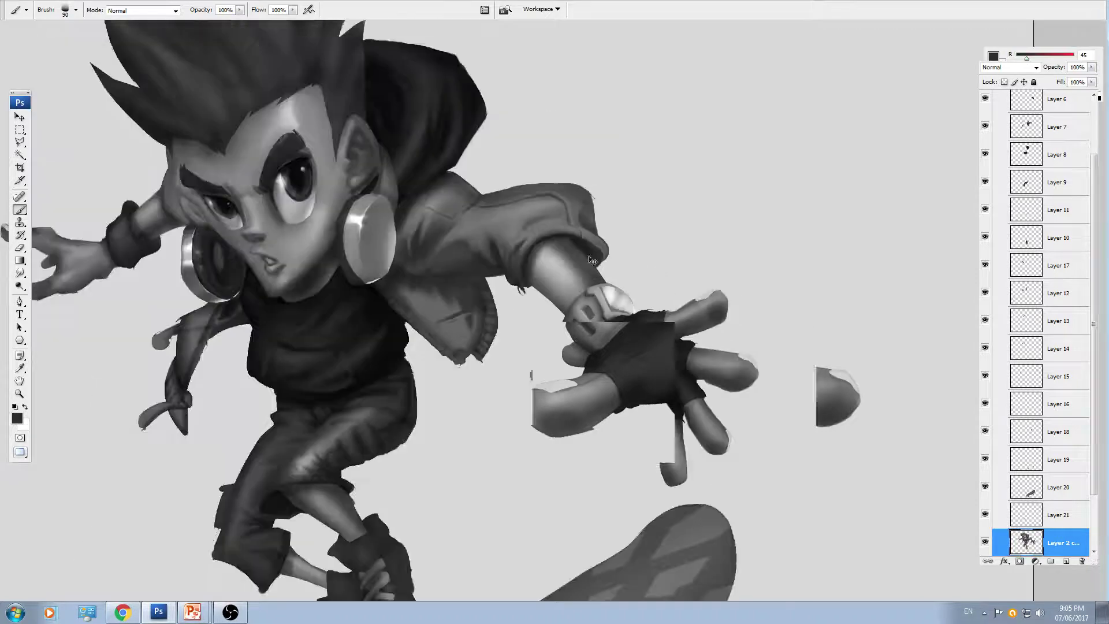
# - Paint a reflection along the forearm with greys sampled from the artwork and blend it with the Smudge tool at 77% strength
pyautogui.hotkey('ctrl', '+')
pyautogui.press('[')
pyautogui.keyDown('alt'); pyautogui.click(599, 227); pyautogui.keyUp('alt')
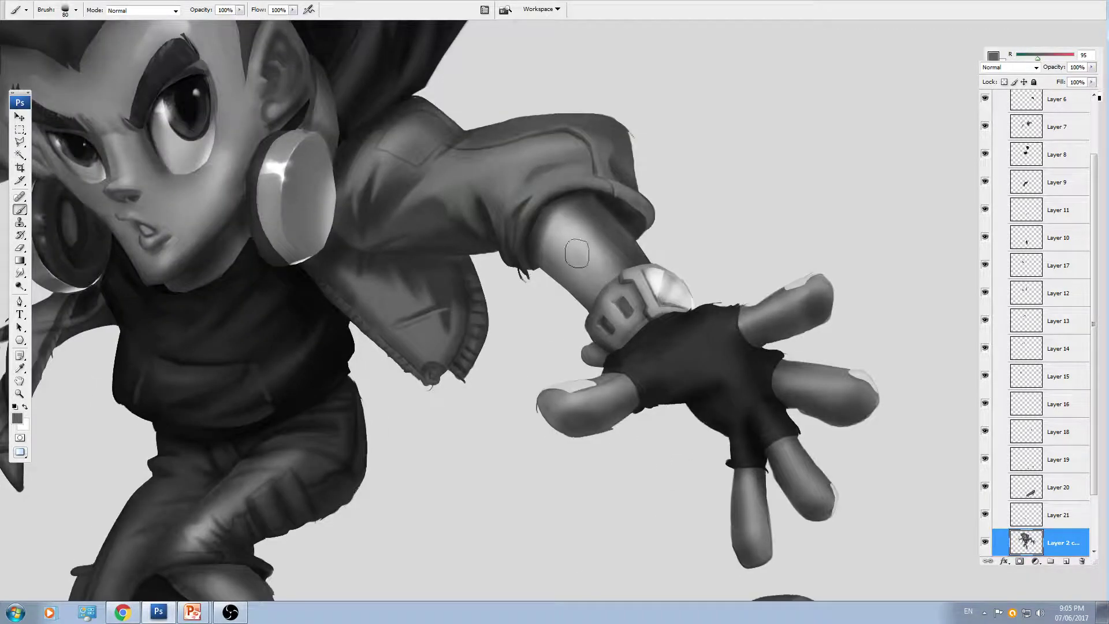
pyautogui.moveTo(558, 228); pyautogui.dragTo(581, 255)
pyautogui.keyDown('alt'); pyautogui.click(604, 275); pyautogui.keyUp('alt')
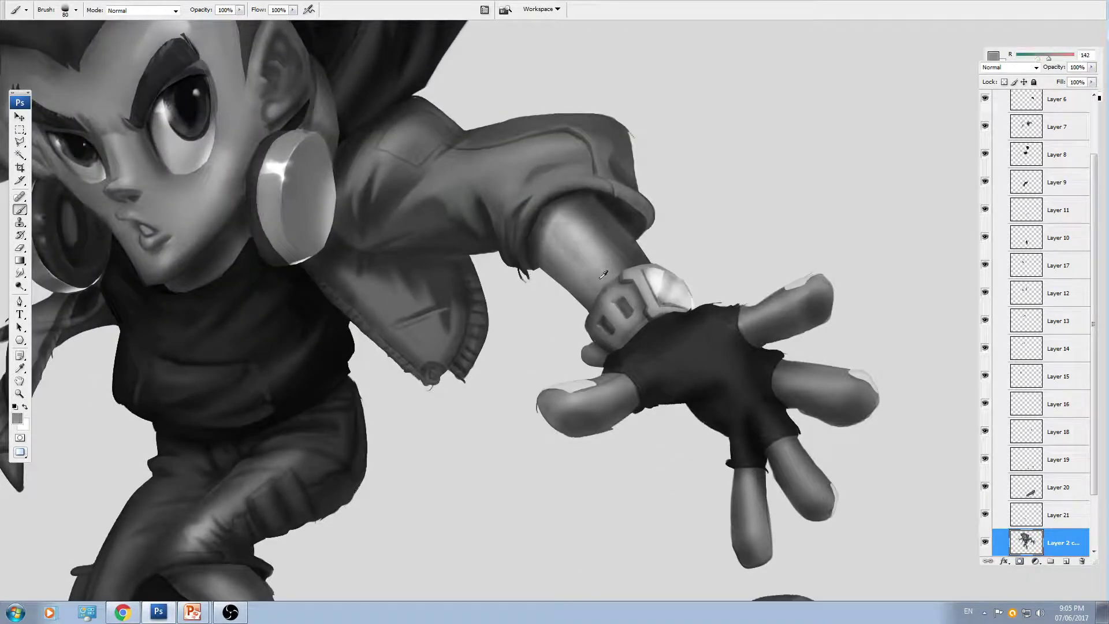
pyautogui.press('r')
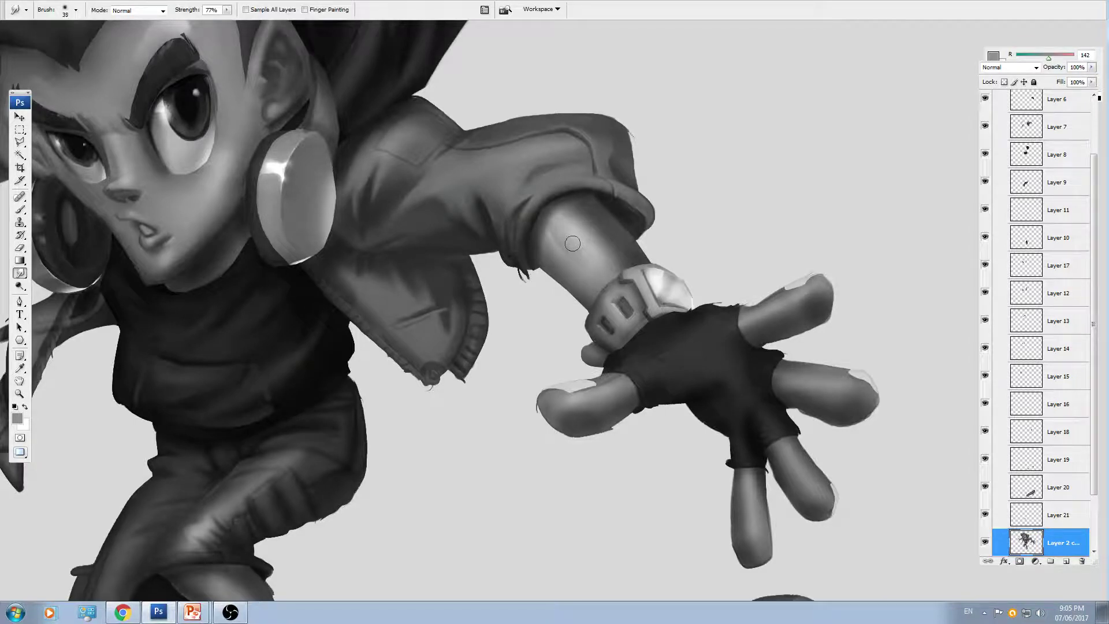
pyautogui.moveTo(576, 257); pyautogui.dragTo(605, 278)
# - Examine the whole character and the shading of the far hand and its cuff at close range
pyautogui.hotkey('ctrl', '-')
pyautogui.hotkey('ctrl', '-')
pyautogui.hotkey('ctrl', '+')
pyautogui.moveTo(375, 313); pyautogui.dragTo(612, 289)
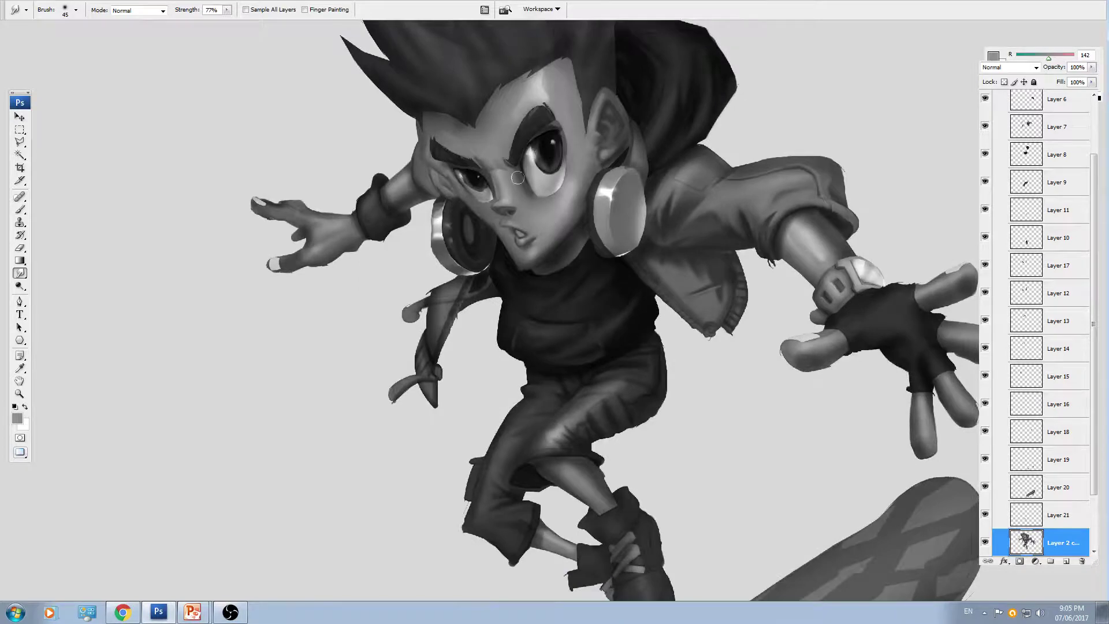
pyautogui.hotkey('ctrl', '+')
pyautogui.hotkey('ctrl', '+')
pyautogui.hotkey('ctrl', '+')
pyautogui.moveTo(292, 203); pyautogui.dragTo(675, 339)
pyautogui.moveTo(336, 271); pyautogui.dragTo(533, 332)
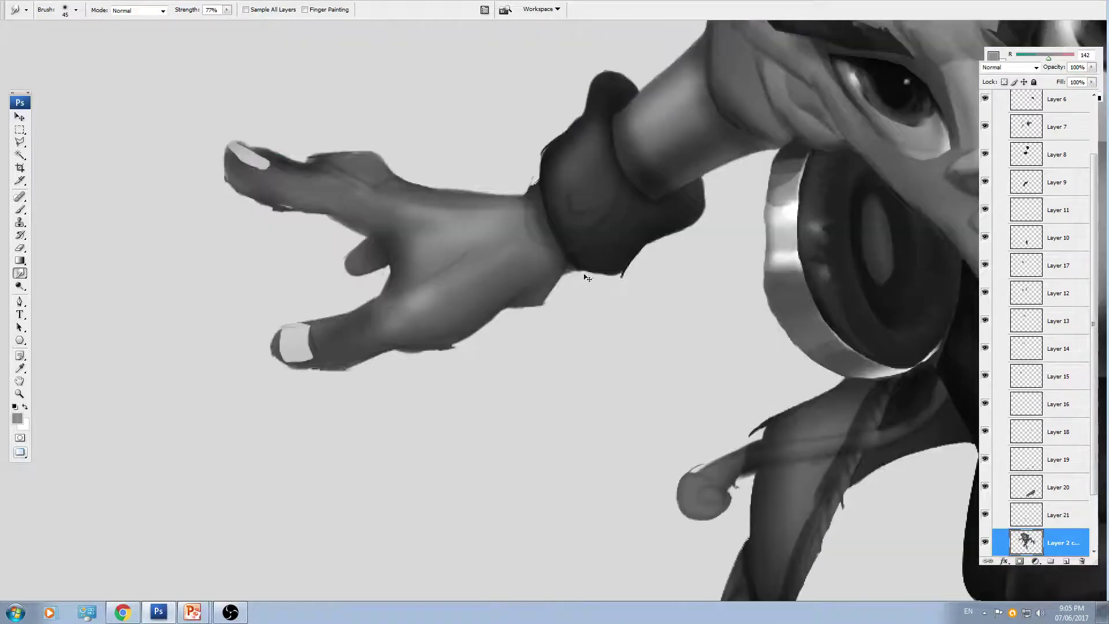
pyautogui.hotkey('ctrl', '-')
pyautogui.hotkey('ctrl', '-')
pyautogui.hotkey('ctrl', '-')
pyautogui.hotkey('ctrl', '-')
pyautogui.hotkey('ctrl', '+')
pyautogui.hotkey('ctrl', '+')
pyautogui.moveTo(822, 288); pyautogui.dragTo(542, 300)
# - Add a new layer above the headphones' Layer 12 and ready the brush with default black and white colours
pyautogui.press('v')
pyautogui.keyDown('ctrl'); pyautogui.click(646, 276); pyautogui.keyUp('ctrl')
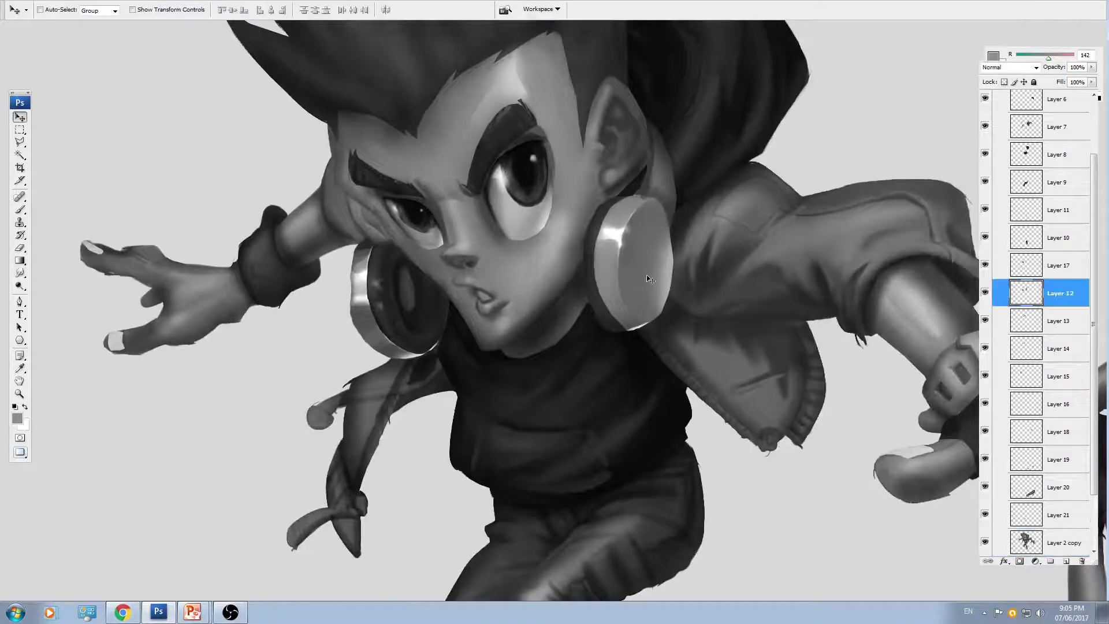
pyautogui.click(1067, 561)
pyautogui.moveTo(828, 460); pyautogui.dragTo(510, 497)
pyautogui.press('d')
pyautogui.press('b')
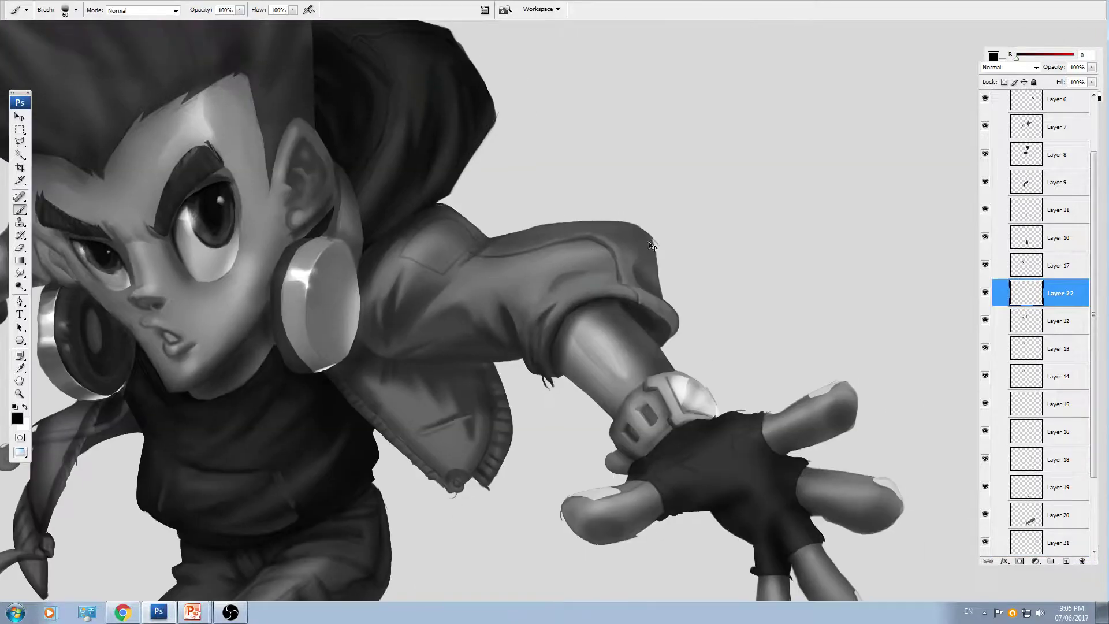
# - Paint a solid white disc on the empty background beside the sleeve with a 60 px brush
pyautogui.hotkey('ctrl', '+')
pyautogui.hotkey('ctrl', '+')
pyautogui.moveTo(724, 247); pyautogui.dragTo(429, 315)
pyautogui.press('x')
pyautogui.moveTo(704, 223)
pyautogui.mouseDown()
pyautogui.moveTo(650, 278)
pyautogui.moveTo(718, 231)
pyautogui.moveTo(728, 277)
pyautogui.mouseUp()
pyautogui.keyDown('ctrl'); pyautogui.click(1009, 291); pyautogui.keyUp('ctrl')
pyautogui.hotkey('ctrl', 'd')
pyautogui.scroll(1, 641, 237)
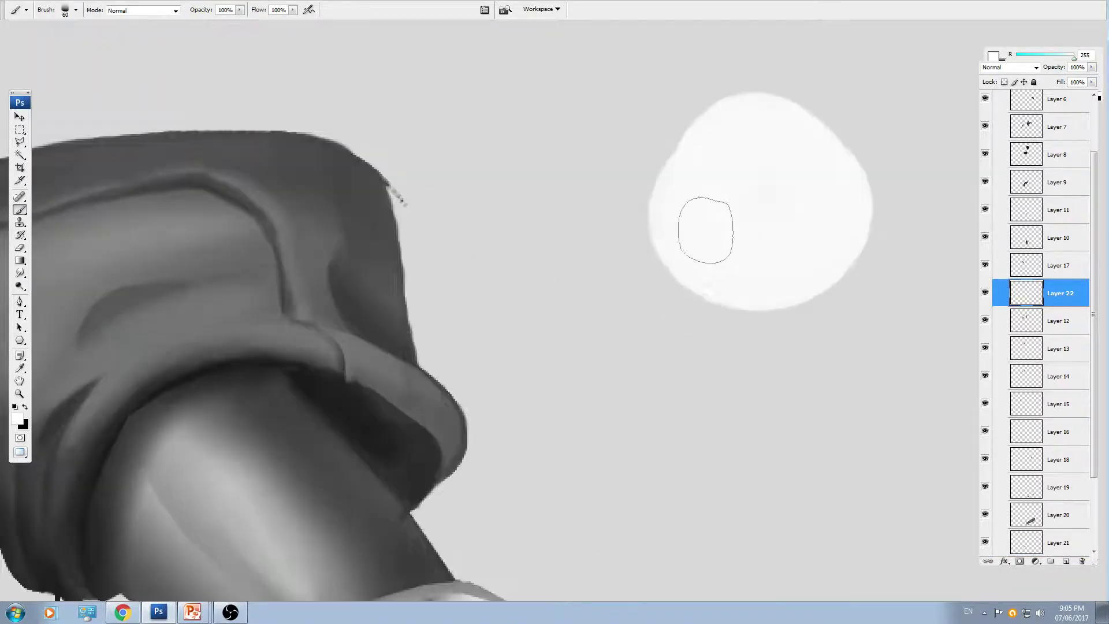
# - Paint a dark letter T in the centre of the white disc with a smaller black brush, starting over once
pyautogui.press('[')
pyautogui.press('[')
pyautogui.press('x')
pyautogui.moveTo(731, 124)
pyautogui.mouseDown()
pyautogui.moveTo(797, 260)
pyautogui.moveTo(725, 258)
pyautogui.mouseUp()
pyautogui.hotkey('ctrl', 'alt', 'z')
pyautogui.press('[')
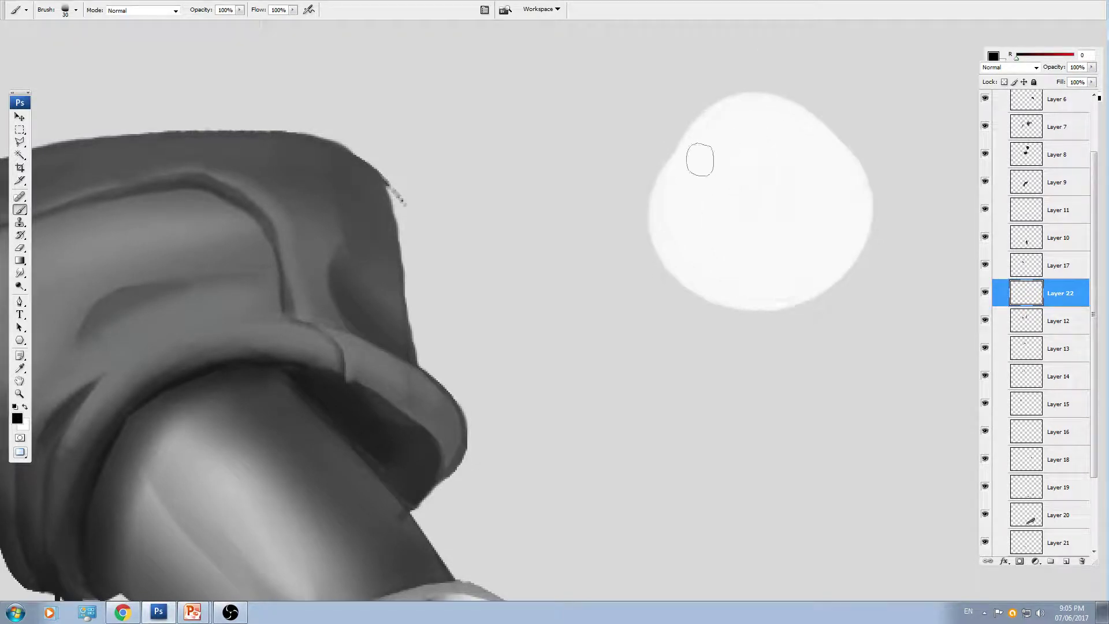
pyautogui.moveTo(701, 158)
pyautogui.mouseDown()
pyautogui.moveTo(751, 198)
pyautogui.moveTo(743, 223)
pyautogui.moveTo(754, 164)
pyautogui.moveTo(716, 163)
pyautogui.moveTo(760, 250)
pyautogui.moveTo(773, 147)
pyautogui.mouseUp()
pyautogui.press('[')
pyautogui.keyDown('alt'); pyautogui.click(763, 153); pyautogui.keyUp('alt')
# - Move the T badge's layer to just below Layer 9 and place the badge on the near headphone cup
pyautogui.hotkey('ctrl', '-')
pyautogui.hotkey('ctrl', '-')
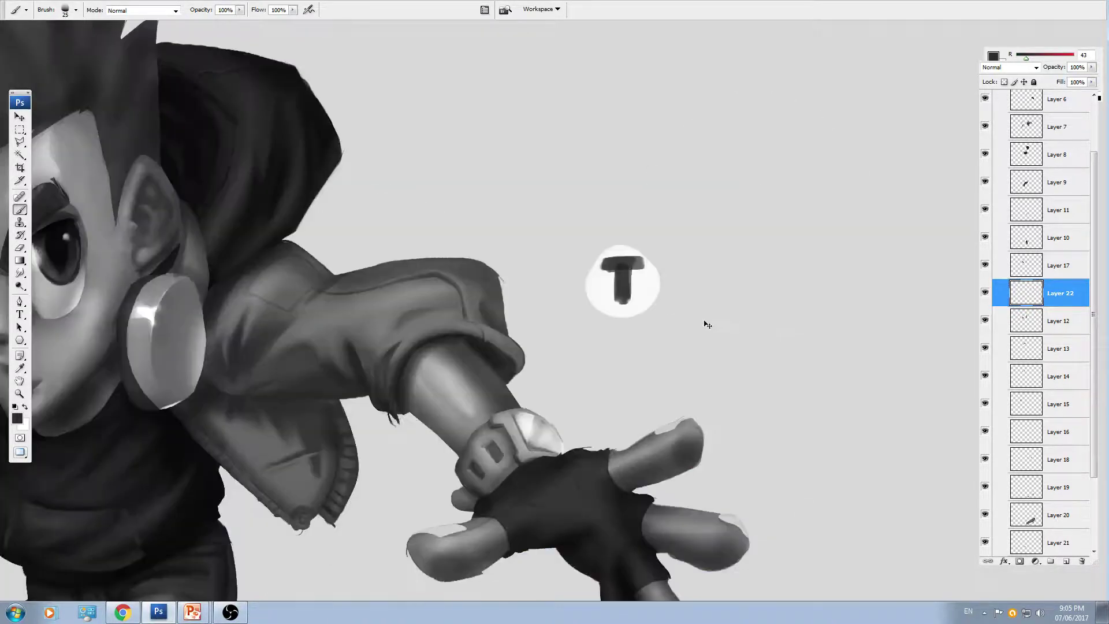
pyautogui.hotkey('ctrl', '-')
pyautogui.moveTo(723, 364); pyautogui.dragTo(505, 398)
pyautogui.moveTo(985, 299); pyautogui.dragTo(1029, 209)
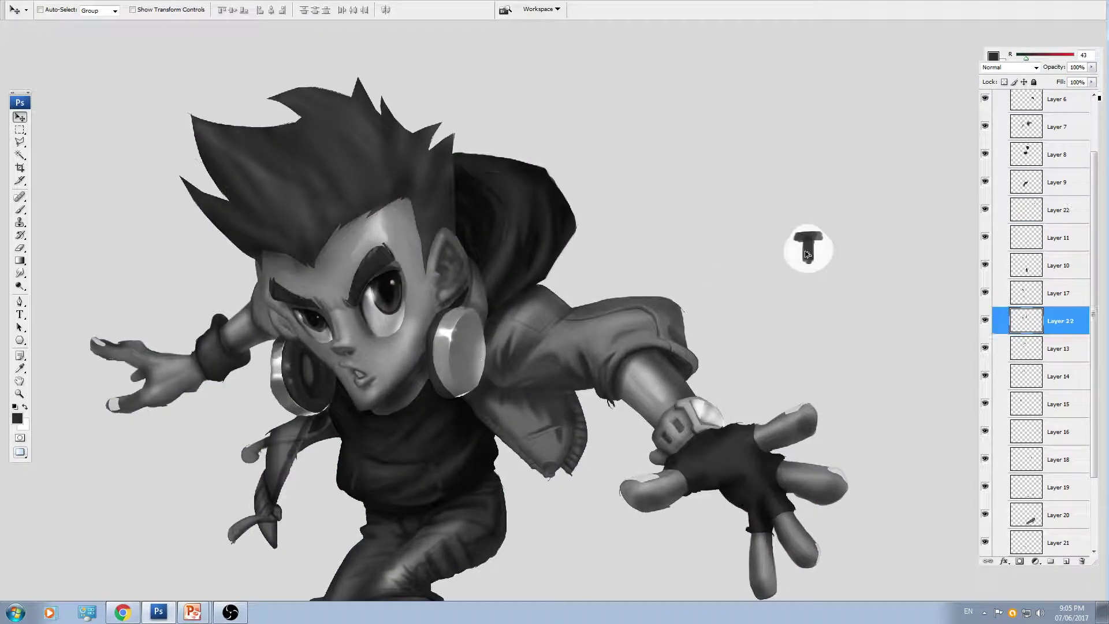
pyautogui.moveTo(830, 240); pyautogui.dragTo(468, 353)
# - Free-transform the T badge to fit the headphone cup's perspective, narrowing it to about 37% width and skewing it vertically
pyautogui.hotkey('ctrl', 't')
pyautogui.hotkey('ctrl', '+')
pyautogui.hotkey('ctrl', '+')
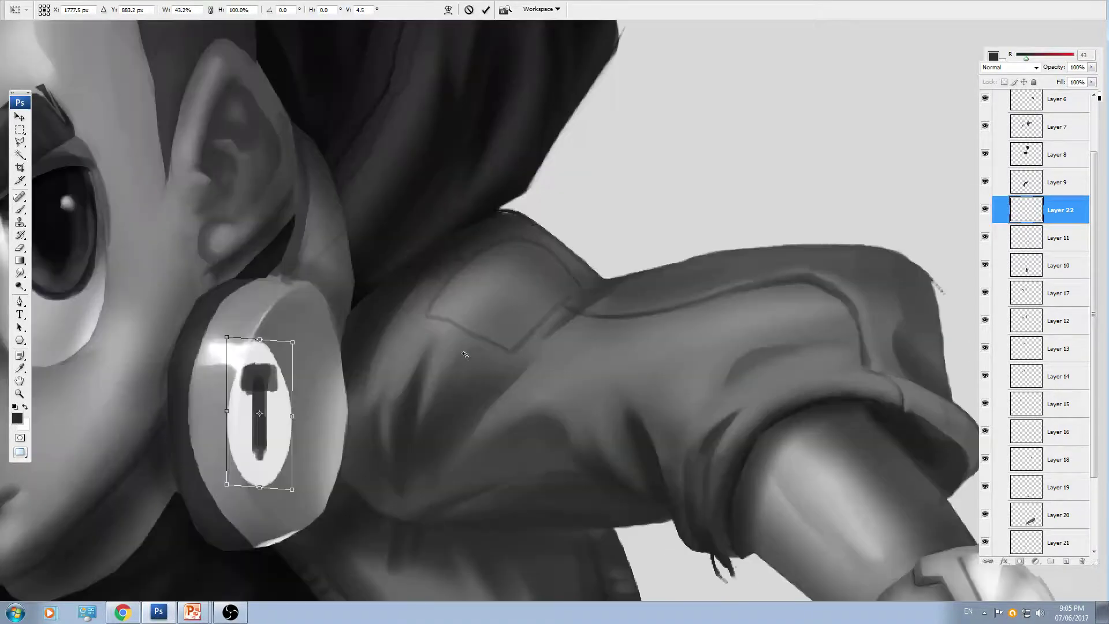
pyautogui.moveTo(269, 431); pyautogui.dragTo(472, 295)
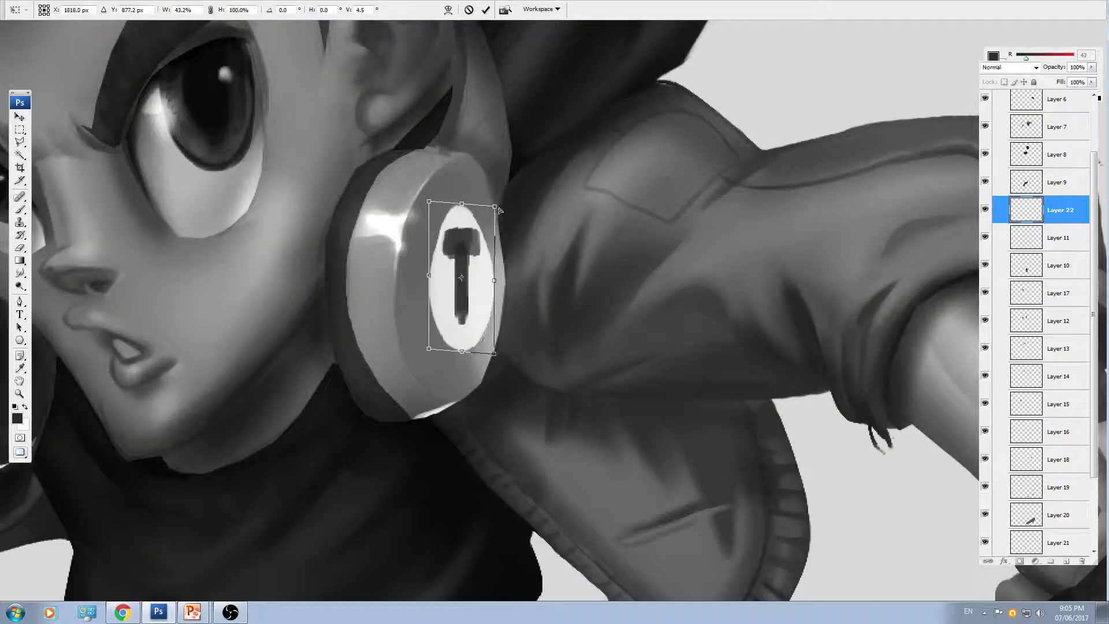
pyautogui.moveTo(500, 210); pyautogui.dragTo(498, 222)
pyautogui.moveTo(495, 356); pyautogui.dragTo(495, 344)
pyautogui.moveTo(495, 282); pyautogui.dragTo(482, 289)
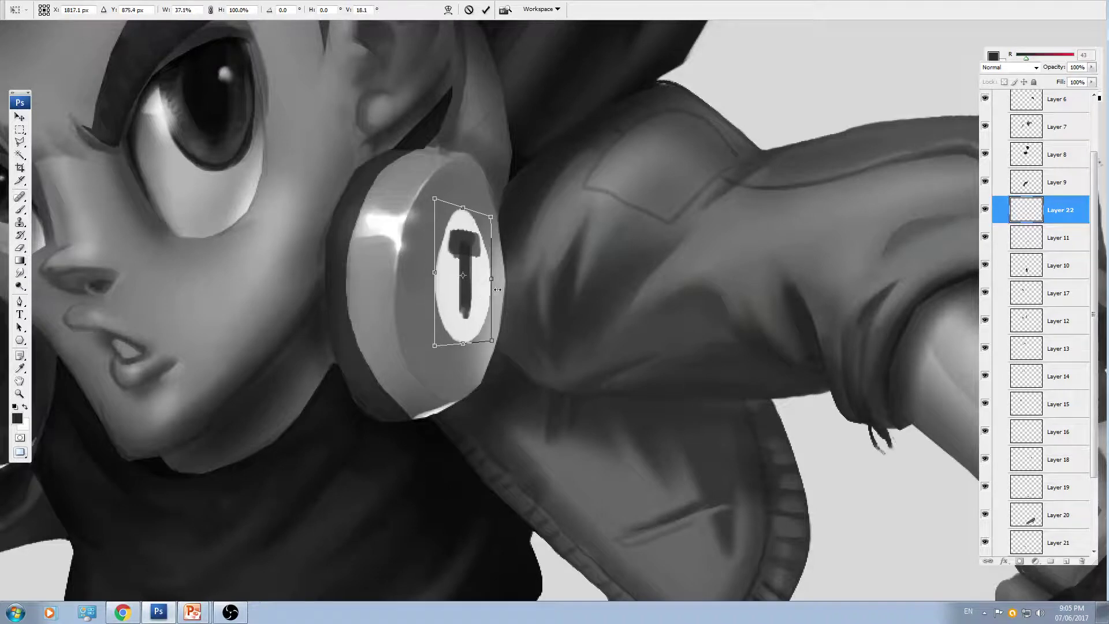
pyautogui.press('Return')
pyautogui.hotkey('ctrl', '-')
pyautogui.hotkey('ctrl', '-')
pyautogui.hotkey('ctrl', '-')
pyautogui.hotkey('ctrl', '+')
pyautogui.hotkey('ctrl', '+')
pyautogui.hotkey('ctrl', '+')
pyautogui.moveTo(501, 345); pyautogui.dragTo(531, 308)
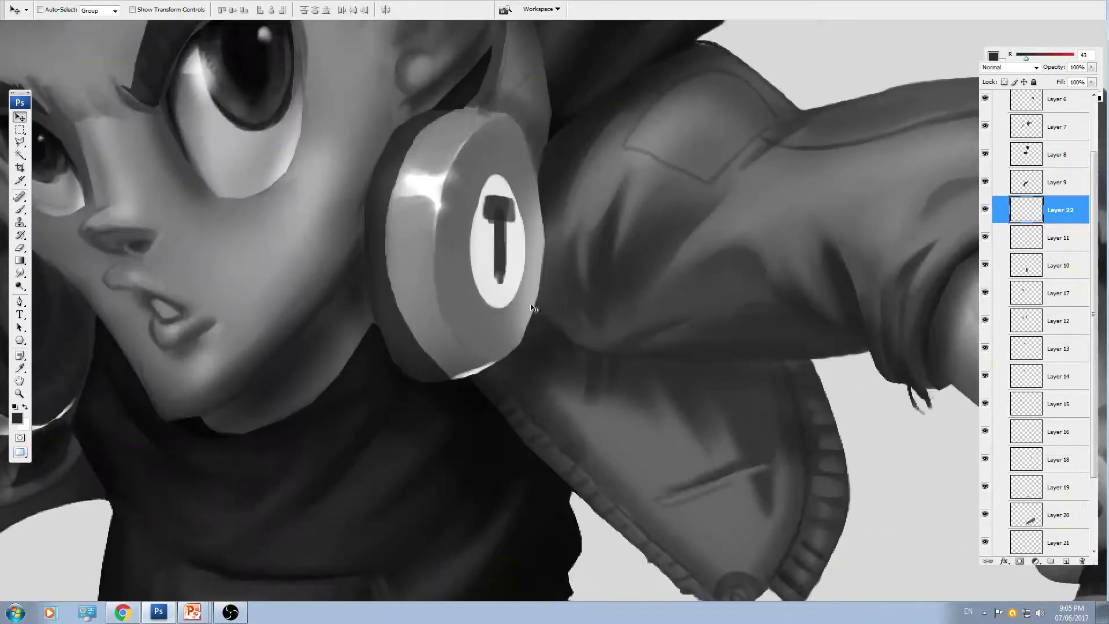
# - Invert the badge's colours to a light T on a dark disc, comparing both versions on the character
pyautogui.hotkey('ctrl', '0')
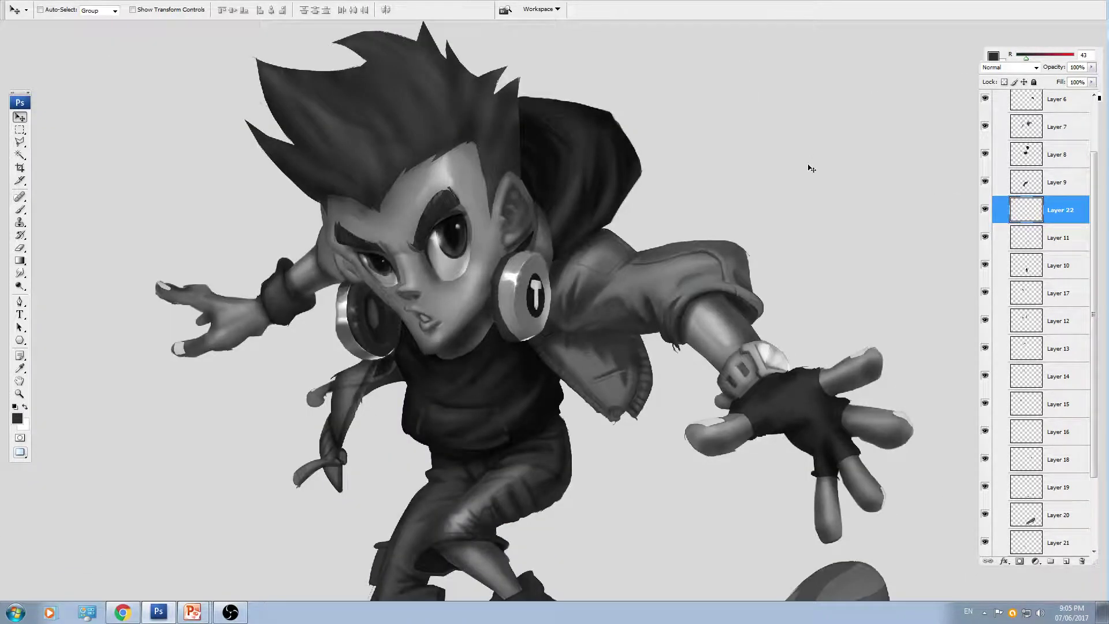
pyautogui.hotkey('ctrl', '+')
pyautogui.hotkey('ctrl', '+')
pyautogui.hotkey('ctrl', '+')
pyautogui.moveTo(537, 294); pyautogui.dragTo(587, 280)
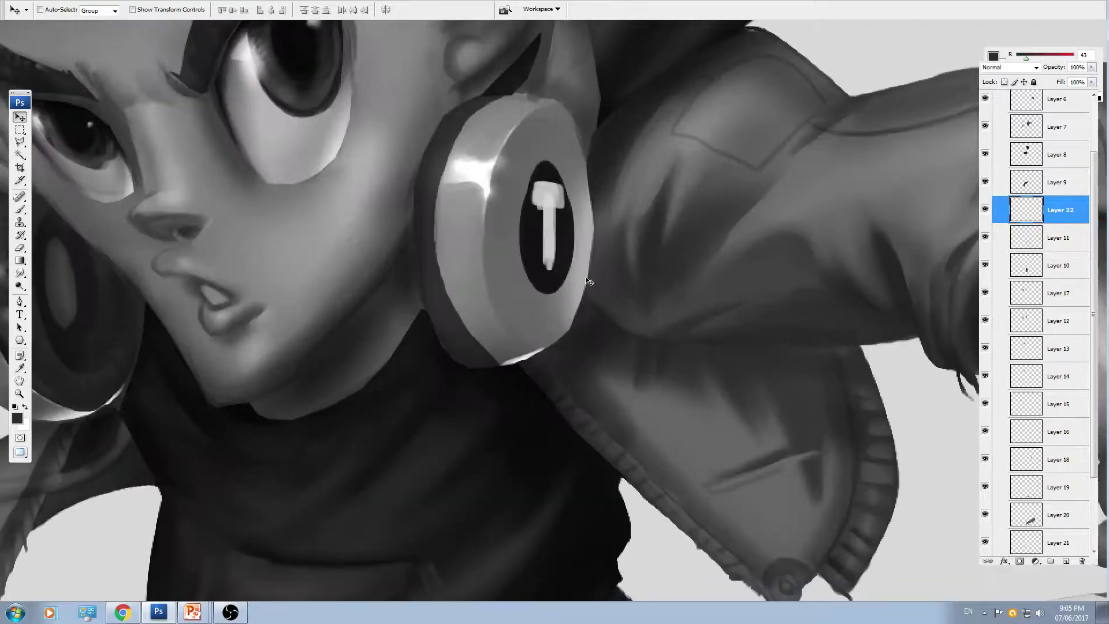
pyautogui.hotkey('ctrl', 'i')
pyautogui.hotkey('ctrl', 'z')
pyautogui.hotkey('ctrl', '-')
pyautogui.hotkey('ctrl', '-')
pyautogui.hotkey('ctrl', '-')
pyautogui.hotkey('ctrl', '-')
pyautogui.moveTo(539, 350); pyautogui.dragTo(627, 255)
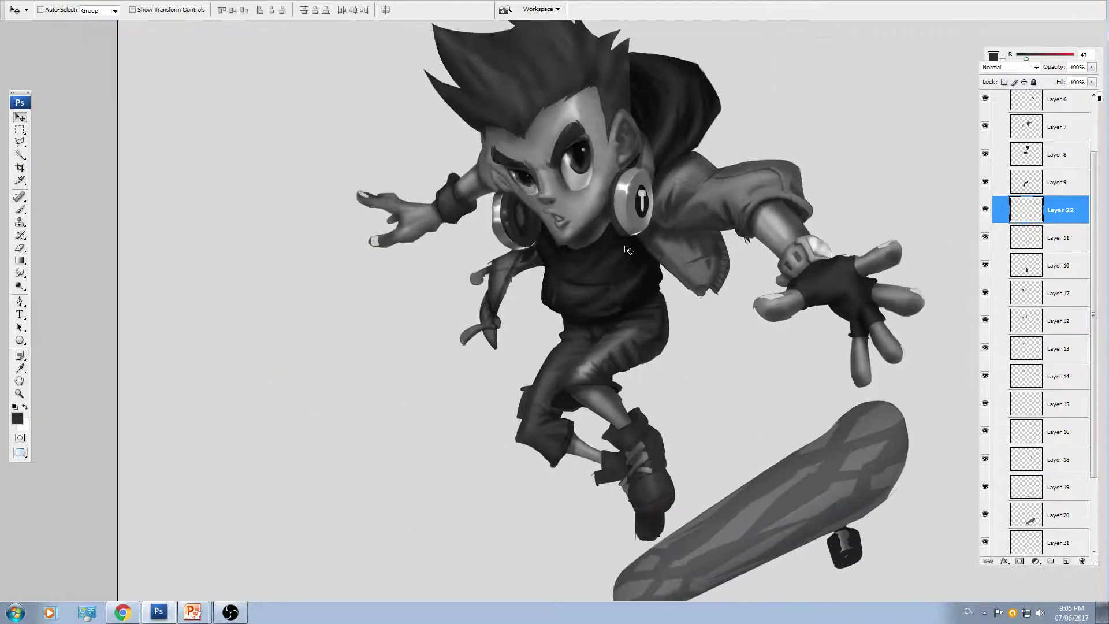
# - Add a new layer above the badge and paint a black disc on the empty background beside the sleeve
pyautogui.hotkey('ctrl', '+')
pyautogui.hotkey('ctrl', '+')
pyautogui.hotkey('ctrl', '+')
pyautogui.hotkey('ctrl', '+')
pyautogui.moveTo(478, 149); pyautogui.dragTo(263, 325)
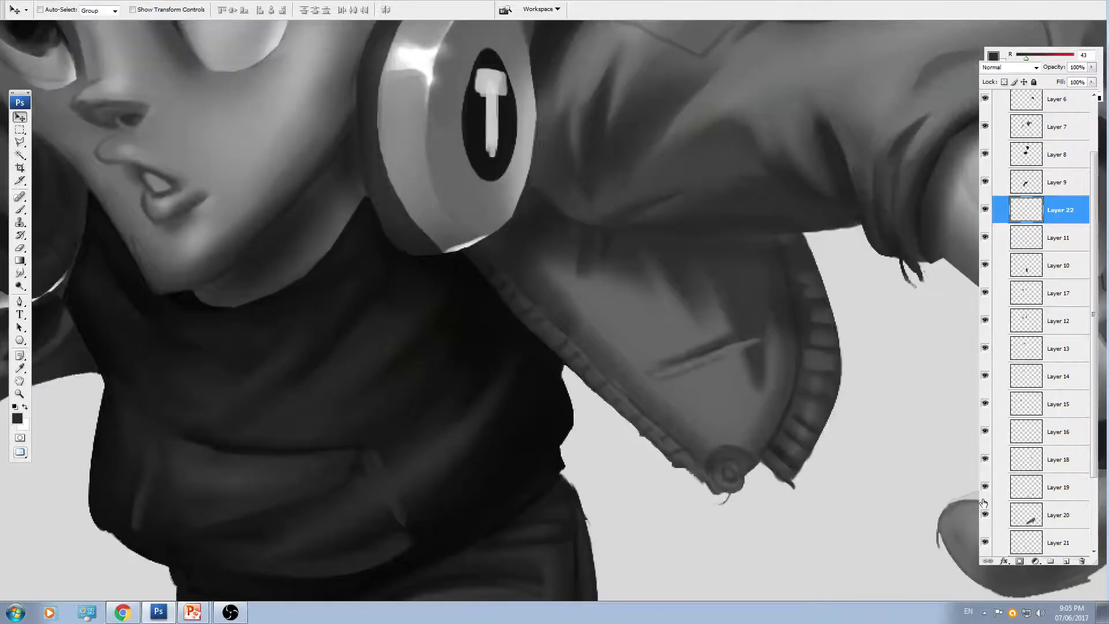
pyautogui.click(1069, 562)
pyautogui.hscroll(10, 447, 387)
pyautogui.press('d')
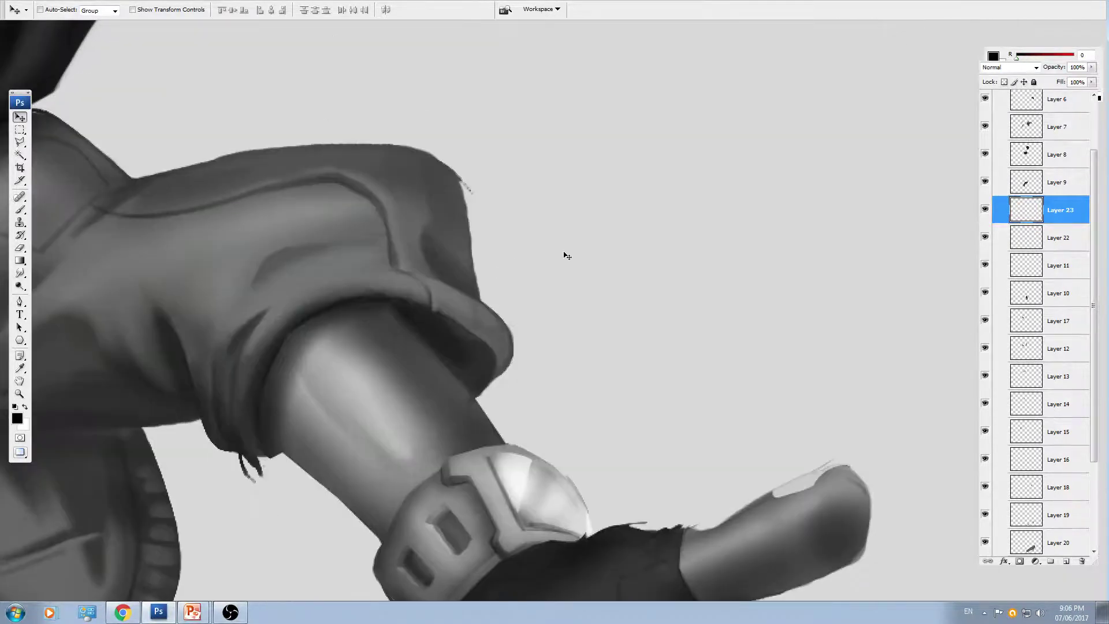
pyautogui.press('b')
pyautogui.hscroll(2, 514, 304)
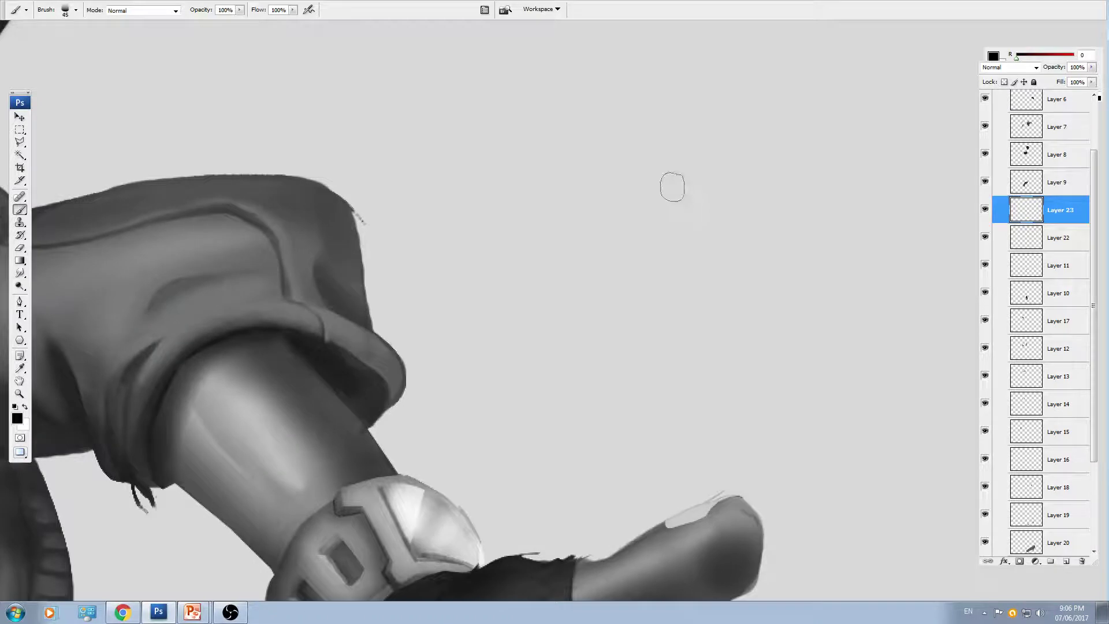
pyautogui.moveTo(673, 186)
pyautogui.mouseDown()
pyautogui.moveTo(699, 231)
pyautogui.moveTo(659, 203)
pyautogui.moveTo(668, 225)
pyautogui.moveTo(691, 225)
pyautogui.moveTo(671, 193)
pyautogui.moveTo(664, 238)
pyautogui.mouseUp()
# - Erase the centre of the black disc with an enlarged eraser to leave a thin ring
pyautogui.press('e')
pyautogui.press(']')
pyautogui.press(']')
pyautogui.press(']')
pyautogui.press(']')
pyautogui.press(']')
pyautogui.press(']')
pyautogui.moveTo(674, 313); pyautogui.dragTo(859, 310)
# - Move the black ring onto the headphone cup and free-transform it around the T badge to about 60% width and 115% height
pyautogui.press('v')
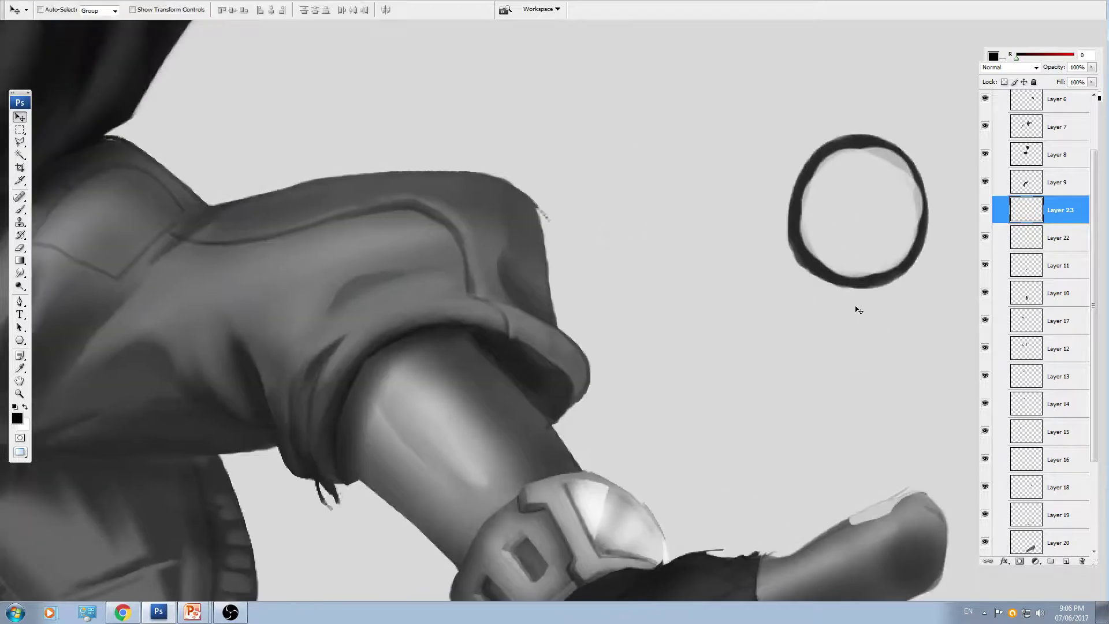
pyautogui.hscroll(-8, 860, 310)
pyautogui.moveTo(567, 324); pyautogui.dragTo(457, 314)
pyautogui.hotkey('ctrl', 't')
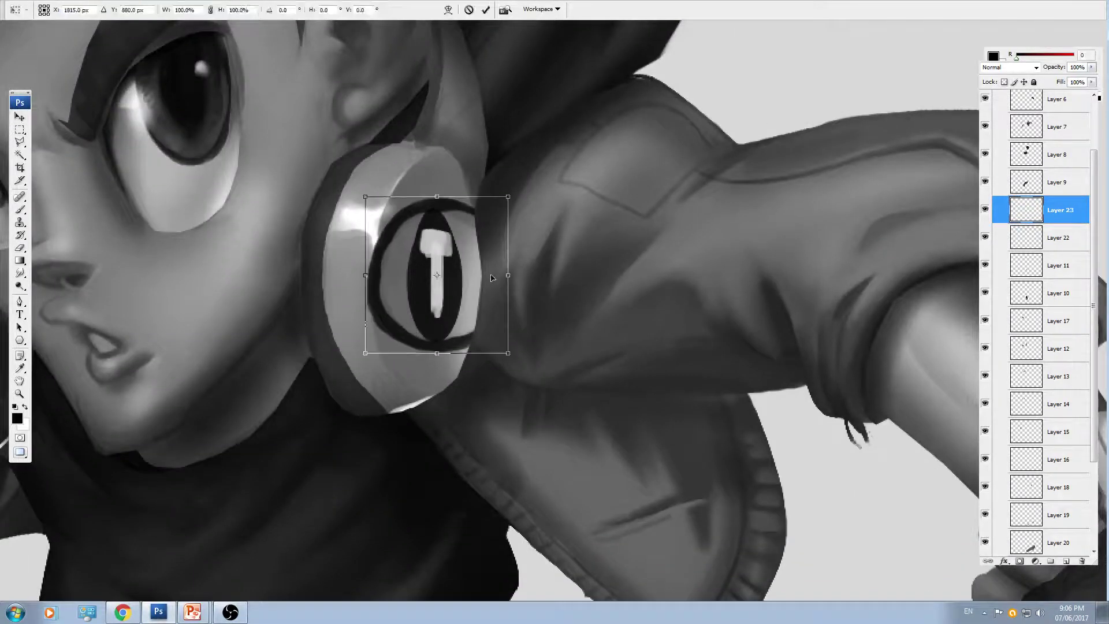
pyautogui.moveTo(498, 277); pyautogui.dragTo(457, 284)
pyautogui.moveTo(446, 288); pyautogui.dragTo(465, 290)
pyautogui.moveTo(431, 354); pyautogui.dragTo(432, 375)
pyautogui.moveTo(469, 303); pyautogui.dragTo(475, 286)
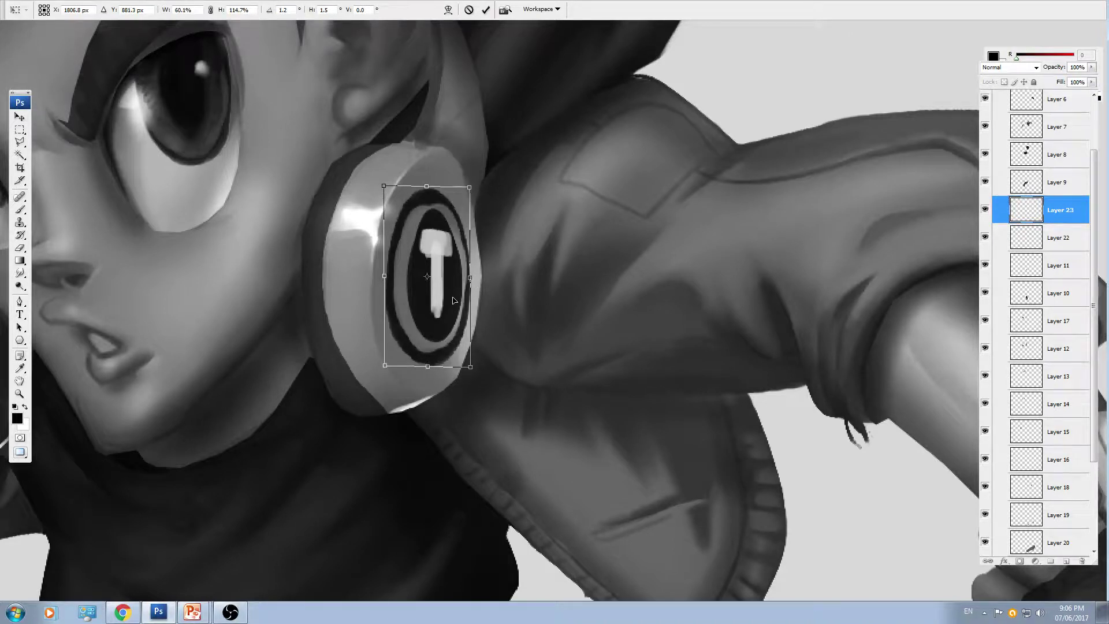
pyautogui.press('Return')
# - Merge the ring layer into the T badge layer below and check the combined badge on the character
pyautogui.hotkey('ctrl', 'e')
pyautogui.hotkey('ctrl', '-')
pyautogui.hotkey('ctrl', 't')
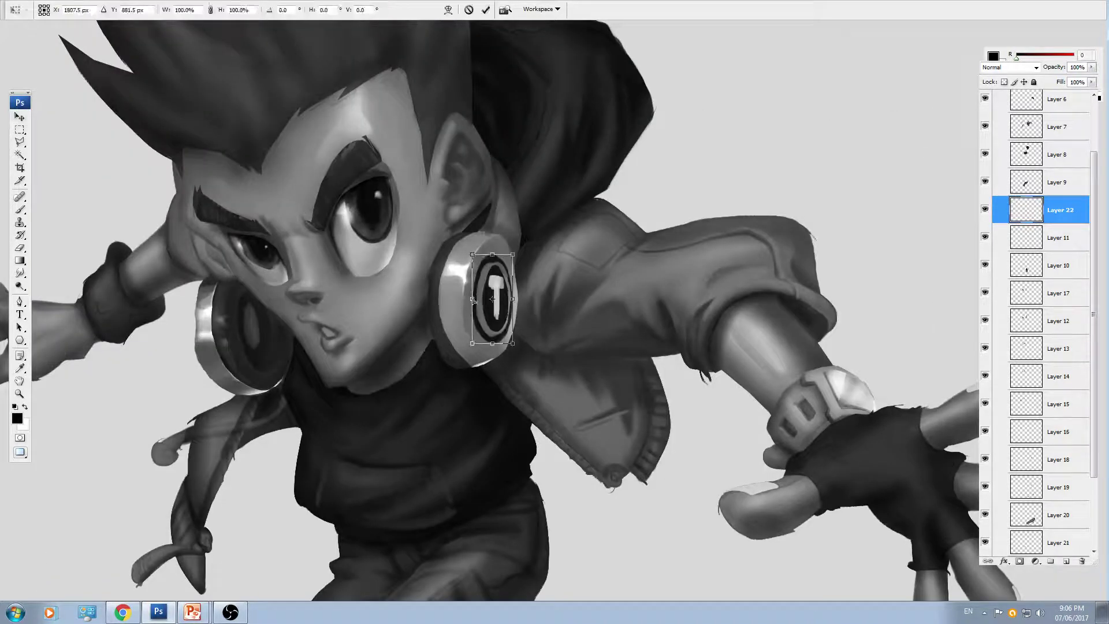
pyautogui.press('Return')
pyautogui.hotkey('ctrl', '-')
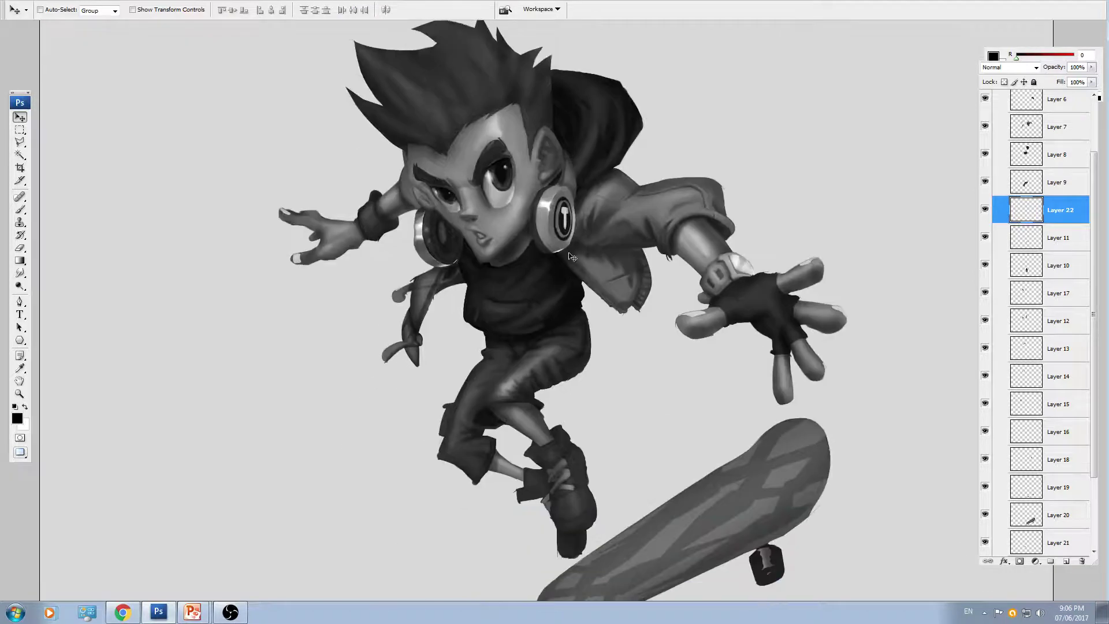
# - Load the shoe shape on Layer 10 as a selection and paint a dark curved seam along the toe cap's upper edge
pyautogui.hotkey('ctrl', '+')
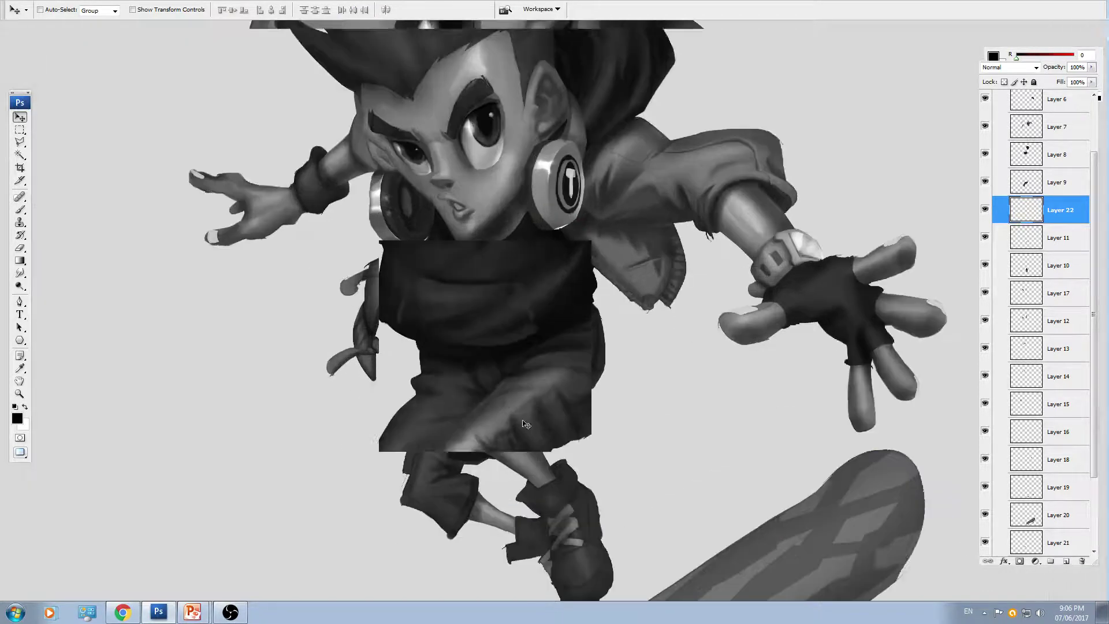
pyautogui.hotkey('ctrl', '+')
pyautogui.moveTo(561, 566); pyautogui.dragTo(520, 161)
pyautogui.click(1034, 272)
pyautogui.hotkey('ctrl', '+')
pyautogui.hotkey('ctrl', '+')
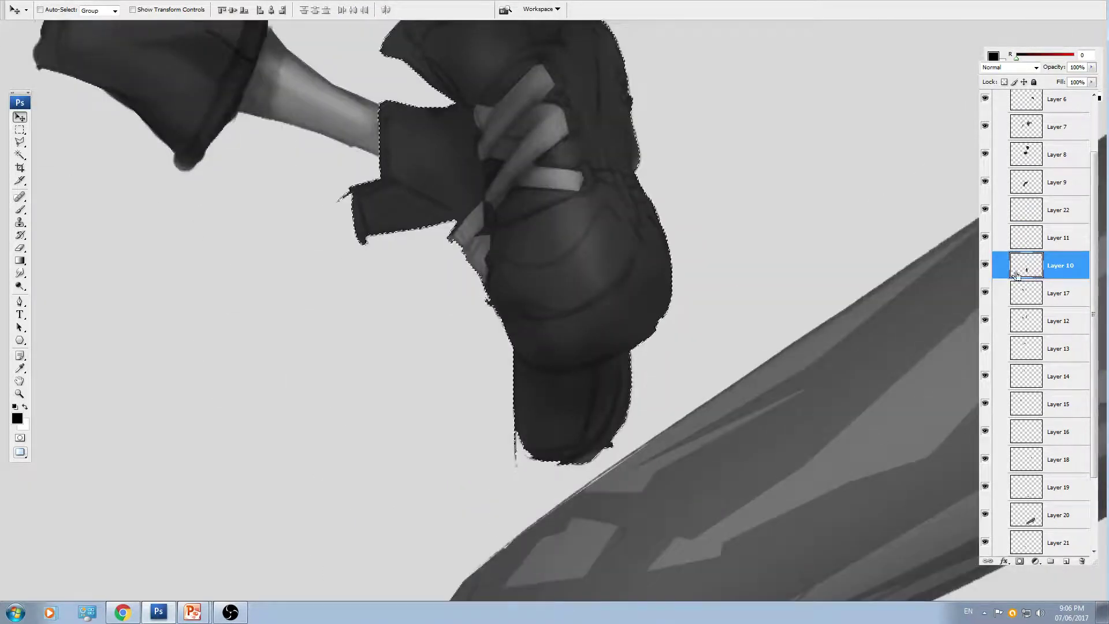
pyautogui.press('b')
pyautogui.hotkey('ctrl', '+')
pyautogui.press('[')
pyautogui.press('[')
pyautogui.press('[')
pyautogui.press('[')
pyautogui.press('[')
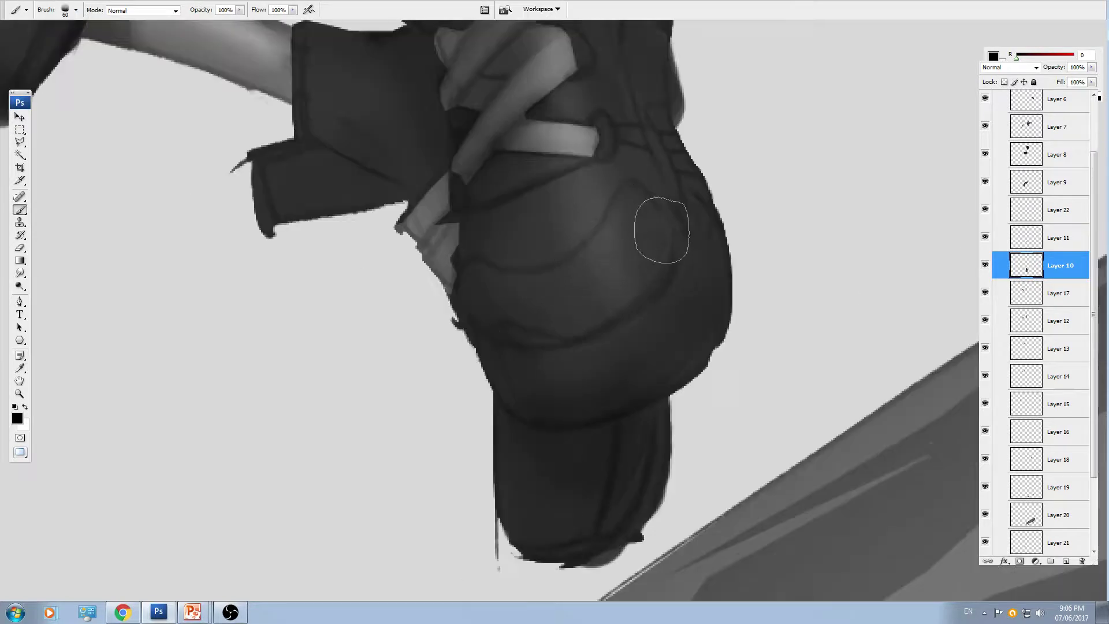
pyautogui.moveTo(658, 213)
pyautogui.mouseDown()
pyautogui.moveTo(627, 207)
pyautogui.moveTo(573, 261)
pyautogui.moveTo(462, 295)
pyautogui.mouseUp()
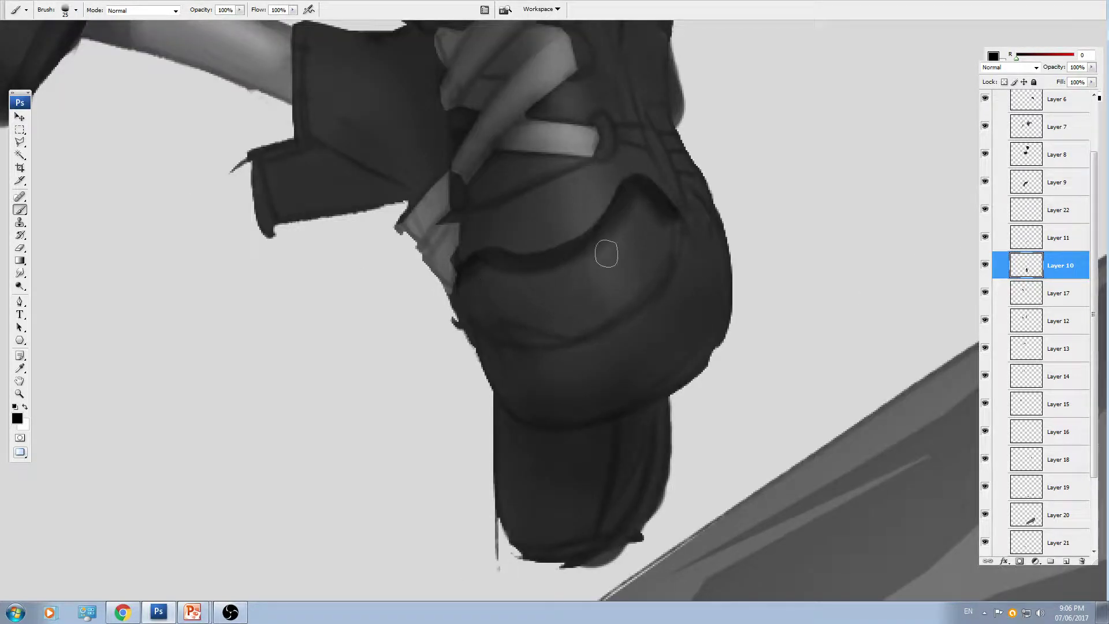
# - Dab rows of small dark perforation holes onto the front shoe's toe panel with a smaller brush
pyautogui.moveTo(612, 263); pyautogui.dragTo(608, 269)
pyautogui.click(599, 304)
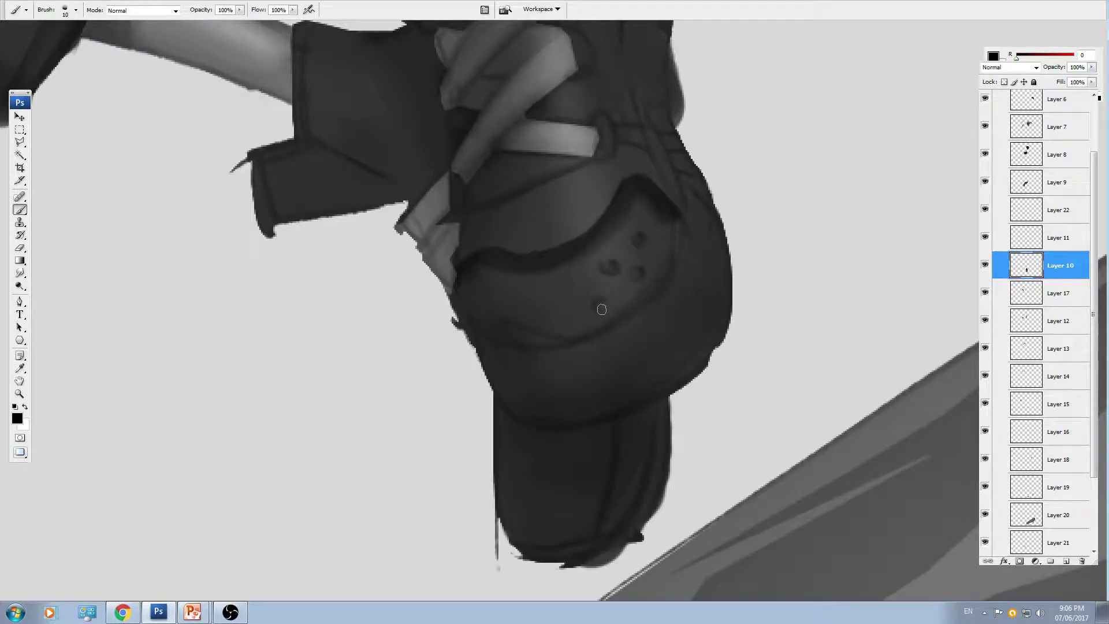
pyautogui.click(576, 278)
pyautogui.click(566, 312)
# - Paint a long dark seam down the front shoe's outer side, from the ankle to the toe panel
pyautogui.moveTo(621, 206); pyautogui.dragTo(572, 356)
pyautogui.moveTo(570, 156); pyautogui.dragTo(609, 346)
pyautogui.moveTo(595, 171); pyautogui.dragTo(584, 257)
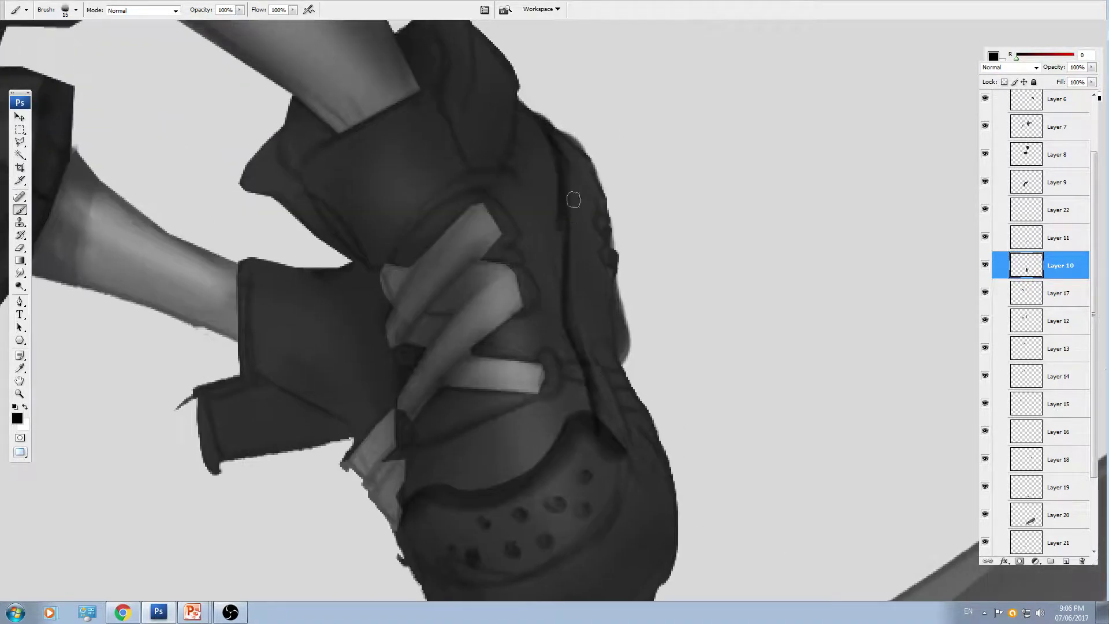
# - Switch to the browser, examine the skateboard sneakers reference photo, and return to the painting
pyautogui.hotkey('alt', 'Tab')
pyautogui.hotkey('alt', 'Tab')
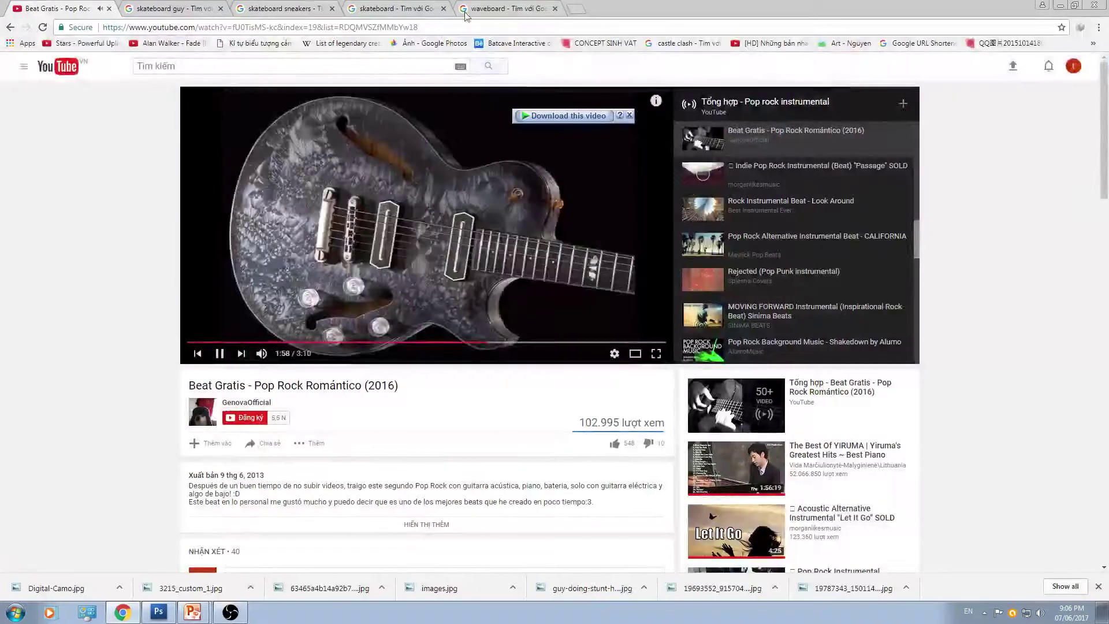
pyautogui.click(399, 8)
pyautogui.click(281, 13)
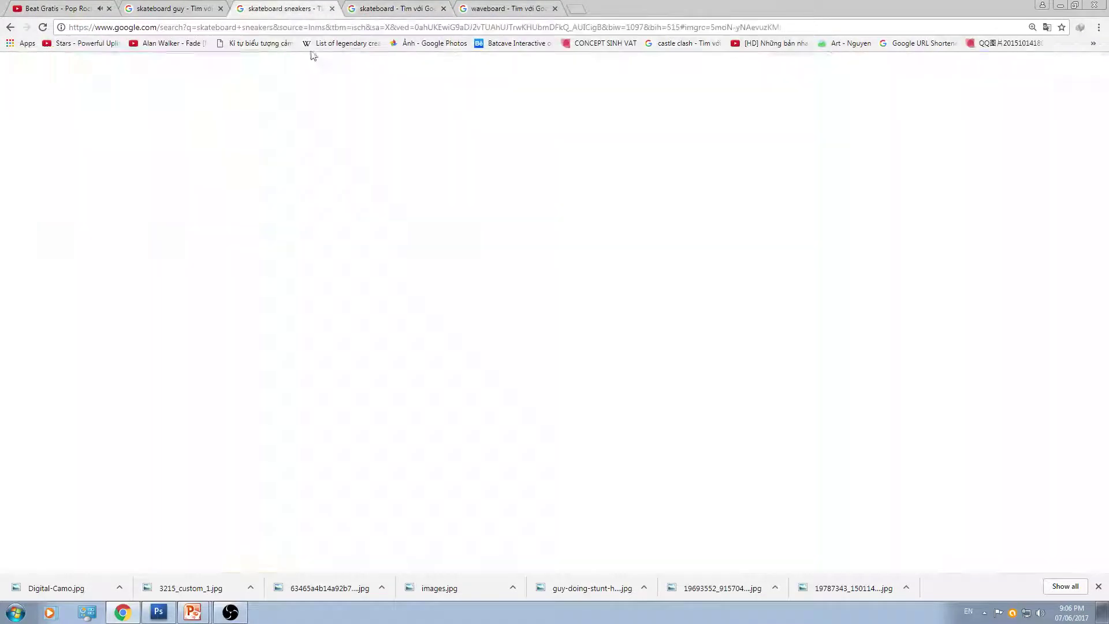
pyautogui.hotkey('alt', 'Tab')
pyautogui.hotkey('alt', 'Tab')
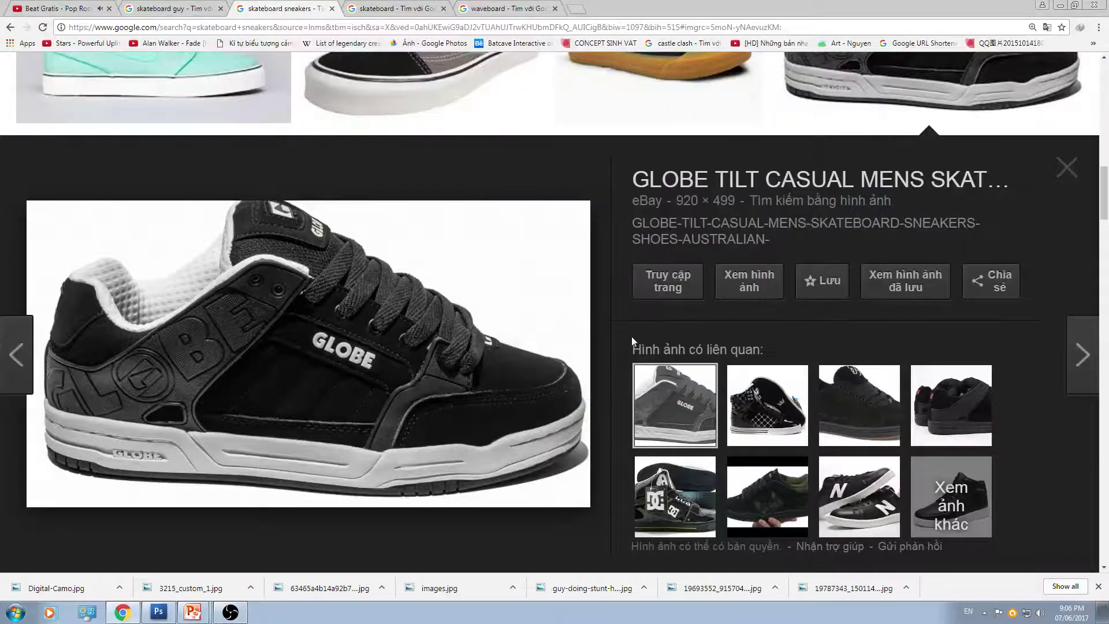
pyautogui.hotkey('alt', 'Tab')
pyautogui.hotkey('alt', 'Tab')
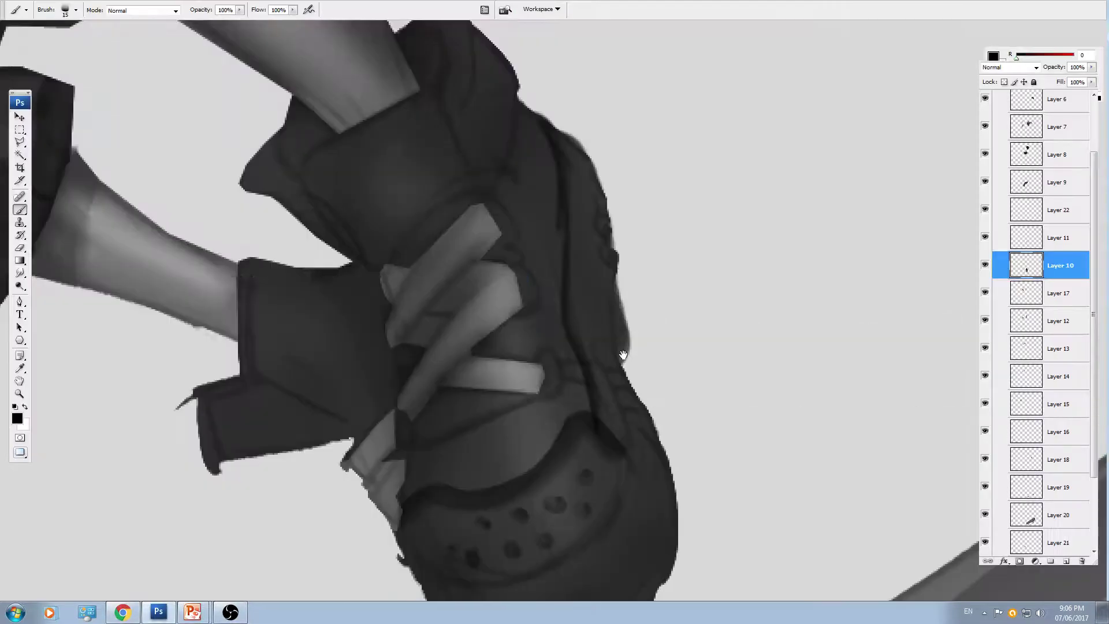
# - Paint dark shadows beneath the front shoe's ankle flap and along the edge above the top lace
pyautogui.moveTo(621, 337); pyautogui.dragTo(624, 354)
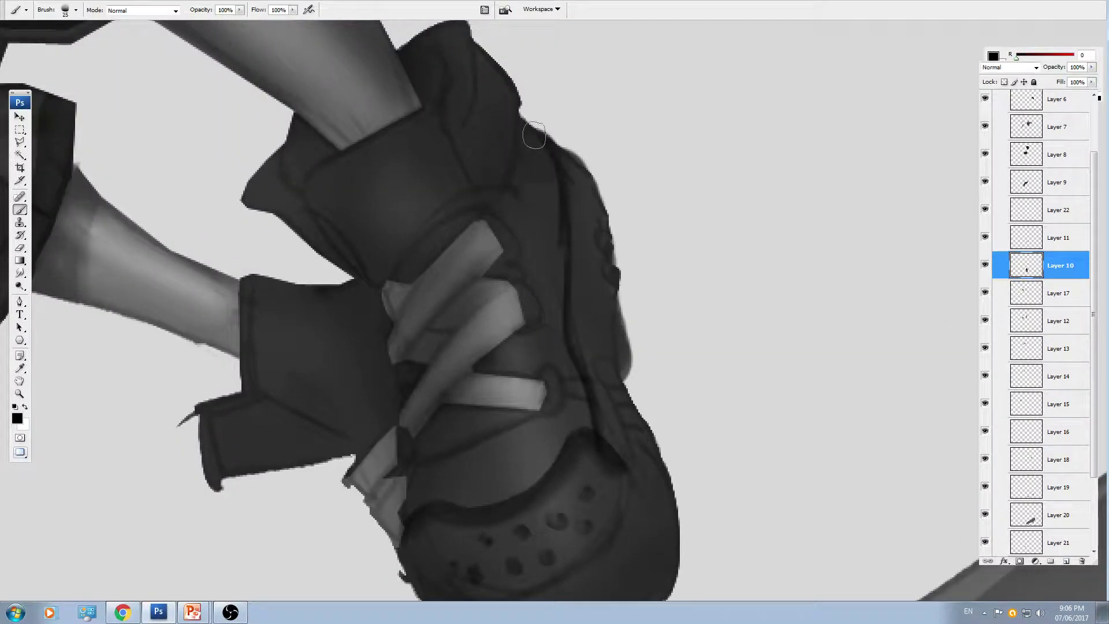
pyautogui.moveTo(526, 121); pyautogui.dragTo(514, 188)
pyautogui.moveTo(532, 152); pyautogui.dragTo(513, 193)
pyautogui.moveTo(505, 231)
pyautogui.mouseDown()
pyautogui.moveTo(530, 230)
pyautogui.moveTo(432, 262)
pyautogui.mouseUp()
# - Darken the folds and edges of the front shoe's raised ankle flap, varying the brush size for thin lines and broader shading
pyautogui.moveTo(502, 131); pyautogui.dragTo(520, 218)
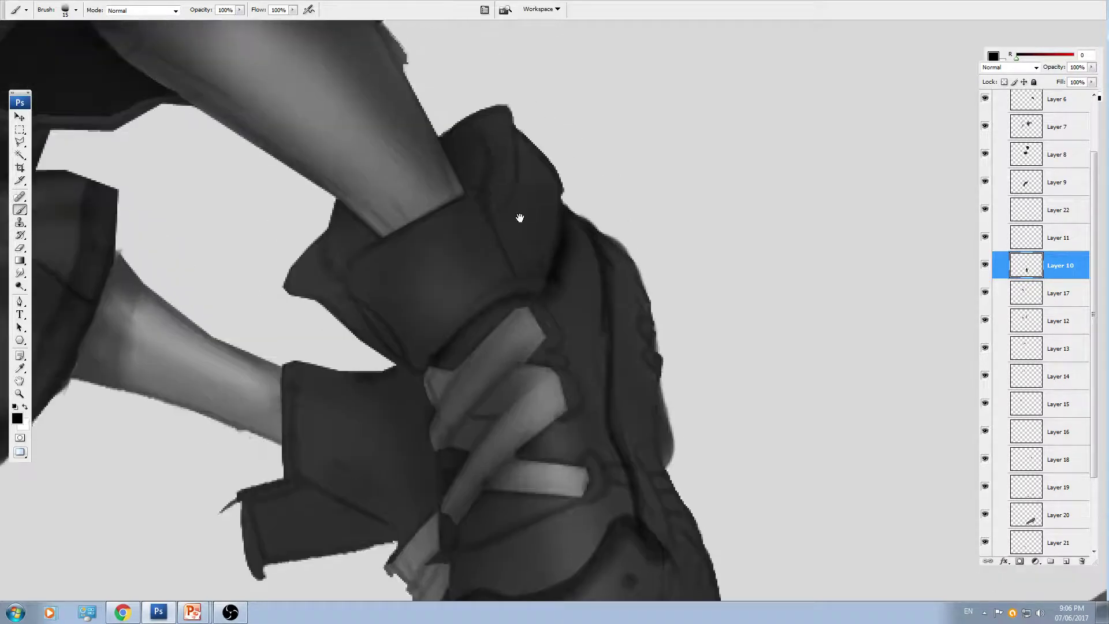
pyautogui.press(']')
pyautogui.moveTo(508, 164); pyautogui.dragTo(525, 229)
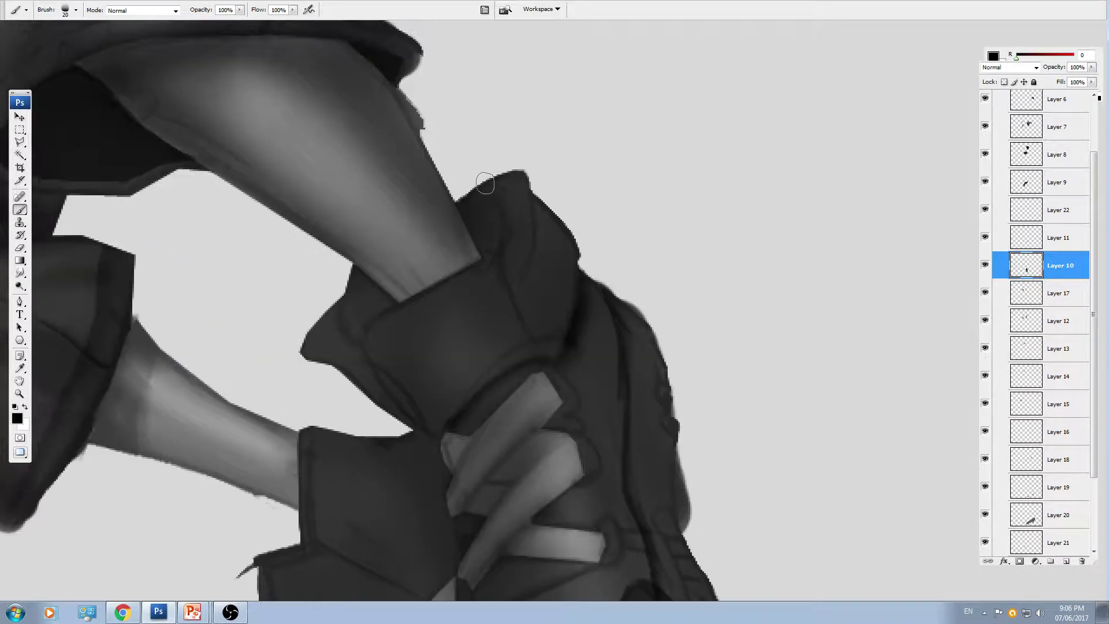
pyautogui.moveTo(470, 187)
pyautogui.mouseDown()
pyautogui.moveTo(488, 246)
pyautogui.moveTo(479, 180)
pyautogui.mouseUp()
pyautogui.moveTo(456, 252); pyautogui.dragTo(435, 214)
pyautogui.press('[')
pyautogui.press('[')
pyautogui.moveTo(512, 168)
pyautogui.mouseDown()
pyautogui.moveTo(521, 244)
pyautogui.moveTo(507, 250)
pyautogui.moveTo(525, 311)
pyautogui.moveTo(539, 299)
pyautogui.moveTo(560, 216)
pyautogui.mouseUp()
pyautogui.press(']')
pyautogui.press(']')
pyautogui.press(']')
pyautogui.moveTo(552, 260); pyautogui.dragTo(536, 206)
pyautogui.moveTo(564, 287); pyautogui.dragTo(521, 194)
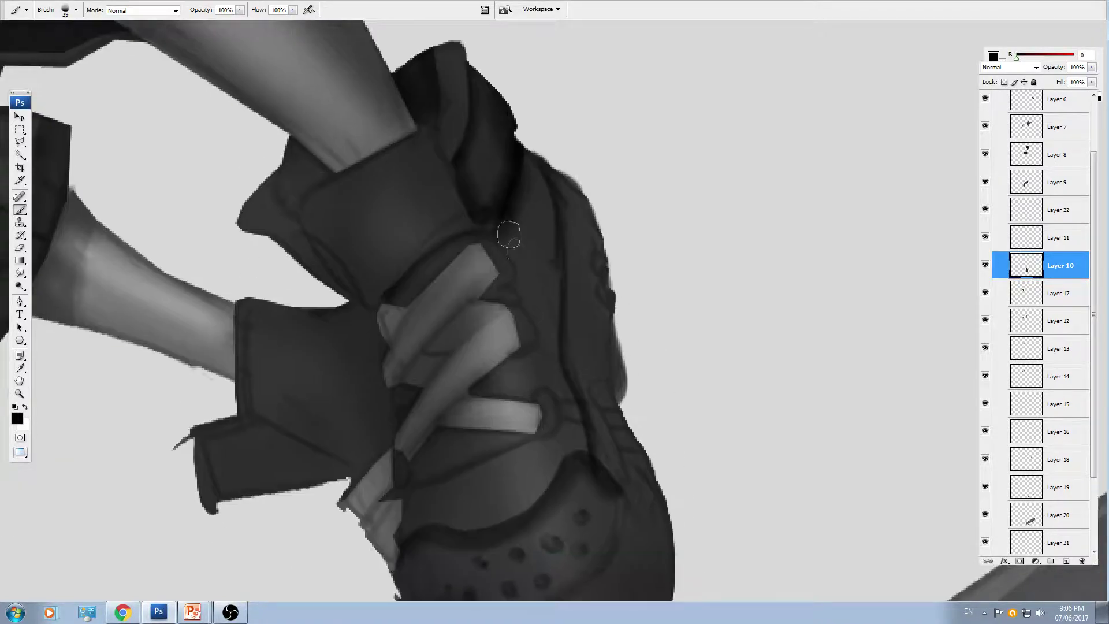
# - Outline the front shoe's lace eyelet edge with a thin dark line beside the lace ends
pyautogui.press('[')
pyautogui.press('[')
pyautogui.press('[')
pyautogui.press('[')
pyautogui.moveTo(510, 235)
pyautogui.mouseDown()
pyautogui.moveTo(528, 301)
pyautogui.moveTo(508, 293)
pyautogui.moveTo(539, 317)
pyautogui.moveTo(543, 353)
pyautogui.moveTo(517, 368)
pyautogui.moveTo(525, 376)
pyautogui.moveTo(494, 383)
pyautogui.moveTo(528, 384)
pyautogui.moveTo(519, 395)
pyautogui.moveTo(565, 420)
pyautogui.moveTo(538, 441)
pyautogui.mouseUp()
pyautogui.press('[')
# - Paint a dark seam across the front shoe's upper just below the lowest lace
pyautogui.moveTo(465, 490); pyautogui.dragTo(532, 364)
pyautogui.press(']')
pyautogui.press(']')
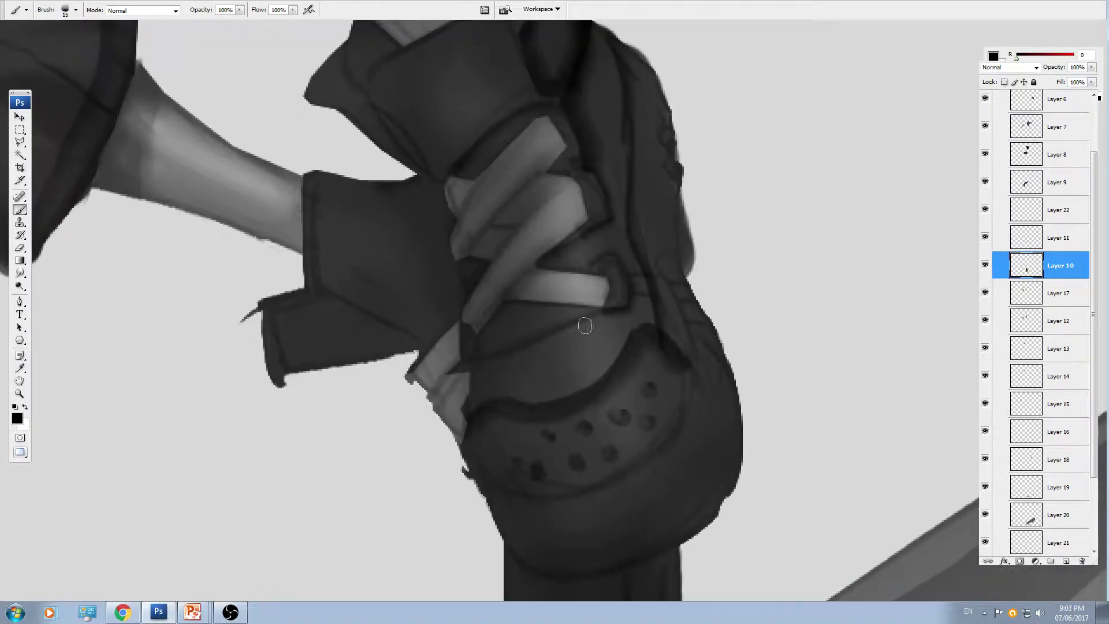
pyautogui.moveTo(585, 324); pyautogui.dragTo(487, 354)
pyautogui.moveTo(617, 256); pyautogui.dragTo(560, 361)
pyautogui.moveTo(614, 443)
pyautogui.mouseDown()
pyautogui.moveTo(586, 354)
pyautogui.moveTo(570, 162)
pyautogui.mouseUp()
# - Add thin dark strap lines on the front shoe's outer side next to the toe panel
pyautogui.press('[')
pyautogui.moveTo(620, 393)
pyautogui.mouseDown()
pyautogui.moveTo(563, 267)
pyautogui.moveTo(588, 287)
pyautogui.mouseUp()
pyautogui.press('[')
pyautogui.moveTo(578, 327); pyautogui.dragTo(619, 372)
pyautogui.moveTo(625, 402); pyautogui.dragTo(615, 292)
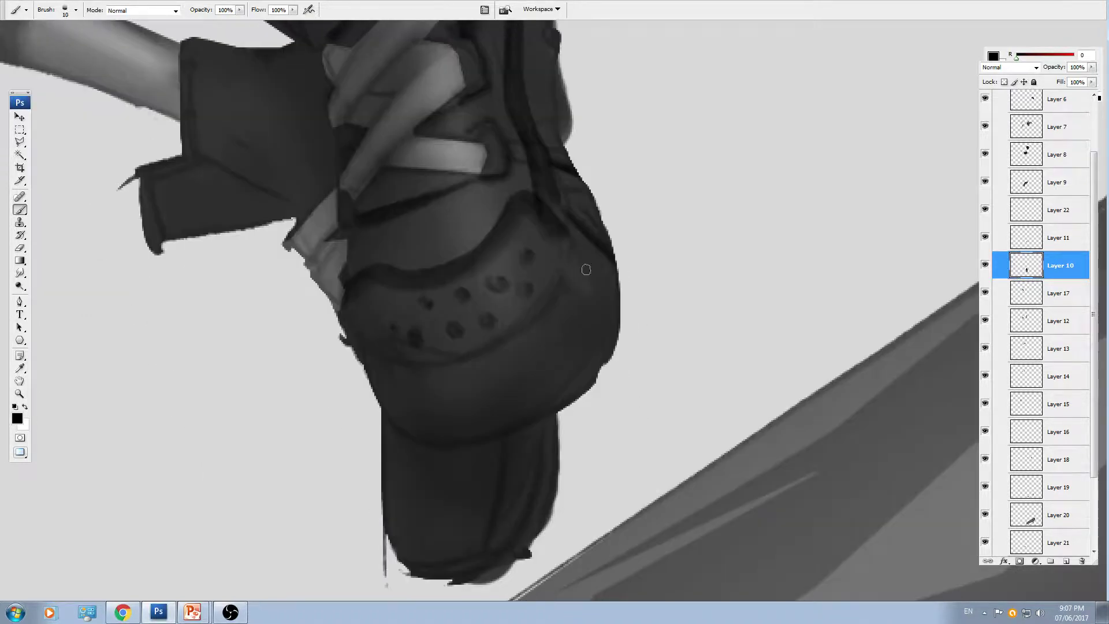
# - Darken the lower seam of the perforated toe panel and shade the toe bumper's rim, undoing one stroke and repainting with a larger brush
pyautogui.press(']')
pyautogui.moveTo(570, 242)
pyautogui.mouseDown()
pyautogui.moveTo(531, 324)
pyautogui.moveTo(397, 376)
pyautogui.moveTo(374, 364)
pyautogui.moveTo(549, 415)
pyautogui.mouseUp()
pyautogui.press(']')
pyautogui.press(']')
pyautogui.press(']')
pyautogui.press(']')
pyautogui.press(']')
pyautogui.hotkey('ctrl', 'z')
pyautogui.moveTo(389, 394)
pyautogui.mouseDown()
pyautogui.moveTo(485, 423)
pyautogui.moveTo(606, 302)
pyautogui.mouseUp()
pyautogui.hotkey('ctrl', '-')
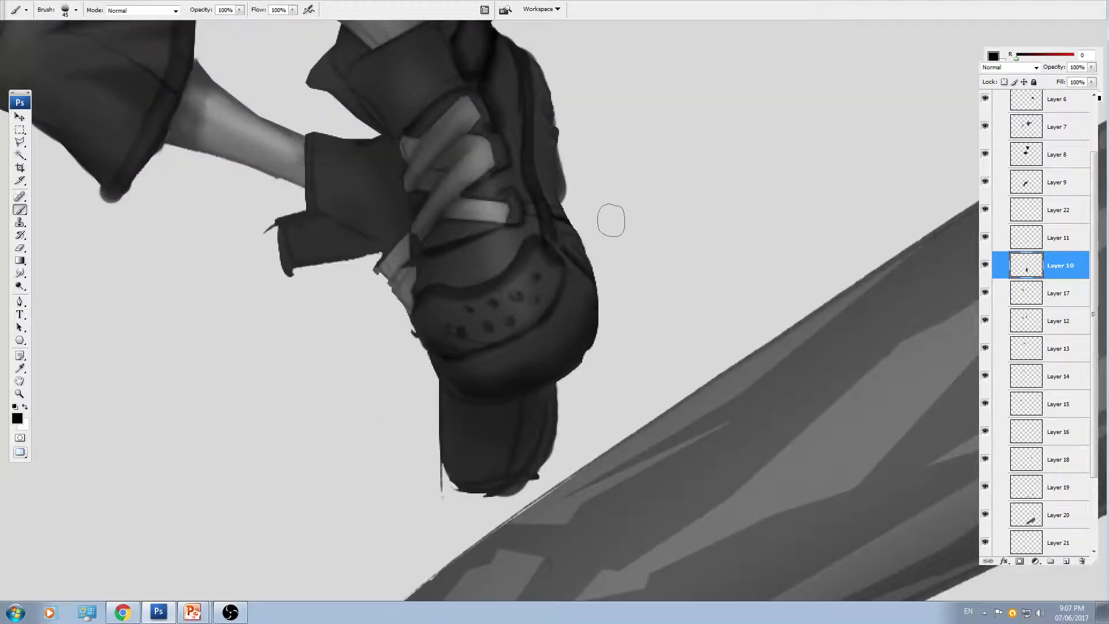
# - Fill the rear shoe's ankle and heel panels with dark shading, undoing the first ankle stroke and leaving a lighter trim around them
pyautogui.moveTo(349, 252); pyautogui.dragTo(381, 296)
pyautogui.moveTo(386, 254)
pyautogui.mouseDown()
pyautogui.moveTo(402, 274)
pyautogui.moveTo(386, 268)
pyautogui.mouseUp()
pyautogui.press('[')
pyautogui.press('[')
pyautogui.press('[')
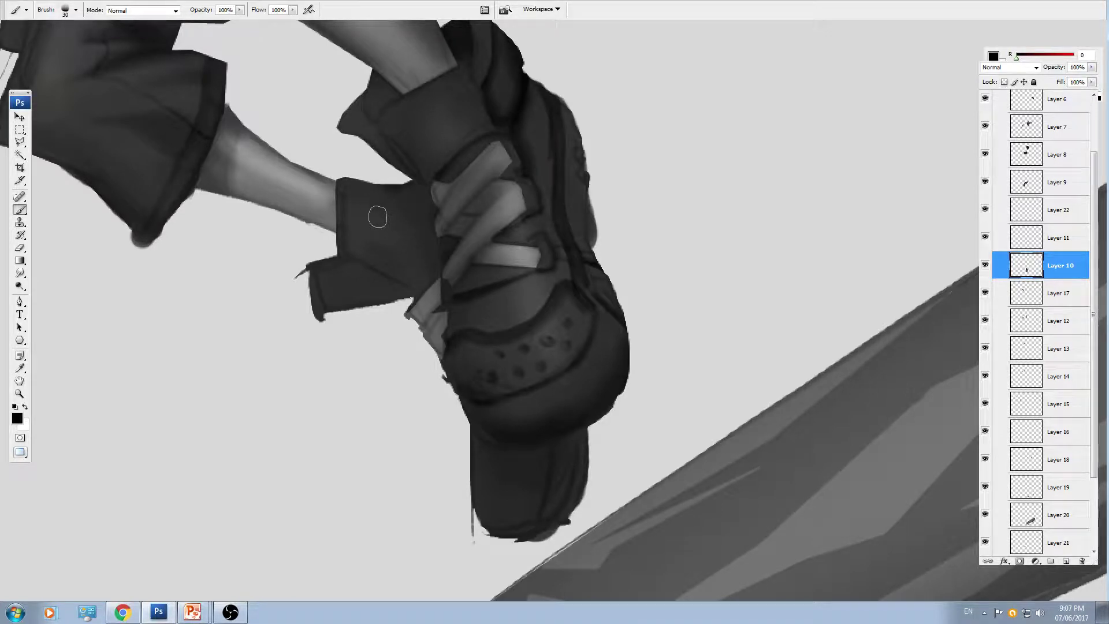
pyautogui.moveTo(367, 186)
pyautogui.mouseDown()
pyautogui.moveTo(375, 244)
pyautogui.moveTo(411, 262)
pyautogui.mouseUp()
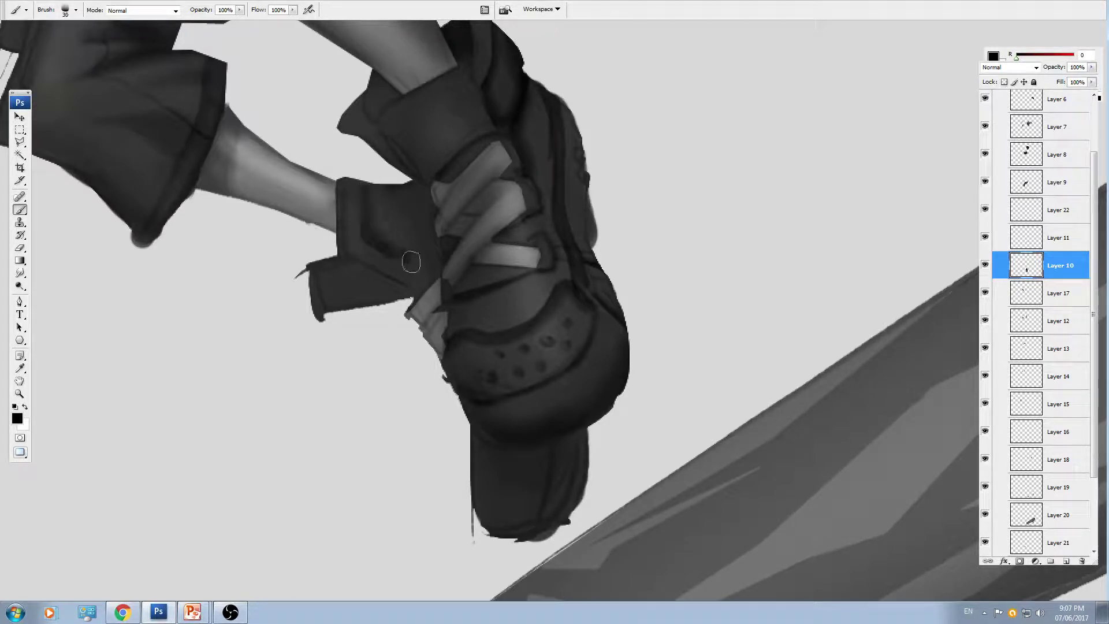
pyautogui.hotkey('ctrl', 'z')
pyautogui.moveTo(366, 190)
pyautogui.mouseDown()
pyautogui.moveTo(369, 246)
pyautogui.moveTo(394, 257)
pyautogui.moveTo(414, 242)
pyautogui.moveTo(408, 253)
pyautogui.moveTo(398, 257)
pyautogui.moveTo(389, 241)
pyautogui.moveTo(391, 207)
pyautogui.moveTo(410, 243)
pyautogui.mouseUp()
pyautogui.press('[')
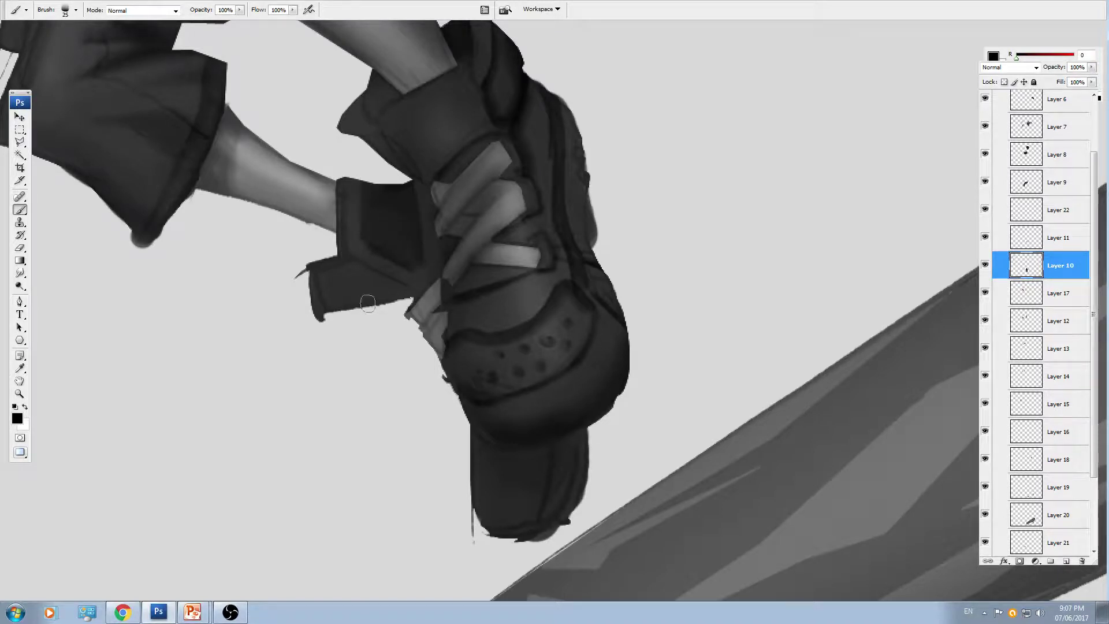
pyautogui.moveTo(358, 287)
pyautogui.mouseDown()
pyautogui.moveTo(355, 313)
pyautogui.moveTo(381, 296)
pyautogui.mouseUp()
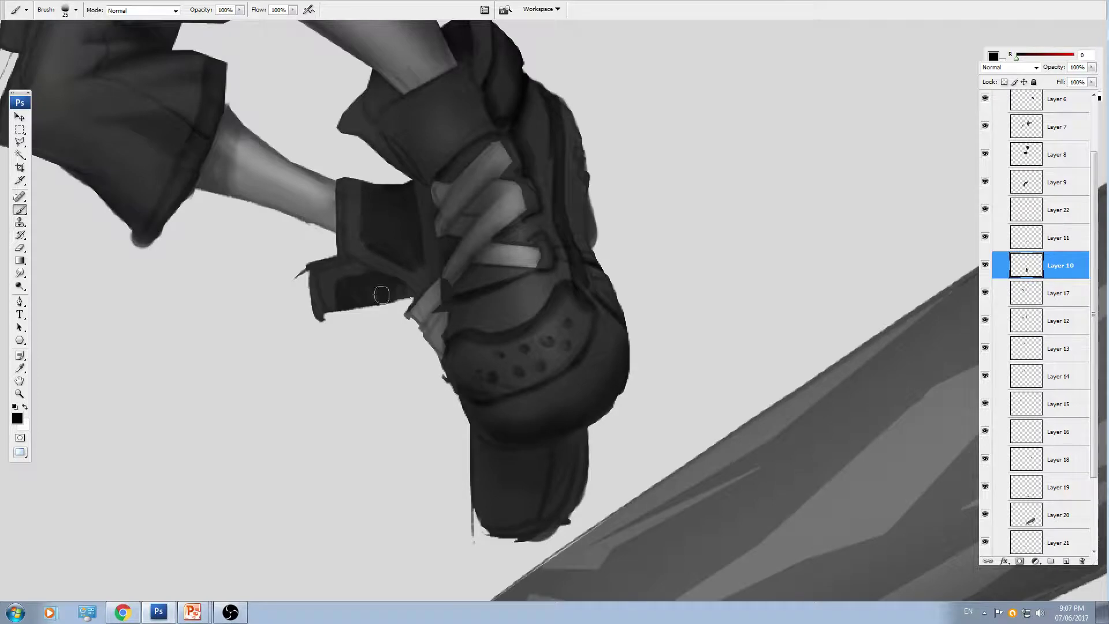
# - Shade the rear shoe's toe with dark strokes along its side and beneath the front shoe's bumper
pyautogui.moveTo(440, 348); pyautogui.dragTo(424, 250)
pyautogui.moveTo(534, 394); pyautogui.dragTo(501, 398)
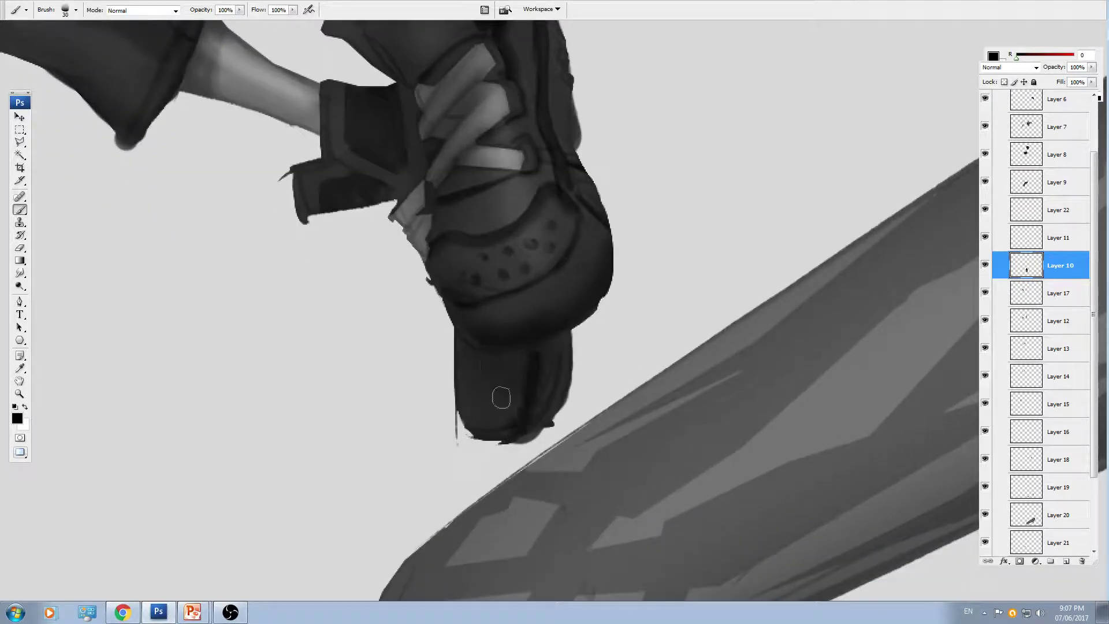
pyautogui.moveTo(569, 347)
pyautogui.mouseDown()
pyautogui.moveTo(497, 362)
pyautogui.moveTo(465, 347)
pyautogui.mouseUp()
pyautogui.moveTo(425, 381); pyautogui.dragTo(463, 323)
pyautogui.press('e')
pyautogui.press('[')
pyautogui.press('[')
pyautogui.press('[')
pyautogui.press('[')
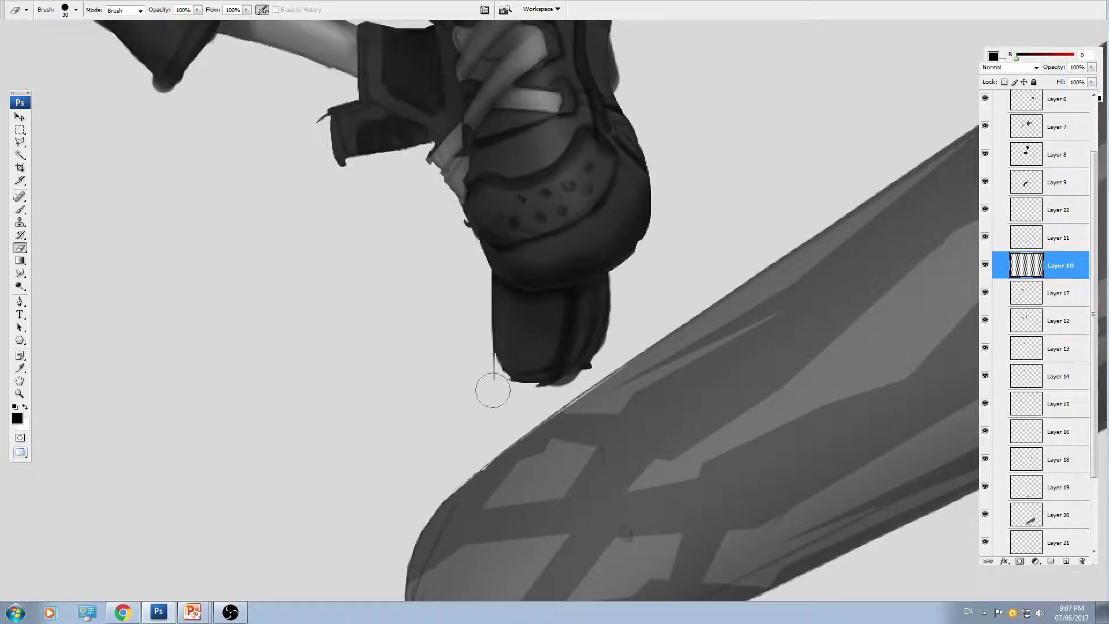
pyautogui.hotkey('ctrl', '-')
pyautogui.hotkey('ctrl', '+')
# - Paint a curved dark seam and small perforation holes on the rear shoe's toe
pyautogui.moveTo(553, 245); pyautogui.dragTo(607, 184)
pyautogui.press('b')
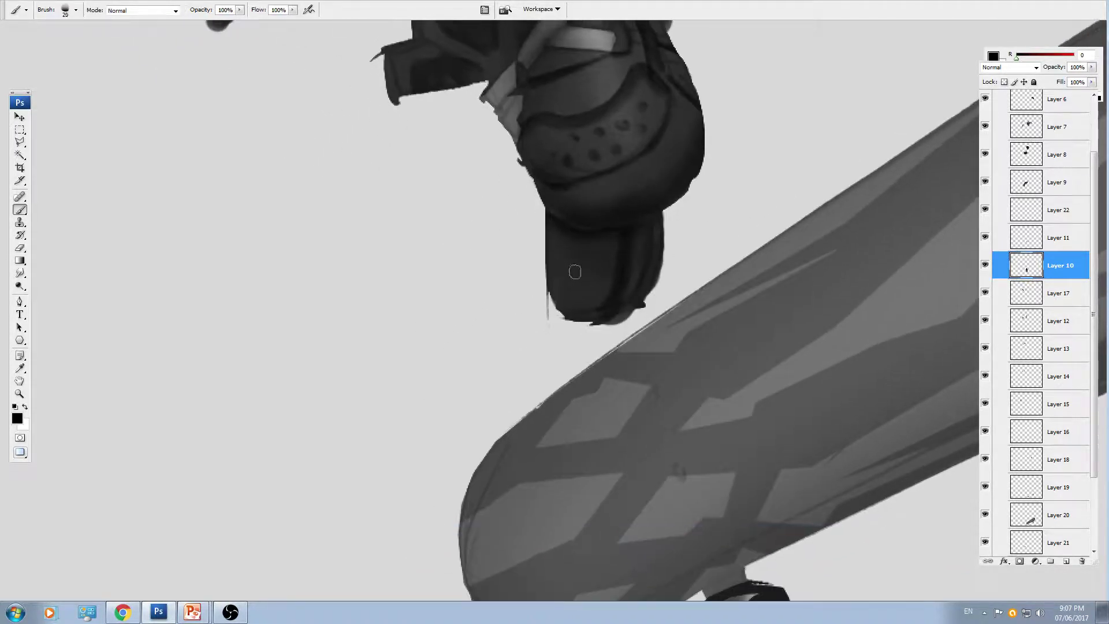
pyautogui.moveTo(588, 245); pyautogui.dragTo(549, 288)
pyautogui.hotkey('ctrl', '+')
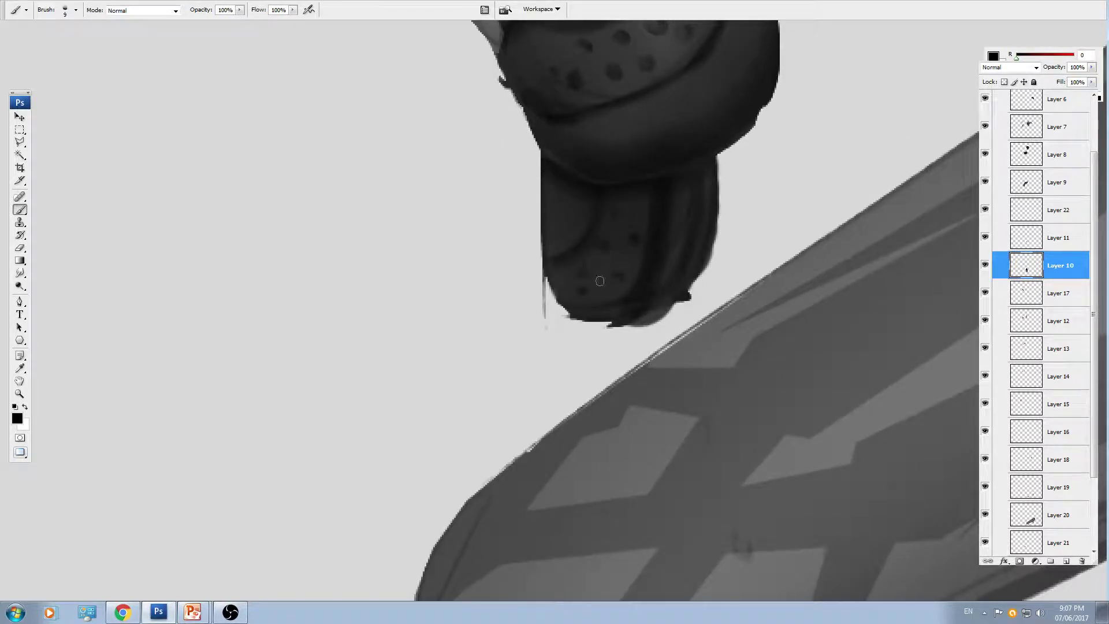
pyautogui.hotkey('ctrl', '-')
pyautogui.hotkey('ctrl', '+')
# - Sample a dark grey from the front shoe's toe bumper and repaint its surface and rim, undoing the first attempt
pyautogui.moveTo(590, 192); pyautogui.dragTo(537, 379)
pyautogui.press('v')
pyautogui.press('b')
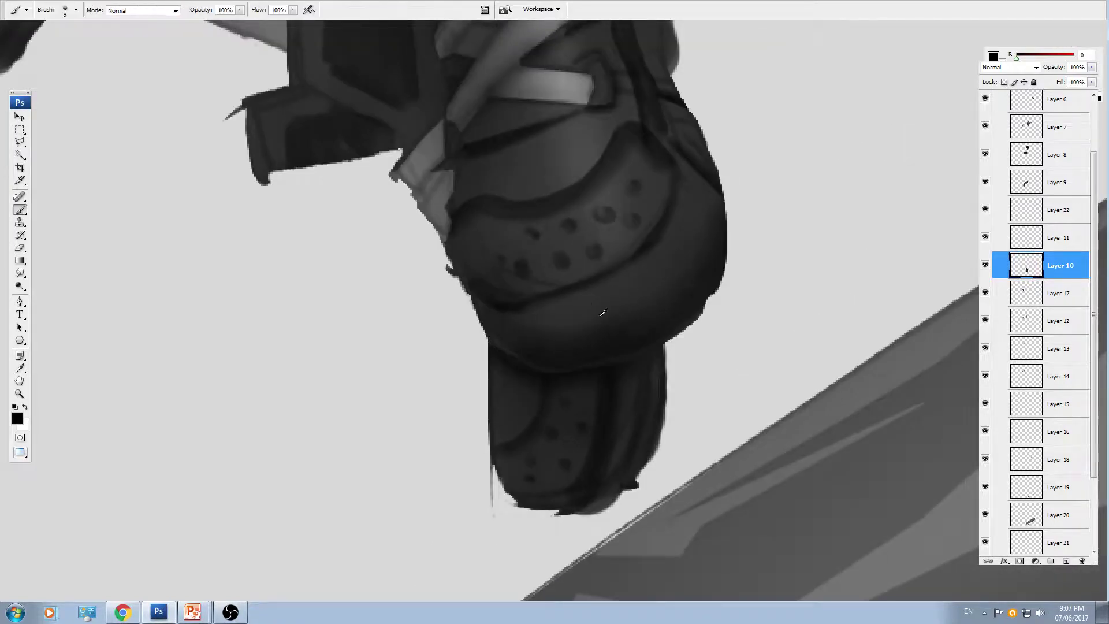
pyautogui.keyDown('alt'); pyautogui.click(602, 299); pyautogui.keyUp('alt')
pyautogui.press('[')
pyautogui.moveTo(544, 303)
pyautogui.mouseDown()
pyautogui.moveTo(510, 312)
pyautogui.moveTo(577, 352)
pyautogui.moveTo(683, 310)
pyautogui.mouseUp()
pyautogui.press('[')
pyautogui.hotkey('ctrl', 'alt', 'z')
pyautogui.hotkey('ctrl', 'alt', 'z')
pyautogui.moveTo(511, 345)
pyautogui.mouseDown()
pyautogui.moveTo(648, 328)
pyautogui.moveTo(698, 287)
pyautogui.mouseUp()
# - Sample a near-black tone from the front shoe and deepen the seam and shadows below the lowest lace
pyautogui.moveTo(718, 154); pyautogui.dragTo(696, 330)
pyautogui.moveTo(627, 272); pyautogui.dragTo(682, 278)
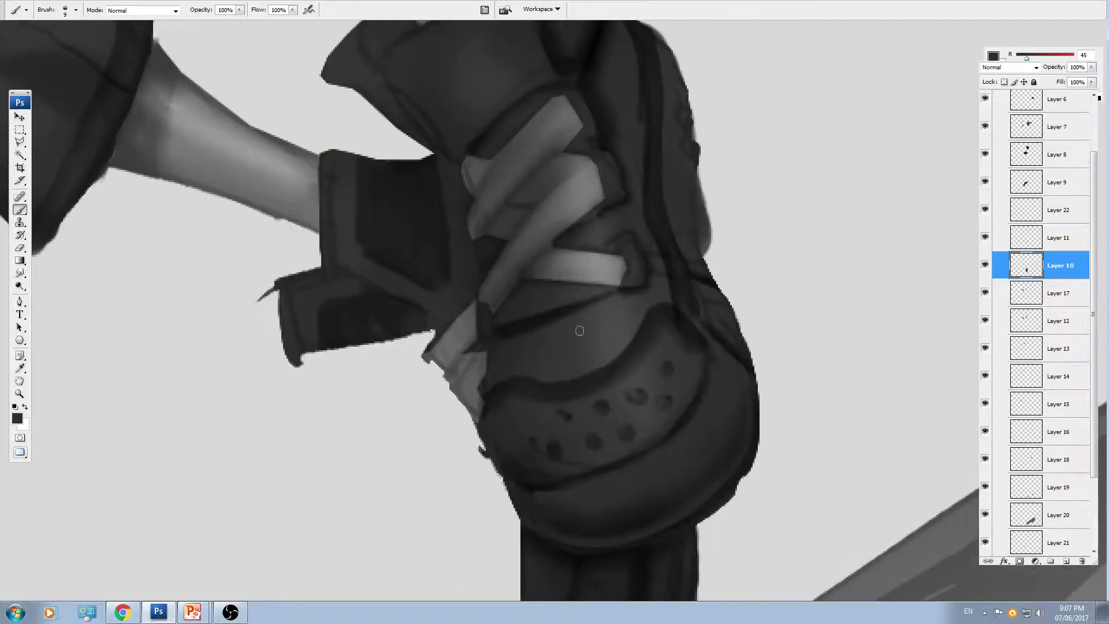
pyautogui.keyDown('alt'); pyautogui.click(566, 314); pyautogui.keyUp('alt')
pyautogui.moveTo(625, 302); pyautogui.dragTo(529, 319)
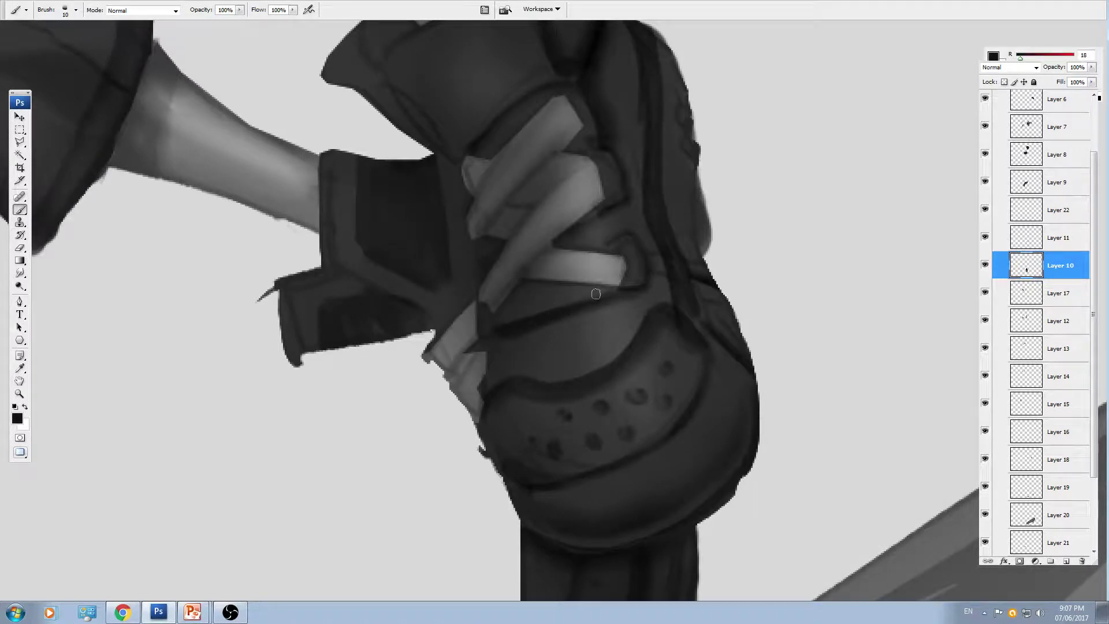
pyautogui.moveTo(596, 294)
pyautogui.mouseDown()
pyautogui.moveTo(533, 294)
pyautogui.moveTo(505, 308)
pyautogui.mouseUp()
pyautogui.moveTo(616, 226); pyautogui.dragTo(591, 282)
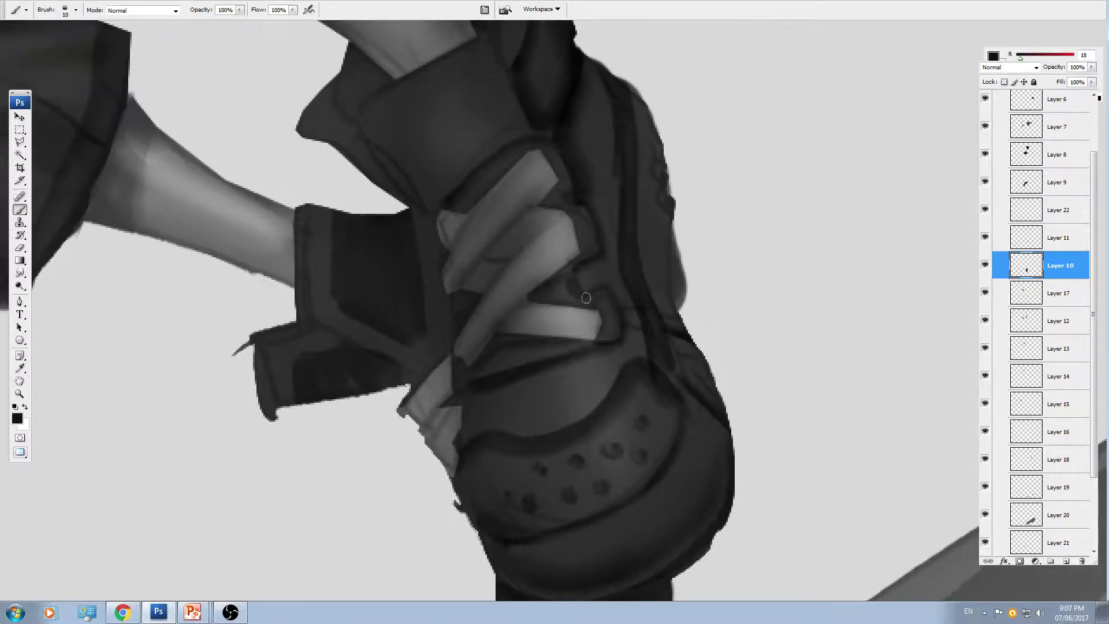
pyautogui.moveTo(569, 179); pyautogui.dragTo(590, 250)
# - Check the Globe sneaker reference, sample the light background grey, and paint a pale trim around the front shoe's tongue panel and along its collar
pyautogui.hotkey('alt', 'Tab')
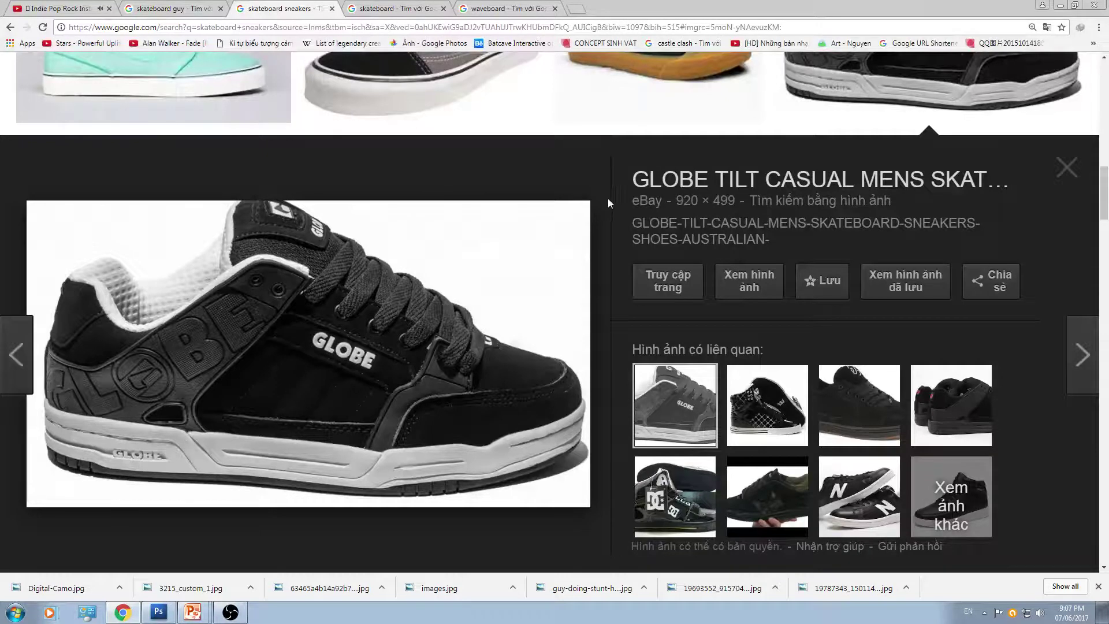
pyautogui.hotkey('alt', 'Tab')
pyautogui.keyDown('alt'); pyautogui.click(501, 173); pyautogui.keyUp('alt')
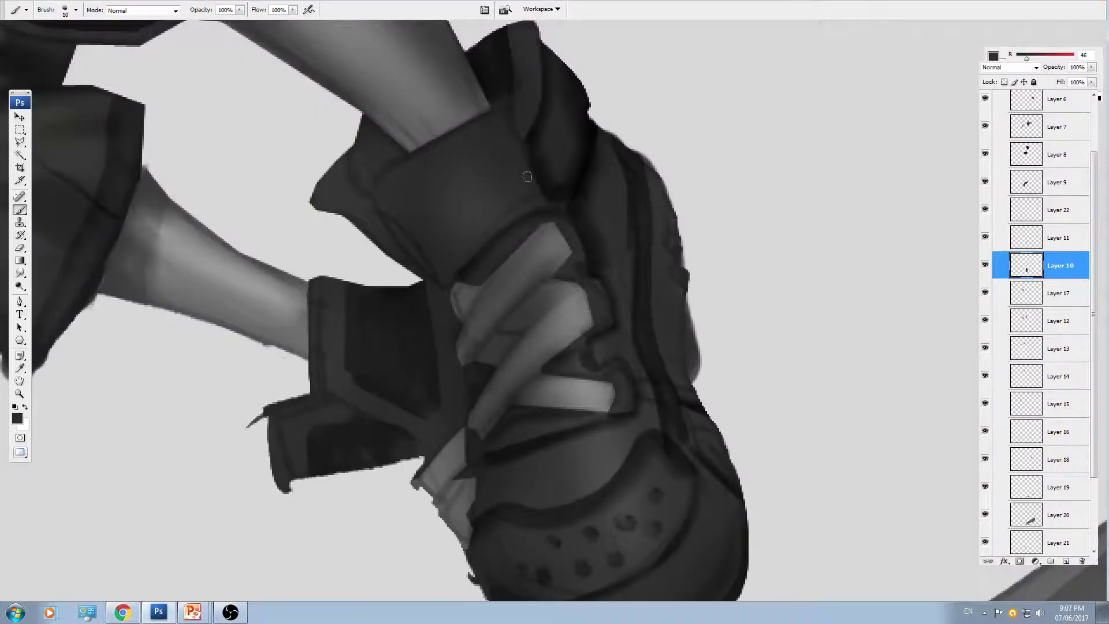
pyautogui.keyDown('alt'); pyautogui.click(634, 107); pyautogui.keyUp('alt')
pyautogui.moveTo(536, 200)
pyautogui.mouseDown()
pyautogui.moveTo(490, 127)
pyautogui.moveTo(390, 190)
pyautogui.moveTo(448, 283)
pyautogui.mouseUp()
pyautogui.moveTo(550, 95); pyautogui.dragTo(532, 142)
# - With a smaller brush, paint pale edging on the front shoe's upper side panel and the strap piece beside the top lace
pyautogui.press('[')
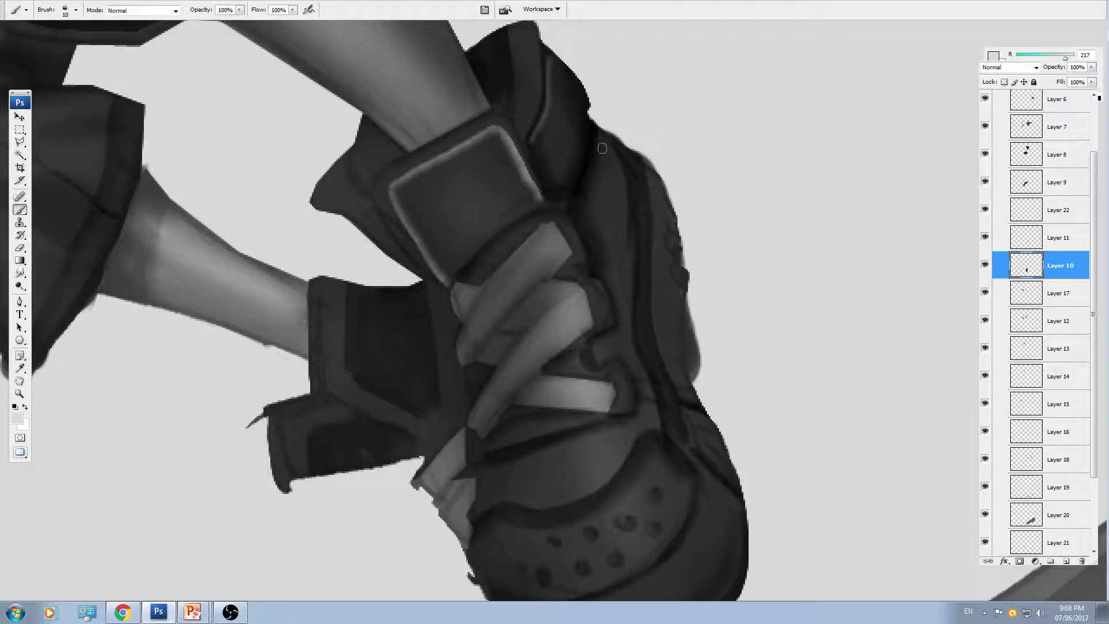
pyautogui.moveTo(603, 144)
pyautogui.mouseDown()
pyautogui.moveTo(577, 213)
pyautogui.moveTo(601, 265)
pyautogui.mouseUp()
pyautogui.press('[')
pyautogui.moveTo(633, 193)
pyautogui.mouseDown()
pyautogui.moveTo(593, 243)
pyautogui.moveTo(638, 230)
pyautogui.mouseUp()
pyautogui.hotkey('ctrl', '-')
pyautogui.hotkey('ctrl', '-')
pyautogui.hotkey('ctrl', '+')
pyautogui.hotkey('ctrl', '+')
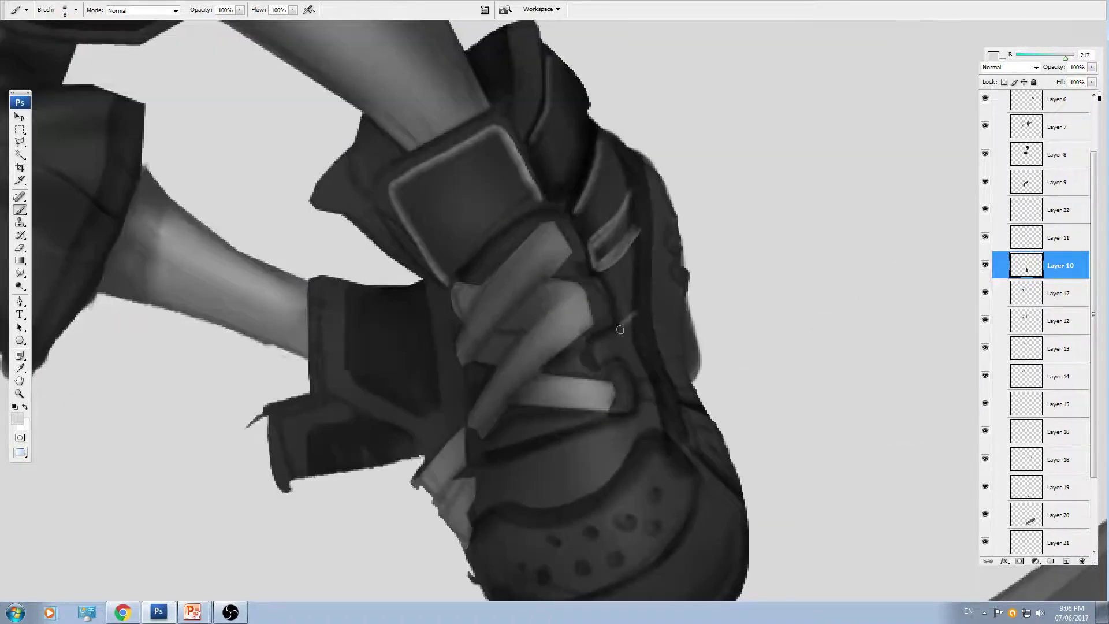
# - Outline the front shoe's lace eyestay and lower side tab in pale grey and add a line along its outer side
pyautogui.moveTo(636, 318); pyautogui.dragTo(628, 370)
pyautogui.moveTo(594, 280); pyautogui.dragTo(582, 348)
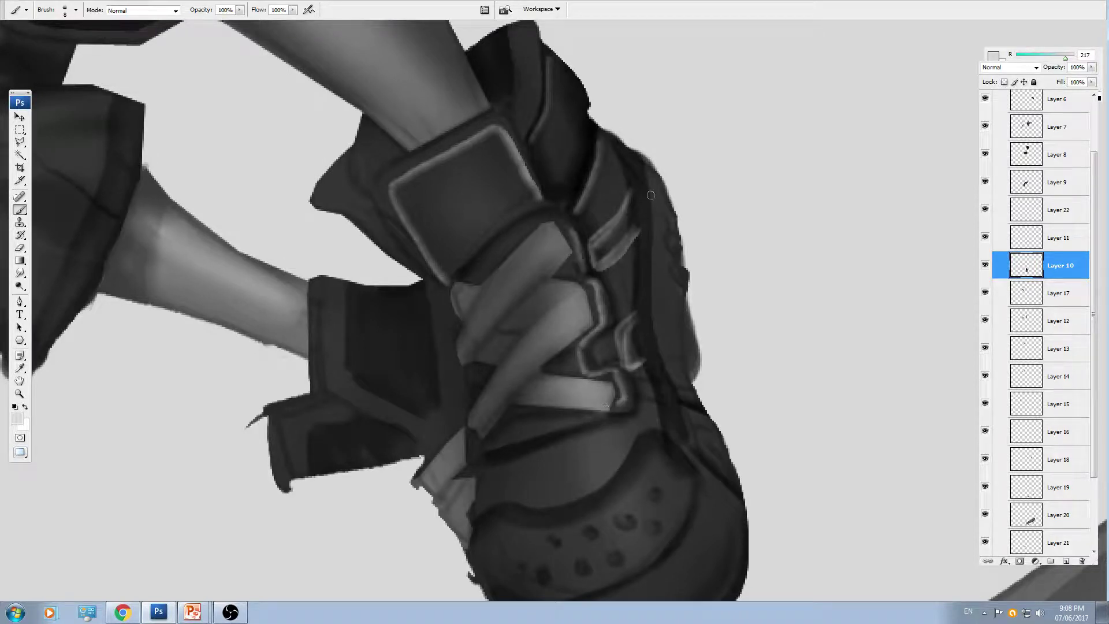
pyautogui.moveTo(650, 183); pyautogui.dragTo(668, 390)
pyautogui.hotkey('ctrl', '-')
pyautogui.hotkey('ctrl', '-')
pyautogui.hotkey('ctrl', '-')
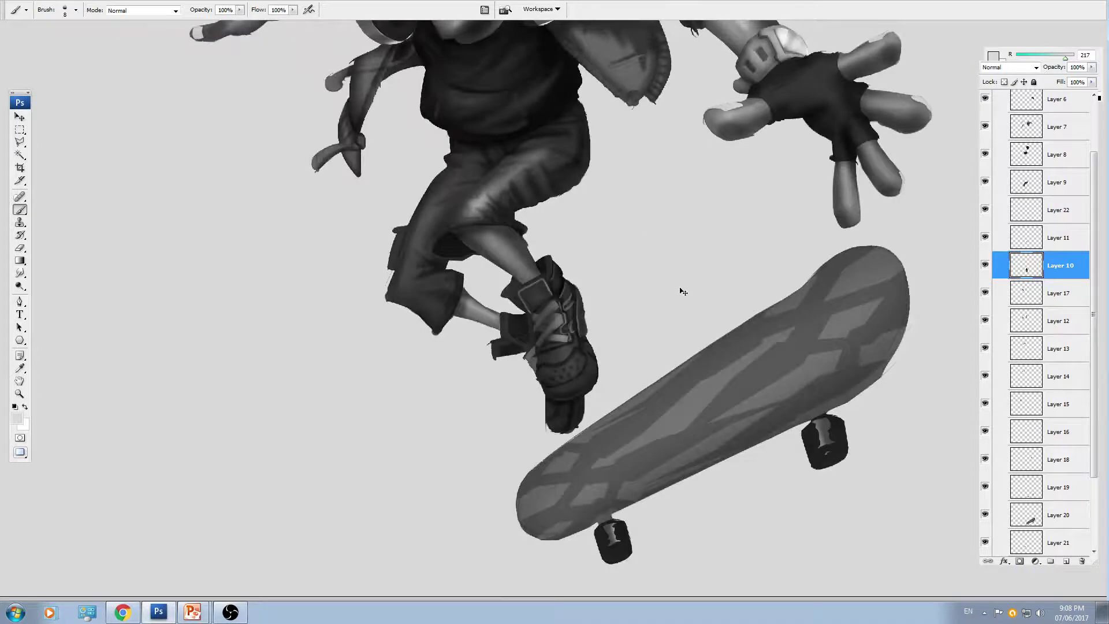
pyautogui.hotkey('ctrl', '-')
pyautogui.hotkey('ctrl', '+')
pyautogui.hotkey('ctrl', '+')
pyautogui.hotkey('ctrl', '-')
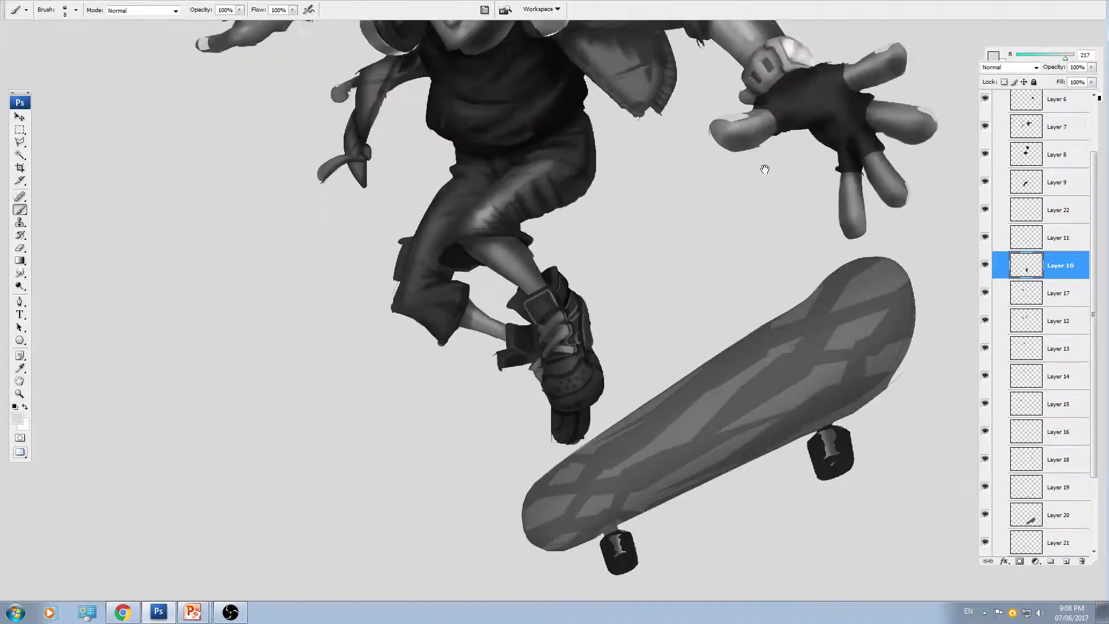
# - Select the fingerless glove's layer and smooth its palm with a dark grey sampled from the glove
pyautogui.moveTo(765, 169); pyautogui.dragTo(637, 319)
pyautogui.hotkey('ctrl', '+')
pyautogui.hotkey('ctrl', '+')
pyautogui.moveTo(906, 156); pyautogui.dragTo(593, 292)
pyautogui.press('v')
pyautogui.keyDown('ctrl'); pyautogui.click(594, 291); pyautogui.keyUp('ctrl')
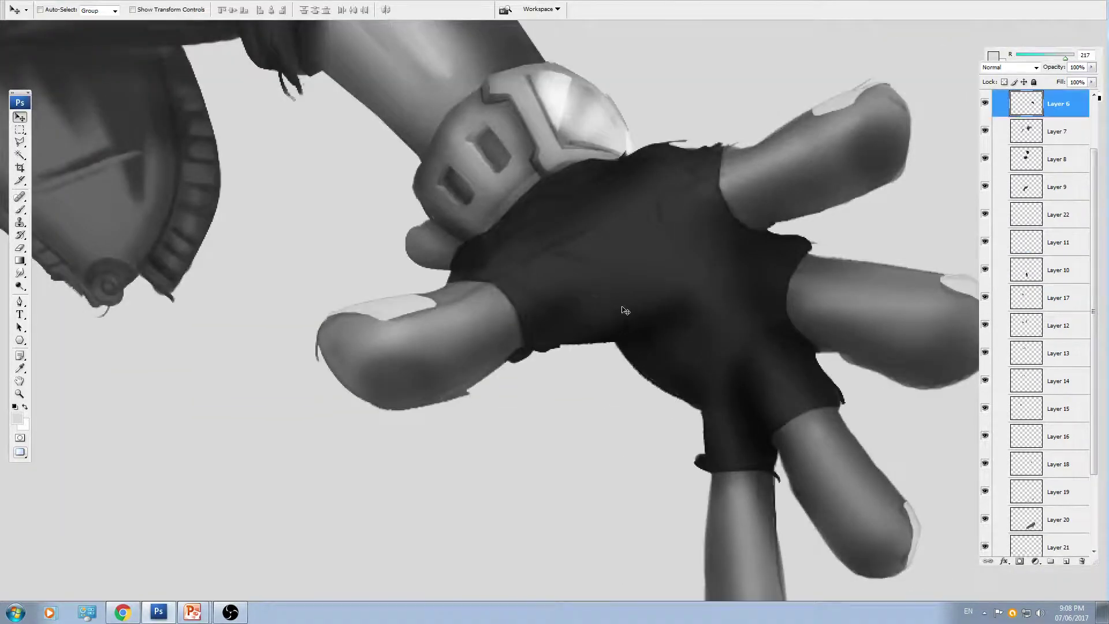
pyautogui.press('o')
pyautogui.press('b')
pyautogui.keyDown('alt'); pyautogui.click(653, 307); pyautogui.keyUp('alt')
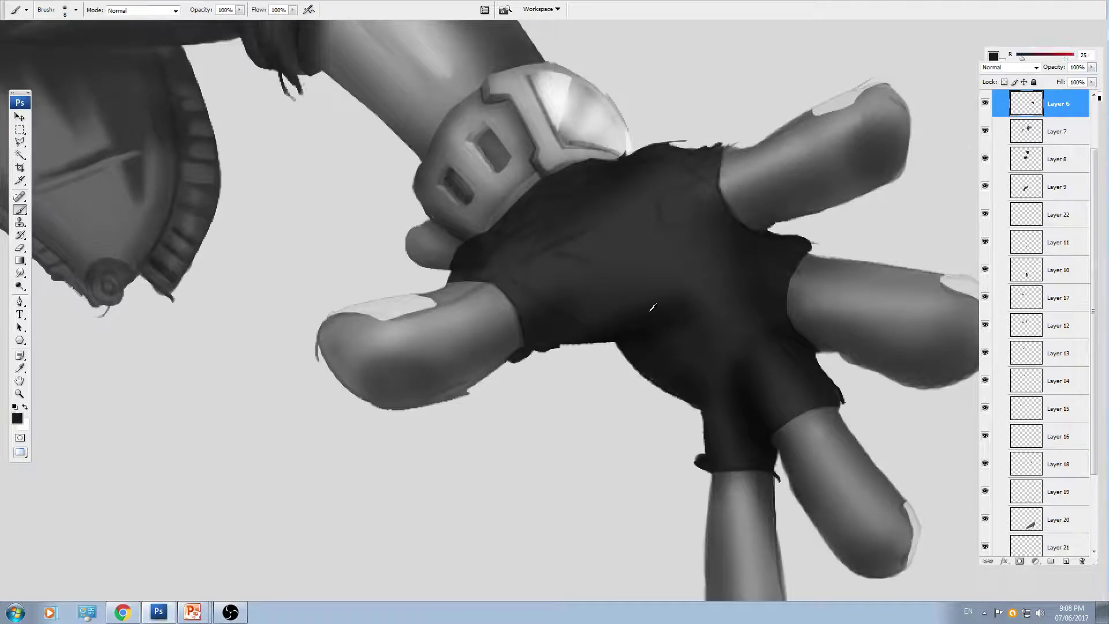
pyautogui.moveTo(546, 339)
pyautogui.mouseDown()
pyautogui.moveTo(581, 263)
pyautogui.moveTo(487, 292)
pyautogui.moveTo(562, 287)
pyautogui.moveTo(598, 325)
pyautogui.moveTo(647, 317)
pyautogui.mouseUp()
pyautogui.press(']')
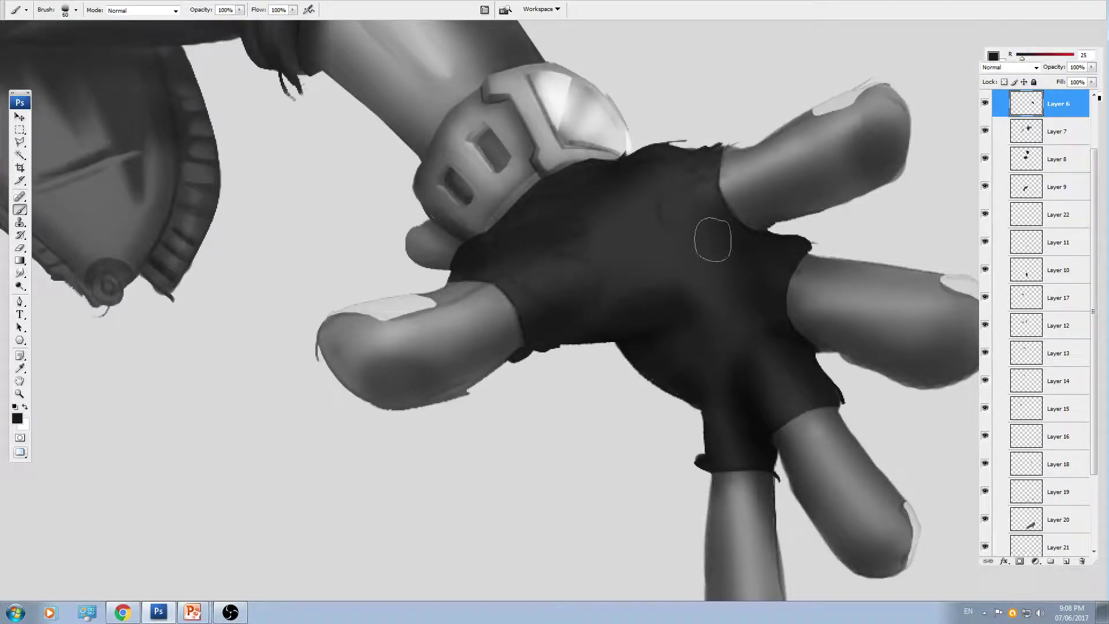
# - Paint soft black shadows on the glove around the bases of the fingers, using the default black
pyautogui.press('d')
pyautogui.moveTo(664, 199); pyautogui.dragTo(762, 235)
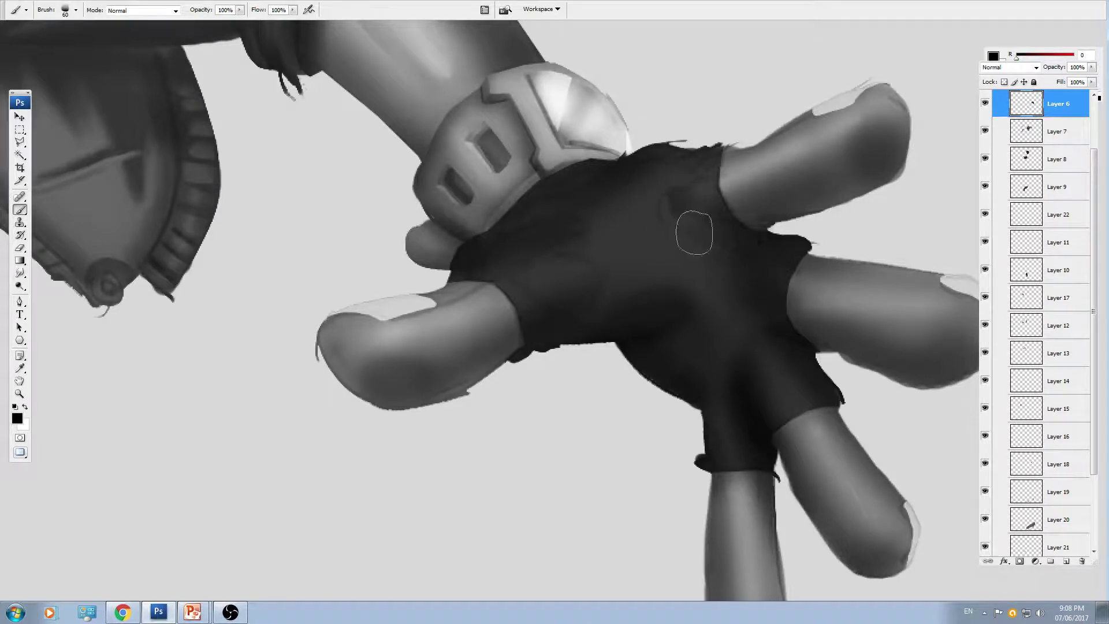
pyautogui.moveTo(789, 349)
pyautogui.mouseDown()
pyautogui.moveTo(776, 281)
pyautogui.moveTo(751, 304)
pyautogui.moveTo(710, 389)
pyautogui.mouseUp()
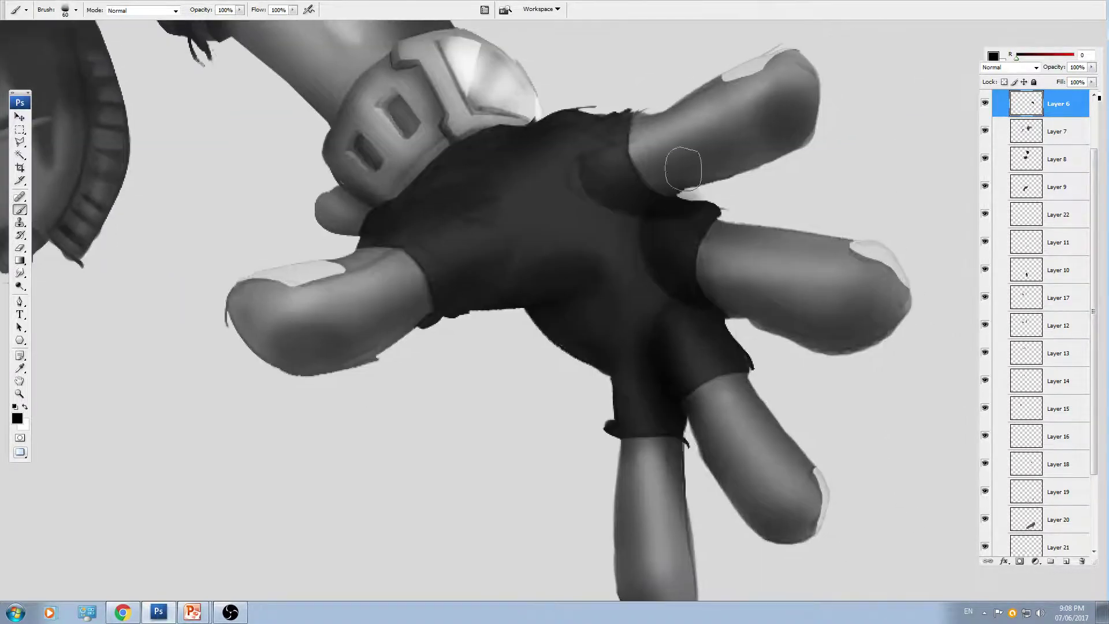
pyautogui.press('[')
pyautogui.press('[')
pyautogui.press('[')
pyautogui.hotkey('ctrl', '+')
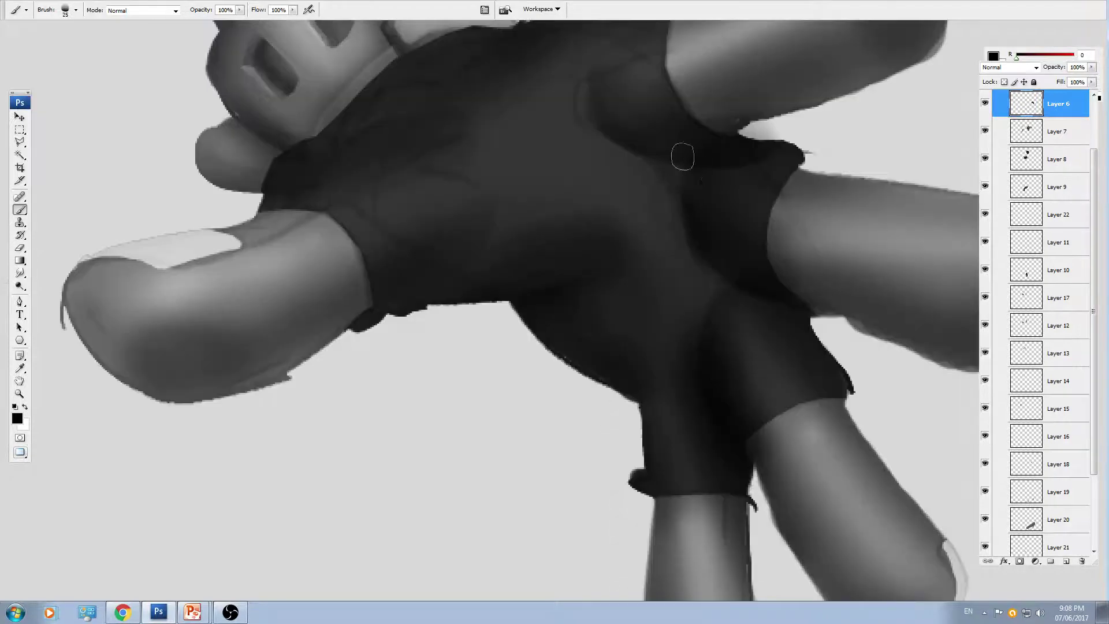
pyautogui.press('[')
pyautogui.moveTo(792, 172)
pyautogui.mouseDown()
pyautogui.moveTo(777, 196)
pyautogui.moveTo(833, 207)
pyautogui.mouseUp()
pyautogui.hotkey('ctrl', 'z')
pyautogui.hotkey('ctrl', 'z')
pyautogui.keyDown('ctrl'); pyautogui.click(1022, 109); pyautogui.keyUp('ctrl')
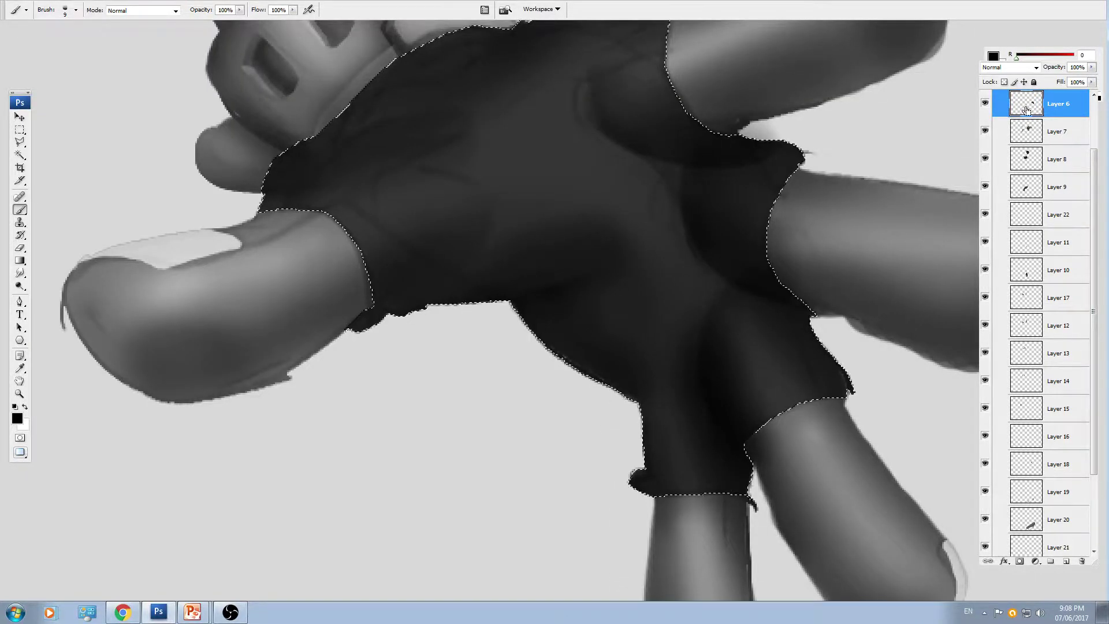
pyautogui.hotkey('ctrl', 'd')
# - Paint a dark crease on a lower finger cuff and a black seam across the glove from the thumb to the uppermost finger
pyautogui.moveTo(779, 241); pyautogui.dragTo(723, 167)
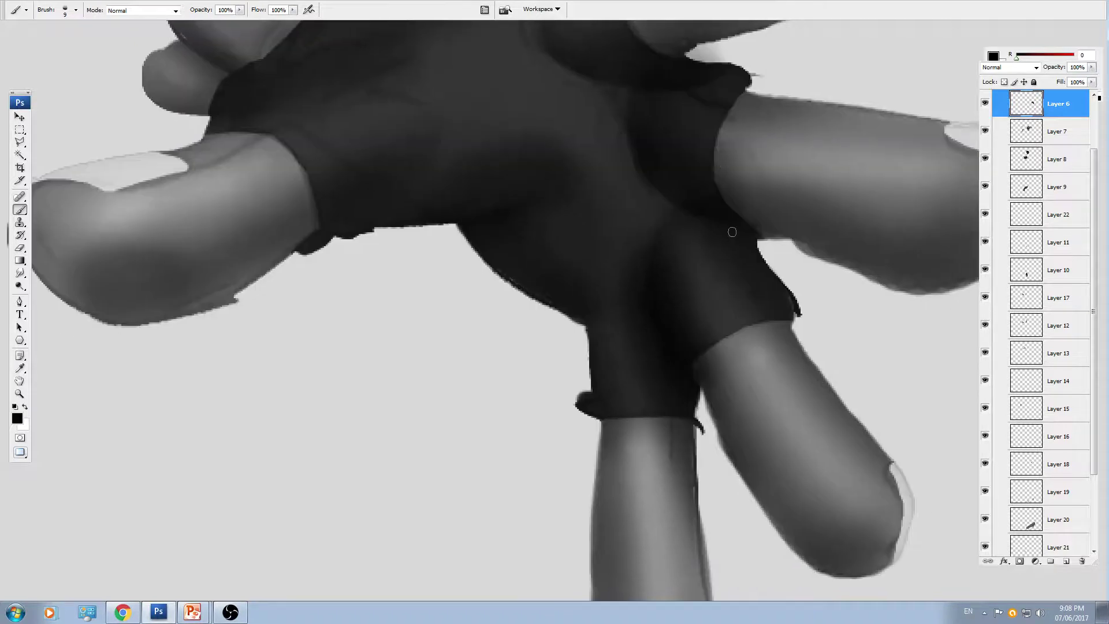
pyautogui.moveTo(738, 362); pyautogui.dragTo(758, 280)
pyautogui.moveTo(429, 148); pyautogui.dragTo(617, 378)
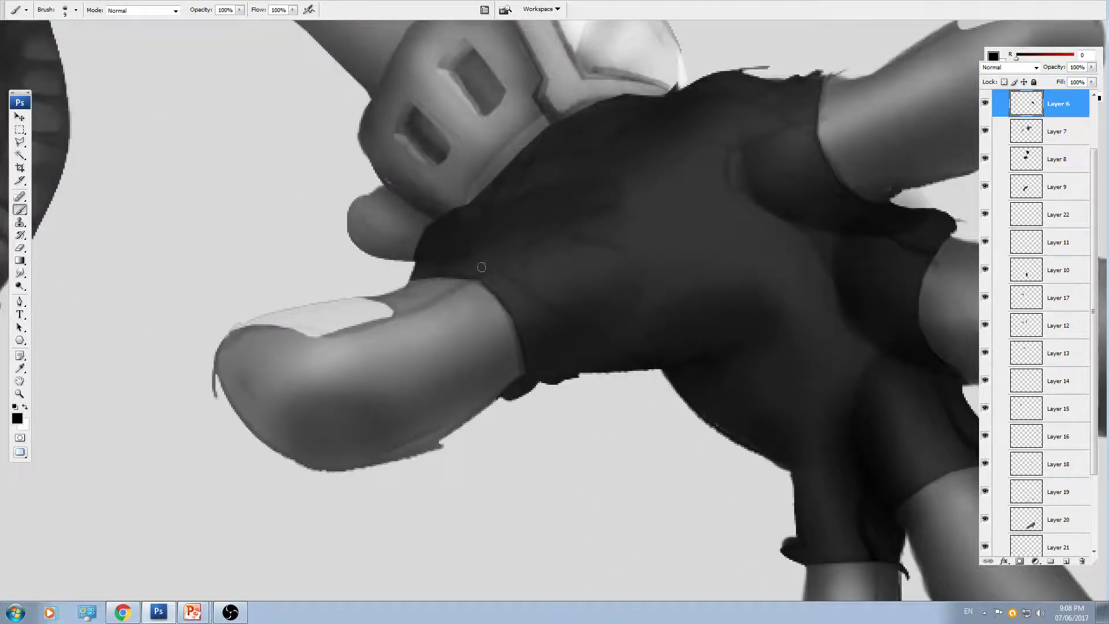
pyautogui.moveTo(479, 276); pyautogui.dragTo(816, 96)
pyautogui.moveTo(847, 114); pyautogui.dragTo(772, 179)
pyautogui.press(']')
pyautogui.press(']')
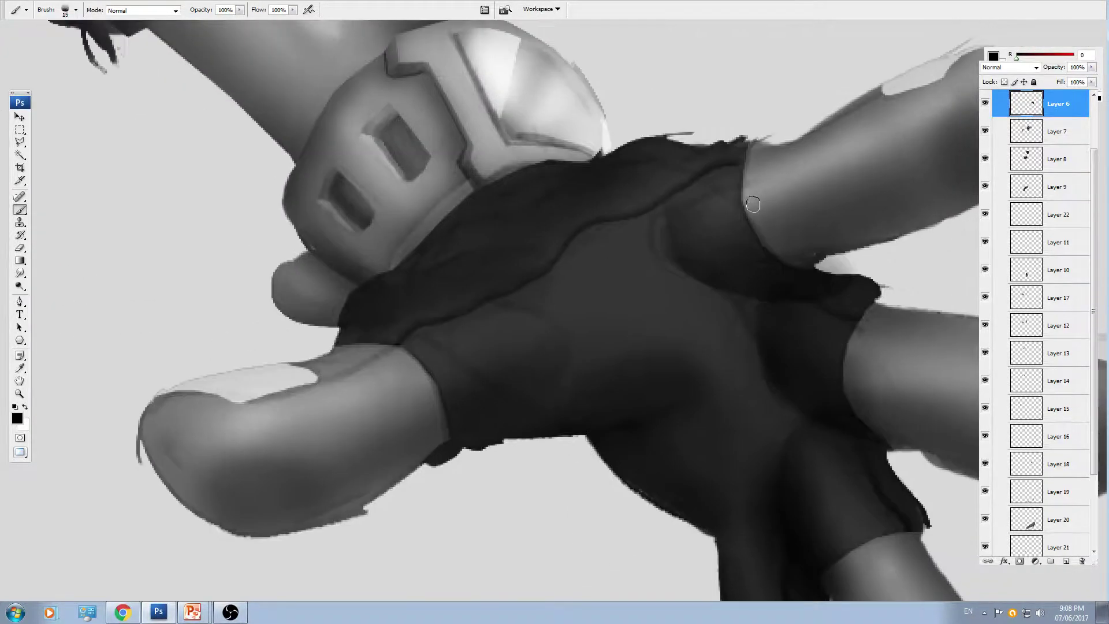
# - Highlight the glove's seam with sampled grey and add a lighter edge to the wrist hem near the thumb, blending with sampled dark grey
pyautogui.keyDown('alt'); pyautogui.click(760, 146); pyautogui.keyUp('alt')
pyautogui.press(']')
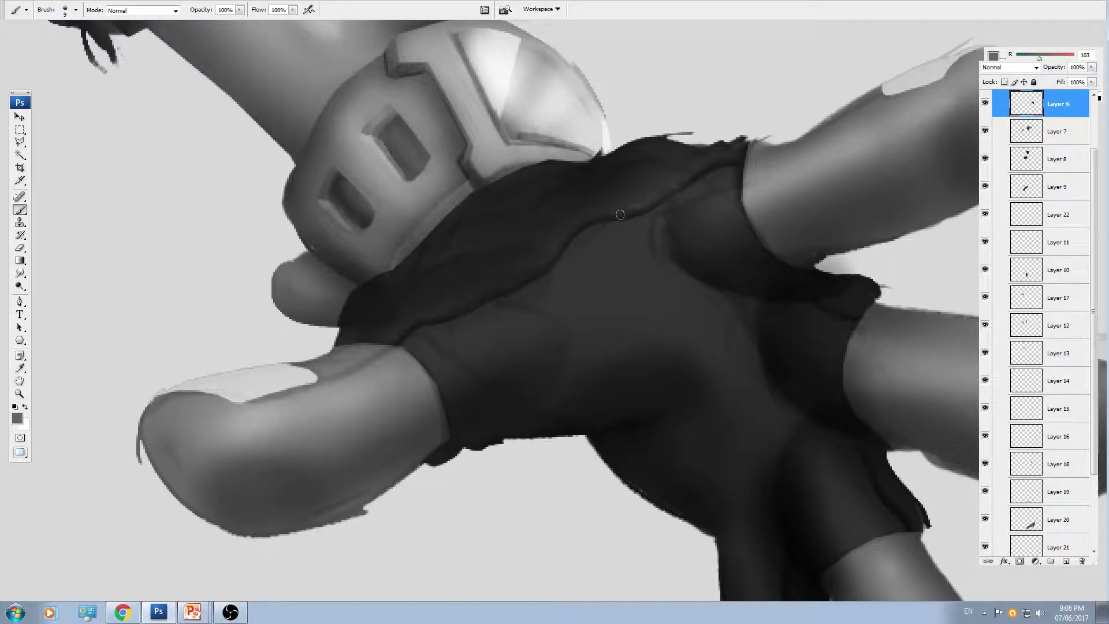
pyautogui.keyDown('alt'); pyautogui.click(328, 311); pyautogui.keyUp('alt')
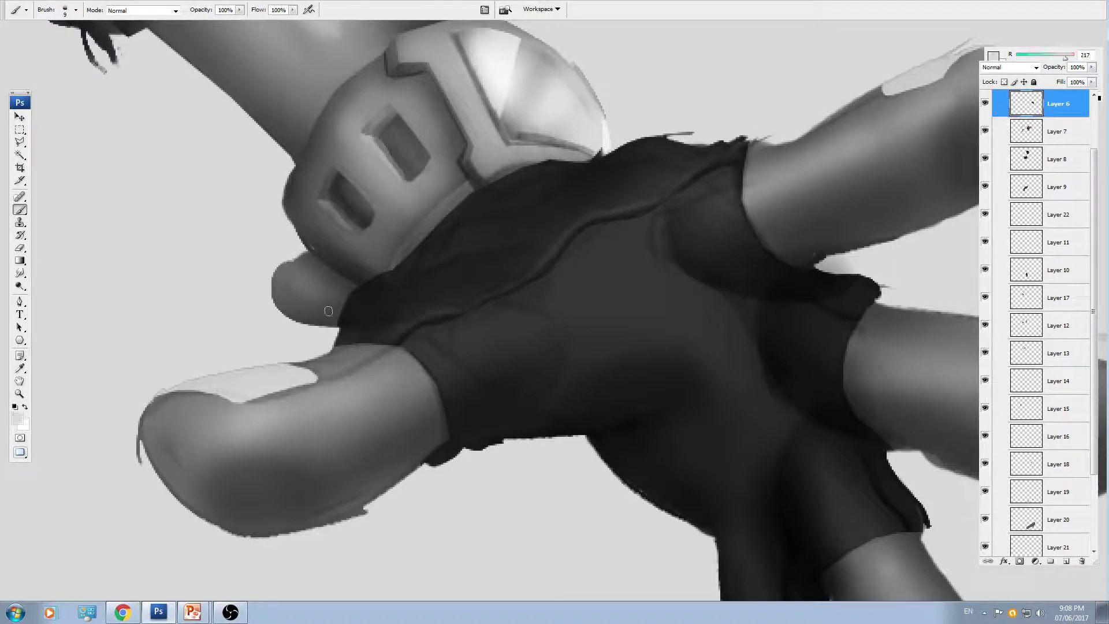
pyautogui.moveTo(448, 272)
pyautogui.mouseDown()
pyautogui.moveTo(389, 283)
pyautogui.moveTo(344, 338)
pyautogui.moveTo(455, 275)
pyautogui.moveTo(368, 322)
pyautogui.moveTo(410, 280)
pyautogui.mouseUp()
pyautogui.keyDown('alt'); pyautogui.click(404, 301); pyautogui.keyUp('alt')
pyautogui.press(']')
pyautogui.moveTo(517, 223); pyautogui.dragTo(515, 272)
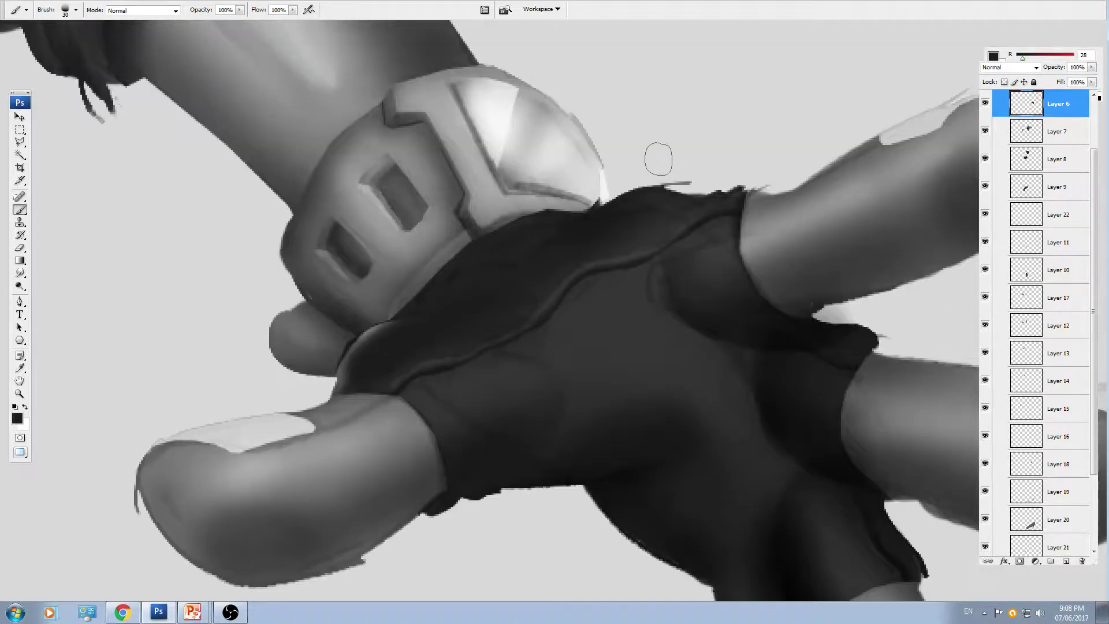
# - Paint a light fold on the glove below the wristband, blend it with sampled dark grey, and deepen the surrounding shadow with black
pyautogui.keyDown('alt'); pyautogui.click(613, 187); pyautogui.keyUp('alt')
pyautogui.moveTo(650, 199); pyautogui.dragTo(512, 276)
pyautogui.keyDown('alt'); pyautogui.click(595, 232); pyautogui.keyUp('alt')
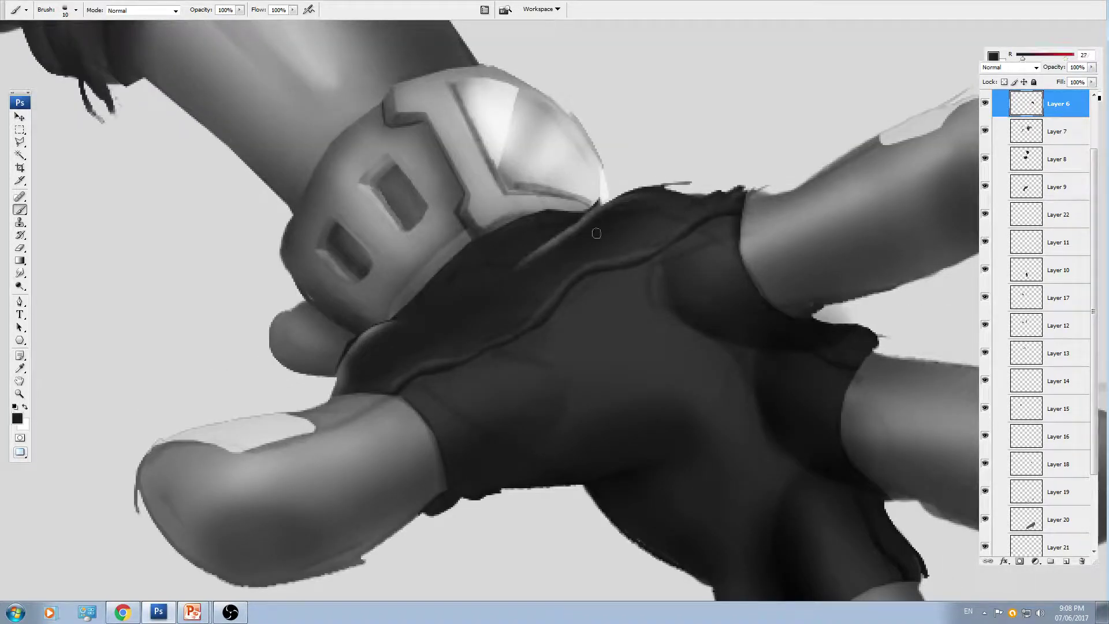
pyautogui.press(']')
pyautogui.moveTo(612, 221)
pyautogui.mouseDown()
pyautogui.moveTo(542, 266)
pyautogui.moveTo(401, 319)
pyautogui.mouseUp()
pyautogui.press('d')
pyautogui.press(']')
pyautogui.press(']')
pyautogui.press(']')
pyautogui.hotkey('ctrl', '-')
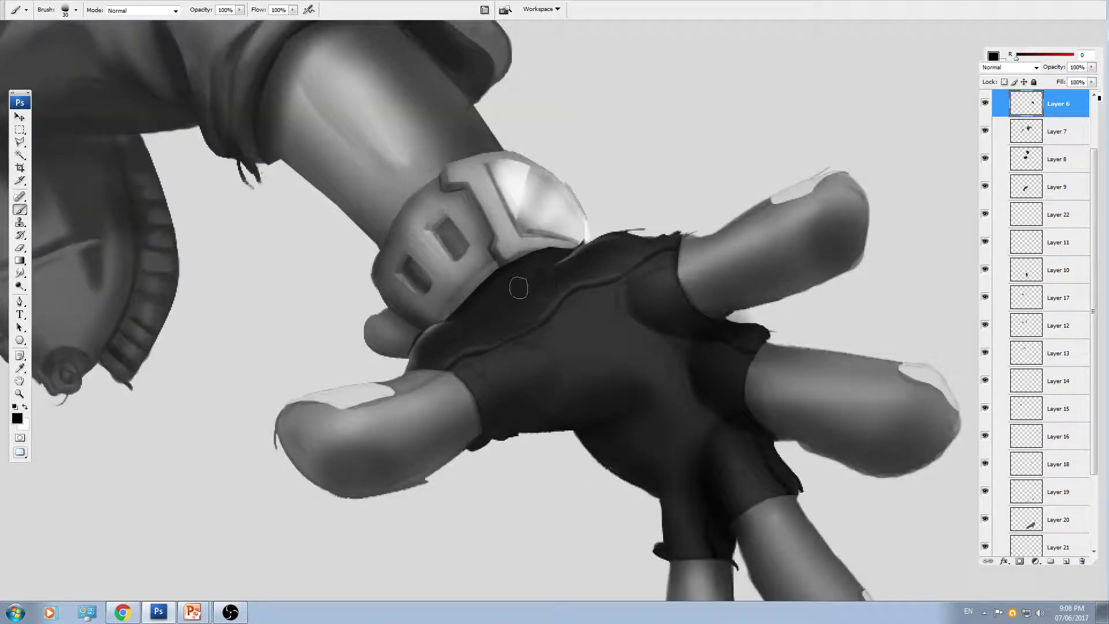
pyautogui.press('[')
pyautogui.moveTo(469, 350); pyautogui.dragTo(566, 314)
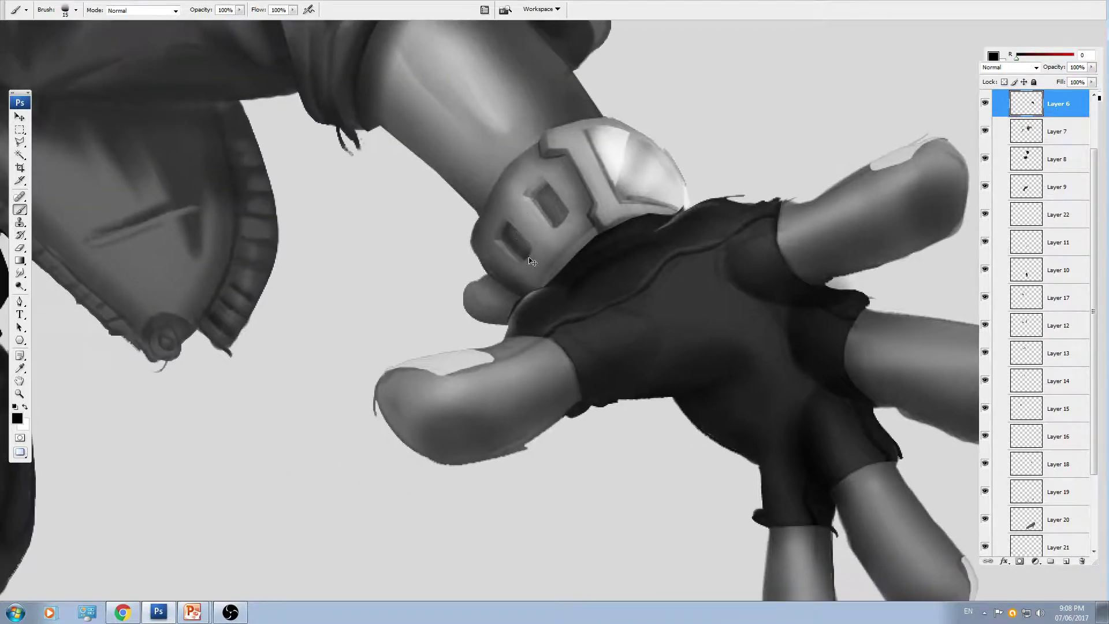
# - Select Layer 18 and shade the small rounded piece beneath the wristband with a near-black tone
pyautogui.hotkey('ctrl', '+')
pyautogui.keyDown('ctrl'); pyautogui.click(459, 316); pyautogui.keyUp('ctrl')
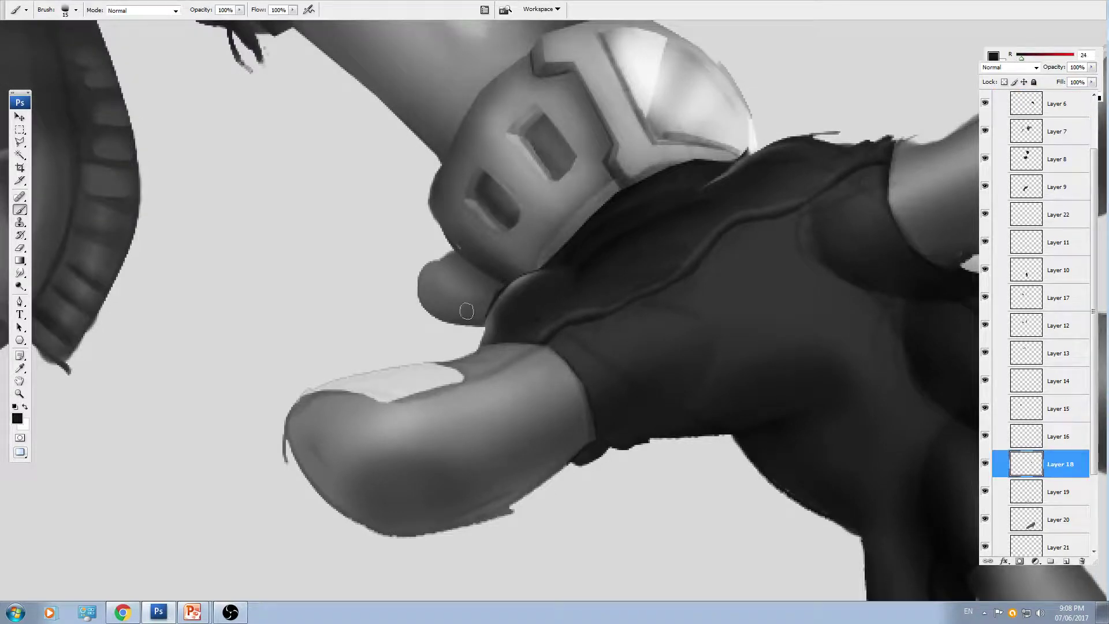
pyautogui.moveTo(448, 264)
pyautogui.mouseDown()
pyautogui.moveTo(446, 297)
pyautogui.moveTo(492, 305)
pyautogui.moveTo(471, 317)
pyautogui.moveTo(488, 314)
pyautogui.mouseUp()
pyautogui.press(']')
pyautogui.press(']')
pyautogui.hotkey('ctrl', '-')
pyautogui.hotkey('ctrl', '-')
pyautogui.hotkey('ctrl', '-')
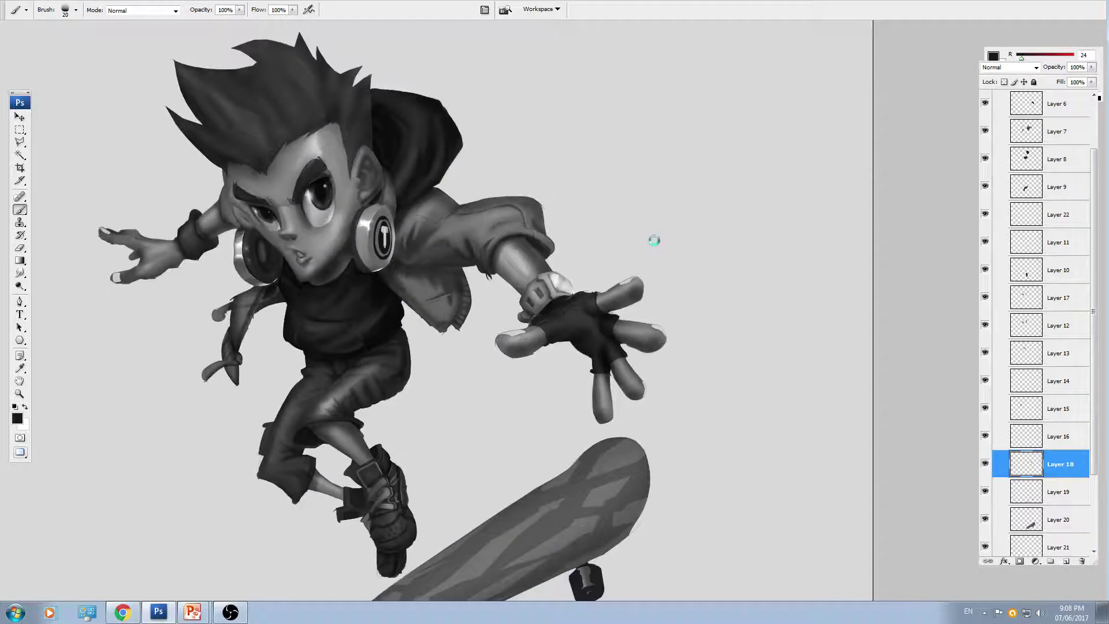
# - Select the base figure layer, lasso the ear's interior, and darken it with the Burn tool using the Highlights range at 43% exposure
pyautogui.moveTo(168, 156); pyautogui.dragTo(396, 260)
pyautogui.hotkey('ctrl', '+')
pyautogui.hotkey('ctrl', '+')
pyautogui.hotkey('ctrl', '+')
pyautogui.hotkey('ctrl', '+')
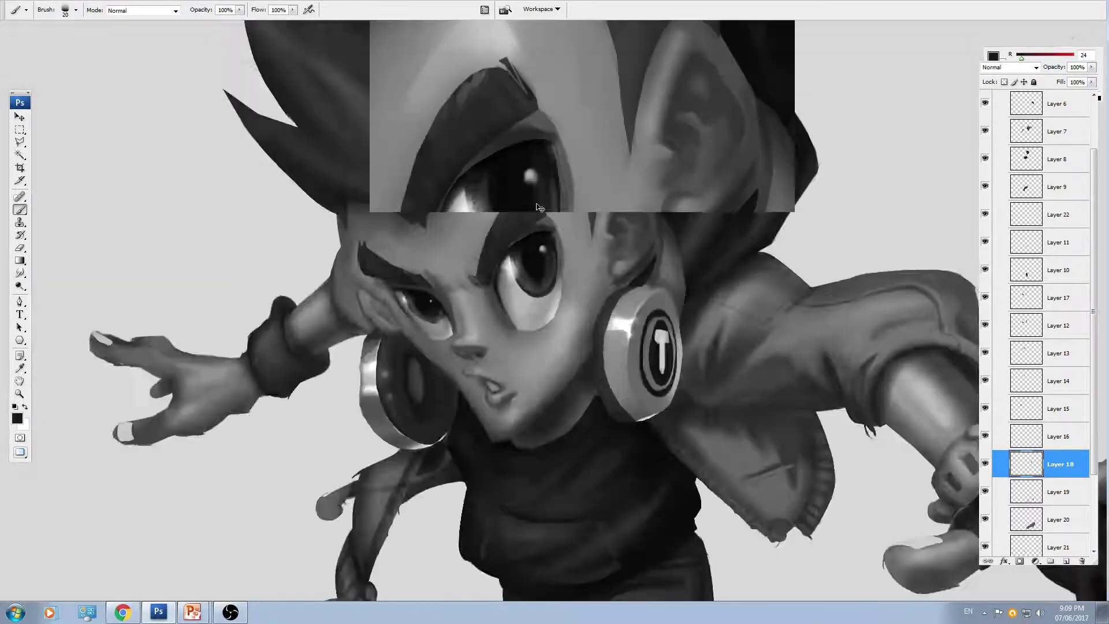
pyautogui.moveTo(607, 176); pyautogui.dragTo(487, 309)
pyautogui.keyDown('ctrl'); pyautogui.click(533, 233); pyautogui.keyUp('ctrl')
pyautogui.press('o')
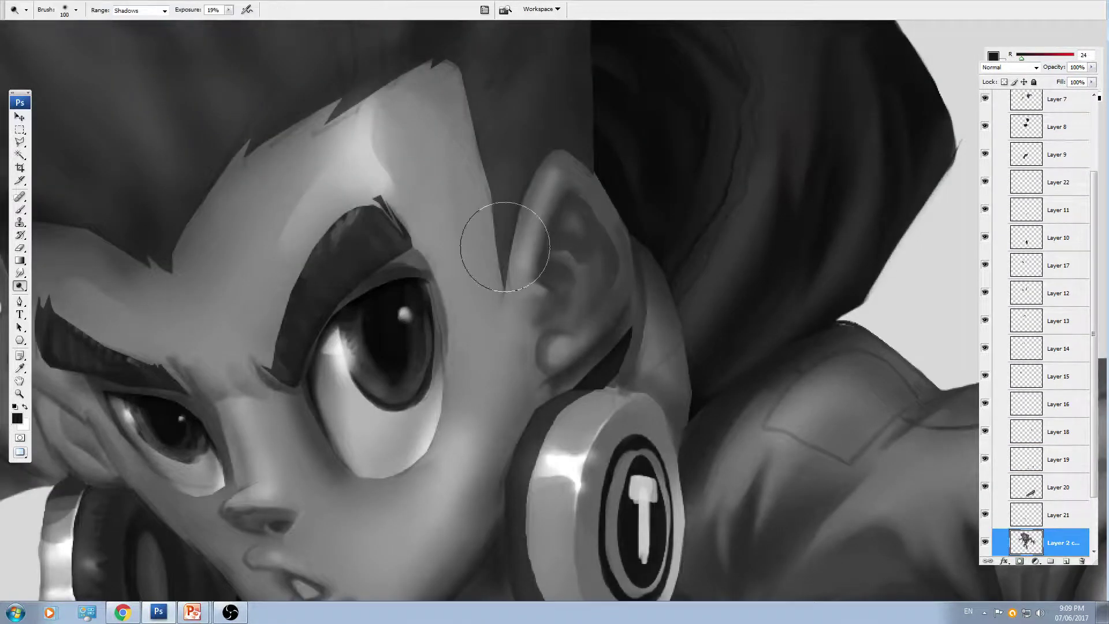
pyautogui.rightClick(20, 287)
pyautogui.click(50, 297)
pyautogui.press('l')
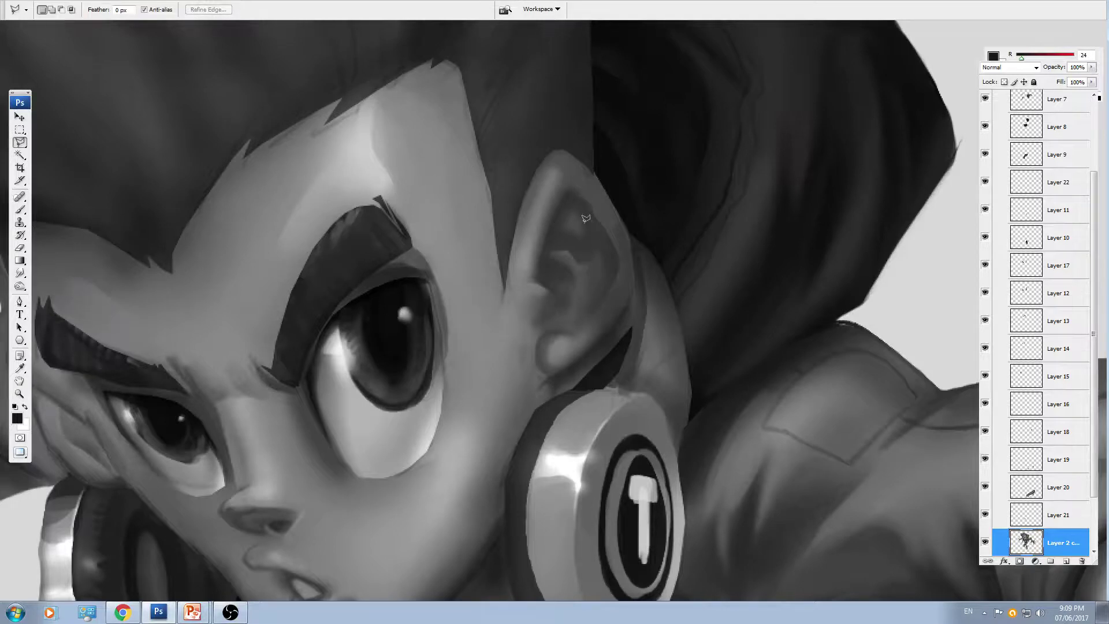
pyautogui.hotkey('shift', 'l')
pyautogui.moveTo(606, 234)
pyautogui.mouseDown()
pyautogui.moveTo(571, 195)
pyautogui.moveTo(540, 254)
pyautogui.moveTo(563, 295)
pyautogui.moveTo(619, 223)
pyautogui.mouseUp()
pyautogui.hotkey('ctrl', 'h')
pyautogui.press('o')
pyautogui.press('[')
pyautogui.press('[')
pyautogui.press('[')
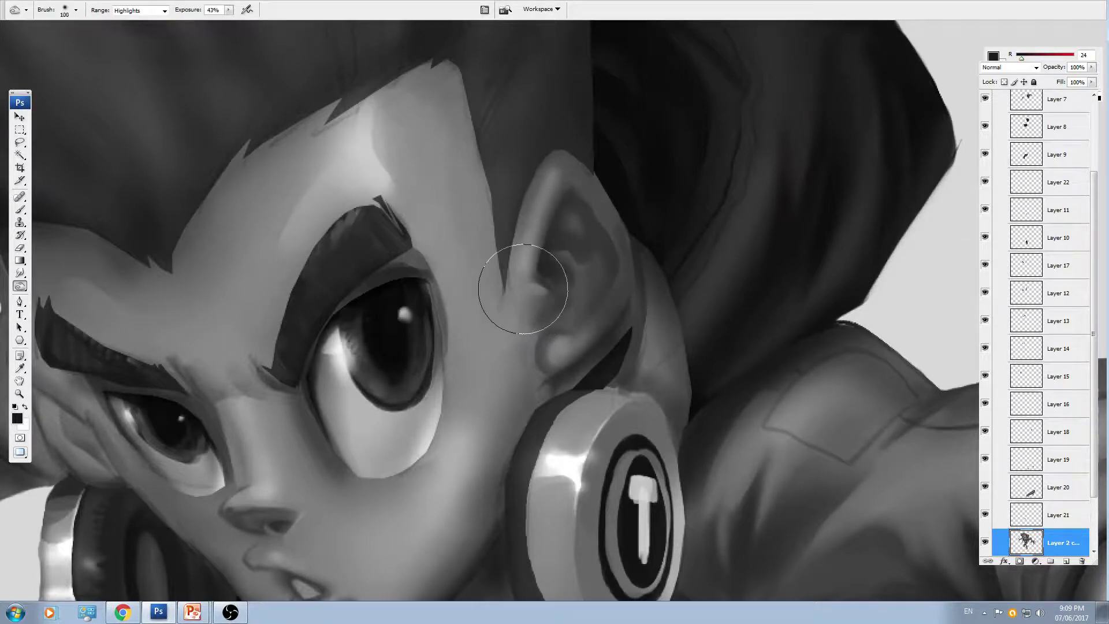
# - Save a JPEG copy of the painting as 007 in the DEMO K1 folder
pyautogui.hotkey('ctrl', '-')
pyautogui.hotkey('ctrl', '-')
pyautogui.hotkey('ctrl', '-')
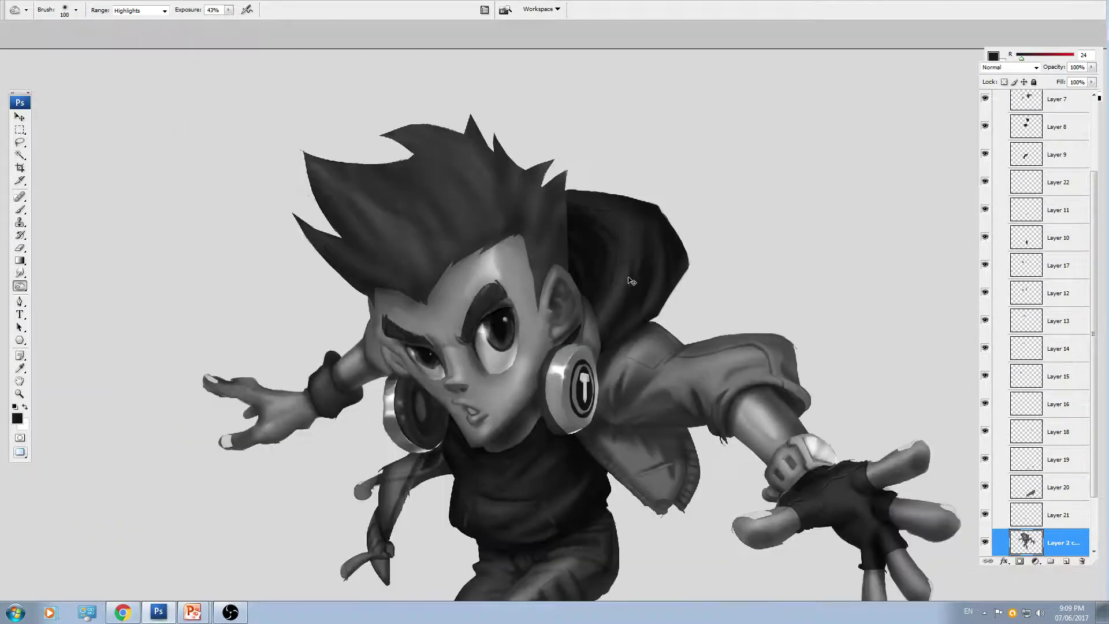
pyautogui.hotkey('ctrl', '-')
pyautogui.hotkey('ctrl', 'shift', 's')
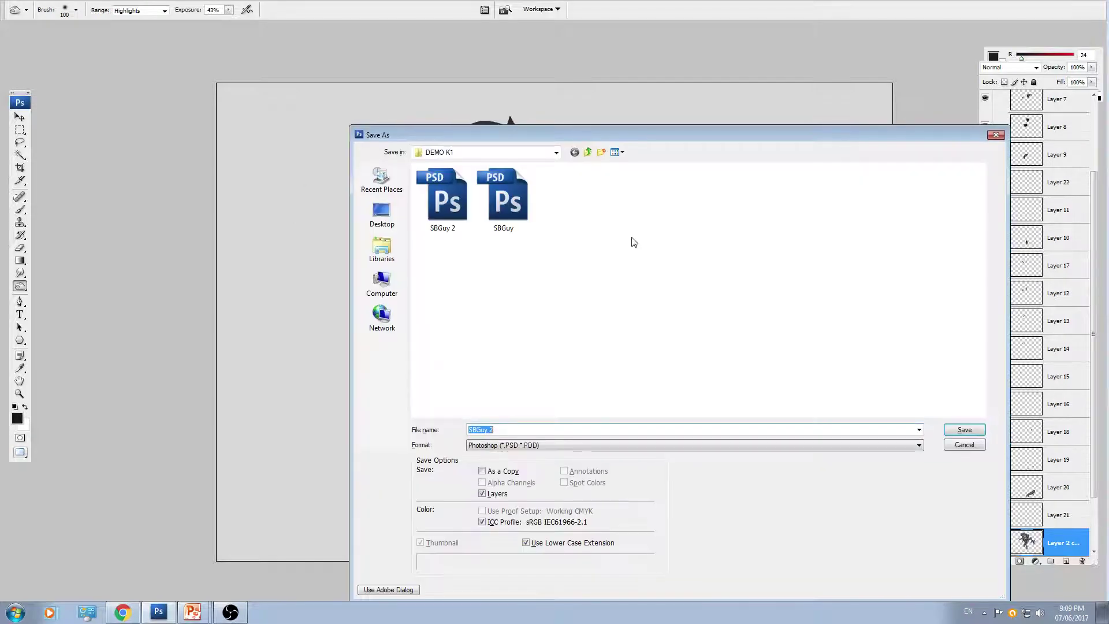
pyautogui.click(497, 445)
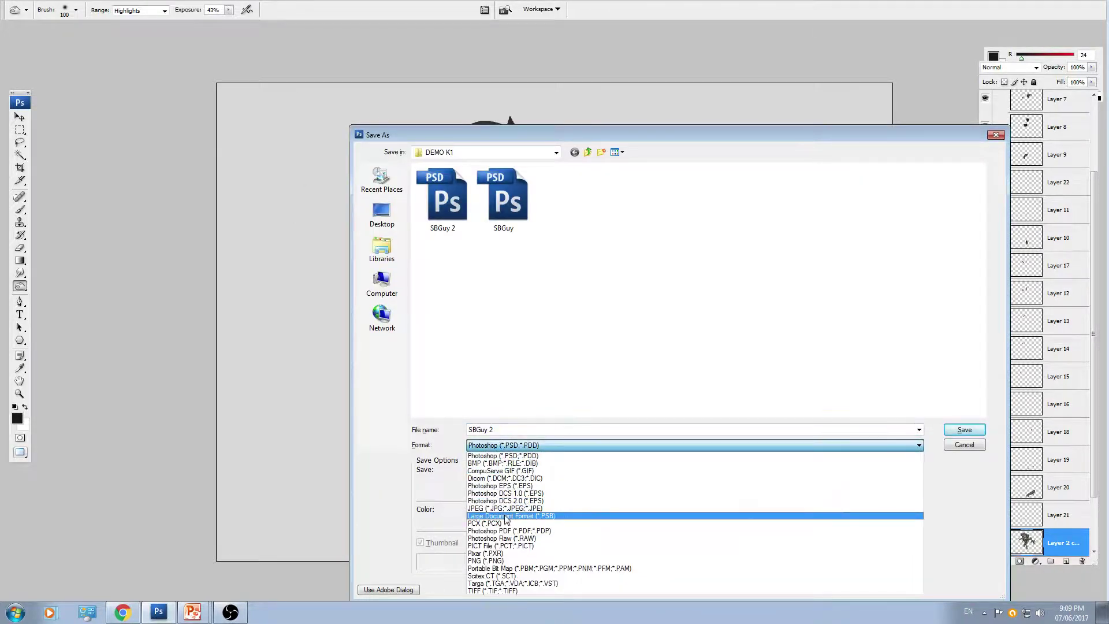
pyautogui.click(505, 508)
pyautogui.doubleClick(540, 429)
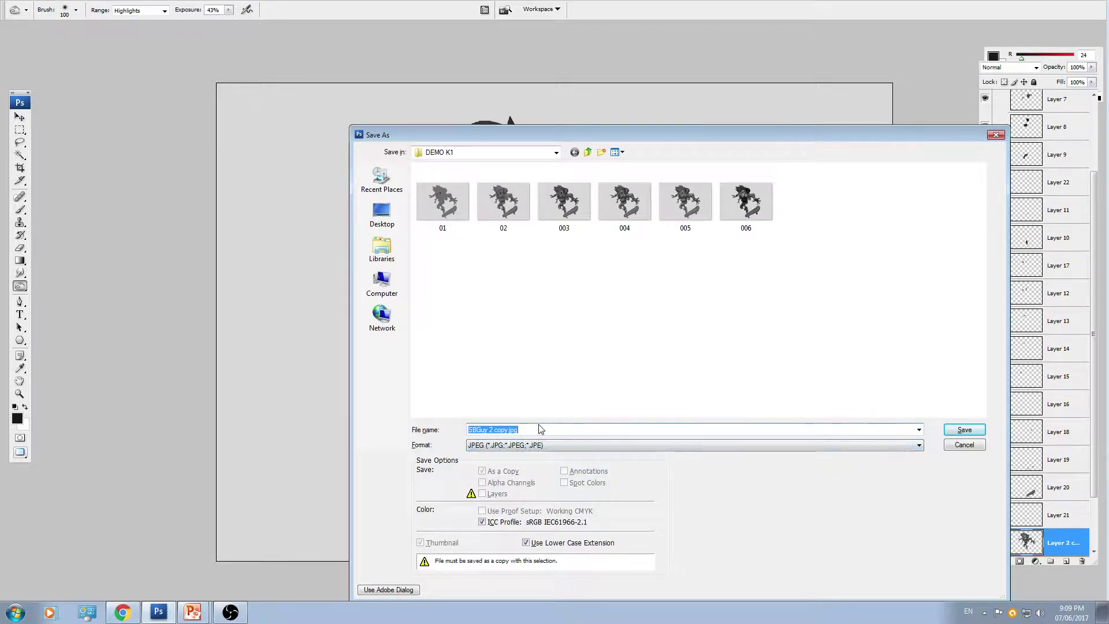
pyautogui.write('007')
pyautogui.press('Return')
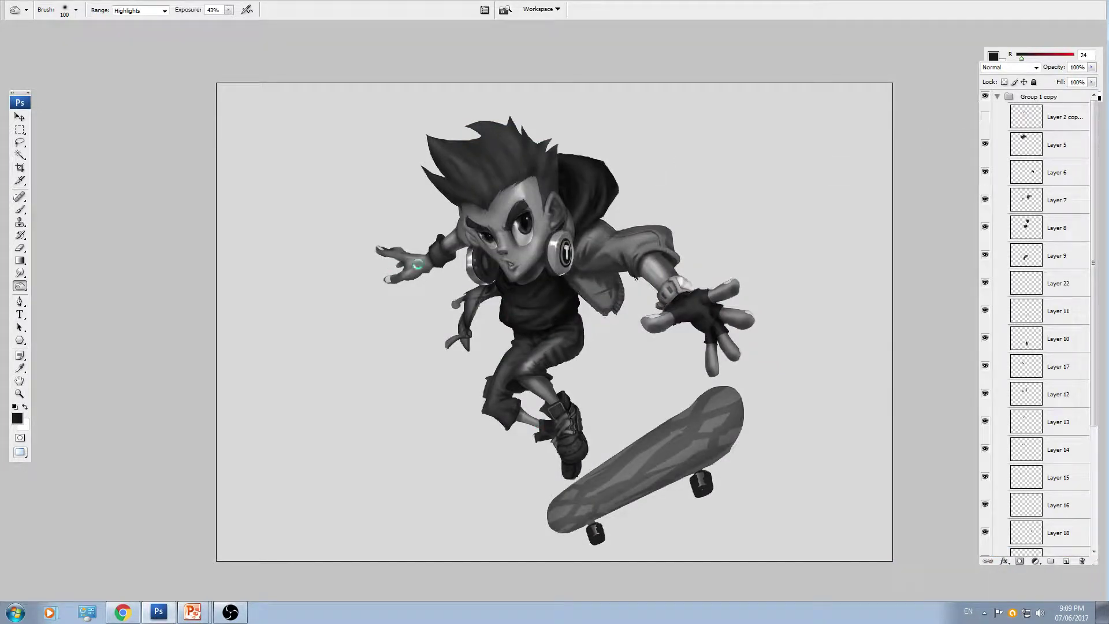
pyautogui.hotkey('ctrl', '+')
pyautogui.press('v')
pyautogui.moveTo(498, 190); pyautogui.dragTo(503, 294)
pyautogui.hotkey('ctrl', 'z')
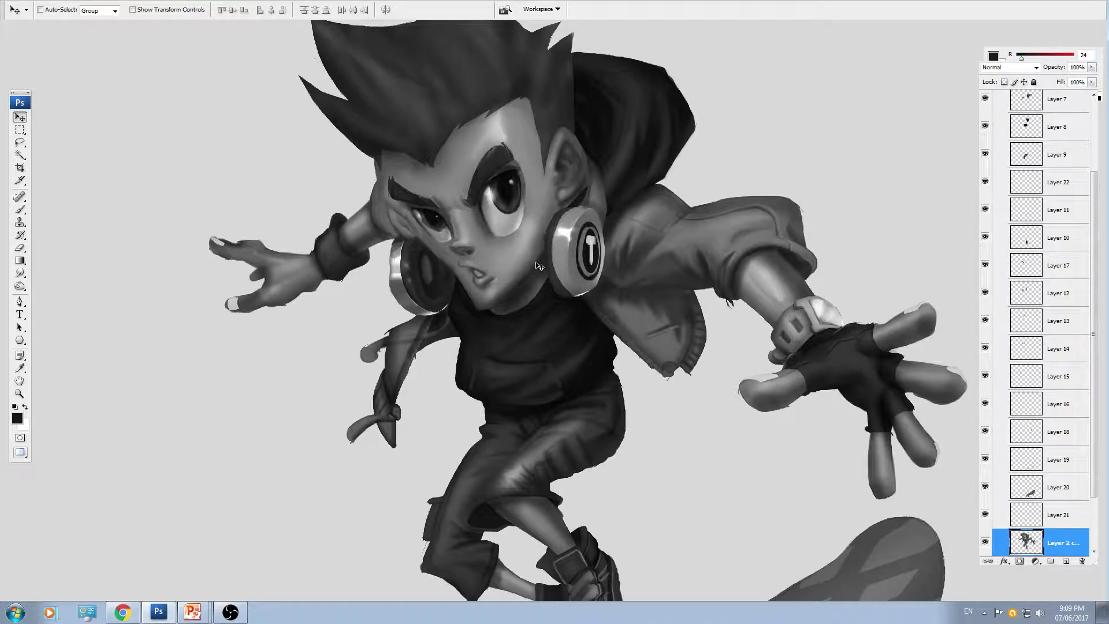
# - Colorize the skin on the Layer 2 copy with hue 18, saturation 23 and lightness +6
pyautogui.hotkey('ctrl', 'u')
pyautogui.click(920, 261)
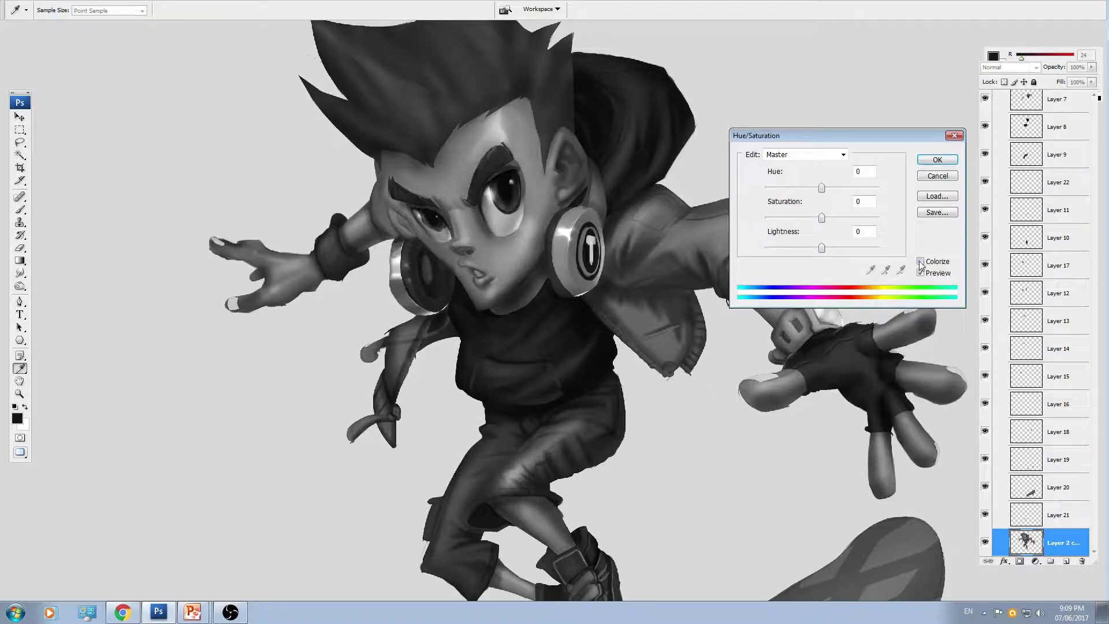
pyautogui.click(771, 188)
pyautogui.click(815, 218)
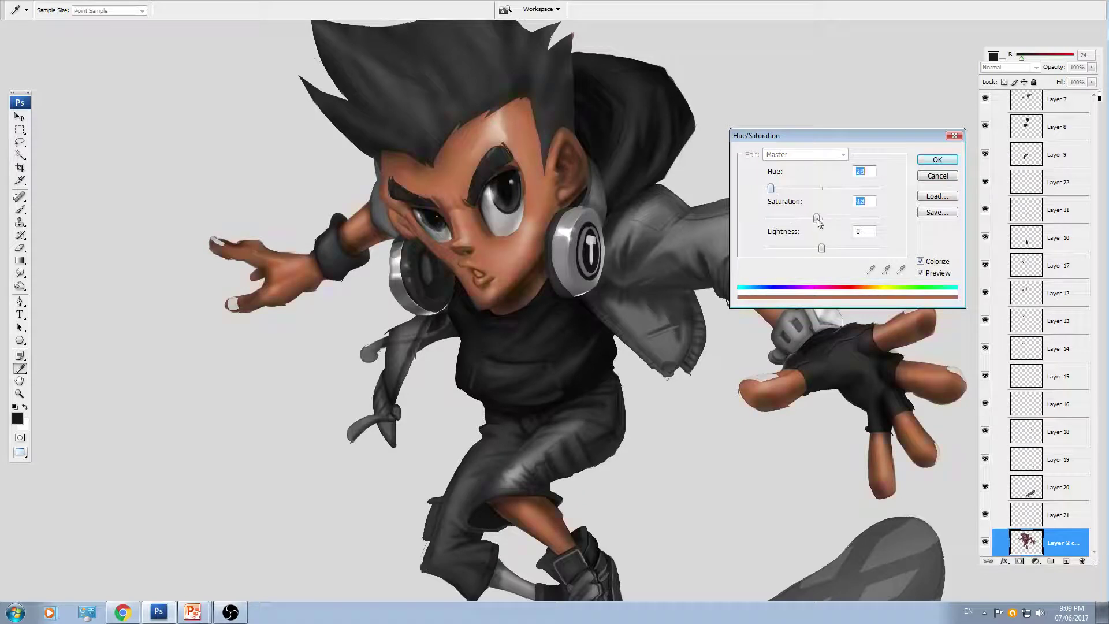
pyautogui.moveTo(772, 189); pyautogui.dragTo(771, 188)
pyautogui.moveTo(815, 218); pyautogui.dragTo(825, 248)
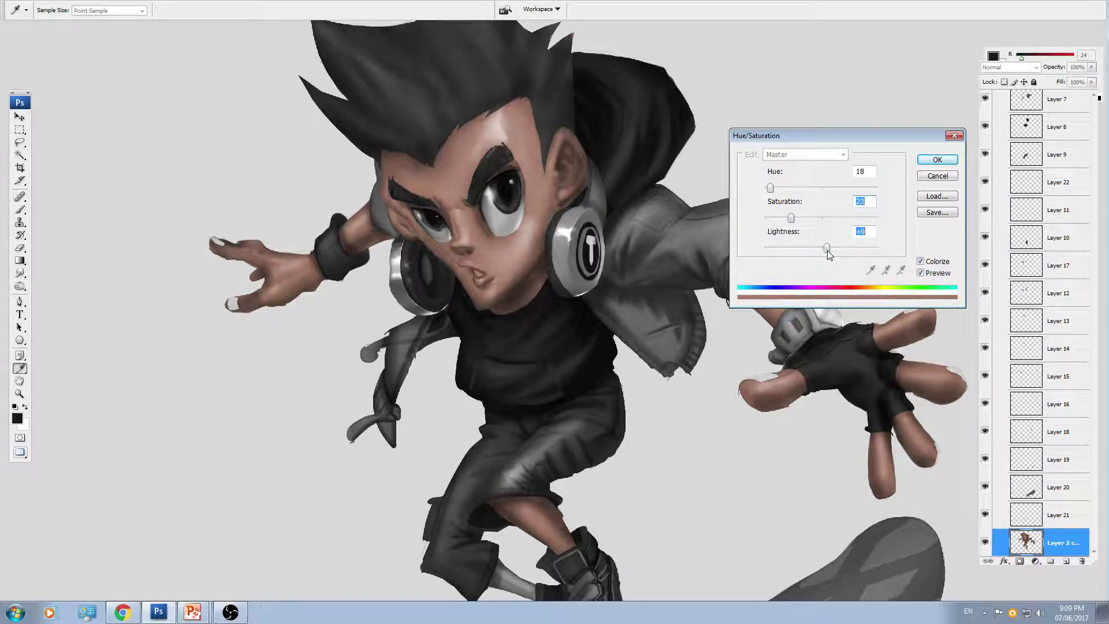
pyautogui.press('Return')
pyautogui.press('v')
# - Select the rear lower leg's Layer 21, colorize it with the same skin tone, and merge it into the Layer 2 copy
pyautogui.moveTo(638, 412); pyautogui.dragTo(651, 289)
pyautogui.keyDown('ctrl'); pyautogui.click(524, 464); pyautogui.keyUp('ctrl')
pyautogui.moveTo(525, 464); pyautogui.dragTo(533, 482)
pyautogui.hotkey('ctrl', 'z')
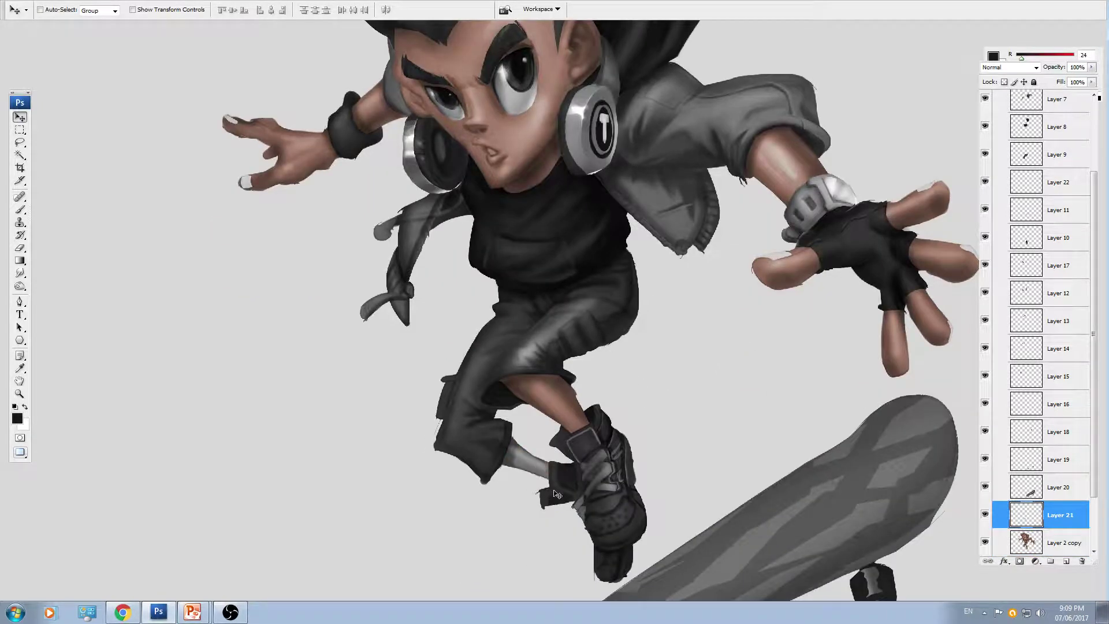
pyautogui.hotkey('ctrl', '+')
pyautogui.moveTo(603, 510); pyautogui.dragTo(609, 379)
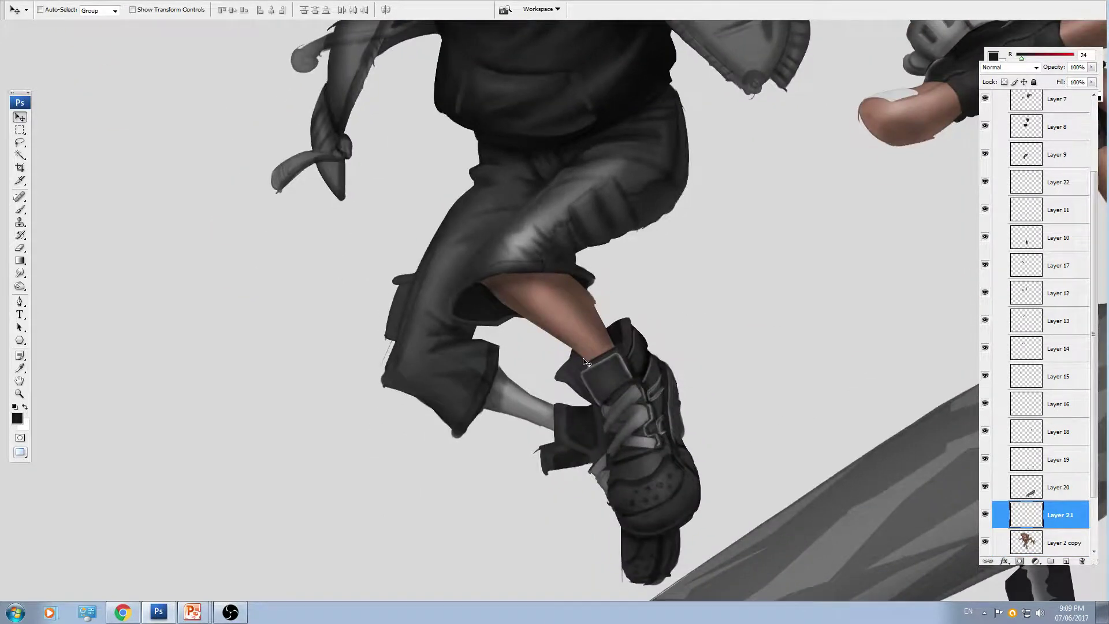
pyautogui.hotkey('ctrl', 'u')
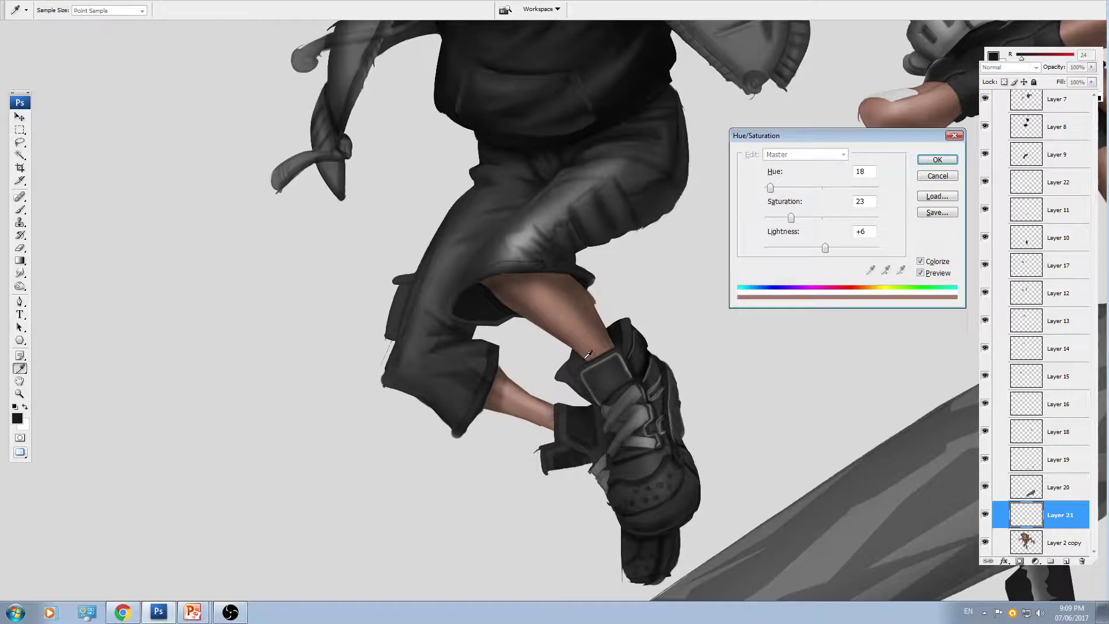
pyautogui.press('Return')
pyautogui.moveTo(625, 459); pyautogui.dragTo(634, 403)
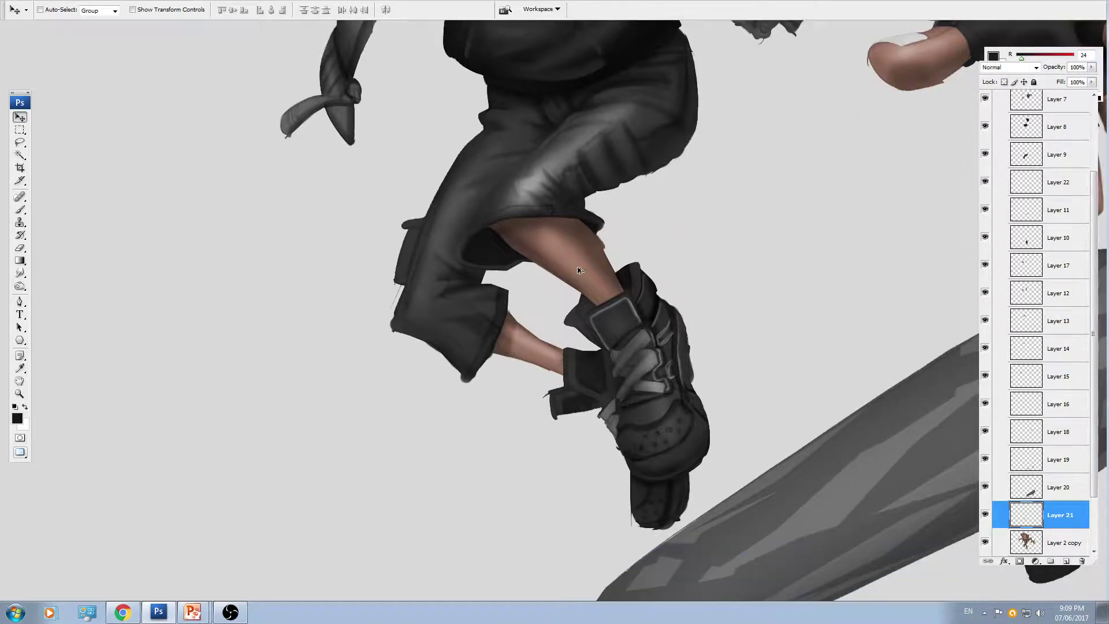
pyautogui.keyDown('ctrl'); pyautogui.click(580, 271); pyautogui.keyUp('ctrl')
pyautogui.hotkey('ctrl', 'e')
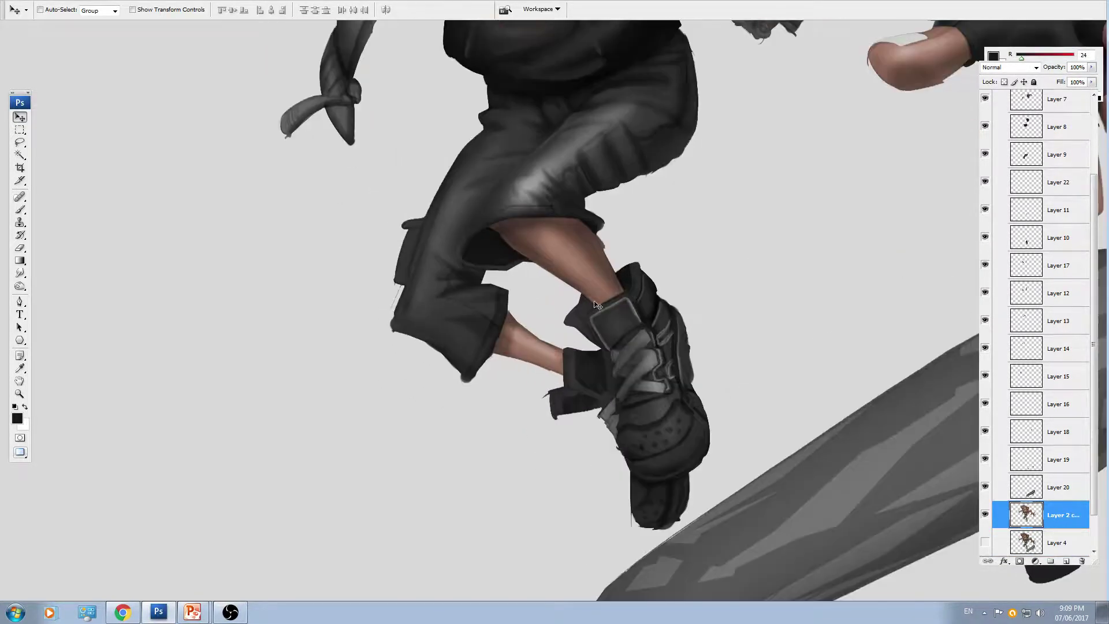
# - Select the shirt and hood on Layer 8 and colorize them navy with hue 218 and saturation 17, raising the lightness slightly
pyautogui.moveTo(604, 123); pyautogui.dragTo(577, 413)
pyautogui.keyDown('ctrl'); pyautogui.click(546, 299); pyautogui.keyUp('ctrl')
pyautogui.moveTo(552, 297); pyautogui.dragTo(565, 328)
pyautogui.hotkey('ctrl', 'z')
pyautogui.hotkey('ctrl', '-')
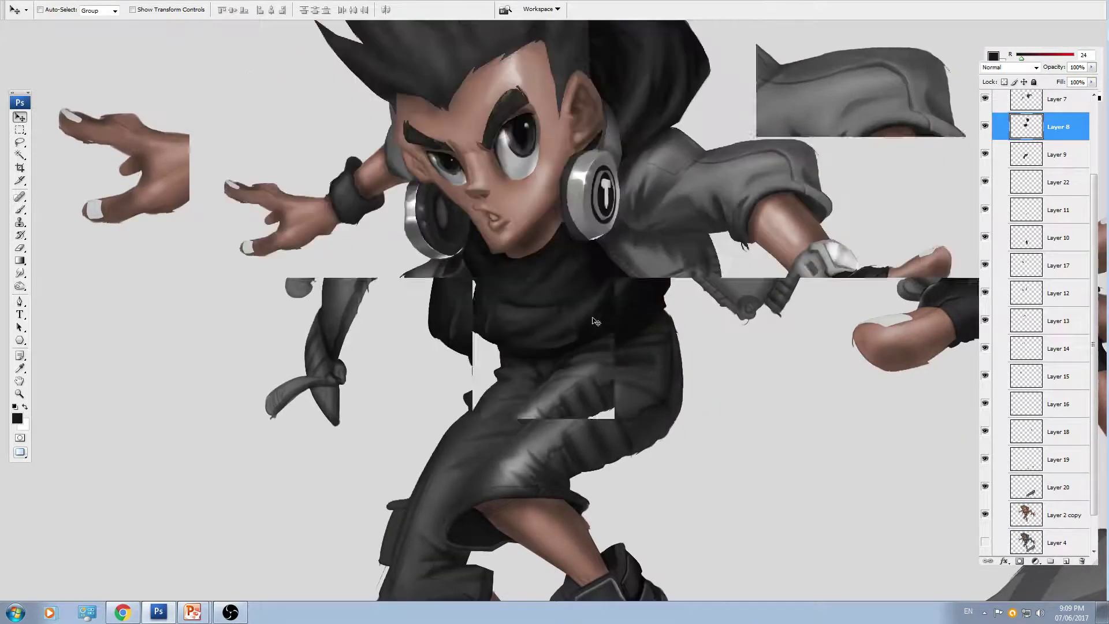
pyautogui.moveTo(644, 267); pyautogui.dragTo(618, 368)
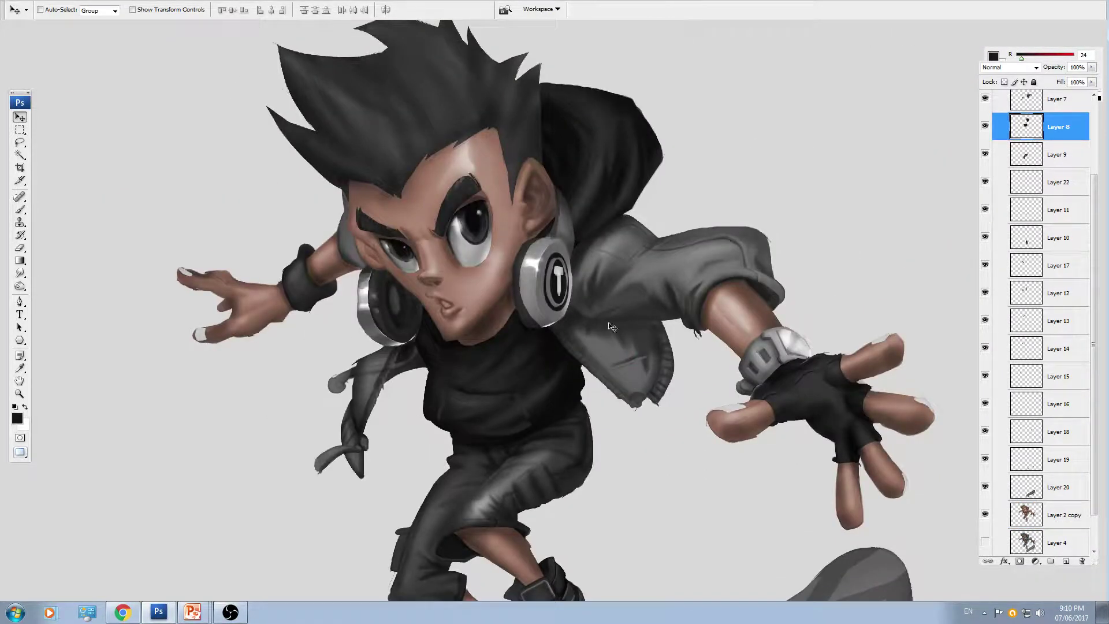
pyautogui.hotkey('ctrl', 'u')
pyautogui.click(920, 261)
pyautogui.moveTo(831, 189); pyautogui.dragTo(834, 188)
pyautogui.click(784, 218)
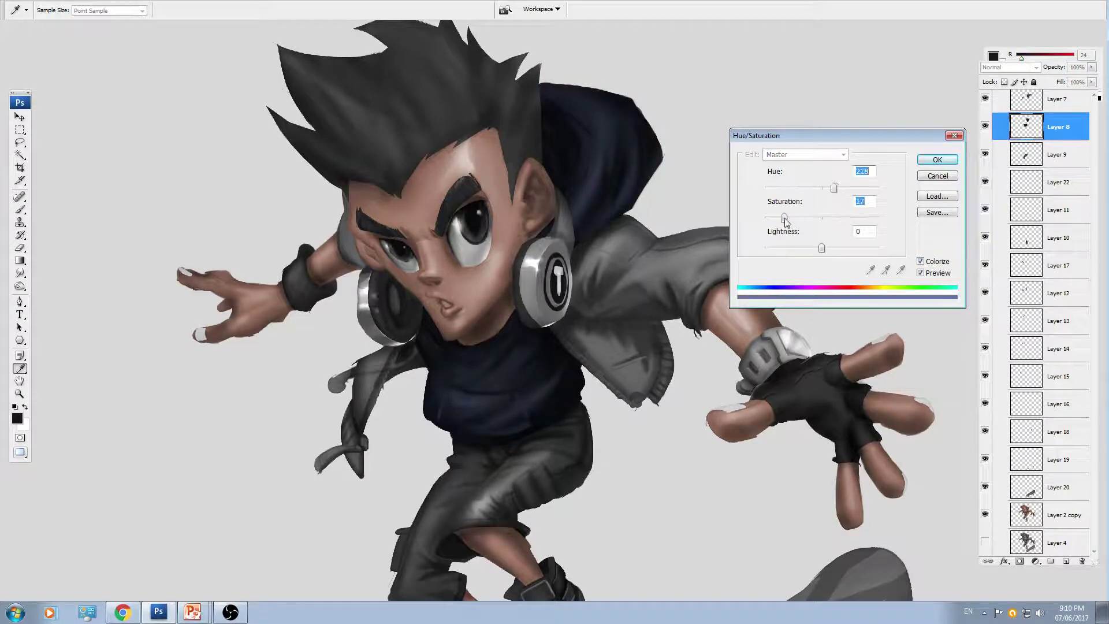
pyautogui.moveTo(822, 249); pyautogui.dragTo(826, 248)
pyautogui.press('Return')
pyautogui.press('v')
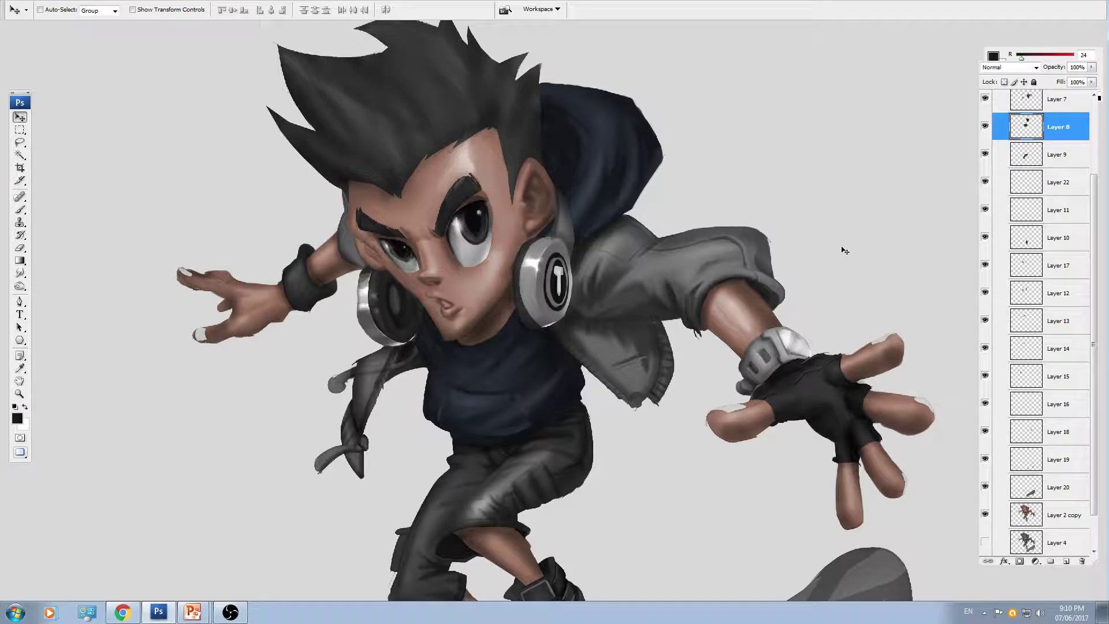
# - Select the jacket on Layer 7, try red and purple tints, and colorize it green at saturation 50
pyautogui.hotkey('alt', ']')
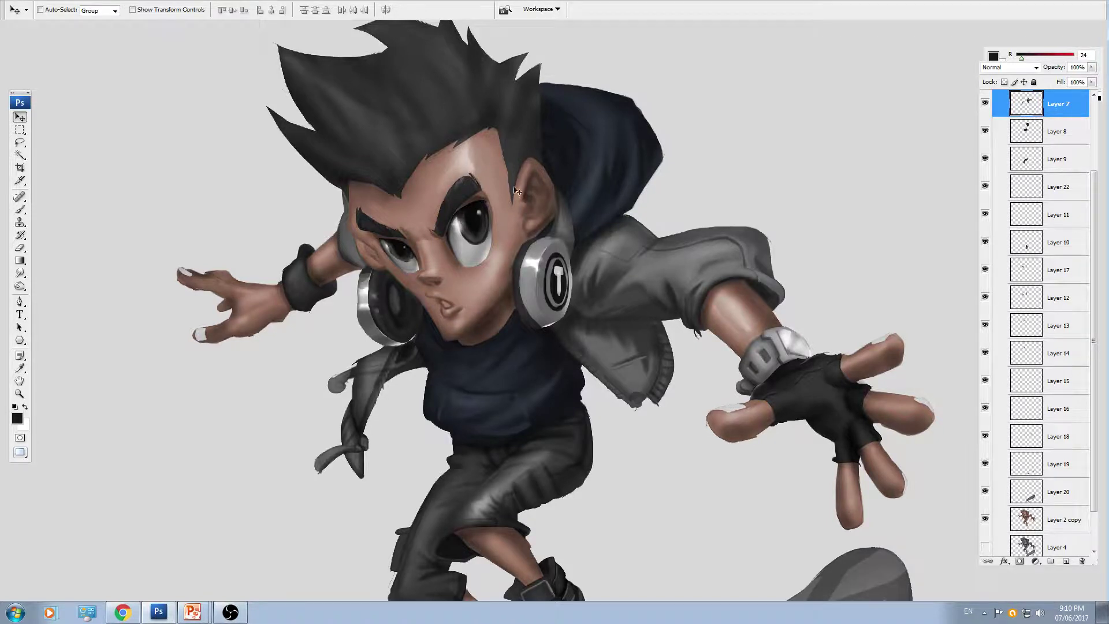
pyautogui.hotkey('ctrl', 'u')
pyautogui.click(921, 261)
pyautogui.moveTo(793, 218); pyautogui.dragTo(822, 219)
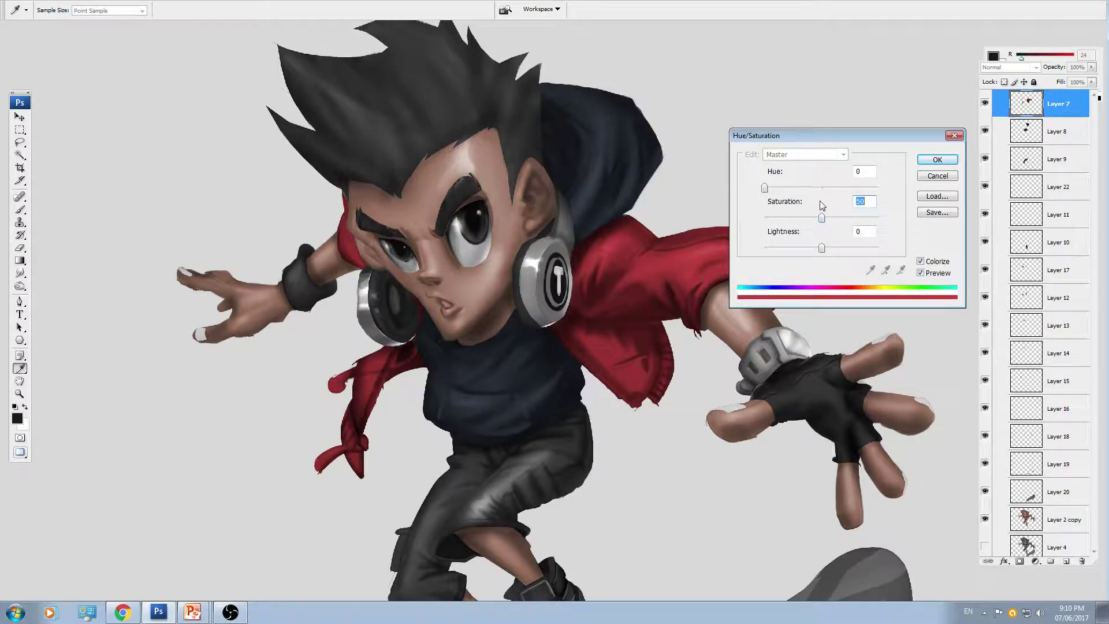
pyautogui.moveTo(826, 187); pyautogui.dragTo(884, 197)
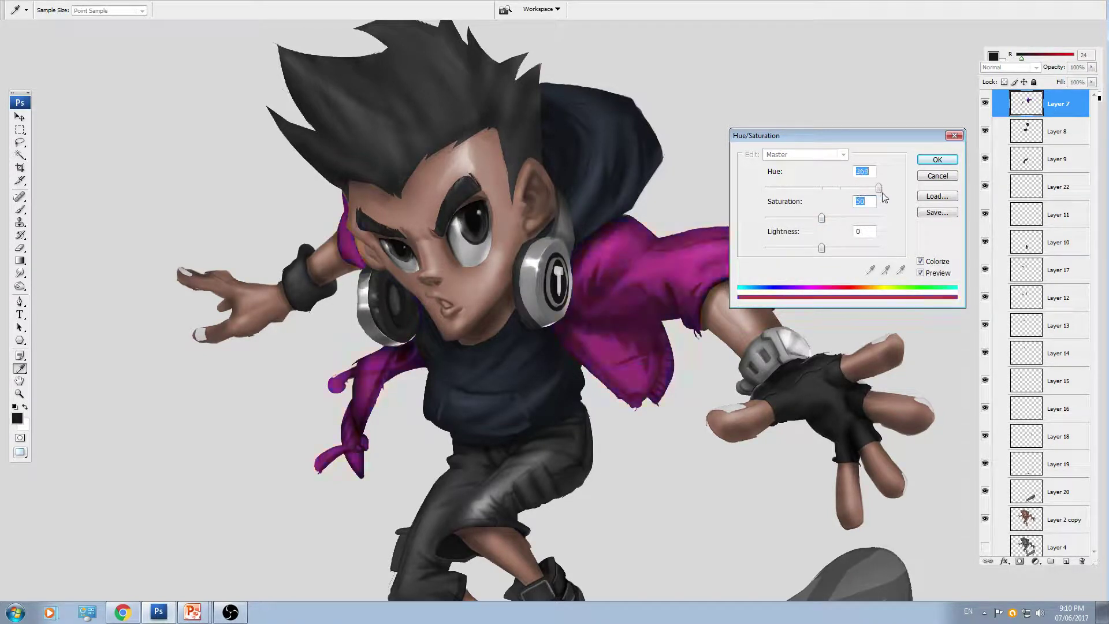
pyautogui.click(809, 190)
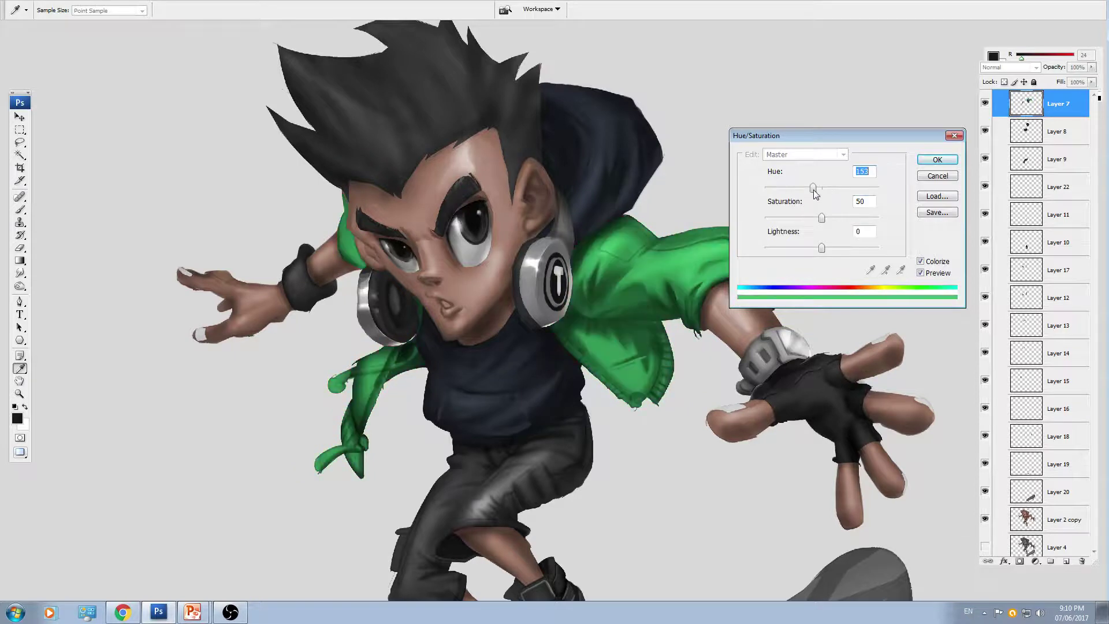
pyautogui.press('Return')
pyautogui.press('v')
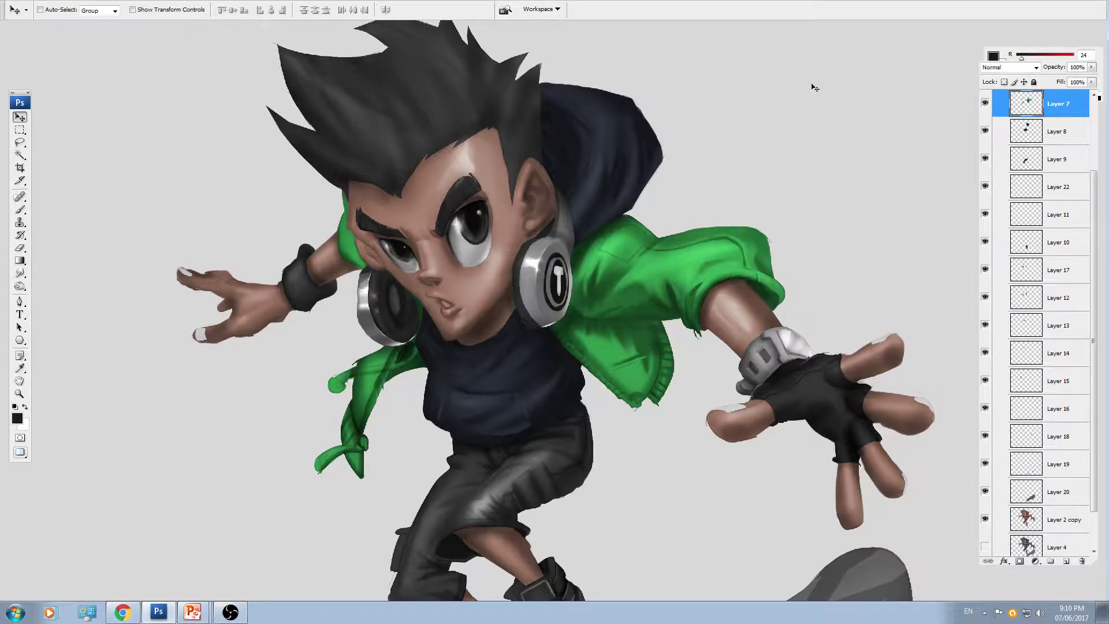
# - Fine-tune the green jacket with a Hue/Saturation lightness of +2
pyautogui.hotkey('ctrl', 'u')
pyautogui.moveTo(823, 248); pyautogui.dragTo(820, 247)
pyautogui.hotkey('ctrl', '+')
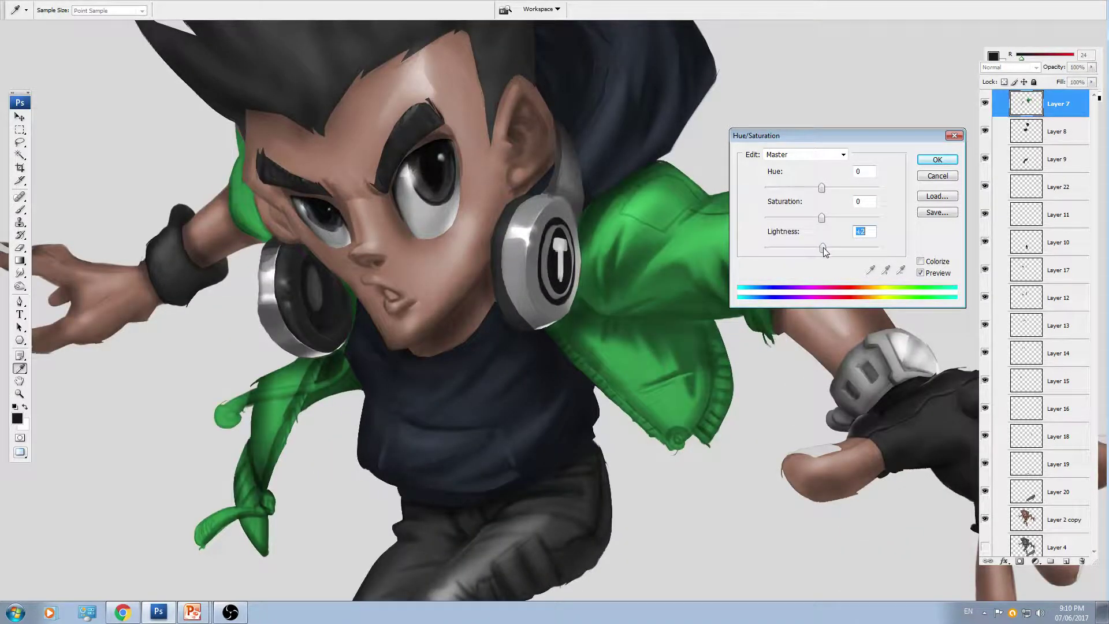
pyautogui.press('Return')
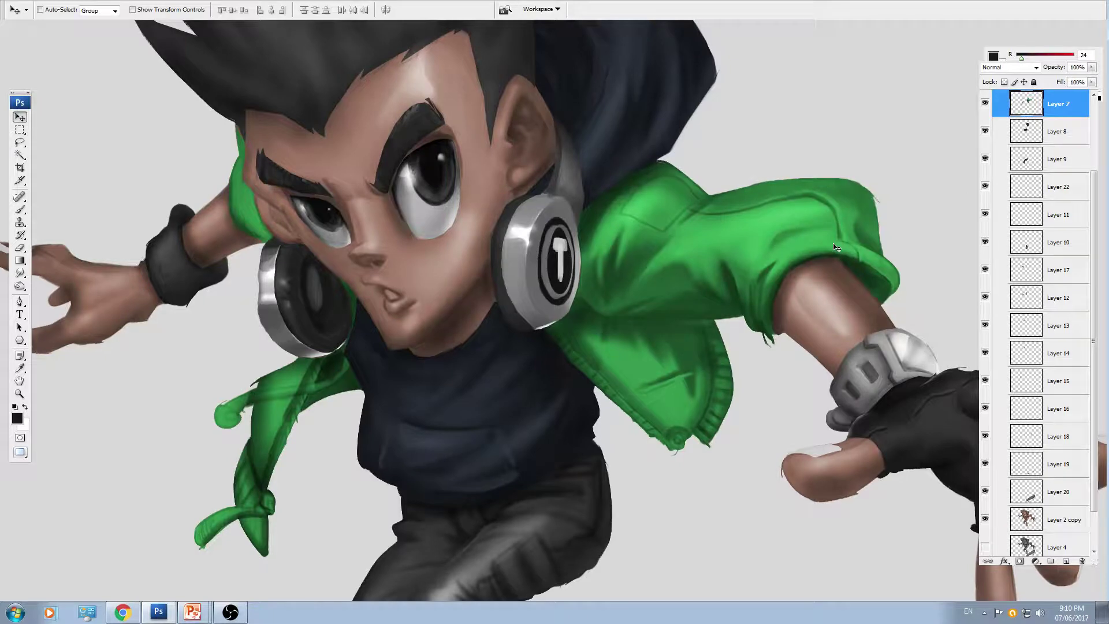
# - Select the trousers on Layer 9 and colorize them dark green with hue 140, saturation 9 and lightness -39
pyautogui.hotkey('ctrl', '-')
pyautogui.hotkey('ctrl', '+')
pyautogui.moveTo(410, 507); pyautogui.dragTo(423, 295)
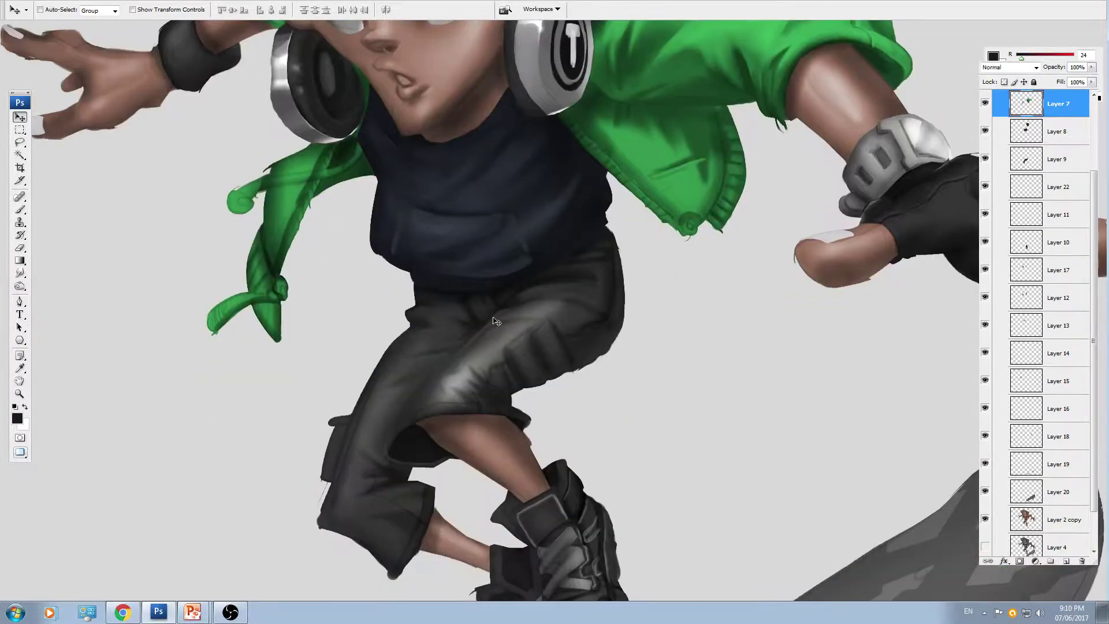
pyautogui.keyDown('ctrl'); pyautogui.click(508, 350); pyautogui.keyUp('ctrl')
pyautogui.hotkey('ctrl', '-')
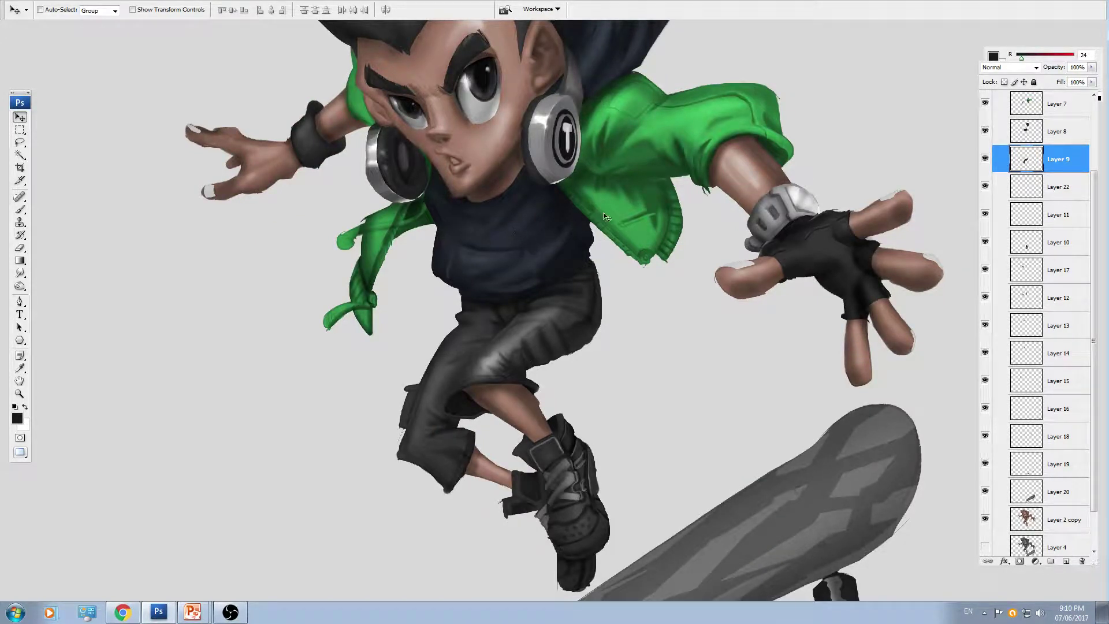
pyautogui.hotkey('ctrl', 'u')
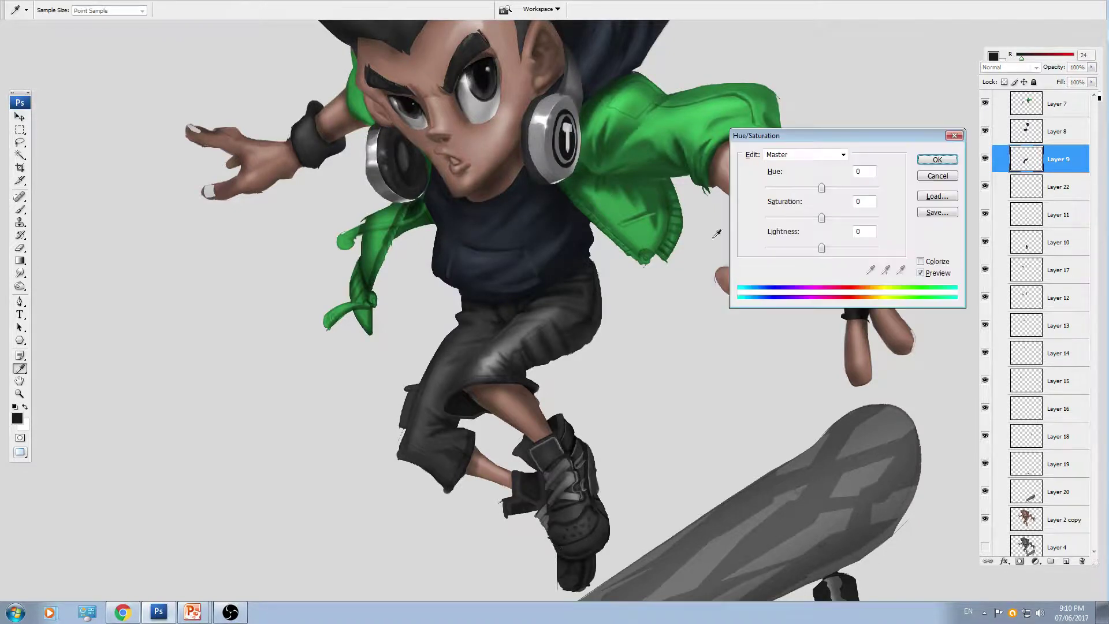
pyautogui.click(921, 261)
pyautogui.moveTo(830, 189); pyautogui.dragTo(775, 219)
pyautogui.moveTo(822, 248); pyautogui.dragTo(800, 248)
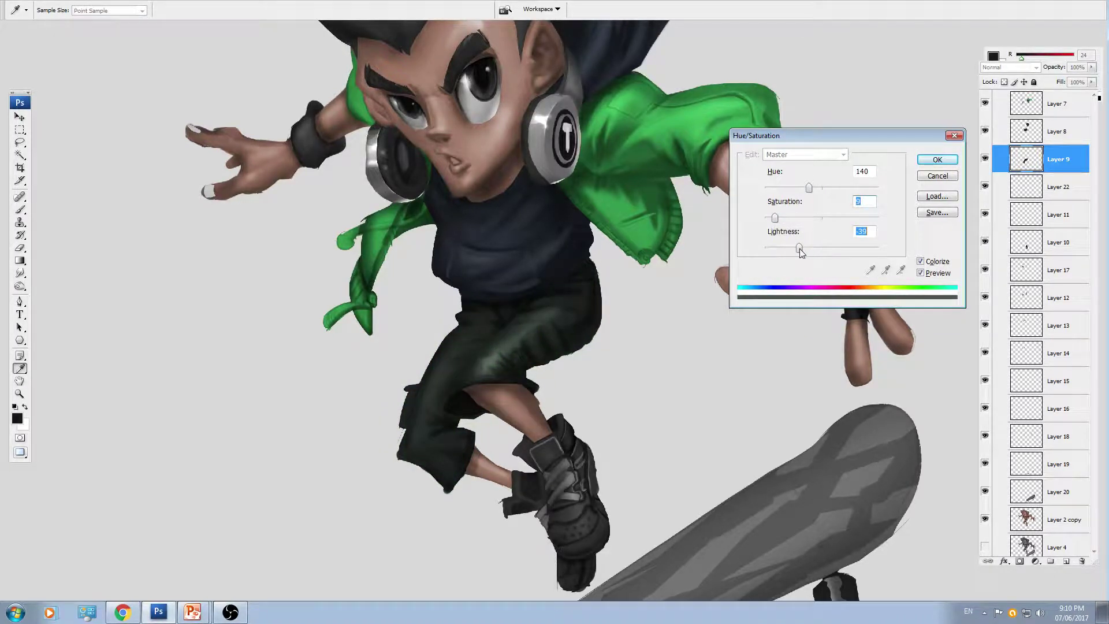
pyautogui.press('Return')
pyautogui.press('v')
pyautogui.moveTo(579, 315); pyautogui.dragTo(577, 334)
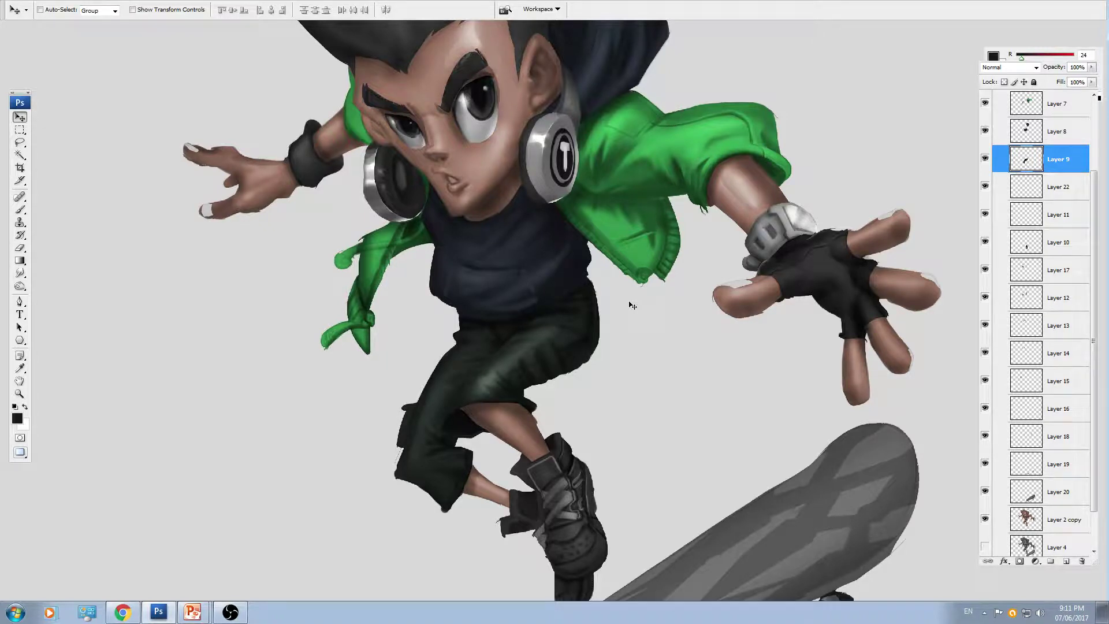
pyautogui.hotkey('ctrl', 'u')
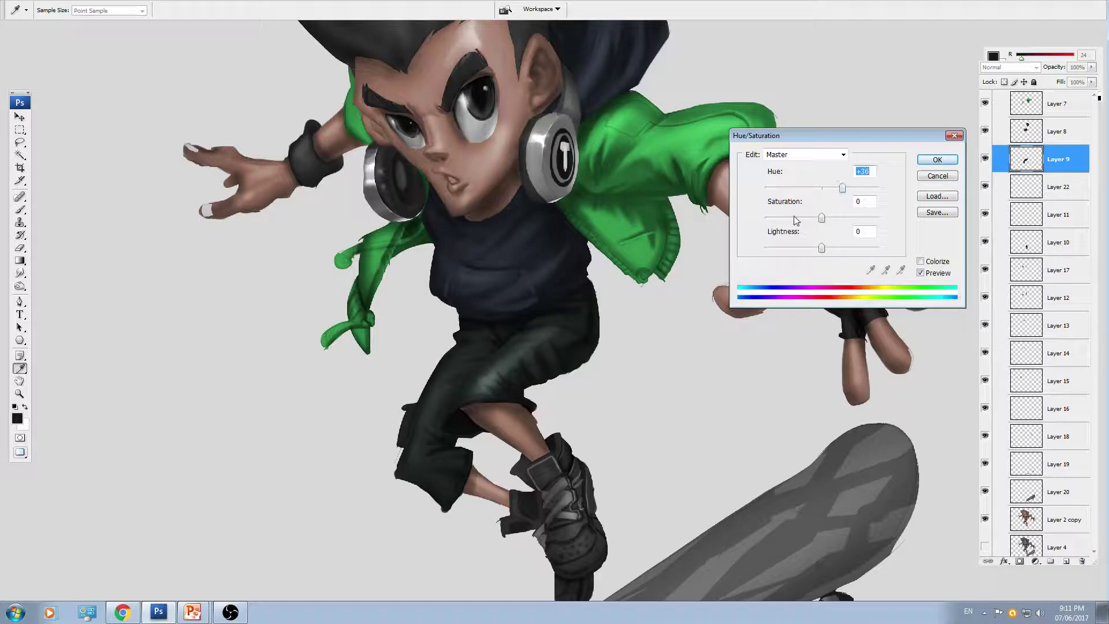
pyautogui.press('Escape')
pyautogui.hotkey('ctrl', 'l')
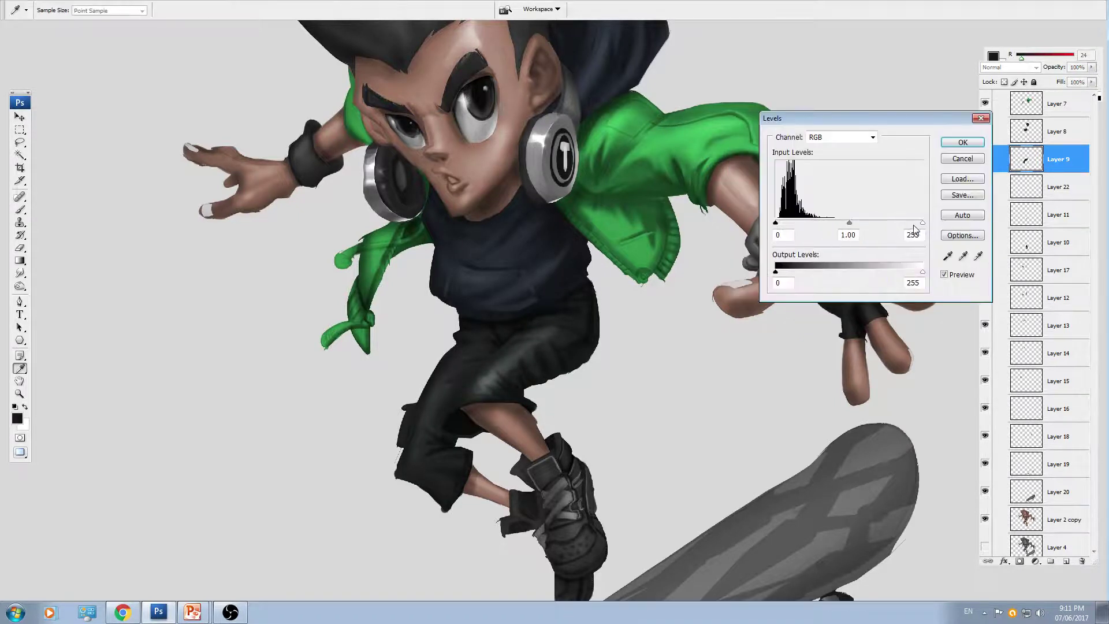
pyautogui.press('Escape')
# - Duplicate the trousers layer and brighten the copy with Levels, setting the white input level to 111
pyautogui.hotkey('ctrl', 'j')
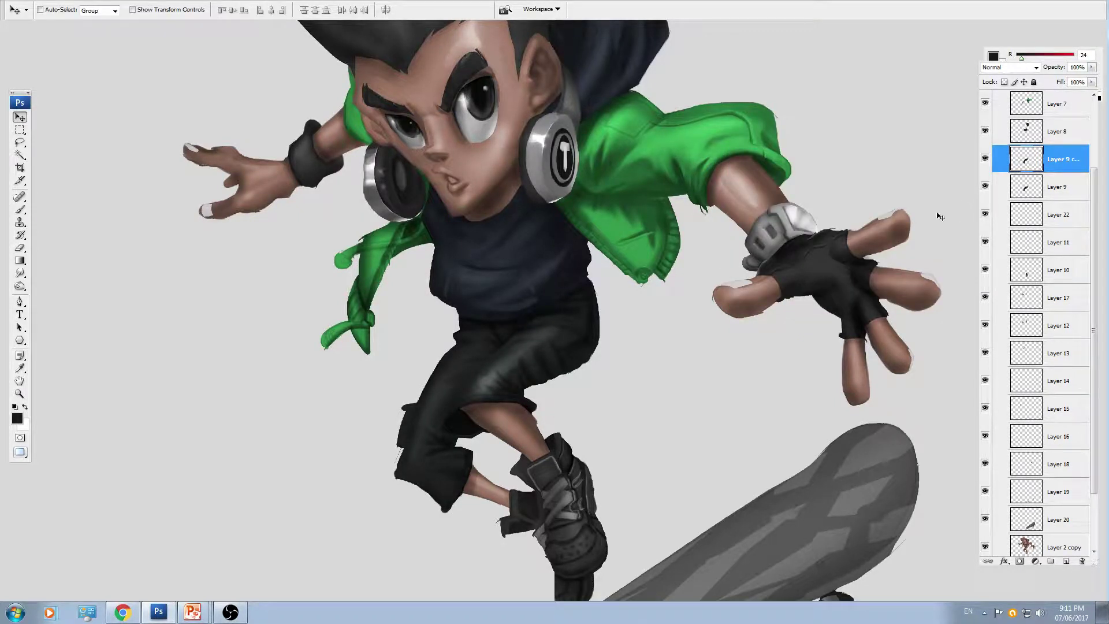
pyautogui.hotkey('ctrl', 'l')
pyautogui.moveTo(921, 224); pyautogui.dragTo(841, 227)
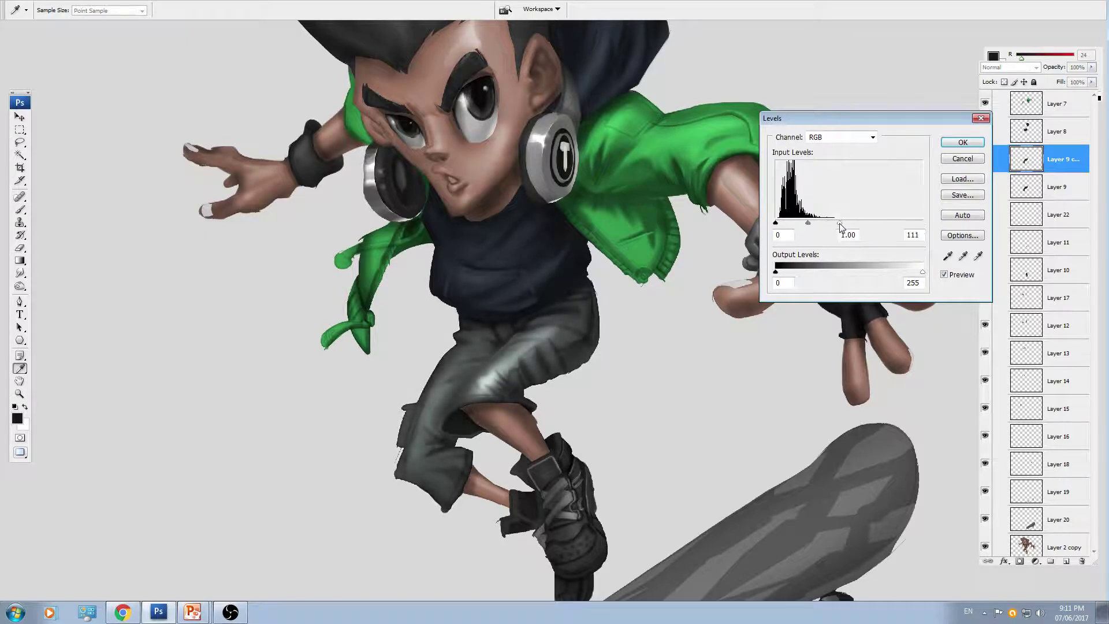
pyautogui.press('Return')
# - Adjust the copied trousers' midtone Color Balance slightly towards cyan, and lighten them with a Levels midtone value of 1.96
pyautogui.hotkey('ctrl', 'b')
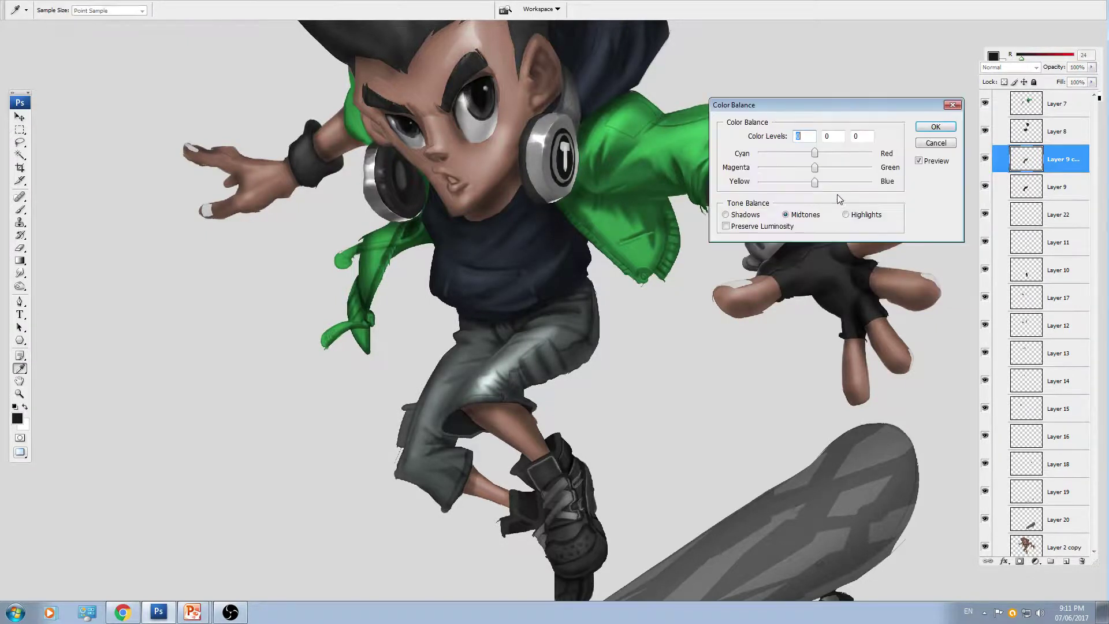
pyautogui.moveTo(813, 182); pyautogui.dragTo(808, 154)
pyautogui.press('Return')
pyautogui.hotkey('ctrl', 'l')
pyautogui.moveTo(849, 223); pyautogui.dragTo(813, 224)
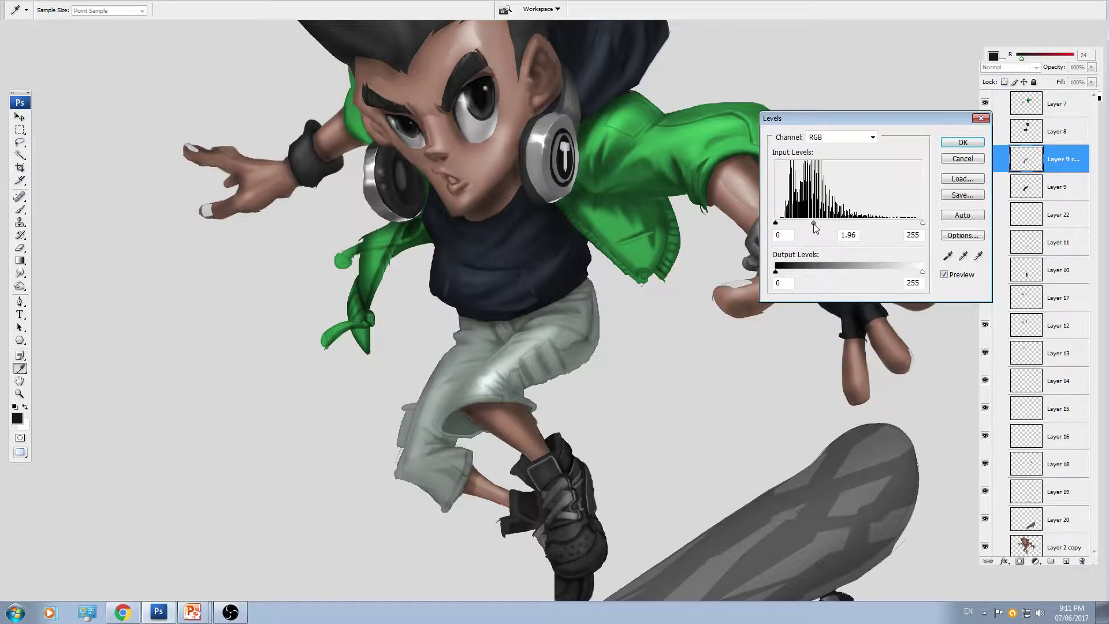
pyautogui.press('Return')
pyautogui.hotkey('ctrl', '-')
pyautogui.hotkey('ctrl', '-')
pyautogui.hotkey('ctrl', '+')
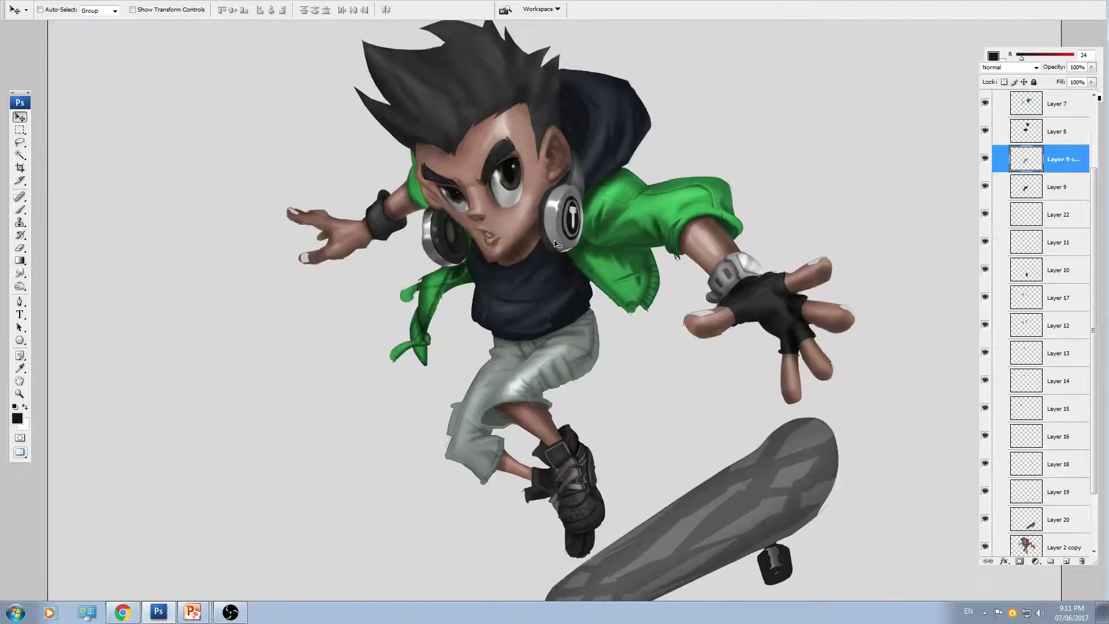
# - Select the headphones on Layer 12 and colorize them purple with hue 275, saturation 55 and lightness -37
pyautogui.hotkey('ctrl', '+')
pyautogui.moveTo(571, 228); pyautogui.dragTo(594, 381)
pyautogui.keyDown('ctrl'); pyautogui.click(556, 307); pyautogui.keyUp('ctrl')
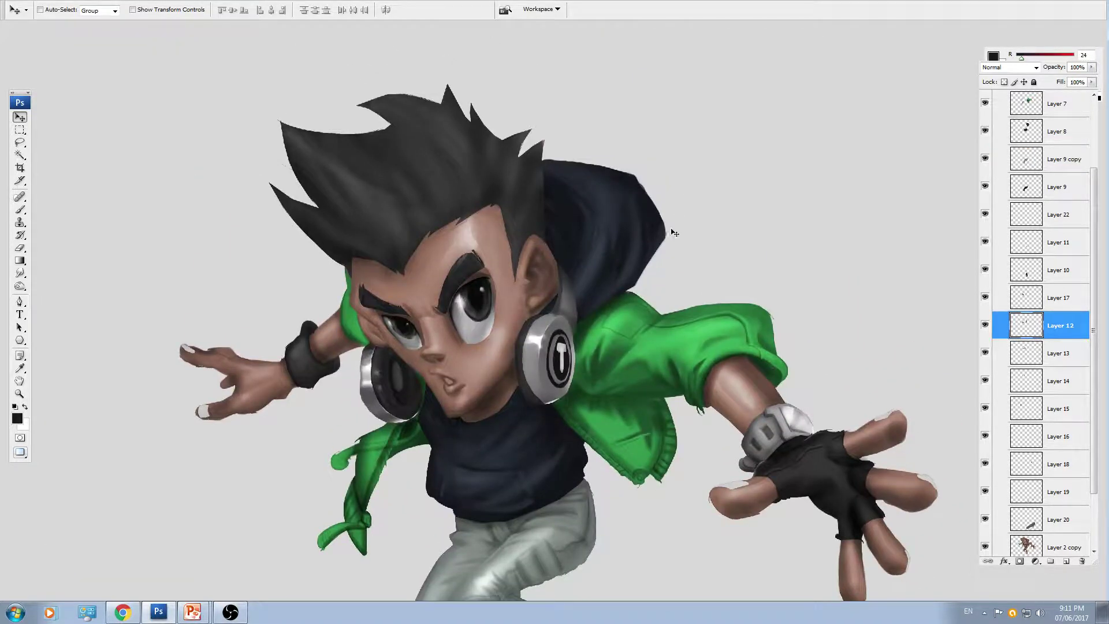
pyautogui.hotkey('ctrl', 'u')
pyautogui.click(921, 262)
pyautogui.moveTo(822, 249); pyautogui.dragTo(851, 195)
pyautogui.hotkey('ctrl', '-')
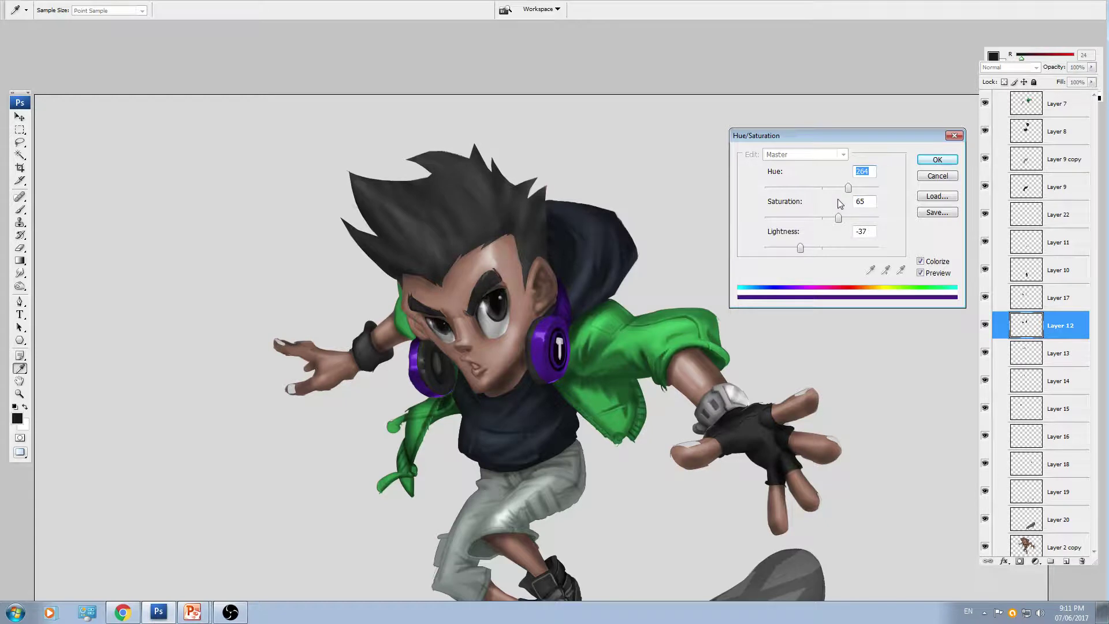
pyautogui.hotkey('ctrl', '+')
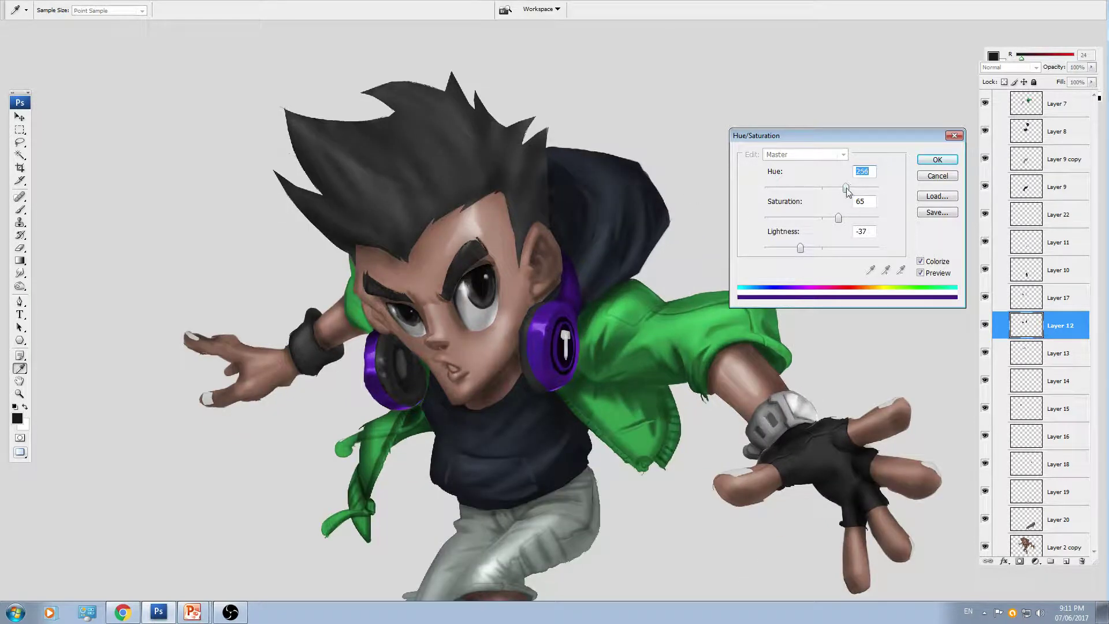
pyautogui.moveTo(848, 189); pyautogui.dragTo(851, 190)
pyautogui.moveTo(839, 218); pyautogui.dragTo(827, 218)
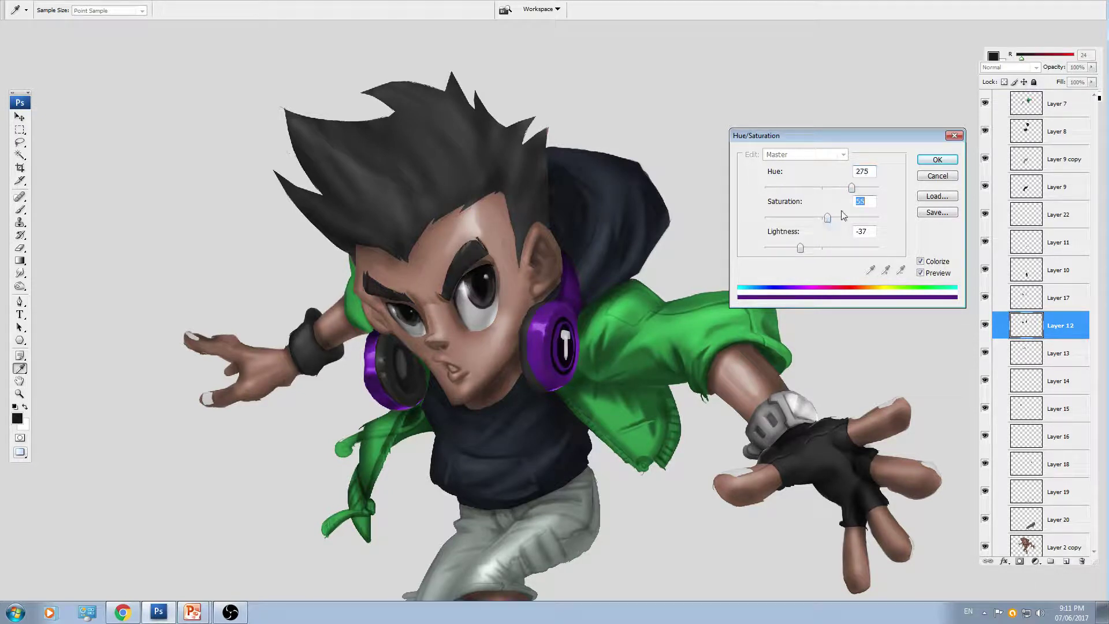
pyautogui.press('Return')
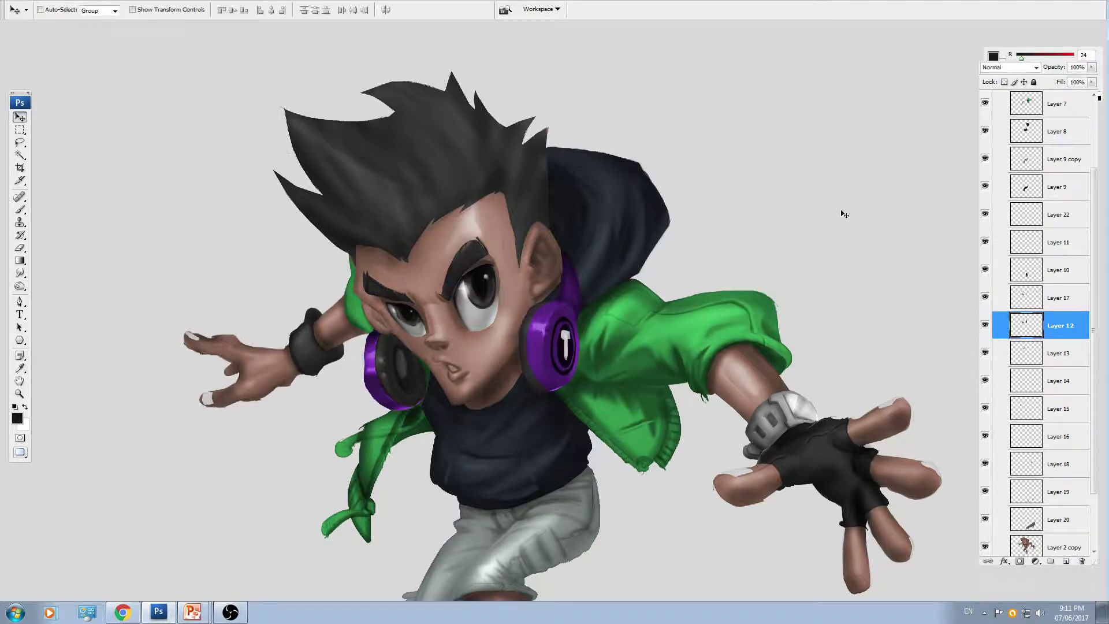
# - Colorize the hair layer orange with hue about 25, saturation 68 and lightness about +22
pyautogui.moveTo(404, 200); pyautogui.dragTo(432, 182)
pyautogui.keyDown('ctrl'); pyautogui.click(436, 185); pyautogui.keyUp('ctrl')
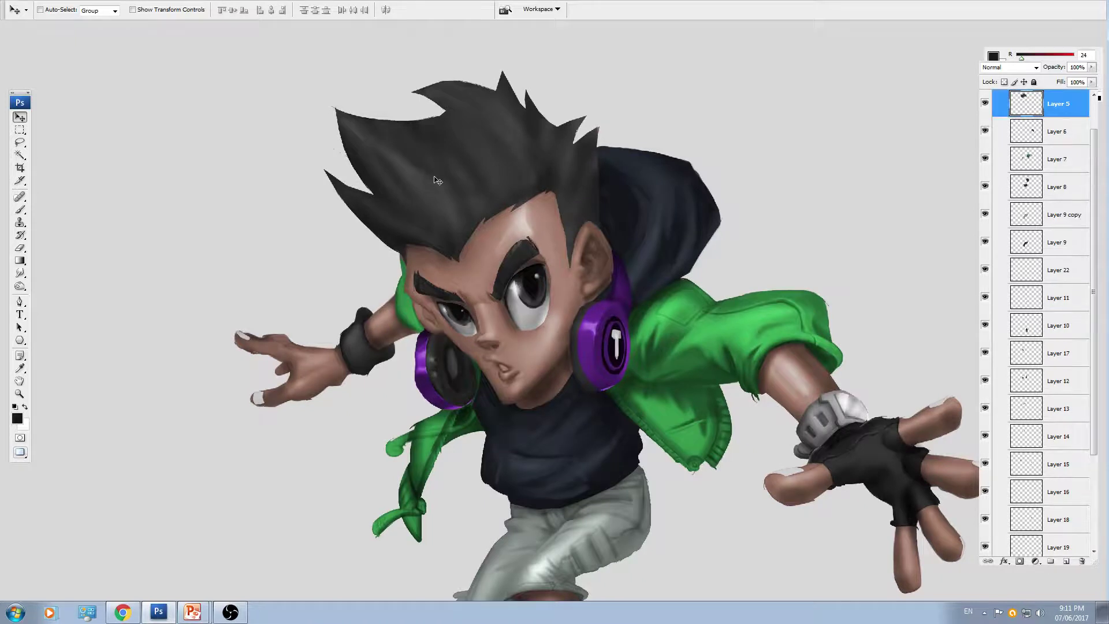
pyautogui.hotkey('ctrl', 'u')
pyautogui.click(921, 261)
pyautogui.moveTo(764, 187); pyautogui.dragTo(834, 249)
pyautogui.moveTo(772, 189); pyautogui.dragTo(774, 194)
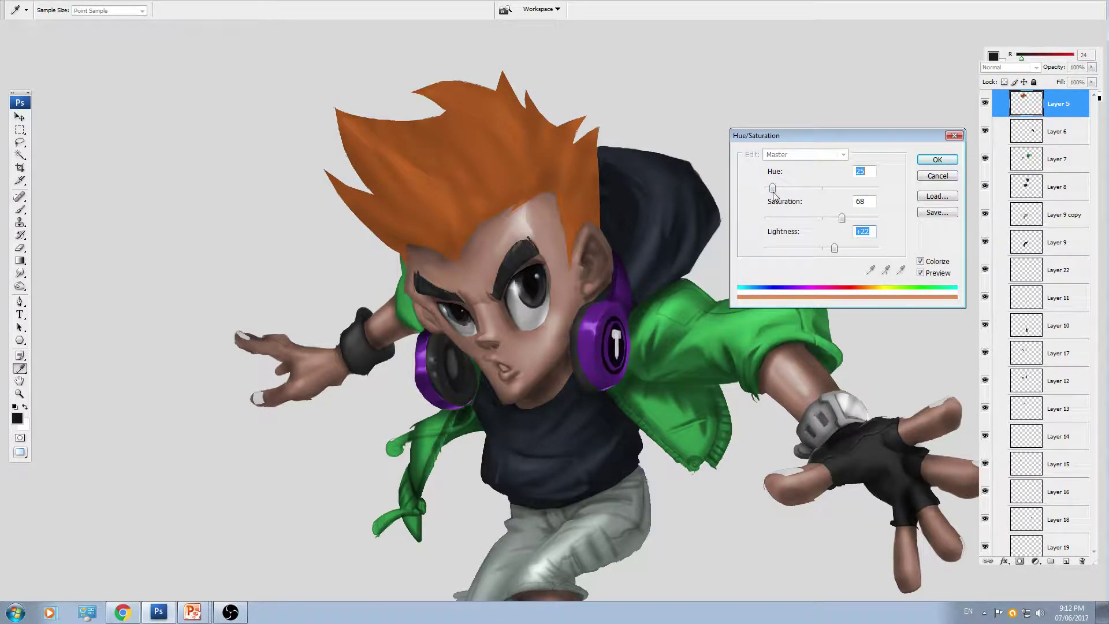
pyautogui.moveTo(774, 196); pyautogui.dragTo(774, 196)
pyautogui.press('Return')
# - Brighten the orange hair by lowering the white input level in Levels, and slightly reduce its saturation
pyautogui.hotkey('ctrl', 'l')
pyautogui.moveTo(923, 223); pyautogui.dragTo(884, 225)
pyautogui.press('Return')
pyautogui.hotkey('ctrl', 'u')
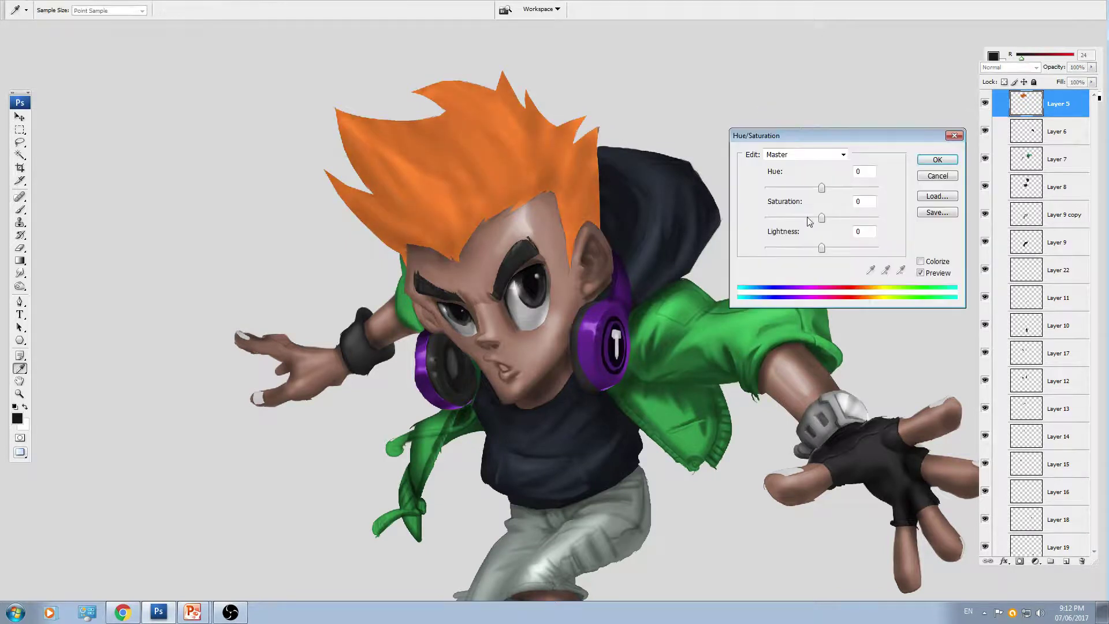
pyautogui.moveTo(808, 219); pyautogui.dragTo(808, 220)
pyautogui.press('Return')
# - Colorize the black glove layer a muted blue with hue 196 and saturation about 11
pyautogui.moveTo(673, 392); pyautogui.dragTo(650, 298)
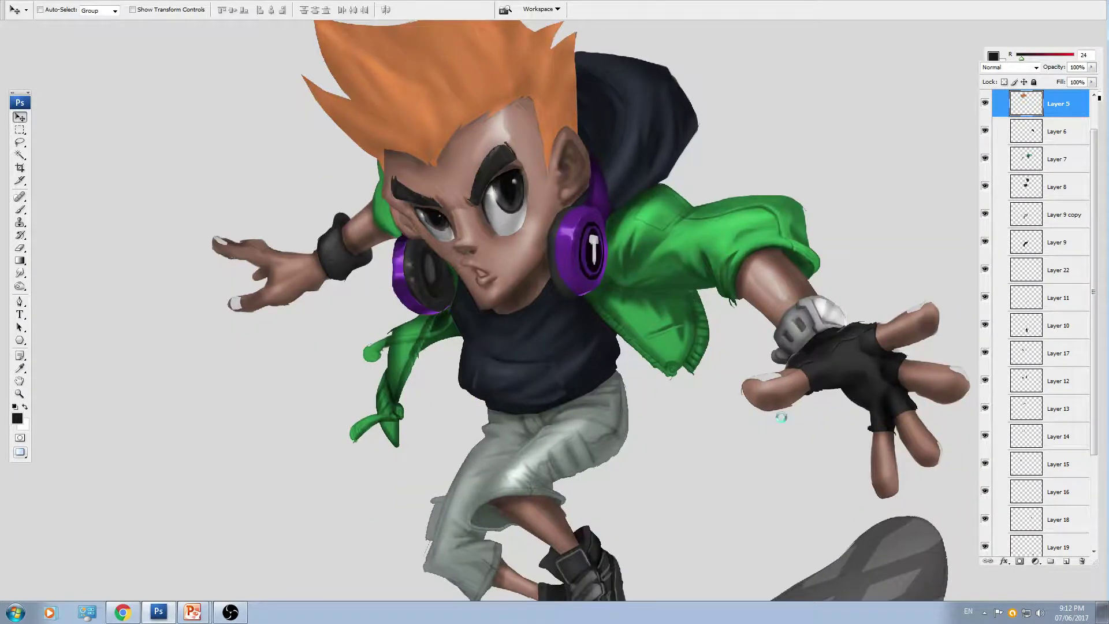
pyautogui.moveTo(782, 426); pyautogui.dragTo(682, 383)
pyautogui.keyDown('ctrl'); pyautogui.click(750, 344); pyautogui.keyUp('ctrl')
pyautogui.hotkey('ctrl', 'u')
pyautogui.click(921, 262)
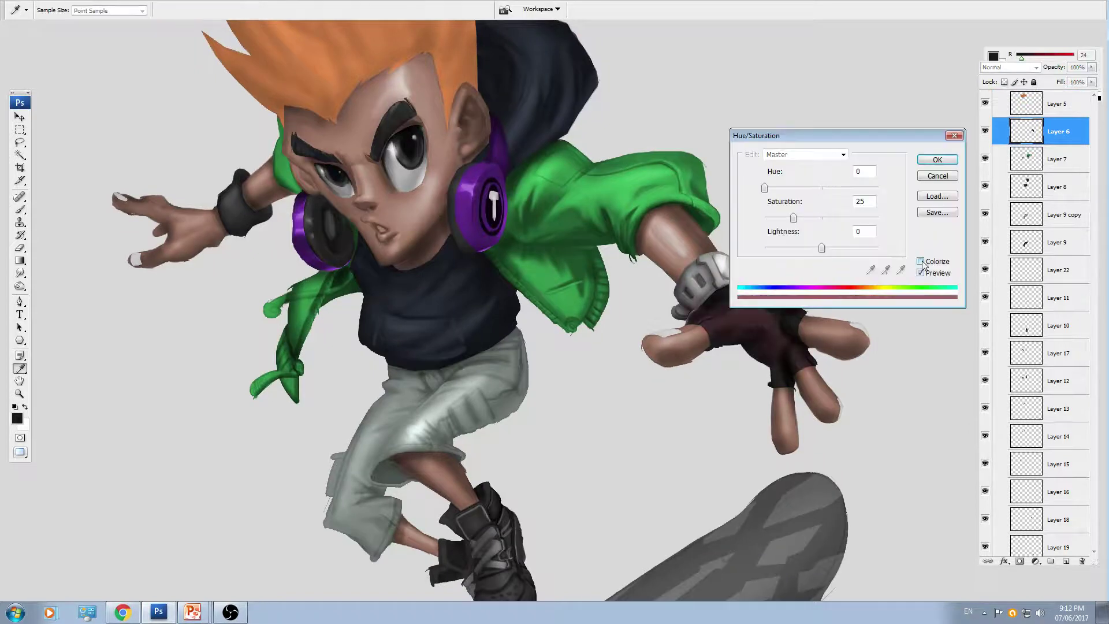
pyautogui.click(828, 188)
pyautogui.moveTo(789, 217); pyautogui.dragTo(778, 217)
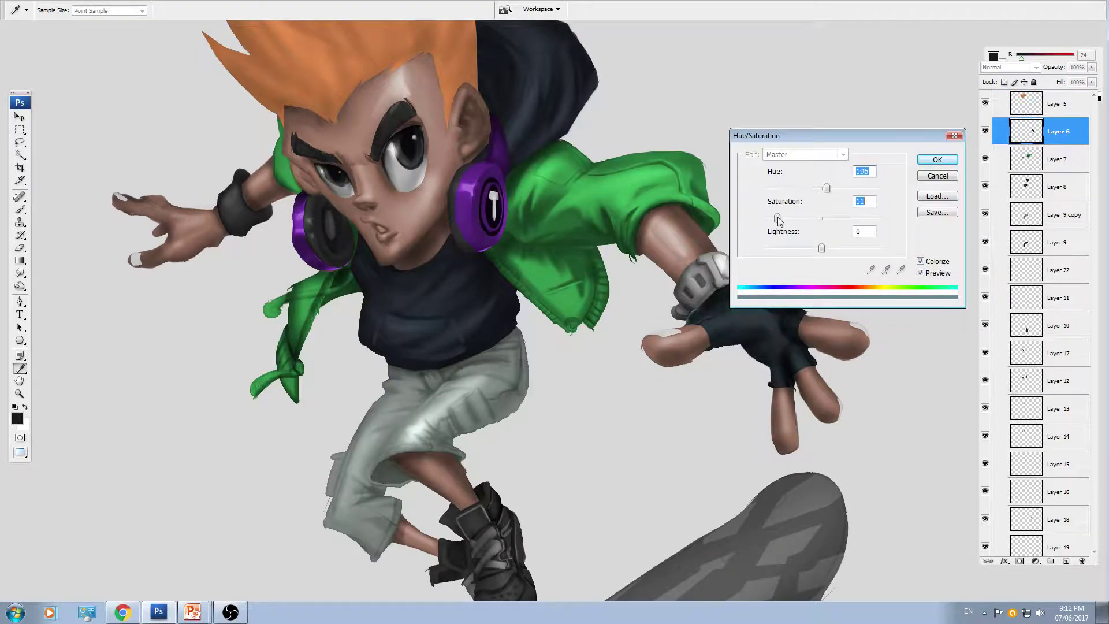
pyautogui.press('Return')
# - Colorize the shoe layer dark navy with hue about 213 and saturation 25, lowering its lightness
pyautogui.moveTo(525, 428); pyautogui.dragTo(592, 308)
pyautogui.keyDown('ctrl'); pyautogui.click(580, 475); pyautogui.keyUp('ctrl')
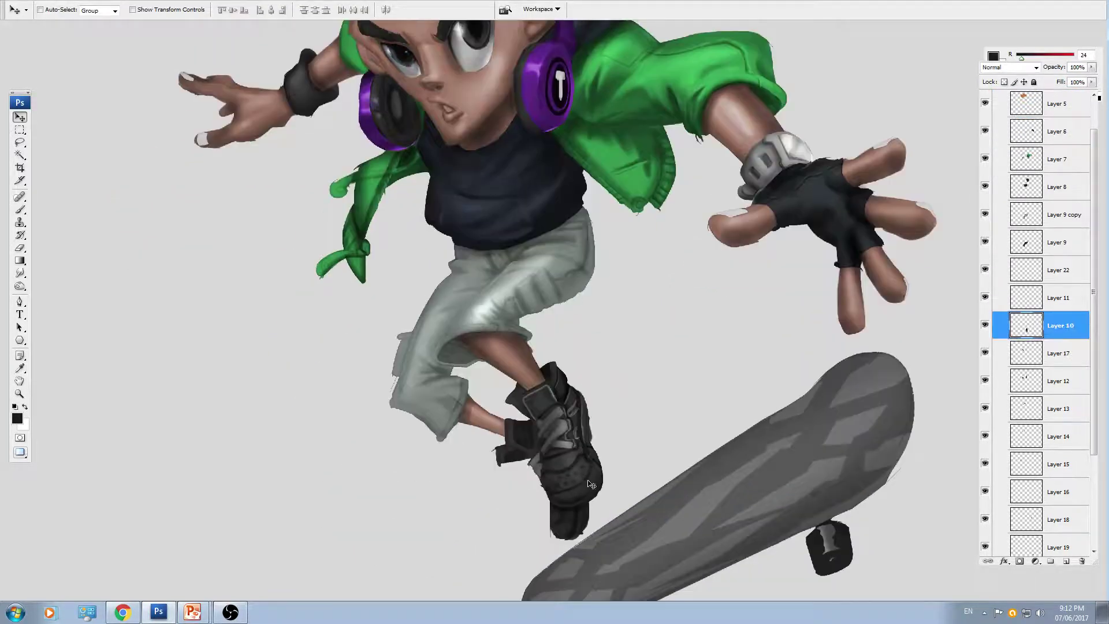
pyautogui.hotkey('ctrl', 'u')
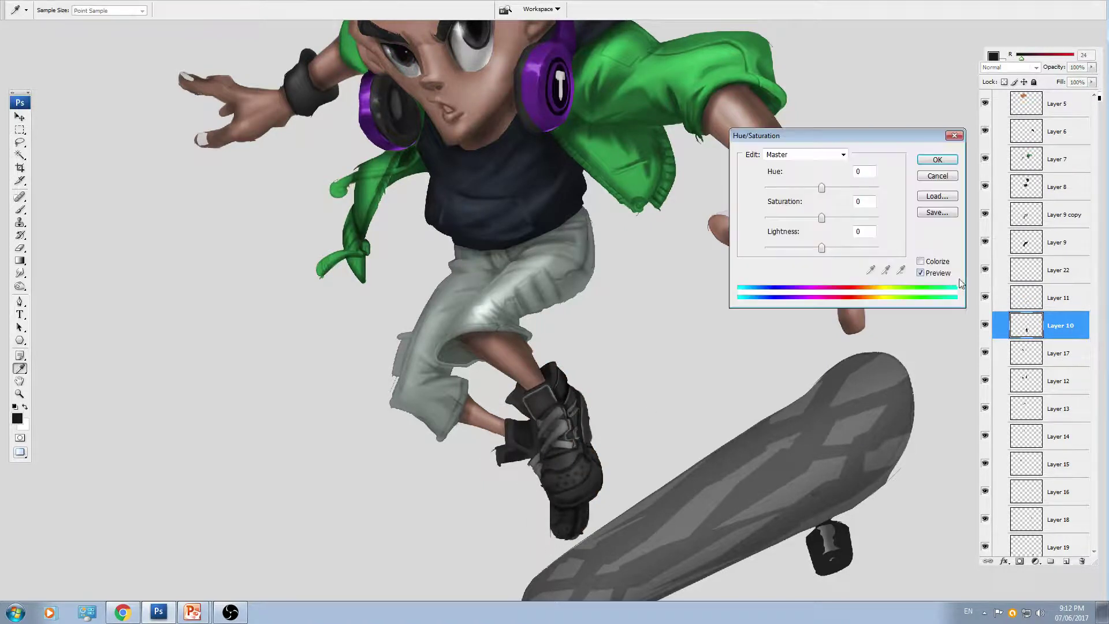
pyautogui.click(921, 262)
pyautogui.click(819, 189)
pyautogui.moveTo(821, 195); pyautogui.dragTo(835, 197)
pyautogui.moveTo(814, 255); pyautogui.dragTo(805, 251)
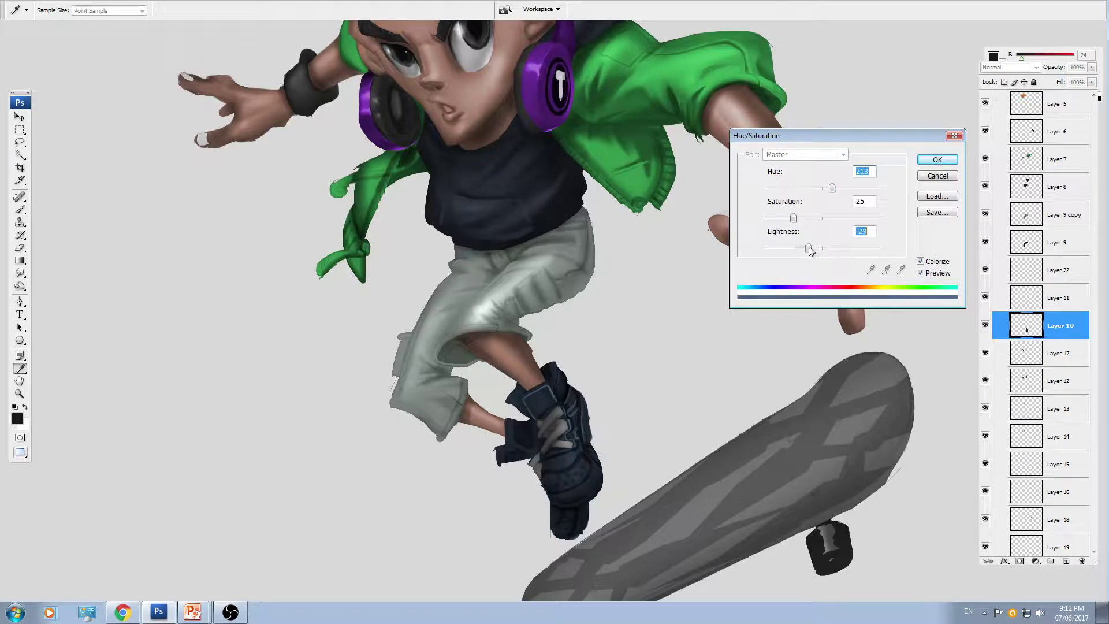
pyautogui.press('Return')
# - Colorize the shoelace layer teal using Hue/Saturation
pyautogui.keyDown('ctrl'); pyautogui.click(555, 430); pyautogui.keyUp('ctrl')
pyautogui.hotkey('ctrl', 'u')
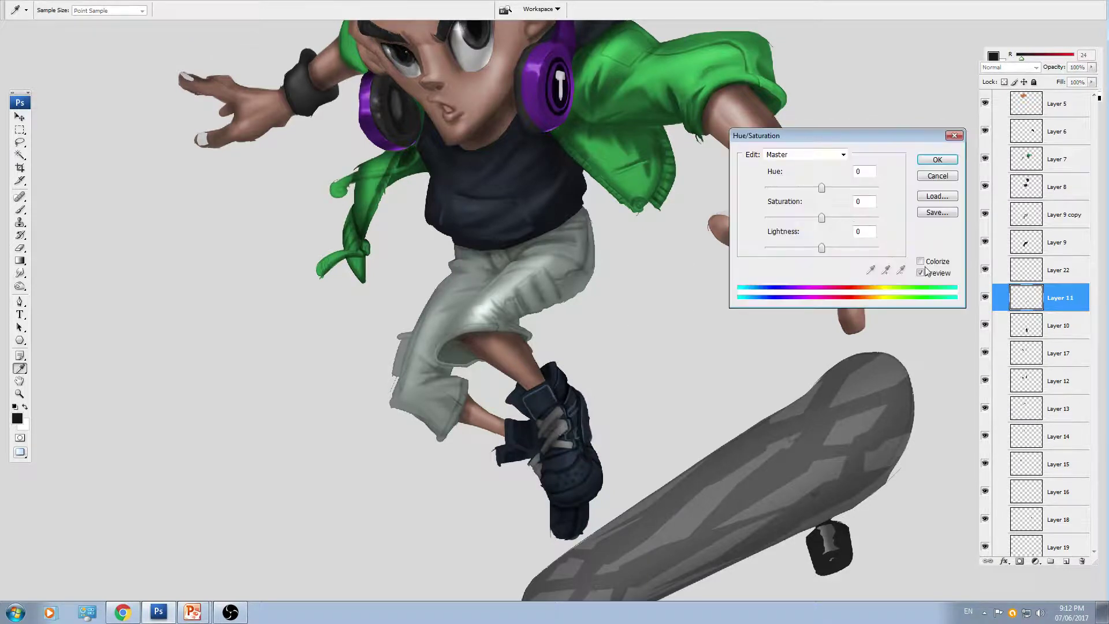
pyautogui.click(921, 261)
pyautogui.click(825, 189)
pyautogui.press('Return')
# - Brighten the shoelaces with Levels using midtones of about 1.79 and a lower white input, and shift their hue toward light blue
pyautogui.hotkey('ctrl', 'l')
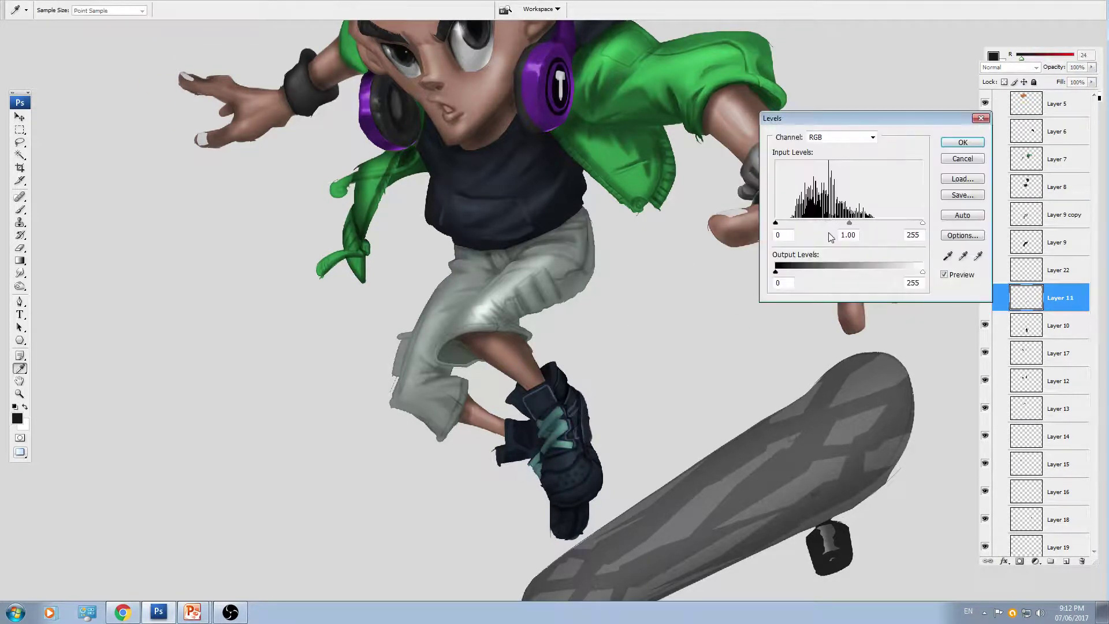
pyautogui.moveTo(849, 224); pyautogui.dragTo(819, 227)
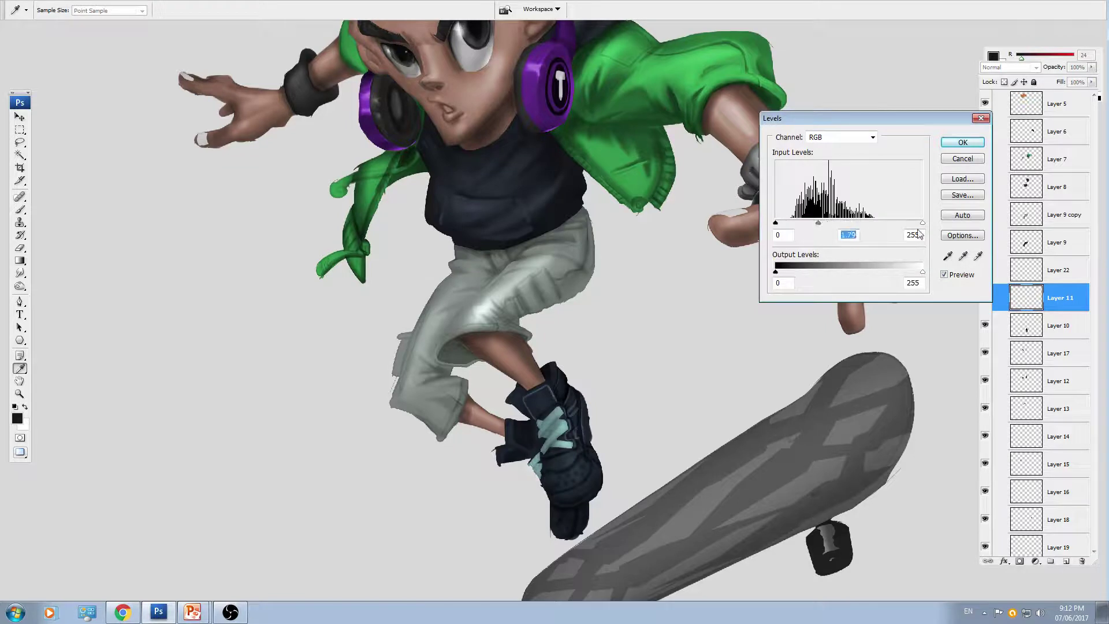
pyautogui.moveTo(924, 227); pyautogui.dragTo(907, 223)
pyautogui.press('Return')
pyautogui.moveTo(816, 222); pyautogui.dragTo(833, 191)
pyautogui.hotkey('ctrl', 'u')
pyautogui.press('Return')
# - Tint the trousers layer bluish by shifting its highlights toward blue in Color Balance
pyautogui.scroll(2, 664, 305)
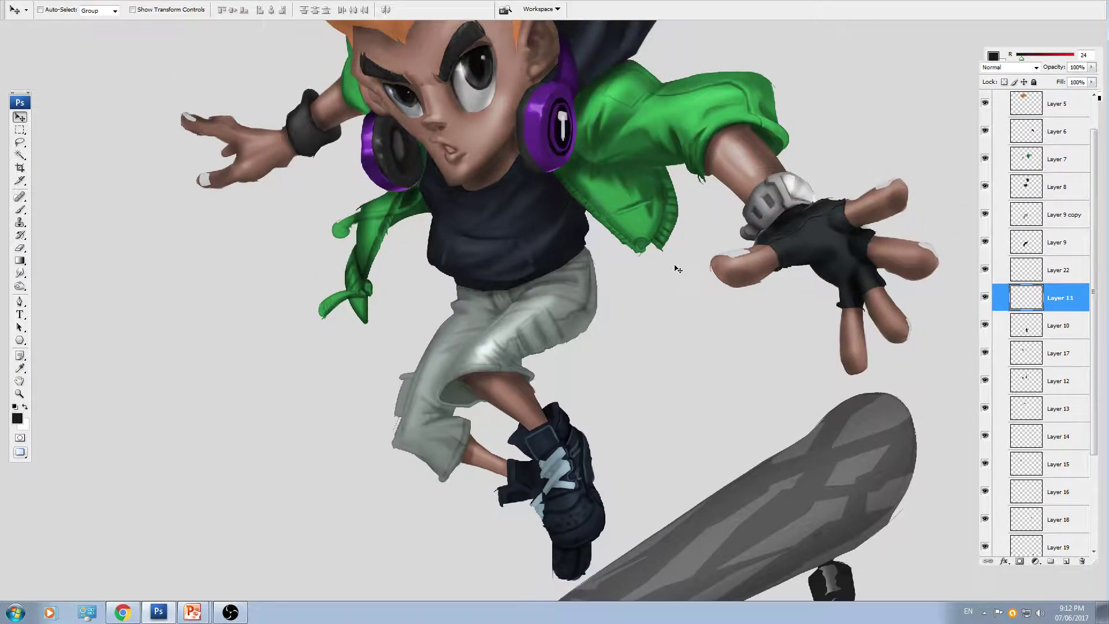
pyautogui.scroll(2, 440, 272)
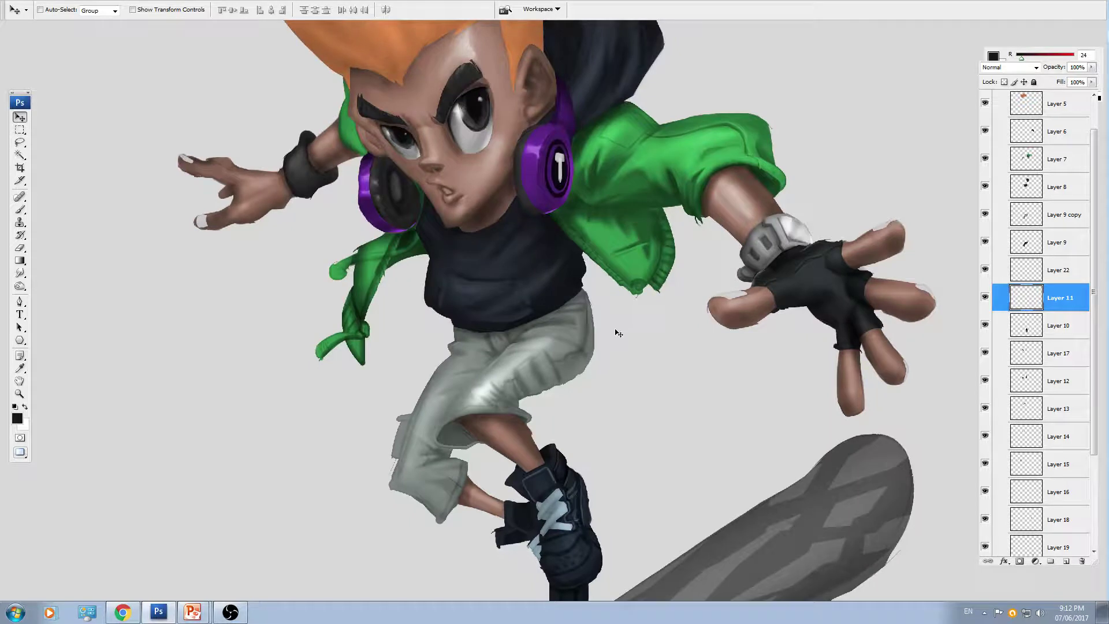
pyautogui.keyDown('ctrl'); pyautogui.click(528, 375); pyautogui.keyUp('ctrl')
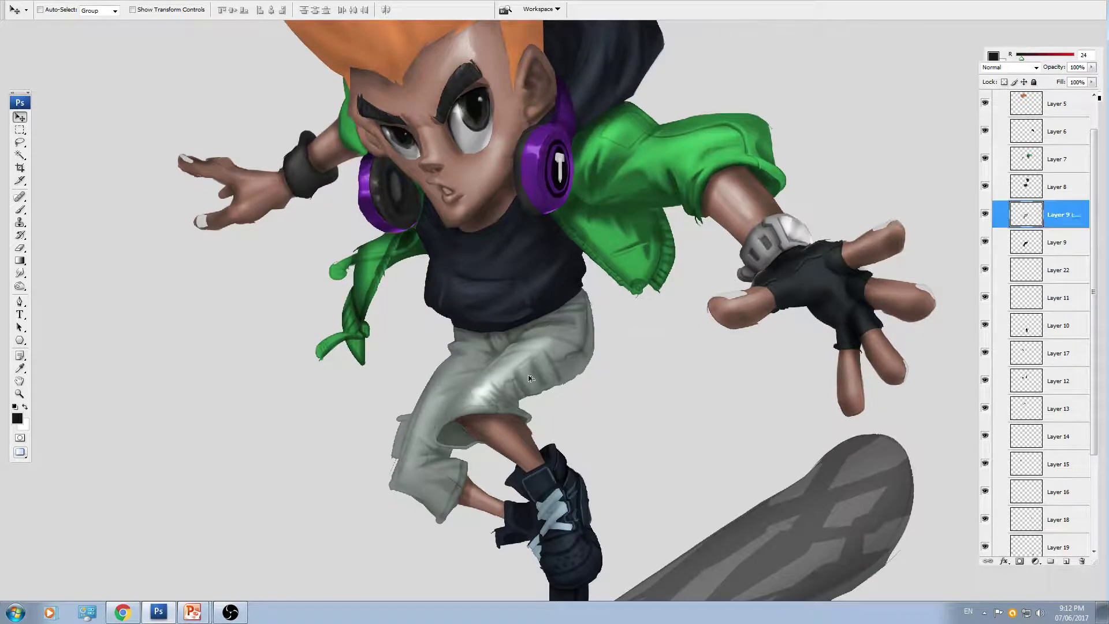
pyautogui.hotkey('ctrl', 'b')
pyautogui.click(857, 213)
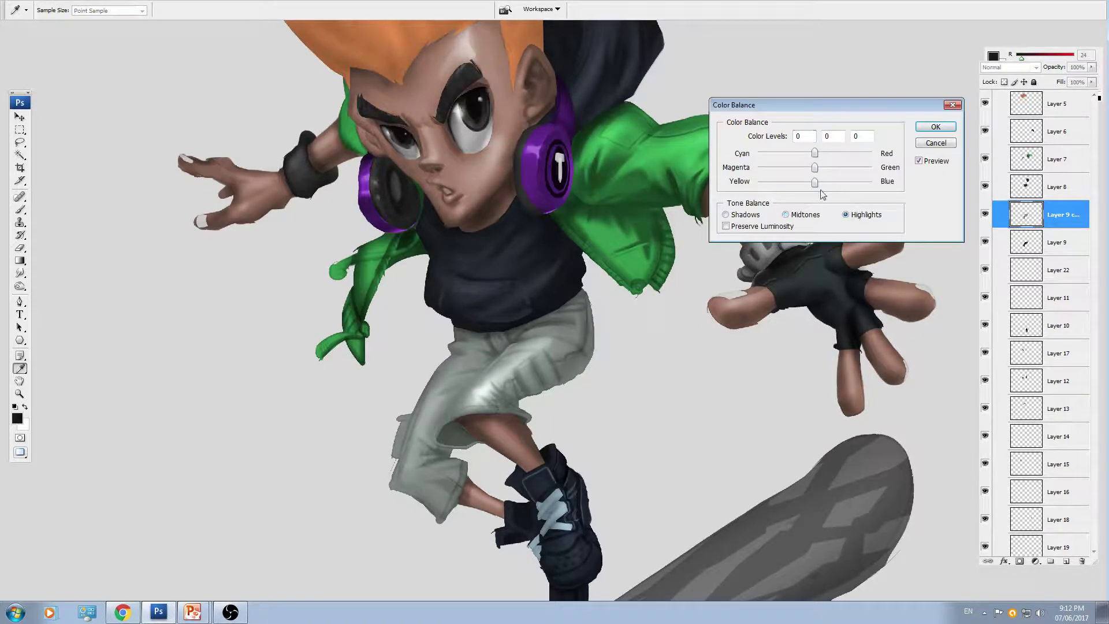
pyautogui.moveTo(815, 183)
pyautogui.mouseDown()
pyautogui.moveTo(829, 184)
pyautogui.moveTo(819, 175)
pyautogui.mouseUp()
pyautogui.press('Return')
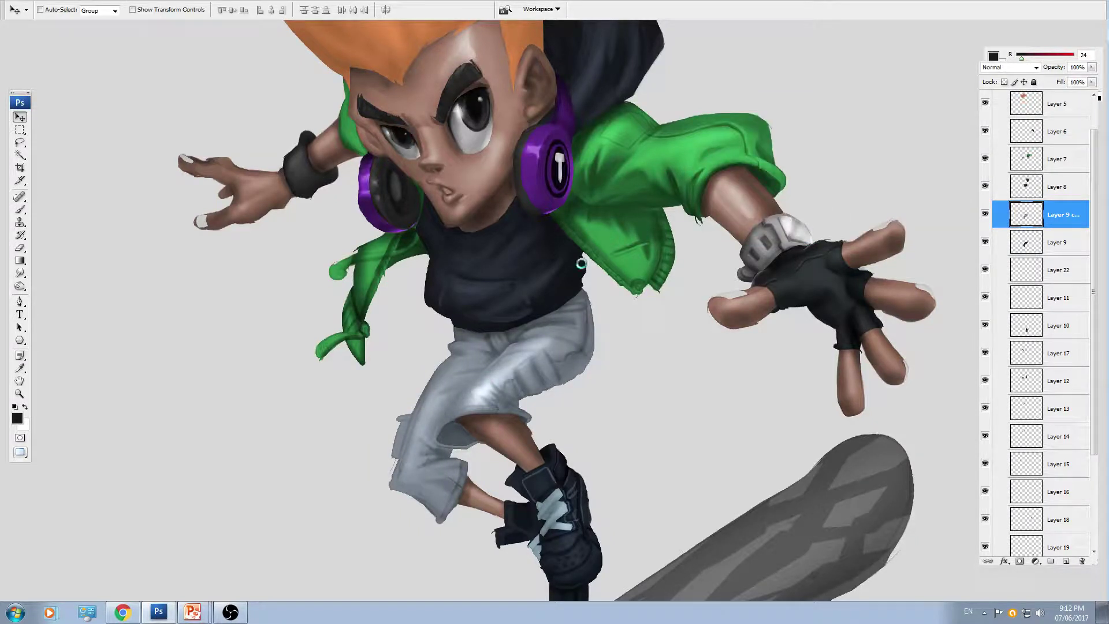
pyautogui.moveTo(550, 302); pyautogui.dragTo(580, 342)
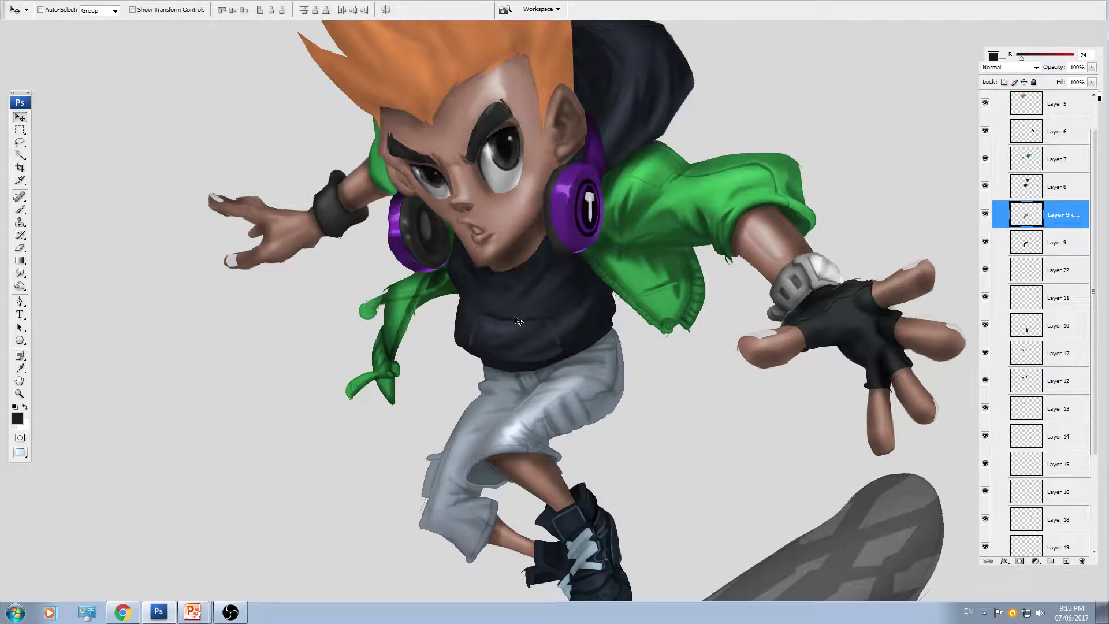
pyautogui.keyDown('ctrl'); pyautogui.moveTo(516, 319); pyautogui.dragTo(532, 345); pyautogui.keyUp('ctrl')
pyautogui.hotkey('ctrl', 'z')
# - Warm the fingernail layer by shifting its highlights toward yellow in Color Balance
pyautogui.moveTo(604, 278); pyautogui.dragTo(581, 352)
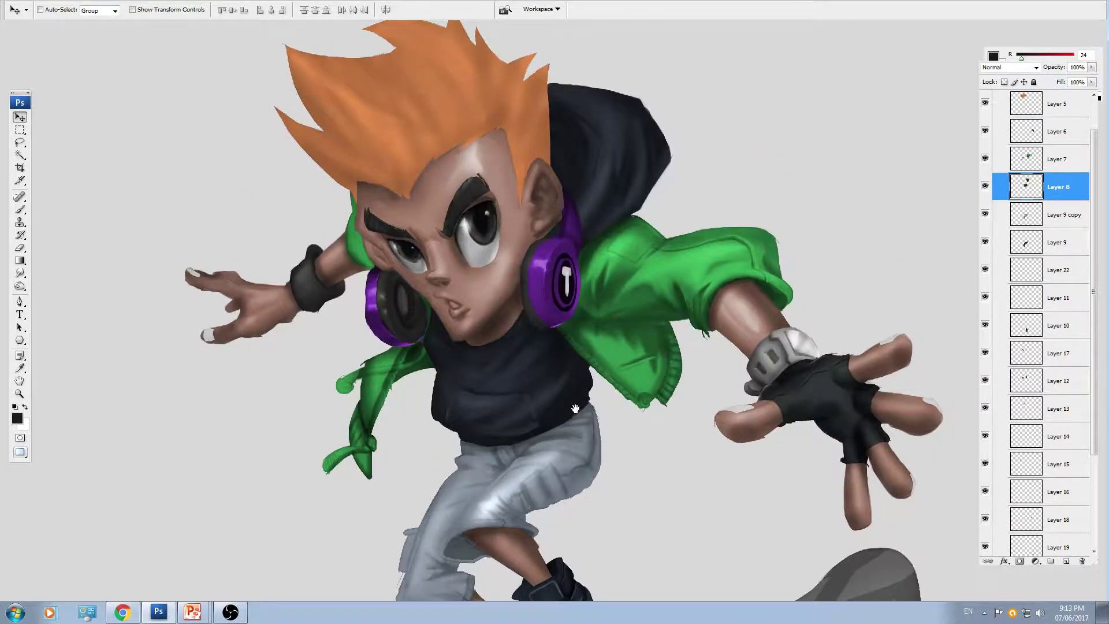
pyautogui.moveTo(576, 409); pyautogui.dragTo(529, 250)
pyautogui.hotkey('ctrl', '-')
pyautogui.hotkey('ctrl', '+')
pyautogui.hotkey('ctrl', '+')
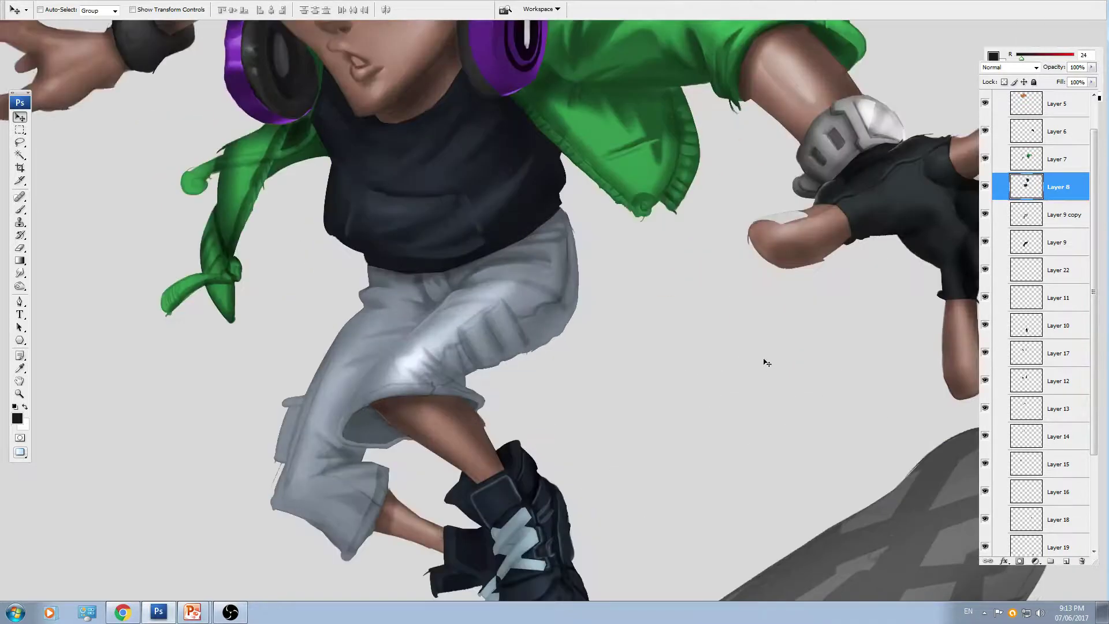
pyautogui.moveTo(809, 280); pyautogui.dragTo(613, 337)
pyautogui.keyDown('ctrl'); pyautogui.click(599, 269); pyautogui.keyUp('ctrl')
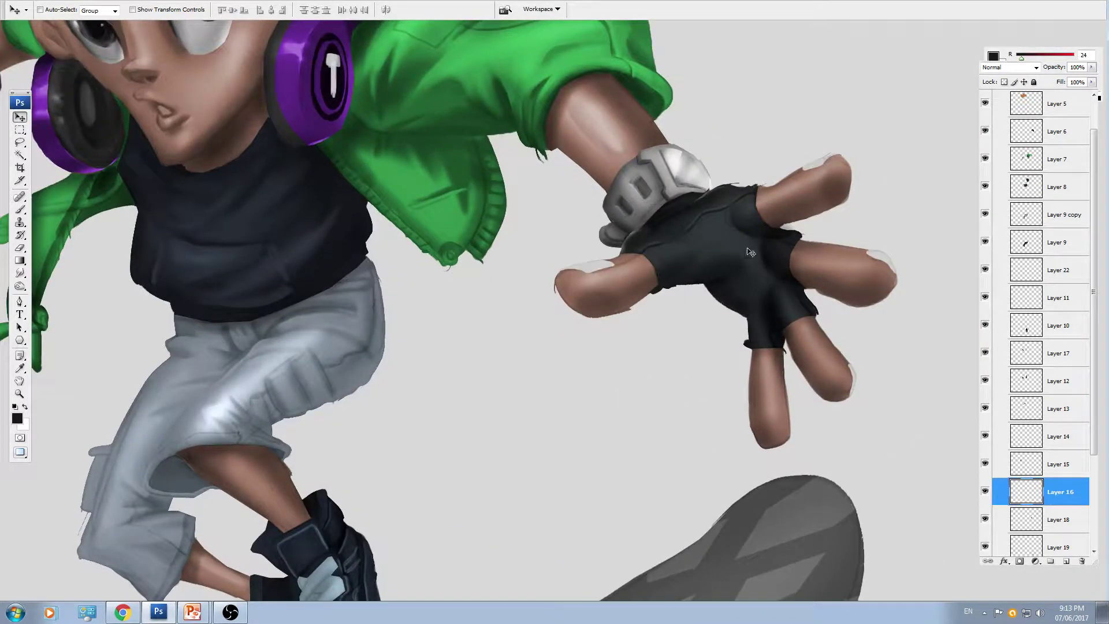
pyautogui.hotkey('ctrl', 'b')
pyautogui.click(847, 215)
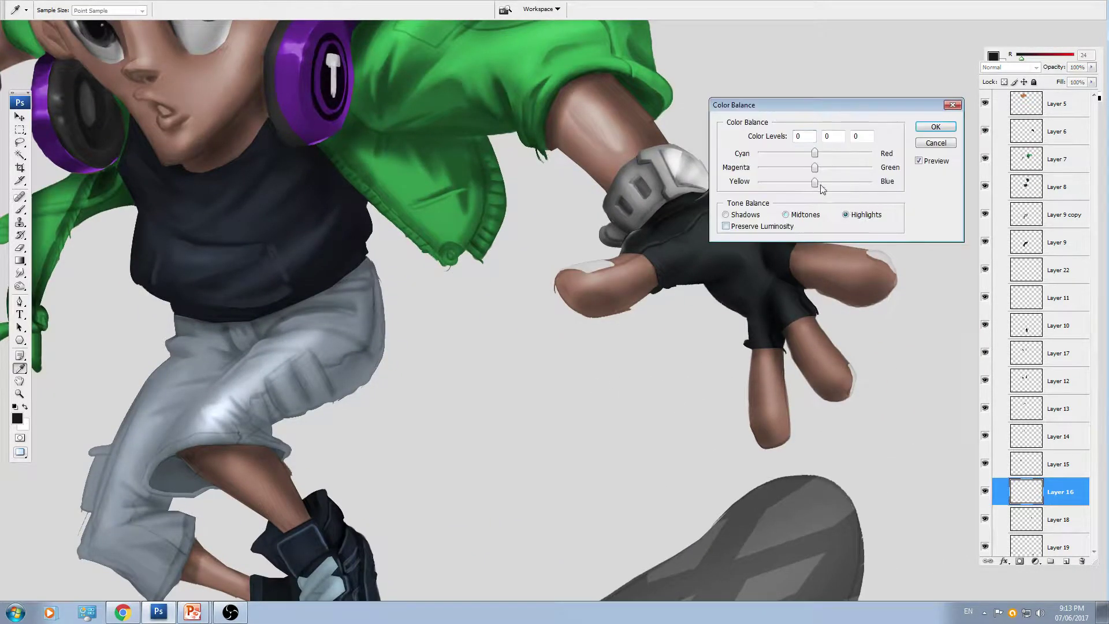
pyautogui.moveTo(846, 189); pyautogui.dragTo(789, 188)
pyautogui.press('Return')
# - Brighten the fingernails by lowering the white input level in Levels
pyautogui.hotkey('ctrl', 'l')
pyautogui.moveTo(923, 224)
pyautogui.mouseDown()
pyautogui.moveTo(878, 226)
pyautogui.moveTo(906, 228)
pyautogui.mouseUp()
pyautogui.press('Return')
# - Colorize the grey skateboard layer blue-violet with hue about 233
pyautogui.hotkey('ctrl', '-')
pyautogui.moveTo(583, 394); pyautogui.dragTo(685, 324)
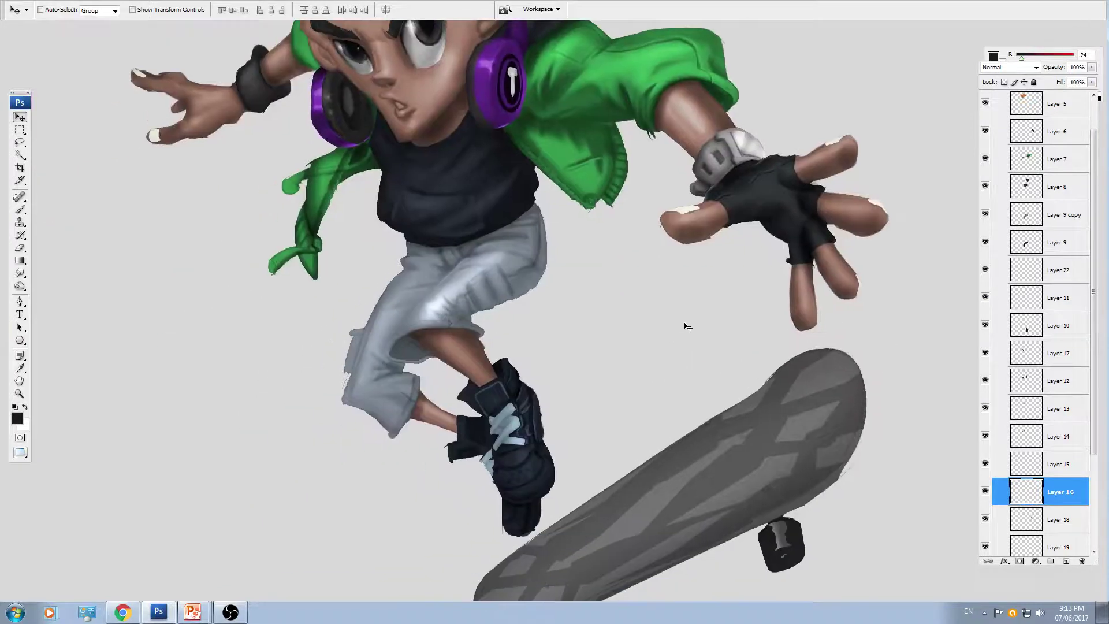
pyautogui.moveTo(639, 446); pyautogui.dragTo(653, 304)
pyautogui.keyDown('ctrl'); pyautogui.click(705, 371); pyautogui.keyUp('ctrl')
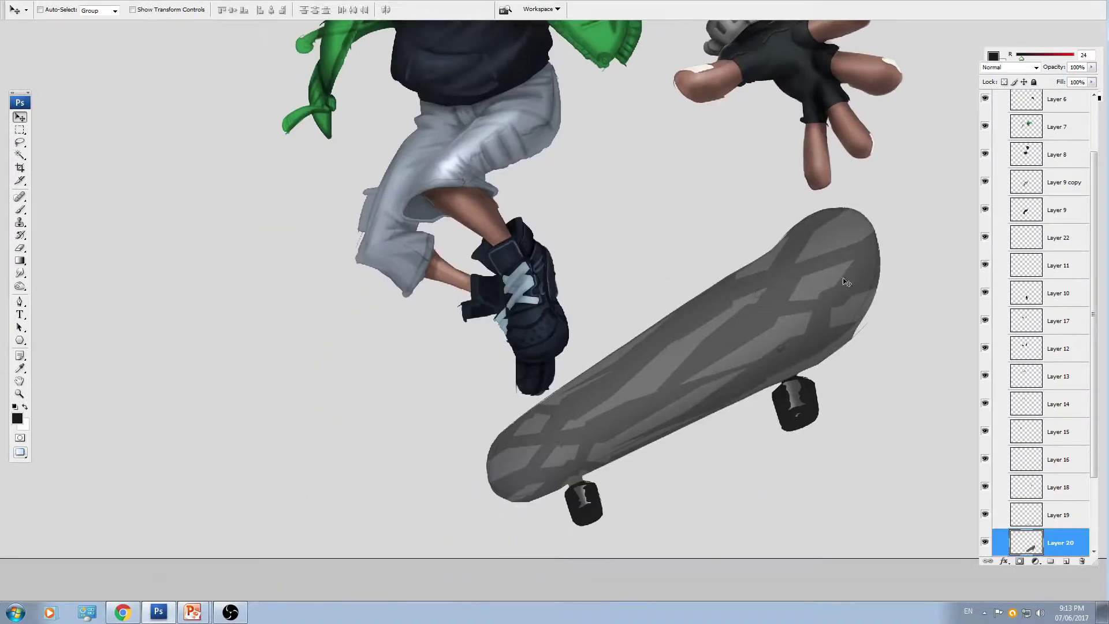
pyautogui.hotkey('ctrl', 'u')
pyautogui.click(921, 261)
pyautogui.moveTo(765, 185); pyautogui.dragTo(839, 191)
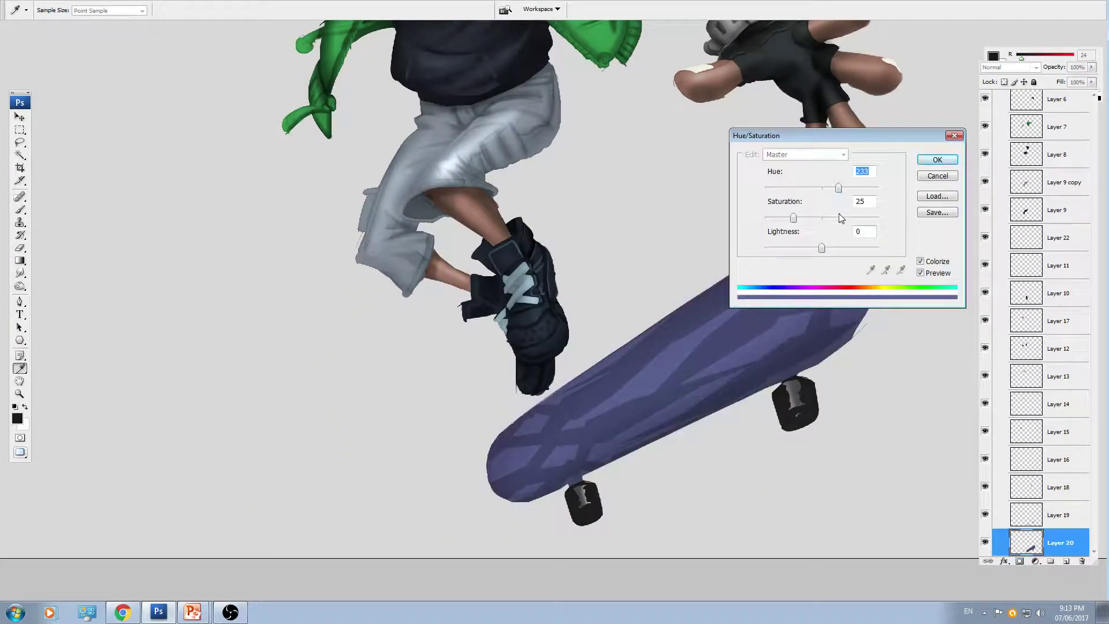
pyautogui.click(820, 218)
pyautogui.moveTo(825, 250); pyautogui.dragTo(796, 218)
pyautogui.press('Return')
# - Duplicate the brown skin layer with an offset and turn the copy solid black by reducing its lightness to the minimum
pyautogui.moveTo(781, 147); pyautogui.dragTo(742, 324)
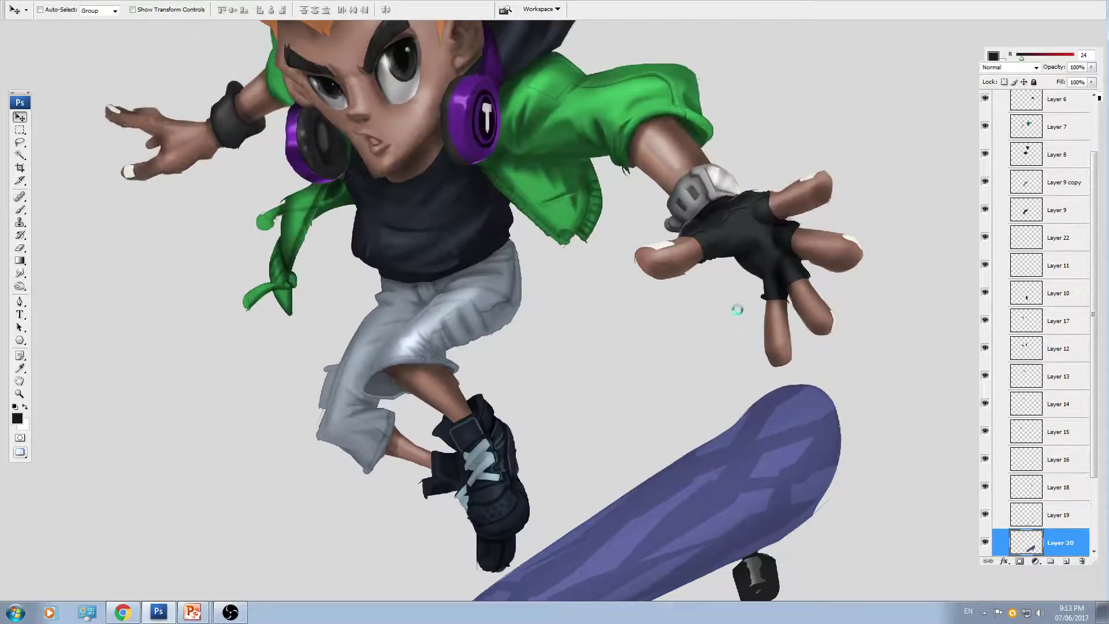
pyautogui.moveTo(617, 497); pyautogui.dragTo(565, 379)
pyautogui.keyDown('ctrl'); pyautogui.click(462, 206); pyautogui.keyUp('ctrl')
pyautogui.hotkey('ctrl', 'u')
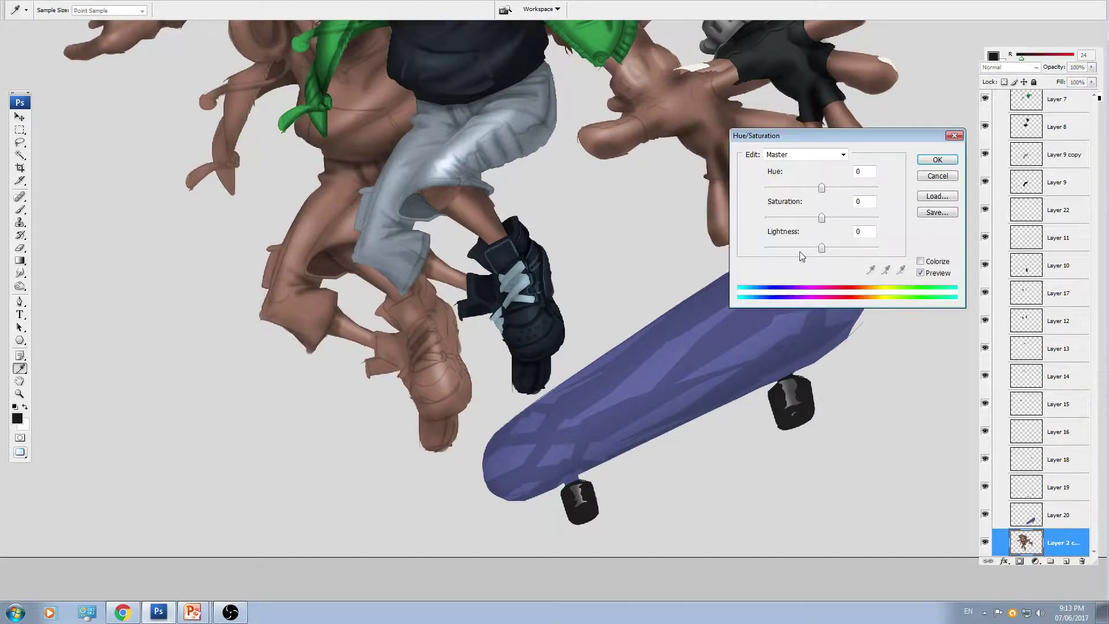
pyautogui.moveTo(821, 248); pyautogui.dragTo(600, 251)
pyautogui.press('Return')
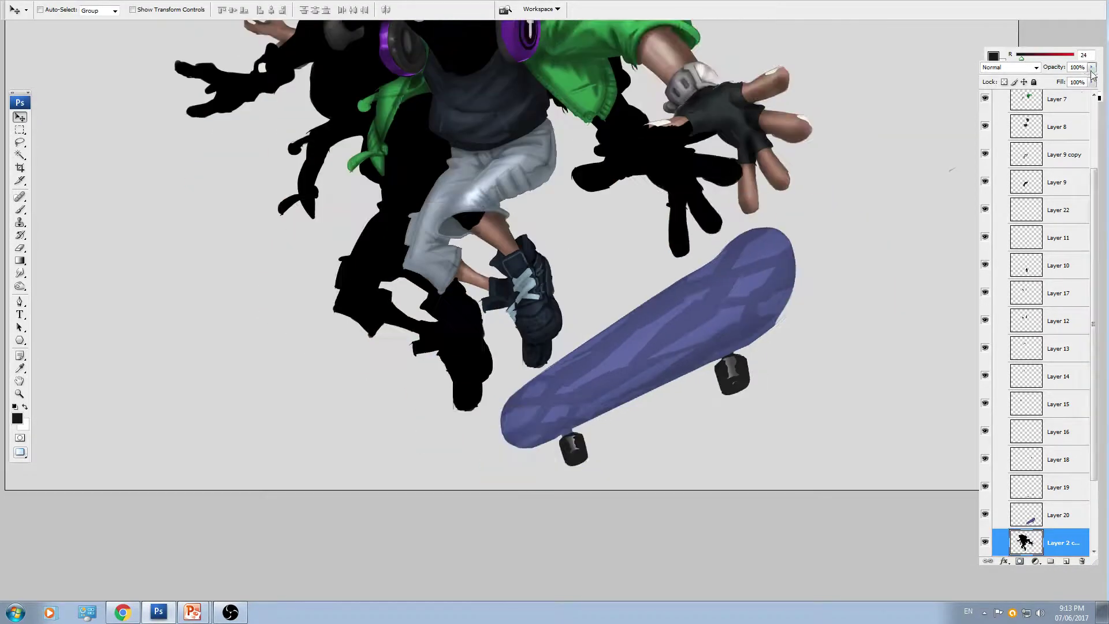
# - Set the black silhouette's opacity to 35% and reorder it above the skateboard layer as a shadow
pyautogui.click(1092, 69)
pyautogui.moveTo(1092, 84); pyautogui.dragTo(1053, 86)
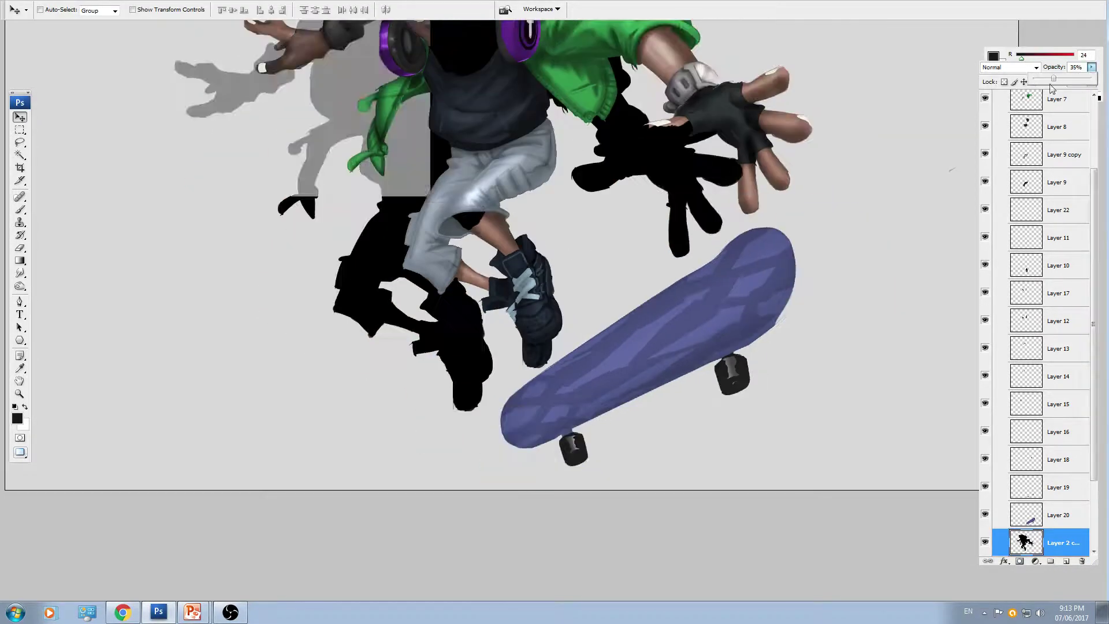
pyautogui.moveTo(585, 341)
pyautogui.mouseDown()
pyautogui.moveTo(510, 292)
pyautogui.moveTo(607, 347)
pyautogui.mouseUp()
pyautogui.hotkey('ctrl', '-')
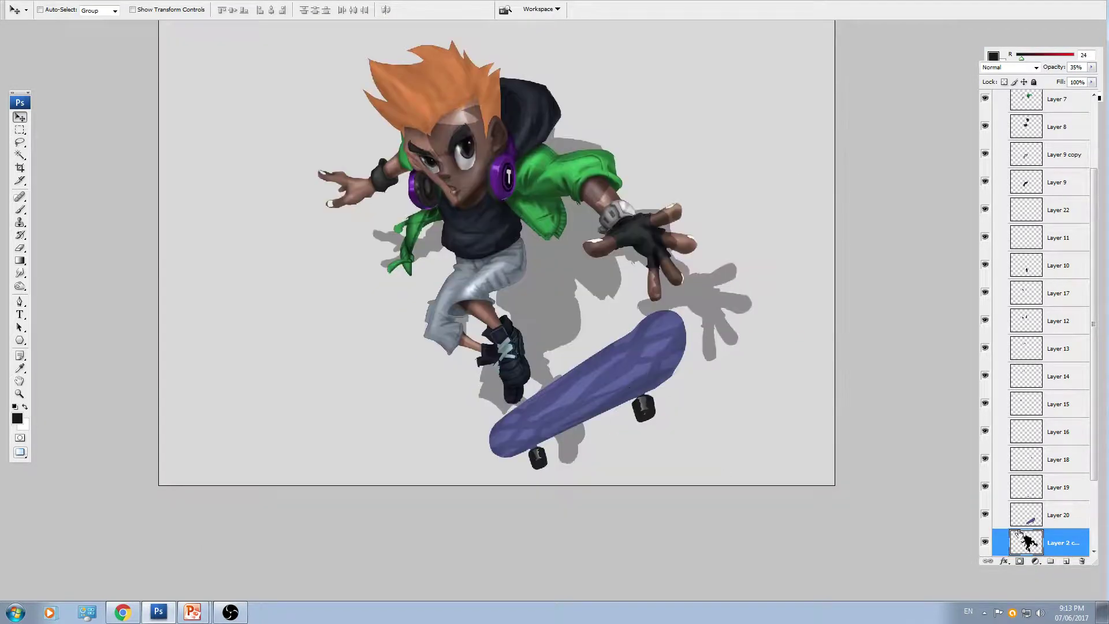
pyautogui.moveTo(1026, 537); pyautogui.dragTo(1054, 497)
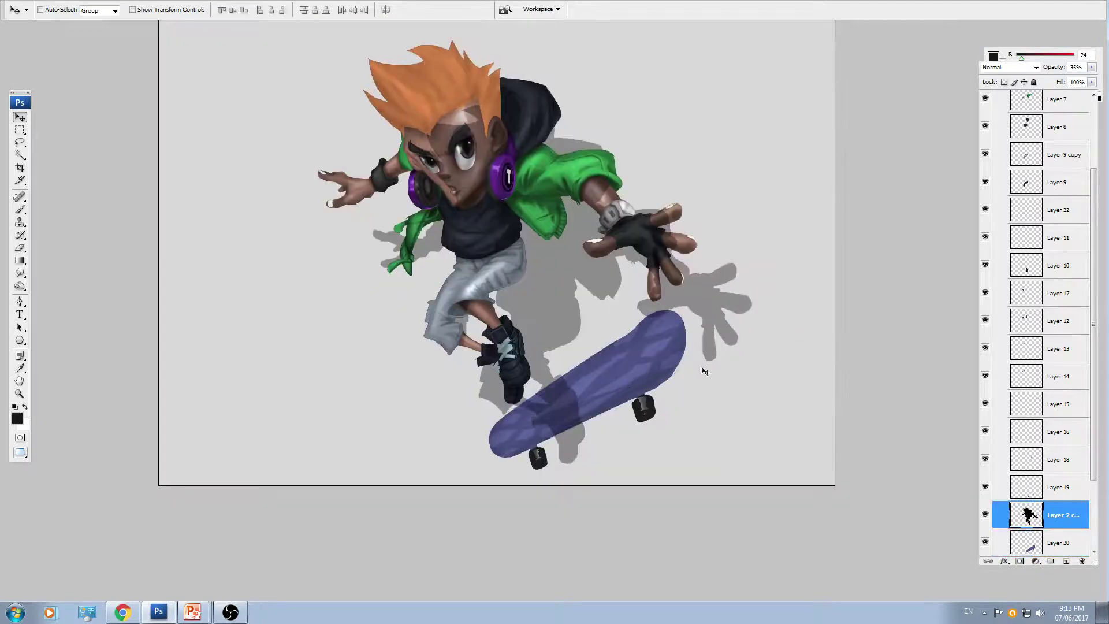
# - Transform the shadow by rotating it clockwise about 23.5°, distorting its corners and placing it behind the character across the skateboard
pyautogui.hotkey('ctrl', 't')
pyautogui.moveTo(852, 314); pyautogui.dragTo(822, 388)
pyautogui.moveTo(926, 292); pyautogui.dragTo(920, 425)
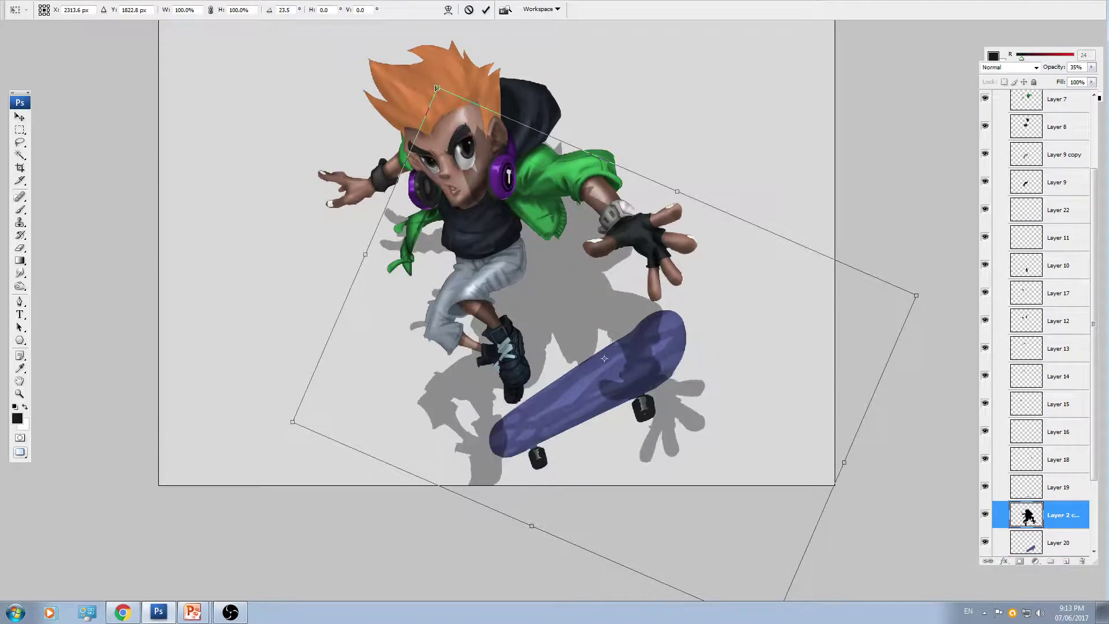
pyautogui.moveTo(437, 88); pyautogui.dragTo(520, 178)
pyautogui.moveTo(717, 405); pyautogui.dragTo(820, 366)
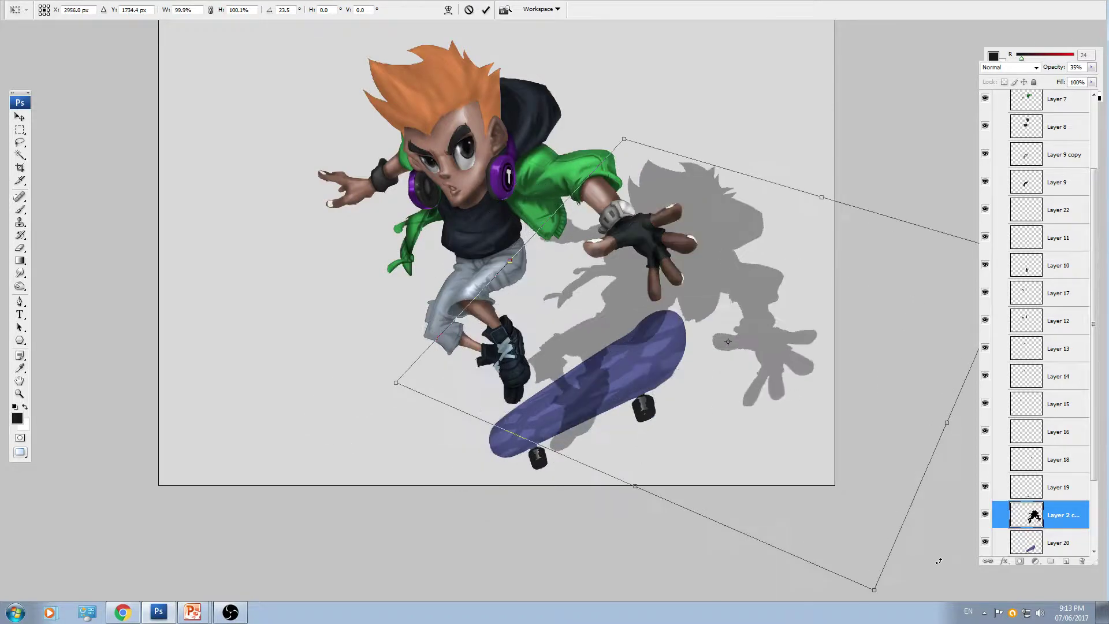
pyautogui.moveTo(938, 561); pyautogui.dragTo(954, 546)
pyautogui.moveTo(750, 446); pyautogui.dragTo(697, 405)
pyautogui.moveTo(647, 423); pyautogui.dragTo(579, 427)
pyautogui.press('Return')
# - Transform the shadow again, pulling its upper corner inward to refine its shape
pyautogui.hotkey('ctrl', 't')
pyautogui.moveTo(883, 140); pyautogui.dragTo(804, 190)
pyautogui.press('Return')
# - Delete the part of the shadow that falls outside the skateboard's outline, then clear the selection
pyautogui.scroll(-2, 1101, 396)
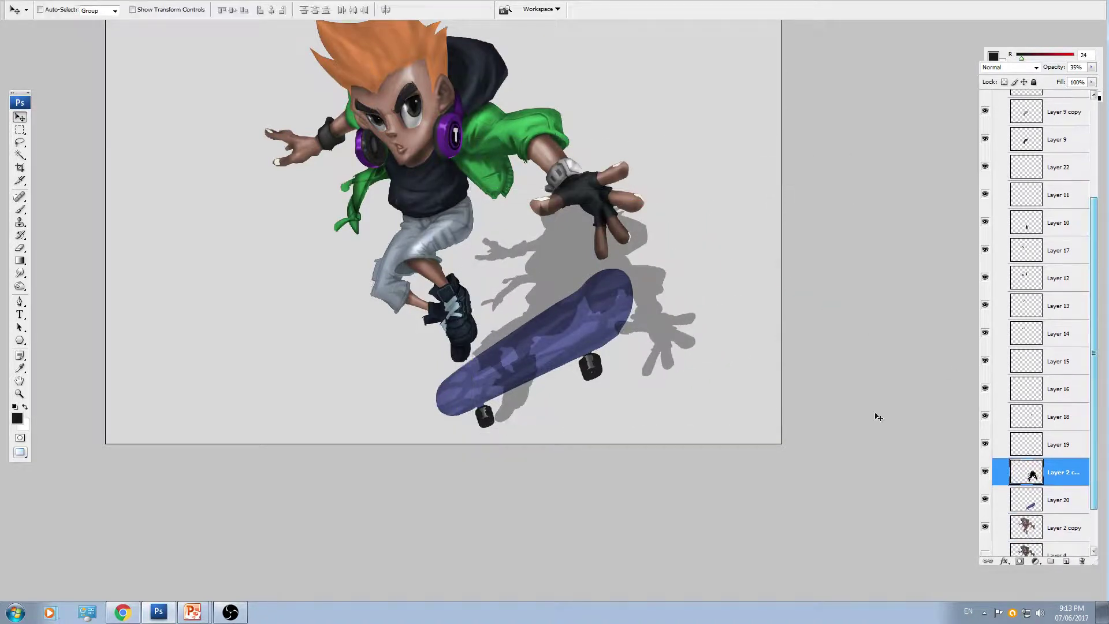
pyautogui.keyDown('ctrl'); pyautogui.click(1028, 507); pyautogui.keyUp('ctrl')
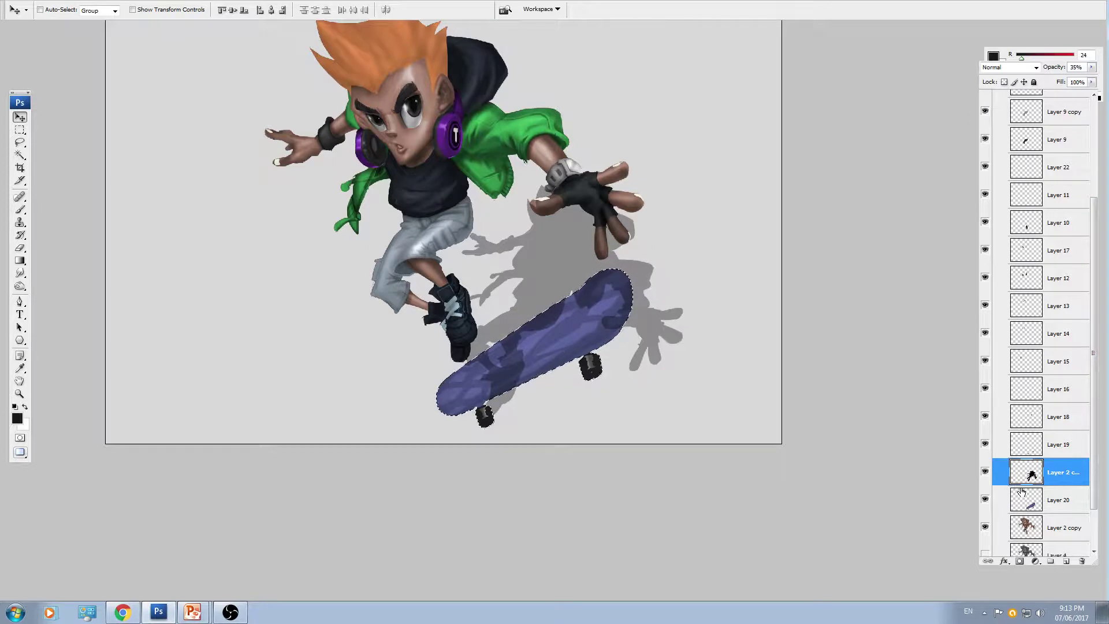
pyautogui.hotkey('ctrl', 'shift', 'i')
pyautogui.press('Delete')
pyautogui.hotkey('ctrl', 'd')
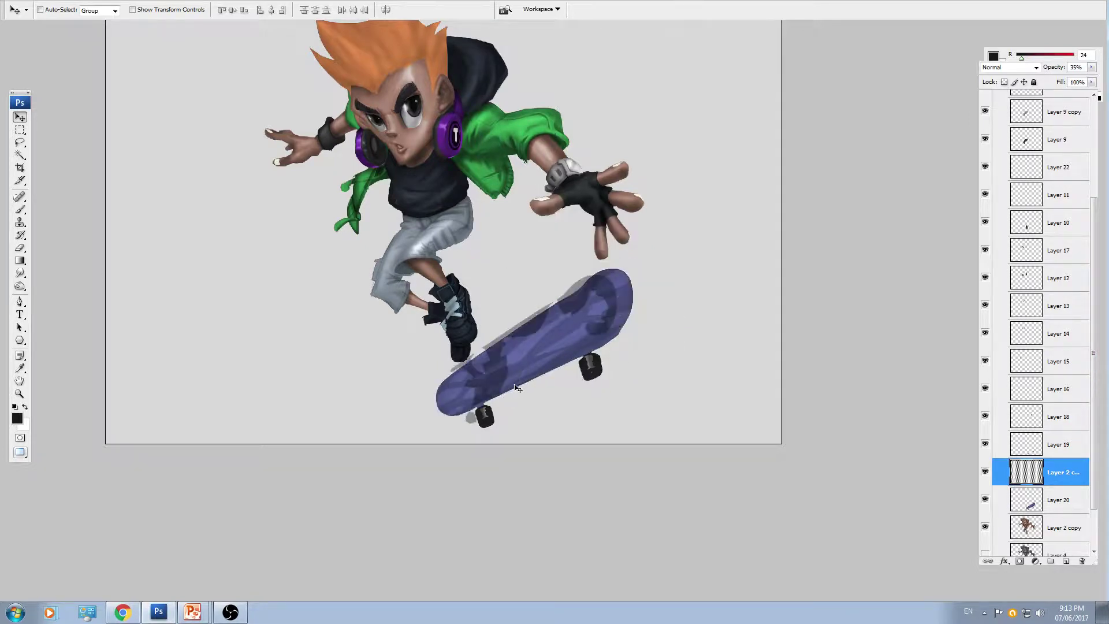
# - Tint the grey wrist gadget on the gloved hand bluish with Color Balance, raising green and blue in the highlights
pyautogui.hotkey('ctrl', '+')
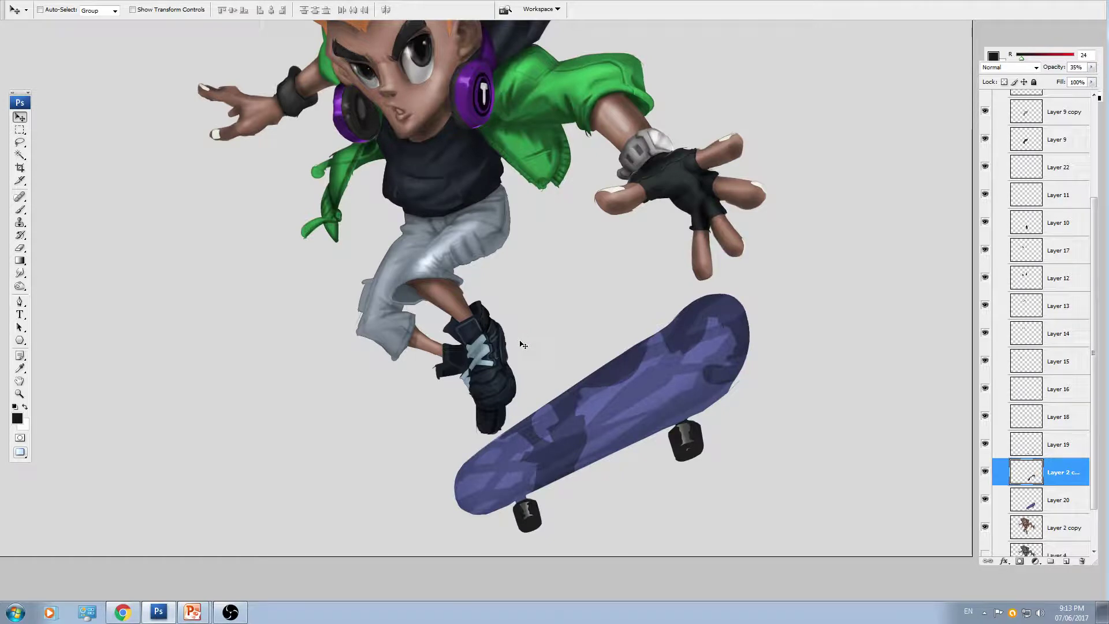
pyautogui.hotkey('ctrl', '+')
pyautogui.moveTo(666, 123); pyautogui.dragTo(529, 291)
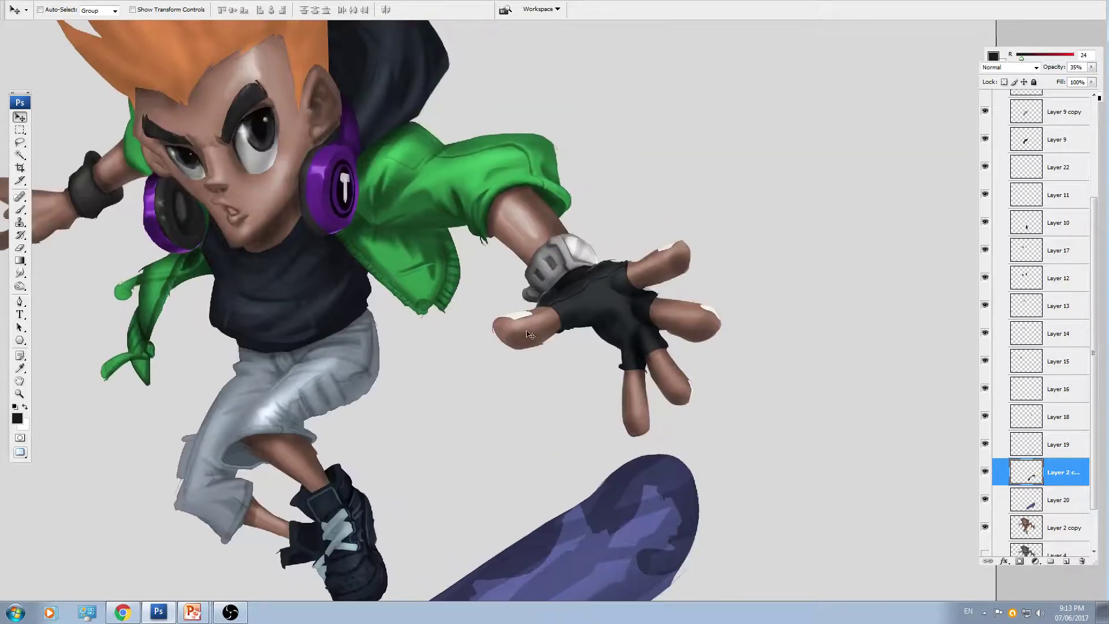
pyautogui.hotkey('ctrl', '+')
pyautogui.moveTo(591, 240); pyautogui.dragTo(543, 293)
pyautogui.keyDown('ctrl'); pyautogui.click(561, 285); pyautogui.keyUp('ctrl')
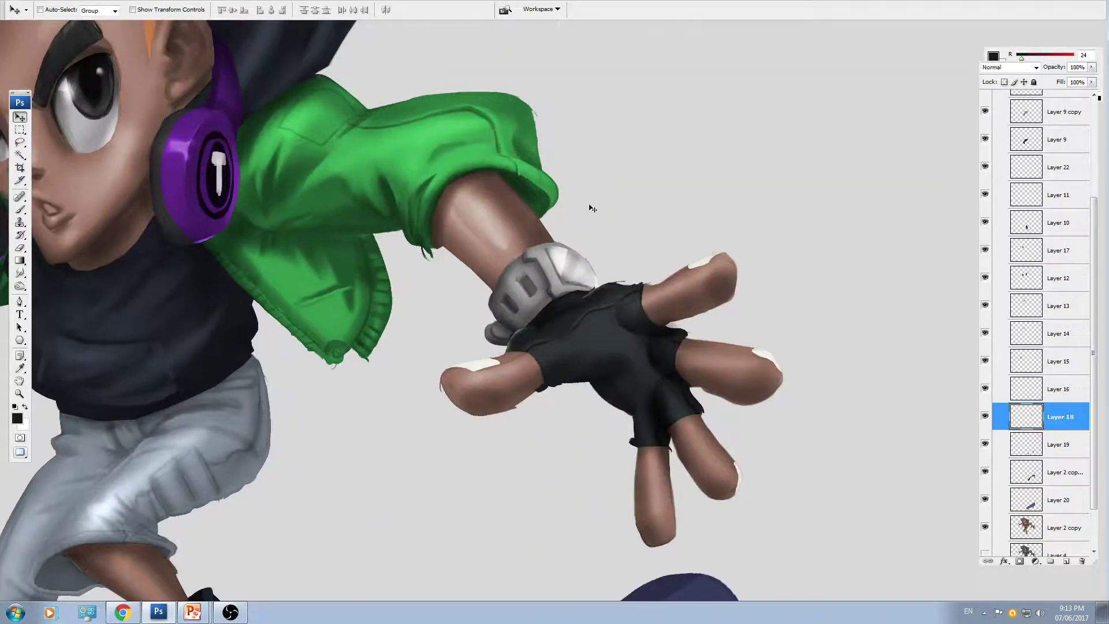
pyautogui.hotkey('ctrl', 'b')
pyautogui.moveTo(816, 168)
pyautogui.mouseDown()
pyautogui.moveTo(838, 187)
pyautogui.moveTo(804, 188)
pyautogui.moveTo(844, 191)
pyautogui.moveTo(821, 173)
pyautogui.mouseUp()
pyautogui.click(743, 215)
pyautogui.click(845, 214)
pyautogui.moveTo(816, 155); pyautogui.dragTo(833, 159)
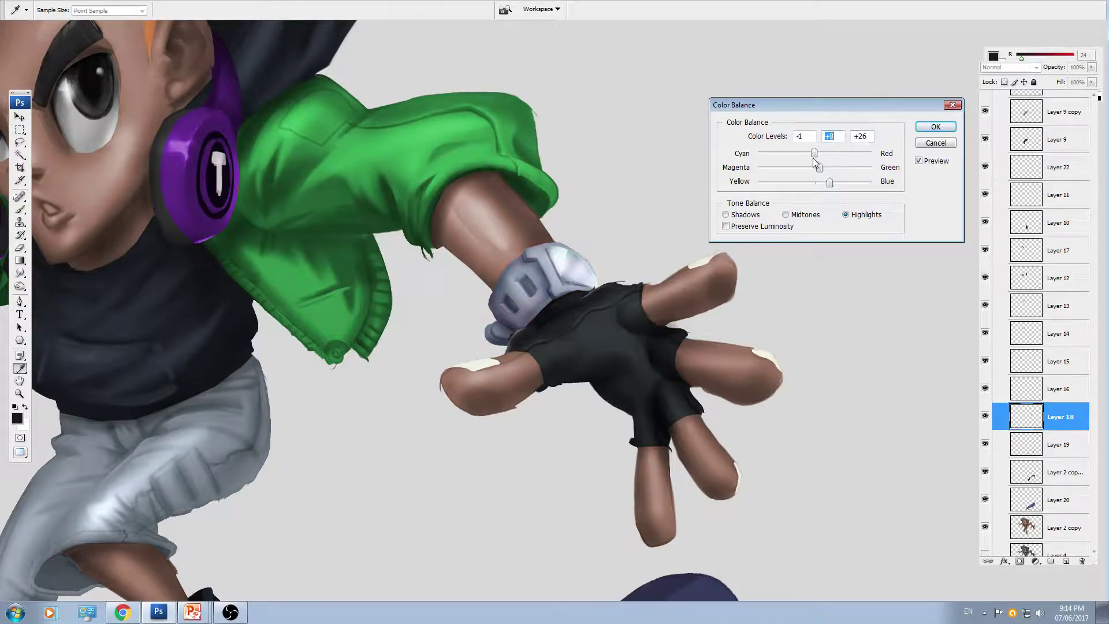
pyautogui.press('Return')
# - Shift the wrist gadget's hue toward violet and lower its saturation to about -29
pyautogui.hotkey('ctrl', 'u')
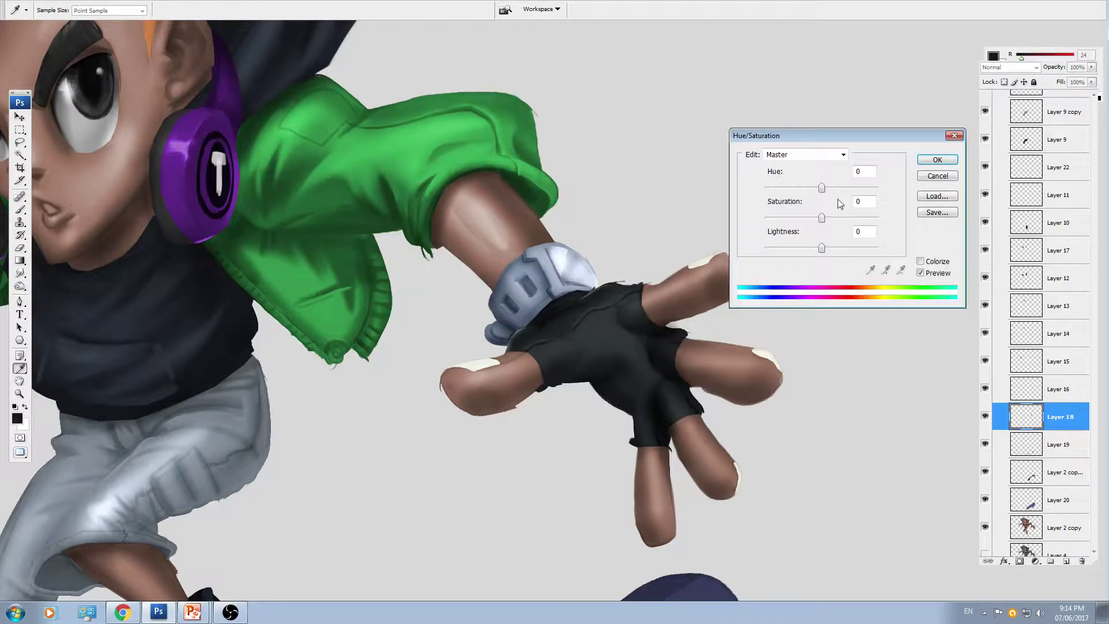
pyautogui.moveTo(821, 187); pyautogui.dragTo(807, 221)
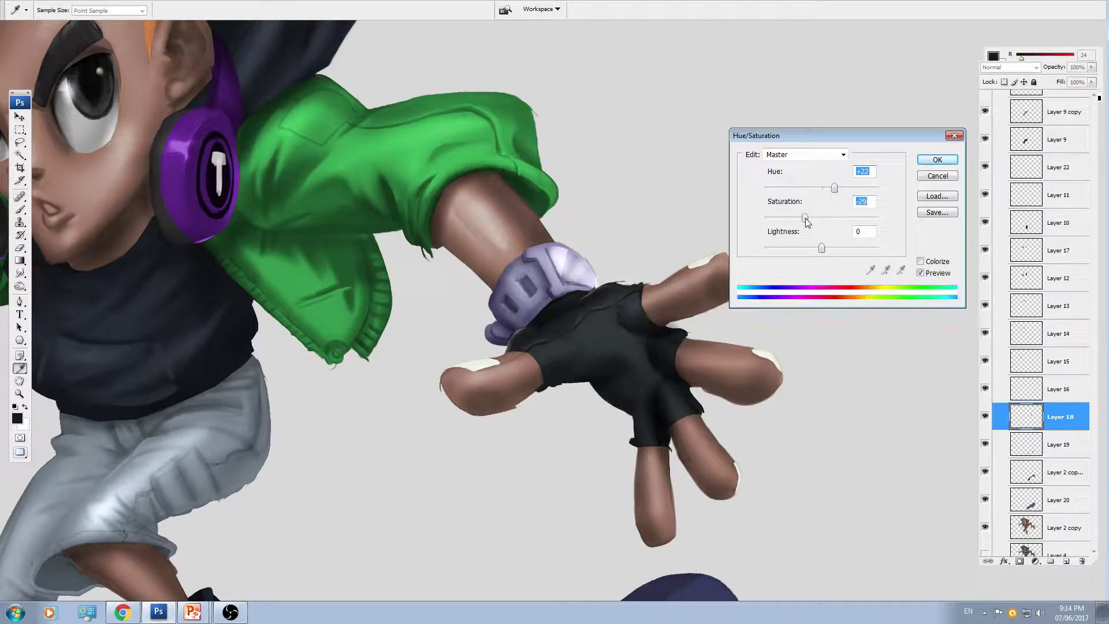
pyautogui.press('Return')
pyautogui.press('v')
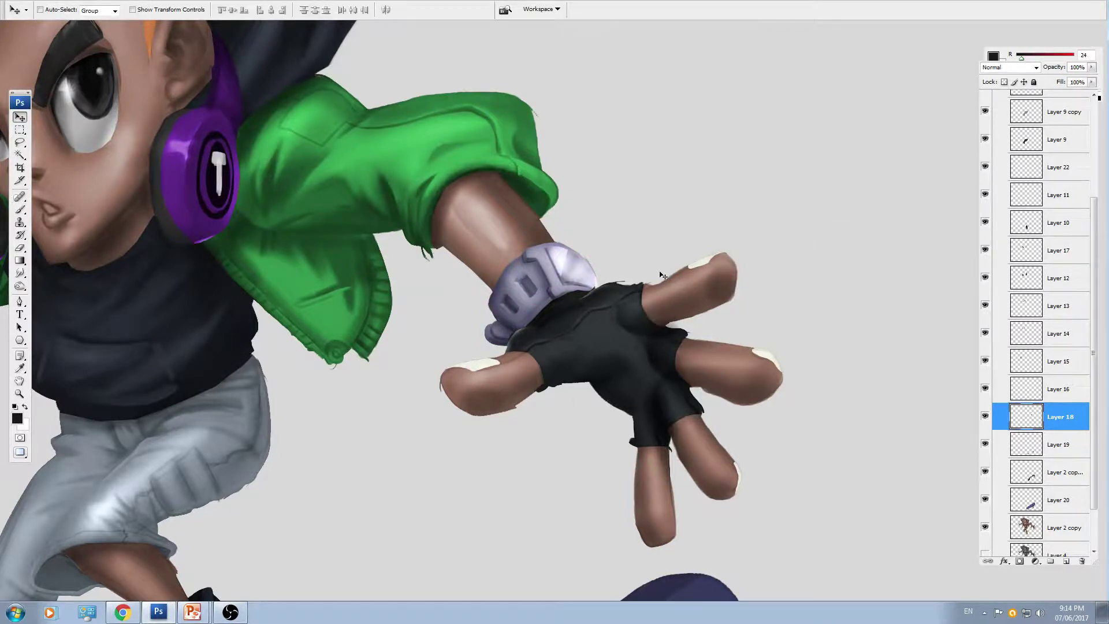
# - Outline the bright panel on the wrist gadget with the Lasso and copy it to a new layer
pyautogui.scroll(-3, 664, 276)
pyautogui.scroll(4, 673, 240)
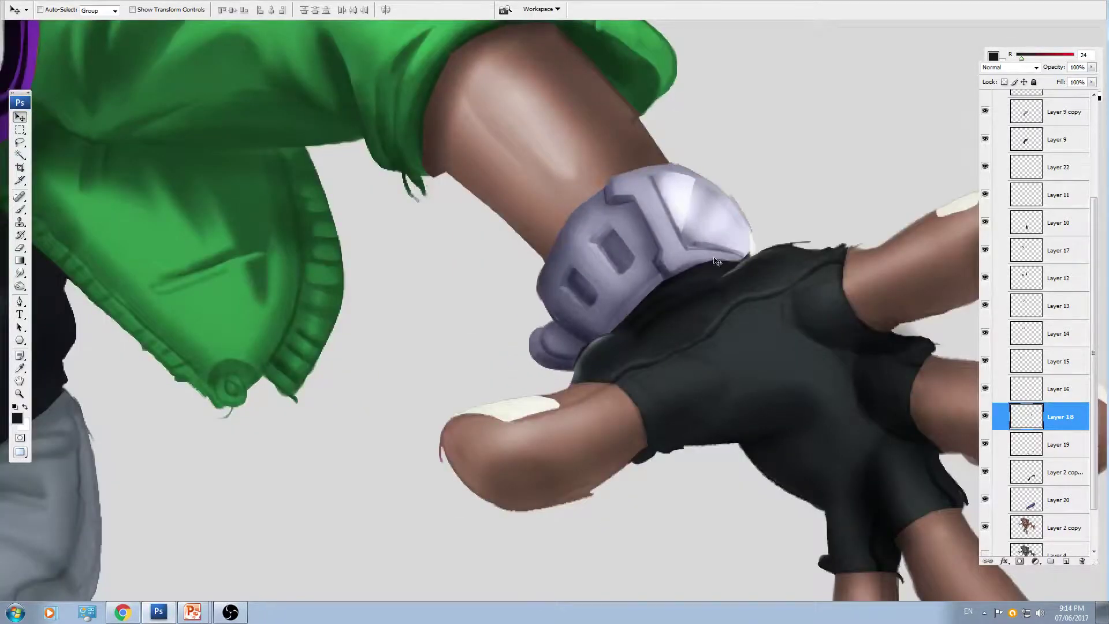
pyautogui.moveTo(704, 226); pyautogui.dragTo(609, 250)
pyautogui.press('l')
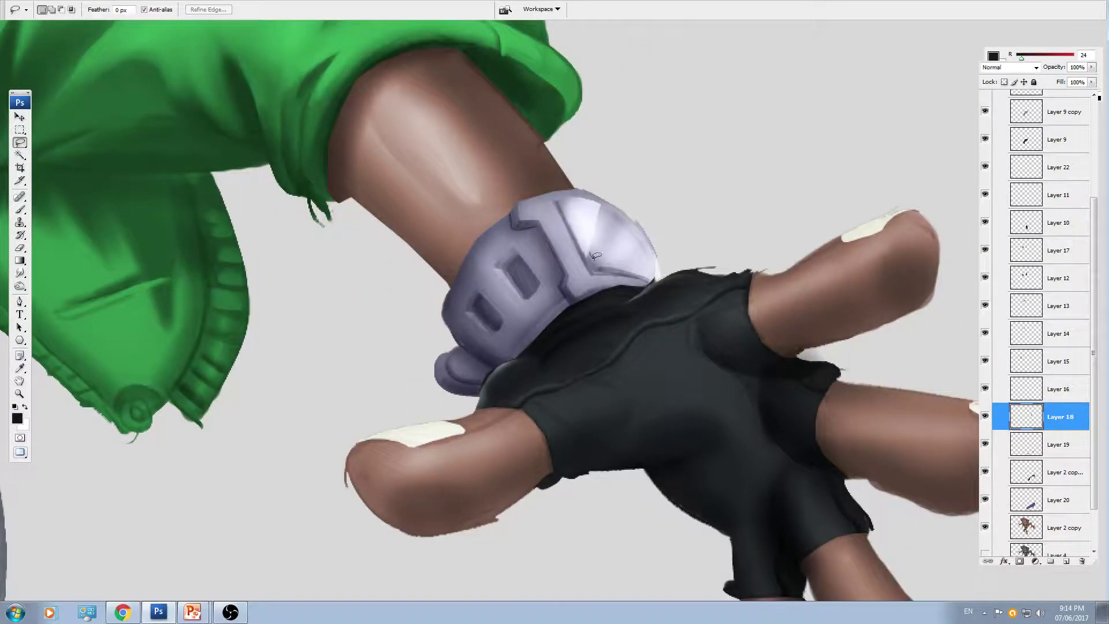
pyautogui.moveTo(652, 254)
pyautogui.mouseDown()
pyautogui.moveTo(637, 227)
pyautogui.moveTo(599, 219)
pyautogui.mouseUp()
pyautogui.hotkey('ctrl', 'j')
# - Darken the copied panel to a lightness of about -58 and merge it back into the wrist gadget's layer
pyautogui.hotkey('ctrl', 'u')
pyautogui.moveTo(822, 248); pyautogui.dragTo(788, 248)
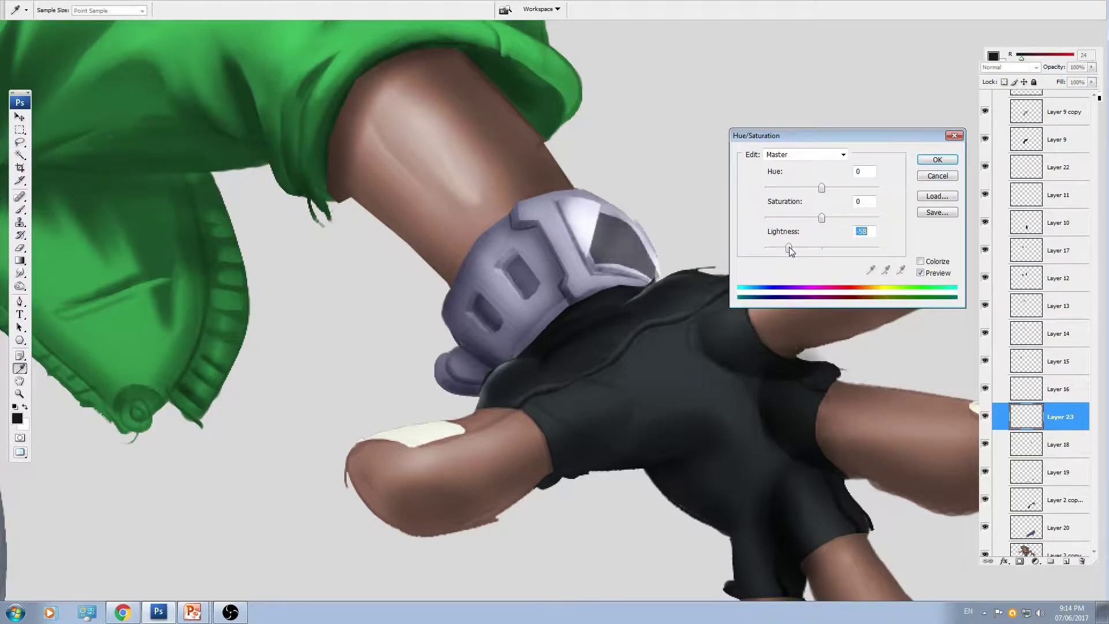
pyautogui.press('Return')
pyautogui.hotkey('ctrl', '-')
pyautogui.hotkey('ctrl', '-')
pyautogui.hotkey('ctrl', '-')
pyautogui.hotkey('ctrl', 'e')
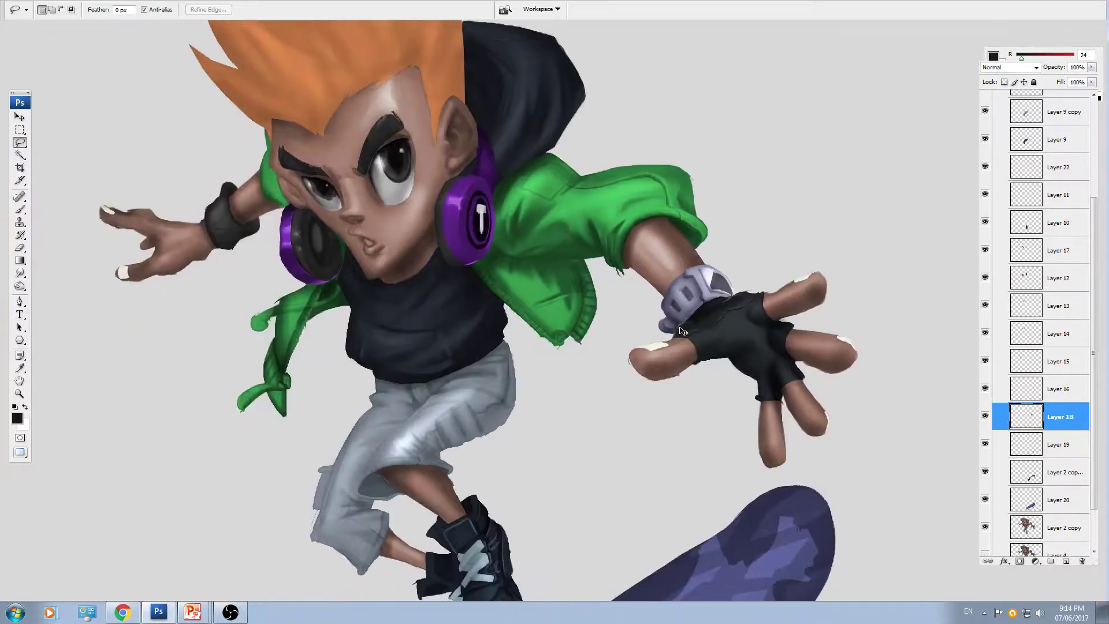
# - Select the layer of the black wristband on the far arm and examine it up close and in the whole figure
pyautogui.press('v')
pyautogui.moveTo(237, 258); pyautogui.dragTo(570, 318)
pyautogui.hotkey('ctrl', '+')
pyautogui.hotkey('ctrl', '+')
pyautogui.hotkey('ctrl', '+')
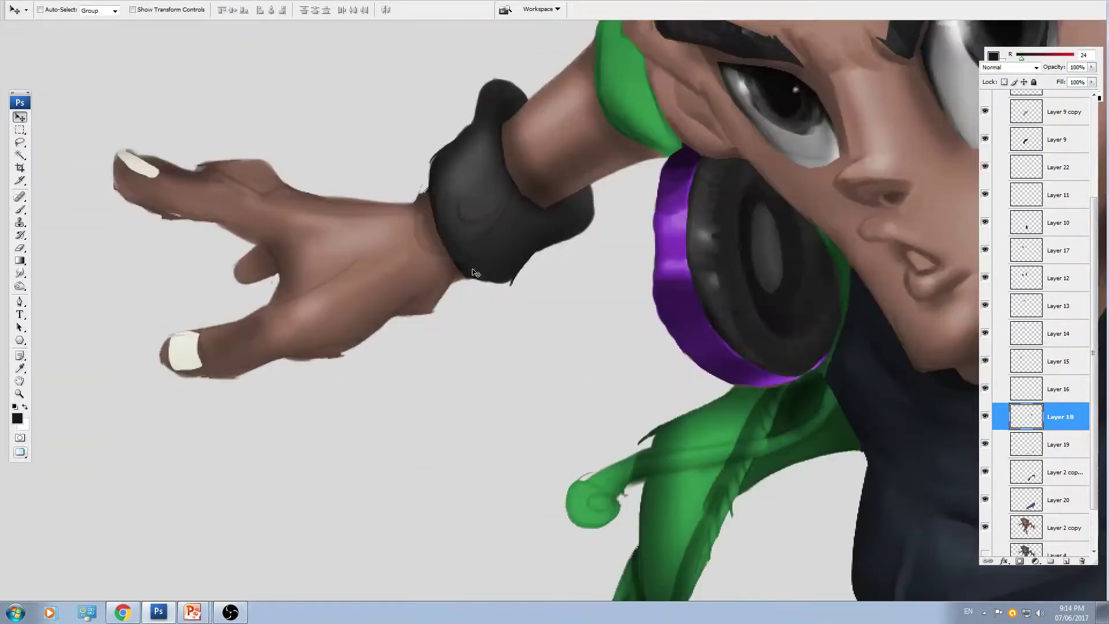
pyautogui.moveTo(437, 267); pyautogui.dragTo(470, 286)
pyautogui.keyDown('ctrl'); pyautogui.click(511, 253); pyautogui.keyUp('ctrl')
pyautogui.hotkey('ctrl', '-')
pyautogui.hotkey('ctrl', '-')
pyautogui.hotkey('ctrl', '-')
pyautogui.hotkey('ctrl', '-')
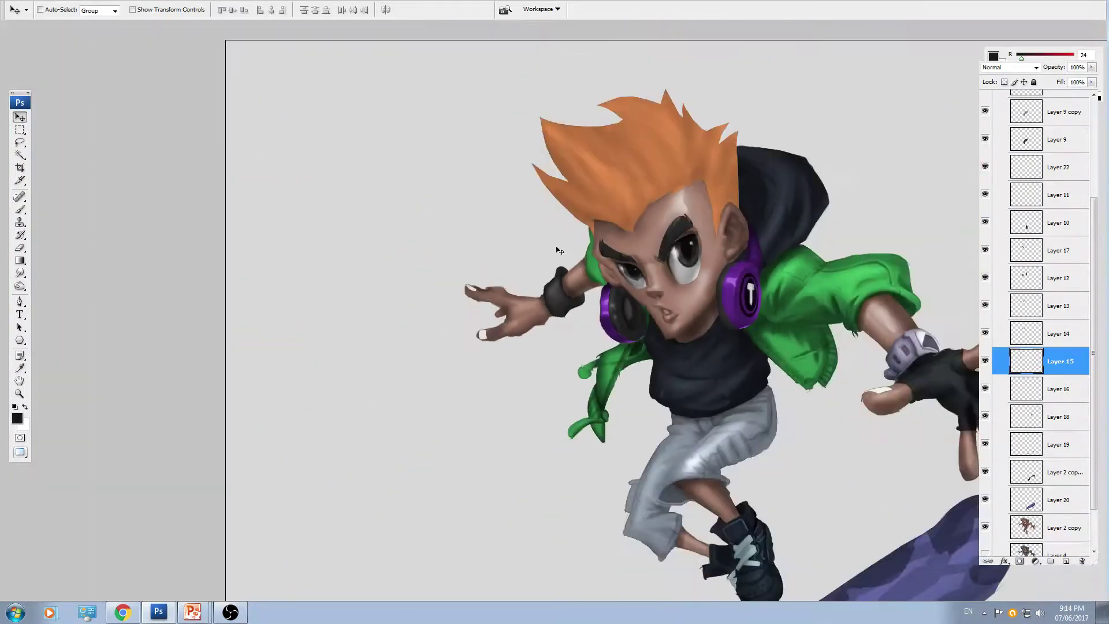
pyautogui.hotkey('ctrl', '+')
pyautogui.hotkey('ctrl', '+')
pyautogui.hotkey('ctrl', '+')
pyautogui.hotkey('ctrl', '+')
pyautogui.hotkey('ctrl', '-')
pyautogui.hotkey('ctrl', '-')
pyautogui.hotkey('ctrl', '-')
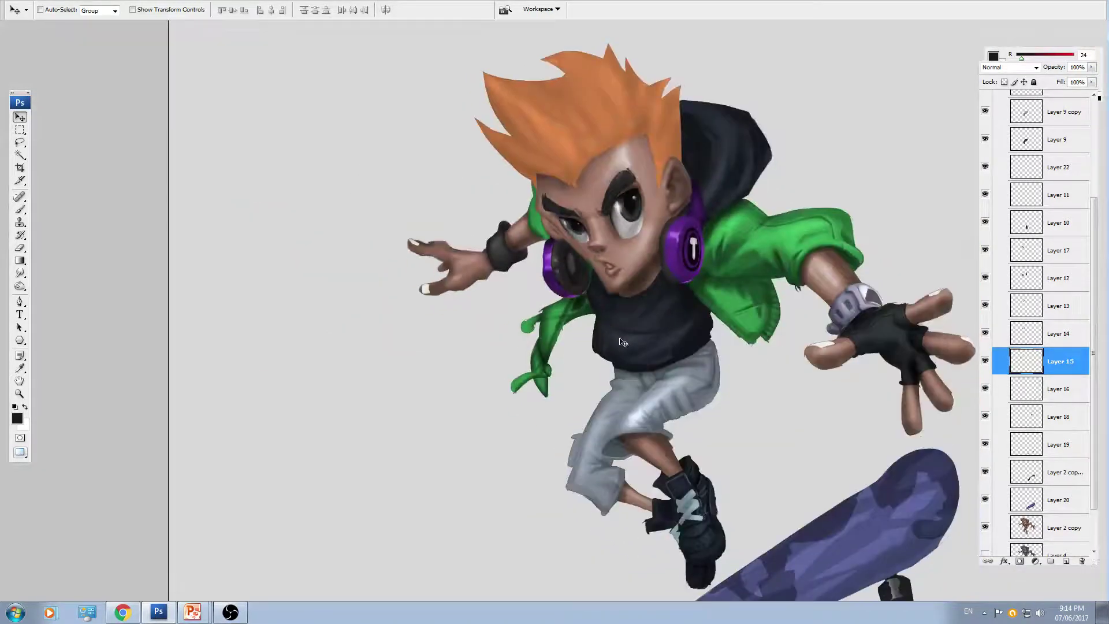
# - Outline the opening between the lips on the skin layer with the Lasso and copy it to a new layer
pyautogui.hotkey('ctrl', '+')
pyautogui.hotkey('ctrl', '+')
pyautogui.hotkey('ctrl', '+')
pyautogui.hotkey('ctrl', '+')
pyautogui.moveTo(653, 127); pyautogui.dragTo(488, 356)
pyautogui.keyDown('ctrl'); pyautogui.click(528, 320); pyautogui.keyUp('ctrl')
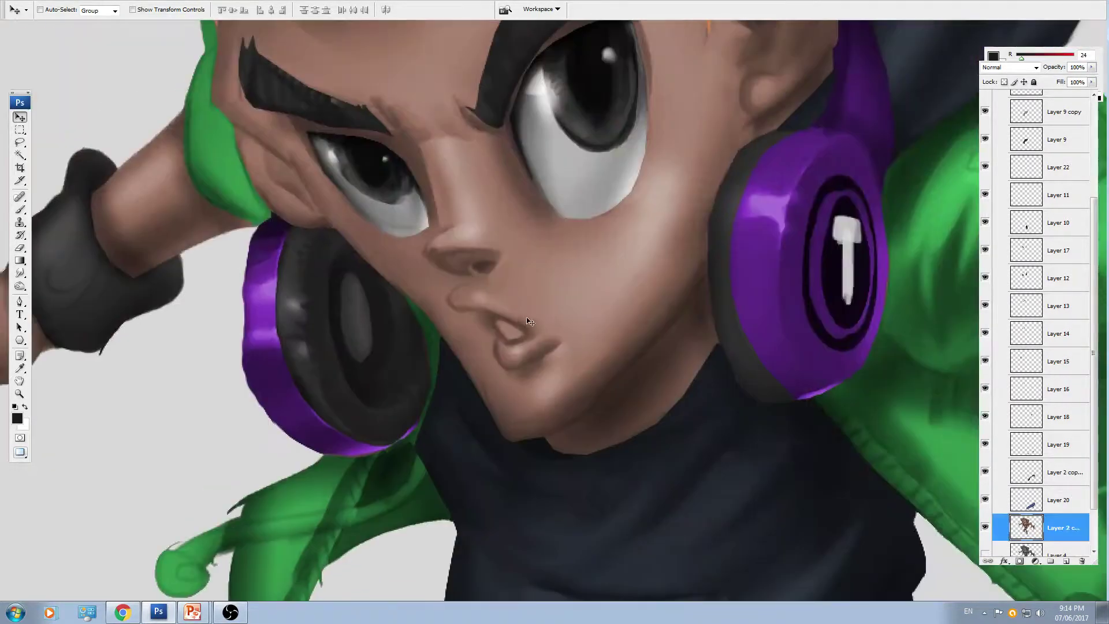
pyautogui.press('l')
pyautogui.hotkey('ctrl', '+')
pyautogui.moveTo(467, 315); pyautogui.dragTo(470, 280)
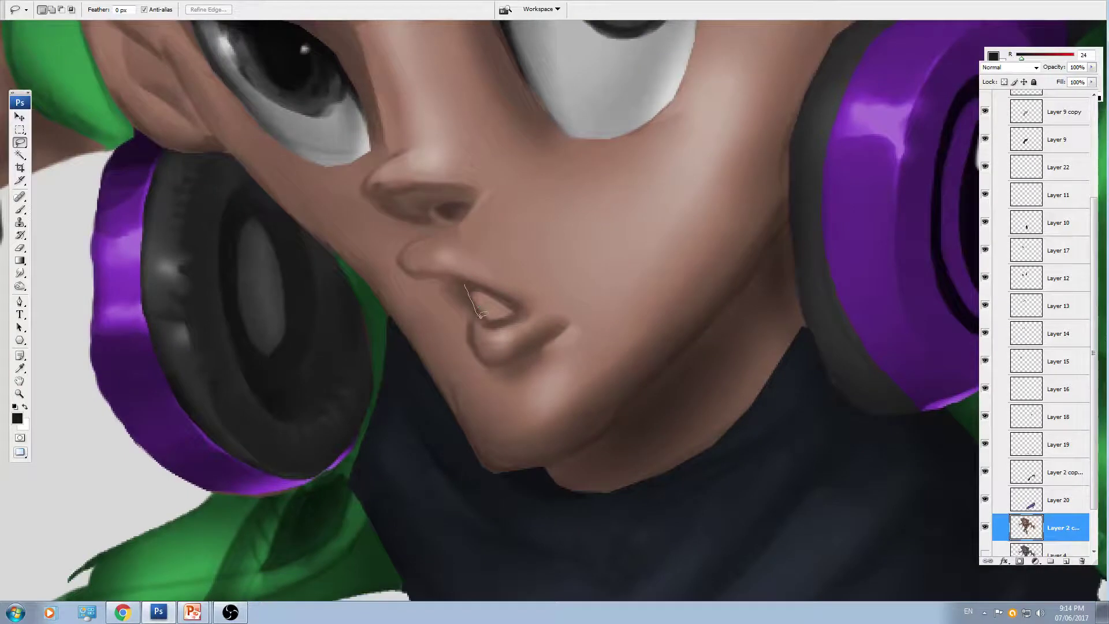
pyautogui.hotkey('ctrl', 'j')
# - Brighten the copied mouth opening to a near-white tooth colour with Levels and Hue/Saturation
pyautogui.hotkey('ctrl', 'l')
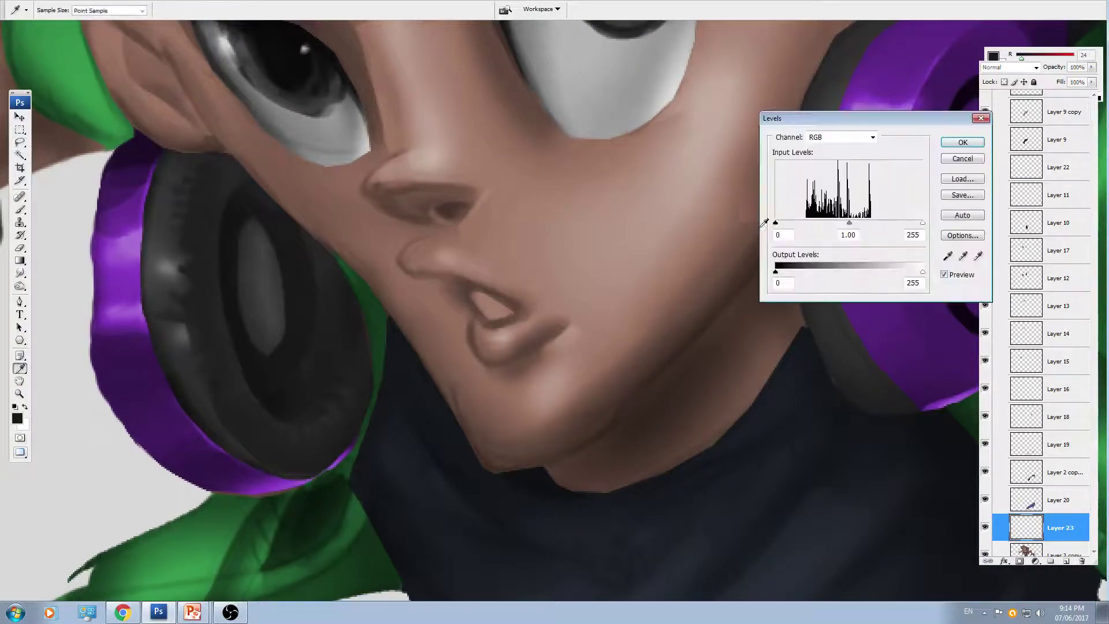
pyautogui.moveTo(920, 227); pyautogui.dragTo(842, 258)
pyautogui.press('Return')
pyautogui.hotkey('ctrl', 'u')
pyautogui.press('Return')
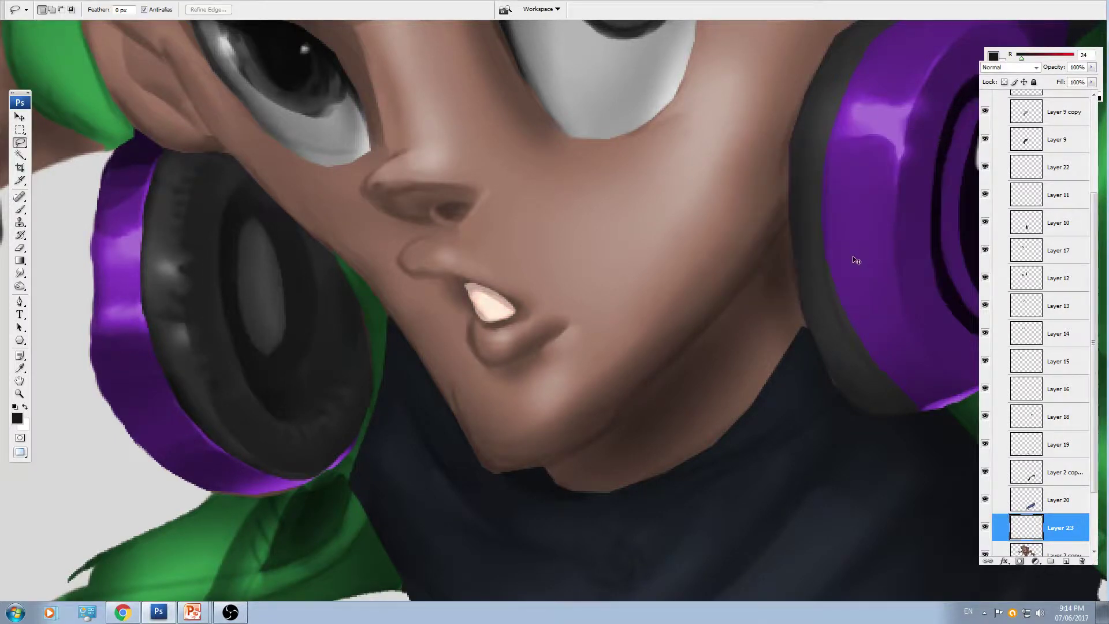
# - Tint the eye layer pale blue with Color Balance, setting the highlights to about +29 green and +32 blue
pyautogui.hotkey('ctrl', '0')
pyautogui.press('l')
pyautogui.hotkey('ctrl', '+')
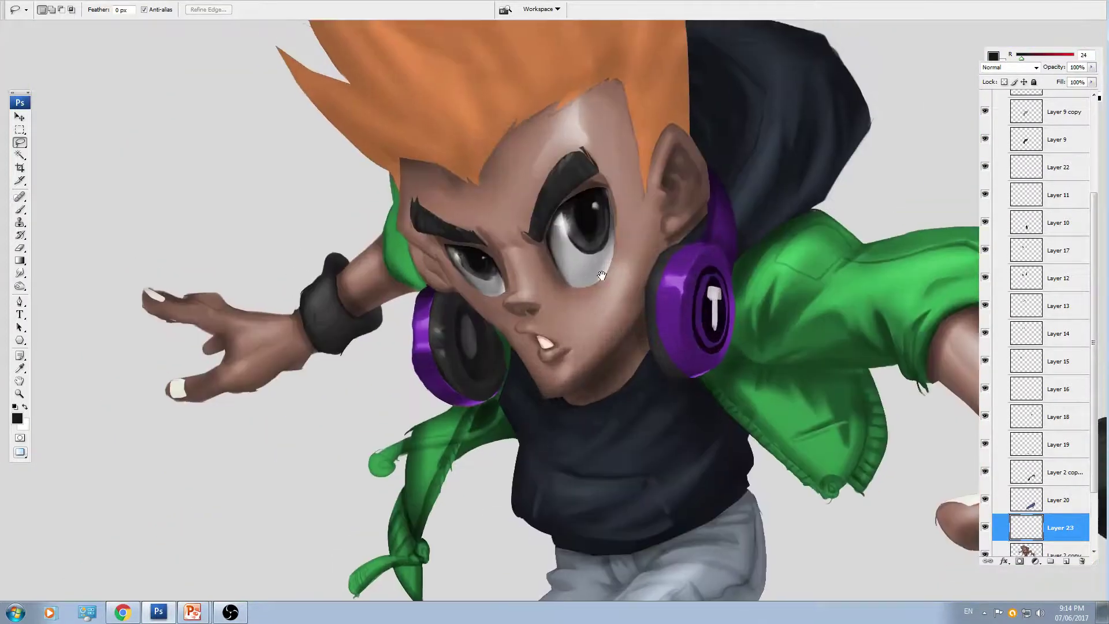
pyautogui.press('v')
pyautogui.keyDown('ctrl'); pyautogui.click(607, 263); pyautogui.keyUp('ctrl')
pyautogui.moveTo(609, 259); pyautogui.dragTo(613, 260)
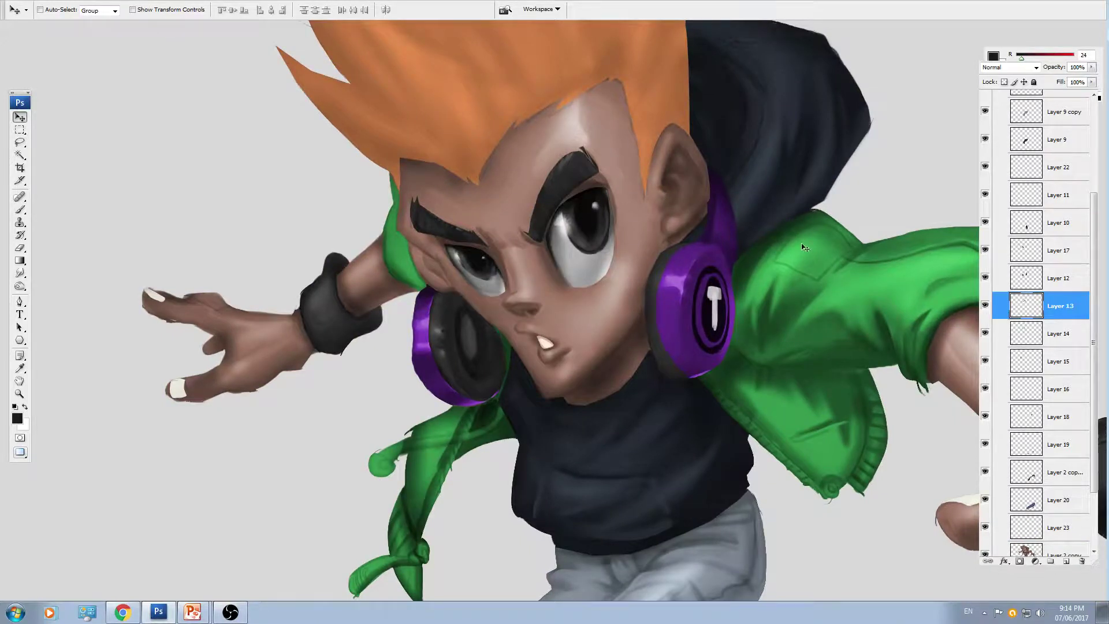
pyautogui.hotkey('ctrl', 'b')
pyautogui.moveTo(815, 168); pyautogui.dragTo(834, 183)
pyautogui.click(846, 214)
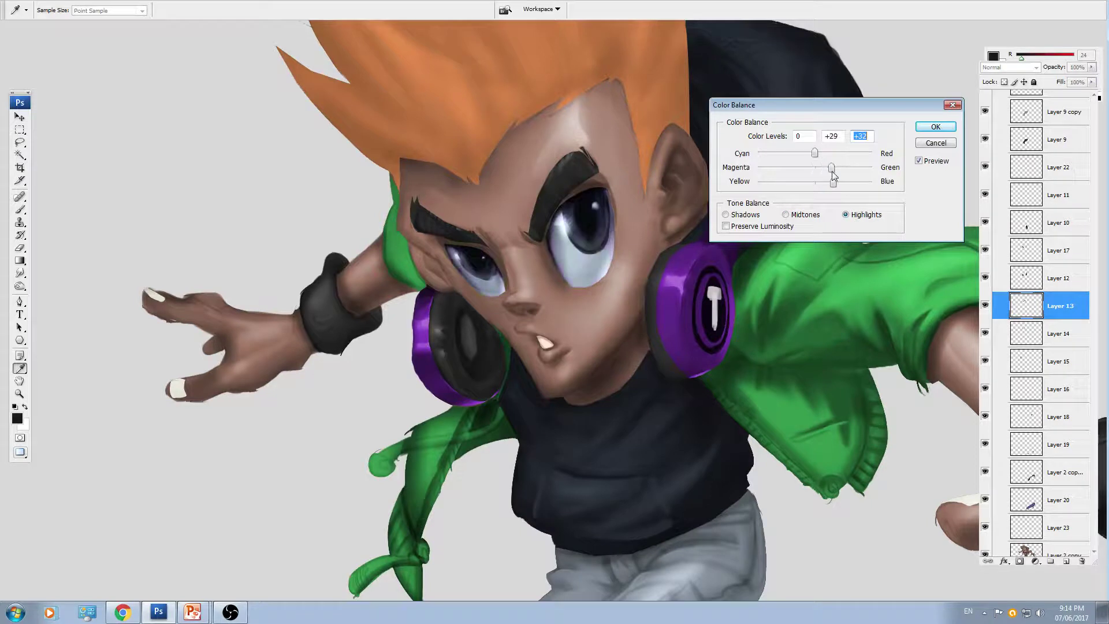
pyautogui.press('Return')
# - Brighten the eyes with Levels by lowering the white input level
pyautogui.hotkey('ctrl', 'l')
pyautogui.moveTo(923, 223); pyautogui.dragTo(904, 223)
pyautogui.press('Return')
pyautogui.press('v')
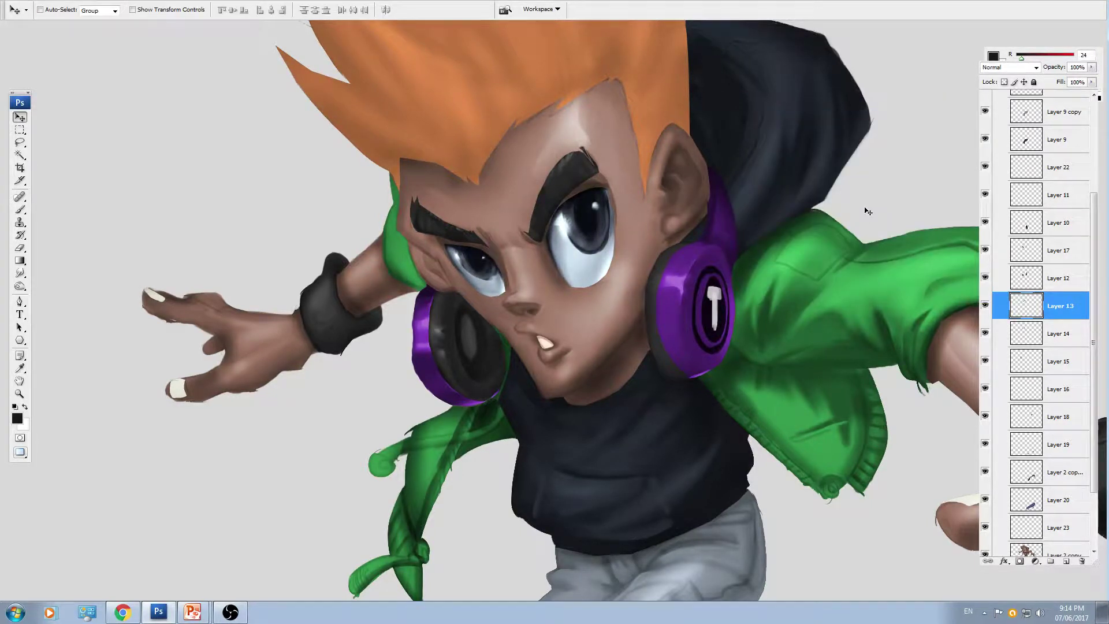
# - Save a JPEG copy of the artwork as 008 in the DEMO K1 folder
pyautogui.hotkey('ctrl', '-')
pyautogui.hotkey('ctrl', '-')
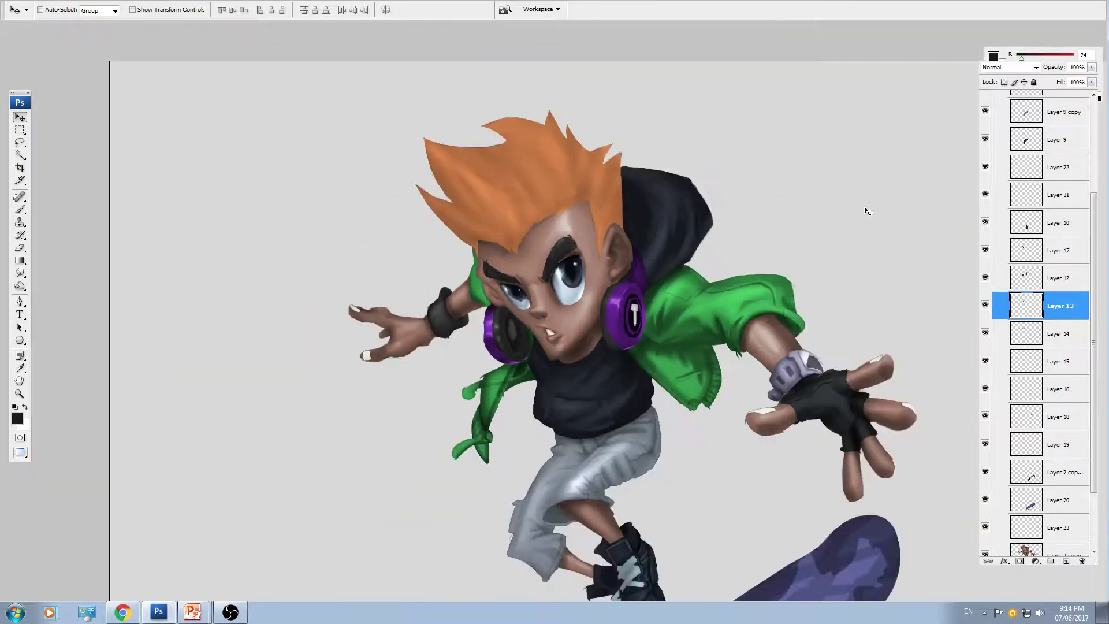
pyautogui.hotkey('ctrl', '+')
pyautogui.moveTo(463, 439); pyautogui.dragTo(448, 359)
pyautogui.hotkey('ctrl', '-')
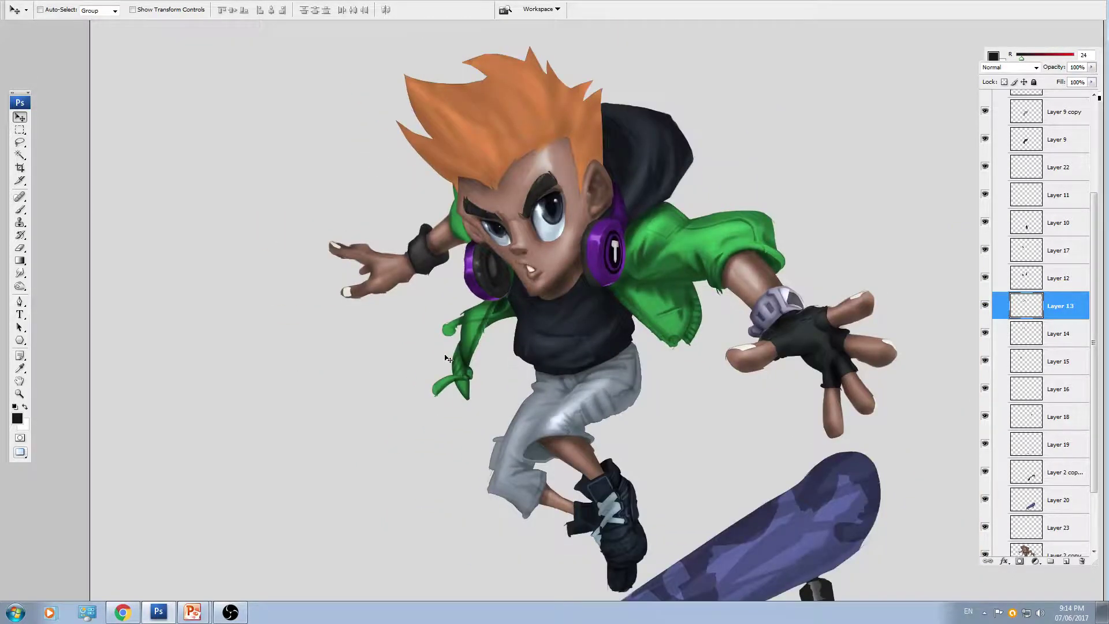
pyautogui.hotkey('ctrl', 'shift', 's')
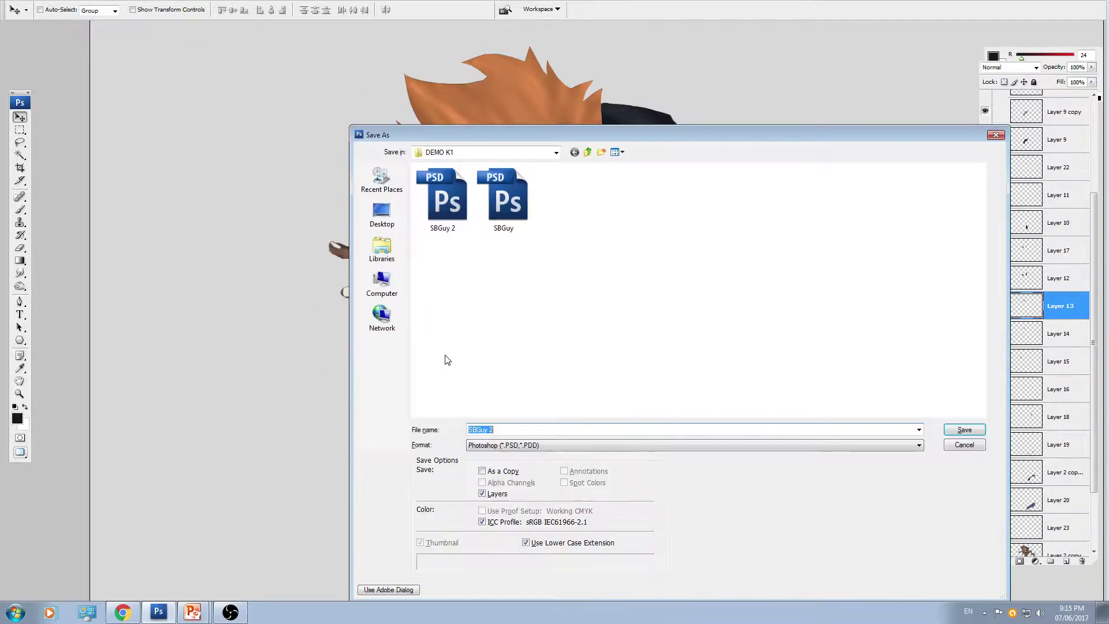
pyautogui.click(507, 446)
pyautogui.click(494, 509)
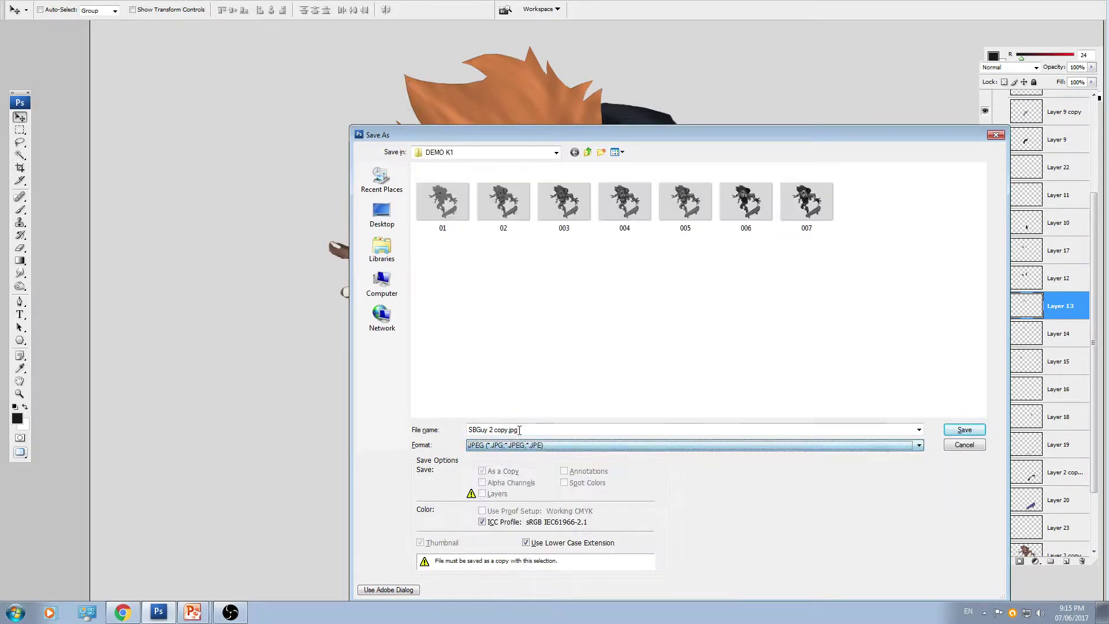
pyautogui.click(518, 429)
pyautogui.write('008')
pyautogui.press('Return')
pyautogui.press('Return')
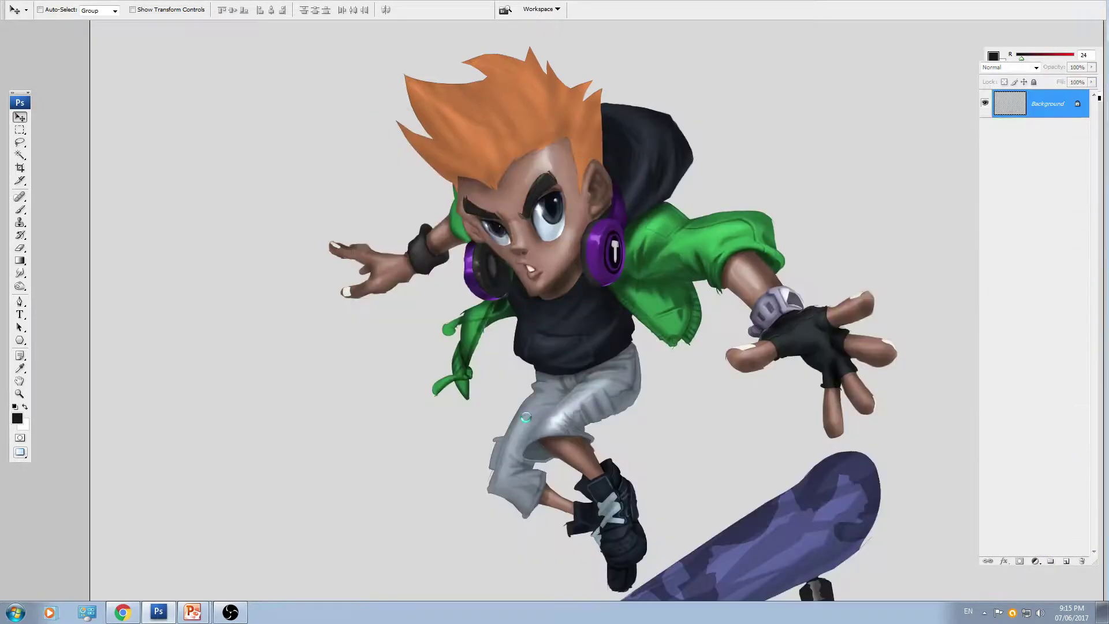
# - Select the skin layer and shift its highlights toward yellow with Color Balance
pyautogui.hotkey('ctrl', '-')
pyautogui.hotkey('ctrl', '+')
pyautogui.hotkey('ctrl', '+')
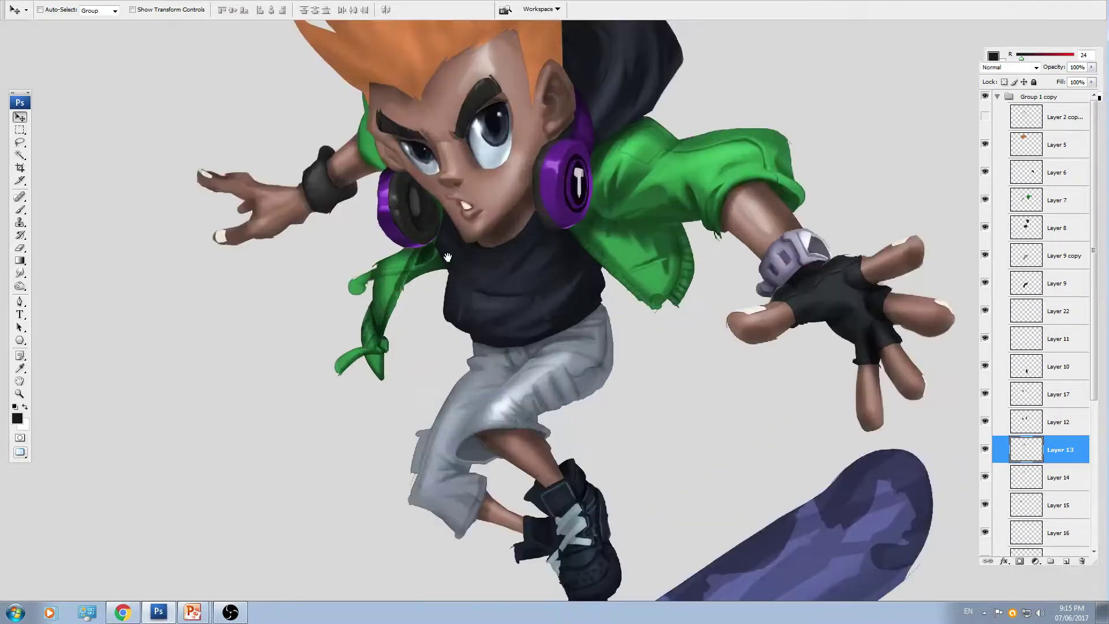
pyautogui.moveTo(522, 191); pyautogui.dragTo(536, 334)
pyautogui.keyDown('ctrl'); pyautogui.click(536, 334); pyautogui.keyUp('ctrl')
pyautogui.hotkey('ctrl', 'b')
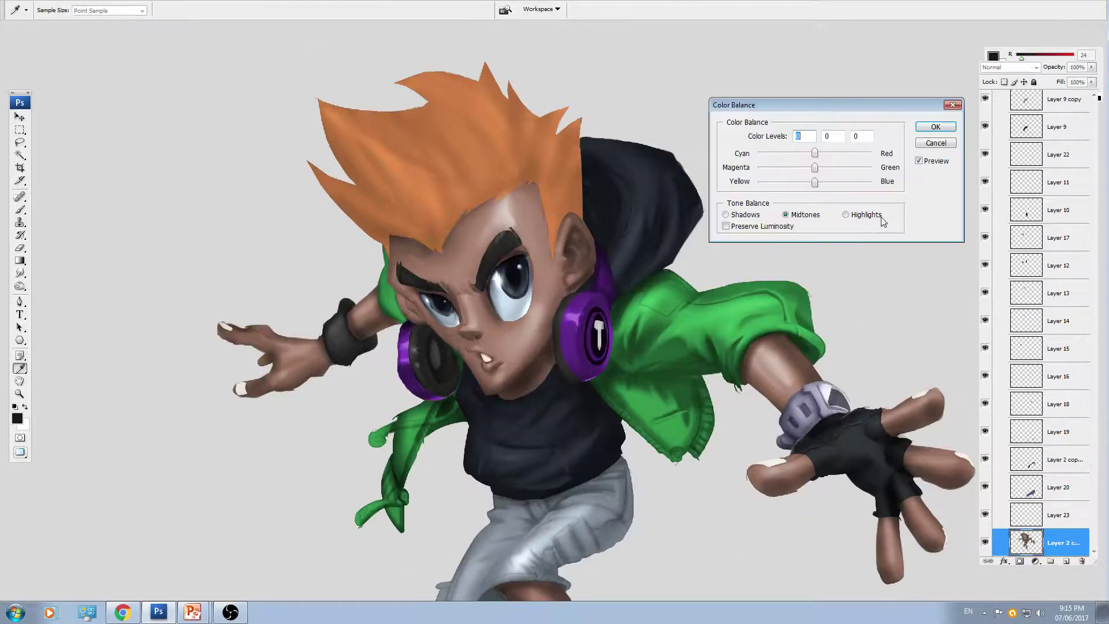
pyautogui.click(854, 214)
pyautogui.moveTo(815, 182)
pyautogui.mouseDown()
pyautogui.moveTo(824, 183)
pyautogui.moveTo(804, 183)
pyautogui.mouseUp()
pyautogui.press('Return')
# - Brighten the skin with Levels by setting the white input level to about 199
pyautogui.hotkey('ctrl', 'l')
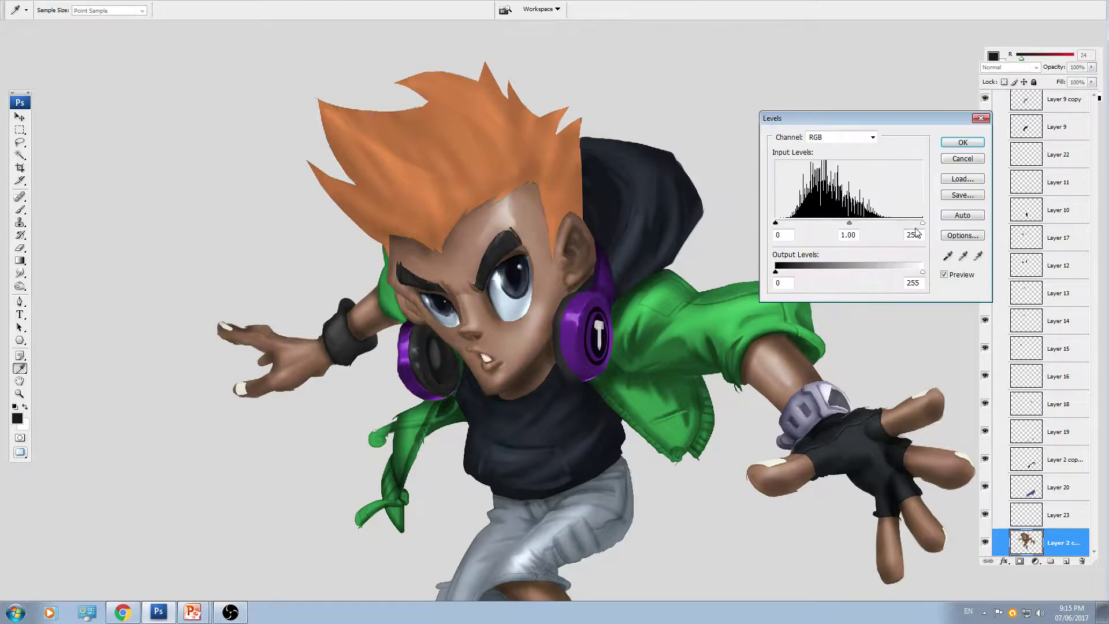
pyautogui.moveTo(919, 225); pyautogui.dragTo(903, 226)
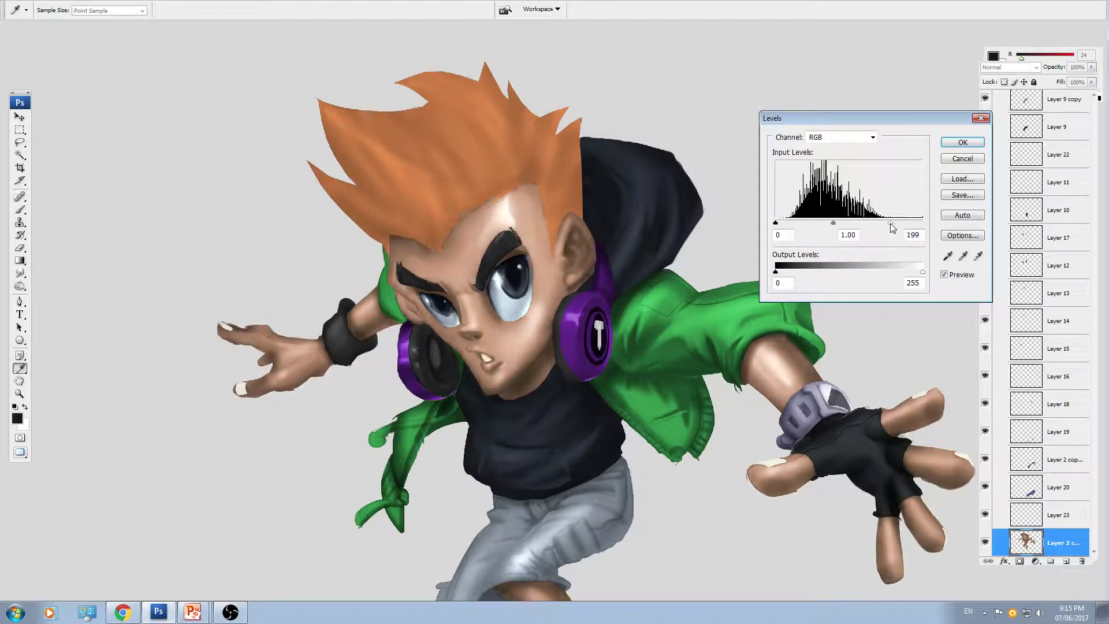
pyautogui.press('Return')
# - Shift the skin layer toward a rosier tone with Color Balance
pyautogui.hotkey('ctrl', 'b')
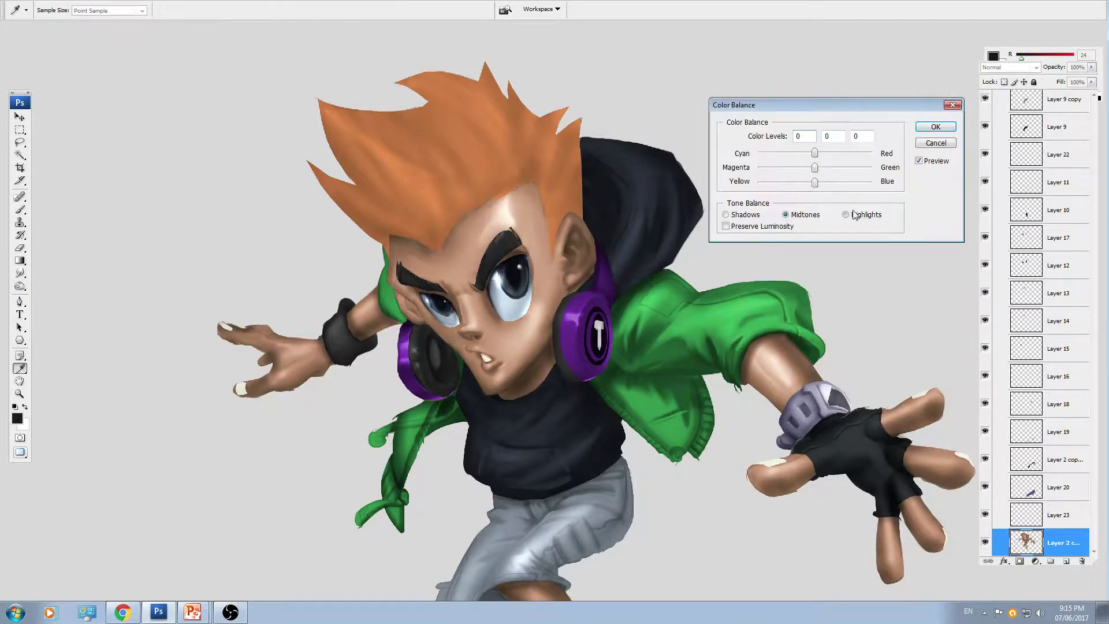
pyautogui.moveTo(815, 184); pyautogui.dragTo(802, 161)
pyautogui.click(726, 214)
pyautogui.press('Return')
# - Set up a soft 45 px brush in Overlay mode at 13% opacity with the bright red foreground color eb3a1d
pyautogui.press('b')
pyautogui.rightClick(517, 228)
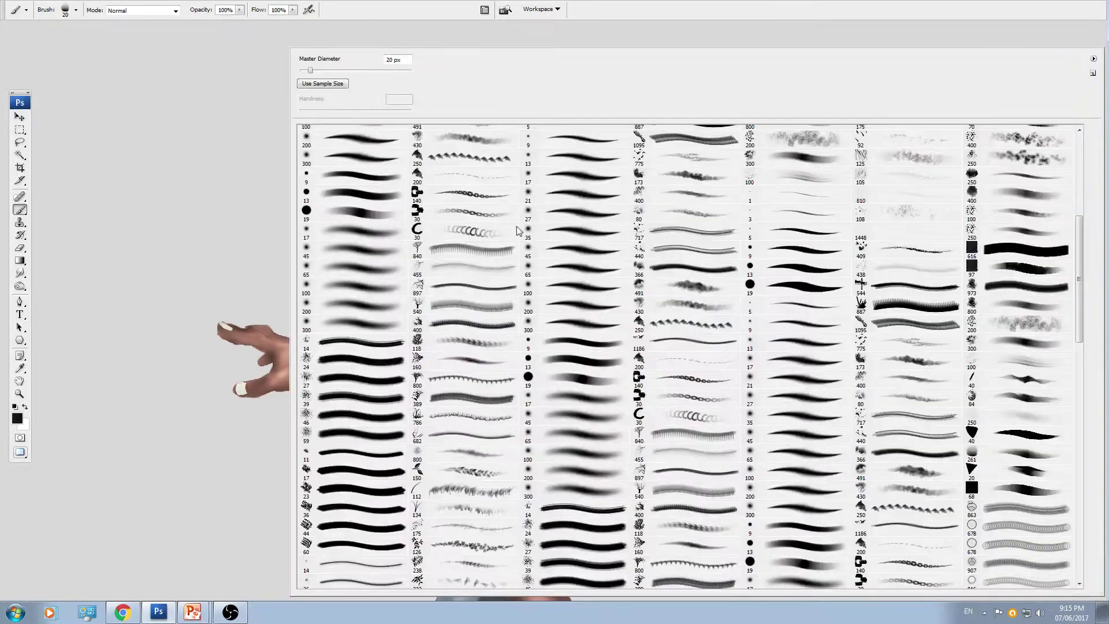
pyautogui.click(593, 249)
pyautogui.click(239, 10)
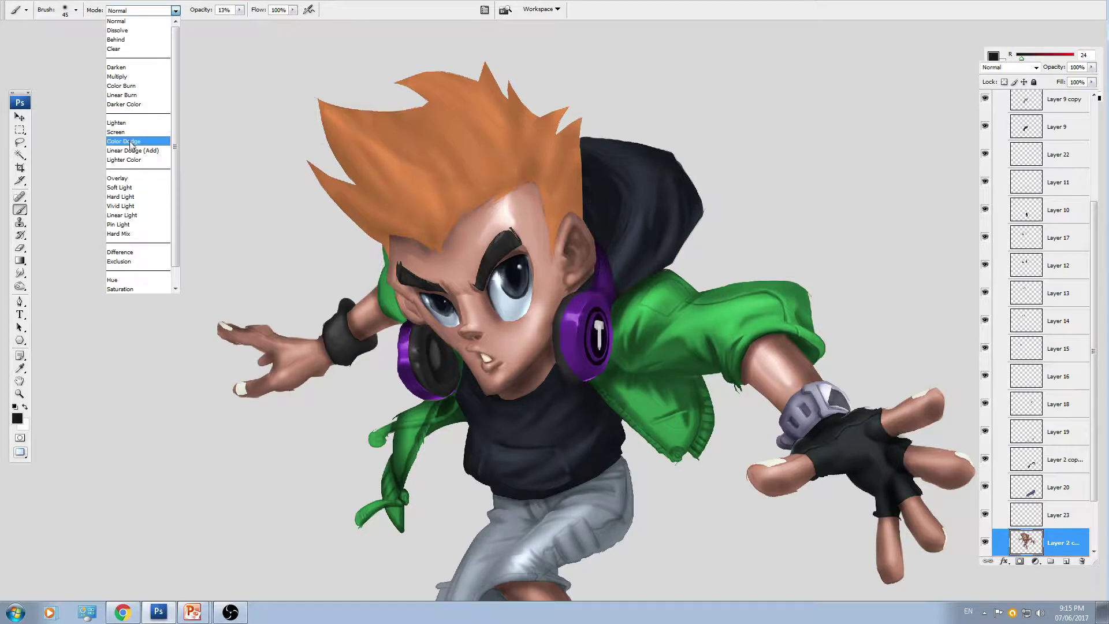
pyautogui.click(129, 179)
pyautogui.click(17, 418)
pyautogui.click(759, 207)
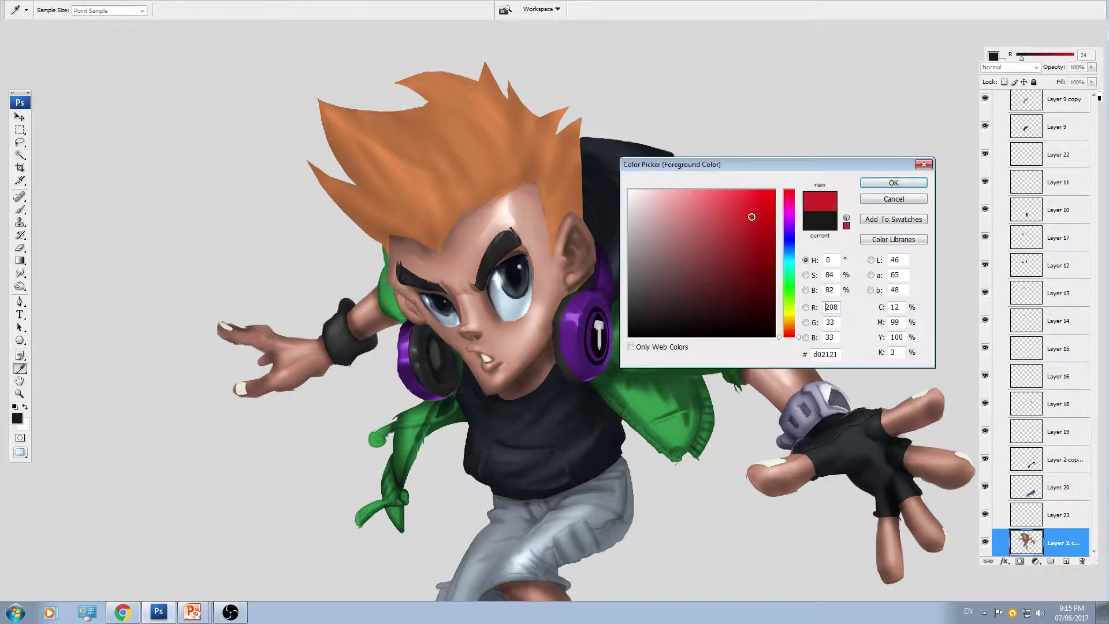
pyautogui.click(789, 334)
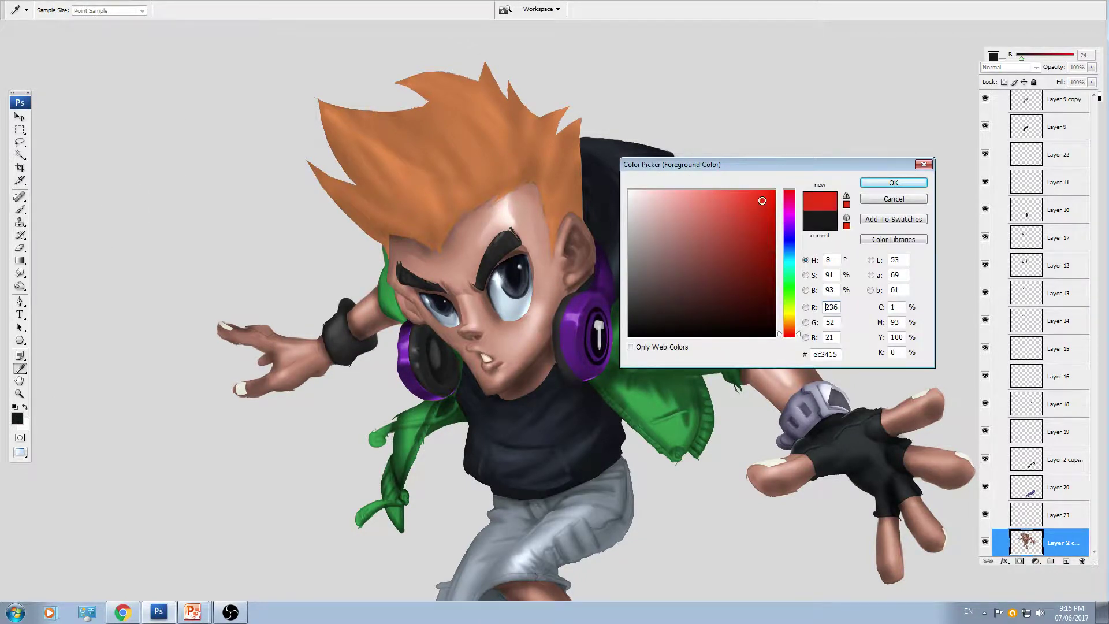
pyautogui.press('Return')
# - Paint red tints over the nose, lips and inner ear with the soft Overlay brush at about 80 px
pyautogui.hotkey('ctrl', '+')
pyautogui.press(']')
pyautogui.press(']')
pyautogui.press(']')
pyautogui.press(']')
pyautogui.press(']')
pyautogui.press(']')
pyautogui.press(']')
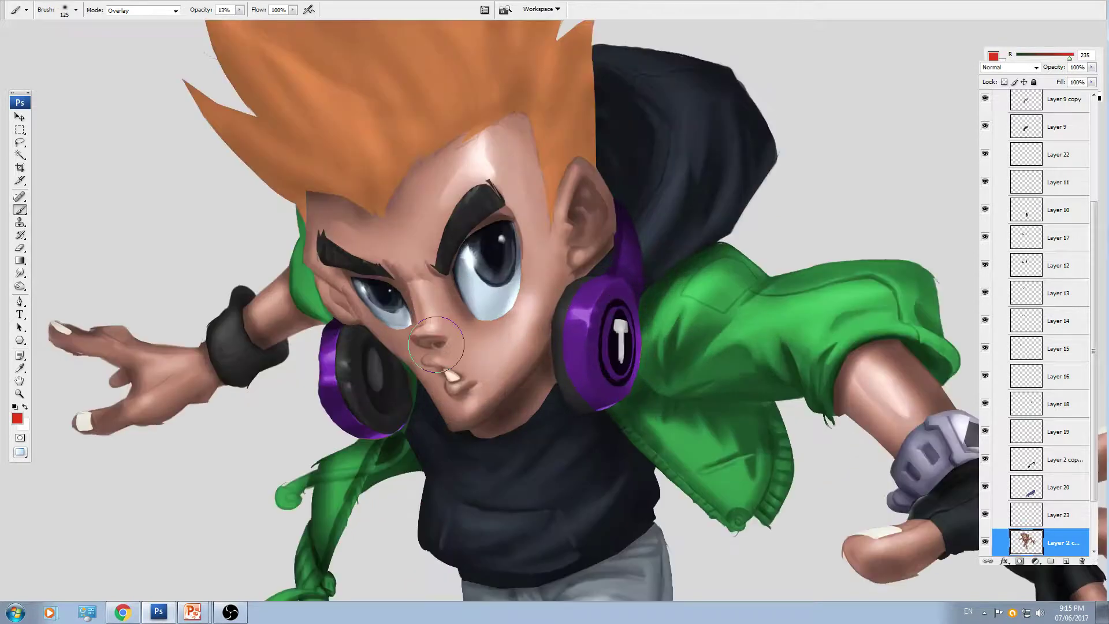
pyautogui.hotkey('ctrl', '+')
pyautogui.press('[')
pyautogui.press('[')
pyautogui.press('[')
pyautogui.press('[')
pyautogui.press('[')
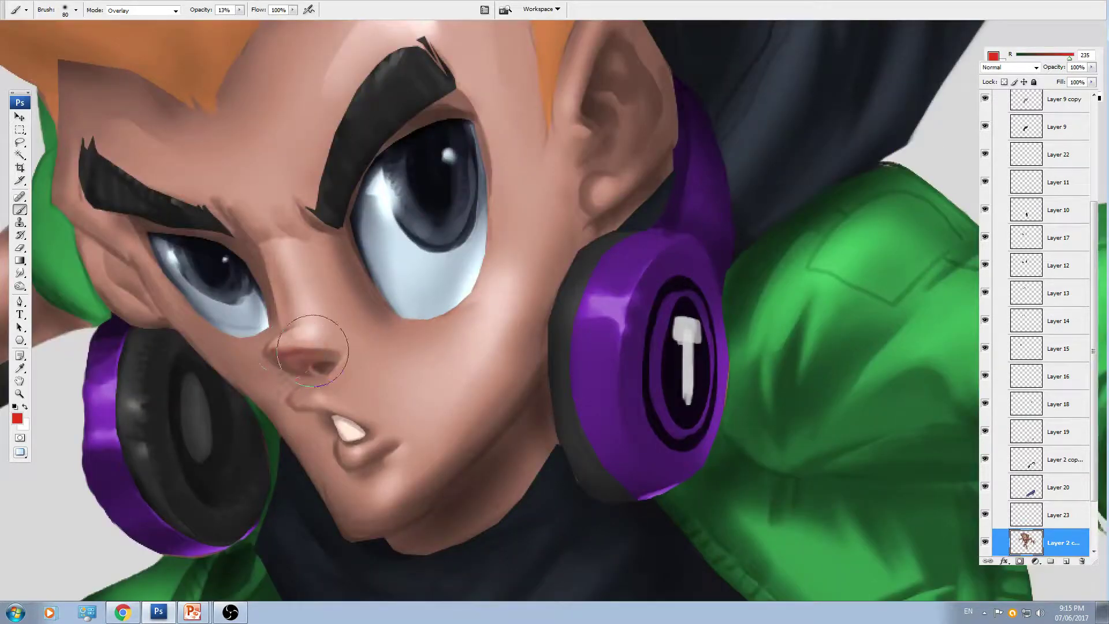
pyautogui.moveTo(326, 405)
pyautogui.mouseDown()
pyautogui.moveTo(380, 425)
pyautogui.moveTo(361, 448)
pyautogui.mouseUp()
pyautogui.press(']')
pyautogui.moveTo(577, 129)
pyautogui.mouseDown()
pyautogui.moveTo(598, 103)
pyautogui.moveTo(609, 129)
pyautogui.mouseUp()
# - Redden the cheeks, chin and neck with the Overlay brush enlarged to about 125 px
pyautogui.hotkey('ctrl', '-')
pyautogui.hotkey('ctrl', '-')
pyautogui.press(']')
pyautogui.press(']')
pyautogui.press(']')
pyautogui.press(']')
pyautogui.moveTo(546, 335); pyautogui.dragTo(538, 313)
pyautogui.moveTo(394, 367); pyautogui.dragTo(377, 339)
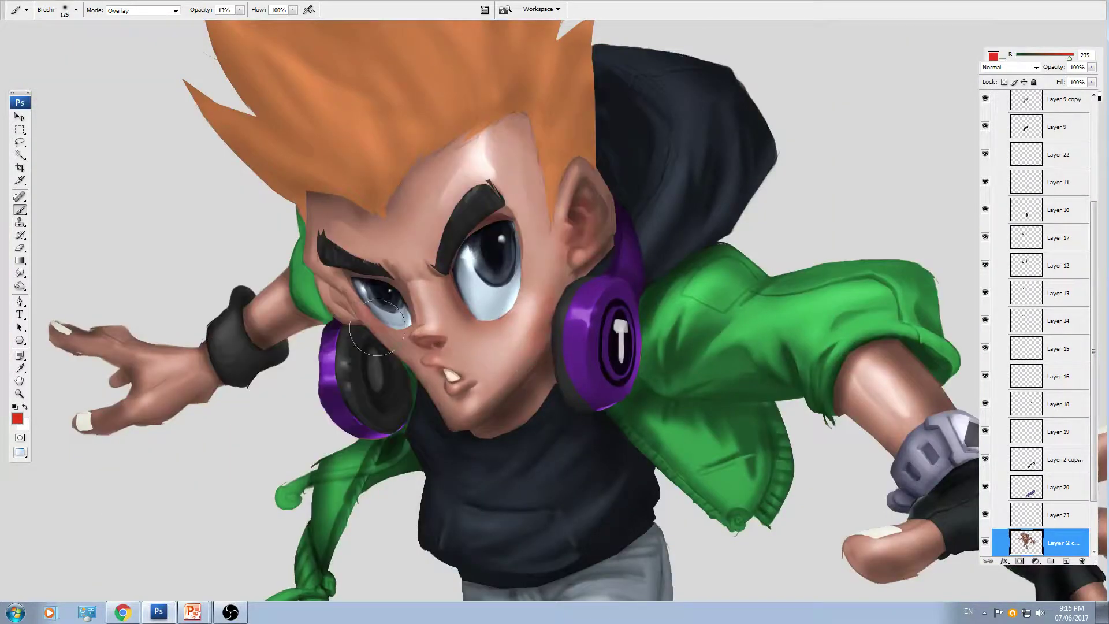
pyautogui.moveTo(449, 422); pyautogui.dragTo(493, 423)
# - Add red tints to the knuckles and fingers of the bare hand with a smaller Overlay brush
pyautogui.press('[')
pyautogui.press('[')
pyautogui.press('[')
pyautogui.press(']')
pyautogui.press(']')
pyautogui.press(']')
pyautogui.press(']')
pyautogui.press('[')
pyautogui.press('[')
pyautogui.moveTo(267, 368); pyautogui.dragTo(374, 327)
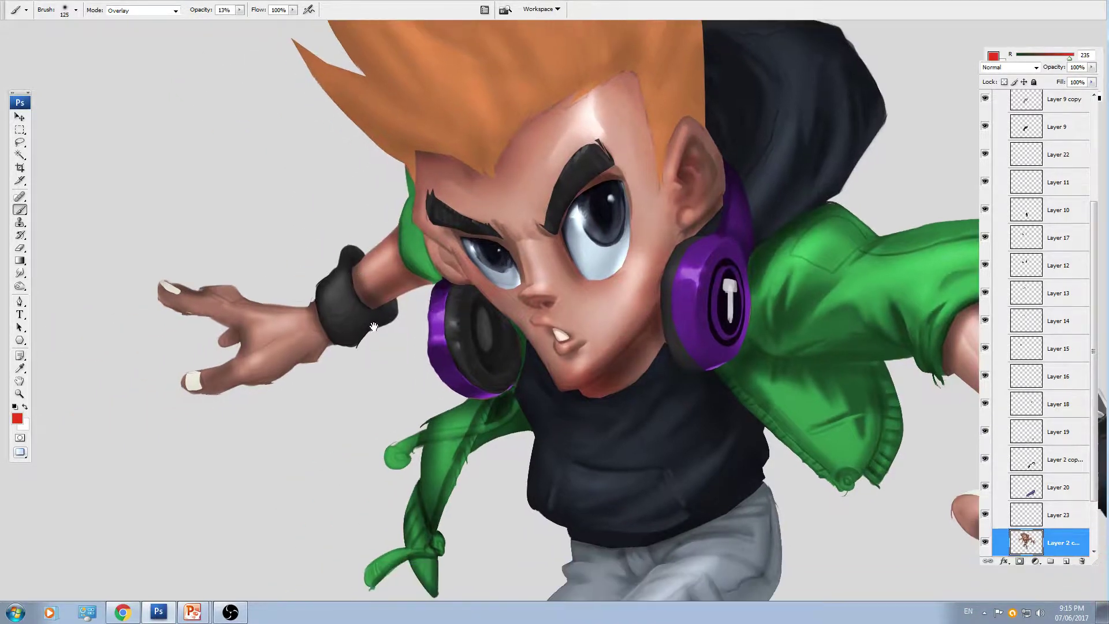
pyautogui.press('[')
pyautogui.moveTo(320, 342)
pyautogui.mouseDown()
pyautogui.moveTo(248, 374)
pyautogui.moveTo(244, 315)
pyautogui.moveTo(221, 300)
pyautogui.moveTo(310, 321)
pyautogui.mouseUp()
# - Redden the fingertips of the gloved hand and the forearm above the wrist gadget
pyautogui.moveTo(684, 438); pyautogui.dragTo(337, 272)
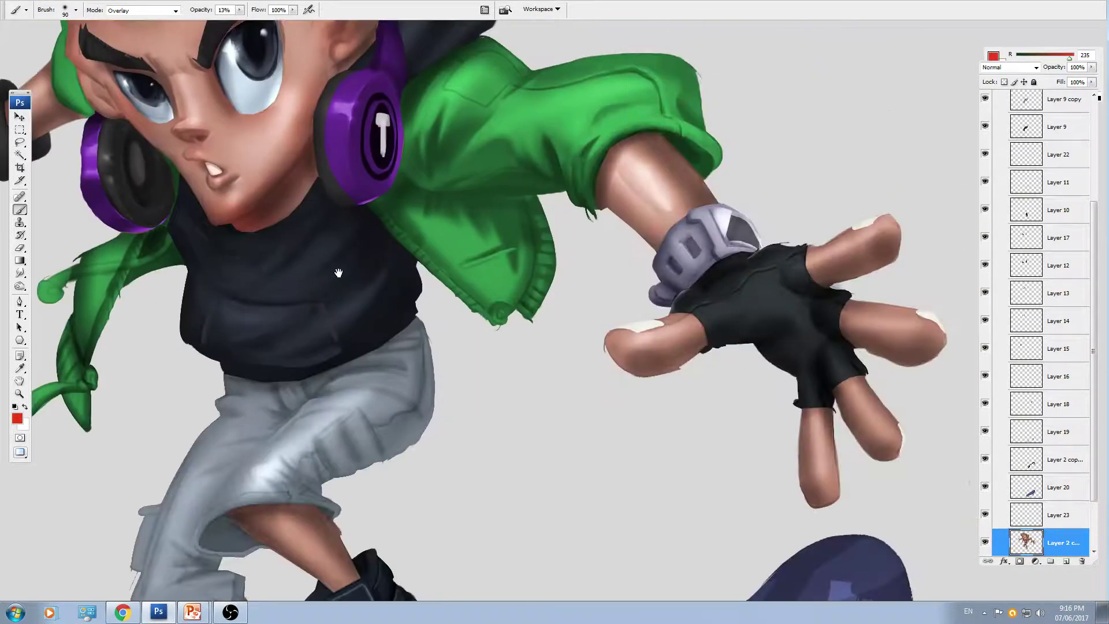
pyautogui.press(']')
pyautogui.press(']')
pyautogui.moveTo(651, 354); pyautogui.dragTo(621, 363)
pyautogui.press(']')
pyautogui.moveTo(855, 257); pyautogui.dragTo(884, 238)
pyautogui.moveTo(903, 319); pyautogui.dragTo(897, 352)
pyautogui.moveTo(890, 436); pyautogui.dragTo(877, 442)
pyautogui.moveTo(823, 469); pyautogui.dragTo(828, 479)
pyautogui.moveTo(682, 220)
pyautogui.mouseDown()
pyautogui.moveTo(720, 220)
pyautogui.moveTo(664, 169)
pyautogui.mouseUp()
# - Paint red shading on both lower legs beneath the trouser hems, reducing the brush to 70 px for the rear leg
pyautogui.moveTo(413, 103); pyautogui.dragTo(527, 195)
pyautogui.moveTo(456, 115); pyautogui.dragTo(497, 208)
pyautogui.press('[')
pyautogui.press('[')
pyautogui.moveTo(510, 391); pyautogui.dragTo(543, 151)
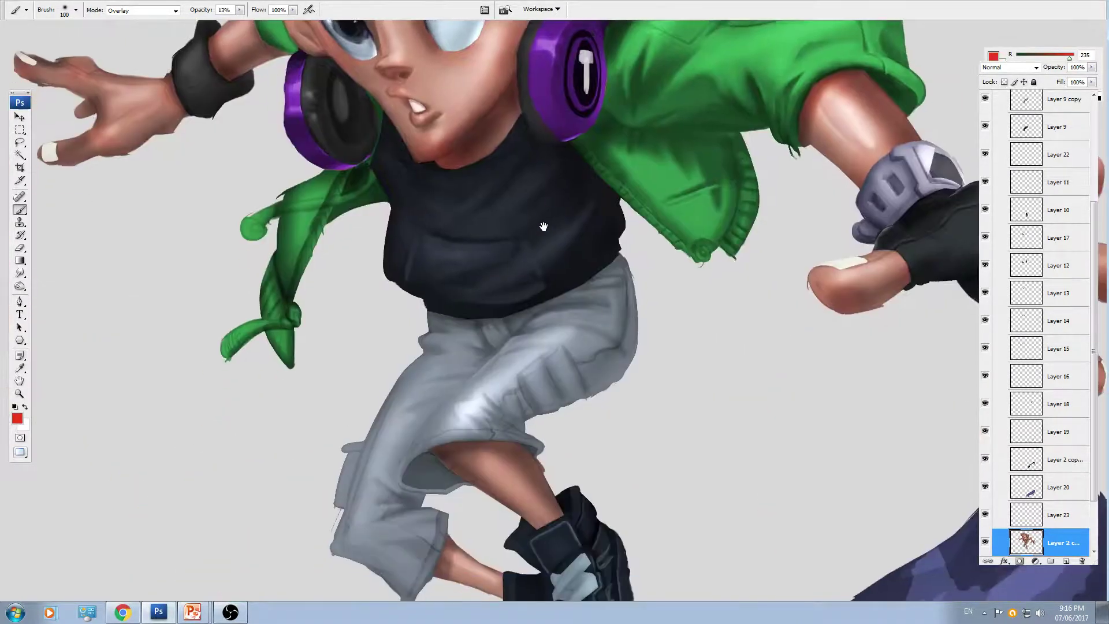
pyautogui.moveTo(537, 323); pyautogui.dragTo(540, 147)
pyautogui.press(']')
pyautogui.moveTo(486, 259); pyautogui.dragTo(506, 263)
pyautogui.press('[')
pyautogui.press('[')
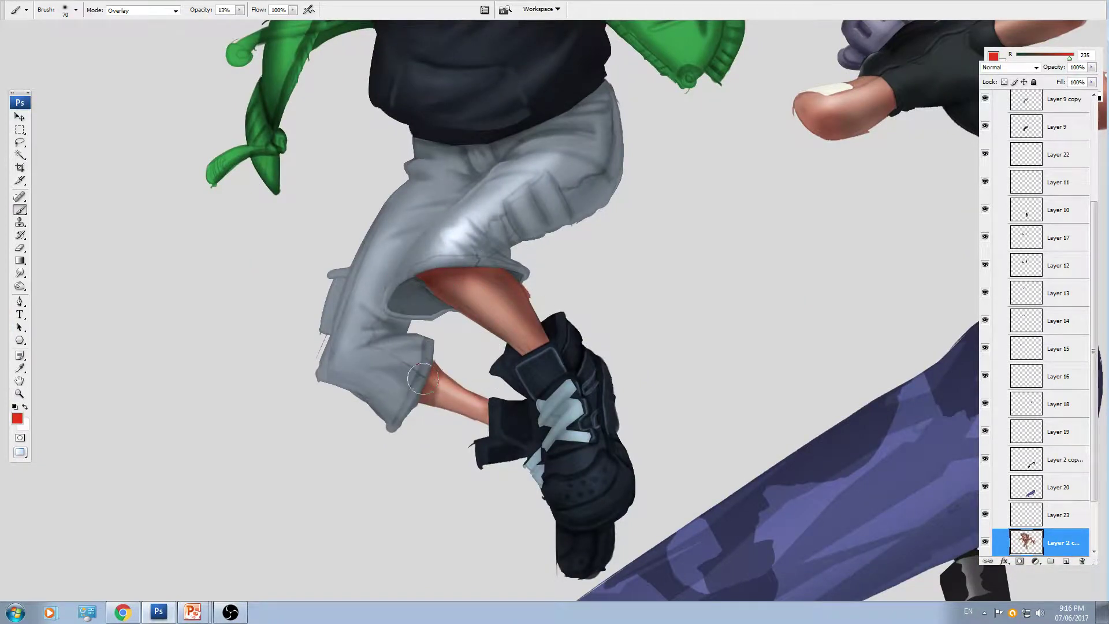
# - Change the foreground color from red to a bright orange
pyautogui.moveTo(230, 254); pyautogui.dragTo(258, 352)
pyautogui.click(19, 418)
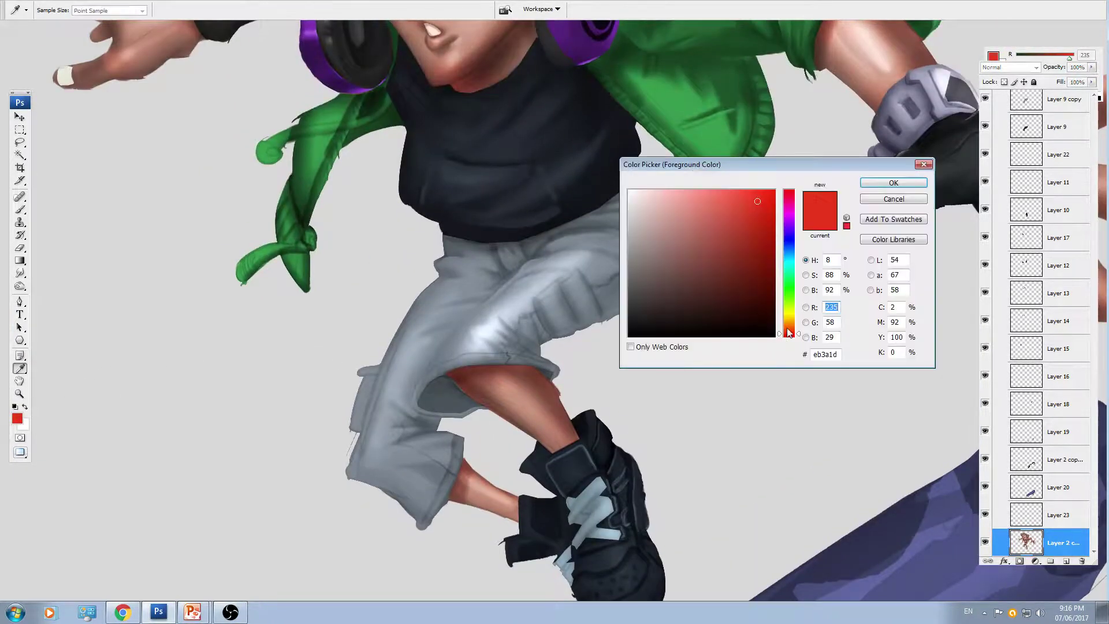
pyautogui.moveTo(788, 328); pyautogui.dragTo(790, 326)
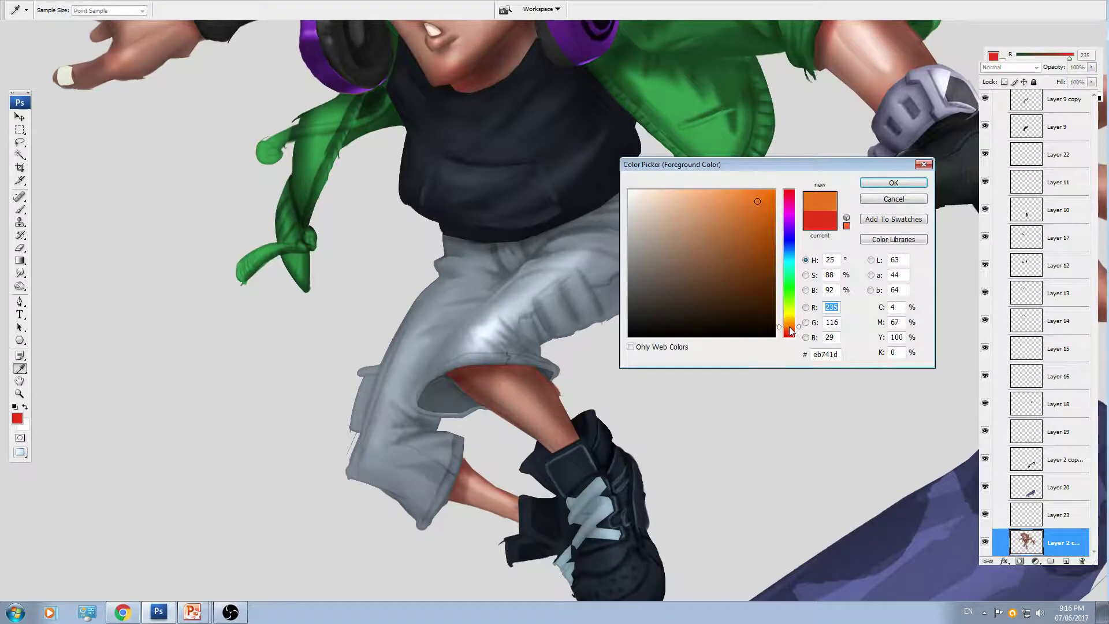
pyautogui.click(893, 183)
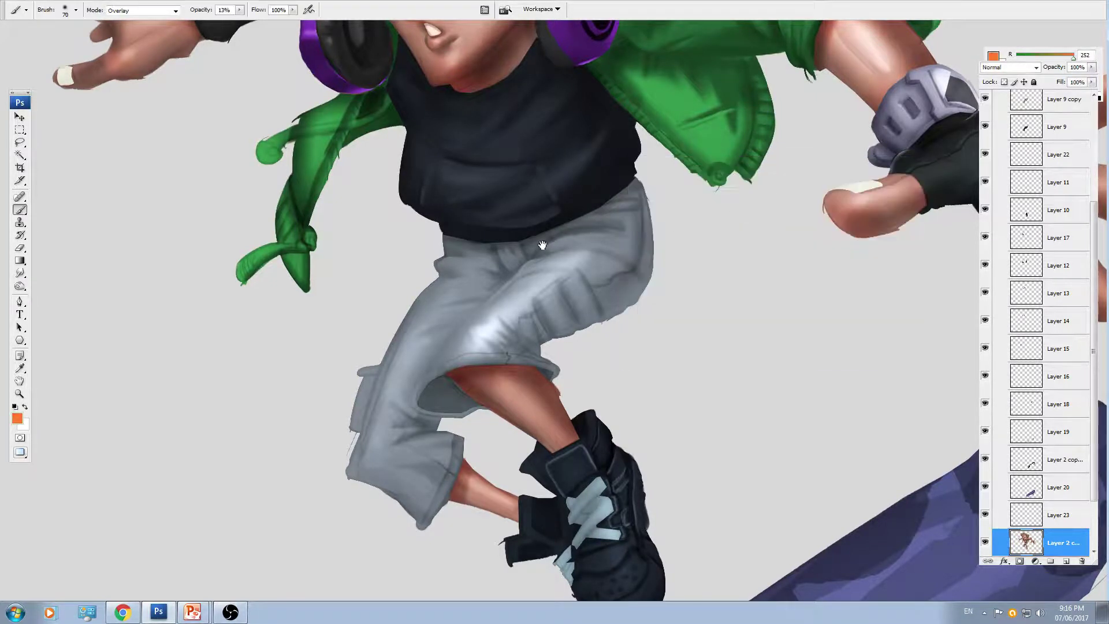
# - Paint orange warmth over the skin of both lower legs with the Overlay brush
pyautogui.moveTo(543, 245); pyautogui.dragTo(536, 285)
pyautogui.moveTo(262, 45); pyautogui.dragTo(260, 58)
pyautogui.moveTo(488, 402); pyautogui.dragTo(480, 247)
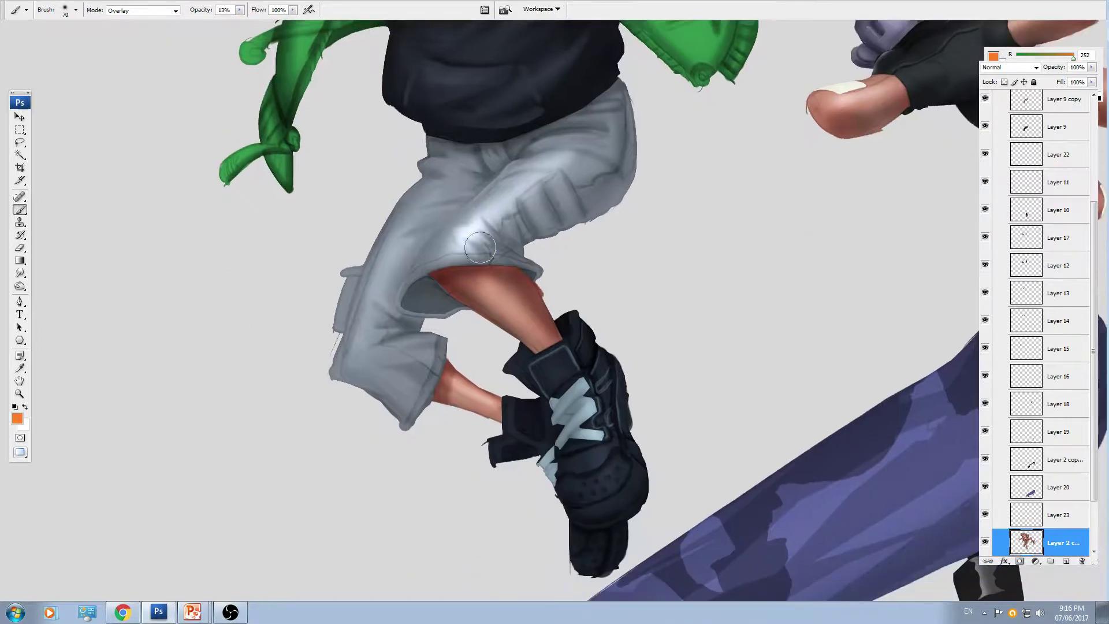
pyautogui.hotkey('ctrl', '+')
pyautogui.moveTo(475, 287)
pyautogui.mouseDown()
pyautogui.moveTo(416, 233)
pyautogui.moveTo(435, 267)
pyautogui.mouseUp()
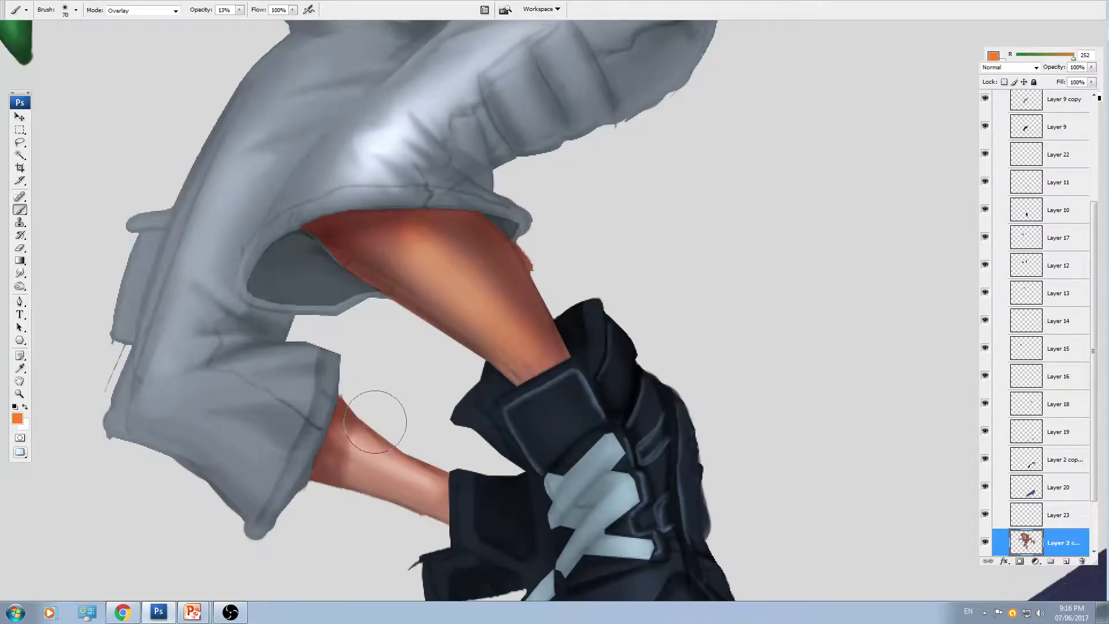
pyautogui.press('[')
pyautogui.moveTo(370, 426); pyautogui.dragTo(340, 446)
# - Warm the forearm, forehead and nose bridge with orange Overlay strokes, adjusting the brush between about 80 and 150 px
pyautogui.hotkey('ctrl', '-')
pyautogui.moveTo(878, 93); pyautogui.dragTo(605, 342)
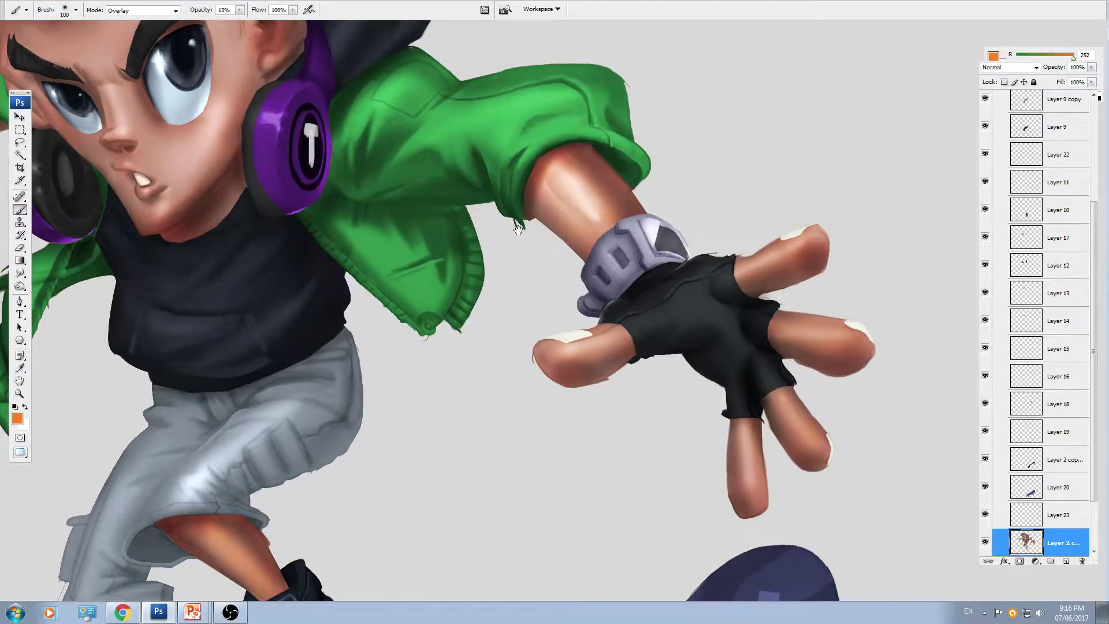
pyautogui.moveTo(518, 228); pyautogui.dragTo(689, 361)
pyautogui.press(']')
pyautogui.press(']')
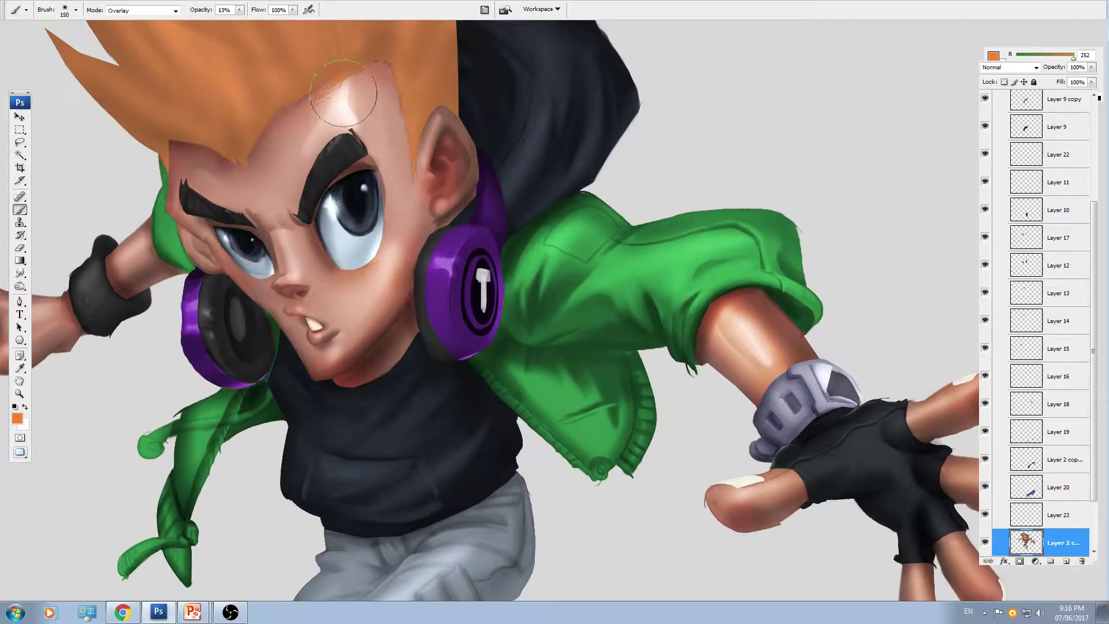
pyautogui.moveTo(343, 93); pyautogui.dragTo(309, 187)
pyautogui.moveTo(259, 203); pyautogui.dragTo(383, 233)
pyautogui.press('[')
pyautogui.press('[')
pyautogui.press('[')
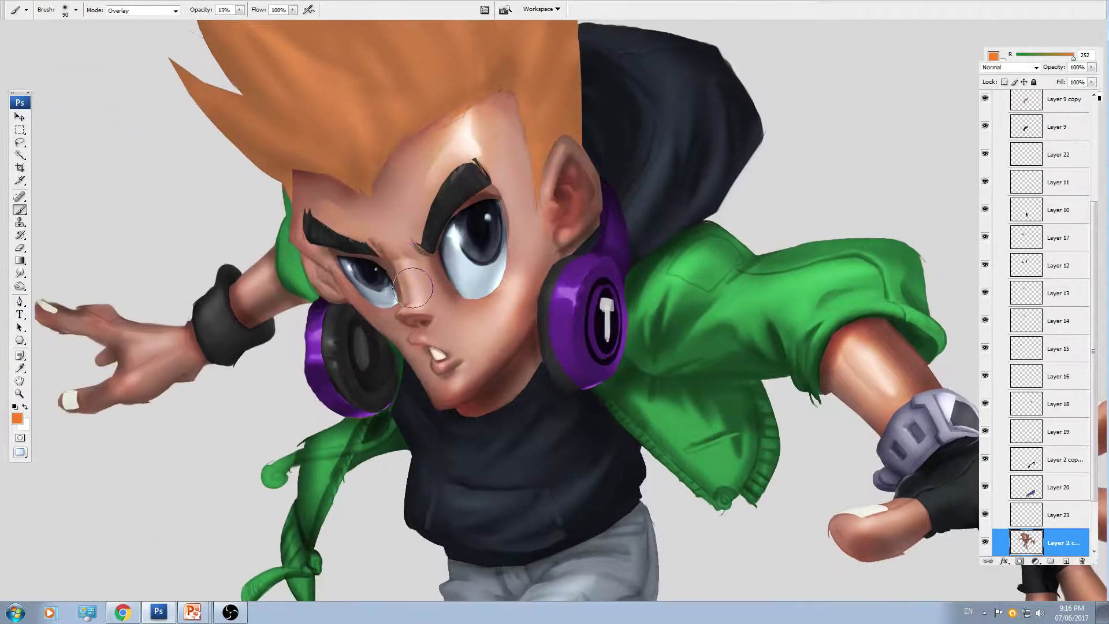
pyautogui.press('[')
pyautogui.moveTo(414, 287); pyautogui.dragTo(457, 237)
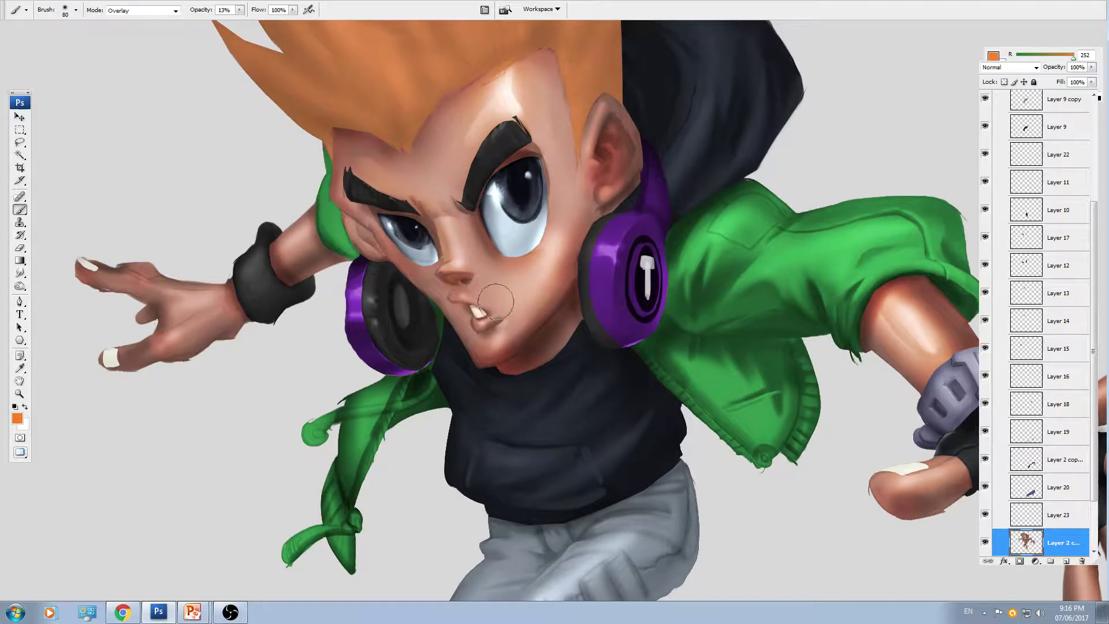
pyautogui.press(']')
pyautogui.press(']')
# - Lighten the skin's midtones with Levels by setting the gamma to about 1.20
pyautogui.moveTo(682, 311); pyautogui.dragTo(463, 296)
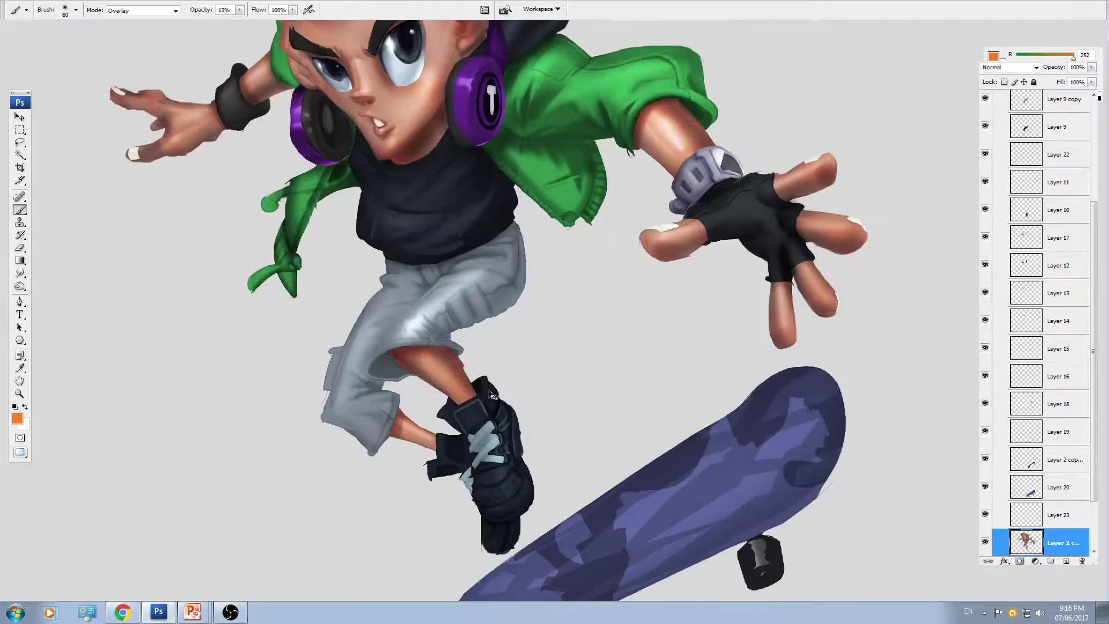
pyautogui.moveTo(614, 284); pyautogui.dragTo(551, 391)
pyautogui.hotkey('ctrl', 'l')
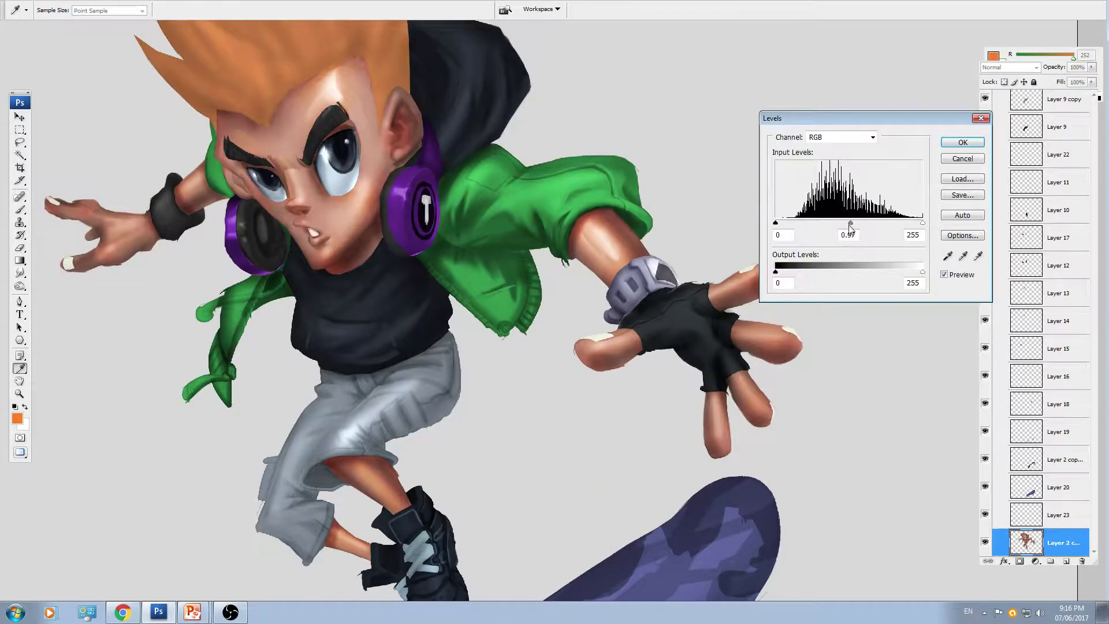
pyautogui.moveTo(850, 226); pyautogui.dragTo(843, 226)
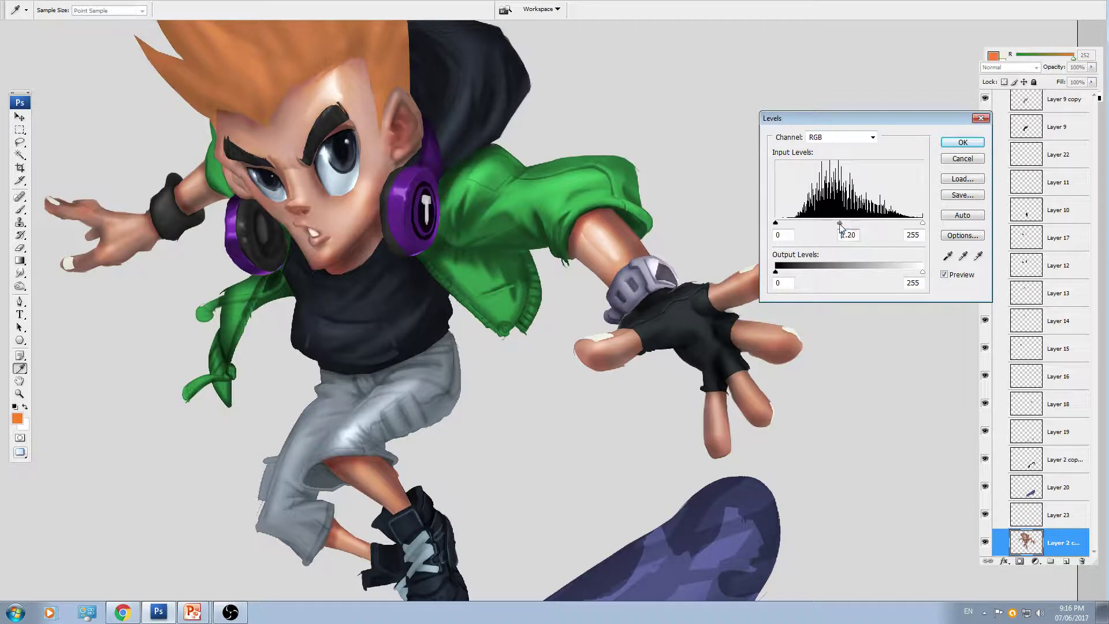
pyautogui.moveTo(840, 227); pyautogui.dragTo(840, 226)
pyautogui.press('Return')
# - Sample a skin tone and set the brush to Normal mode at 29% opacity with the 261 px painterly tip
pyautogui.hotkey('ctrl', '+')
pyautogui.moveTo(441, 280); pyautogui.dragTo(623, 355)
pyautogui.keyDown('ctrl'); pyautogui.click(1032, 542); pyautogui.keyUp('ctrl')
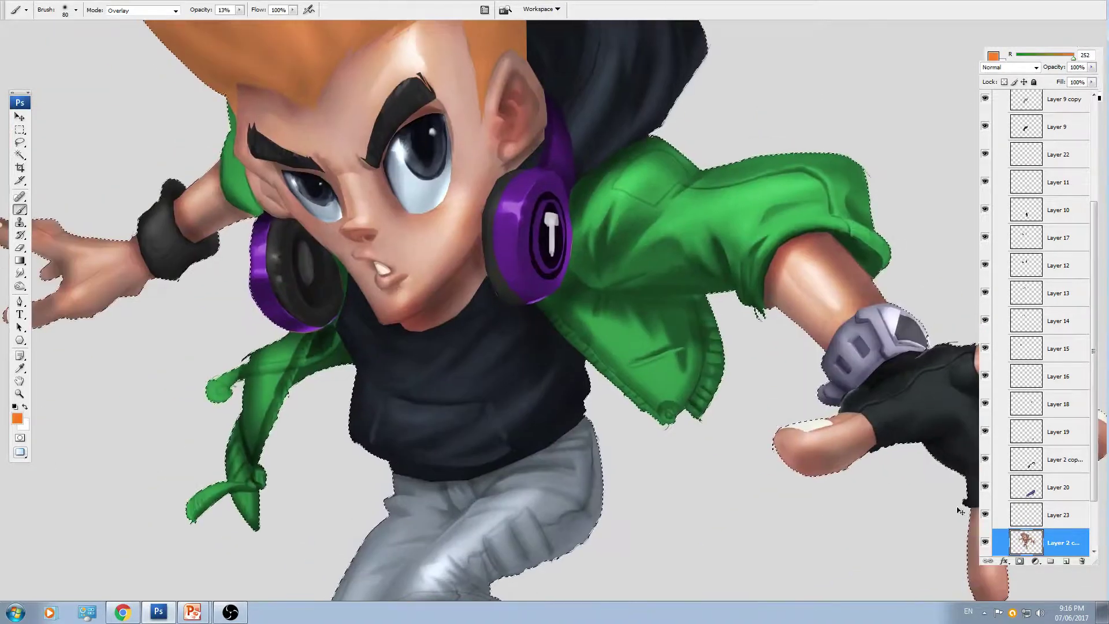
pyautogui.hotkey('ctrl', 'd')
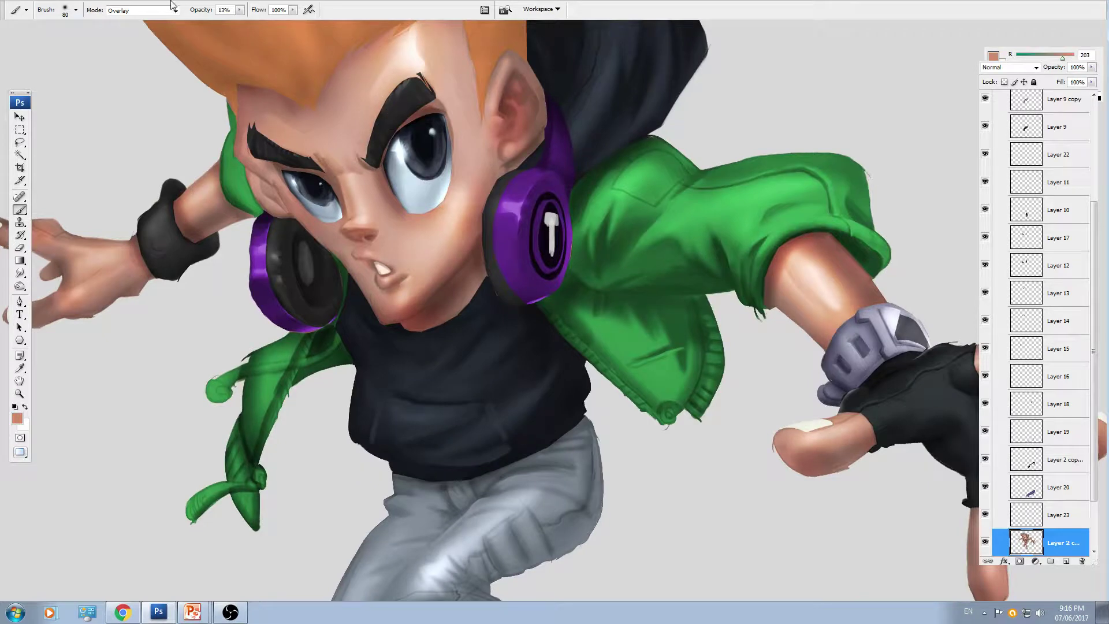
pyautogui.click(172, 8)
pyautogui.click(124, 18)
pyautogui.moveTo(240, 14); pyautogui.dragTo(249, 23)
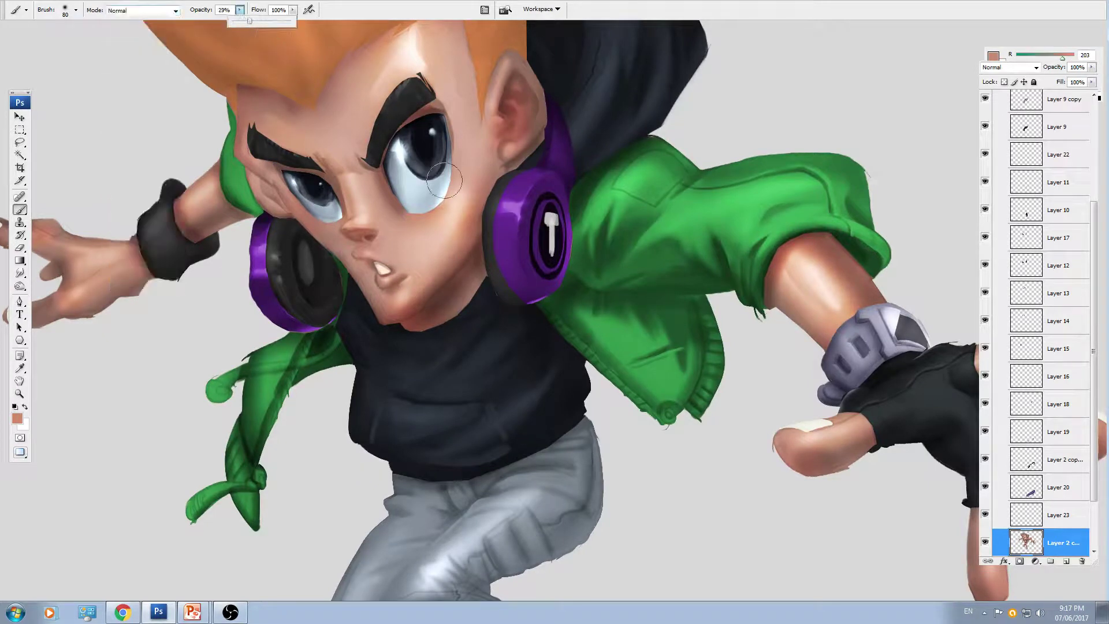
pyautogui.rightClick(558, 266)
pyautogui.doubleClick(1013, 454)
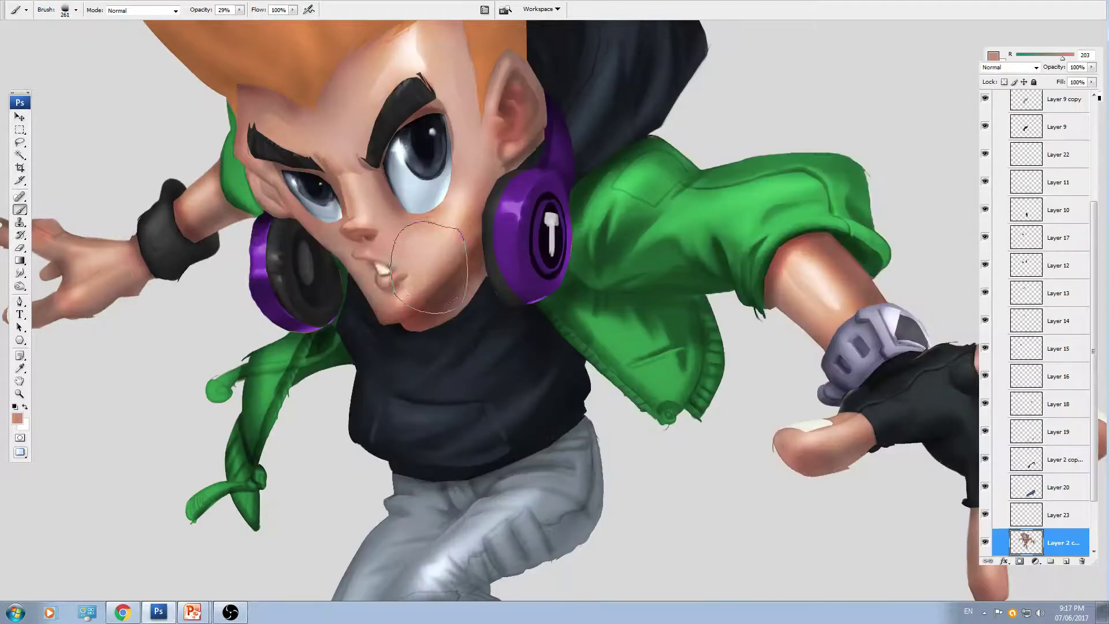
# - Reduce the brush to 90 px and blend the cheek with a darker sampled skin tone
pyautogui.press('[')
pyautogui.press('[')
pyautogui.press('[')
pyautogui.press('[')
pyautogui.press('[')
pyautogui.press('[')
pyautogui.keyDown('alt'); pyautogui.click(440, 267); pyautogui.keyUp('alt')
pyautogui.press('p')
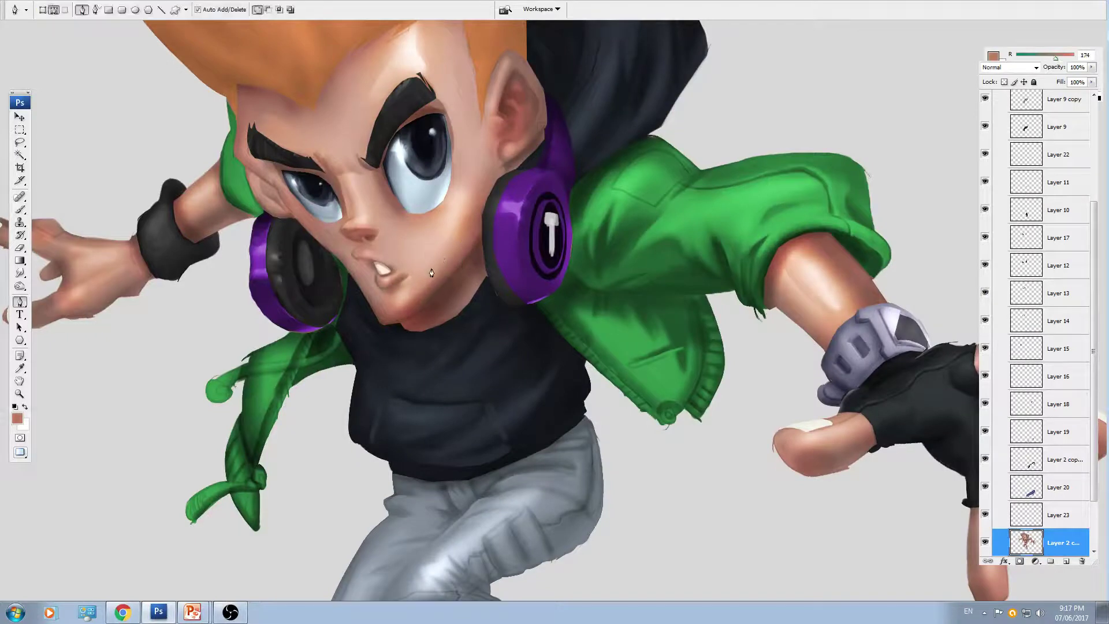
pyautogui.press('b')
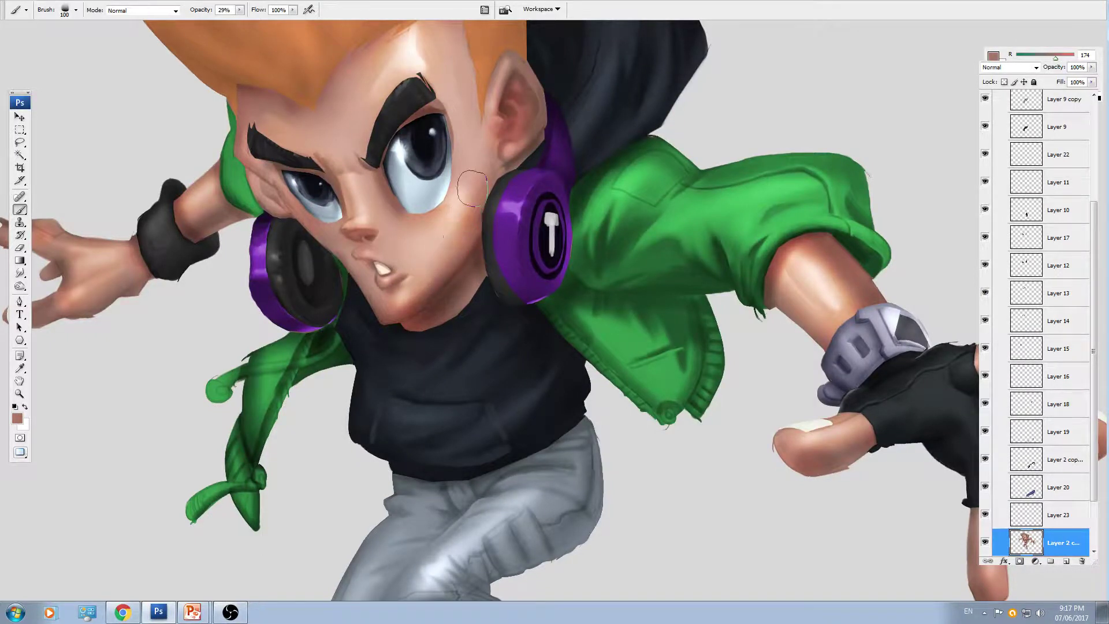
pyautogui.press('[')
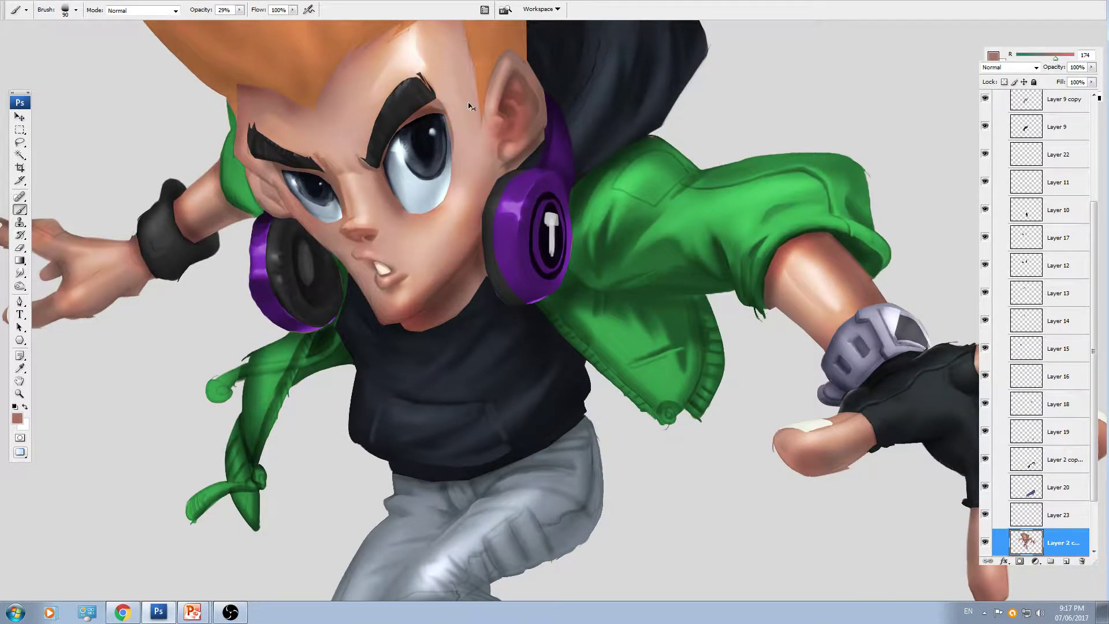
# - Blend the cheek below the large eye with a lighter sampled skin tone, using a 50 px brush
pyautogui.hotkey('ctrl', '+')
pyautogui.hotkey('ctrl', '+')
pyautogui.moveTo(448, 210)
pyautogui.mouseDown()
pyautogui.moveTo(488, 307)
pyautogui.moveTo(522, 337)
pyautogui.mouseUp()
pyautogui.keyDown('alt'); pyautogui.click(411, 273); pyautogui.keyUp('alt')
pyautogui.press('[')
pyautogui.press('[')
pyautogui.press('[')
pyautogui.press('[')
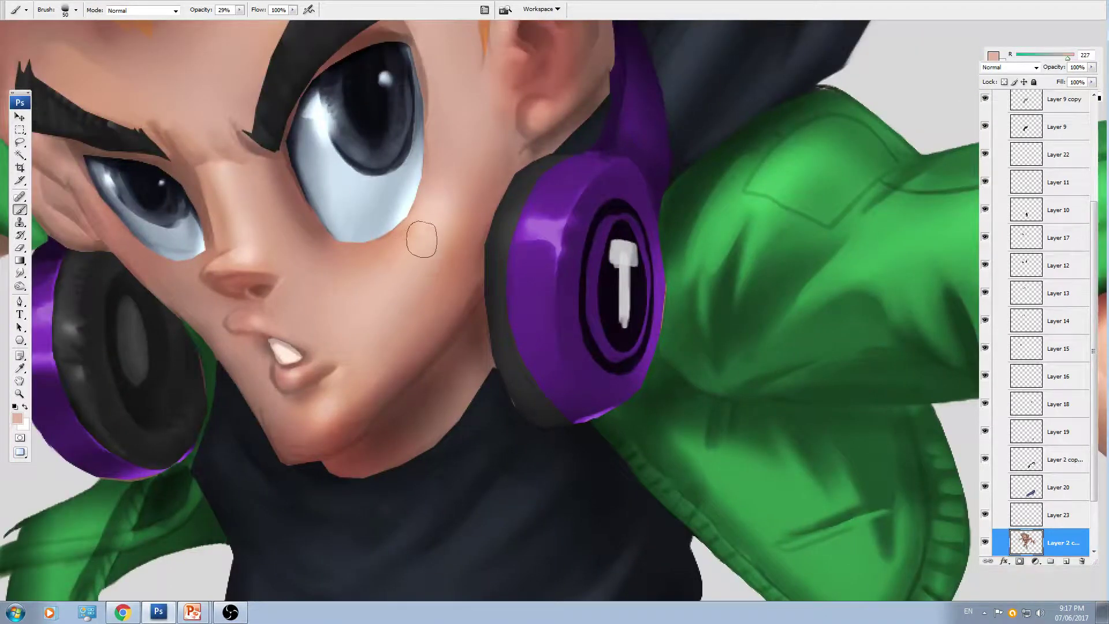
# - Raise the brush opacity to 76% and blend the skin below the large eye with a sampled tone at 40 px
pyautogui.click(239, 10)
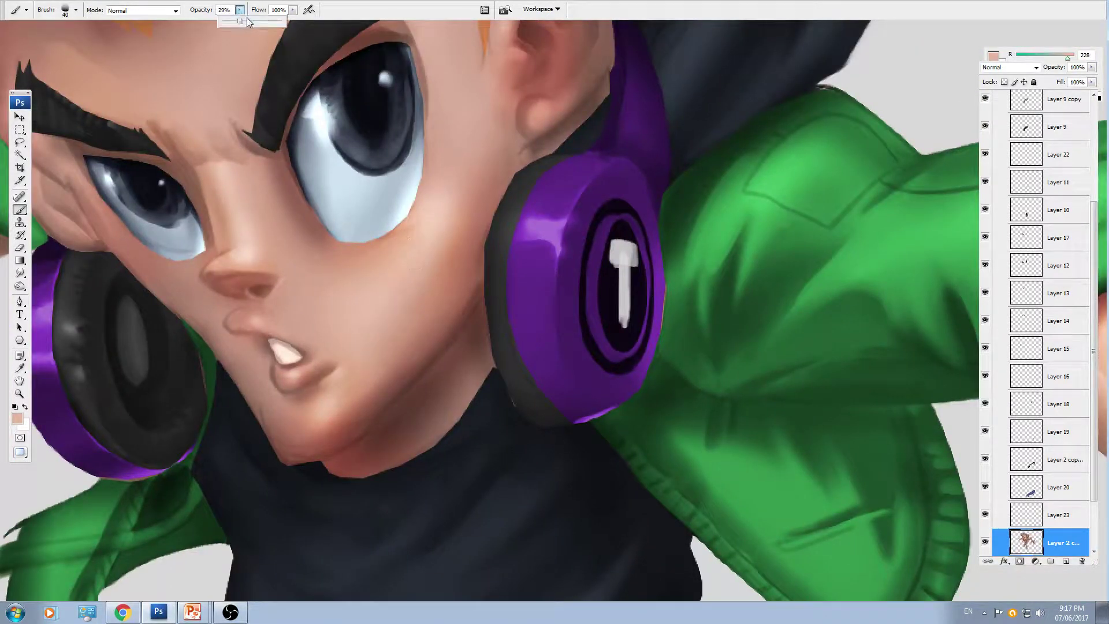
pyautogui.keyDown('alt'); pyautogui.click(400, 268); pyautogui.keyUp('alt')
pyautogui.press('[')
pyautogui.moveTo(417, 232)
pyautogui.mouseDown()
pyautogui.moveTo(357, 272)
pyautogui.moveTo(409, 245)
pyautogui.moveTo(369, 271)
pyautogui.mouseUp()
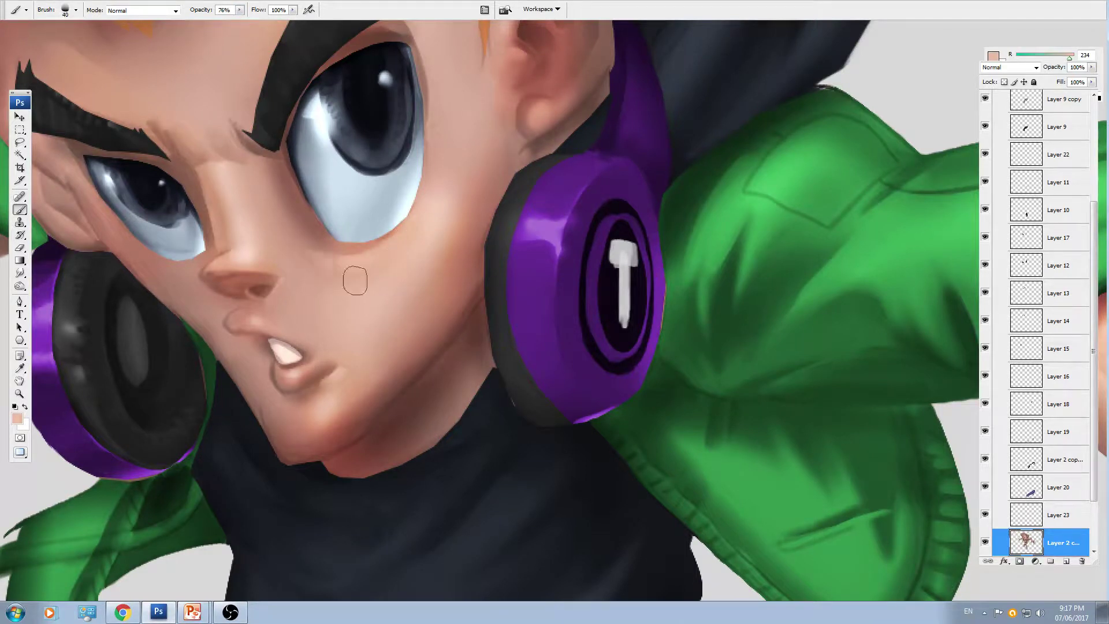
# - Smooth the cheek between the nose and the large eye with several sampled skin tones, starting with a 45 px brush
pyautogui.keyDown('alt'); pyautogui.click(315, 268); pyautogui.keyUp('alt')
pyautogui.keyDown('alt'); pyautogui.click(356, 267); pyautogui.keyUp('alt')
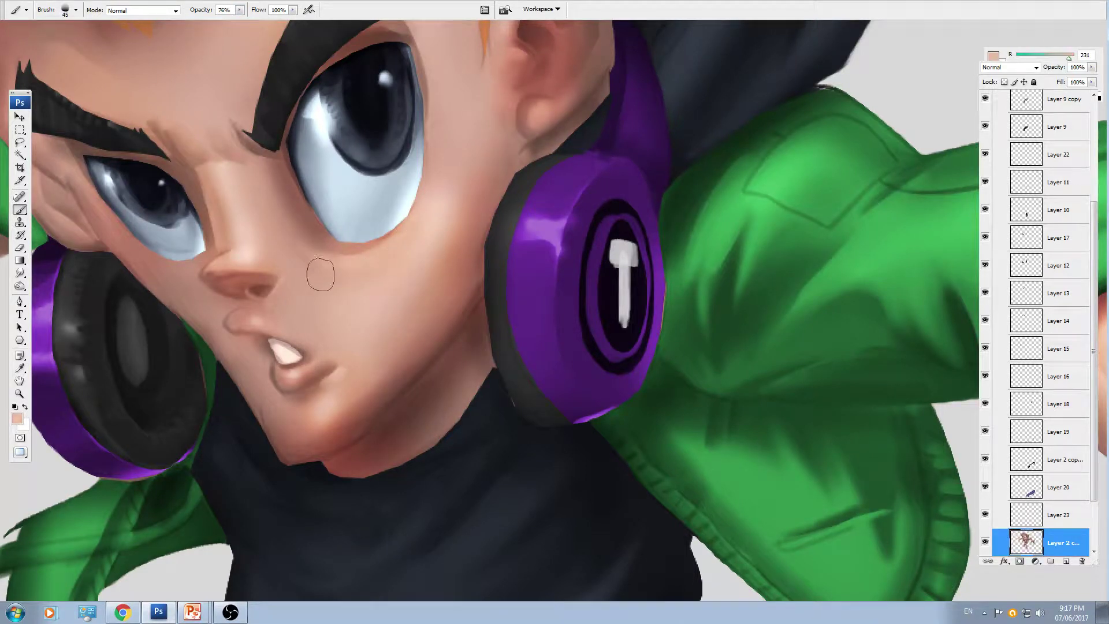
pyautogui.keyDown('alt'); pyautogui.click(351, 278); pyautogui.keyUp('alt')
pyautogui.moveTo(346, 270)
pyautogui.mouseDown()
pyautogui.moveTo(396, 286)
pyautogui.moveTo(414, 325)
pyautogui.moveTo(453, 280)
pyautogui.mouseUp()
pyautogui.keyDown('alt'); pyautogui.click(449, 303); pyautogui.keyUp('alt')
pyautogui.keyDown('alt'); pyautogui.click(396, 330); pyautogui.keyUp('alt')
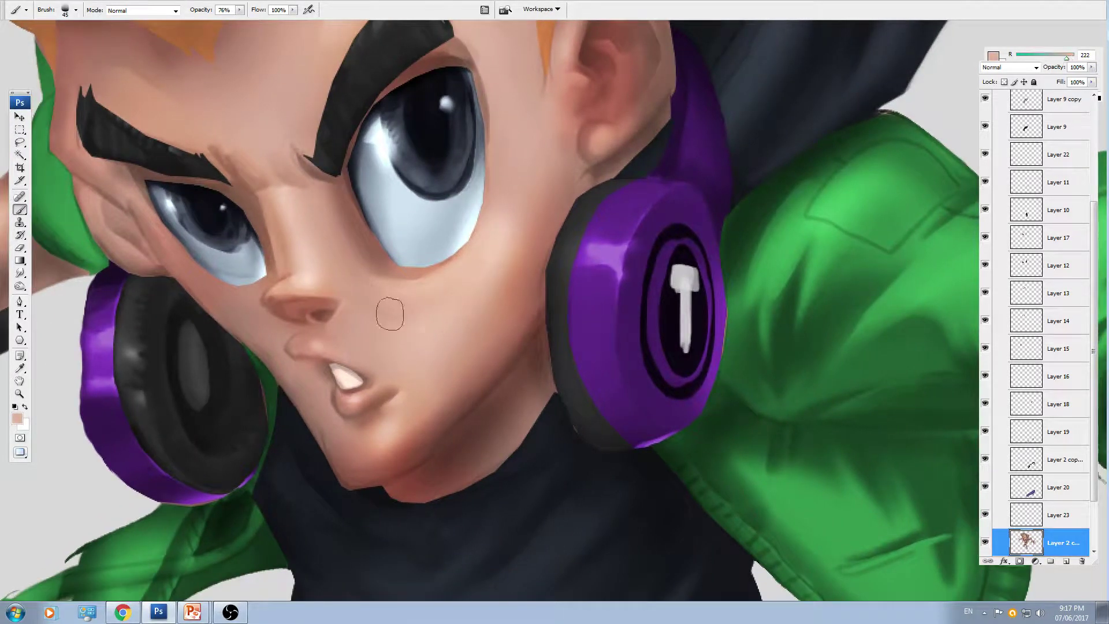
pyautogui.press(']')
pyautogui.press(']')
pyautogui.moveTo(383, 317)
pyautogui.mouseDown()
pyautogui.moveTo(409, 322)
pyautogui.moveTo(450, 301)
pyautogui.moveTo(411, 283)
pyautogui.mouseUp()
pyautogui.keyDown('alt'); pyautogui.click(445, 301); pyautogui.keyUp('alt')
# - Refine the skin along the large eye's lower edge with the Smudge tool and sampled darker and lighter tones at 30 to 40 px
pyautogui.press('[')
pyautogui.press('[')
pyautogui.press('[')
pyautogui.press('[')
pyautogui.keyDown('alt'); pyautogui.click(374, 250); pyautogui.keyUp('alt')
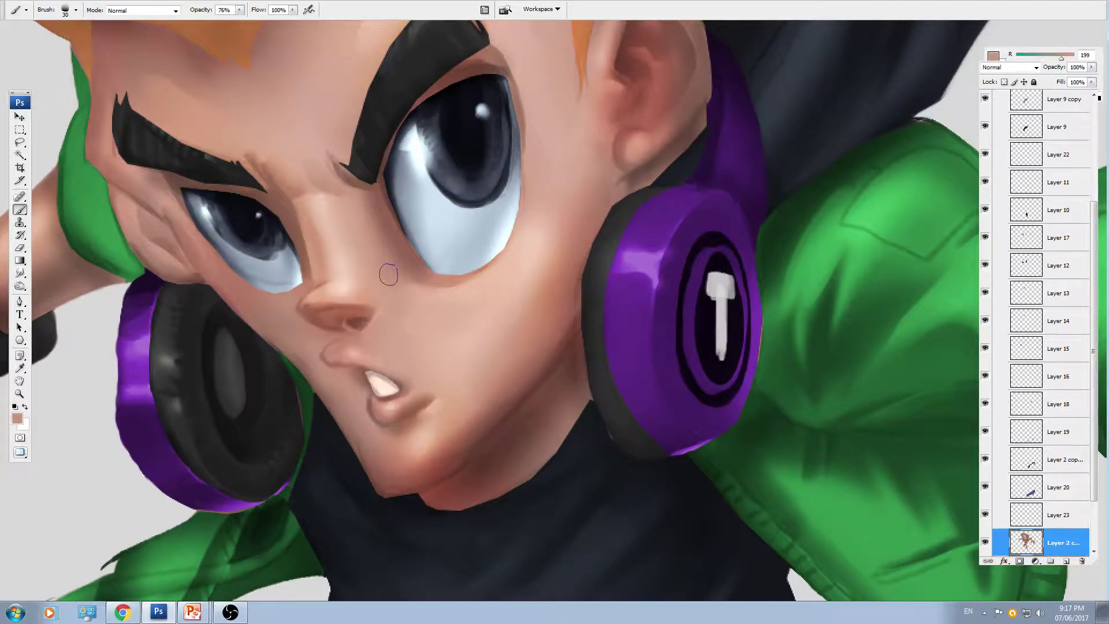
pyautogui.press('r')
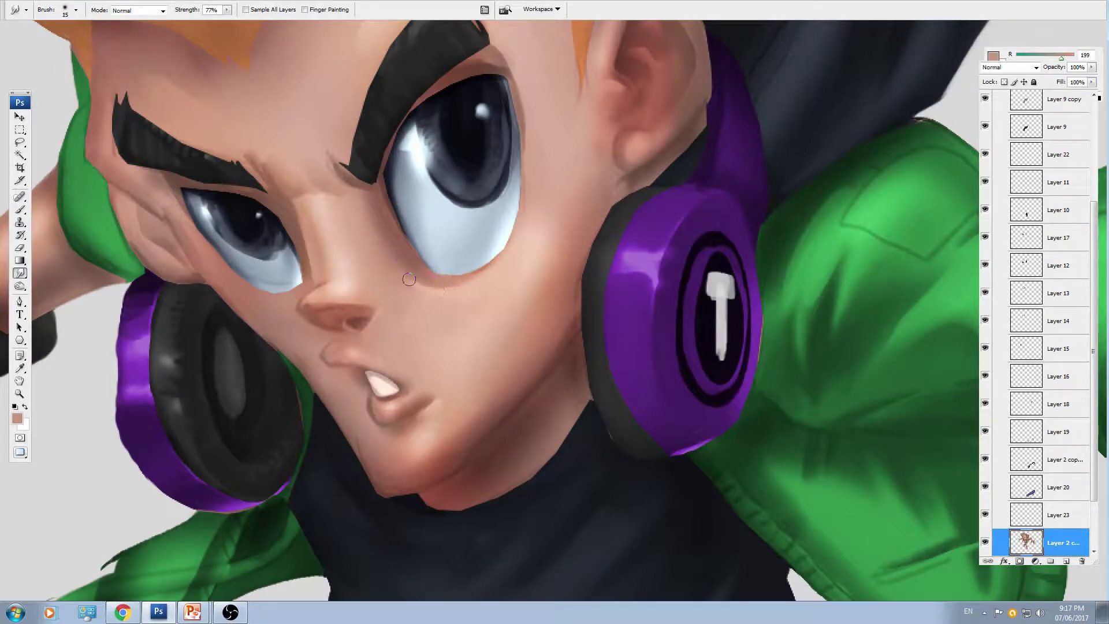
pyautogui.press('b')
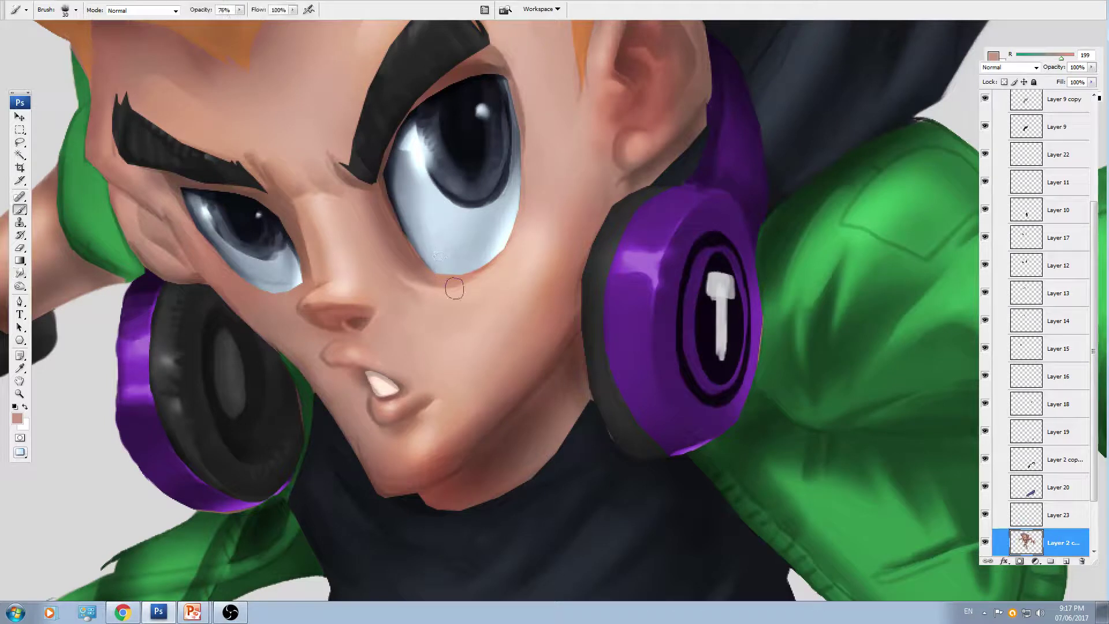
pyautogui.keyDown('alt'); pyautogui.click(453, 289); pyautogui.keyUp('alt')
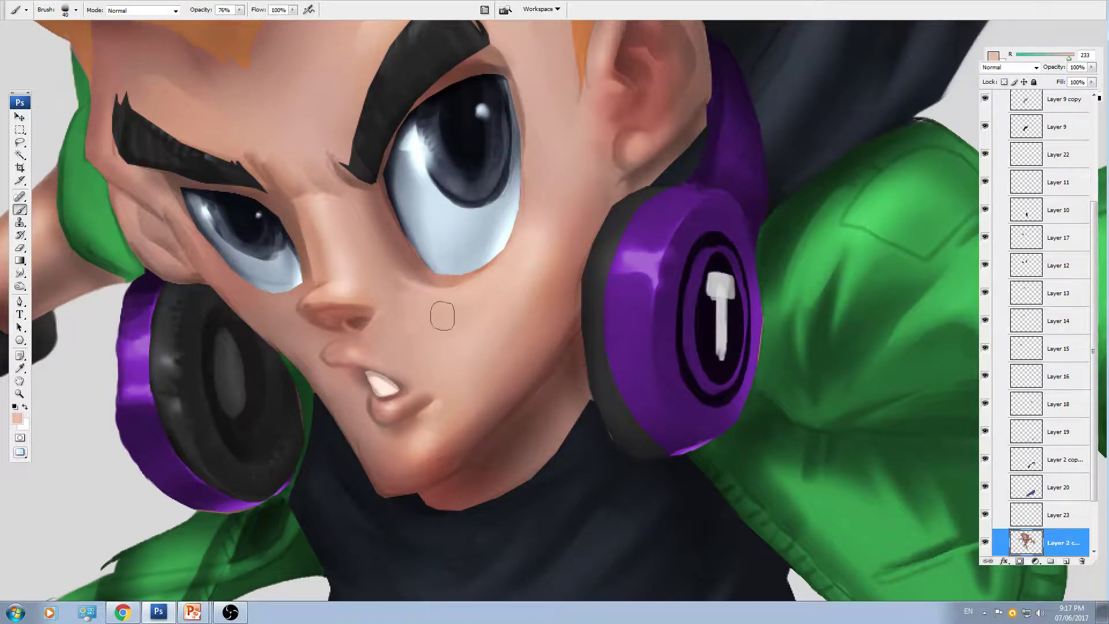
pyautogui.moveTo(430, 264); pyautogui.dragTo(360, 311)
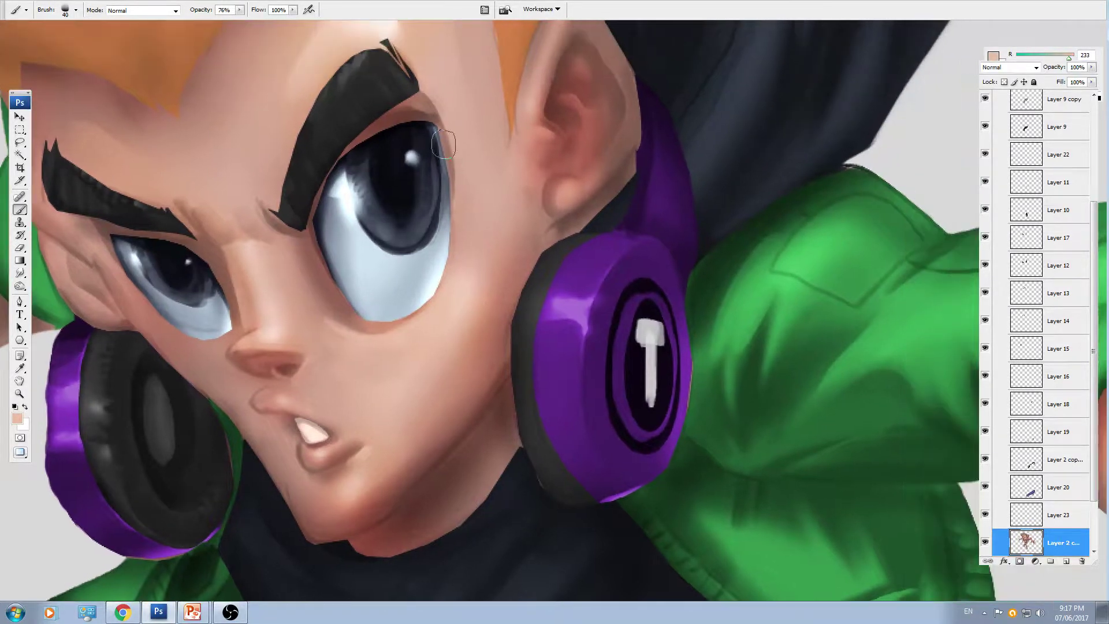
# - Blend a light skin tone down the outer side of the large eye with a 25 to 30 px brush
pyautogui.moveTo(464, 183); pyautogui.dragTo(465, 242)
pyautogui.moveTo(464, 193); pyautogui.dragTo(461, 258)
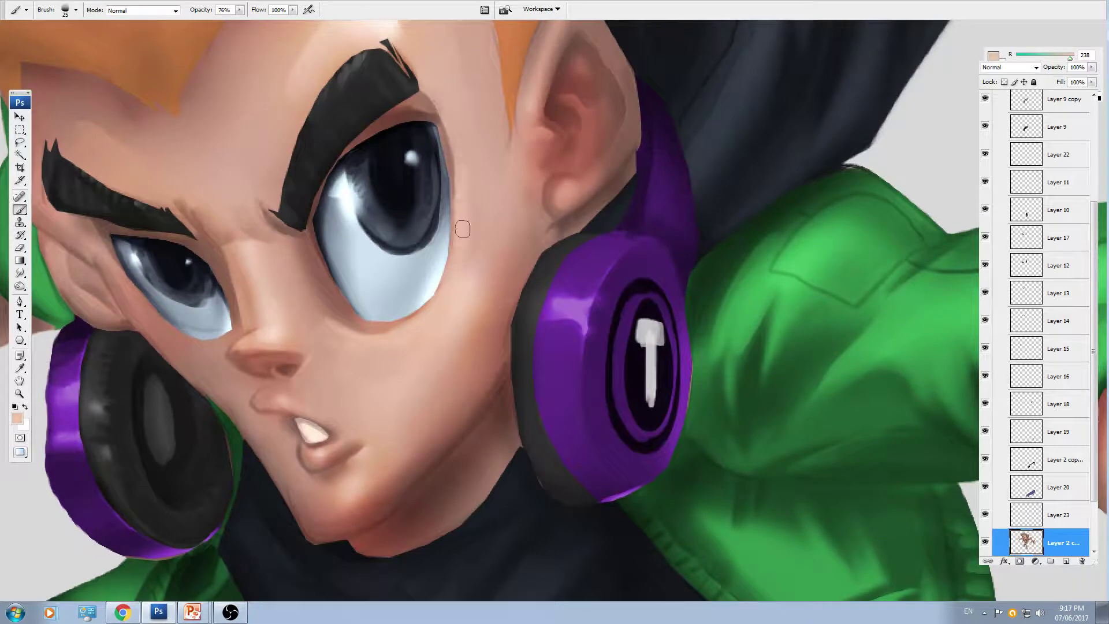
pyautogui.moveTo(459, 156); pyautogui.dragTo(461, 196)
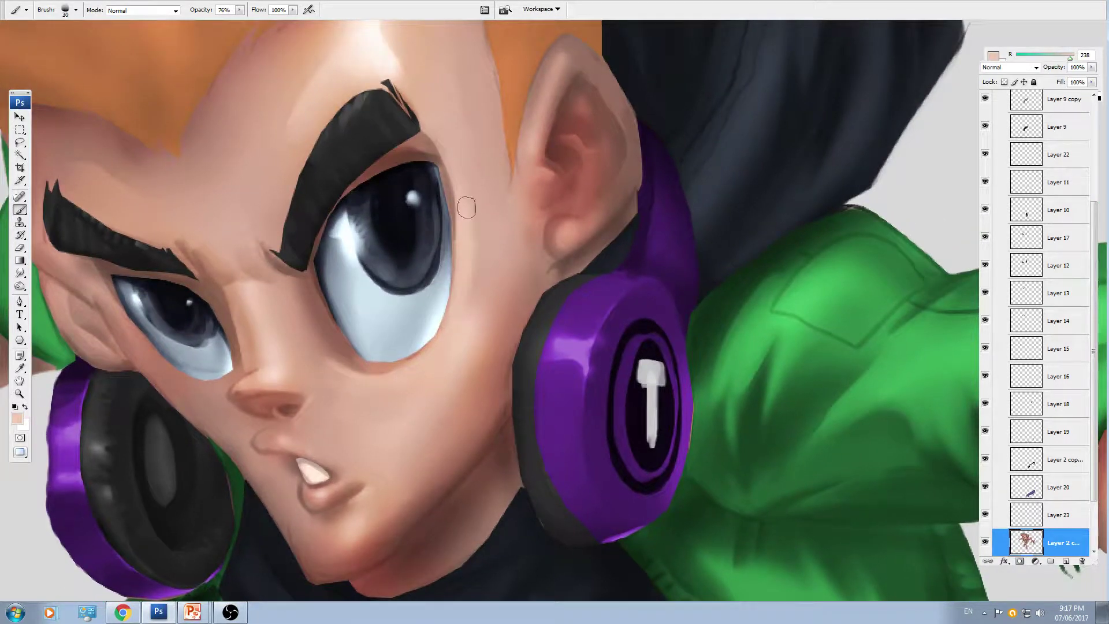
# - Soften the side of the nose bridge next to the large eye with the light skin tone at 35 px
pyautogui.press(']')
pyautogui.press(']')
pyautogui.moveTo(320, 286); pyautogui.dragTo(456, 246)
pyautogui.press('[')
pyautogui.press('[')
pyautogui.press('[')
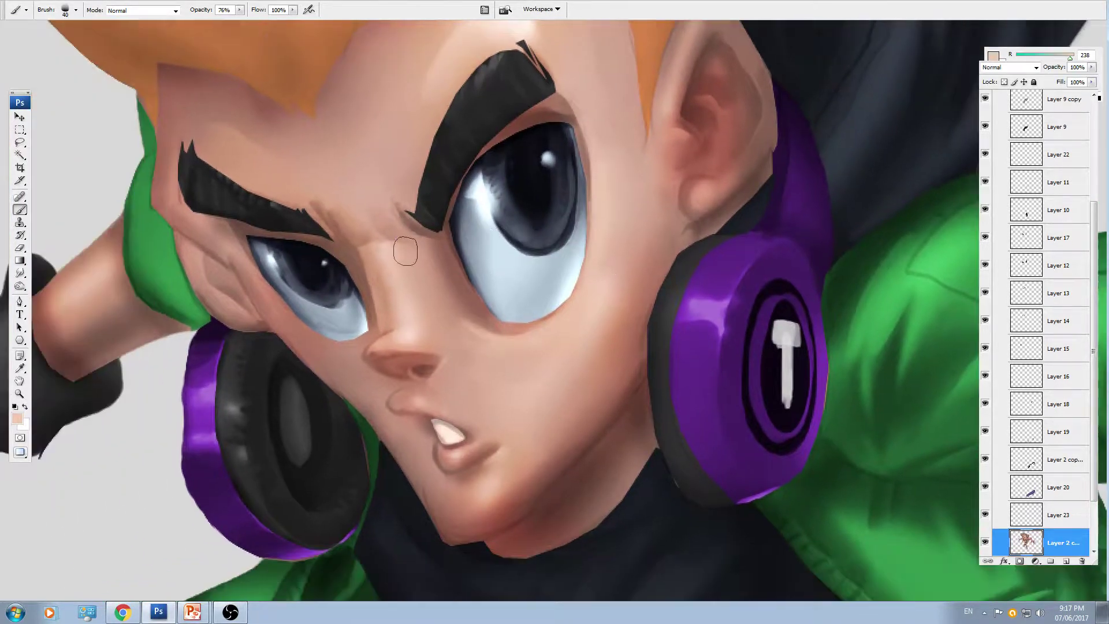
pyautogui.press('[')
pyautogui.press('[')
pyautogui.moveTo(420, 242)
pyautogui.mouseDown()
pyautogui.moveTo(392, 249)
pyautogui.moveTo(411, 261)
pyautogui.mouseUp()
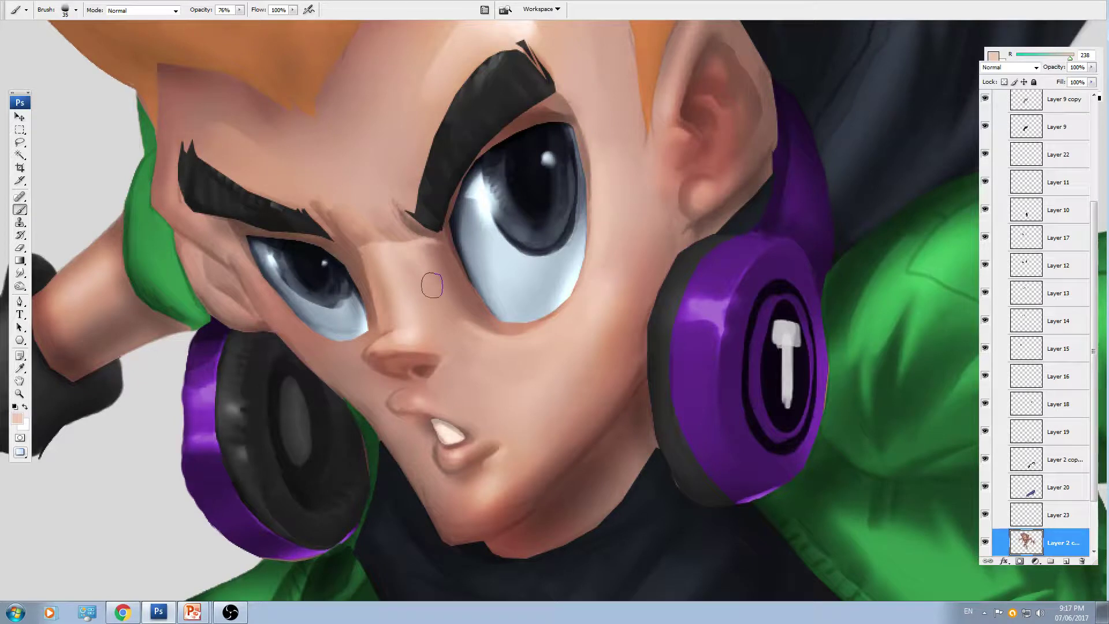
pyautogui.moveTo(341, 350)
pyautogui.mouseDown()
pyautogui.moveTo(408, 296)
pyautogui.moveTo(443, 275)
pyautogui.moveTo(443, 285)
pyautogui.mouseUp()
# - Refine the nose's side near the small eye's inner corner with sampled light and dark tones, using a 5 px brush
pyautogui.press('[')
pyautogui.press('[')
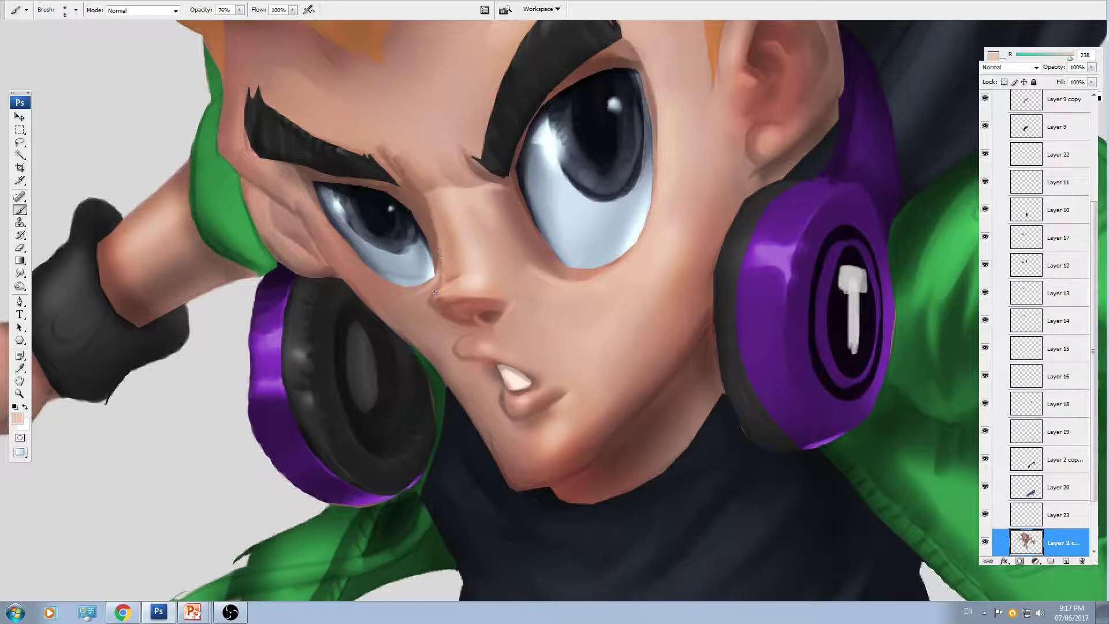
pyautogui.hotkey('ctrl', '+')
pyautogui.hotkey('ctrl', '+')
pyautogui.moveTo(331, 299); pyautogui.dragTo(427, 308)
pyautogui.keyDown('alt'); pyautogui.click(483, 255); pyautogui.keyUp('alt')
pyautogui.press('[')
pyautogui.moveTo(464, 252)
pyautogui.mouseDown()
pyautogui.moveTo(411, 288)
pyautogui.moveTo(438, 260)
pyautogui.mouseUp()
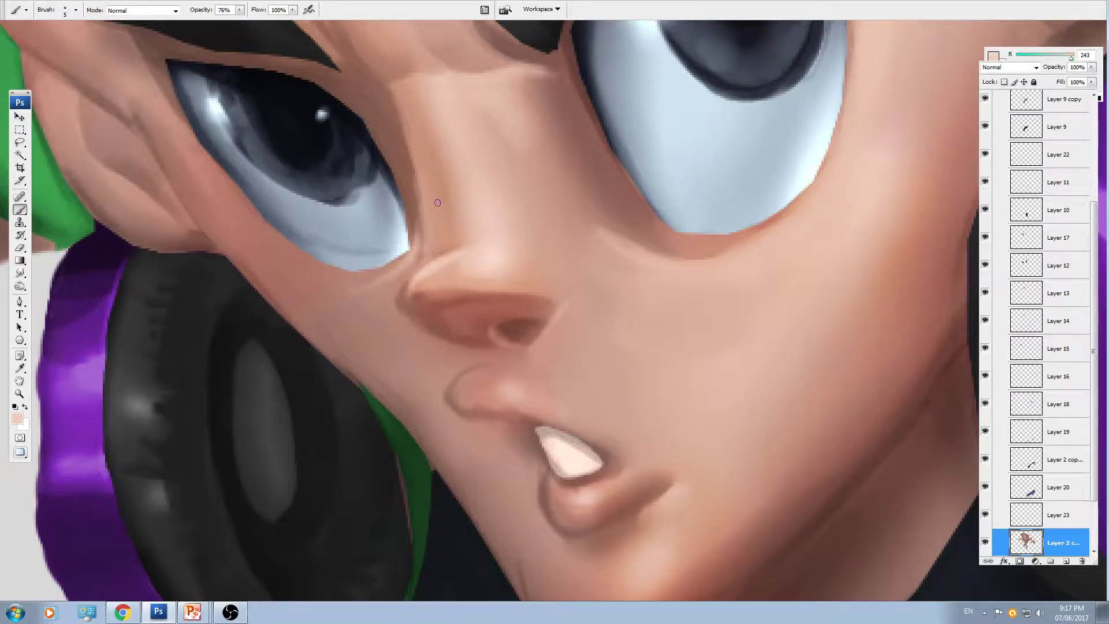
pyautogui.keyDown('alt'); pyautogui.click(409, 192); pyautogui.keyUp('alt')
pyautogui.moveTo(418, 227); pyautogui.dragTo(418, 265)
pyautogui.click(437, 281)
# - Blend the skin below the small eye and beside the nose with sampled reddish tones at 7 to 10 px
pyautogui.press(']')
pyautogui.press(']')
pyautogui.keyDown('alt'); pyautogui.click(362, 315); pyautogui.keyUp('alt')
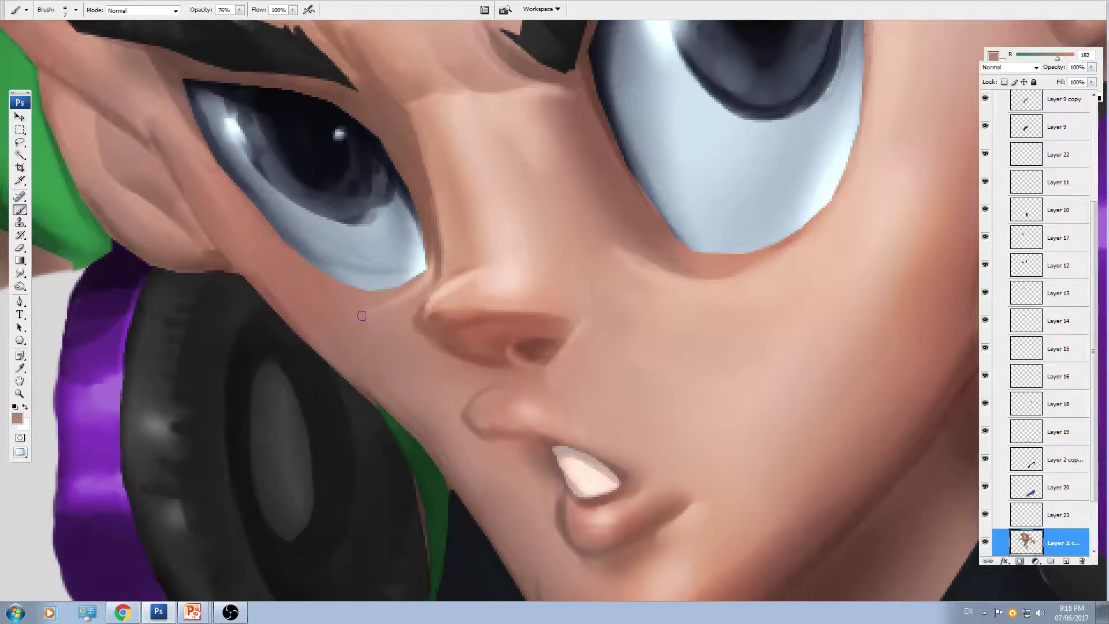
pyautogui.press(']')
pyautogui.scroll(-2, 399, 352)
pyautogui.keyDown('alt'); pyautogui.click(412, 328); pyautogui.keyUp('alt')
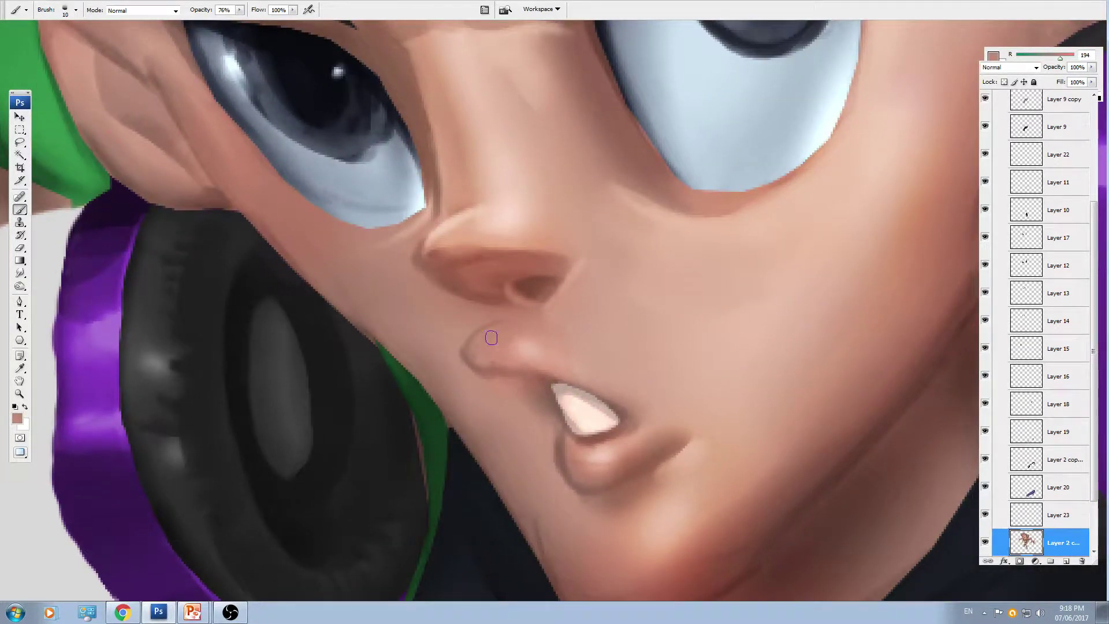
# - Paint a dark brown shadow under the small eye's eyebrow with a 25 px brush
pyautogui.moveTo(272, 206)
pyautogui.mouseDown()
pyautogui.moveTo(424, 292)
pyautogui.moveTo(341, 194)
pyautogui.mouseUp()
pyautogui.keyDown('alt'); pyautogui.click(356, 288); pyautogui.keyUp('alt')
pyautogui.hotkey('ctrl', '-')
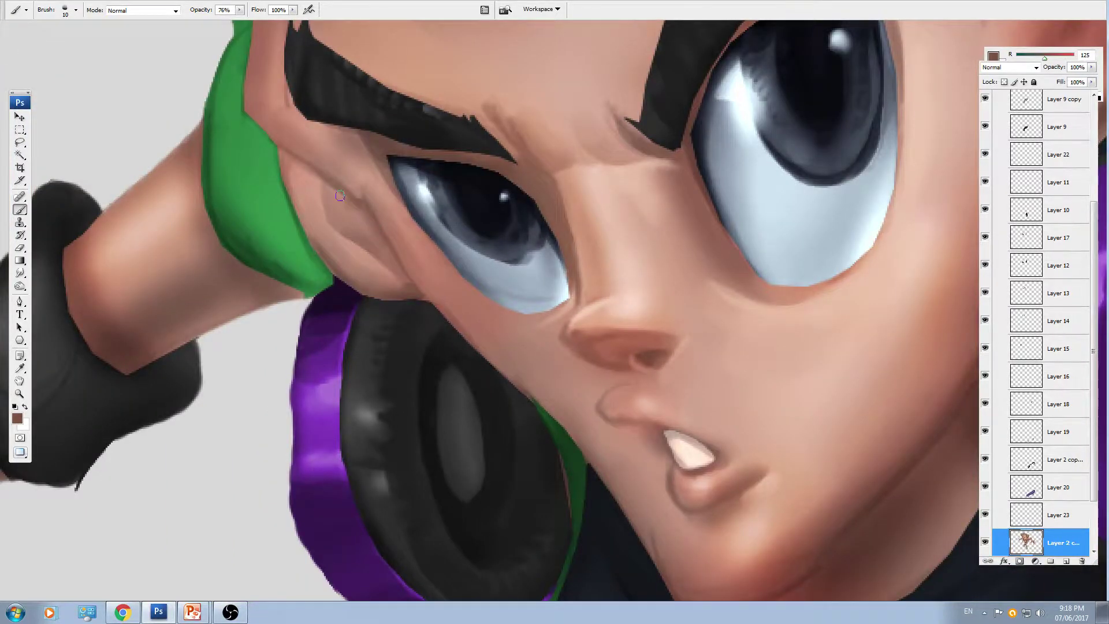
pyautogui.hotkey('ctrl', '-')
pyautogui.hotkey('ctrl', '-')
pyautogui.hotkey('ctrl', '+')
pyautogui.press(']')
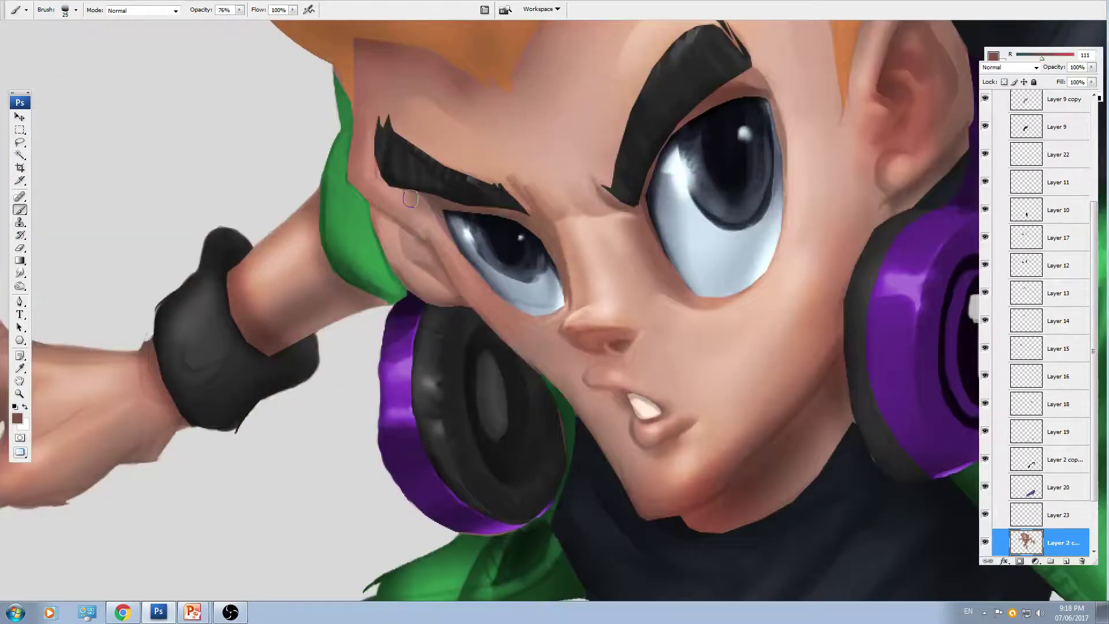
pyautogui.moveTo(411, 198); pyautogui.dragTo(429, 214)
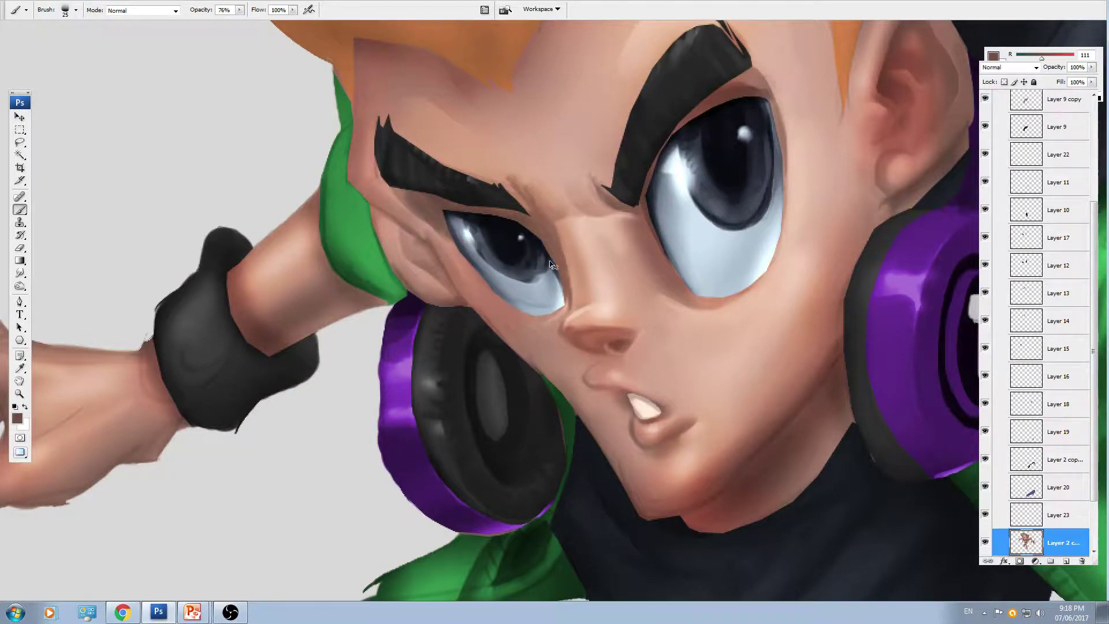
pyautogui.scroll(-2, 549, 265)
pyautogui.scroll(2, 601, 207)
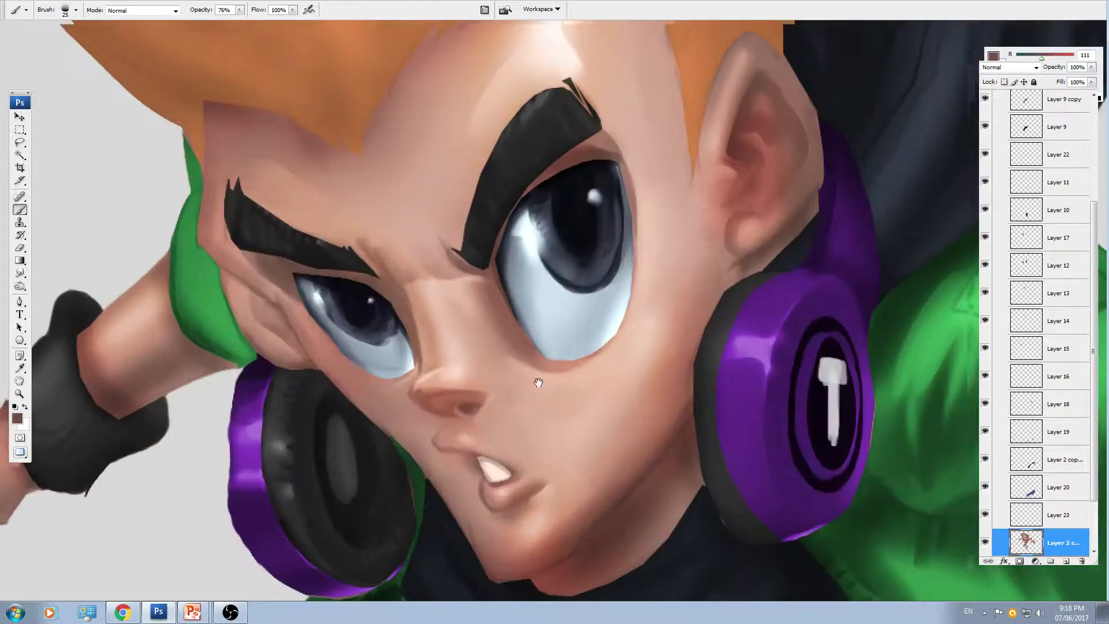
# - Select the eyes' layer, Layer 13, and set the foreground colour to a dark blue of about #1c4e6b
pyautogui.keyDown('ctrl'); pyautogui.click(629, 265); pyautogui.keyUp('ctrl')
pyautogui.press('i')
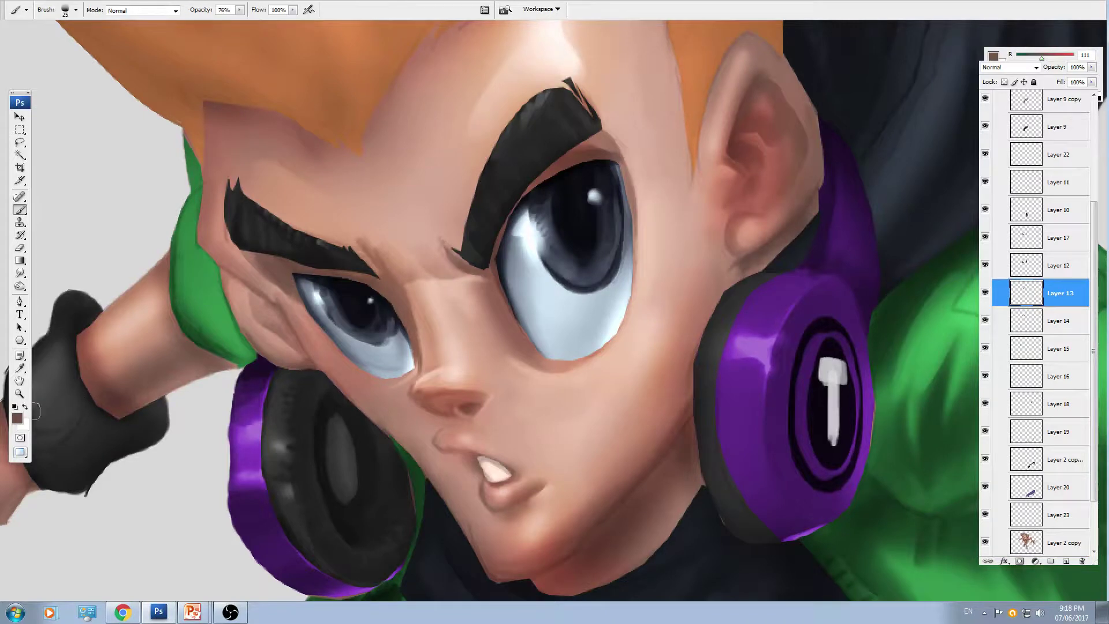
pyautogui.click(17, 418)
pyautogui.hotkey('ctrl', '-')
pyautogui.hotkey('ctrl', '-')
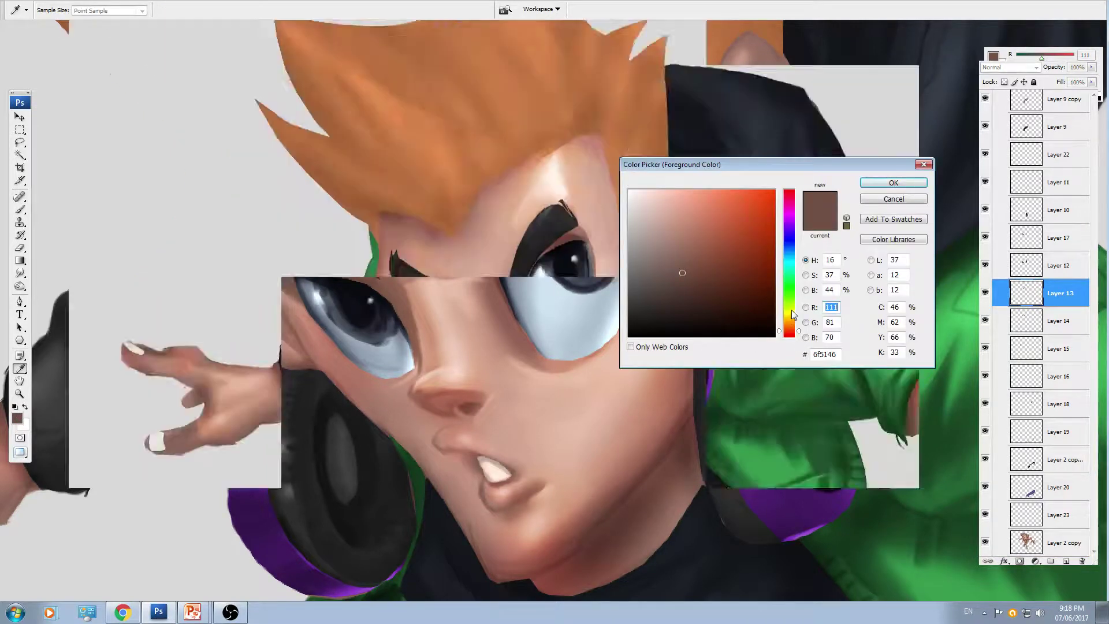
pyautogui.hotkey('ctrl', '+')
pyautogui.click(791, 254)
pyautogui.click(736, 276)
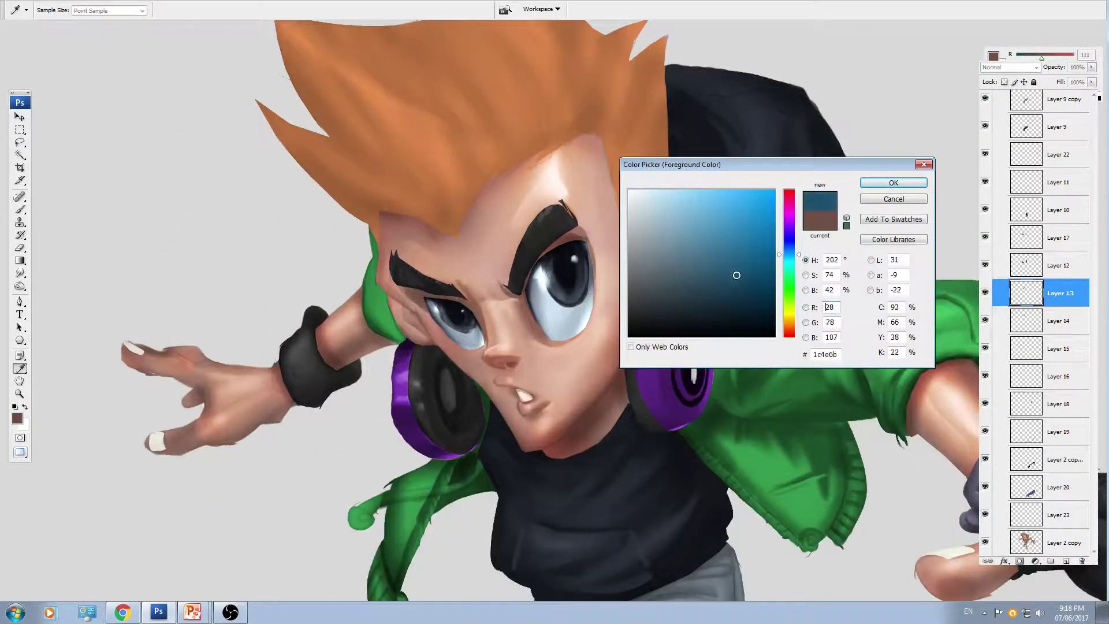
pyautogui.press('Return')
# - Set the brush to Linear Dodge (Add) and tint the large eye's iris blue, undoing the first stroke
pyautogui.press('b')
pyautogui.click(152, 14)
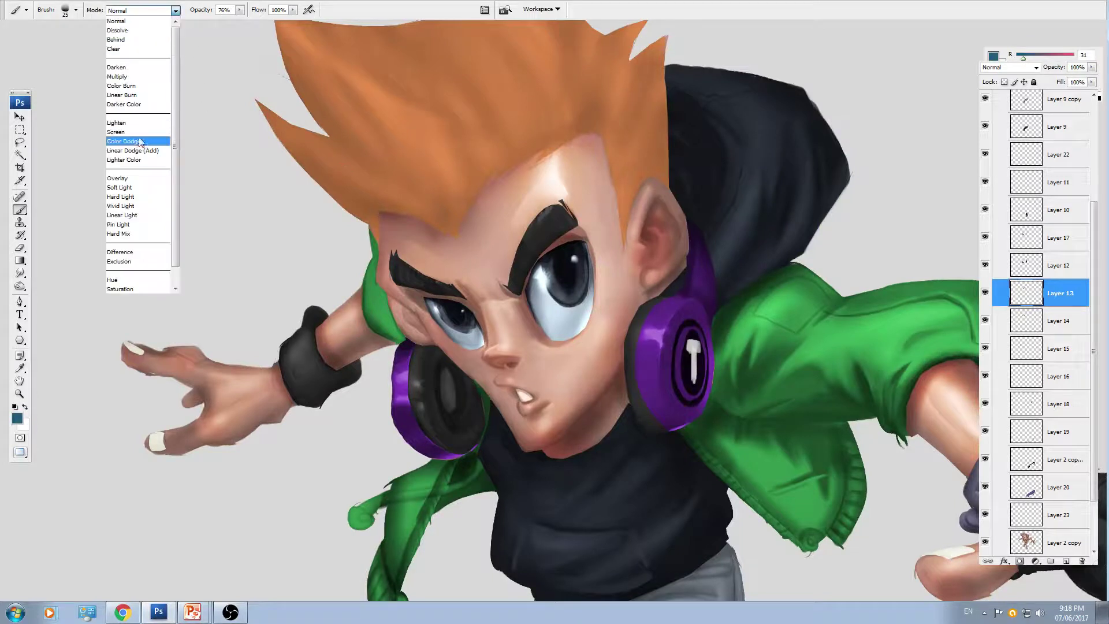
pyautogui.click(141, 152)
pyautogui.scroll(3, 454, 265)
pyautogui.press(']')
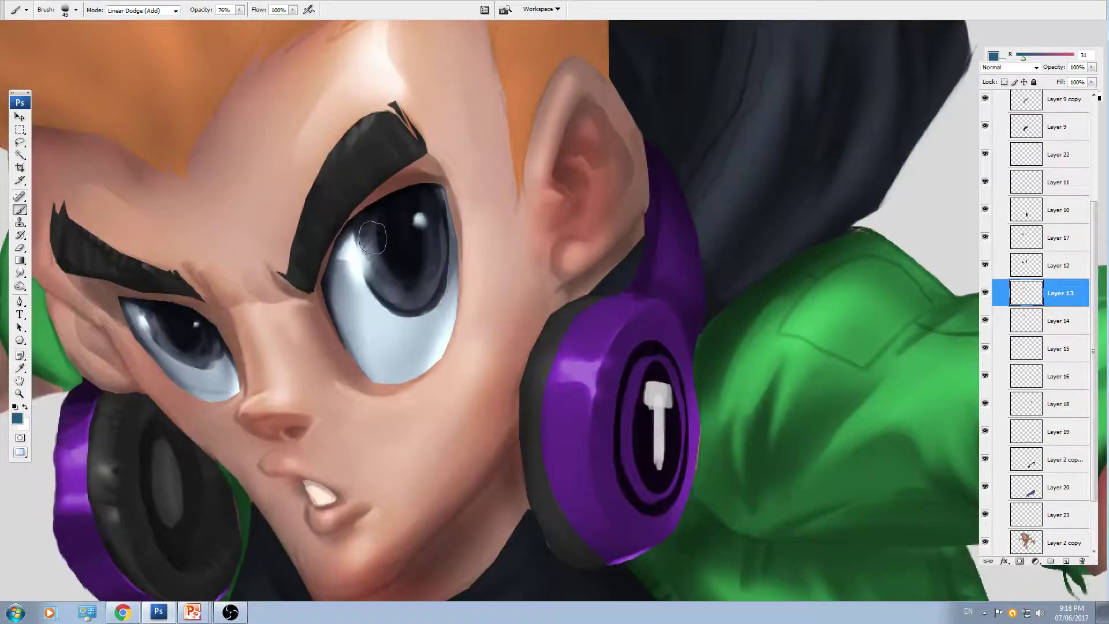
pyautogui.moveTo(372, 238)
pyautogui.mouseDown()
pyautogui.moveTo(413, 260)
pyautogui.moveTo(427, 231)
pyautogui.moveTo(419, 202)
pyautogui.moveTo(375, 220)
pyautogui.moveTo(384, 288)
pyautogui.moveTo(425, 297)
pyautogui.moveTo(434, 194)
pyautogui.moveTo(444, 233)
pyautogui.mouseUp()
pyautogui.press(']')
pyautogui.hotkey('ctrl', 'z')
pyautogui.hotkey('ctrl', '+')
pyautogui.press('[')
pyautogui.moveTo(382, 215)
pyautogui.mouseDown()
pyautogui.moveTo(353, 237)
pyautogui.moveTo(388, 303)
pyautogui.moveTo(413, 312)
pyautogui.moveTo(442, 266)
pyautogui.moveTo(439, 200)
pyautogui.moveTo(397, 183)
pyautogui.moveTo(411, 290)
pyautogui.moveTo(430, 193)
pyautogui.mouseUp()
# - Tint the small eye's iris with the same blue, using a 30 px and a 25 px brush
pyautogui.moveTo(270, 335); pyautogui.dragTo(484, 275)
pyautogui.press('[')
pyautogui.press('[')
pyautogui.press('[')
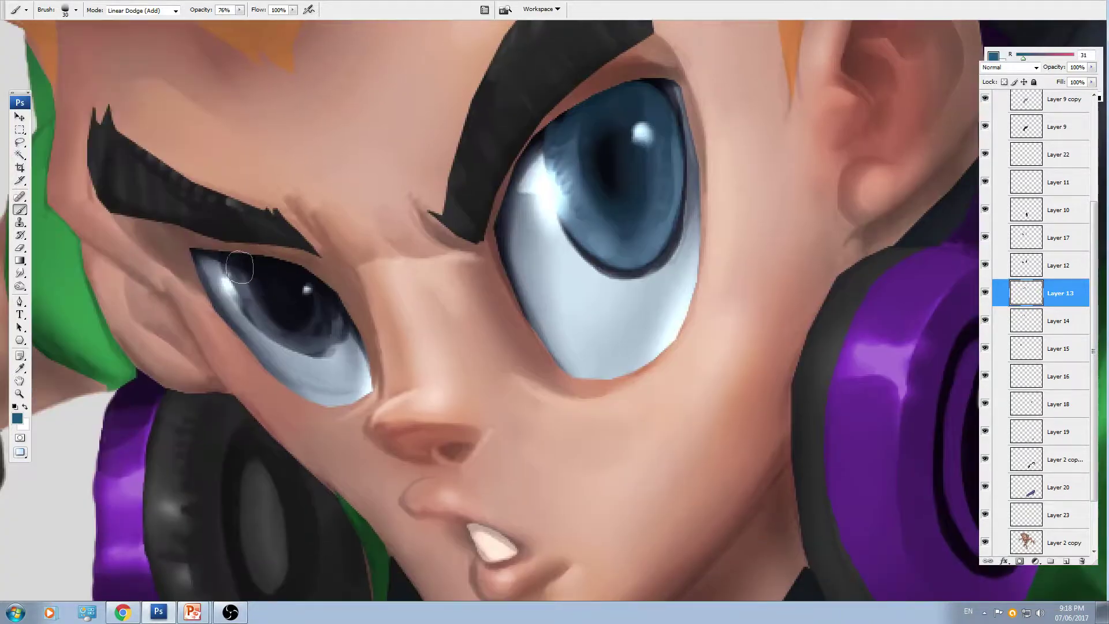
pyautogui.moveTo(239, 267)
pyautogui.mouseDown()
pyautogui.moveTo(277, 346)
pyautogui.moveTo(324, 312)
pyautogui.moveTo(254, 283)
pyautogui.moveTo(297, 300)
pyautogui.mouseUp()
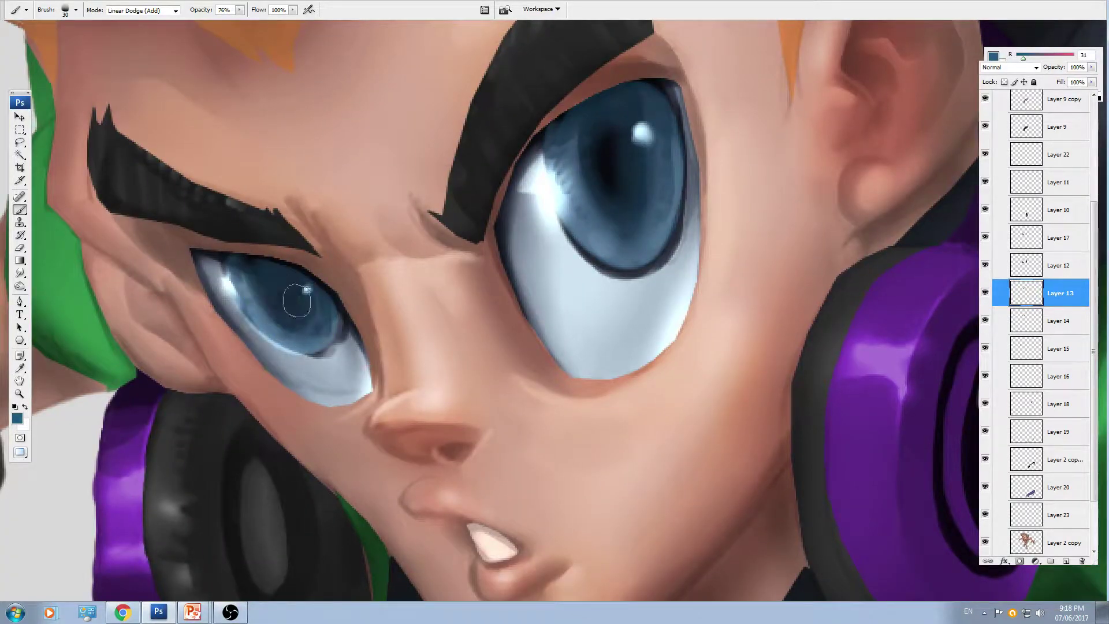
pyautogui.press('[')
pyautogui.moveTo(243, 273)
pyautogui.mouseDown()
pyautogui.moveTo(251, 309)
pyautogui.moveTo(298, 346)
pyautogui.moveTo(323, 314)
pyautogui.mouseUp()
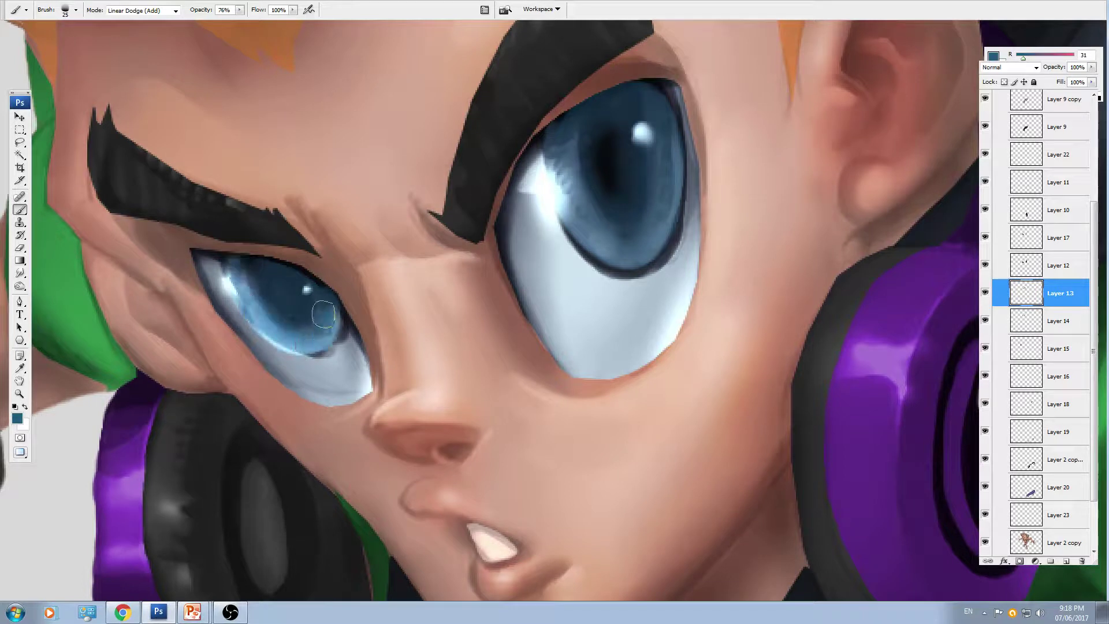
# - Build up brighter blue glow in the large eye's iris with further Linear Dodge strokes
pyautogui.press(']')
pyautogui.press(']')
pyautogui.press(']')
pyautogui.moveTo(563, 190)
pyautogui.mouseDown()
pyautogui.moveTo(560, 173)
pyautogui.moveTo(595, 254)
pyautogui.moveTo(650, 234)
pyautogui.moveTo(664, 162)
pyautogui.mouseUp()
pyautogui.moveTo(593, 221)
pyautogui.mouseDown()
pyautogui.moveTo(586, 239)
pyautogui.moveTo(664, 194)
pyautogui.mouseUp()
pyautogui.press('[')
pyautogui.moveTo(589, 247); pyautogui.dragTo(657, 237)
# - Brighten the lower part of the small eye's iris with a 20 px brush
pyautogui.press('[')
pyautogui.press('[')
pyautogui.press('[')
pyautogui.moveTo(283, 334); pyautogui.dragTo(328, 331)
pyautogui.moveTo(476, 320); pyautogui.dragTo(441, 368)
# - Switch to black in Normal mode and darken the large eye's pupil and upper iris with a 25 px brush
pyautogui.press('d')
pyautogui.click(153, 10)
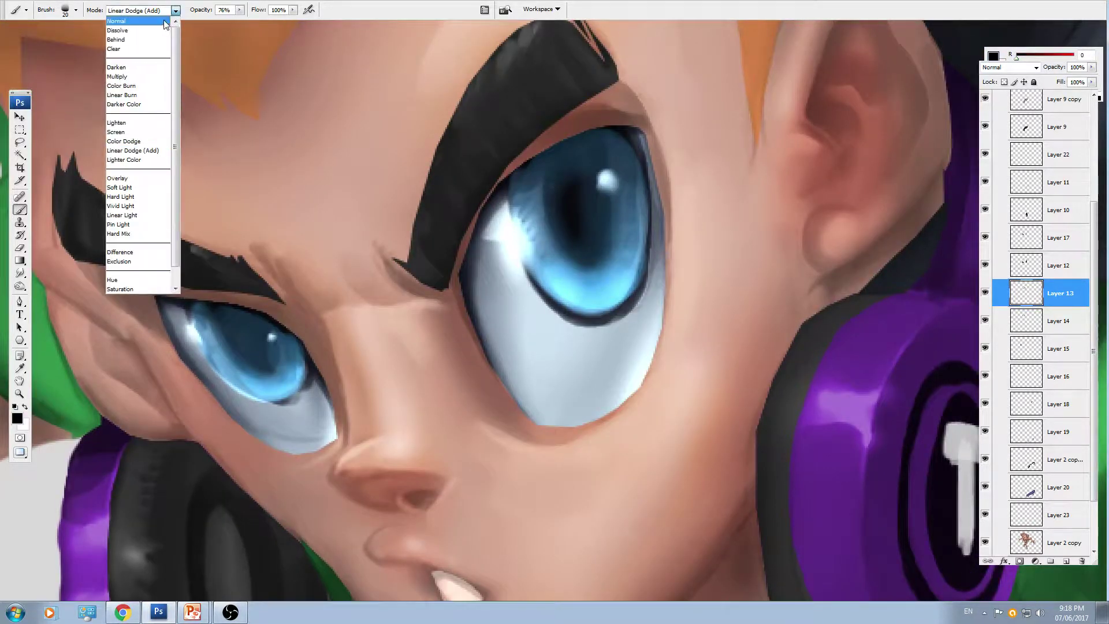
pyautogui.click(165, 21)
pyautogui.moveTo(441, 164); pyautogui.dragTo(365, 192)
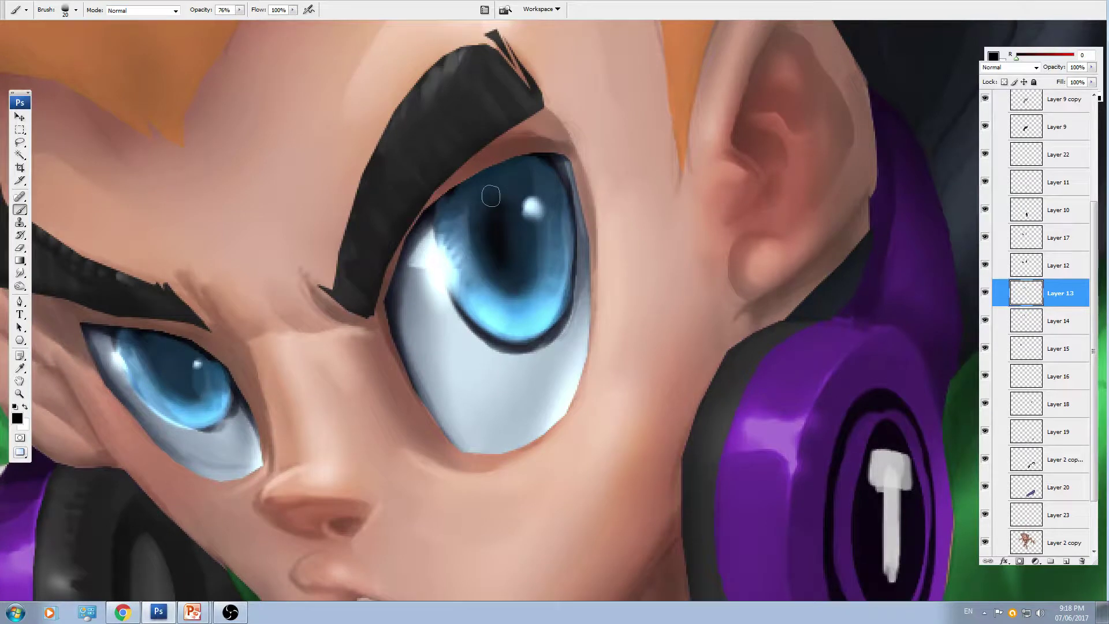
pyautogui.press(']')
pyautogui.moveTo(491, 180)
pyautogui.mouseDown()
pyautogui.moveTo(488, 190)
pyautogui.moveTo(518, 198)
pyautogui.moveTo(515, 185)
pyautogui.moveTo(537, 255)
pyautogui.moveTo(518, 172)
pyautogui.mouseUp()
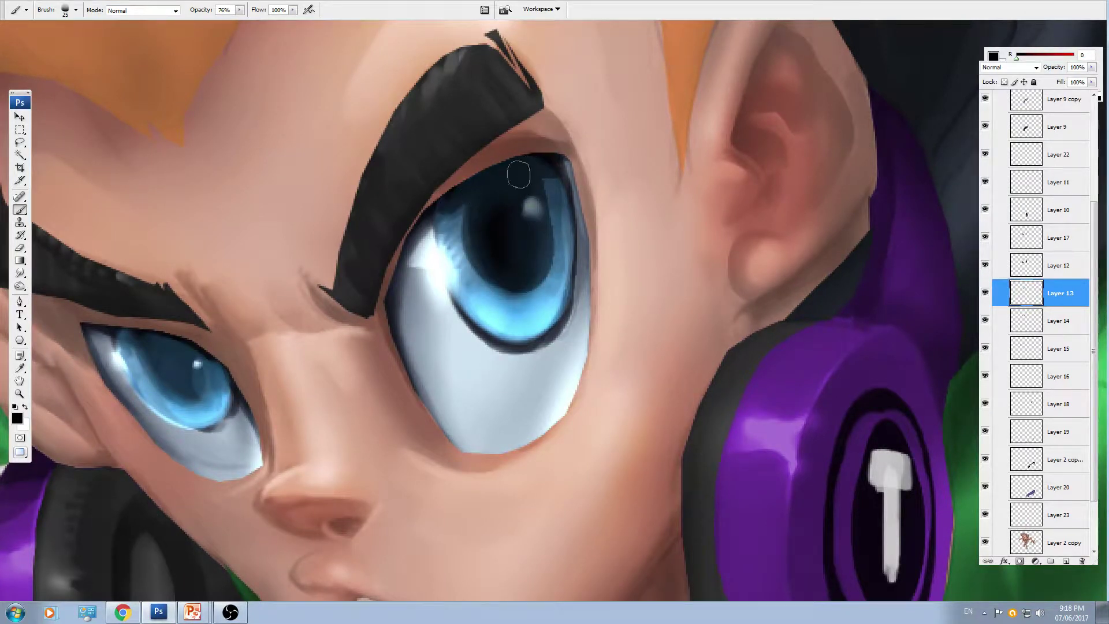
# - Darken the small eye's pupil and upper iris in black with a 20 px brush
pyautogui.moveTo(288, 306); pyautogui.dragTo(458, 250)
pyautogui.press('[')
pyautogui.moveTo(324, 290)
pyautogui.mouseDown()
pyautogui.moveTo(351, 305)
pyautogui.moveTo(331, 276)
pyautogui.mouseUp()
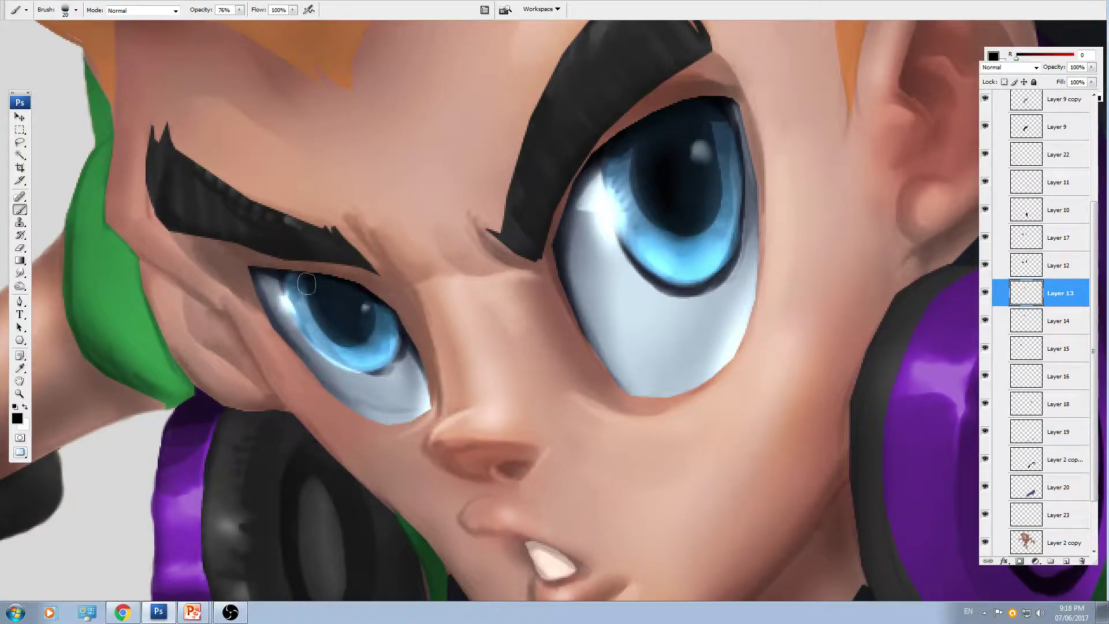
pyautogui.moveTo(307, 283); pyautogui.dragTo(276, 276)
pyautogui.press('[')
pyautogui.press('[')
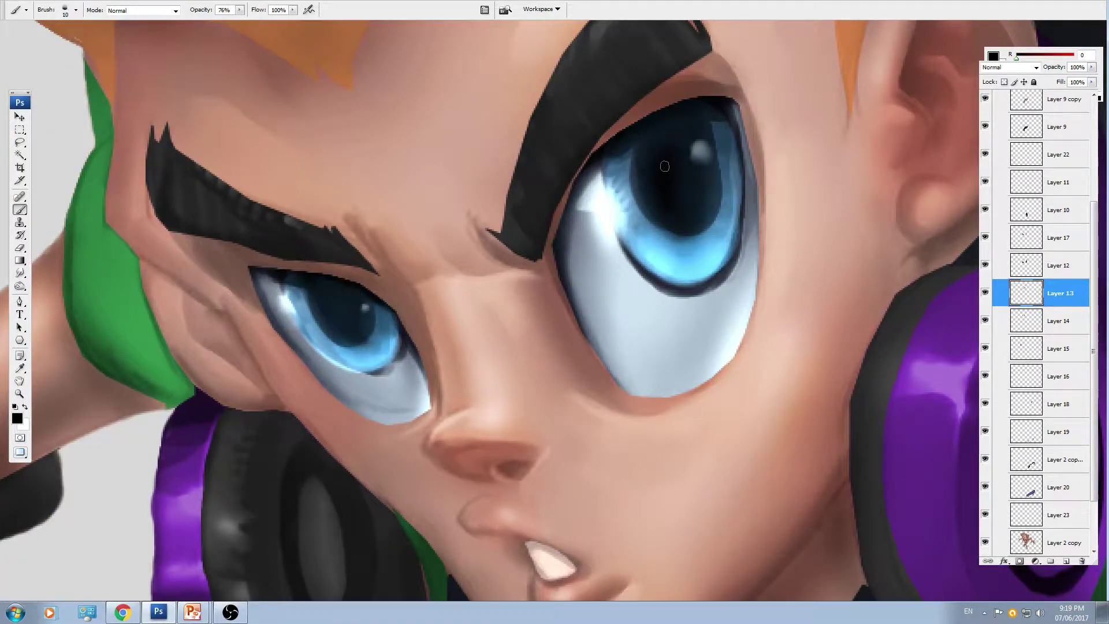
# - Enlarge the brush and deepen the black shading across the top of the large eye's iris
pyautogui.press(']')
pyautogui.press(']')
pyautogui.press(']')
pyautogui.press(']')
pyautogui.moveTo(654, 141)
pyautogui.mouseDown()
pyautogui.moveTo(679, 228)
pyautogui.moveTo(702, 167)
pyautogui.moveTo(675, 198)
pyautogui.moveTo(682, 178)
pyautogui.mouseUp()
# - Switch to white and paint a small bright highlight on each eye's pupil with a 9 px brush
pyautogui.press('[')
pyautogui.press('x')
pyautogui.press('[')
pyautogui.press('[')
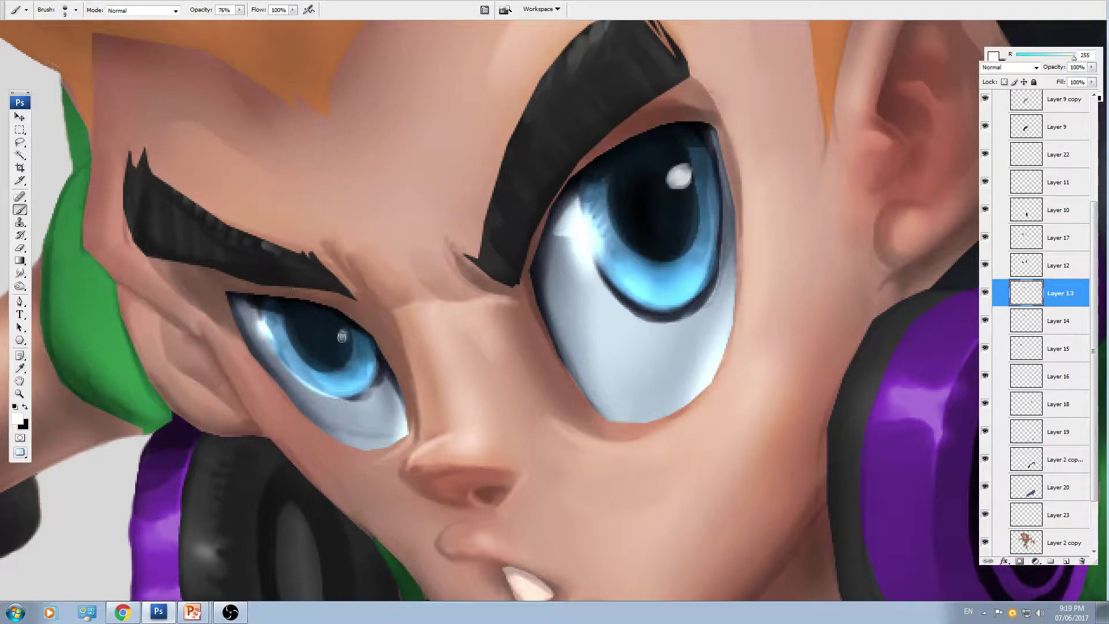
pyautogui.moveTo(342, 337); pyautogui.dragTo(348, 338)
pyautogui.hotkey('ctrl', '-')
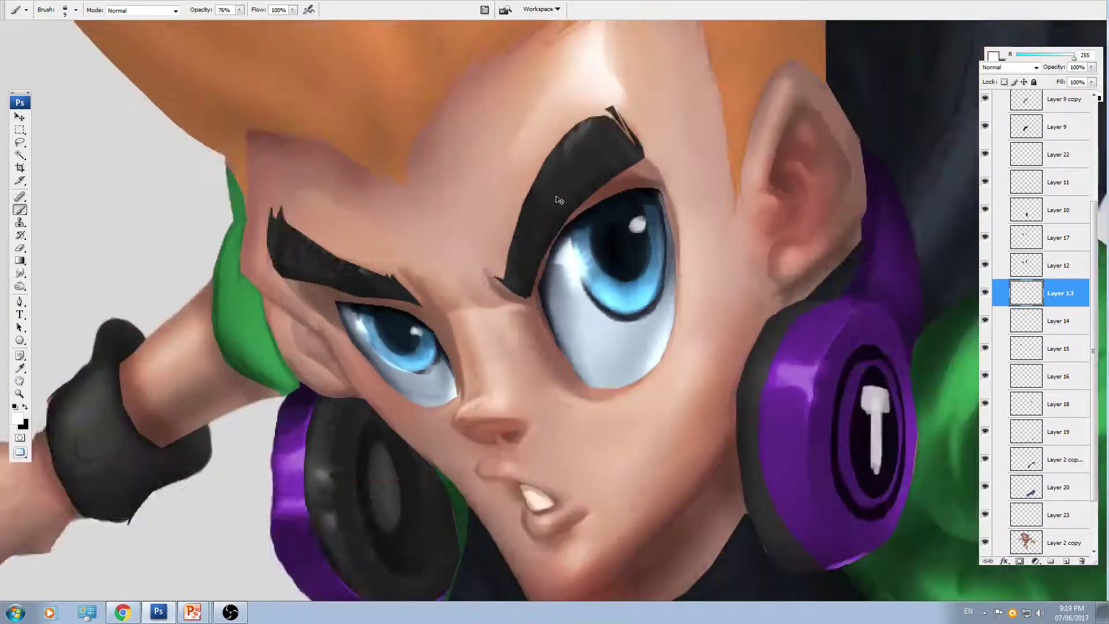
pyautogui.hotkey('ctrl', '-')
pyautogui.hotkey('ctrl', '+')
pyautogui.hotkey('ctrl', '+')
# - Sample a near-black blue from the large eye and paint fine dark flecks around the pupil in both irises
pyautogui.keyDown('alt'); pyautogui.click(610, 191); pyautogui.keyUp('alt')
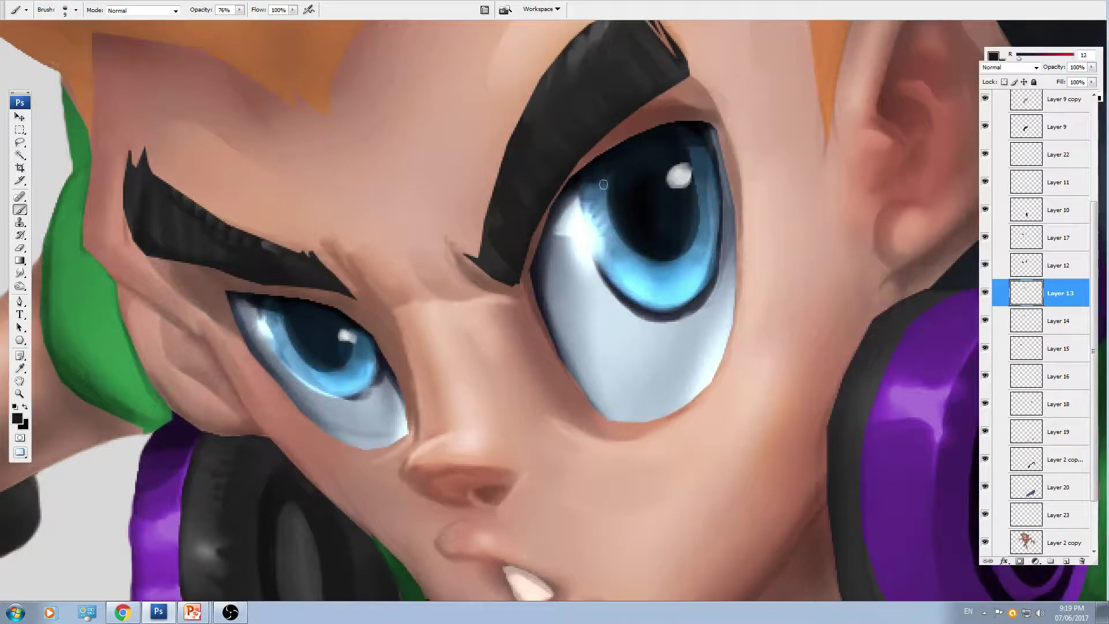
pyautogui.moveTo(602, 182)
pyautogui.mouseDown()
pyautogui.moveTo(591, 212)
pyautogui.moveTo(607, 212)
pyautogui.moveTo(622, 261)
pyautogui.mouseUp()
pyautogui.press(']')
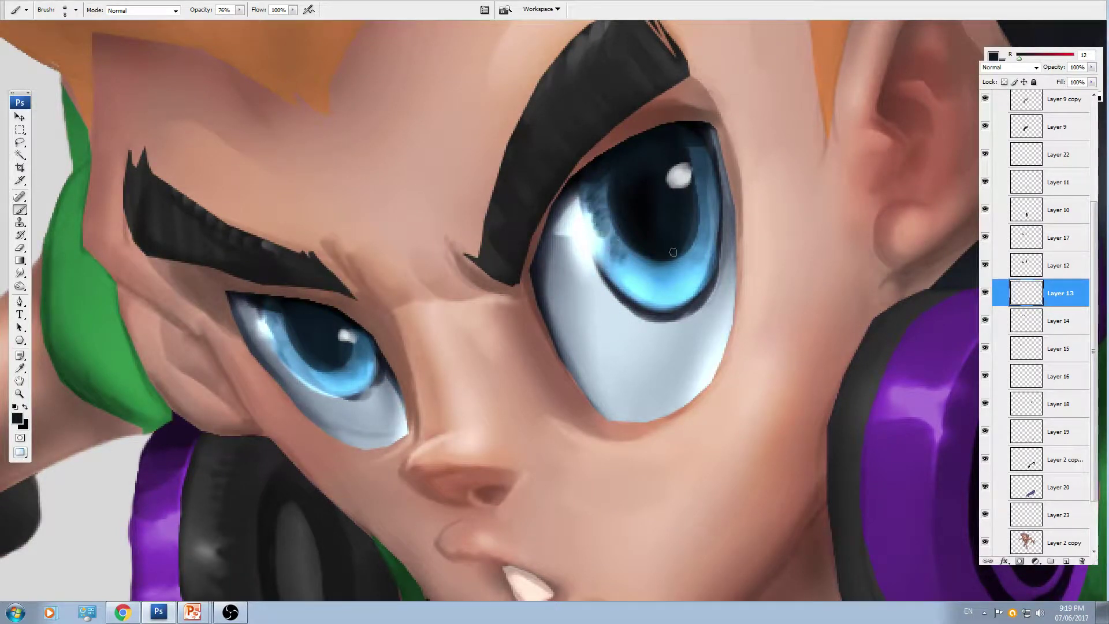
pyautogui.moveTo(706, 237); pyautogui.dragTo(710, 215)
pyautogui.moveTo(271, 316); pyautogui.dragTo(292, 354)
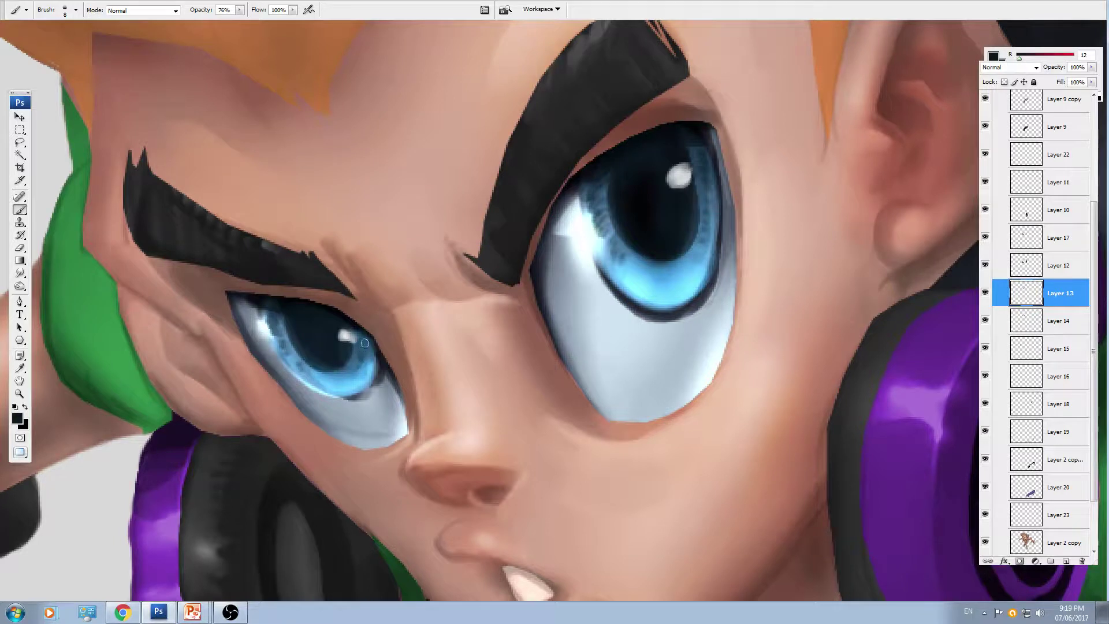
pyautogui.moveTo(365, 343); pyautogui.dragTo(352, 379)
# - Add more dark streaks to the small eye's upper iris and the inner edge of the large eye's iris
pyautogui.moveTo(355, 268); pyautogui.dragTo(387, 254)
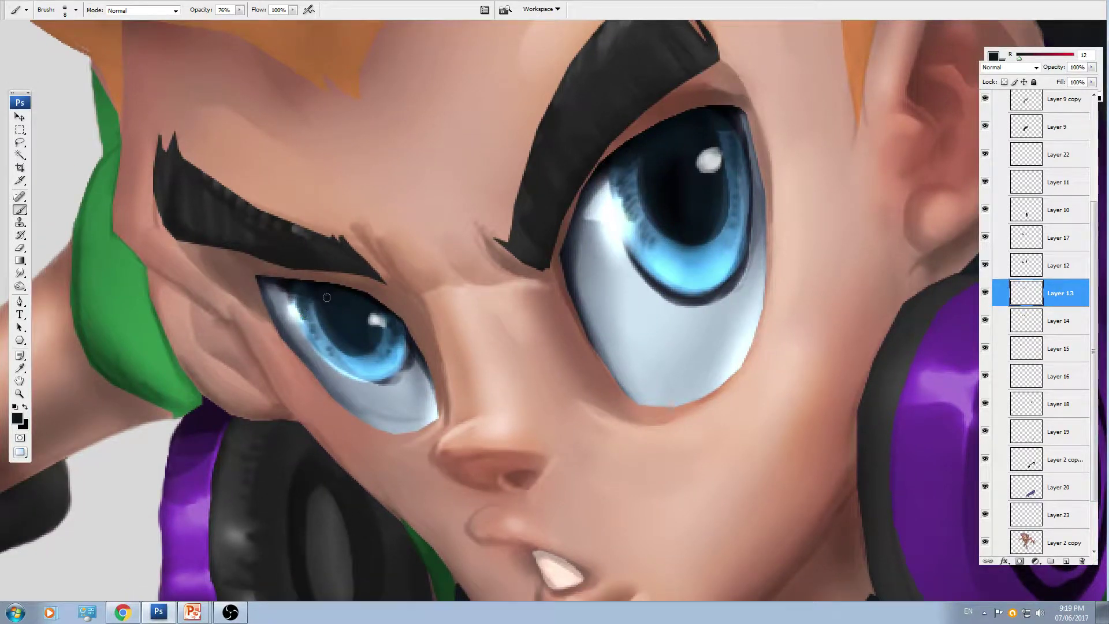
pyautogui.moveTo(338, 322); pyautogui.dragTo(340, 296)
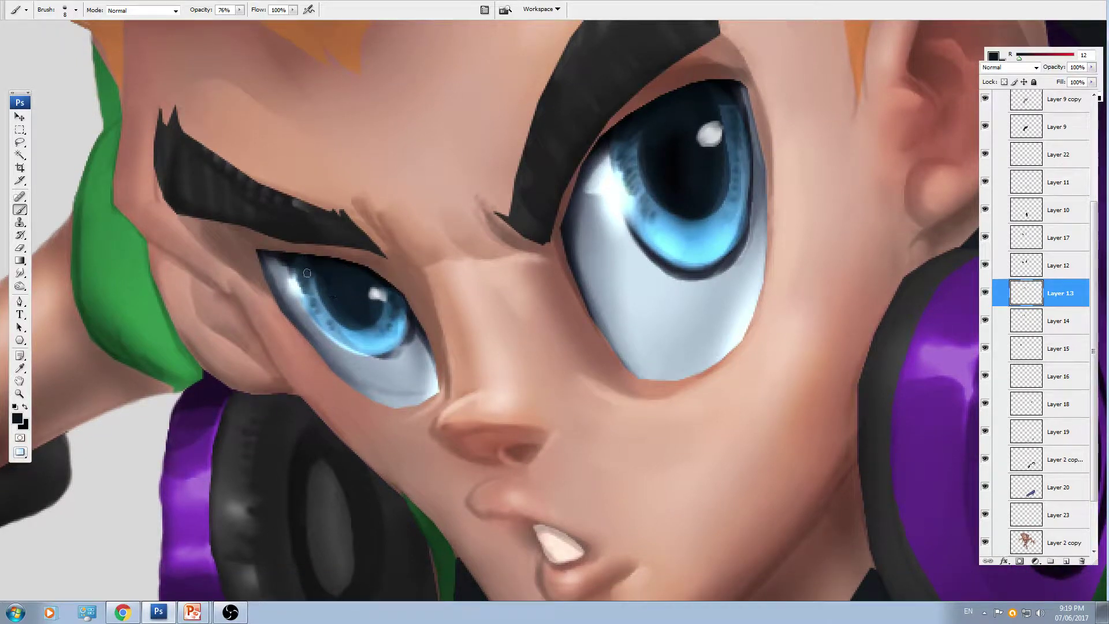
pyautogui.moveTo(307, 272); pyautogui.dragTo(297, 281)
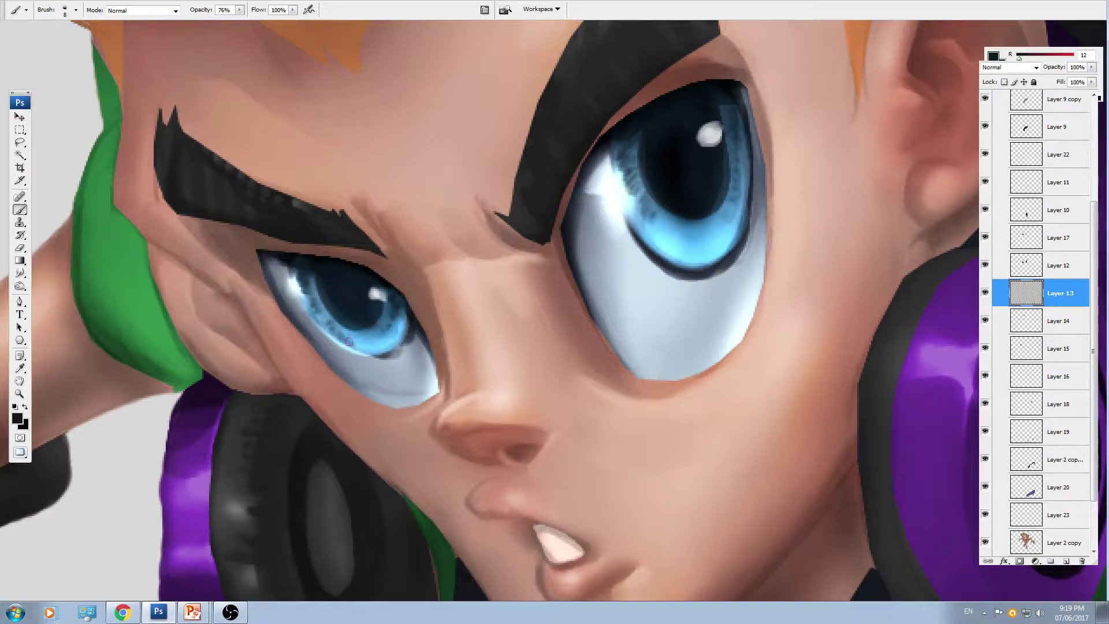
pyautogui.moveTo(544, 251); pyautogui.dragTo(513, 256)
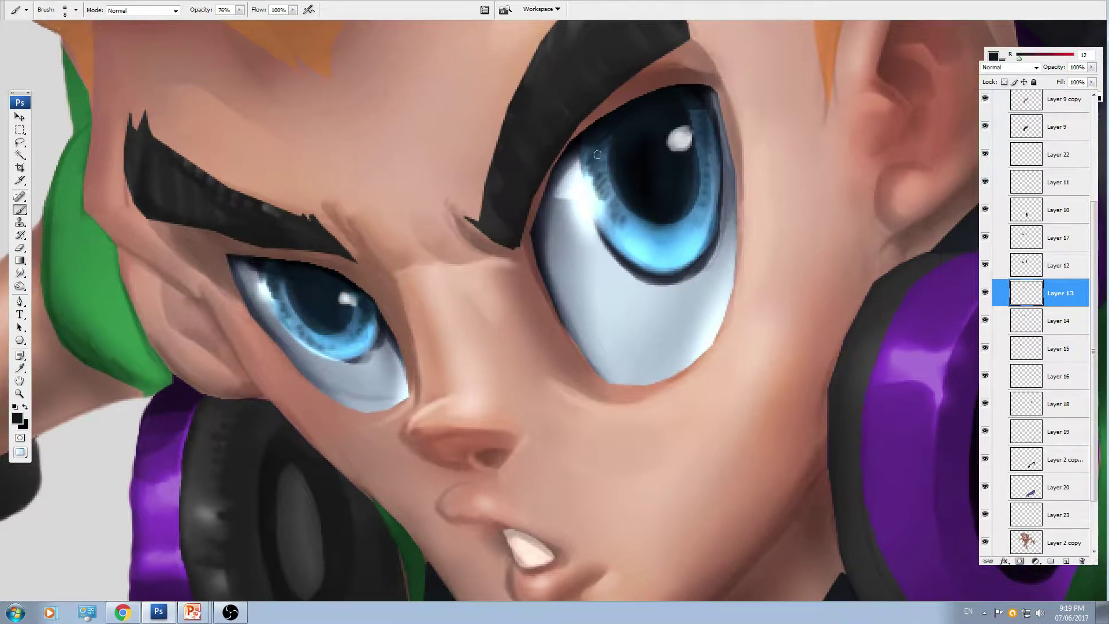
pyautogui.moveTo(597, 175); pyautogui.dragTo(608, 191)
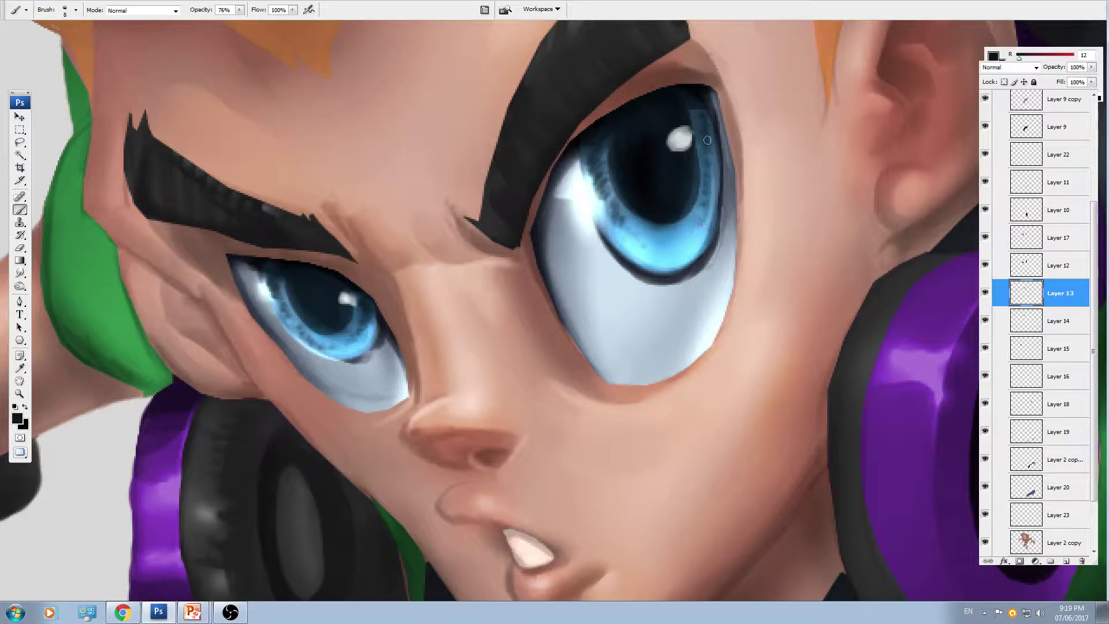
pyautogui.hotkey('ctrl', '0')
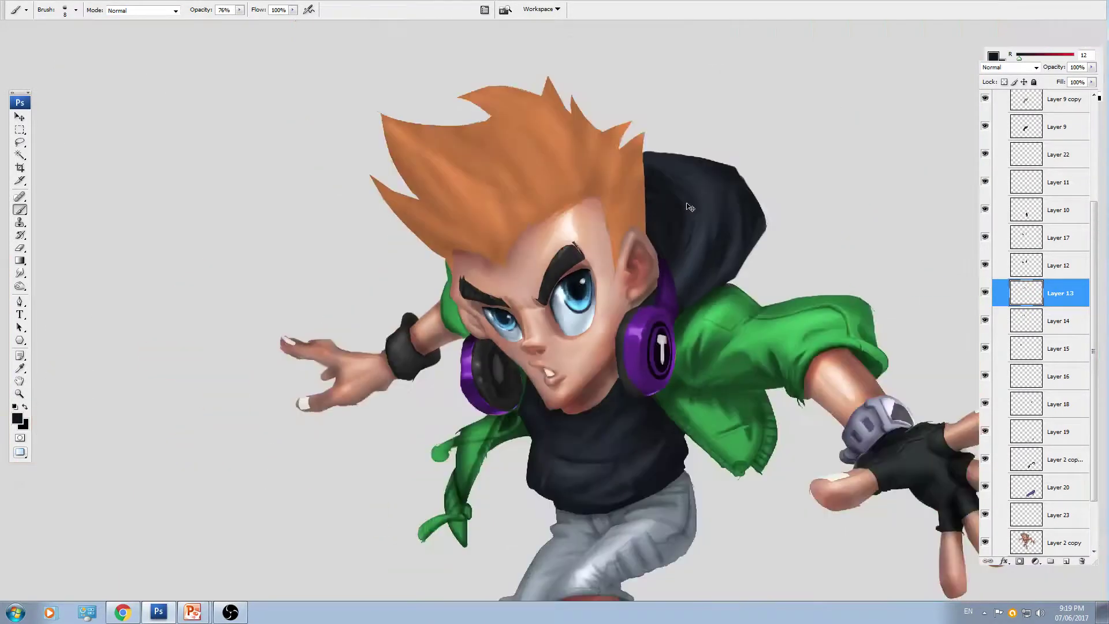
# - Pick a saturated deep blue as the foreground colour and set the brush to Overlay mode
pyautogui.hotkey('ctrl', '-')
pyautogui.hotkey('ctrl', '+')
pyautogui.hotkey('ctrl', '+')
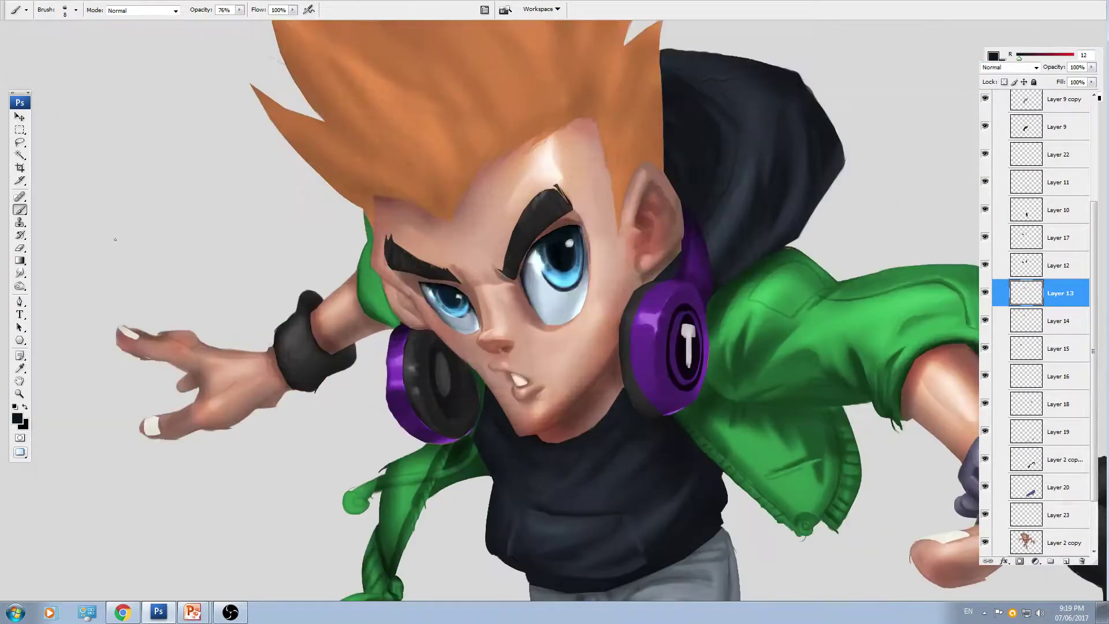
pyautogui.click(18, 419)
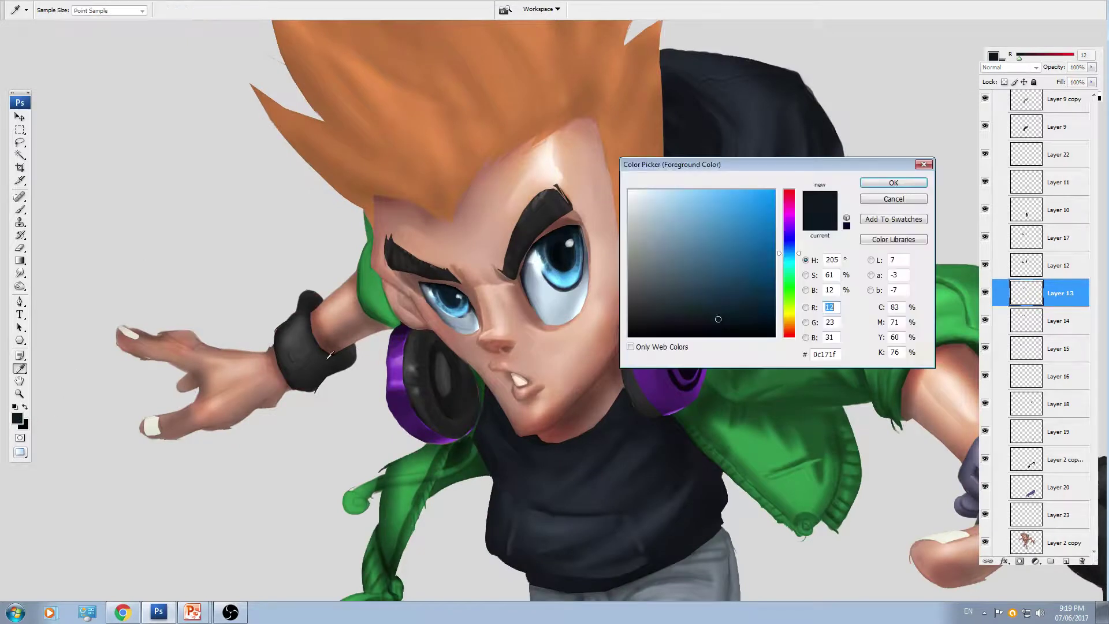
pyautogui.click(755, 260)
pyautogui.moveTo(789, 261); pyautogui.dragTo(789, 252)
pyautogui.click(759, 253)
pyautogui.press('Return')
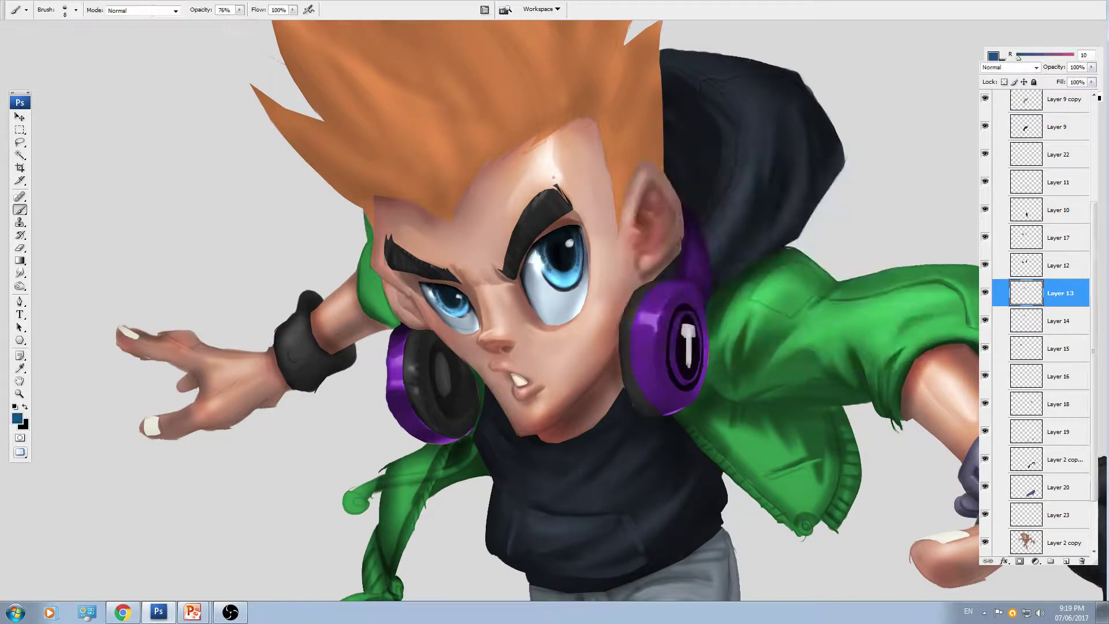
pyautogui.click(166, 10)
pyautogui.click(147, 172)
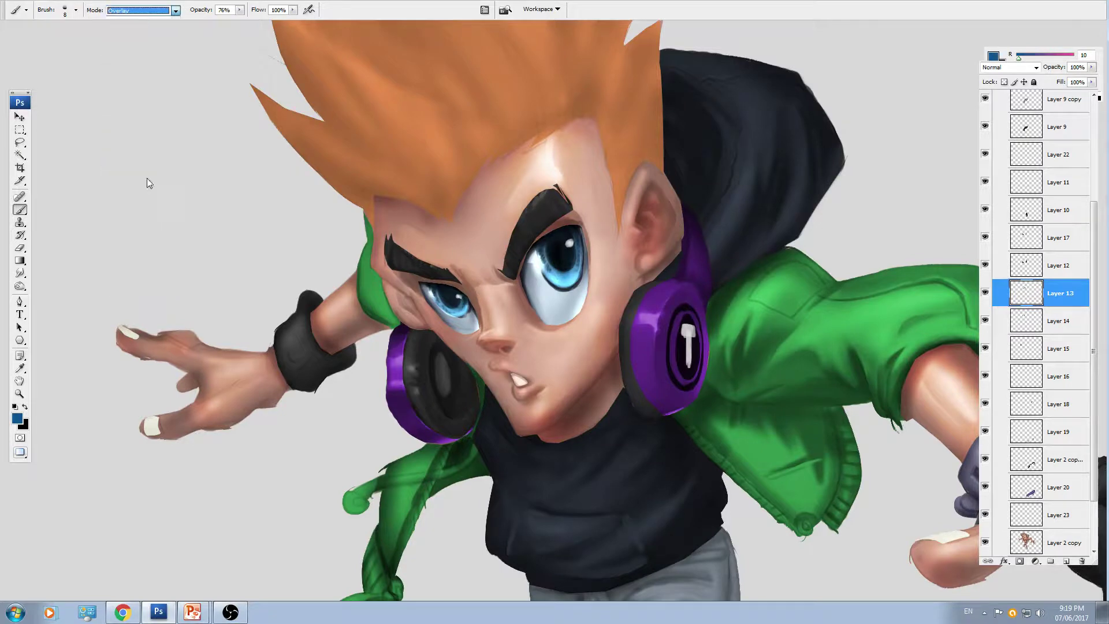
# - Tint the large eye's iris a more saturated blue with a 40 px Overlay brush
pyautogui.moveTo(336, 258); pyautogui.dragTo(281, 239)
pyautogui.hotkey('ctrl', '+')
pyautogui.hotkey('ctrl', '+')
pyautogui.press(']')
pyautogui.press(']')
pyautogui.press(']')
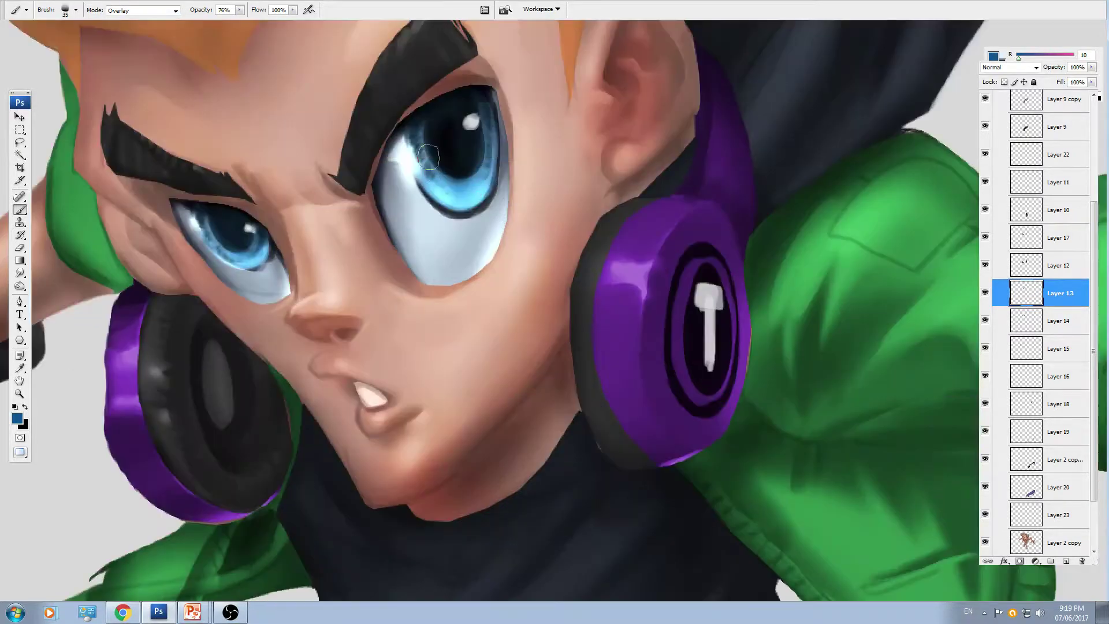
pyautogui.press(']')
pyautogui.moveTo(429, 157)
pyautogui.mouseDown()
pyautogui.moveTo(441, 193)
pyautogui.moveTo(461, 200)
pyautogui.moveTo(458, 163)
pyautogui.moveTo(471, 168)
pyautogui.moveTo(480, 128)
pyautogui.moveTo(481, 152)
pyautogui.mouseUp()
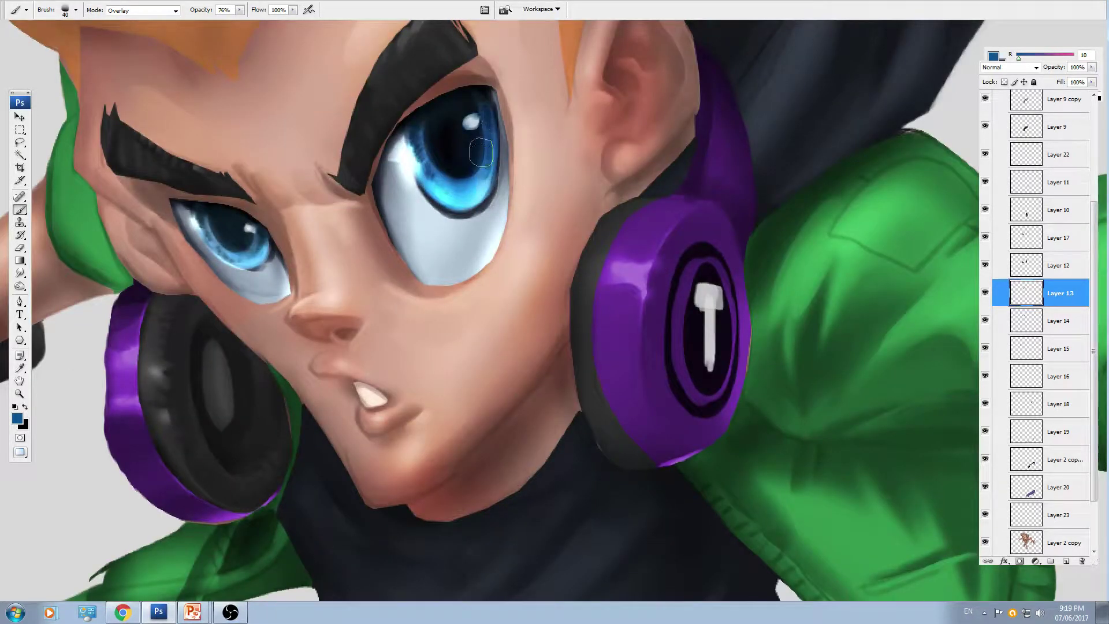
pyautogui.moveTo(416, 189); pyautogui.dragTo(554, 191)
# - Tint the small eye's iris with the same Overlay blue using a 30 px brush
pyautogui.press('[')
pyautogui.press('[')
pyautogui.moveTo(349, 225)
pyautogui.mouseDown()
pyautogui.moveTo(393, 257)
pyautogui.moveTo(396, 244)
pyautogui.moveTo(353, 219)
pyautogui.moveTo(355, 243)
pyautogui.moveTo(344, 230)
pyautogui.moveTo(403, 261)
pyautogui.mouseUp()
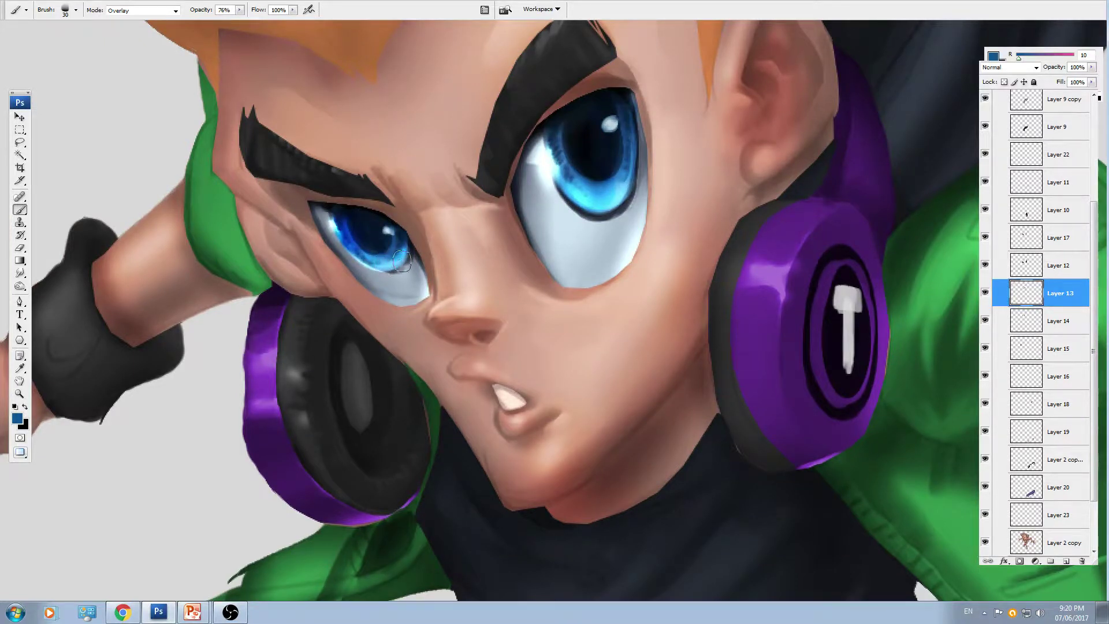
# - Deepen the blue glow across both irises with further Overlay strokes from a 35 px brush
pyautogui.press(']')
pyautogui.moveTo(557, 147)
pyautogui.mouseDown()
pyautogui.moveTo(559, 173)
pyautogui.moveTo(589, 195)
pyautogui.moveTo(618, 178)
pyautogui.moveTo(622, 132)
pyautogui.mouseUp()
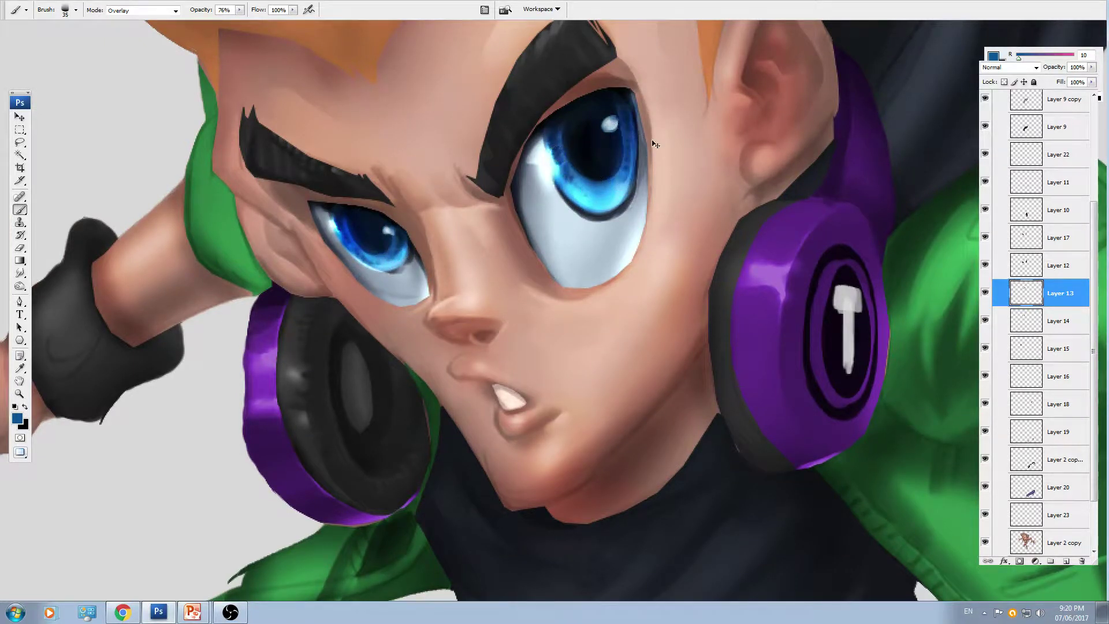
pyautogui.moveTo(591, 188); pyautogui.dragTo(620, 193)
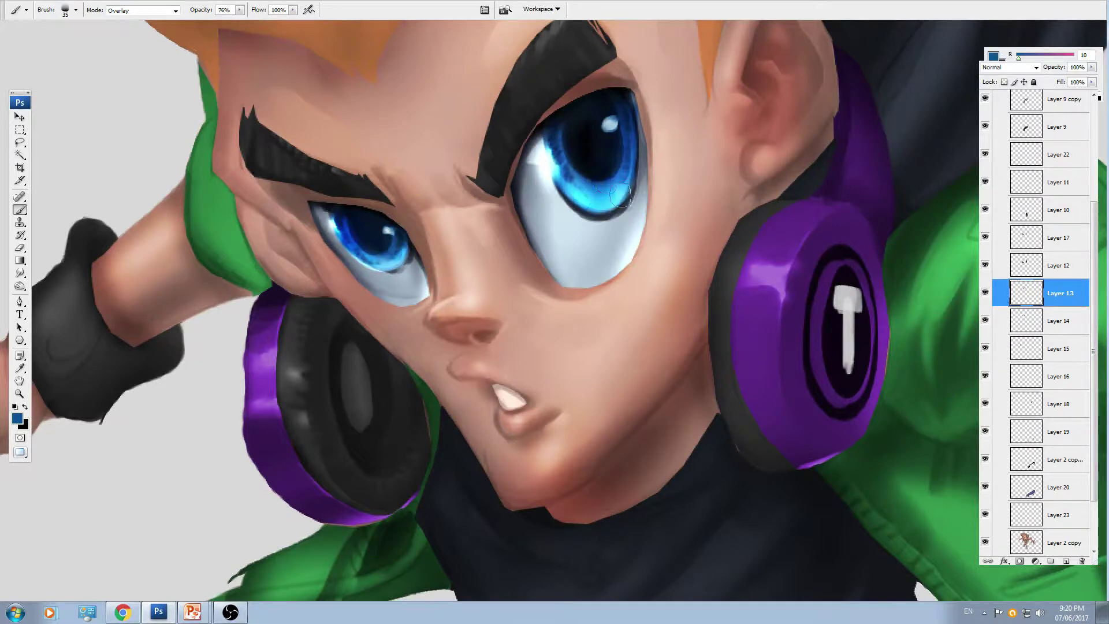
pyautogui.moveTo(375, 254); pyautogui.dragTo(396, 256)
pyautogui.hotkey('ctrl', '-')
pyautogui.hotkey('ctrl', '-')
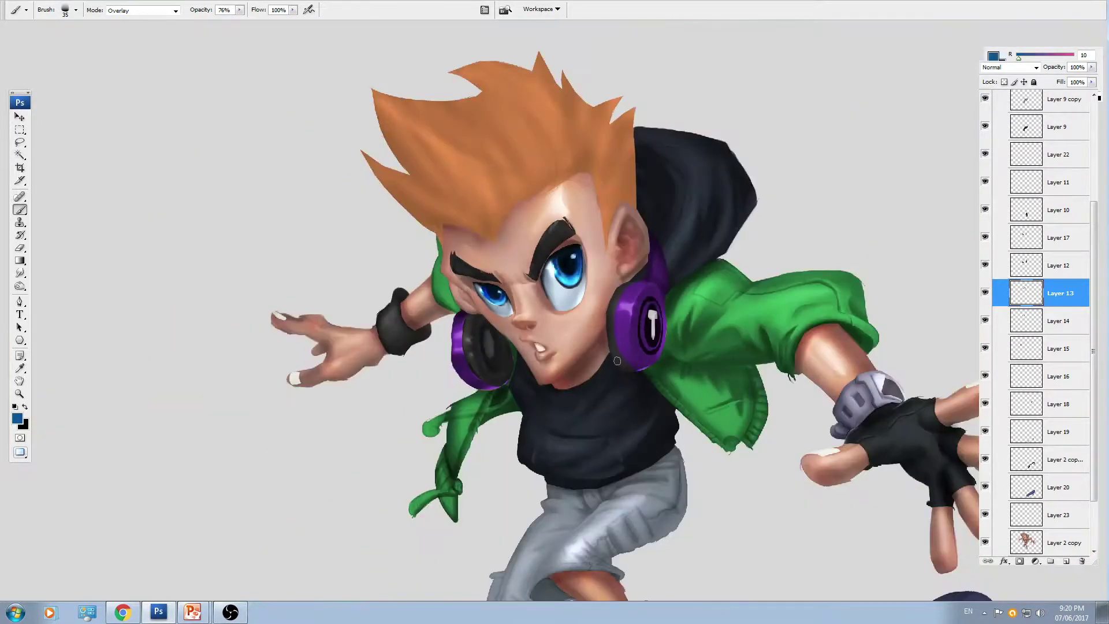
# - Apply a slight Hue/Saturation adjustment to the eye layer, Layer 13
pyautogui.moveTo(616, 414); pyautogui.dragTo(586, 383)
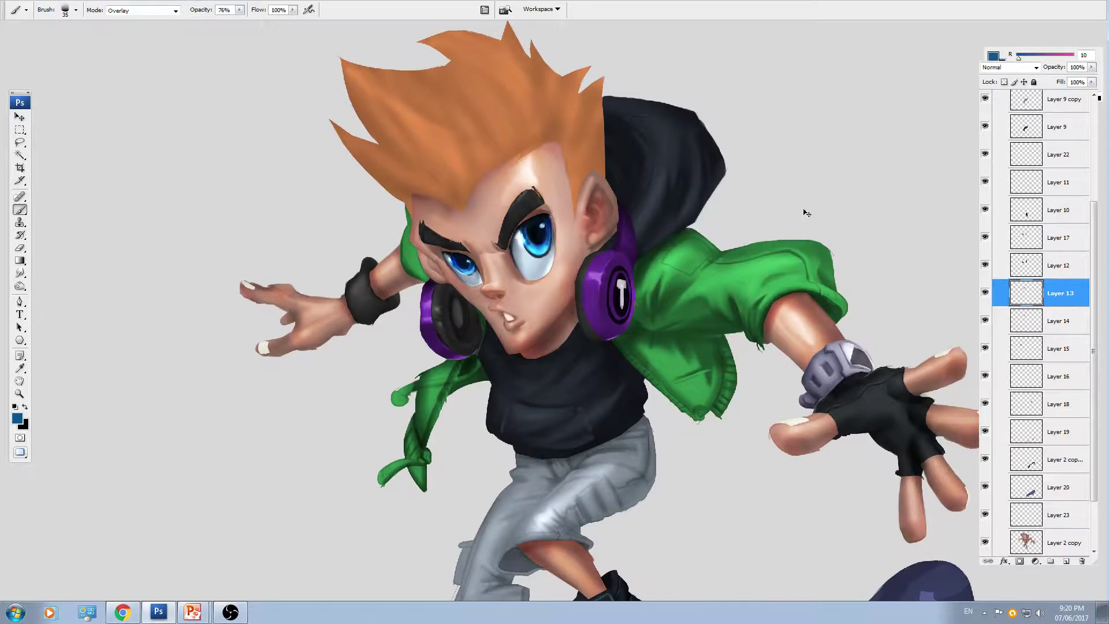
pyautogui.hotkey('ctrl', 'u')
pyautogui.moveTo(821, 218); pyautogui.dragTo(814, 220)
pyautogui.press('Return')
pyautogui.moveTo(706, 344); pyautogui.dragTo(681, 335)
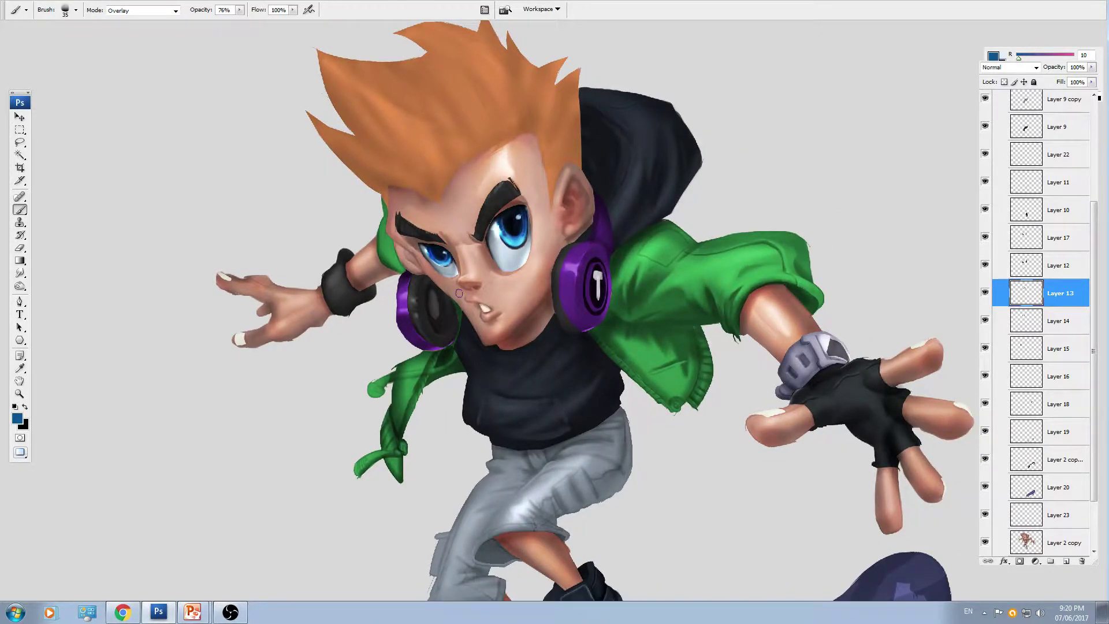
# - Select the skin layer, Layer 2 copy, and set the brush to Normal mode at 100% opacity
pyautogui.hotkey('ctrl', '+')
pyautogui.press('v')
pyautogui.moveTo(621, 199); pyautogui.dragTo(587, 269)
pyautogui.moveTo(486, 263); pyautogui.dragTo(535, 252)
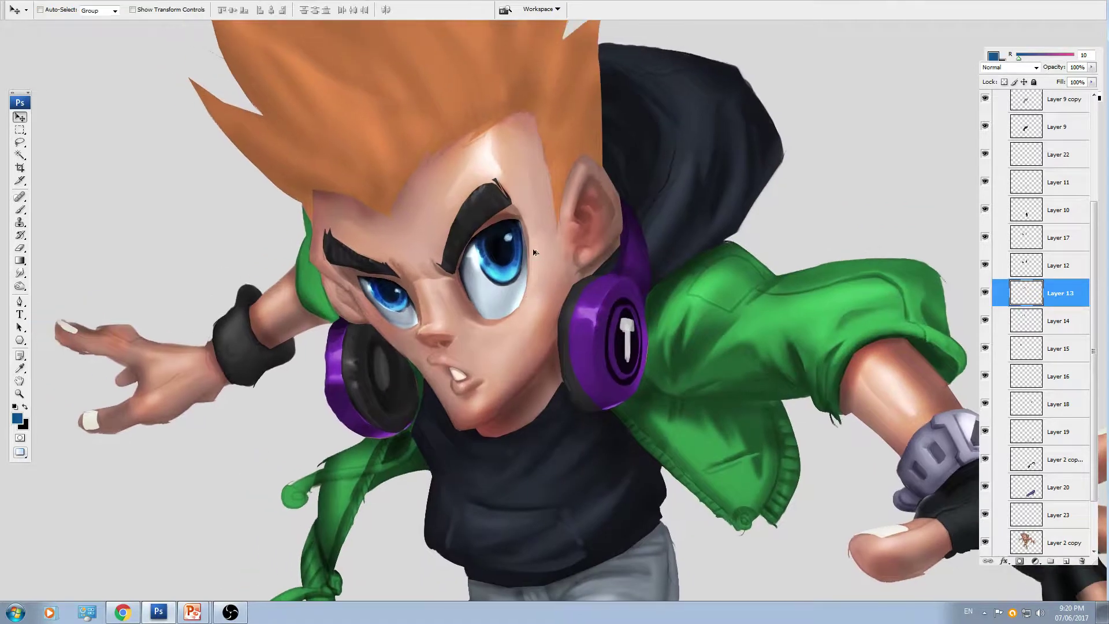
pyautogui.keyDown('ctrl'); pyautogui.click(535, 252); pyautogui.keyUp('ctrl')
pyautogui.click(175, 10)
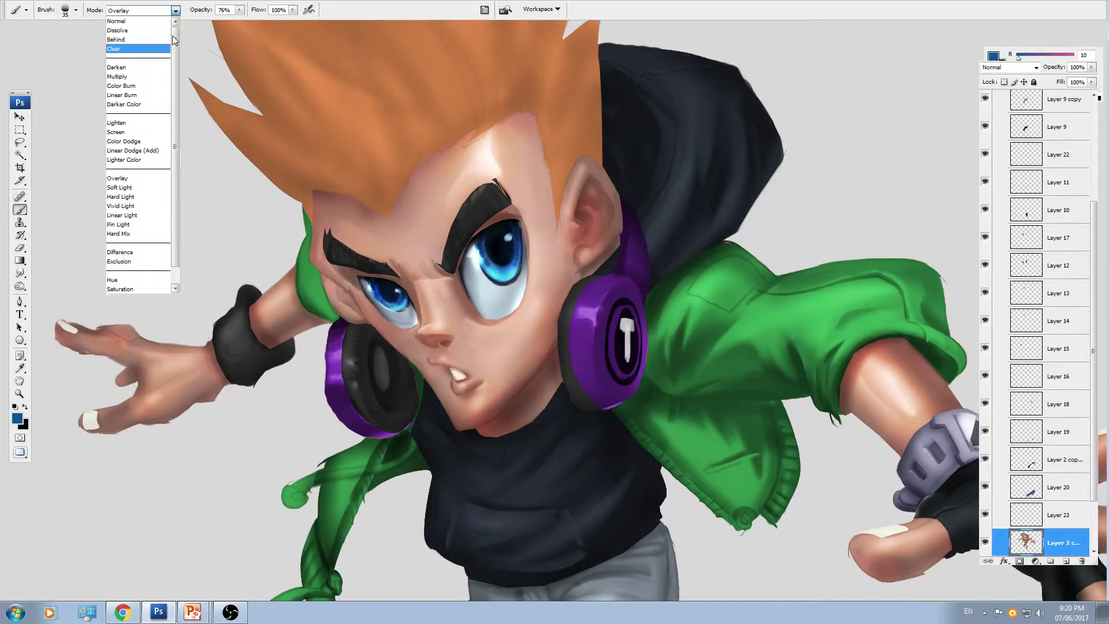
pyautogui.click(133, 11)
pyautogui.moveTo(239, 10); pyautogui.dragTo(250, 26)
pyautogui.click(553, 192)
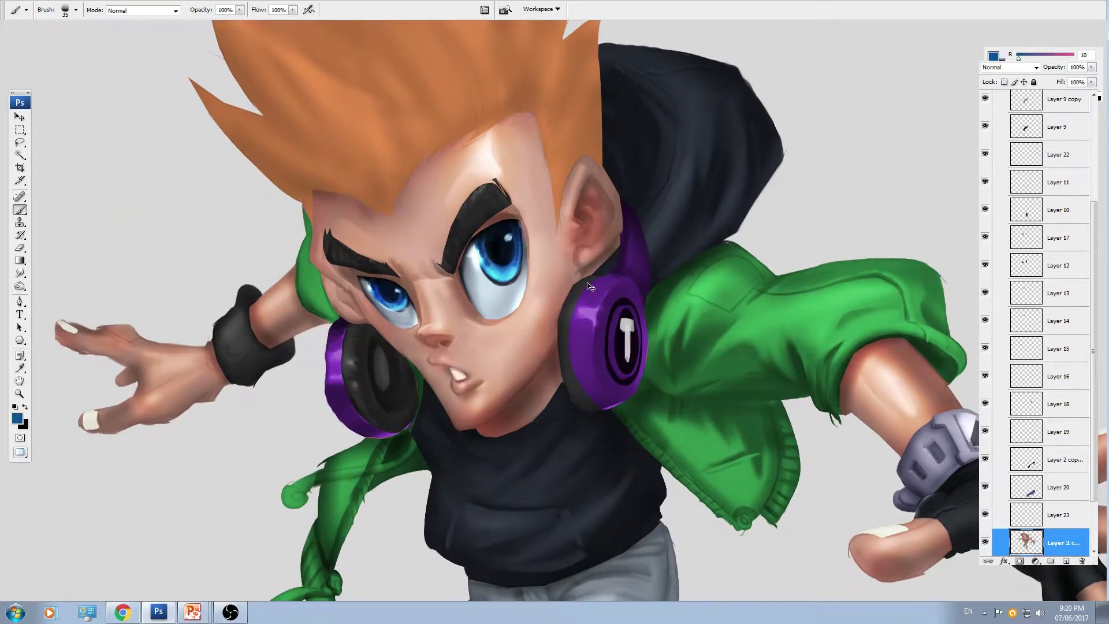
# - Sample nearby skin tones and clean up the skin beside the large eye's outer edge and its upper eyelid
pyautogui.hotkey('ctrl', '+')
pyautogui.hotkey('ctrl', '+')
pyautogui.keyDown('alt'); pyautogui.click(512, 196); pyautogui.keyUp('alt')
pyautogui.press('[')
pyautogui.press('[')
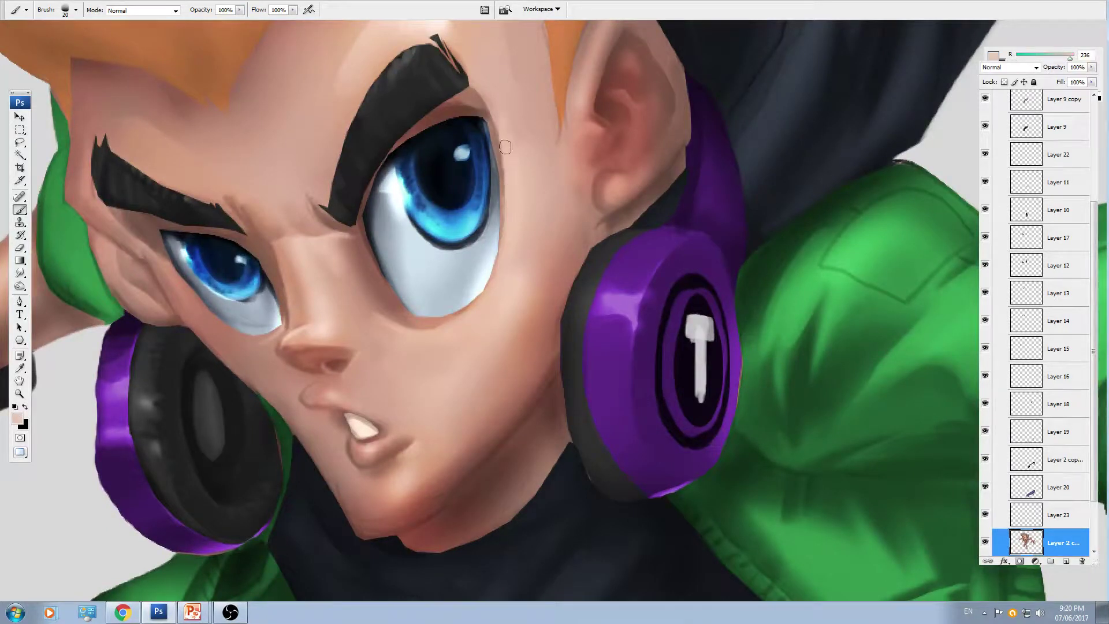
pyautogui.moveTo(501, 121); pyautogui.dragTo(506, 165)
pyautogui.keyDown('alt'); pyautogui.click(442, 121); pyautogui.keyUp('alt')
pyautogui.moveTo(455, 111)
pyautogui.mouseDown()
pyautogui.moveTo(472, 100)
pyautogui.moveTo(464, 109)
pyautogui.mouseUp()
pyautogui.moveTo(303, 192); pyautogui.dragTo(446, 165)
# - Sample skin tones near the small eye and smooth the temple around the outer end of its eyebrow
pyautogui.keyDown('alt'); pyautogui.click(280, 211); pyautogui.keyUp('alt')
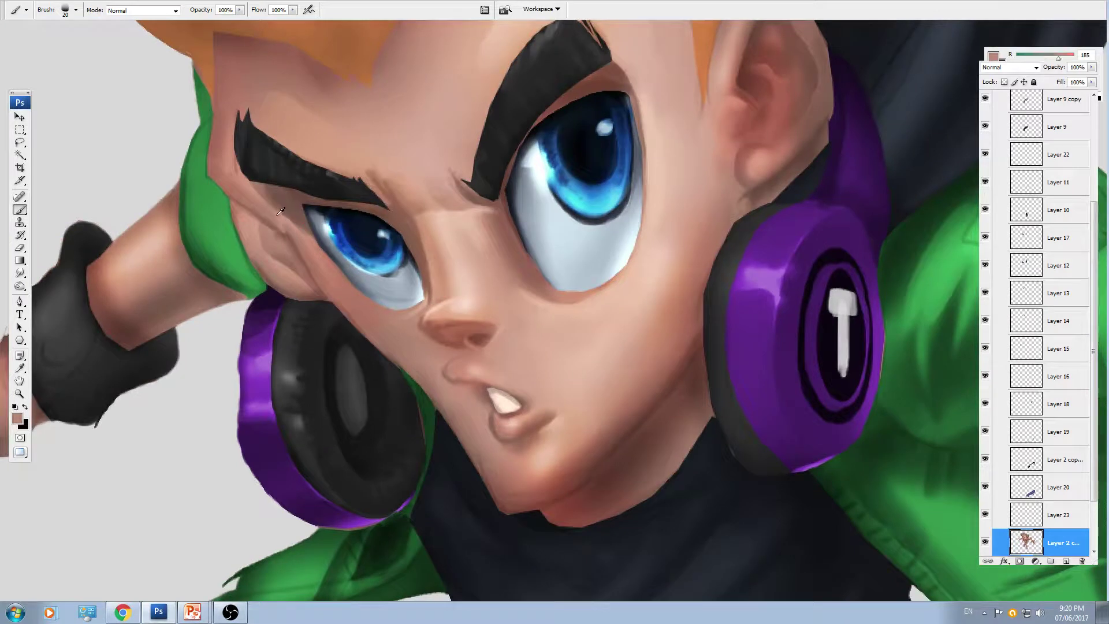
pyautogui.press(']')
pyautogui.moveTo(245, 168); pyautogui.dragTo(293, 210)
pyautogui.keyDown('alt'); pyautogui.click(292, 210); pyautogui.keyUp('alt')
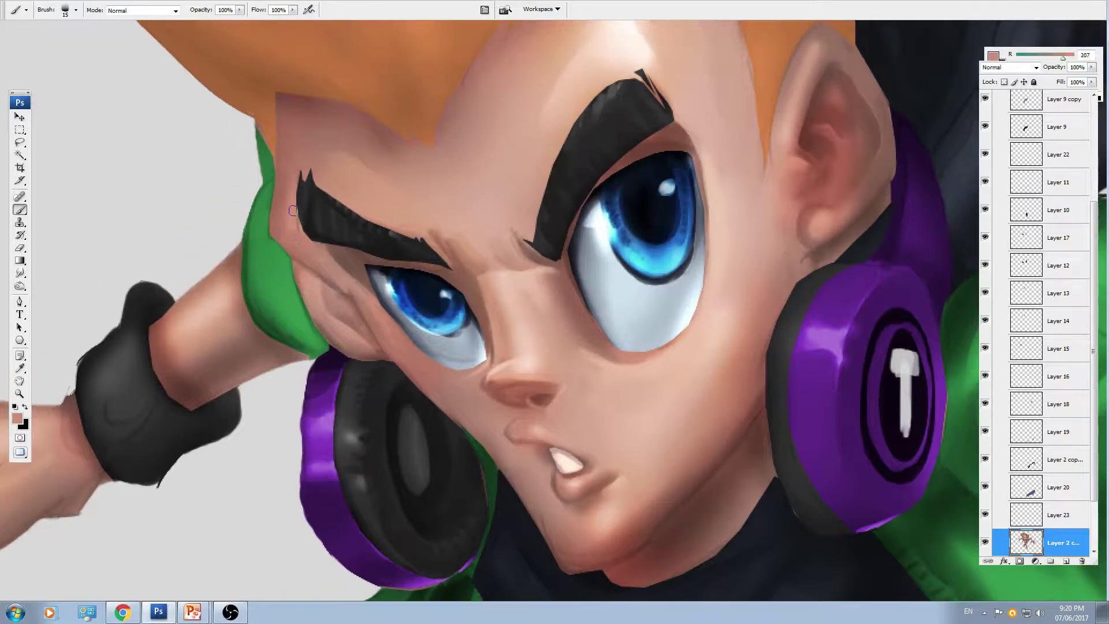
pyautogui.press(']')
pyautogui.press(']')
pyautogui.moveTo(292, 173); pyautogui.dragTo(287, 218)
pyautogui.moveTo(335, 167)
pyautogui.mouseDown()
pyautogui.moveTo(293, 182)
pyautogui.moveTo(287, 218)
pyautogui.mouseUp()
pyautogui.hotkey('ctrl', '-')
# - Blend the forehead above the small eye's eyebrow with sampled skin tones and shade its outer edge darker
pyautogui.keyDown('alt'); pyautogui.click(457, 243); pyautogui.keyUp('alt')
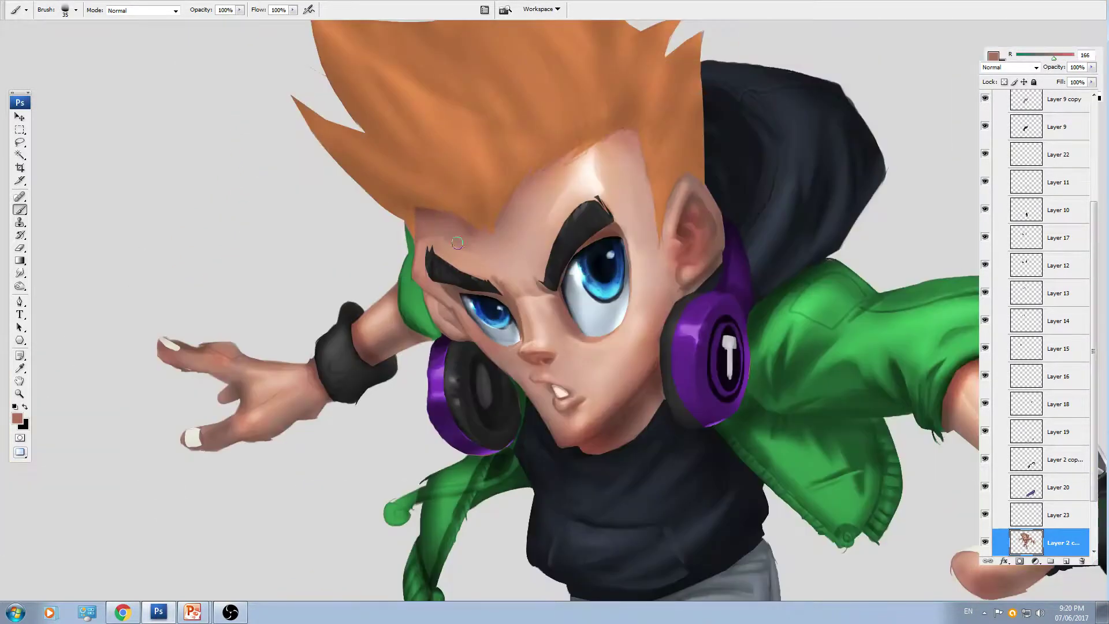
pyautogui.keyDown('alt'); pyautogui.click(487, 273); pyautogui.keyUp('alt')
pyautogui.press(']')
pyautogui.press(']')
pyautogui.moveTo(480, 260); pyautogui.dragTo(452, 245)
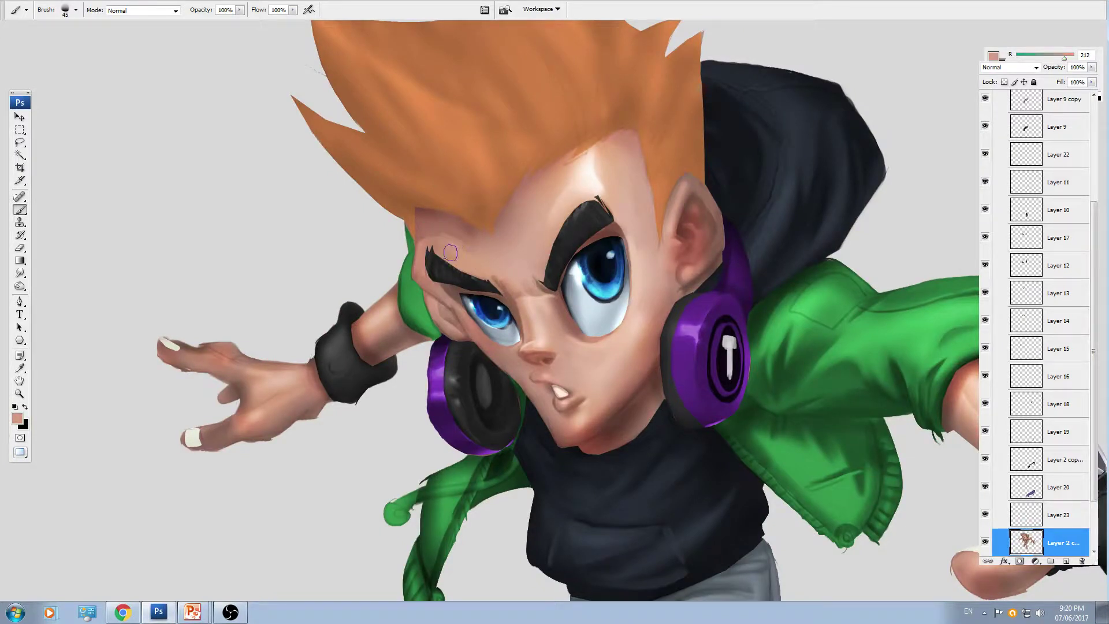
pyautogui.keyDown('alt'); pyautogui.click(429, 218); pyautogui.keyUp('alt')
pyautogui.moveTo(425, 230); pyautogui.dragTo(422, 257)
pyautogui.moveTo(523, 259); pyautogui.dragTo(514, 229)
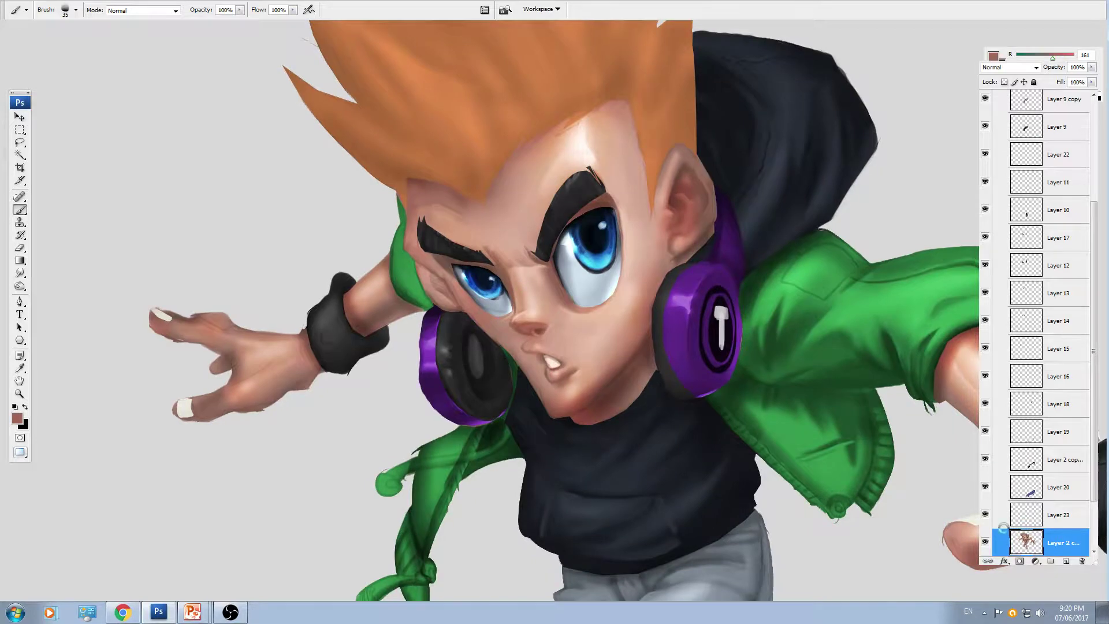
# - Switch from the skin layer to the grey trousers' layer, Layer 9 copy
pyautogui.moveTo(631, 324); pyautogui.dragTo(671, 412)
pyautogui.press('v')
pyautogui.keyDown('ctrl'); pyautogui.click(532, 206); pyautogui.keyUp('ctrl')
pyautogui.hotkey('ctrl', '-')
pyautogui.hotkey('ctrl', '-')
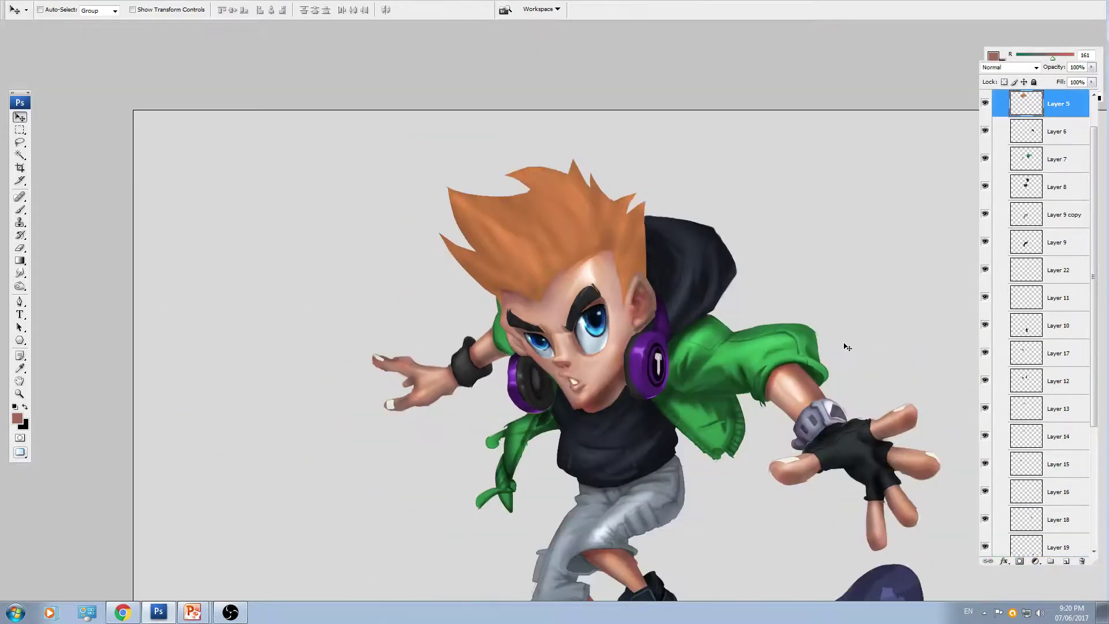
pyautogui.scroll(-1, 847, 348)
pyautogui.scroll(3, 715, 419)
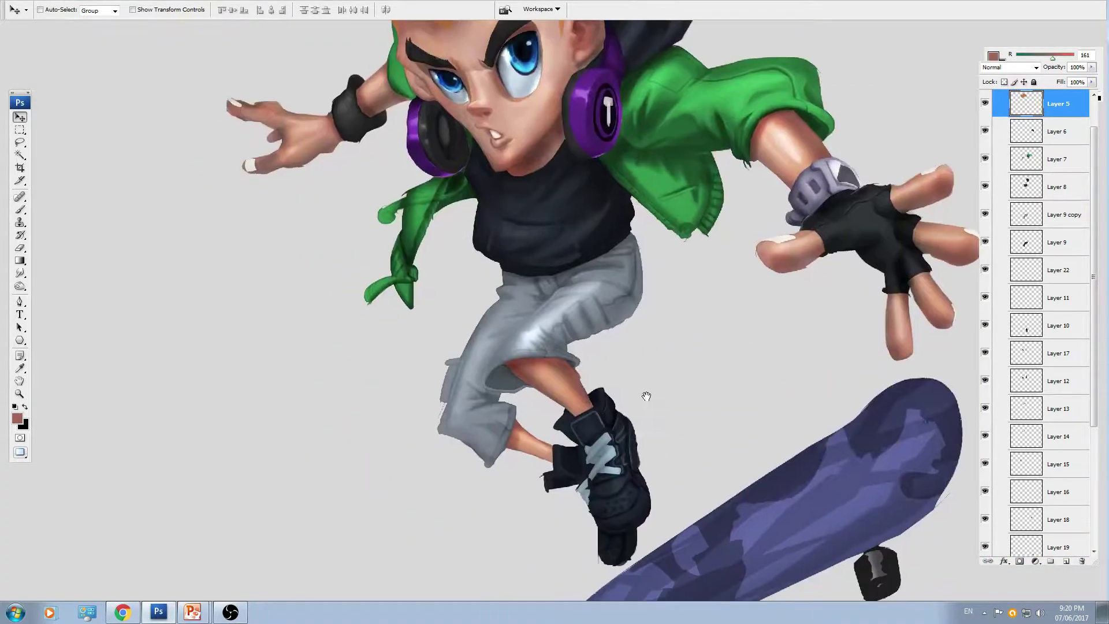
pyautogui.moveTo(643, 397); pyautogui.dragTo(642, 421)
pyautogui.keyDown('ctrl'); pyautogui.click(606, 349); pyautogui.keyUp('ctrl')
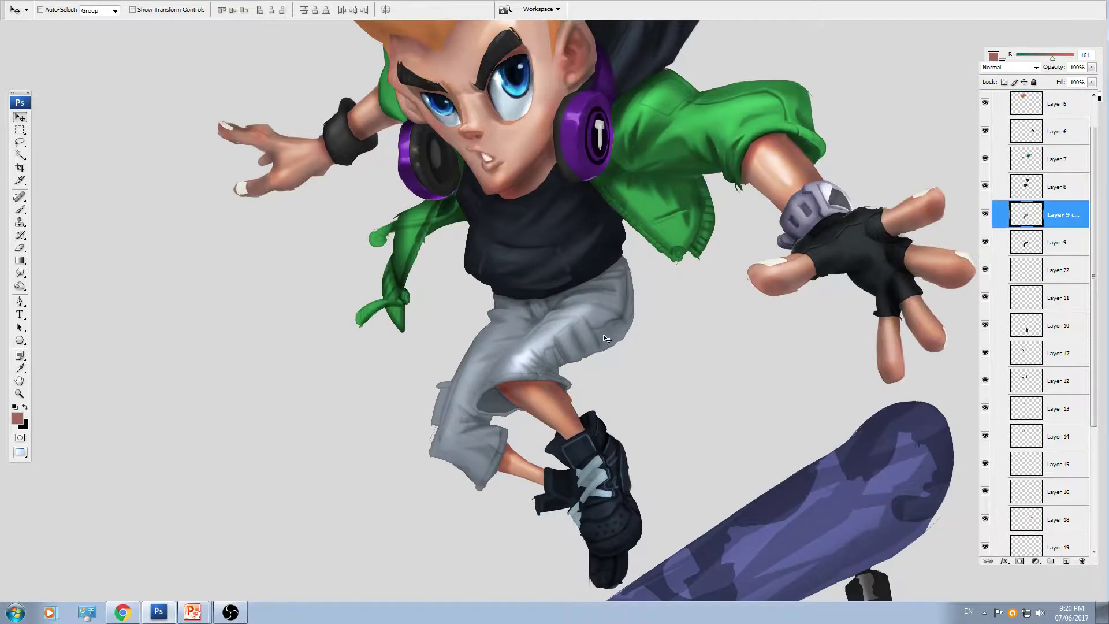
# - Copy the grey digital camouflage swatch from the Untitled-1 reference document into SBGuy 2.psd, placing it over the trousers
pyautogui.press('f')
pyautogui.press('f')
pyautogui.press('f')
pyautogui.press('f')
pyautogui.moveTo(304, 482); pyautogui.dragTo(670, 385)
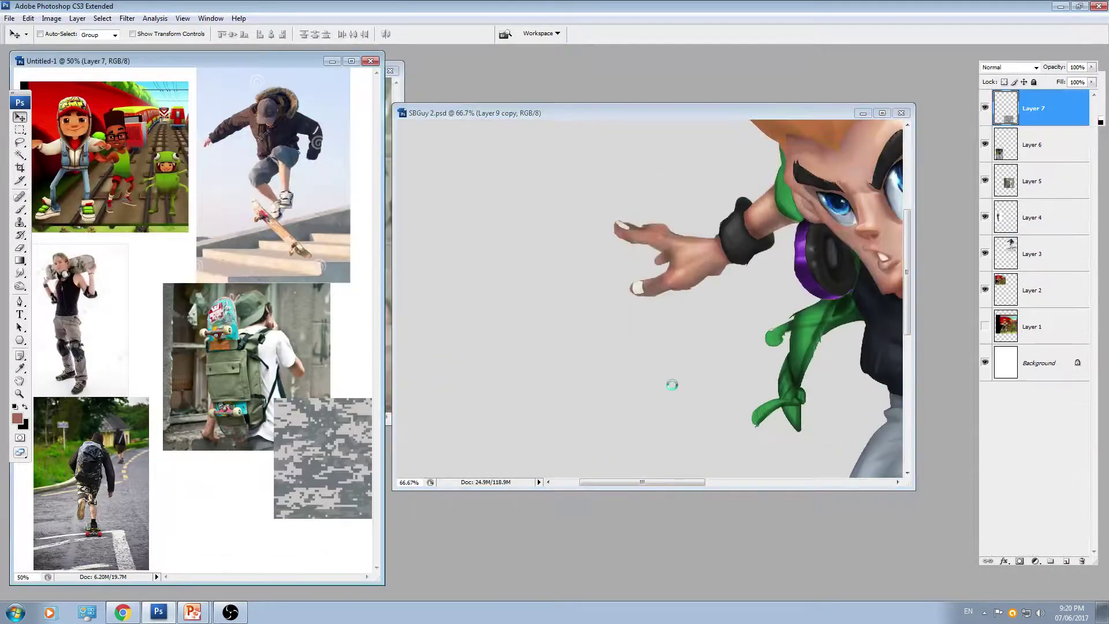
pyautogui.press('f')
pyautogui.press('f')
pyautogui.moveTo(564, 385); pyautogui.dragTo(519, 368)
pyautogui.moveTo(330, 352); pyautogui.dragTo(640, 428)
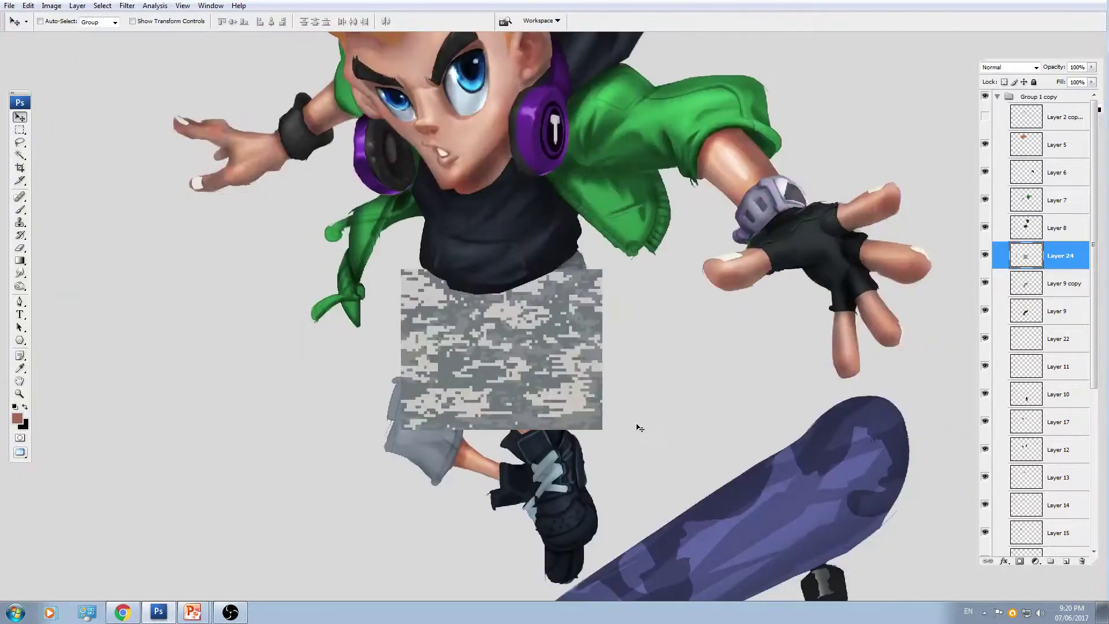
# - Compare blend modes from Overlay to Hard Mix for the camouflage layer and set it to Multiply
pyautogui.click(995, 68)
pyautogui.click(988, 219)
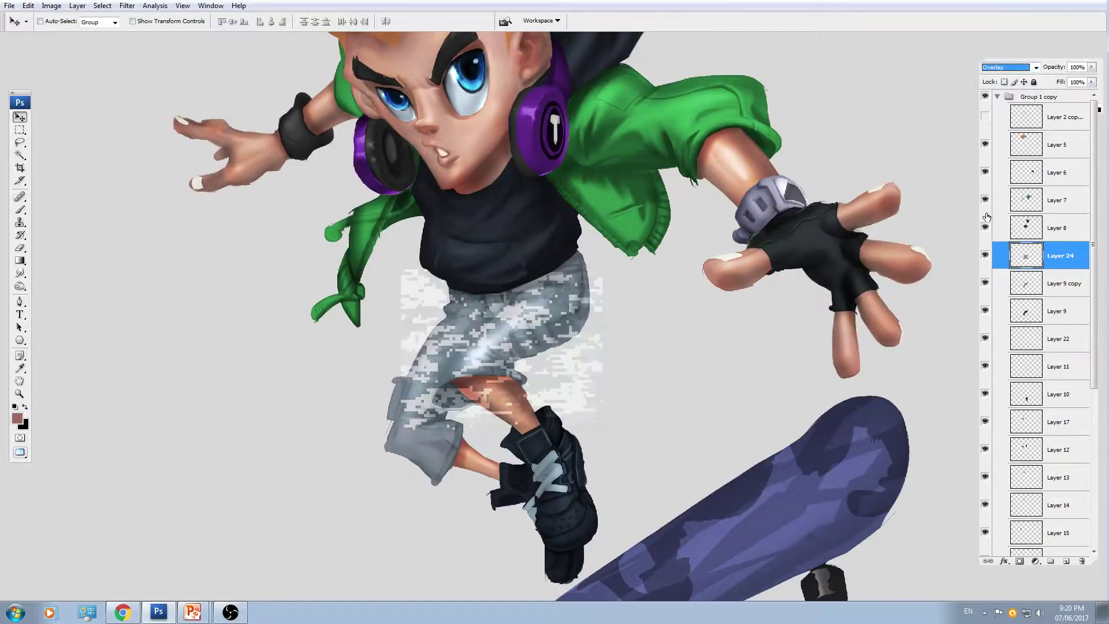
pyautogui.press('Down')
pyautogui.press('Down')
pyautogui.press('Down')
pyautogui.press('Down')
pyautogui.press('Down')
pyautogui.press('Down')
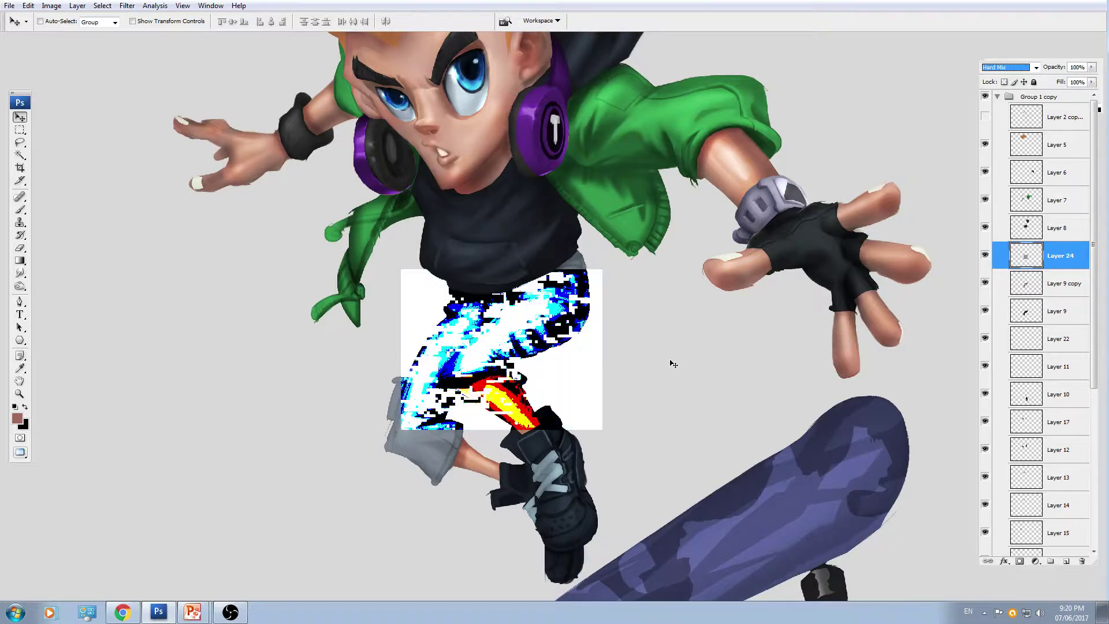
pyautogui.press('Up')
pyautogui.press('Up')
pyautogui.click(1008, 69)
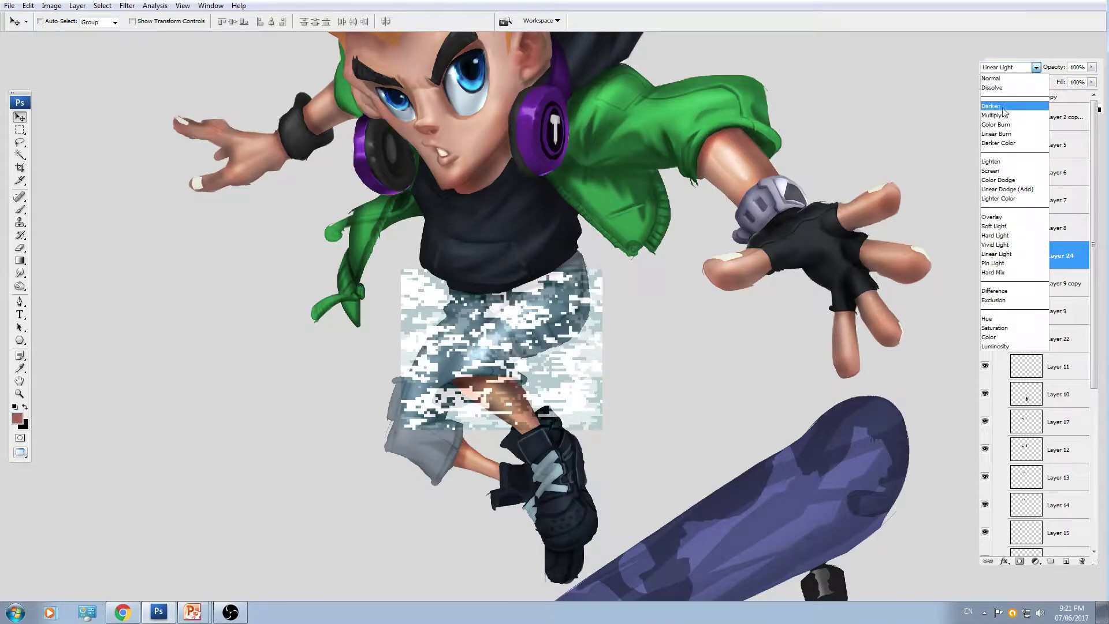
pyautogui.click(990, 127)
pyautogui.hotkey('ctrl', 't')
pyautogui.rightClick(503, 343)
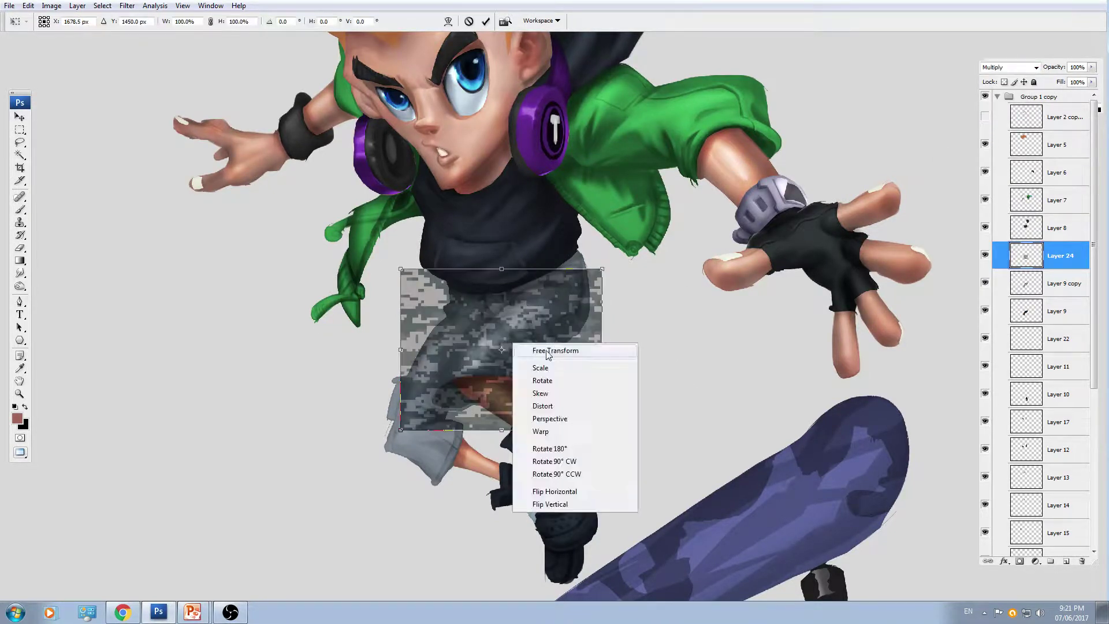
pyautogui.press('Escape')
pyautogui.press('Escape')
# - Duplicate the camouflage swatch, move the copy over the hips and front thigh, and rotate it to follow the thigh's slope
pyautogui.moveTo(567, 413); pyautogui.dragTo(524, 414)
pyautogui.hotkey('ctrl', '+')
pyautogui.moveTo(694, 360); pyautogui.dragTo(654, 448)
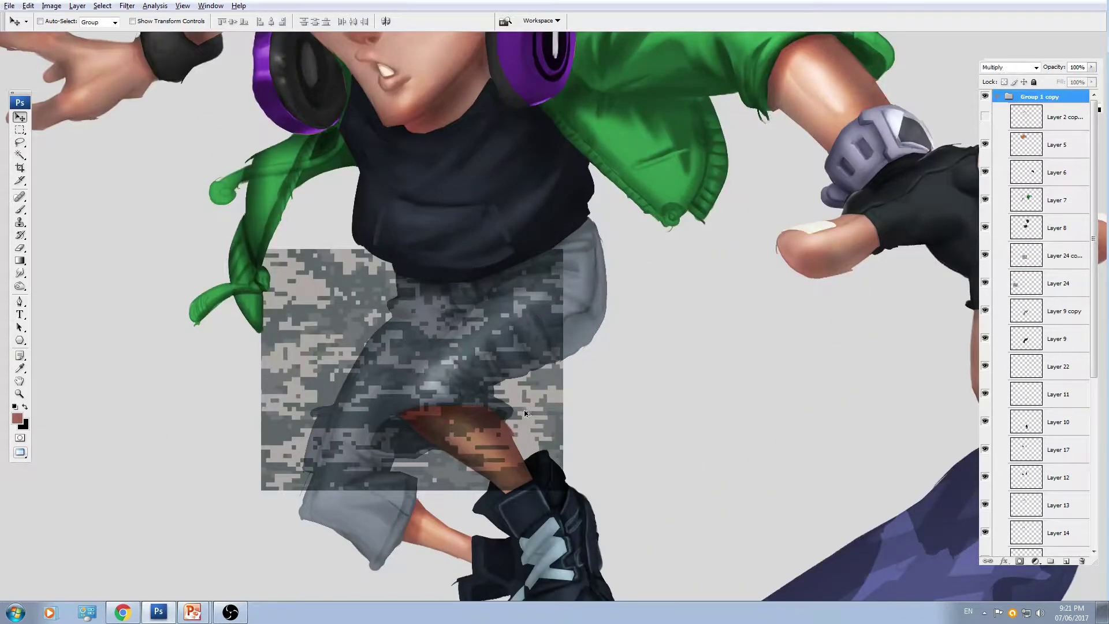
pyautogui.moveTo(526, 414); pyautogui.dragTo(615, 365)
pyautogui.hotkey('ctrl', 't')
pyautogui.moveTo(671, 389); pyautogui.dragTo(559, 401)
pyautogui.press('Return')
# - Warp the rotated camouflage copy so its pattern wraps around the hips, front thigh and knee
pyautogui.hotkey('ctrl', 't')
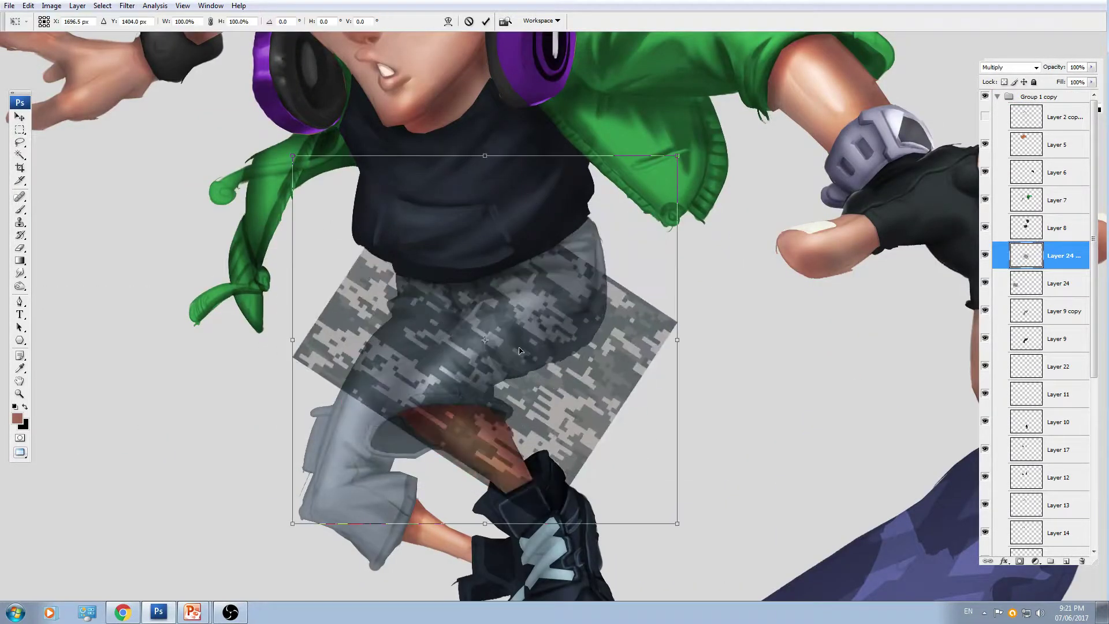
pyautogui.rightClick(514, 279)
pyautogui.click(543, 390)
pyautogui.moveTo(302, 390); pyautogui.dragTo(357, 438)
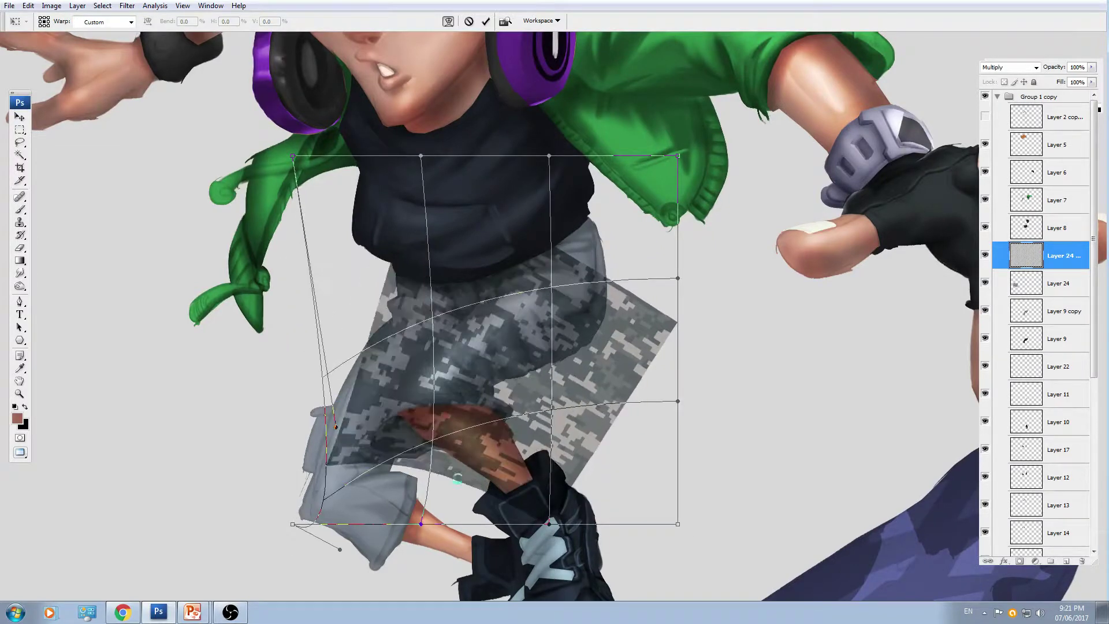
pyautogui.moveTo(569, 505); pyautogui.dragTo(482, 491)
pyautogui.moveTo(595, 280); pyautogui.dragTo(625, 249)
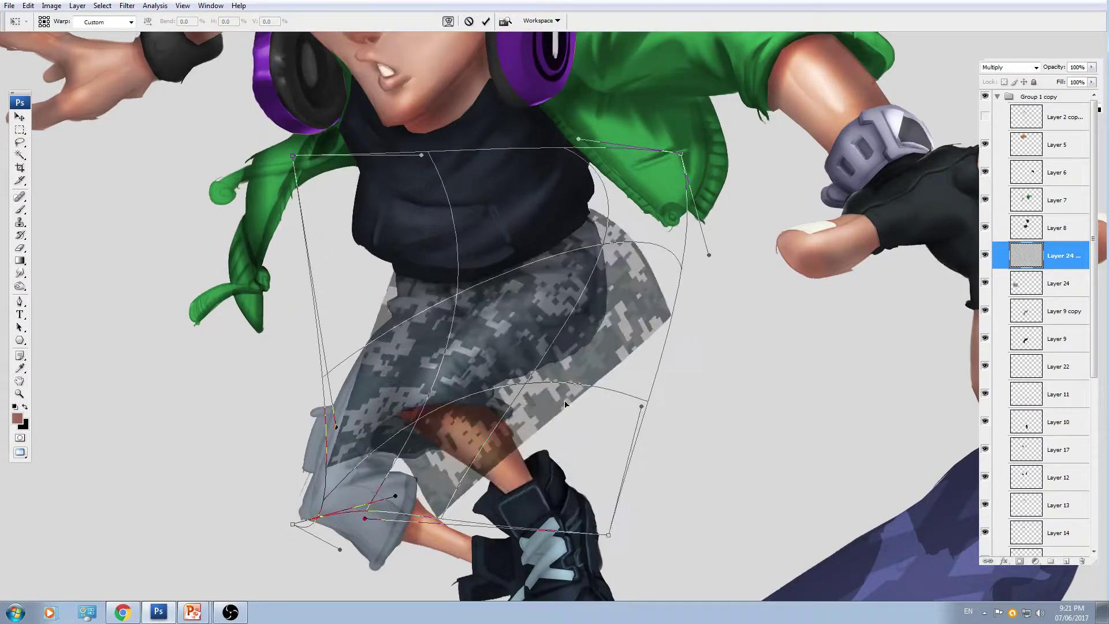
pyautogui.moveTo(491, 474); pyautogui.dragTo(400, 491)
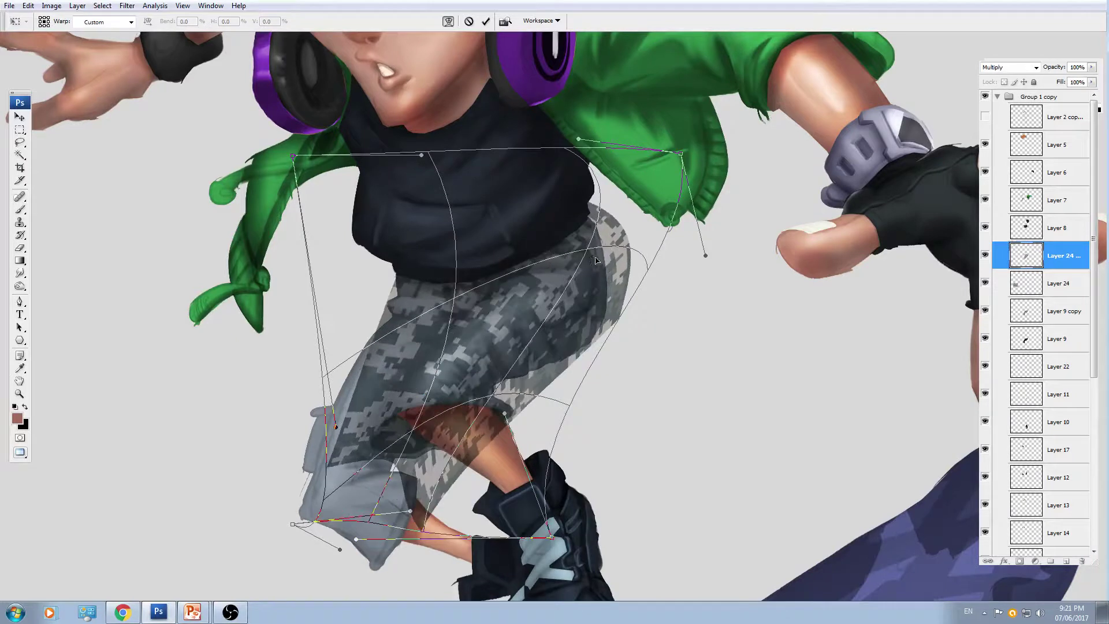
pyautogui.press('Return')
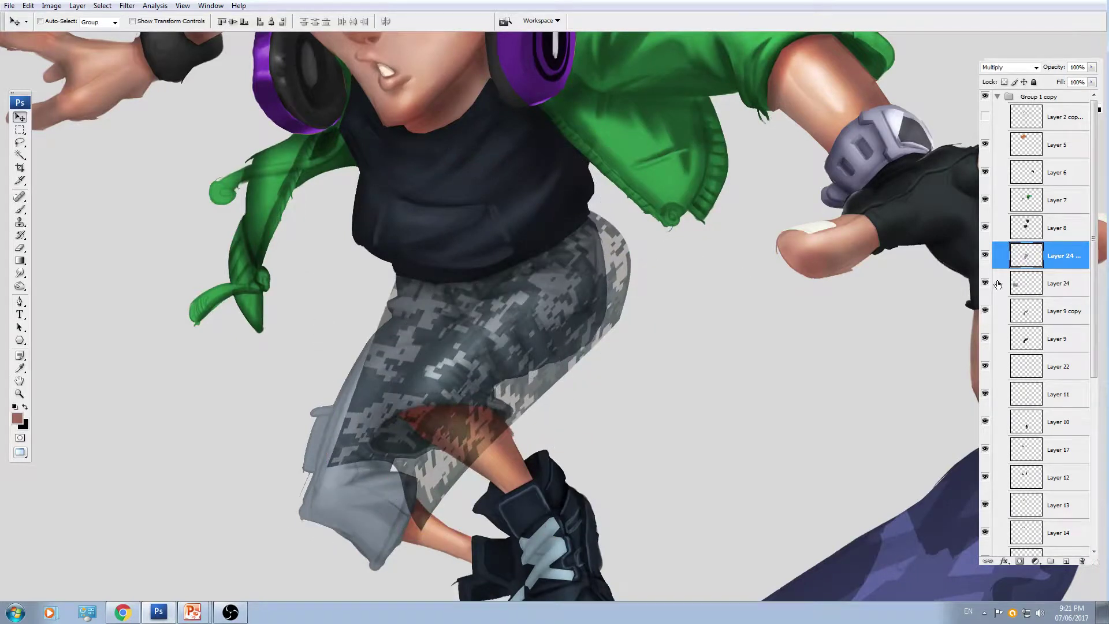
# - Select the trousers' outline from Layer 9 copy and delete the parts of the warped camouflage lying outside it
pyautogui.click(1025, 315)
pyautogui.keyDown('ctrl'); pyautogui.click(1025, 312); pyautogui.keyUp('ctrl')
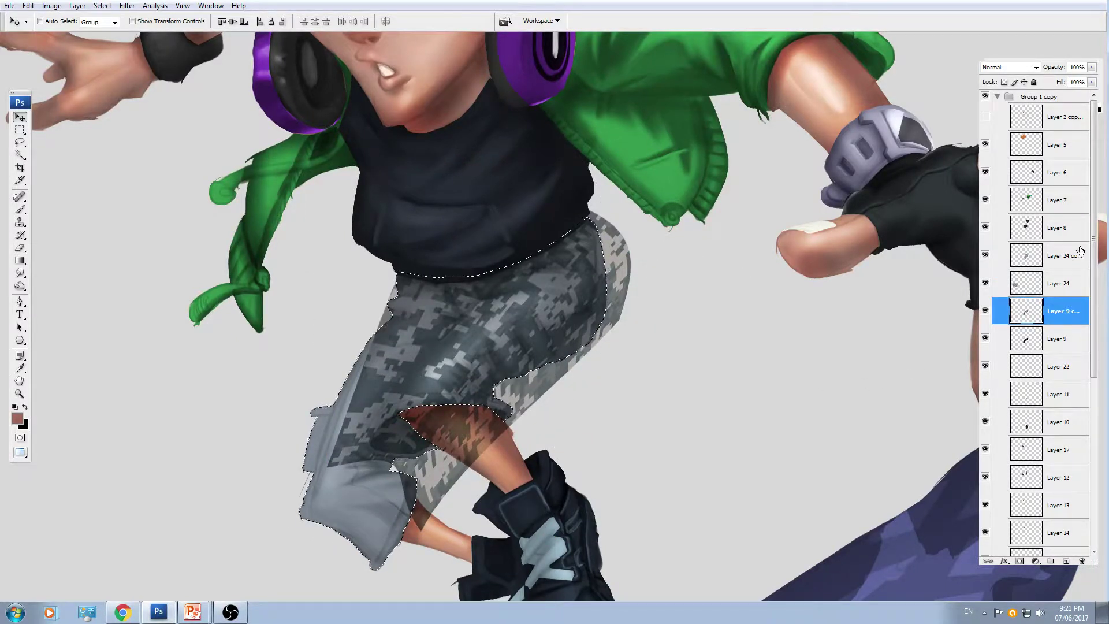
pyautogui.click(1067, 248)
pyautogui.hotkey('ctrl', 'shift', 'i')
pyautogui.press('Delete')
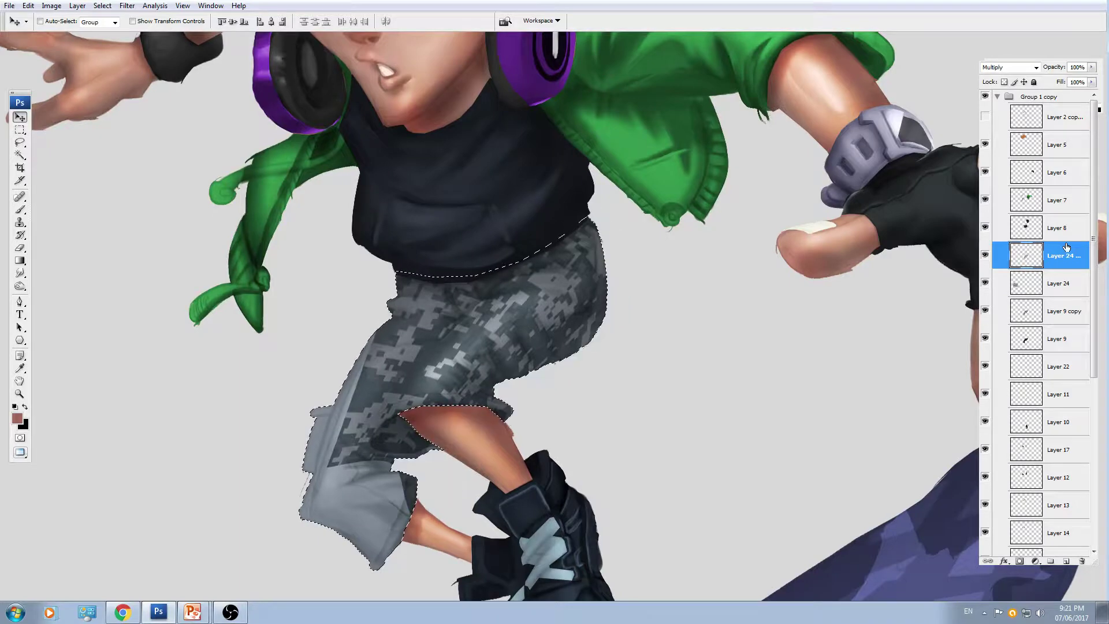
pyautogui.hotkey('ctrl', 'd')
# - Lower the trimmed camouflage layer's opacity to 40%
pyautogui.press('l')
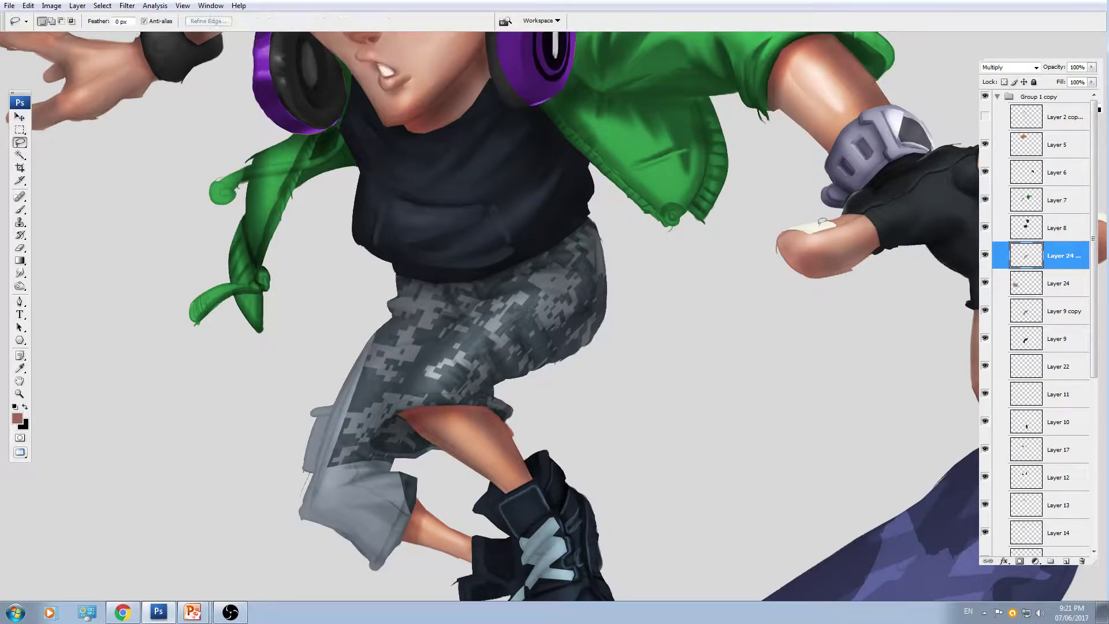
pyautogui.click(1091, 67)
pyautogui.click(1060, 81)
# - Outline the rear leg up to the waist with the Lasso, refine the edge along the front thigh, and delete its camouflage
pyautogui.hotkey('ctrl', '+')
pyautogui.moveTo(364, 425); pyautogui.dragTo(527, 285)
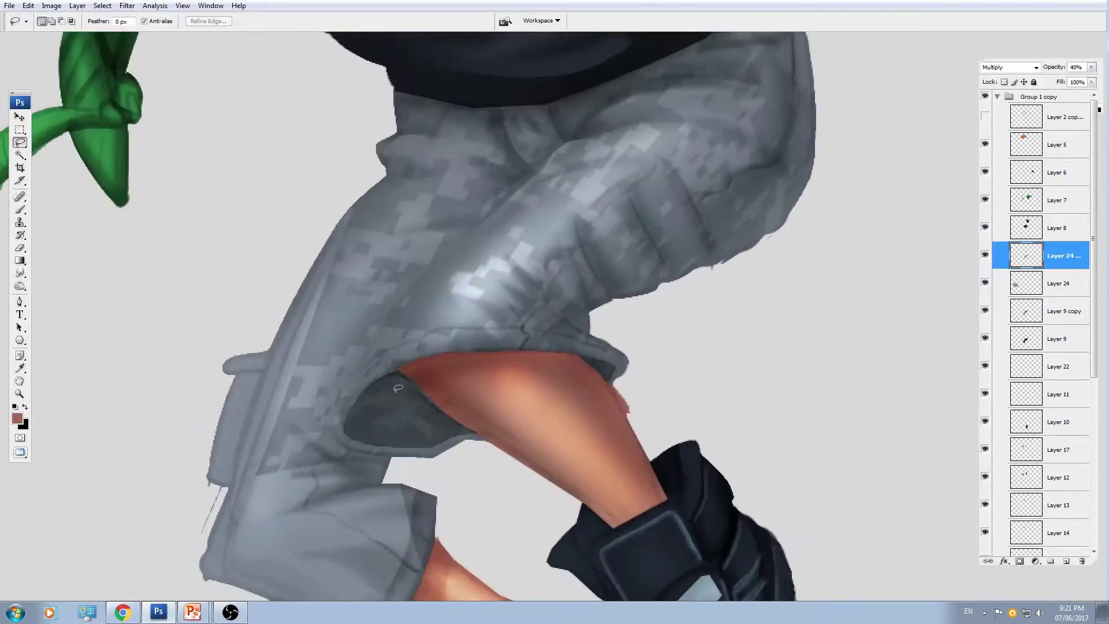
pyautogui.moveTo(365, 422); pyautogui.dragTo(417, 331)
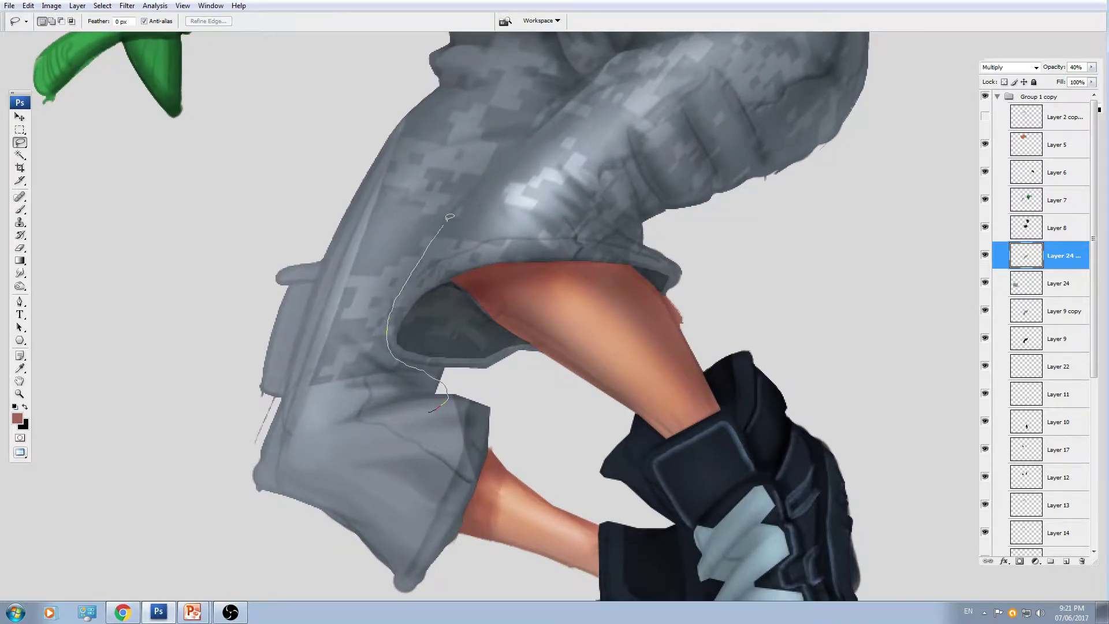
pyautogui.moveTo(581, 93)
pyautogui.mouseDown()
pyautogui.moveTo(353, 82)
pyautogui.moveTo(234, 385)
pyautogui.mouseUp()
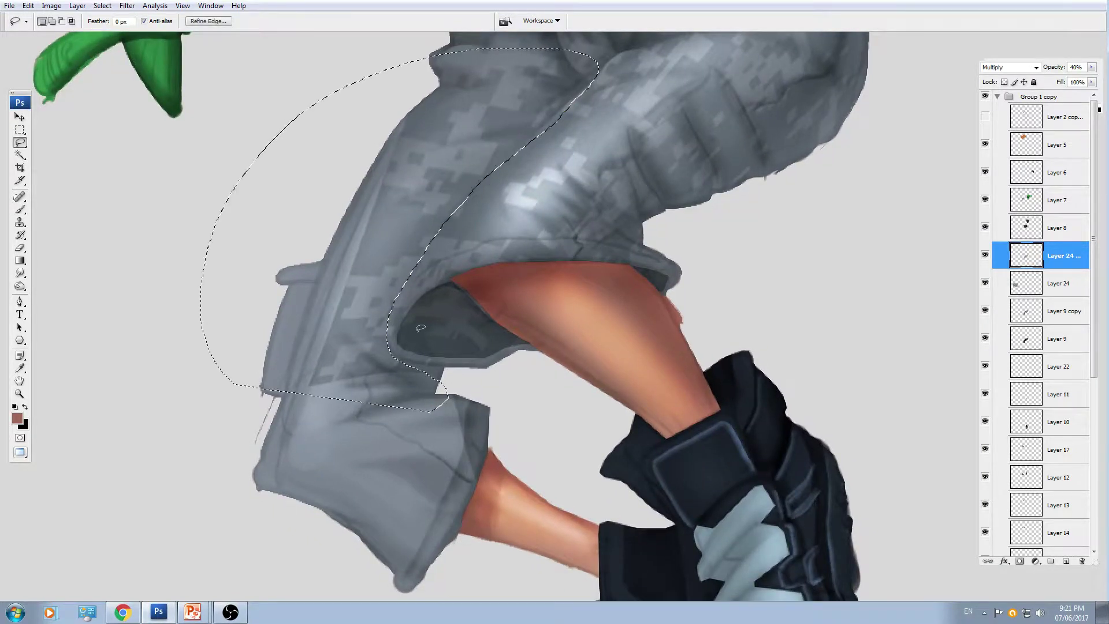
pyautogui.moveTo(503, 78)
pyautogui.mouseDown()
pyautogui.moveTo(386, 240)
pyautogui.moveTo(444, 245)
pyautogui.mouseUp()
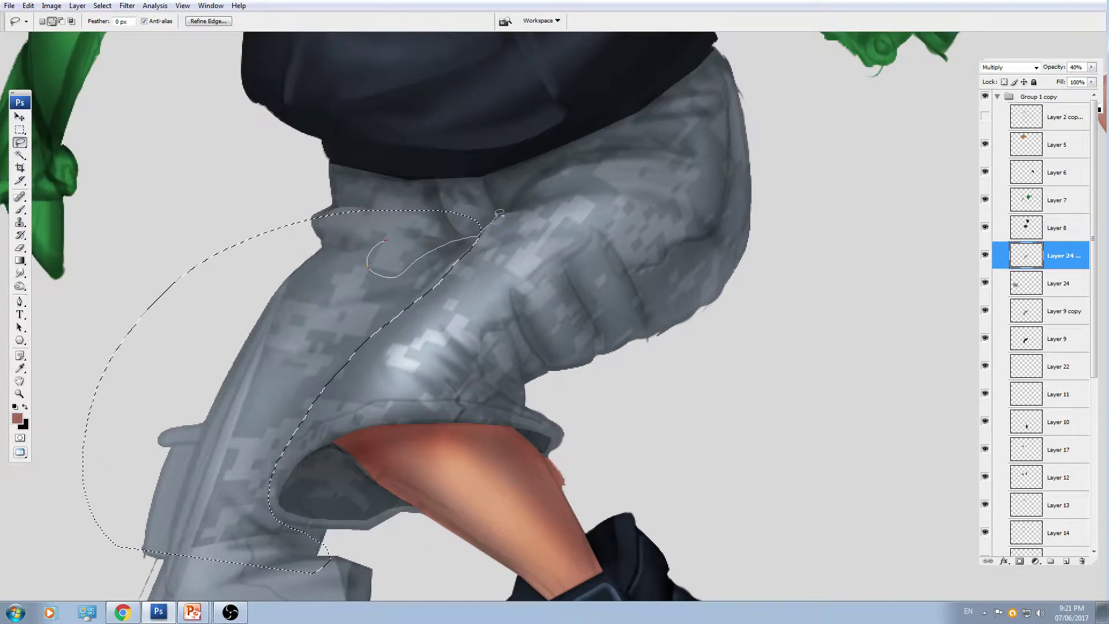
pyautogui.moveTo(495, 217)
pyautogui.mouseDown()
pyautogui.moveTo(342, 119)
pyautogui.moveTo(183, 354)
pyautogui.mouseUp()
pyautogui.press('Delete')
pyautogui.moveTo(444, 412); pyautogui.dragTo(488, 322)
pyautogui.hotkey('ctrl', 'd')
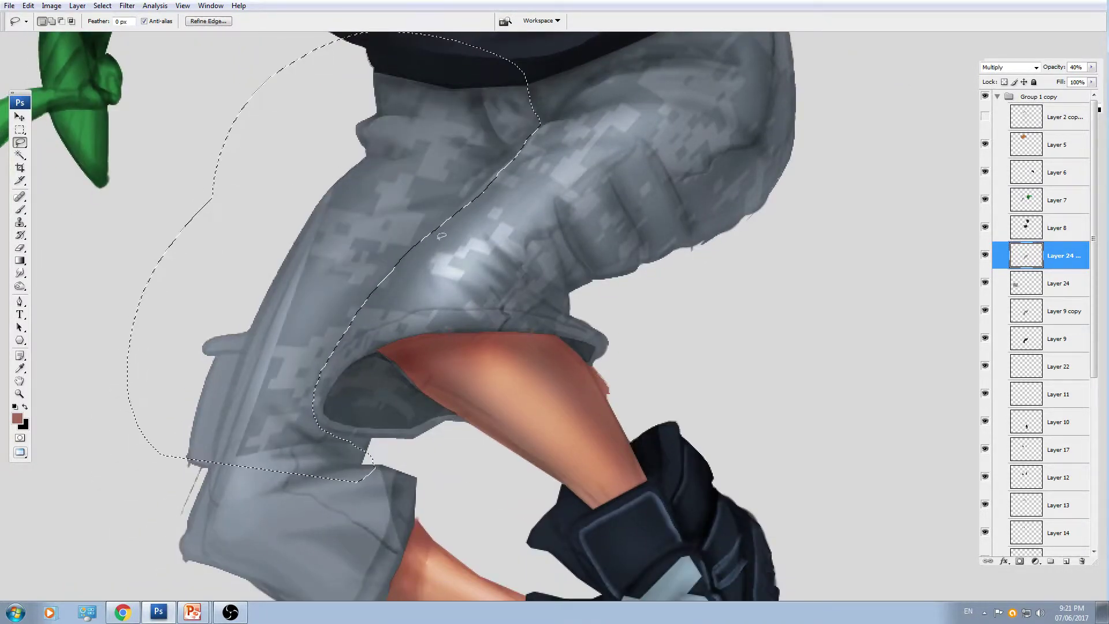
pyautogui.keyDown('alt'); pyautogui.moveTo(441, 235); pyautogui.dragTo(518, 153); pyautogui.keyUp('alt')
pyautogui.keyDown('alt'); pyautogui.moveTo(428, 232); pyautogui.dragTo(429, 231); pyautogui.keyUp('alt')
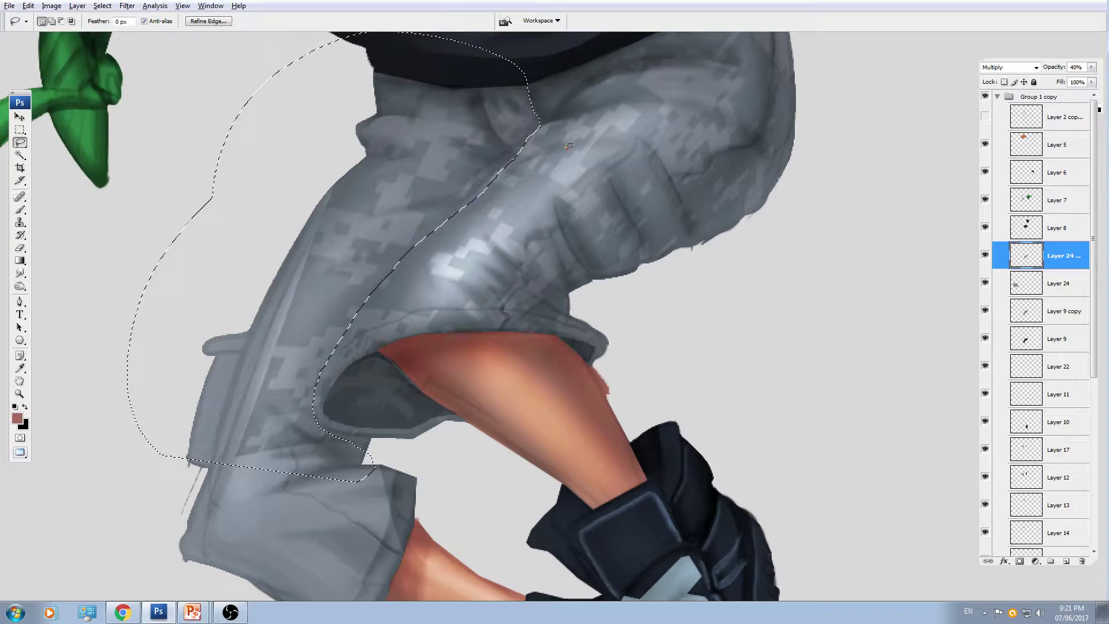
pyautogui.press('Delete')
pyautogui.hotkey('ctrl', 'd')
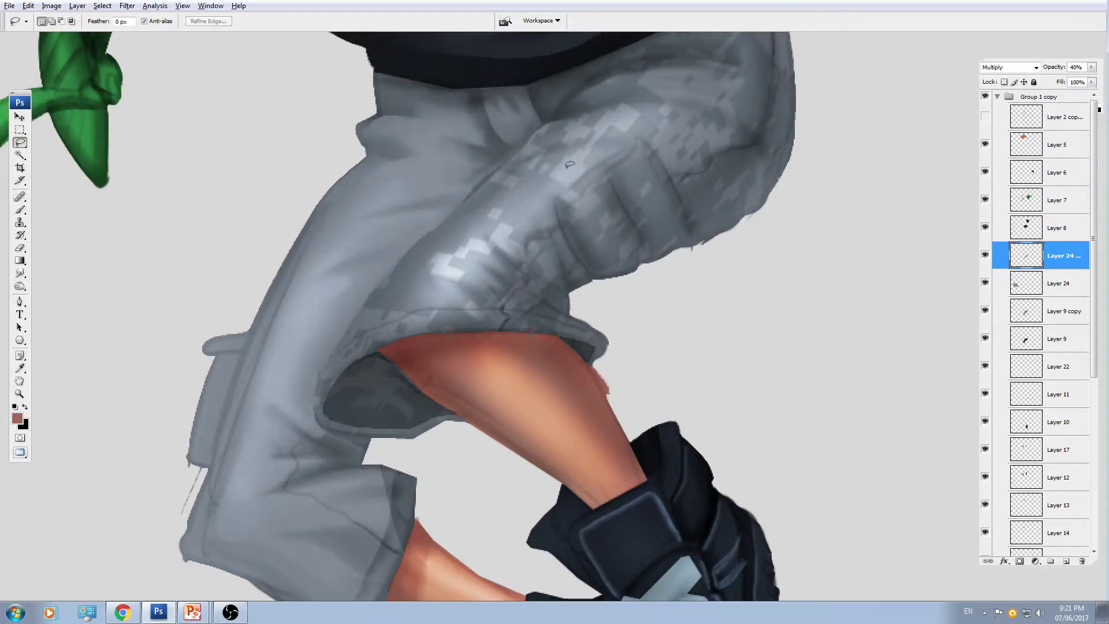
# - Move the original camouflage swatch on Layer 24 over the rear leg and set its opacity to 52%
pyautogui.hotkey('ctrl', '-')
pyautogui.press('v')
pyautogui.keyDown('ctrl'); pyautogui.moveTo(164, 346); pyautogui.dragTo(470, 339); pyautogui.keyUp('ctrl')
pyautogui.click(1017, 67)
pyautogui.click(1092, 67)
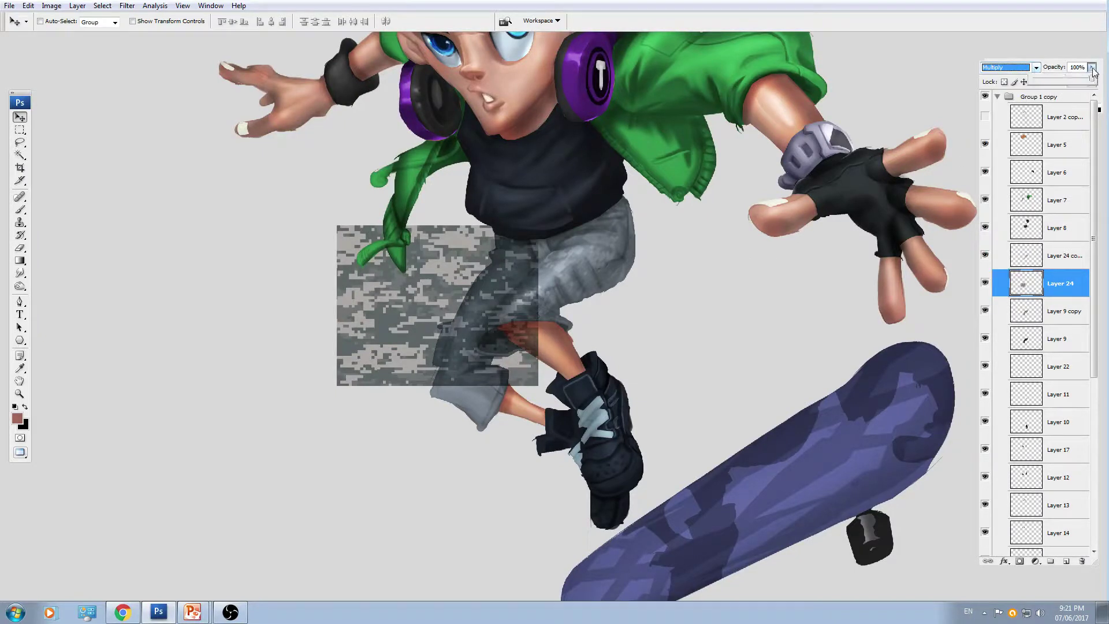
pyautogui.click(1063, 78)
# - Rotate the second camouflage swatch and warp it to follow the rear leg down to the trouser cuff
pyautogui.hotkey('ctrl', 't')
pyautogui.moveTo(618, 408); pyautogui.dragTo(633, 233)
pyautogui.moveTo(436, 275); pyautogui.dragTo(494, 301)
pyautogui.rightClick(479, 331)
pyautogui.click(523, 420)
pyautogui.moveTo(579, 356); pyautogui.dragTo(523, 335)
pyautogui.moveTo(433, 335); pyautogui.dragTo(448, 359)
pyautogui.moveTo(505, 419); pyautogui.dragTo(486, 443)
pyautogui.press('Return')
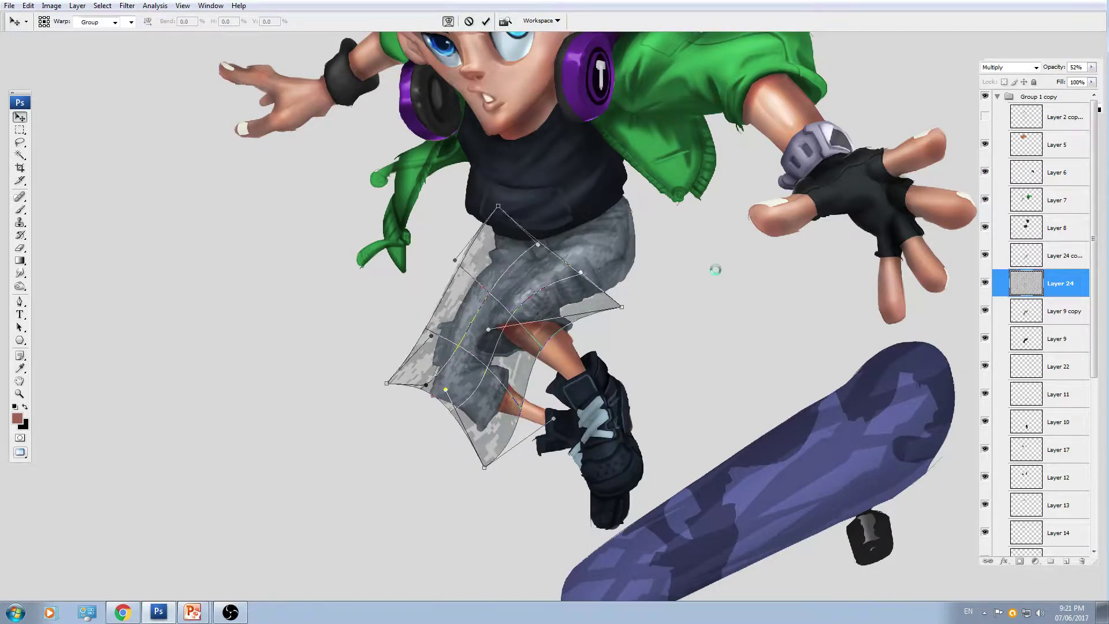
# - Trim the second camouflage swatch to the trousers' outline taken from Layer 9 copy
pyautogui.click(1029, 315)
pyautogui.keyDown('ctrl'); pyautogui.click(1029, 315); pyautogui.keyUp('ctrl')
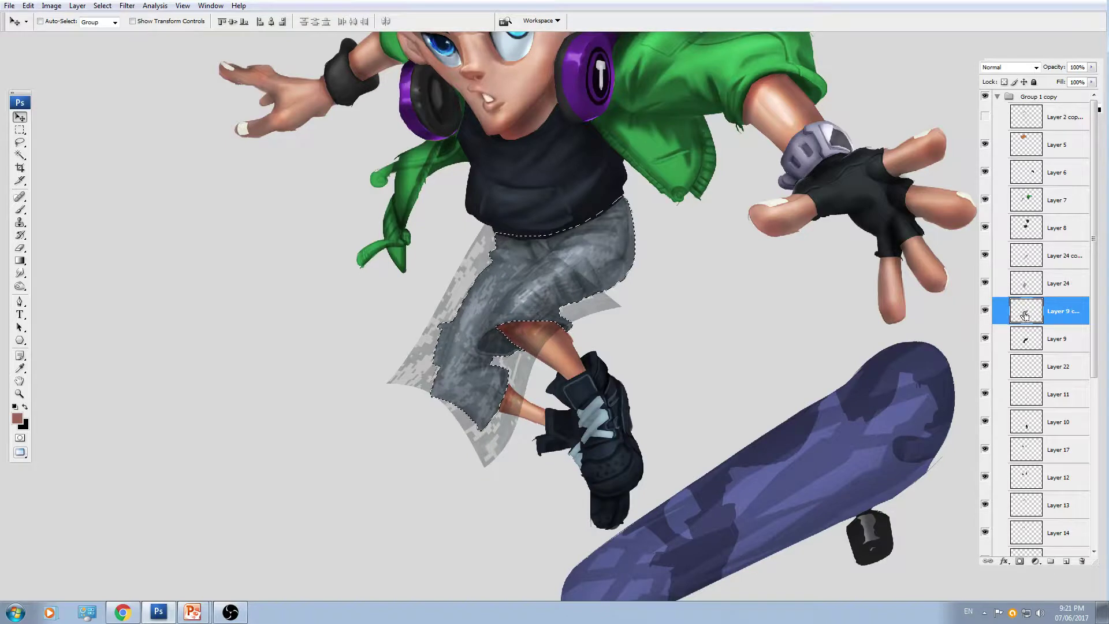
pyautogui.click(1045, 279)
pyautogui.click(984, 285)
pyautogui.click(985, 284)
pyautogui.click(984, 289)
pyautogui.press('5')
pyautogui.press('2')
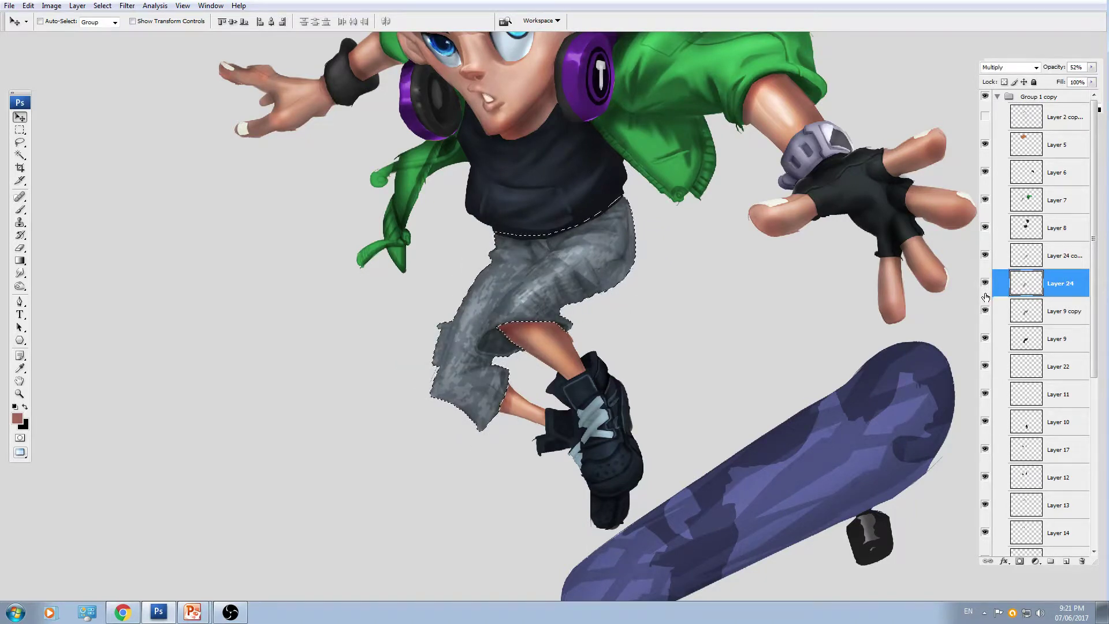
pyautogui.hotkey('ctrl', 'd')
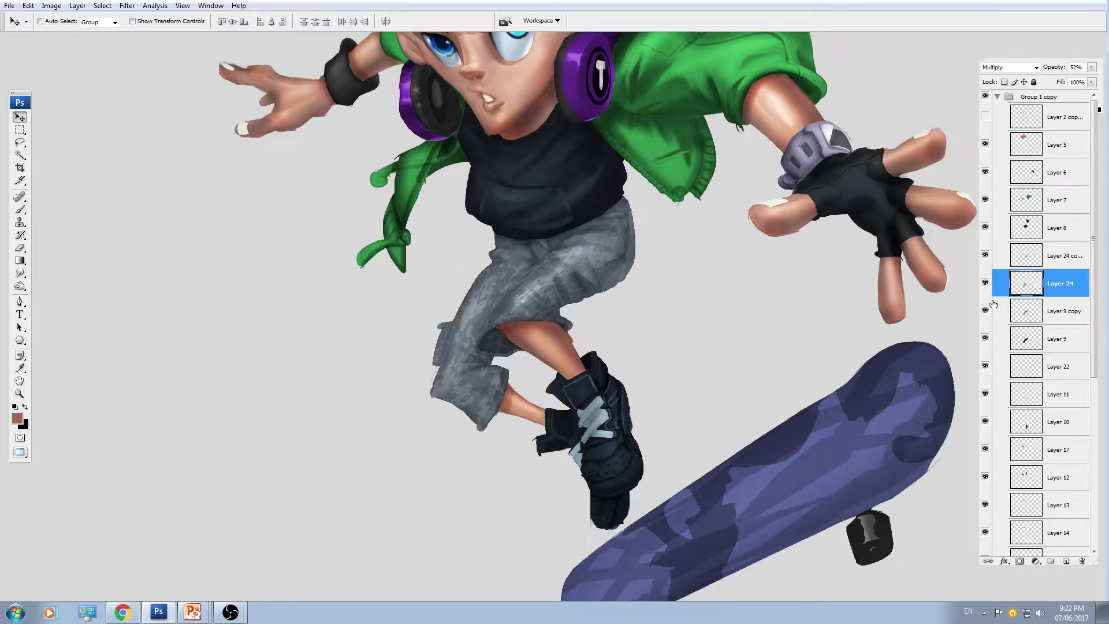
# - Toggle the second camouflage layer's visibility to compare the rear leg with and without the pattern
pyautogui.click(985, 288)
pyautogui.click(986, 311)
pyautogui.click(986, 313)
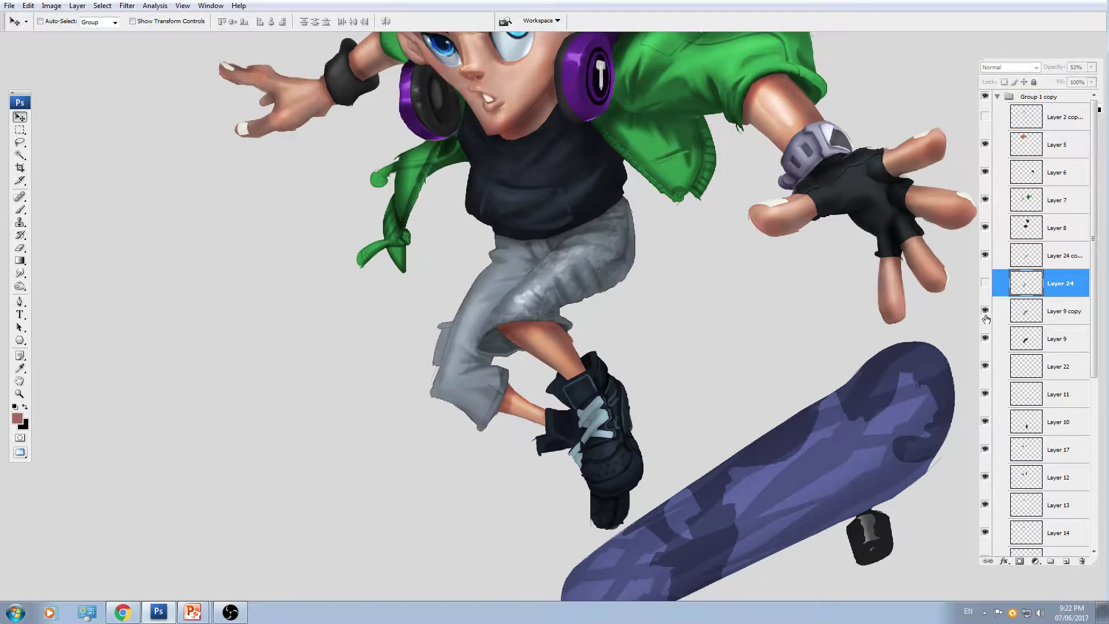
pyautogui.hotkey('ctrl', '+')
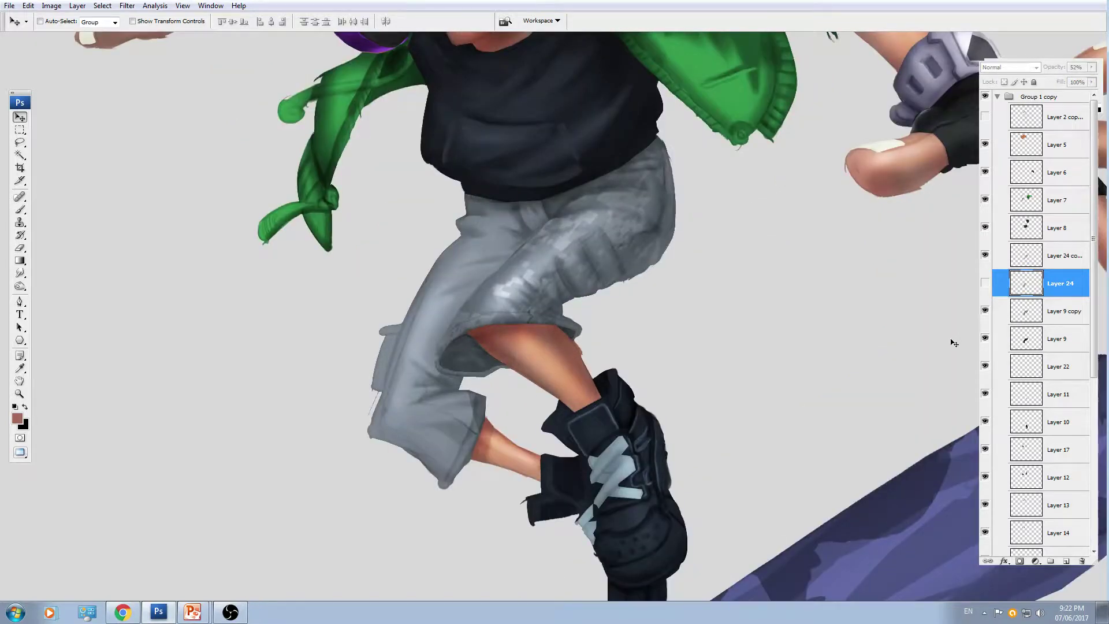
# - Undo the second swatch's placement and the rear-leg deletion, back to the full camouflage copy at 40% opacity
pyautogui.hotkey('ctrl', 'alt', 'z')
pyautogui.hotkey('ctrl', 'alt', 'z')
pyautogui.hotkey('ctrl', 'alt', 'z')
pyautogui.hotkey('ctrl', 'alt', 'z')
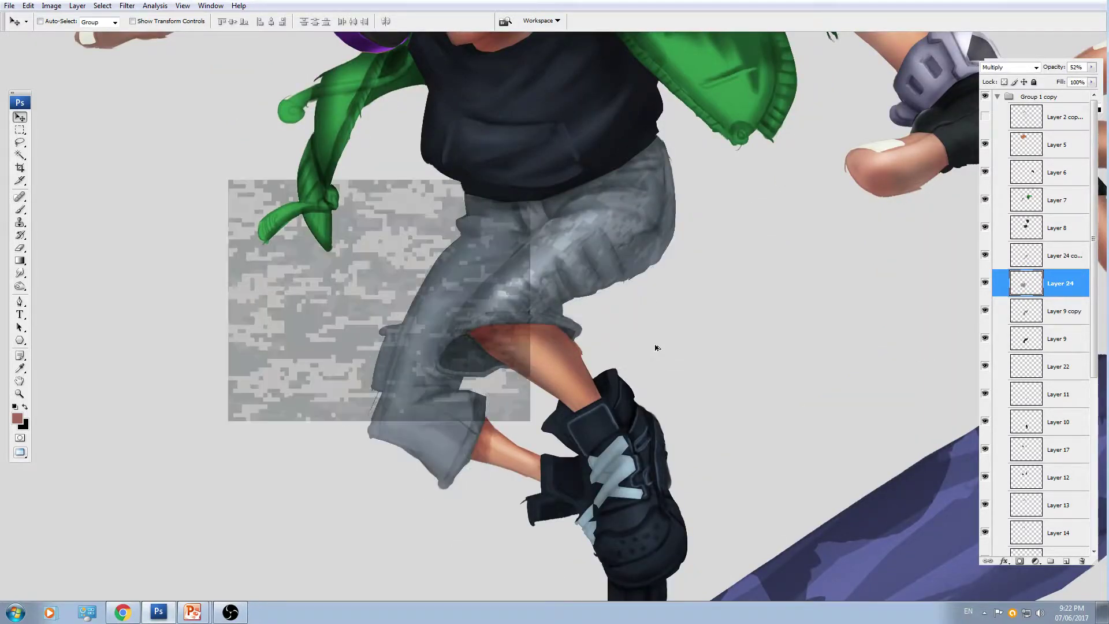
pyautogui.hotkey('ctrl', 'alt', 'z')
pyautogui.hotkey('ctrl', 'alt', 'z')
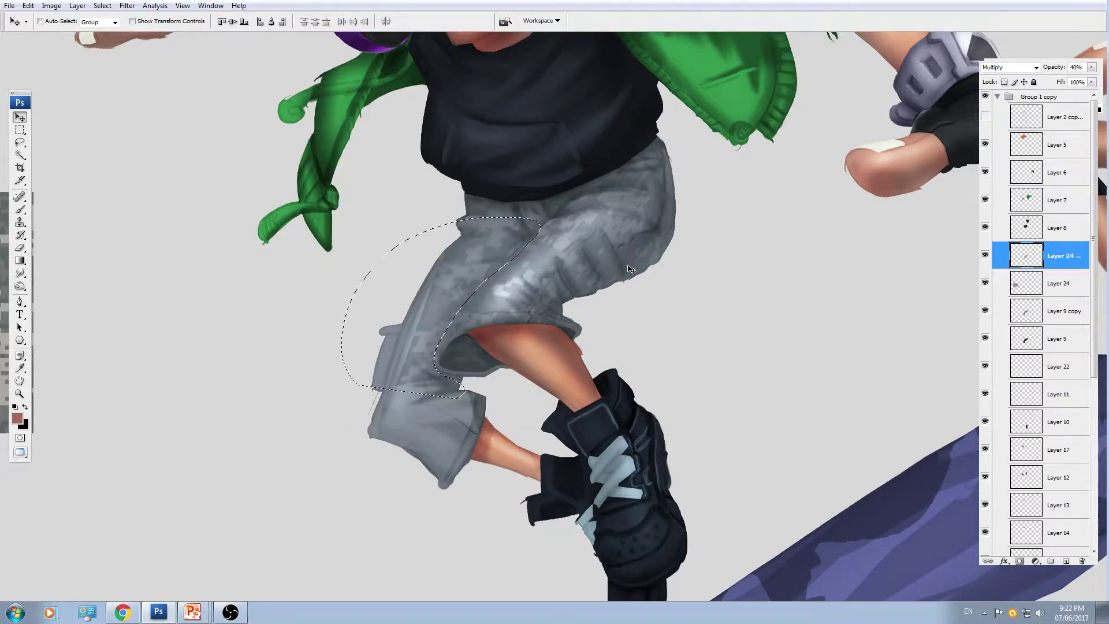
pyautogui.hotkey('ctrl', 'alt', 'z')
pyautogui.hotkey('ctrl', 'alt', 'z')
pyautogui.moveTo(697, 334); pyautogui.dragTo(731, 406)
pyautogui.hotkey('ctrl', 'z')
# - Outline the rear leg from waist to cuff with the Lasso and delete the first camouflage copy's pattern there
pyautogui.press('l')
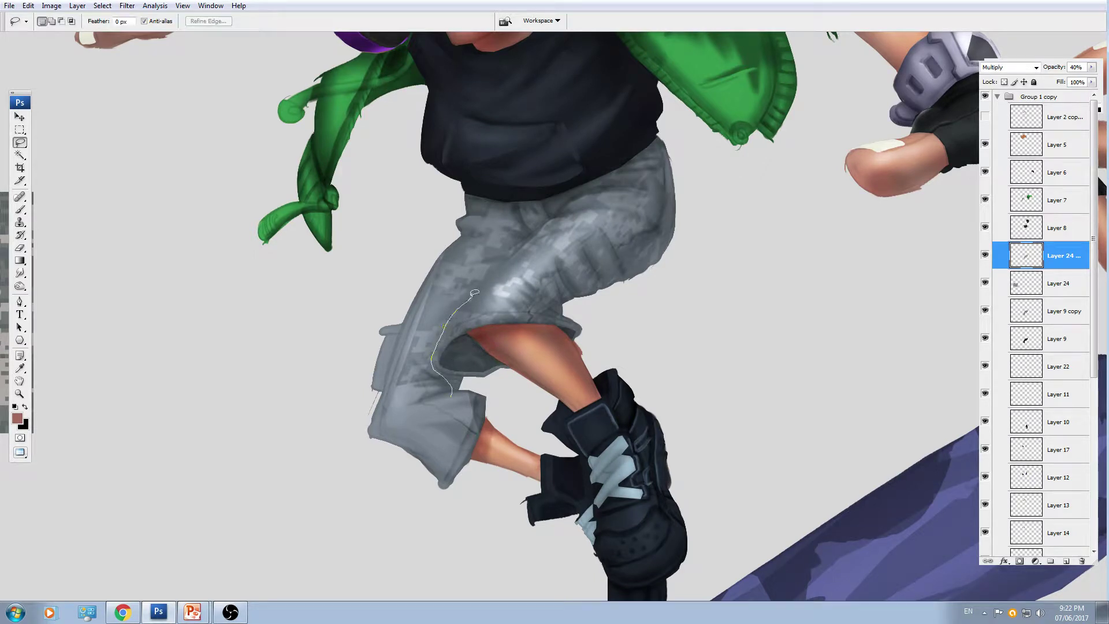
pyautogui.moveTo(549, 219)
pyautogui.mouseDown()
pyautogui.moveTo(487, 142)
pyautogui.moveTo(430, 504)
pyautogui.mouseUp()
pyautogui.press('Delete')
pyautogui.moveTo(604, 330); pyautogui.dragTo(668, 391)
pyautogui.hotkey('ctrl', 'z')
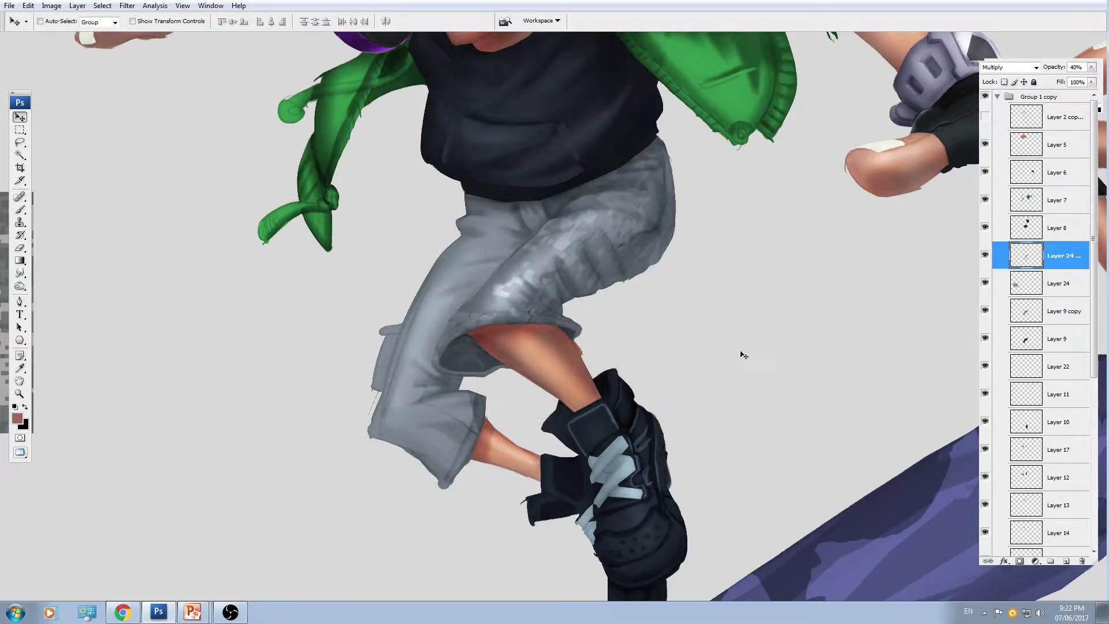
# - Place the camouflage swatch over the trousers again and warp it to follow the rear leg down to the cuff
pyautogui.moveTo(508, 336); pyautogui.dragTo(594, 292)
pyautogui.keyDown('ctrl'); pyautogui.click(72, 246); pyautogui.keyUp('ctrl')
pyautogui.moveTo(72, 246); pyautogui.dragTo(659, 218)
pyautogui.hotkey('ctrl', 't')
pyautogui.rightClick(591, 290)
pyautogui.click(620, 379)
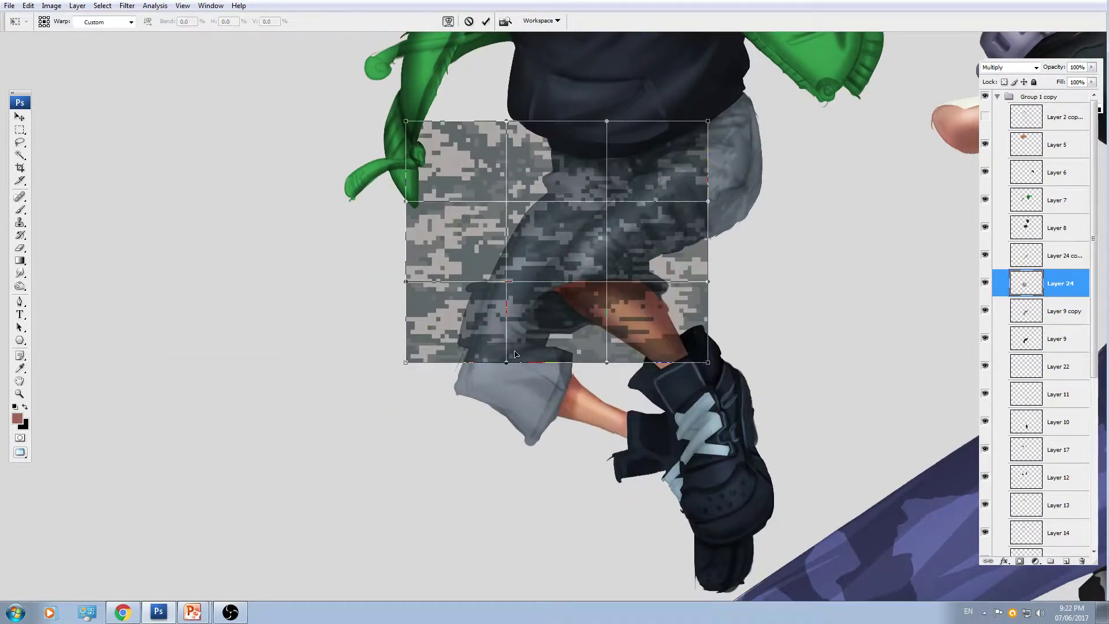
pyautogui.moveTo(485, 352); pyautogui.dragTo(475, 462)
pyautogui.moveTo(442, 228); pyautogui.dragTo(489, 247)
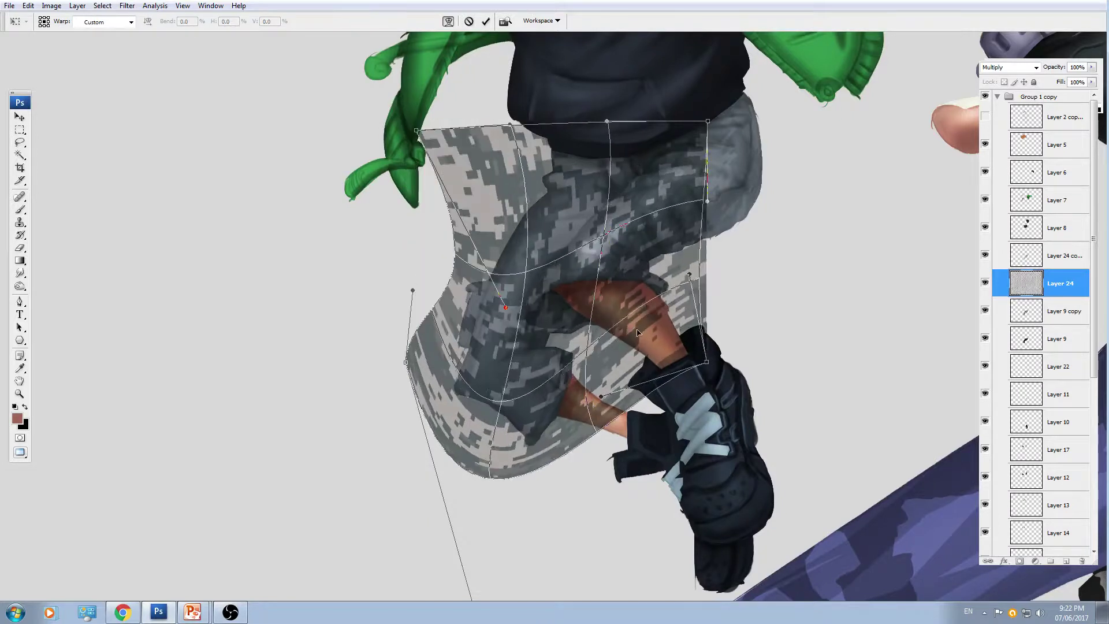
pyautogui.press('Return')
# - Trim the warped swatch to the trousers' outline taken from Layer 9 copy
pyautogui.keyDown('ctrl'); pyautogui.click(1027, 315); pyautogui.keyUp('ctrl')
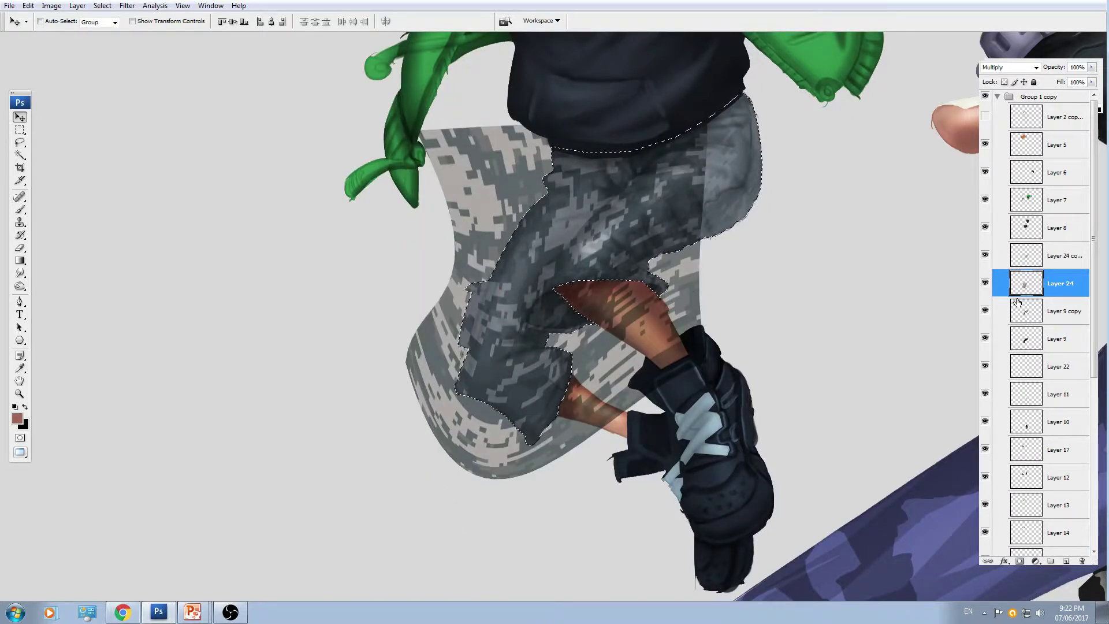
pyautogui.hotkey('ctrl', 'shift', 'i')
pyautogui.press('Delete')
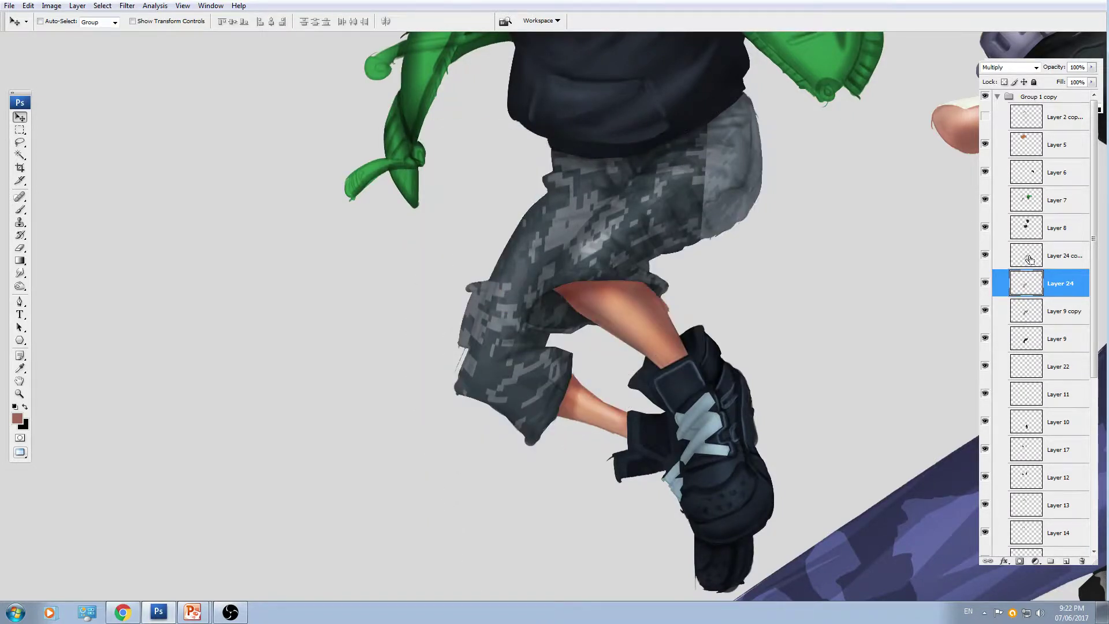
# - Delete the front leg's area from Layer 24, using the outline of the first camouflage copy, and clear the selection
pyautogui.keyDown('ctrl'); pyautogui.click(1027, 259); pyautogui.keyUp('ctrl')
pyautogui.click(1055, 311)
pyautogui.click(985, 283)
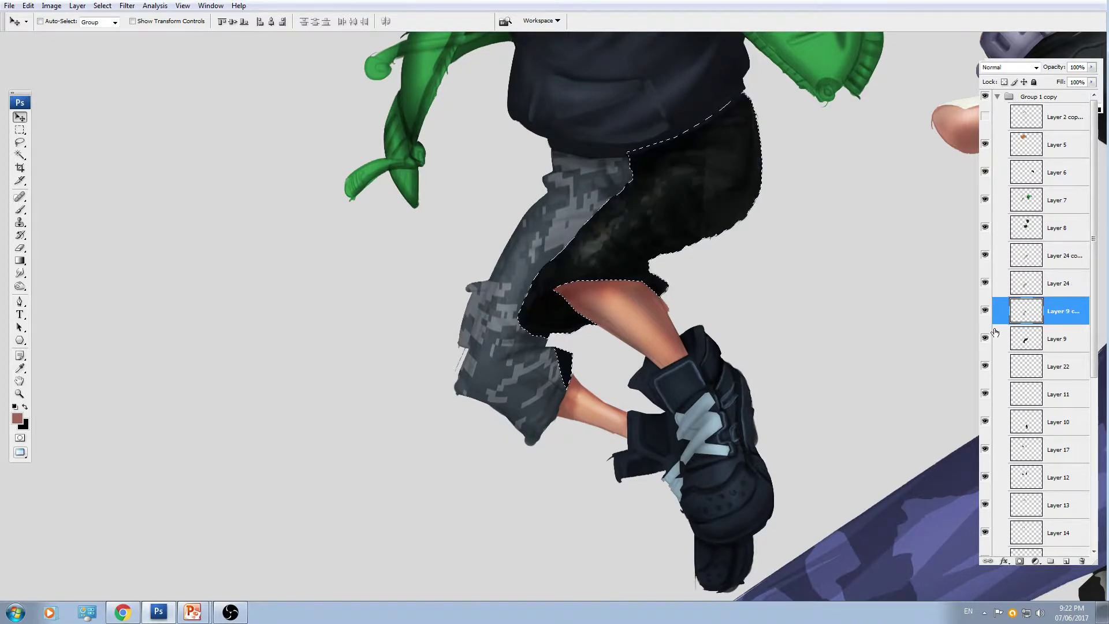
pyautogui.click(985, 283)
pyautogui.click(986, 284)
pyautogui.click(986, 285)
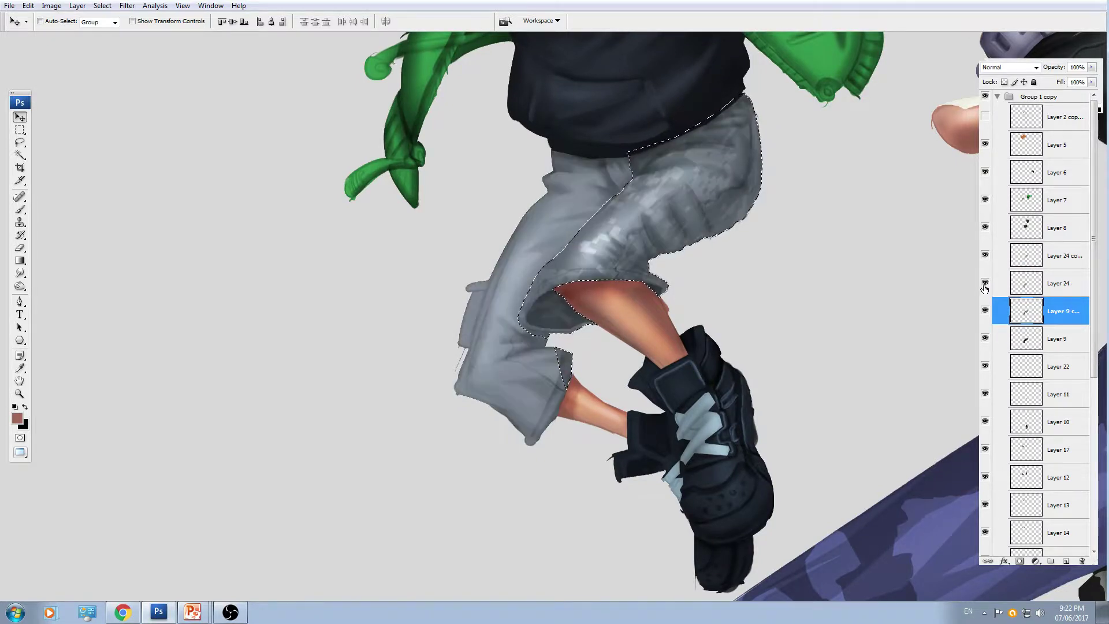
pyautogui.click(1064, 289)
pyautogui.press('Delete')
pyautogui.hotkey('ctrl', 'd')
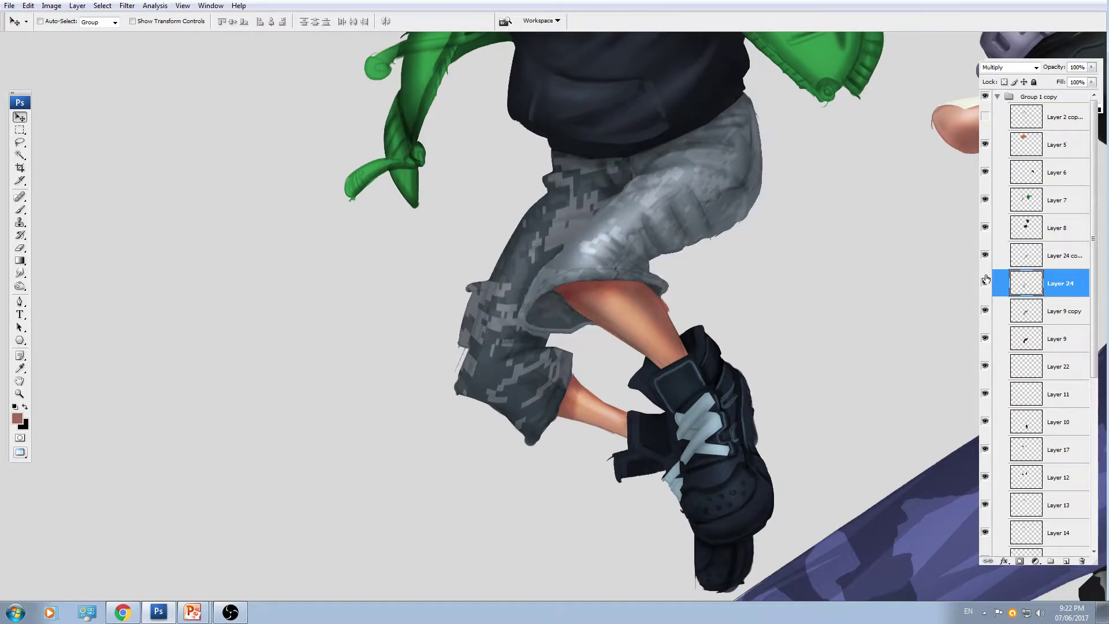
# - Raise the front leg's camouflage layer to 100% opacity, undoing the trial moves made before it
pyautogui.click(1053, 312)
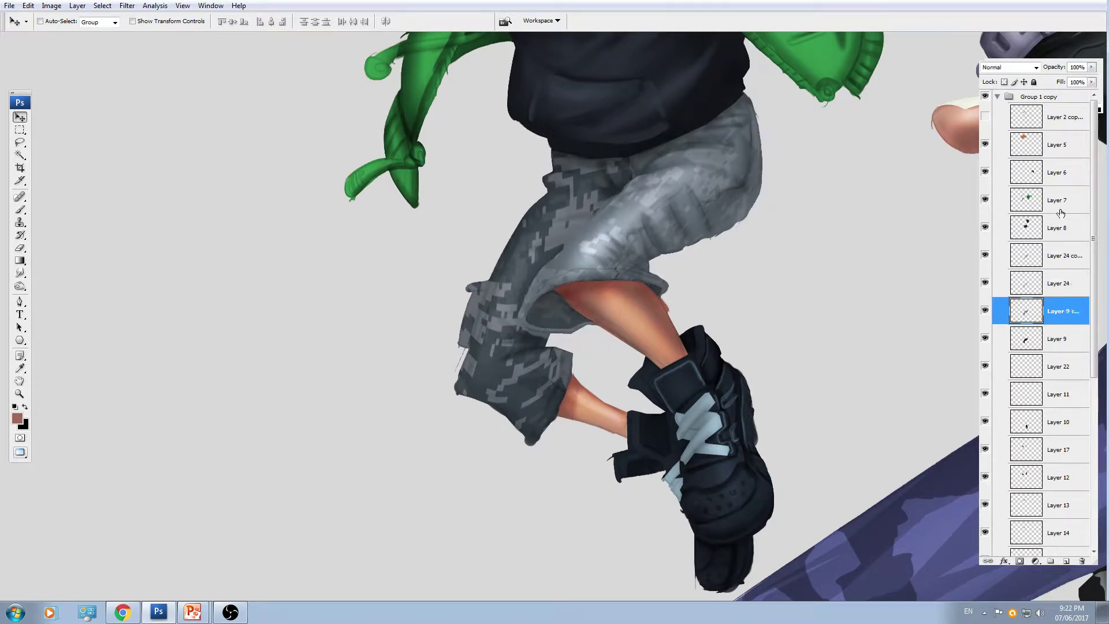
pyautogui.moveTo(683, 320); pyautogui.dragTo(737, 377)
pyautogui.hotkey('ctrl', 'z')
pyautogui.keyDown('ctrl'); pyautogui.click(651, 226); pyautogui.keyUp('ctrl')
pyautogui.moveTo(651, 226); pyautogui.dragTo(714, 283)
pyautogui.hotkey('ctrl', 'z')
pyautogui.click(1091, 67)
pyautogui.click(1097, 82)
# - Merge the front-leg and rear-leg camouflage layers into a single layer
pyautogui.keyDown('ctrl'); pyautogui.click(511, 346); pyautogui.keyUp('ctrl')
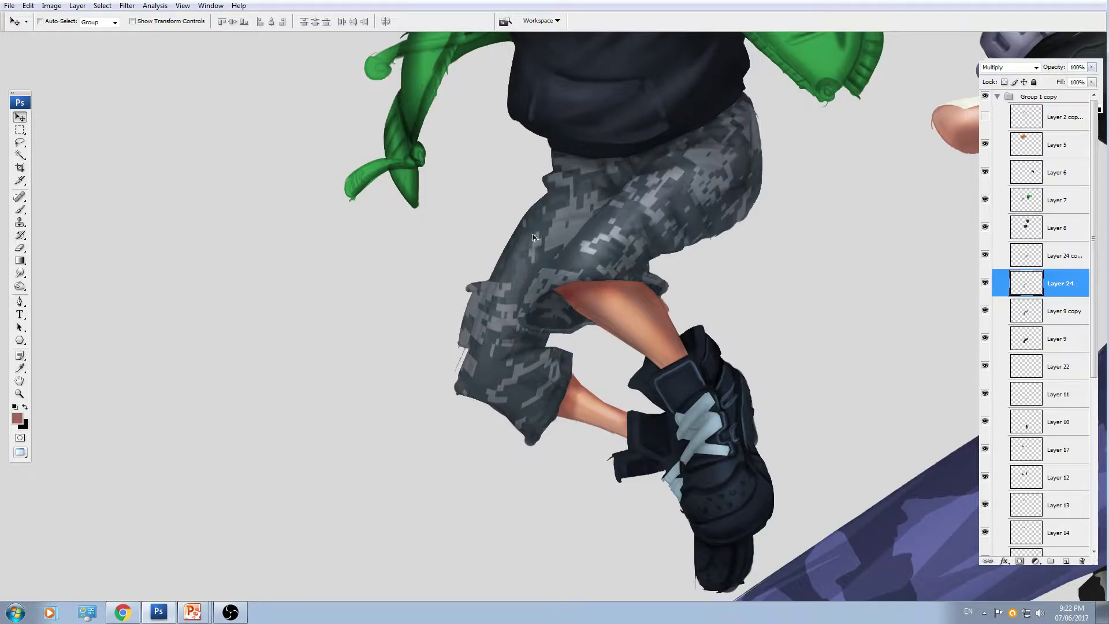
pyautogui.moveTo(511, 347); pyautogui.dragTo(486, 363)
pyautogui.hotkey('ctrl', 'z')
pyautogui.hotkey('ctrl', '-')
pyautogui.hotkey('ctrl', '-')
pyautogui.hotkey('ctrl', '+')
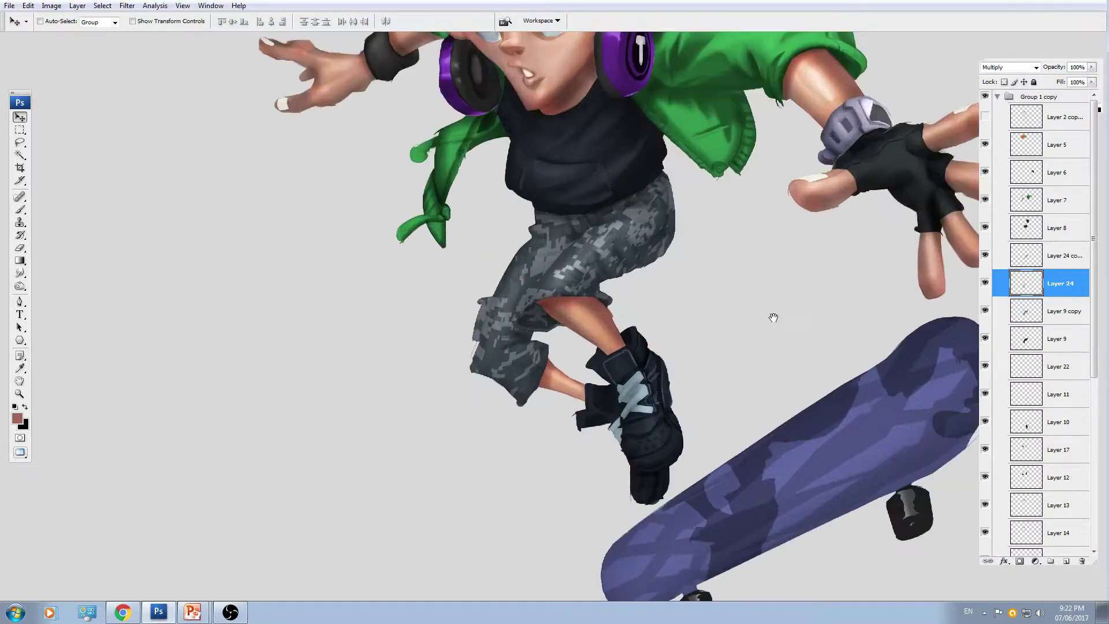
pyautogui.moveTo(773, 317); pyautogui.dragTo(759, 306)
pyautogui.keyDown('shift'); pyautogui.click(1065, 260); pyautogui.keyUp('shift')
pyautogui.hotkey('ctrl', 'e')
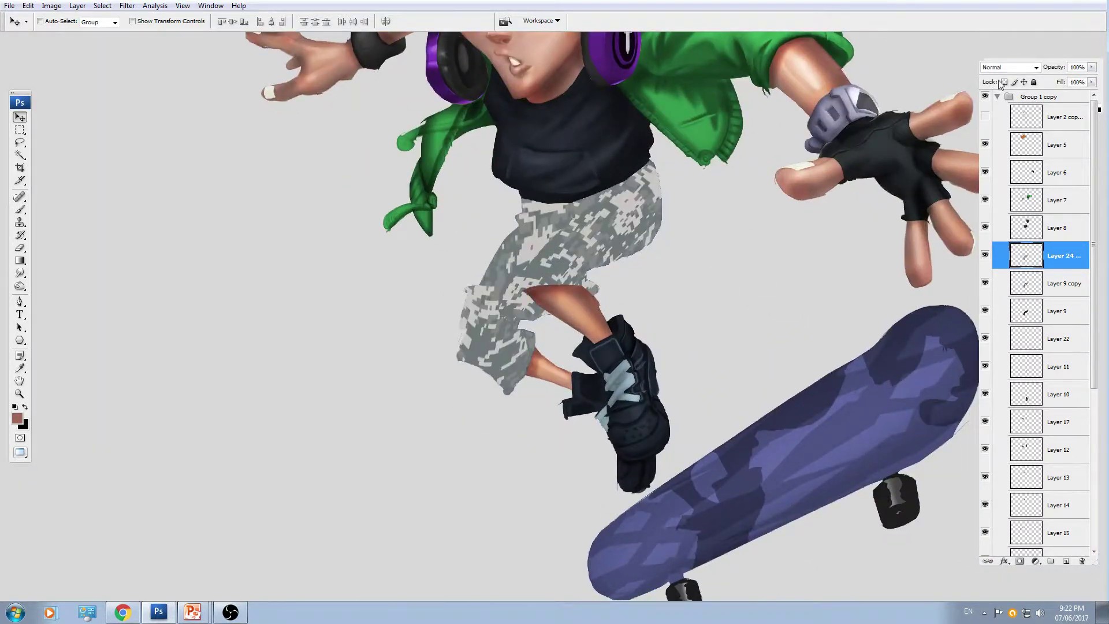
# - Set the merged camouflage layer to Multiply blending at 54% opacity
pyautogui.click(1011, 68)
pyautogui.click(992, 115)
pyautogui.click(1093, 67)
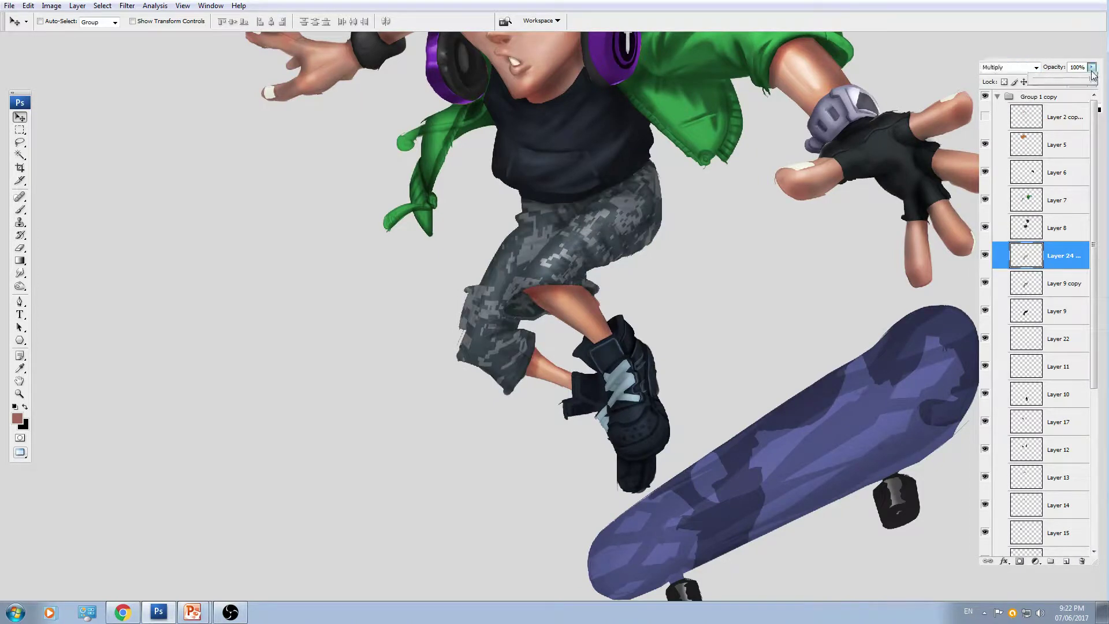
pyautogui.moveTo(1094, 80); pyautogui.dragTo(1068, 81)
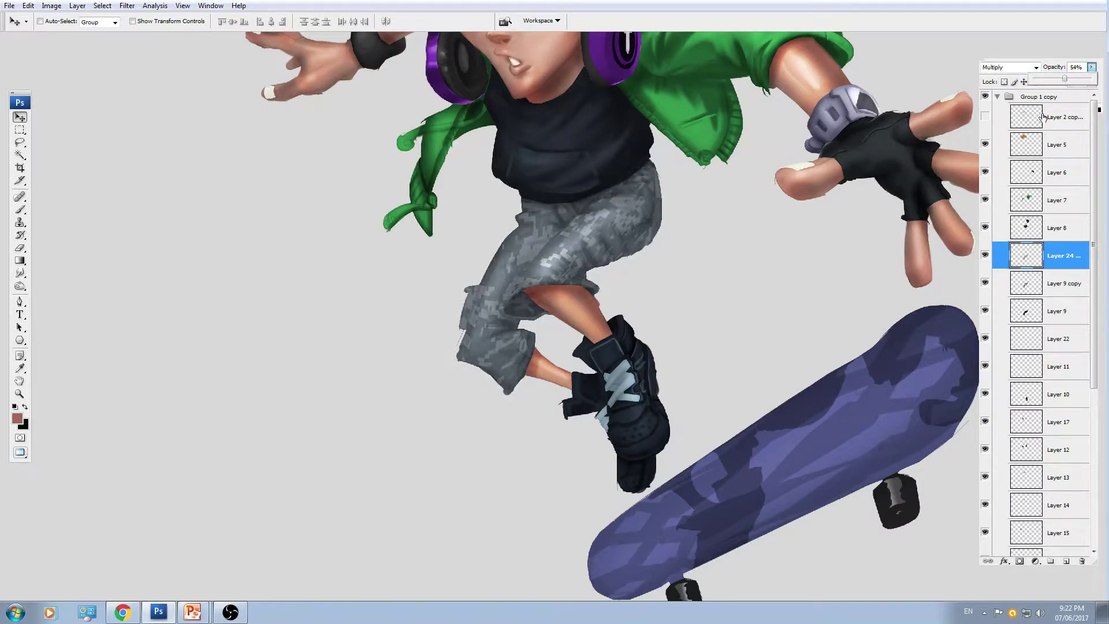
pyautogui.hotkey('ctrl', '-')
pyautogui.hotkey('ctrl', '+')
pyautogui.moveTo(601, 304); pyautogui.dragTo(583, 355)
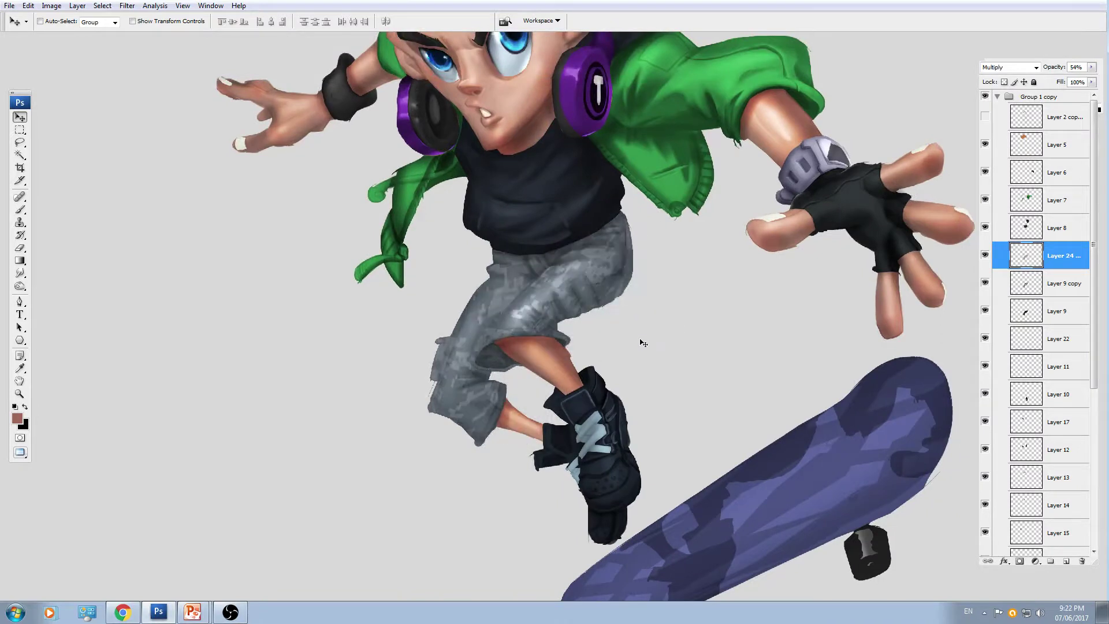
pyautogui.hotkey('ctrl', '-')
pyautogui.hotkey('ctrl', '+')
pyautogui.hotkey('ctrl', 'l')
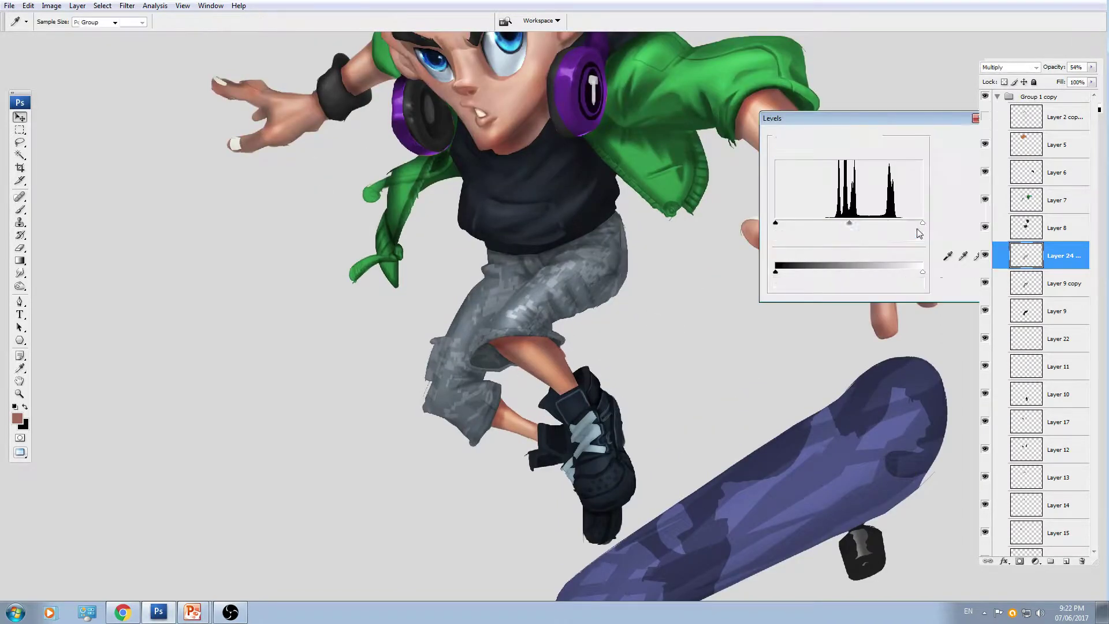
pyautogui.press('Escape')
pyautogui.hotkey('ctrl', 'l')
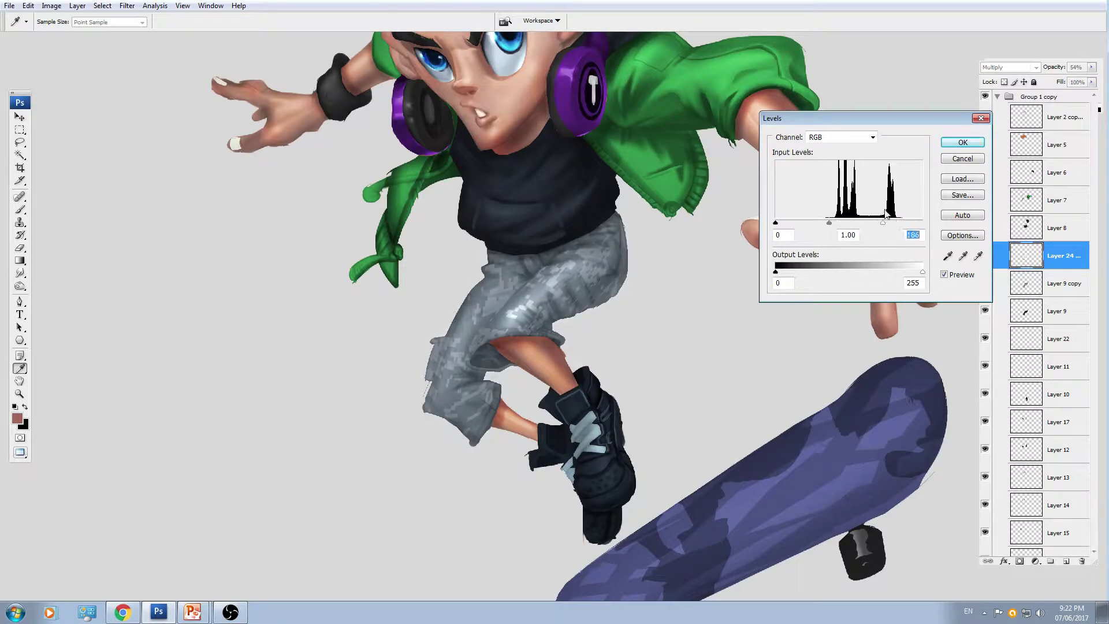
pyautogui.press('Escape')
pyautogui.hotkey('ctrl', 'u')
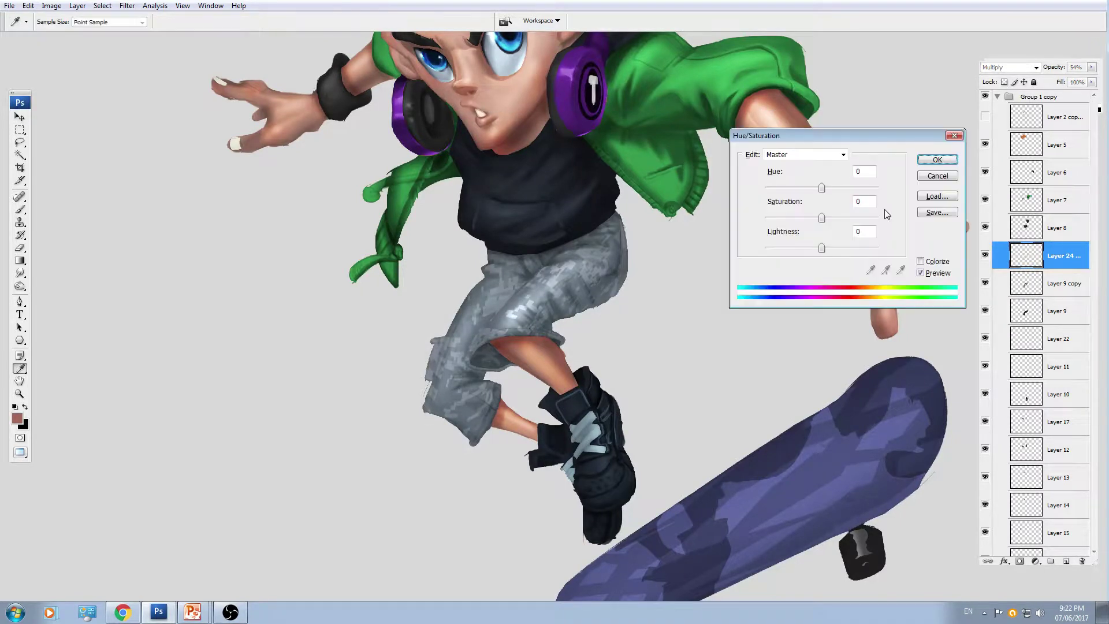
pyautogui.click(950, 181)
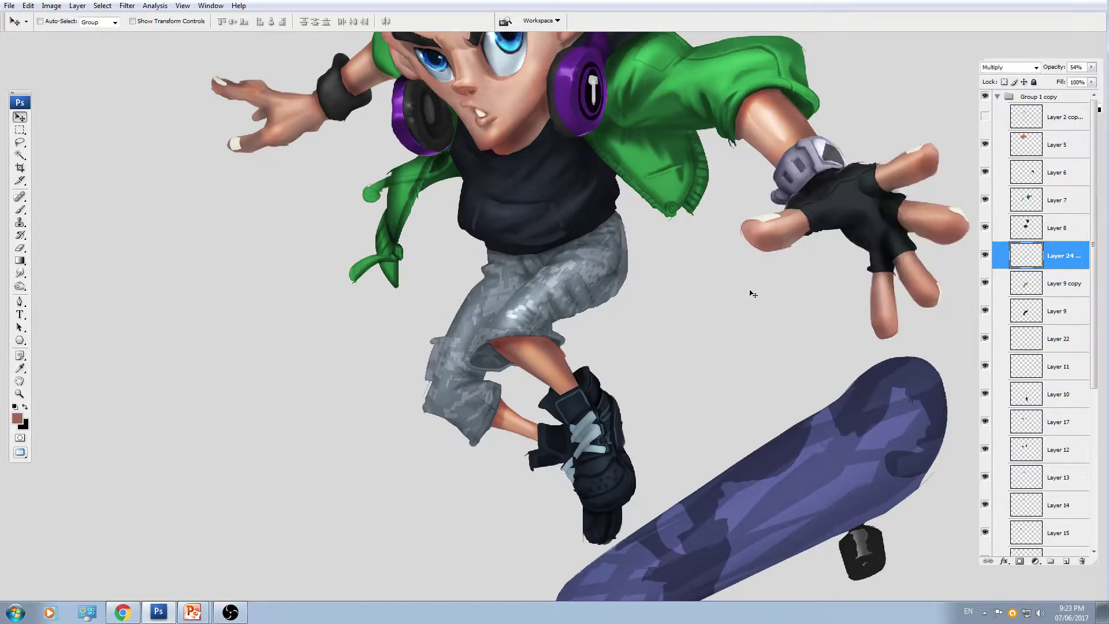
# - Try inverting the colours of the merged camouflage layer and undo the inversion
pyautogui.hotkey('ctrl', 'i')
pyautogui.scroll(1, 736, 325)
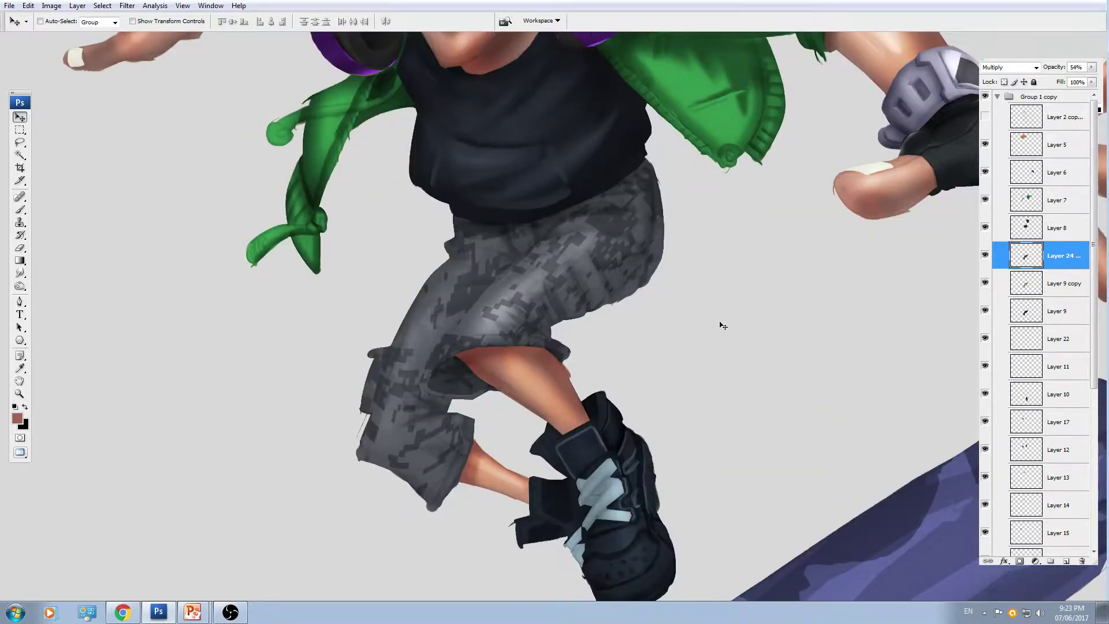
pyautogui.scroll(-2, 723, 325)
pyautogui.hotkey('ctrl', 'z')
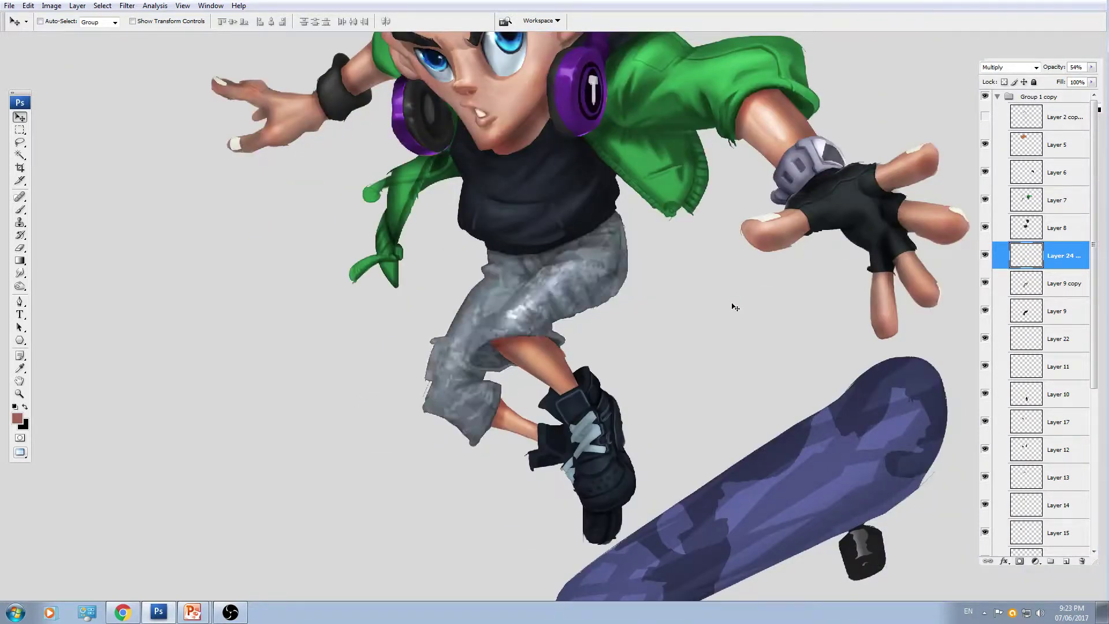
pyautogui.scroll(-2, 733, 306)
pyautogui.scroll(2, 544, 312)
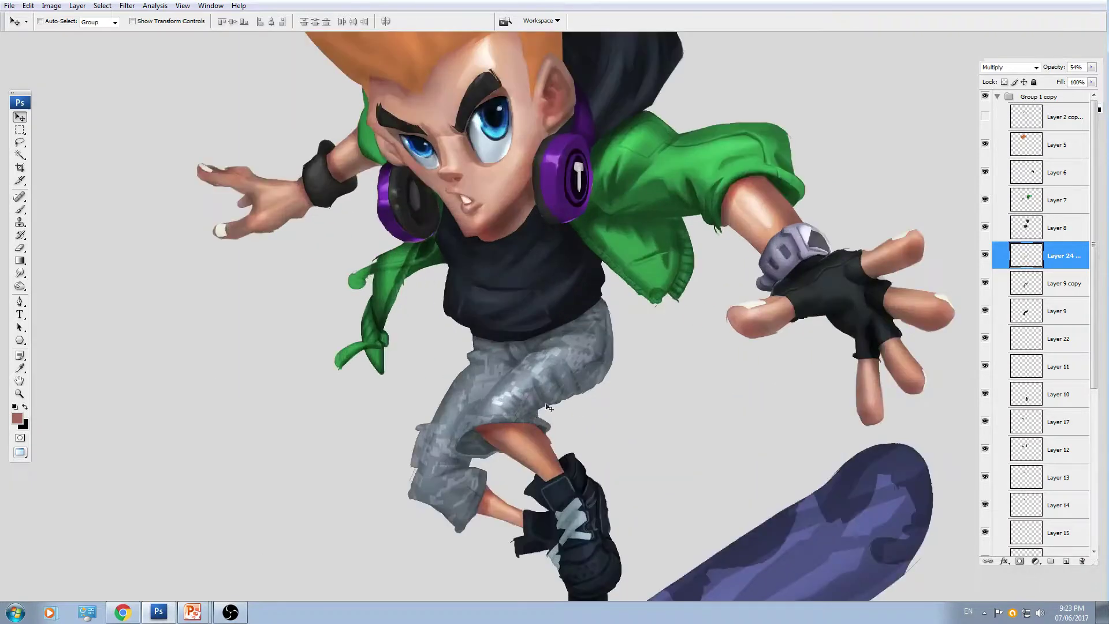
pyautogui.moveTo(501, 380); pyautogui.dragTo(522, 408)
pyautogui.keyDown('ctrl'); pyautogui.click(687, 206); pyautogui.keyUp('ctrl')
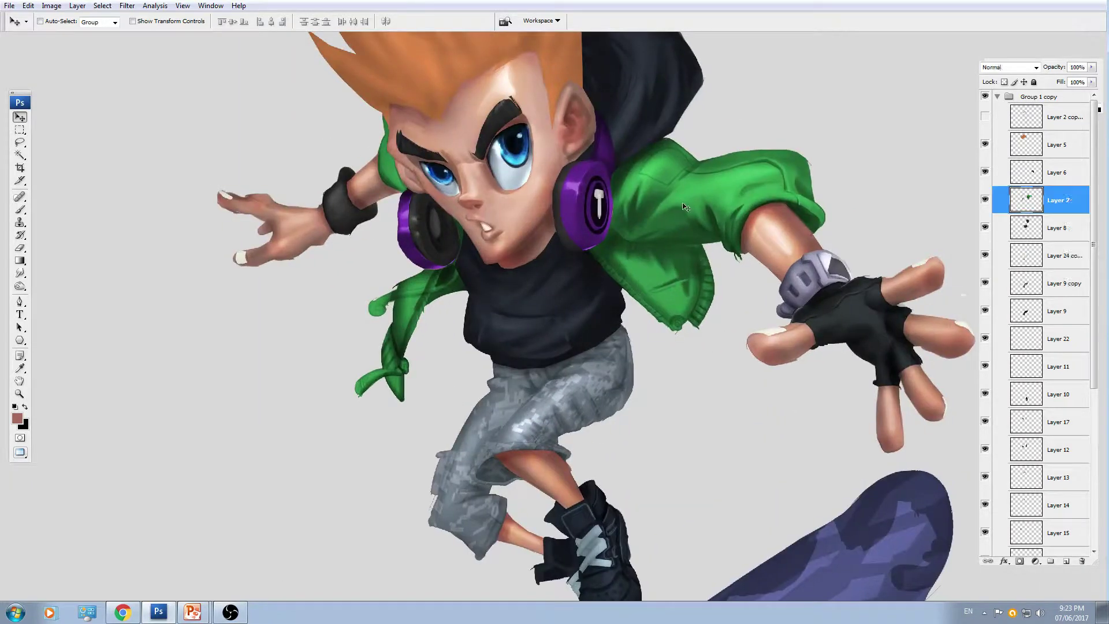
pyautogui.scroll(-2, 687, 206)
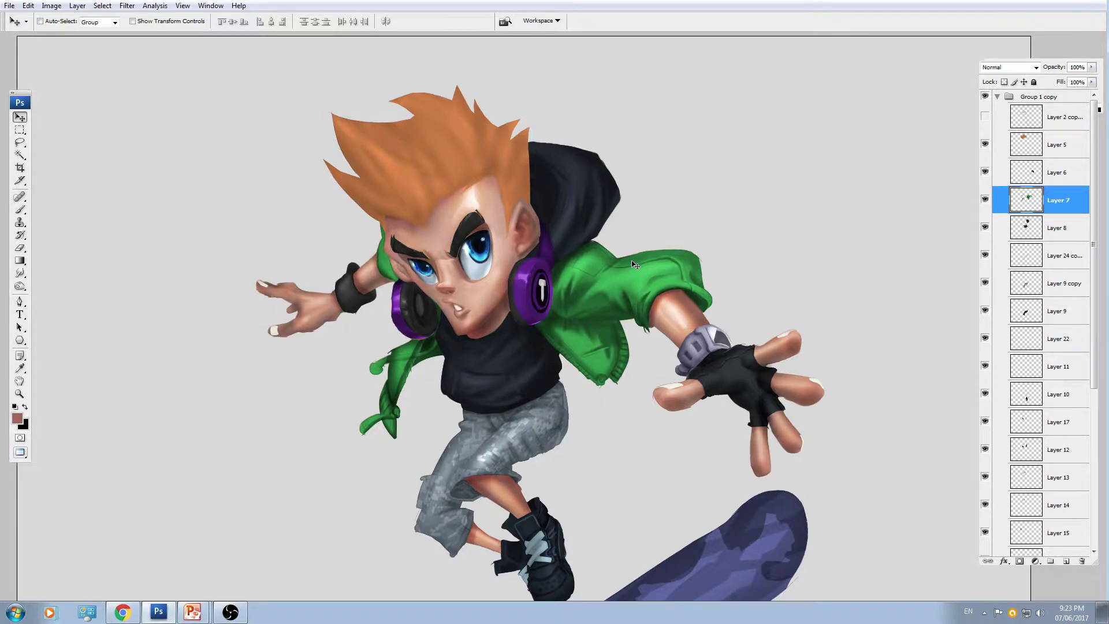
# - Load the hair's outline from Layer 5 as a selection, hide its edges and ready the Brush tool
pyautogui.keyDown('ctrl'); pyautogui.click(439, 196); pyautogui.keyUp('ctrl')
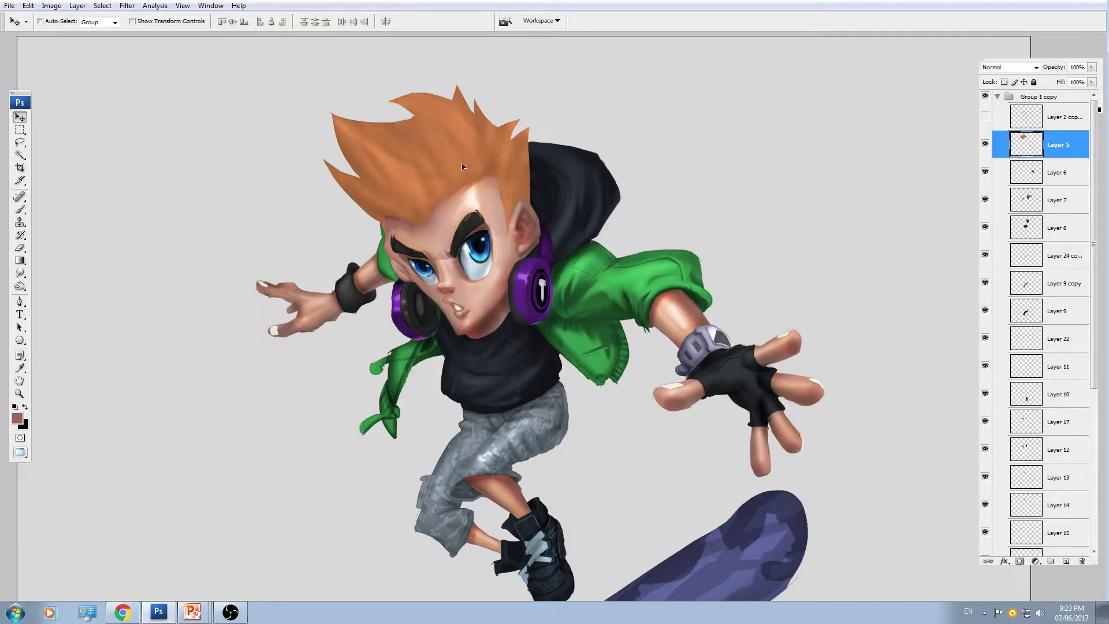
pyautogui.hotkey('ctrl', '+')
pyautogui.moveTo(570, 218); pyautogui.dragTo(651, 290)
pyautogui.keyDown('ctrl'); pyautogui.click(1025, 149); pyautogui.keyUp('ctrl')
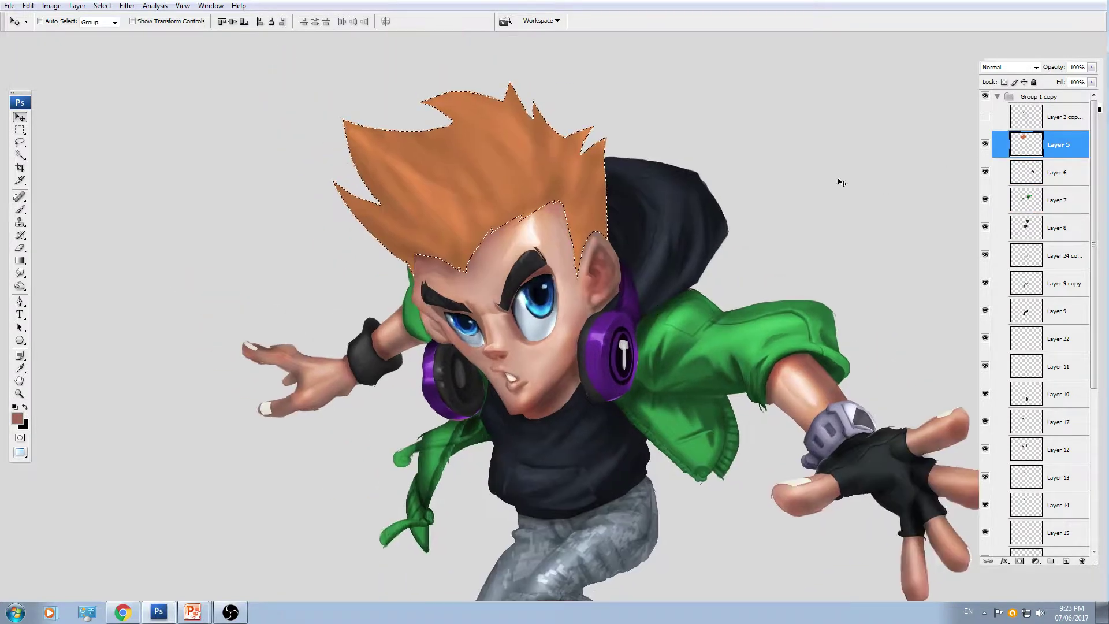
pyautogui.hotkey('ctrl', 'h')
pyautogui.press('b')
pyautogui.hotkey('ctrl', '+')
pyautogui.hotkey('ctrl', '+')
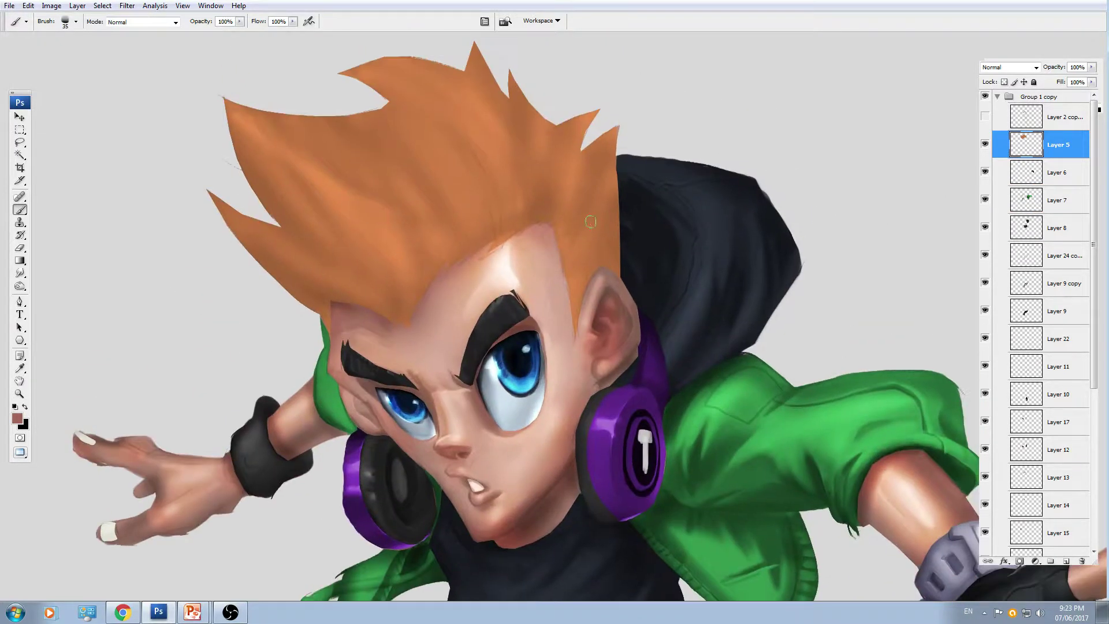
# - Set the foreground colour to a redder version of the orange sampled from the hair
pyautogui.press('d')
pyautogui.click(16, 419)
pyautogui.click(487, 189)
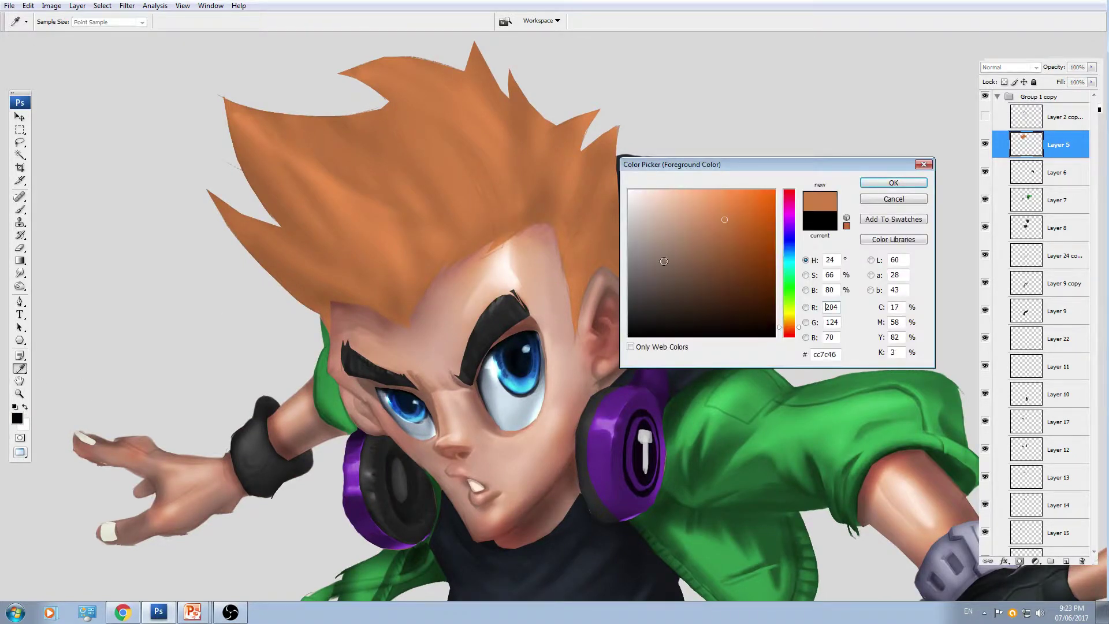
pyautogui.click(789, 332)
pyautogui.click(894, 183)
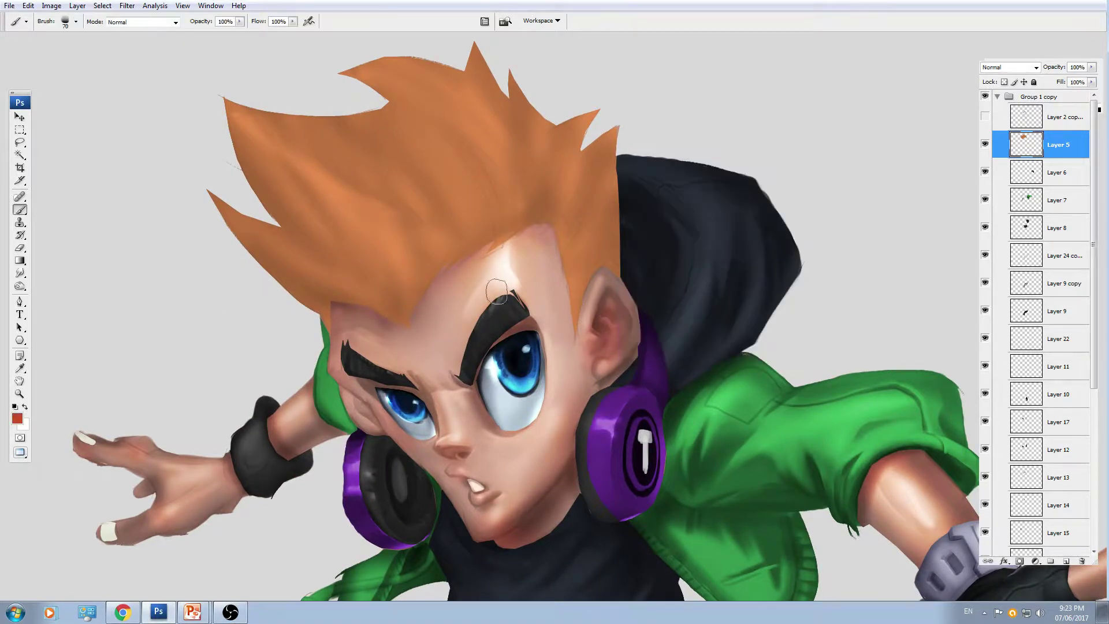
# - Enlarge the brush and paint a broad red-orange wash over the hair, undoing the first small stroke
pyautogui.moveTo(471, 150)
pyautogui.mouseDown()
pyautogui.moveTo(546, 200)
pyautogui.moveTo(405, 260)
pyautogui.mouseUp()
pyautogui.hotkey('ctrl', '-')
pyautogui.press(']')
pyautogui.press(']')
pyautogui.press(']')
pyautogui.press(']')
pyautogui.press(']')
pyautogui.press(']')
pyautogui.press(']')
pyautogui.press(']')
pyautogui.press(']')
pyautogui.press(']')
pyautogui.press(']')
pyautogui.press(']')
pyautogui.press(']')
pyautogui.press(']')
pyautogui.press(']')
pyautogui.hotkey('ctrl', 'z')
pyautogui.moveTo(532, 173)
pyautogui.mouseDown()
pyautogui.moveTo(398, 268)
pyautogui.moveTo(292, 368)
pyautogui.mouseUp()
pyautogui.press('[')
pyautogui.press('[')
pyautogui.press('[')
pyautogui.press('[')
pyautogui.press('[')
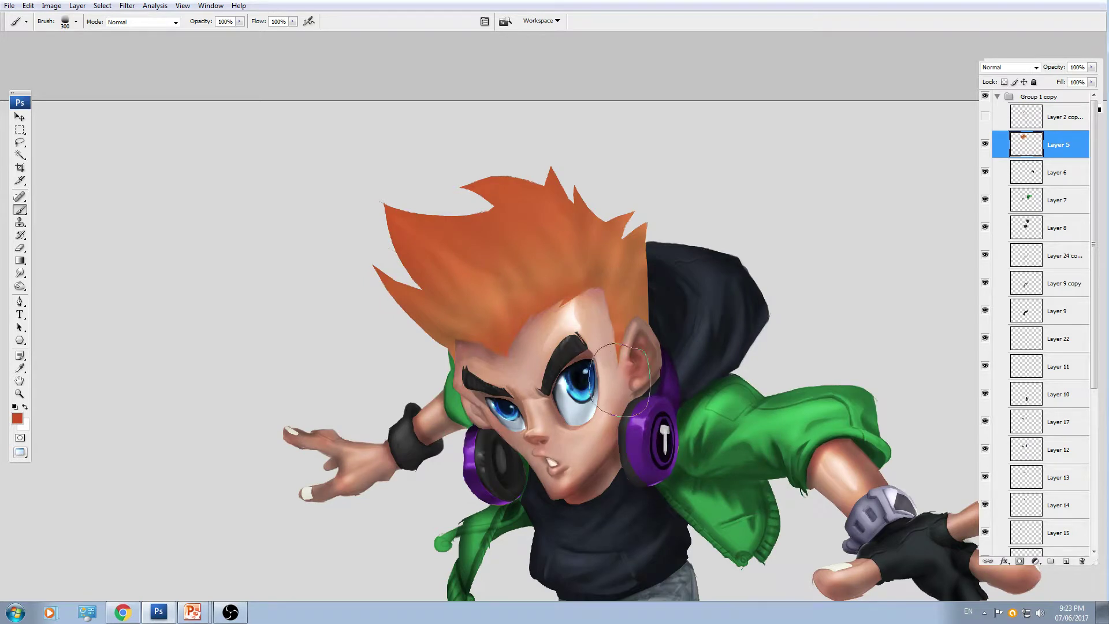
# - Sample the hair's reddish orange and paint a thin strand above the ear with a 20 px brush
pyautogui.hotkey('ctrl', '+')
pyautogui.hotkey('ctrl', '+')
pyautogui.hotkey('ctrl', '+')
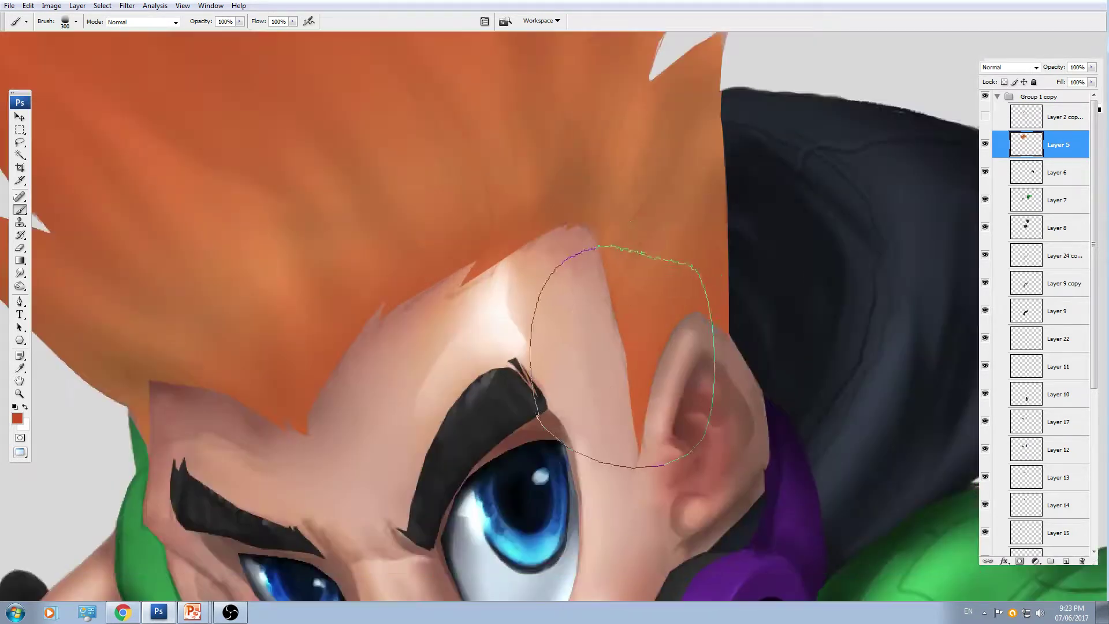
pyautogui.press('[')
pyautogui.press('[')
pyautogui.press('[')
pyautogui.press('[')
pyautogui.press('[')
pyautogui.press('[')
pyautogui.press('[')
pyautogui.press('[')
pyautogui.press('[')
pyautogui.press('[')
pyautogui.press('[')
pyautogui.press('[')
pyautogui.keyDown('alt'); pyautogui.click(670, 302); pyautogui.keyUp('alt')
pyautogui.moveTo(672, 276); pyautogui.dragTo(646, 316)
pyautogui.press('[')
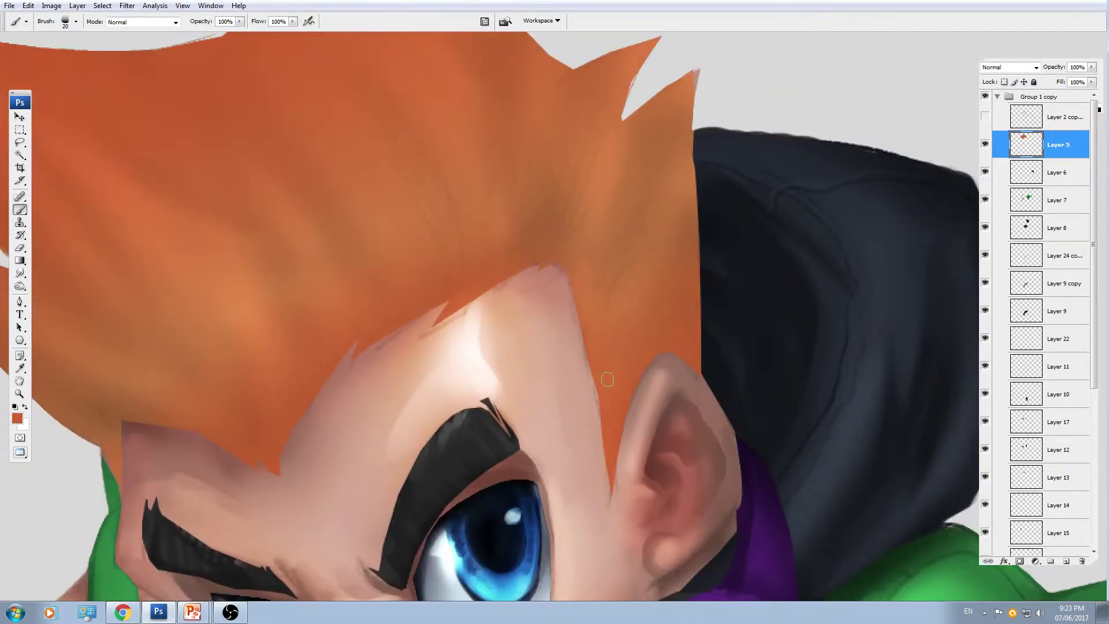
pyautogui.moveTo(608, 379); pyautogui.dragTo(705, 148)
# - Set the foreground colour to dark brown and shade the strands above the ear with a small brush
pyautogui.click(16, 418)
pyautogui.click(722, 263)
pyautogui.click(877, 181)
pyautogui.press(']')
pyautogui.press(']')
pyautogui.press(']')
pyautogui.press(']')
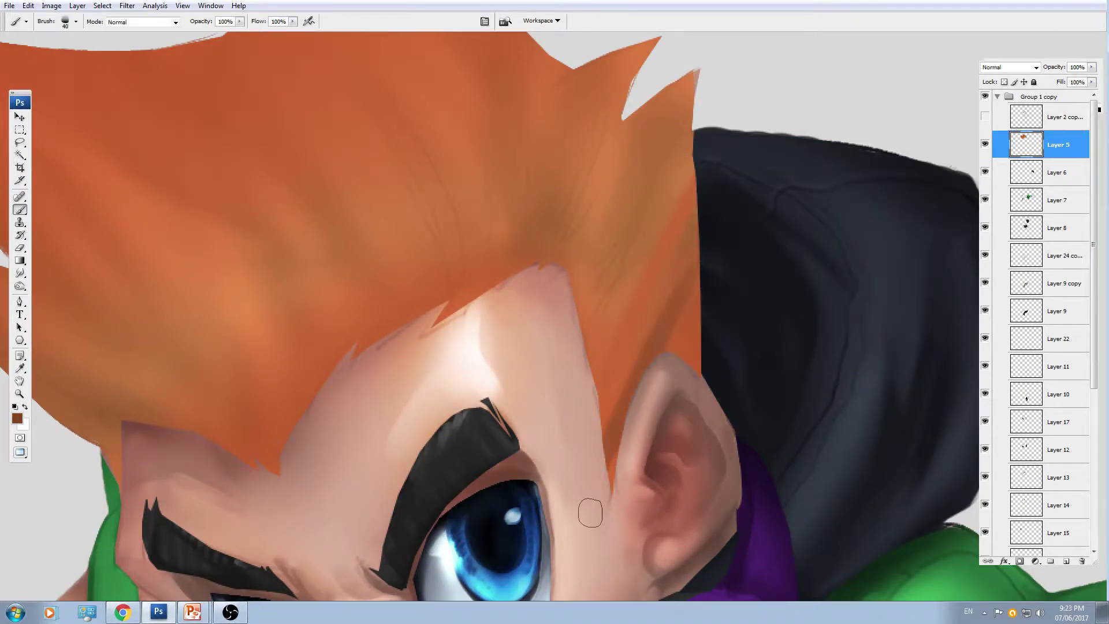
pyautogui.hotkey('ctrl', '-')
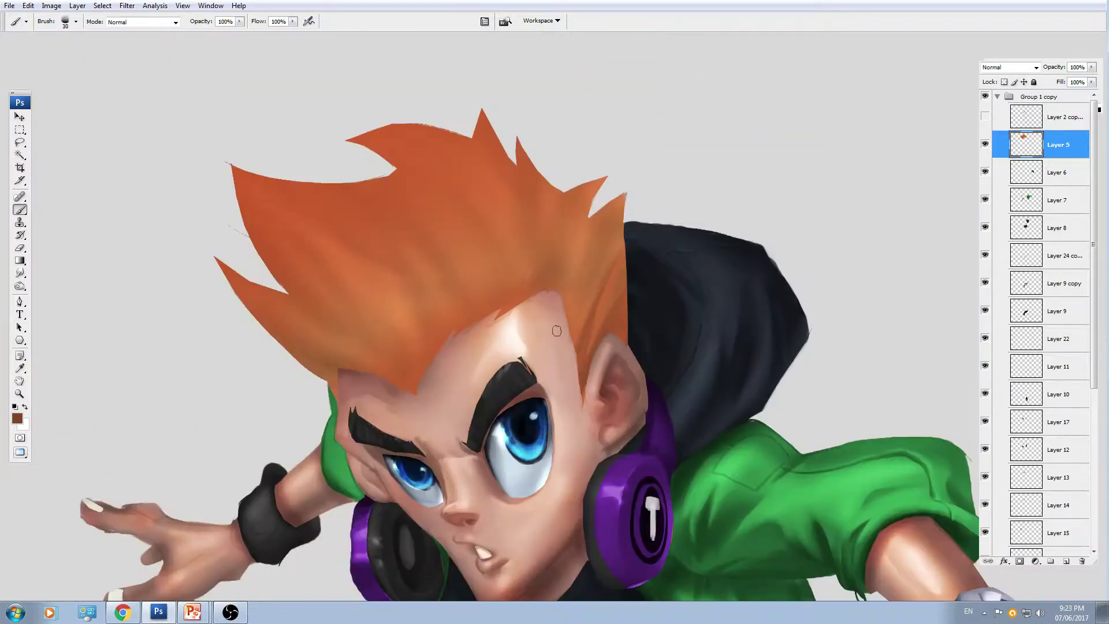
pyautogui.press('[')
pyautogui.press('[')
pyautogui.press(']')
pyautogui.press(']')
pyautogui.press(']')
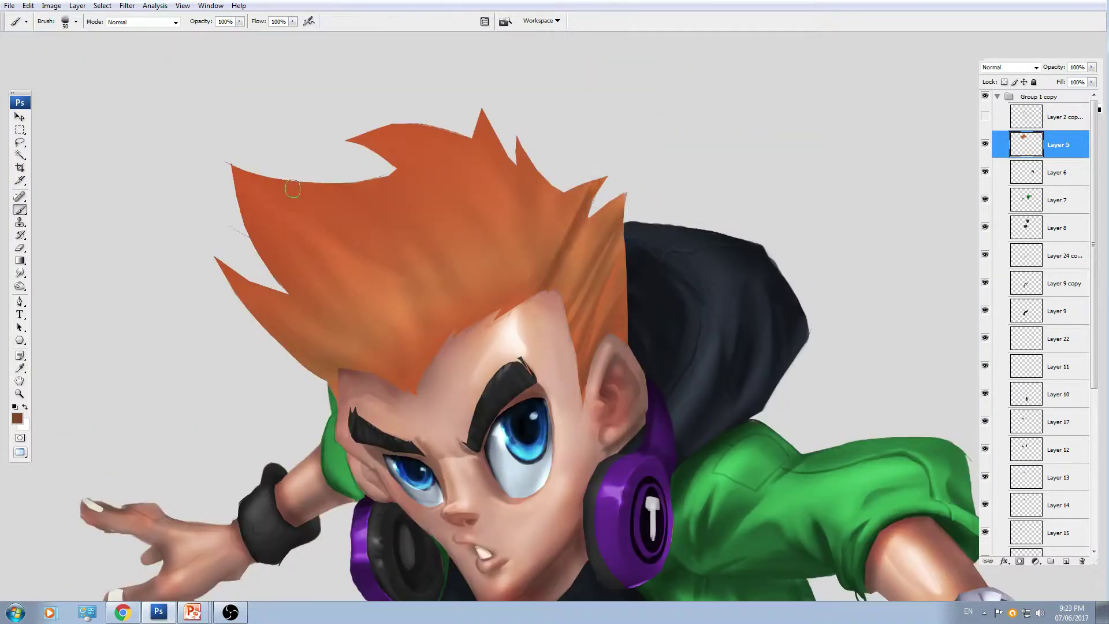
# - Shade the front locks with long brown strands running toward the hairline, using a 70 px brush
pyautogui.moveTo(292, 189); pyautogui.dragTo(325, 215)
pyautogui.press(']')
pyautogui.moveTo(242, 173); pyautogui.dragTo(444, 336)
pyautogui.moveTo(280, 297)
pyautogui.mouseDown()
pyautogui.moveTo(353, 361)
pyautogui.moveTo(386, 365)
pyautogui.mouseUp()
pyautogui.moveTo(237, 274); pyautogui.dragTo(318, 338)
pyautogui.moveTo(255, 301); pyautogui.dragTo(341, 390)
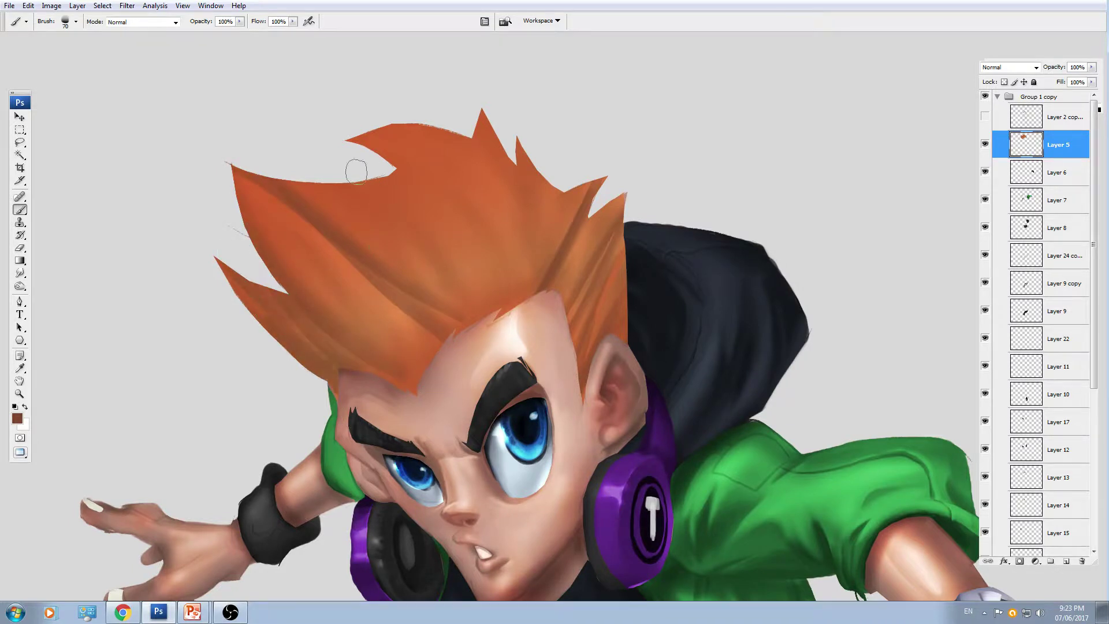
# - Enlarge the brush and paint broad brown strands from the upper lock down toward the forehead
pyautogui.press(']')
pyautogui.press(']')
pyautogui.moveTo(369, 176)
pyautogui.mouseDown()
pyautogui.moveTo(476, 257)
pyautogui.moveTo(492, 322)
pyautogui.mouseUp()
pyautogui.moveTo(492, 322); pyautogui.dragTo(396, 190)
pyautogui.press('[')
pyautogui.moveTo(366, 150)
pyautogui.mouseDown()
pyautogui.moveTo(533, 341)
pyautogui.moveTo(480, 136)
pyautogui.mouseUp()
# - Shade the tall spike and its neighbouring spike with brown strands, reducing the brush to 40 px
pyautogui.press('[')
pyautogui.press('[')
pyautogui.press('[')
pyautogui.moveTo(532, 234)
pyautogui.mouseDown()
pyautogui.moveTo(491, 162)
pyautogui.moveTo(476, 99)
pyautogui.mouseUp()
pyautogui.moveTo(490, 164); pyautogui.dragTo(526, 300)
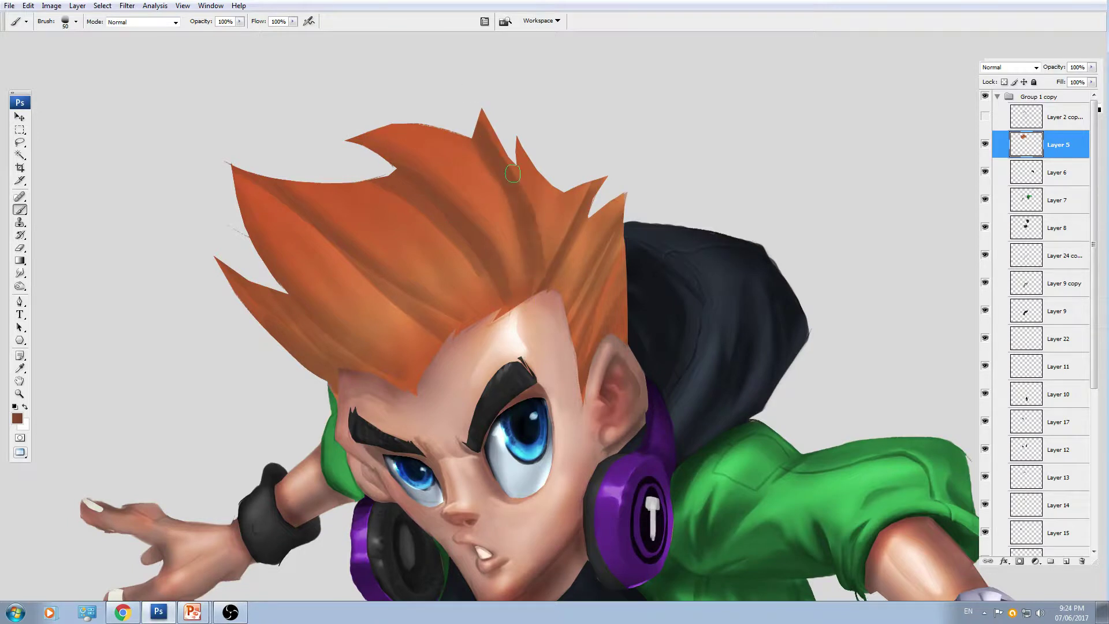
pyautogui.moveTo(535, 225); pyautogui.dragTo(508, 156)
pyautogui.moveTo(531, 274)
pyautogui.mouseDown()
pyautogui.moveTo(557, 156)
pyautogui.moveTo(570, 171)
pyautogui.mouseUp()
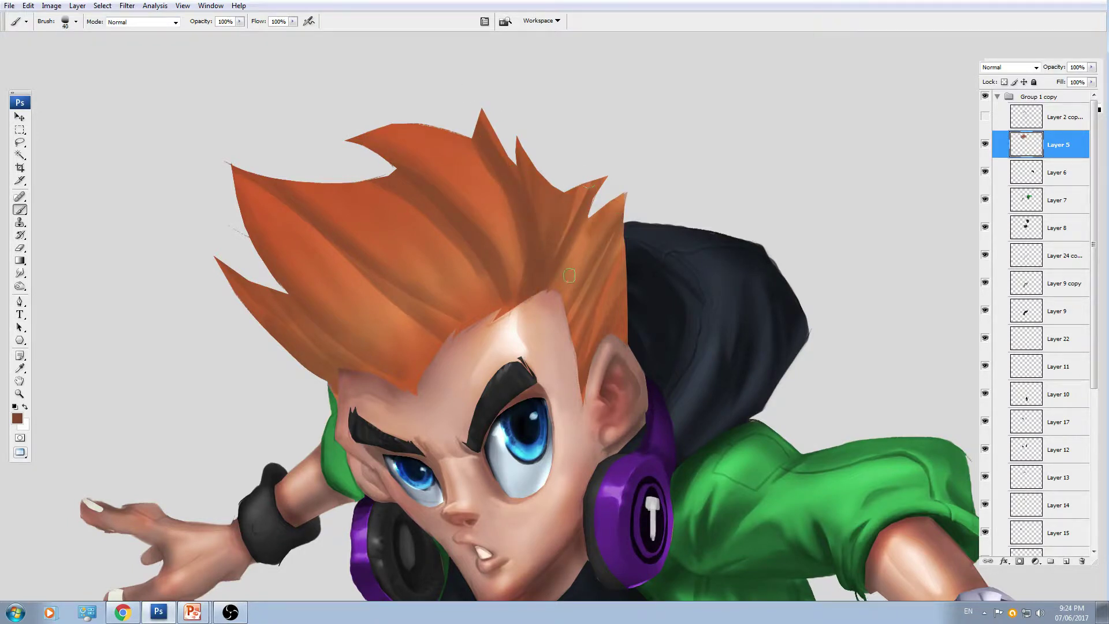
# - Darken the rear spikes and the hair above the ear in brown with a 35 px brush
pyautogui.moveTo(593, 226); pyautogui.dragTo(560, 296)
pyautogui.press('[')
pyautogui.press('[')
pyautogui.press('[')
pyautogui.moveTo(622, 250)
pyautogui.mouseDown()
pyautogui.moveTo(569, 297)
pyautogui.moveTo(563, 333)
pyautogui.mouseUp()
pyautogui.moveTo(617, 286); pyautogui.dragTo(584, 361)
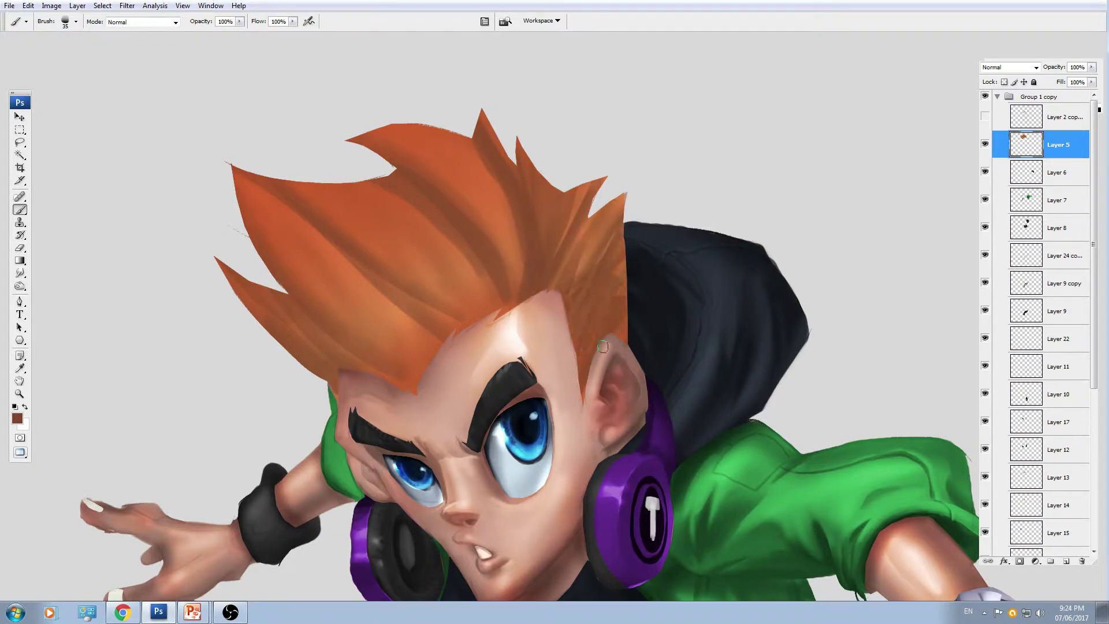
pyautogui.moveTo(621, 318); pyautogui.dragTo(598, 377)
pyautogui.moveTo(623, 287); pyautogui.dragTo(628, 249)
pyautogui.hotkey('ctrl', '-')
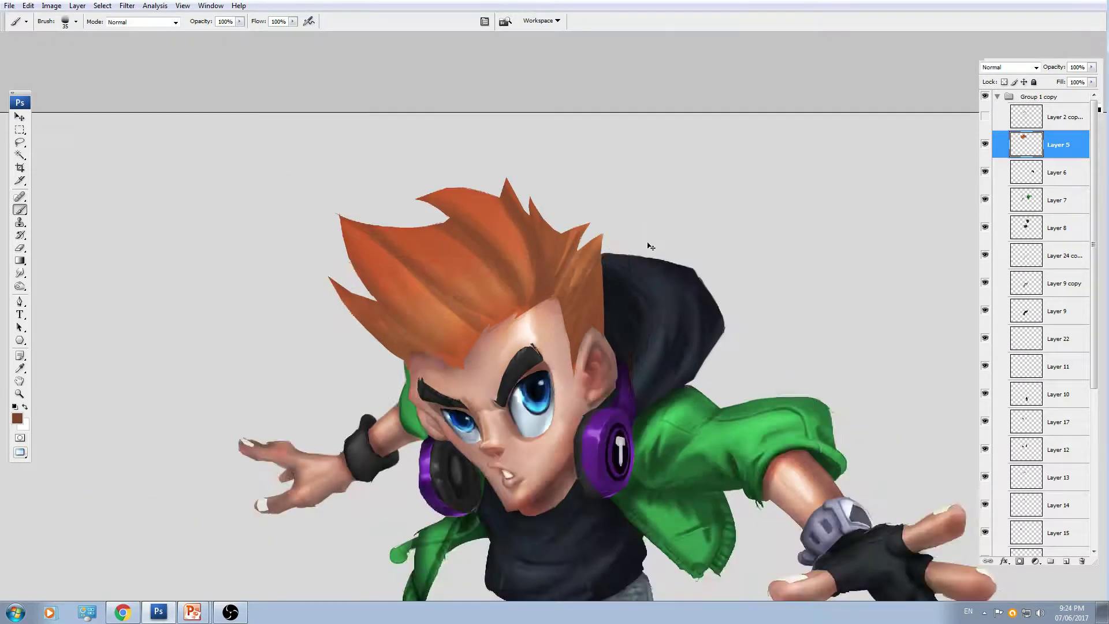
# - Paint narrower brown strands through the front lock and the middle of the hair above the forehead
pyautogui.hotkey('ctrl', '+')
pyautogui.moveTo(428, 351); pyautogui.dragTo(481, 307)
pyautogui.moveTo(407, 265); pyautogui.dragTo(450, 318)
pyautogui.moveTo(396, 243); pyautogui.dragTo(454, 344)
pyautogui.moveTo(407, 299); pyautogui.dragTo(441, 334)
pyautogui.press(']')
pyautogui.moveTo(460, 263); pyautogui.dragTo(493, 298)
pyautogui.moveTo(499, 196); pyautogui.dragTo(512, 312)
pyautogui.moveTo(516, 257); pyautogui.dragTo(509, 288)
pyautogui.moveTo(505, 187); pyautogui.dragTo(520, 292)
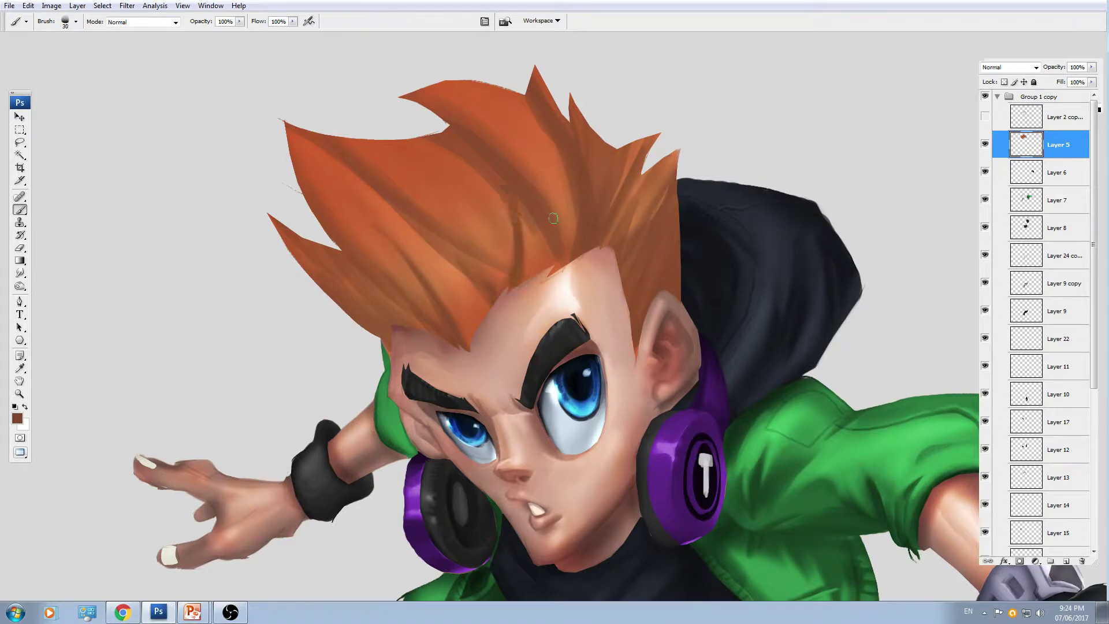
# - Add fine brown strands below the tall spike, using brush sizes of about 25 to 30 px
pyautogui.press('[')
pyautogui.moveTo(555, 213)
pyautogui.mouseDown()
pyautogui.moveTo(532, 228)
pyautogui.moveTo(546, 248)
pyautogui.moveTo(510, 171)
pyautogui.moveTo(553, 286)
pyautogui.mouseUp()
pyautogui.press(']')
pyautogui.moveTo(546, 141); pyautogui.dragTo(572, 237)
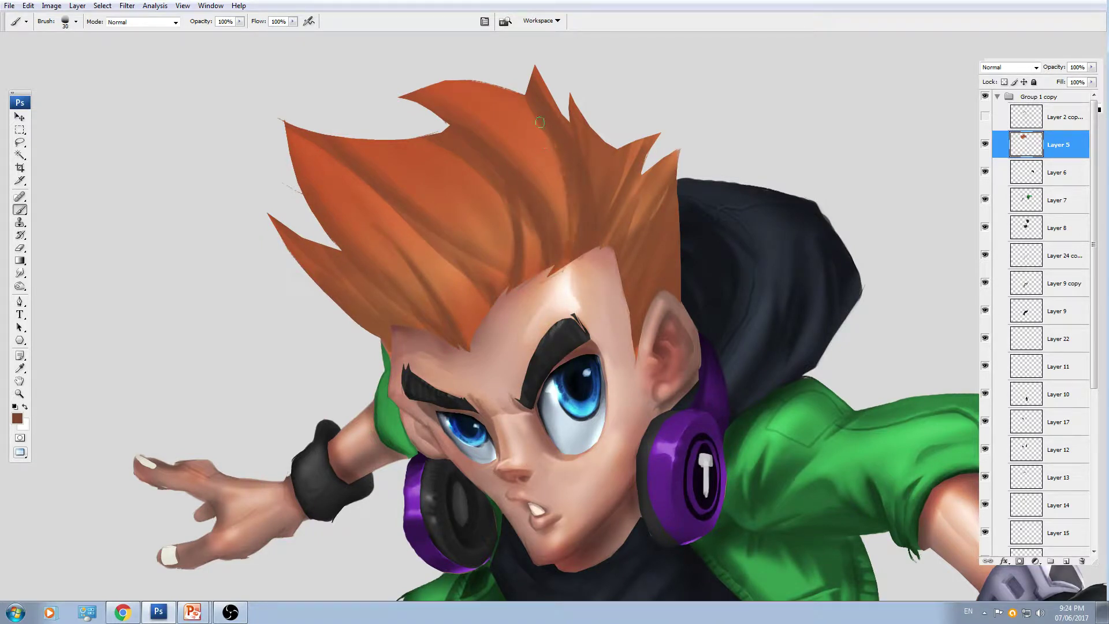
pyautogui.press('[')
pyautogui.press('[')
pyautogui.moveTo(521, 123); pyautogui.dragTo(549, 237)
pyautogui.moveTo(559, 181)
pyautogui.mouseDown()
pyautogui.moveTo(561, 236)
pyautogui.moveTo(624, 246)
pyautogui.mouseUp()
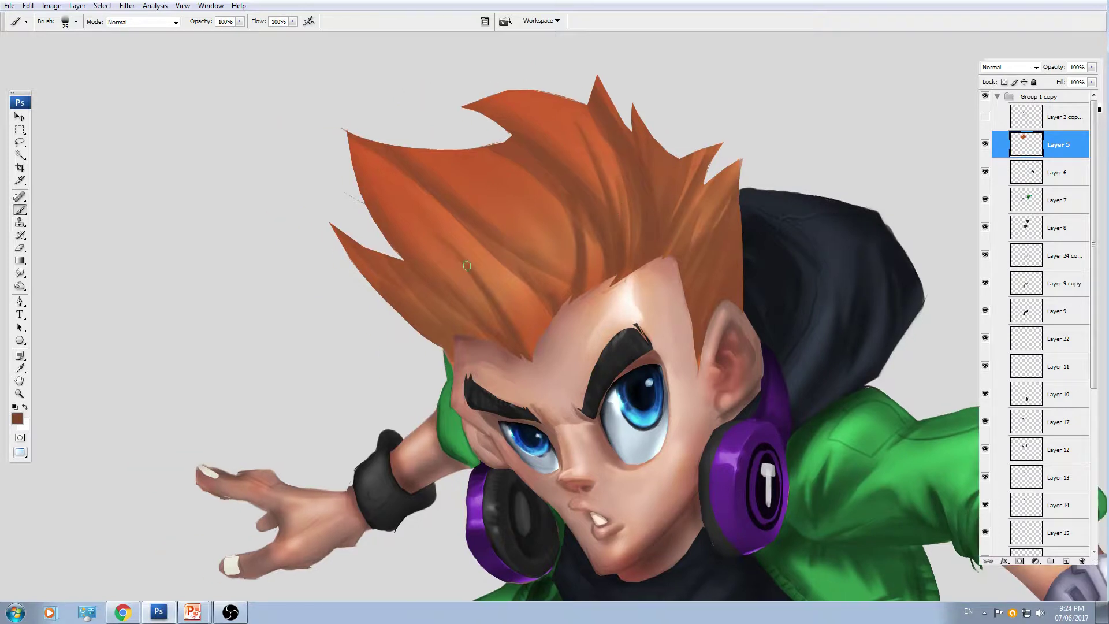
# - Paint thin brown strands near the front hairline and at the front spike's tip with a 25 px brush
pyautogui.moveTo(482, 291); pyautogui.dragTo(496, 324)
pyautogui.moveTo(446, 294); pyautogui.dragTo(477, 328)
pyautogui.hotkey('ctrl', '-')
pyautogui.hotkey('ctrl', '+')
pyautogui.moveTo(357, 128)
pyautogui.mouseDown()
pyautogui.moveTo(411, 197)
pyautogui.moveTo(363, 164)
pyautogui.mouseUp()
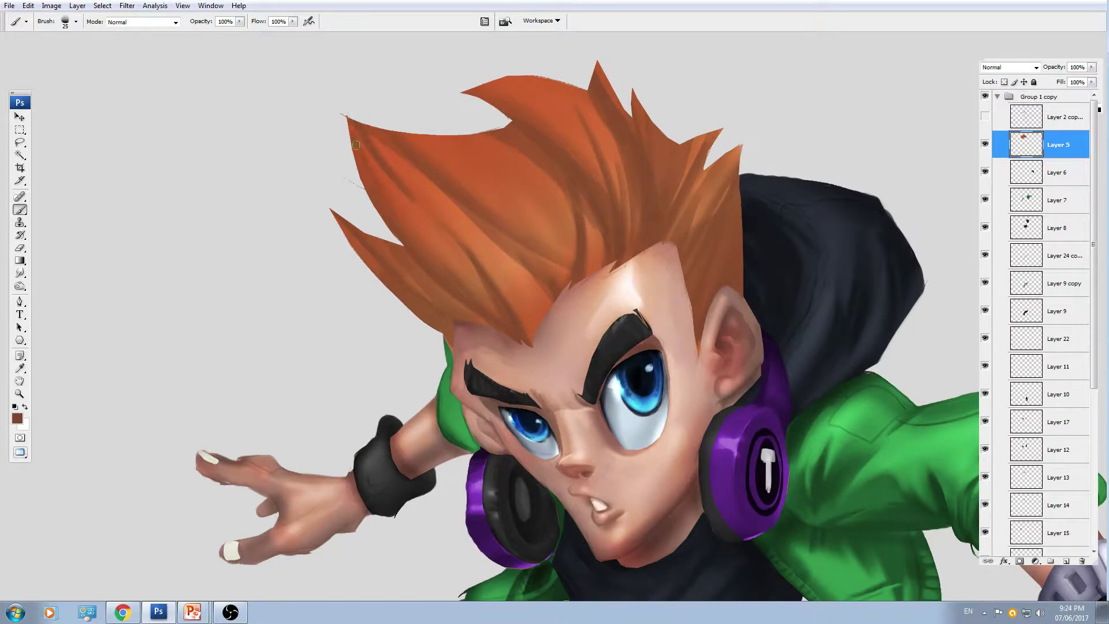
# - Sample brown-orange tones from the front lock and blend its shading with a 40 px brush
pyautogui.keyDown('alt'); pyautogui.click(405, 202); pyautogui.keyUp('alt')
pyautogui.hotkey('ctrl', '-')
pyautogui.hotkey('ctrl', '+')
pyautogui.keyDown('alt'); pyautogui.click(473, 184); pyautogui.keyUp('alt')
pyautogui.press(']')
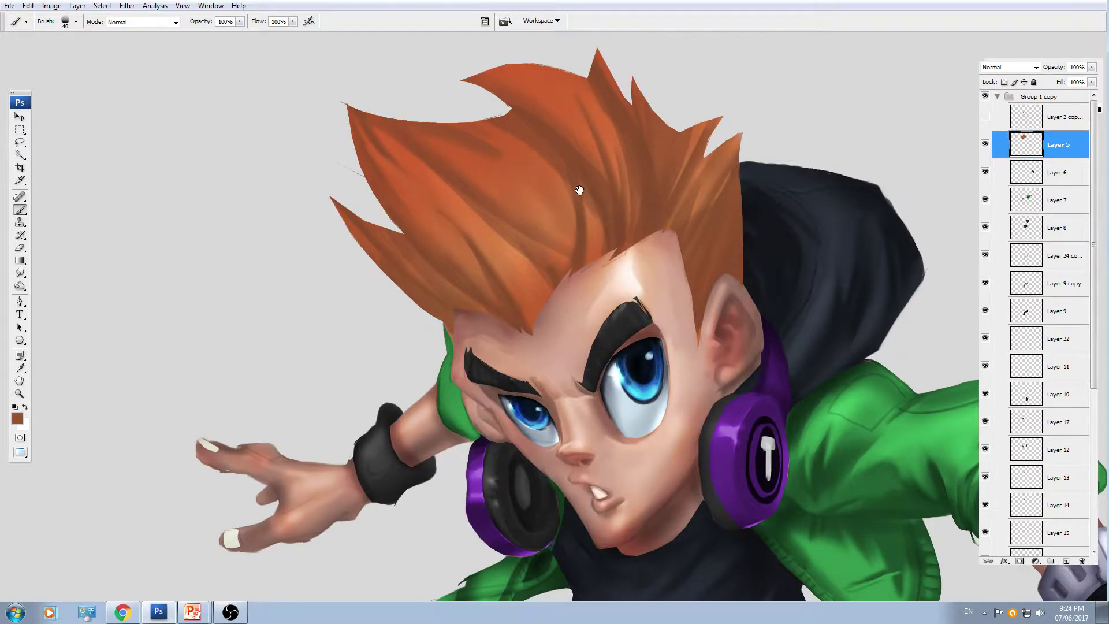
# - Smudge the brown strands into the orange hair with the Smudge tool at 77% strength and a 15–20 px brush
pyautogui.moveTo(567, 164); pyautogui.dragTo(549, 178)
pyautogui.press('r')
pyautogui.moveTo(477, 169)
pyautogui.mouseDown()
pyautogui.moveTo(525, 209)
pyautogui.moveTo(568, 287)
pyautogui.moveTo(568, 218)
pyautogui.mouseUp()
pyautogui.press('[')
pyautogui.press('[')
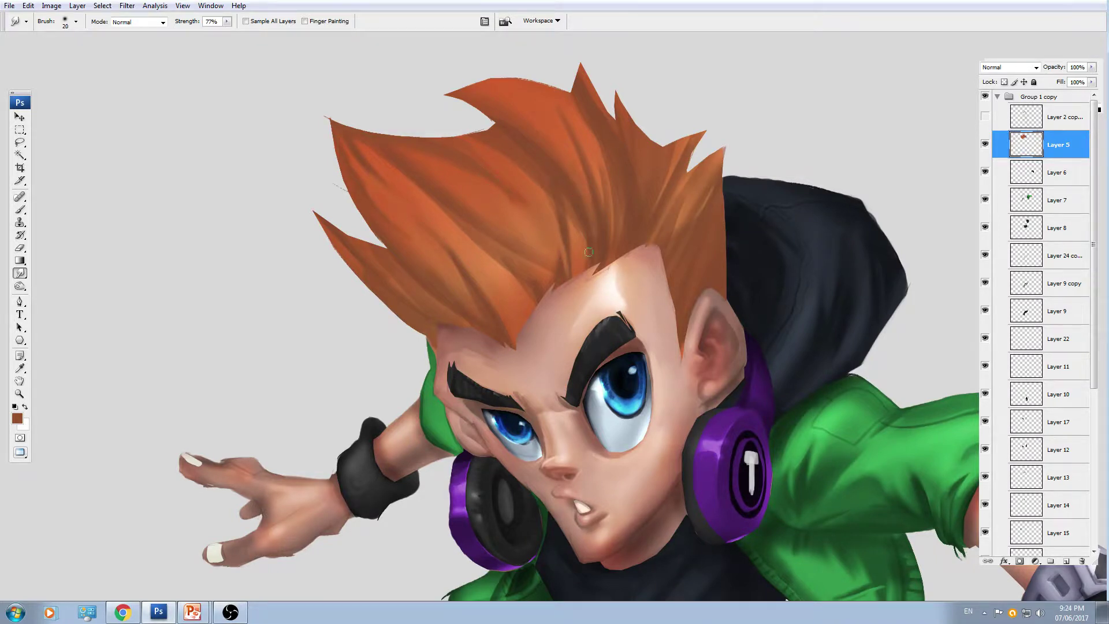
pyautogui.scroll(2, 580, 188)
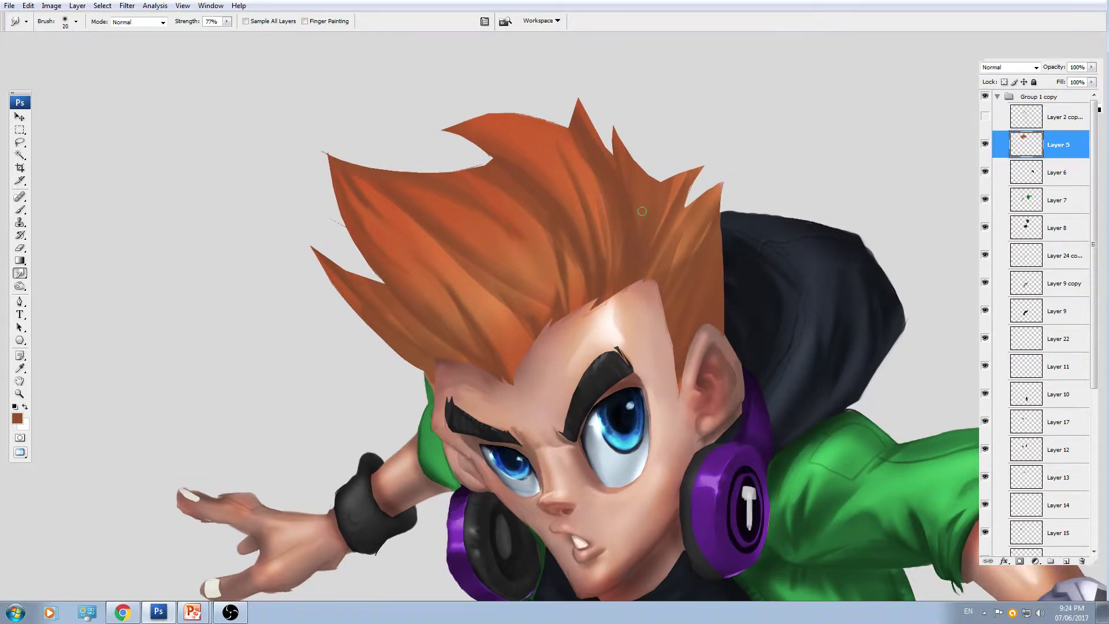
pyautogui.hotkey('ctrl', '-')
pyautogui.hotkey('ctrl', '-')
pyautogui.hotkey('ctrl', '+')
pyautogui.hotkey('ctrl', '+')
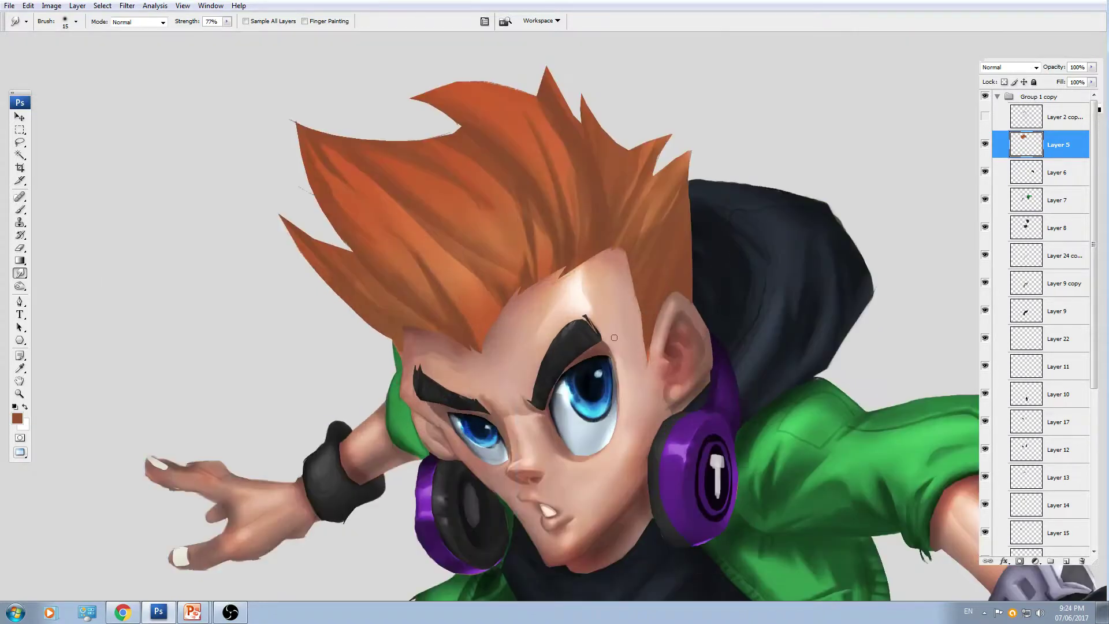
# - Return to the Brush tool, sample a light orange and paint highlight strands along the front lock
pyautogui.moveTo(549, 310); pyautogui.dragTo(612, 322)
pyautogui.press('b')
pyautogui.keyDown('alt'); pyautogui.click(557, 263); pyautogui.keyUp('alt')
pyautogui.press(']')
pyautogui.moveTo(392, 149); pyautogui.dragTo(478, 210)
pyautogui.press('[')
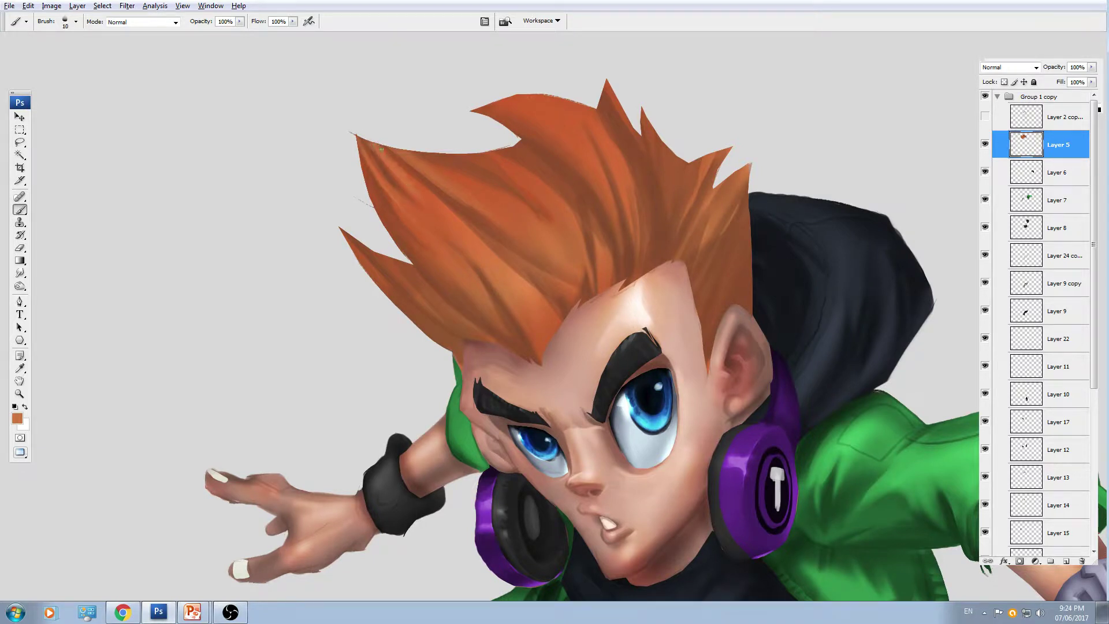
# - Paint light orange strands over the upper lock and tall spike, working from a 45 px brush down to 9 px
pyautogui.press(']')
pyautogui.press(']')
pyautogui.press(']')
pyautogui.press(']')
pyautogui.press(']')
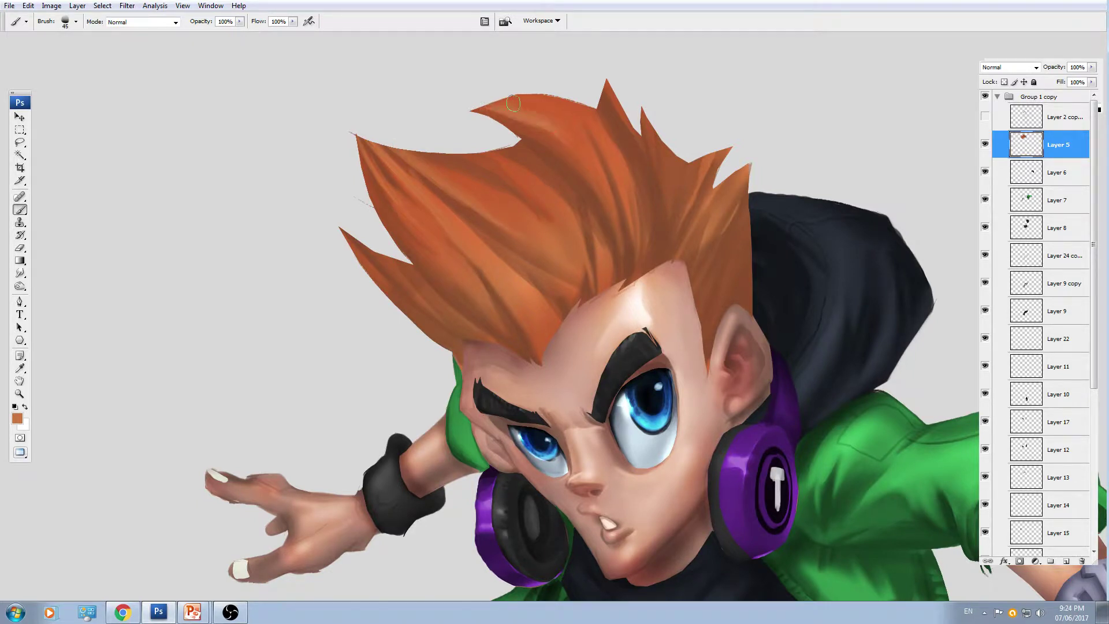
pyautogui.press('[')
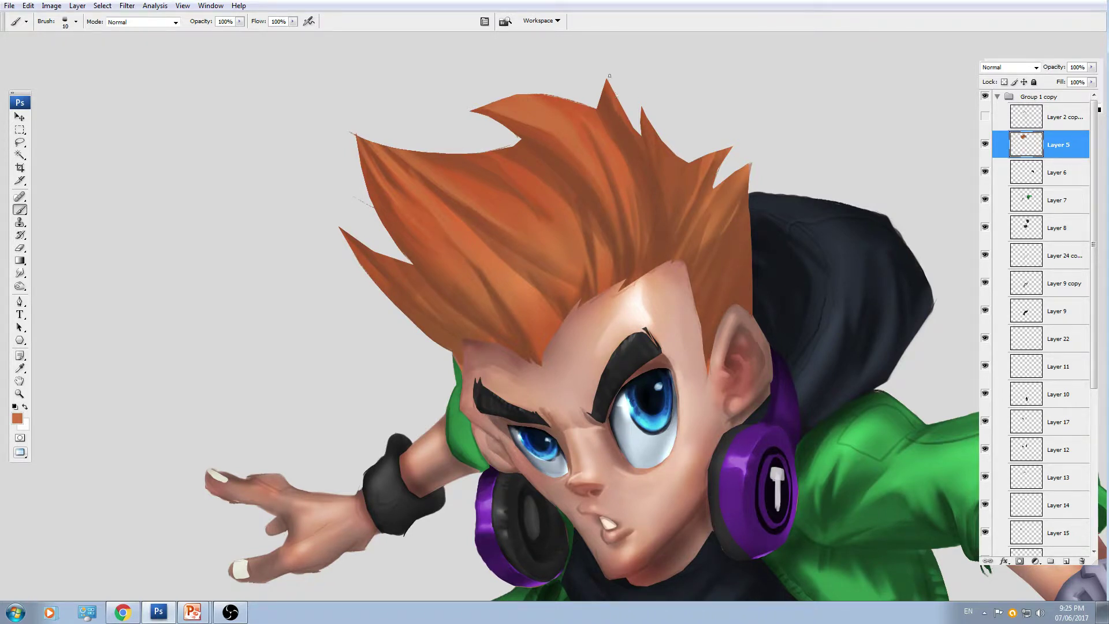
pyautogui.moveTo(628, 145); pyautogui.dragTo(614, 95)
pyautogui.press('[')
pyautogui.press('[')
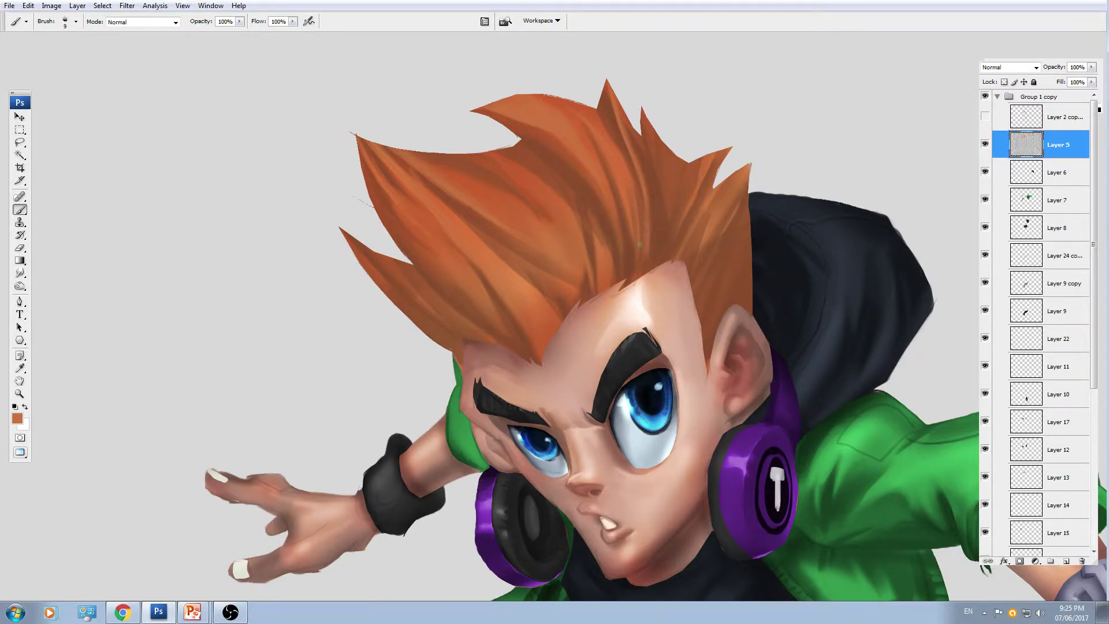
# - Add thin light orange strands through the spikes above the forehead with a small brush
pyautogui.moveTo(663, 174); pyautogui.dragTo(655, 149)
pyautogui.press(']')
pyautogui.press(']')
pyautogui.moveTo(662, 252)
pyautogui.mouseDown()
pyautogui.moveTo(664, 187)
pyautogui.moveTo(658, 264)
pyautogui.mouseUp()
pyautogui.moveTo(669, 160); pyautogui.dragTo(666, 256)
pyautogui.press('[')
pyautogui.press('[')
pyautogui.moveTo(678, 205); pyautogui.dragTo(677, 186)
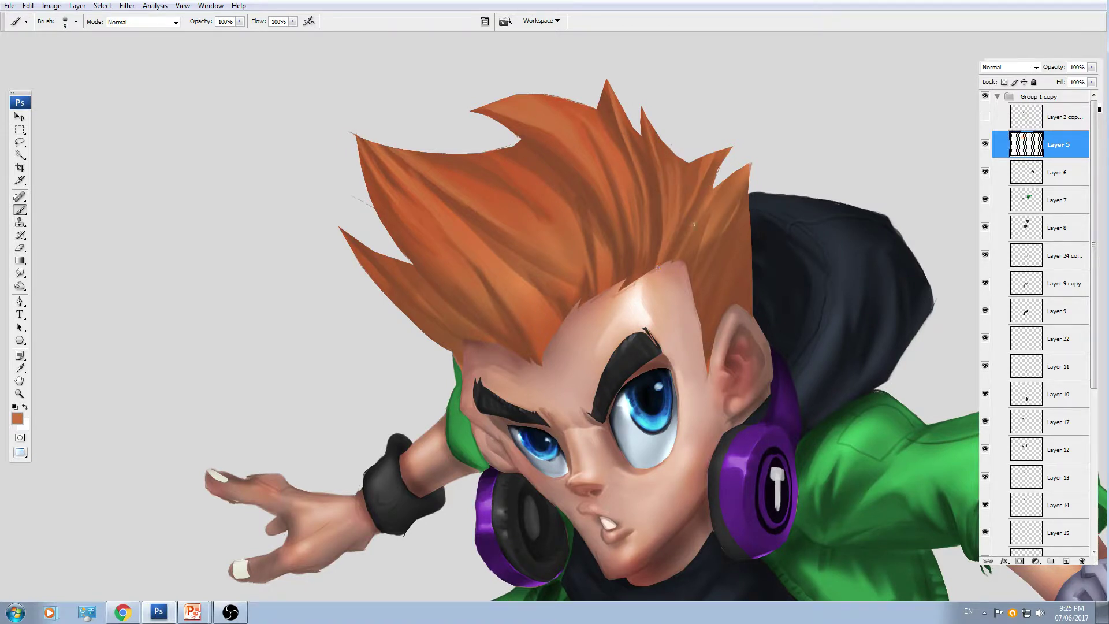
pyautogui.moveTo(698, 205); pyautogui.dragTo(672, 256)
pyautogui.press(']')
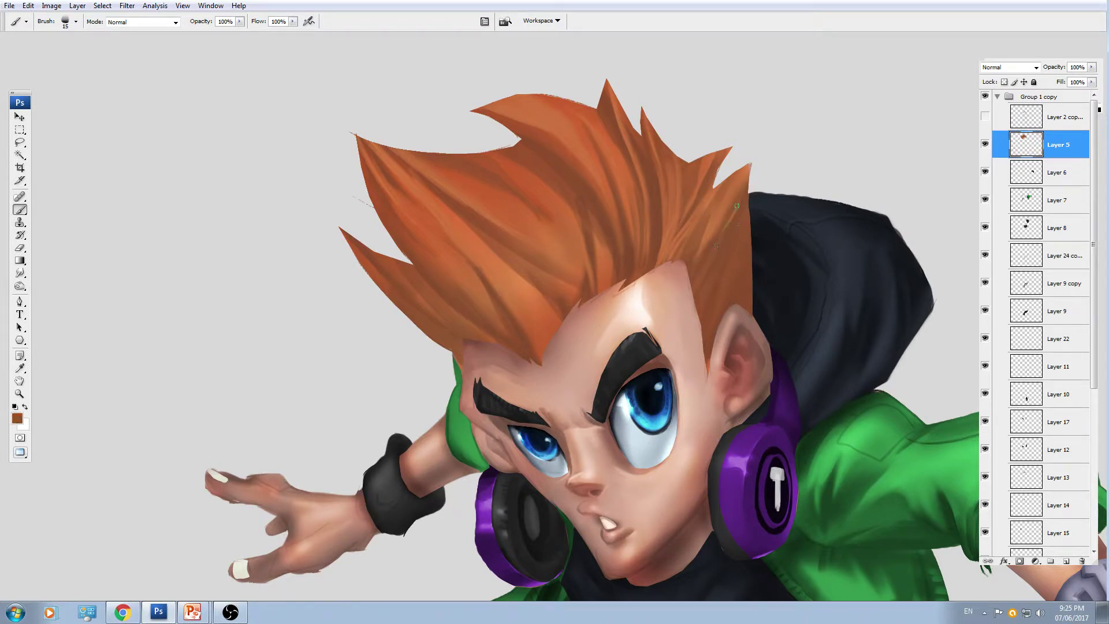
# - Shade the rear spikes with brown strands, enlarging the brush to 20 px
pyautogui.moveTo(737, 206); pyautogui.dragTo(704, 251)
pyautogui.press(']')
pyautogui.moveTo(716, 193); pyautogui.dragTo(701, 232)
# - Blend the hair above the ear with browns and oranges sampled from nearby strands, using a 40 px brush
pyautogui.keyDown('alt'); pyautogui.click(671, 254); pyautogui.keyUp('alt')
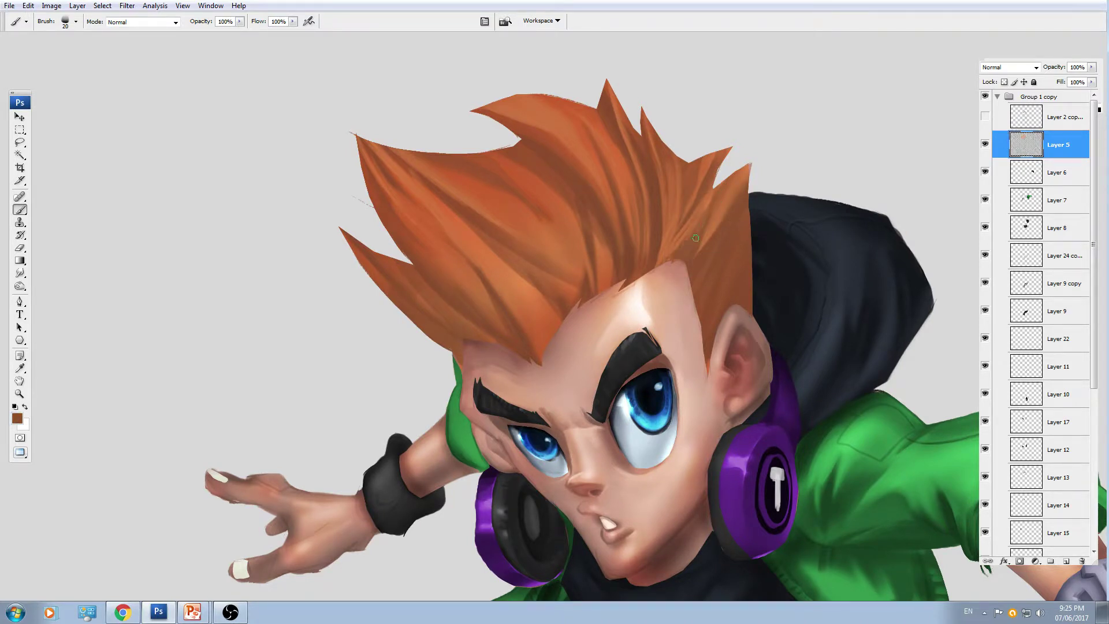
pyautogui.press(']')
pyautogui.press(']')
pyautogui.press(']')
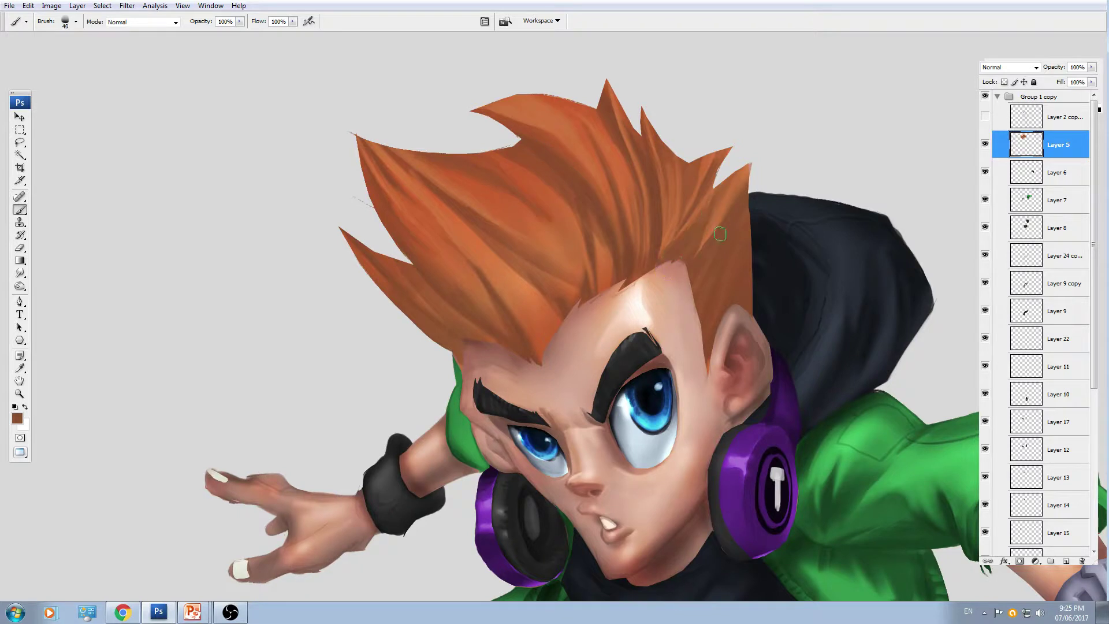
pyautogui.keyDown('alt'); pyautogui.click(719, 225); pyautogui.keyUp('alt')
pyautogui.moveTo(751, 209); pyautogui.dragTo(700, 289)
pyautogui.keyDown('alt'); pyautogui.click(716, 295); pyautogui.keyUp('alt')
pyautogui.moveTo(755, 226); pyautogui.dragTo(693, 310)
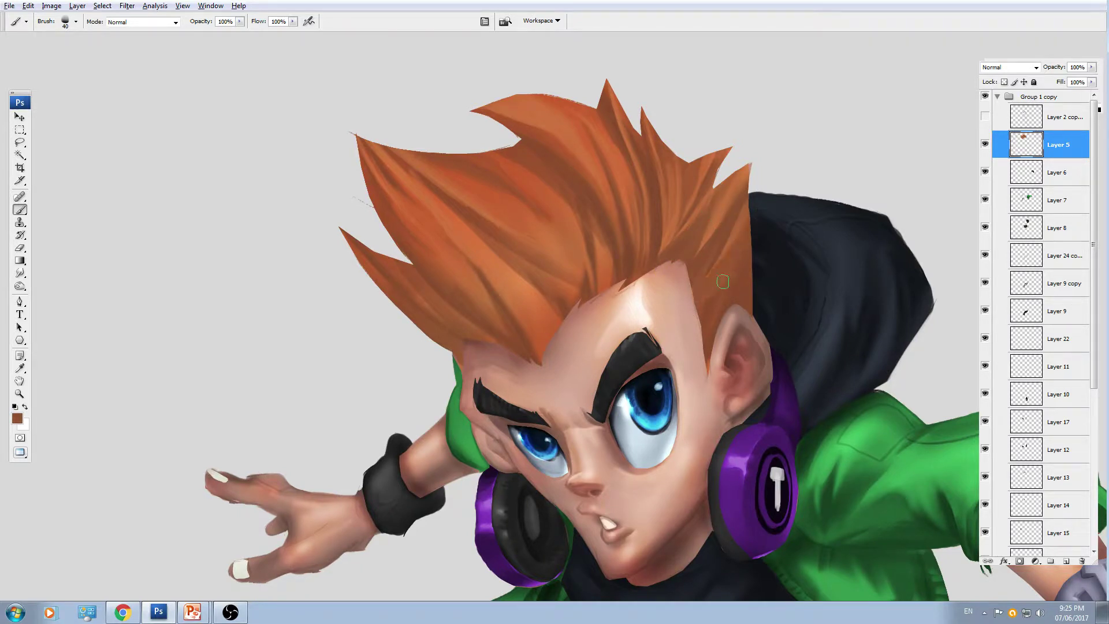
pyautogui.keyDown('alt'); pyautogui.click(740, 226); pyautogui.keyUp('alt')
pyautogui.moveTo(755, 247); pyautogui.dragTo(705, 330)
pyautogui.keyDown('alt'); pyautogui.click(736, 260); pyautogui.keyUp('alt')
pyautogui.moveTo(732, 267); pyautogui.dragTo(711, 327)
# - Sample the hair's red-orange and paint thin strands across the front lock with a 15 px brush
pyautogui.hotkey('ctrl', '-')
pyautogui.hotkey('ctrl', '+')
pyautogui.moveTo(493, 208); pyautogui.dragTo(521, 222)
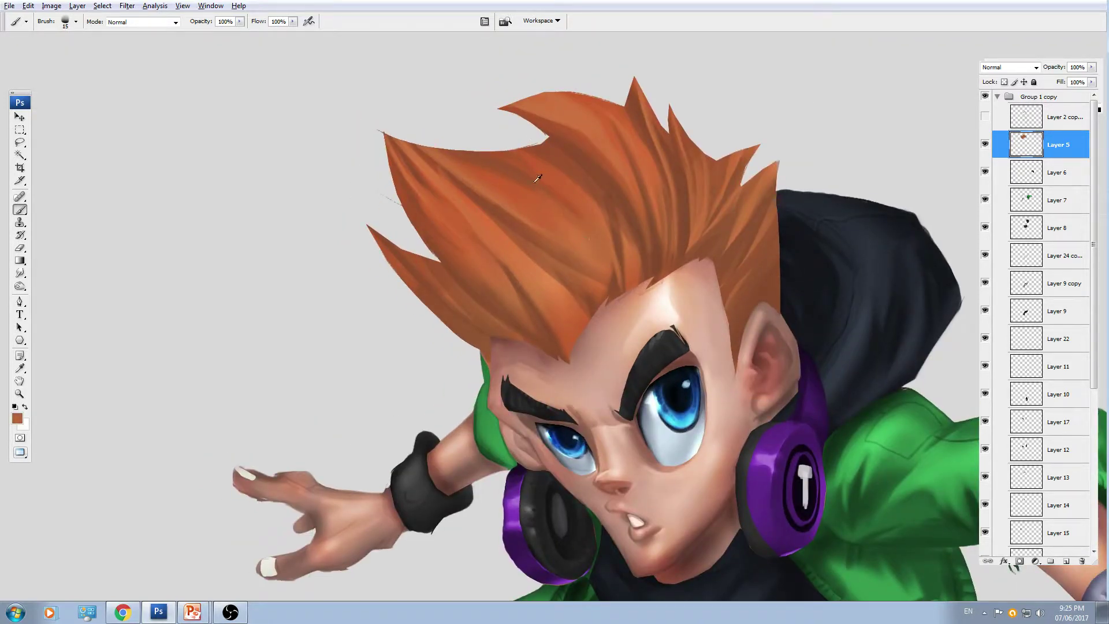
pyautogui.keyDown('alt'); pyautogui.click(516, 163); pyautogui.keyUp('alt')
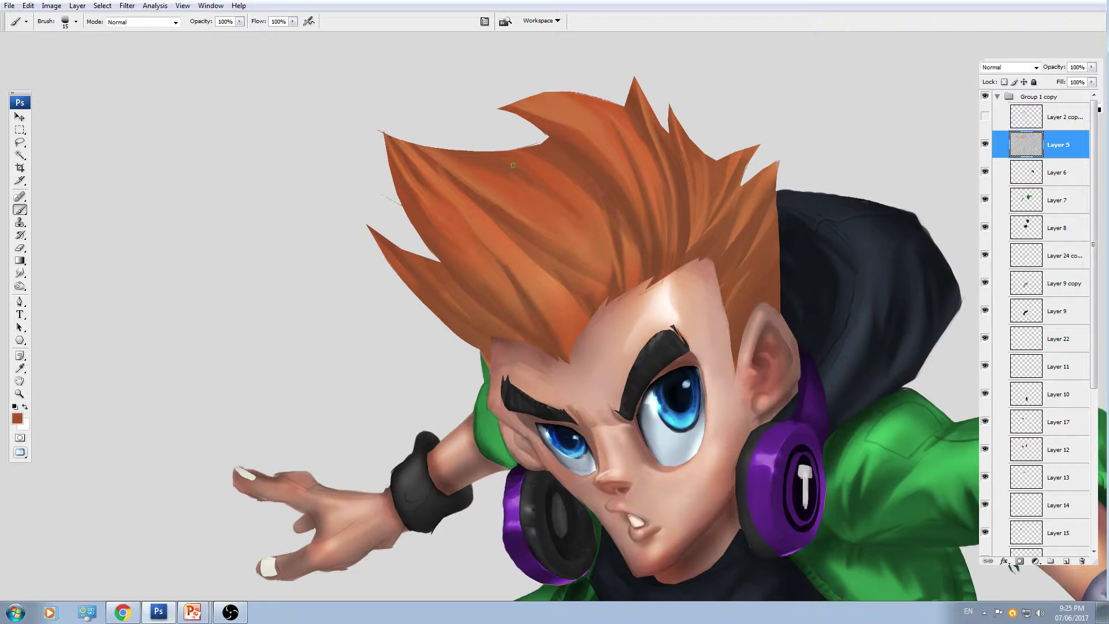
pyautogui.moveTo(486, 168); pyautogui.dragTo(532, 199)
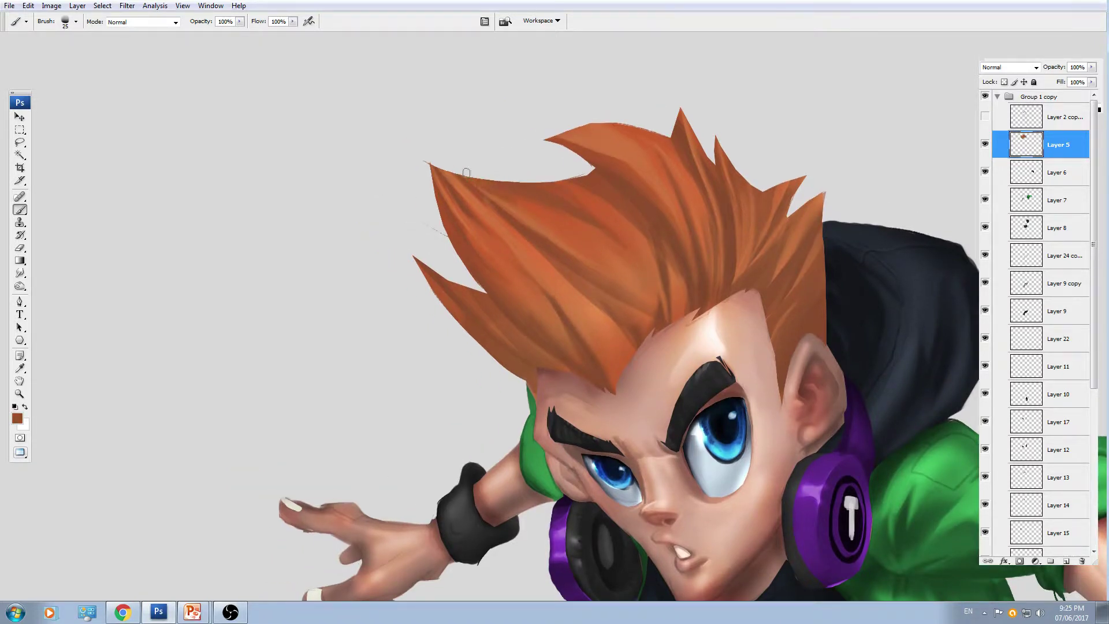
# - Shade the tip of the front spike in brown, enlarging the brush to 35 px
pyautogui.press(']')
pyautogui.moveTo(457, 183); pyautogui.dragTo(452, 180)
pyautogui.press(']')
pyautogui.press(']')
pyautogui.press(']')
pyautogui.press(']')
pyautogui.scroll(-3, 500, 298)
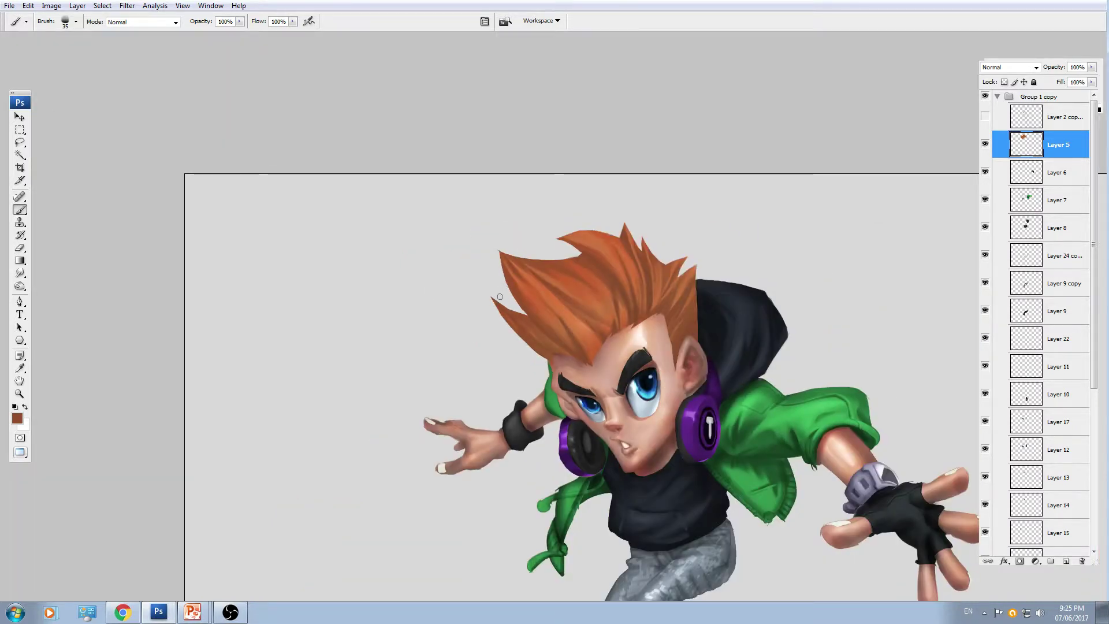
# - Sample a light orange and paint fine strands down the middle of the front lock with a 15 px brush
pyautogui.scroll(3, 607, 355)
pyautogui.keyDown('alt'); pyautogui.click(548, 287); pyautogui.keyUp('alt')
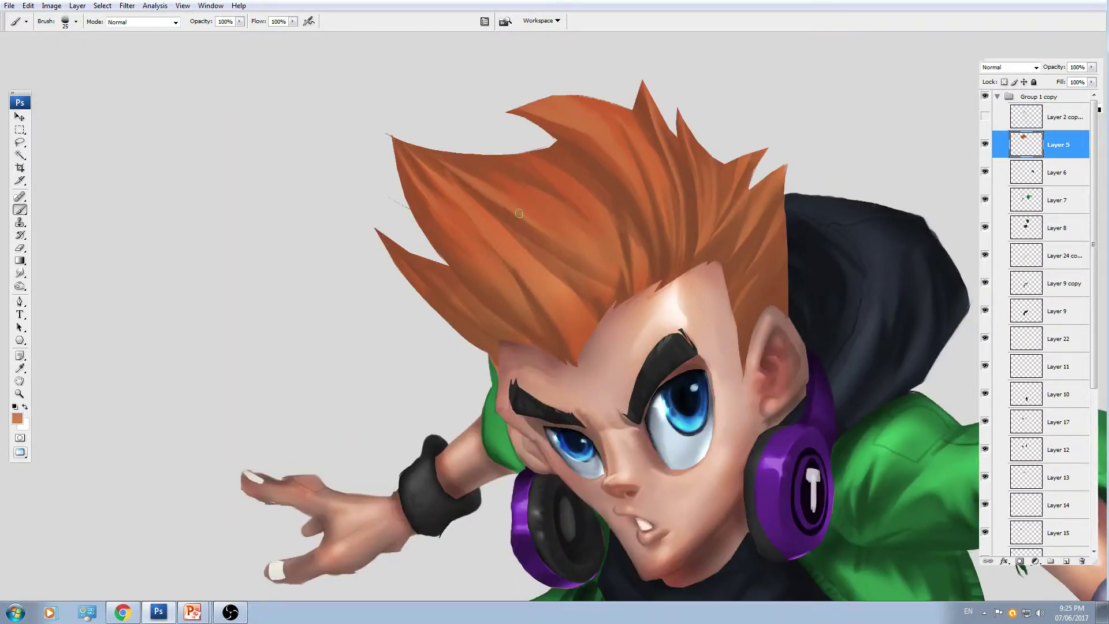
pyautogui.press('[')
pyautogui.press('[')
pyautogui.moveTo(553, 267); pyautogui.dragTo(517, 199)
pyautogui.moveTo(575, 324); pyautogui.dragTo(573, 315)
pyautogui.moveTo(522, 205)
pyautogui.mouseDown()
pyautogui.moveTo(546, 237)
pyautogui.moveTo(512, 196)
pyautogui.mouseUp()
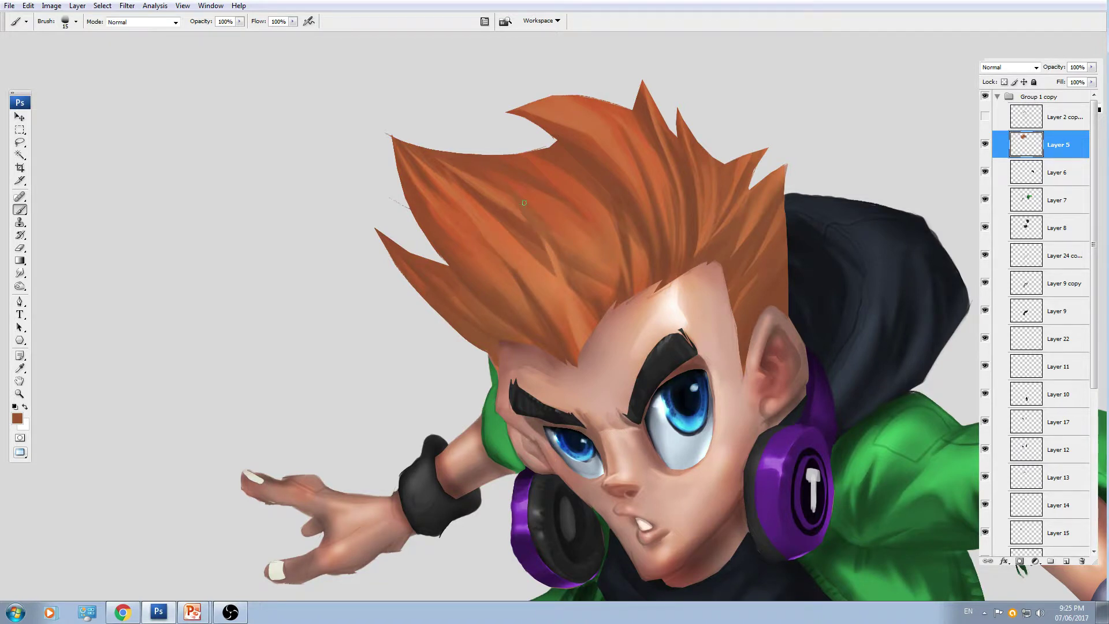
# - Refine the strands between the upper lock and the forehead with several tones sampled from the surrounding hair
pyautogui.hotkey('ctrl', '-')
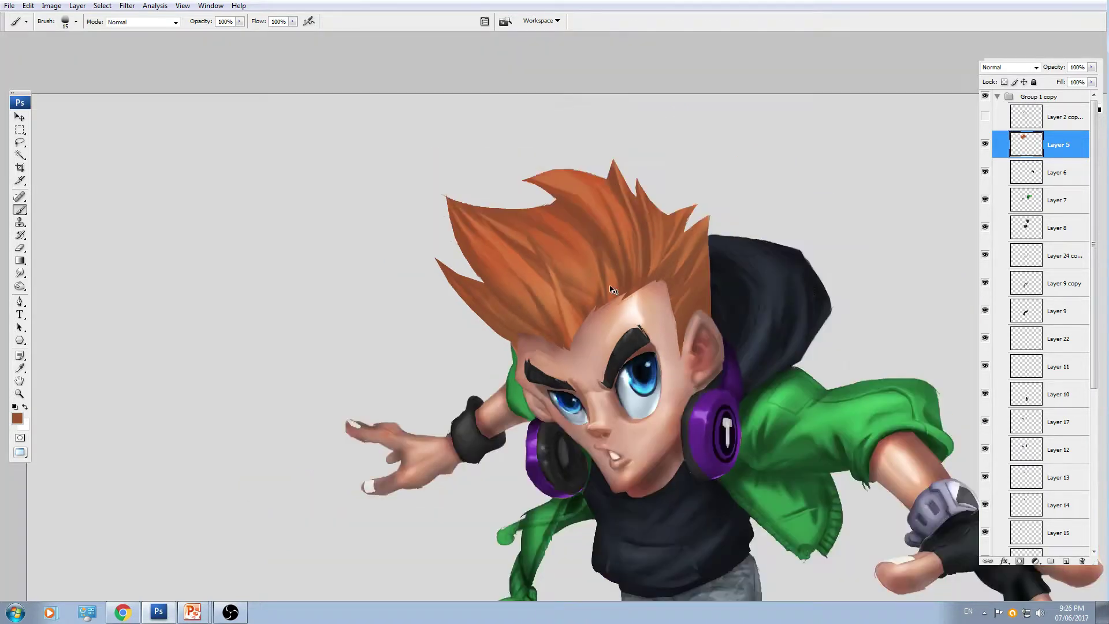
pyautogui.hotkey('ctrl', '+')
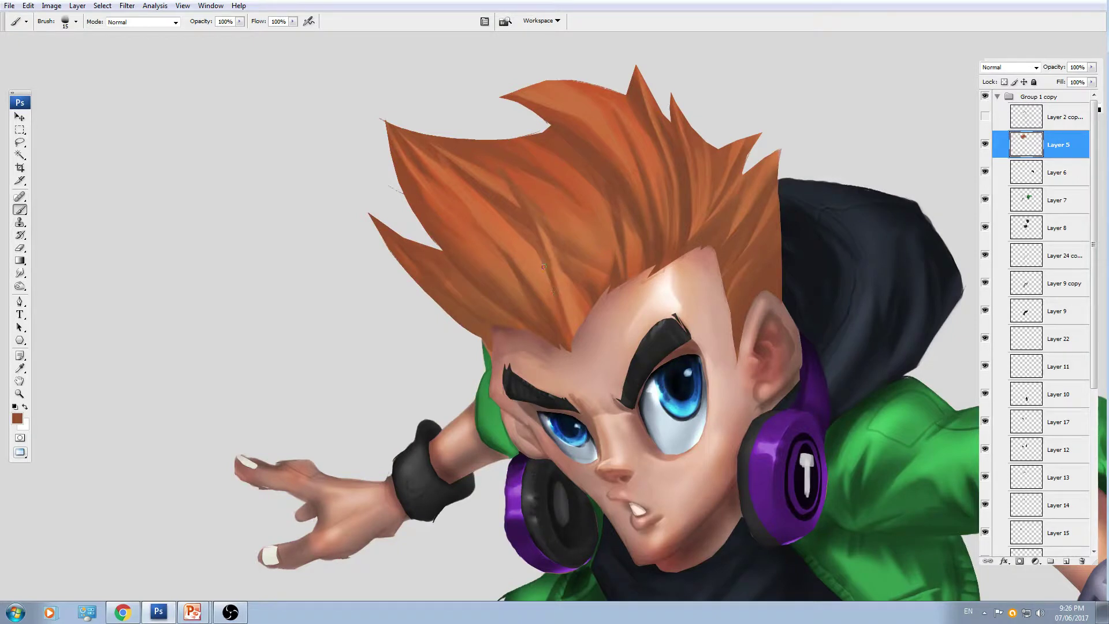
pyautogui.hotkey('ctrl', '-')
pyautogui.hotkey('ctrl', '+')
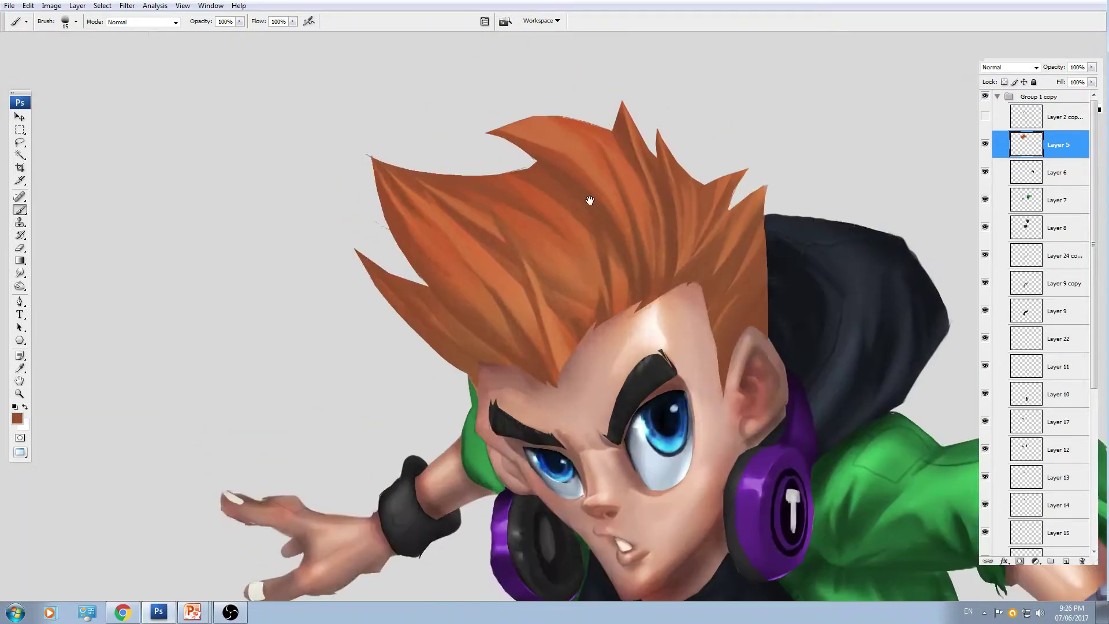
pyautogui.moveTo(597, 233); pyautogui.dragTo(590, 184)
pyautogui.keyDown('alt'); pyautogui.click(589, 192); pyautogui.keyUp('alt')
pyautogui.moveTo(575, 151); pyautogui.dragTo(591, 174)
pyautogui.keyDown('alt'); pyautogui.click(586, 144); pyautogui.keyUp('alt')
pyautogui.keyDown('alt'); pyautogui.click(594, 212); pyautogui.keyUp('alt')
pyautogui.press(']')
pyautogui.moveTo(614, 263)
pyautogui.mouseDown()
pyautogui.moveTo(615, 308)
pyautogui.moveTo(611, 249)
pyautogui.mouseUp()
pyautogui.keyDown('alt'); pyautogui.click(611, 252); pyautogui.keyUp('alt')
pyautogui.press(']')
# - Paint fine reddish-brown strands along the upper lock with a 15 px brush
pyautogui.hotkey('ctrl', '-')
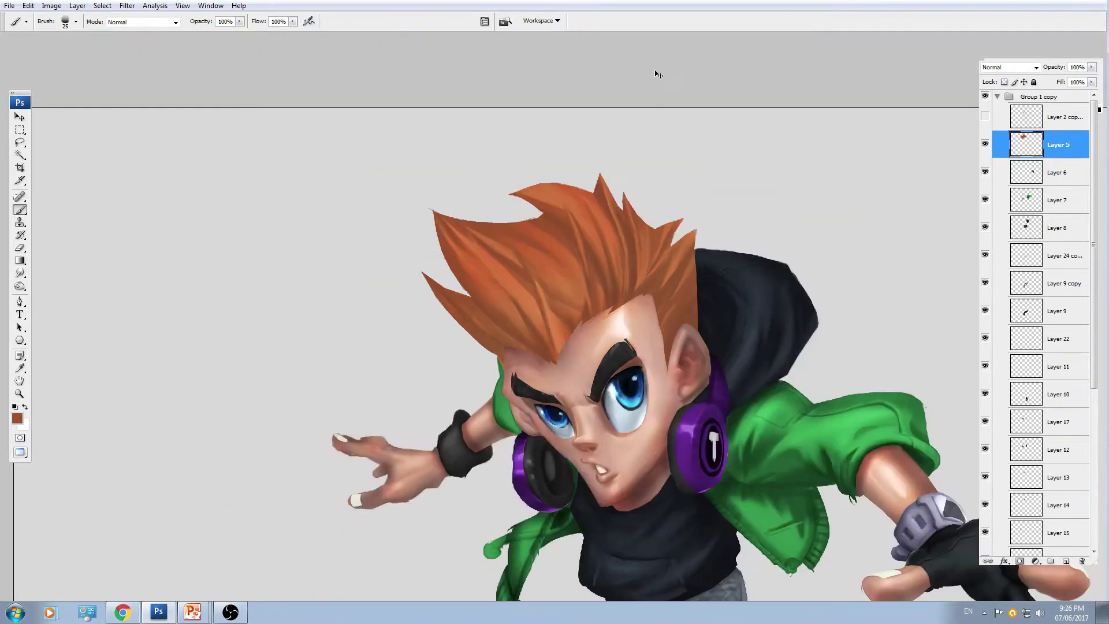
pyautogui.hotkey('ctrl', '+')
pyautogui.moveTo(619, 200); pyautogui.dragTo(630, 233)
pyautogui.moveTo(550, 175)
pyautogui.mouseDown()
pyautogui.moveTo(565, 189)
pyautogui.moveTo(511, 173)
pyautogui.mouseUp()
pyautogui.moveTo(583, 169); pyautogui.dragTo(525, 159)
pyautogui.press(']')
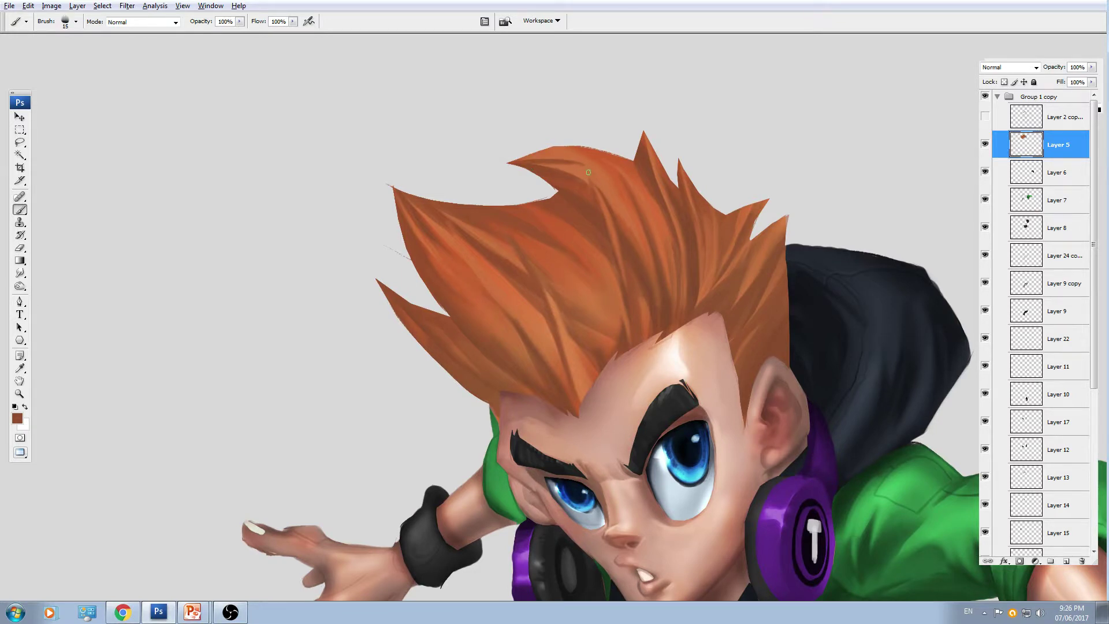
# - Sample browns from the rear spikes and shade the strands above the ear with a 20 px brush
pyautogui.moveTo(455, 287)
pyautogui.mouseDown()
pyautogui.moveTo(447, 263)
pyautogui.moveTo(472, 275)
pyautogui.mouseUp()
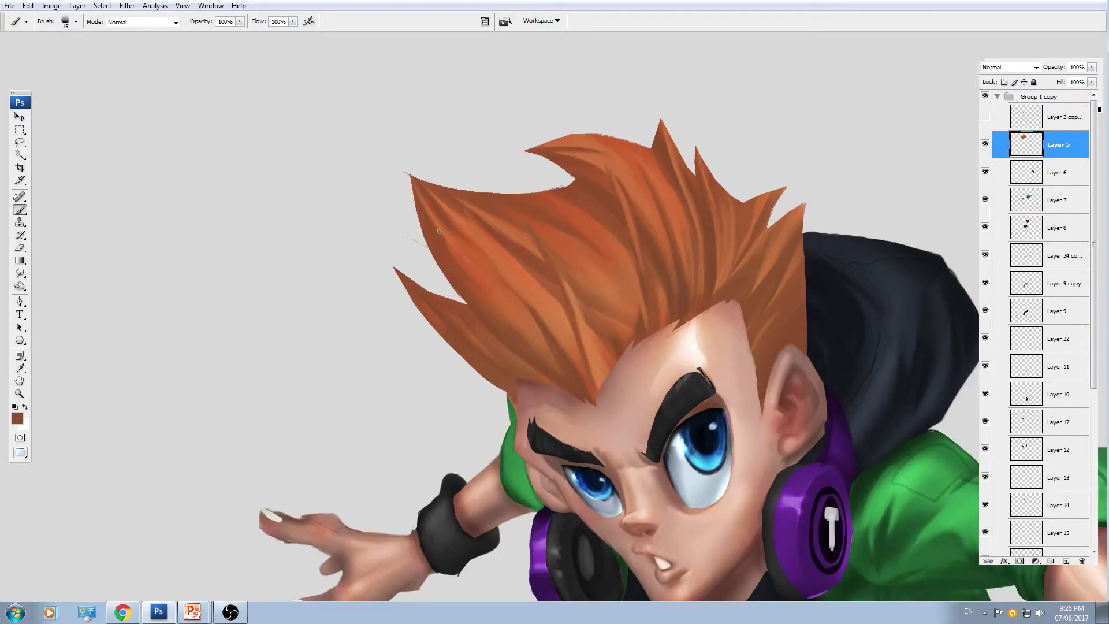
pyautogui.moveTo(518, 325); pyautogui.dragTo(497, 306)
pyautogui.keyDown('alt'); pyautogui.click(792, 227); pyautogui.keyUp('alt')
pyautogui.keyDown('alt'); pyautogui.click(751, 270); pyautogui.keyUp('alt')
pyautogui.moveTo(797, 220)
pyautogui.mouseDown()
pyautogui.moveTo(772, 260)
pyautogui.moveTo(791, 241)
pyautogui.mouseUp()
pyautogui.moveTo(787, 301); pyautogui.dragTo(771, 268)
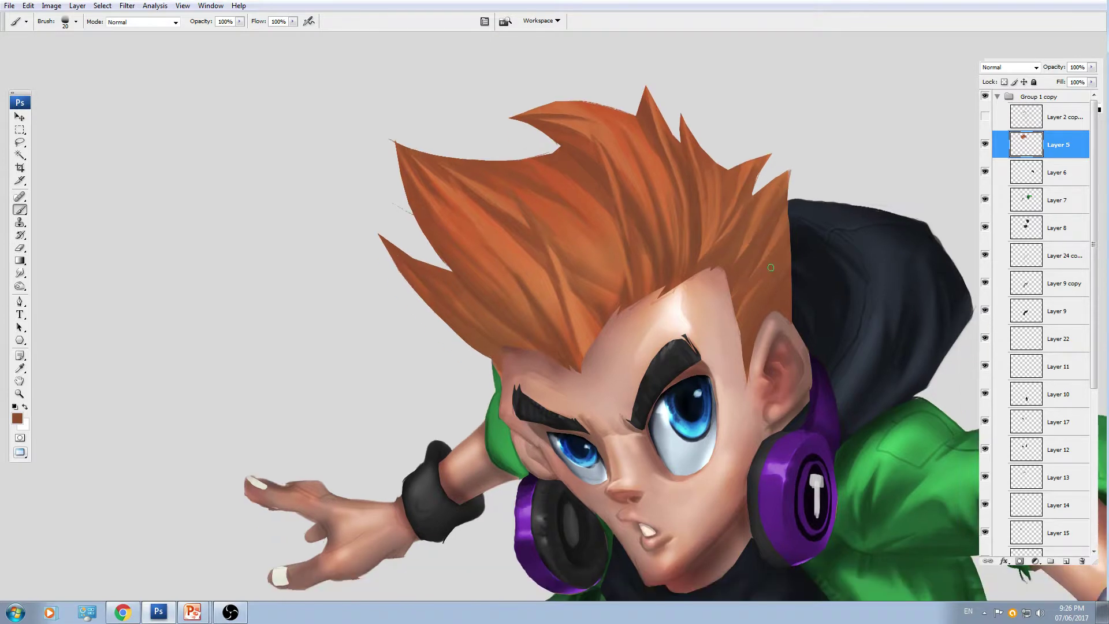
# - Sample brown and orange hair tones and paint fine strands through the rear spikes with a 10 px brush
pyautogui.keyDown('alt'); pyautogui.click(760, 207); pyautogui.keyUp('alt')
pyautogui.moveTo(746, 222); pyautogui.dragTo(713, 267)
pyautogui.moveTo(628, 222); pyautogui.dragTo(631, 223)
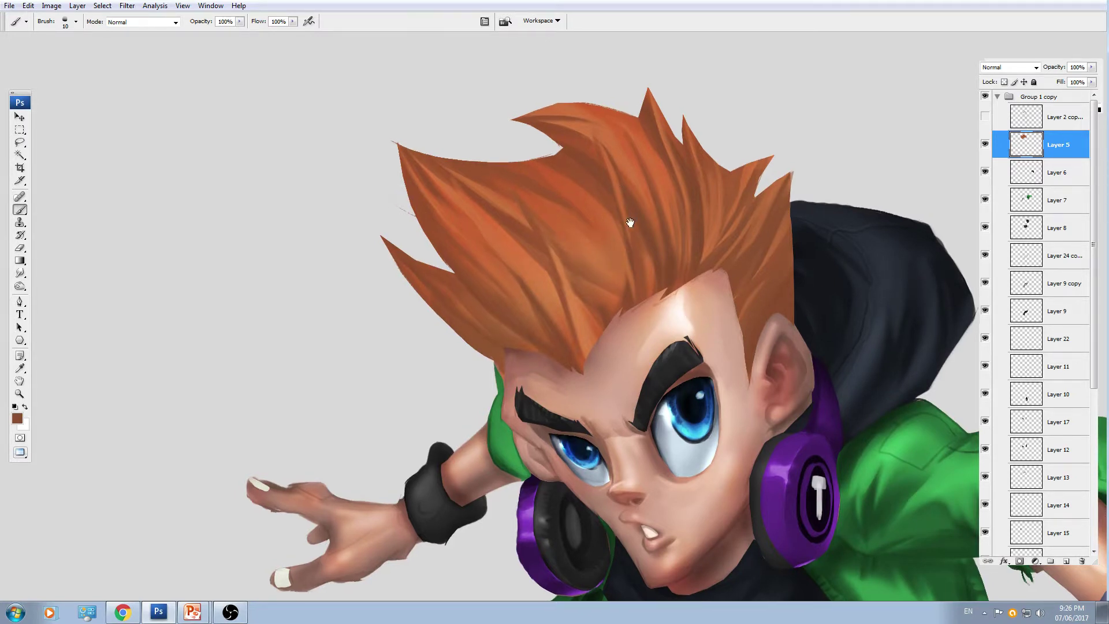
pyautogui.keyDown('alt'); pyautogui.click(716, 212); pyautogui.keyUp('alt')
pyautogui.moveTo(688, 122); pyautogui.dragTo(711, 211)
pyautogui.moveTo(659, 167); pyautogui.dragTo(665, 185)
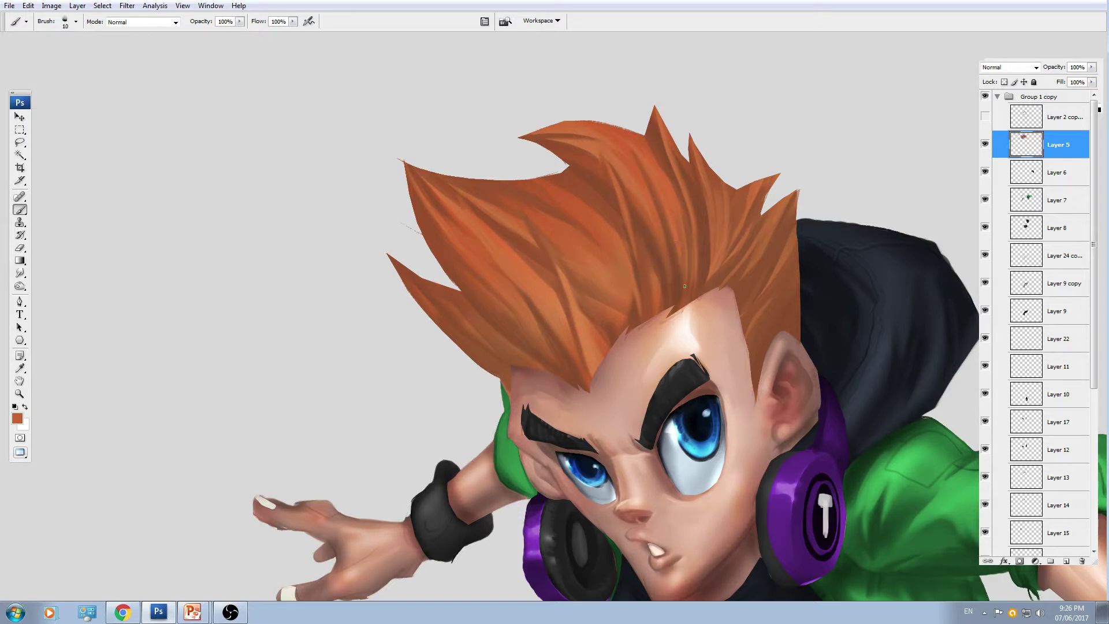
# - Refine the crown strands above the forehead with brown tones sampled from the surrounding hair
pyautogui.keyDown('alt'); pyautogui.click(685, 252); pyautogui.keyUp('alt')
pyautogui.keyDown('alt'); pyautogui.click(666, 197); pyautogui.keyUp('alt')
pyautogui.keyDown('alt'); pyautogui.click(685, 190); pyautogui.keyUp('alt')
pyautogui.press('[')
pyautogui.scroll(-3, 681, 262)
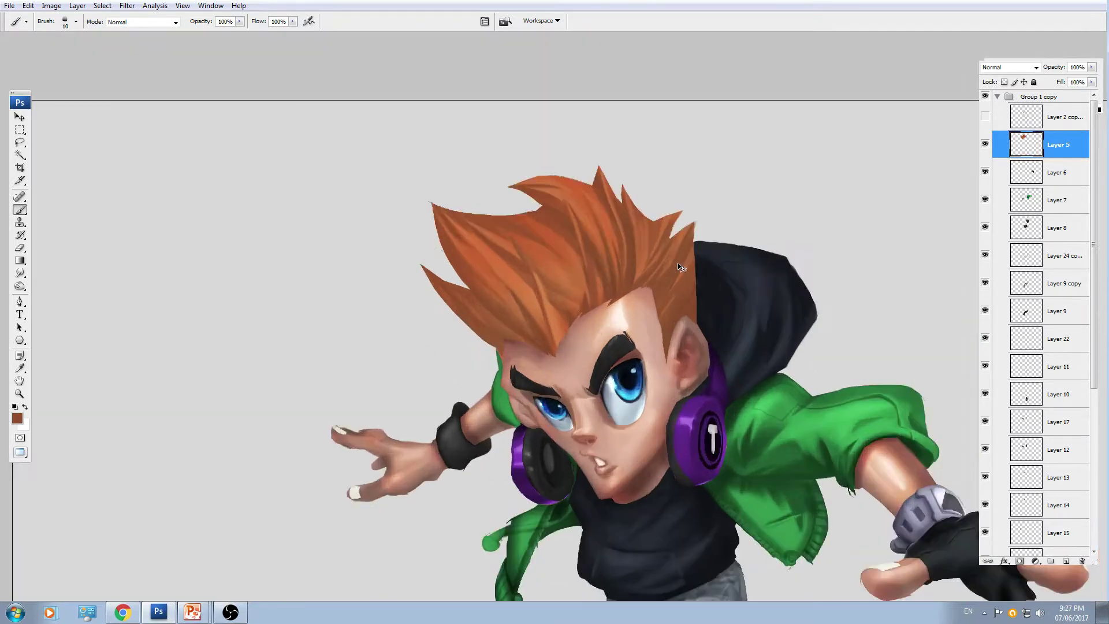
pyautogui.scroll(3, 675, 232)
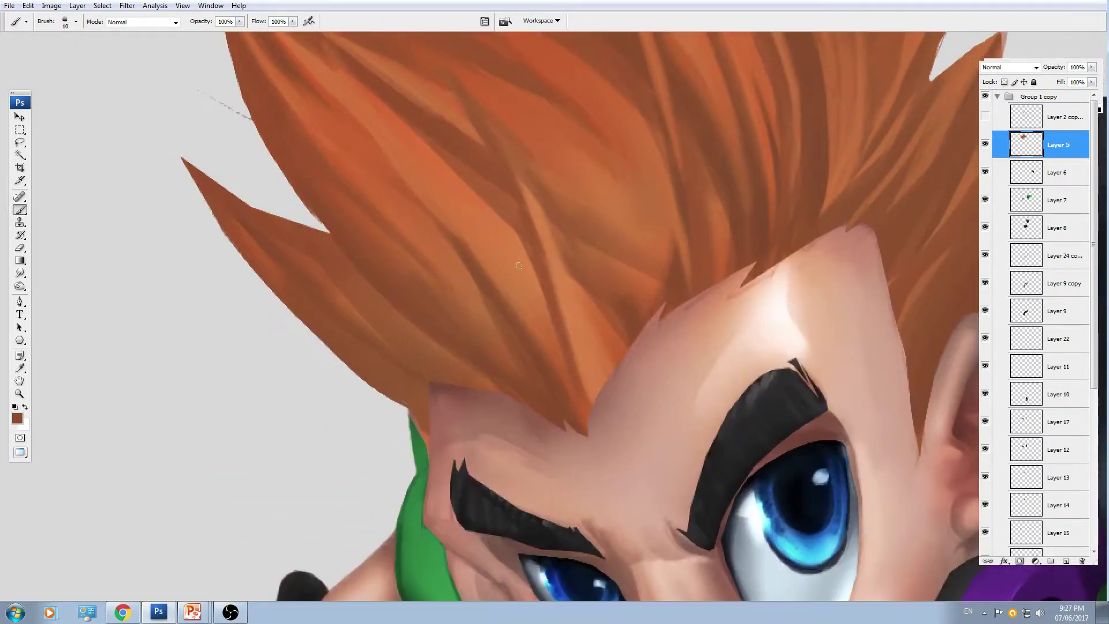
# - Smudge the dark strands in the middle of the front lock at 77% strength to blend them
pyautogui.press('p')
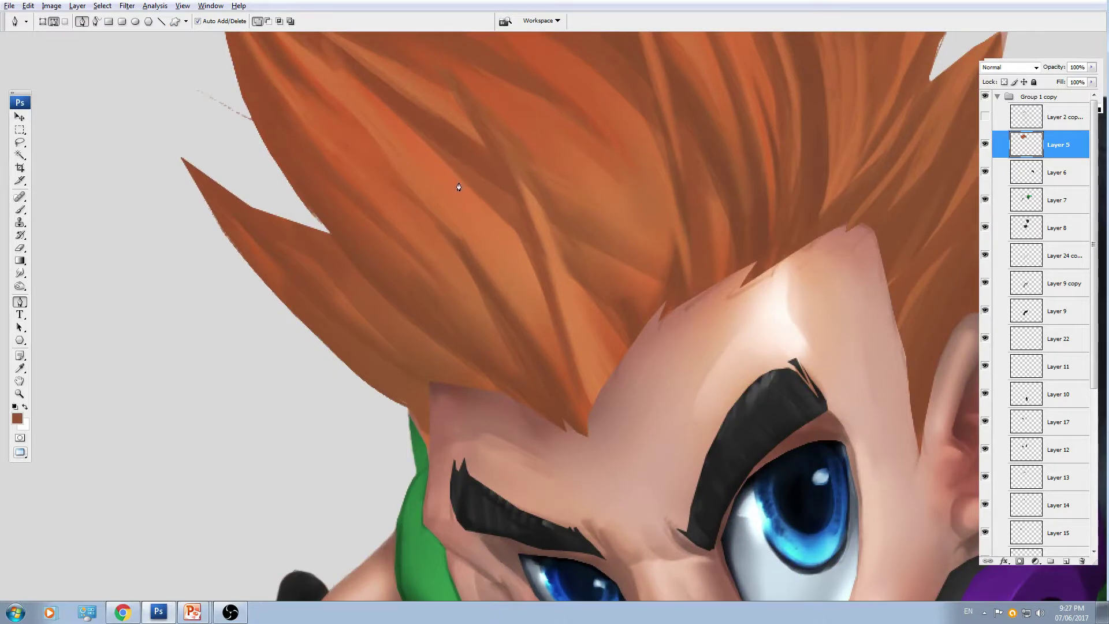
pyautogui.press('r')
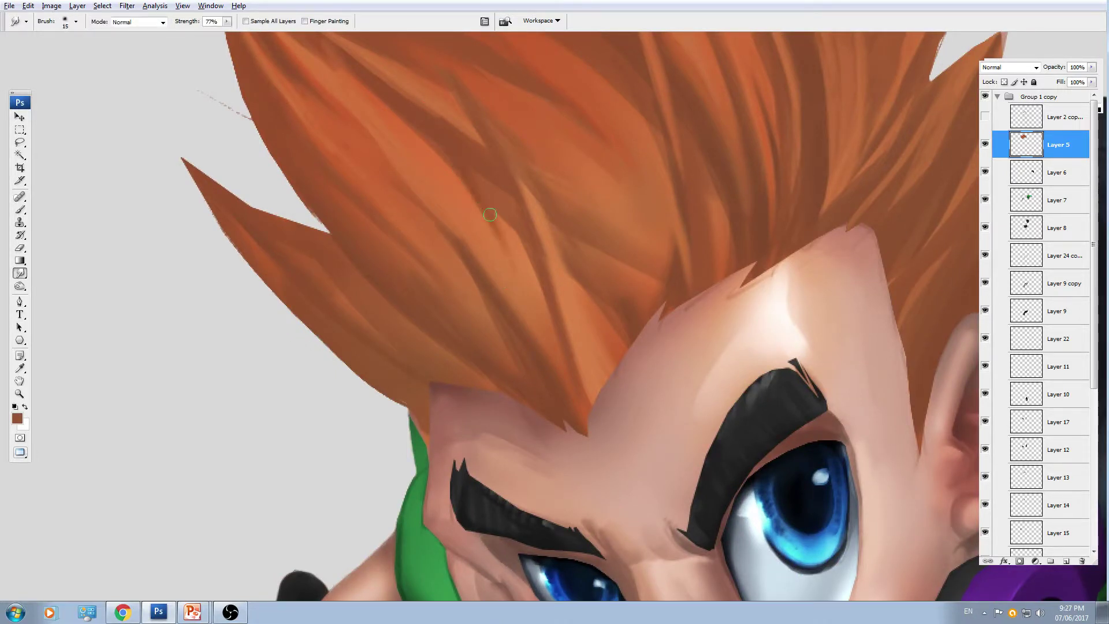
pyautogui.moveTo(461, 148); pyautogui.dragTo(518, 251)
pyautogui.moveTo(435, 290); pyautogui.dragTo(454, 258)
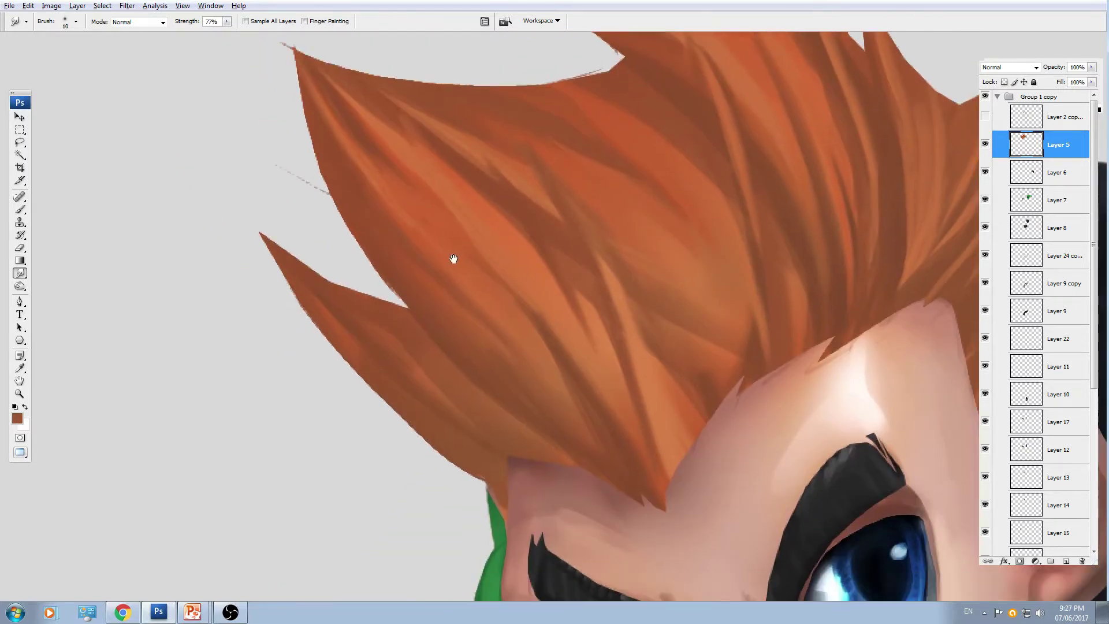
pyautogui.moveTo(630, 235); pyautogui.dragTo(532, 331)
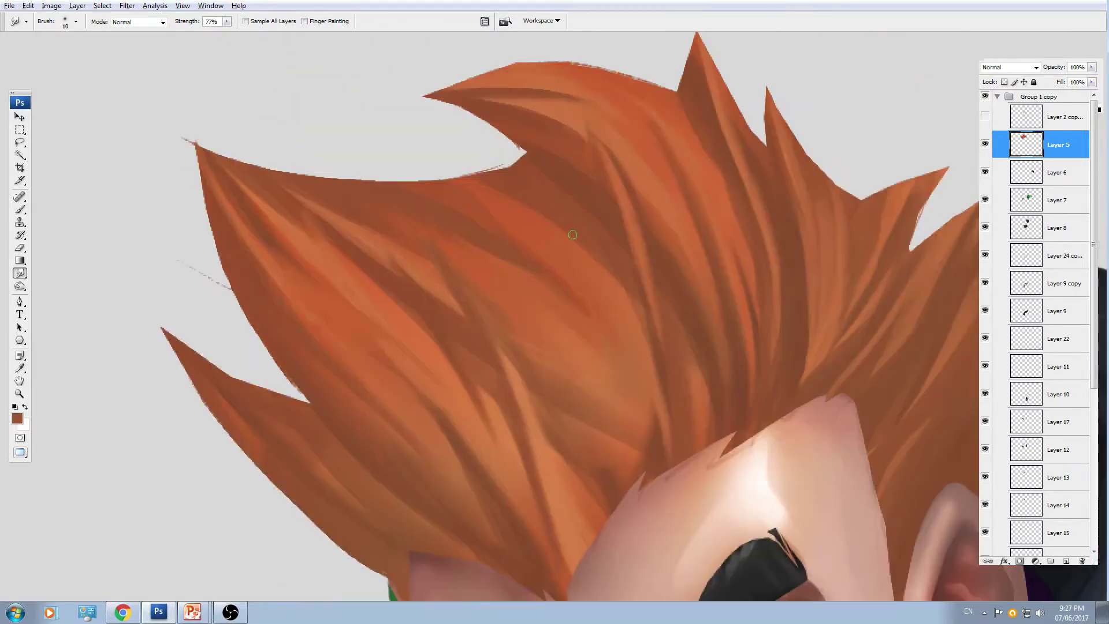
# - Blend the strands across the crown and rear spikes with the Smudge tool at 15 px
pyautogui.moveTo(545, 266); pyautogui.dragTo(634, 386)
pyautogui.moveTo(730, 300); pyautogui.dragTo(613, 330)
pyautogui.moveTo(690, 244)
pyautogui.mouseDown()
pyautogui.moveTo(688, 370)
pyautogui.moveTo(692, 331)
pyautogui.mouseUp()
pyautogui.moveTo(795, 393)
pyautogui.mouseDown()
pyautogui.moveTo(718, 293)
pyautogui.moveTo(755, 288)
pyautogui.mouseUp()
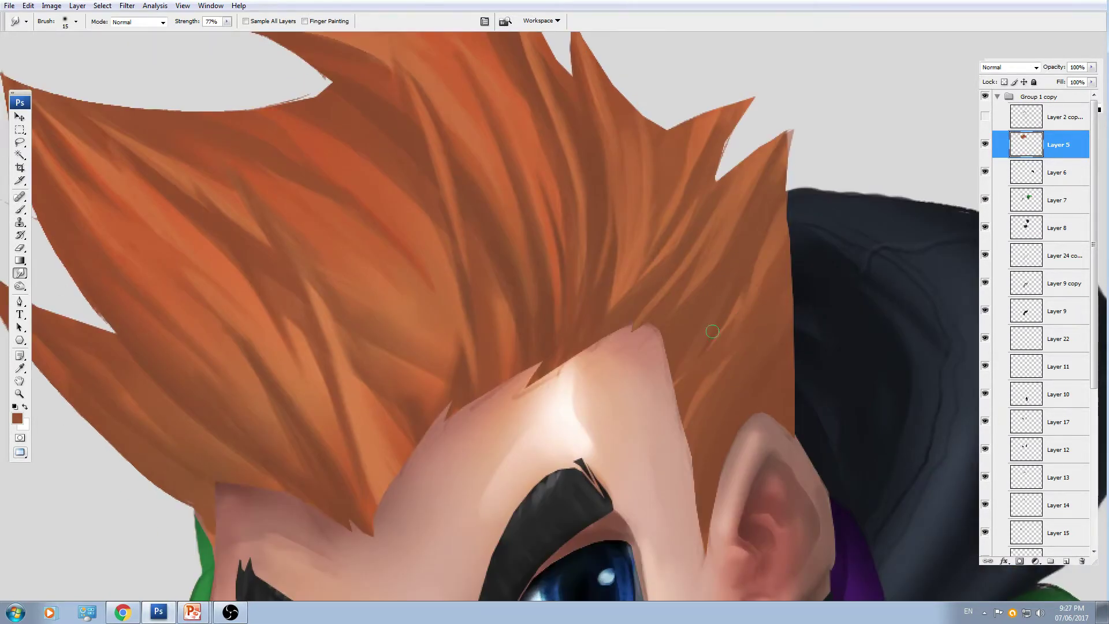
pyautogui.moveTo(523, 300); pyautogui.dragTo(578, 253)
# - Pick a thin slanted brush tip, reduce it to 10 px and try brown strands across the front hair, undoing the last stroke
pyautogui.press('b')
pyautogui.rightClick(597, 234)
pyautogui.doubleClick(1031, 383)
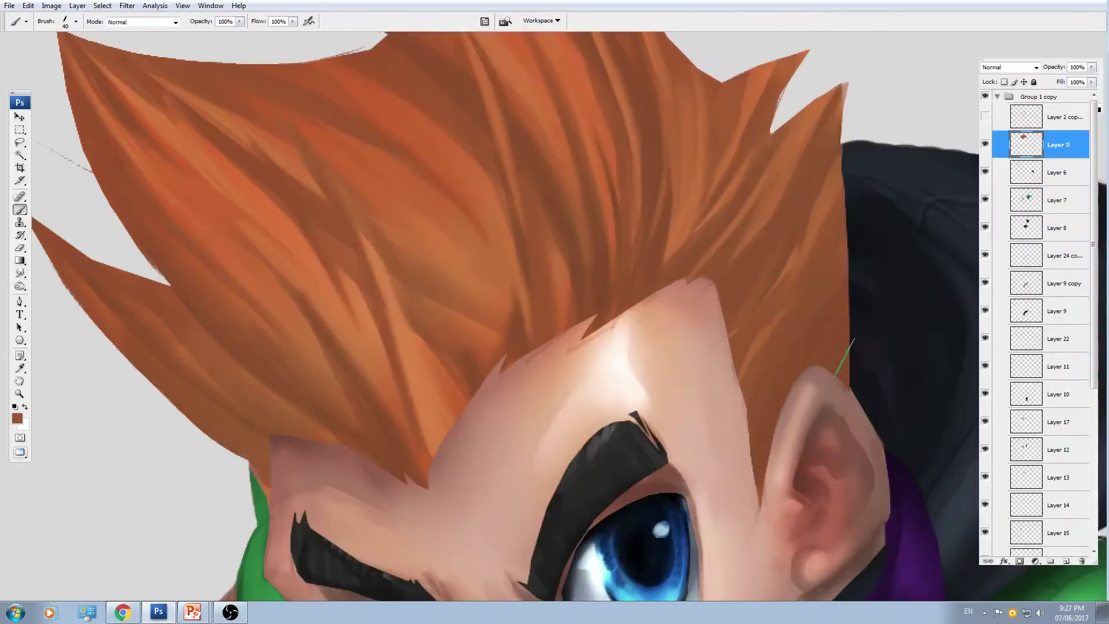
pyautogui.press('[')
pyautogui.press('[')
pyautogui.press('[')
pyautogui.moveTo(359, 197); pyautogui.dragTo(555, 344)
pyautogui.moveTo(332, 175); pyautogui.dragTo(392, 203)
pyautogui.moveTo(462, 250); pyautogui.dragTo(602, 390)
pyautogui.hotkey('ctrl', 'z')
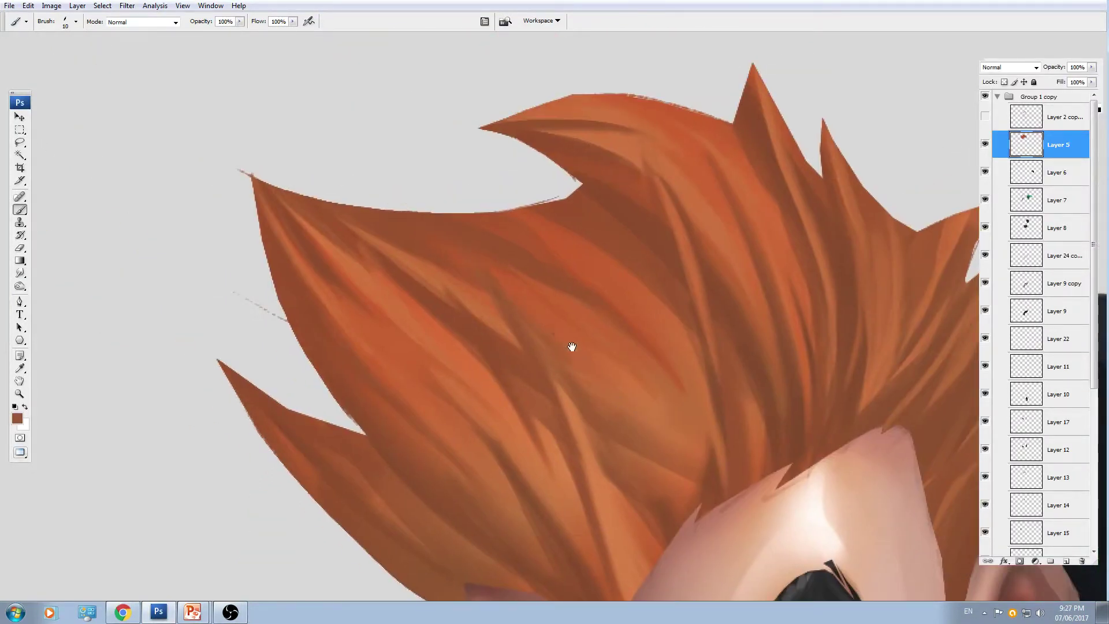
# - Sample an orange from the hair, lighten it and paint thin highlight strands along the front lock with a 7 px brush
pyautogui.moveTo(572, 347); pyautogui.dragTo(577, 277)
pyautogui.keyDown('alt'); pyautogui.click(669, 353); pyautogui.keyUp('alt')
pyautogui.press('[')
pyautogui.moveTo(575, 362); pyautogui.dragTo(612, 273)
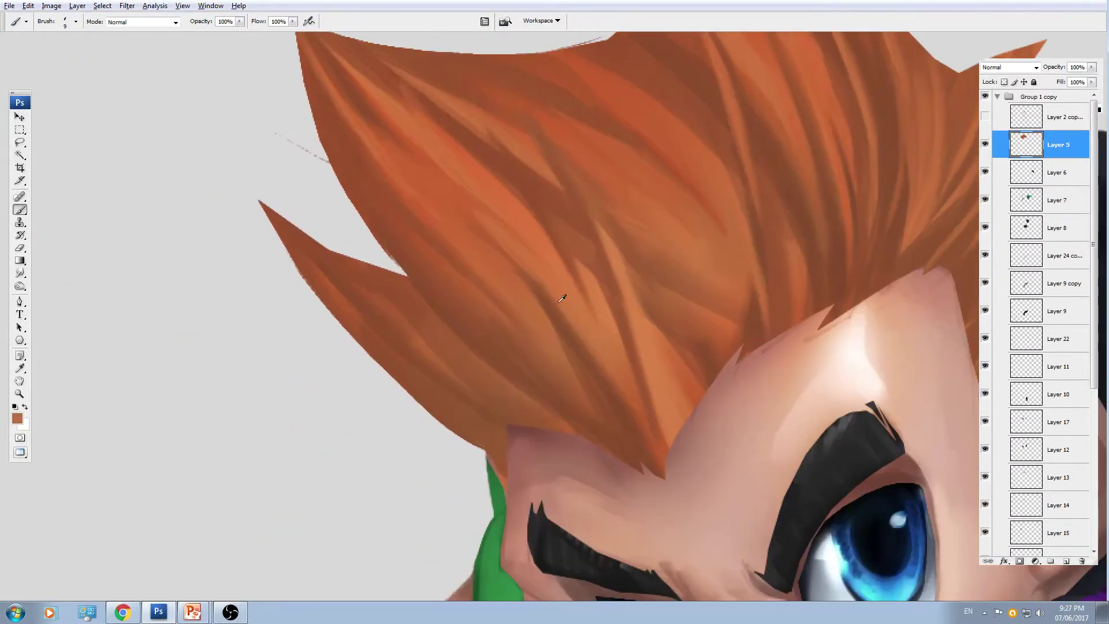
pyautogui.click(18, 419)
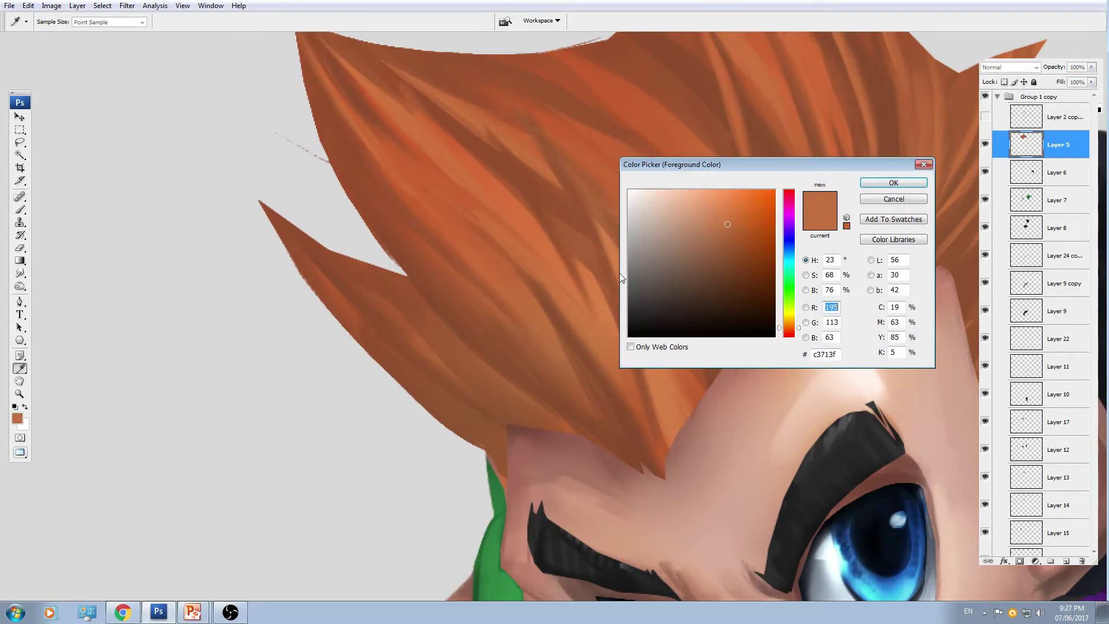
pyautogui.click(716, 210)
pyautogui.press('Return')
pyautogui.moveTo(401, 210)
pyautogui.mouseDown()
pyautogui.moveTo(448, 293)
pyautogui.moveTo(527, 304)
pyautogui.moveTo(482, 272)
pyautogui.moveTo(495, 246)
pyautogui.mouseUp()
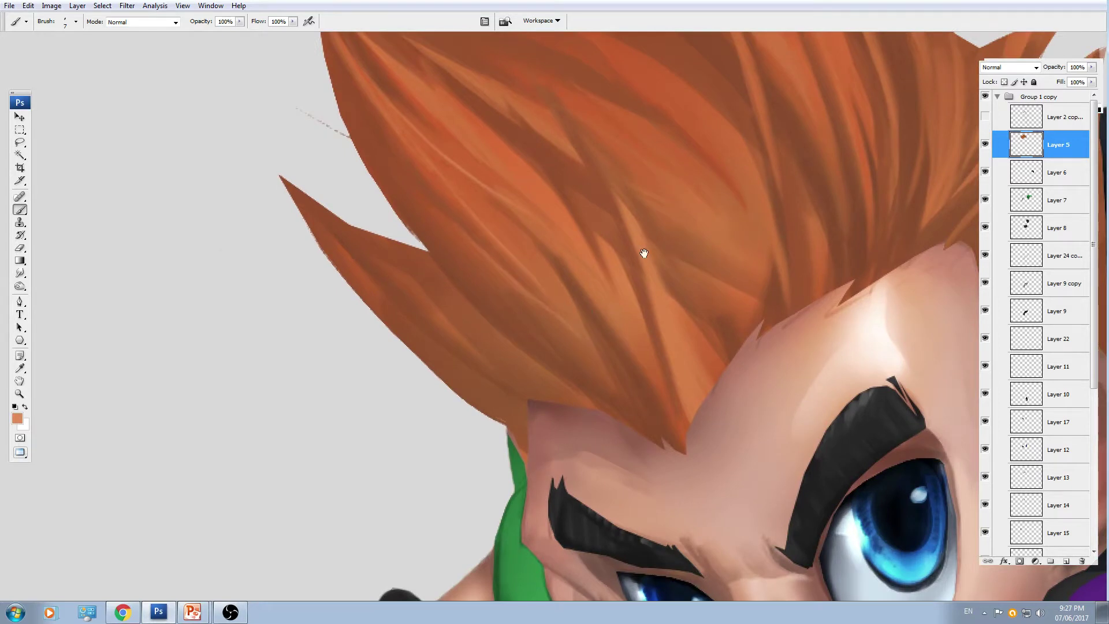
# - Add thin light orange strands to the hair just above the forehead with the 7 px brush
pyautogui.moveTo(645, 253); pyautogui.dragTo(569, 361)
pyautogui.moveTo(605, 400); pyautogui.dragTo(664, 436)
pyautogui.moveTo(650, 292)
pyautogui.mouseDown()
pyautogui.moveTo(608, 304)
pyautogui.moveTo(674, 430)
pyautogui.mouseUp()
pyautogui.hotkey('ctrl', '-')
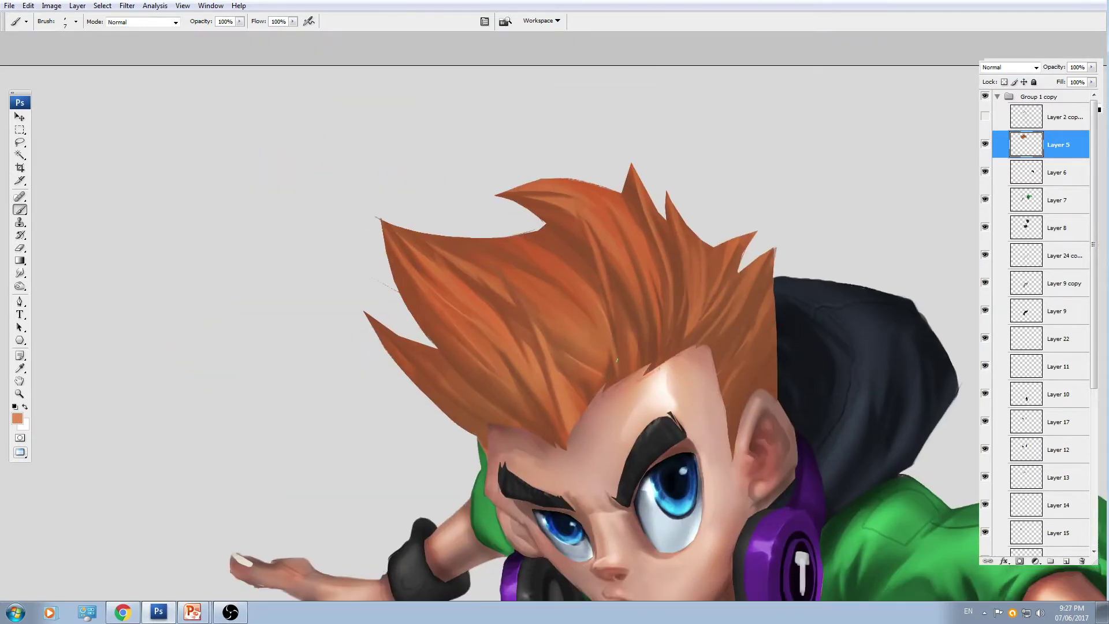
# - Smudge the hairline between the forehead and the ear into short strands at 77% strength
pyautogui.hotkey('ctrl', '+')
pyautogui.hotkey('ctrl', '+')
pyautogui.press('r')
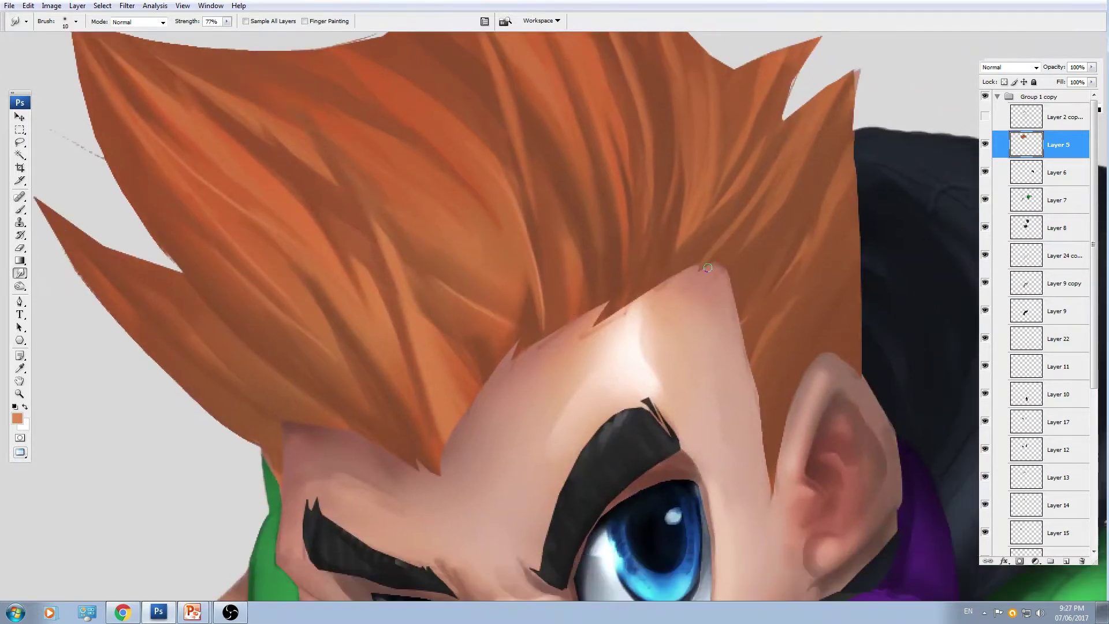
pyautogui.moveTo(721, 265)
pyautogui.mouseDown()
pyautogui.moveTo(754, 358)
pyautogui.moveTo(737, 356)
pyautogui.moveTo(748, 339)
pyautogui.moveTo(761, 347)
pyautogui.moveTo(752, 379)
pyautogui.moveTo(768, 374)
pyautogui.moveTo(761, 430)
pyautogui.mouseUp()
pyautogui.press(']')
pyautogui.press('[')
pyautogui.moveTo(759, 462)
pyautogui.mouseDown()
pyautogui.moveTo(764, 358)
pyautogui.moveTo(772, 398)
pyautogui.mouseUp()
pyautogui.moveTo(644, 297); pyautogui.dragTo(683, 334)
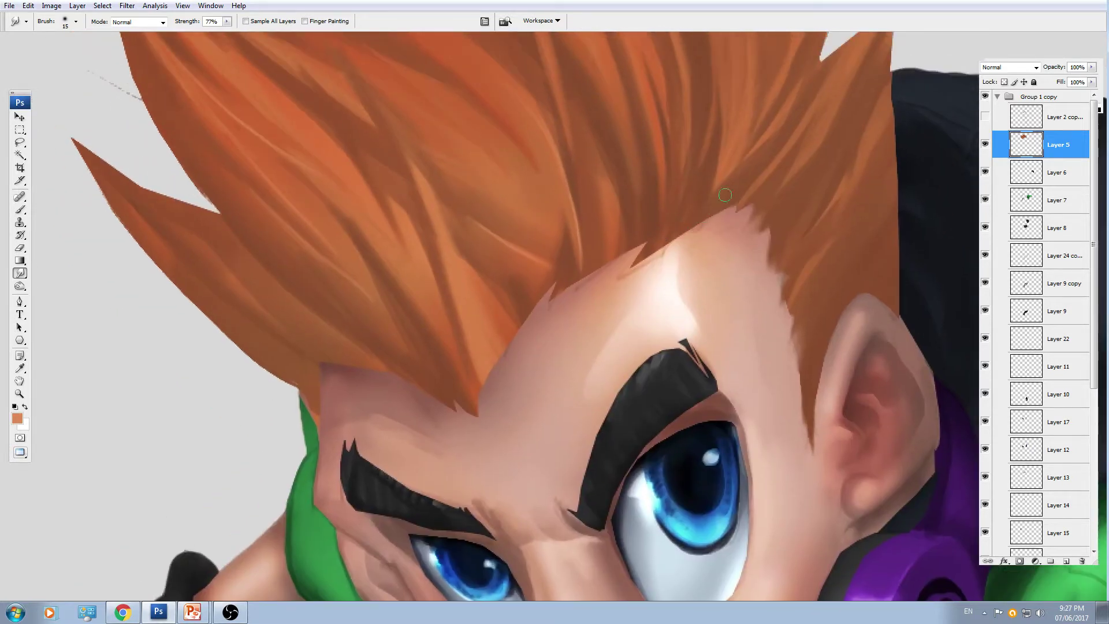
# - Smudge the hairline across the forehead and down to the far temple with a 15 px Smudge tool
pyautogui.moveTo(725, 195); pyautogui.dragTo(612, 277)
pyautogui.moveTo(659, 215); pyautogui.dragTo(616, 289)
pyautogui.moveTo(641, 245)
pyautogui.mouseDown()
pyautogui.moveTo(617, 273)
pyautogui.moveTo(655, 225)
pyautogui.moveTo(579, 279)
pyautogui.moveTo(595, 229)
pyautogui.moveTo(558, 297)
pyautogui.mouseUp()
pyautogui.moveTo(575, 251)
pyautogui.mouseDown()
pyautogui.moveTo(569, 278)
pyautogui.moveTo(613, 210)
pyautogui.mouseUp()
pyautogui.moveTo(568, 319)
pyautogui.mouseDown()
pyautogui.moveTo(592, 262)
pyautogui.moveTo(579, 244)
pyautogui.moveTo(585, 273)
pyautogui.moveTo(552, 257)
pyautogui.mouseUp()
pyautogui.moveTo(523, 257)
pyautogui.mouseDown()
pyautogui.moveTo(553, 274)
pyautogui.moveTo(551, 260)
pyautogui.moveTo(464, 239)
pyautogui.mouseUp()
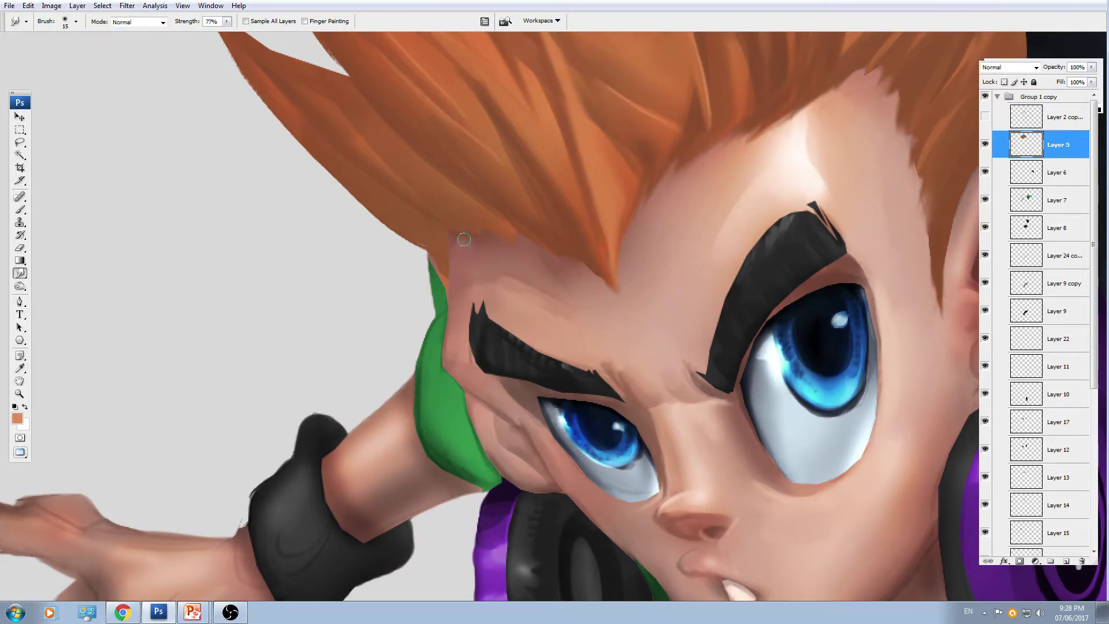
pyautogui.moveTo(708, 160)
pyautogui.mouseDown()
pyautogui.moveTo(679, 189)
pyautogui.moveTo(704, 163)
pyautogui.mouseUp()
pyautogui.hotkey('ctrl', '-')
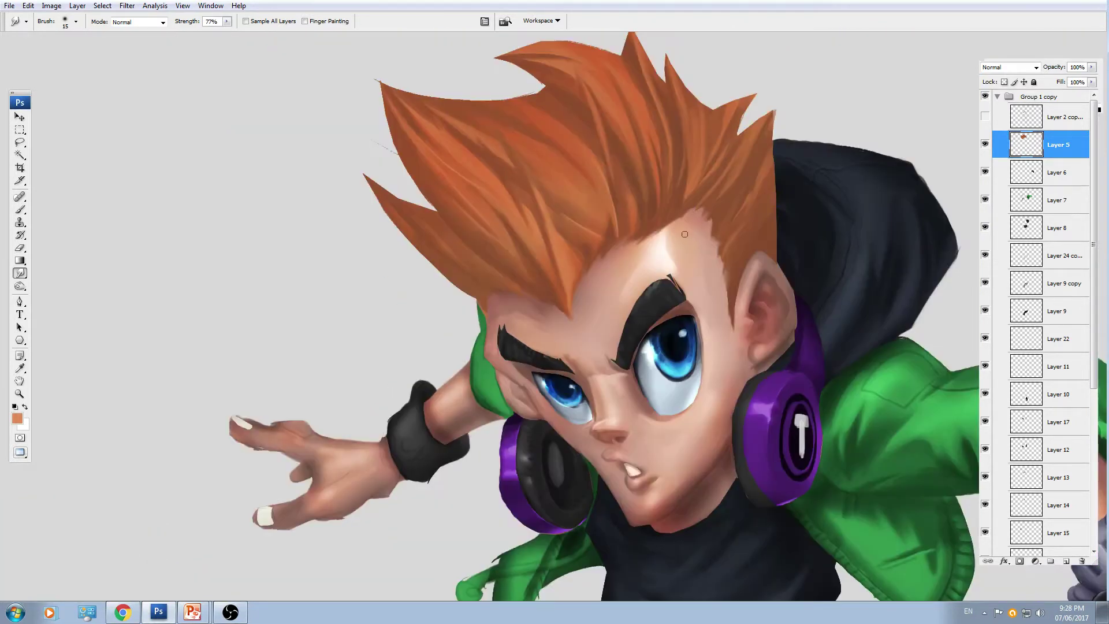
# - Activate the skin layer, sample a forehead skin tone and choose a soft round brush tip
pyautogui.moveTo(657, 233); pyautogui.dragTo(669, 228)
pyautogui.moveTo(712, 273); pyautogui.dragTo(699, 266)
pyautogui.press('v')
pyautogui.keyDown('ctrl'); pyautogui.click(670, 267); pyautogui.keyUp('ctrl')
pyautogui.press('b')
pyautogui.keyDown('alt'); pyautogui.click(686, 221); pyautogui.keyUp('alt')
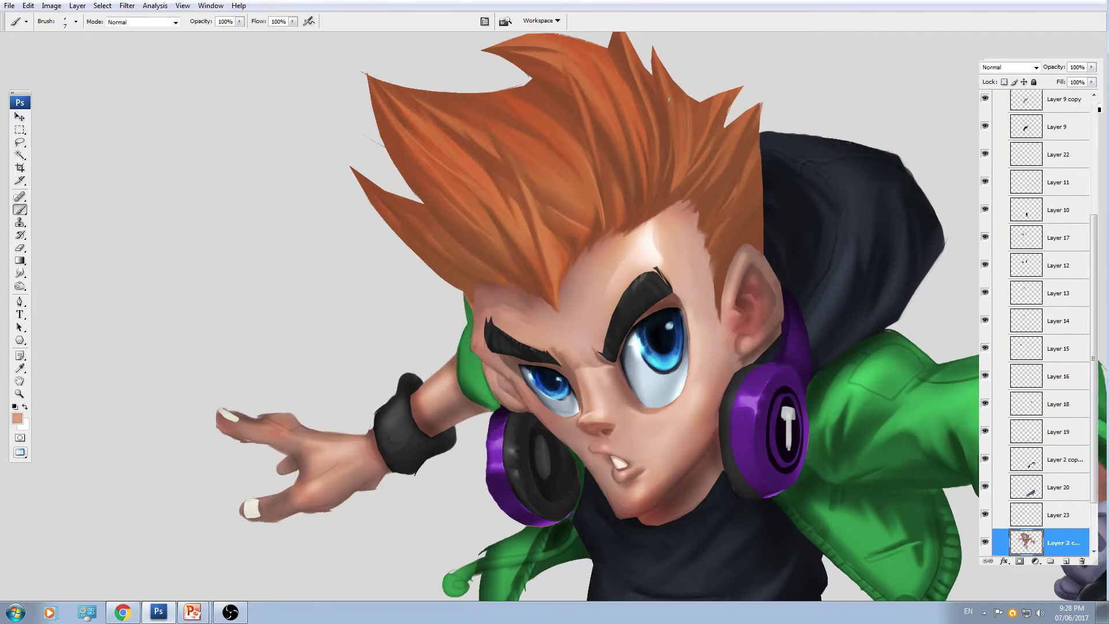
pyautogui.scroll(2, 669, 100)
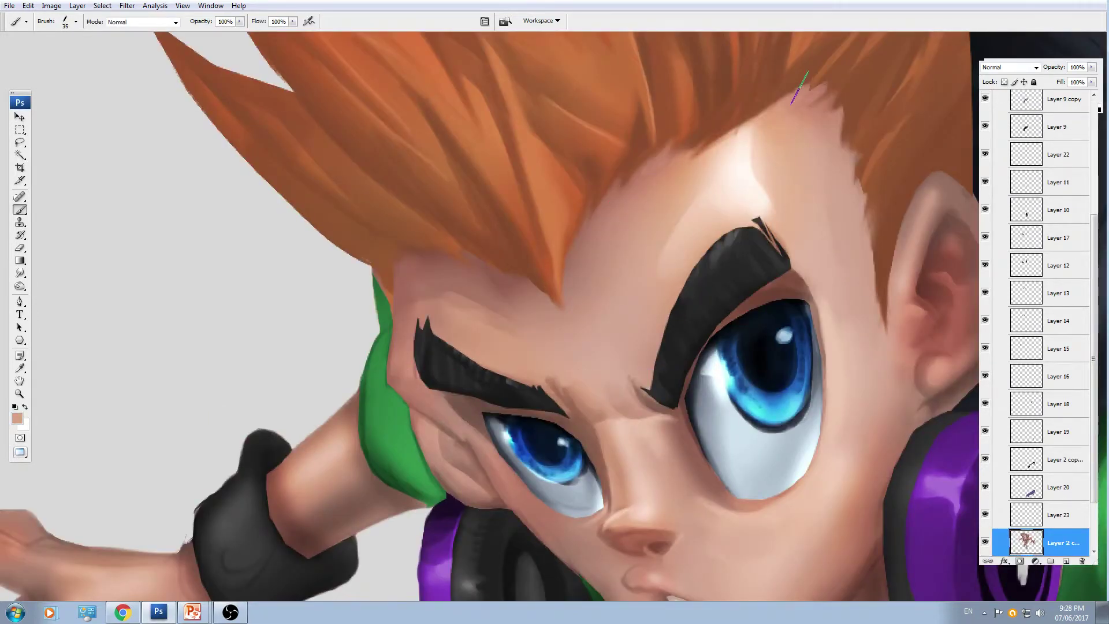
pyautogui.rightClick(735, 178)
pyautogui.doubleClick(1026, 457)
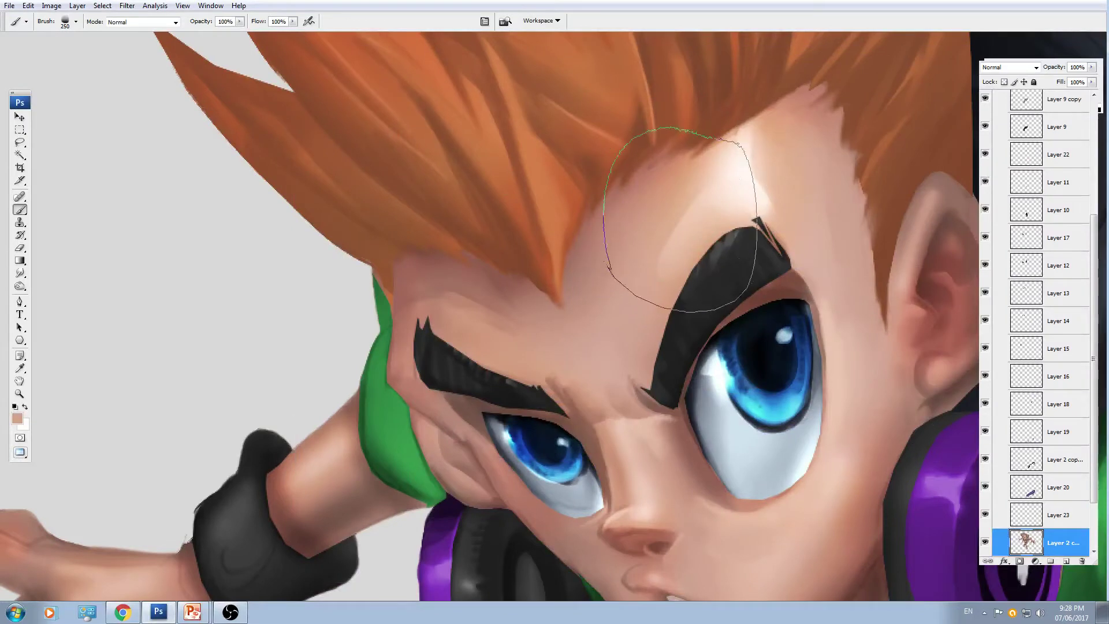
# - Sample a reddish brown from the face and softly shade the forehead skin along the hairline with a 60 to 70 px brush
pyautogui.press('[')
pyautogui.press('[')
pyautogui.press('[')
pyautogui.moveTo(711, 223); pyautogui.dragTo(711, 266)
pyautogui.keyDown('alt'); pyautogui.click(476, 340); pyautogui.keyUp('alt')
pyautogui.press('[')
pyautogui.moveTo(812, 131)
pyautogui.mouseDown()
pyautogui.moveTo(757, 171)
pyautogui.moveTo(778, 143)
pyautogui.moveTo(676, 199)
pyautogui.mouseUp()
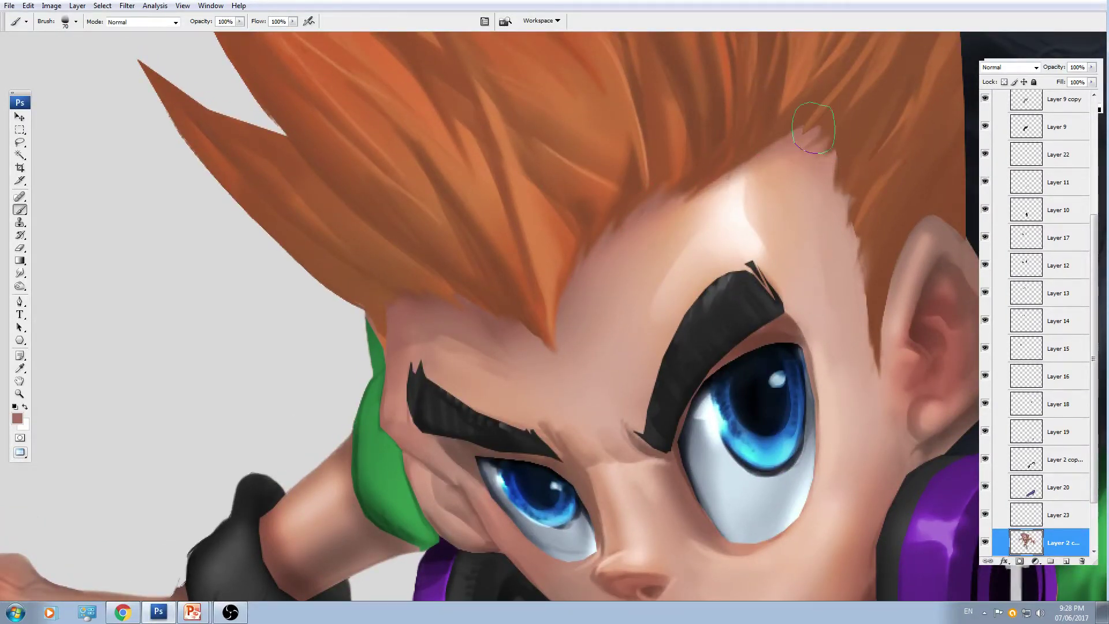
pyautogui.moveTo(844, 232); pyautogui.dragTo(812, 173)
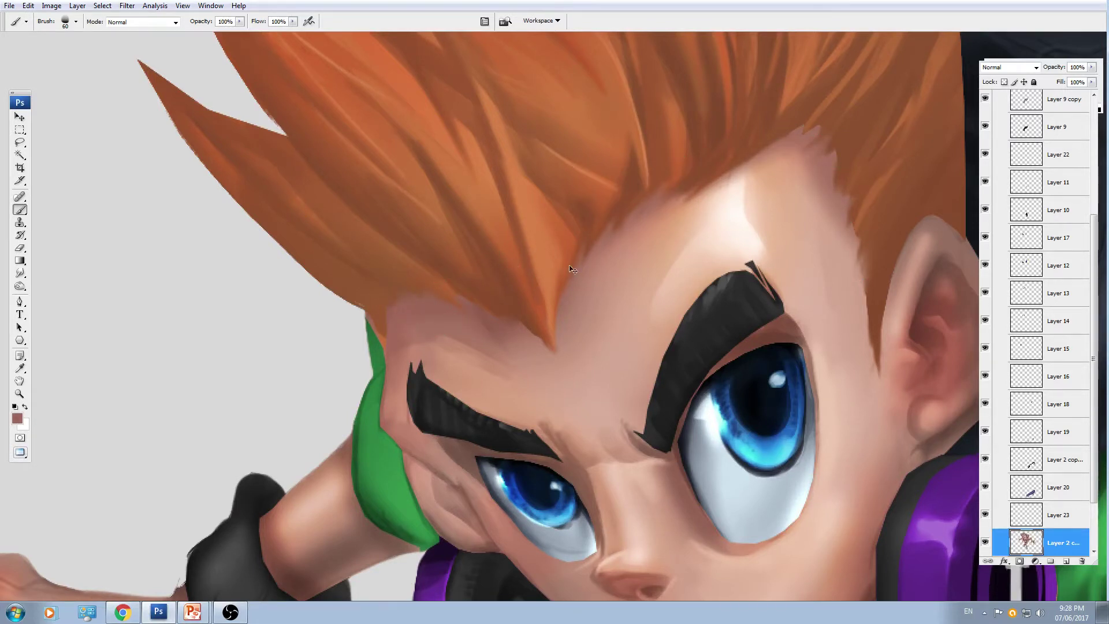
# - Activate Layer 5 and brighten the hair with Levels by lowering the highlight input
pyautogui.hotkey('ctrl', '-')
pyautogui.hotkey('ctrl', '-')
pyautogui.hotkey('ctrl', '-')
pyautogui.press('i')
pyautogui.hotkey('alt', '.')
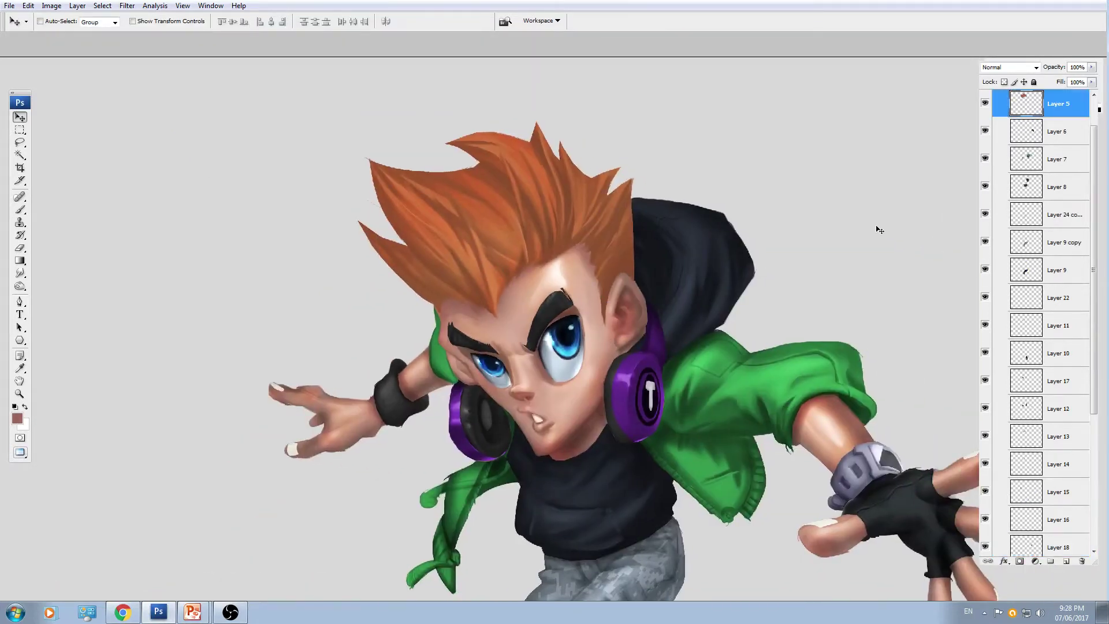
pyautogui.hotkey('ctrl', 'l')
pyautogui.moveTo(923, 225)
pyautogui.mouseDown()
pyautogui.moveTo(896, 225)
pyautogui.moveTo(905, 225)
pyautogui.mouseUp()
pyautogui.press('Return')
pyautogui.moveTo(803, 183); pyautogui.dragTo(867, 182)
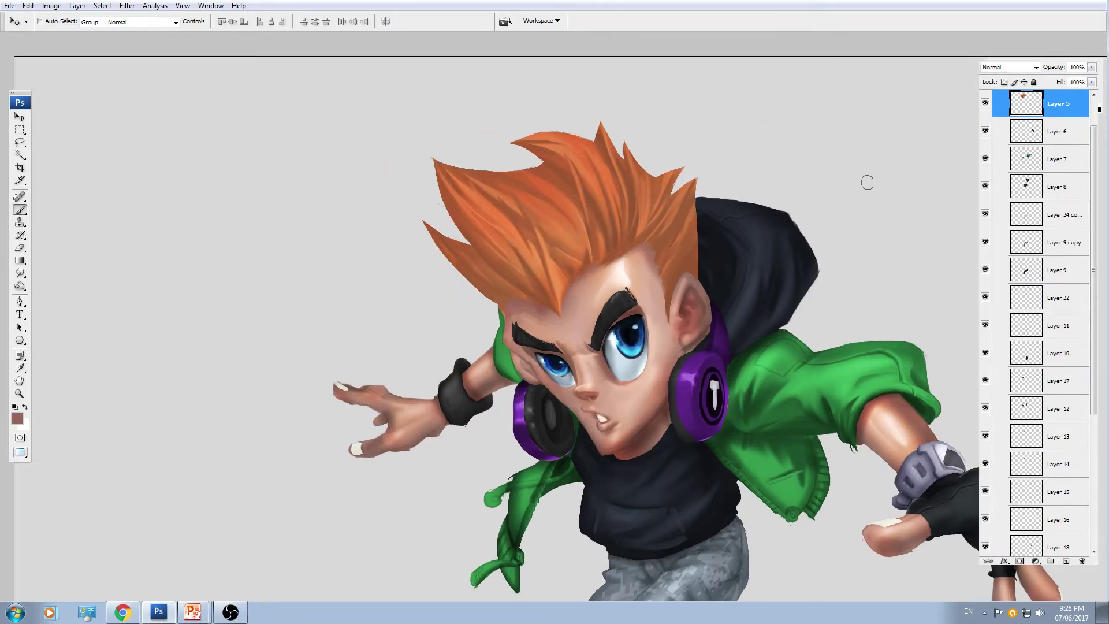
# - Load Layer 5's outline as a selection, hide the selection edges and sample an orange from the hair
pyautogui.keyDown('ctrl'); pyautogui.click(1018, 100); pyautogui.keyUp('ctrl')
pyautogui.hotkey('ctrl', 'h')
pyautogui.keyDown('alt'); pyautogui.click(562, 229); pyautogui.keyUp('alt')
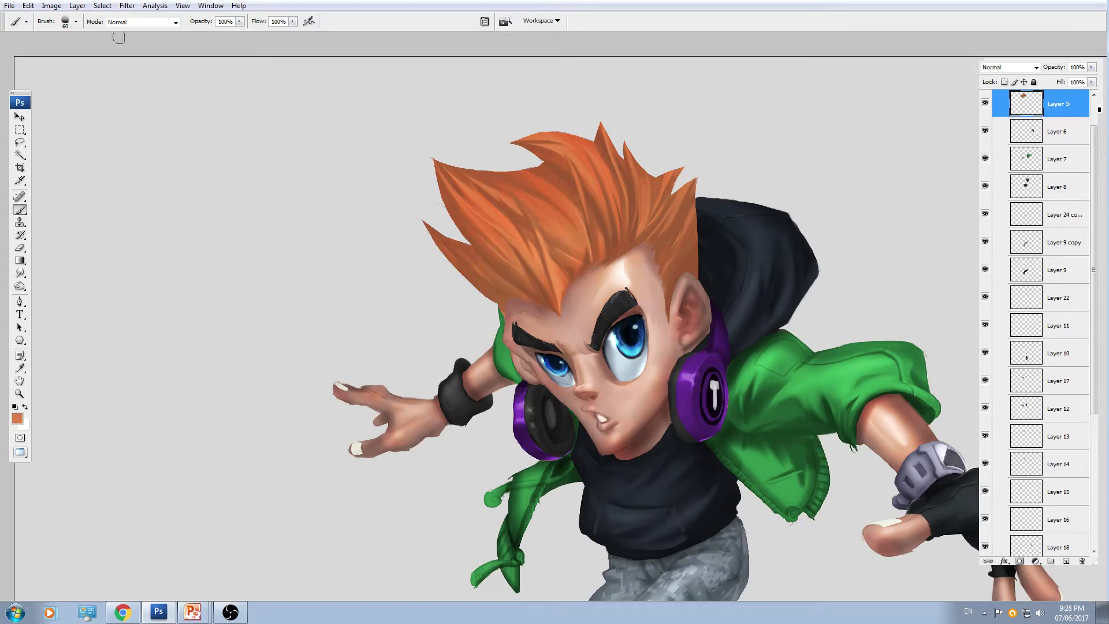
# - Set the brush to Color Dodge mode at 29% opacity and enlarge it to 700 px
pyautogui.click(138, 22)
pyautogui.click(139, 152)
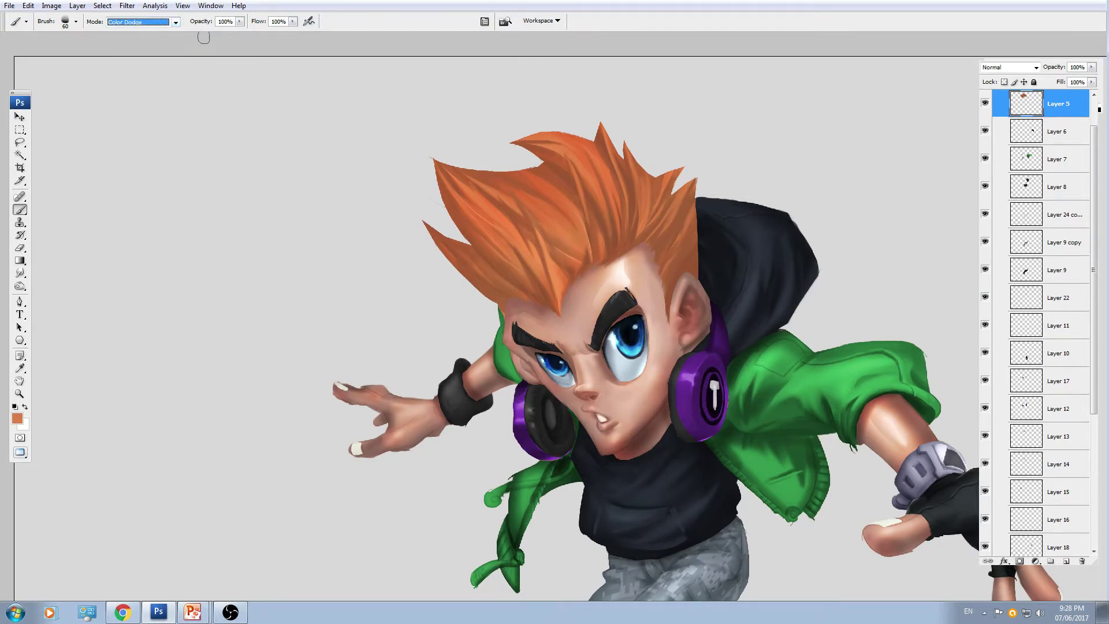
pyautogui.click(238, 21)
pyautogui.click(198, 36)
pyautogui.press('Return')
pyautogui.press(']')
pyautogui.press(']')
pyautogui.press(']')
pyautogui.press(']')
pyautogui.press(']')
pyautogui.press(']')
pyautogui.press(']')
pyautogui.press(']')
pyautogui.press(']')
pyautogui.press(']')
pyautogui.press(']')
pyautogui.press(']')
pyautogui.press(']')
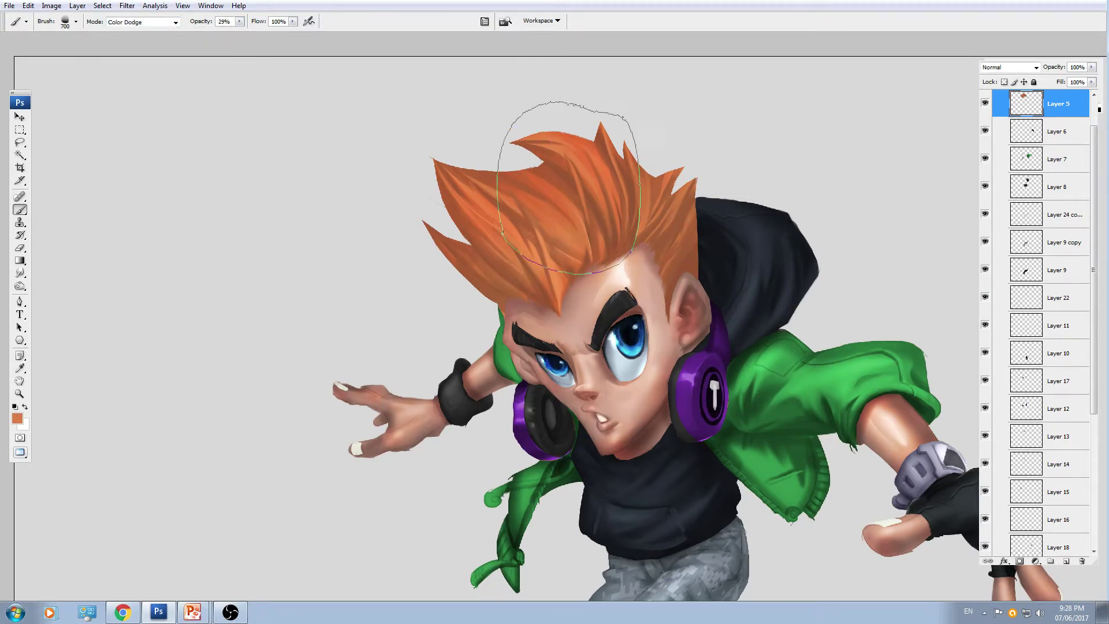
# - Brighten the hair with a broad Color Dodge stroke at 600 px, replacing the undone first attempt
pyautogui.moveTo(570, 178)
pyautogui.mouseDown()
pyautogui.moveTo(406, 242)
pyautogui.moveTo(768, 265)
pyautogui.moveTo(519, 317)
pyautogui.mouseUp()
pyautogui.hotkey('ctrl', 'z')
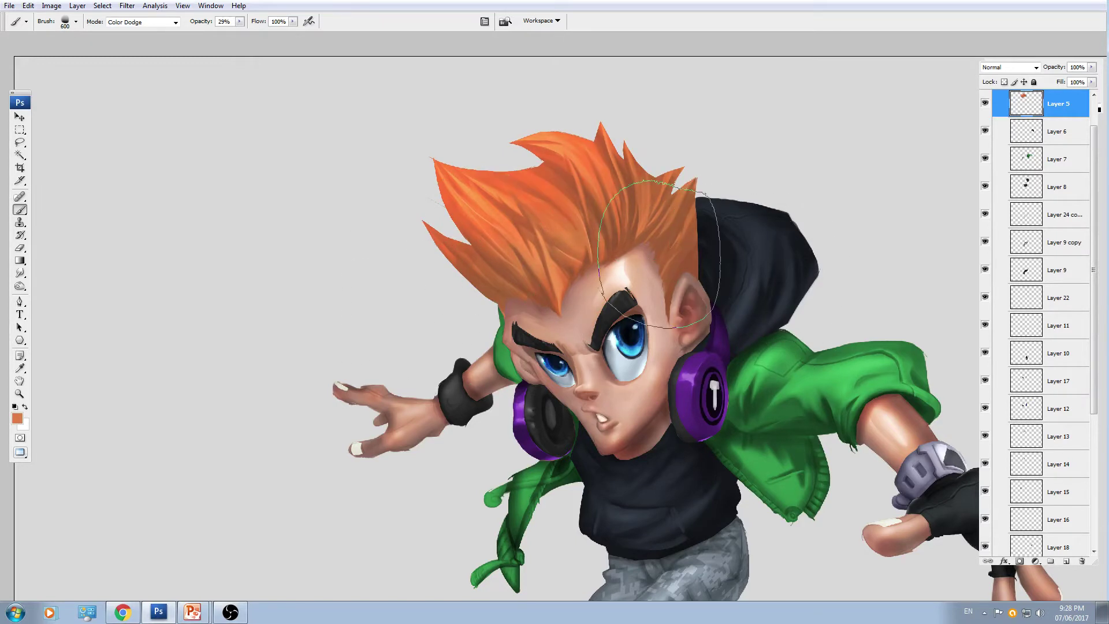
pyautogui.moveTo(583, 225); pyautogui.dragTo(414, 424)
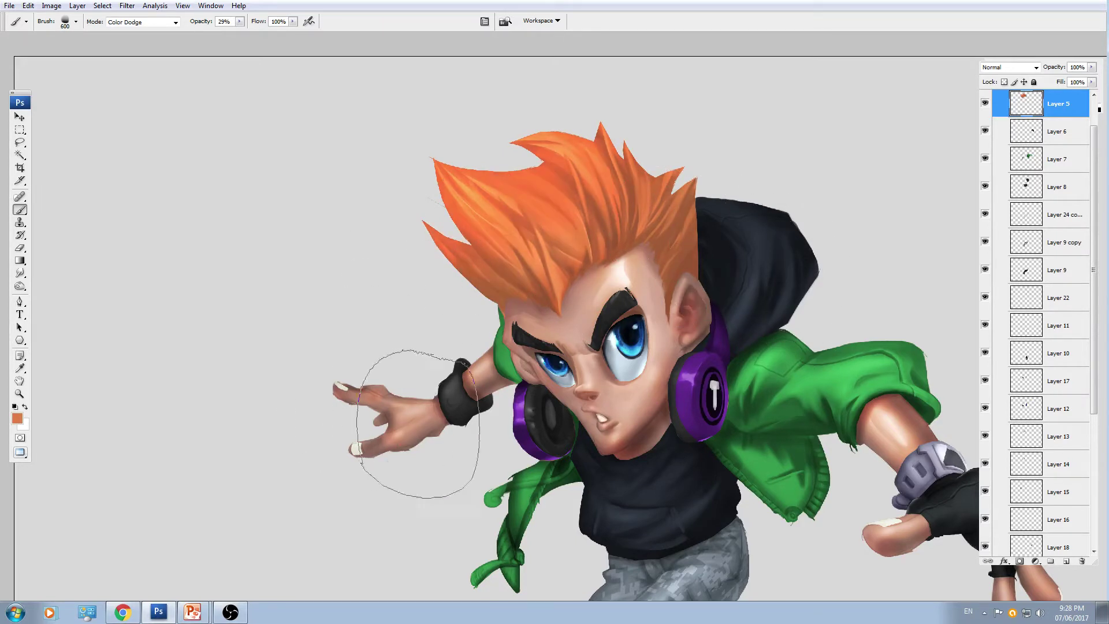
# - Sample a lighter orange from the front lock and intensify the glow over the hair with broad 600 px Color Dodge strokes
pyautogui.keyDown('alt'); pyautogui.click(479, 183); pyautogui.keyUp('alt')
pyautogui.moveTo(662, 187)
pyautogui.mouseDown()
pyautogui.moveTo(469, 234)
pyautogui.moveTo(429, 271)
pyautogui.mouseUp()
pyautogui.hotkey('ctrl', 'z')
pyautogui.hotkey('ctrl', 'z')
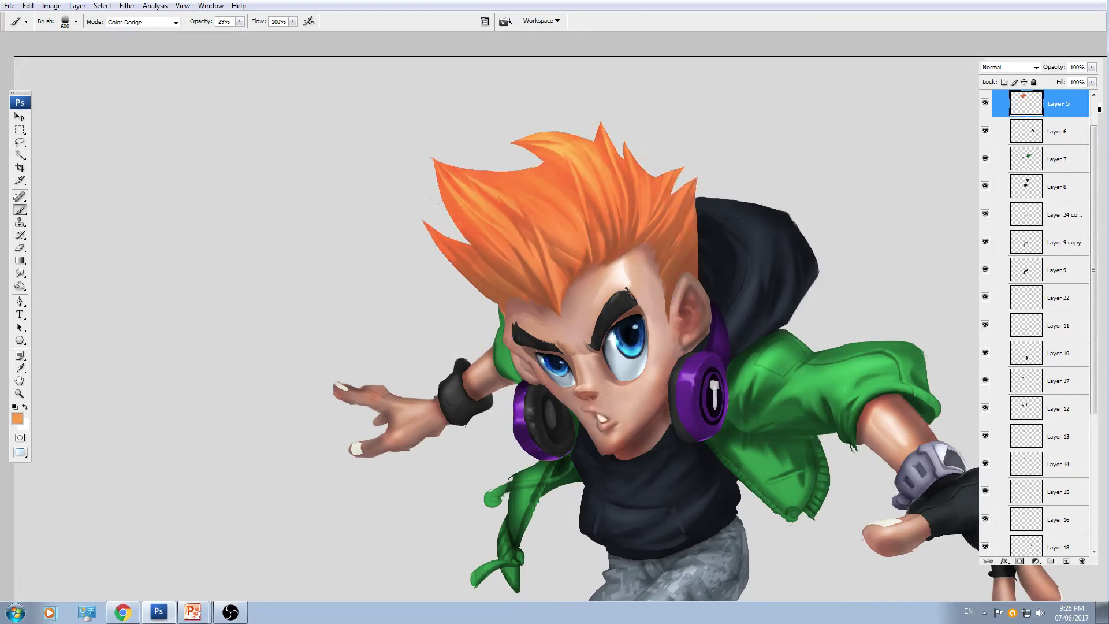
pyautogui.hotkey('ctrl', '-')
pyautogui.hotkey('ctrl', '-')
pyautogui.hotkey('ctrl', '+')
pyautogui.hotkey('ctrl', '+')
pyautogui.moveTo(444, 164); pyautogui.dragTo(588, 413)
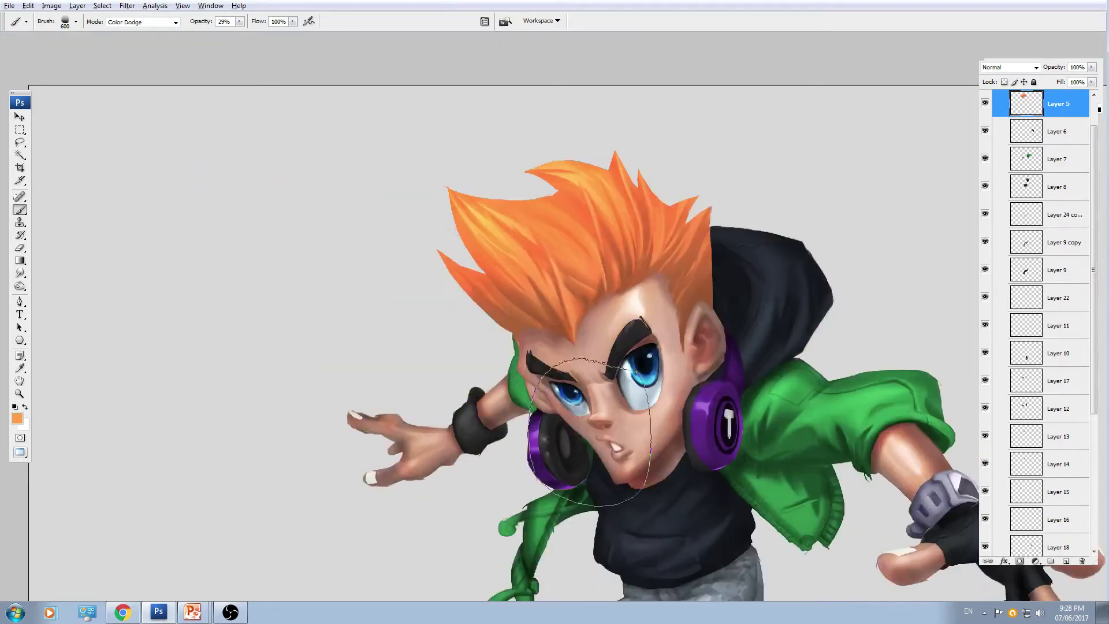
# - Shrink the brush to 50 px and set it to Normal mode at 100% opacity
pyautogui.hotkey('ctrl', '+')
pyautogui.press('[')
pyautogui.press('[')
pyautogui.press('[')
pyautogui.press('[')
pyautogui.press('[')
pyautogui.press('[')
pyautogui.press('[')
pyautogui.press('[')
pyautogui.press('[')
pyautogui.press('[')
pyautogui.press('[')
pyautogui.press('[')
pyautogui.moveTo(496, 159); pyautogui.dragTo(506, 299)
pyautogui.press('[')
pyautogui.press('[')
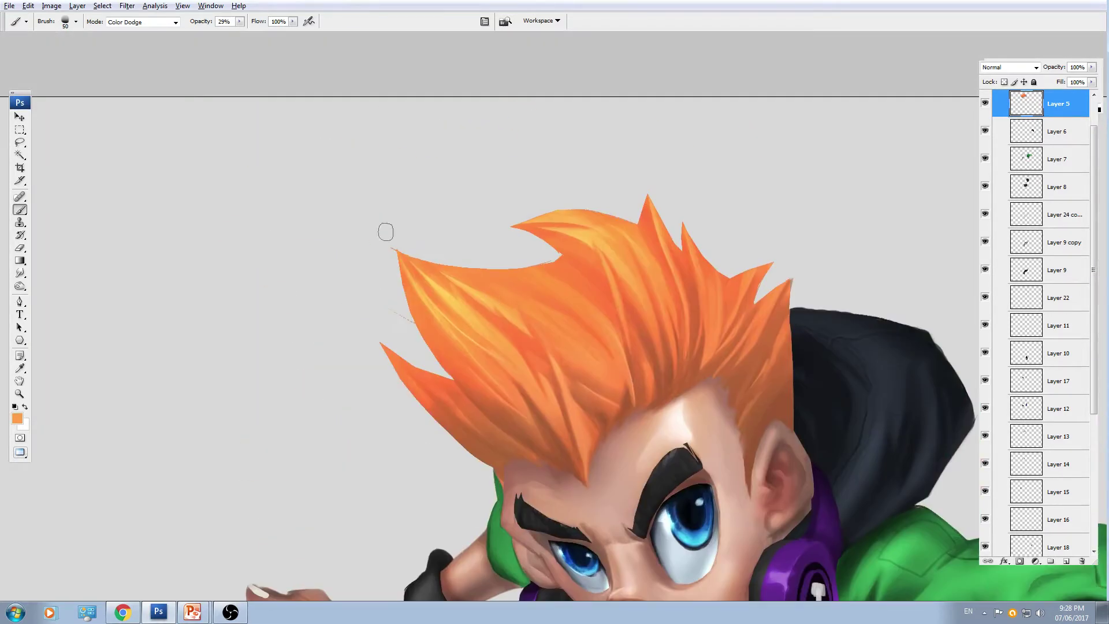
pyautogui.click(239, 21)
pyautogui.moveTo(257, 33); pyautogui.dragTo(283, 33)
pyautogui.click(173, 23)
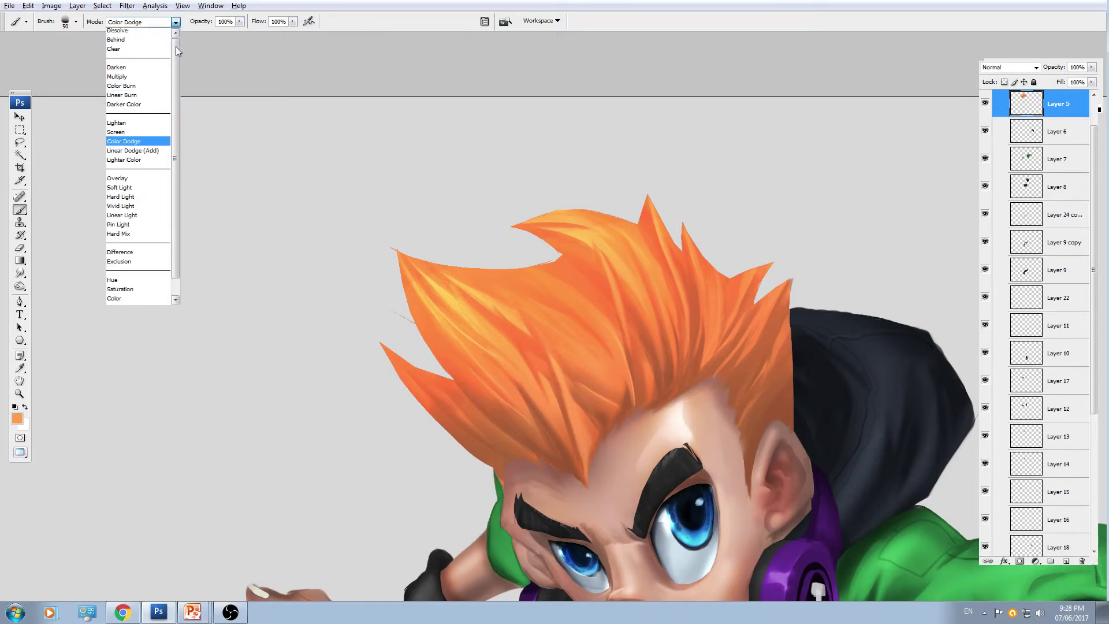
pyautogui.click(167, 32)
# - Sample a yellow-orange from the hair and paint thin 9 px highlights around the notch behind the large front lock
pyautogui.moveTo(547, 71); pyautogui.dragTo(539, 134)
pyautogui.hotkey('ctrl', '+')
pyautogui.hotkey('ctrl', '+')
pyautogui.press('[')
pyautogui.press('[')
pyautogui.press('[')
pyautogui.press('[')
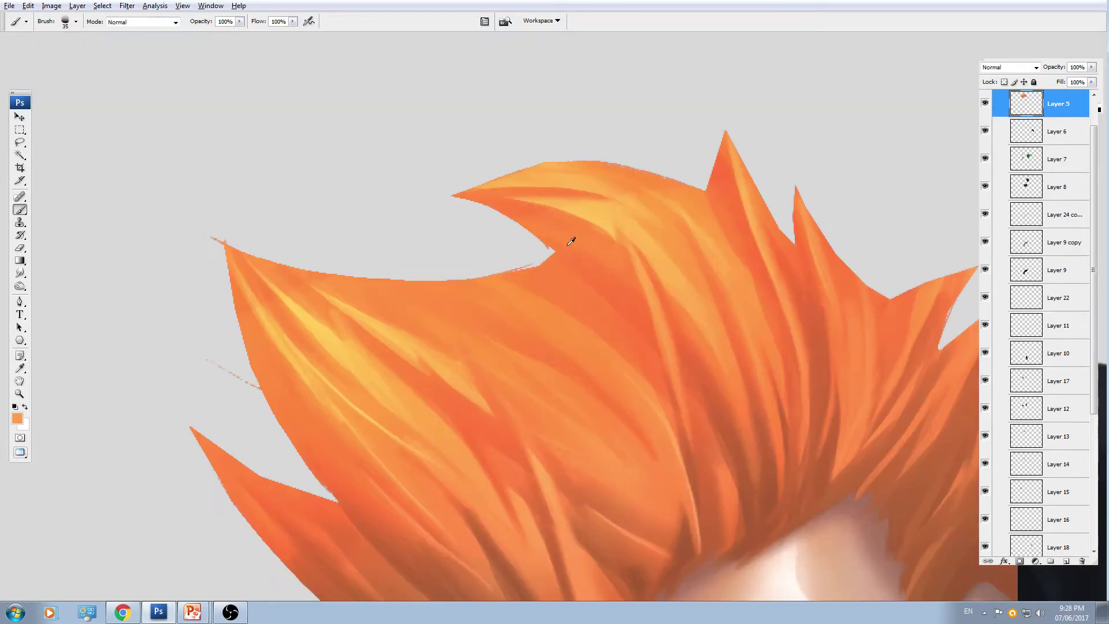
pyautogui.keyDown('alt'); pyautogui.click(565, 246); pyautogui.keyUp('alt')
pyautogui.keyDown('alt'); pyautogui.click(581, 220); pyautogui.keyUp('alt')
pyautogui.press('[')
pyautogui.press('[')
pyautogui.moveTo(551, 262); pyautogui.dragTo(502, 277)
pyautogui.moveTo(567, 295); pyautogui.dragTo(496, 282)
pyautogui.moveTo(548, 279); pyautogui.dragTo(391, 300)
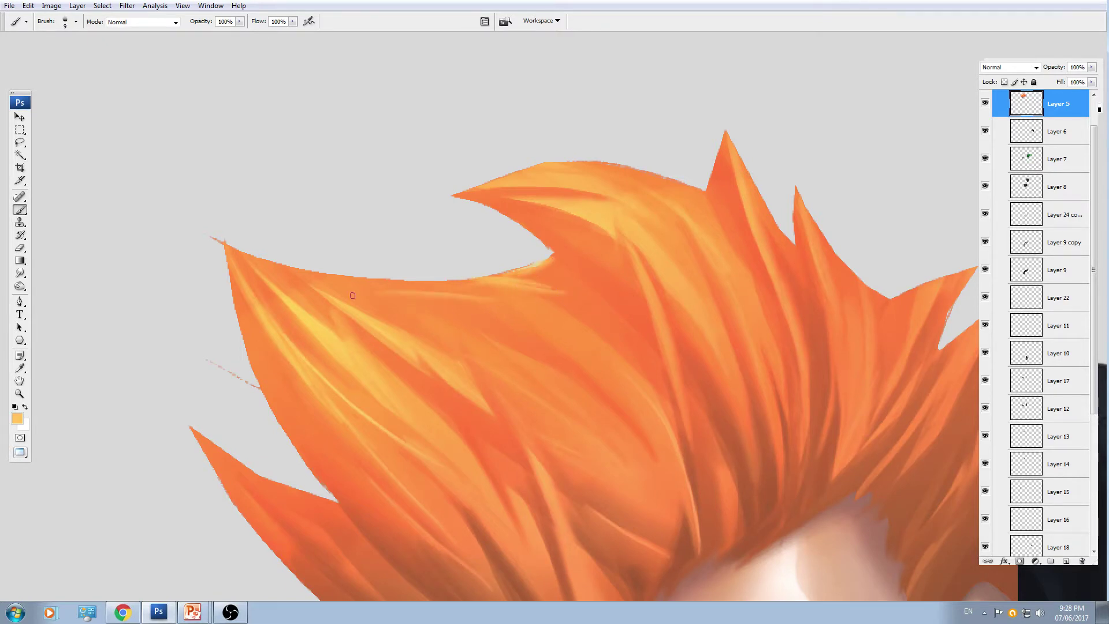
# - Replace the last highlight stroke with finer yellow-orange strands running along the upper edge of the front lock
pyautogui.hotkey('ctrl', 'z')
pyautogui.moveTo(543, 348); pyautogui.dragTo(397, 308)
pyautogui.hotkey('ctrl', 'z')
pyautogui.moveTo(539, 335)
pyautogui.mouseDown()
pyautogui.moveTo(404, 293)
pyautogui.moveTo(312, 282)
pyautogui.mouseUp()
pyautogui.moveTo(462, 292); pyautogui.dragTo(260, 261)
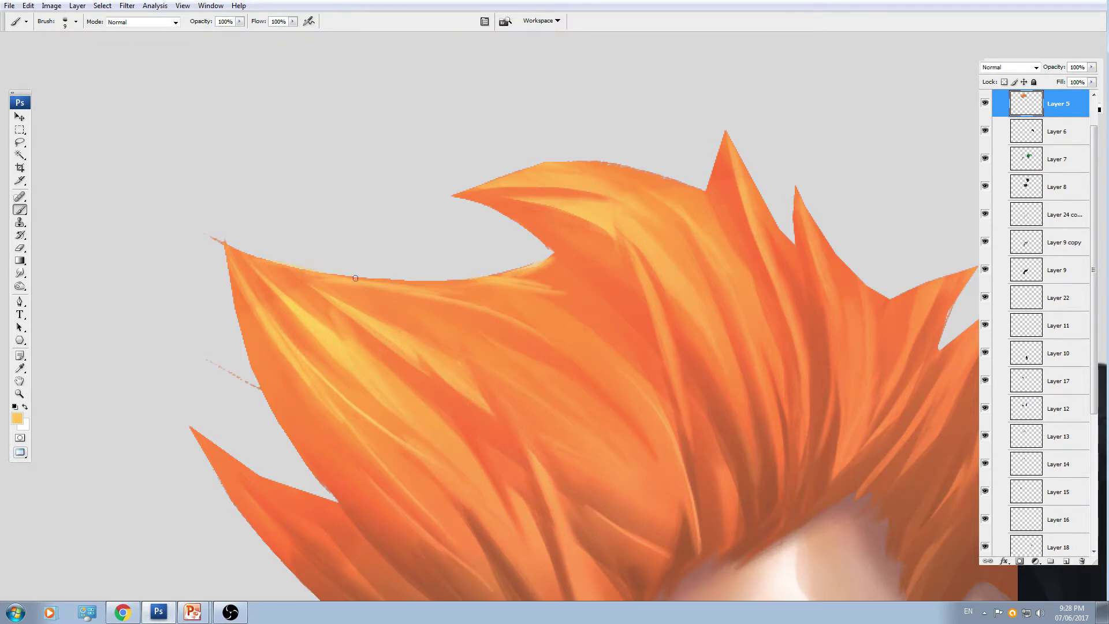
pyautogui.moveTo(433, 217)
pyautogui.mouseDown()
pyautogui.moveTo(347, 171)
pyautogui.moveTo(304, 217)
pyautogui.mouseUp()
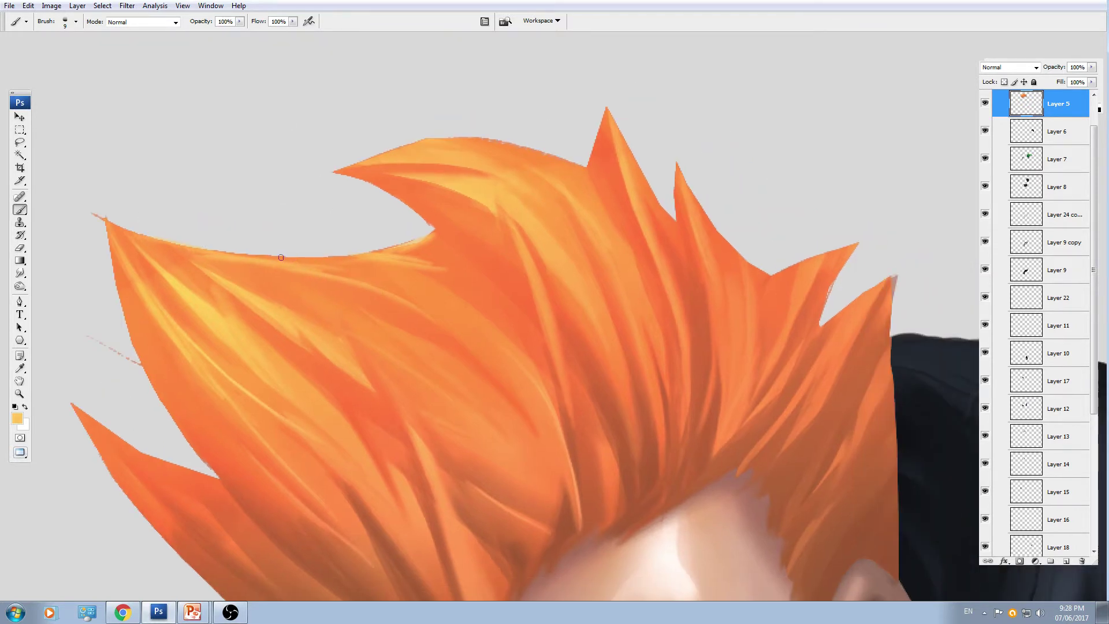
pyautogui.moveTo(287, 255); pyautogui.dragTo(385, 267)
pyautogui.moveTo(391, 265); pyautogui.dragTo(499, 332)
# - Paint a thin yellow-orange highlight along the upper edge of the lowest front hair spike
pyautogui.hotkey('ctrl', '-')
pyautogui.hotkey('ctrl', '-')
pyautogui.hotkey('ctrl', '-')
pyautogui.hotkey('ctrl', '+')
pyautogui.hotkey('ctrl', '+')
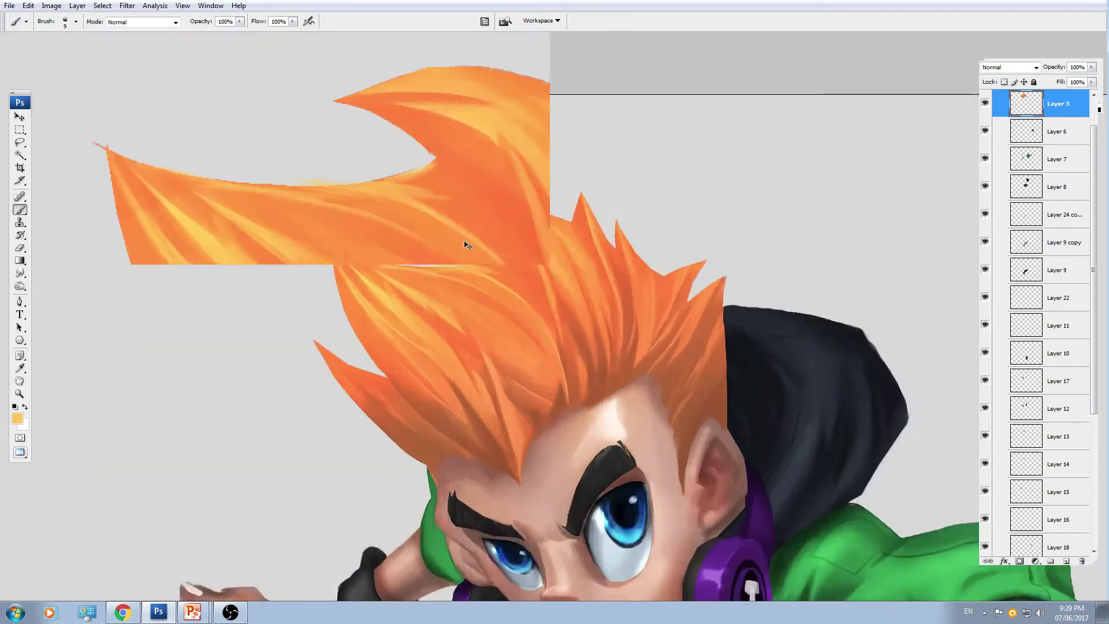
pyautogui.moveTo(422, 283); pyautogui.dragTo(482, 210)
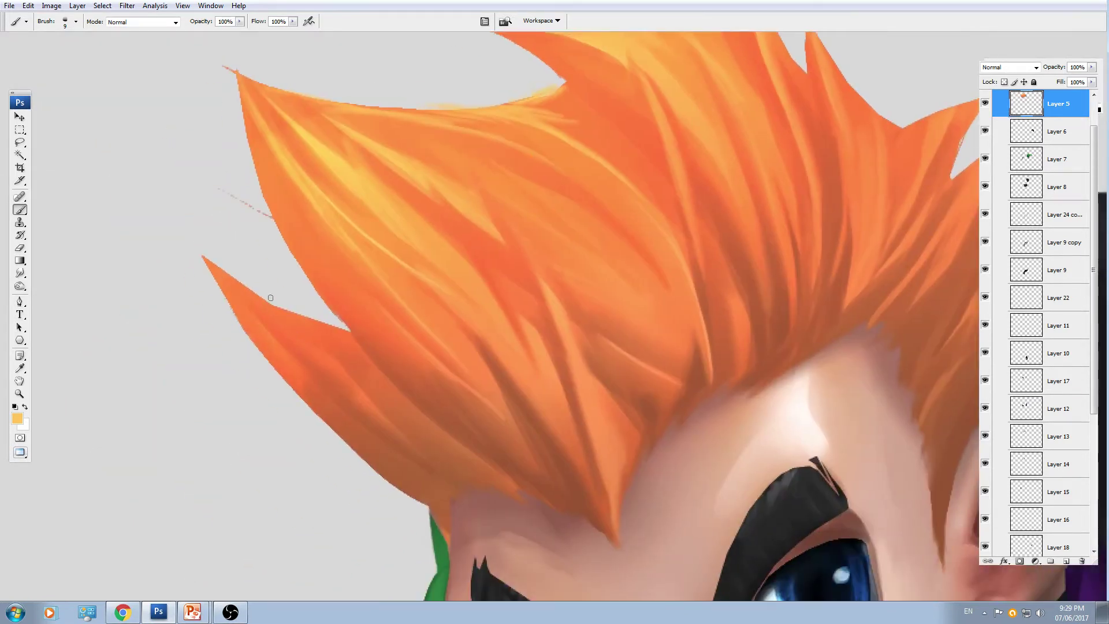
pyautogui.moveTo(270, 307); pyautogui.dragTo(348, 333)
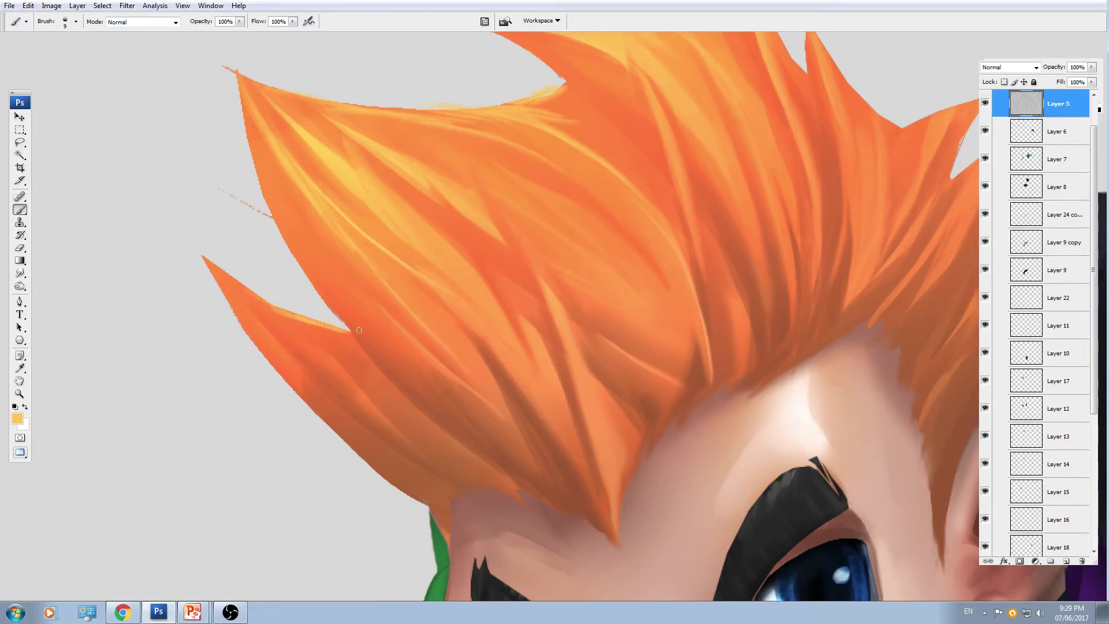
# - Highlight the back edge of the tallest hair spike and touch up the notch beside it with a sampled darker orange
pyautogui.moveTo(603, 79); pyautogui.dragTo(479, 330)
pyautogui.moveTo(654, 283); pyautogui.dragTo(673, 309)
pyautogui.moveTo(731, 358); pyautogui.dragTo(712, 322)
pyautogui.keyDown('alt'); pyautogui.click(687, 363); pyautogui.keyUp('alt')
pyautogui.moveTo(672, 271); pyautogui.dragTo(672, 288)
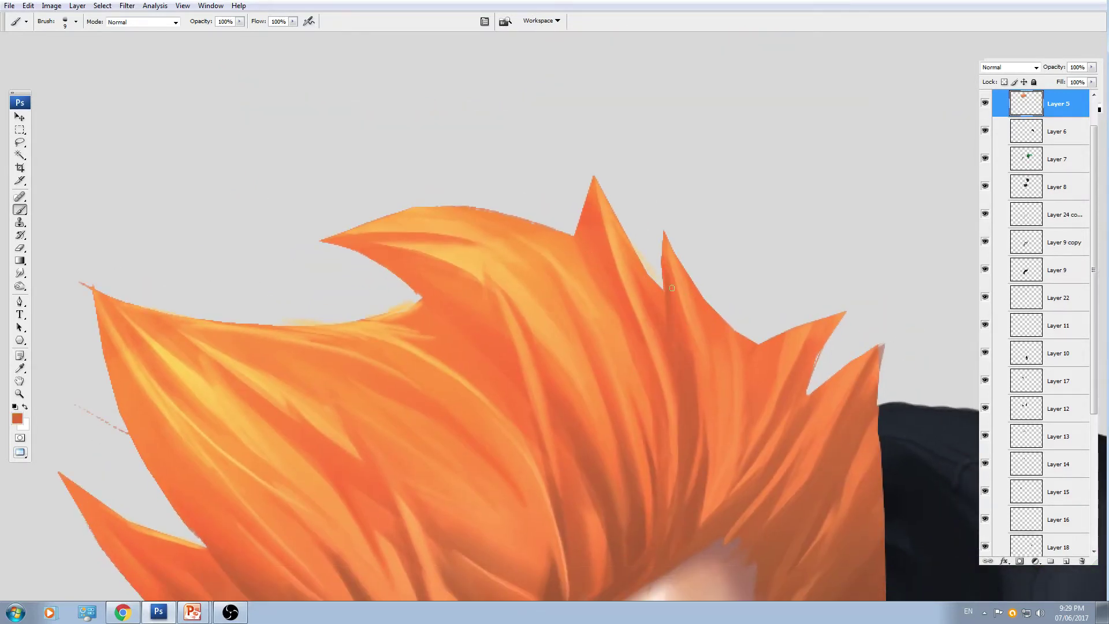
# - Sample a light orange and paint fine edge highlights on the rear hair spikes, reducing the brush to 7 px
pyautogui.keyDown('alt'); pyautogui.click(541, 281); pyautogui.keyUp('alt')
pyautogui.moveTo(721, 314)
pyautogui.mouseDown()
pyautogui.moveTo(690, 274)
pyautogui.moveTo(731, 324)
pyautogui.mouseUp()
pyautogui.moveTo(730, 371); pyautogui.dragTo(716, 287)
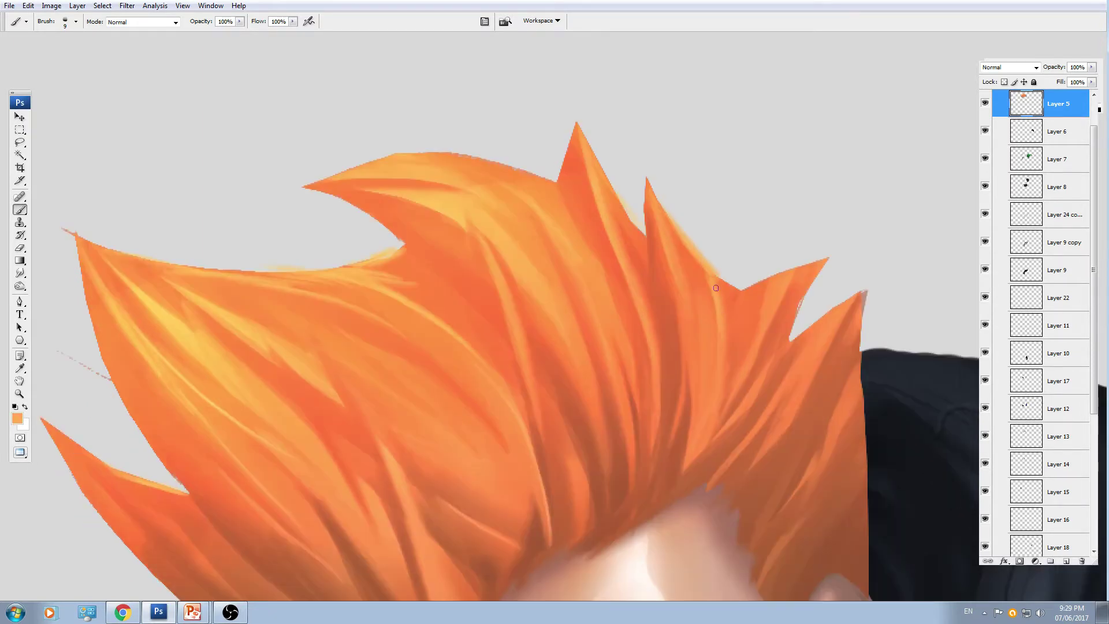
pyautogui.moveTo(713, 352); pyautogui.dragTo(663, 243)
pyautogui.press('[')
pyautogui.moveTo(762, 174)
pyautogui.mouseDown()
pyautogui.moveTo(744, 238)
pyautogui.moveTo(767, 171)
pyautogui.moveTo(740, 234)
pyautogui.mouseUp()
pyautogui.hotkey('ctrl', '-')
pyautogui.hotkey('ctrl', '-')
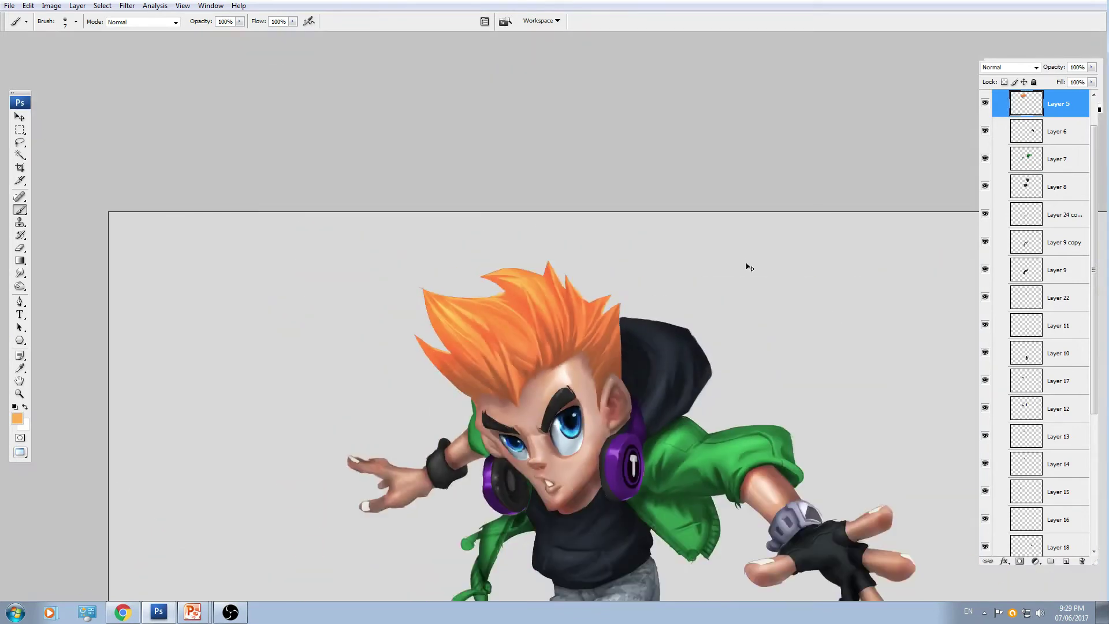
pyautogui.hotkey('ctrl', '+')
pyautogui.hotkey('ctrl', '+')
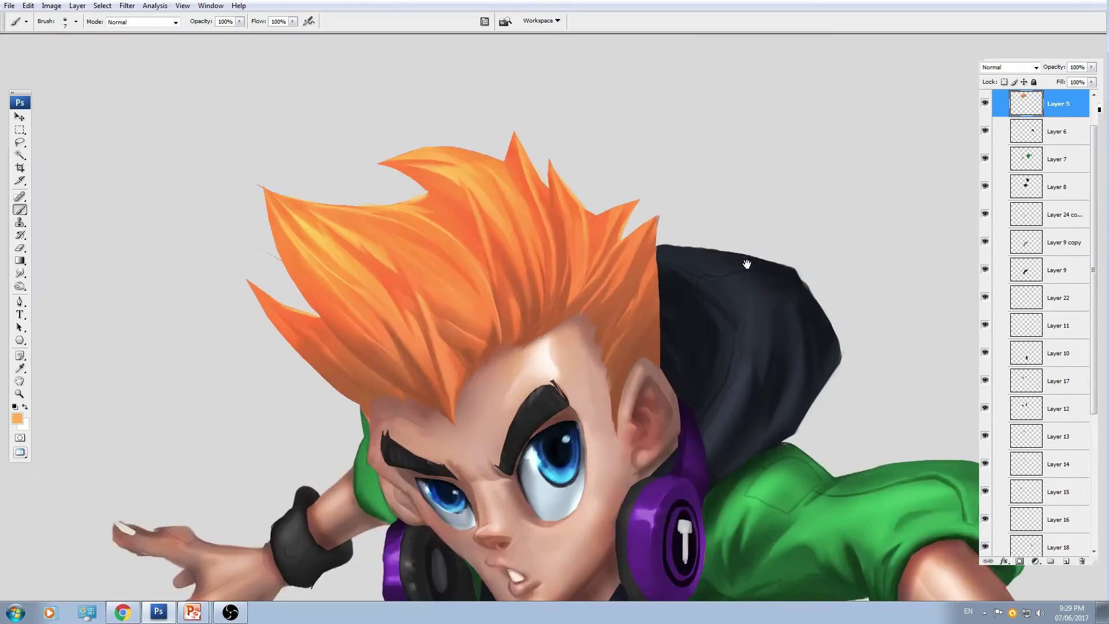
pyautogui.moveTo(614, 279)
pyautogui.mouseDown()
pyautogui.moveTo(648, 298)
pyautogui.moveTo(569, 294)
pyautogui.moveTo(582, 295)
pyautogui.mouseUp()
pyautogui.hotkey('ctrl', 'z')
pyautogui.keyDown('ctrl'); pyautogui.click(586, 282); pyautogui.keyUp('ctrl')
pyautogui.hotkey('ctrl', 'z')
# - Smudge the straight rear edge of the hair at 77% strength into small pointed tufts over the dark hood
pyautogui.press('r')
pyautogui.hotkey('ctrl', '+')
pyautogui.hotkey('ctrl', '+')
pyautogui.hotkey('ctrl', '+')
pyautogui.moveTo(533, 216)
pyautogui.mouseDown()
pyautogui.moveTo(560, 319)
pyautogui.moveTo(563, 138)
pyautogui.mouseUp()
pyautogui.moveTo(536, 187)
pyautogui.mouseDown()
pyautogui.moveTo(563, 144)
pyautogui.moveTo(545, 203)
pyautogui.mouseUp()
pyautogui.moveTo(552, 247)
pyautogui.mouseDown()
pyautogui.moveTo(553, 198)
pyautogui.moveTo(544, 224)
pyautogui.moveTo(569, 185)
pyautogui.moveTo(532, 298)
pyautogui.moveTo(558, 233)
pyautogui.mouseUp()
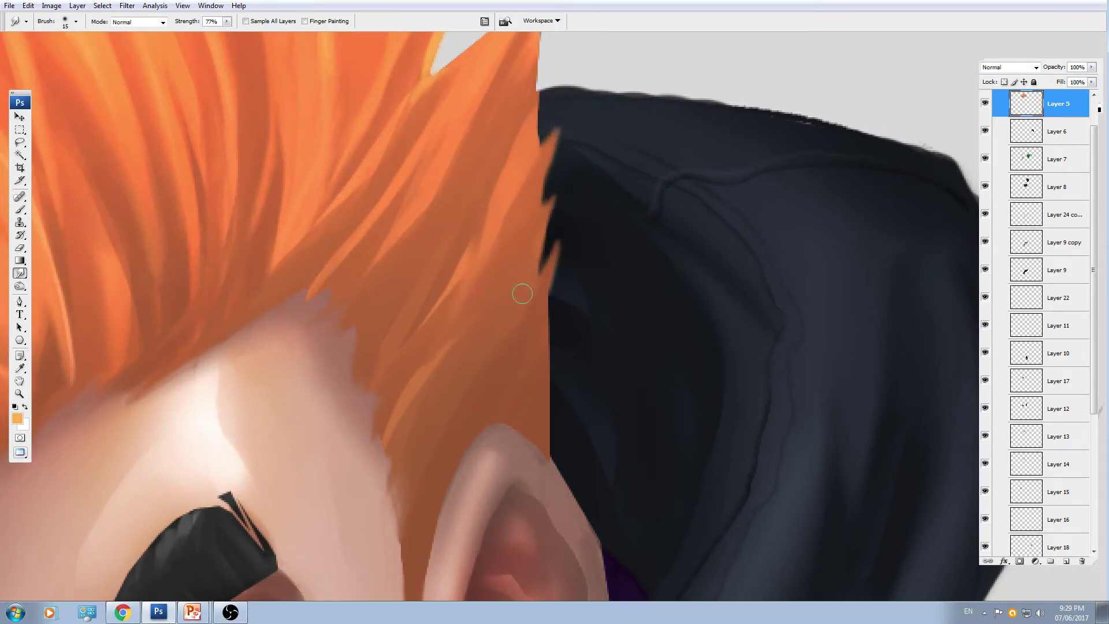
pyautogui.moveTo(524, 294); pyautogui.dragTo(555, 237)
pyautogui.moveTo(563, 295)
pyautogui.mouseDown()
pyautogui.moveTo(548, 347)
pyautogui.moveTo(559, 310)
pyautogui.mouseUp()
pyautogui.moveTo(559, 309); pyautogui.dragTo(546, 359)
pyautogui.moveTo(537, 405)
pyautogui.mouseDown()
pyautogui.moveTo(566, 357)
pyautogui.moveTo(561, 332)
pyautogui.mouseUp()
pyautogui.moveTo(547, 435); pyautogui.dragTo(557, 364)
pyautogui.moveTo(554, 196); pyautogui.dragTo(547, 227)
# - Sharpen the gaps between the smudged tufts along the hood with a 10 px eraser
pyautogui.press('e')
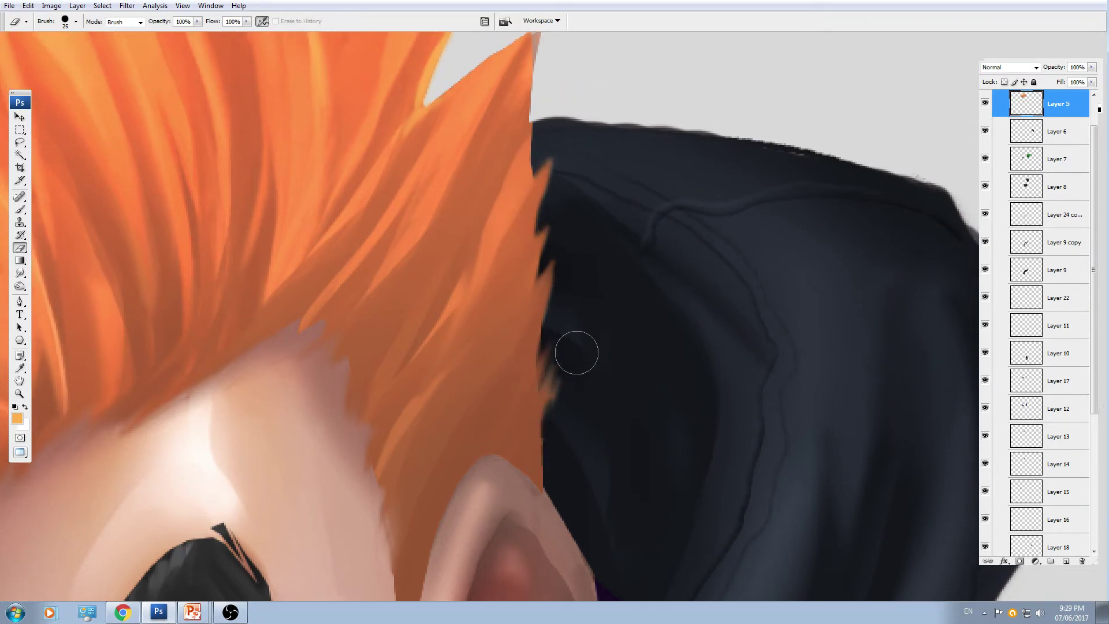
pyautogui.moveTo(550, 318); pyautogui.dragTo(557, 283)
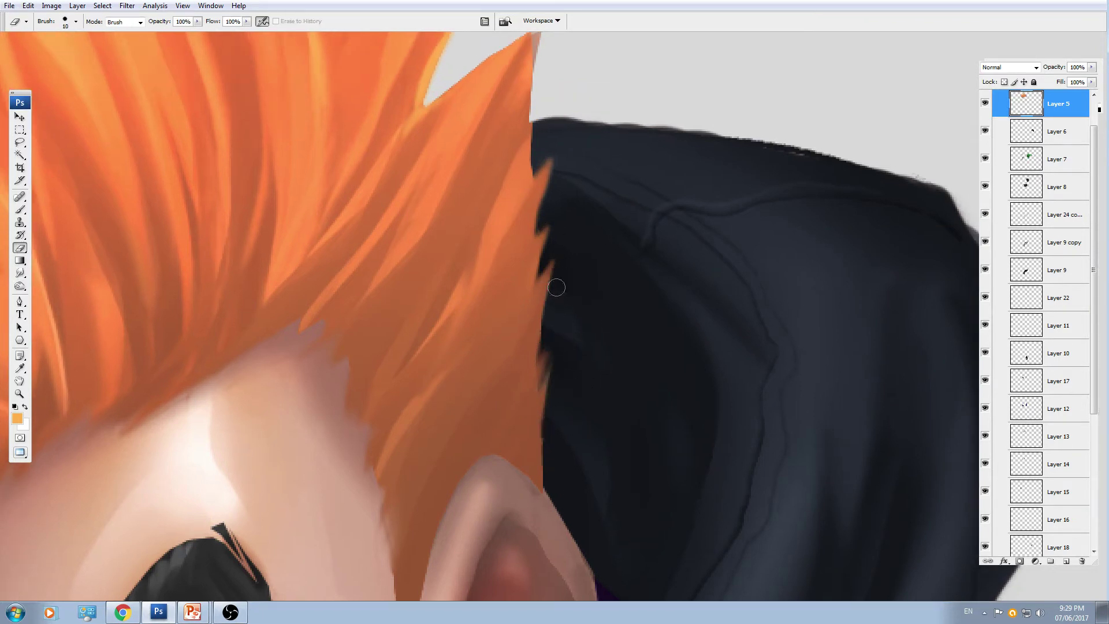
pyautogui.moveTo(545, 202); pyautogui.dragTo(561, 161)
pyautogui.moveTo(567, 71); pyautogui.dragTo(560, 148)
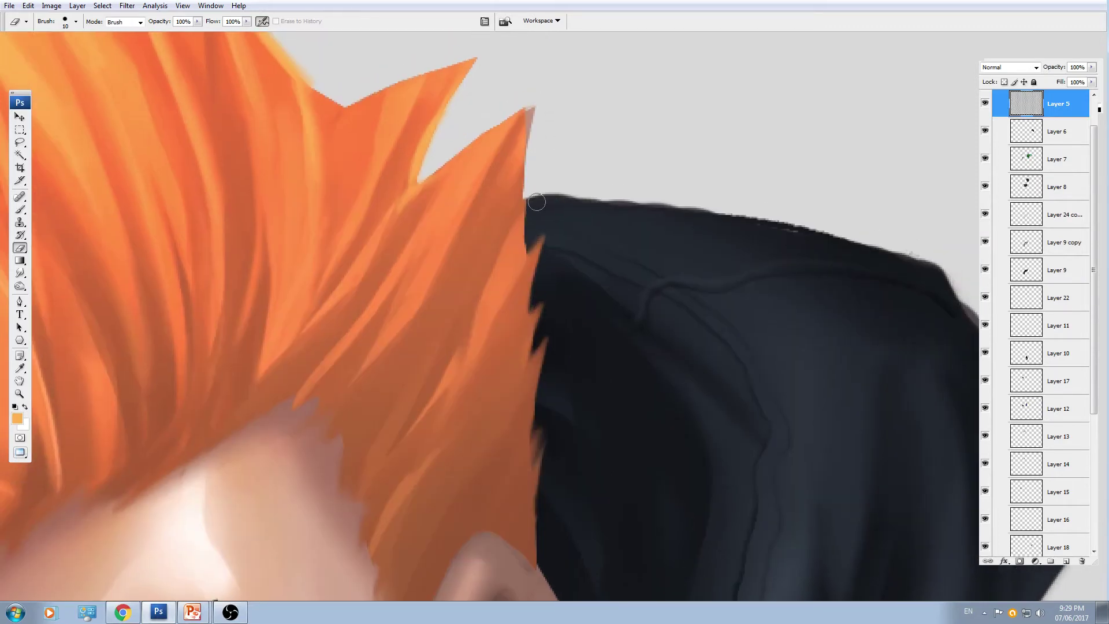
# - Review the finished hair against the whole skateboarder figure, up close and at full canvas view
pyautogui.hotkey('ctrl', '-')
pyautogui.hotkey('ctrl', '-')
pyautogui.hotkey('ctrl', '-')
pyautogui.moveTo(594, 404); pyautogui.dragTo(604, 239)
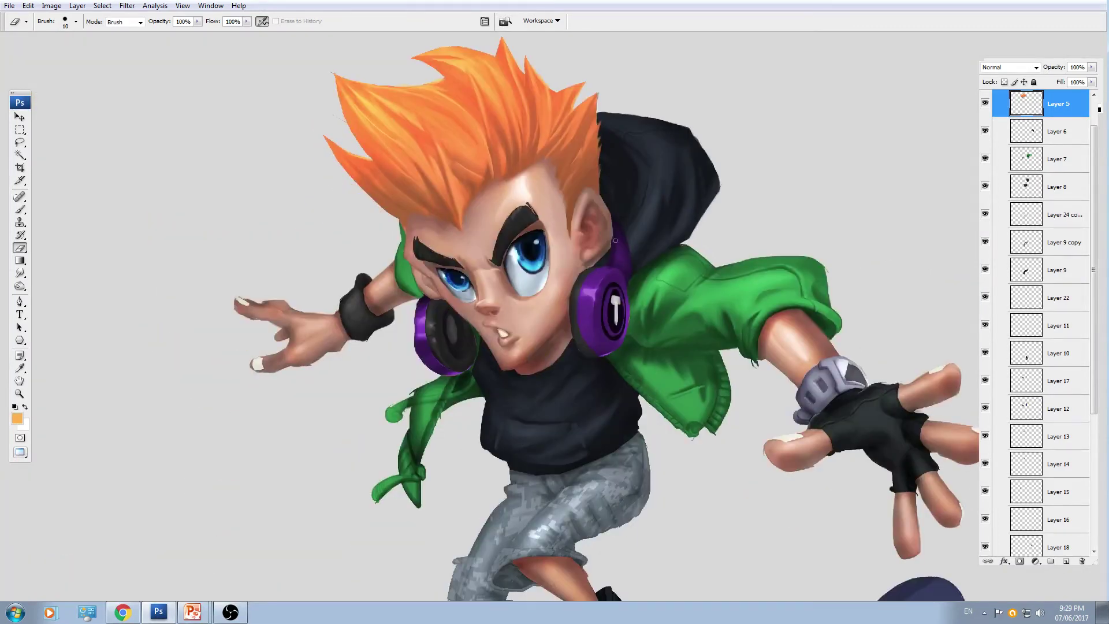
pyautogui.hotkey('ctrl', '-')
pyautogui.hotkey('ctrl', '+')
pyautogui.hotkey('ctrl', '+')
pyautogui.moveTo(666, 329); pyautogui.dragTo(633, 362)
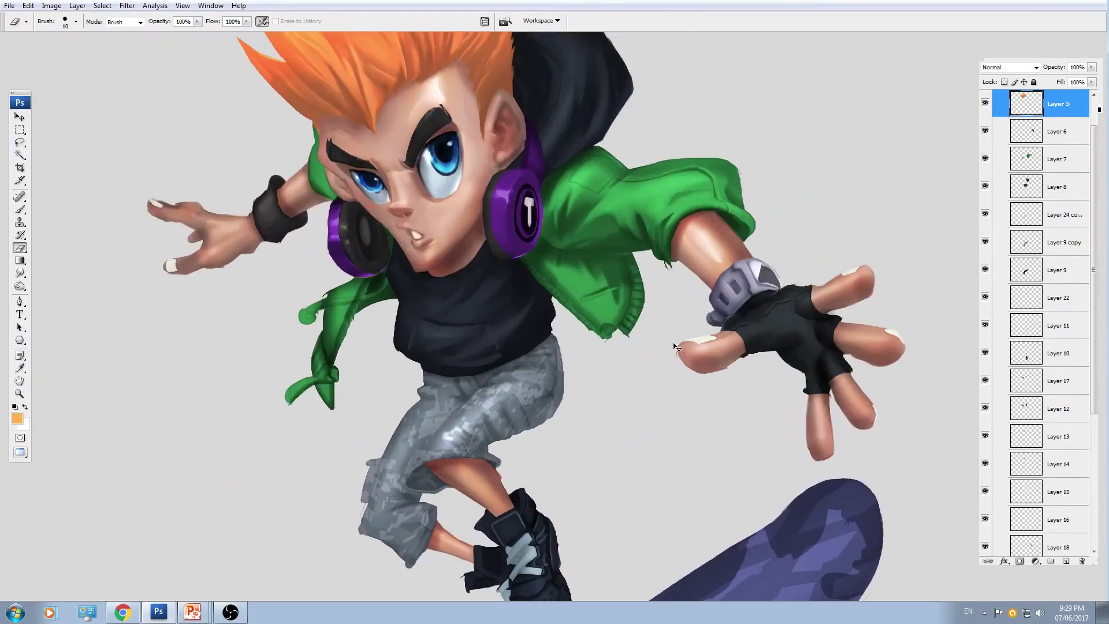
pyautogui.hotkey('ctrl', '-')
pyautogui.hotkey('ctrl', '-')
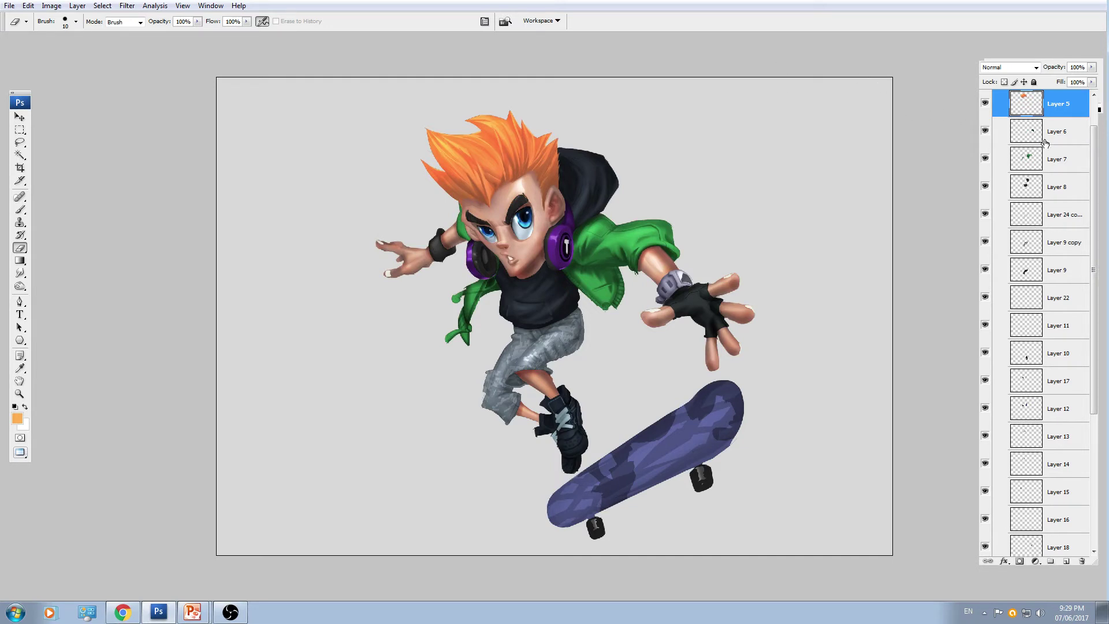
# - Stamp the artwork of Group 1 copy without the Background onto a new layer, and show only that layer over the Background
pyautogui.click(1081, 135)
pyautogui.moveTo(1101, 133); pyautogui.dragTo(1097, 104)
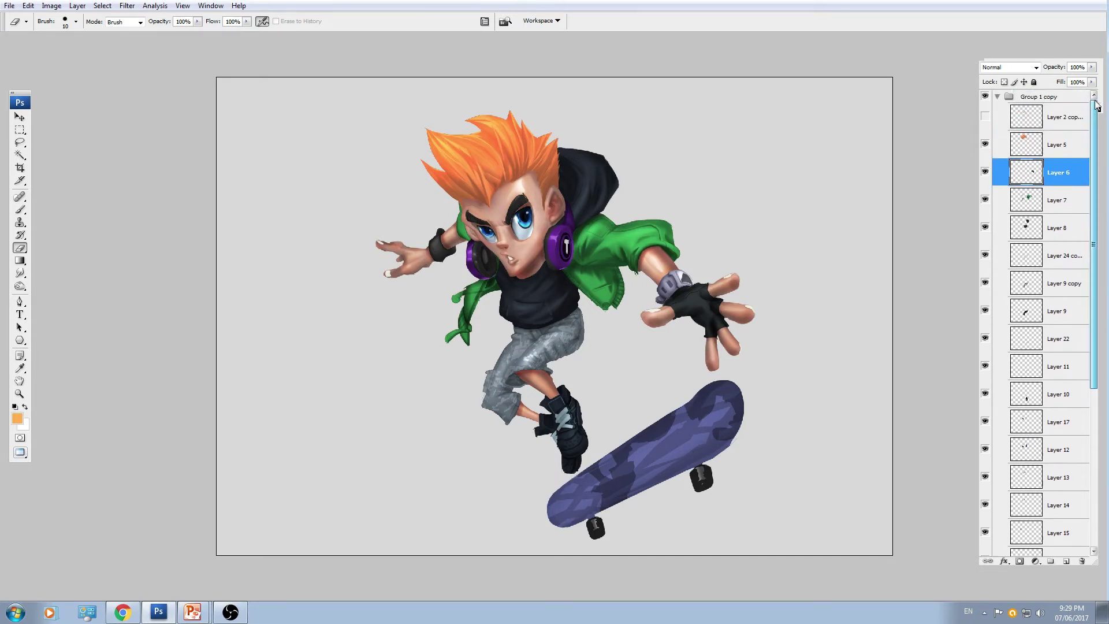
pyautogui.click(998, 97)
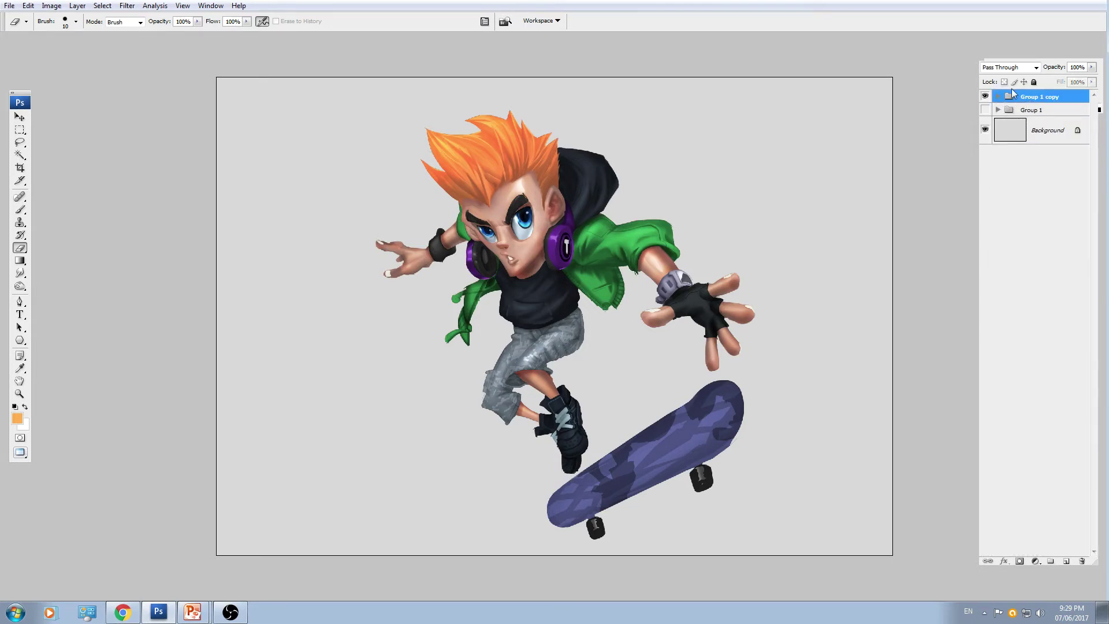
pyautogui.hotkey('ctrl', 'alt', 'shift', 'e')
pyautogui.hotkey('ctrl', 'z')
pyautogui.click(985, 130)
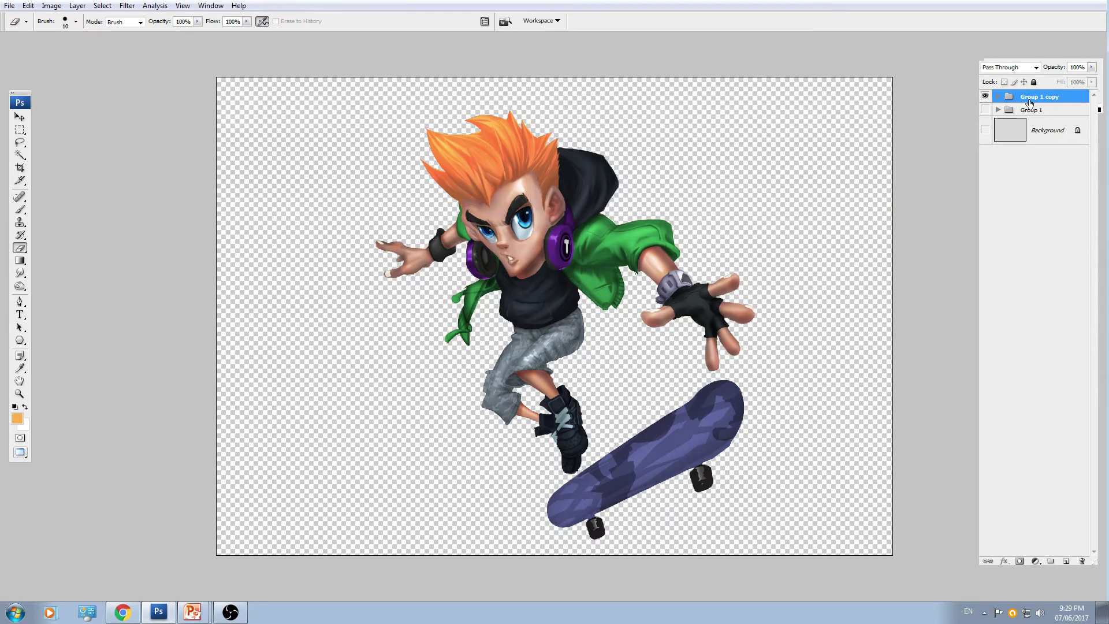
pyautogui.hotkey('ctrl', 'alt', 'shift', 'e')
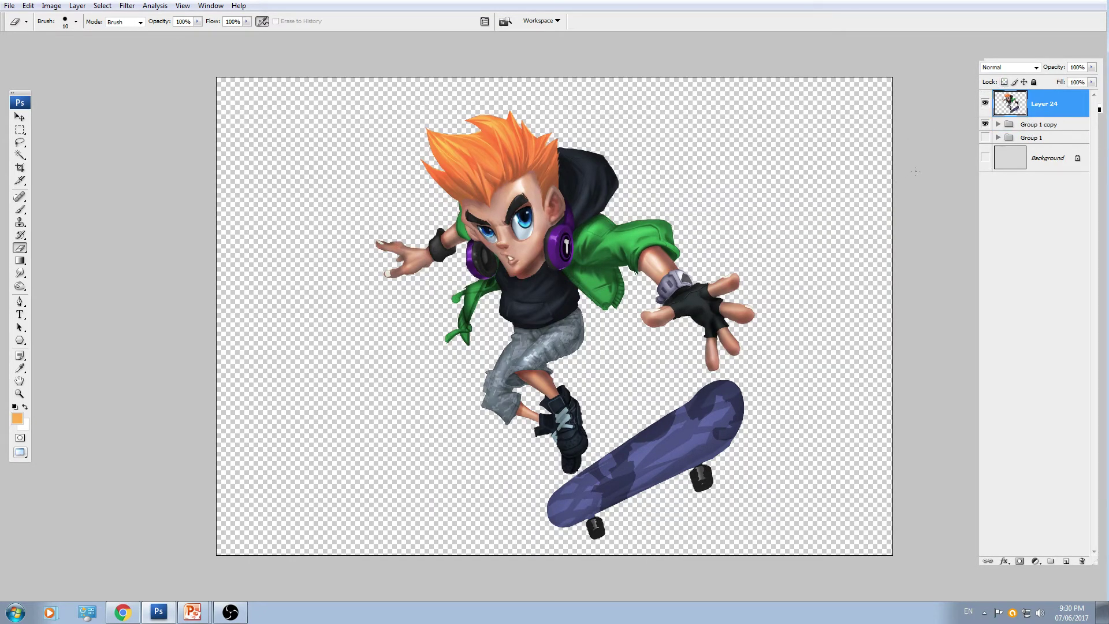
pyautogui.click(985, 157)
pyautogui.click(985, 124)
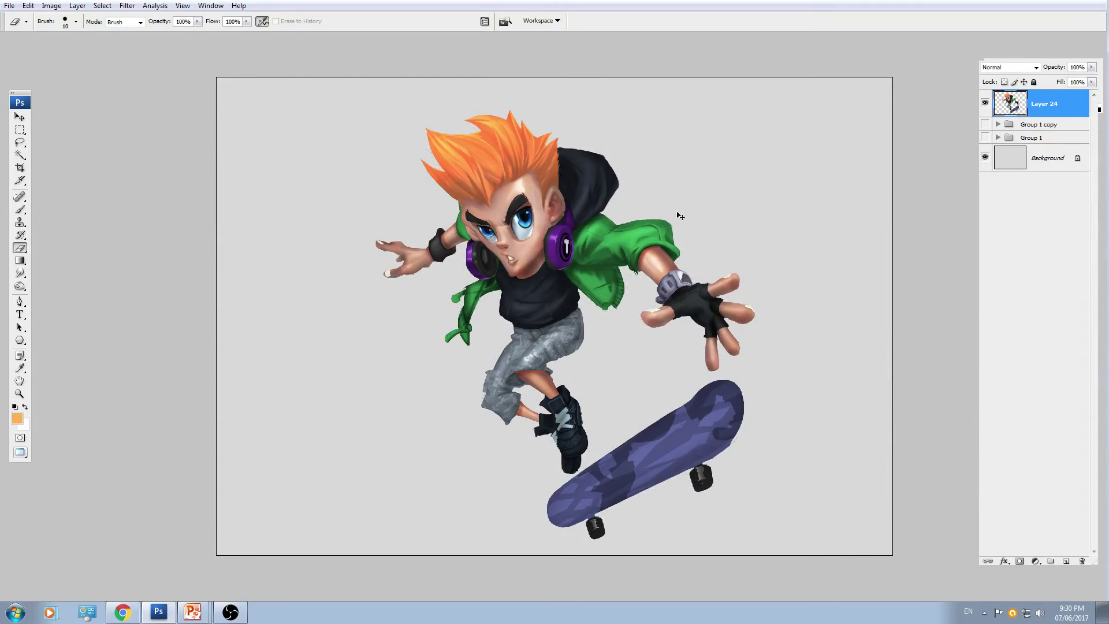
# - Apply Color Balance to the merged layer's midtones with levels +14, +6 and -7
pyautogui.hotkey('ctrl', 'b')
pyautogui.hotkey('ctrl', '+')
pyautogui.moveTo(814, 153); pyautogui.dragTo(811, 187)
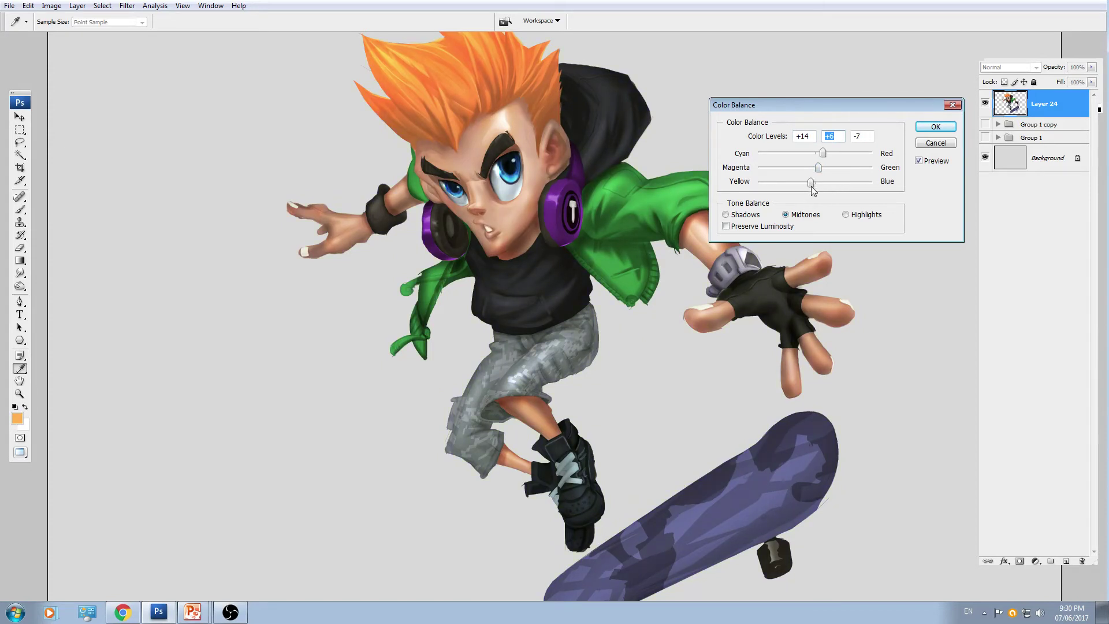
pyautogui.press('Return')
# - Brighten the merged layer with Levels by setting the midtone input to 1.27
pyautogui.hotkey('ctrl', '-')
pyautogui.hotkey('ctrl', 'l')
pyautogui.moveTo(851, 223); pyautogui.dragTo(844, 223)
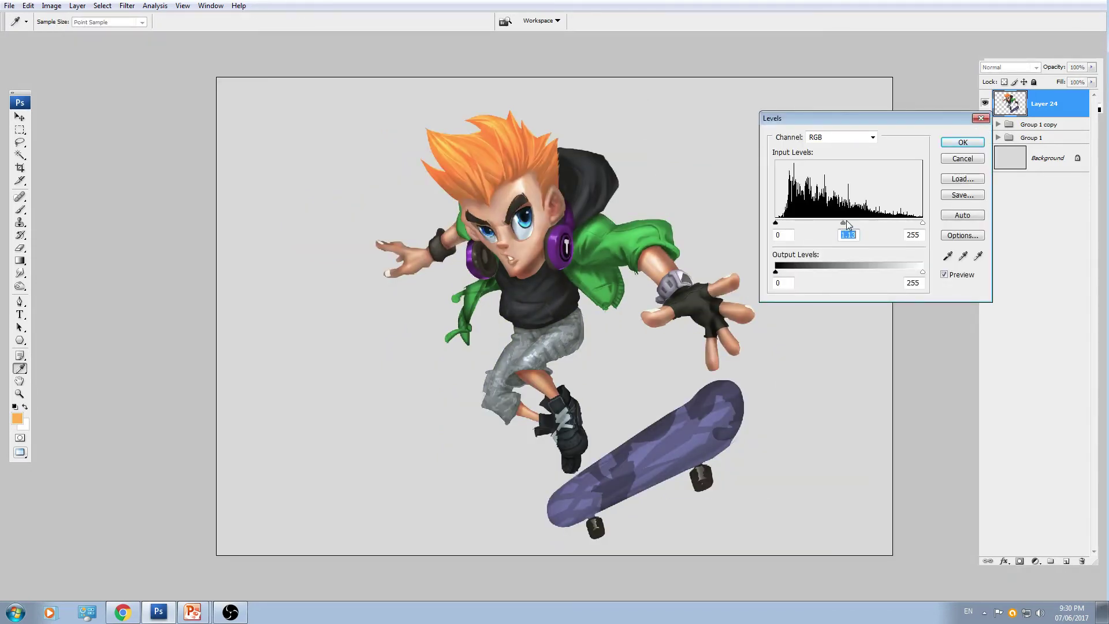
pyautogui.moveTo(844, 223); pyautogui.dragTo(837, 224)
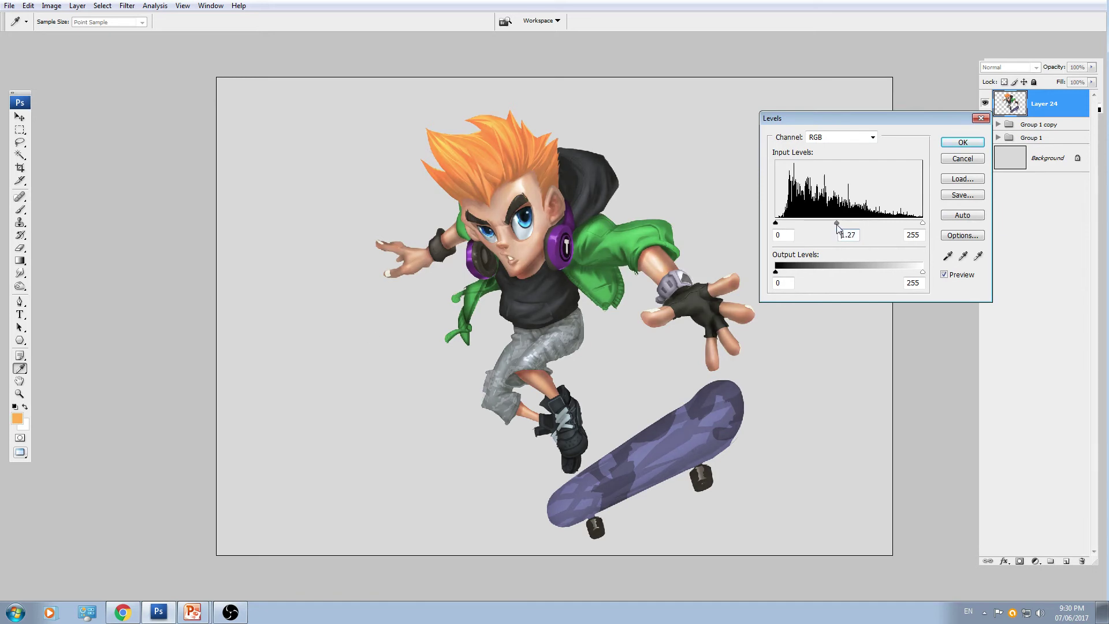
pyautogui.press('Return')
pyautogui.press('e')
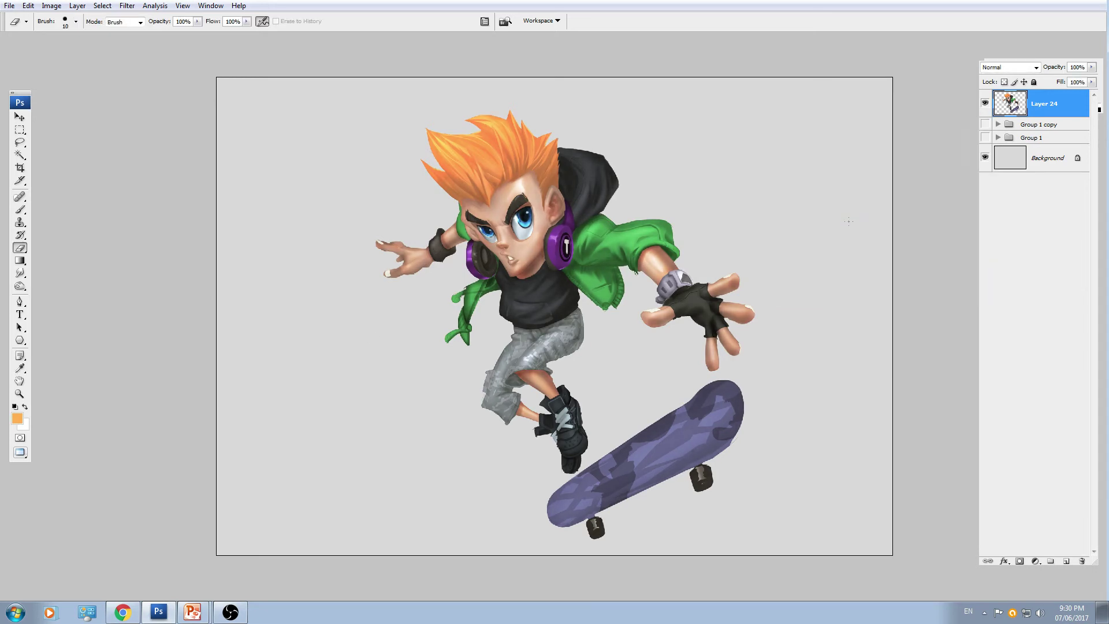
# - Duplicate the merged layer, darken the copy to a black silhouette with minimum lightness, and place it beneath Layer 24
pyautogui.hotkey('ctrl', 'j')
pyautogui.hotkey('ctrl', 'u')
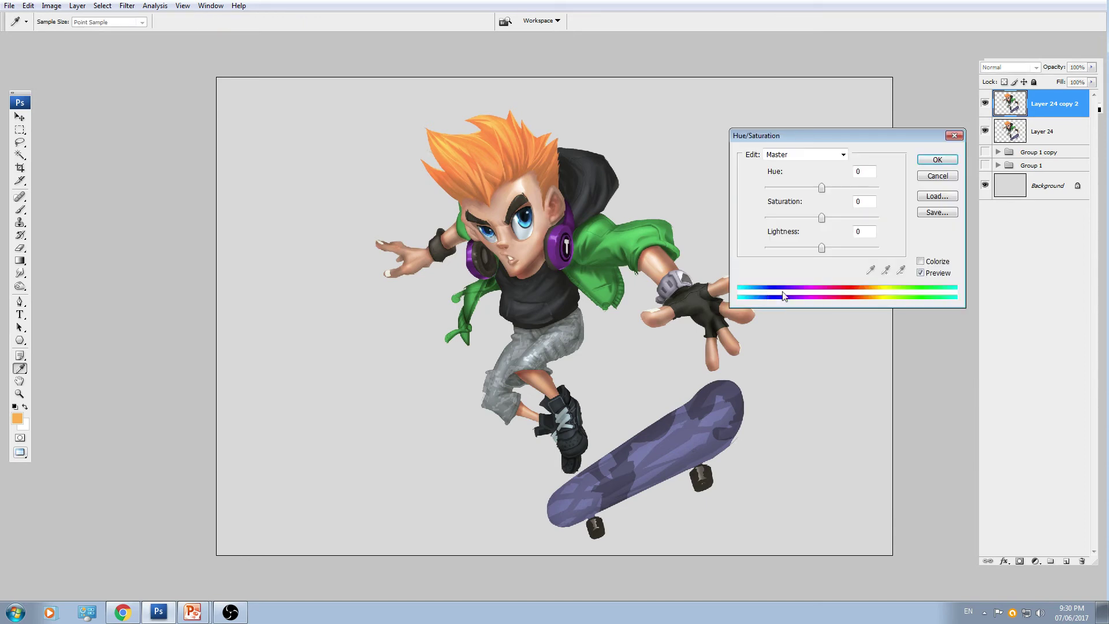
pyautogui.moveTo(820, 250); pyautogui.dragTo(741, 253)
pyautogui.press('Return')
pyautogui.moveTo(1031, 113); pyautogui.dragTo(1034, 144)
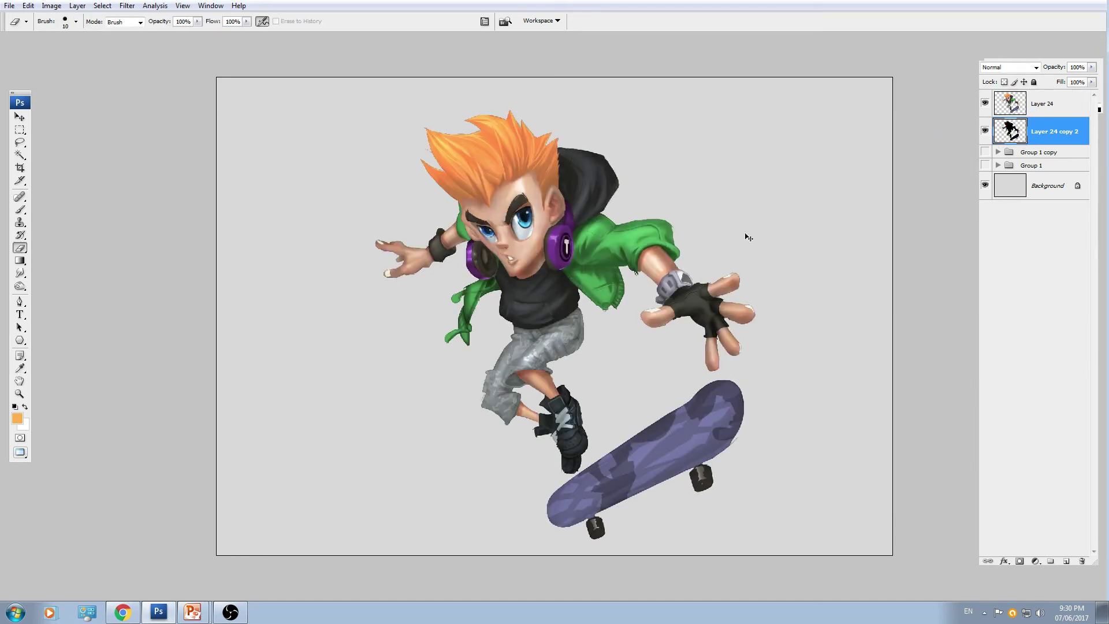
# - Flatten and skew the black silhouette into a cast shadow on the ground behind the skateboard and foot
pyautogui.hotkey('ctrl', 't')
pyautogui.moveTo(566, 115); pyautogui.dragTo(782, 492)
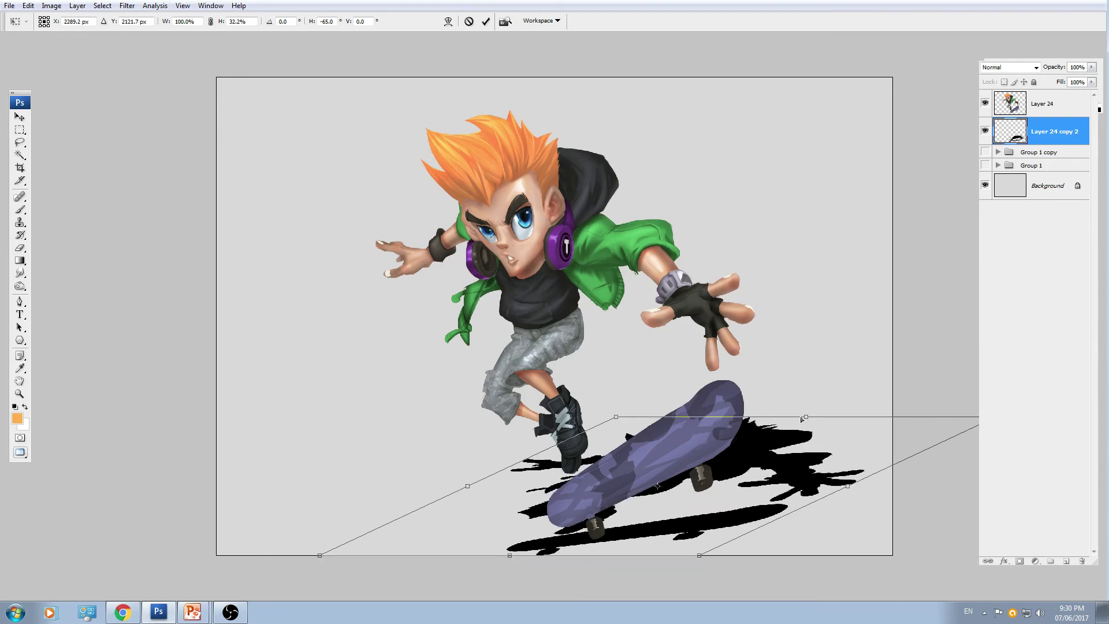
pyautogui.moveTo(802, 419); pyautogui.dragTo(383, 443)
pyautogui.moveTo(502, 513); pyautogui.dragTo(607, 506)
pyautogui.press('Return')
# - Lower the shadow layer's opacity to 23%
pyautogui.press('e')
pyautogui.click(1092, 67)
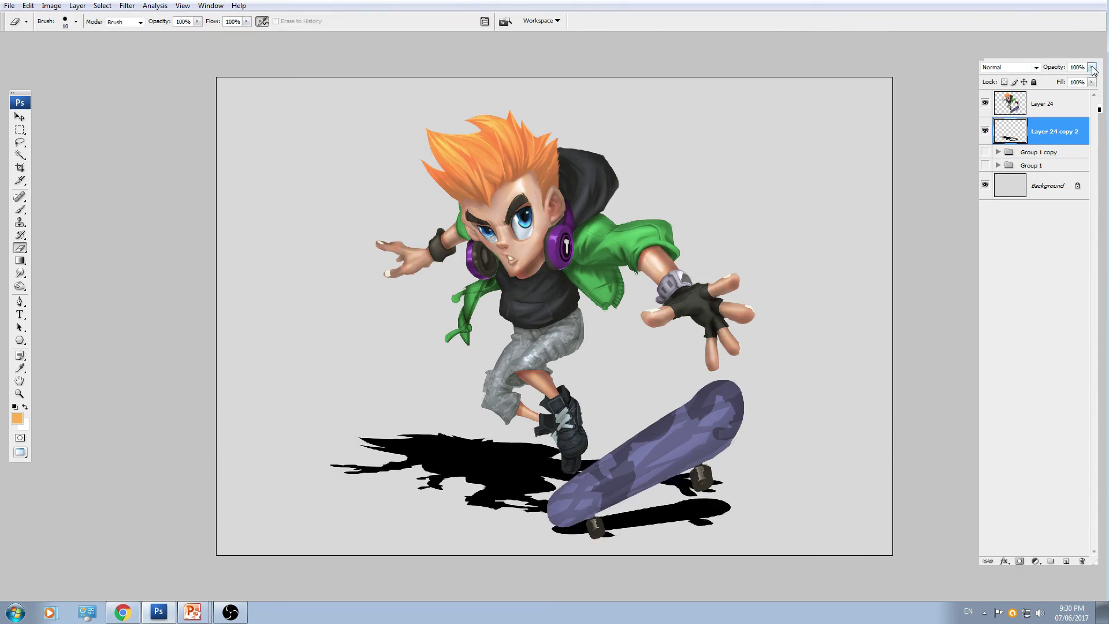
pyautogui.moveTo(1057, 80); pyautogui.dragTo(1047, 80)
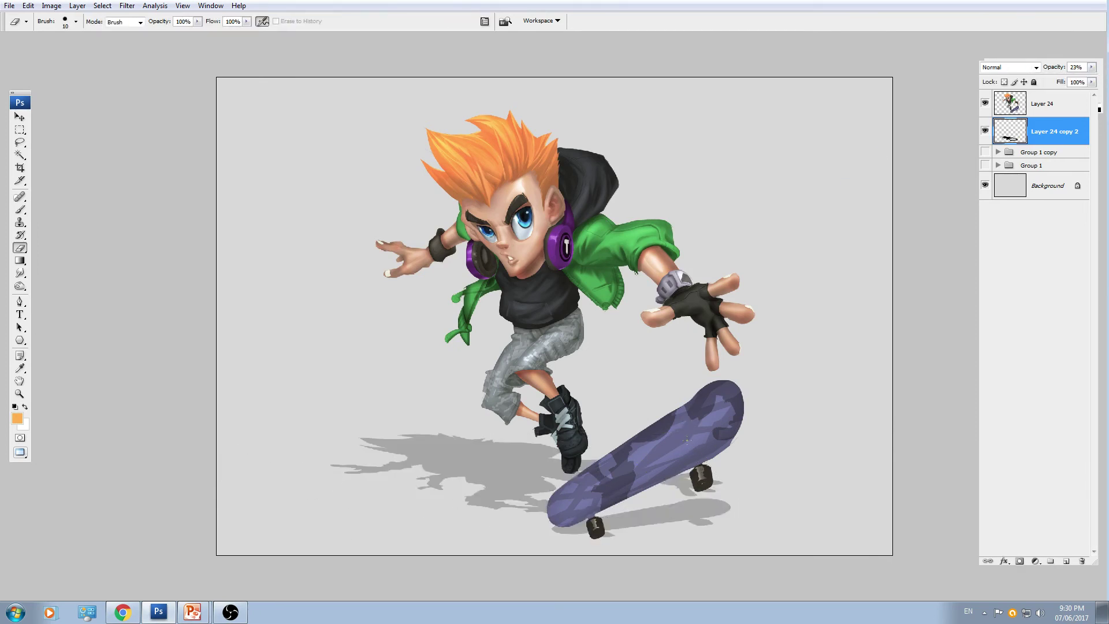
# - Transform the cast shadow again to make it slightly flatter beneath the character
pyautogui.moveTo(642, 464); pyautogui.dragTo(647, 371)
pyautogui.press('v')
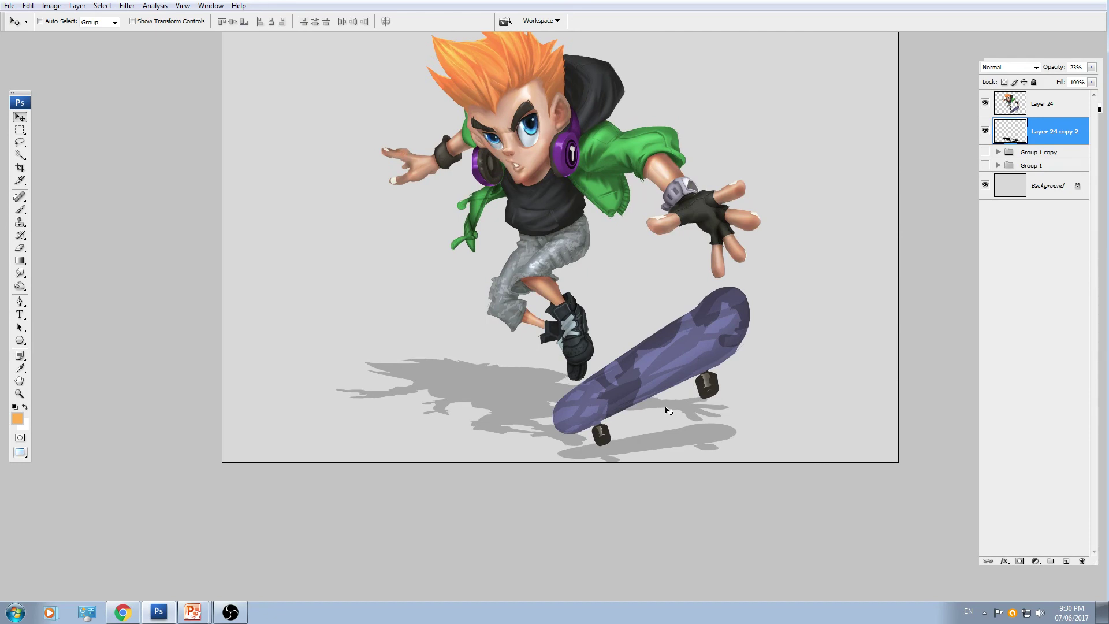
pyautogui.hotkey('ctrl', 't')
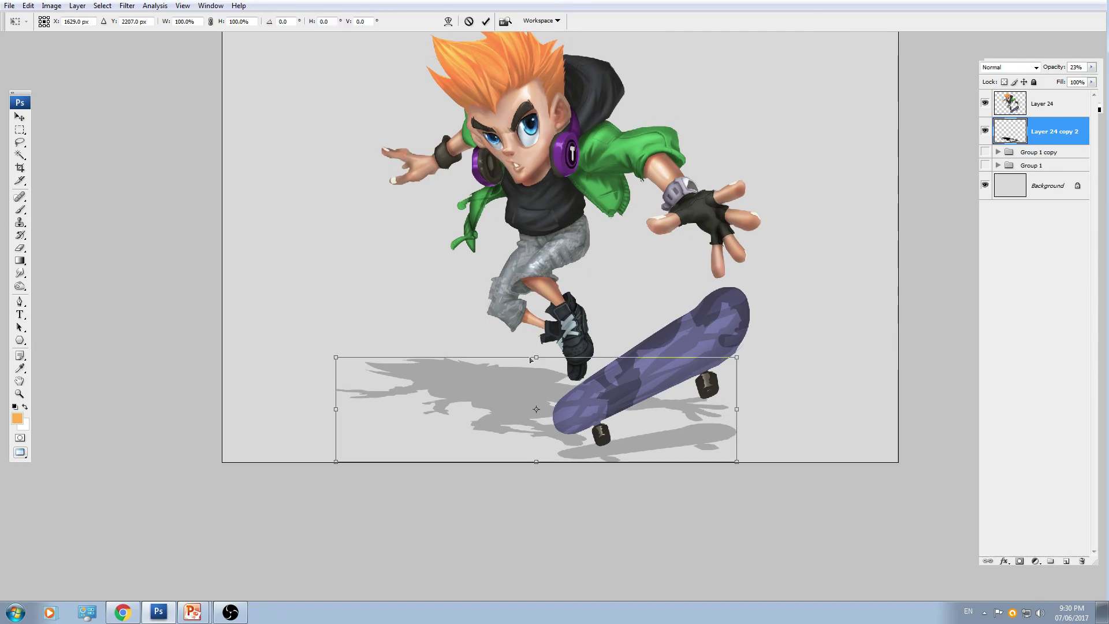
pyautogui.moveTo(530, 360)
pyautogui.mouseDown()
pyautogui.moveTo(542, 392)
pyautogui.moveTo(542, 372)
pyautogui.mouseUp()
pyautogui.press('Return')
pyautogui.hotkey('ctrl', '-')
pyautogui.hotkey('ctrl', '-')
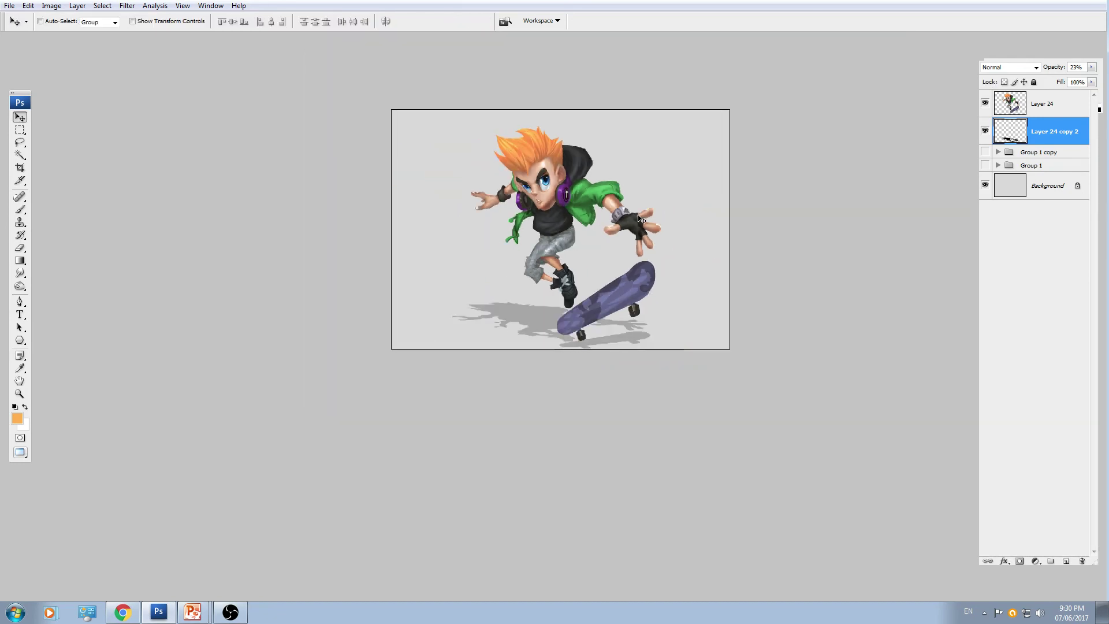
pyautogui.hotkey('ctrl', '+')
pyautogui.hotkey('ctrl', '+')
pyautogui.moveTo(550, 223); pyautogui.dragTo(507, 288)
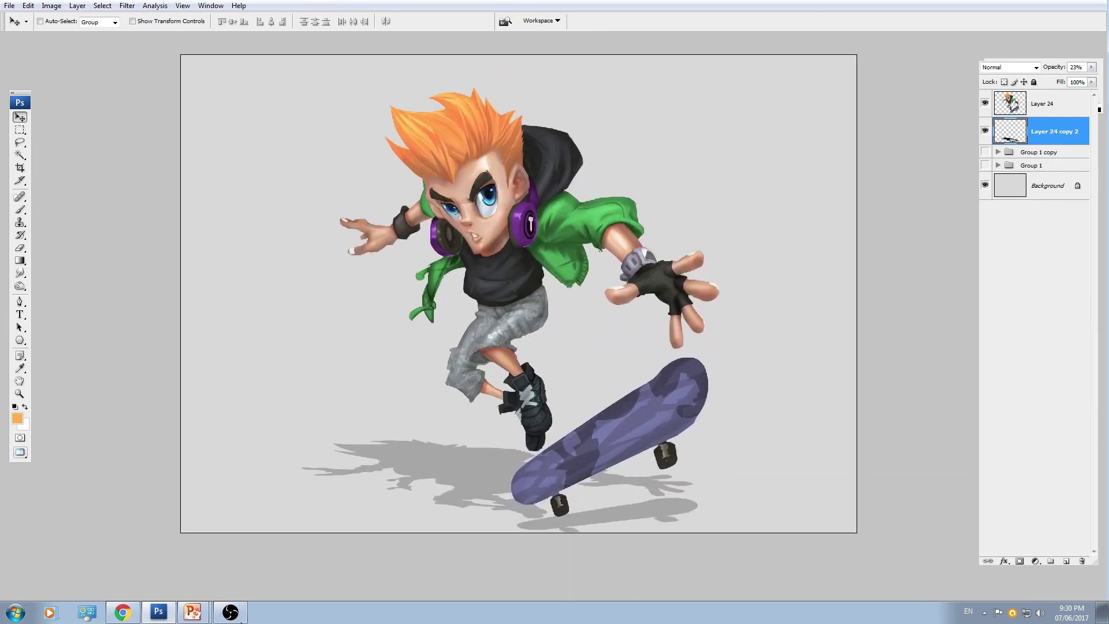
pyautogui.click(234, 615)
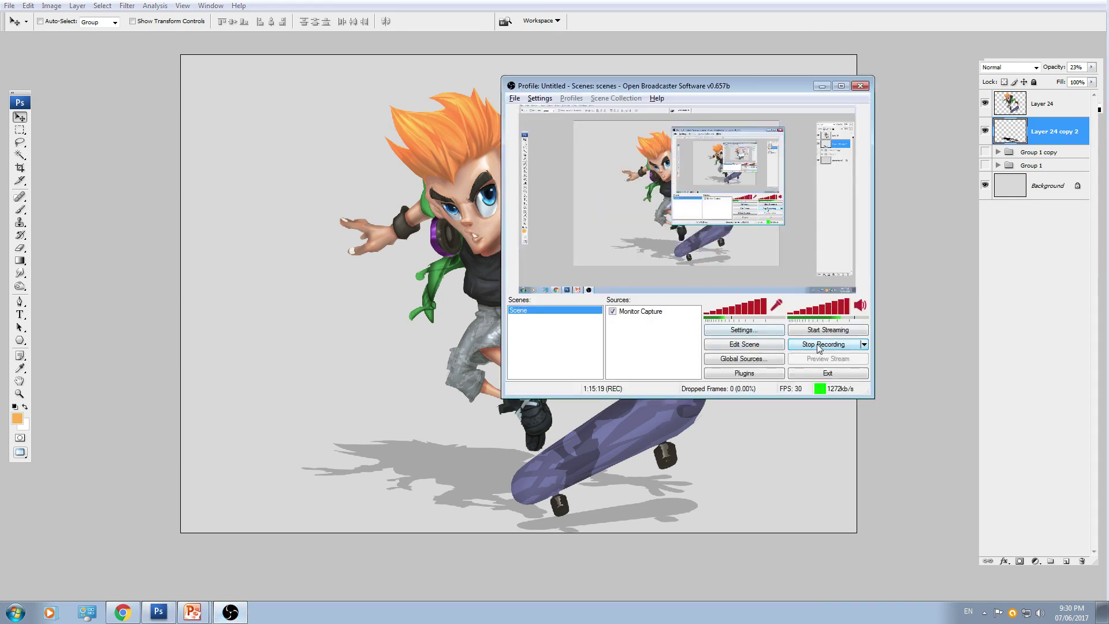